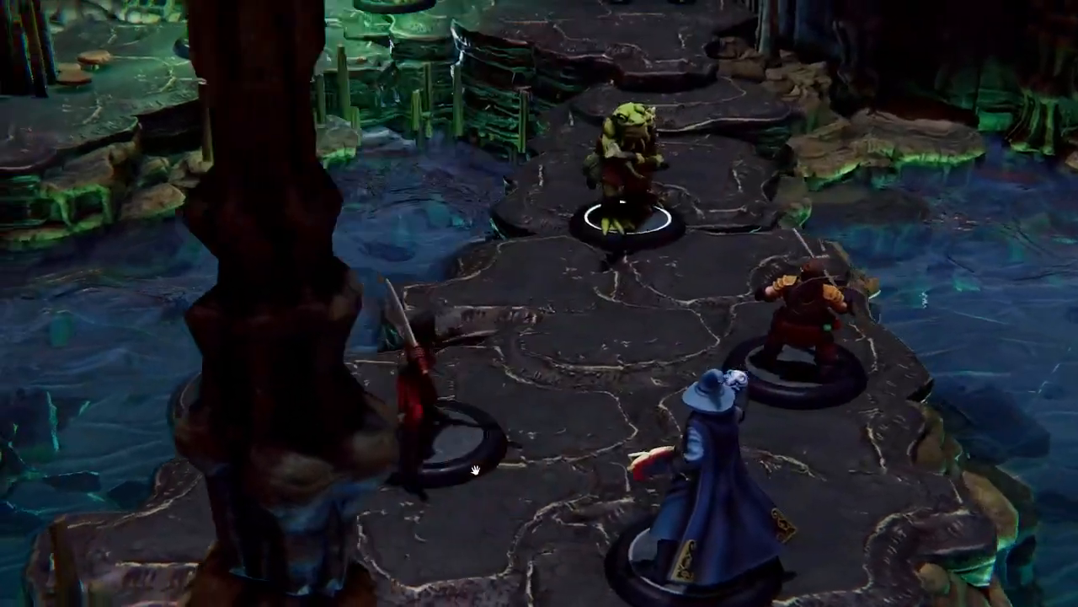
Step: Examine the finished cave map, from the figures on the rock path out to the surrounding walls
scroll(394, 468, "down", 3)
scroll(357, 471, "down", 5)
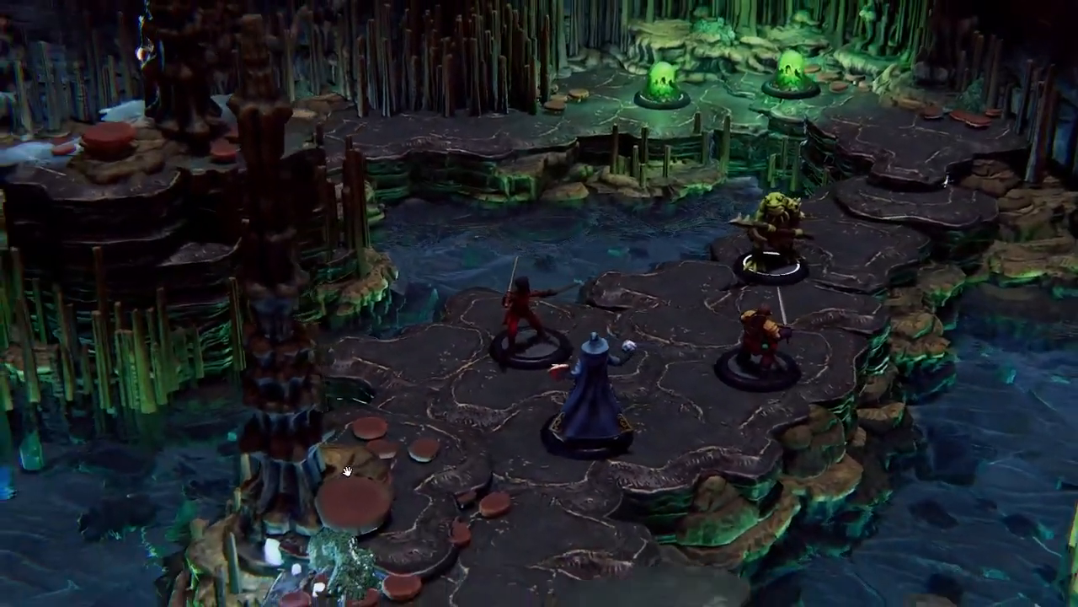
scroll(343, 473, "down", 5)
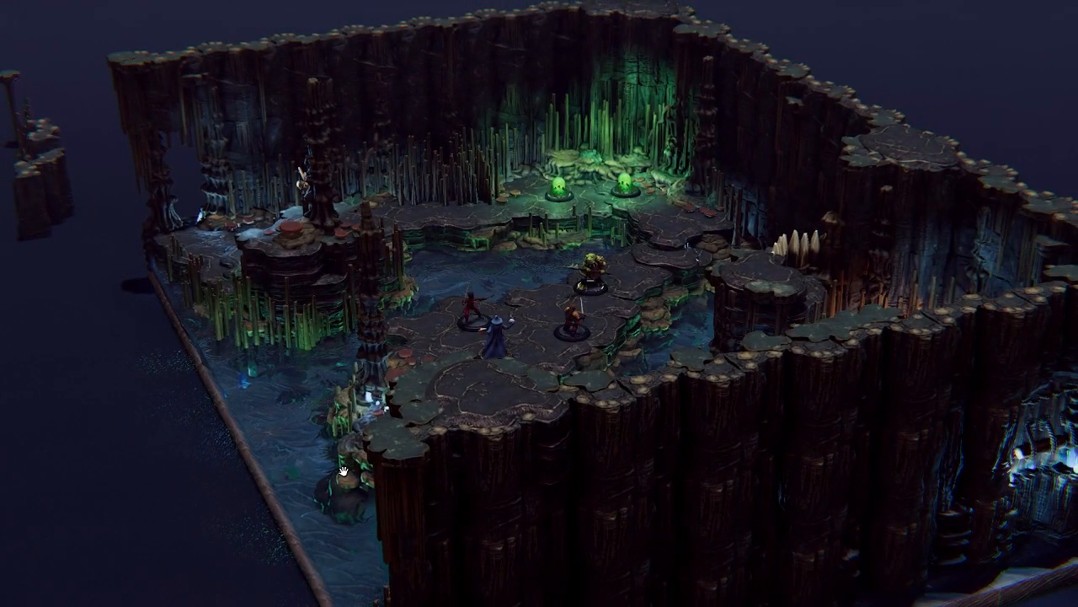
scroll(344, 471, "up", 10)
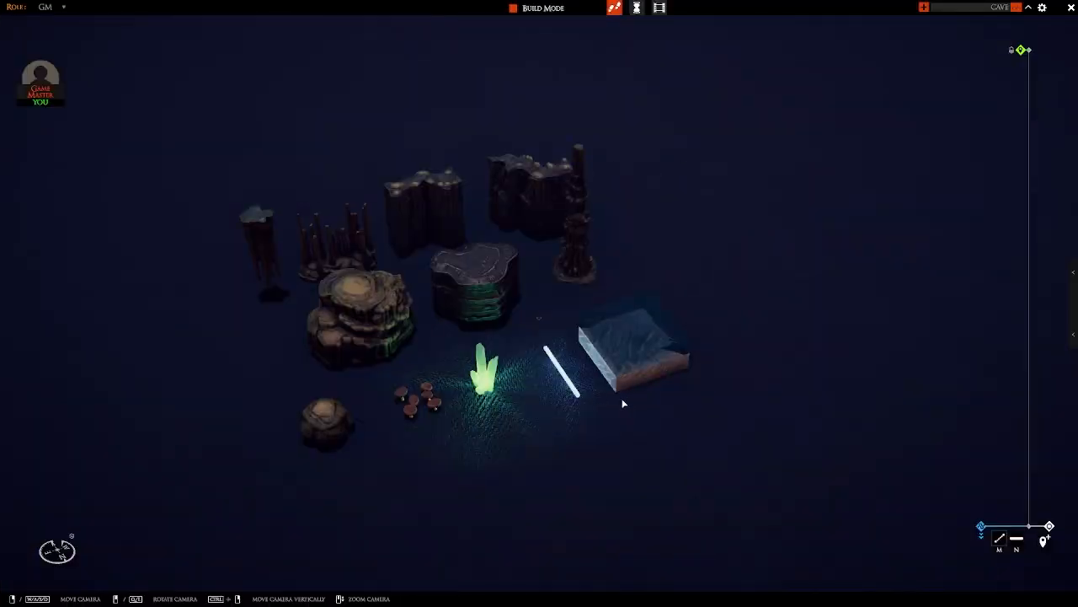
Step: Examine the sample cave pieces: rocks, walls, stalagmites, mushrooms, crystal, light strip and water tile, with a closer look at the flat-topped platform
mouse_move(636, 358)
right_mouse_down()
mouse_move(652, 359)
mouse_move(636, 375)
right_mouse_up()
scroll(633, 379, "up", 3)
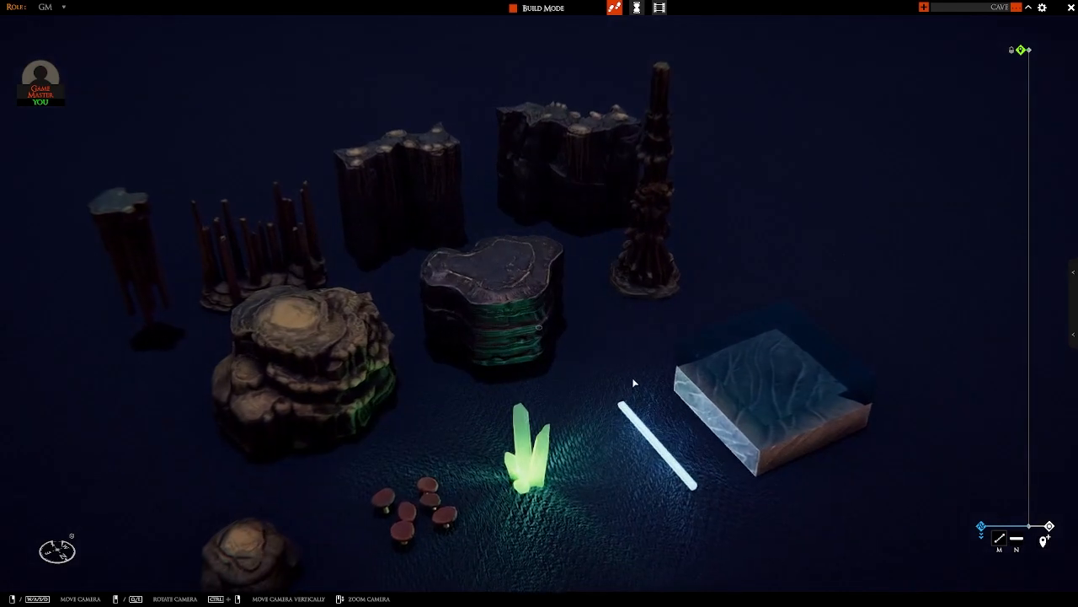
middle_click_drag(623, 385, 599, 392)
right_click_drag(565, 389, 587, 389)
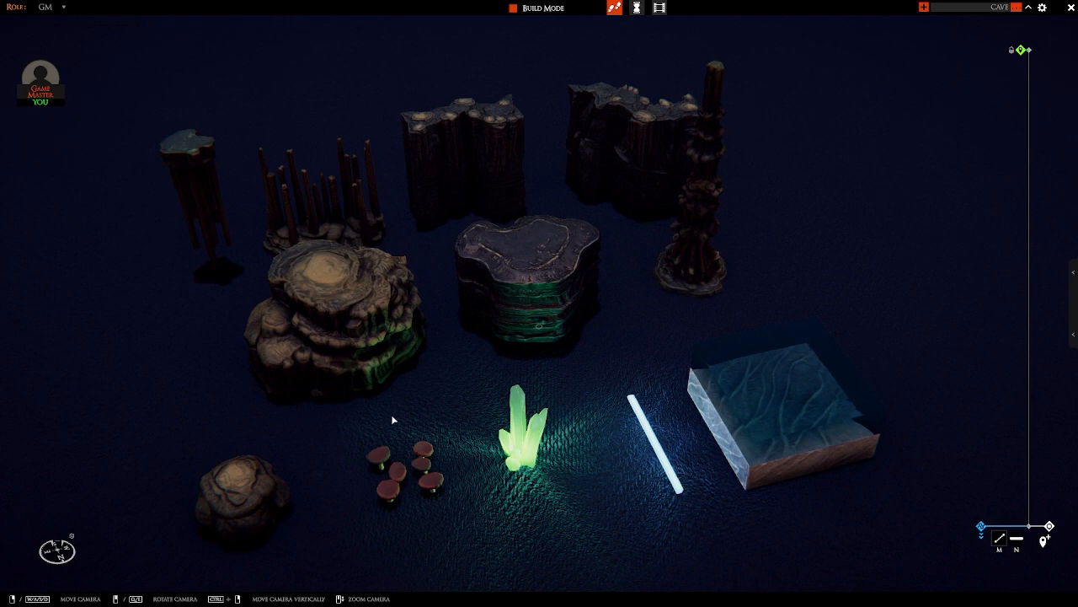
key("s")
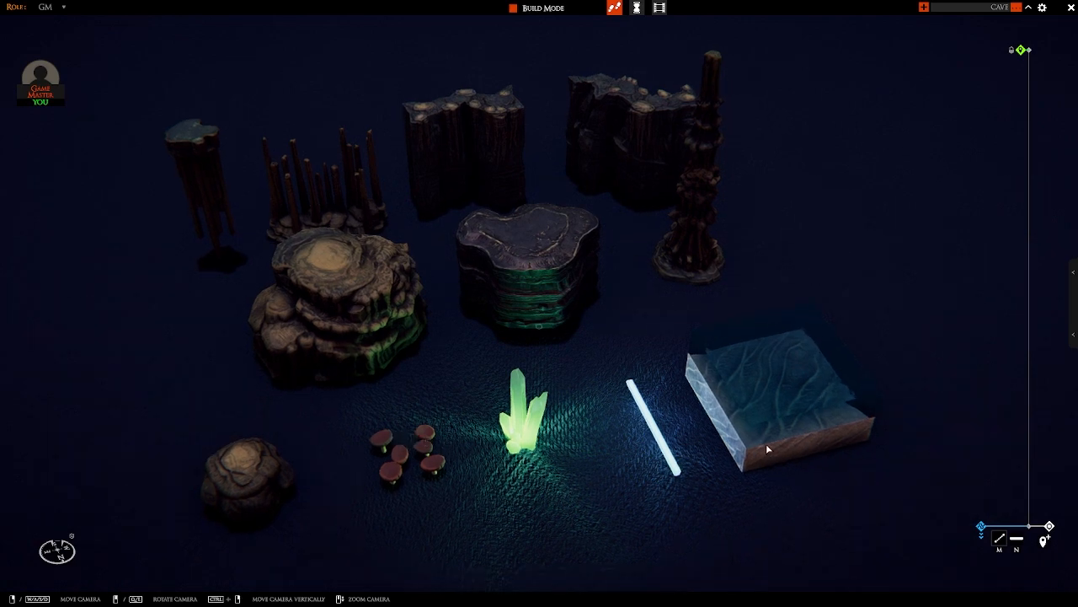
key("d")
middle_click_drag(831, 432, 783, 401)
middle_click_drag(729, 358, 708, 433)
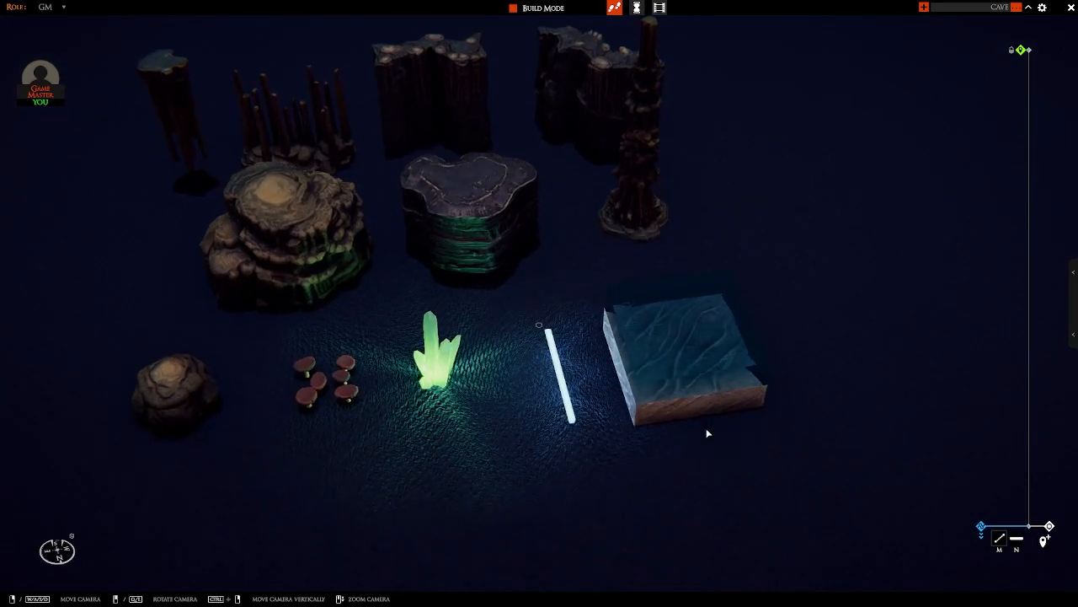
double_click(701, 411)
right_click(702, 412)
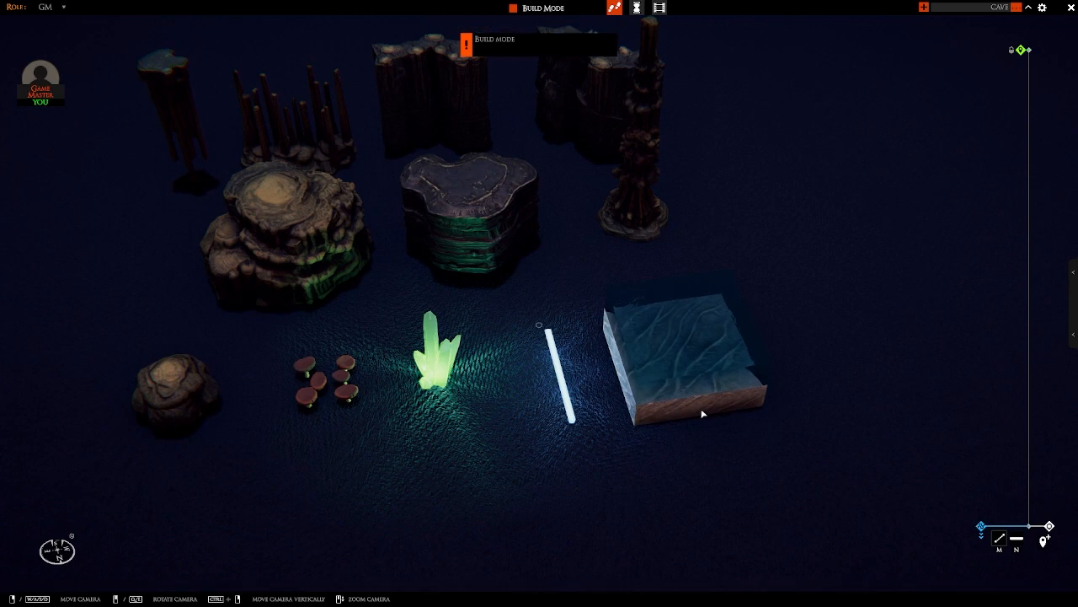
right_click_drag(679, 387, 717, 383)
middle_click_drag(717, 383, 765, 378)
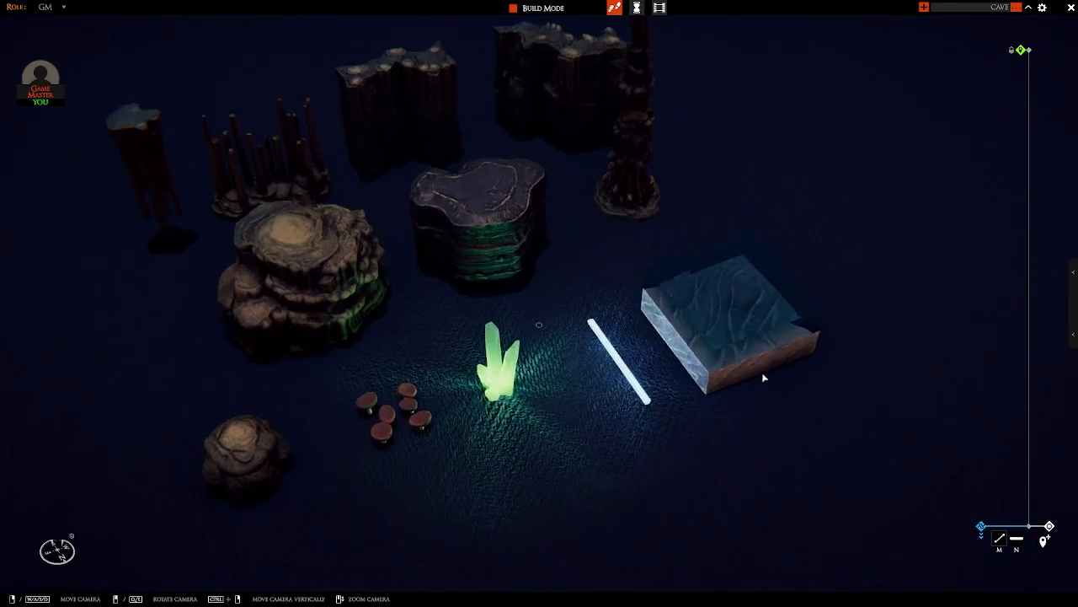
middle_click_drag(717, 342, 693, 385)
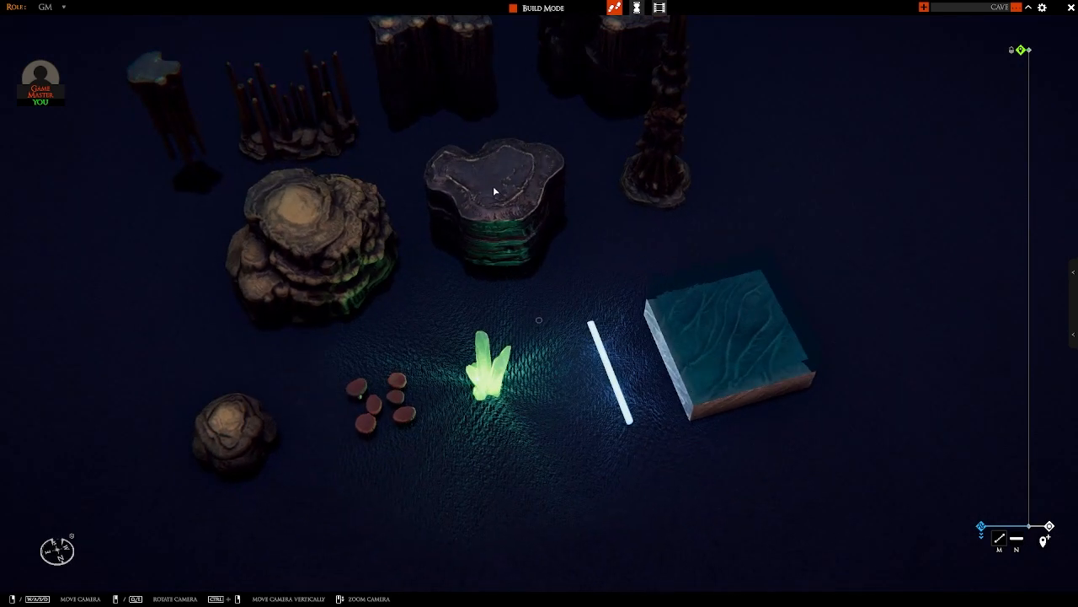
middle_click_drag(494, 191, 520, 227)
right_click_drag(520, 227, 535, 273)
middle_click_drag(535, 273, 566, 237)
scroll(567, 237, "up", 3)
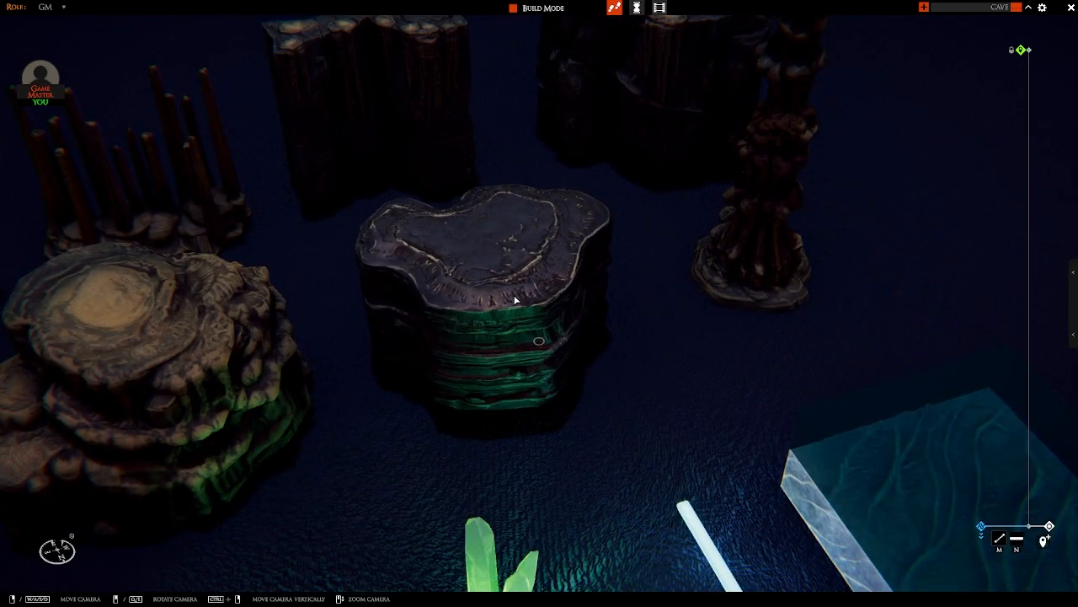
scroll(514, 300, "down", 6)
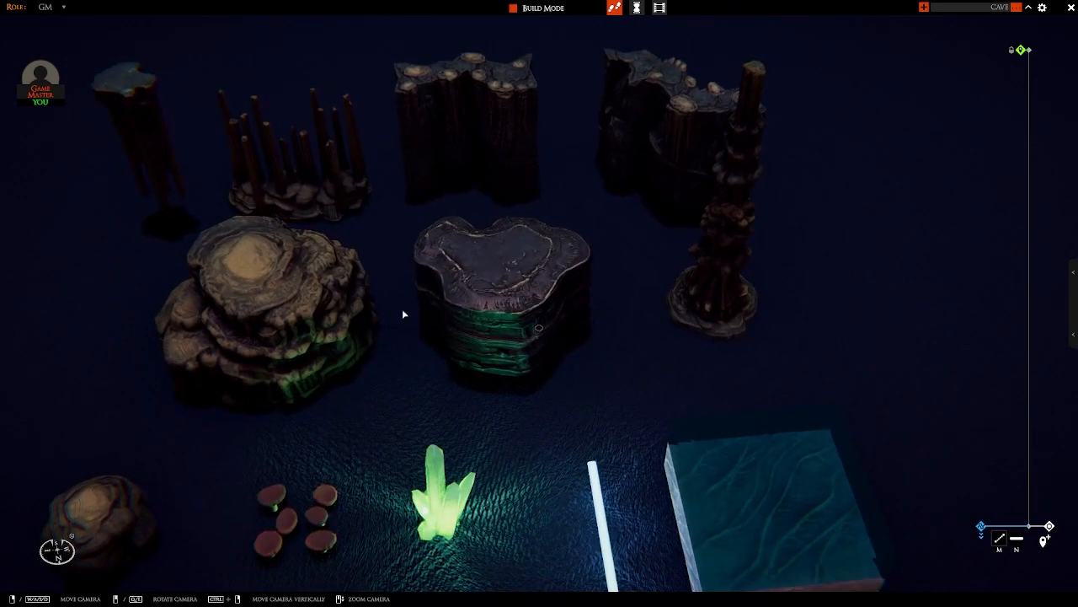
Step: Enter build mode and turn on transparent pickability so the water tile can be picked up
key("Tab")
middle_click_drag(472, 314, 592, 308)
scroll(555, 317, "down", 5)
key("s")
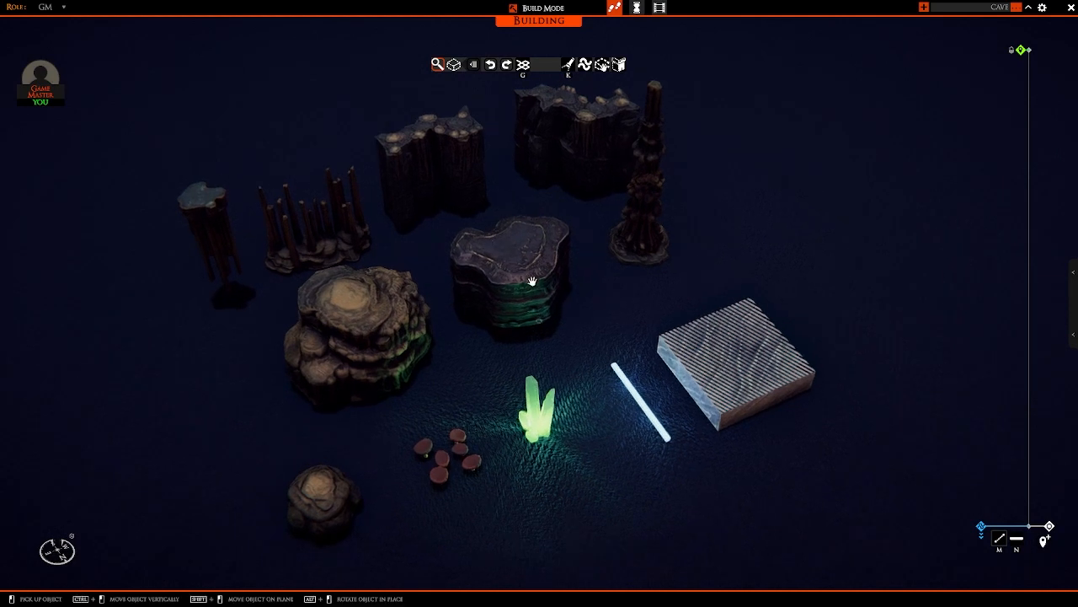
middle_click_drag(528, 300, 577, 285)
key("d")
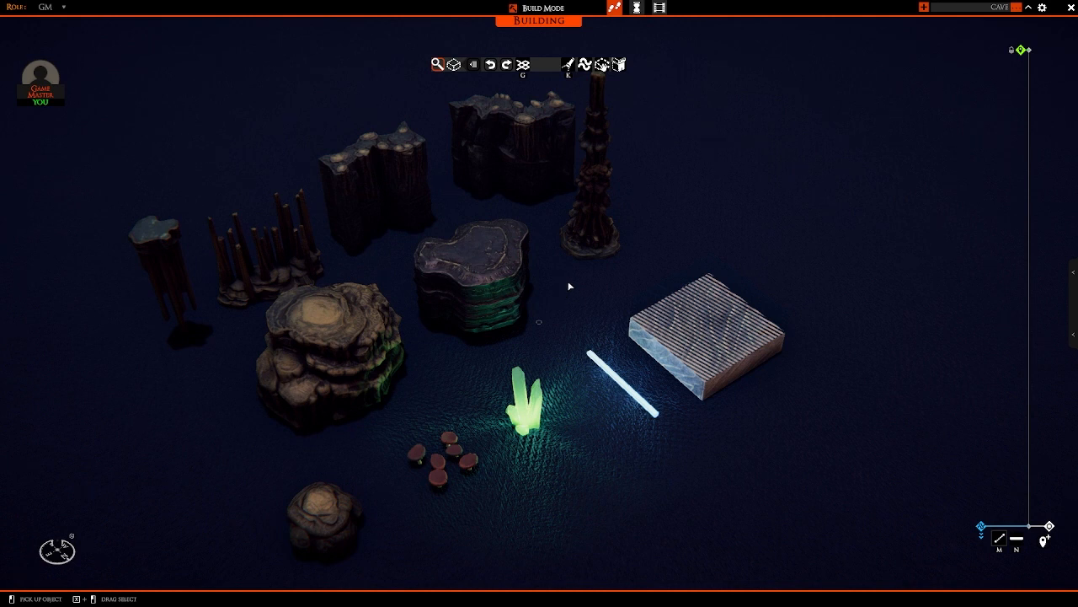
scroll(575, 279, "down", 2)
middle_click_drag(576, 278, 540, 286)
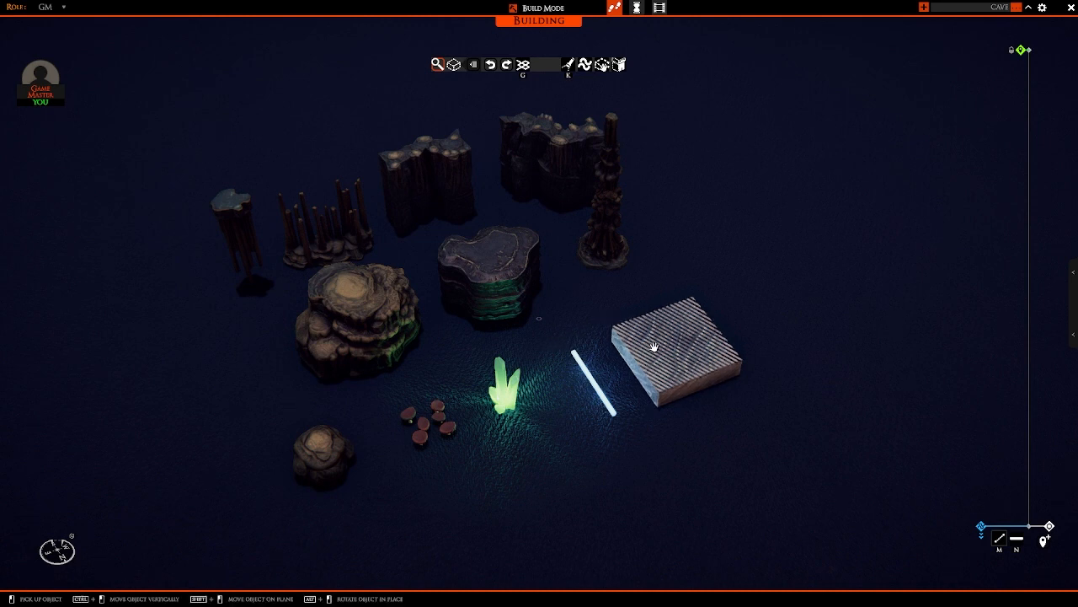
middle_click_drag(712, 350, 694, 330)
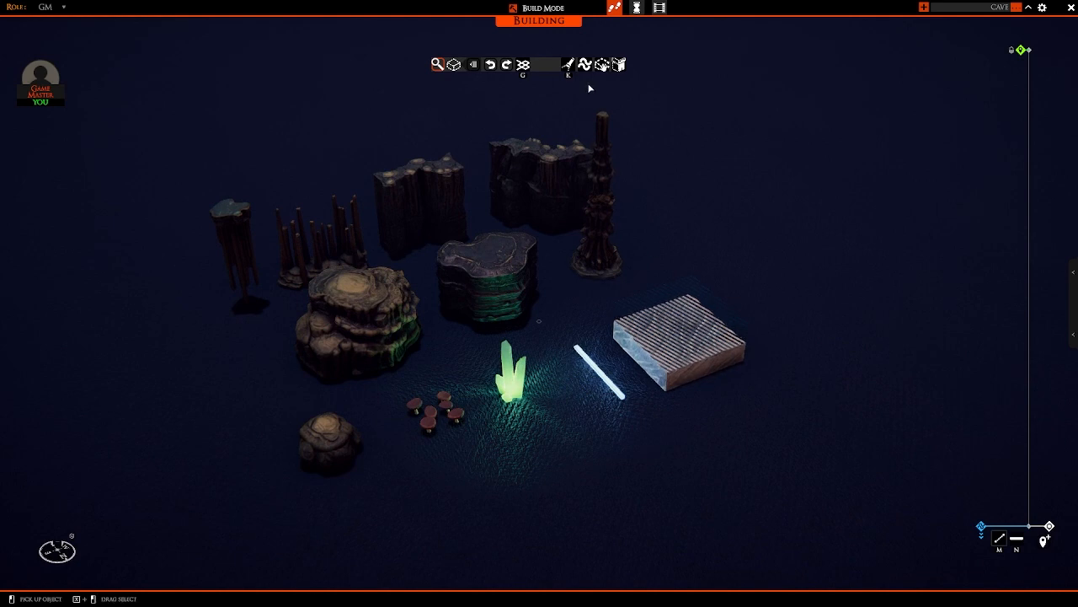
key("Tab")
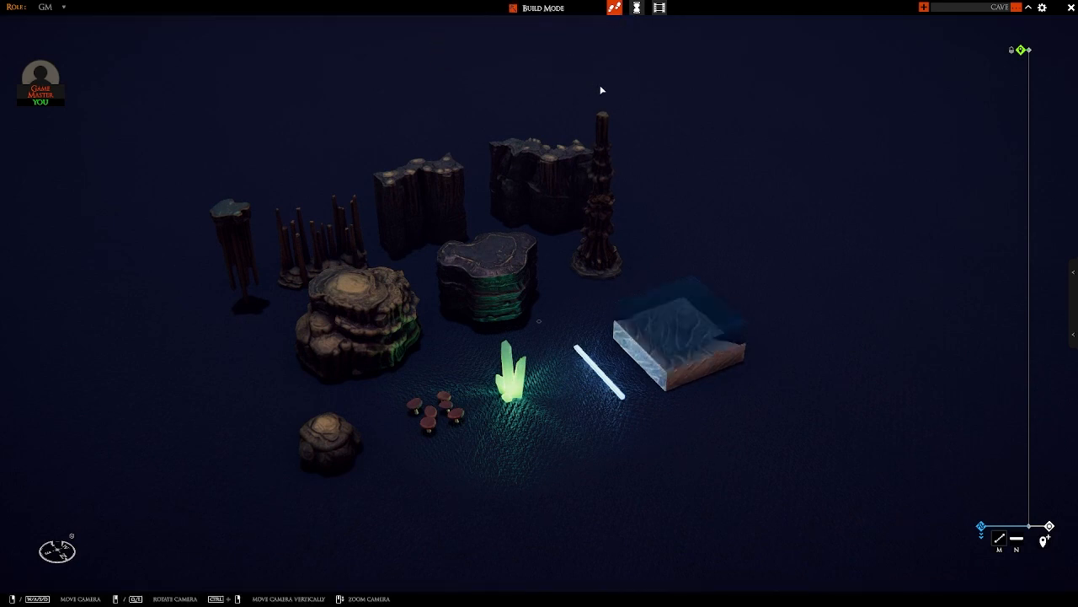
key("Tab")
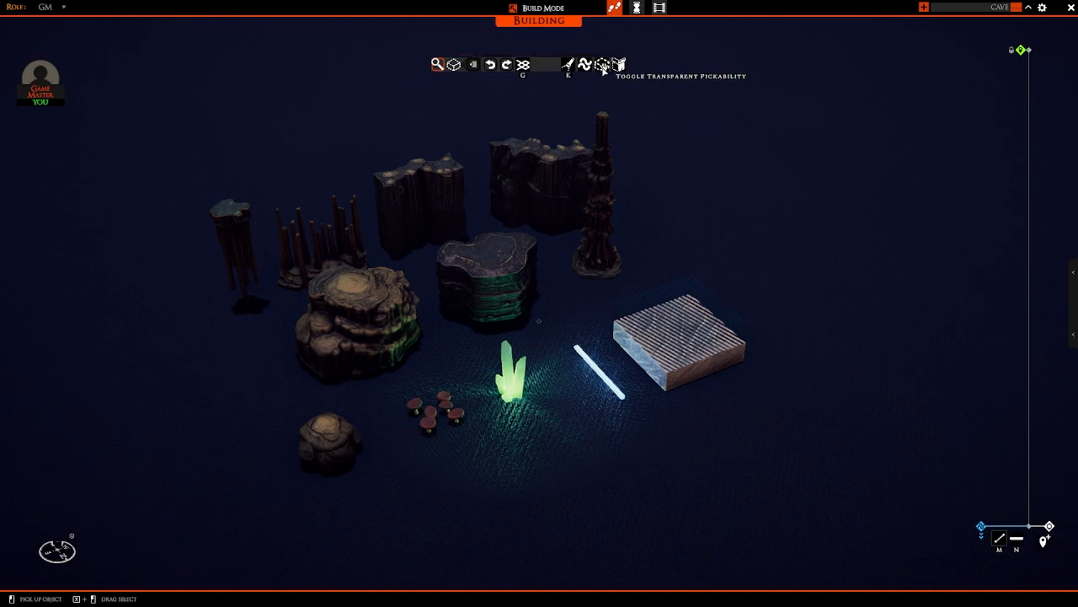
left_click(602, 65)
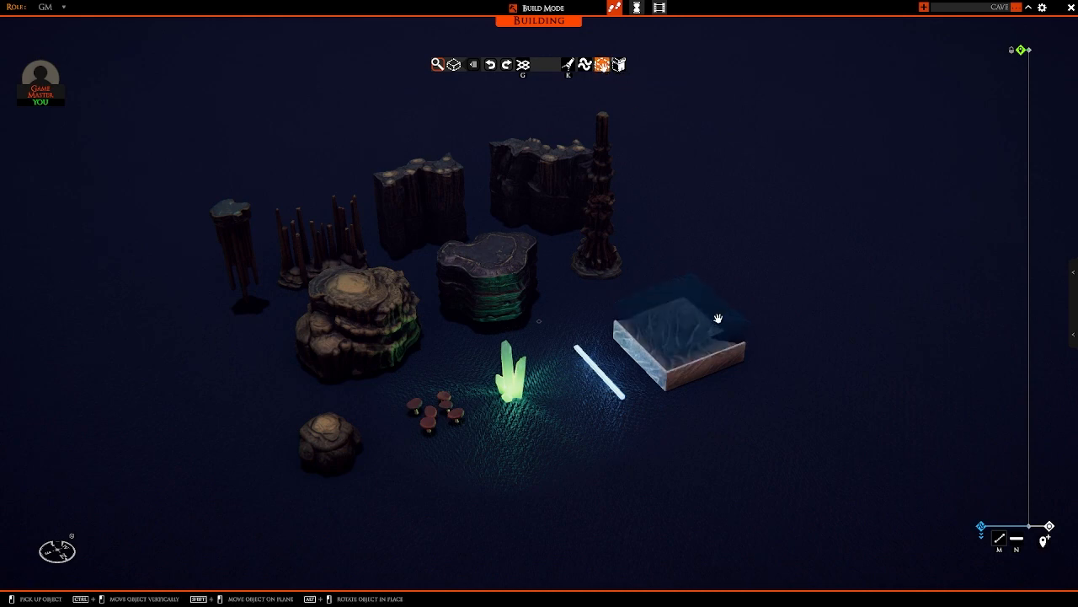
Step: Try picking up copies of the transparent water tile over the build grid, cancelling each placement
left_click_drag(717, 318, 792, 257)
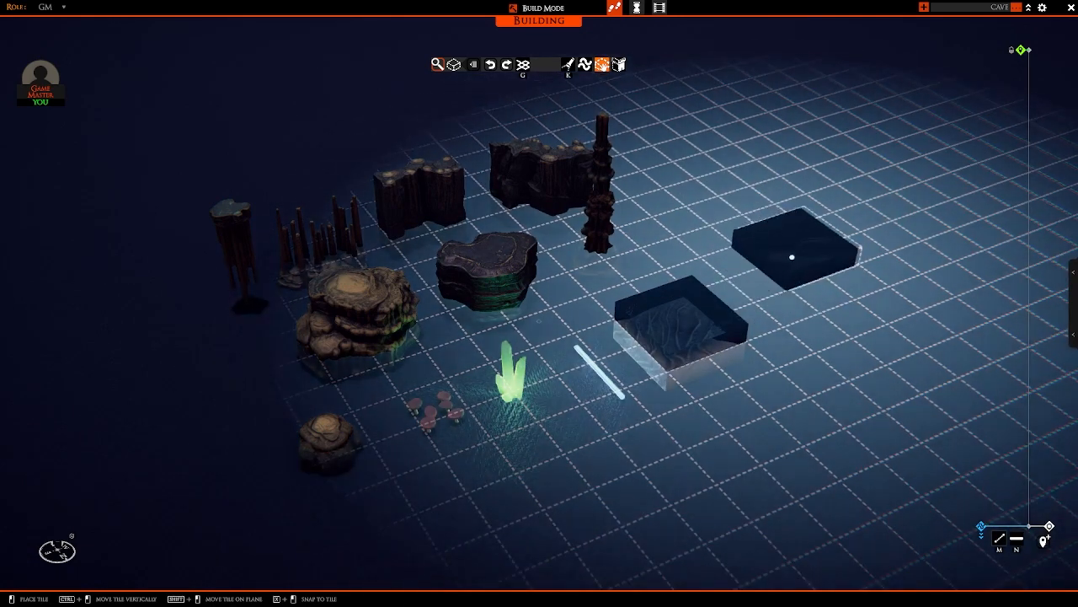
right_click(772, 287)
right_click_drag(726, 272, 704, 297)
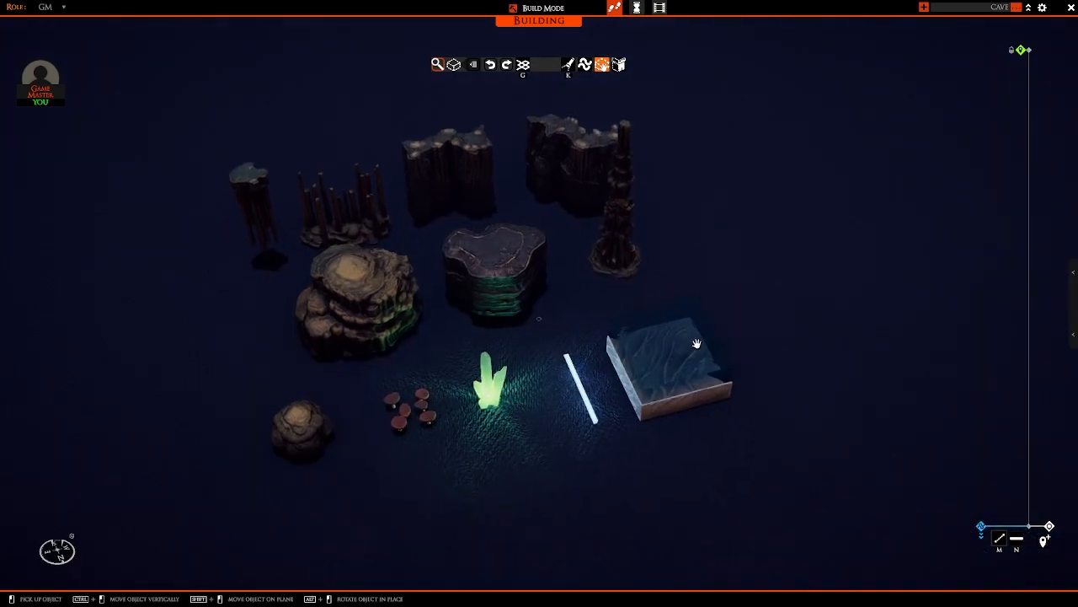
right_click_drag(696, 343, 714, 337)
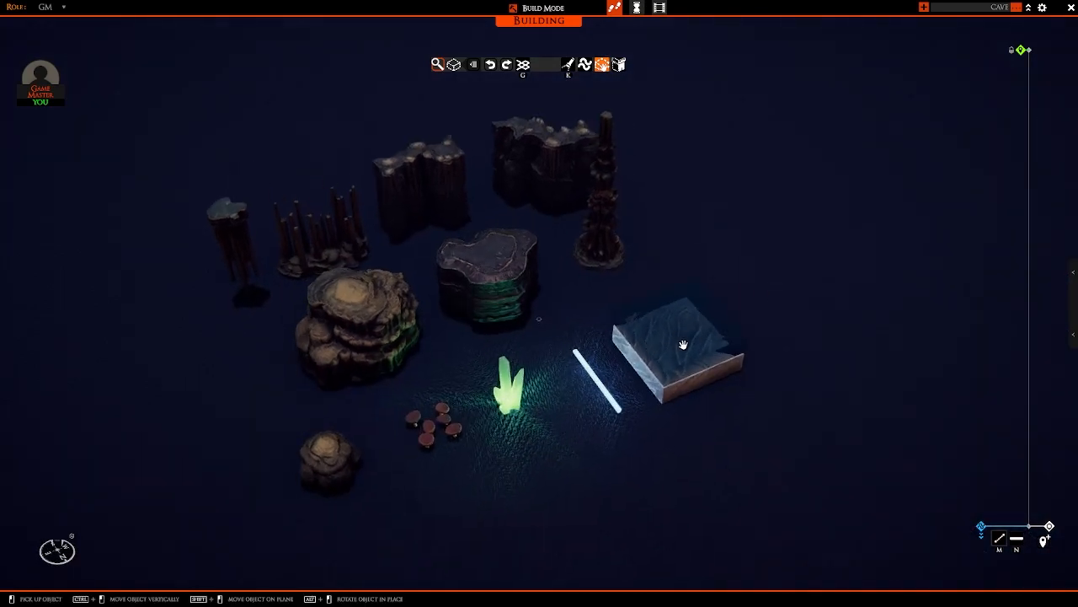
left_click(683, 345)
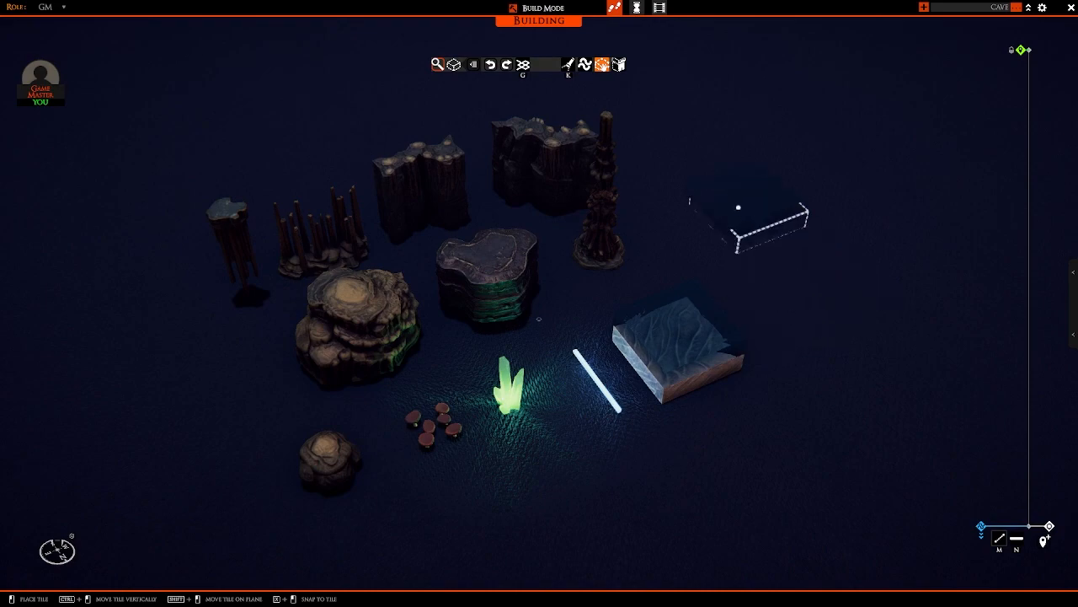
key("g")
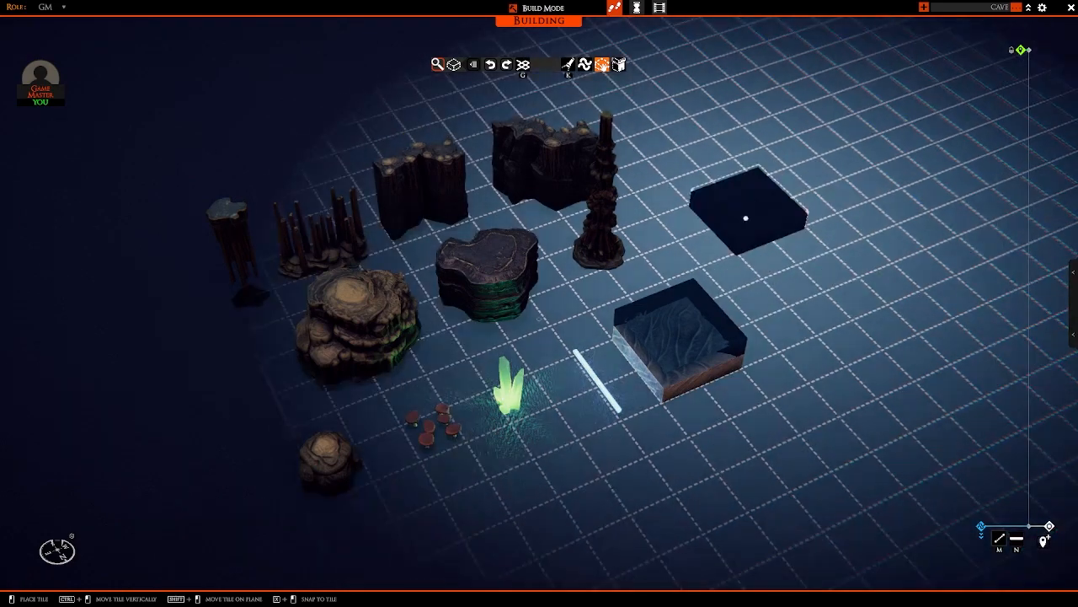
left_click_drag(771, 239, 729, 222, "ctrl")
right_click(731, 223)
scroll(699, 269, "down", 3)
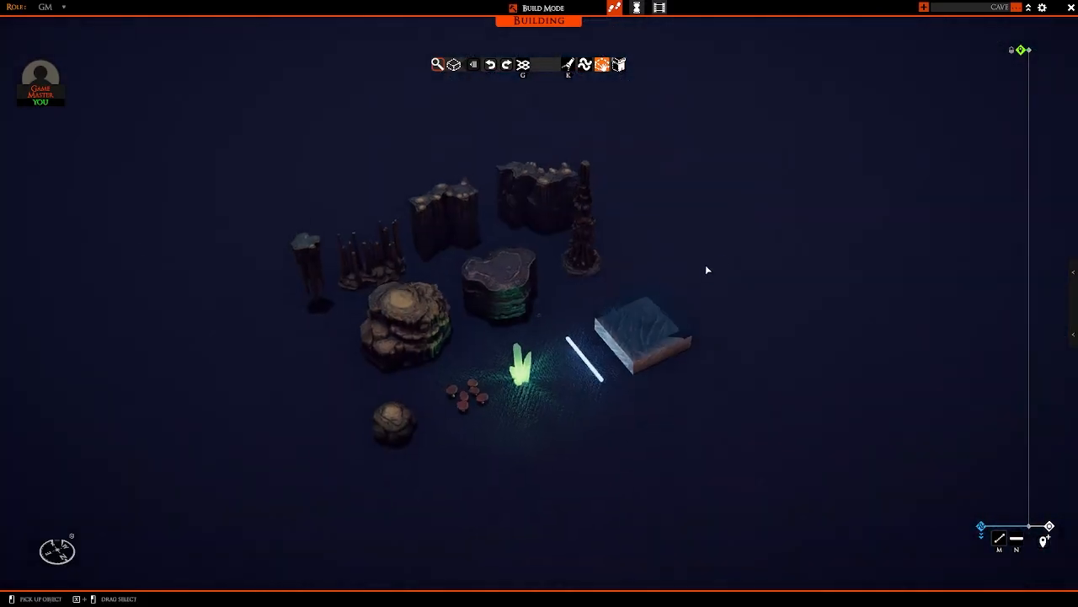
Step: Copy the stone base tile under the water sample and lay a 22 x 16 rectangular floor in the empty area beyond the samples
right_click_drag(706, 266, 665, 275)
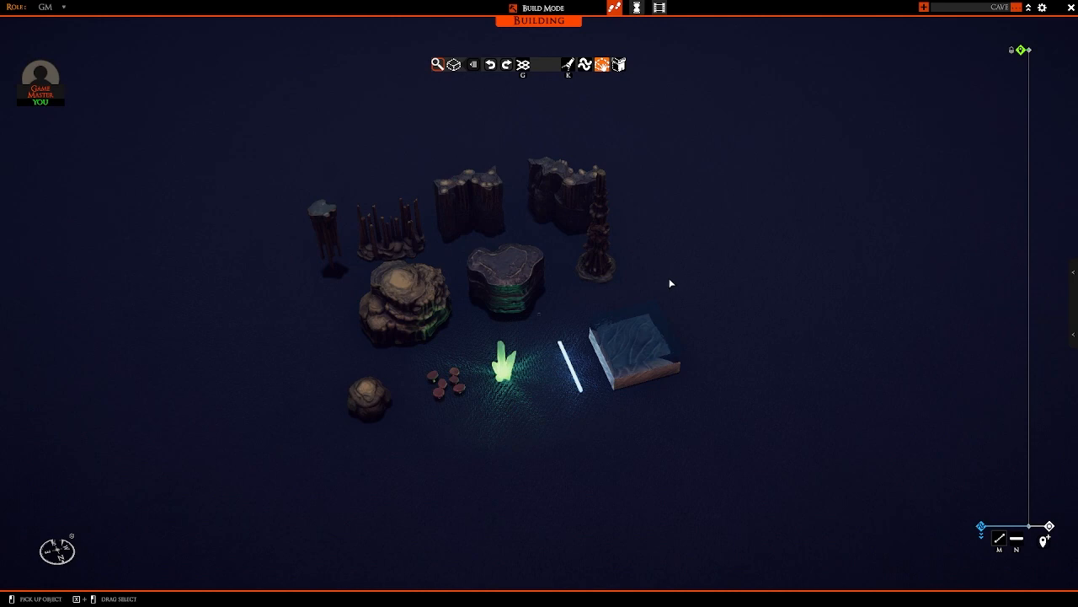
left_click(644, 380)
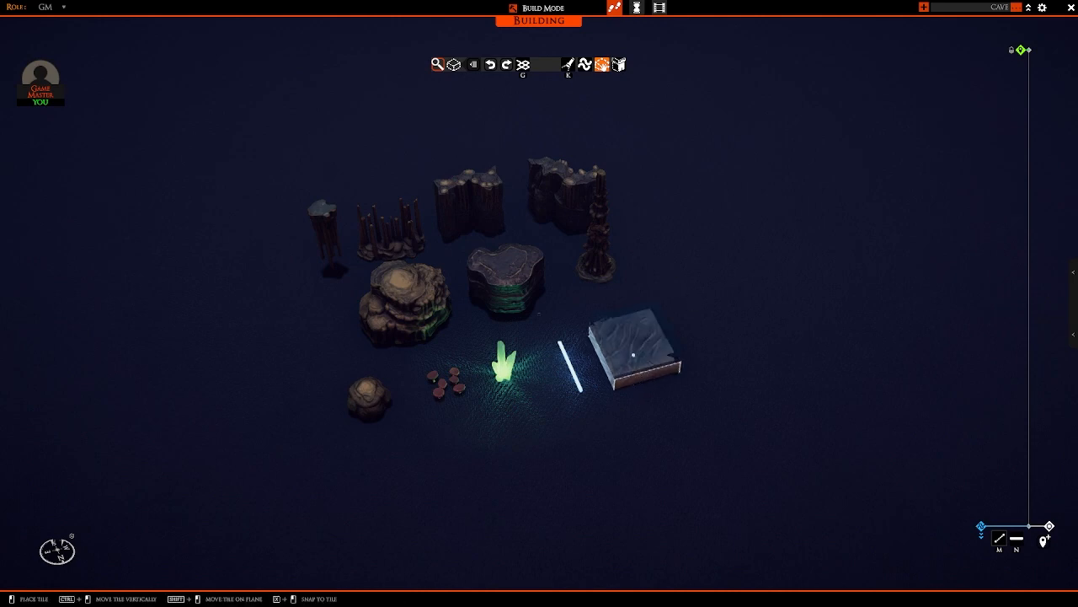
scroll(648, 354, "up", 3)
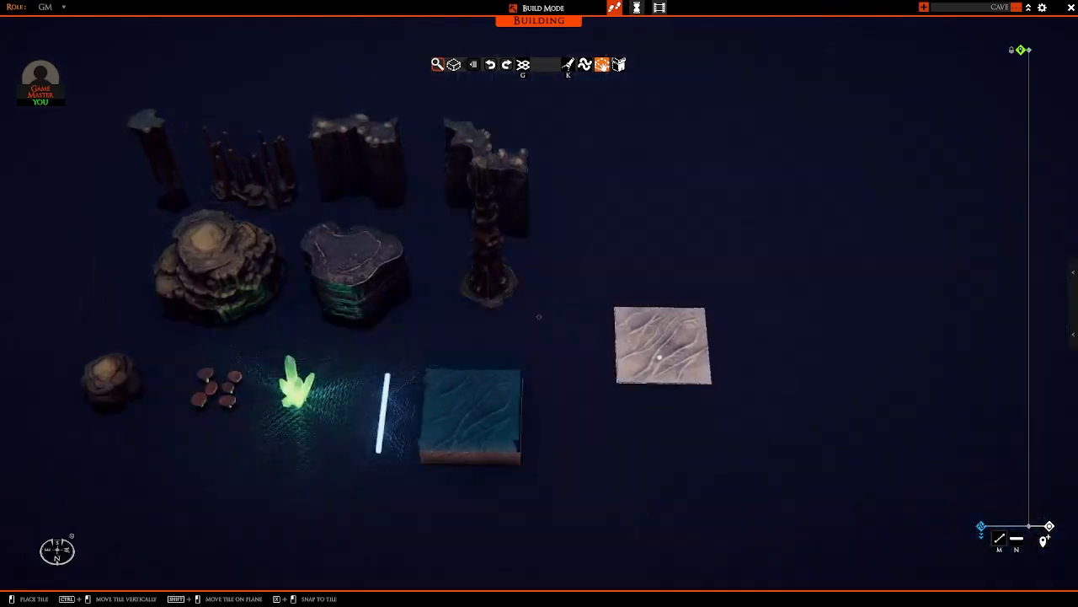
scroll(661, 343, "down", 5)
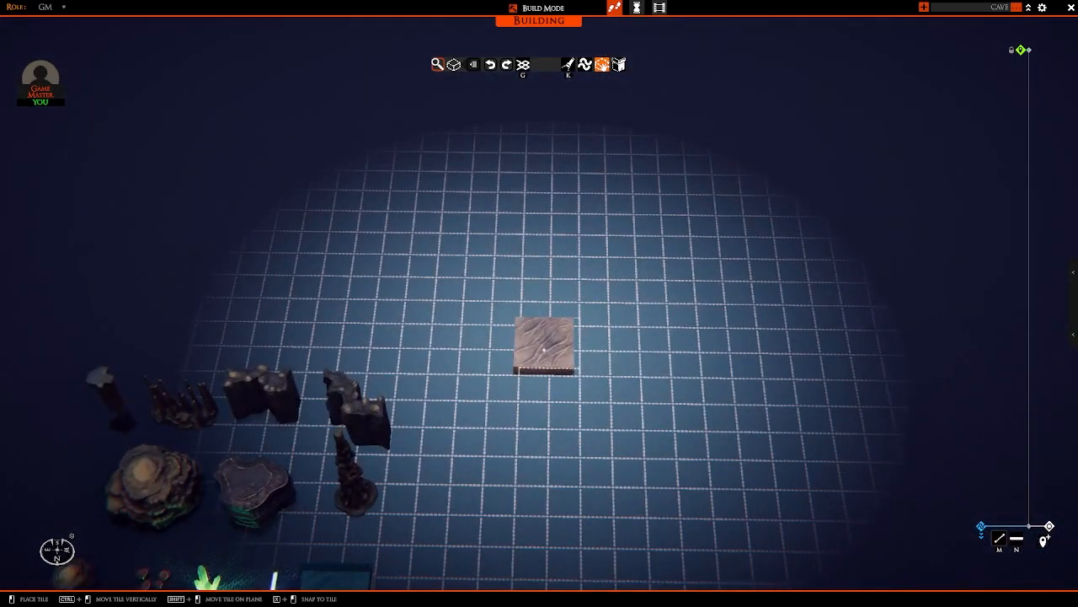
left_click_drag(547, 348, 782, 225)
key("d")
key("w")
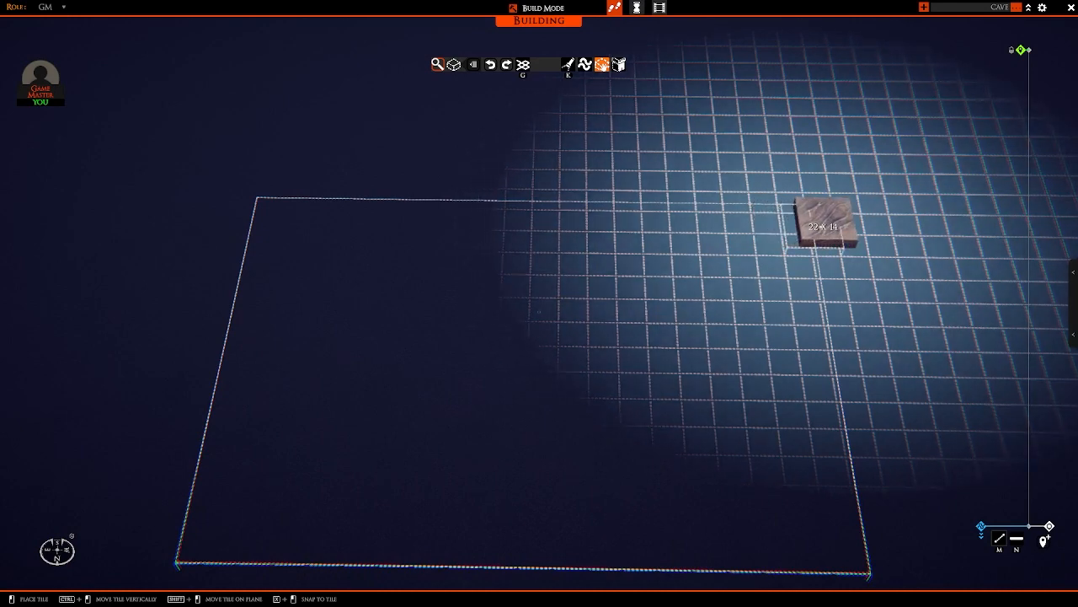
left_click_drag(826, 223, 833, 170)
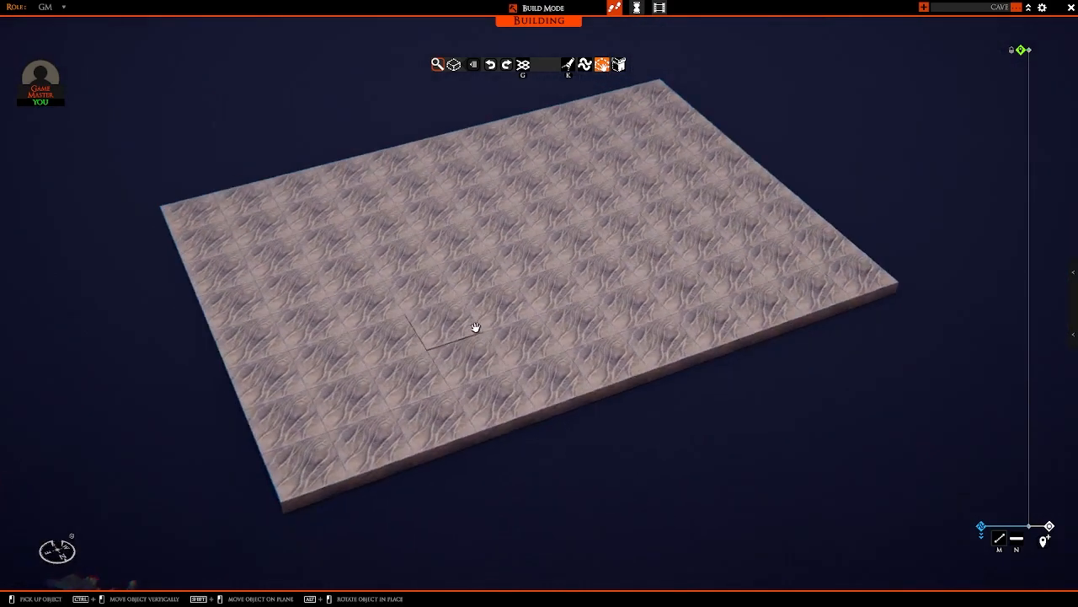
Step: Break up the floor pattern by placing rotated copies over two tiles: third column, second row, and fifth column, fourth row from the front
right_click_drag(371, 384, 402, 390)
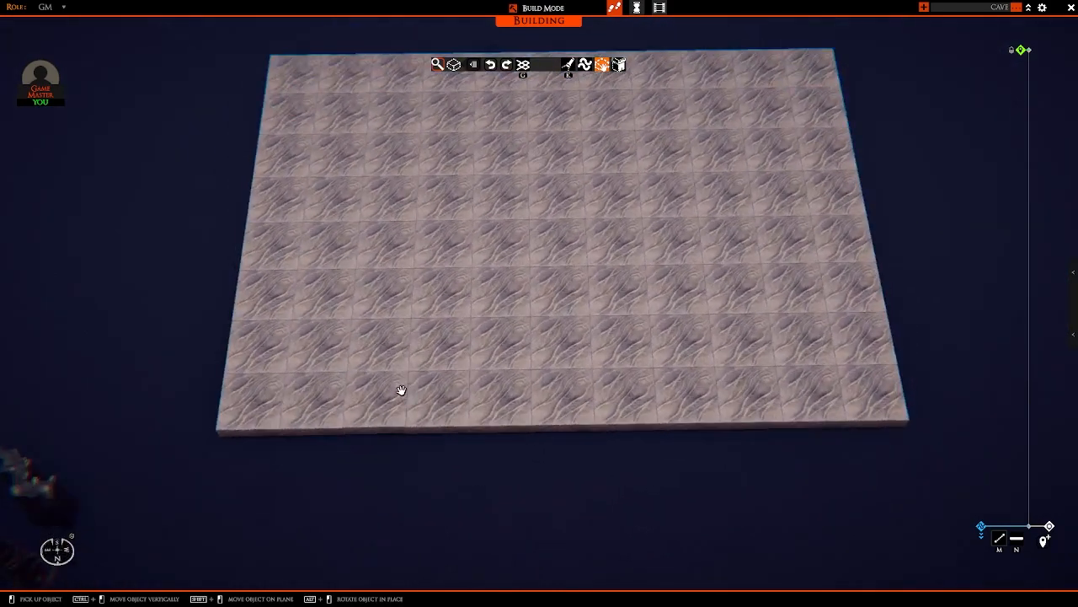
middle_click_drag(401, 389, 460, 342)
left_click(428, 314)
key("r")
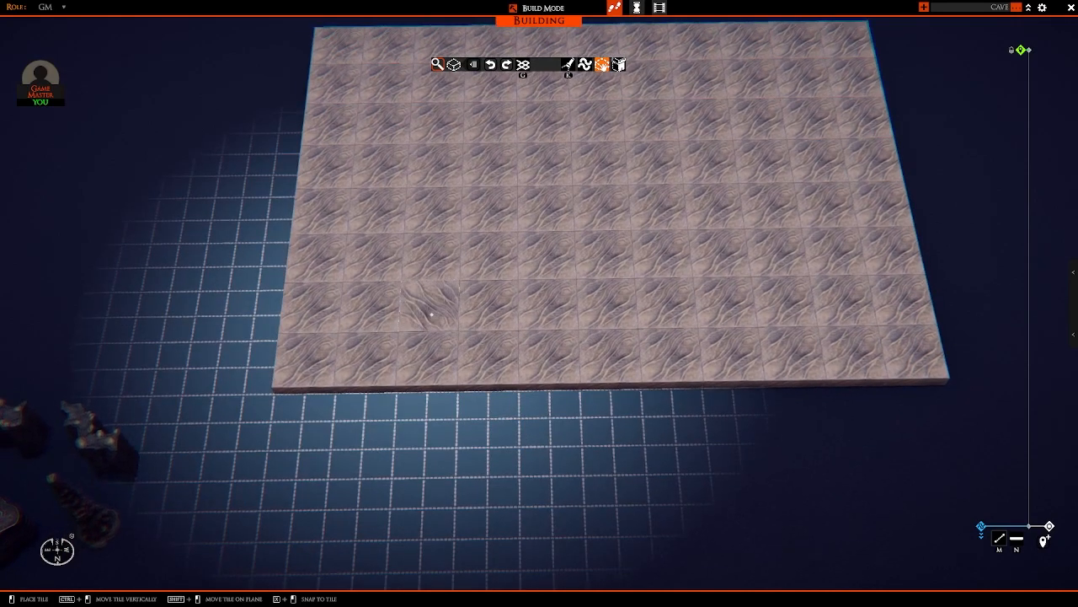
left_click(428, 313)
middle_click_drag(580, 209, 573, 251)
left_click(551, 247)
key("r")
left_click(550, 247)
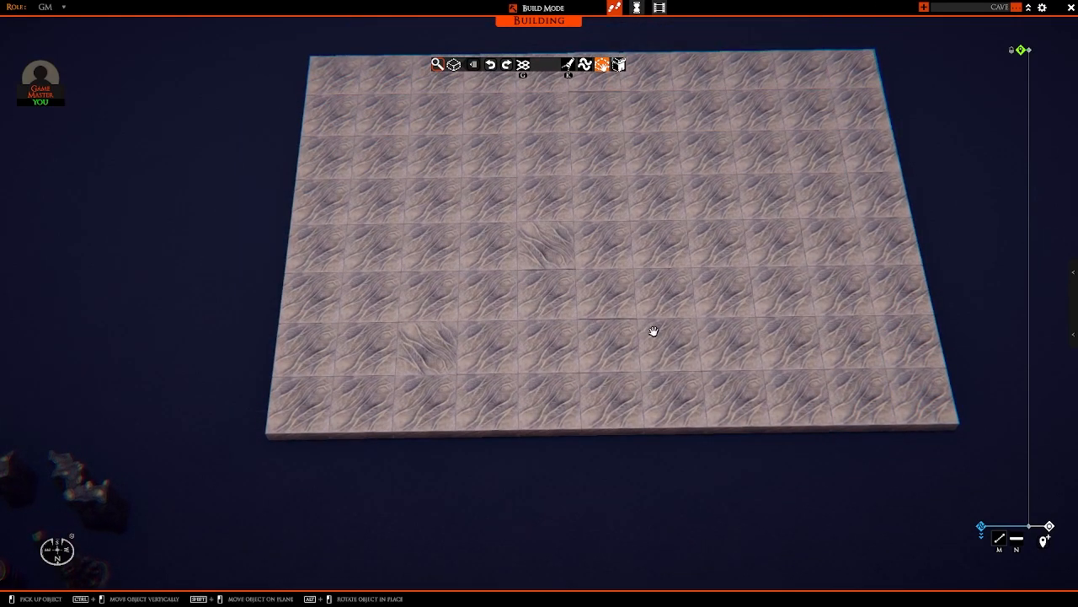
right_click_drag(560, 396, 553, 317)
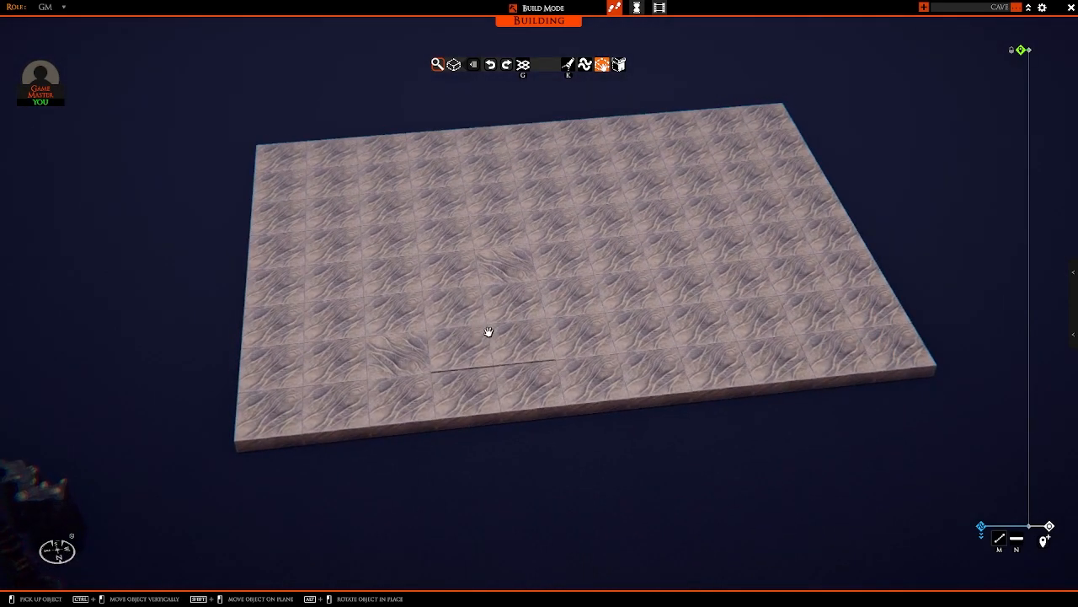
Step: Try removing a few scattered tiles from the stone floor, and undo the removals
key("a")
left_click(445, 286)
left_click(755, 242)
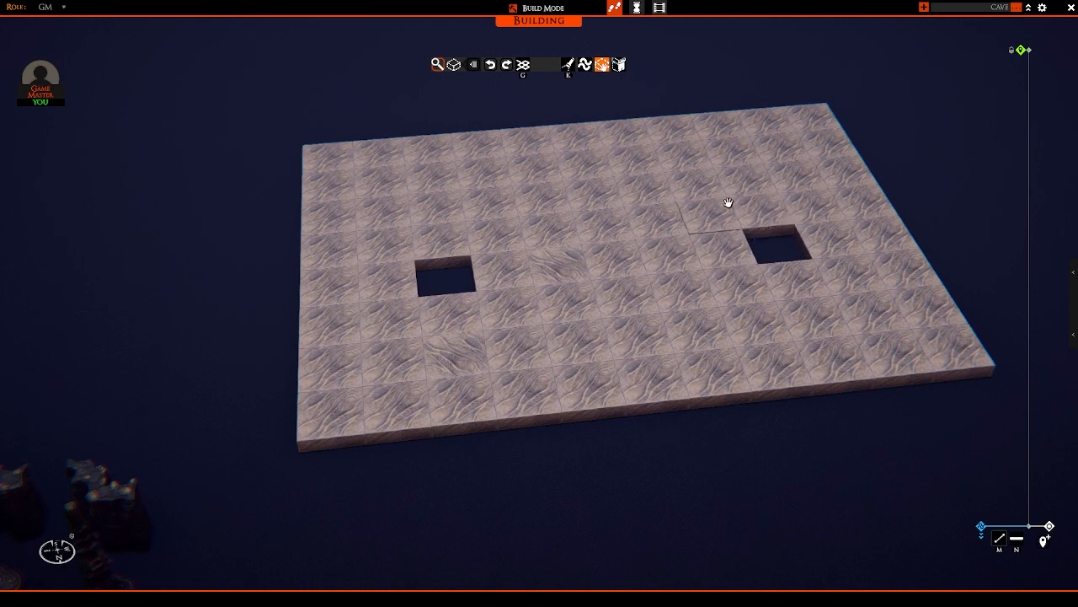
left_click(728, 202)
key("ctrl+z")
key("ctrl+z")
key("ctrl+z")
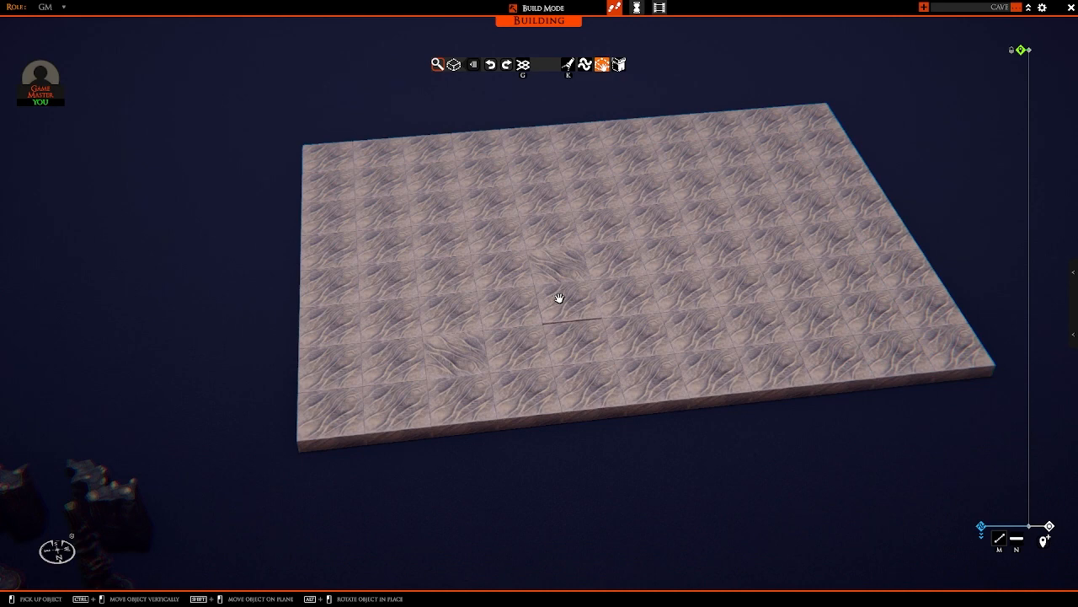
Step: Copy the transparent water tile from the samples and cover the entire stone floor with it, starting at a corner
middle_click_drag(512, 348, 455, 363)
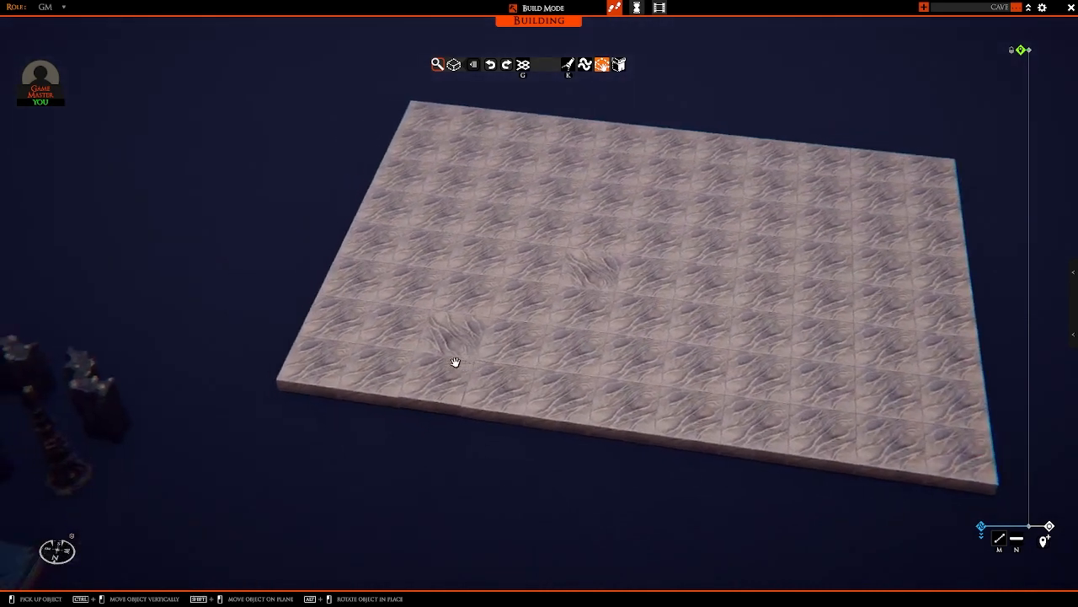
key("a")
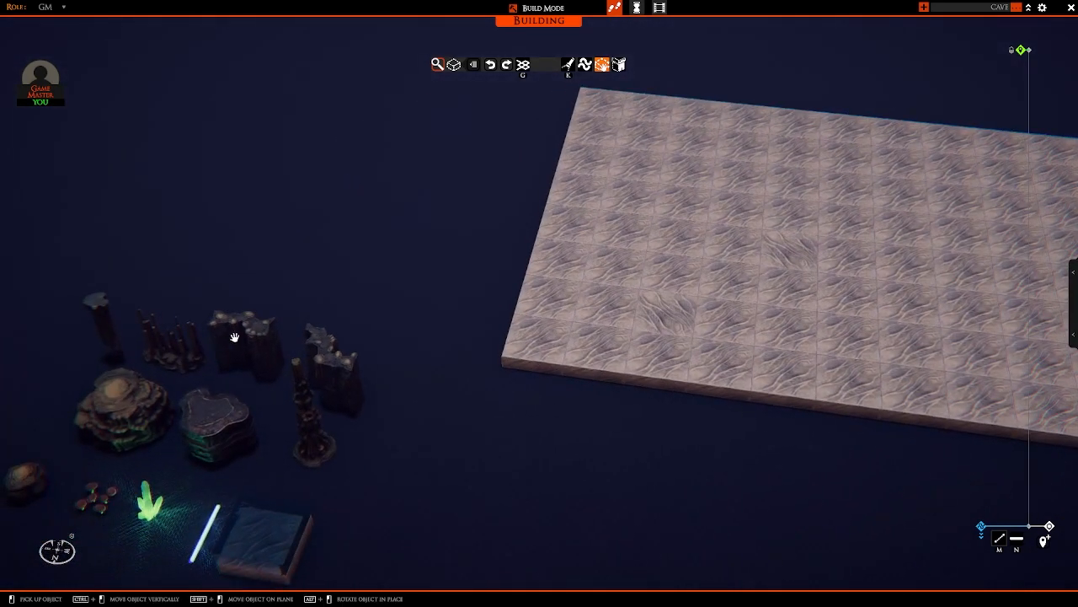
key("s")
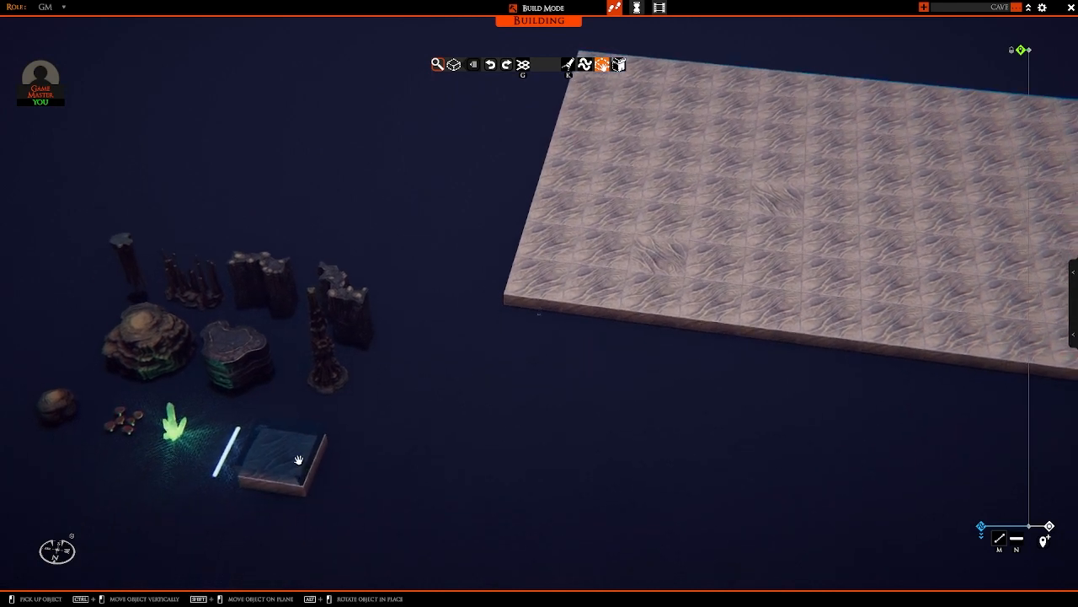
left_click(298, 460)
key("d")
key("w")
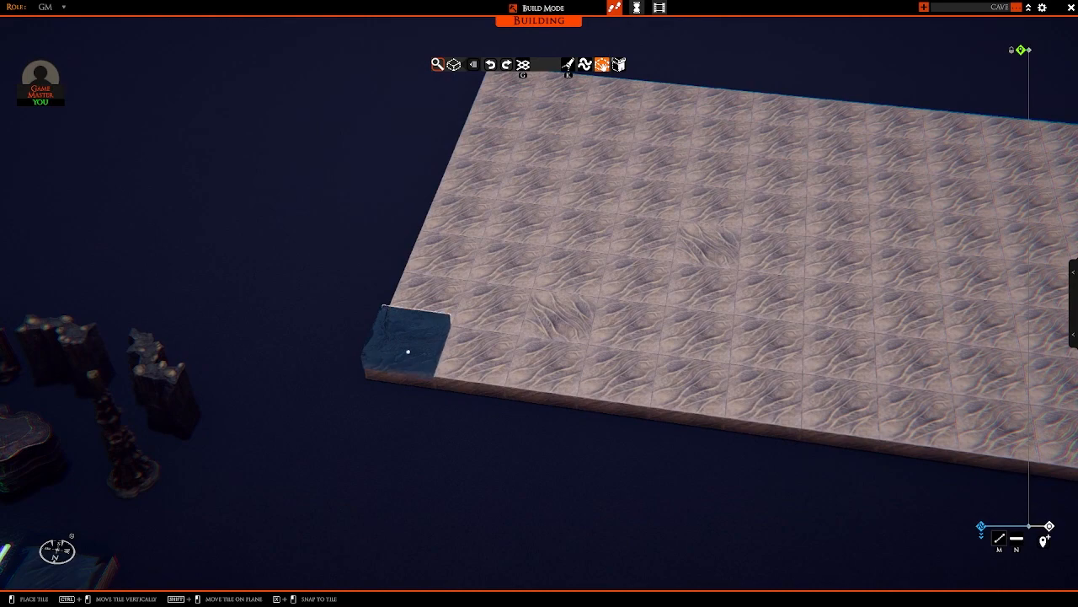
left_click_drag(409, 351, 830, 166)
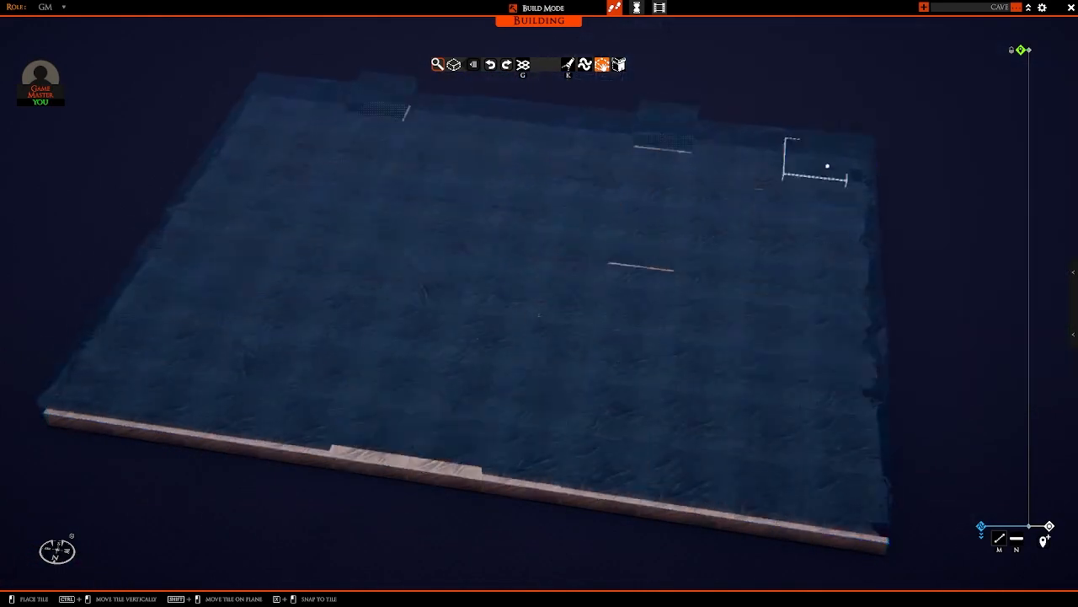
Step: Stop placing water tiles and examine the water layer and its stone base from low angles on several sides
right_click_drag(427, 407, 571, 327)
scroll(474, 346, "up", 3)
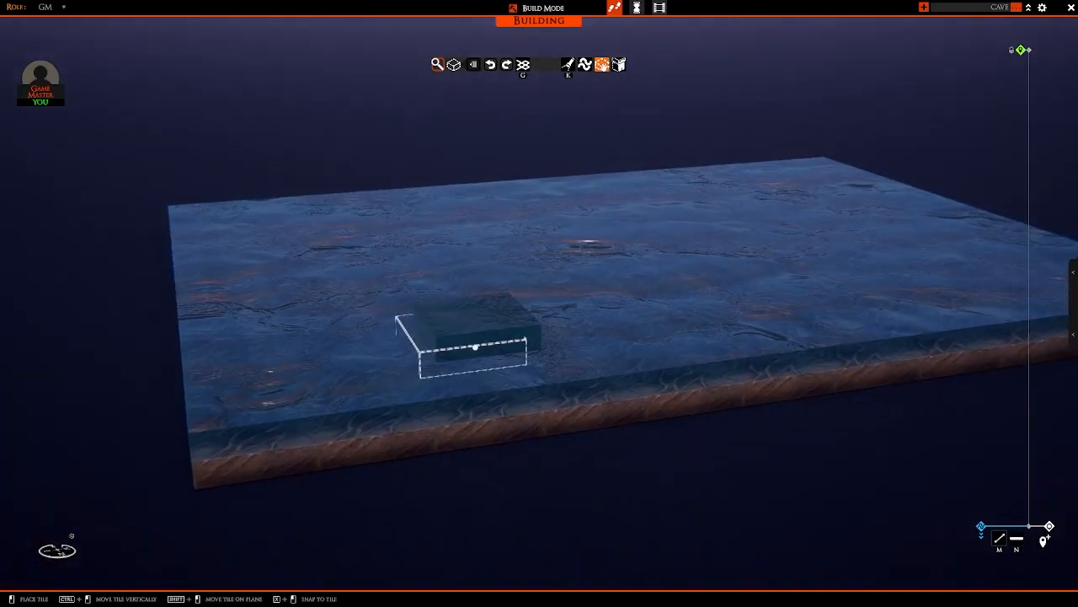
key("a")
left_click_drag(329, 400, 328, 401)
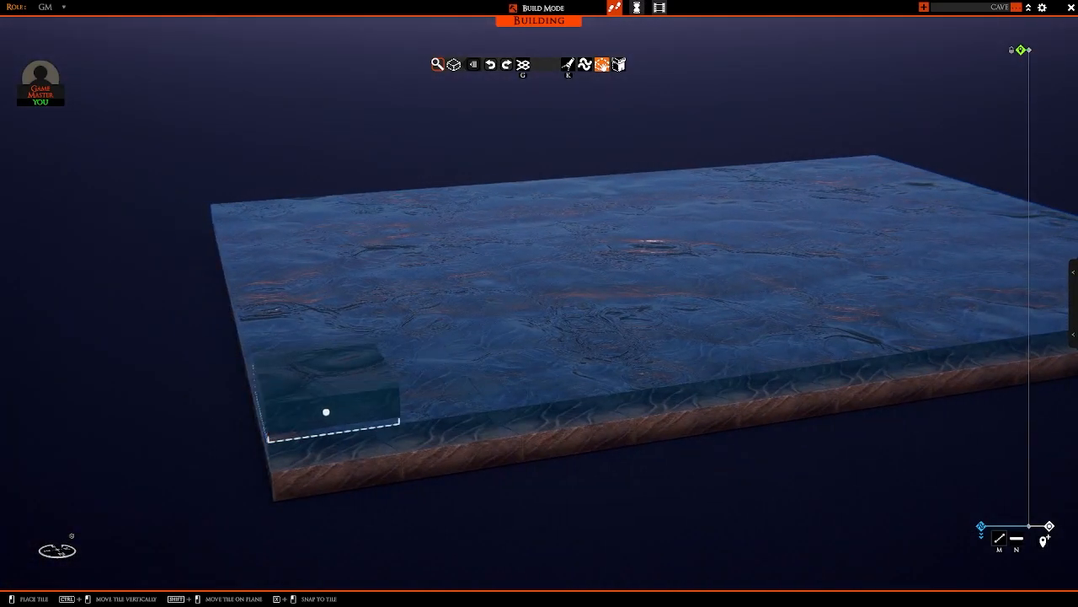
right_click_drag(332, 410, 703, 397)
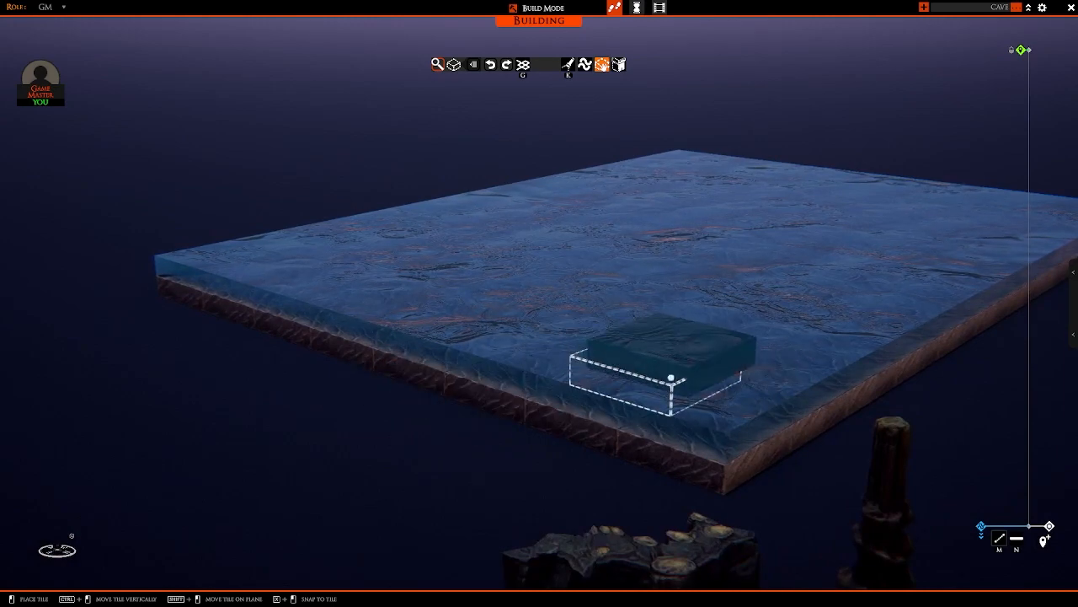
right_click_drag(669, 379, 479, 397)
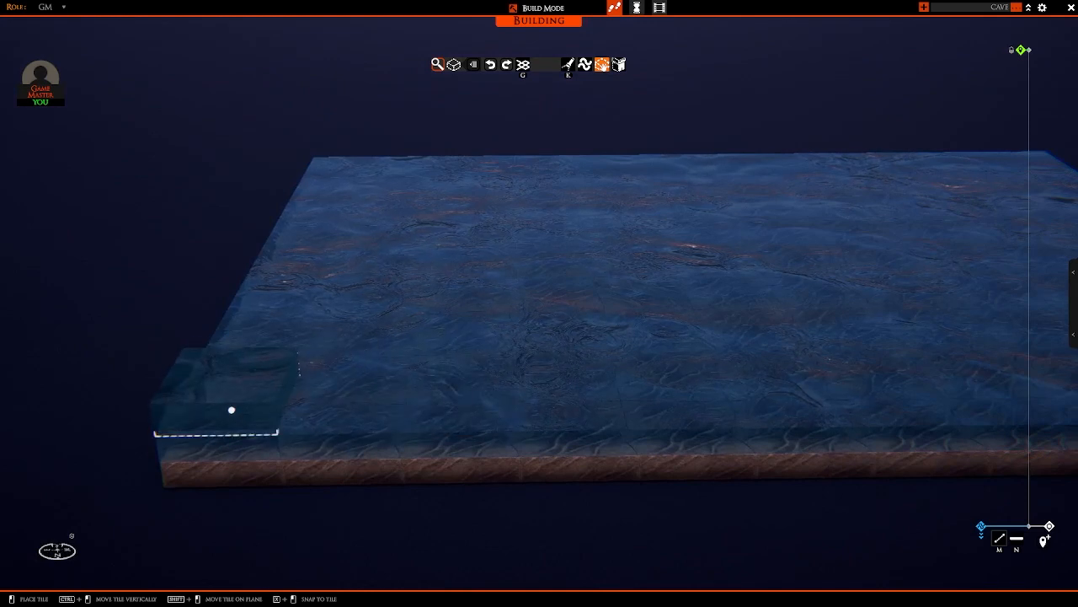
scroll(556, 332, "down", 5)
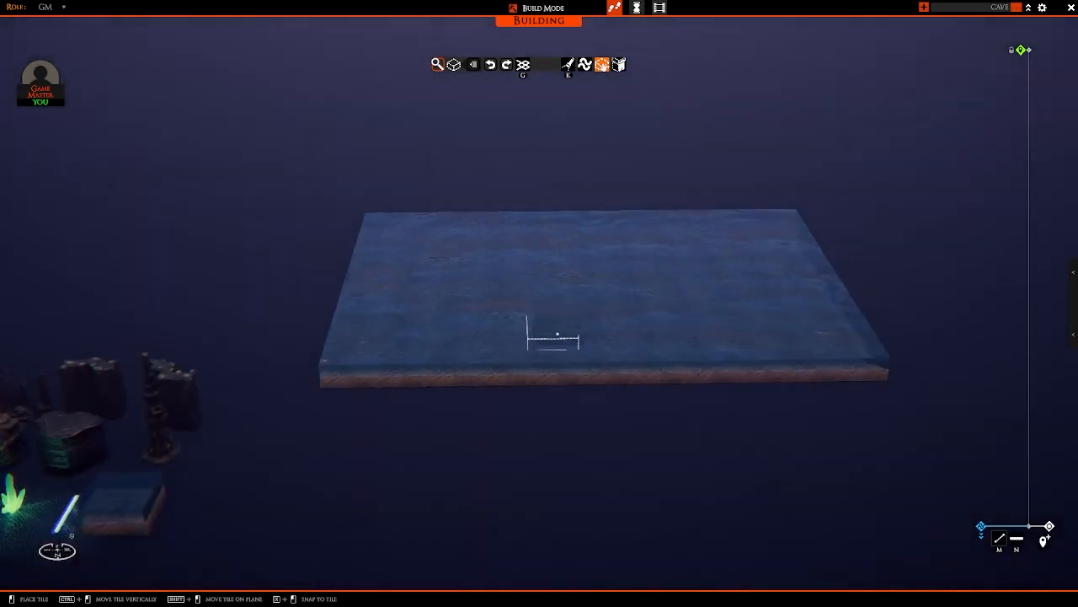
right_click_drag(557, 334, 554, 369)
right_click(554, 368)
scroll(513, 397, "up", 7)
right_click_drag(450, 399, 566, 356)
scroll(565, 356, "down", 6)
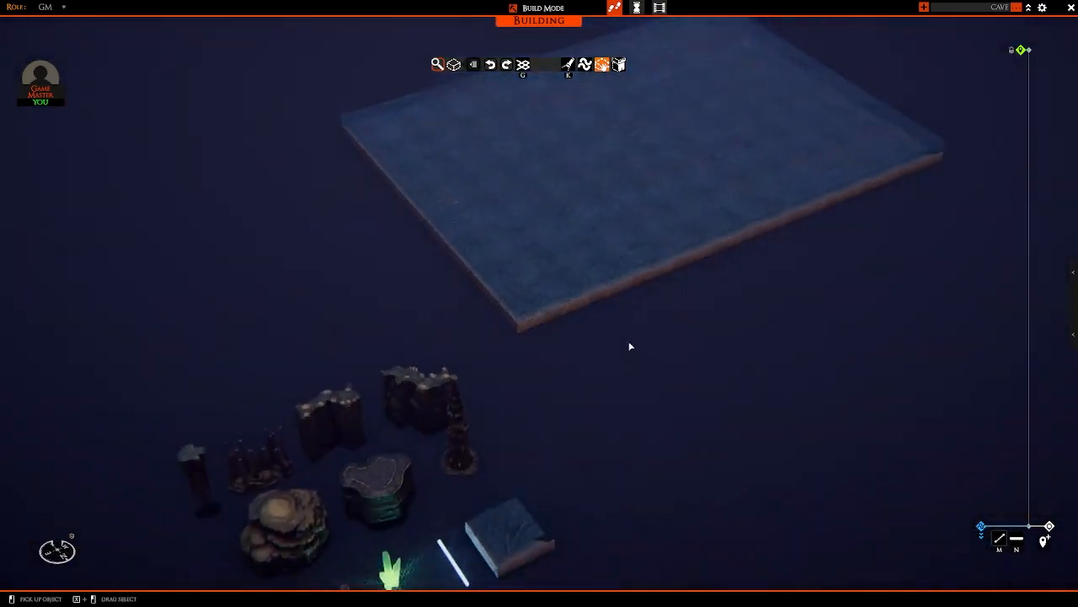
Step: Copy the straight rock wall sample, rotate it and place it on the stone base at the water area's corner nearest the samples
right_click_drag(629, 346, 483, 378)
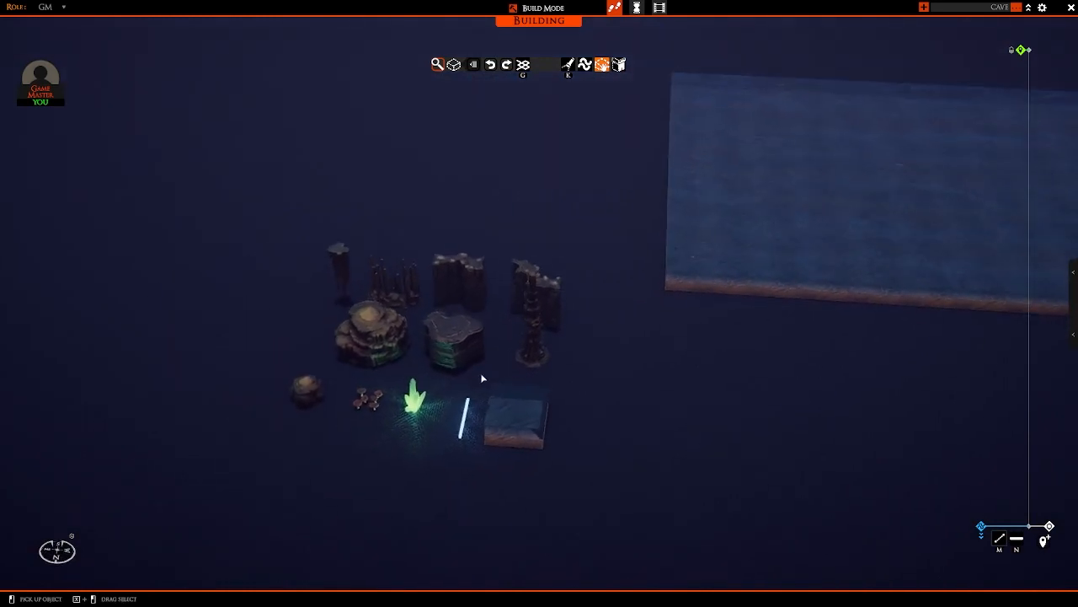
scroll(482, 379, "up", 3)
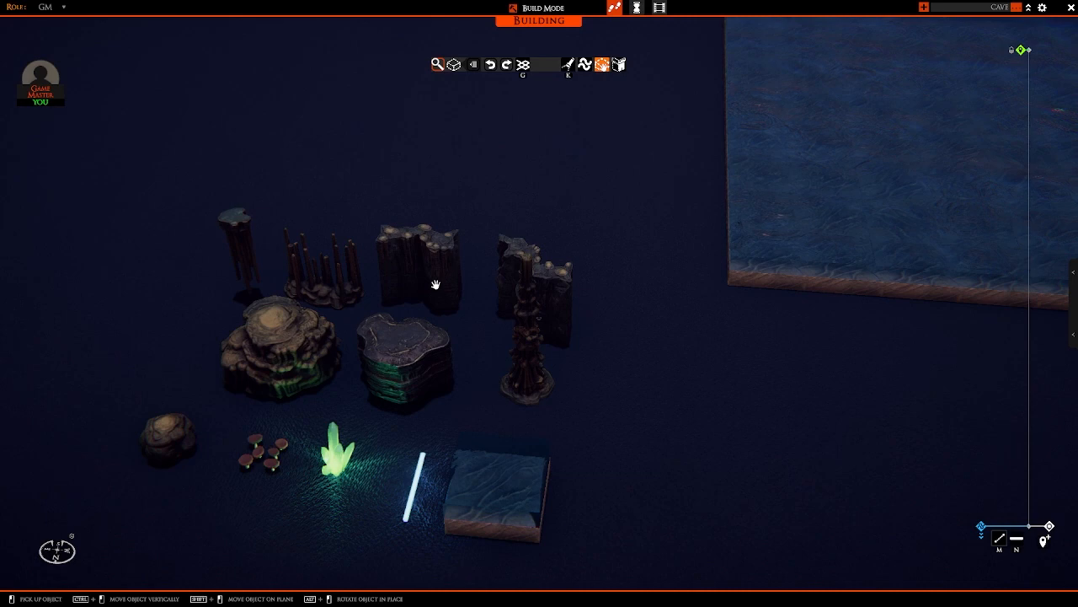
left_click(435, 285)
key("d")
scroll(455, 318, "up", 2)
key("r")
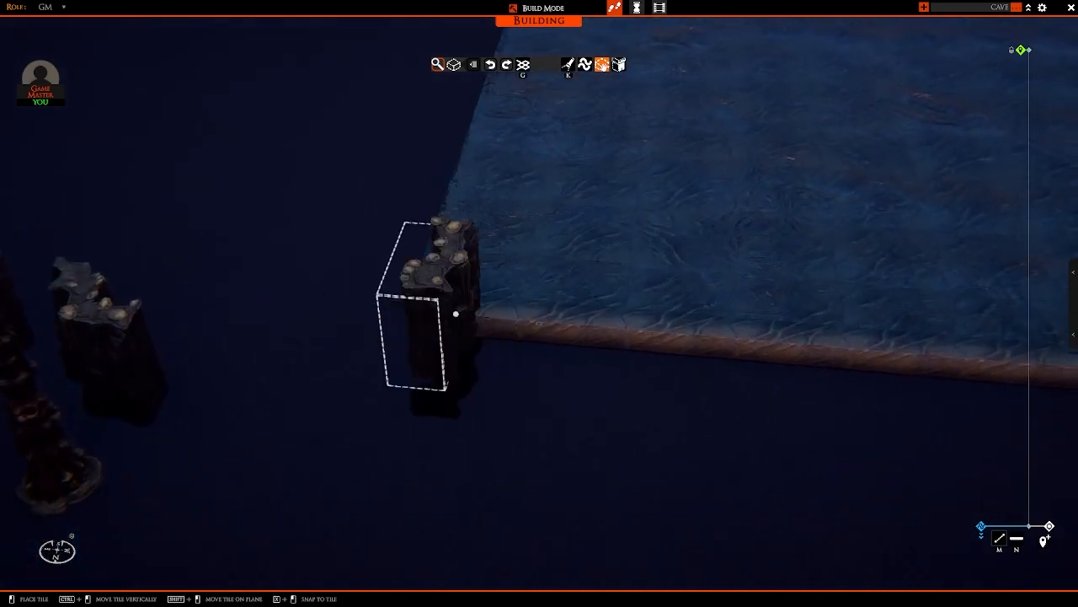
right_click_drag(456, 314, 566, 304)
left_click(434, 311)
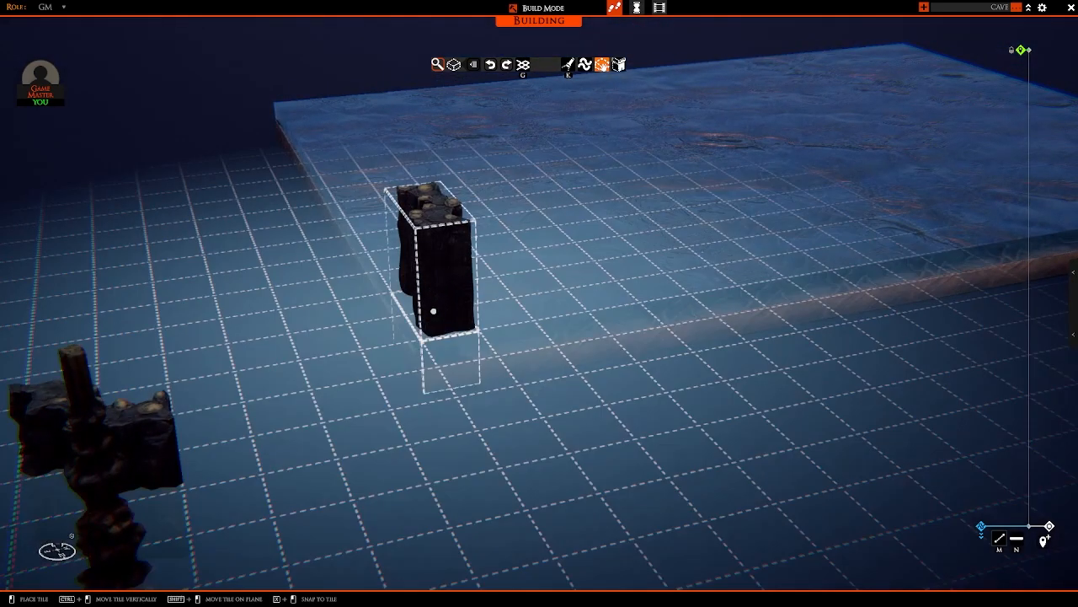
mouse_move(434, 311)
left_mouse_down("ctrl")
mouse_move(436, 359)
mouse_move(434, 327)
left_mouse_up("ctrl")
right_click_drag(434, 337, 352, 371)
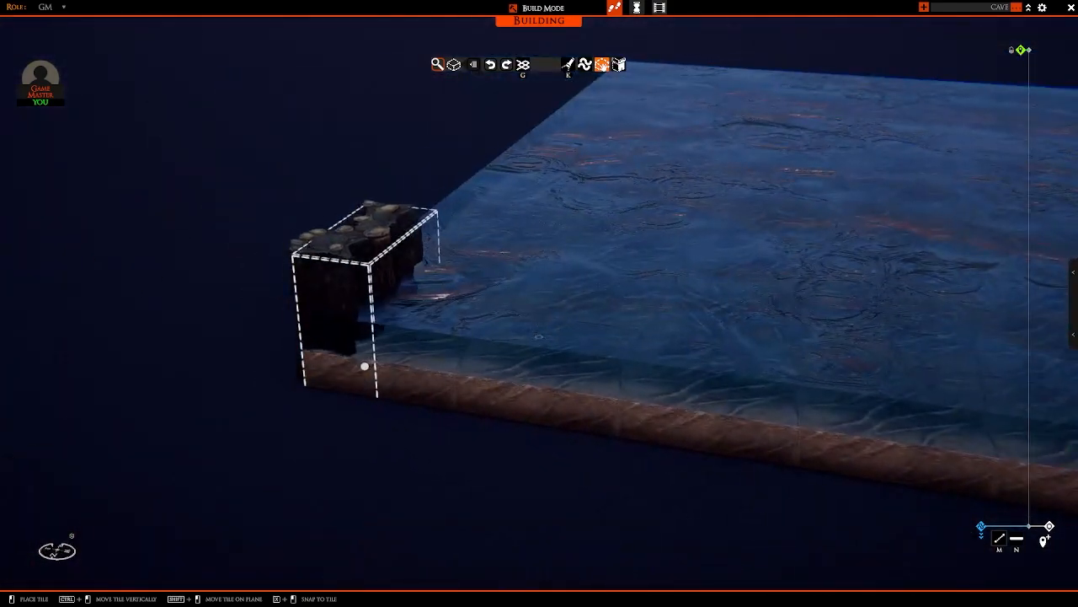
key("ctrl")
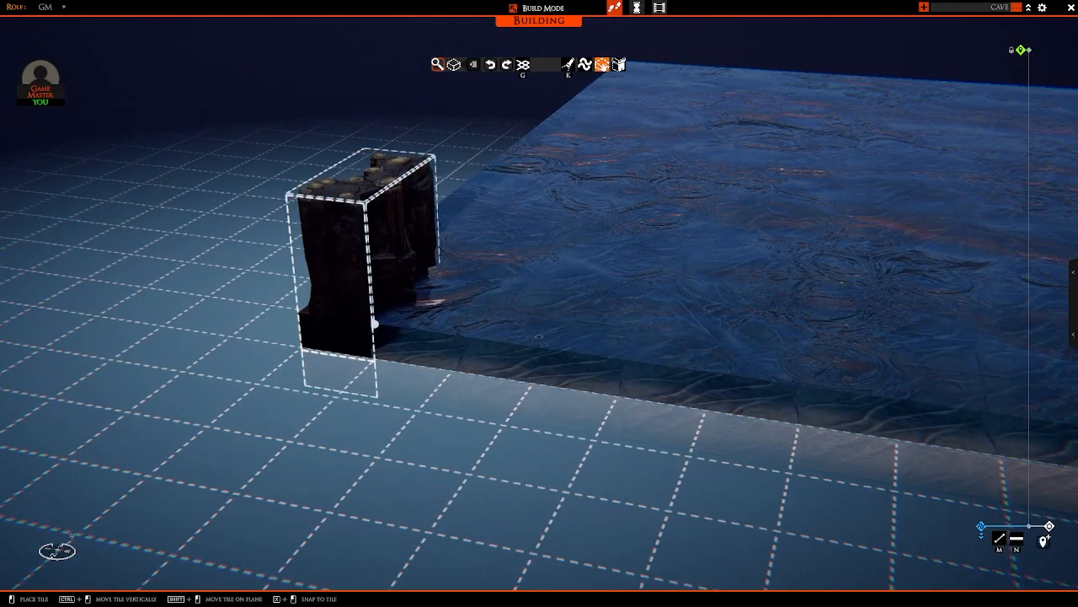
left_click(375, 323)
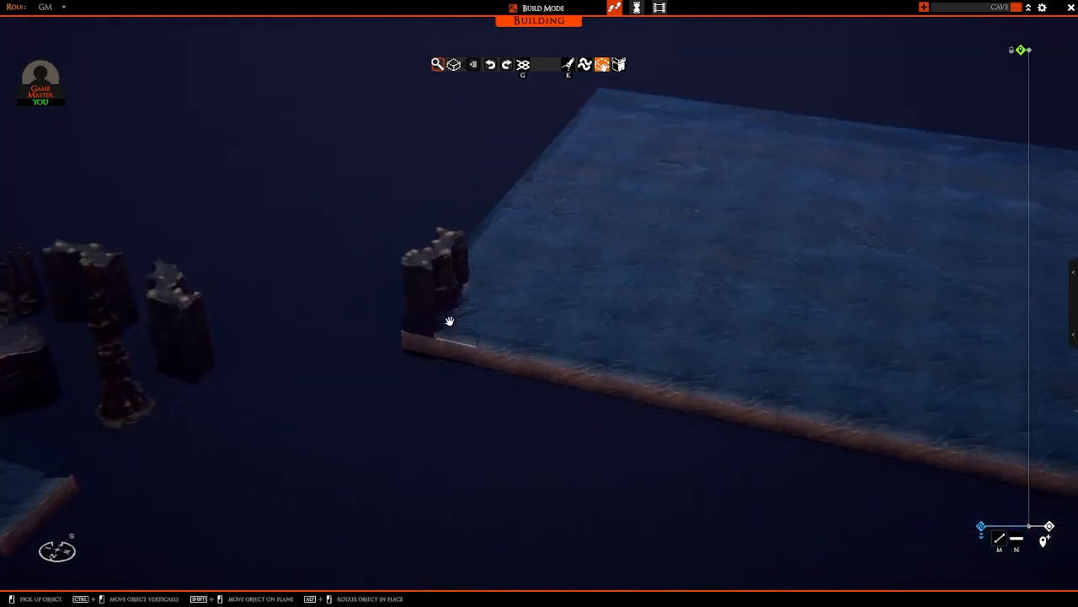
Step: Copy the placed corner wall at the same height and extend it in a row along the whole adjoining short edge
scroll(455, 333, "up", 5)
middle_click_drag(470, 354, 532, 325)
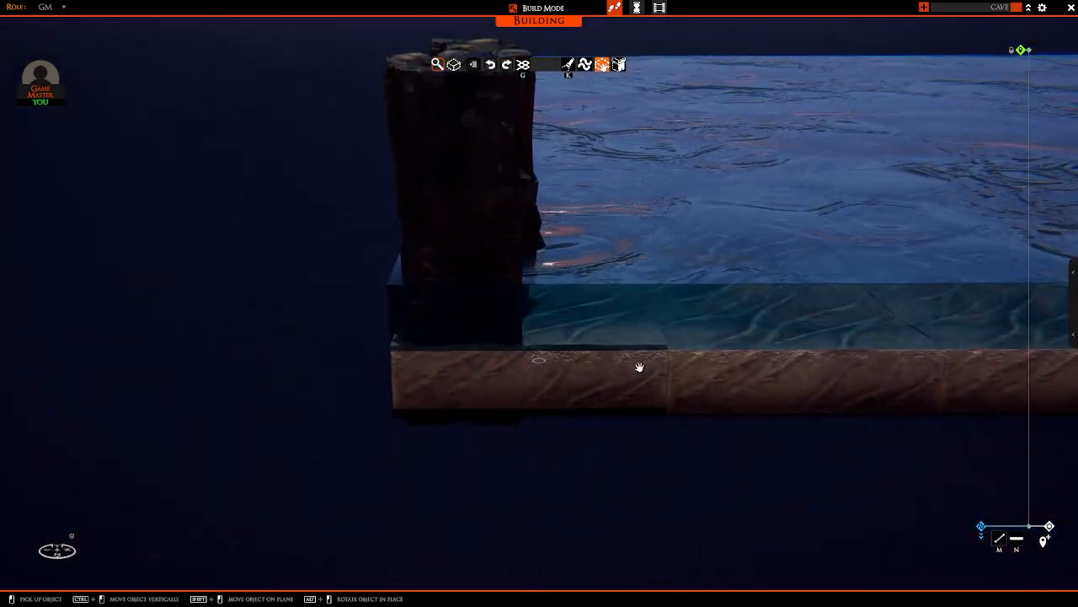
middle_click_drag(508, 371, 612, 277)
middle_click_drag(547, 284, 465, 315)
scroll(527, 312, "down", 3)
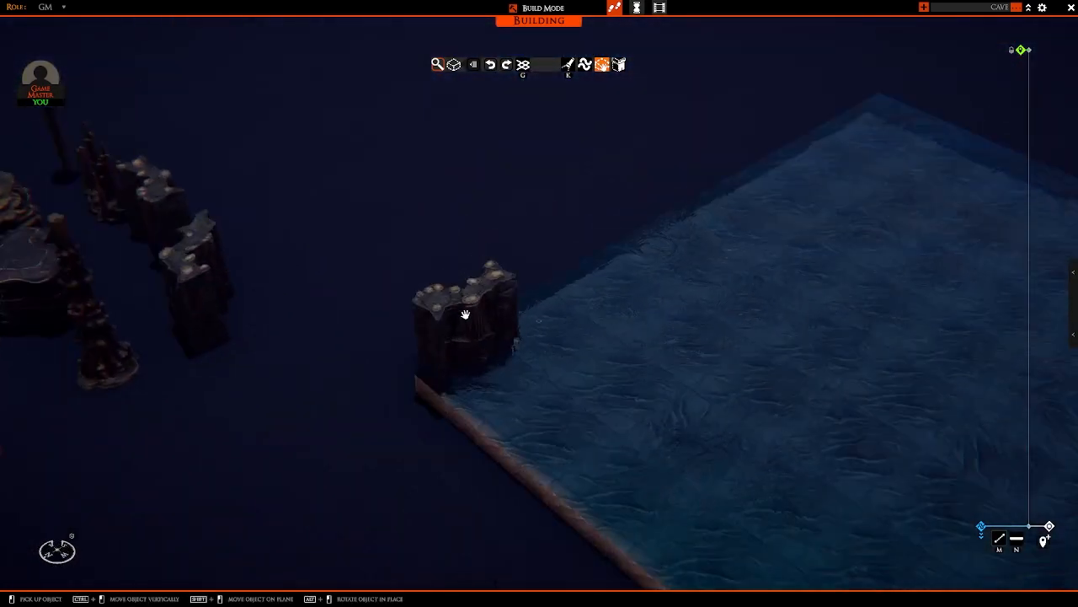
left_click(469, 364)
key("d")
middle_click_drag(469, 364, 309, 314)
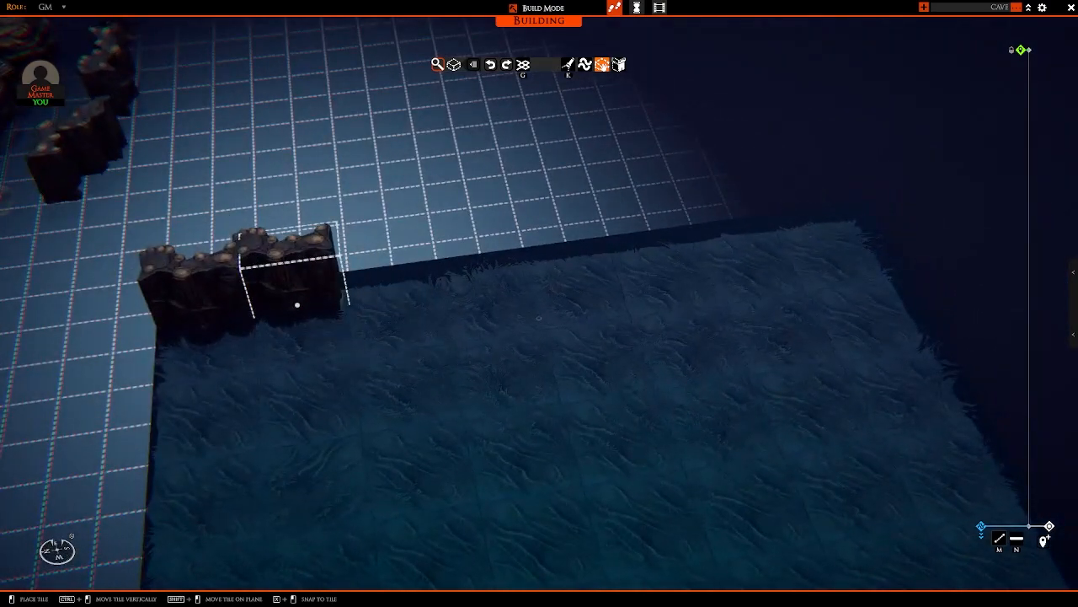
key("d")
left_click_drag(297, 305, 710, 251)
middle_click_drag(710, 253, 749, 334)
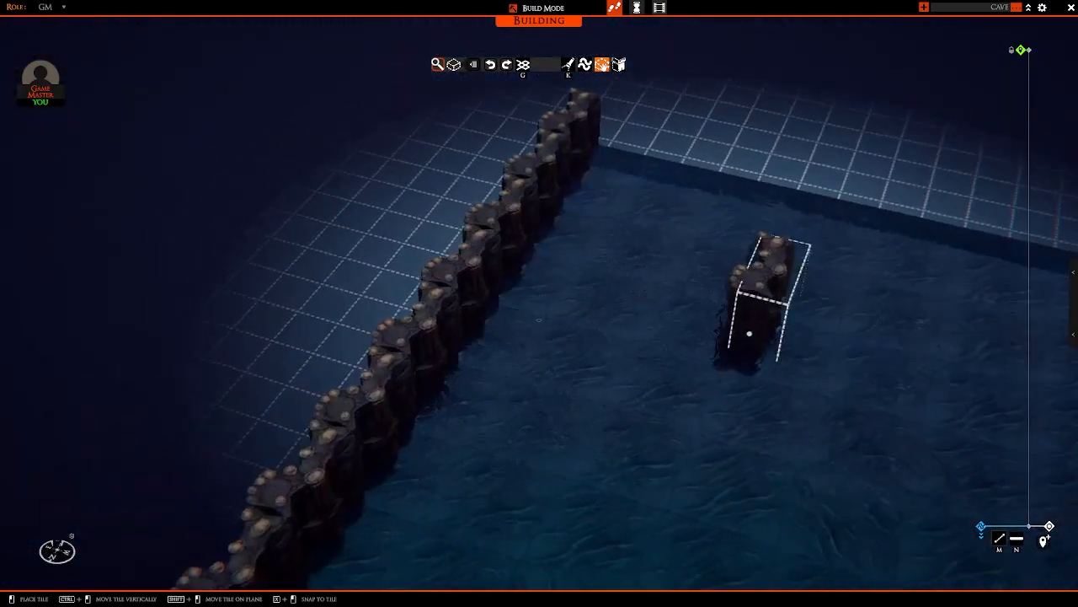
Step: Rotate the wall piece and try to lay a row along the long back edge, and undo that row
key("w")
key("d")
key("r")
key("d")
left_click_drag(530, 241, 713, 241)
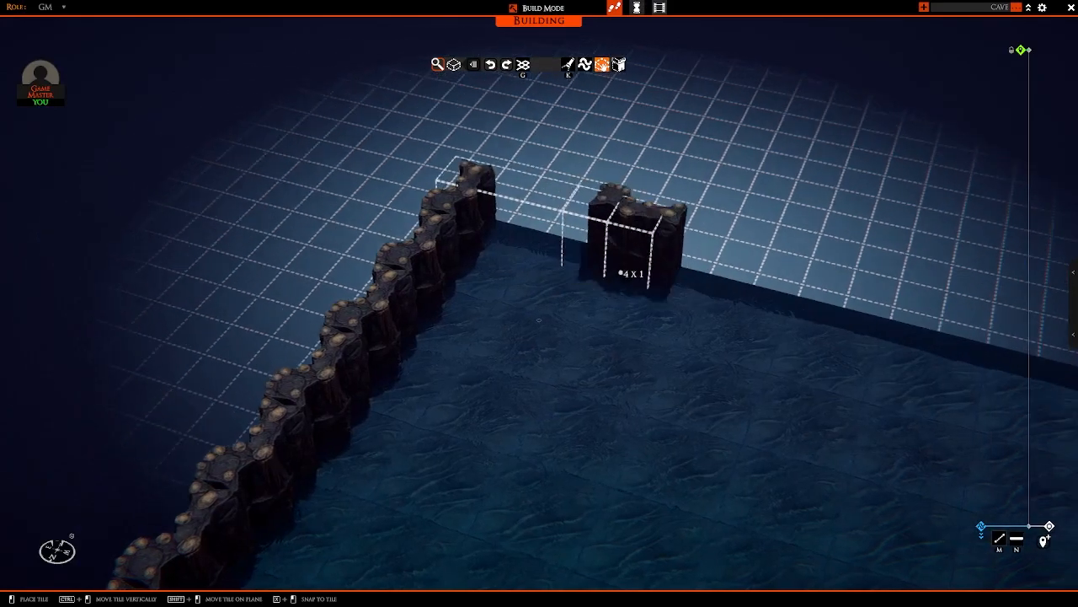
key("s")
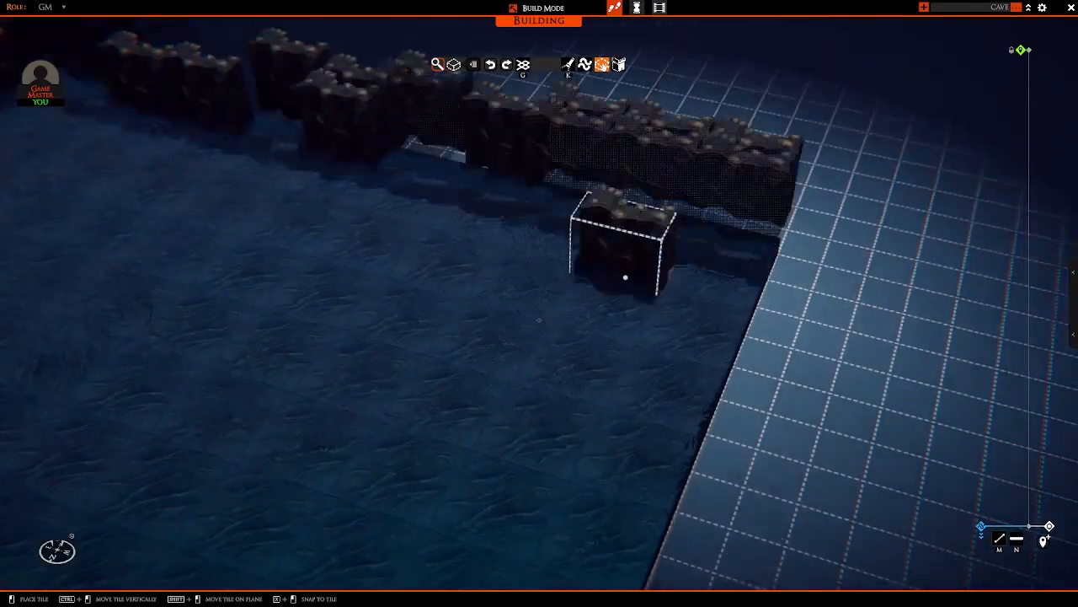
key("a")
middle_click_drag(625, 277, 491, 296)
key("ctrl+z")
key("a")
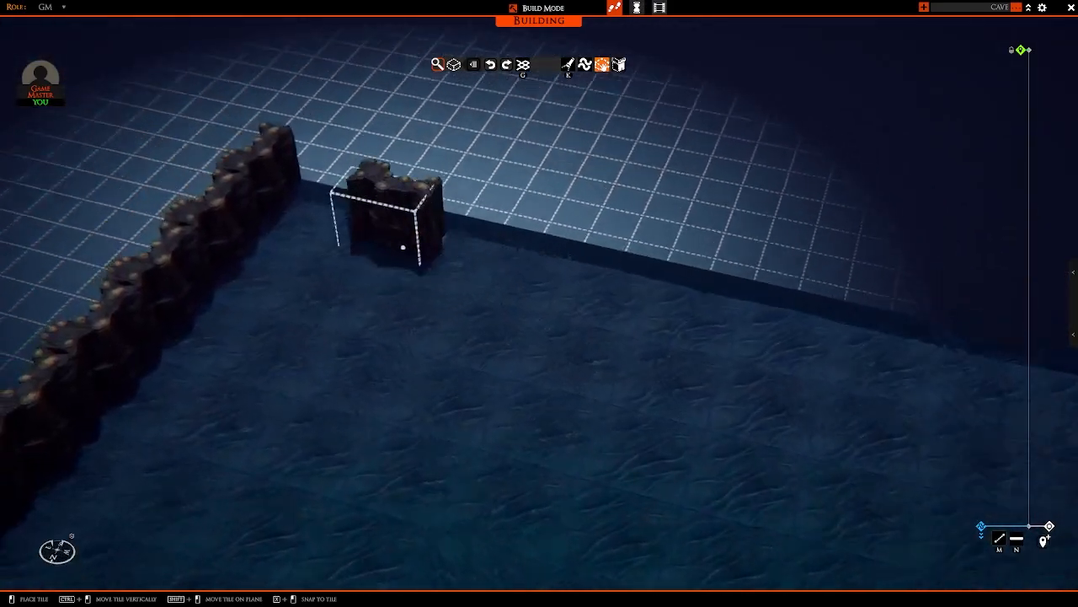
Step: Lay the row of rotated walls along the long back edge, starting flush with the end of the first wall row
key("w")
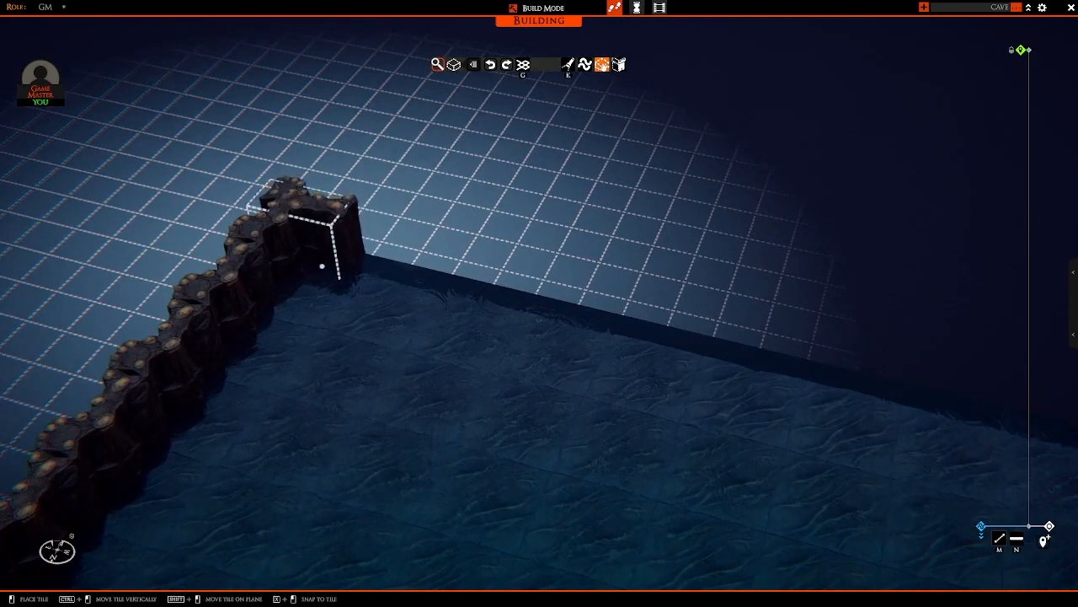
key("d")
left_click_drag(322, 267, 844, 378)
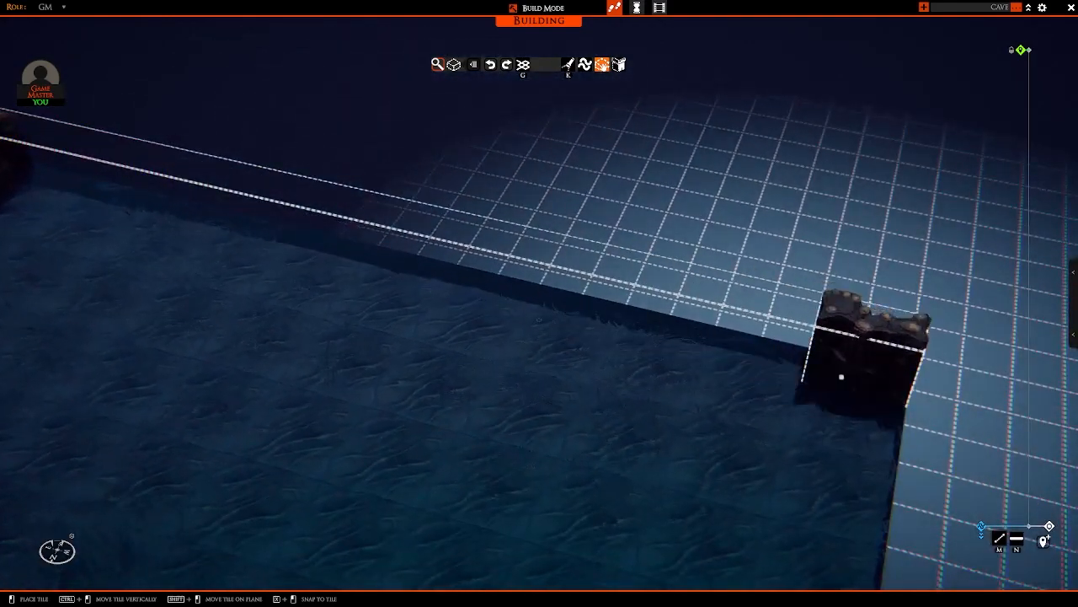
key("a")
middle_click_drag(645, 385, 874, 363)
key("w")
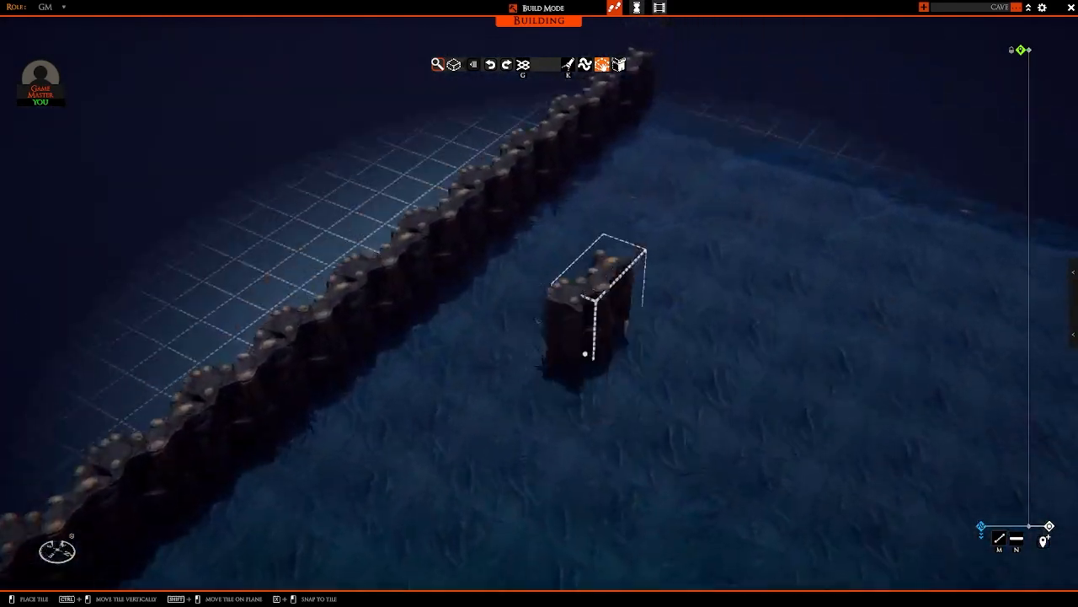
Step: Rotate the wall piece again, lay a 1 x 16 row along the remaining short edge, and stop placing walls
middle_click_drag(586, 354, 690, 376)
key("w")
key("r")
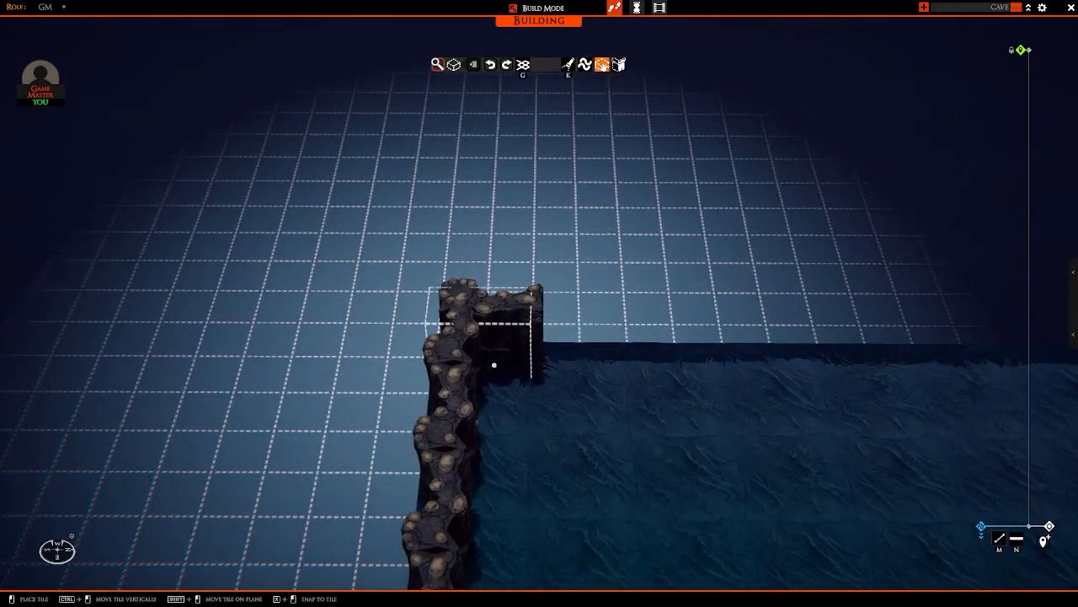
key("d")
left_click_drag(494, 364, 664, 363)
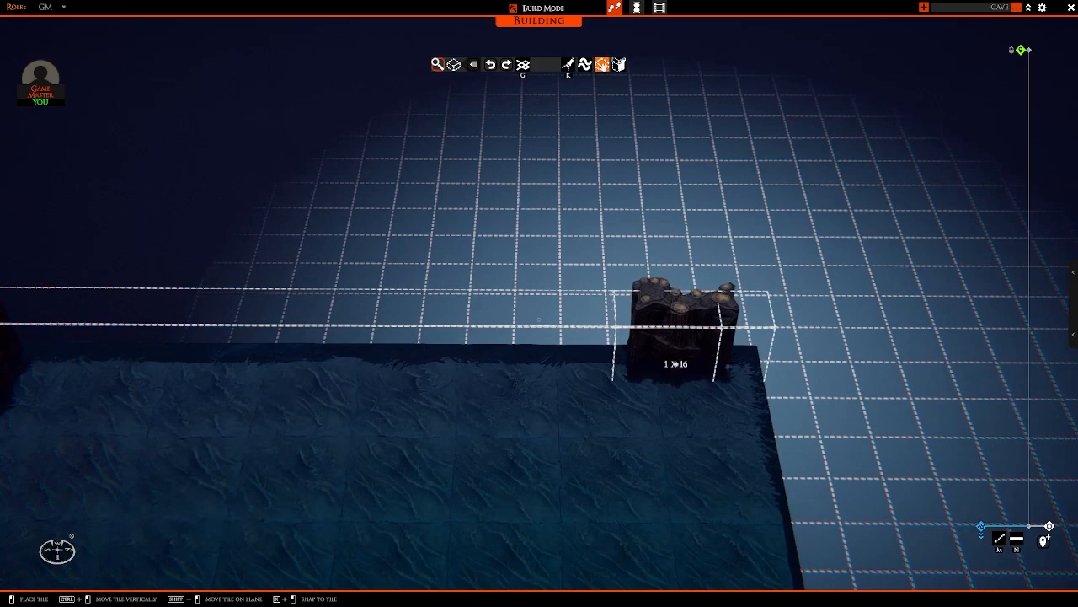
left_click_drag(676, 364, 679, 366)
middle_click_drag(769, 414, 511, 371)
key("a")
key("a")
right_click(547, 389)
Step: Examine the walled water area and its open front edge from several angles
scroll(575, 355, "down", 3)
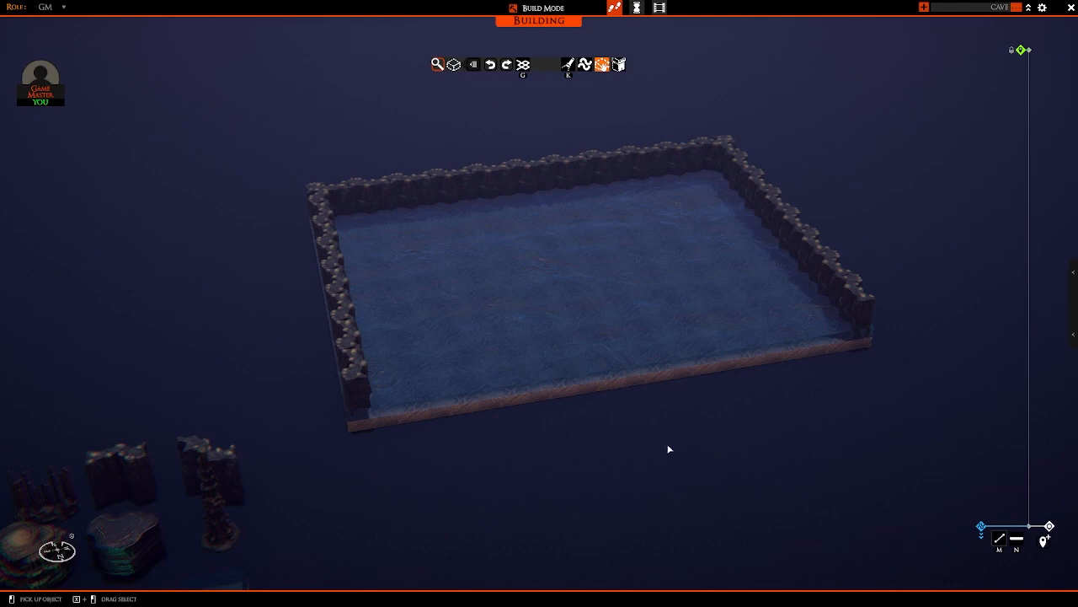
middle_click_drag(572, 453, 460, 446)
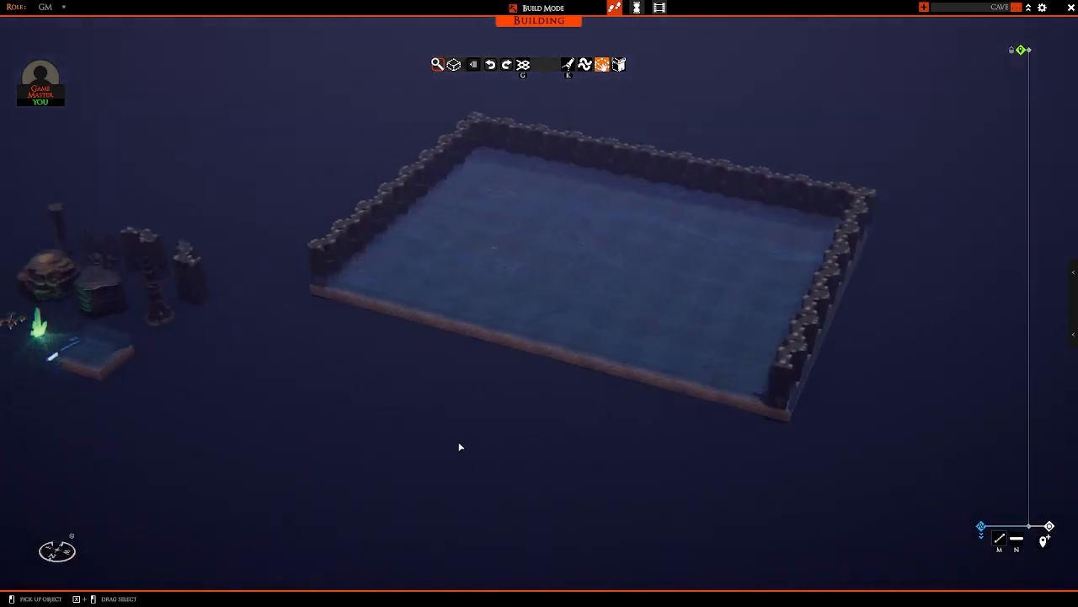
scroll(422, 447, "up", 3)
middle_click_drag(376, 438, 352, 415)
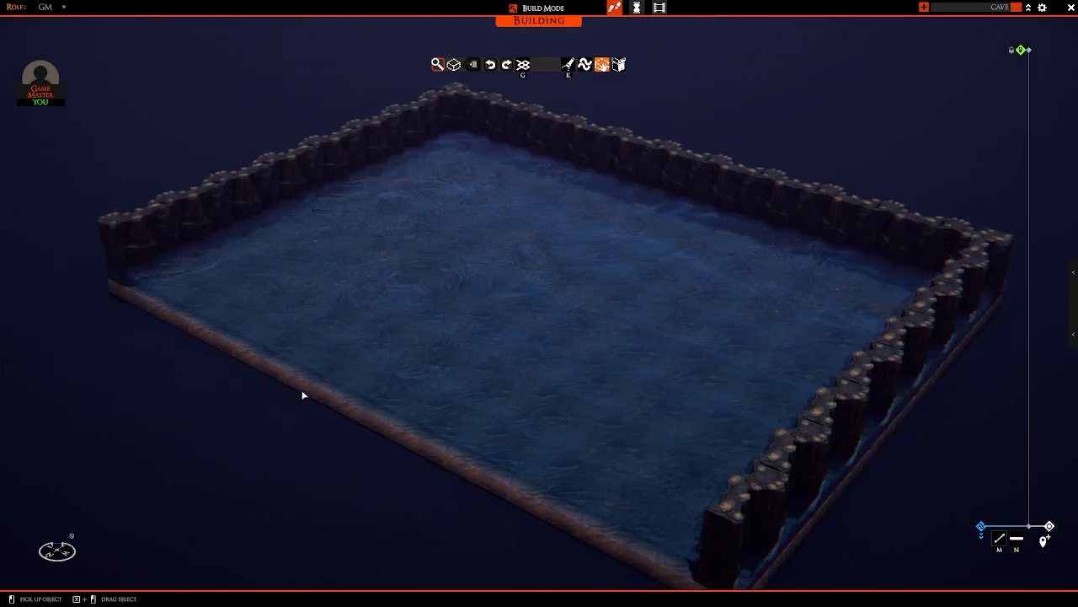
middle_click_drag(304, 392, 460, 354)
scroll(460, 354, "down", 3)
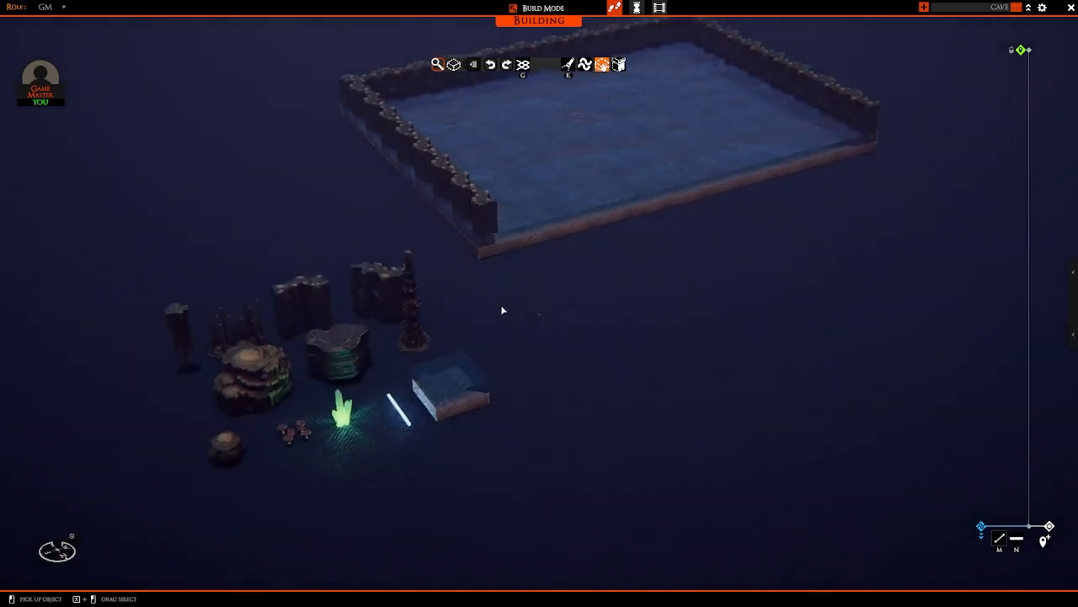
middle_click_drag(502, 309, 410, 324)
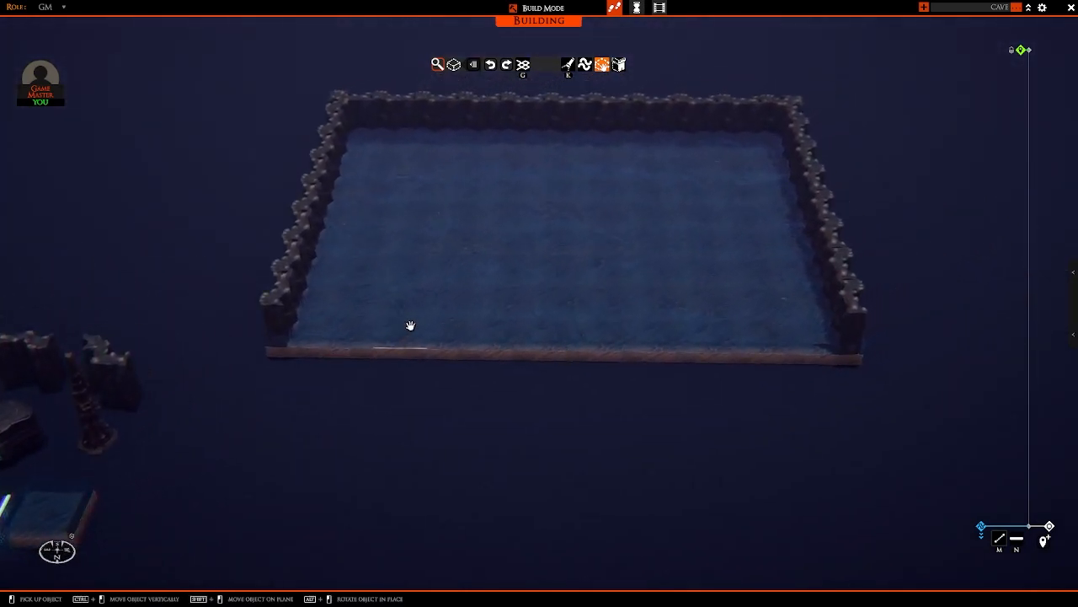
Step: Box-select the three rock wall rows and adjust the selection volume to enclose them above the water floor
middle_click_drag(821, 340, 889, 436)
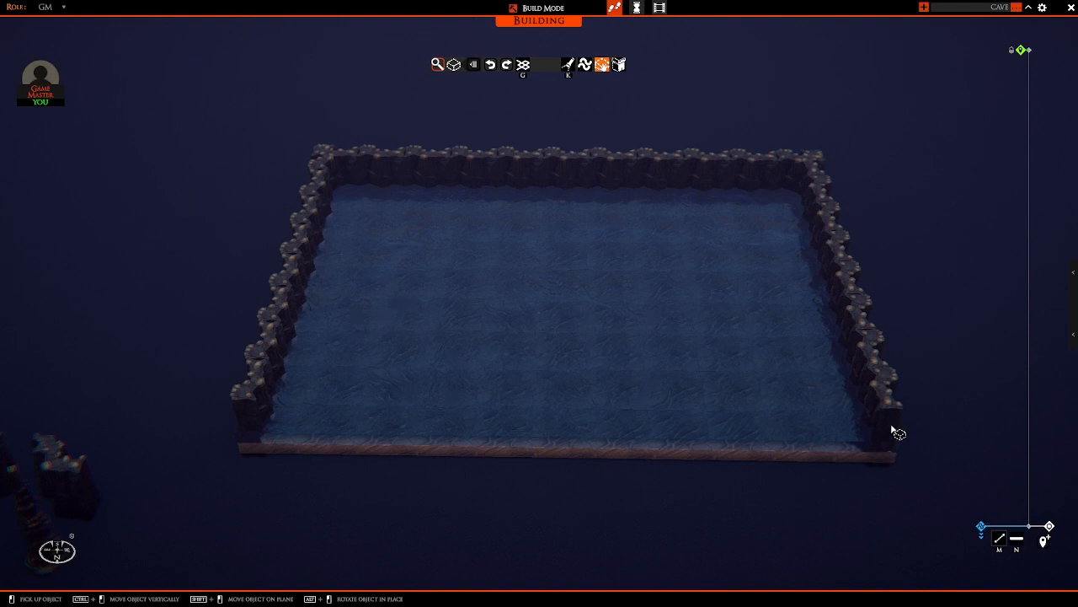
mouse_move(485, 271)
left_mouse_down()
mouse_move(320, 171)
mouse_move(320, 151)
mouse_move(318, 165)
left_mouse_up()
mouse_move(275, 233)
middle_mouse_down()
mouse_move(441, 238)
mouse_move(504, 221)
middle_mouse_up()
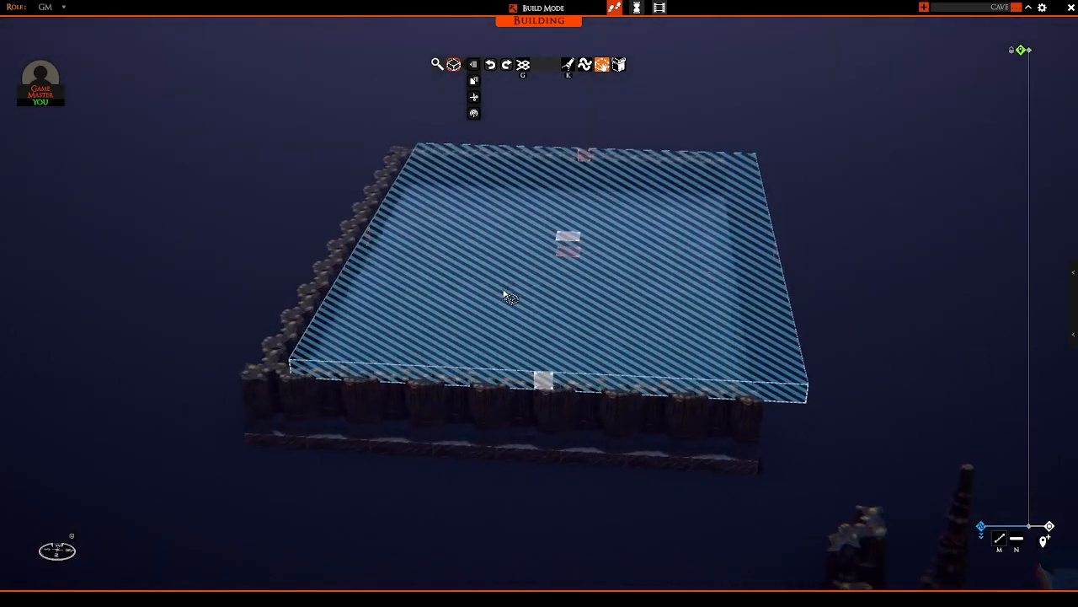
middle_click_drag(510, 297, 613, 287)
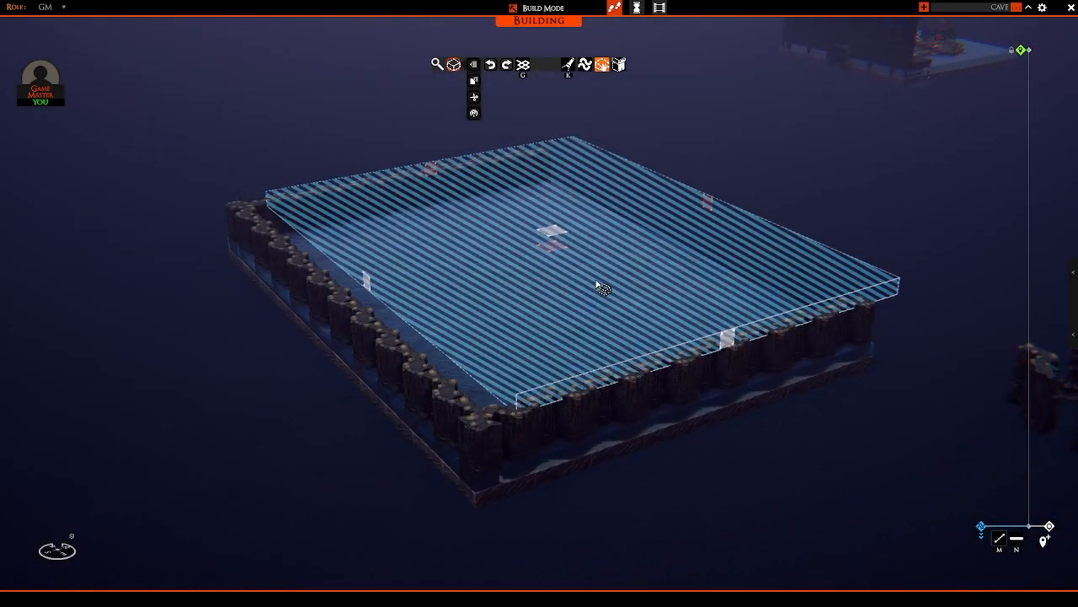
scroll(603, 288, "up", 3)
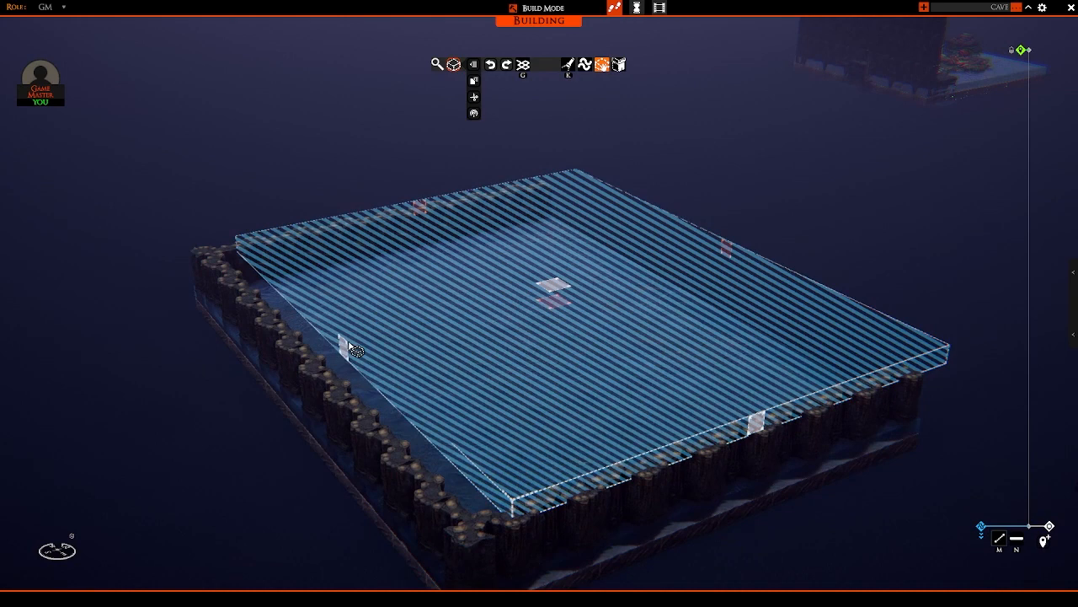
mouse_move(349, 343)
middle_mouse_down()
mouse_move(432, 330)
mouse_move(411, 329)
mouse_move(424, 350)
middle_mouse_up()
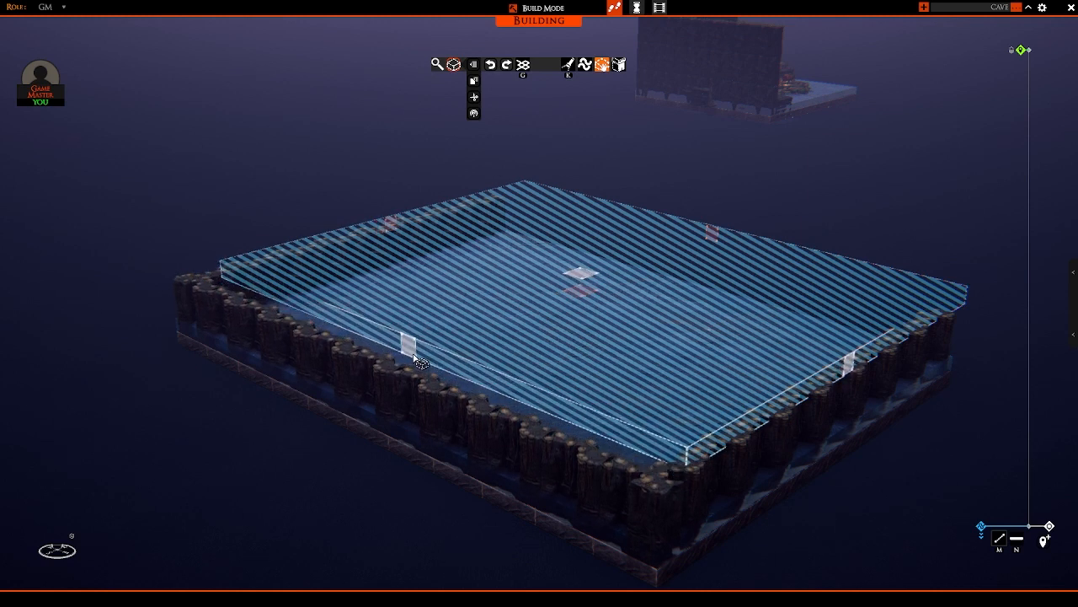
mouse_move(315, 373)
right_mouse_down()
mouse_move(528, 376)
mouse_move(562, 325)
mouse_move(646, 332)
mouse_move(164, 345)
mouse_move(529, 303)
mouse_move(475, 317)
mouse_move(621, 357)
mouse_move(571, 315)
mouse_move(548, 333)
right_mouse_up()
Step: Copy the selected walls and stack the copies vertically on the existing rows to build much taller walls, switching on the light
left_click(470, 316)
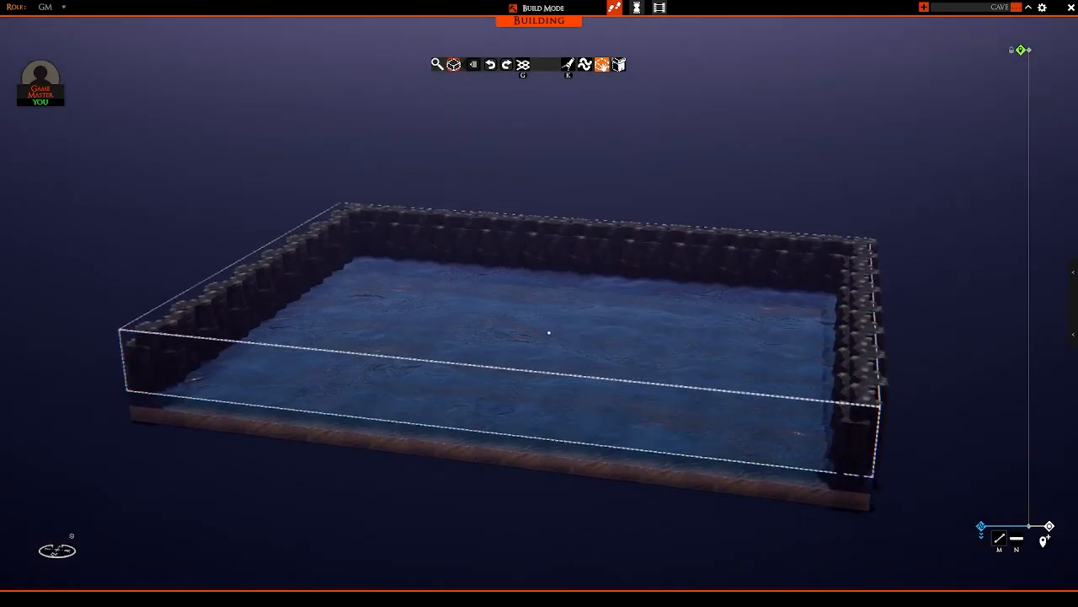
scroll(543, 333, "up", 2)
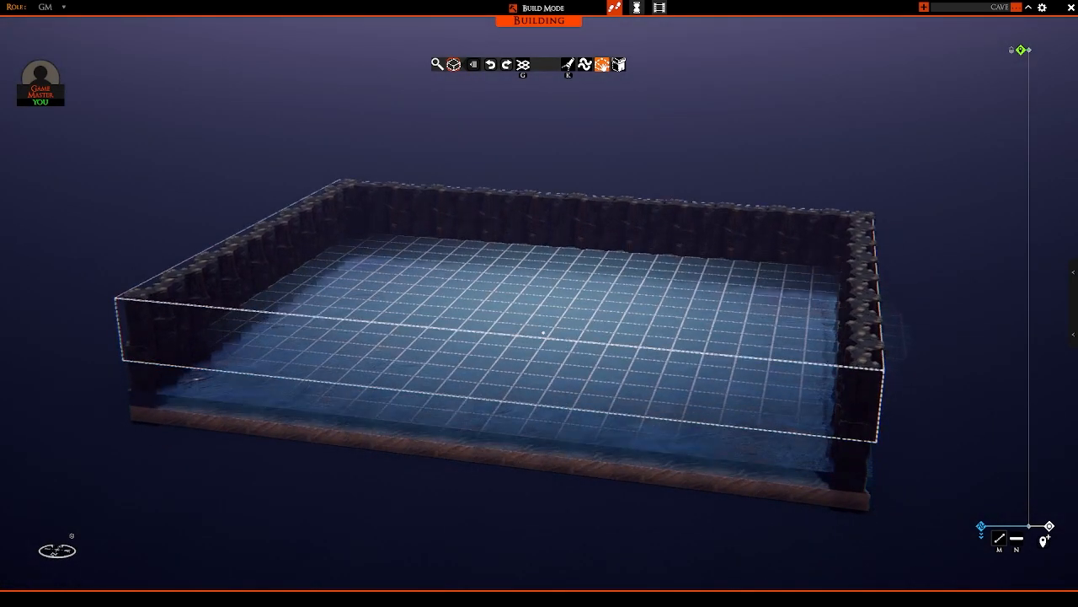
scroll(544, 333, "up", 2)
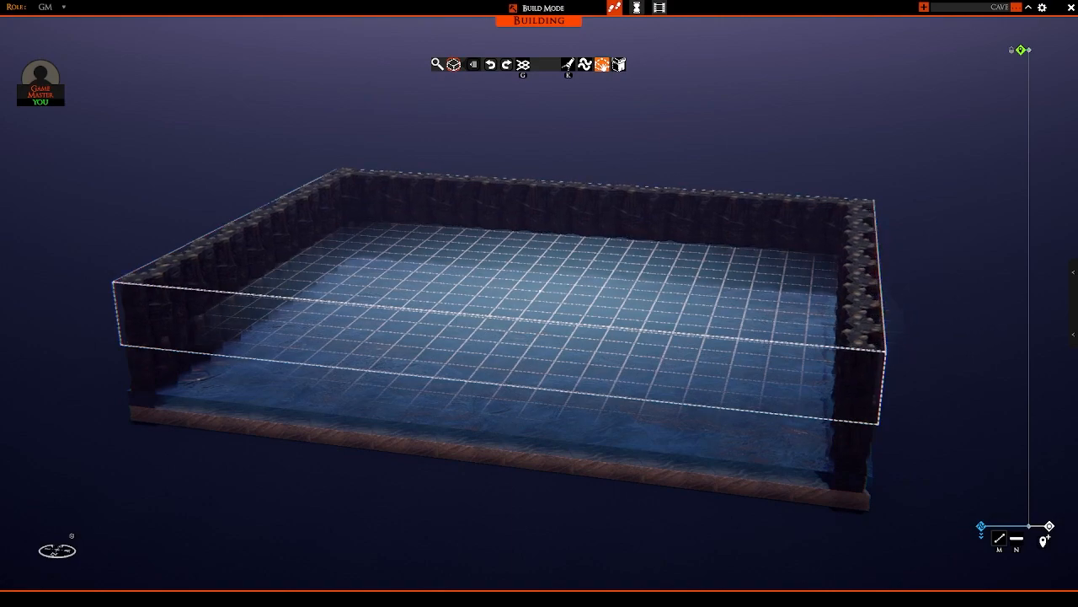
key("w")
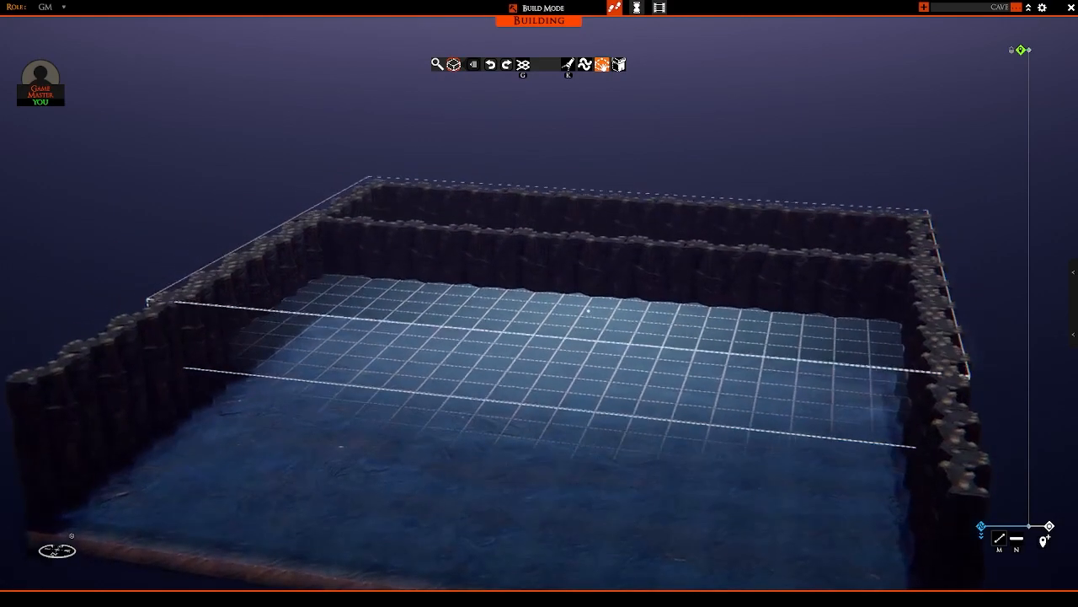
key("a")
key("s")
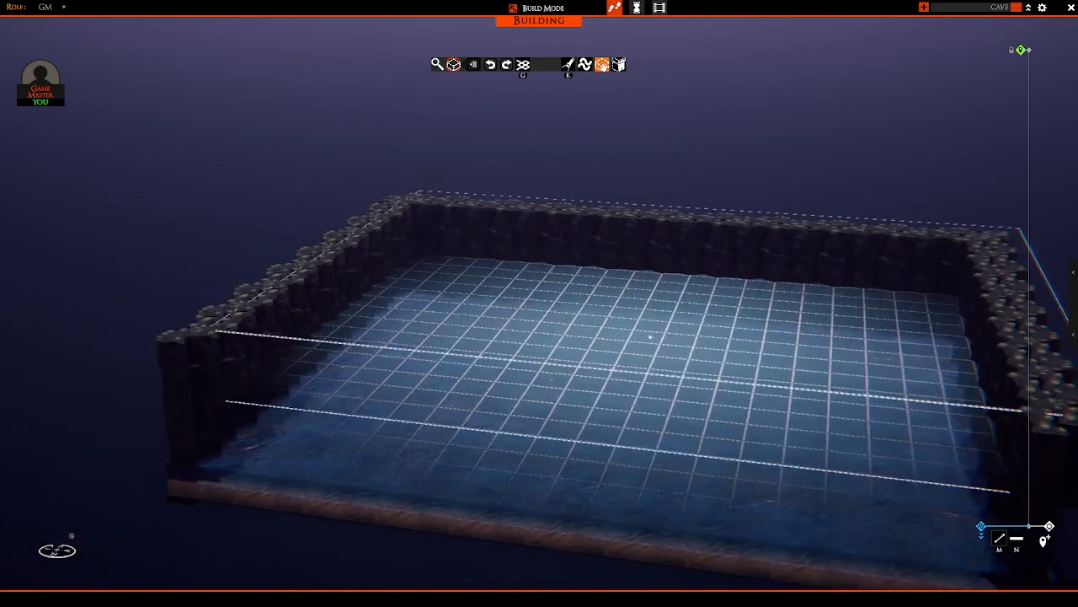
key("k")
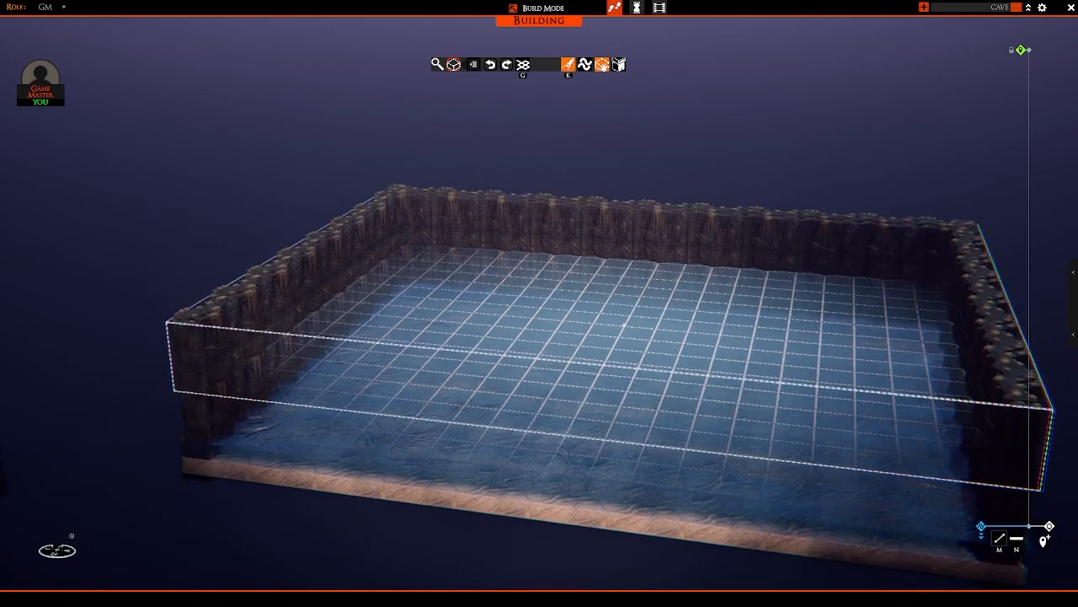
left_click_drag(635, 329, 624, 322)
key("e")
right_click(628, 341)
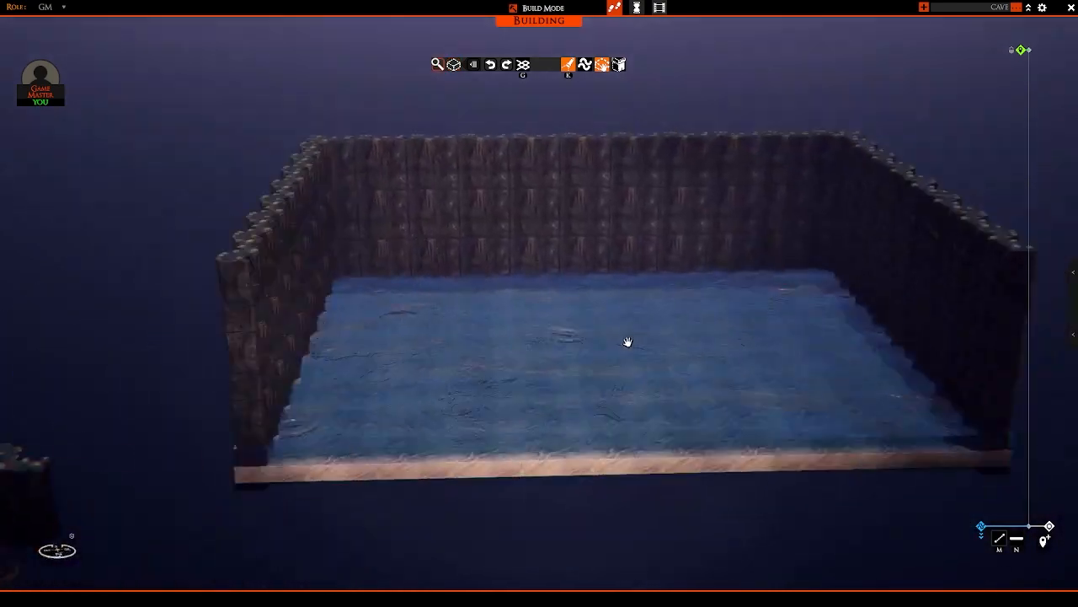
Step: Examine the heightened walls and their inner corner up close, and switch the light off
right_click_drag(627, 342, 559, 351)
scroll(464, 313, "up", 5)
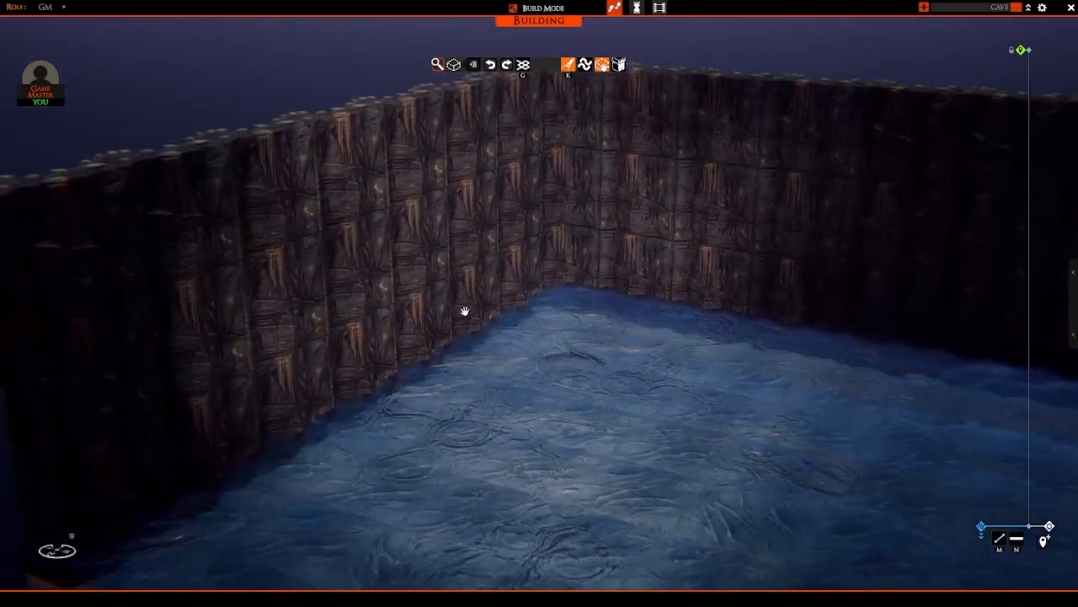
key("k")
right_click_drag(460, 310, 515, 304)
scroll(517, 295, "down", 5)
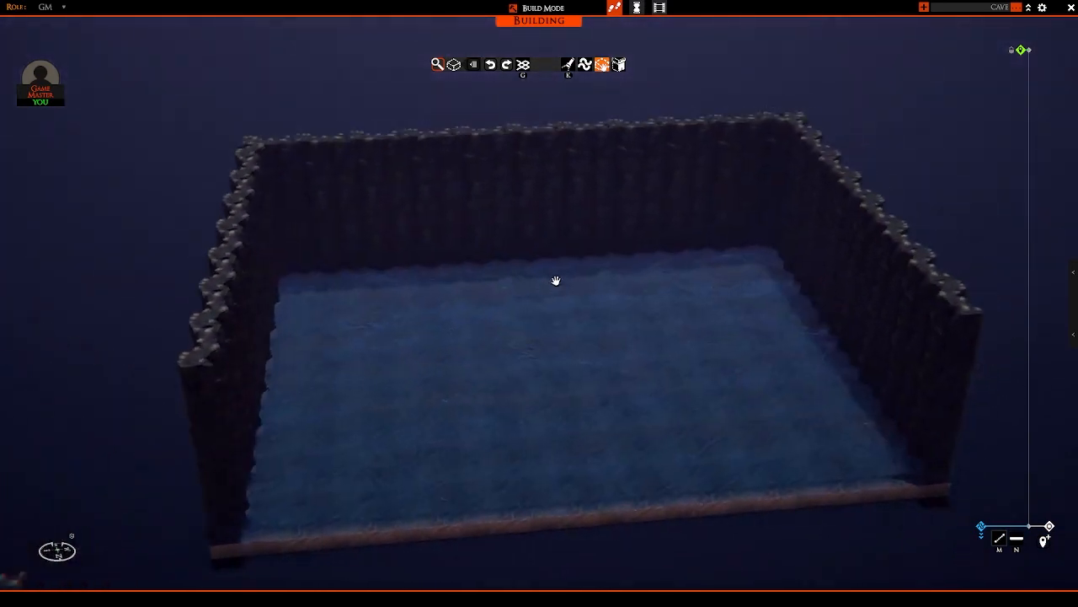
scroll(535, 284, "up", 5)
scroll(422, 229, "down", 6)
Step: Pick up a copy of the flat-topped rock from the sample pieces
key("a")
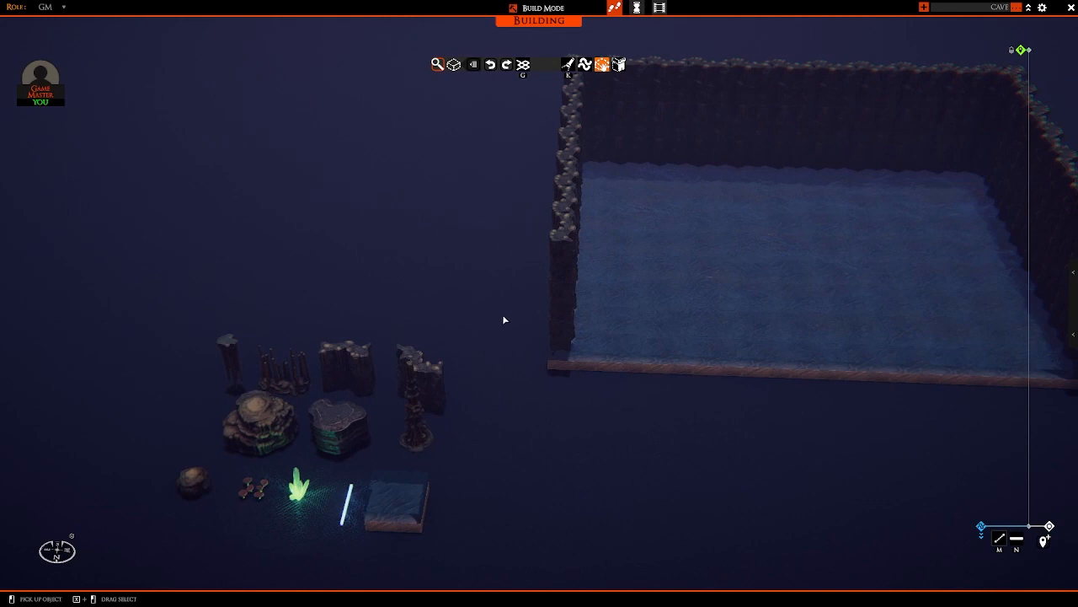
right_click_drag(543, 354, 481, 422)
key("s")
key("d")
key("w")
key("a")
key("a")
scroll(472, 418, "up", 3)
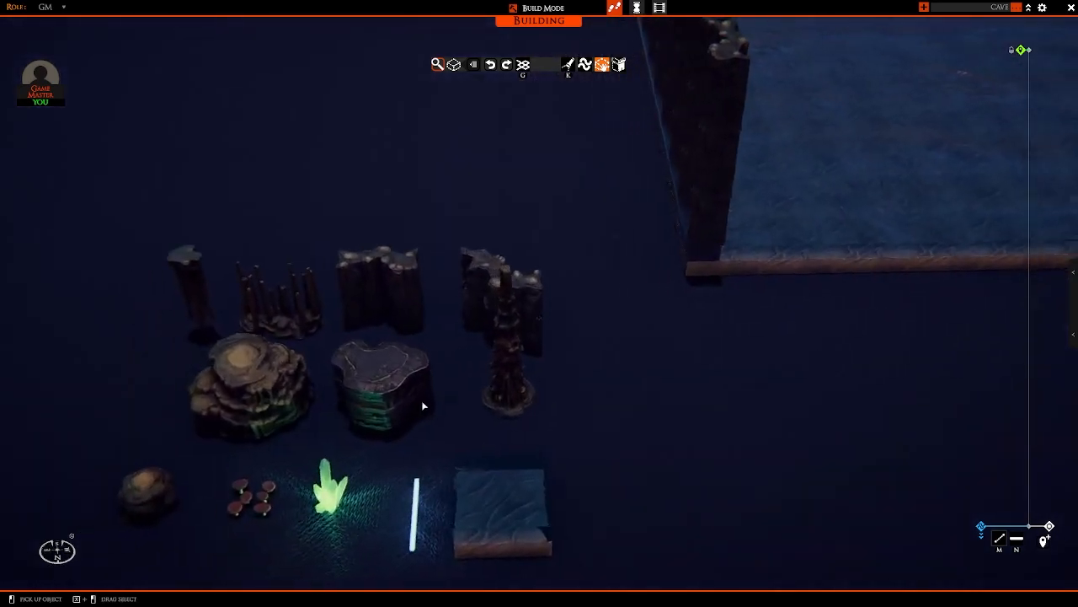
left_click(401, 401)
key("d")
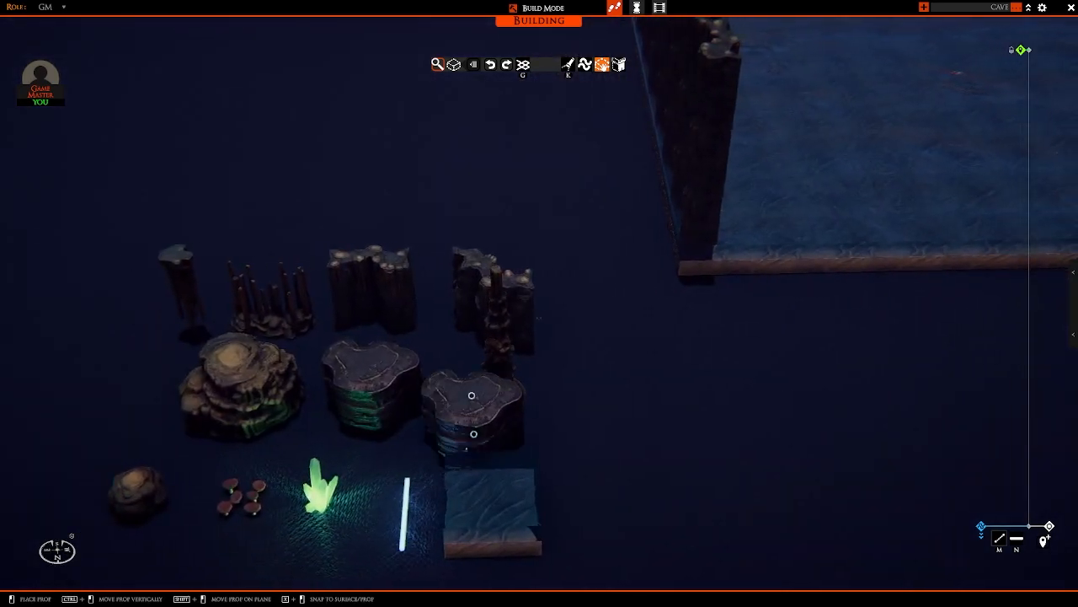
Step: Carry the flat-topped rock over to the water area and adjust its height so it sits partly submerged
right_click_drag(534, 395, 497, 364)
key("w")
key("d")
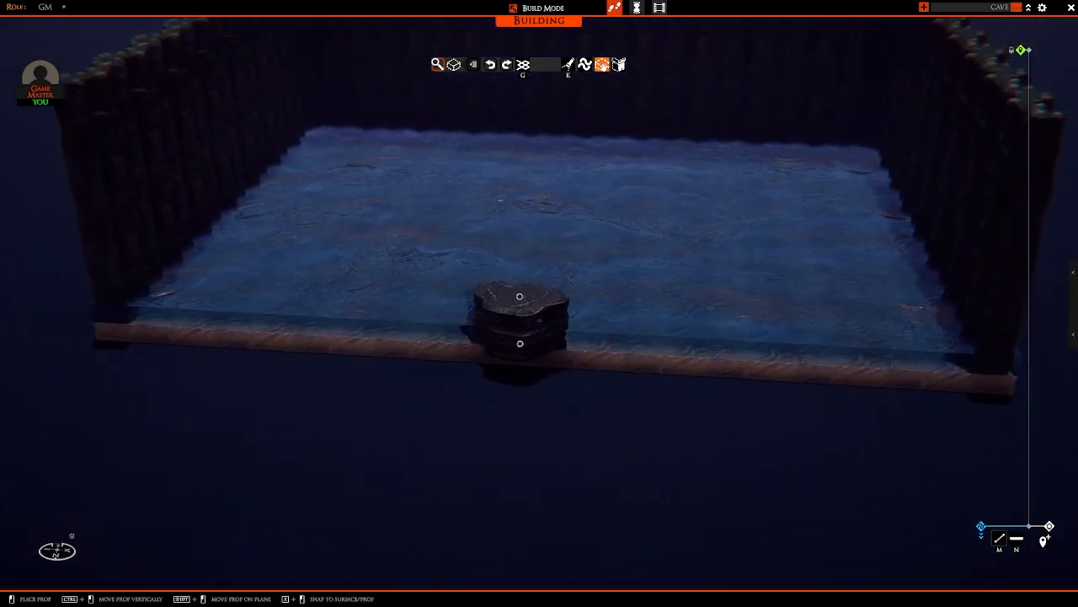
mouse_move(499, 354)
left_mouse_down("ctrl")
mouse_move(499, 368)
mouse_move(498, 337)
mouse_move(499, 368)
mouse_move(499, 349)
left_mouse_up("ctrl")
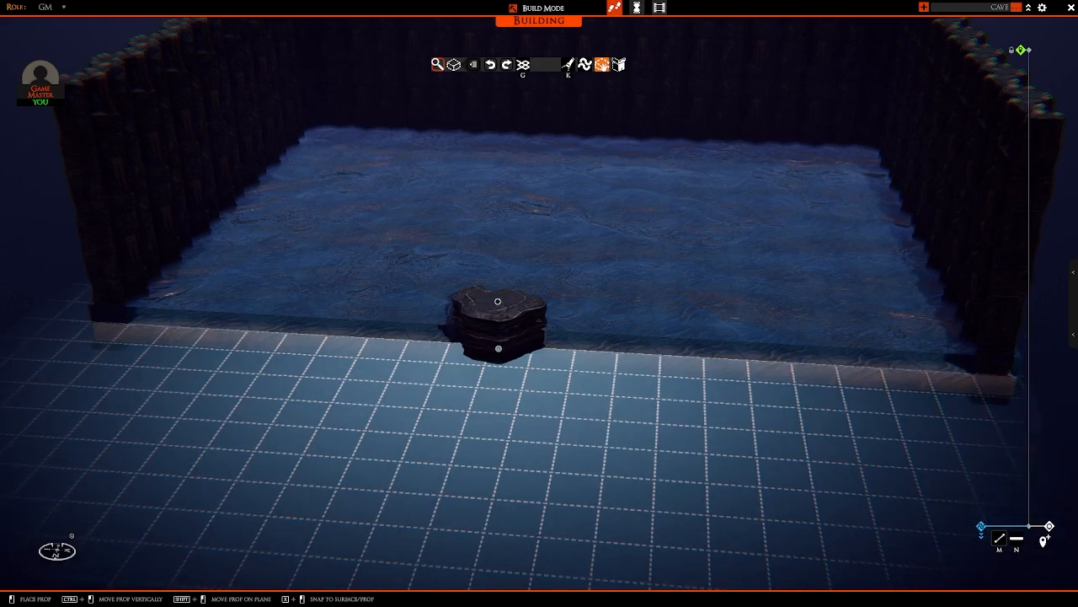
key("w")
key("a")
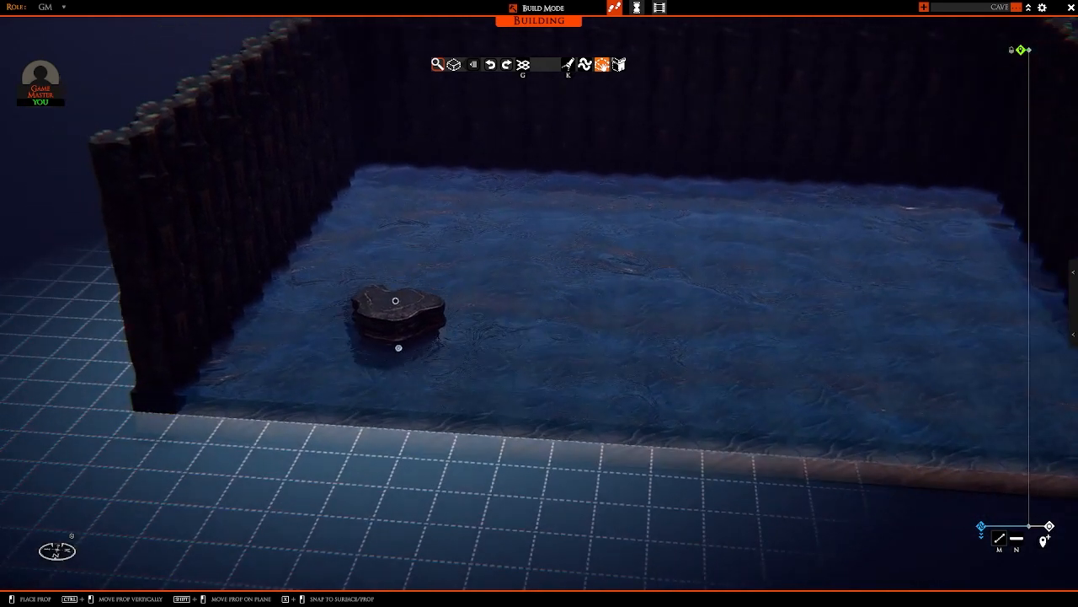
Step: Place the flat-topped rock against the side wall at the open front corner and rotate a second copy to overlap it
key("a")
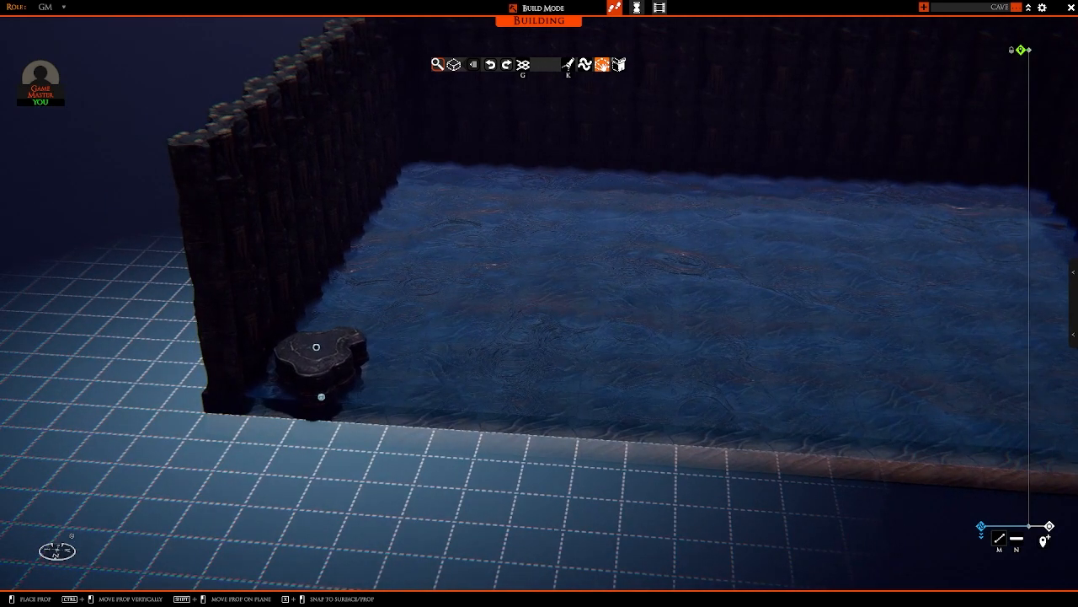
key("a")
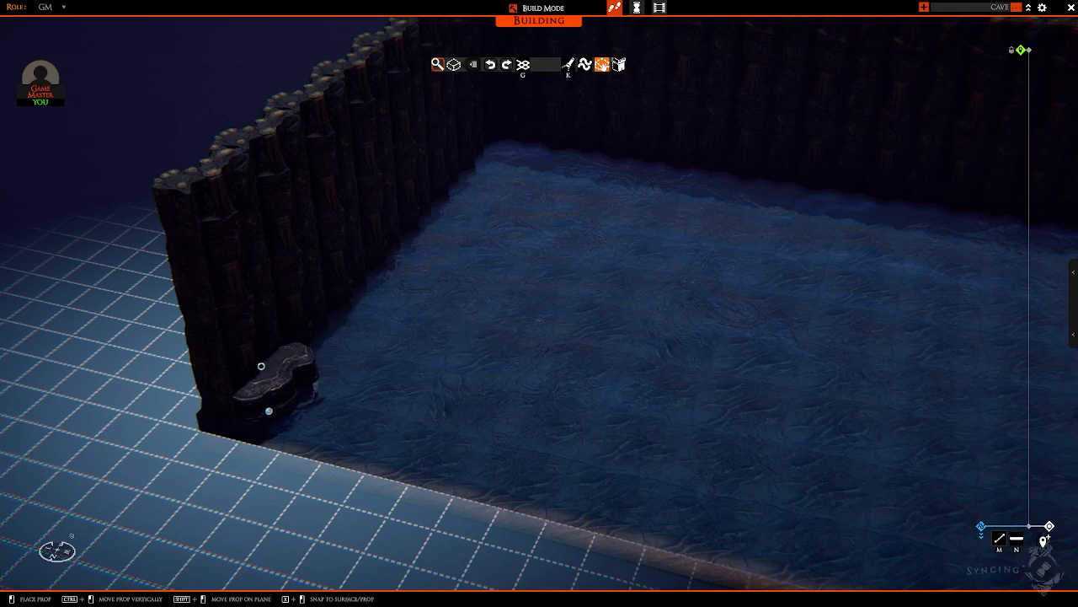
key("r")
key("q")
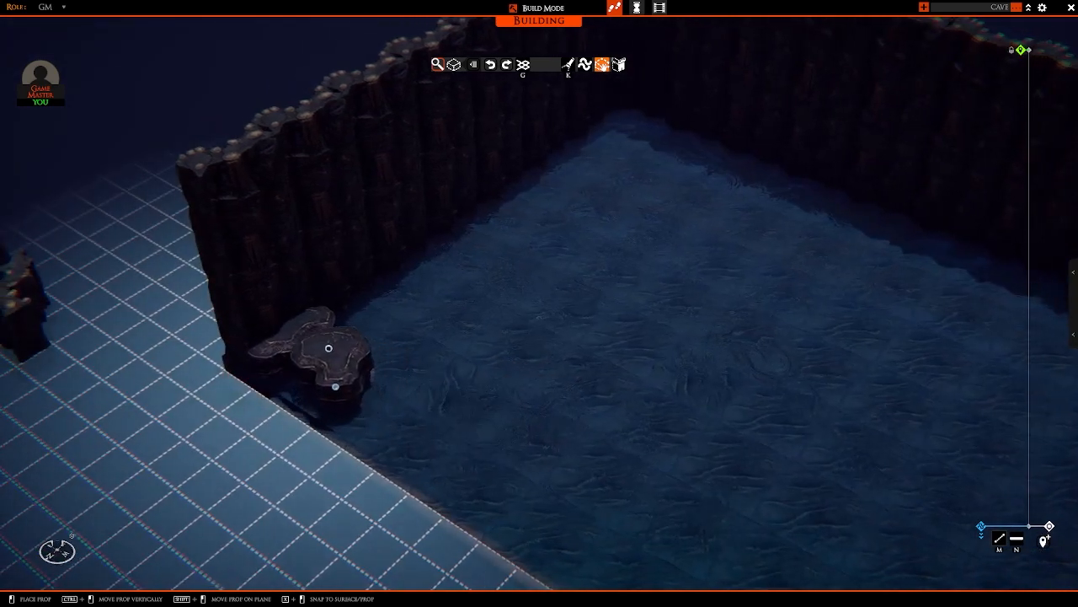
key("r")
key("w")
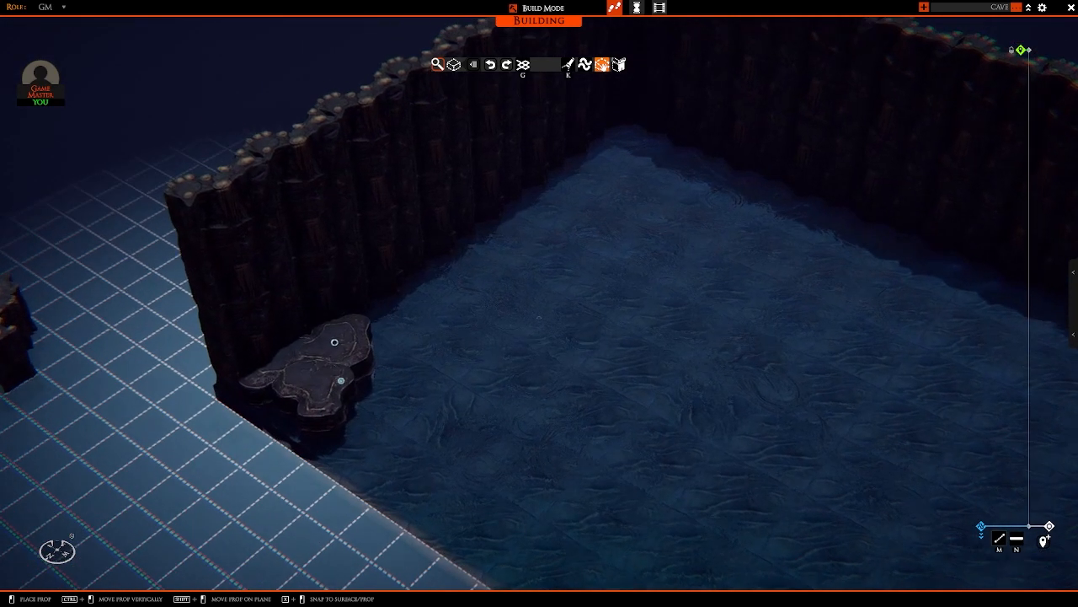
Step: Place three overlapping flat-topped rocks along the side wall, leading away from the front corner
left_click(329, 329)
key("d")
key("w")
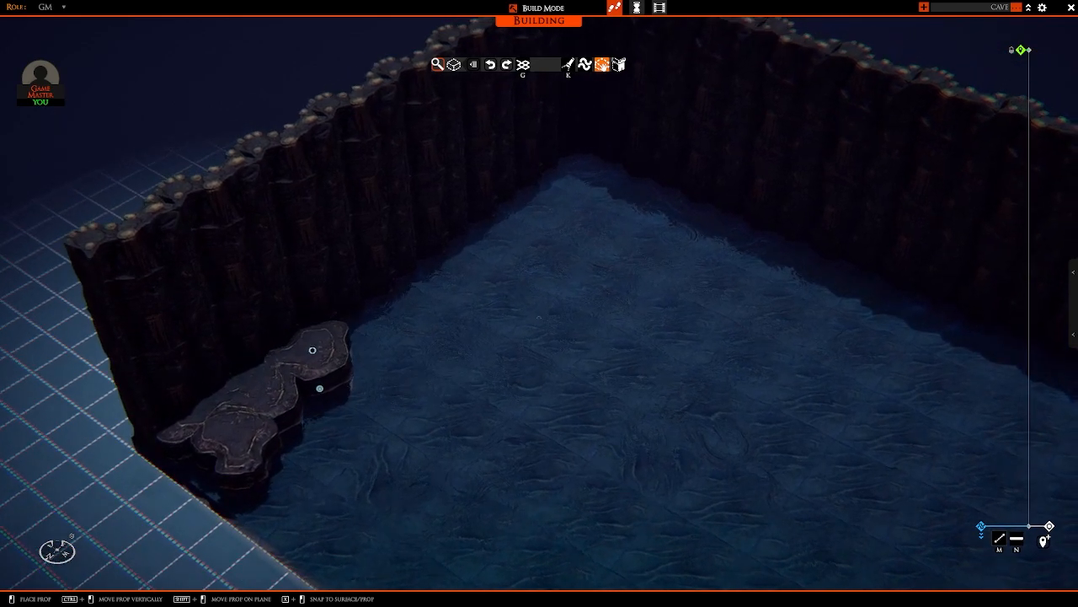
left_click(311, 349)
key("w")
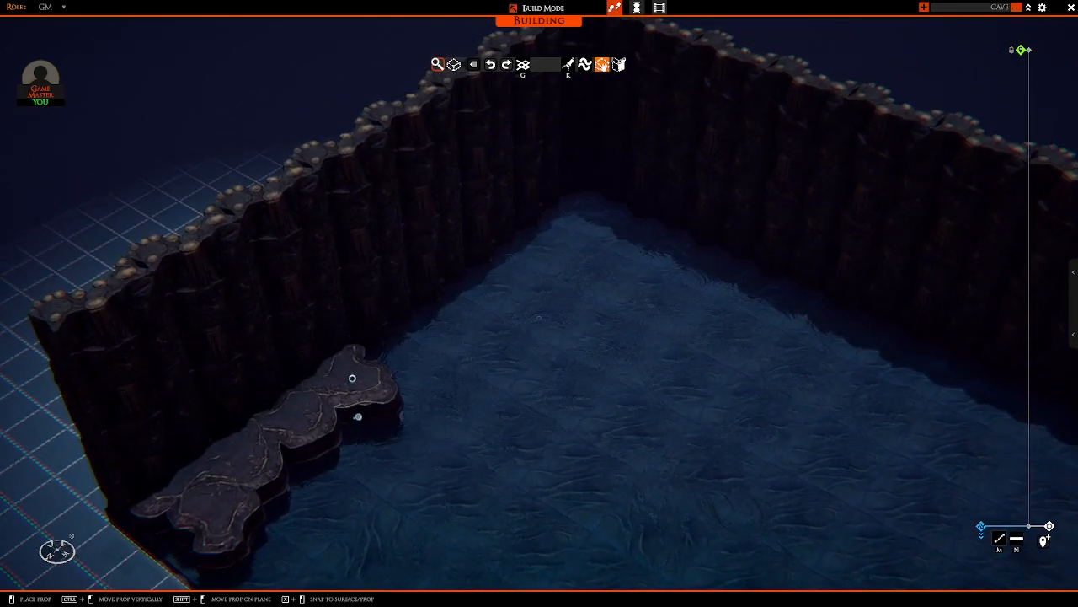
left_click(376, 357)
Step: Continue the overlapping rock ledge along the side wall, varying the rocks' rotation, up to the back corner
key("q")
key("a")
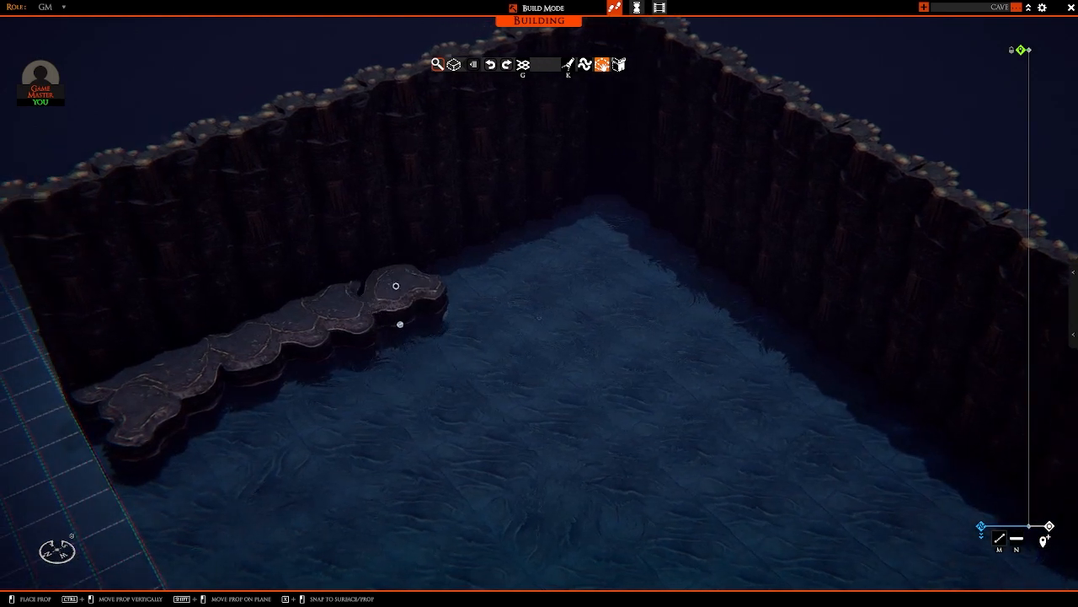
key("w")
key("q")
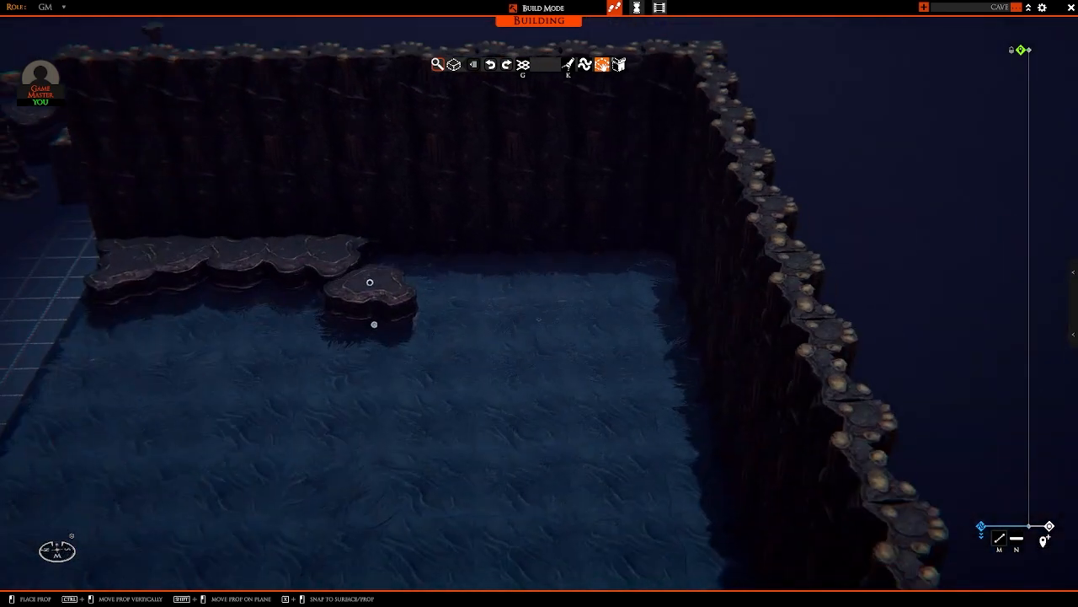
left_click(429, 288)
right_click_drag(429, 289, 522, 369)
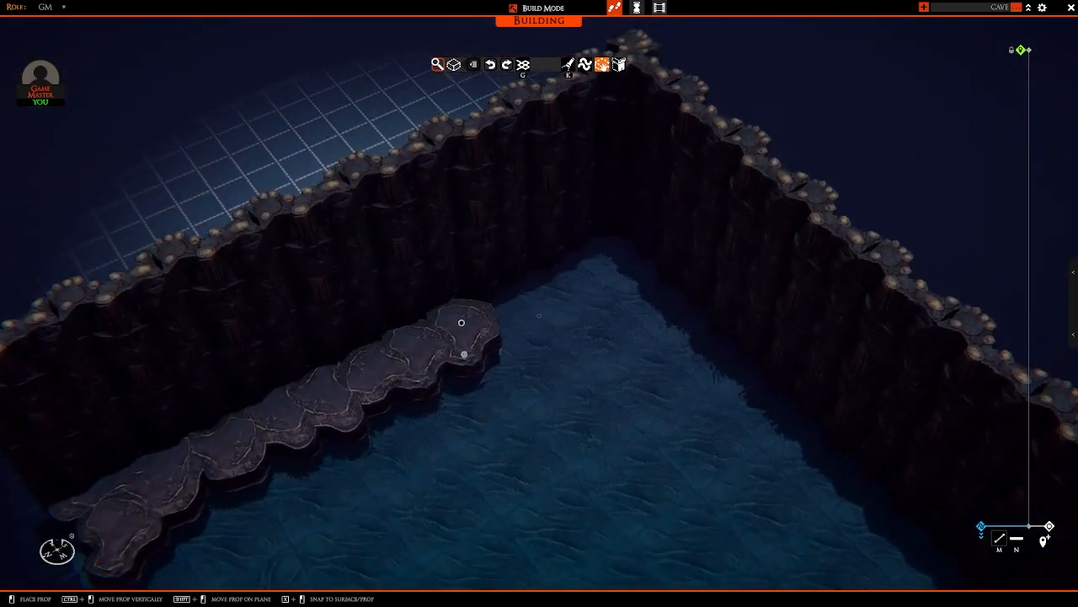
left_click(503, 296)
left_click(541, 283)
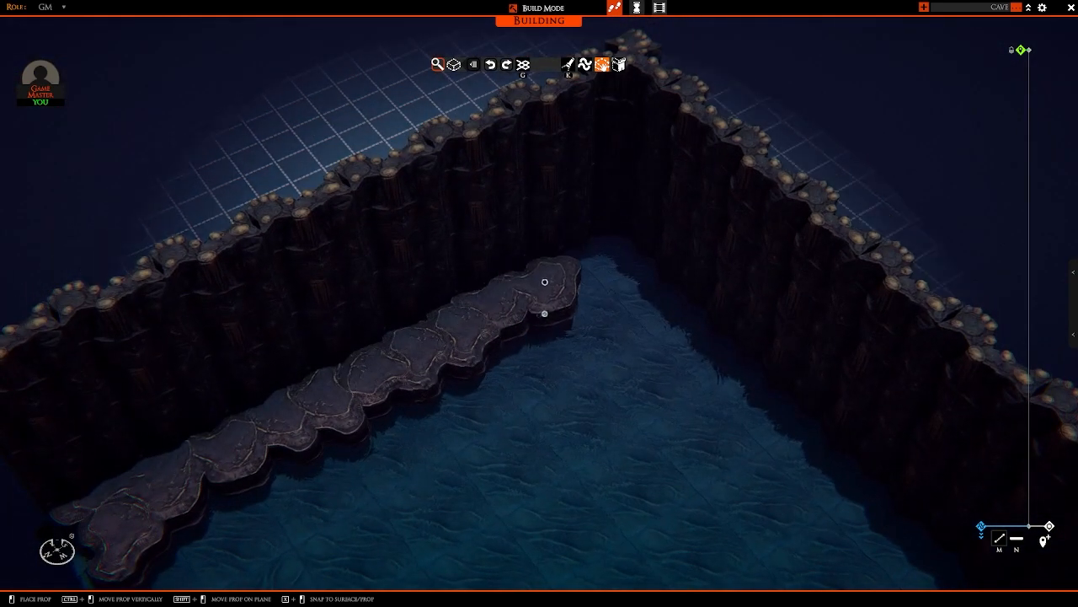
left_click(598, 253)
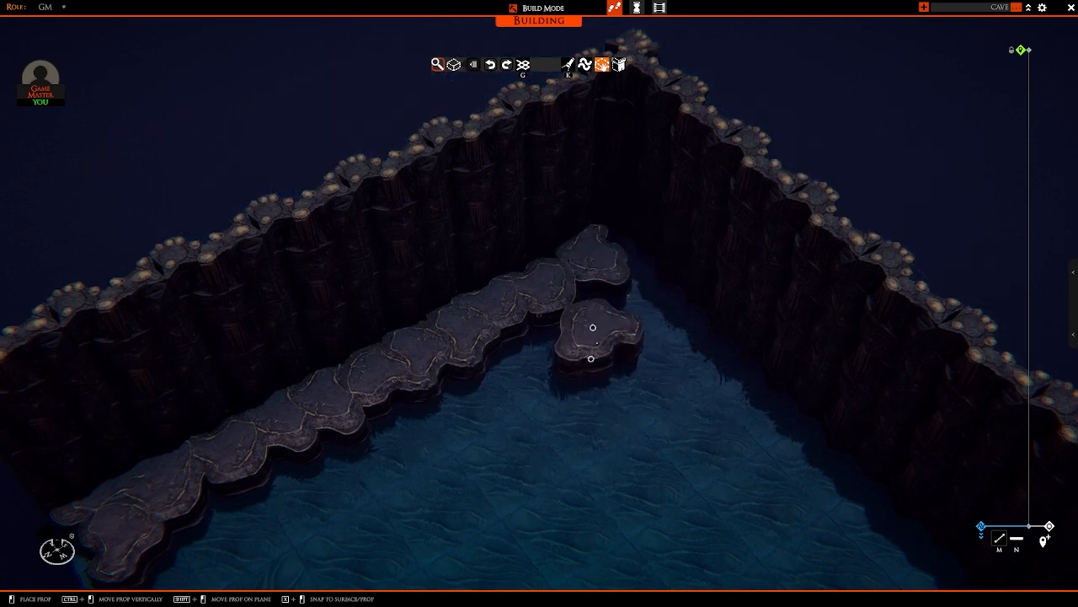
right_click_drag(592, 328, 643, 306)
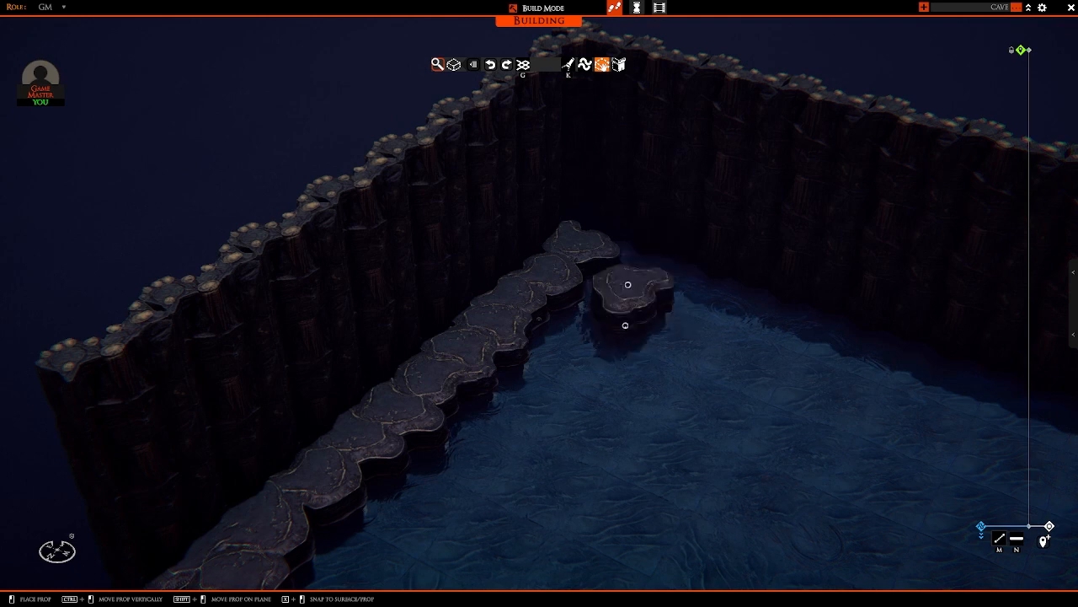
key("s")
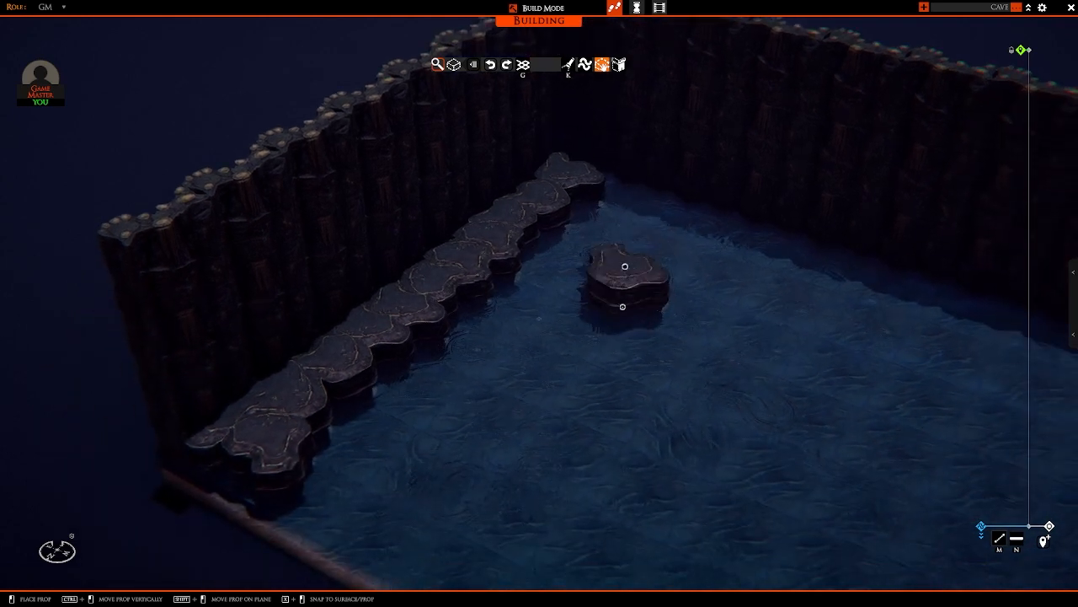
key("w")
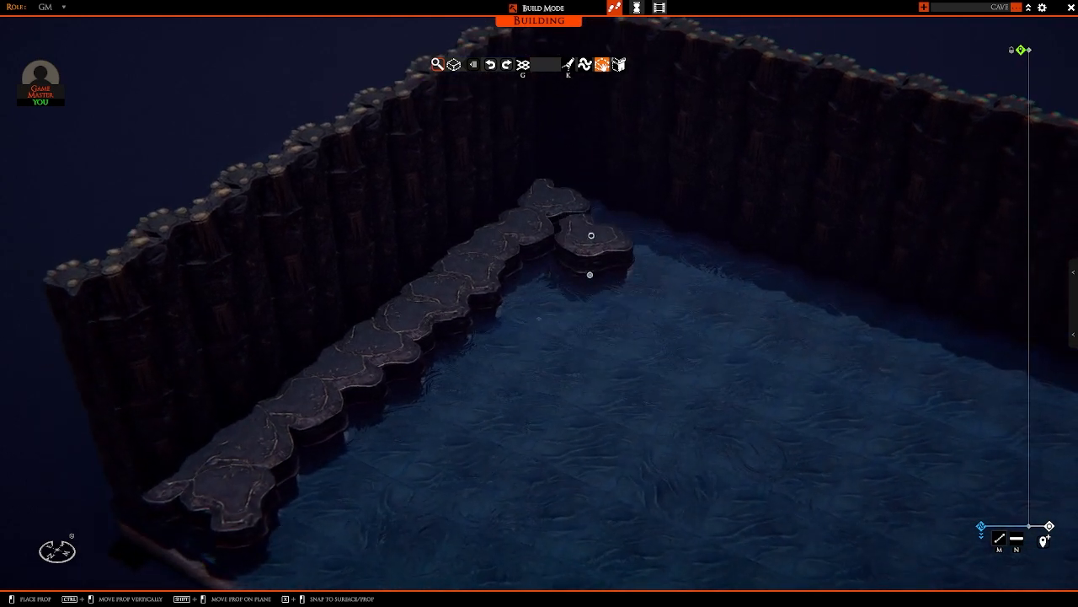
right_click(589, 270)
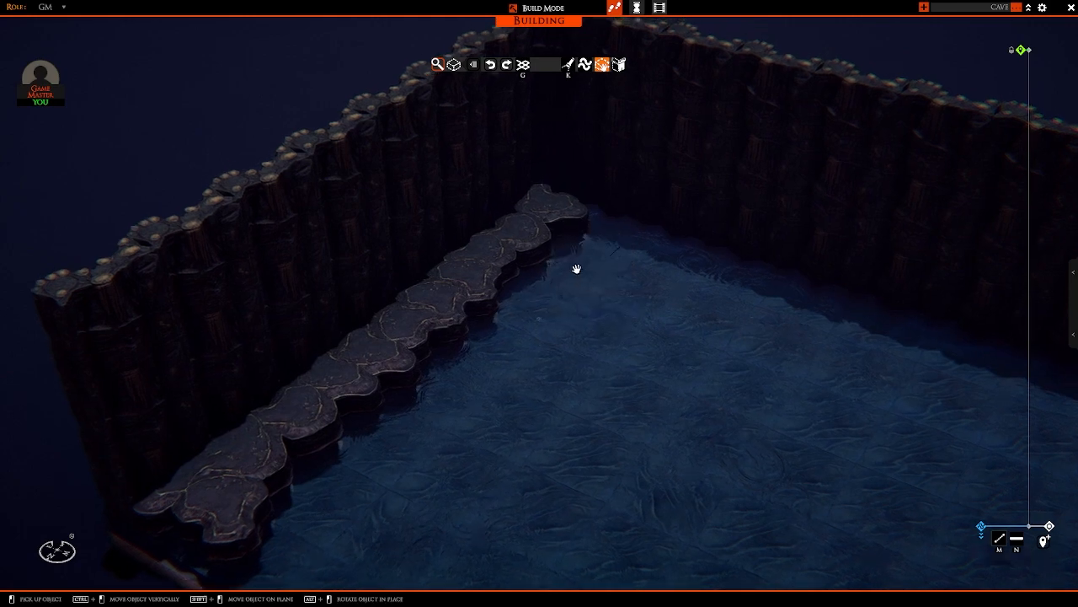
Step: Place overlapping flat-topped rocks into the back corner and begin the ledge along the back wall
scroll(556, 308, "up", 3)
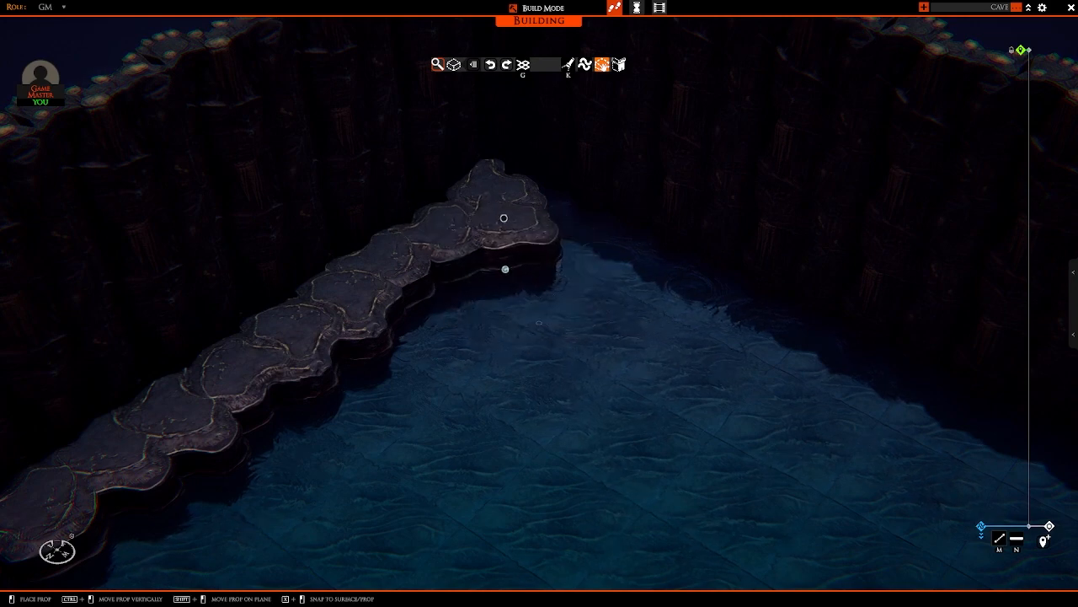
left_click(526, 222)
key("d")
key("w")
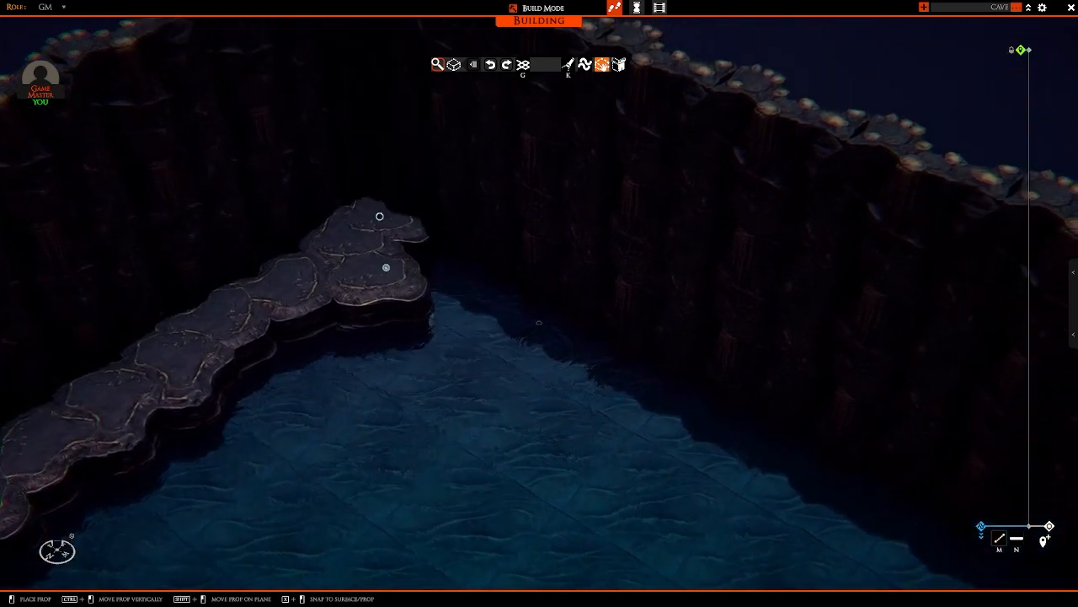
key("s")
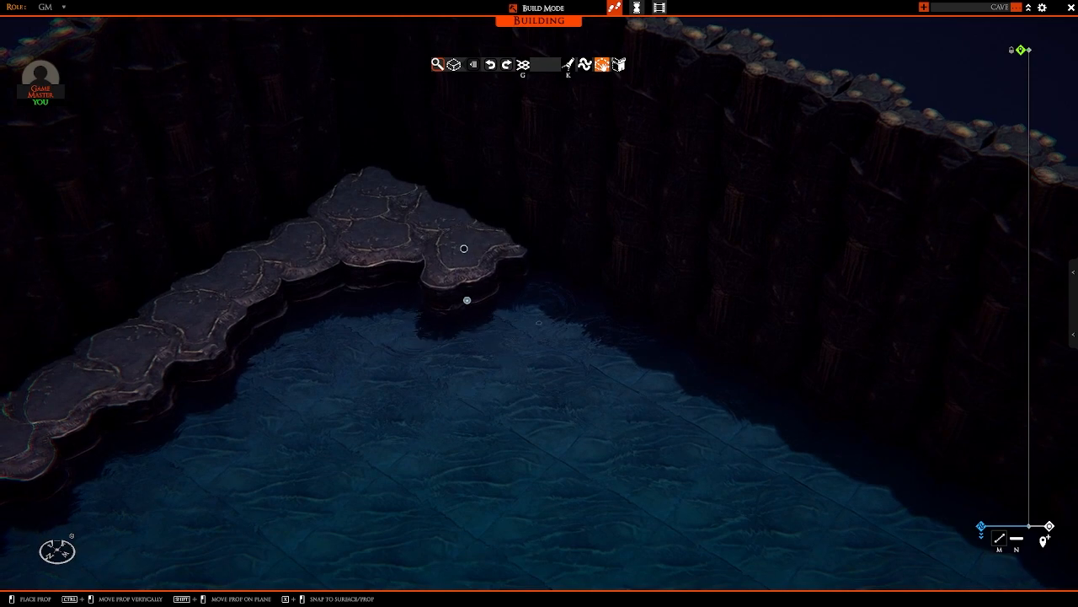
left_click(466, 302)
key("s")
Step: Widen the corner ledge with a second row of overlapping rocks on its water side
left_click(398, 286)
key("s")
key("a")
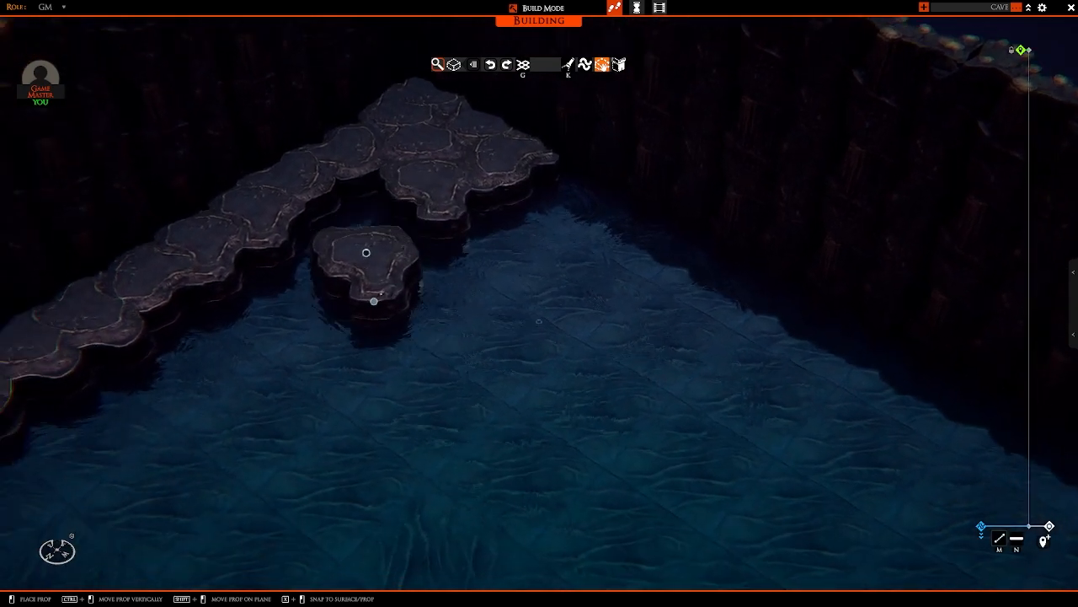
key("w")
left_click(418, 308)
key("d")
key("d")
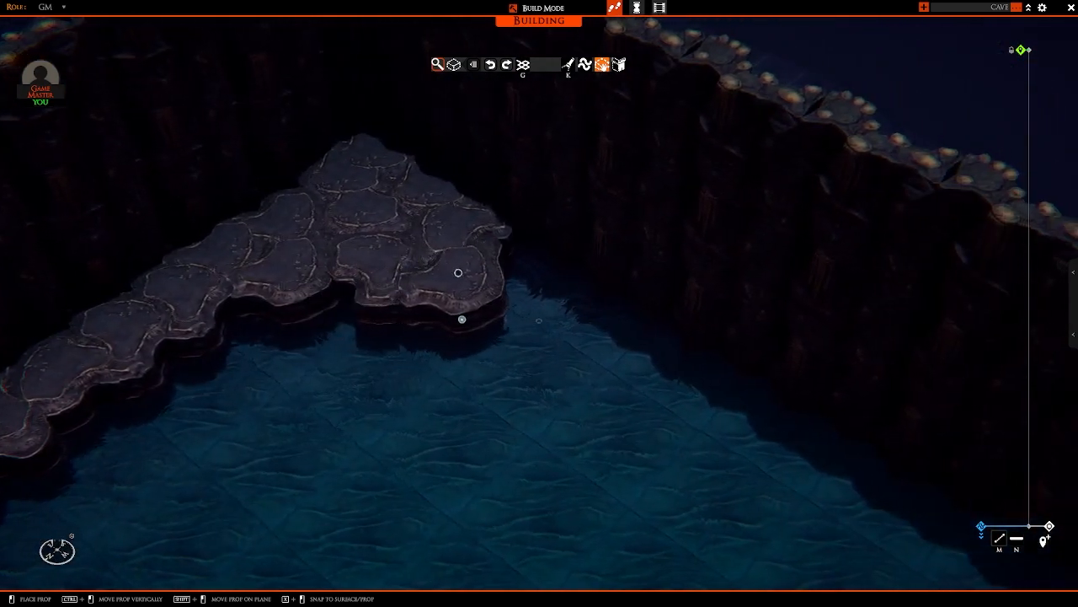
key("s")
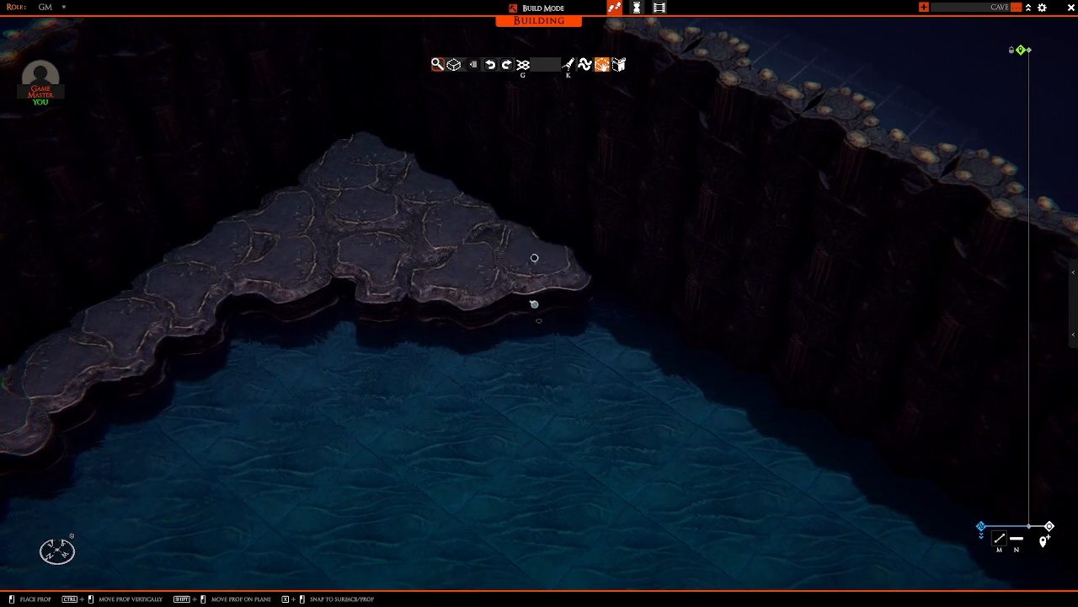
Step: Extend the ledge farther along the back wall and turn its end outward into the water
left_click(517, 188)
key("q")
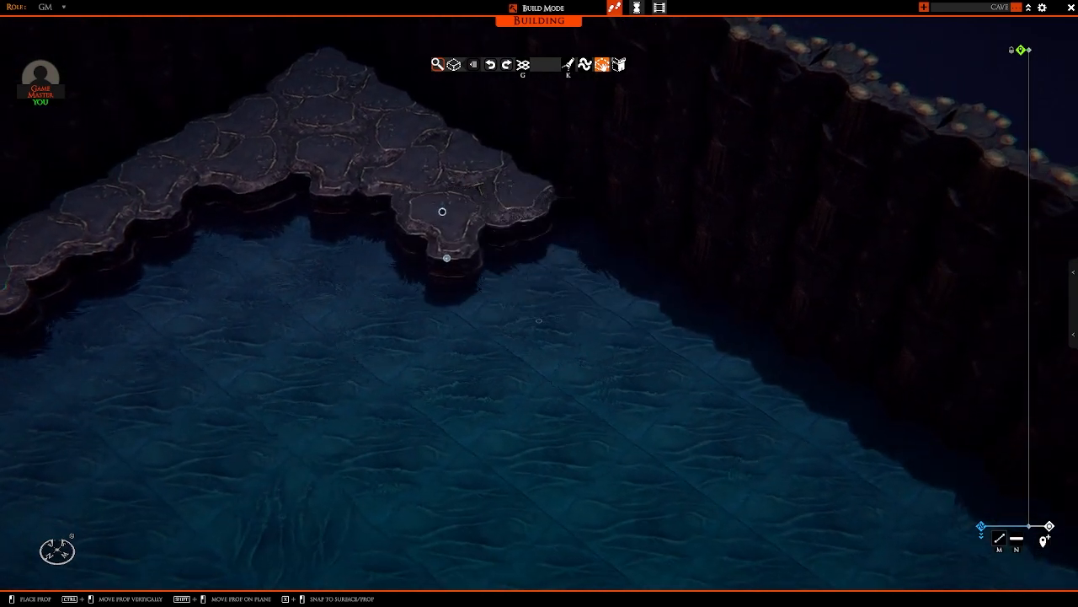
key("s")
left_click(506, 194)
key("s")
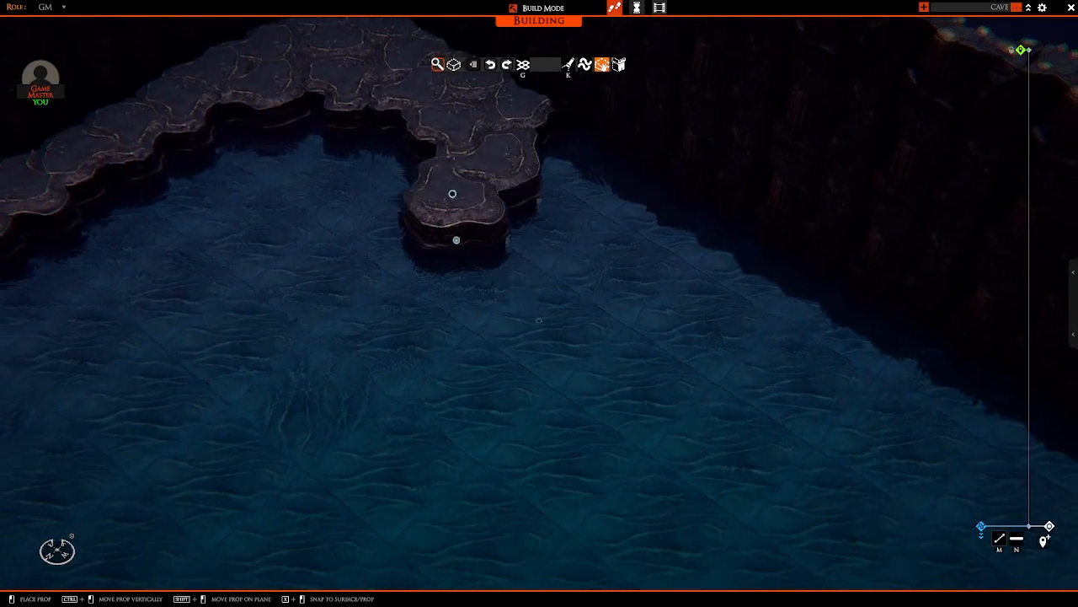
scroll(452, 193, "down", 5)
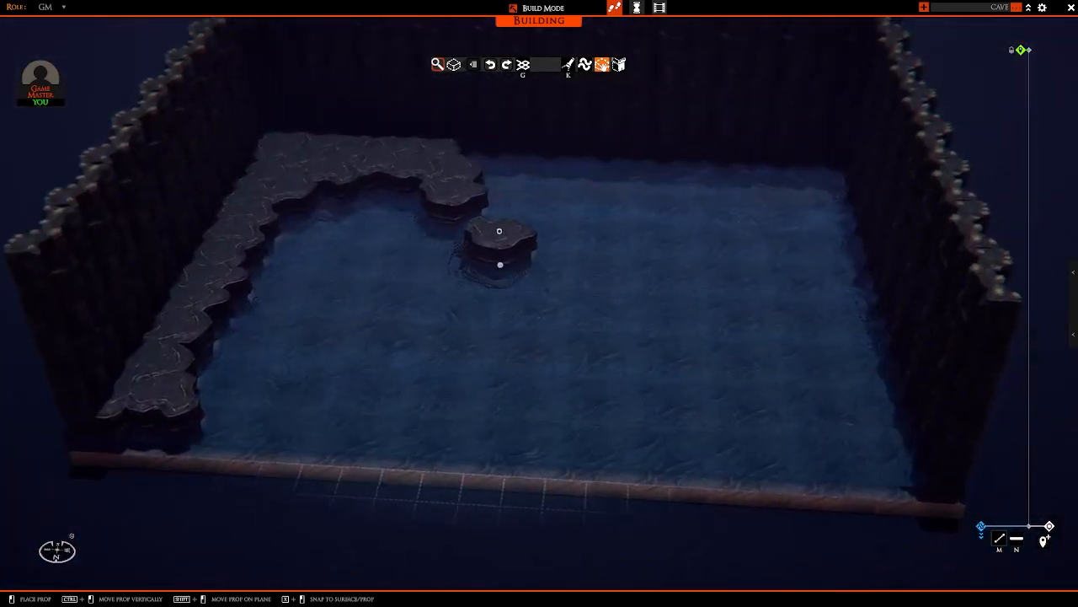
Step: Build a rock path from the end of the back-wall ledge through the middle of the water toward the open front
left_click(463, 212)
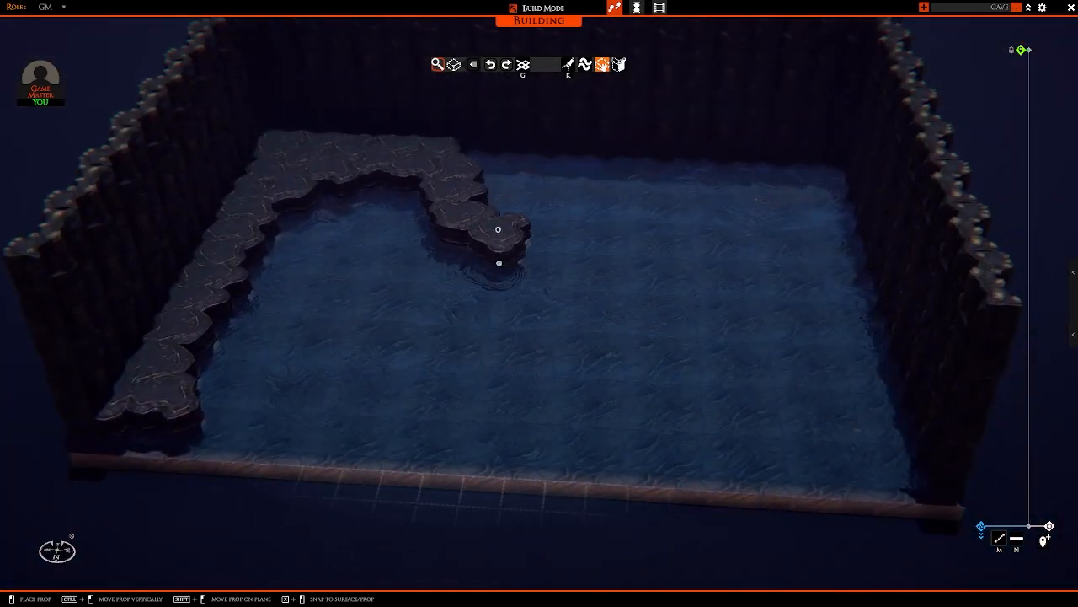
left_click(506, 238)
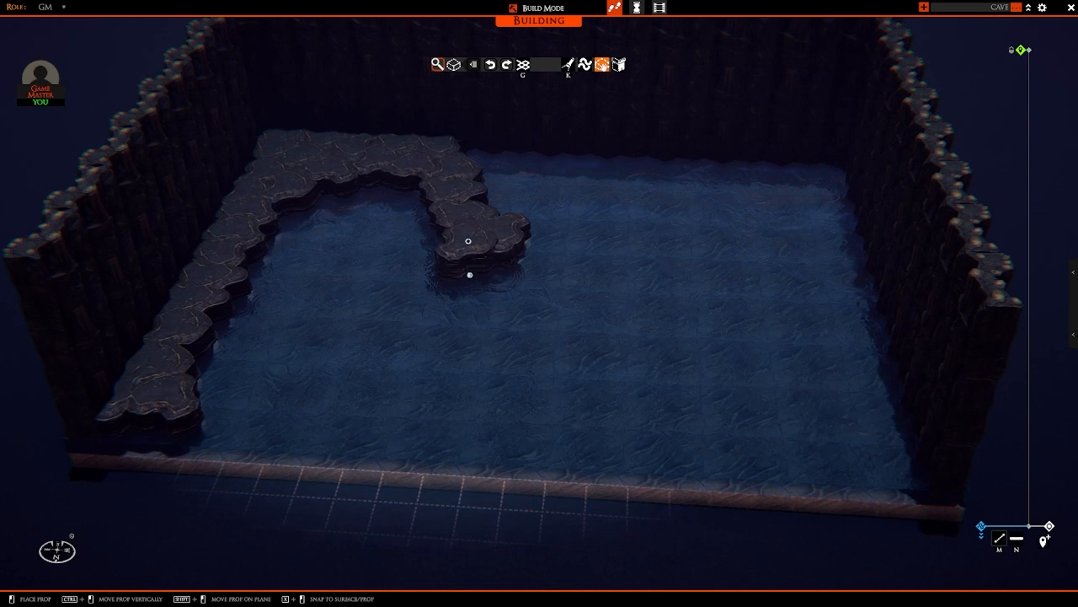
left_click(469, 242)
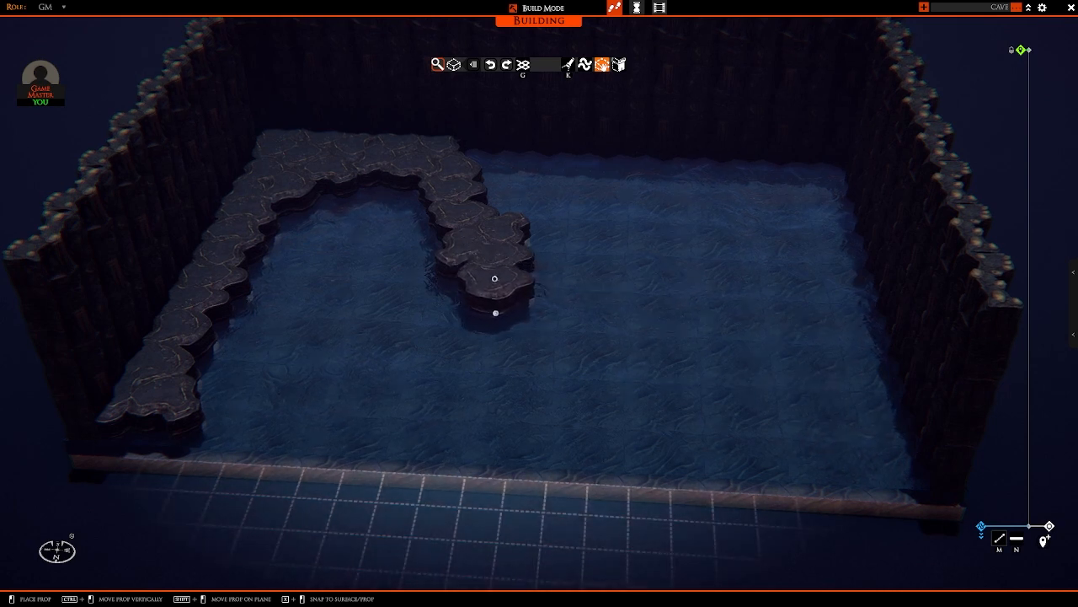
left_click(495, 278)
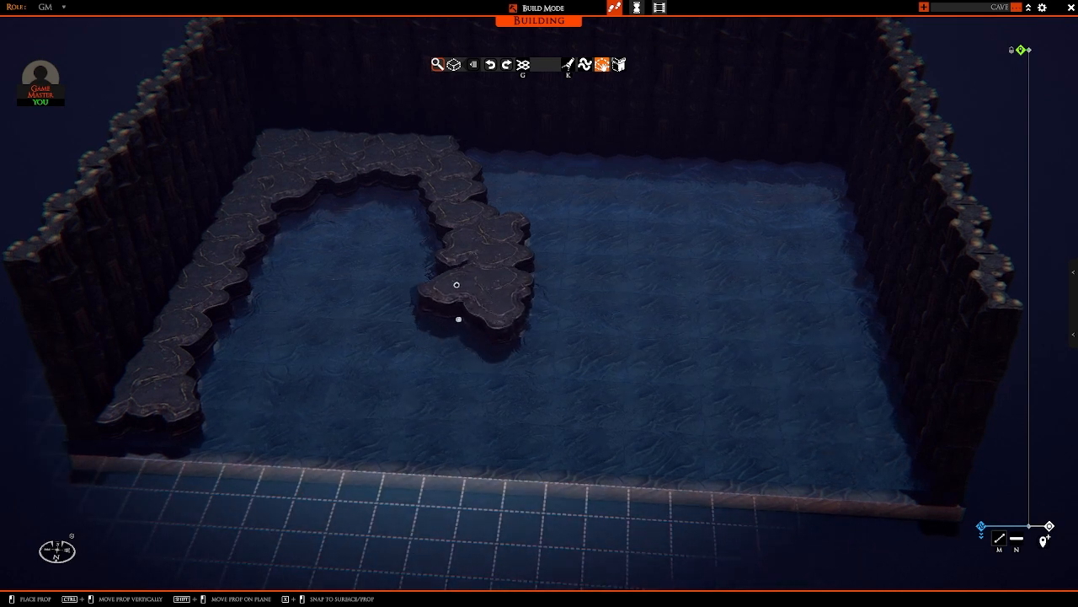
left_click(464, 310)
left_click(469, 320)
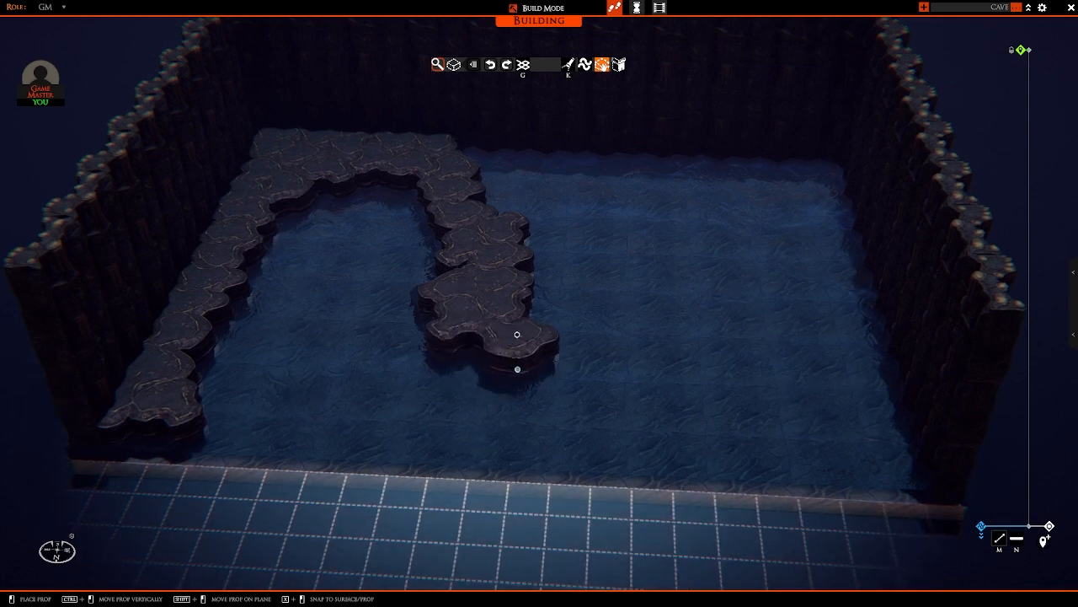
Step: Curve the rock path across the front part of the water toward the opposite side wall
left_click(518, 334)
left_click(587, 330)
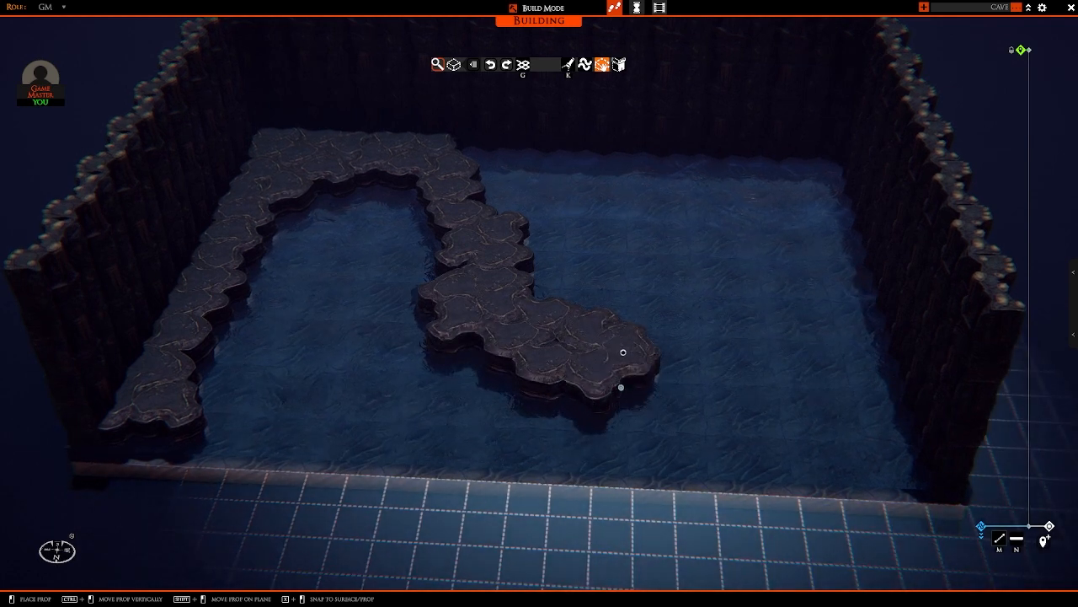
left_click(635, 373)
key("d")
left_click(598, 373)
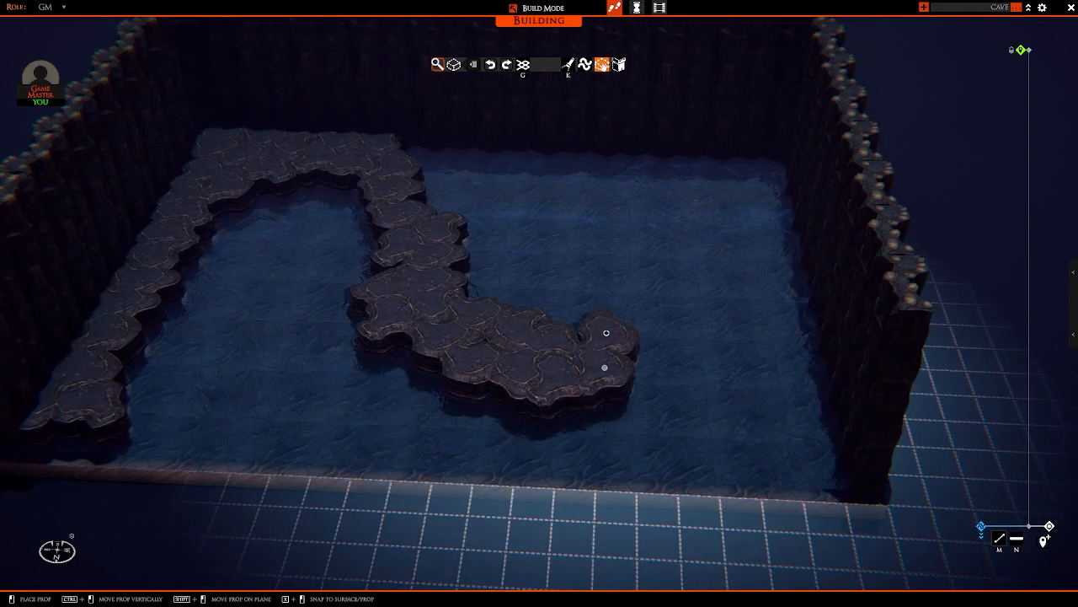
left_click(607, 332)
left_click(653, 346)
Step: Continue the curved path with overlapping rocks up to the opposite side wall
key("w")
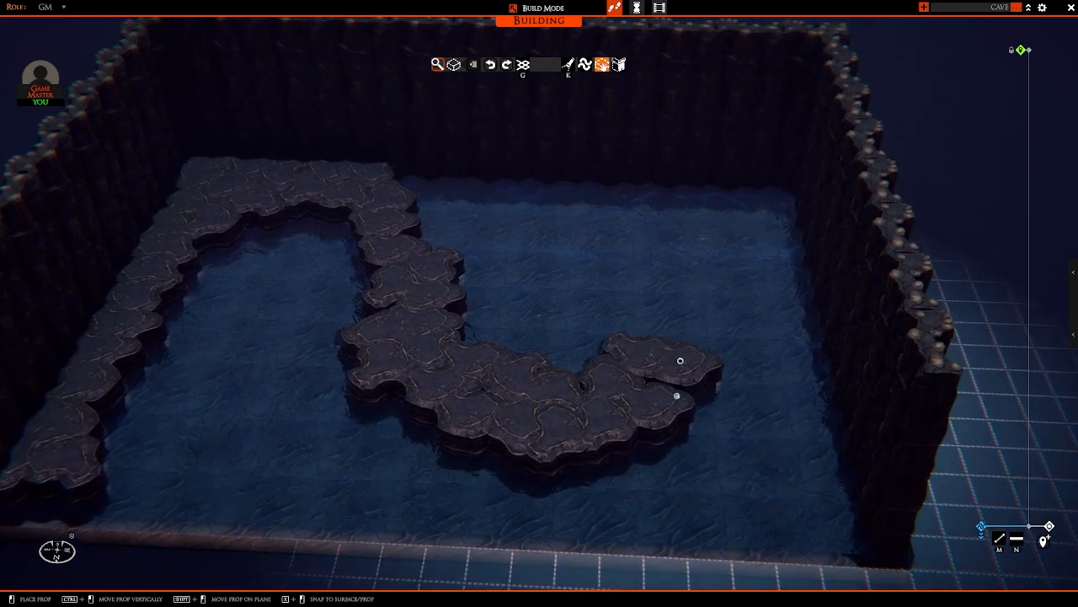
key("d")
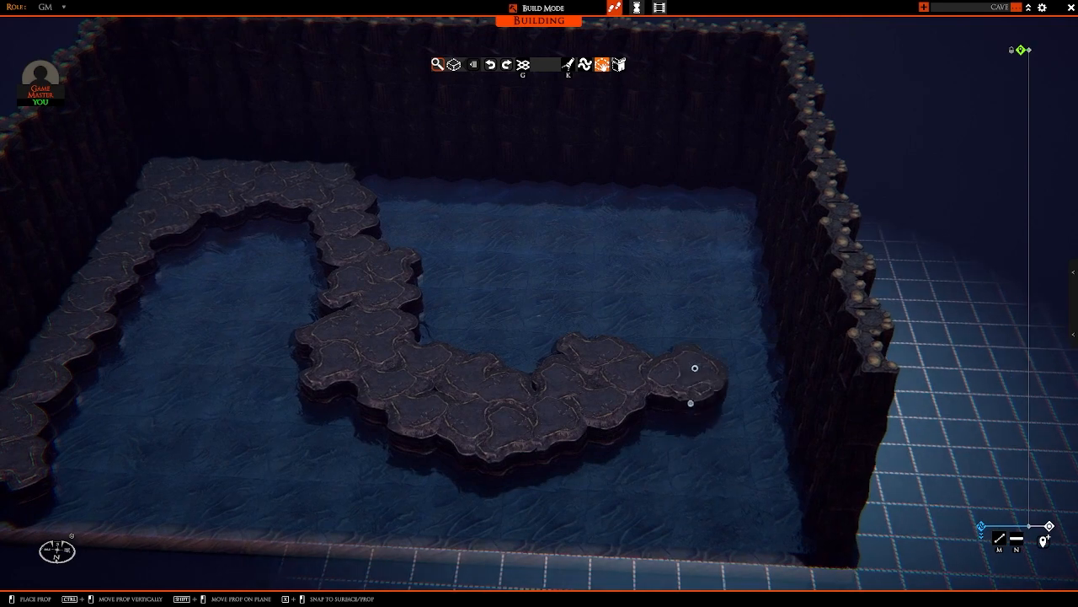
left_click(698, 354)
left_click(651, 341)
key("w")
key("d")
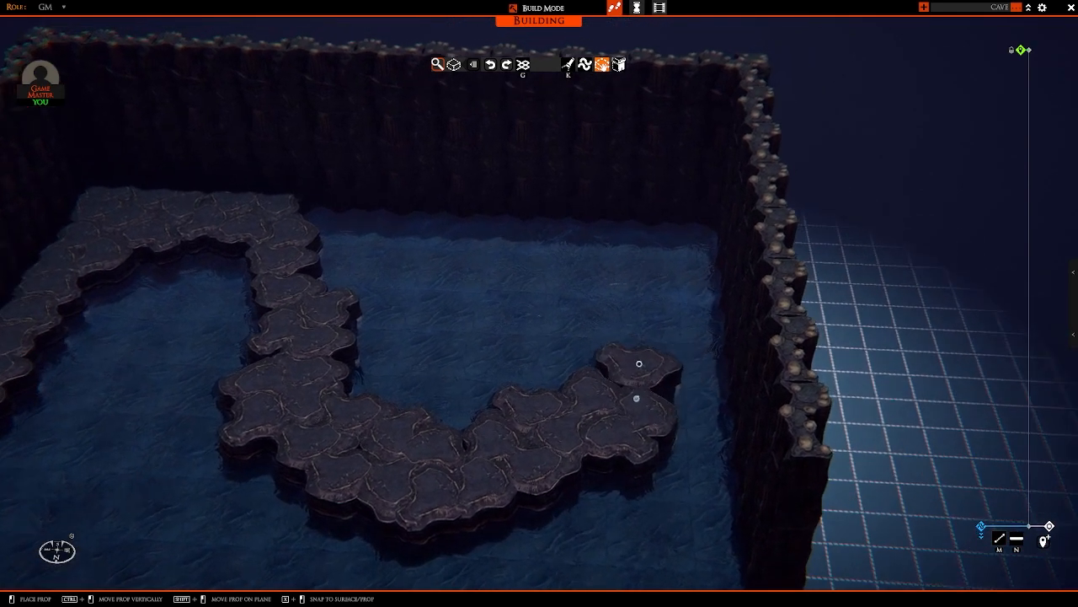
left_click(648, 373)
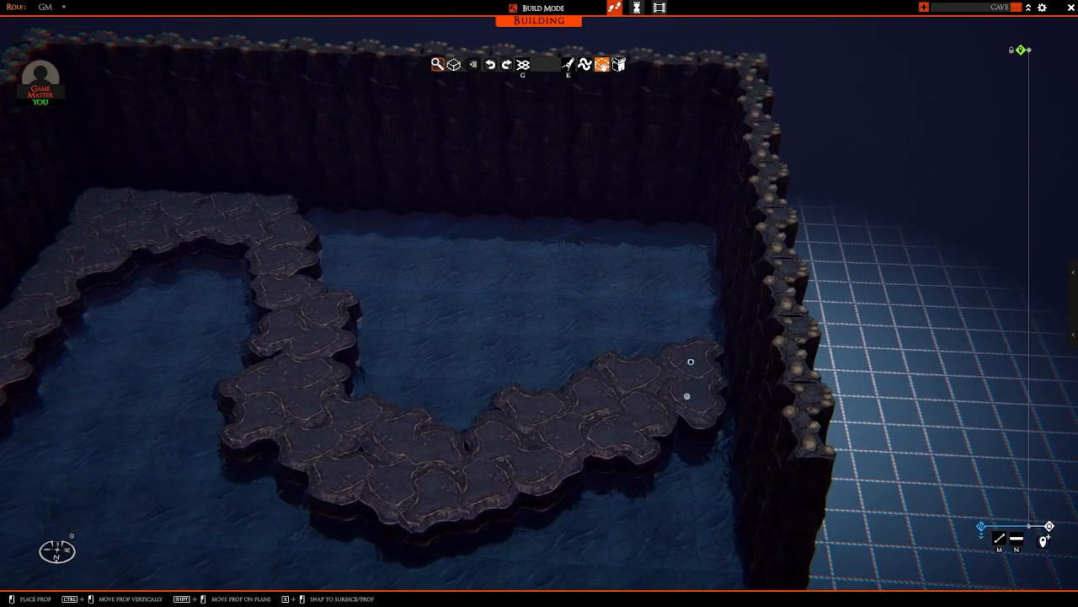
left_click(680, 354)
Step: Lay a row of rocks from the path's end at the side wall diagonally across to the back wall
right_click_drag(609, 361, 766, 371)
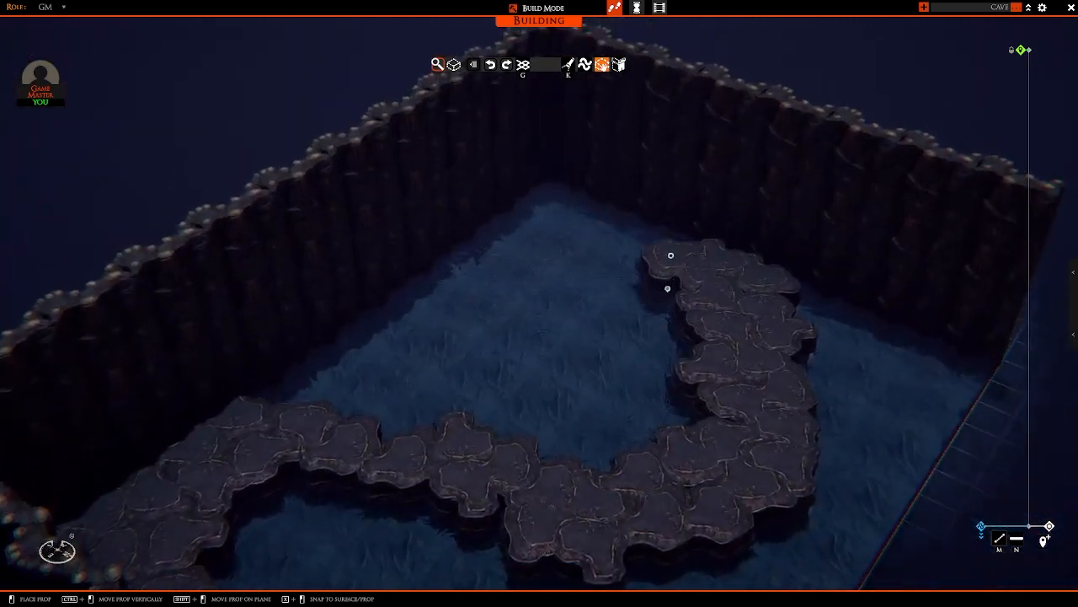
left_click(672, 240)
key("w")
left_click_drag(634, 292, 474, 289)
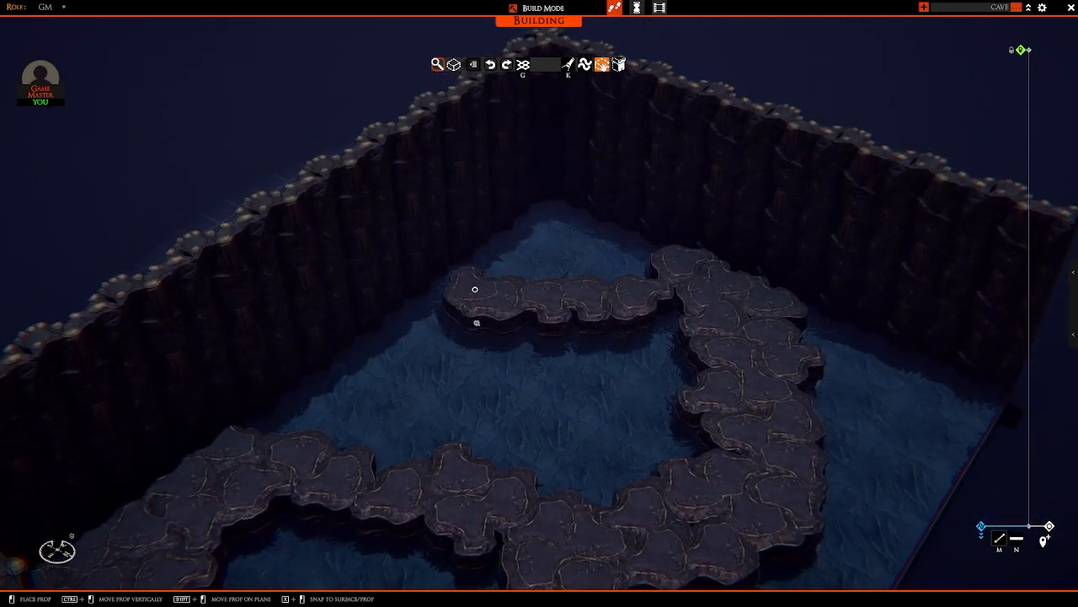
left_click(433, 299)
key("w")
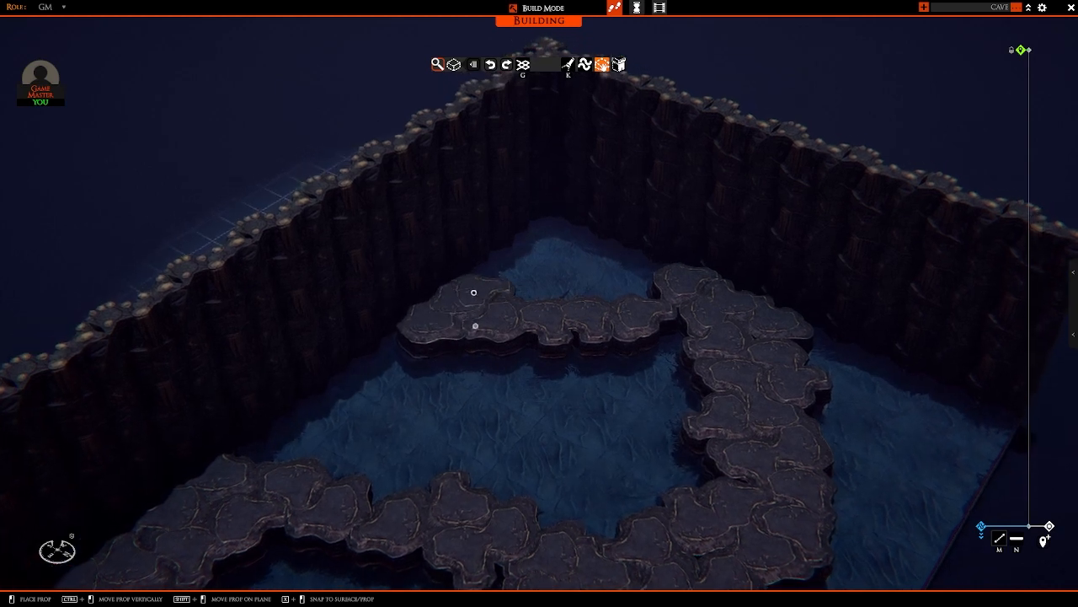
Step: Fill the enclosed corner behind the diagonal row with overlapping rocks to form a platform
left_click(481, 288)
left_click(531, 292)
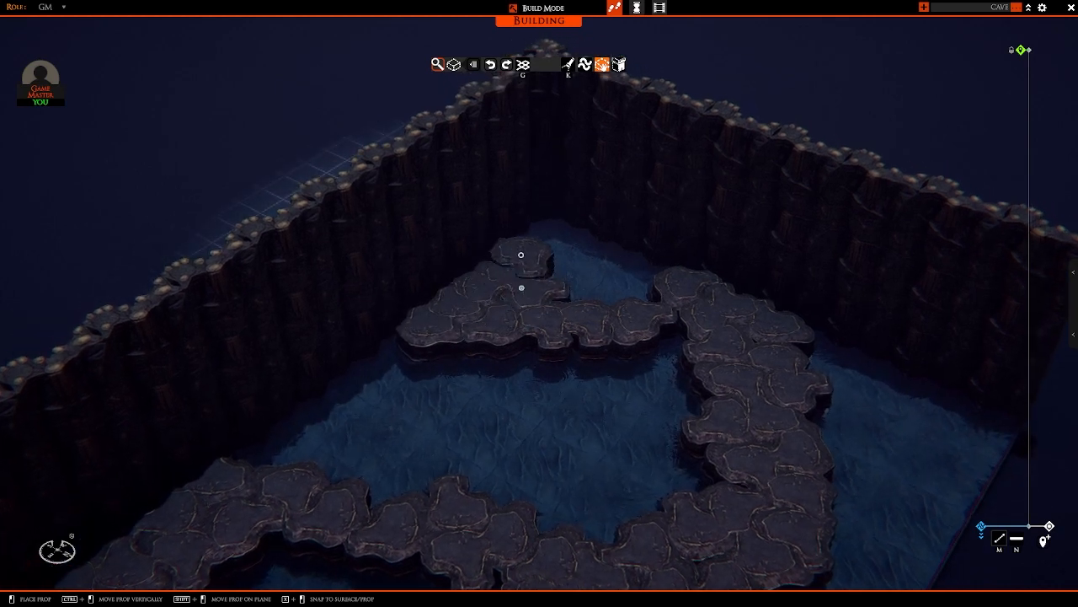
mouse_move(548, 264)
left_mouse_down()
mouse_move(578, 262)
mouse_move(646, 288)
mouse_move(595, 274)
mouse_move(632, 276)
mouse_move(585, 301)
left_mouse_up()
key("s")
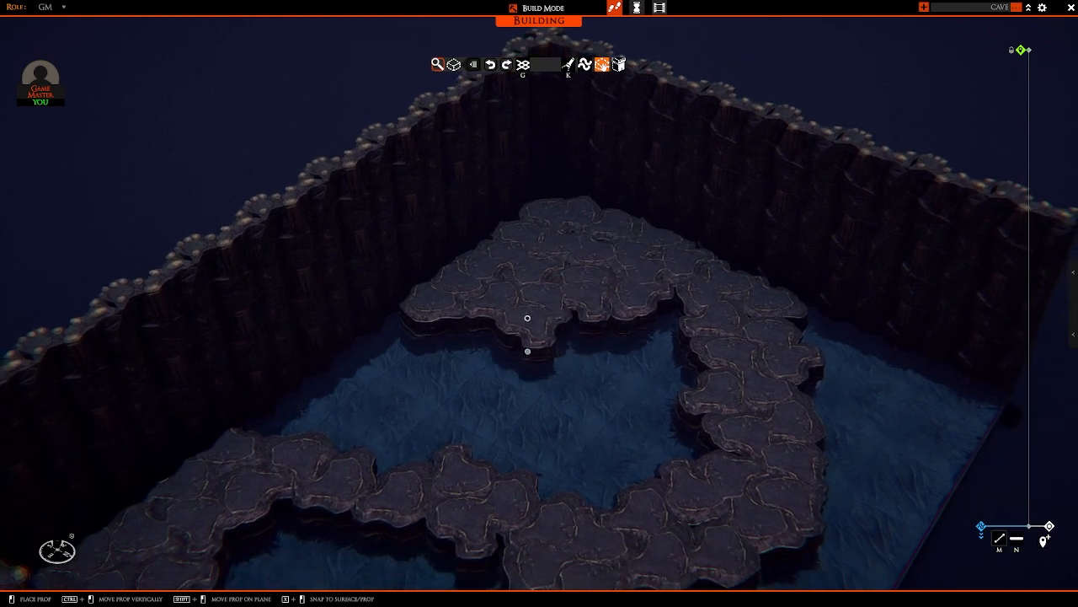
Step: Widen the corner platform with another row of rocks along its water-side edge
left_click(527, 318)
left_click(582, 326)
left_click_drag(493, 326, 417, 314)
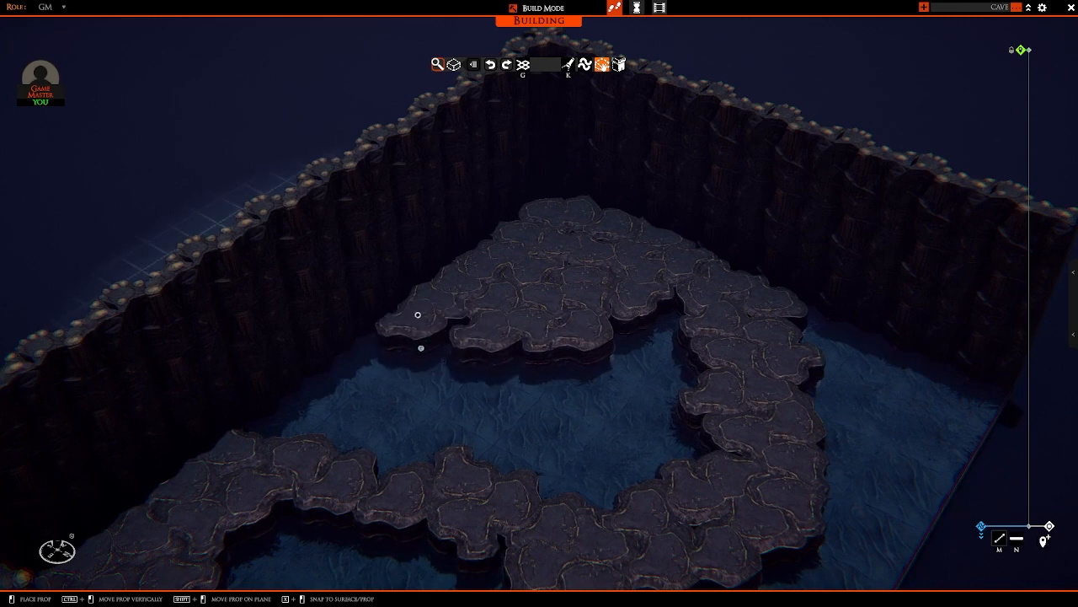
left_click(443, 314)
key("d")
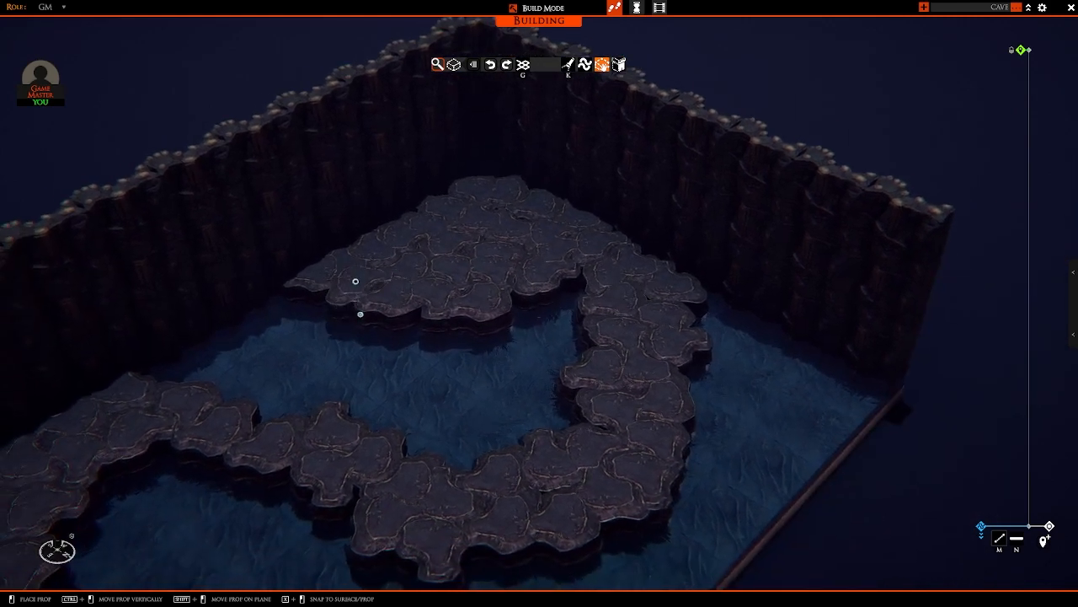
Step: Extend the rock ledge along the side wall from the curved path toward the open front
key("q")
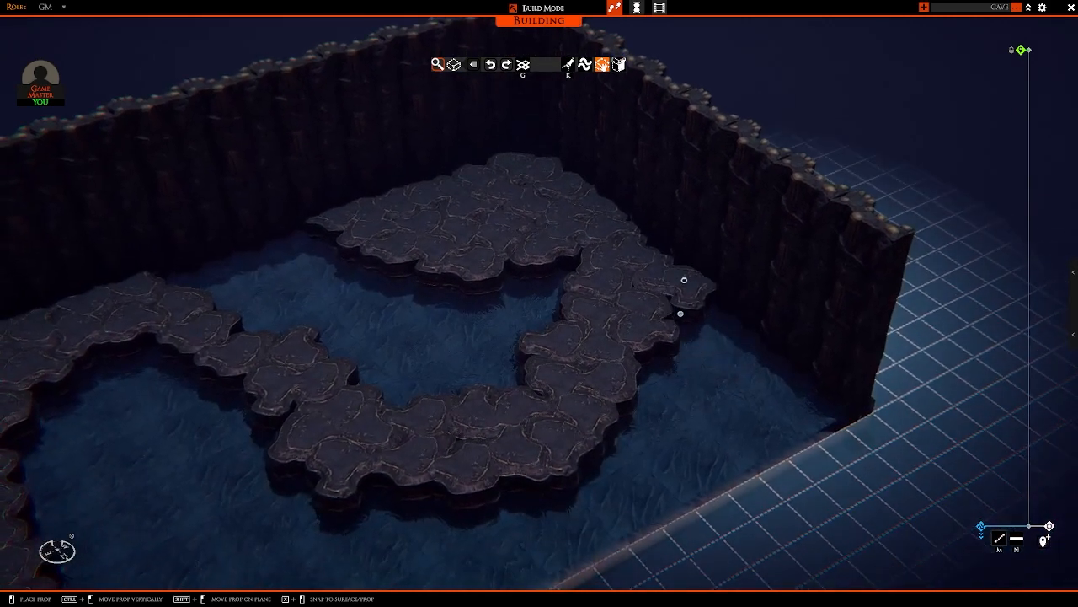
left_click(685, 279)
key("s")
key("q")
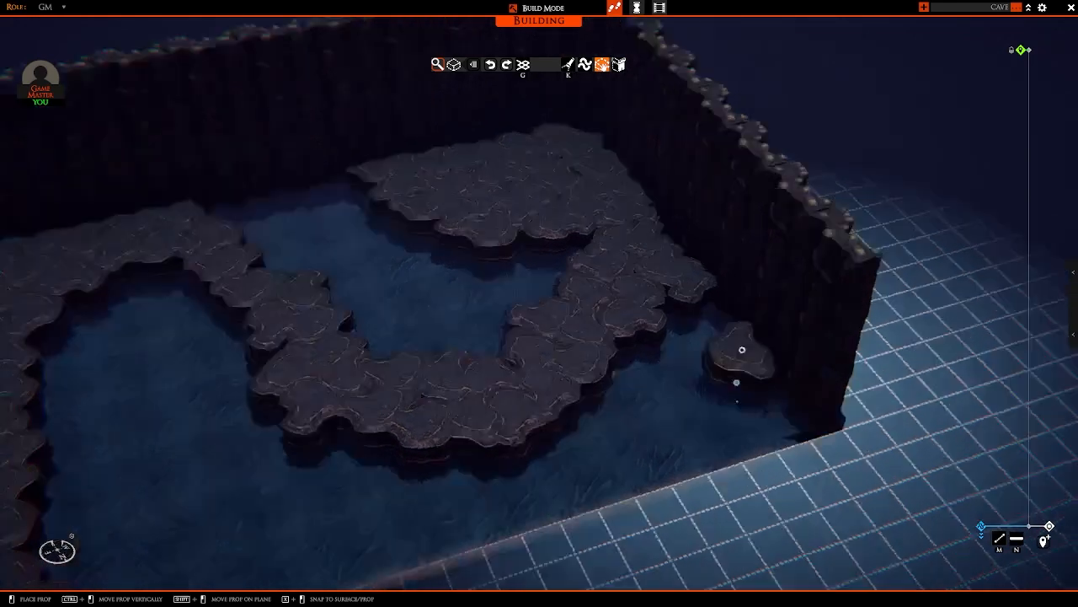
Step: Build a small island of overlapping rocks in the water between the first side-wall ledge and the central path
key("a")
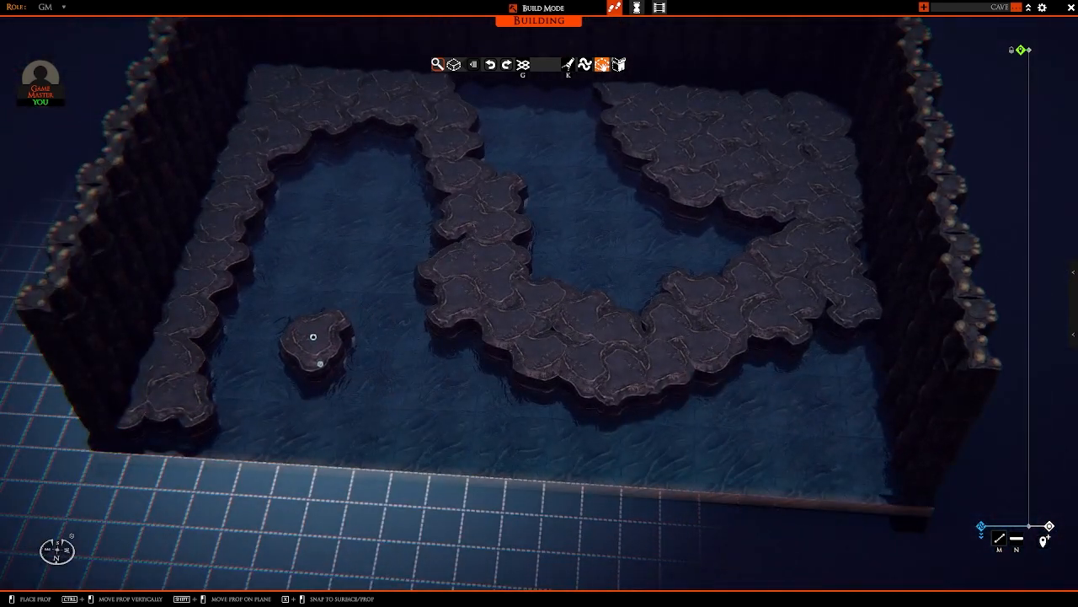
left_click(313, 339)
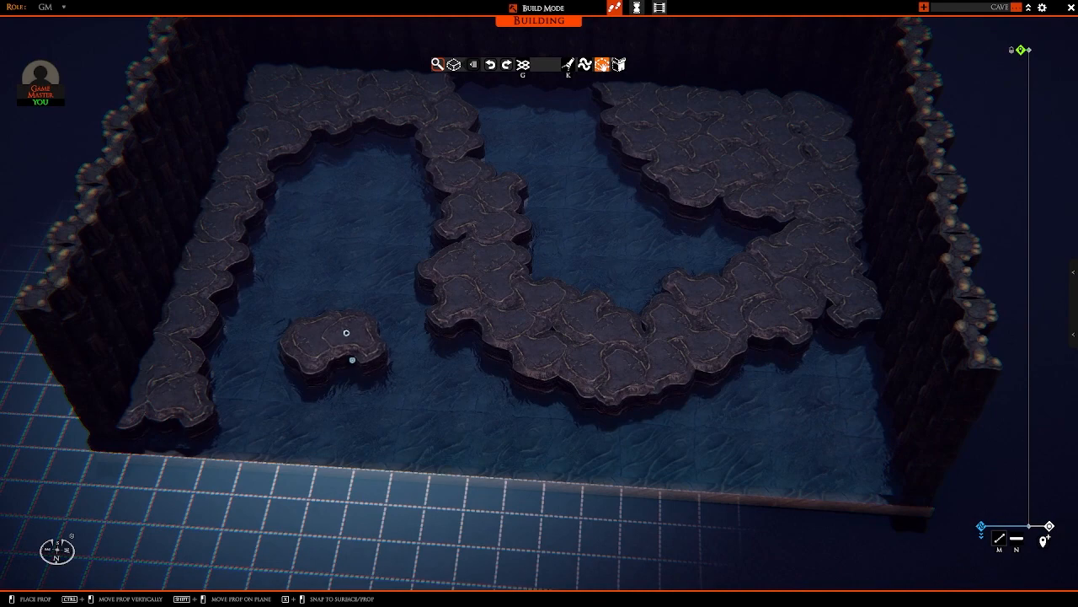
left_click(344, 360)
key("a")
key("w")
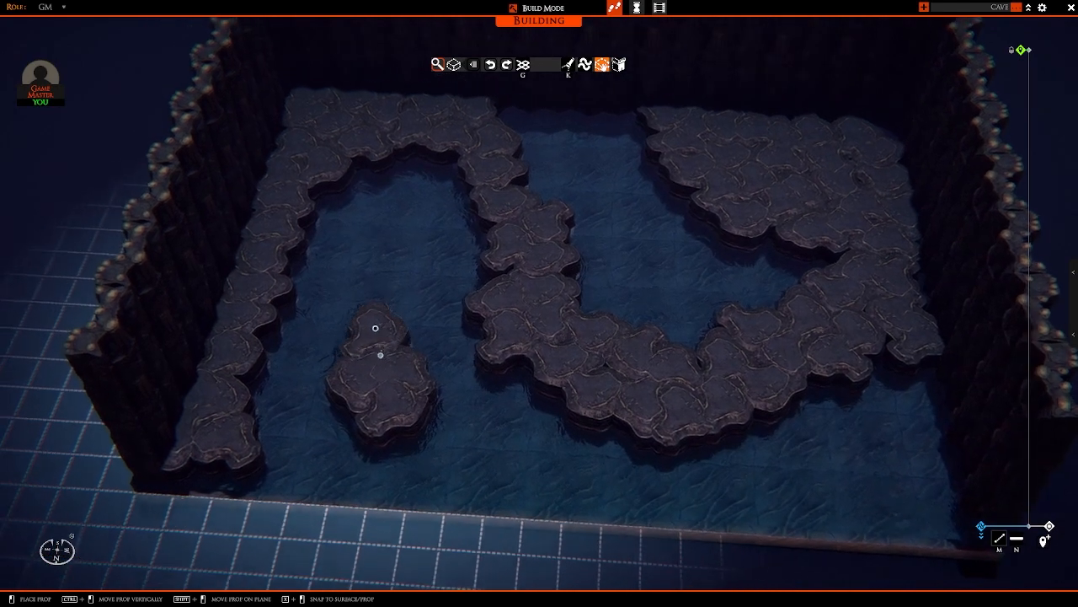
Step: Widen the central path with rocks on the inner side of its bend
right_click_drag(377, 343, 573, 315)
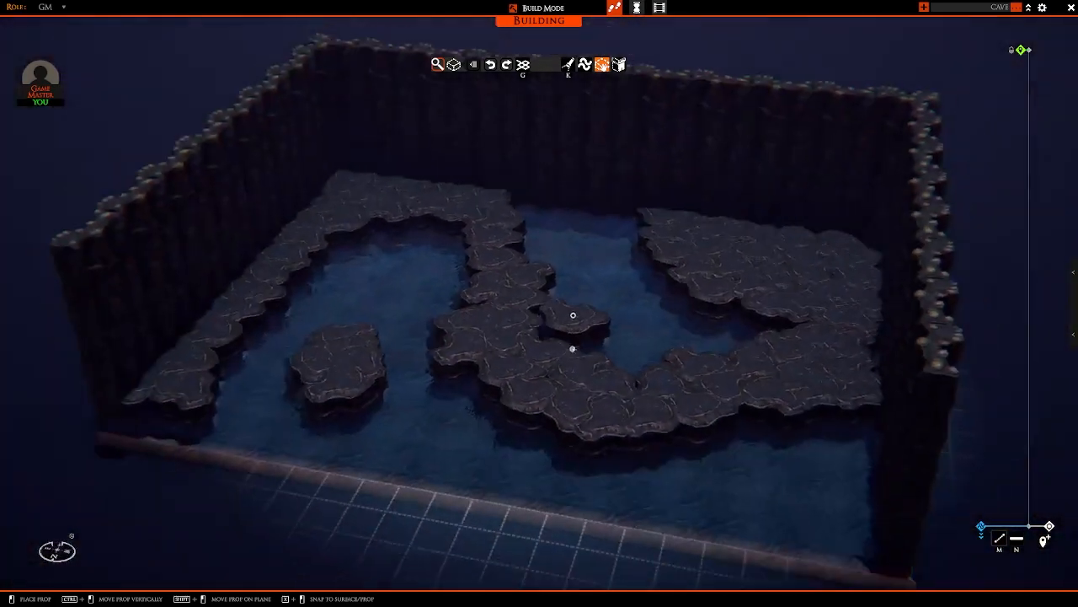
scroll(573, 315, "up", 5)
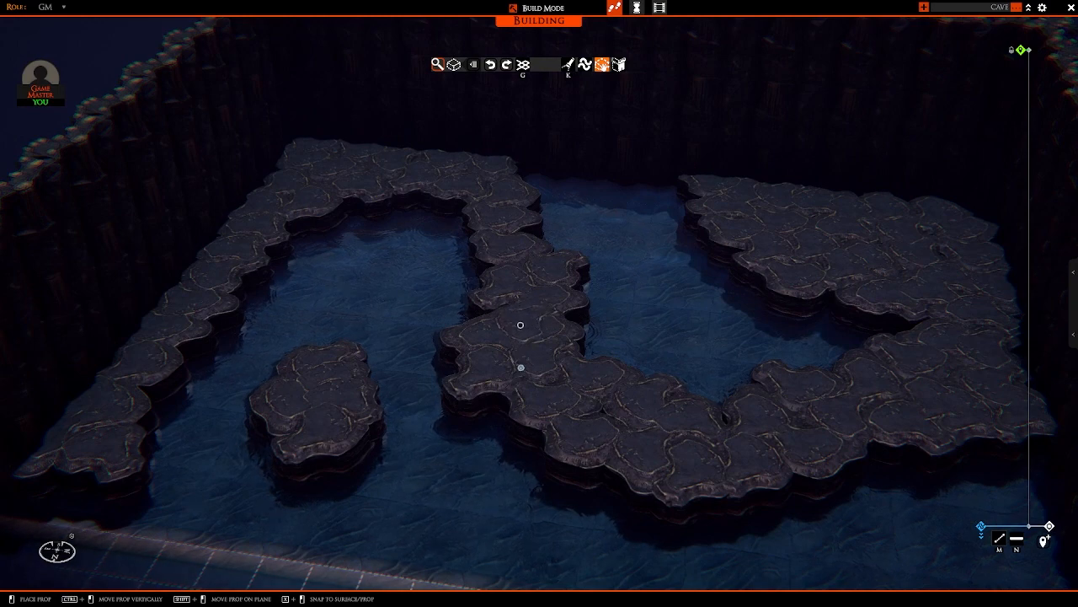
left_click_drag(520, 326, 500, 303, "ctrl")
left_click_drag(612, 310, 610, 342, "ctrl")
key("w")
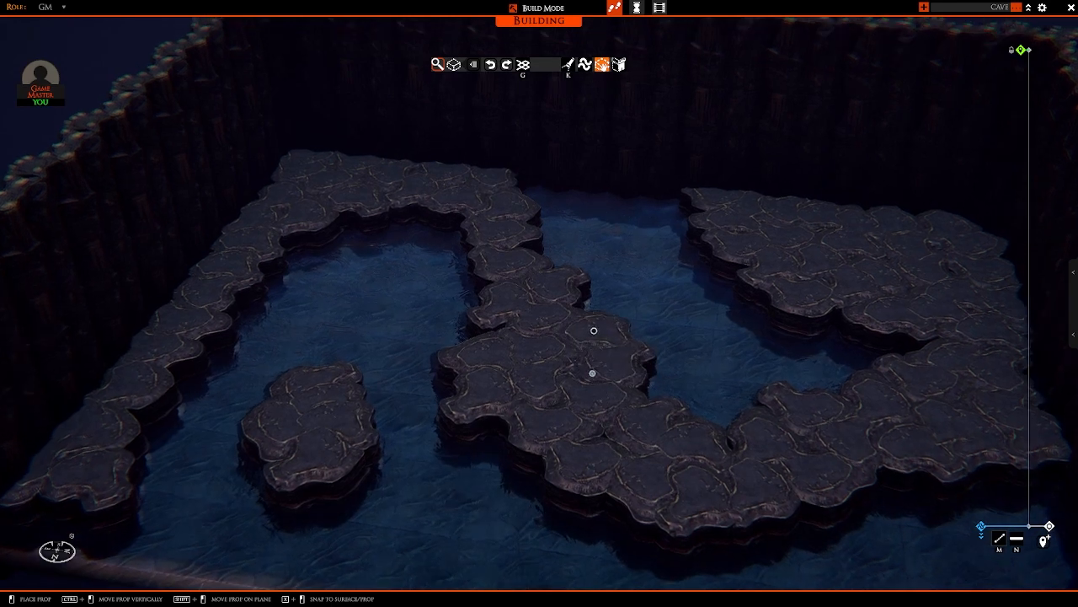
Step: Stack a second layer of rocks along the water-side edge of the corner platform, starting at the back wall
key("w")
right_click_drag(546, 399, 581, 389)
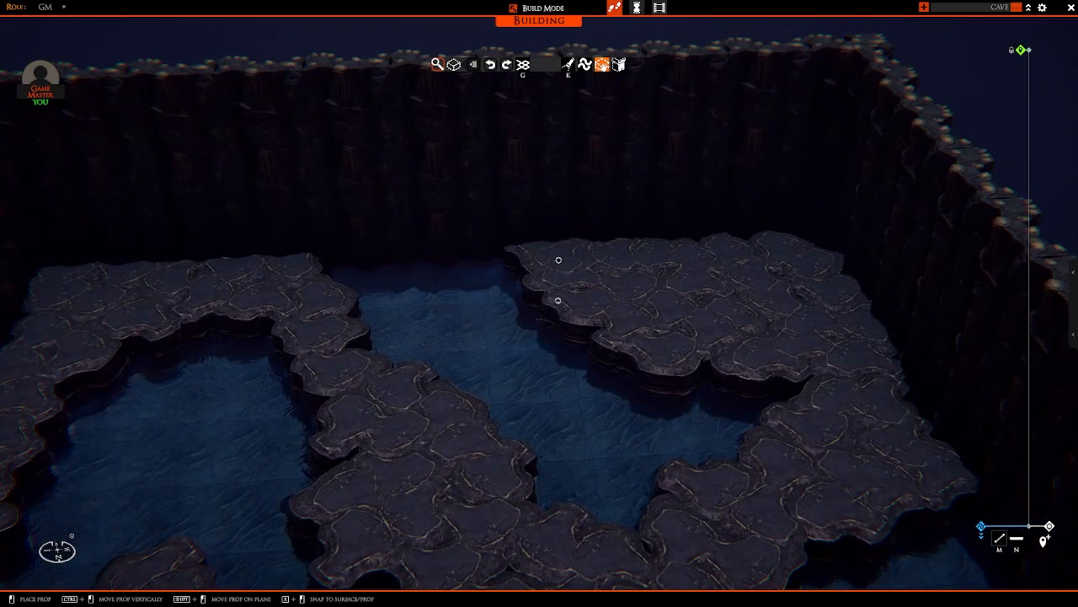
left_click_drag(559, 290, 558, 276, "ctrl")
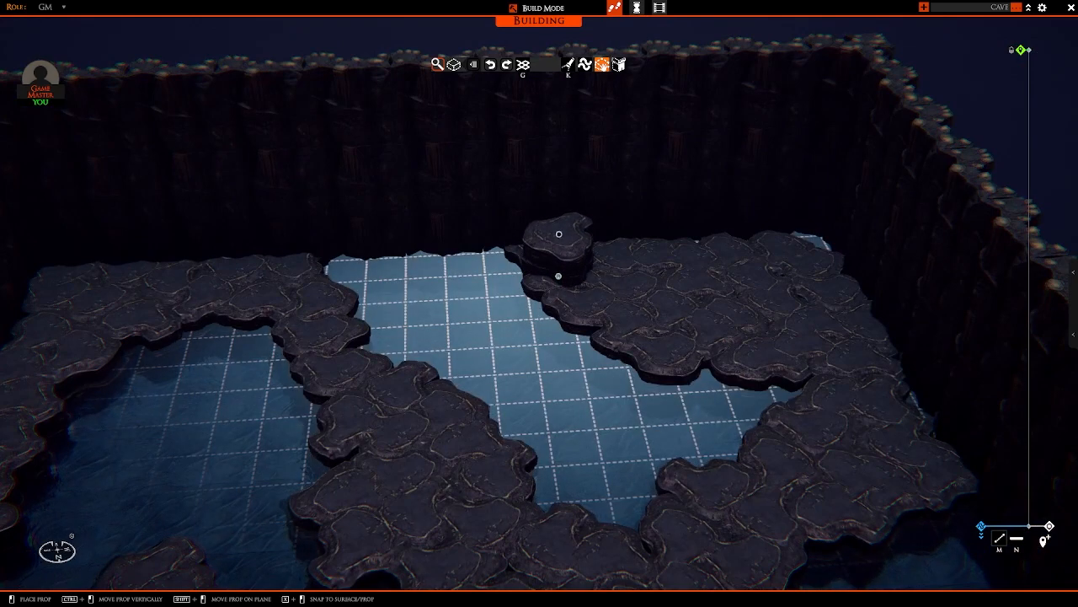
left_click(559, 275)
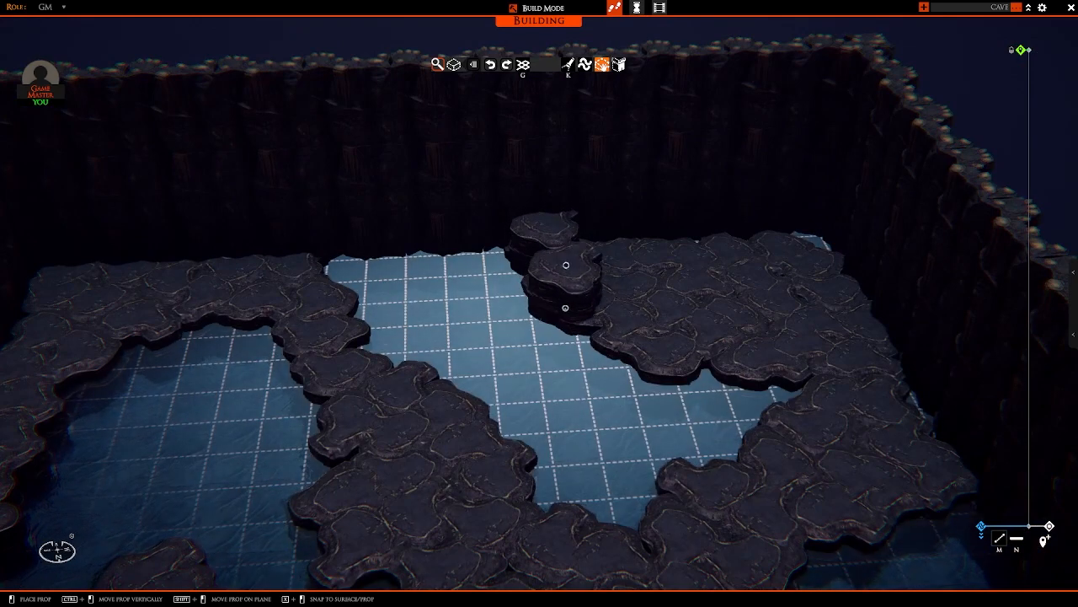
key("d")
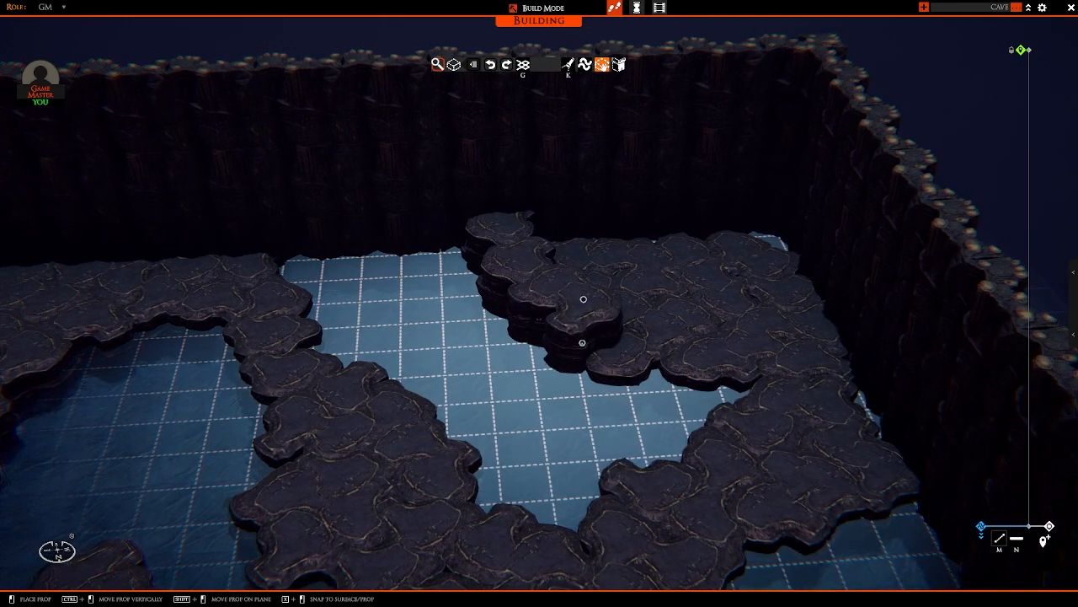
key("d")
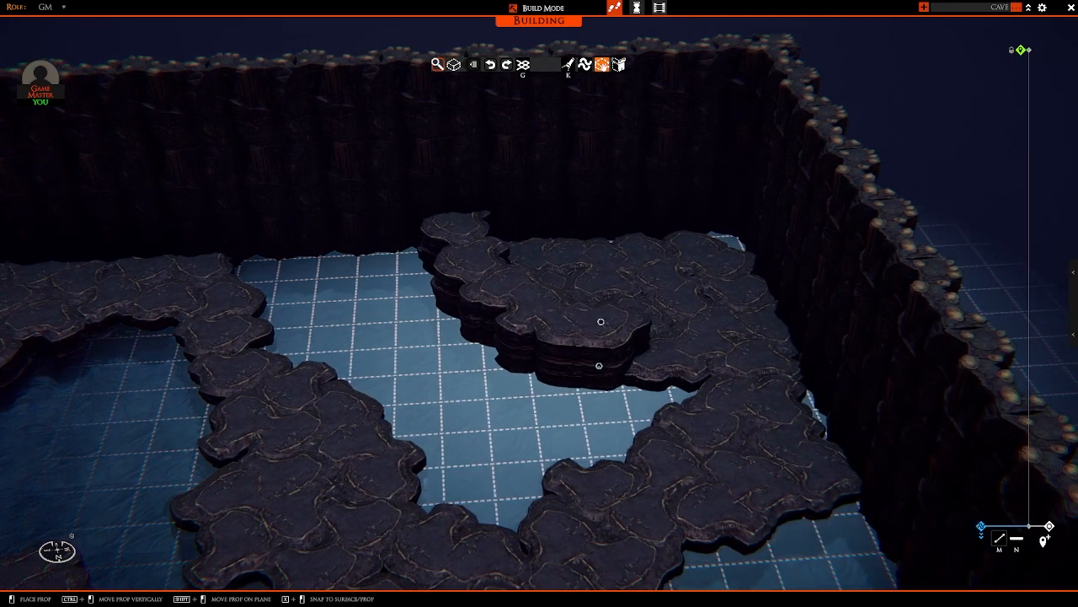
Step: Widen the raised rock layer on the corner platform with rocks at its front end, overlapping toward the platform's middle
key("a")
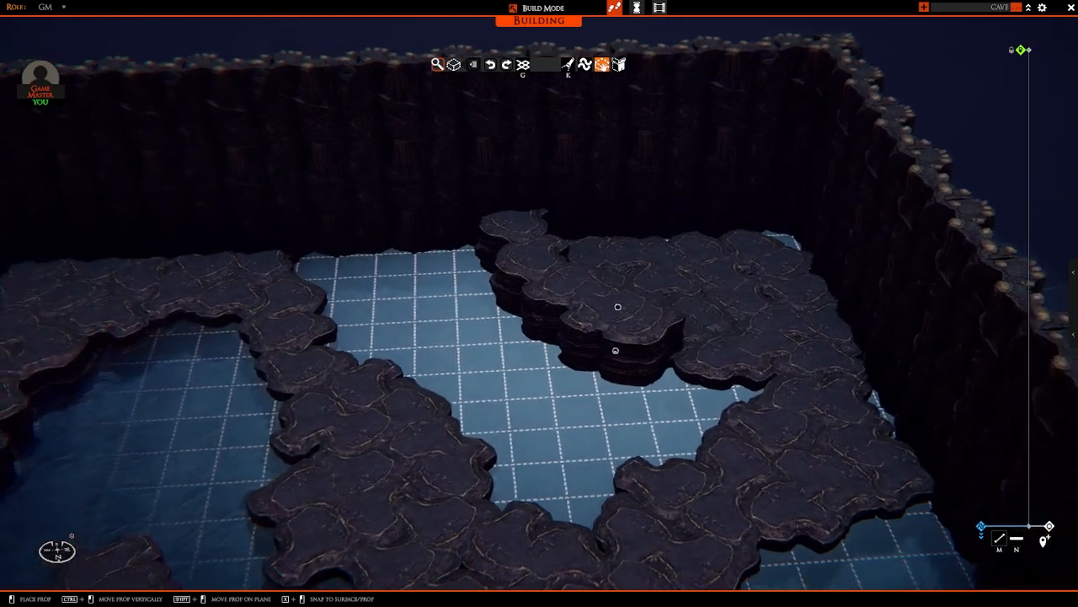
mouse_move(618, 307)
right_mouse_down()
mouse_move(650, 287)
mouse_move(634, 295)
right_mouse_up()
left_click(626, 288)
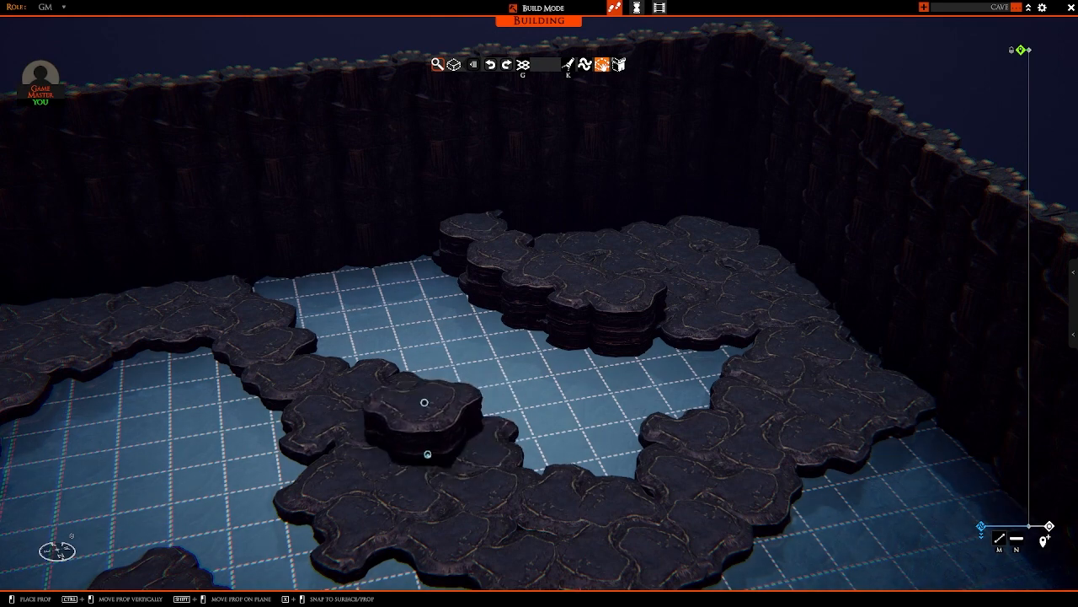
right_click_drag(428, 453, 465, 443)
key("w")
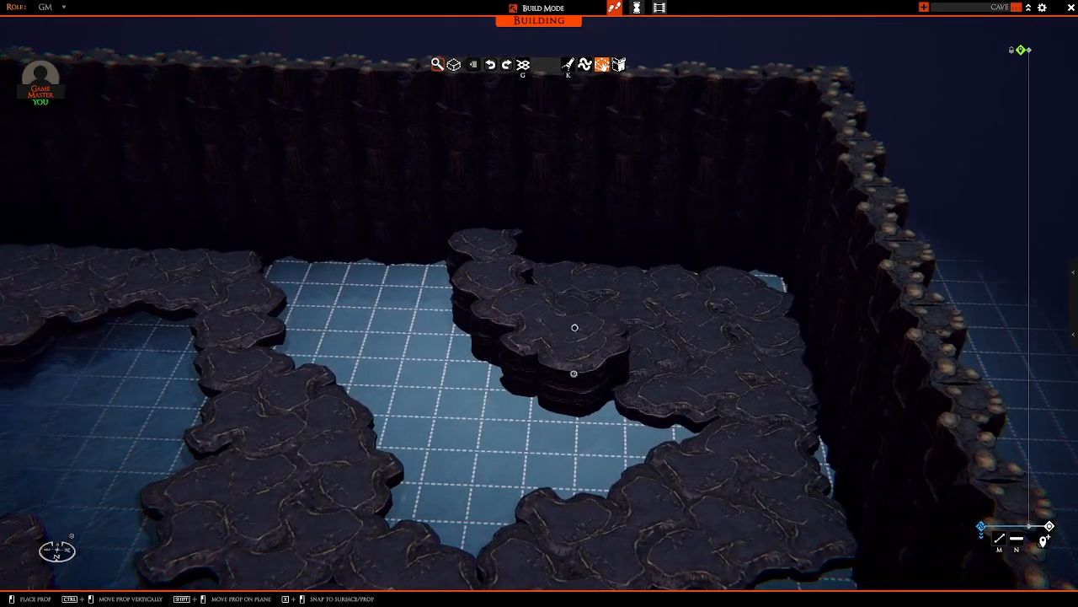
left_click(576, 336)
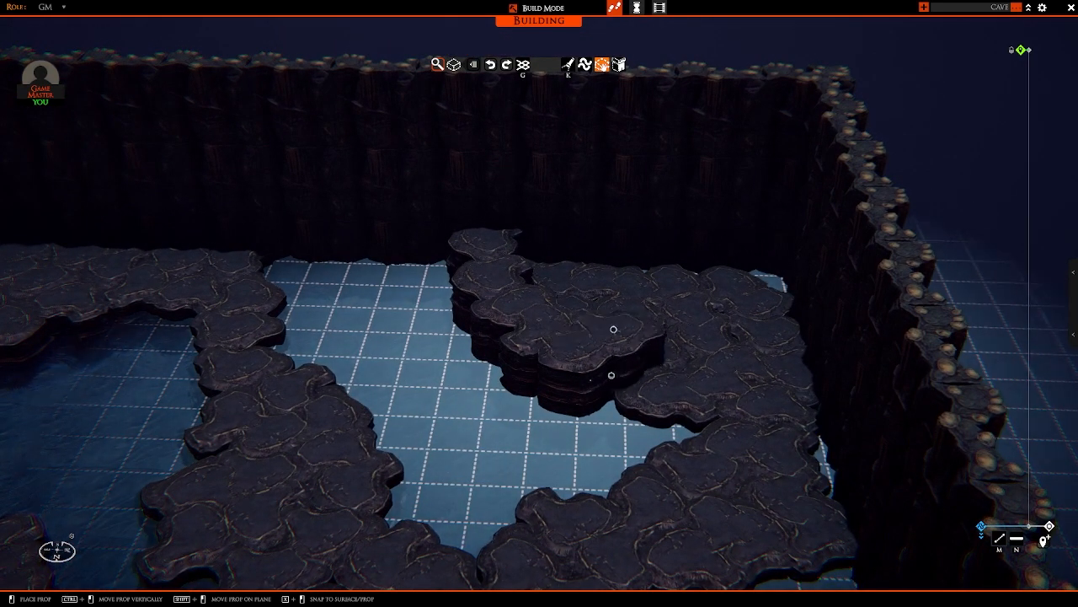
left_click(647, 322)
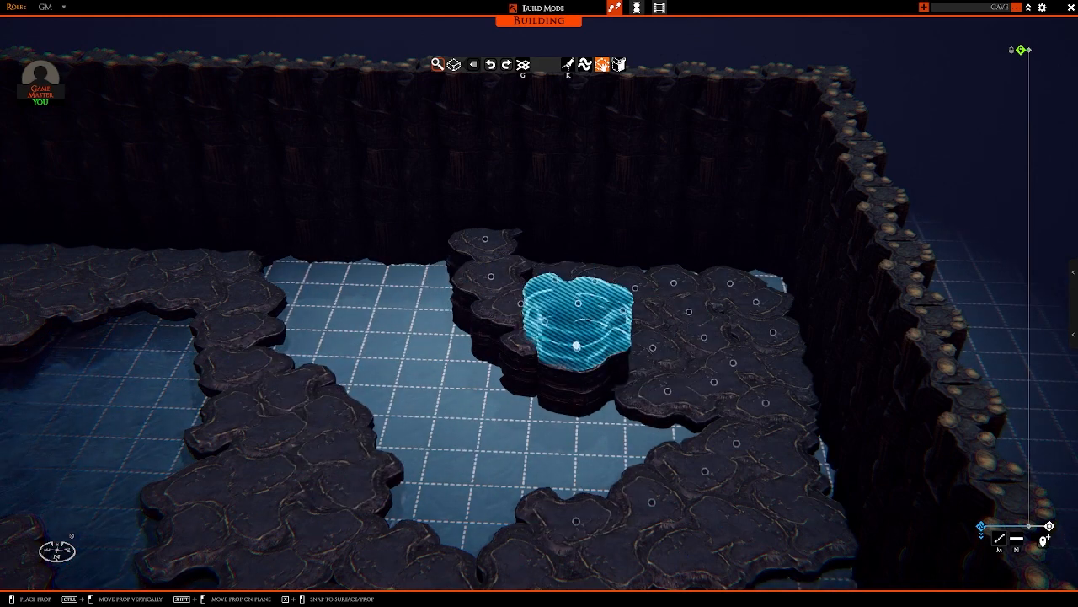
Step: Stack rocks on the front end of the raised platform edge to form a tall pillar
left_click(576, 345)
left_click(578, 295)
right_click(578, 243)
right_click_drag(578, 244, 388, 430)
right_click_drag(490, 418, 548, 355)
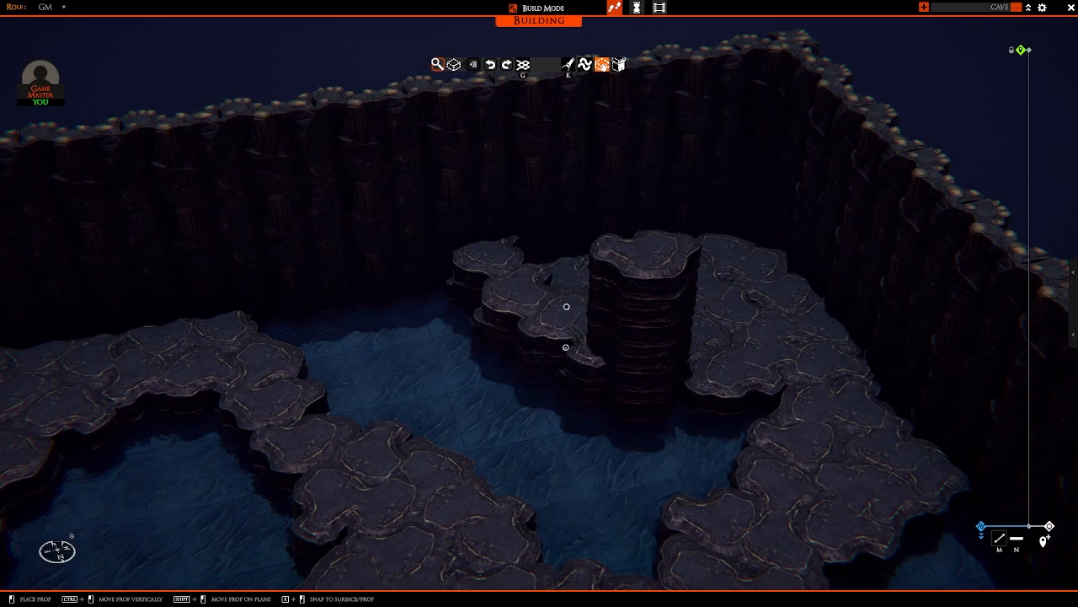
Step: Build a medium-height rock column beside the tall pillar, stacking rocks down to the water on the back-wall side
left_click_drag(565, 347, 515, 353, "ctrl")
right_click_drag(514, 353, 702, 346)
left_click_drag(703, 346, 768, 320, "shift")
right_click_drag(768, 320, 638, 341)
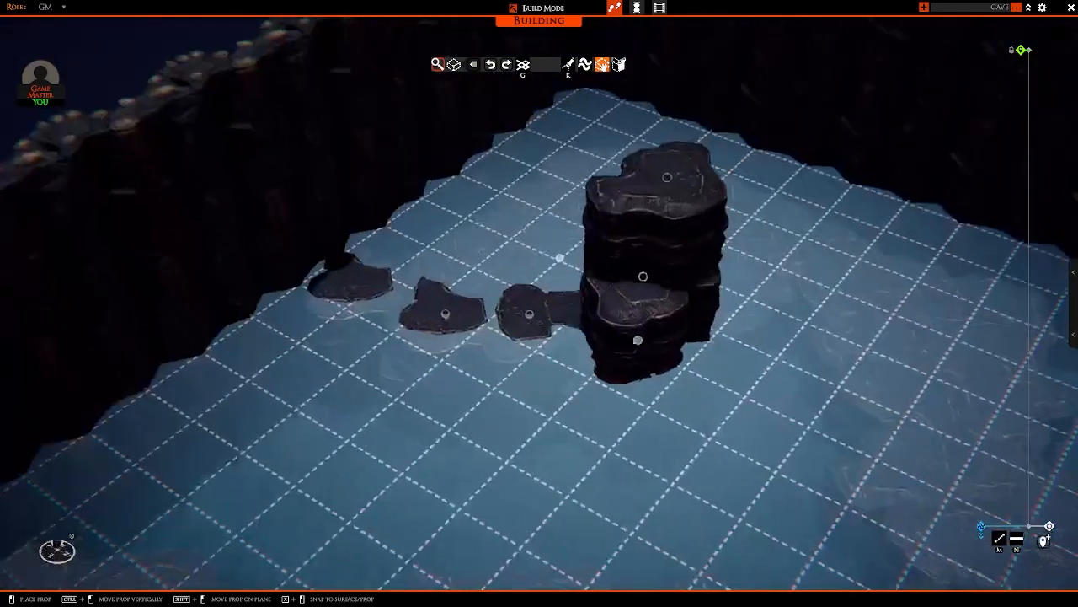
right_click_drag(559, 258, 604, 310)
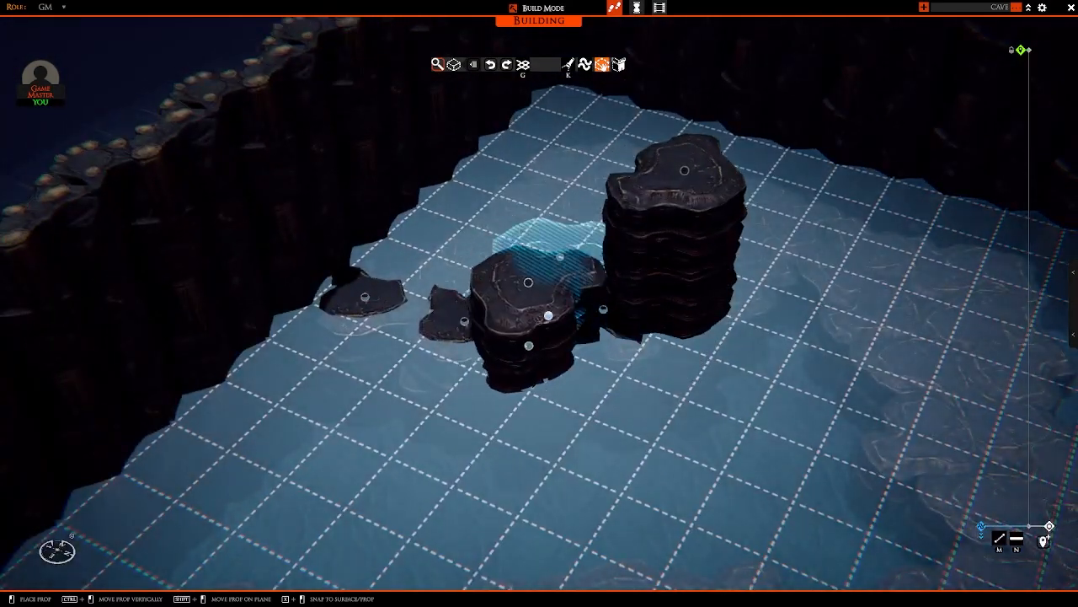
right_click_drag(530, 345, 663, 342)
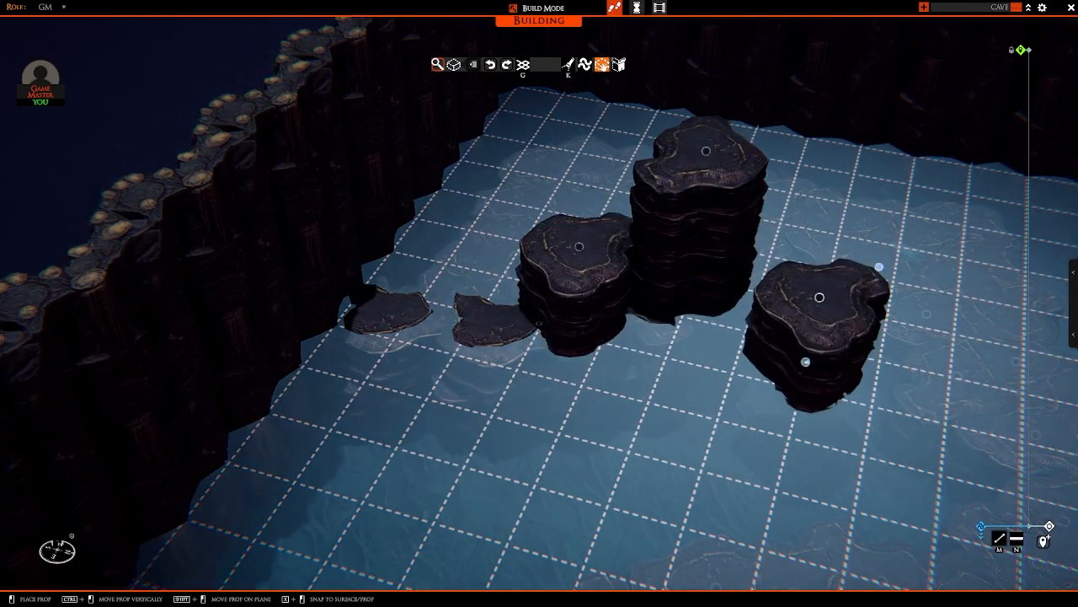
right_click_drag(804, 361, 686, 380)
right_click(732, 363)
scroll(697, 345, "down", 5)
scroll(536, 319, "up", 3)
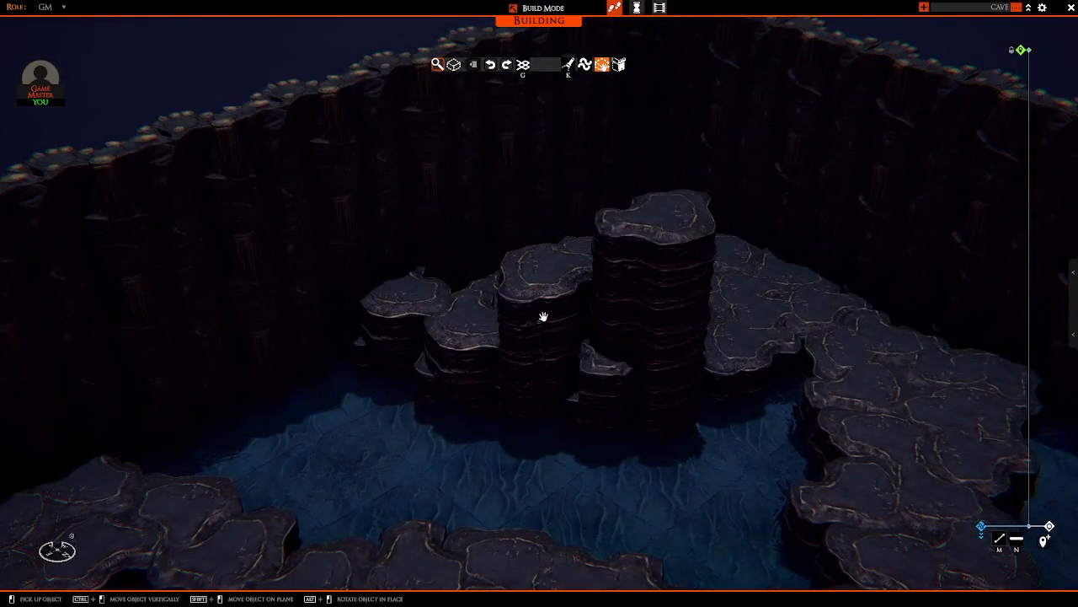
Step: Raise the neighbouring rocks nearer the back wall into a second column matching the medium-height one
left_click(544, 318)
right_click(474, 326)
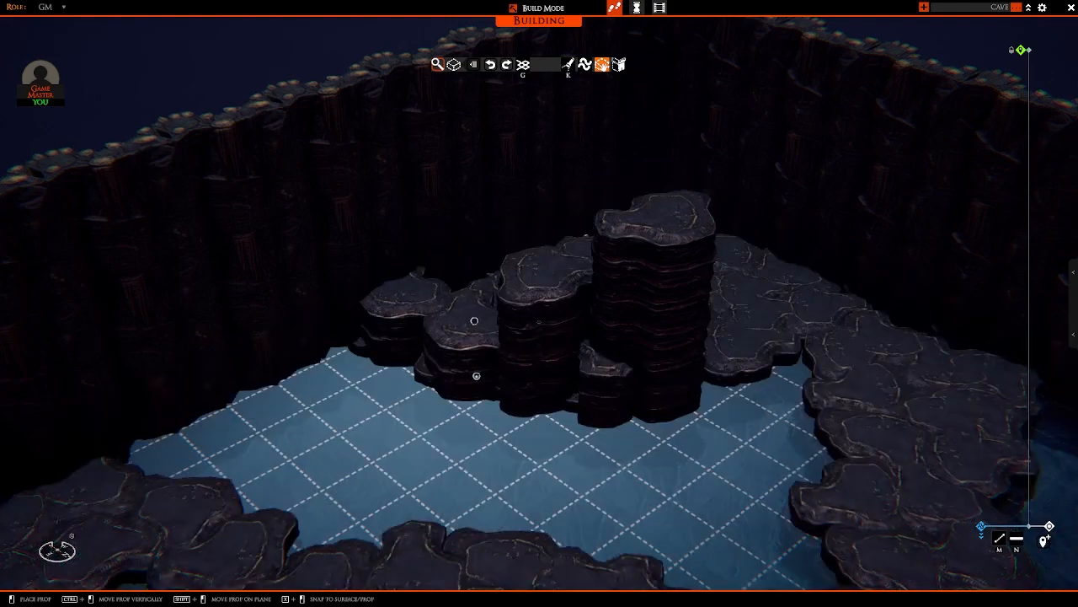
left_click_drag(474, 320, 471, 254, "ctrl")
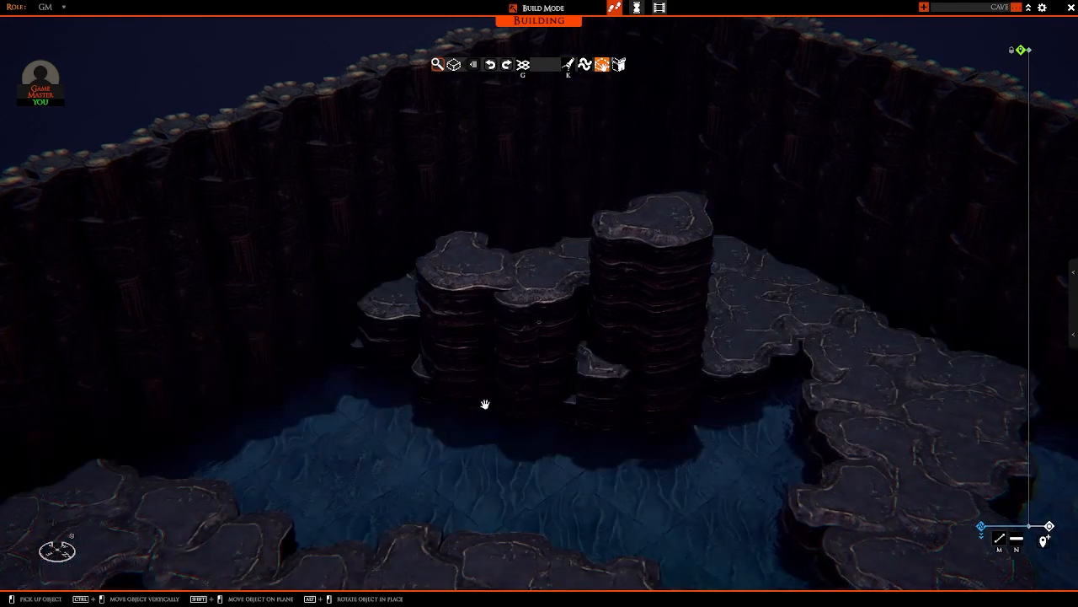
right_click_drag(486, 405, 511, 334)
Step: Cover the back part of the corner platform with a second rock layer reaching from the pillar to the side wall
scroll(378, 348, "down", 3)
left_click_drag(542, 315, 542, 300, "ctrl")
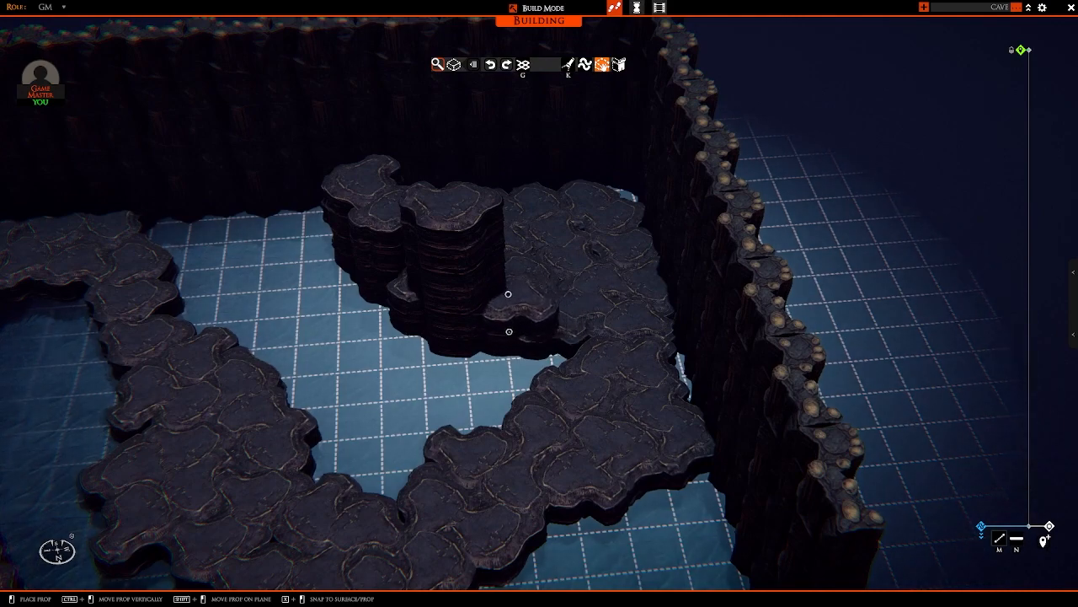
right_click_drag(498, 358, 404, 337)
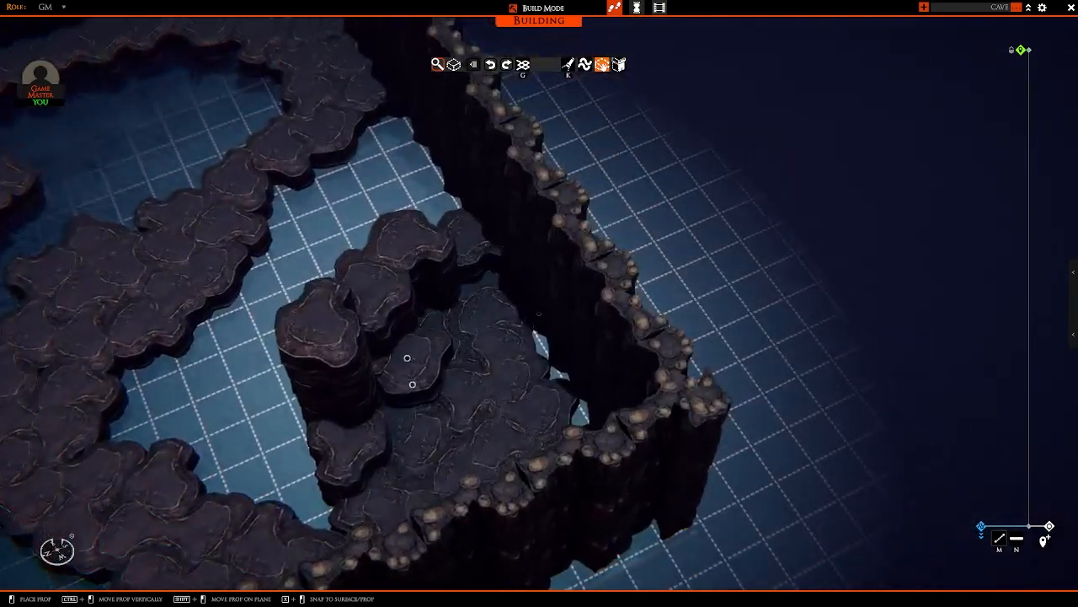
right_click_drag(396, 380, 508, 337)
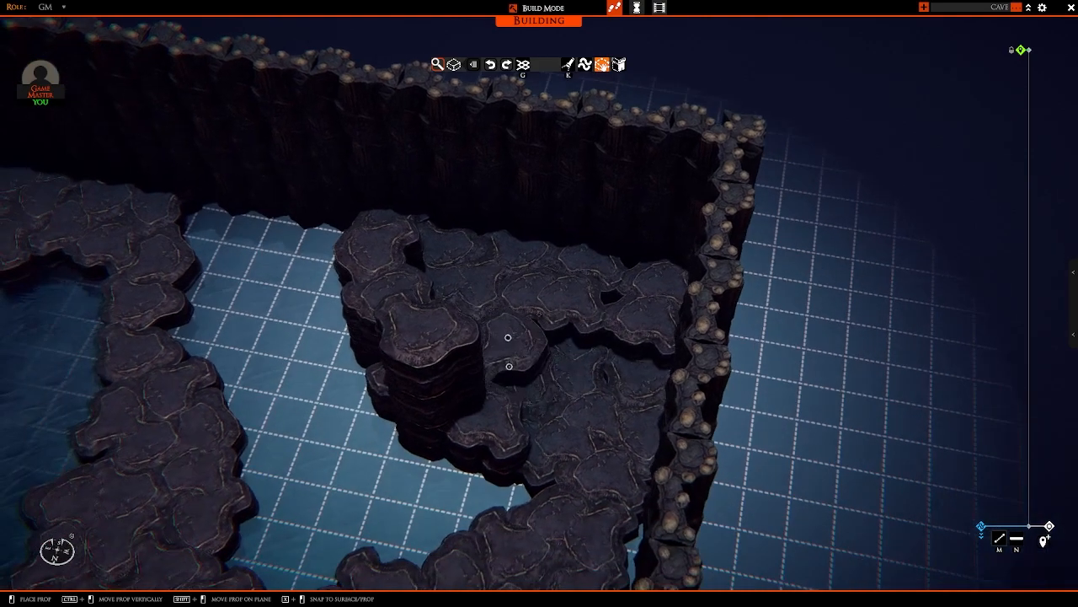
left_click(564, 348)
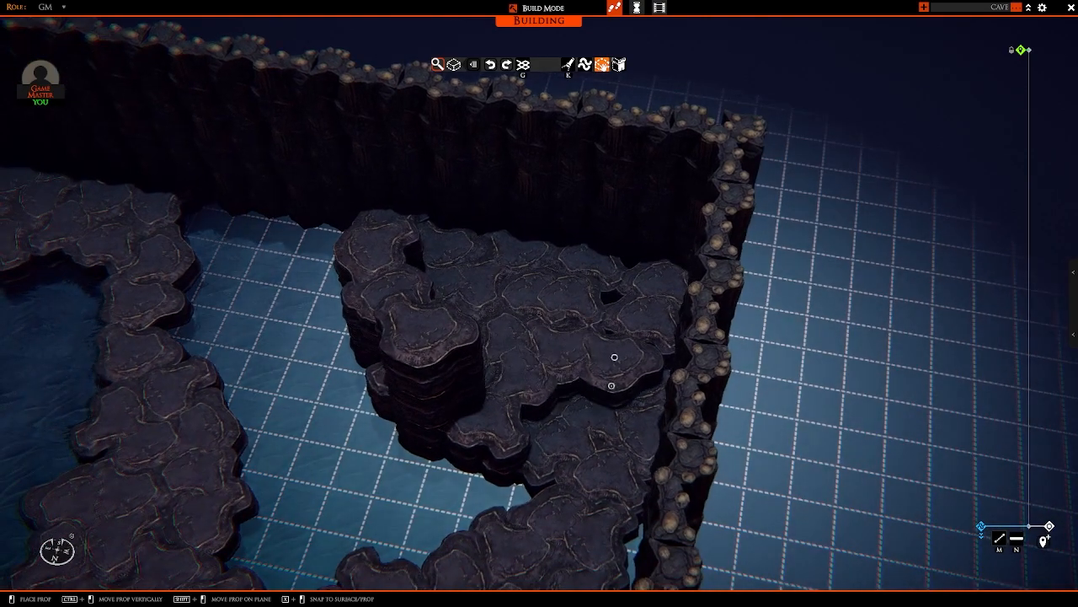
right_click_drag(614, 357, 495, 385)
Step: Place a raised rock against the side wall where the path meets the corner platform
mouse_move(578, 343)
middle_mouse_down()
mouse_move(540, 359)
mouse_move(587, 343)
middle_mouse_up()
key("s")
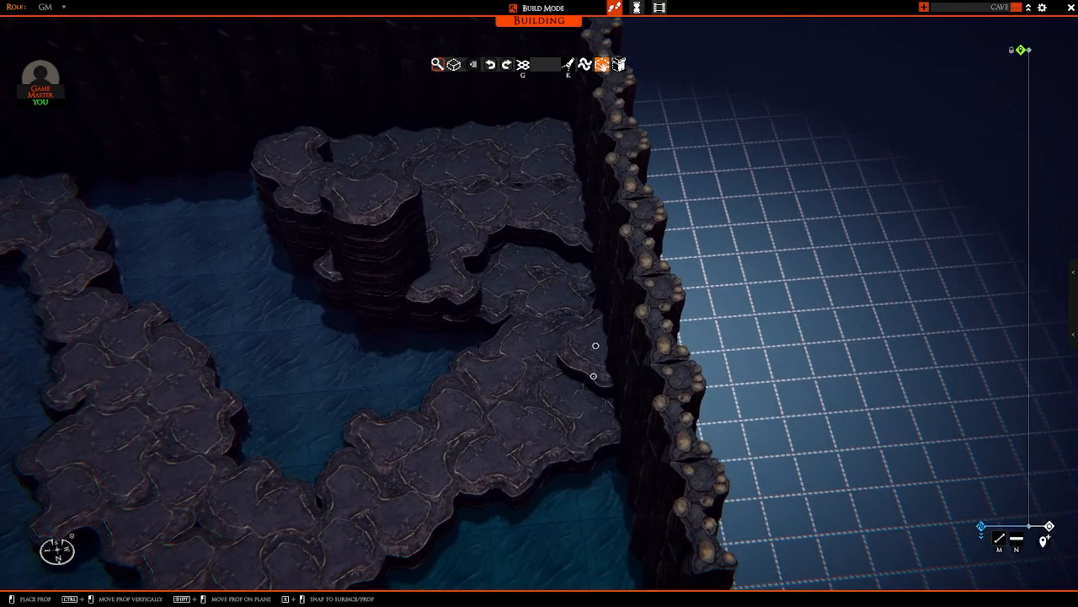
mouse_move(592, 344)
middle_mouse_down()
mouse_move(580, 312)
mouse_move(402, 356)
mouse_move(570, 378)
mouse_move(486, 419)
mouse_move(612, 320)
mouse_move(441, 385)
mouse_move(493, 362)
mouse_move(462, 354)
mouse_move(510, 315)
mouse_move(503, 320)
mouse_move(524, 348)
mouse_move(568, 328)
mouse_move(501, 361)
mouse_move(595, 312)
mouse_move(521, 344)
mouse_move(453, 332)
mouse_move(329, 384)
mouse_move(353, 393)
middle_mouse_up()
Step: Raise the small island by stacking more overlapping rocks on its existing ones
key("a")
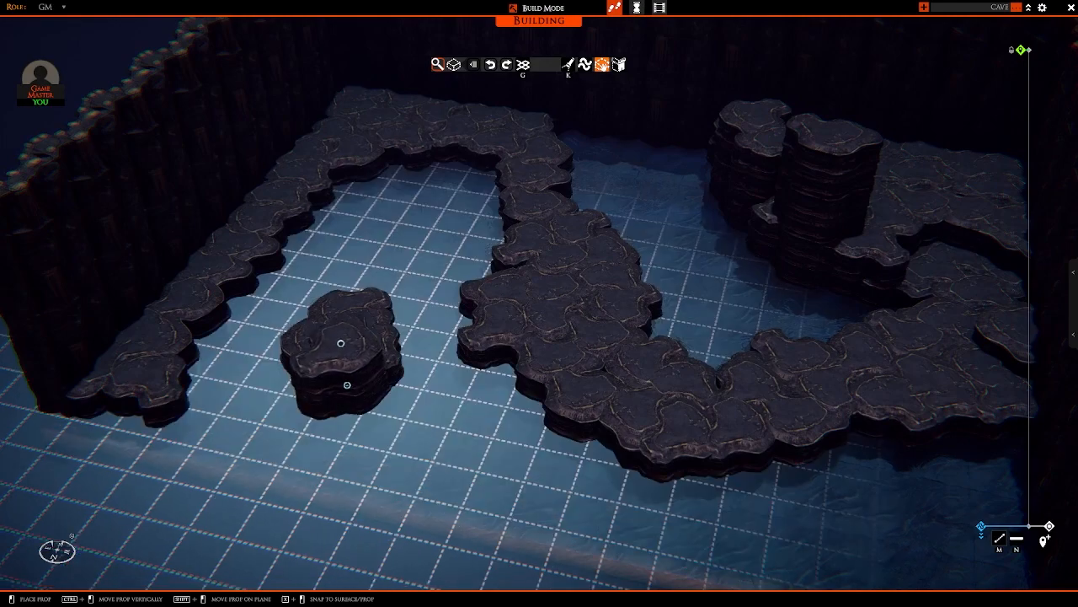
middle_click_drag(340, 341, 425, 395)
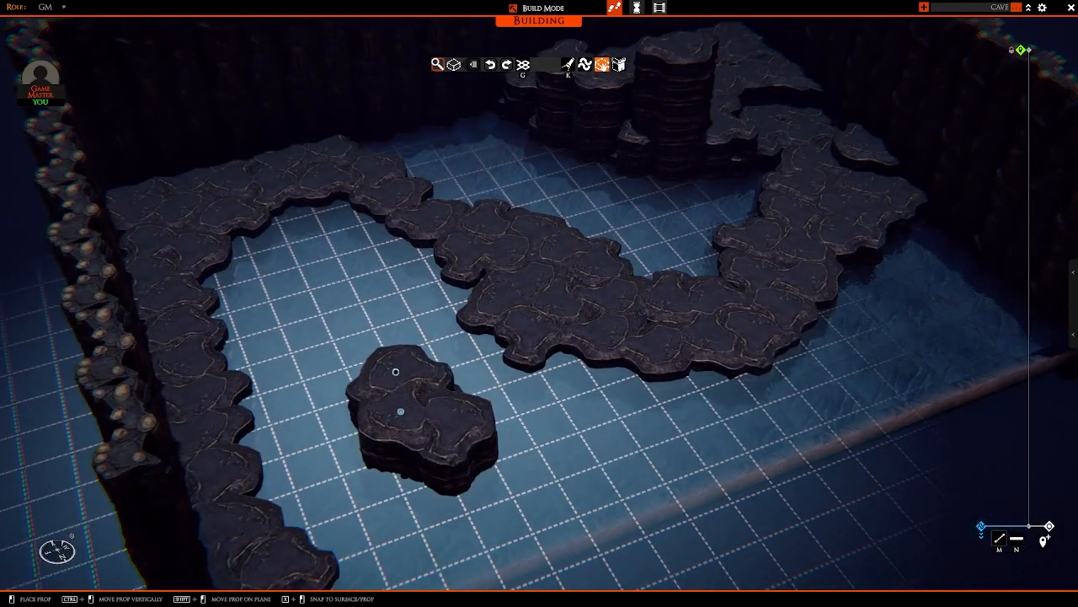
middle_click_drag(400, 411, 580, 445)
left_click(415, 362)
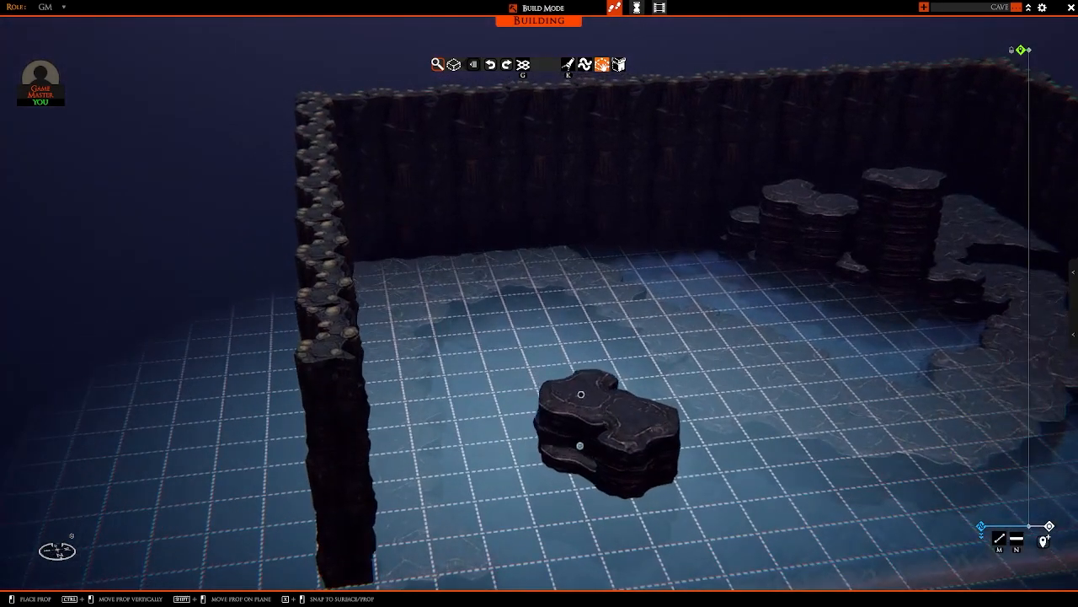
middle_click_drag(587, 405, 630, 371)
left_click(432, 477)
right_click(607, 402)
Step: Widen the ledge along the side wall near the island with a second row of rocks on its water side
middle_click_drag(555, 373, 398, 292)
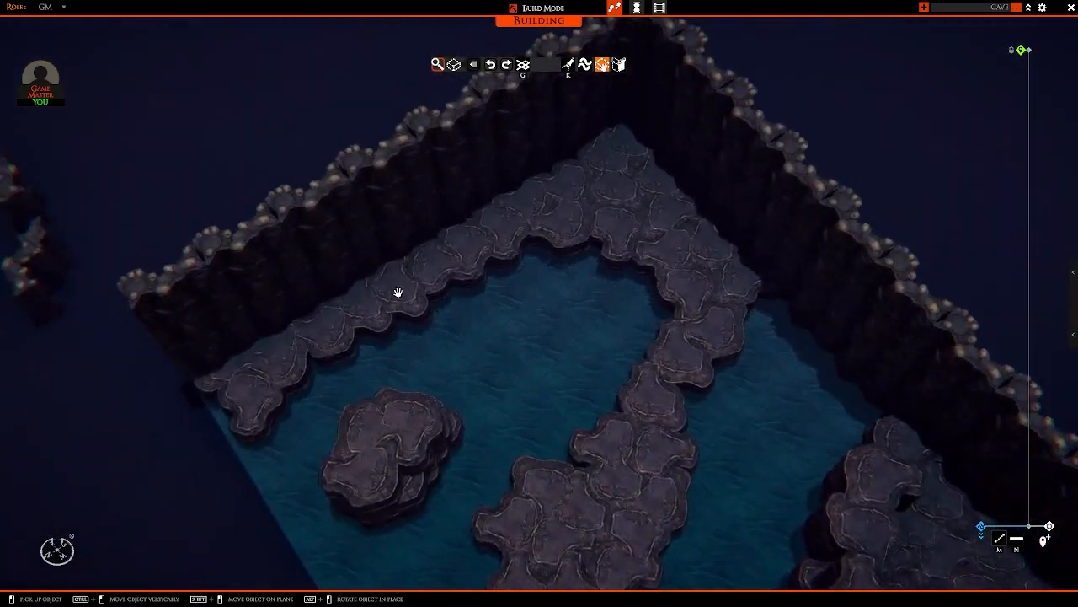
left_click(399, 292)
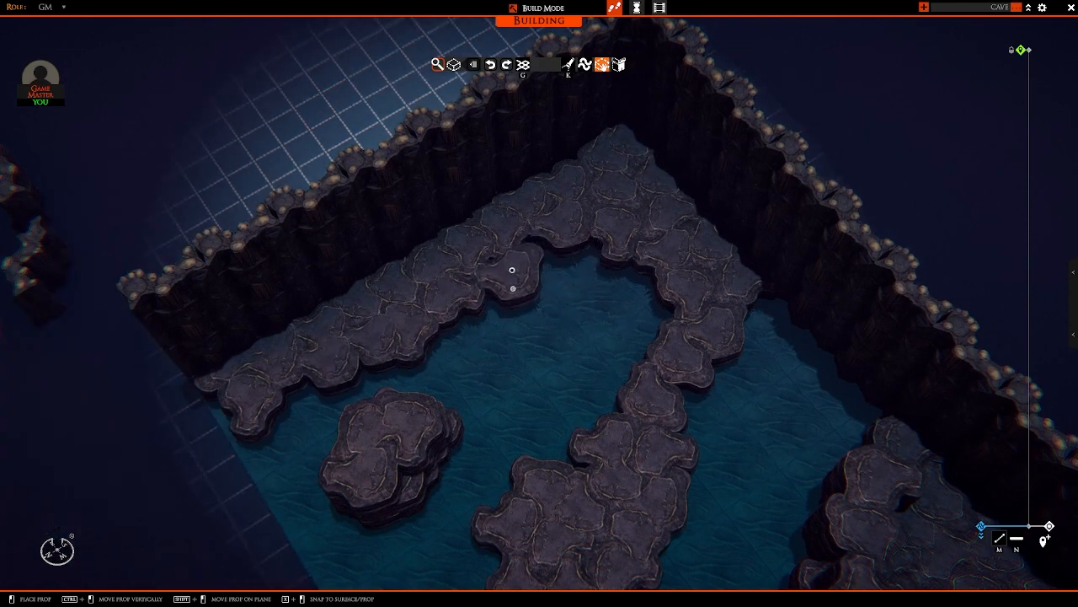
right_click_drag(579, 247, 614, 310)
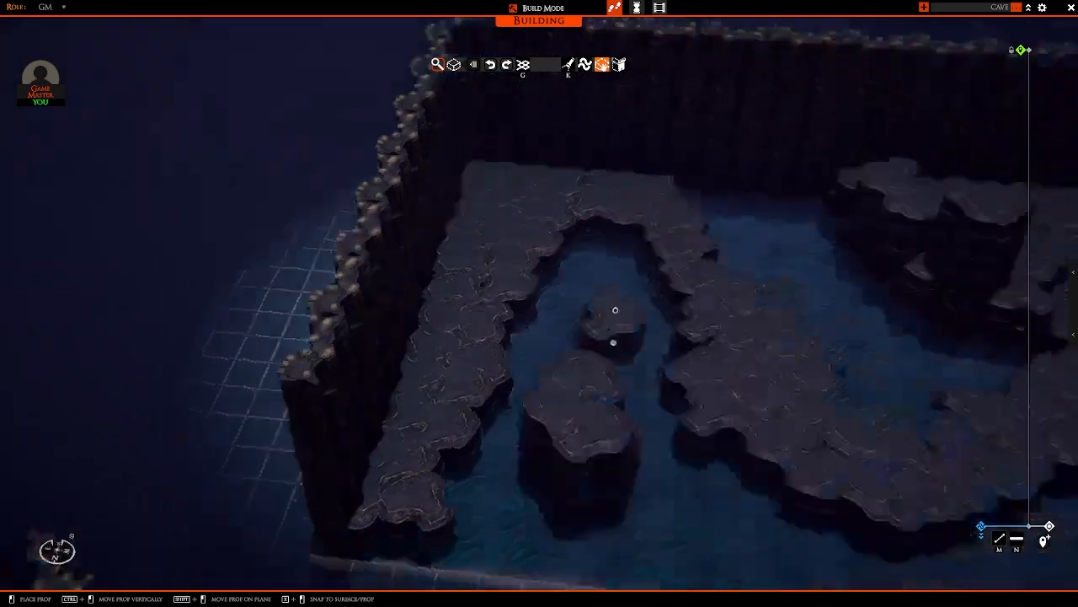
Step: Remove the wall pieces beneath the top piece at the front end of the side wall beside the ledge
key("s")
right_click_drag(450, 332, 403, 254)
key("w")
key("a")
left_click(476, 333)
scroll(431, 277, "up", 3)
scroll(460, 326, "up", 3)
scroll(523, 215, "down", 2)
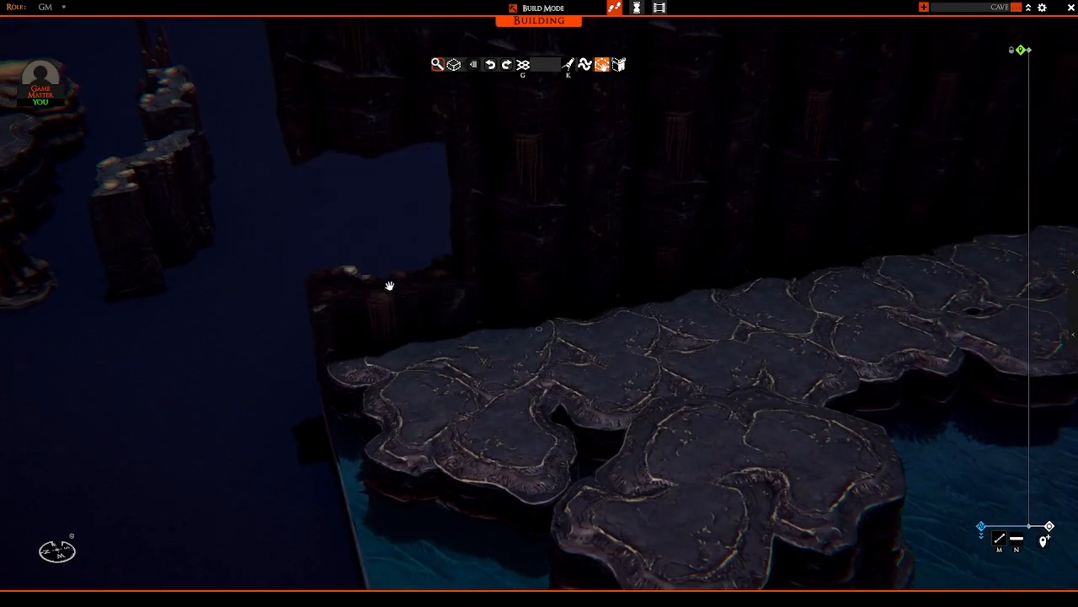
right_click_drag(386, 310, 537, 310)
Step: Rotate a rock to fit and fill the ledge's front corner at the end of the side wall
left_click(537, 310)
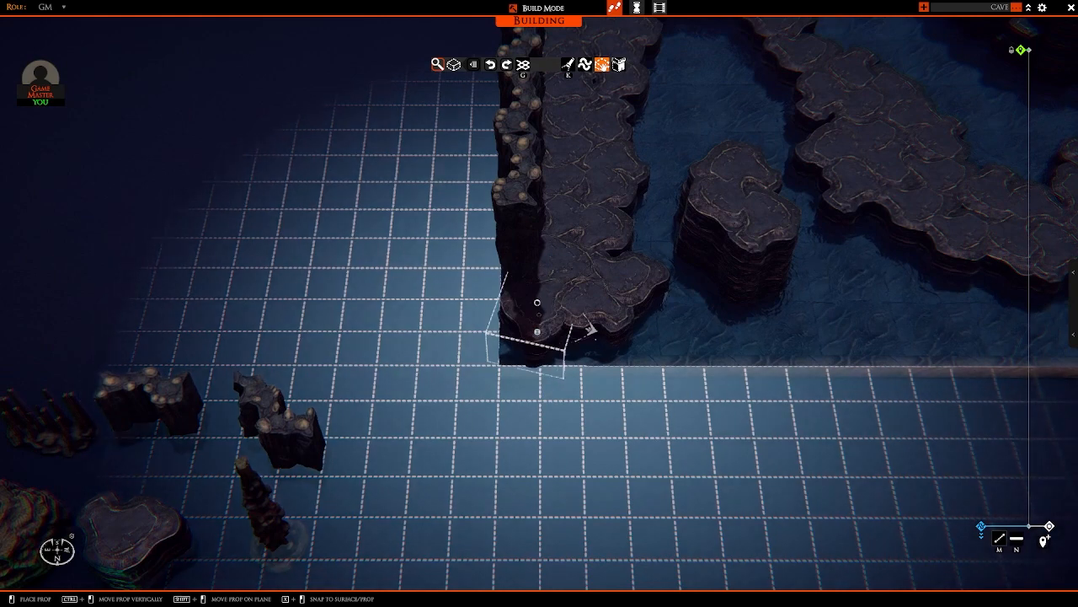
scroll(539, 314, "down", 2)
scroll(538, 315, "down", 10)
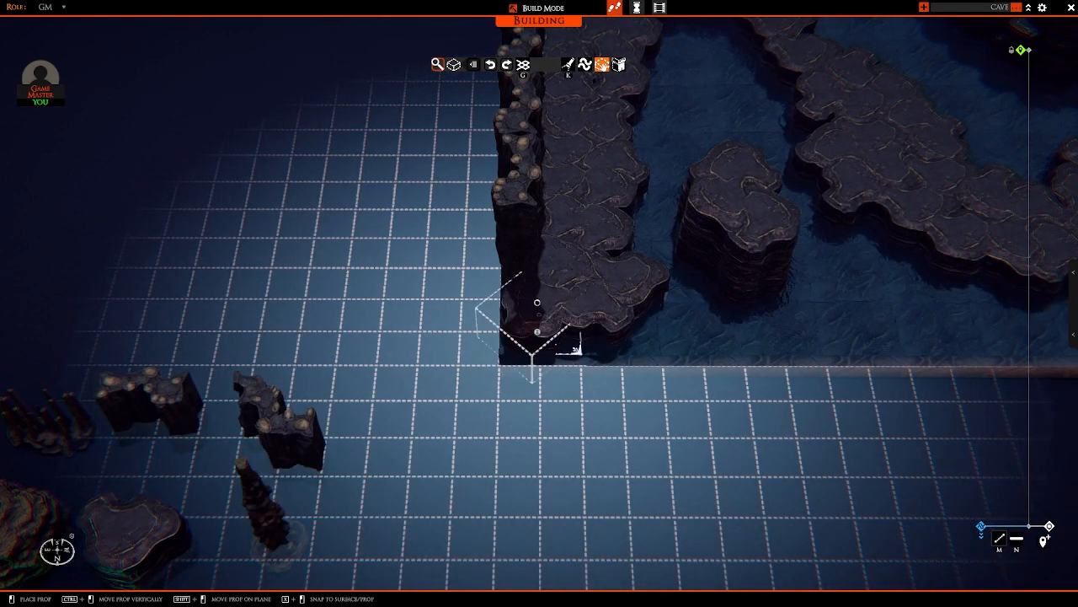
right_click_drag(539, 314, 855, 246)
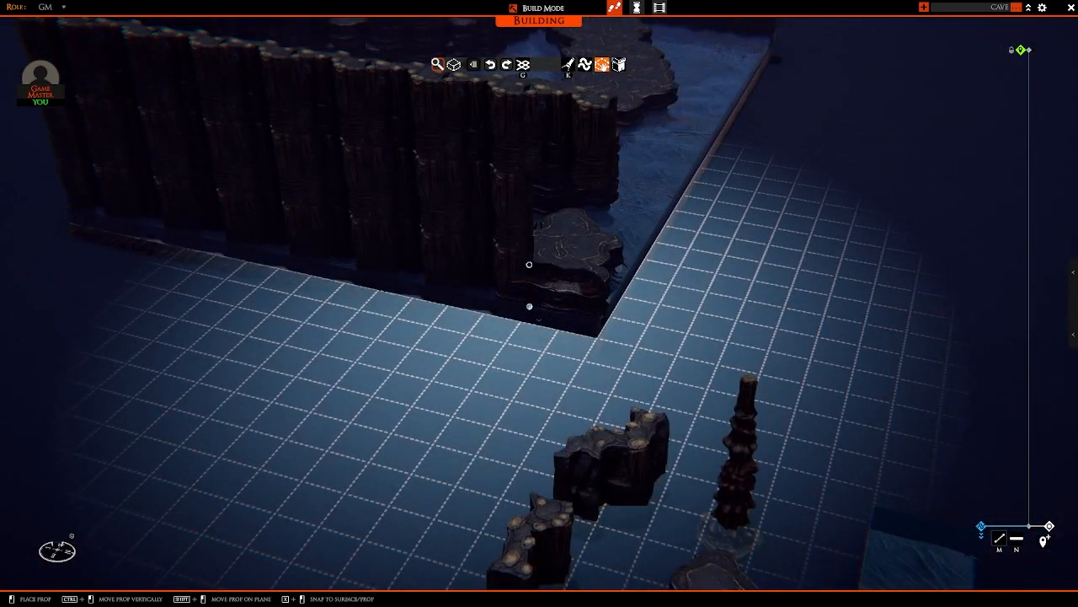
mouse_move(529, 306)
right_mouse_down()
mouse_move(758, 244)
mouse_move(526, 236)
mouse_move(576, 318)
mouse_move(922, 248)
mouse_move(730, 226)
mouse_move(702, 289)
mouse_move(628, 308)
mouse_move(519, 296)
right_mouse_up()
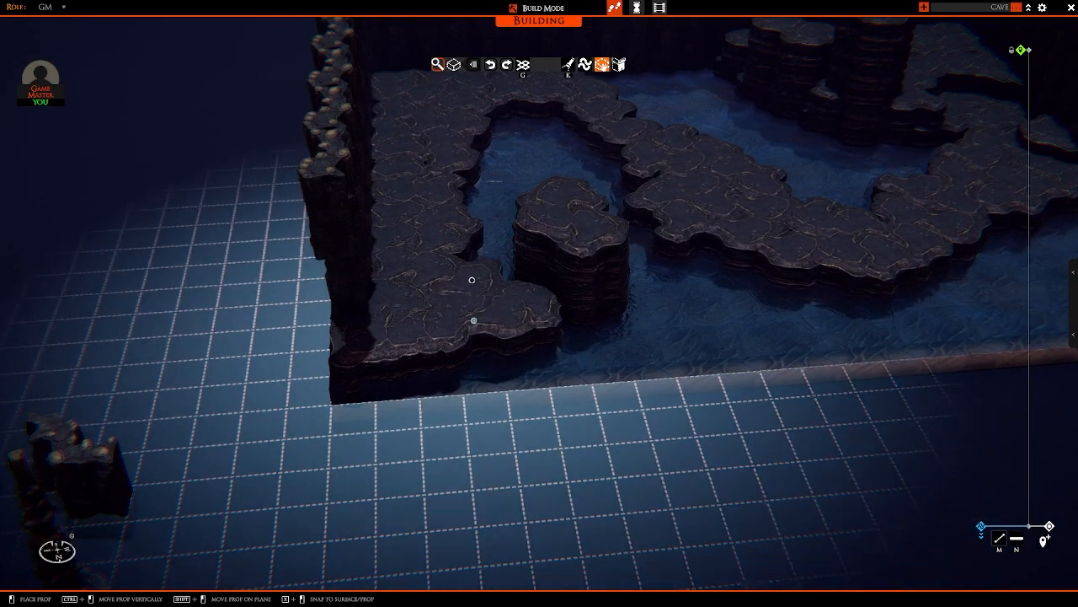
right_click_drag(511, 277, 561, 318)
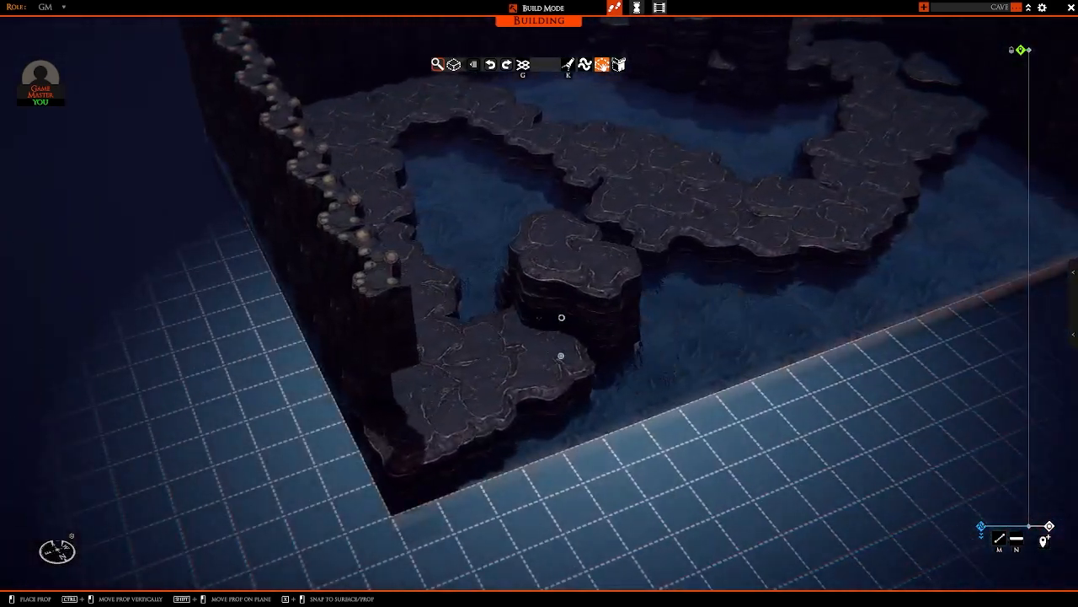
left_click_drag(557, 323, 557, 313, "ctrl")
right_click_drag(557, 313, 802, 366)
right_click(802, 367)
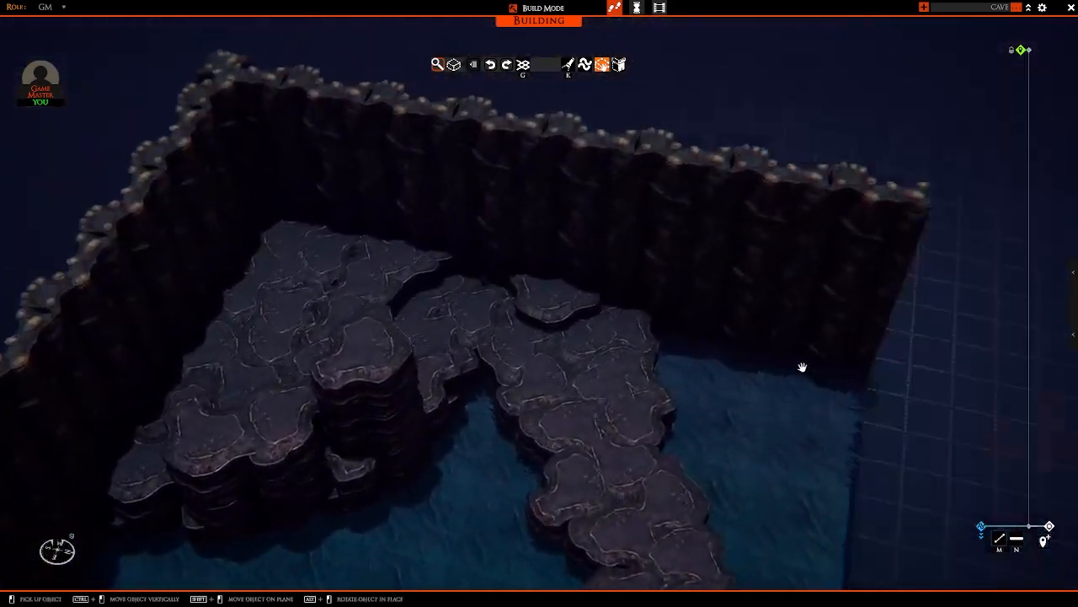
scroll(742, 346, "up", 5)
scroll(432, 239, "down", 3)
scroll(447, 230, "down", 5)
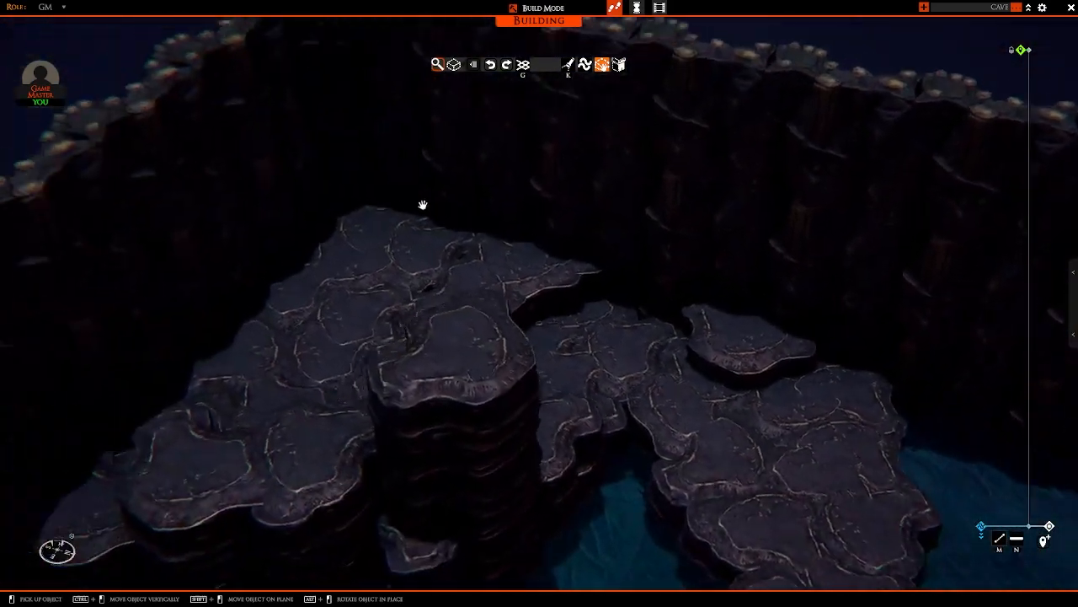
Step: Pick up a curved cave wall piece and position it over the ledge in the cave's back corner
right_click_drag(630, 317, 532, 257)
key("a")
right_click_drag(335, 314, 486, 270)
left_click(482, 258)
key("d")
key("w")
right_click_drag(694, 295, 514, 345)
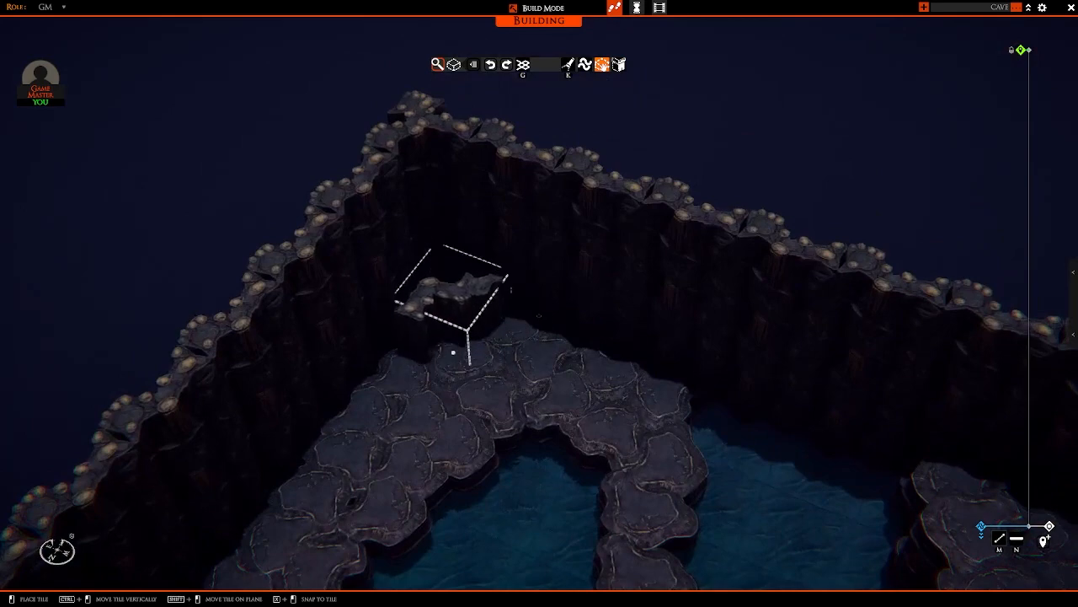
key("ctrl")
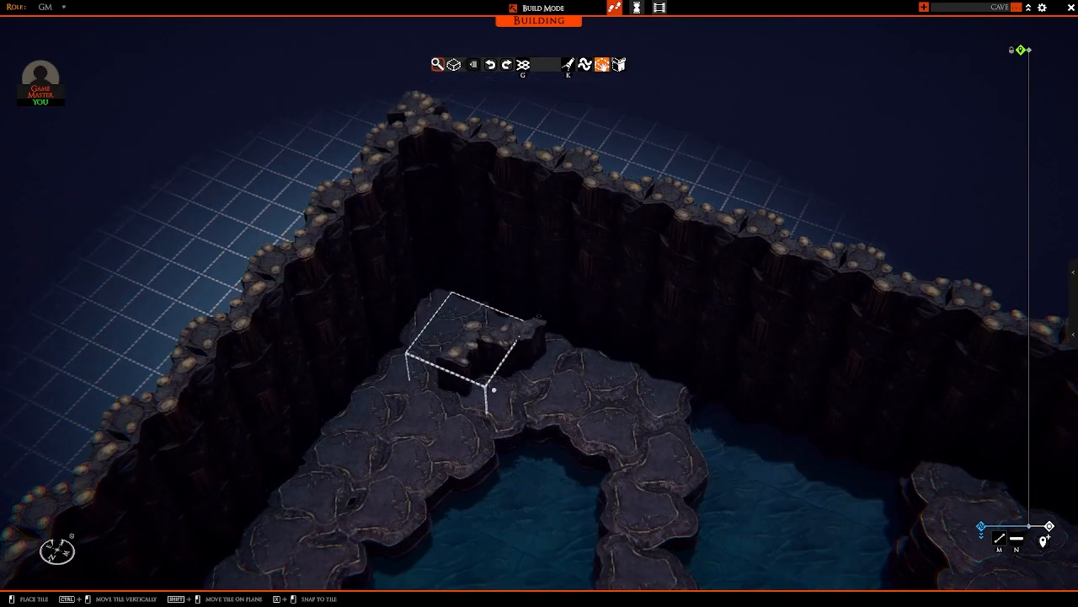
right_click_drag(494, 390, 433, 349)
scroll(510, 337, "up", 2)
key("a")
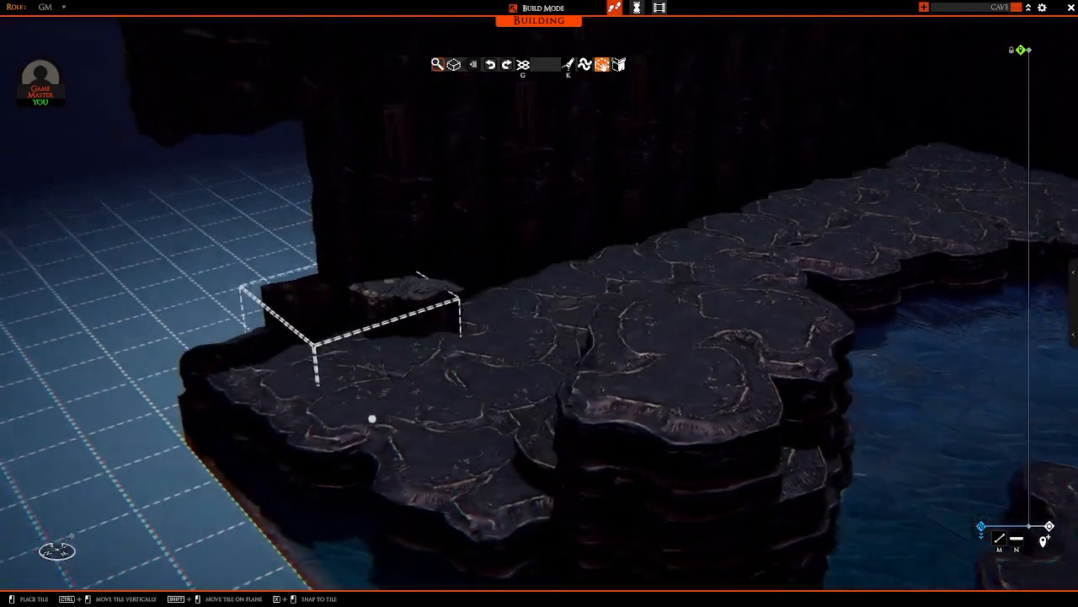
Step: Turn on the building light and place the curved wall piece across the ledge's back corner
key("k")
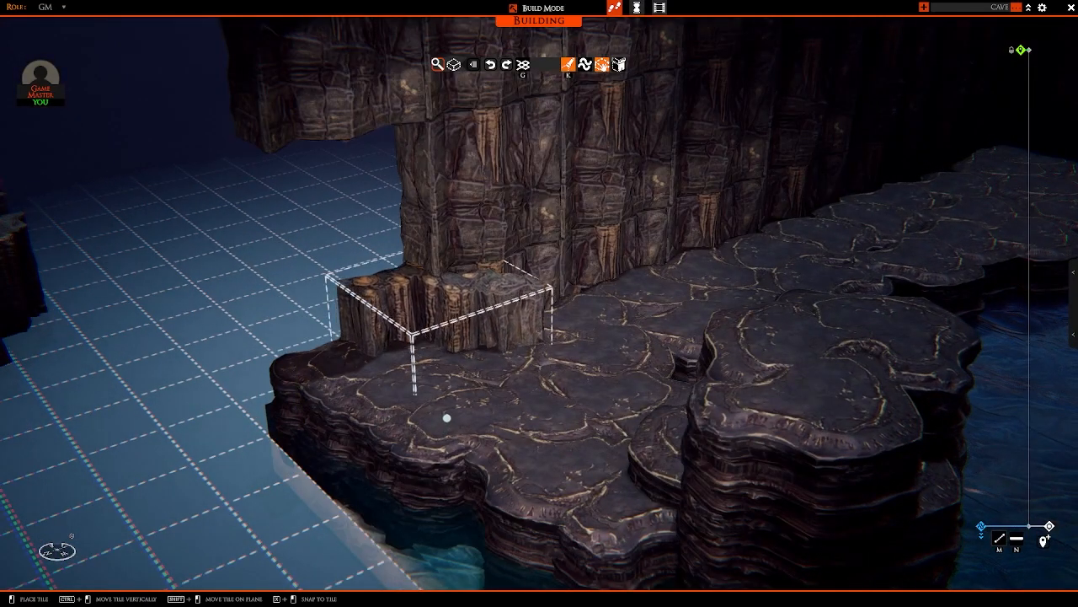
key("d")
key("w")
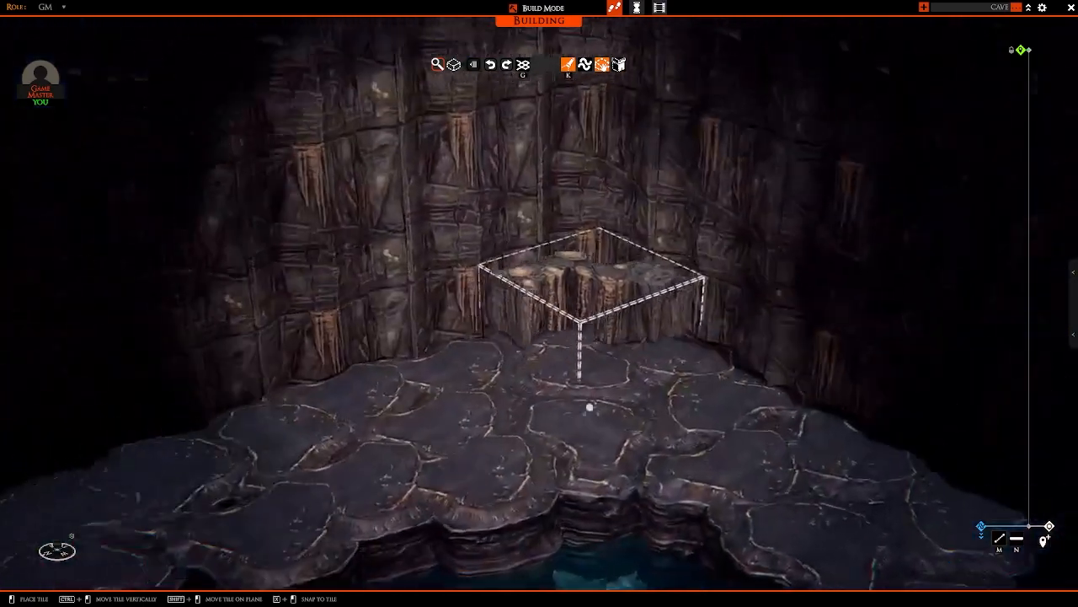
scroll(556, 401, "down", 5)
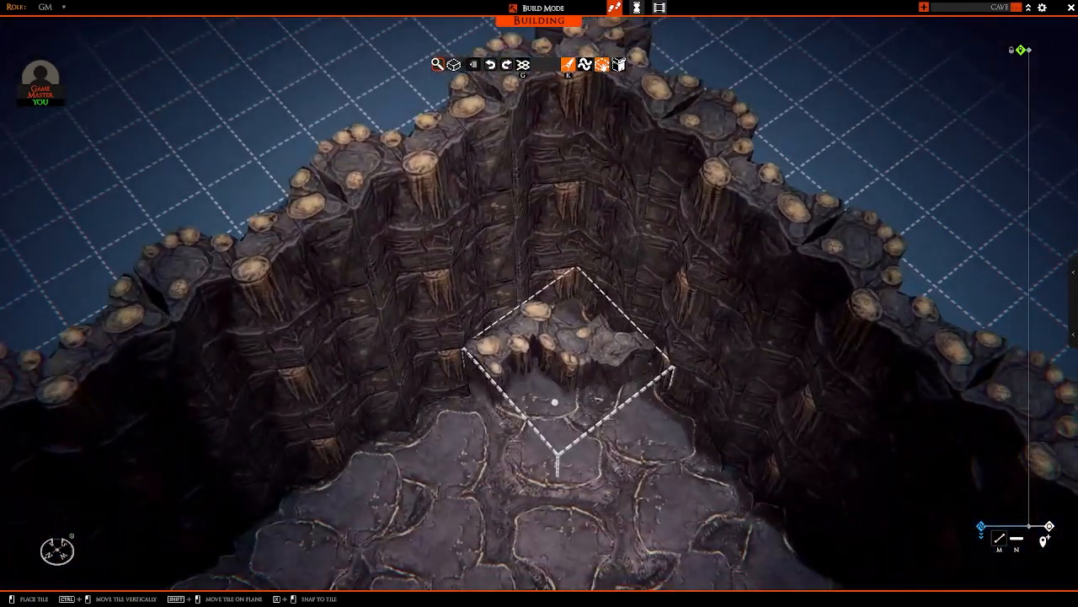
right_click_drag(559, 406, 609, 441)
scroll(568, 435, "up", 5)
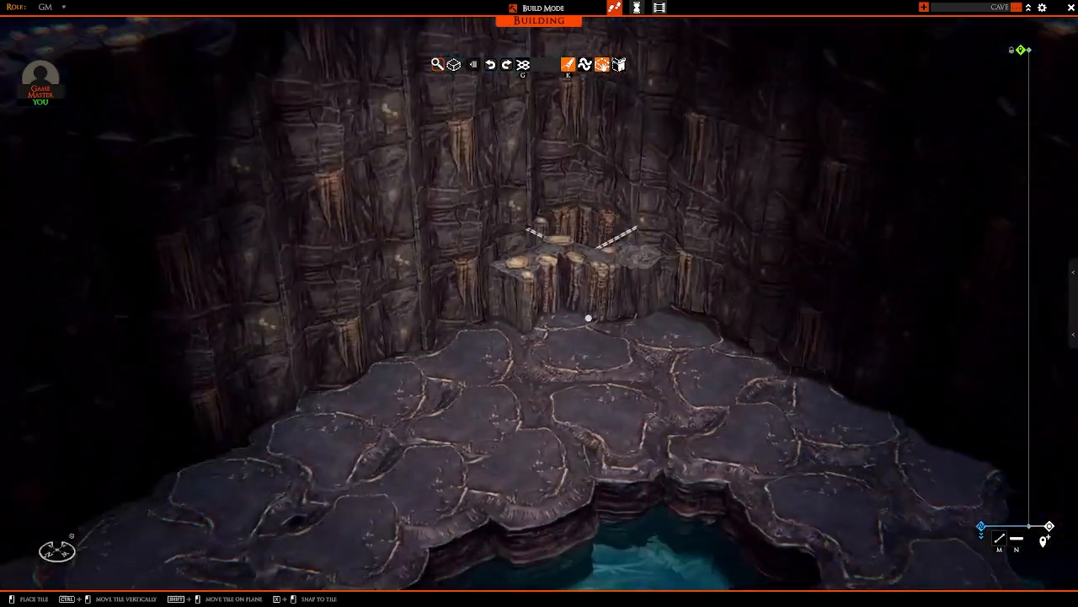
Step: Stack copies of the curved wall piece on the corner one up to the top of the surrounding walls
left_click_drag(530, 310, 531, 236, "ctrl")
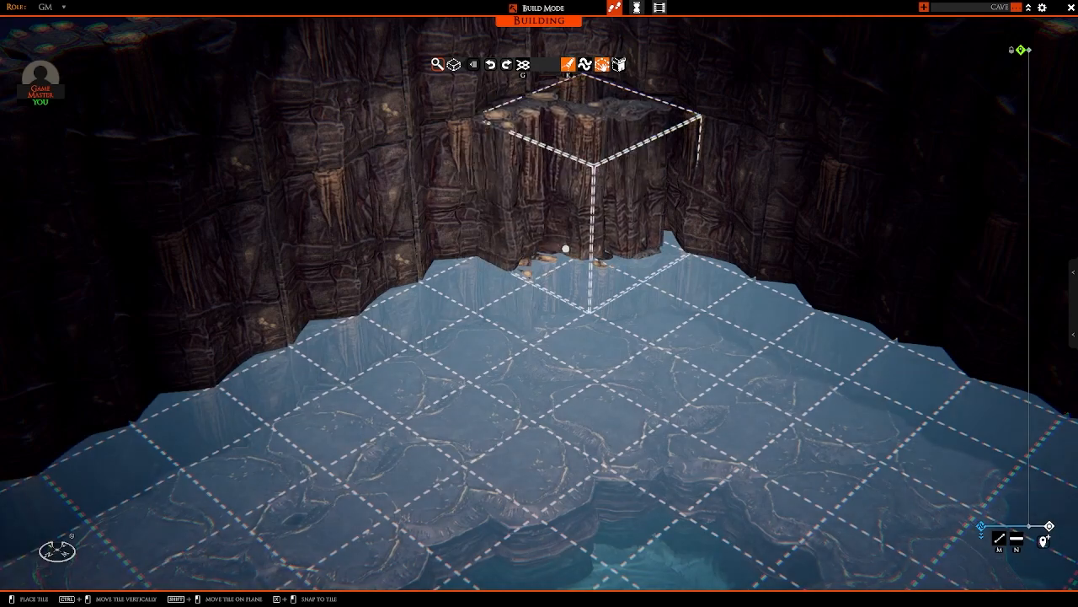
left_click(573, 245)
right_click_drag(770, 299, 624, 340)
right_click(794, 378)
scroll(616, 354, "down", 3)
left_click(487, 307)
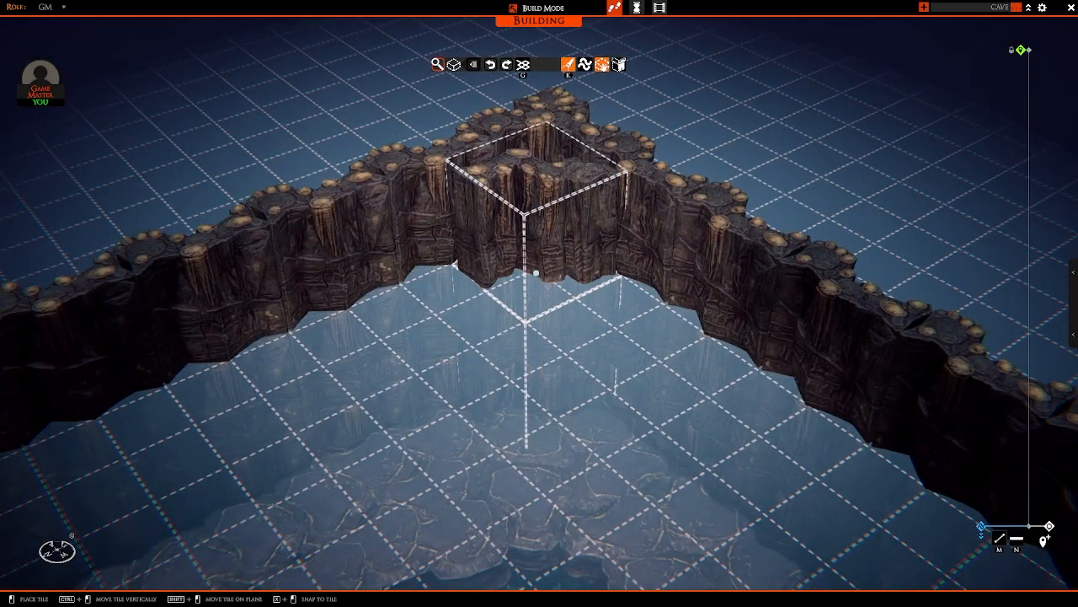
right_click_drag(536, 273, 537, 422)
left_click(581, 349)
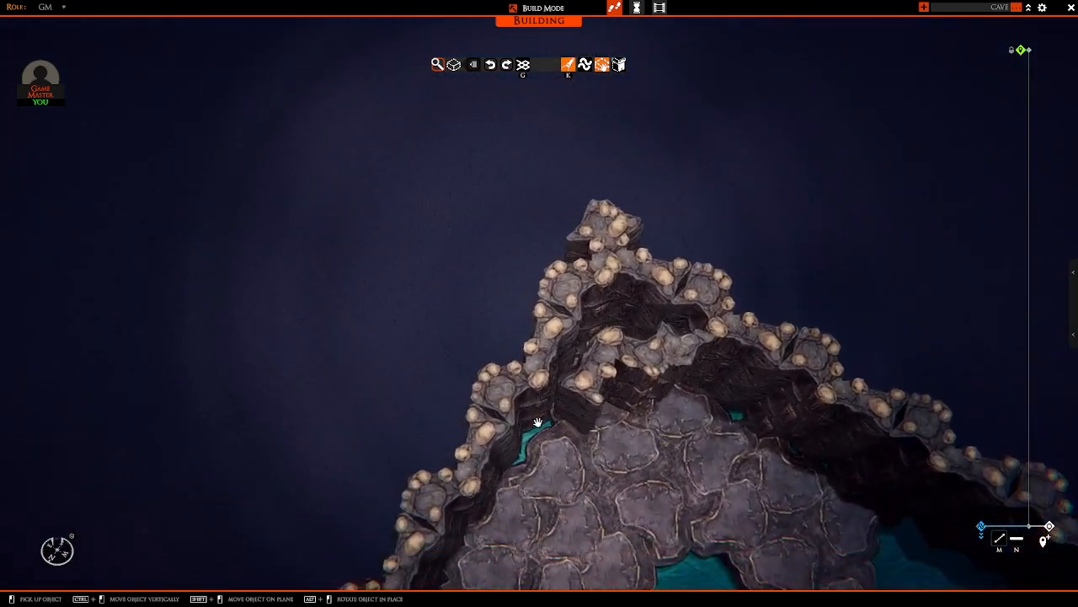
Step: Copy a flat ledge rock to wall-top height and cap the opening behind the corner wall column with it
left_click(567, 469)
key("d")
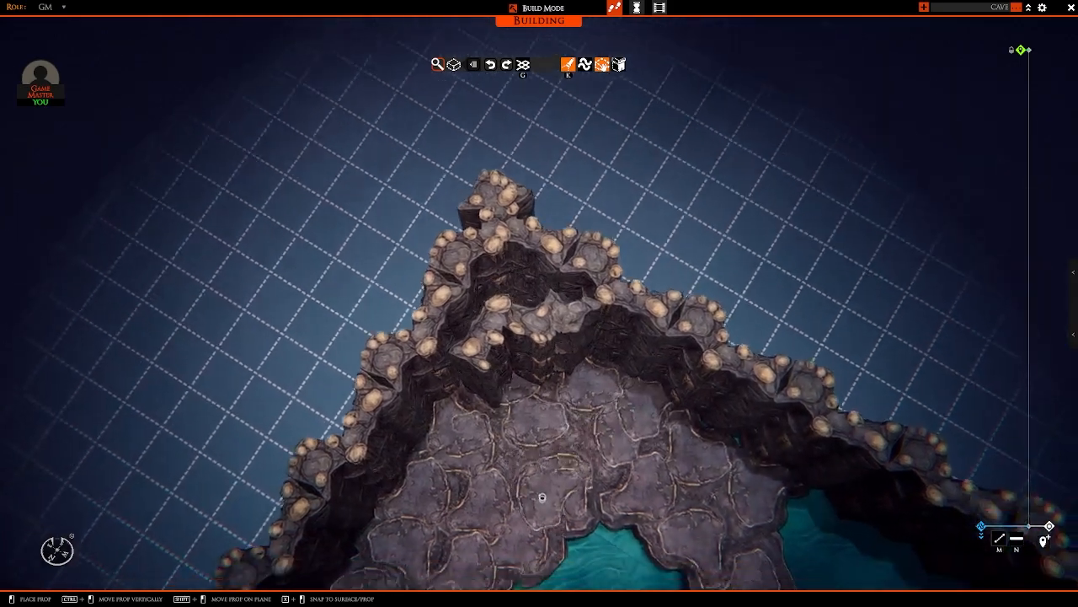
right_click_drag(542, 498, 495, 560)
key("d")
key("a")
key("w")
key("w")
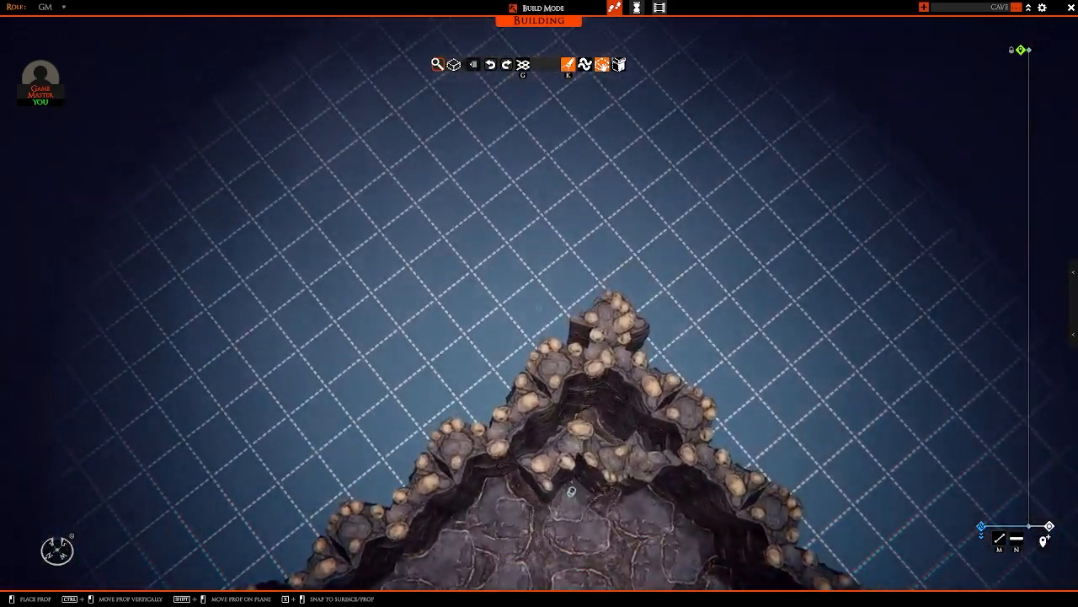
right_click_drag(571, 491, 518, 406)
key("w")
left_click_drag(517, 406, 512, 293, "ctrl")
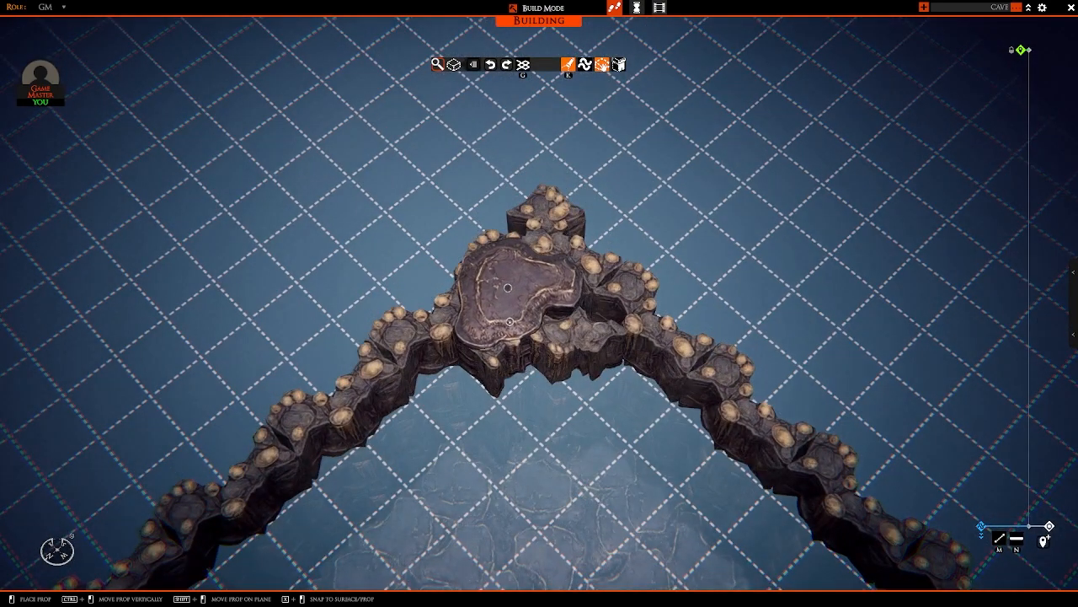
left_click(508, 288)
key("r")
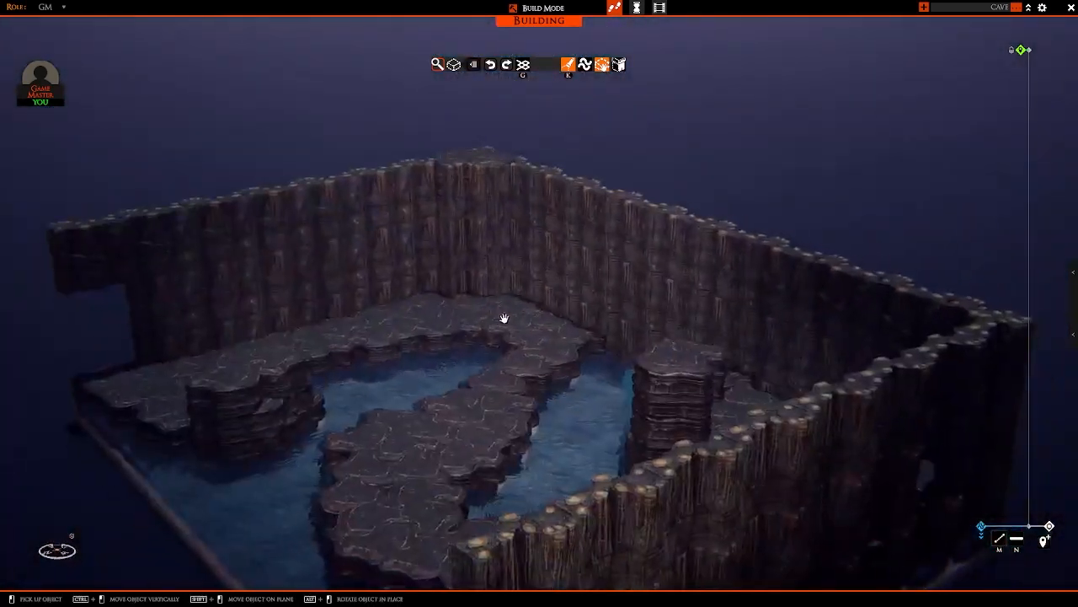
right_click_drag(504, 319, 691, 417)
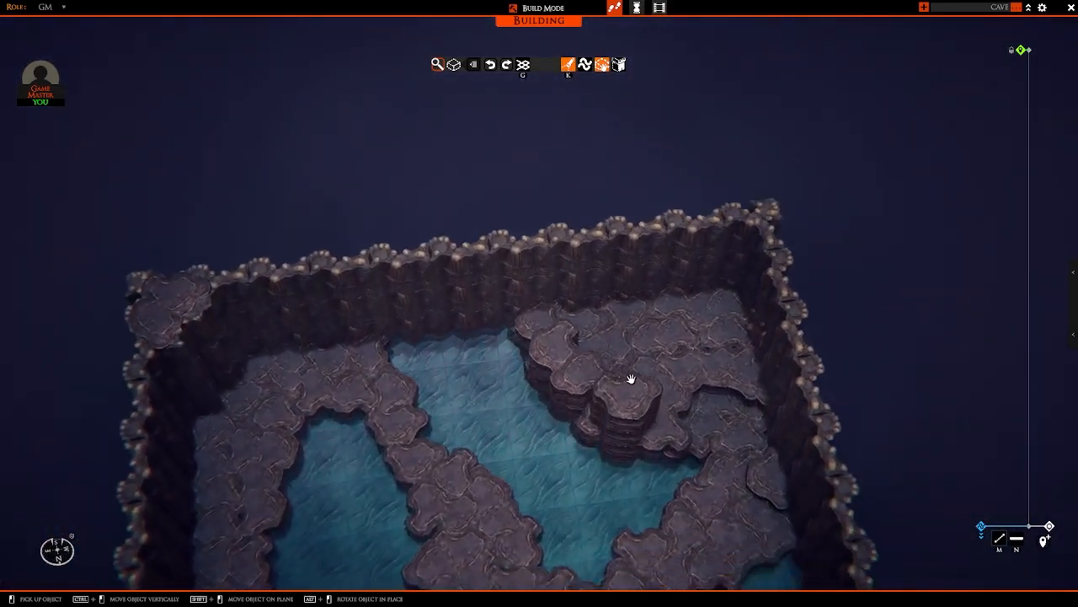
Step: Copy the curved wall piece onto the far ledge against the back wall, behind the stacked rock platform
right_click_drag(631, 378, 207, 278)
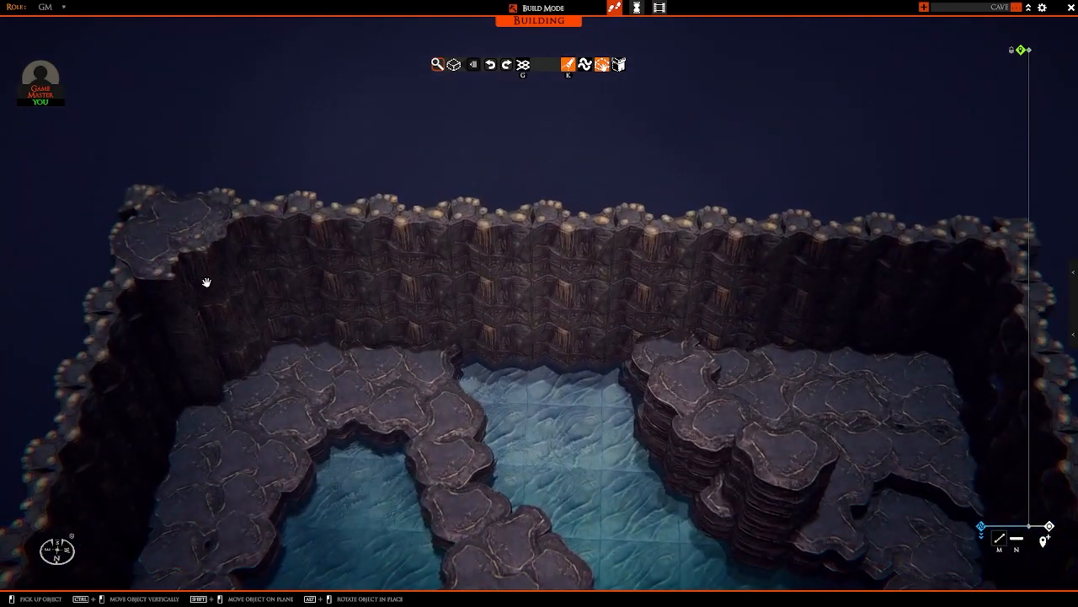
left_click(215, 318)
key("d")
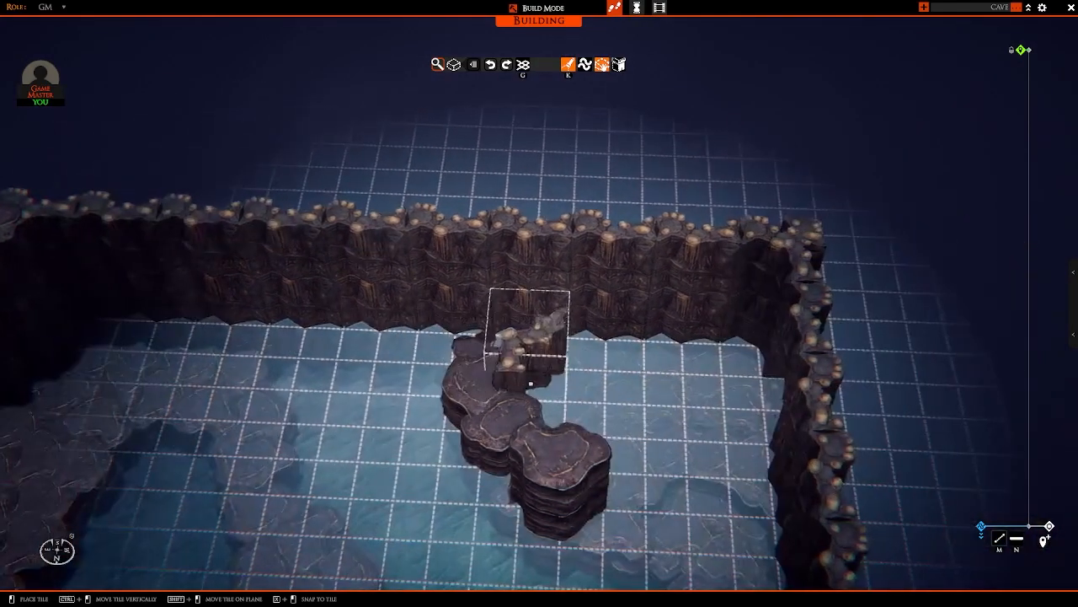
left_click(525, 378)
right_click_drag(525, 378, 439, 382)
right_click(637, 408)
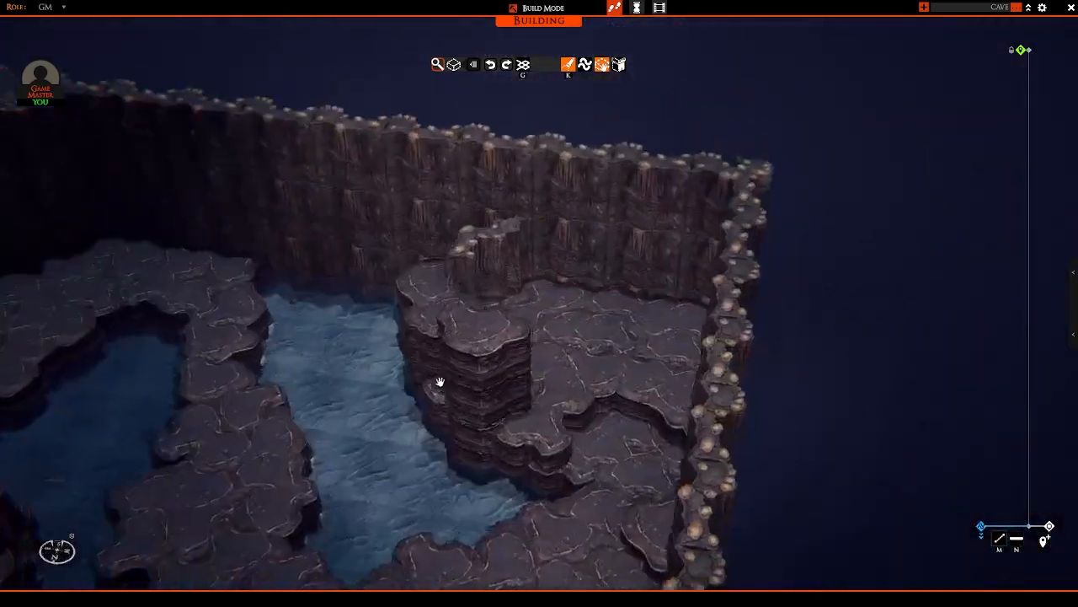
Step: Extend the new wall column behind the stacked rock platform up to the top of the back wall
right_click_drag(535, 379, 505, 360)
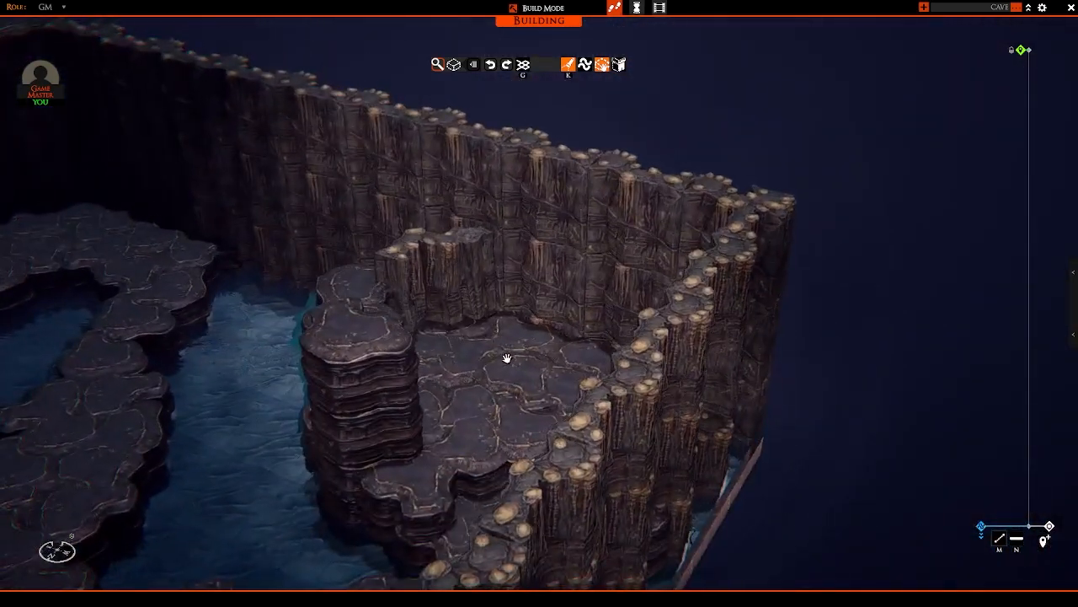
right_click_drag(476, 394, 678, 338)
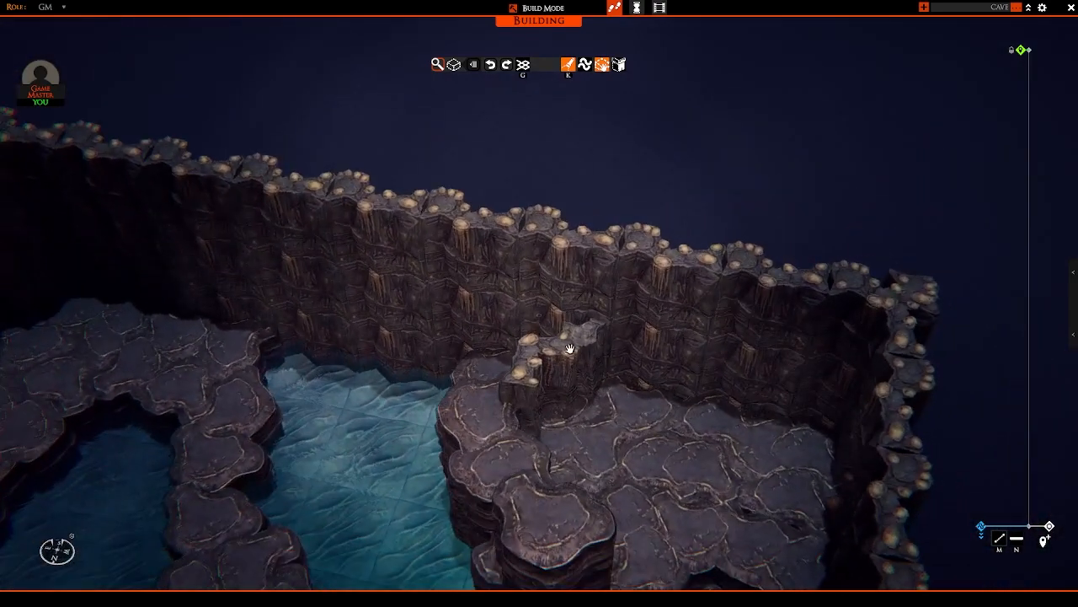
left_click_drag(552, 404, 552, 351, "ctrl")
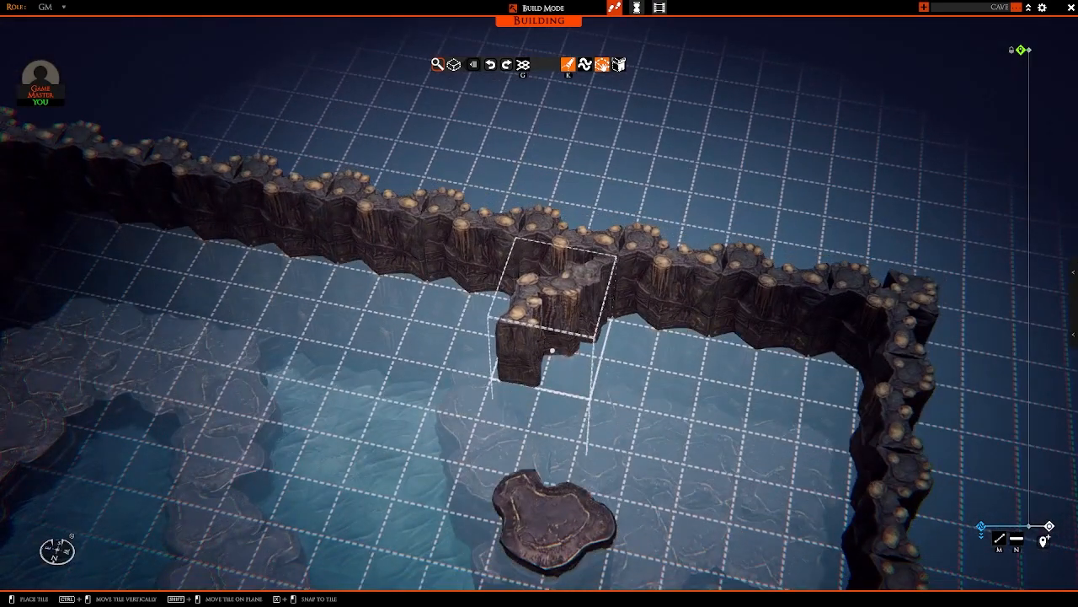
left_click(551, 350)
right_click_drag(564, 392, 595, 369)
right_click(640, 380)
Step: Build a second, rotated column of curved wall pieces beside the first, filling every level beneath the wall top
scroll(636, 380, "down", 4)
scroll(486, 358, "up", 3)
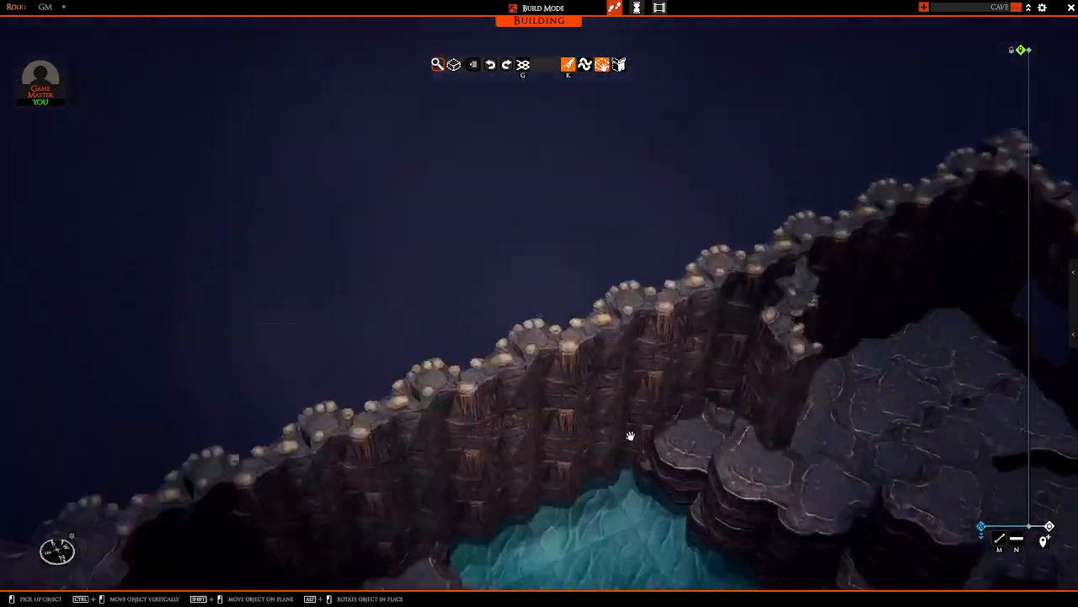
right_click_drag(630, 436, 692, 442)
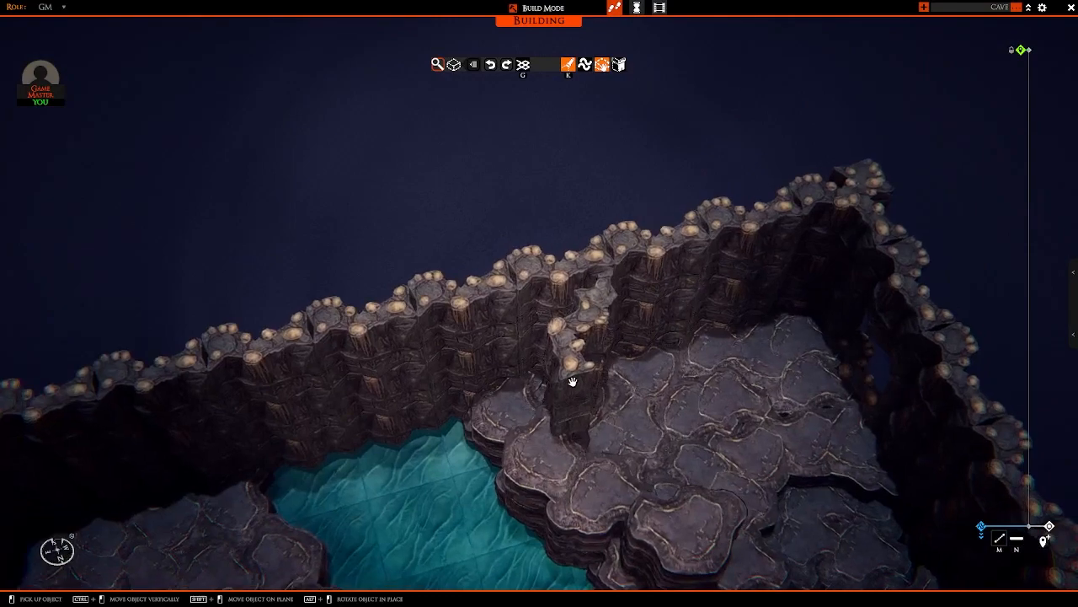
left_click(580, 368, "shift")
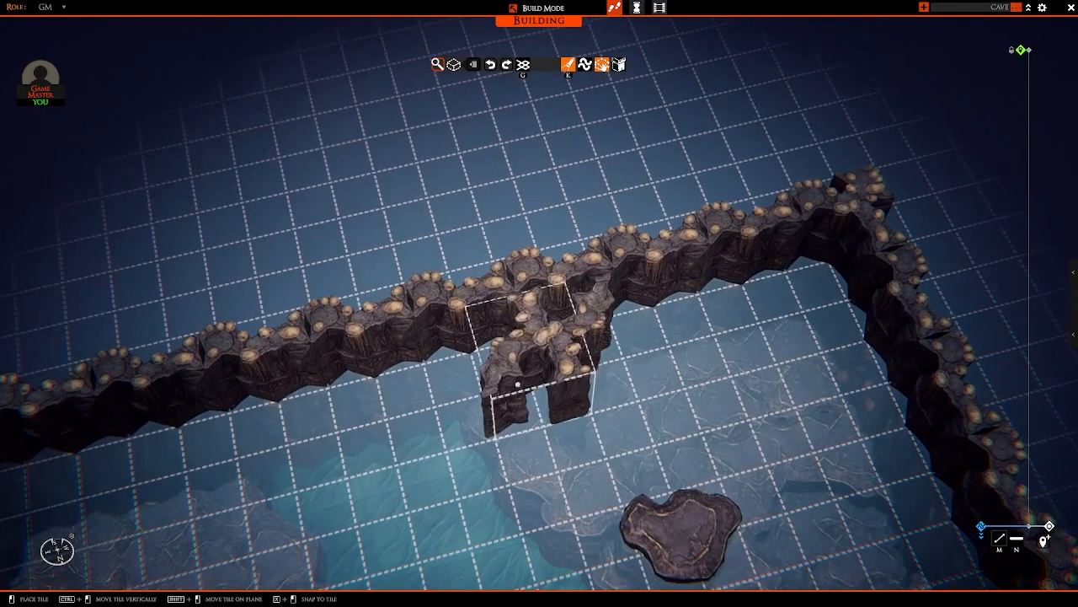
middle_click_drag(523, 388, 606, 312)
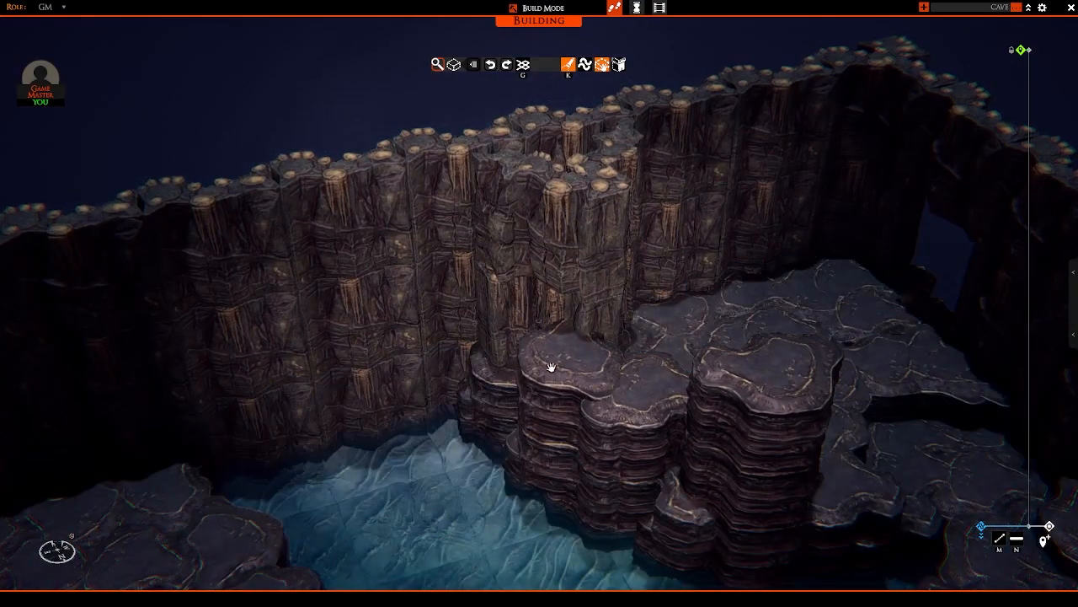
middle_click_drag(549, 368, 389, 276)
scroll(480, 397, "down", 6)
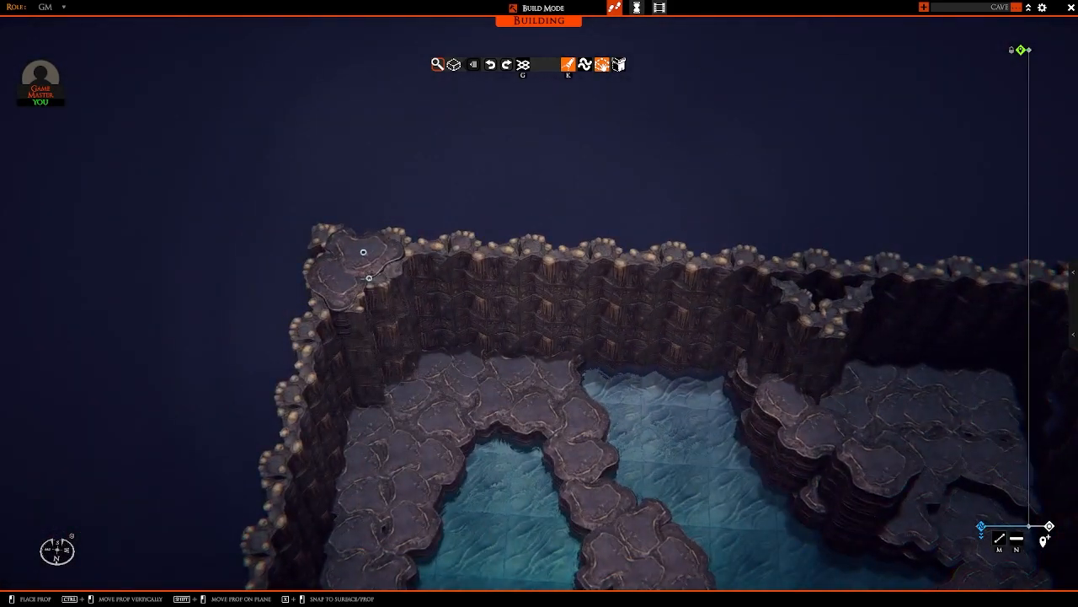
Step: Copy the flat cap rock onto the back wall's protruding column and rotate it to cover the opening
left_click(364, 252)
key("d")
key("w")
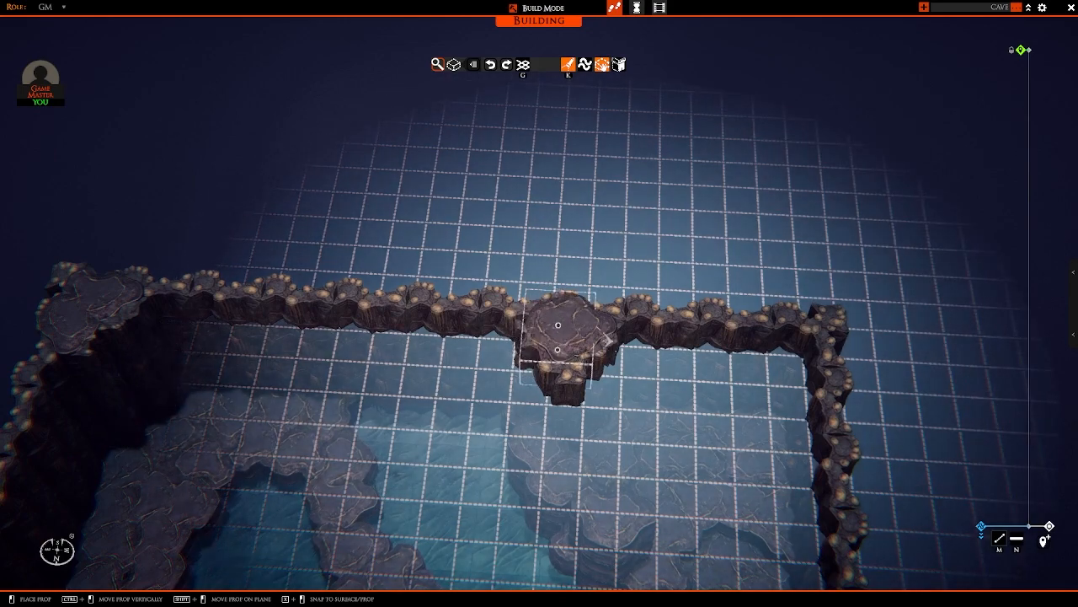
key("r")
key("r")
left_click(558, 325)
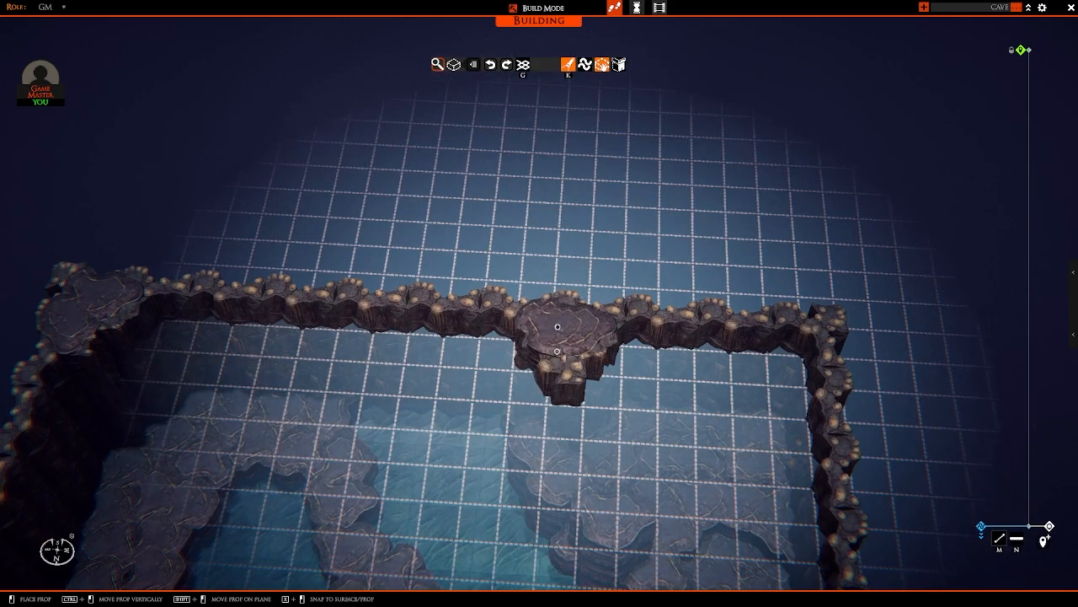
scroll(558, 326, "up", 5)
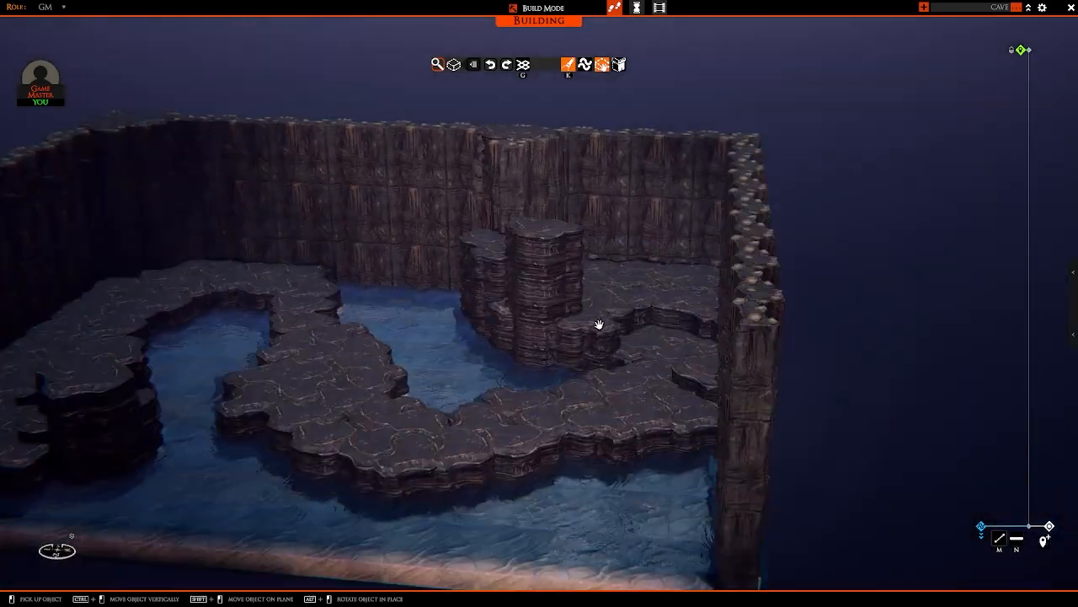
Step: Copy the large rounded boulder from the sample pieces and place it against the walls at the ledge's back corner
middle_click_drag(599, 325, 601, 351)
scroll(601, 350, "up", 3)
key("a")
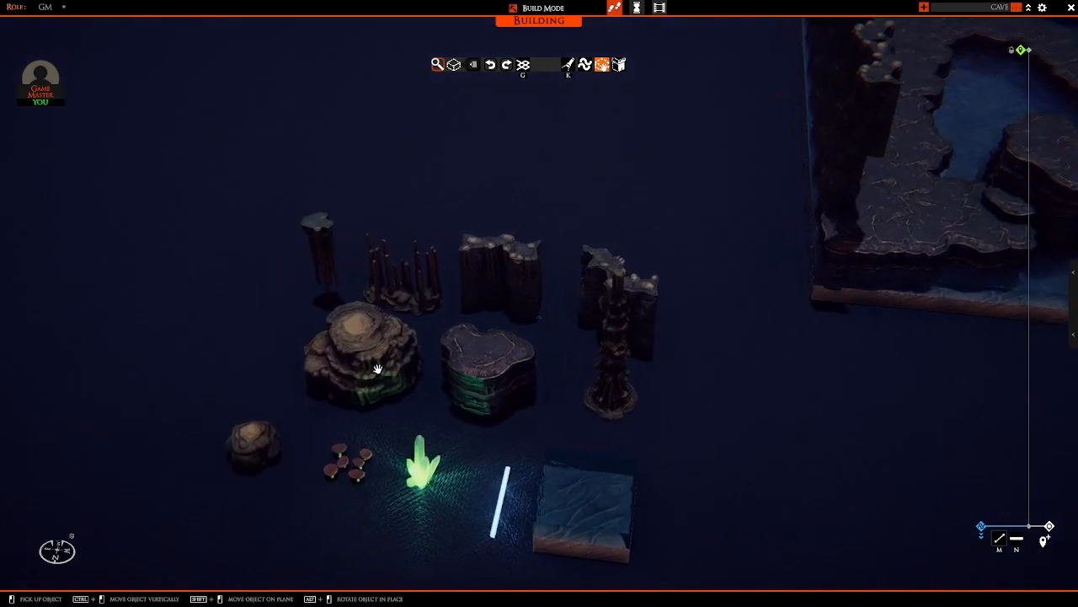
key("d")
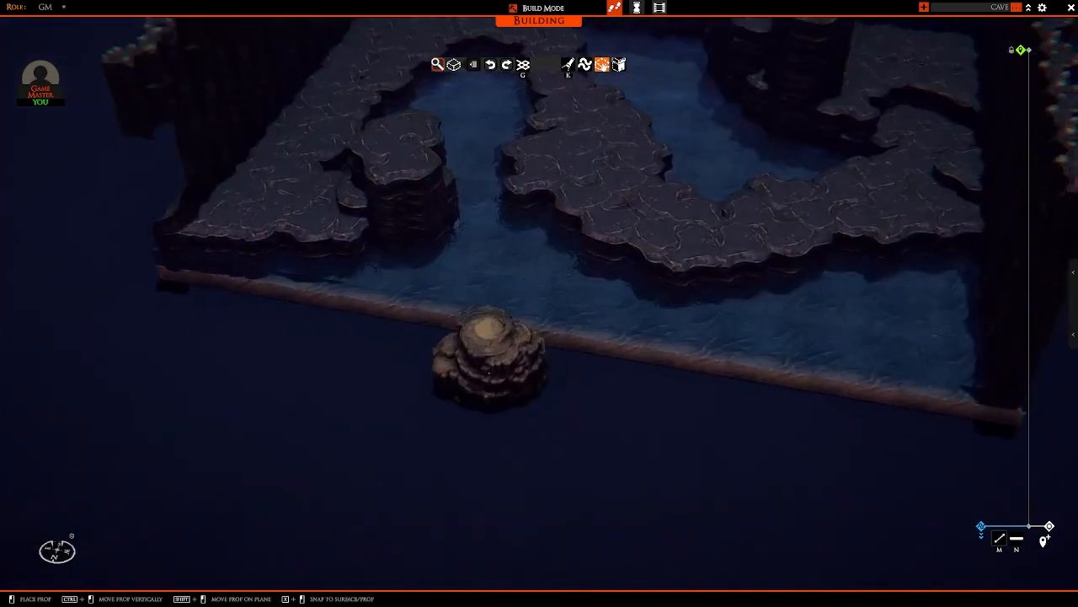
key("w")
middle_click_drag(510, 382, 499, 295)
key("w")
left_click_drag(500, 295, 501, 321, "ctrl")
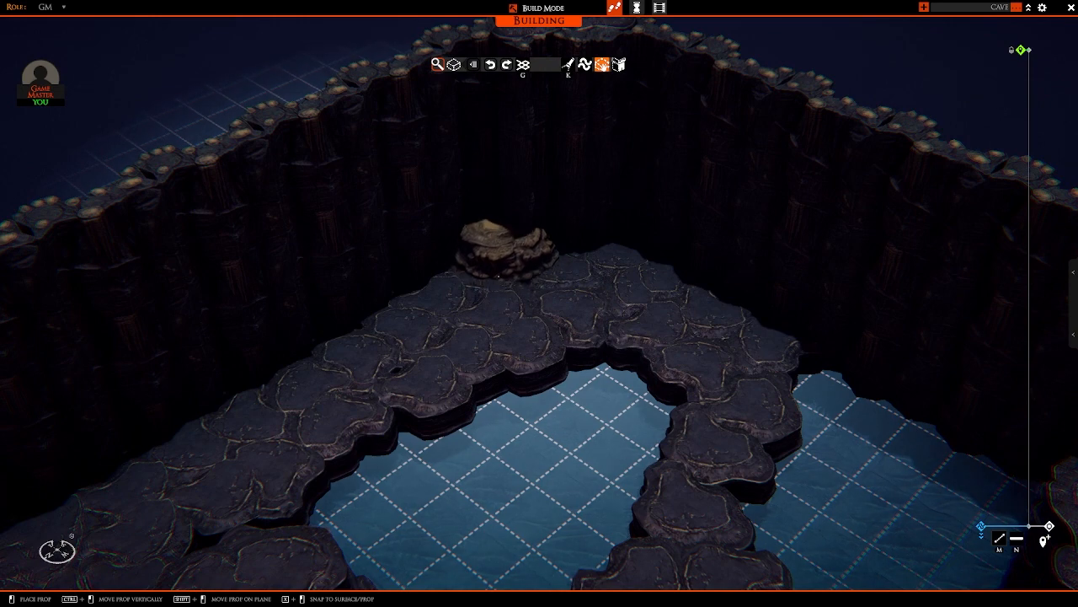
middle_click_drag(498, 282, 576, 307)
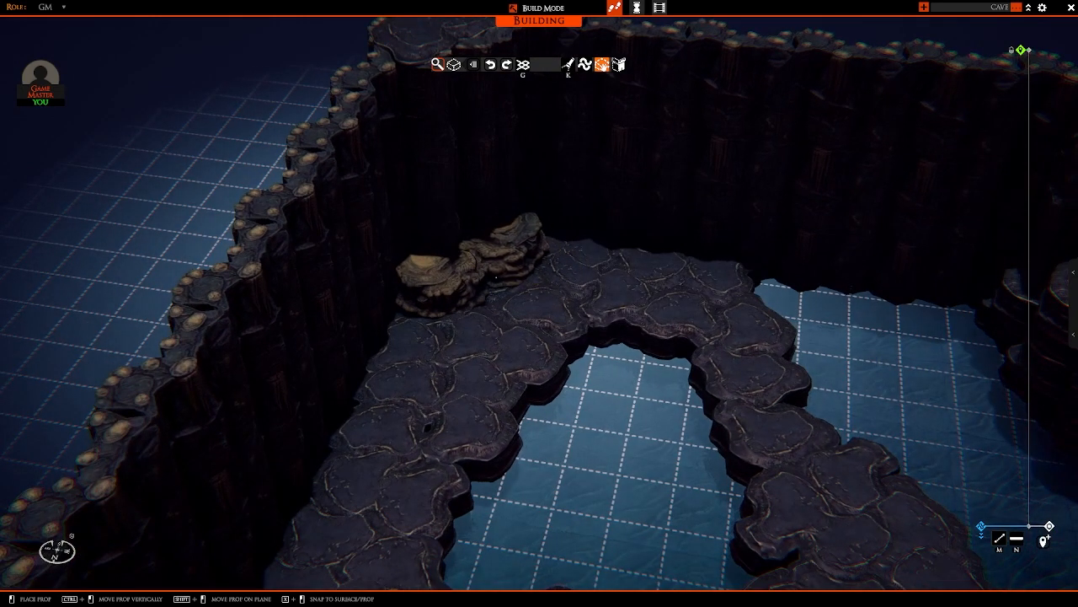
Step: Line the back wall along the ledge with copies of the large boulder, and sink another partly into the water beyond the ledge
key("d")
left_click(496, 252)
key("d")
middle_click_drag(510, 263, 597, 307)
left_click(501, 292)
key("d")
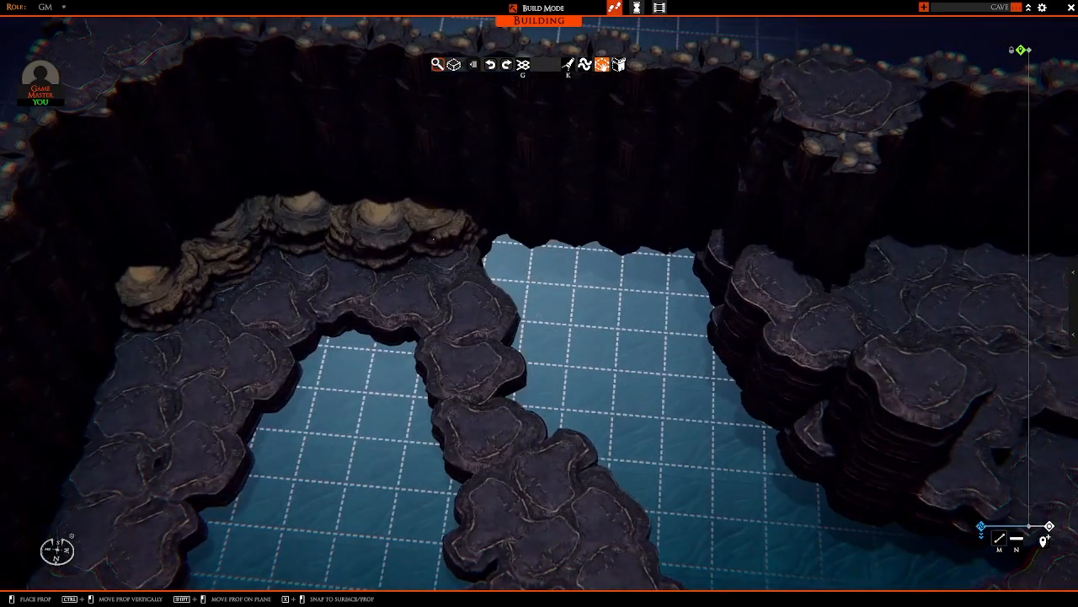
left_click_drag(476, 246, 478, 264, "ctrl")
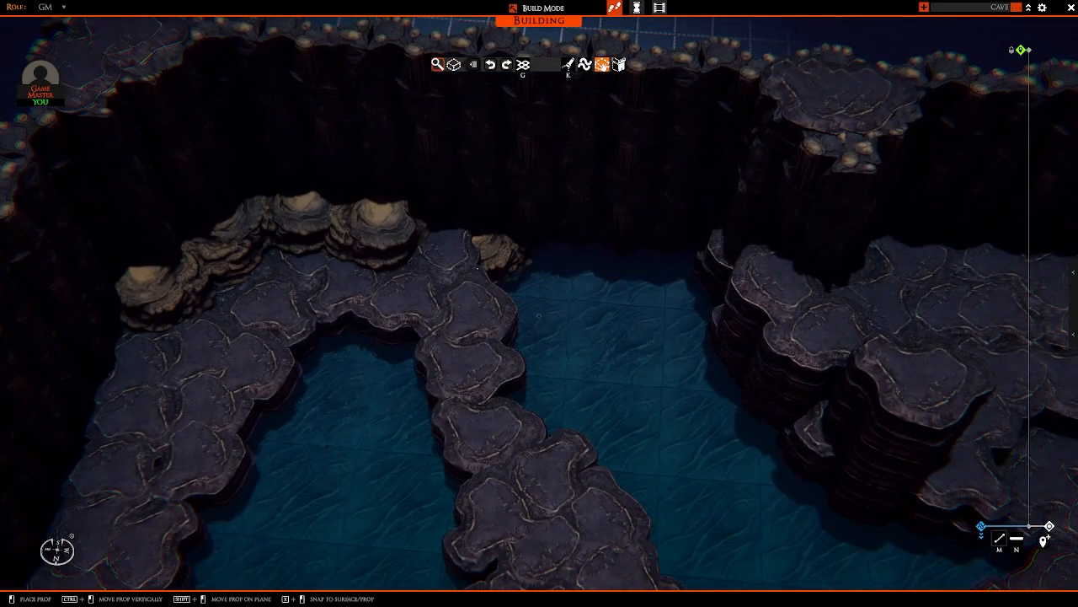
middle_click_drag(476, 272, 295, 283)
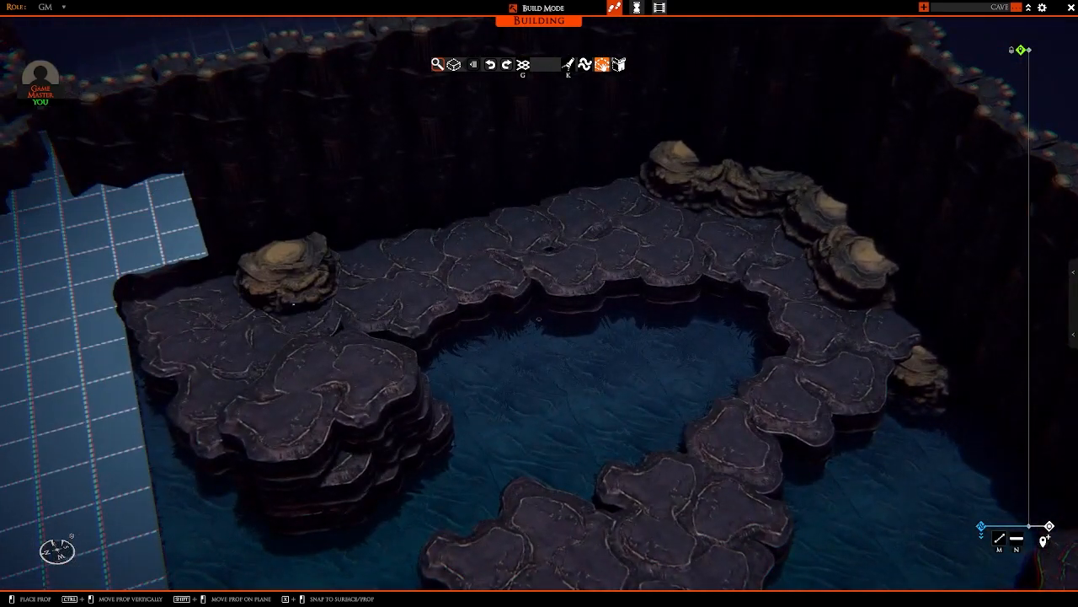
left_click_drag(289, 279, 290, 298, "ctrl")
middle_click_drag(291, 299, 393, 361)
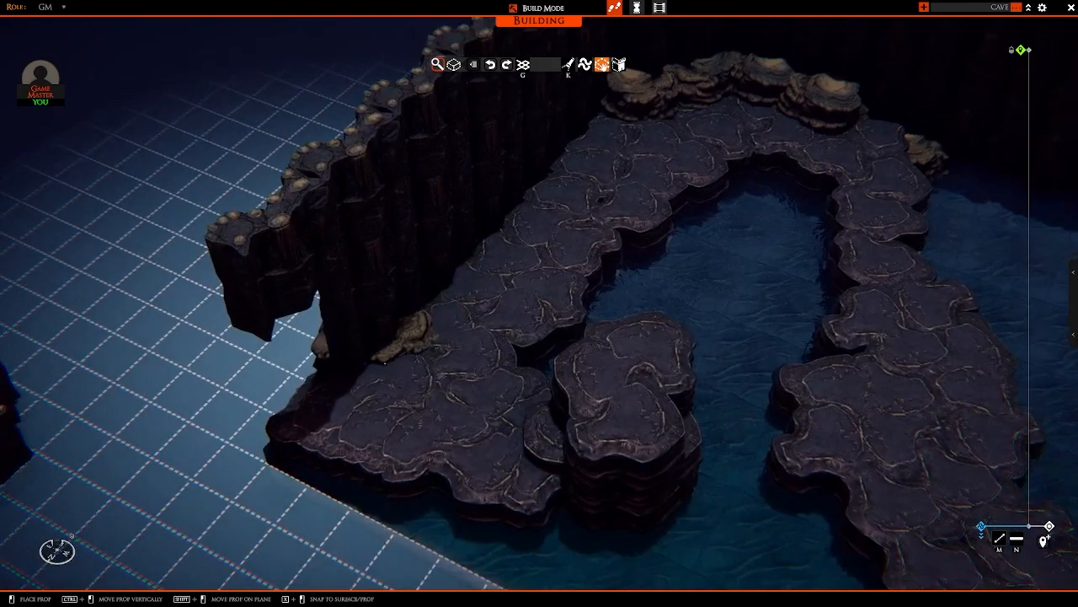
left_click_drag(385, 363, 364, 356, "ctrl")
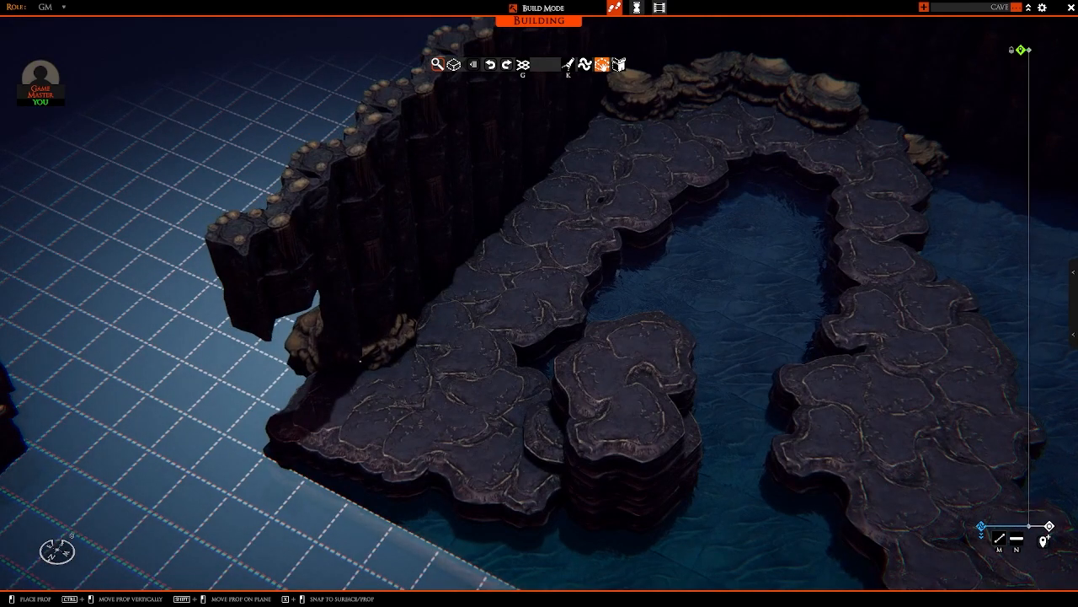
middle_click_drag(367, 359, 417, 319)
Step: Place partly submerged boulders around the base of the front stacked rock platform and along the ledge's edge facing the enclosed pool
left_click_drag(500, 292, 480, 341, "ctrl")
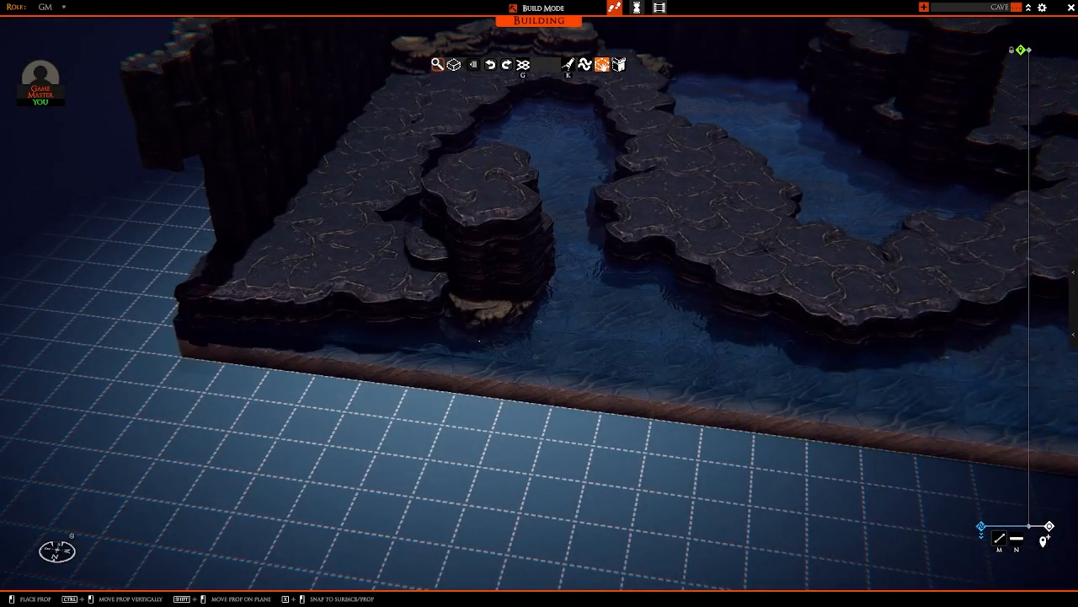
middle_click_drag(480, 339, 336, 273)
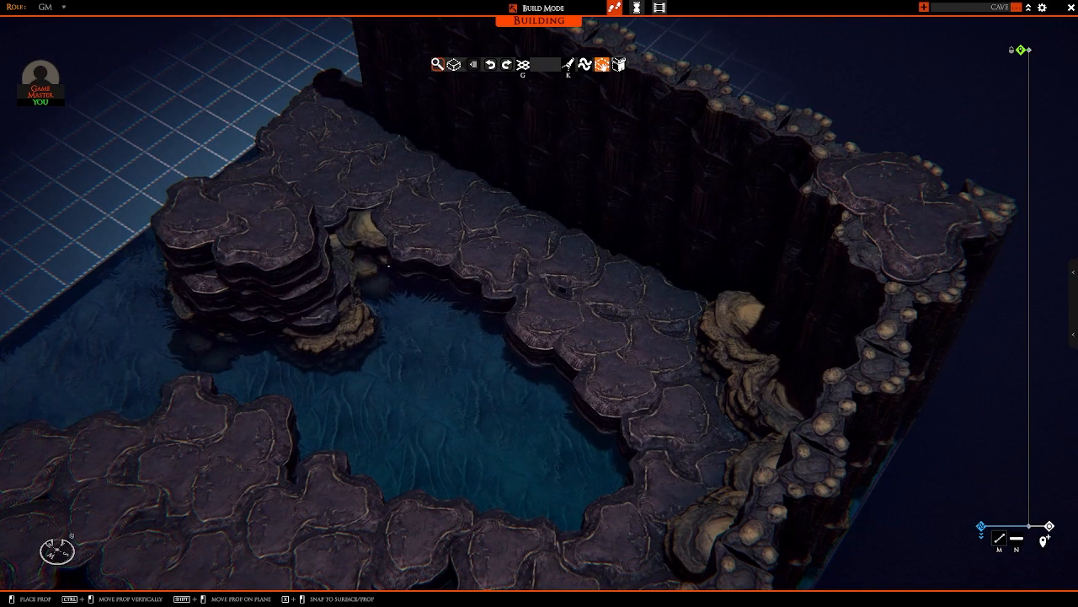
middle_click_drag(390, 265, 538, 316)
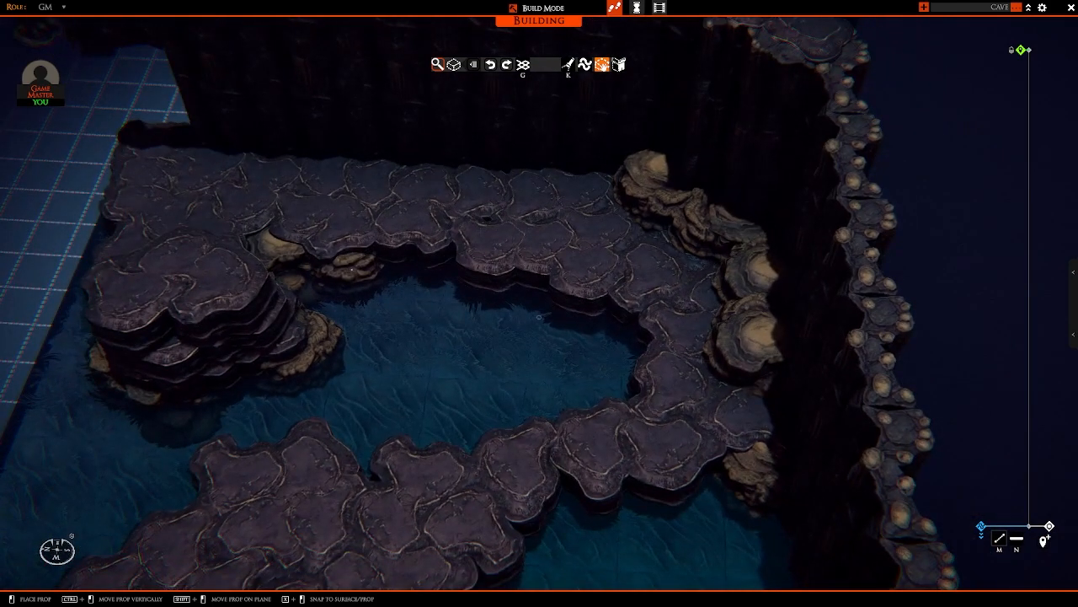
middle_click_drag(348, 275, 428, 296)
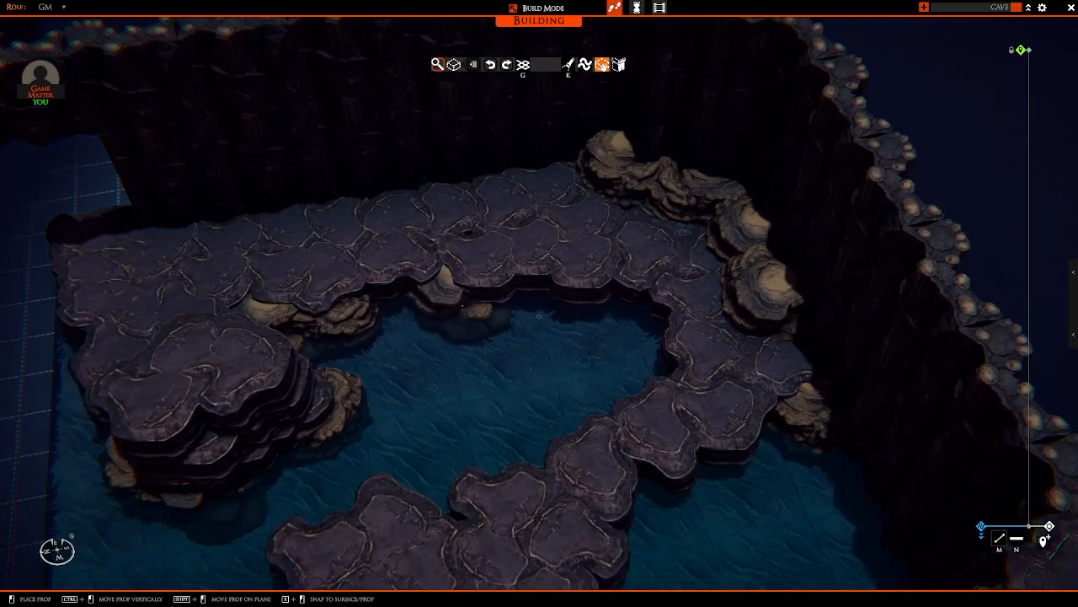
right_click_drag(484, 309, 642, 405)
Step: Line the front underside of the winding path with partly submerged boulders, varying their rotation and depth in the water
key("d")
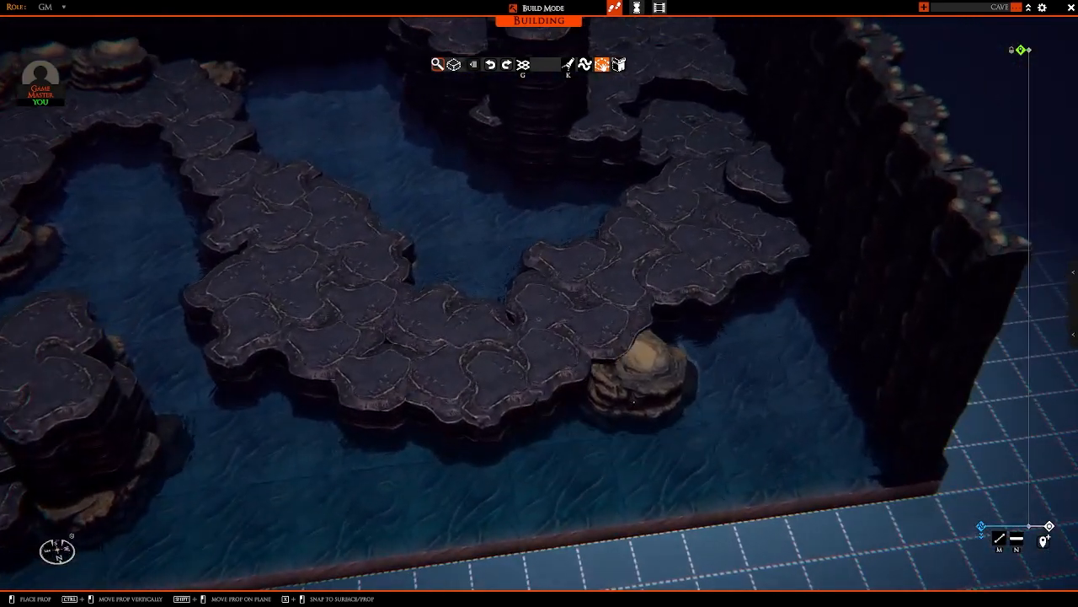
left_click(605, 386)
key("s")
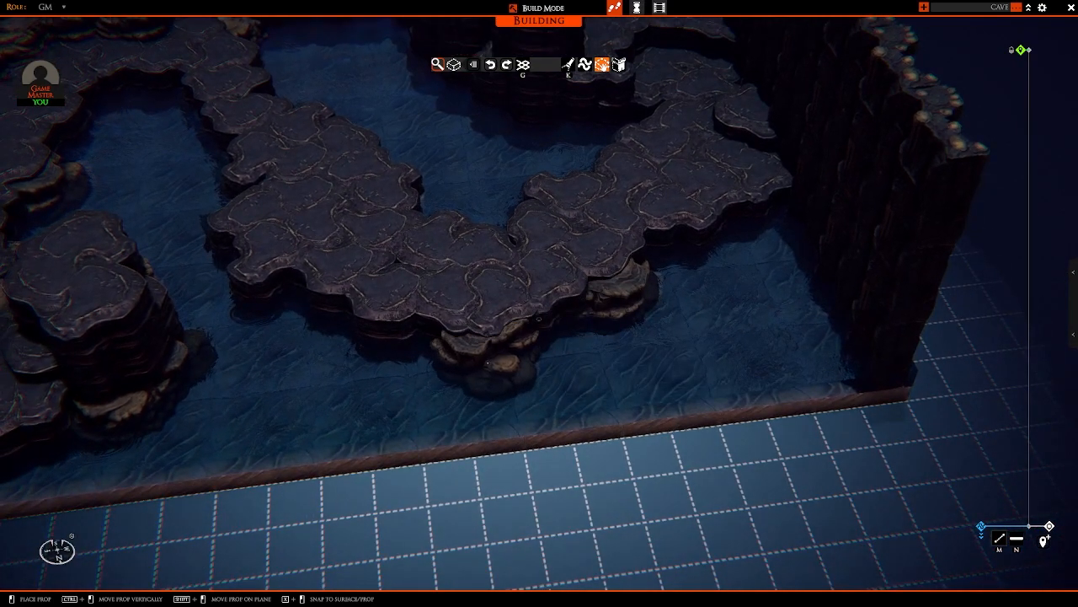
left_click(497, 363)
key("a")
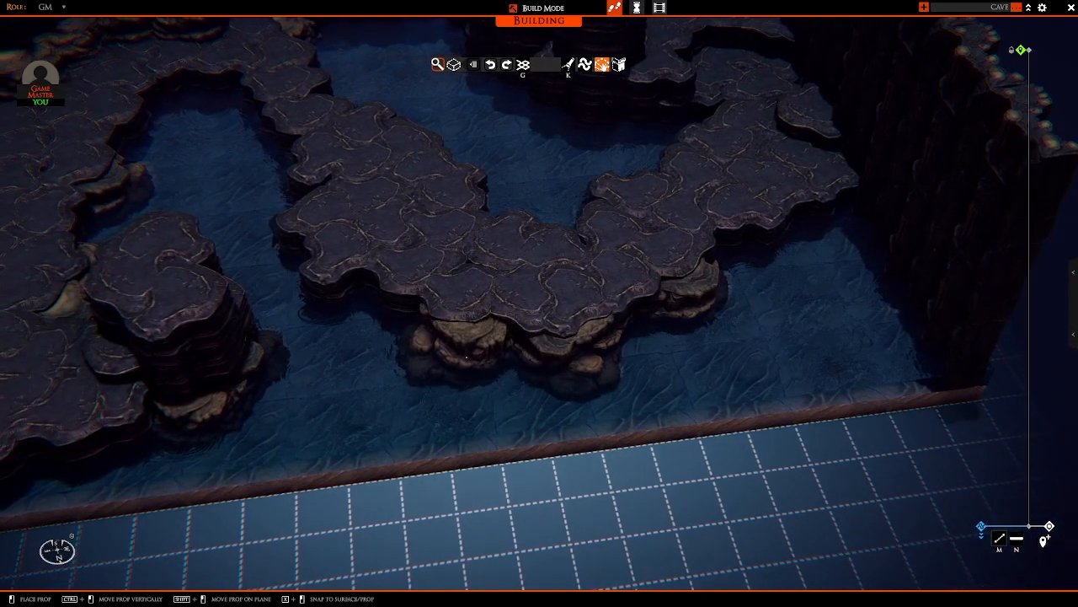
right_click_drag(460, 359, 497, 362)
key("w")
key("s")
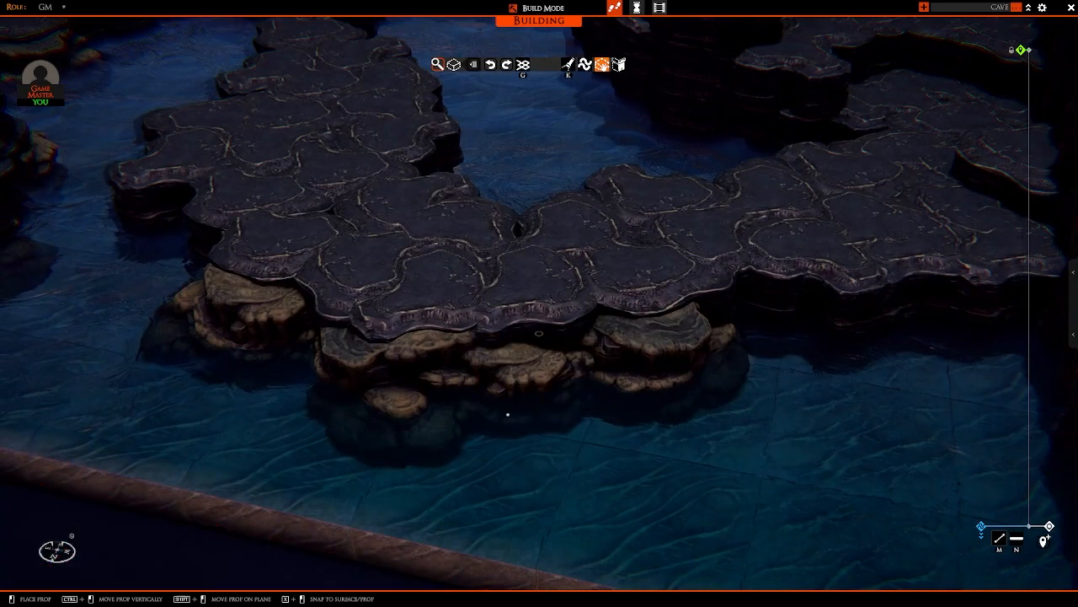
key("s")
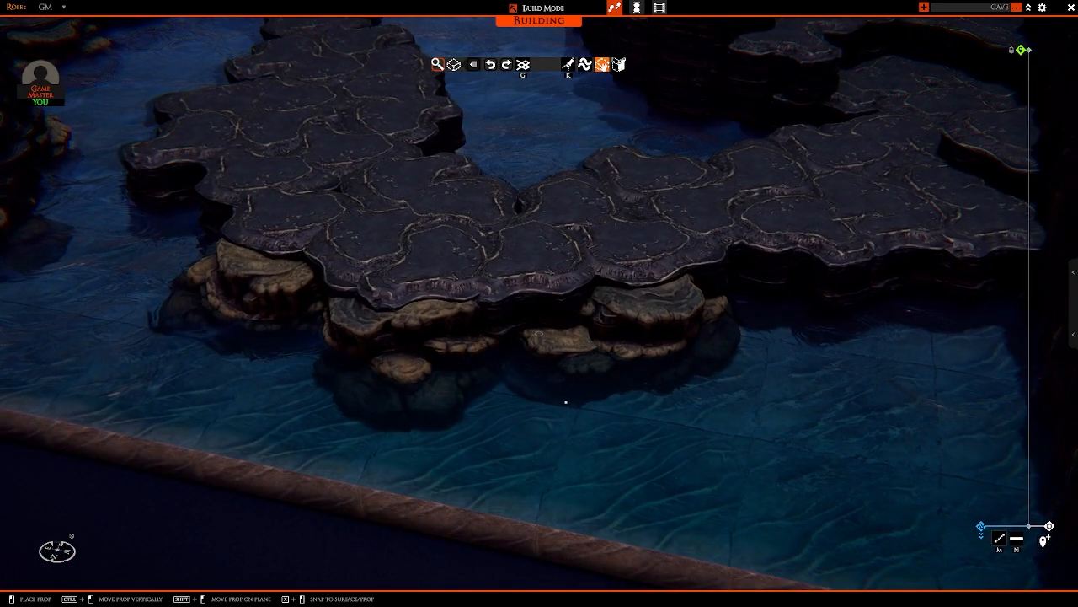
key("d")
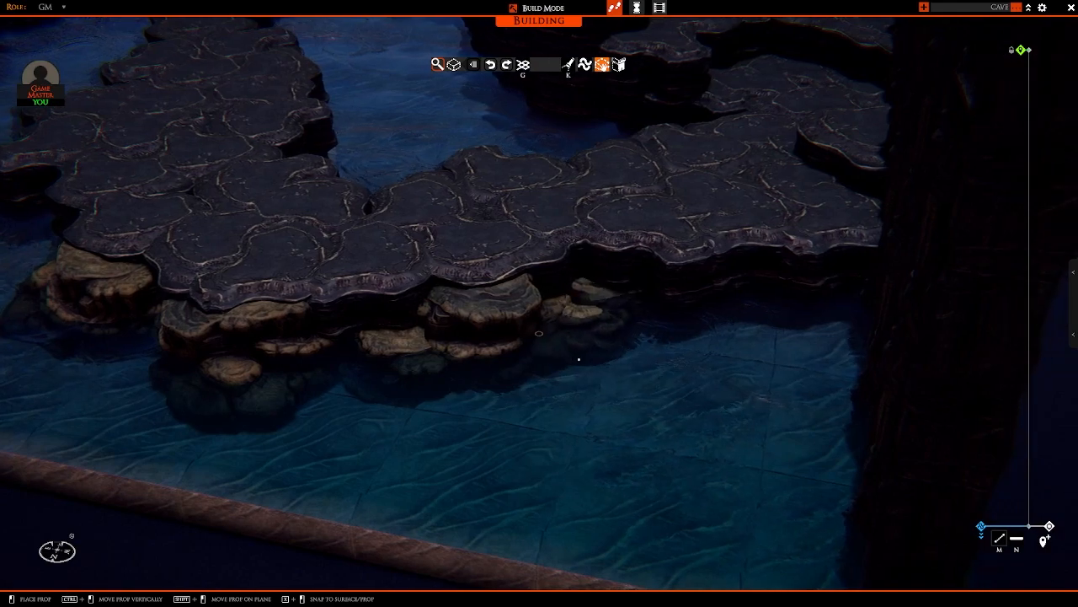
key("w")
Step: Tuck partly submerged boulders beneath the path's edge facing the island, continuing along it up to the back wall
right_click_drag(579, 359, 455, 328)
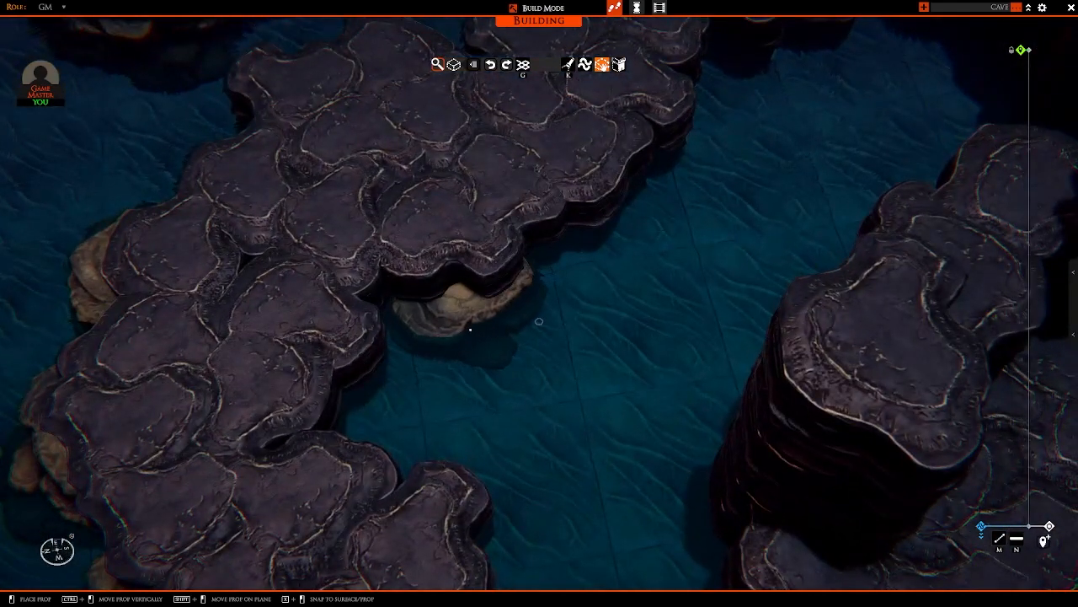
key("d")
key("w")
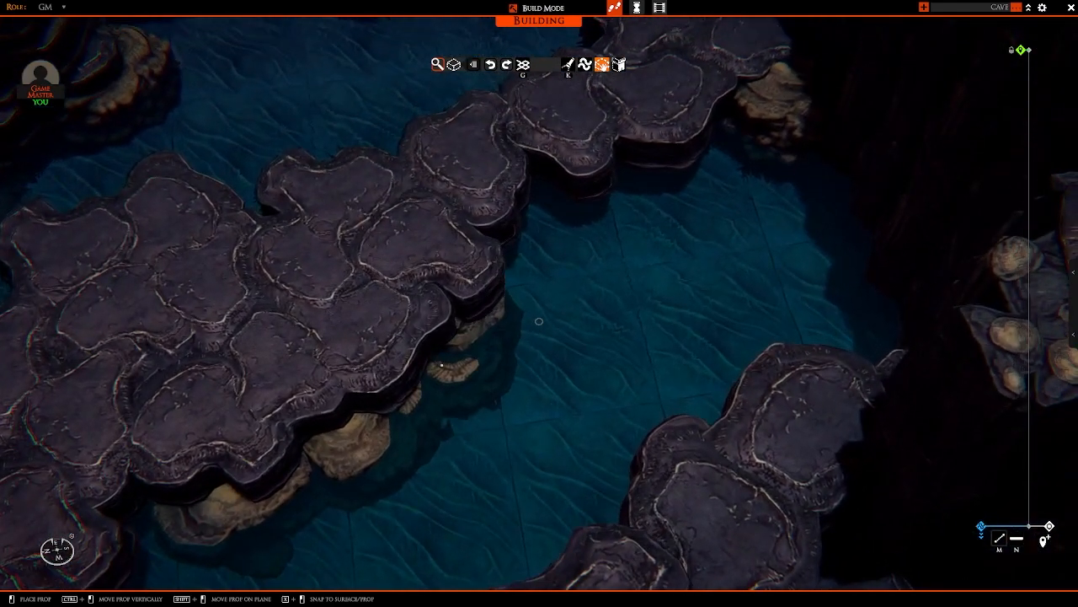
left_click(442, 365)
key("d")
key("w")
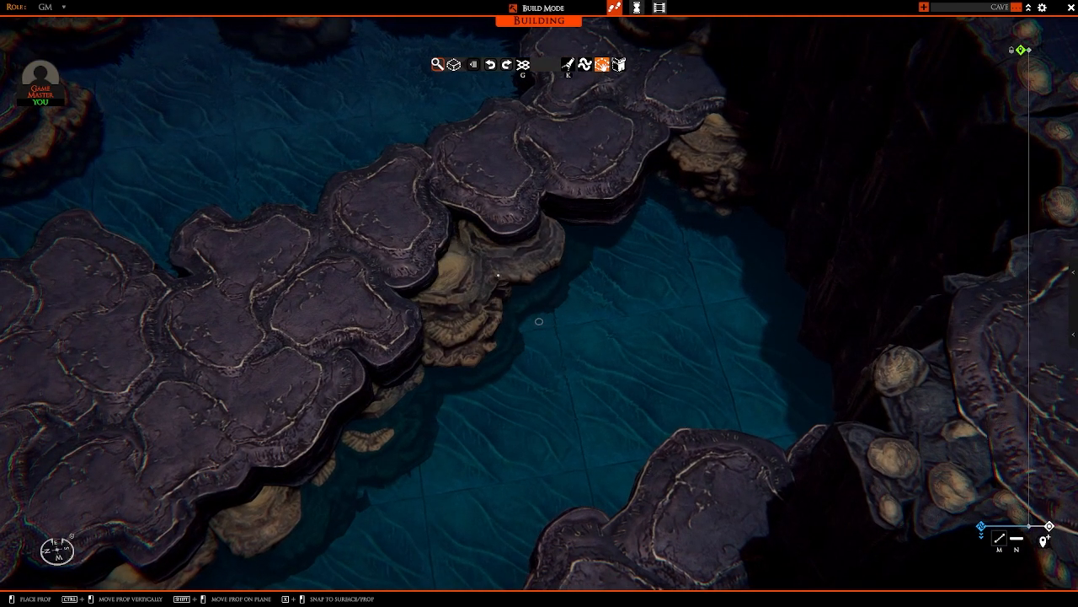
key("d")
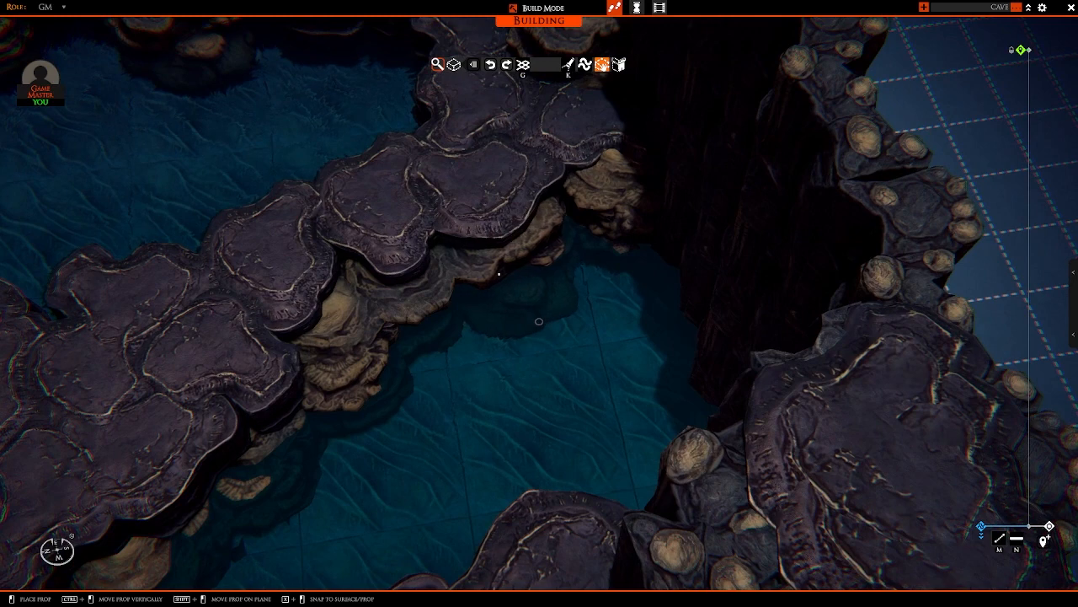
Step: Cluster boulders in the water where the path meets the back wall, including one sunk below the surface
right_click_drag(456, 298, 604, 285)
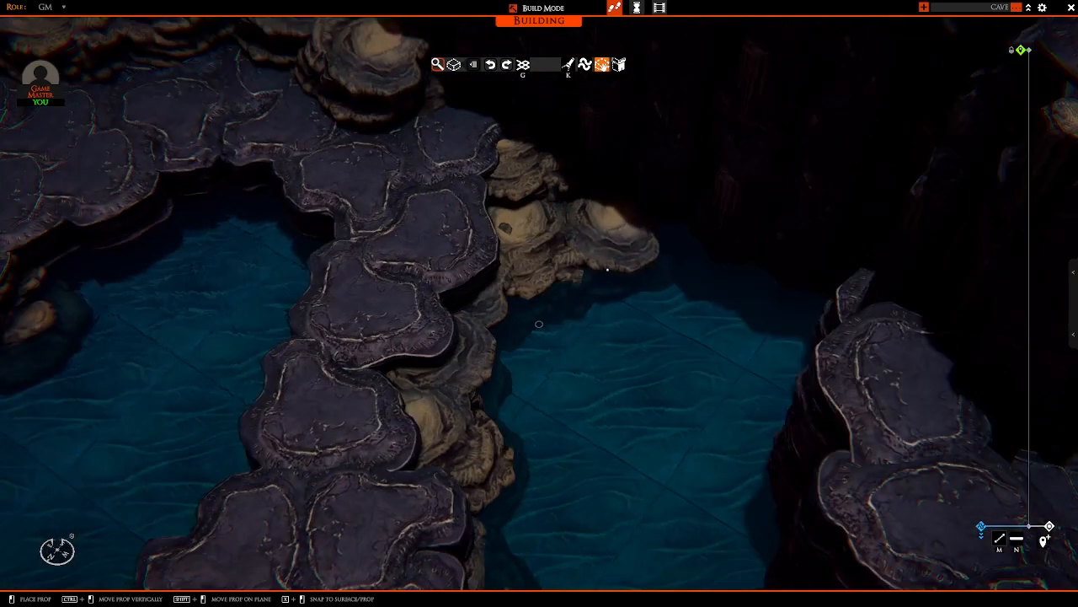
key("s")
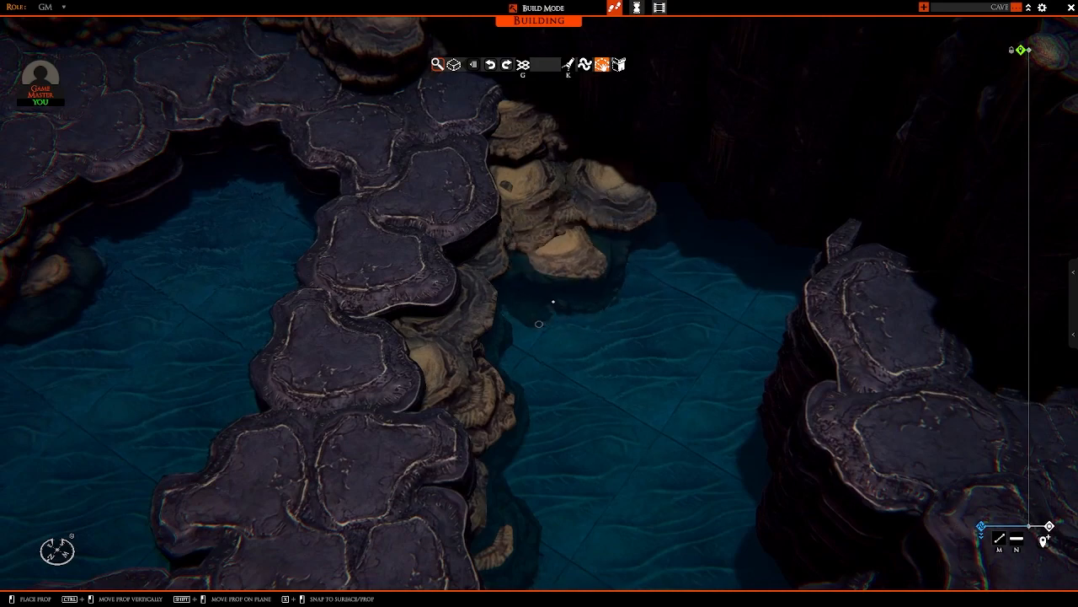
scroll(540, 324, "down", 3)
right_click_drag(525, 321, 581, 327)
Step: Sink boulders below the water surface around the enclosed pool's inner corner and along its ledge side
key("w")
key("a")
scroll(580, 328, "up", 3)
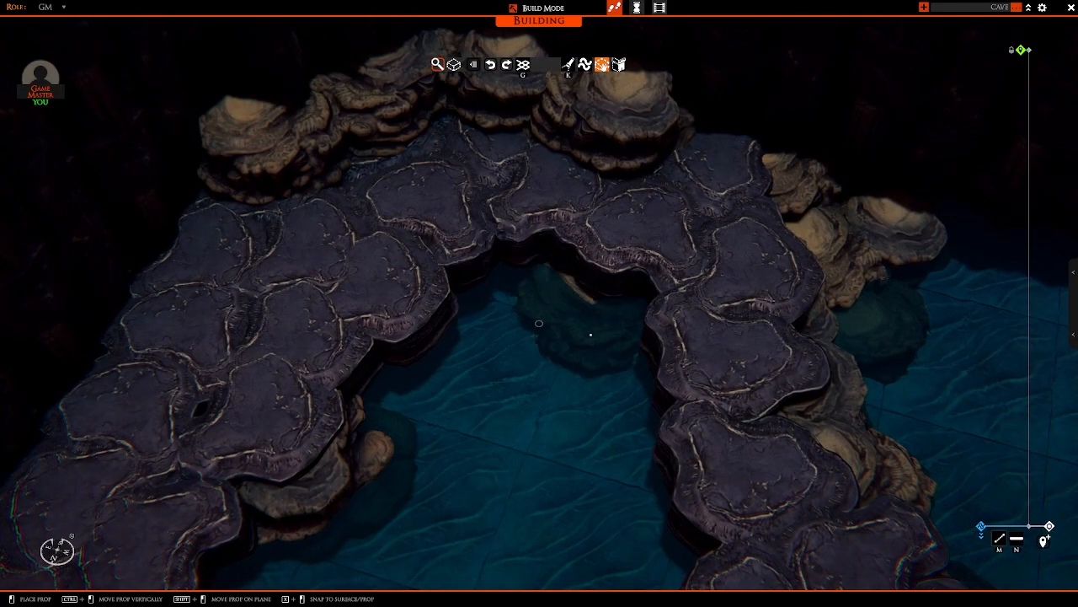
right_click_drag(591, 336, 548, 304)
left_click(483, 315)
key("s")
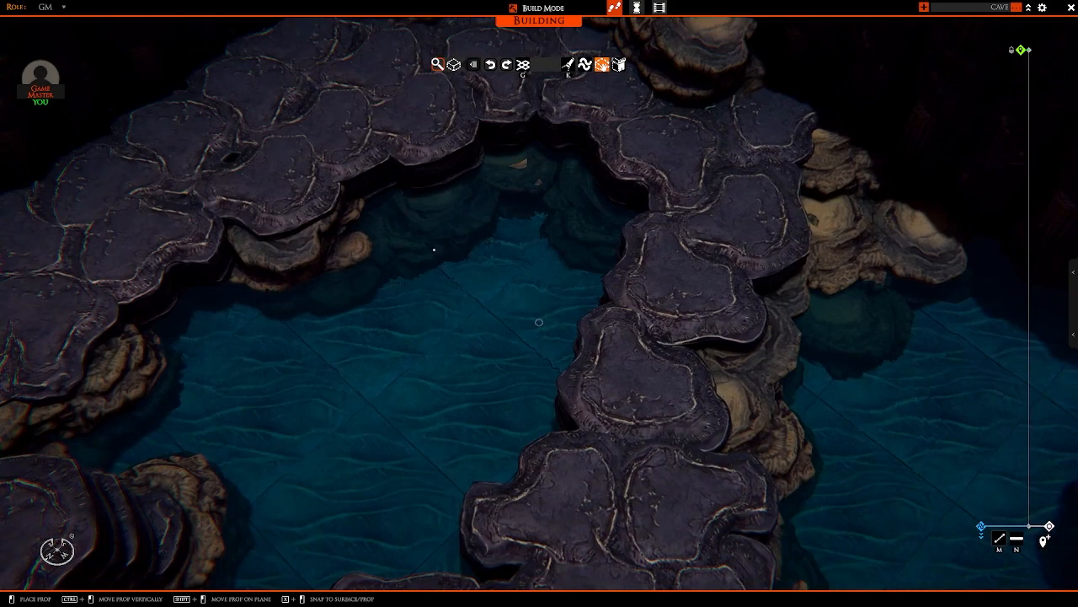
left_click(438, 226)
right_click_drag(438, 227, 387, 241)
key("a")
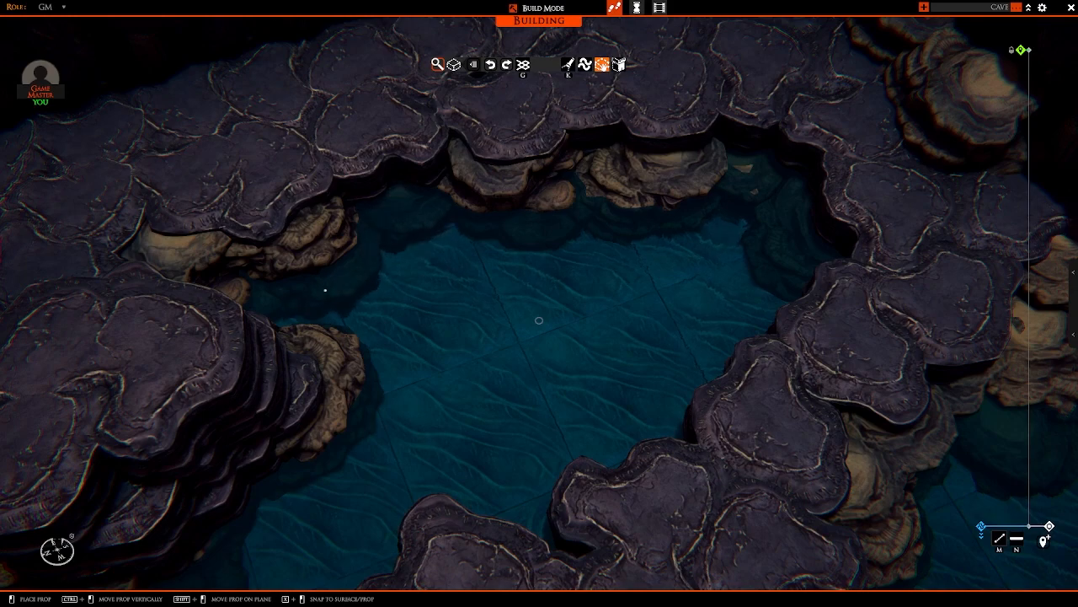
Step: Continue the row of sunken boulders along the winding path's side of the enclosed pool
right_click_drag(325, 290, 672, 306)
key("w")
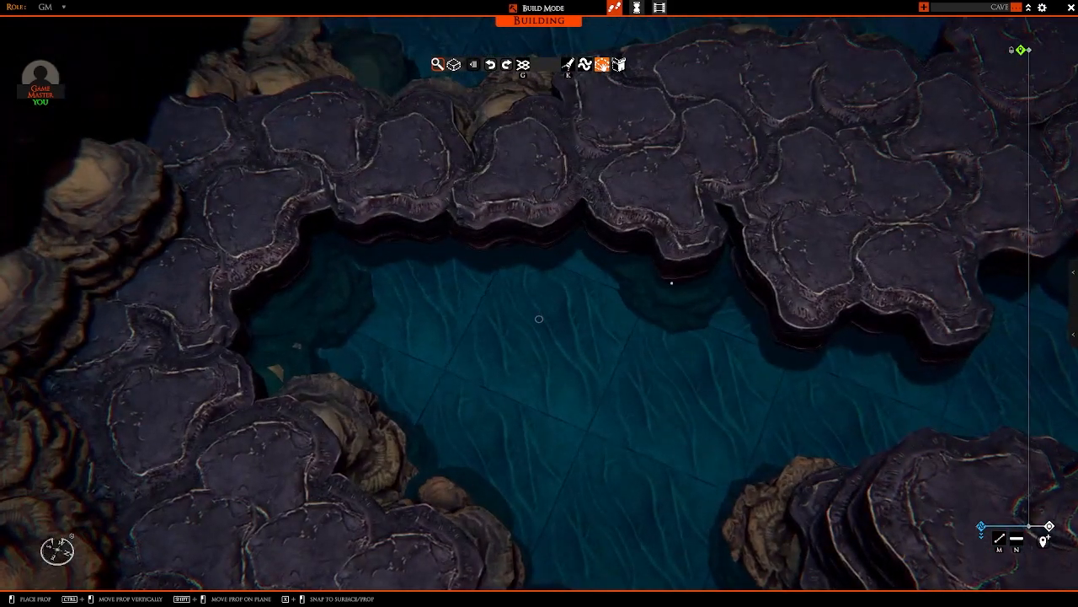
key("a")
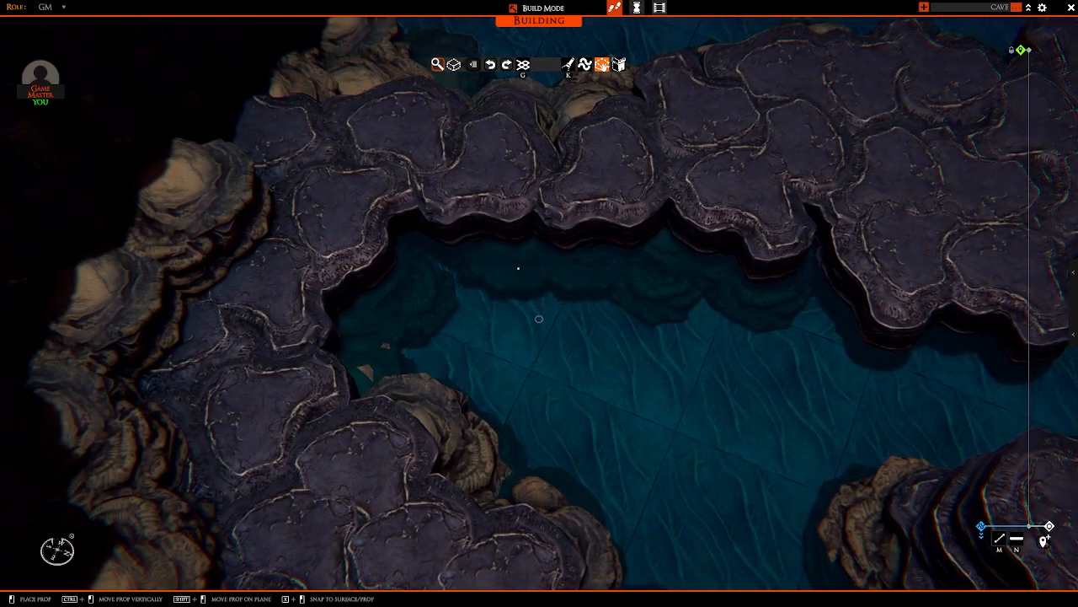
key("d")
Step: Sink boulders in the water where the path meets the side wall, and set higher ones against the wall towards the open corner
right_click_drag(770, 309, 628, 250)
key("w")
key("a")
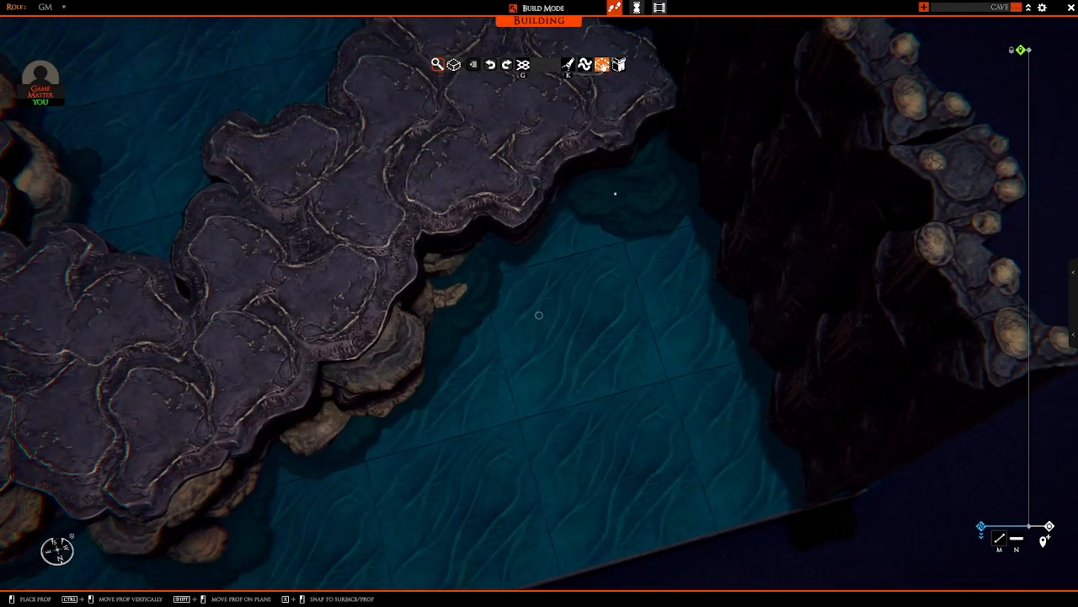
right_click_drag(530, 273, 694, 292)
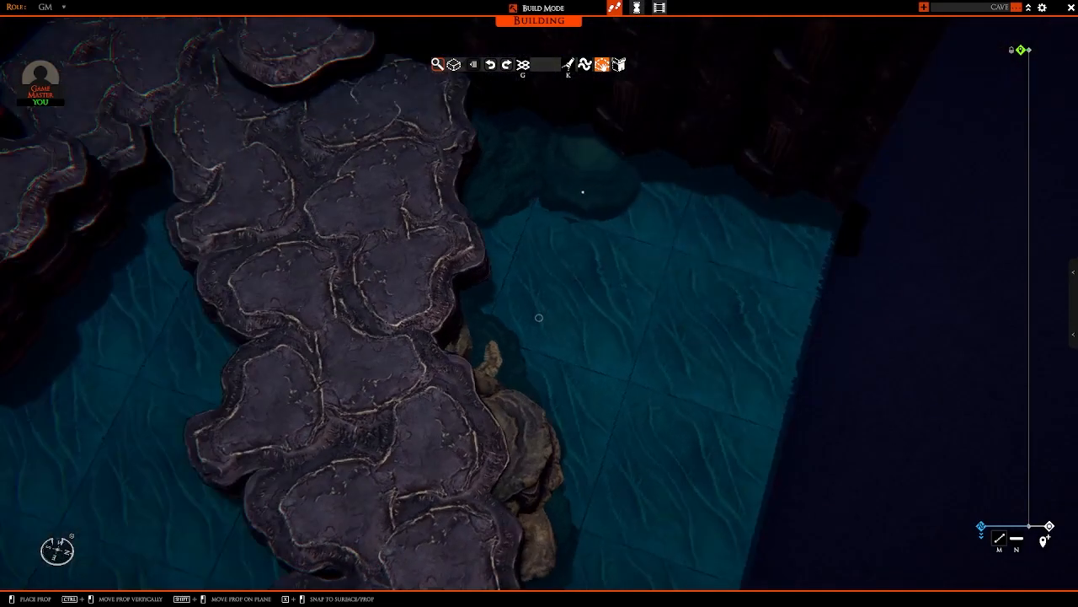
right_click_drag(609, 207, 681, 202)
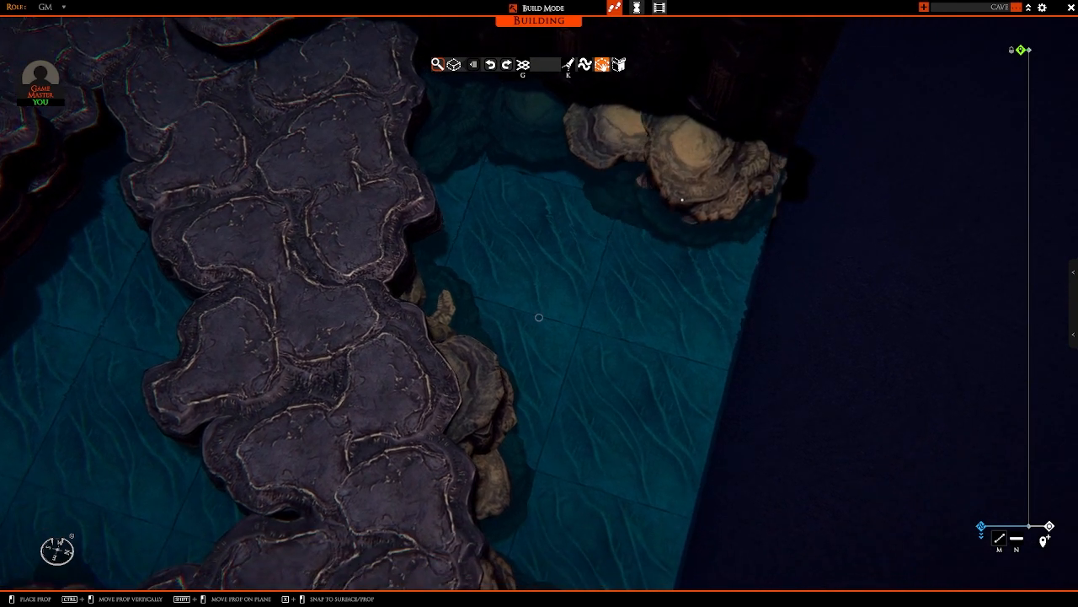
Step: Build up the boulders at the side wall's open corner into a broad pile rising out of the water
left_click(680, 199)
key("d")
right_click_drag(772, 265, 638, 235)
key("w")
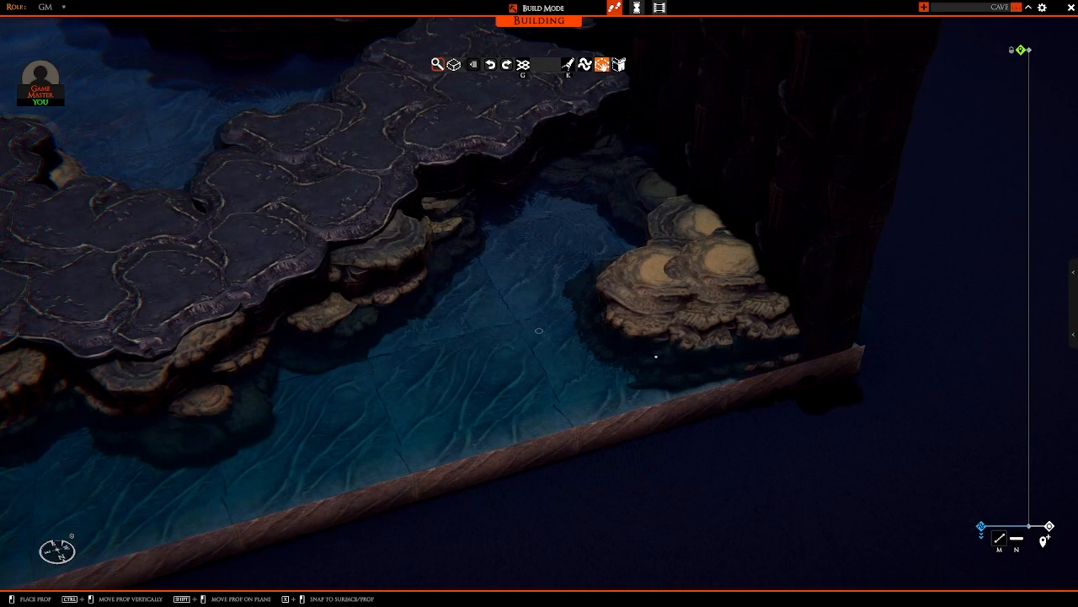
left_click(646, 346)
key("a")
key("w")
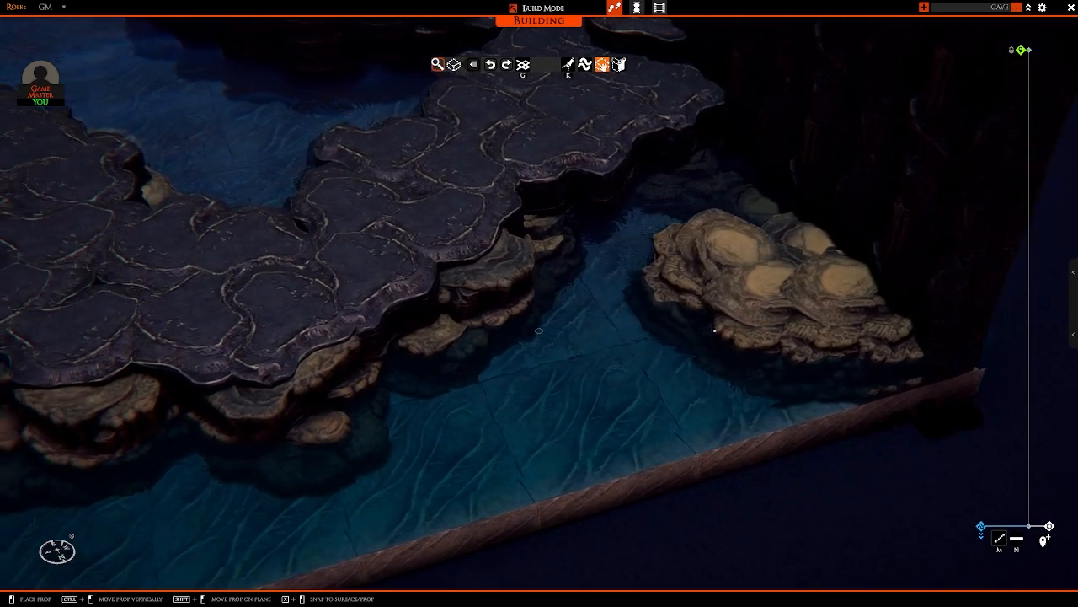
right_click(753, 325)
Step: Copy a flat rock piece from the path and place it on top of the boulder pile by the side wall
scroll(743, 324, "down", 4)
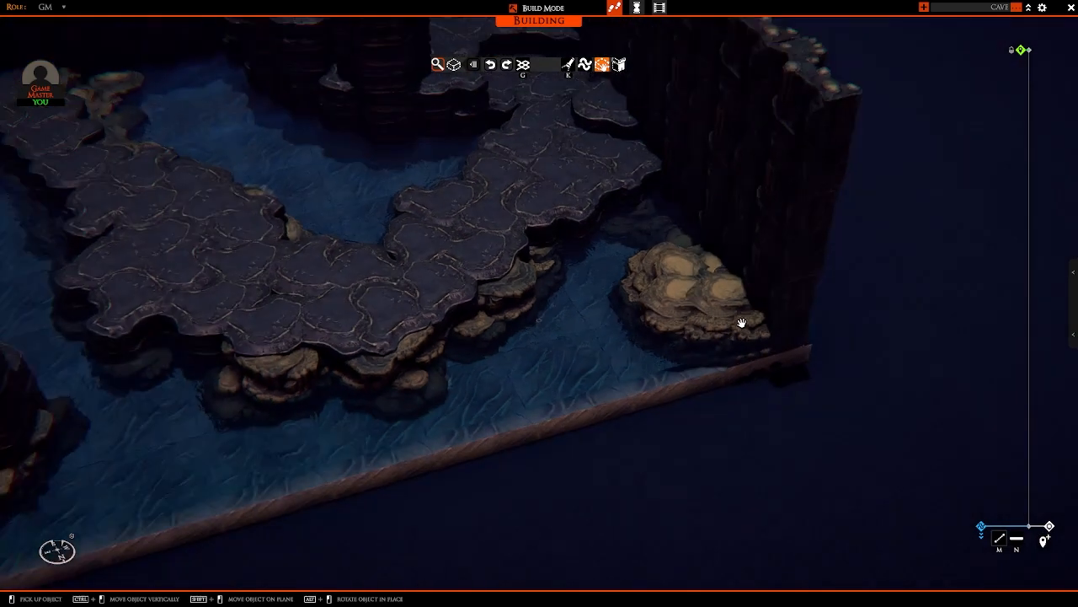
middle_click_drag(742, 323, 716, 320)
scroll(715, 320, "up", 2)
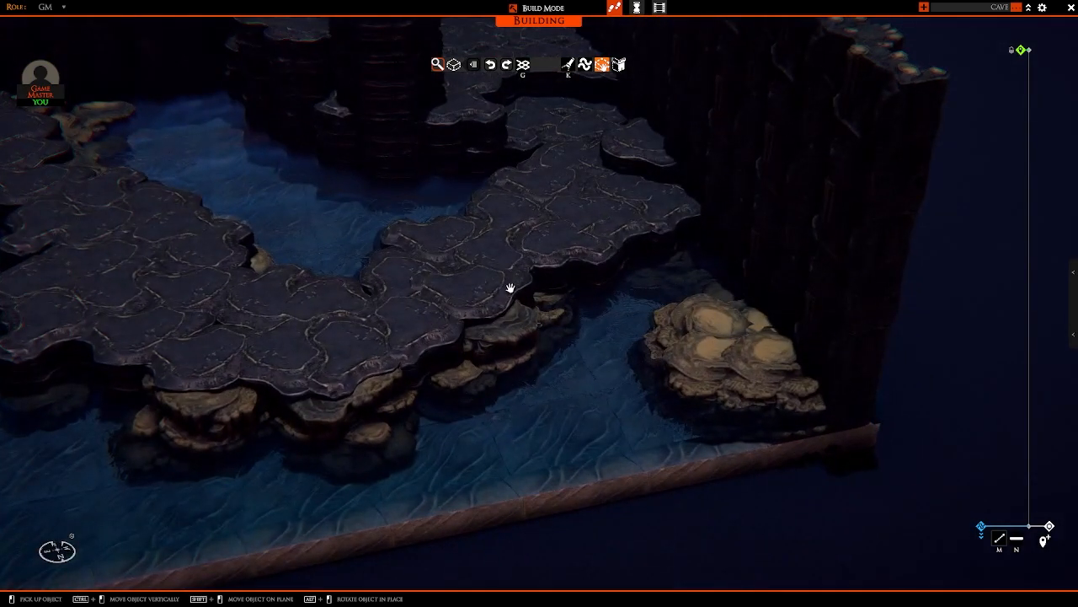
left_click(510, 288)
key("d")
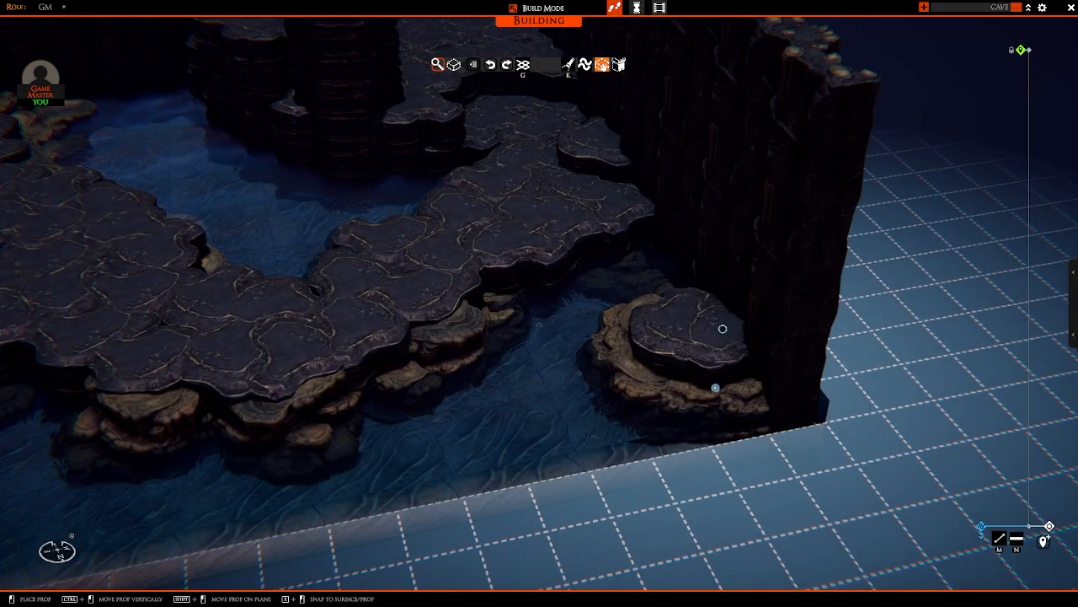
left_click(722, 375)
middle_click_drag(722, 374, 694, 338)
right_click(674, 369)
scroll(680, 371, "down", 3)
key("w")
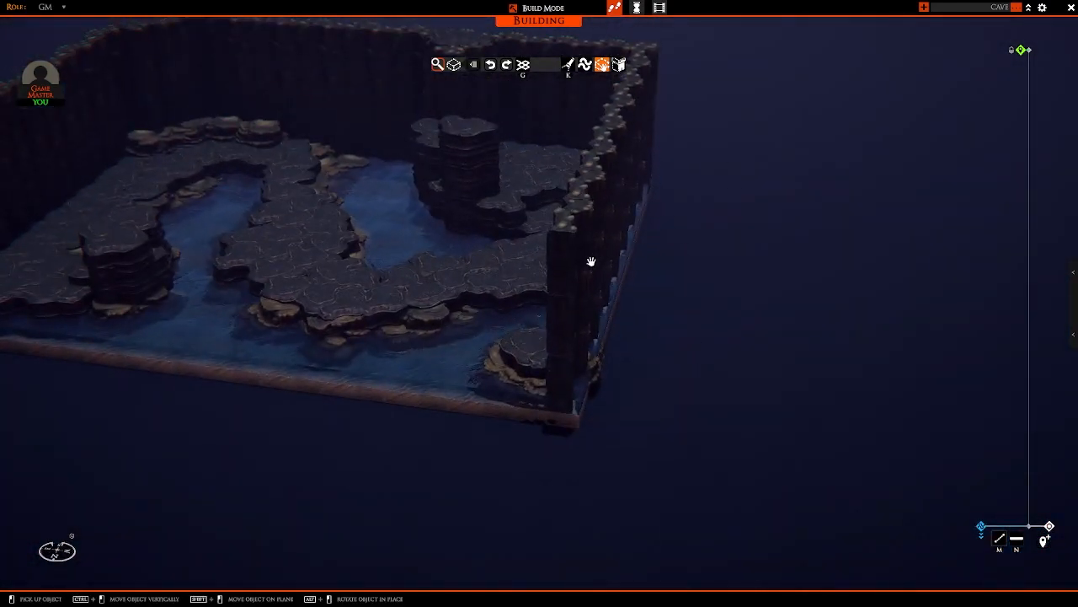
Step: Stack copies of the flat rock piece on the boulder pile by the side wall to form a tall column
middle_click_drag(572, 358, 642, 414)
scroll(505, 391, "up", 3)
scroll(642, 414, "up", 3)
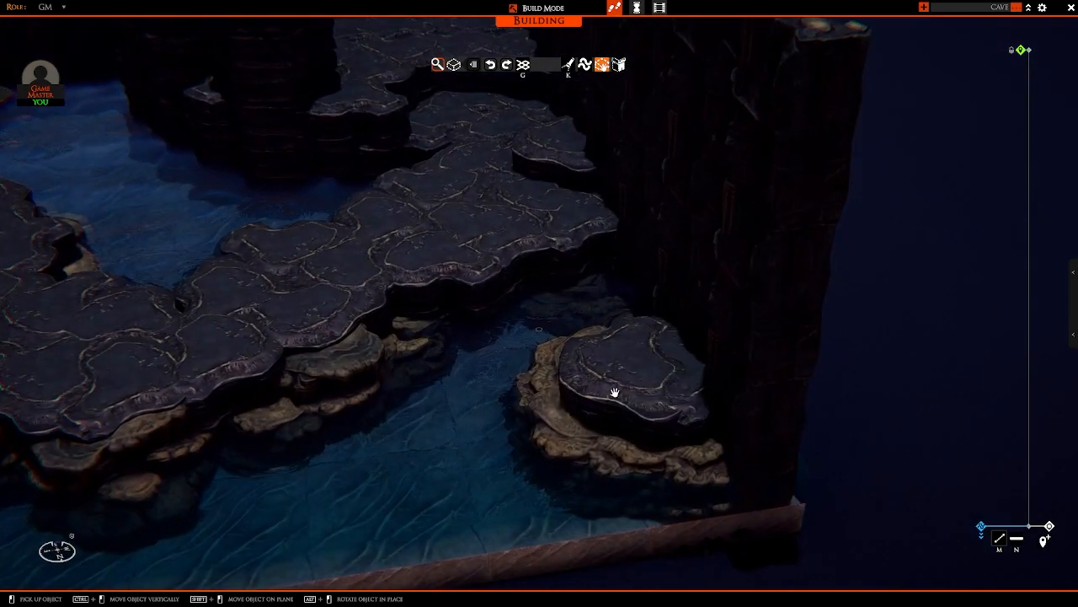
left_click(615, 393)
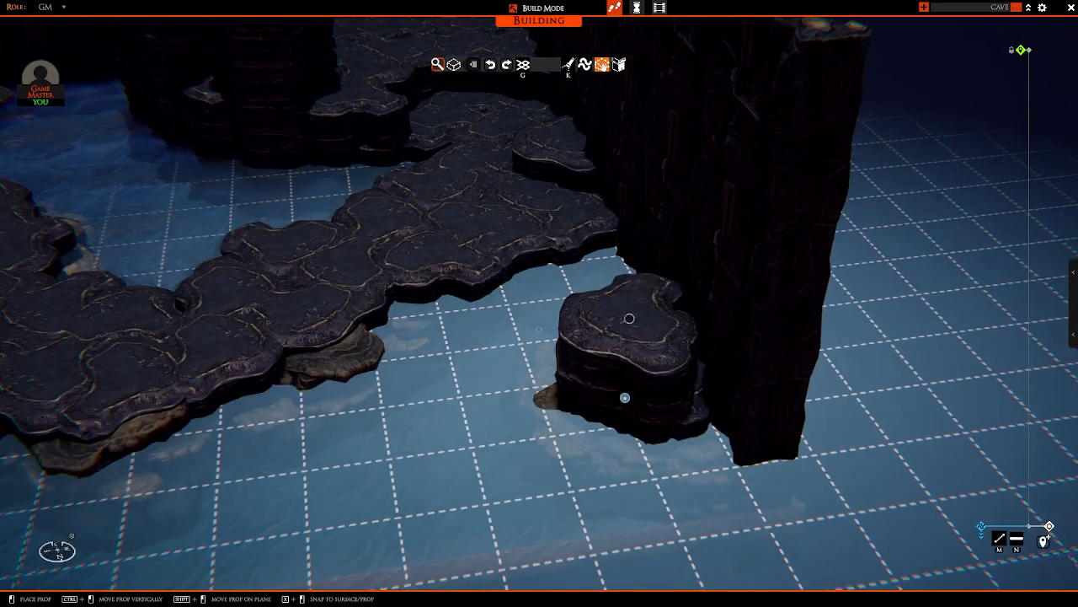
right_click_drag(650, 316, 512, 304)
left_click(512, 305)
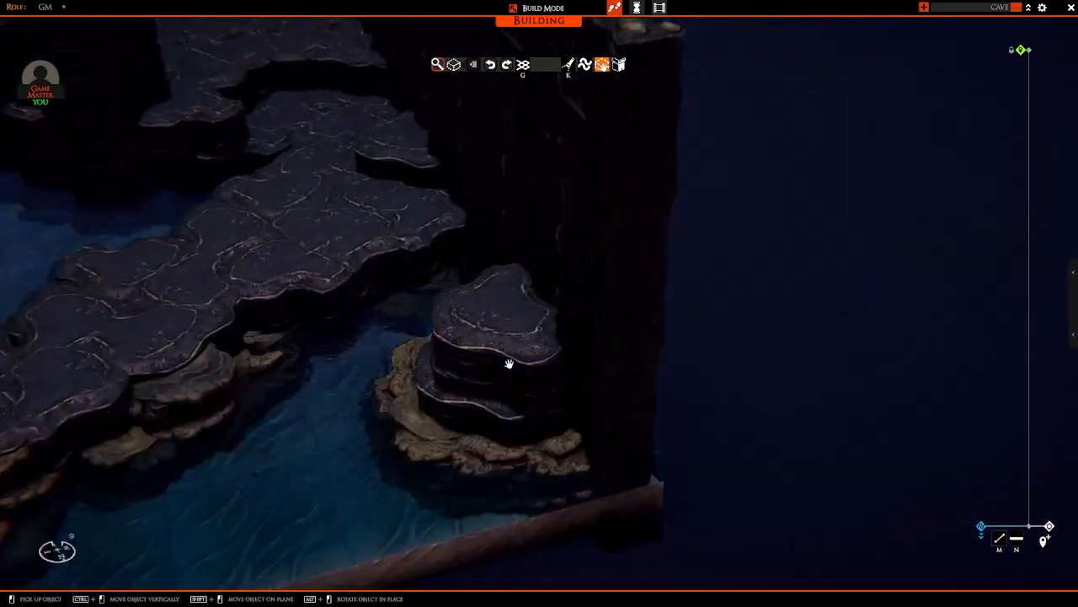
left_click(500, 311)
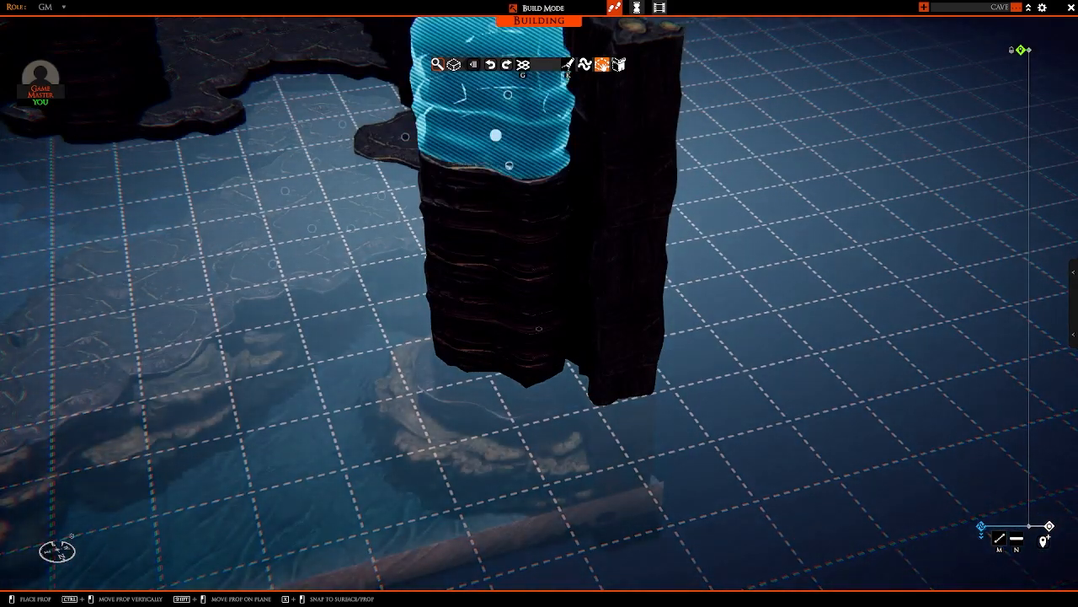
left_click(495, 136)
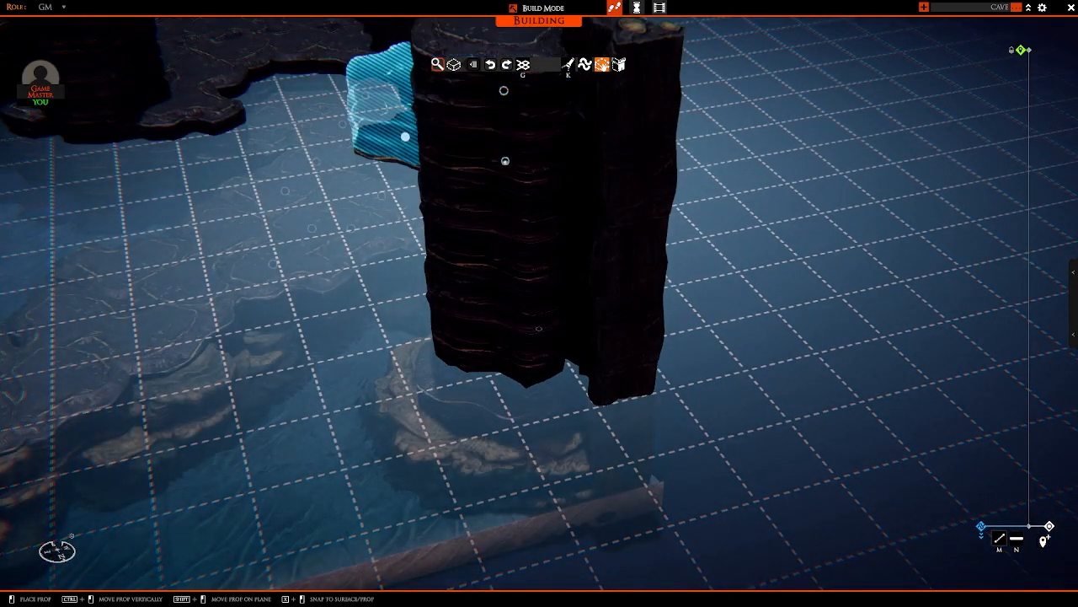
right_click(404, 138)
Step: Sink boulders in the water around the foot of the tall rock column on the far side of the pool
scroll(510, 337, "down", 3)
middle_click_drag(511, 337, 574, 318)
scroll(582, 305, "up", 2)
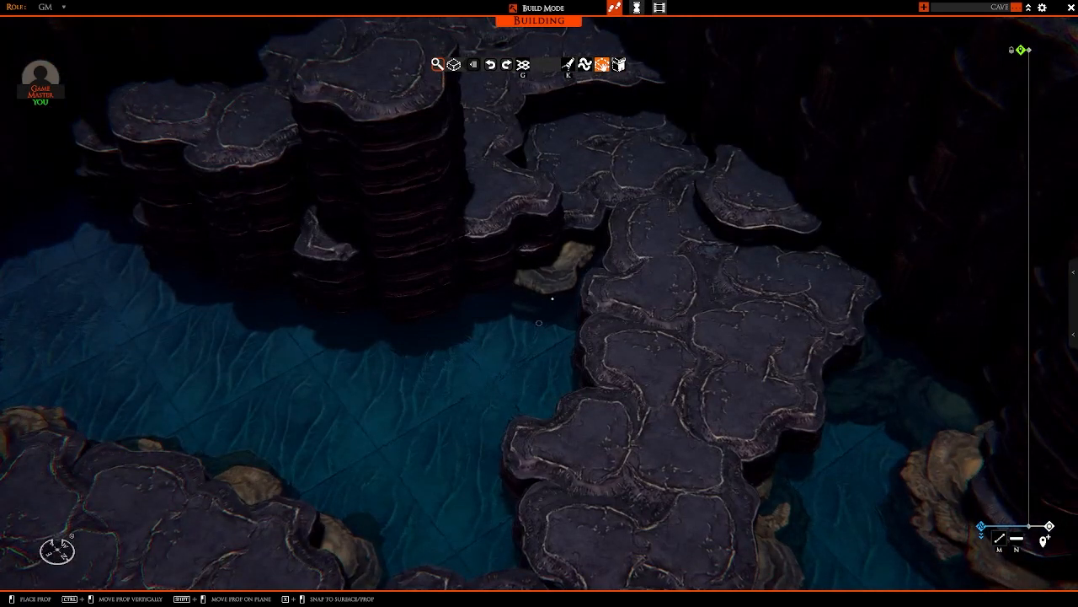
key("a")
key("a")
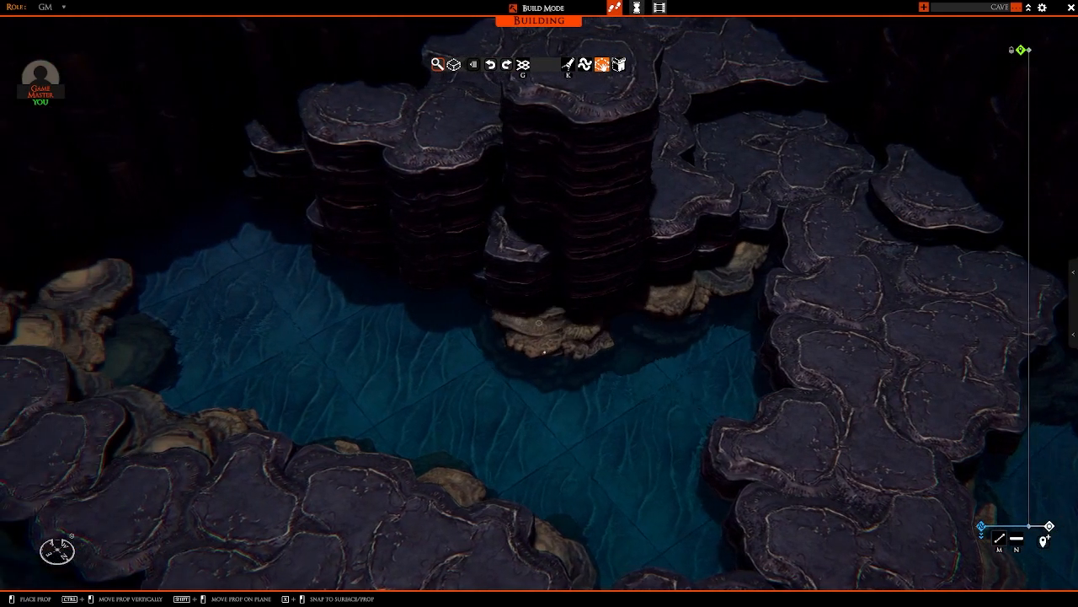
left_click(568, 329)
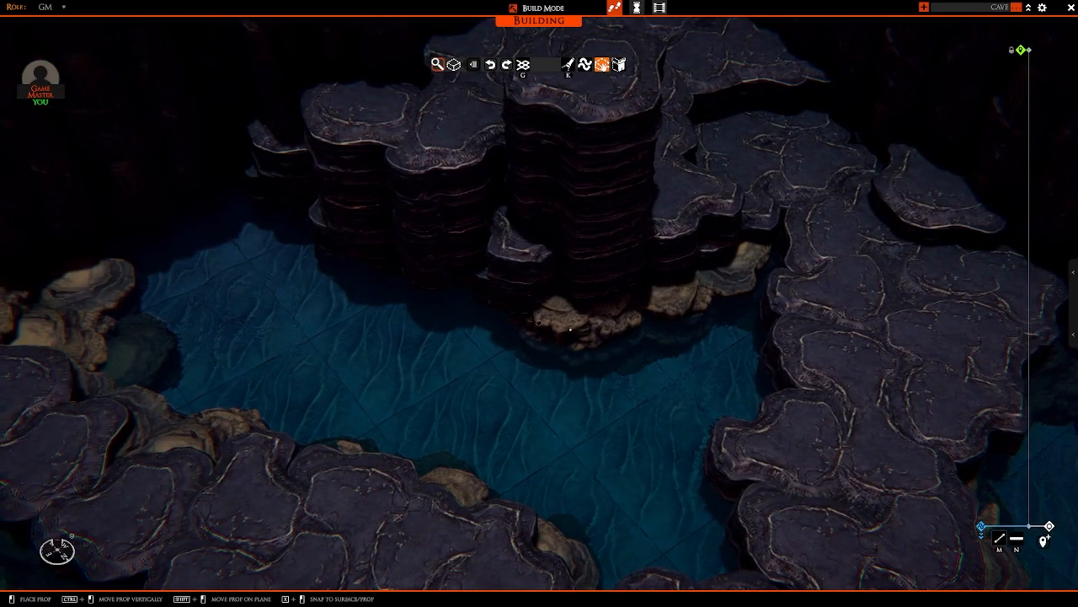
key("a")
key("w")
key("a")
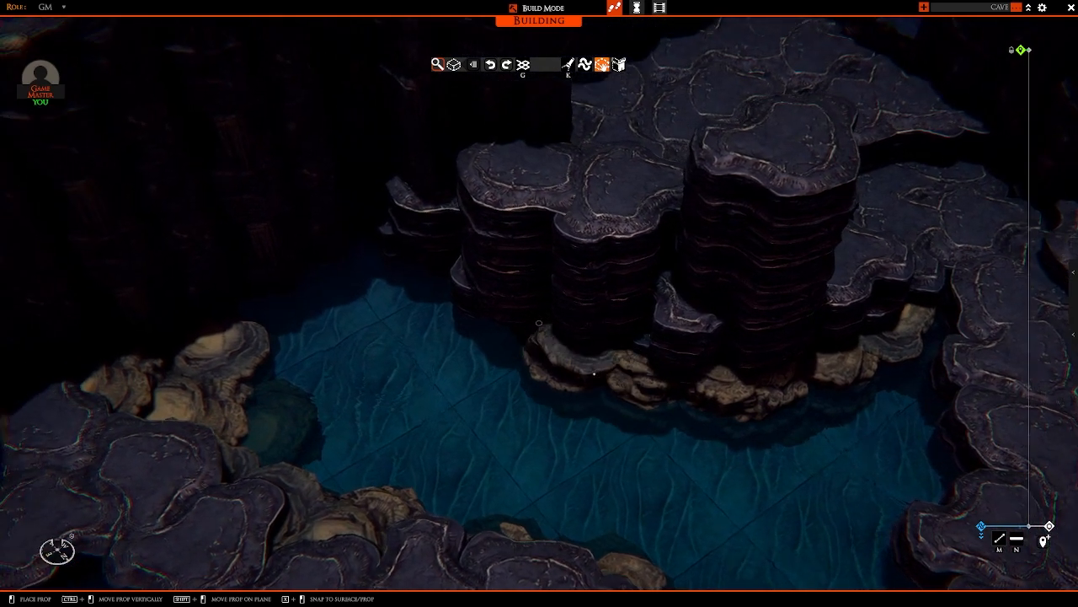
left_click(592, 380)
Step: Continue the boulders along the foot of the layered ledge to where it meets the cave wall
key("a")
key("w")
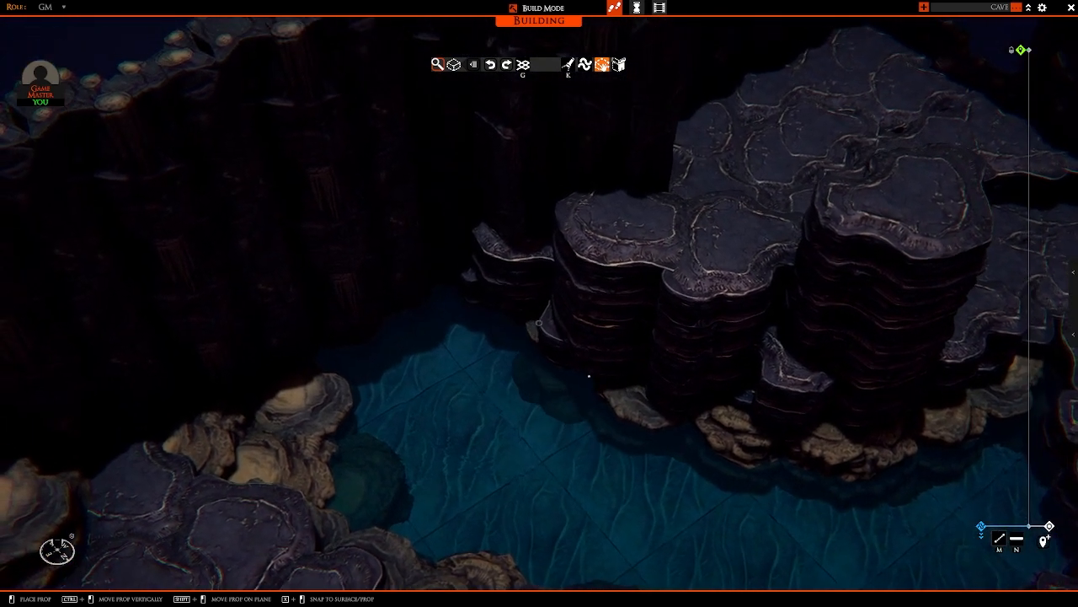
key("a")
key("w")
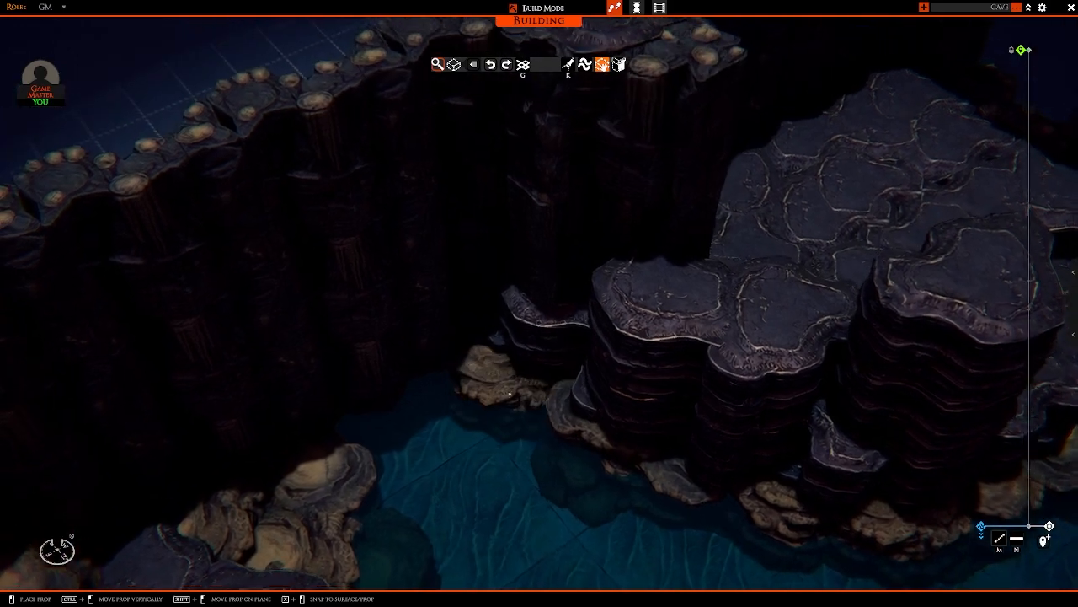
left_click(516, 405)
key("s")
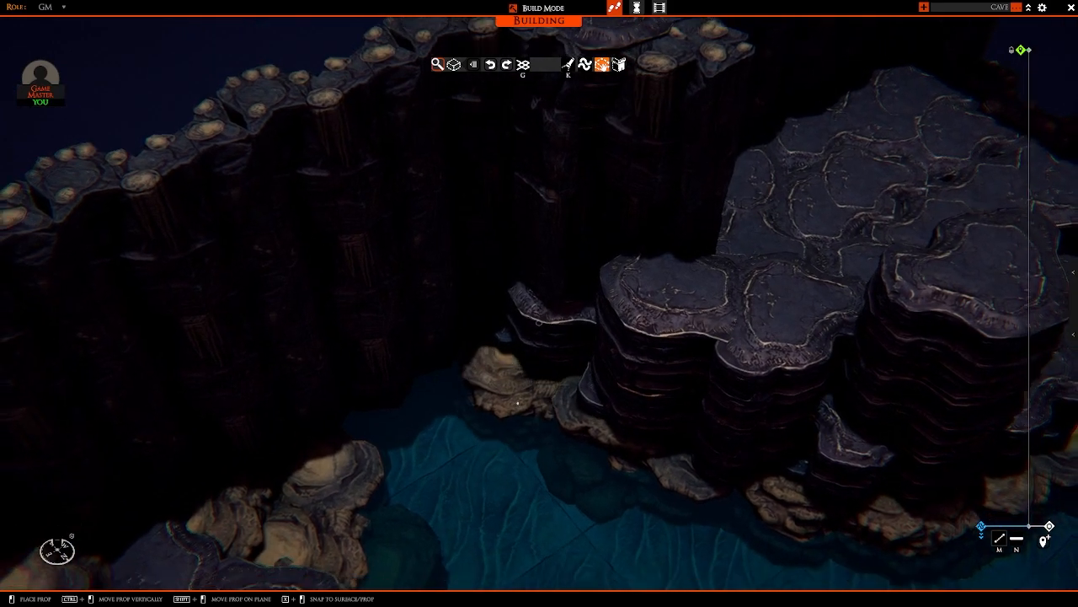
key("s")
Step: Add sunken boulders in the water along the winding path's edges facing the ledges
right_click_drag(451, 376, 173, 472)
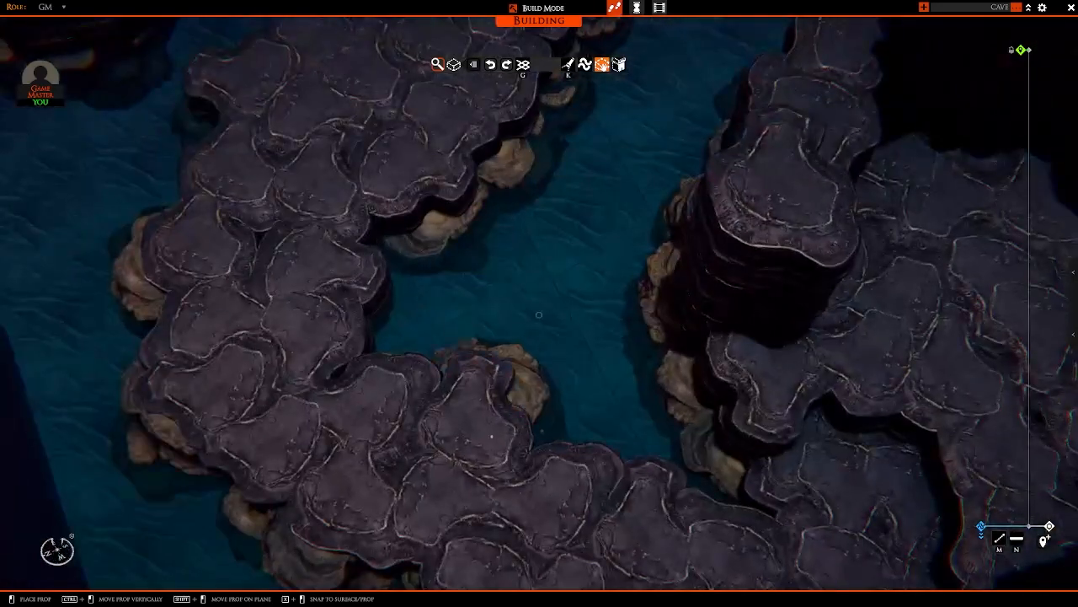
key("w")
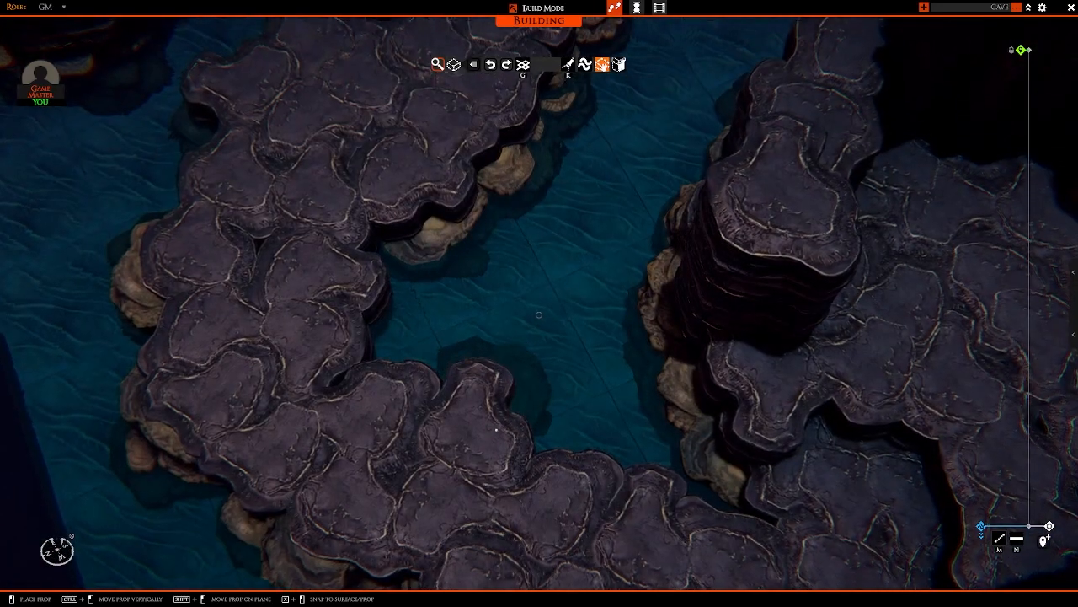
right_click_drag(400, 367, 715, 385)
key("w")
key("s")
key("s")
key("a")
right_click_drag(624, 421, 548, 390)
key("s")
right_click_drag(546, 300, 371, 432)
Step: Sink boulders around the rock stack and under the wall ledge's front edge near the map's open side
key("w")
key("a")
key("a")
key("w")
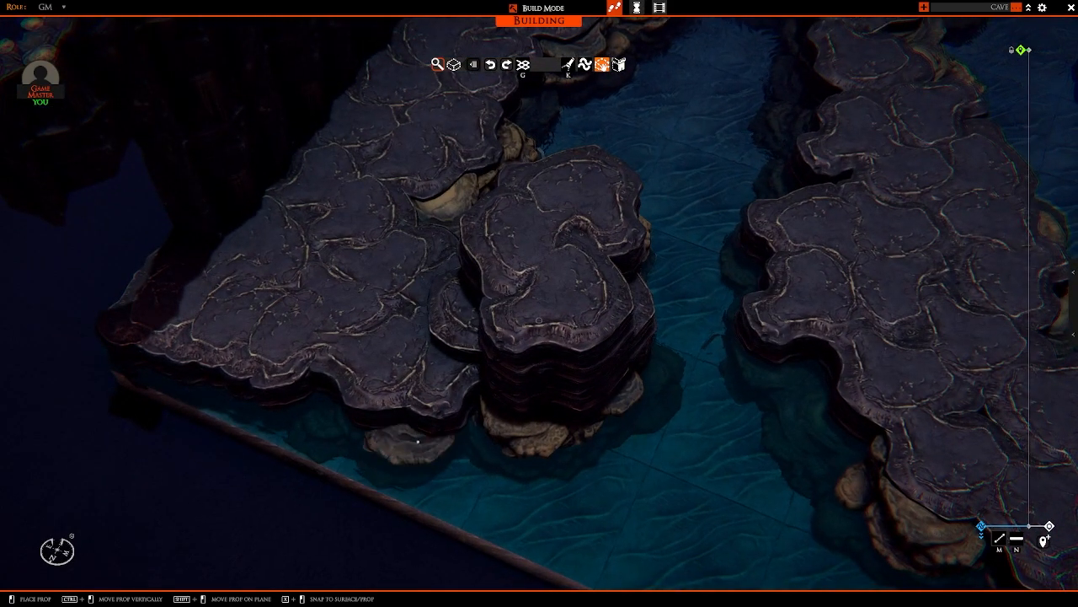
key("s")
scroll(429, 422, "down", 3)
right_click_drag(442, 392, 509, 308)
right_click(507, 346)
Step: Copy the stalagmite cluster from the sample props and place it against the wall at the open end of the ledge
scroll(441, 272, "down", 5)
key("a")
scroll(421, 293, "up", 3)
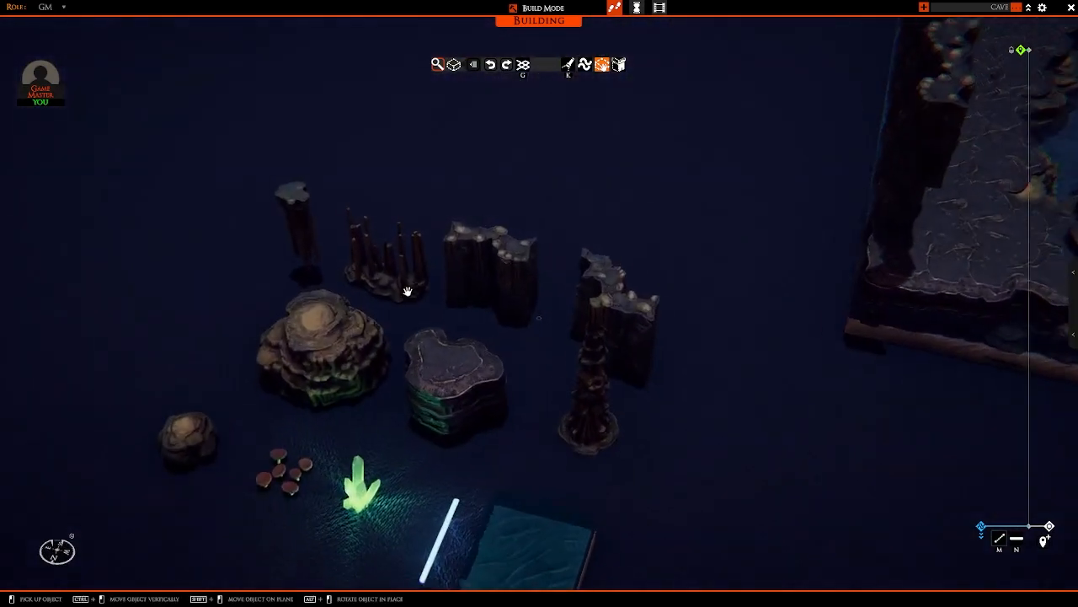
scroll(402, 305, "up", 5)
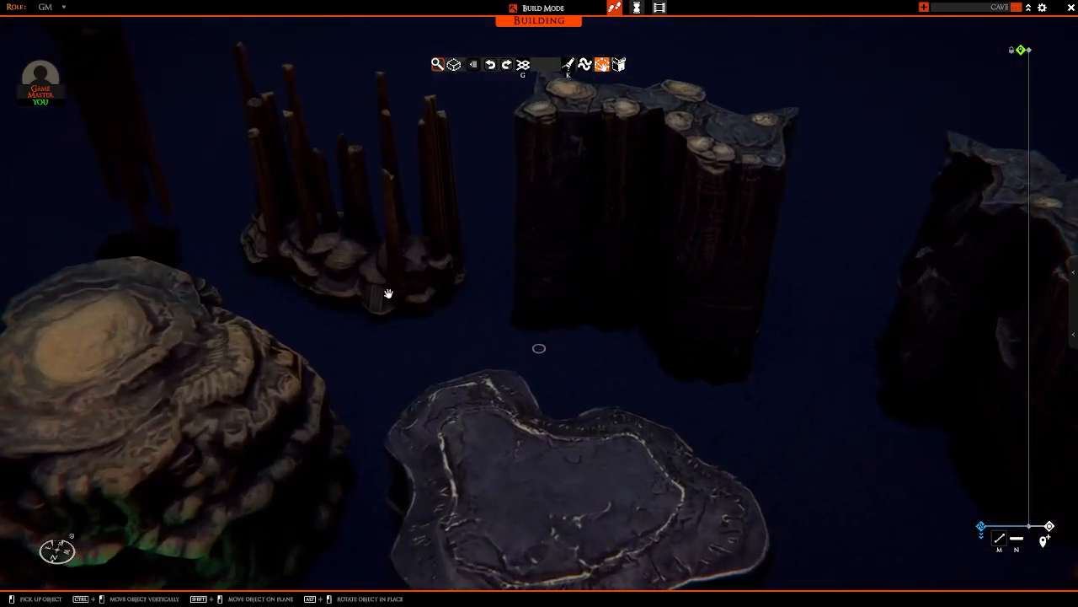
left_click(347, 277)
scroll(362, 280, "down", 5)
key("d")
right_click_drag(886, 289, 607, 383)
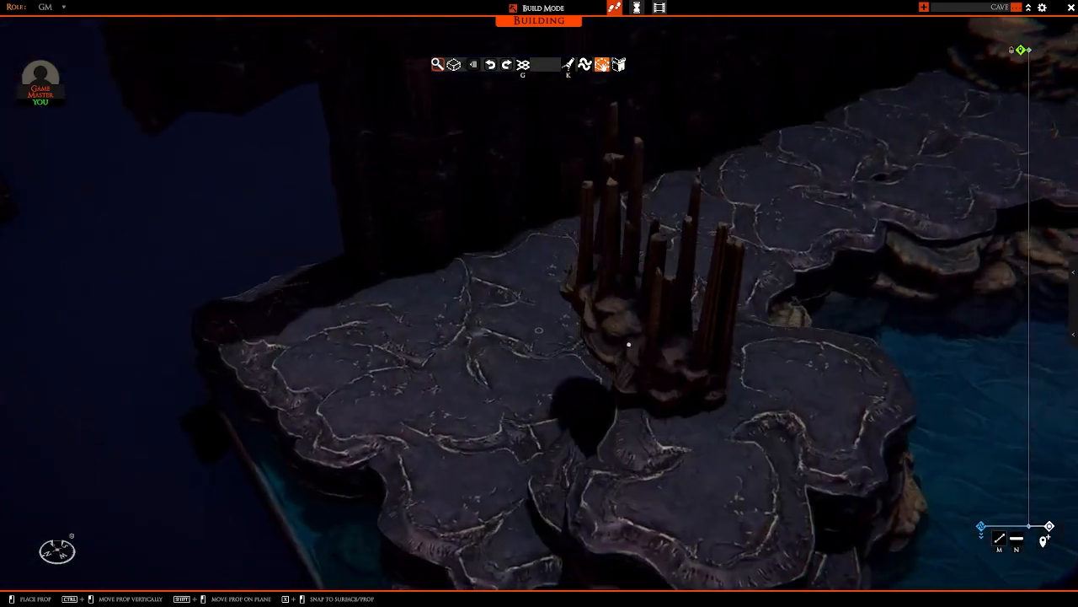
key("w")
key("d")
key("a")
left_click_drag(583, 378, 536, 341, "shift")
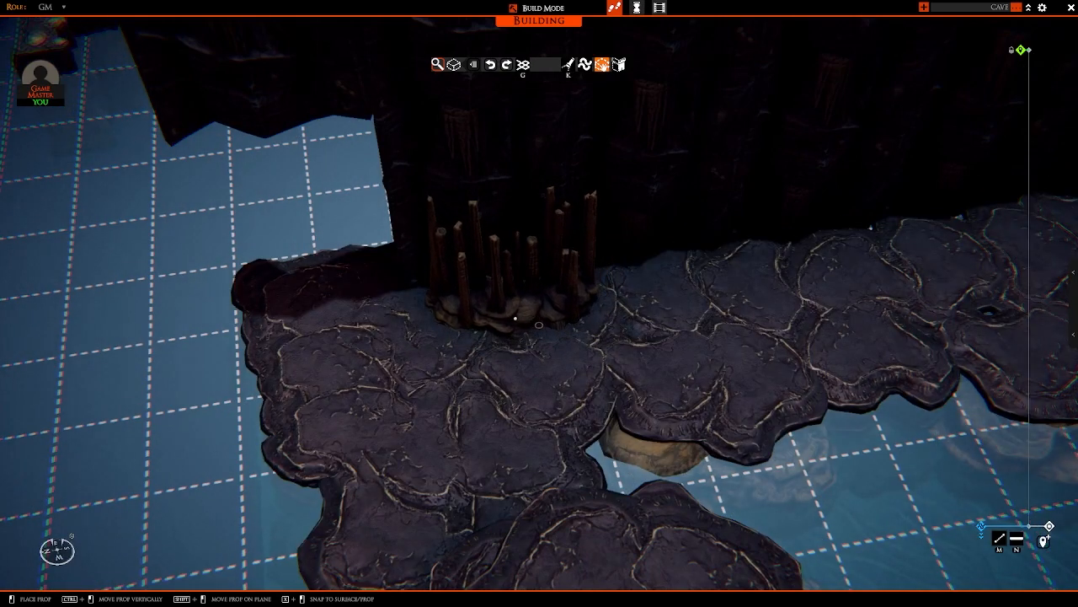
right_click_drag(499, 288, 540, 339)
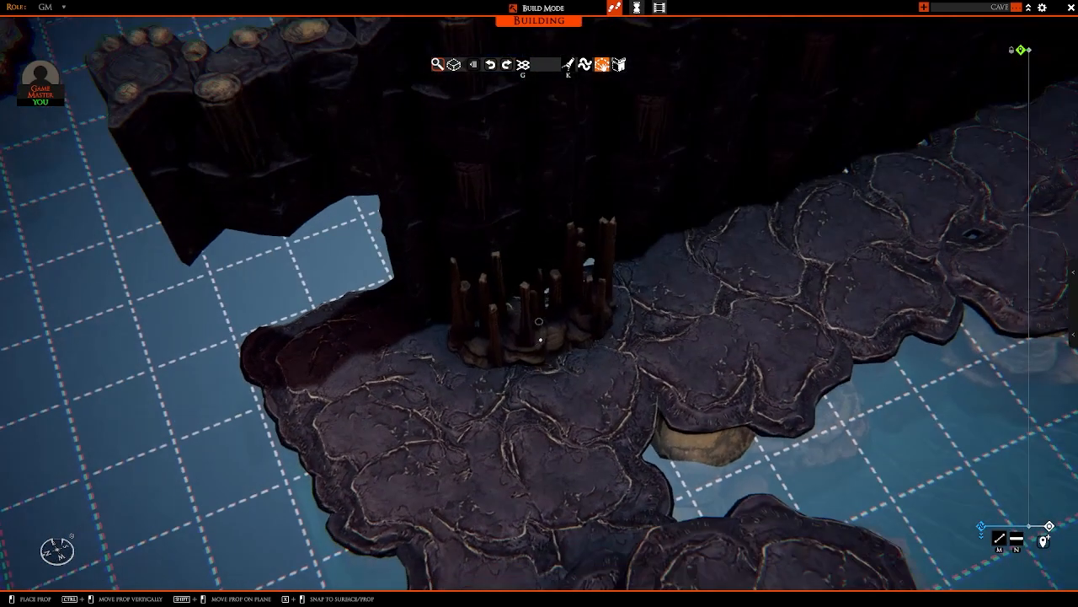
left_click(495, 323)
Step: Place more stalagmite clusters side by side along the wall at the back of the ledge
right_click_drag(495, 323, 560, 362)
key("d")
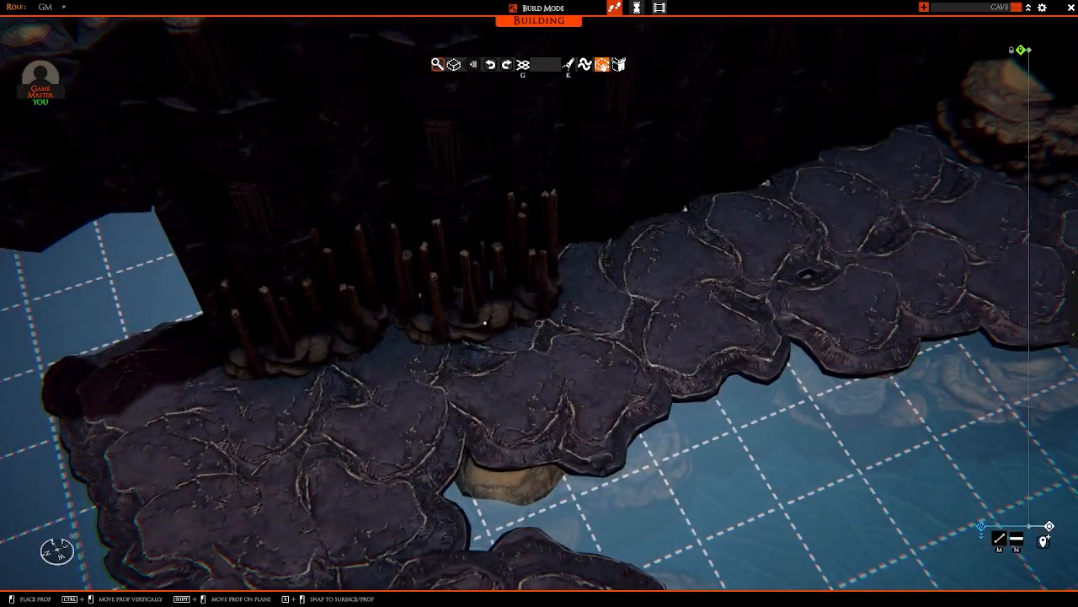
left_click(455, 303)
key("d")
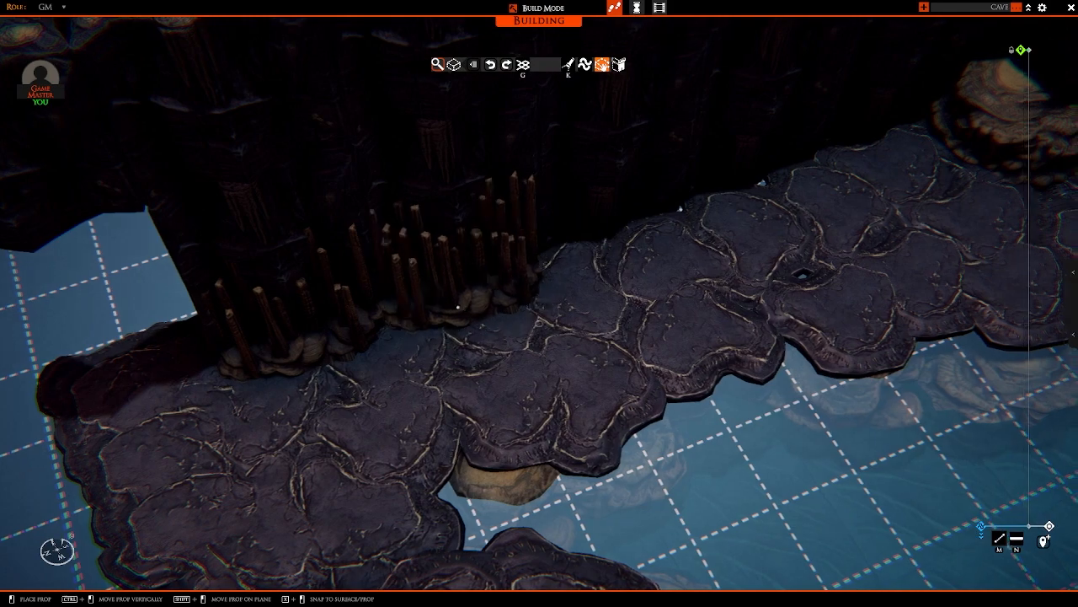
key("w")
left_click(491, 317)
key("d")
key("w")
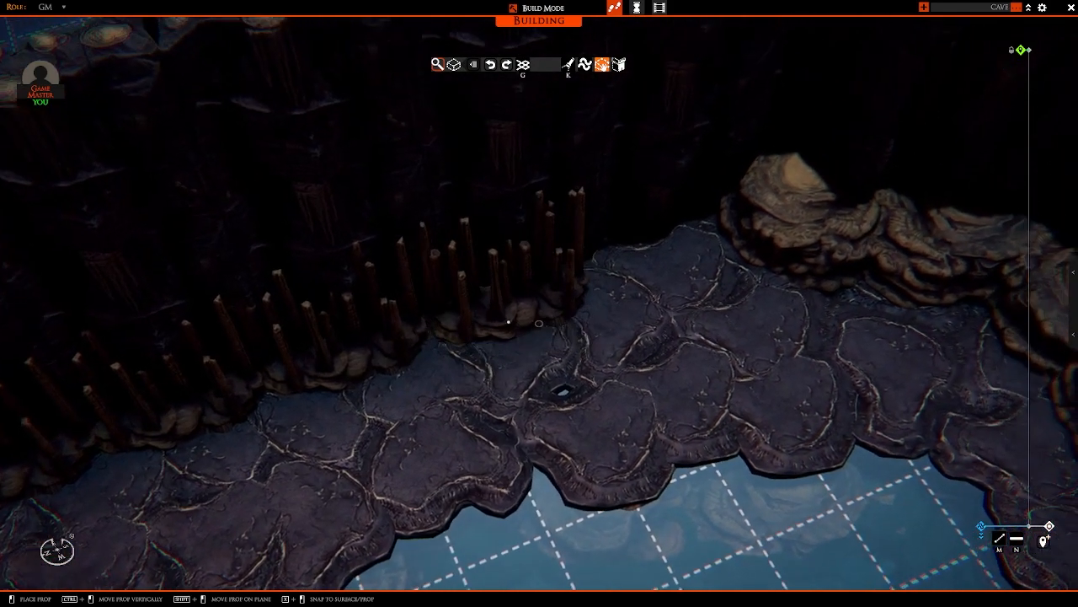
Step: Extend the row of stalagmite clusters along the wall up to the first boulder near the corner
left_click(492, 313)
key("d")
key("w")
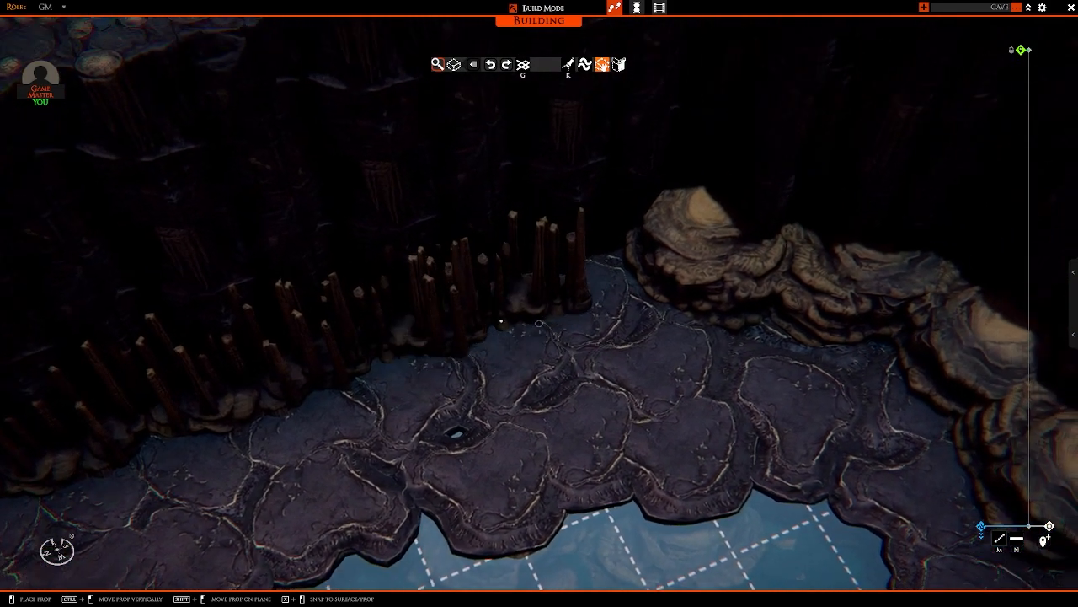
left_click(452, 336)
key("d")
key("w")
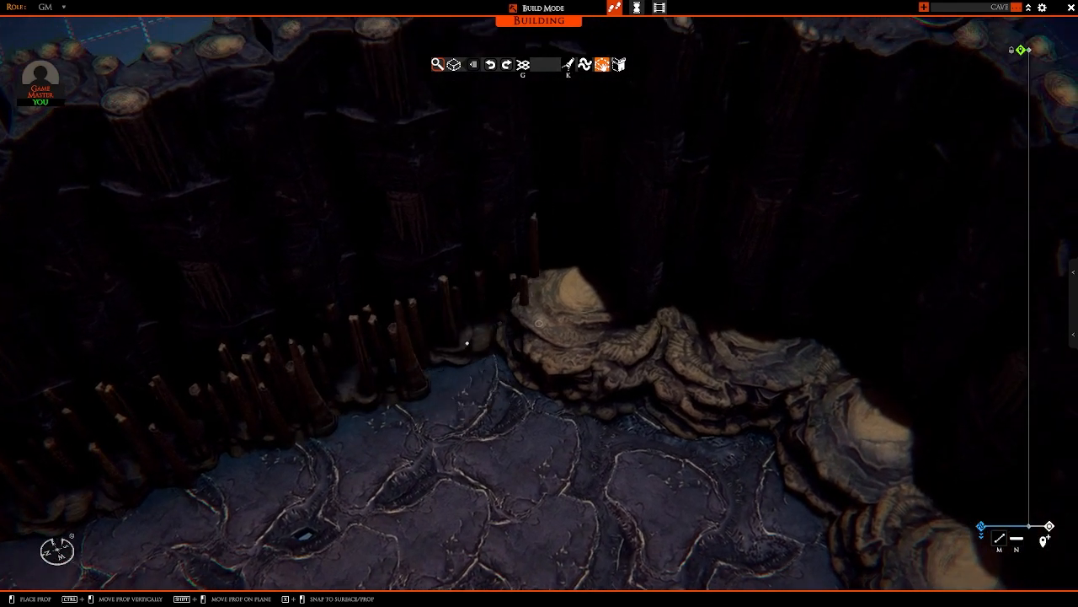
Step: Turn the stalagmite cluster and set it behind the first corner boulders against the wall
right_click_drag(447, 358, 578, 362)
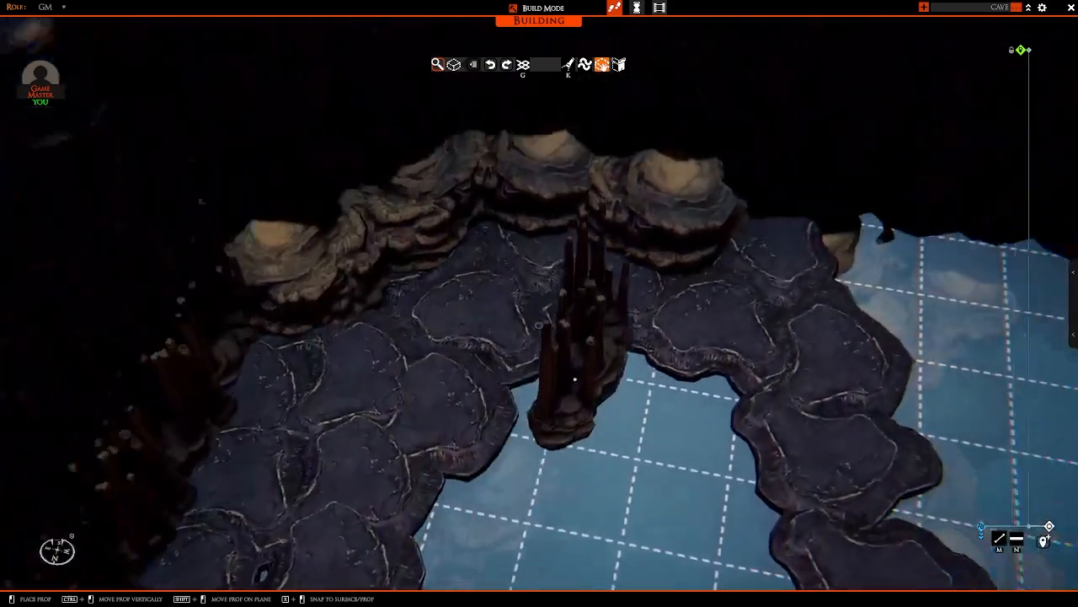
key("w")
key("s")
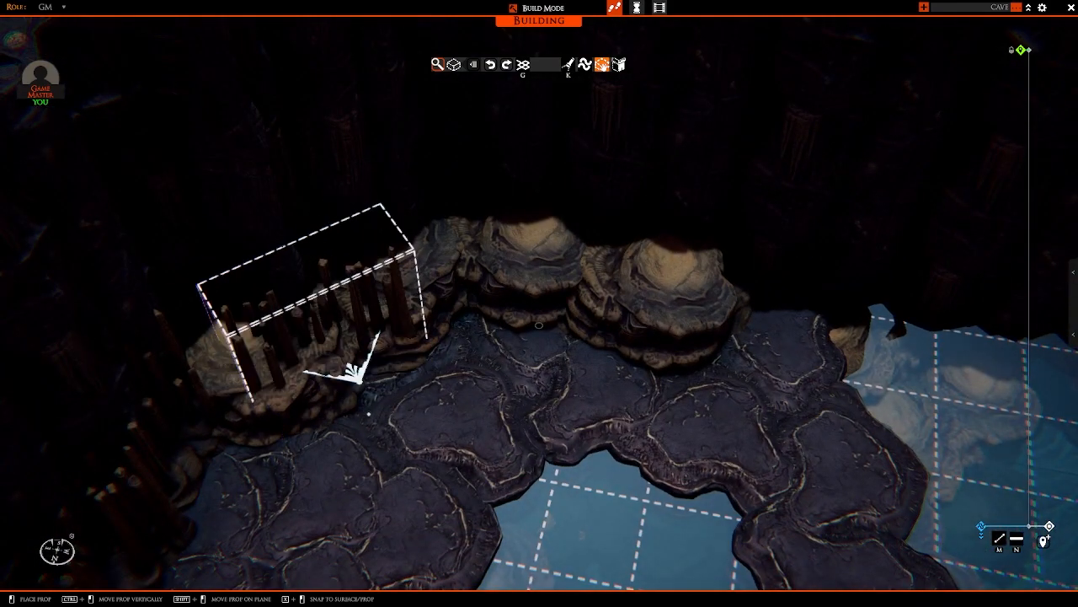
left_click(352, 368)
right_click_drag(336, 370, 322, 337)
key("a")
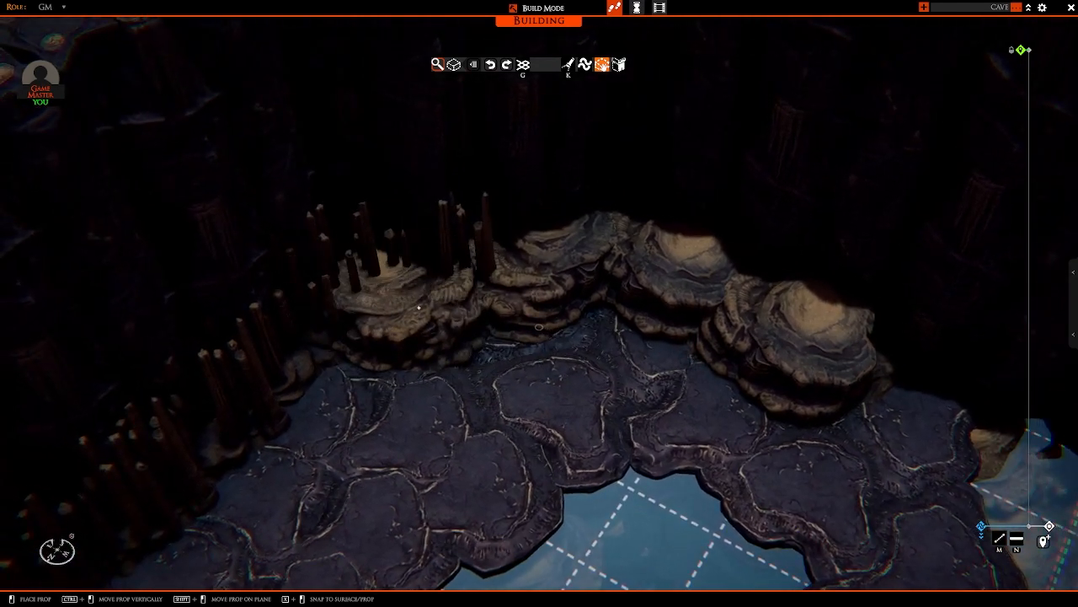
Step: Fill the cave corner with raised stalagmite clusters rising behind the boulders
left_click_drag(426, 309, 422, 273, "ctrl")
key("d")
key("w")
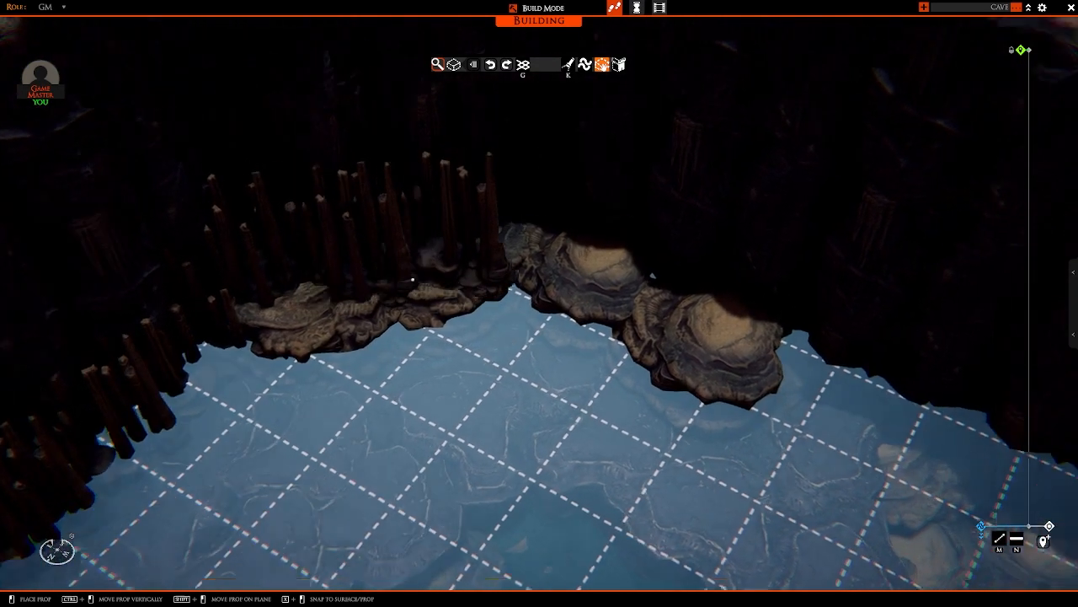
left_click(412, 282)
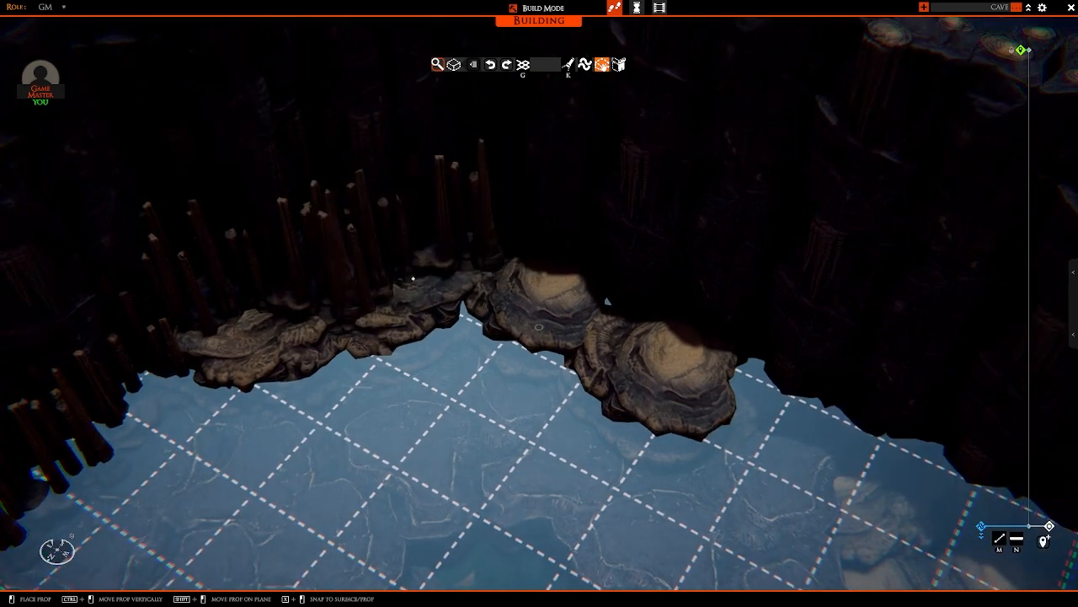
key("s")
right_click_drag(411, 275, 431, 249)
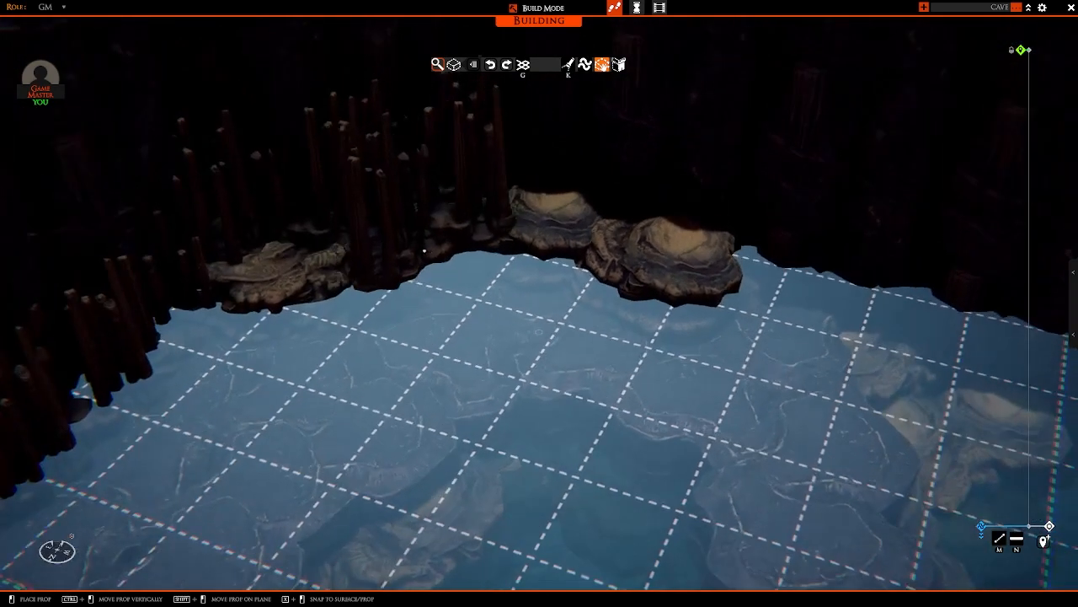
key("w")
left_click(482, 291)
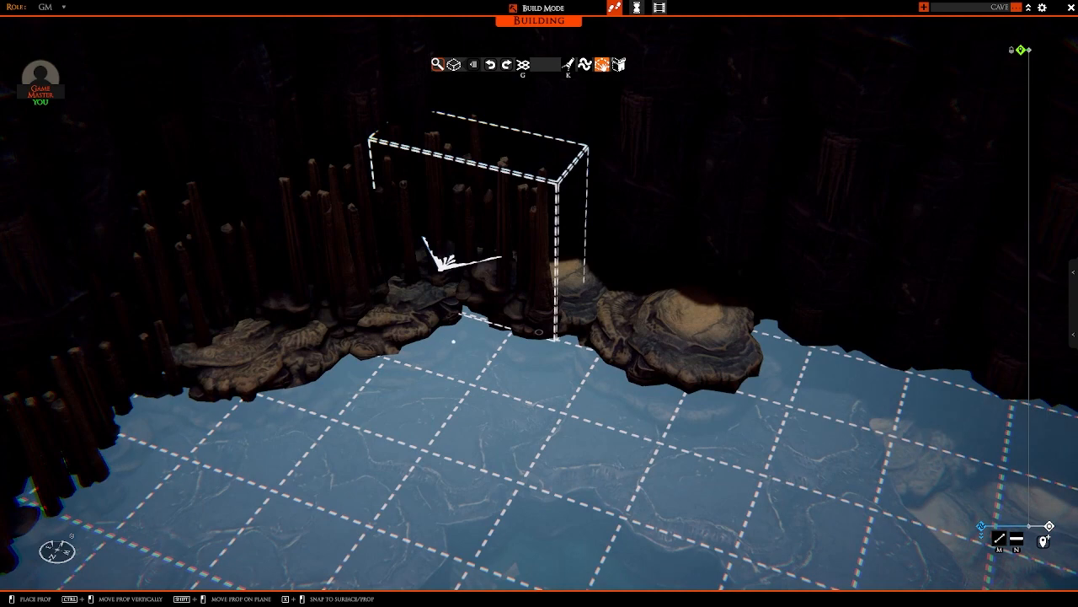
Step: Continue the stalagmite clusters behind the remaining large boulders and onto the end of the path by the wall
key("w")
right_click_drag(486, 295, 468, 328)
key("d")
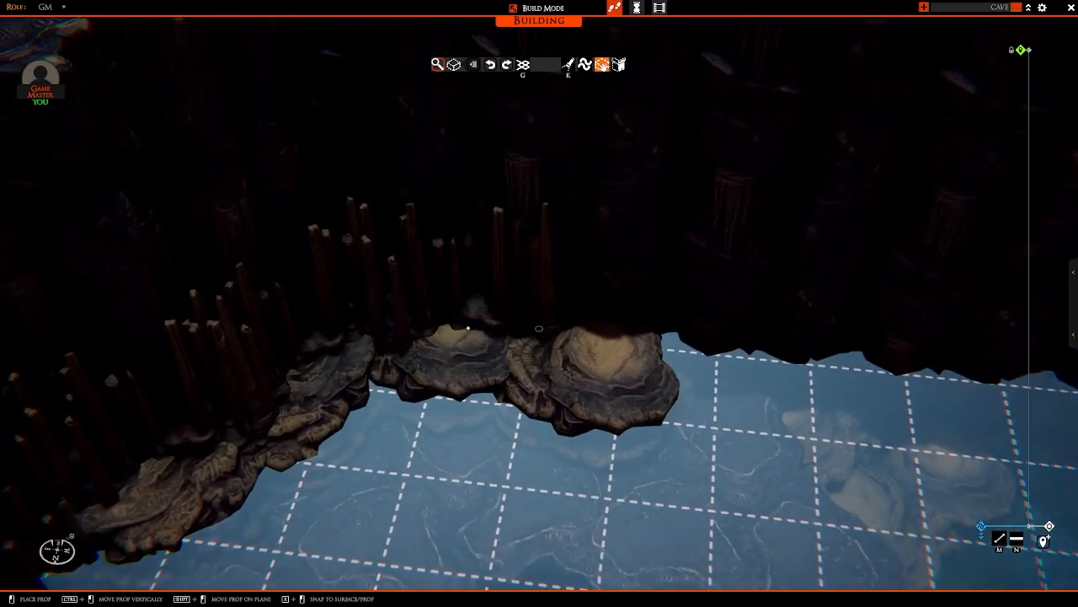
key("s")
key("d")
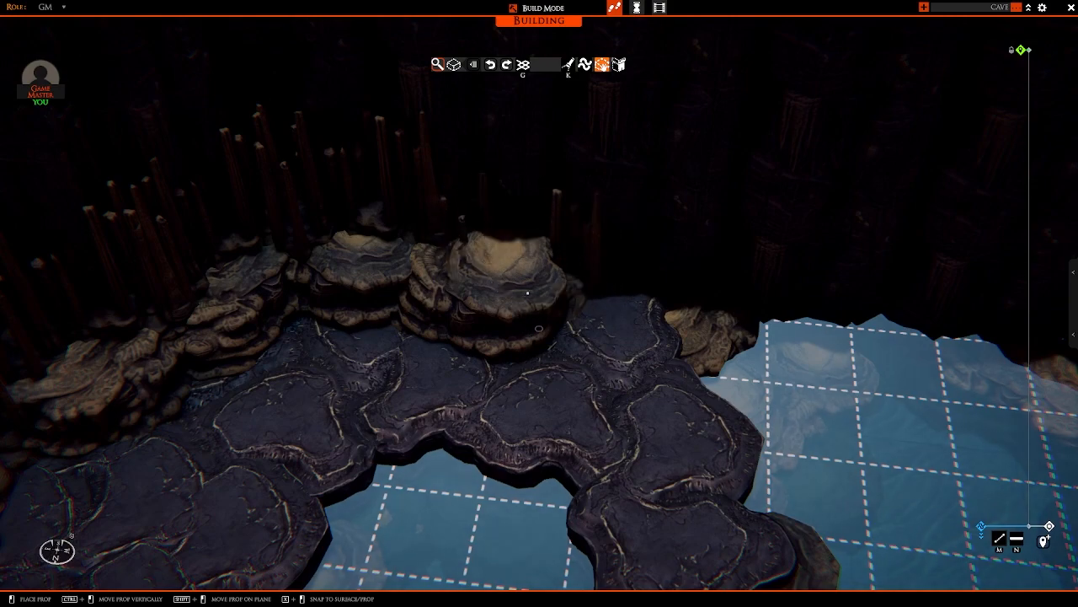
left_click(522, 305)
key("d")
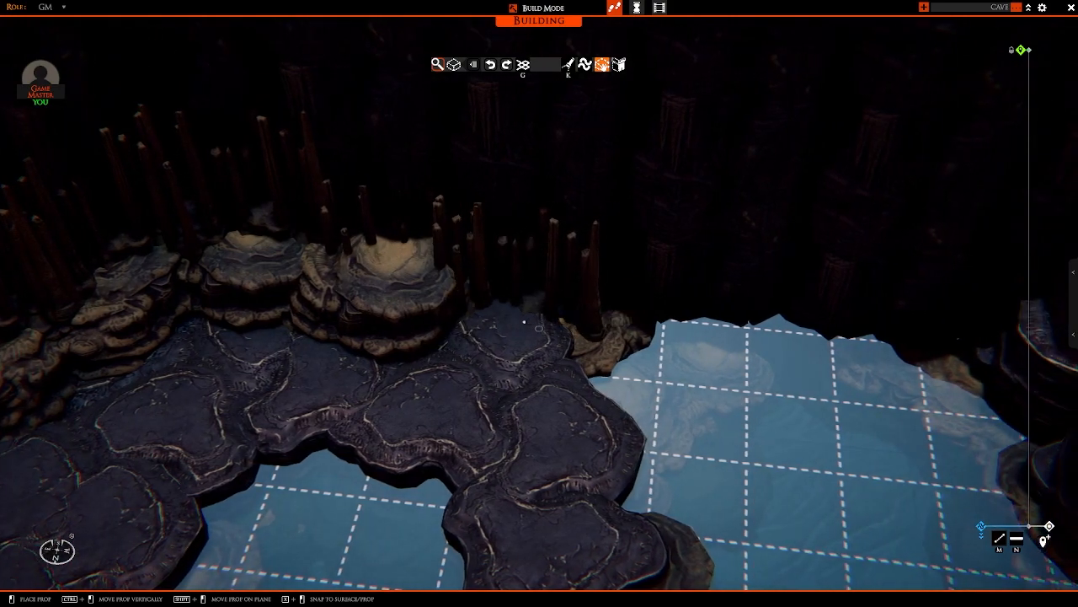
scroll(513, 323, "down", 10)
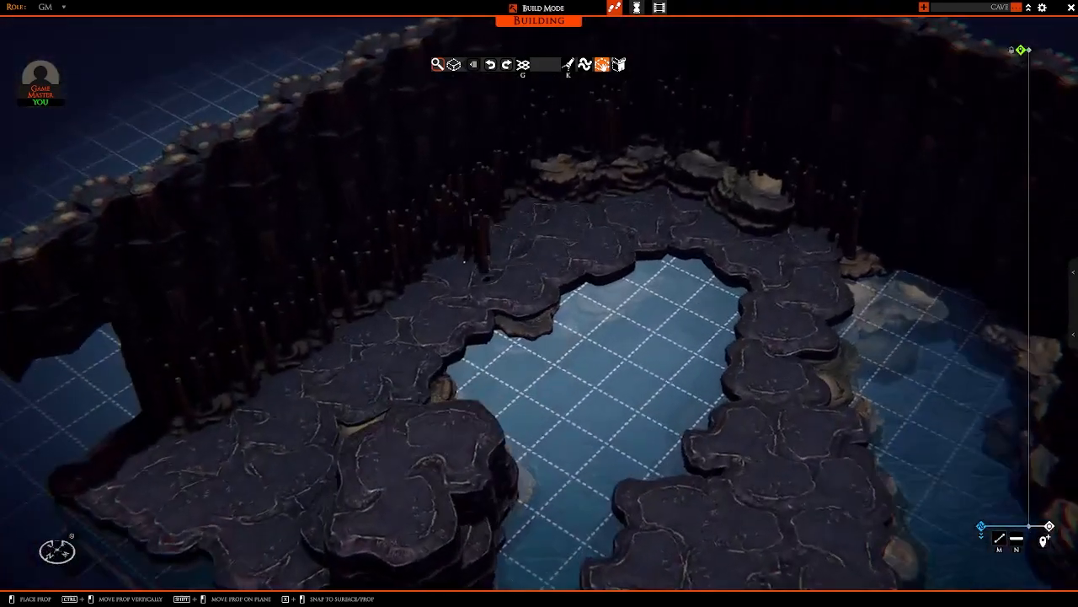
Step: Put down the stalagmite prop and inspect the finished clusters along the wall and behind the corner boulders
key("a")
right_click(523, 284)
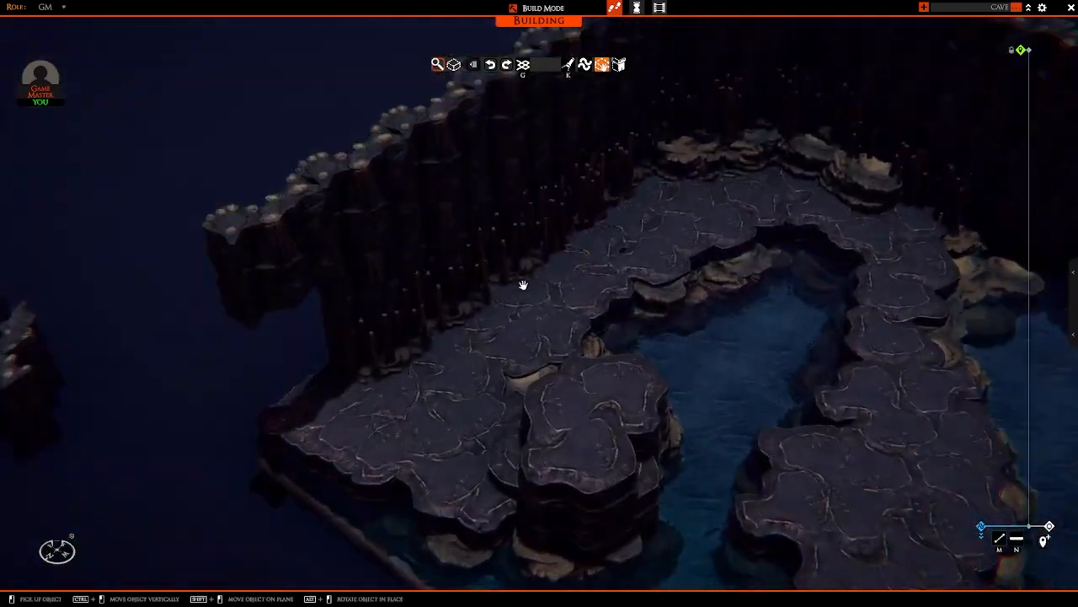
scroll(539, 257, "up", 10)
scroll(540, 227, "down", 5)
key("w")
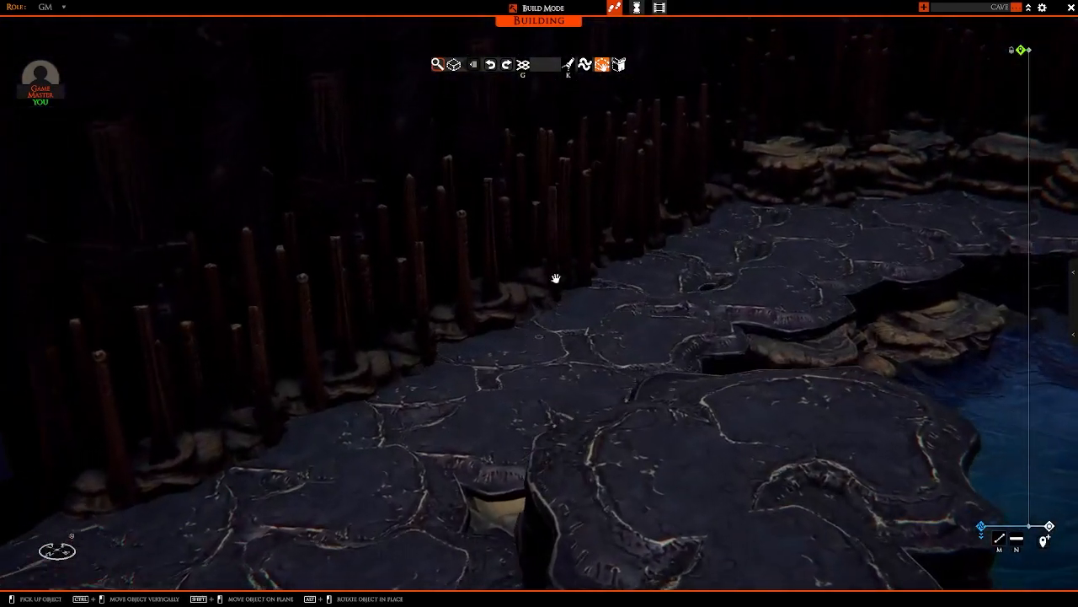
key("d")
scroll(385, 278, "down", 8)
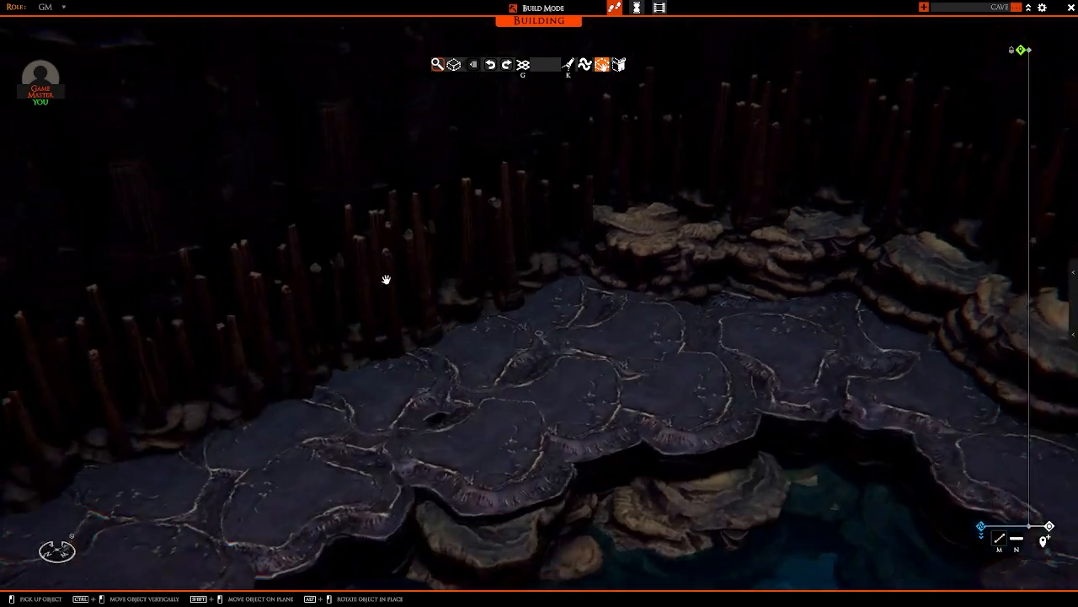
right_click_drag(385, 279, 563, 107)
scroll(537, 264, "up", 6)
scroll(563, 262, "down", 8)
key("d")
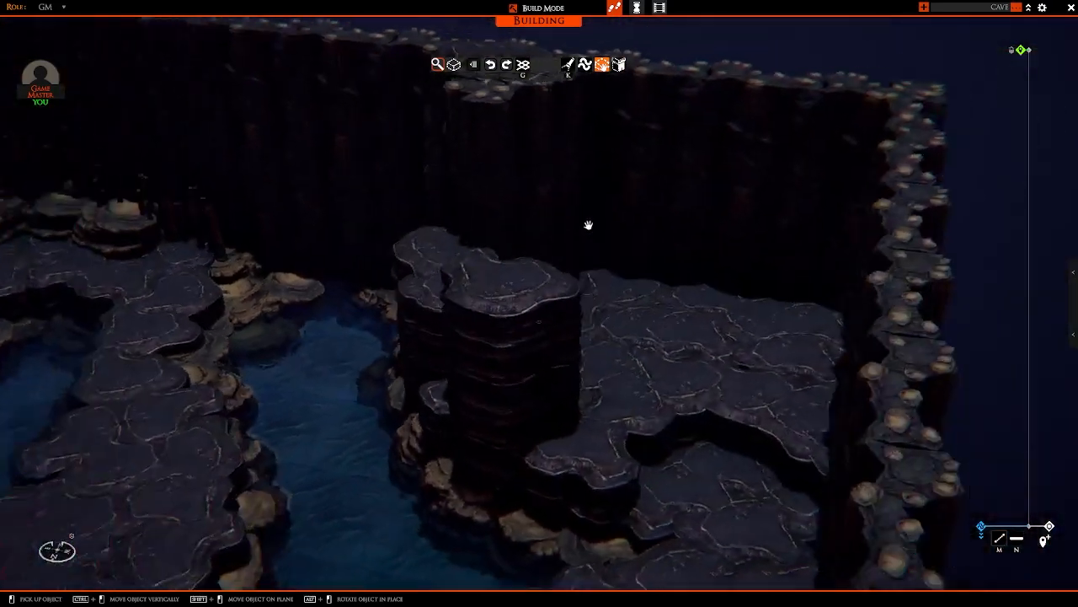
key("d")
scroll(589, 225, "up", 4)
right_click_drag(589, 225, 591, 293)
scroll(579, 239, "down", 8)
scroll(452, 253, "up", 6)
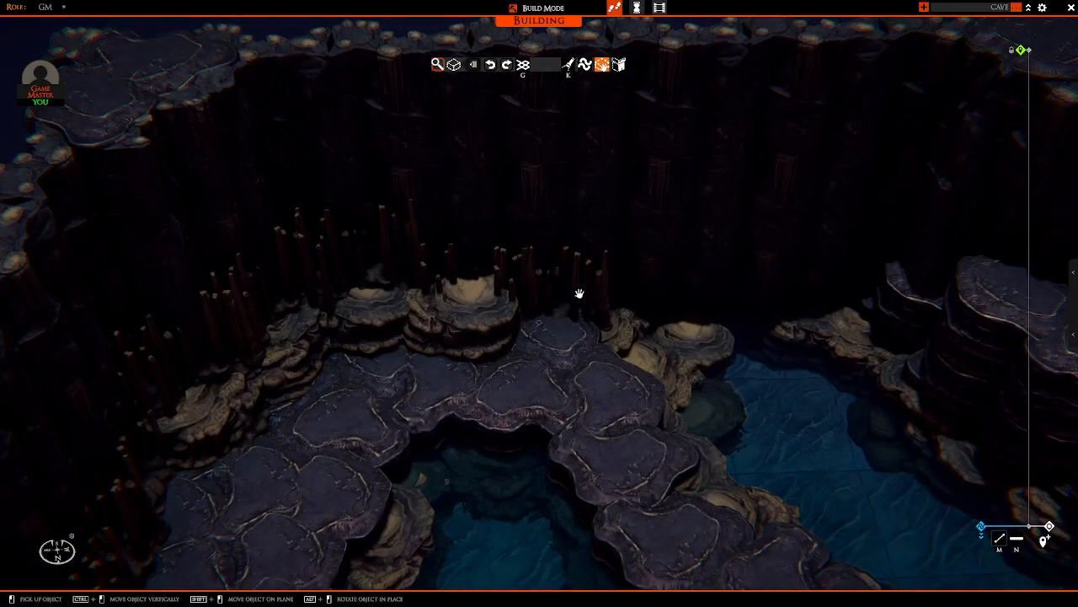
Step: Place stalagmite clusters along the back wall of the stone-floored alcove behind the tall rock columns
key("d")
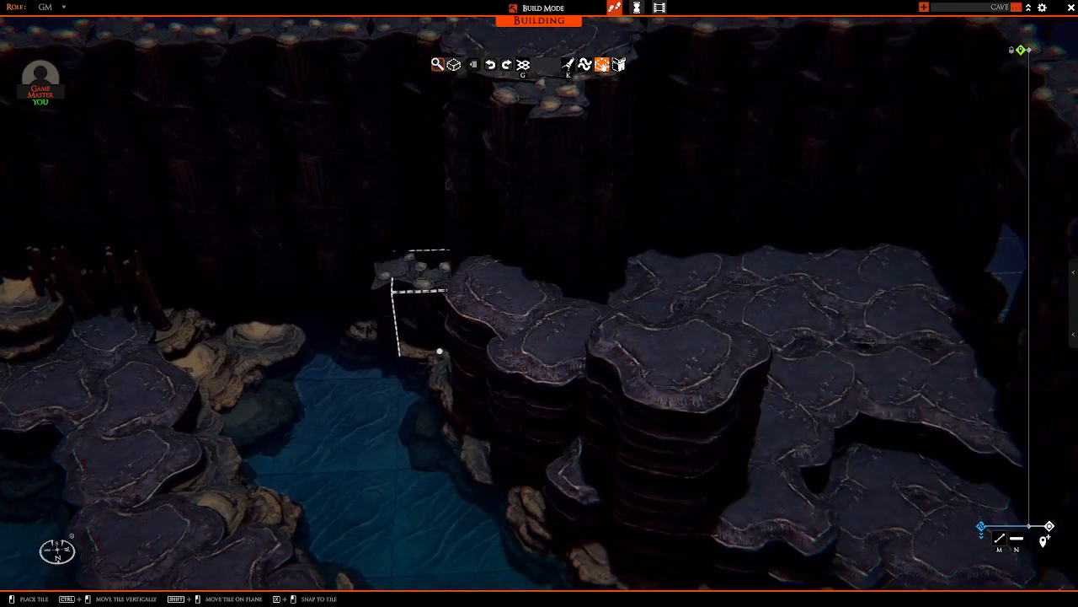
key("a")
right_click(443, 348)
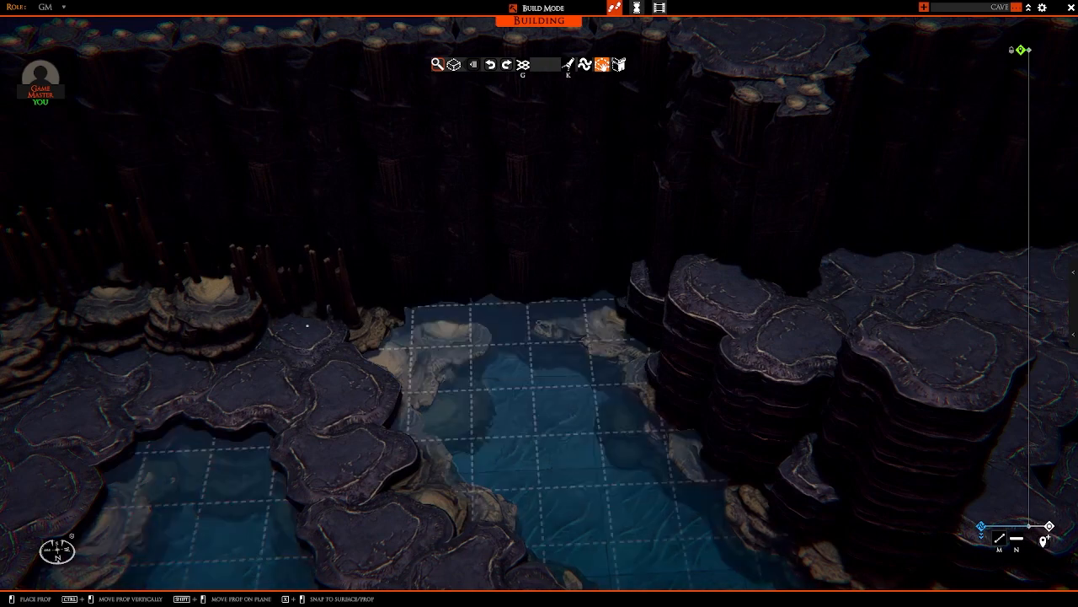
key("d")
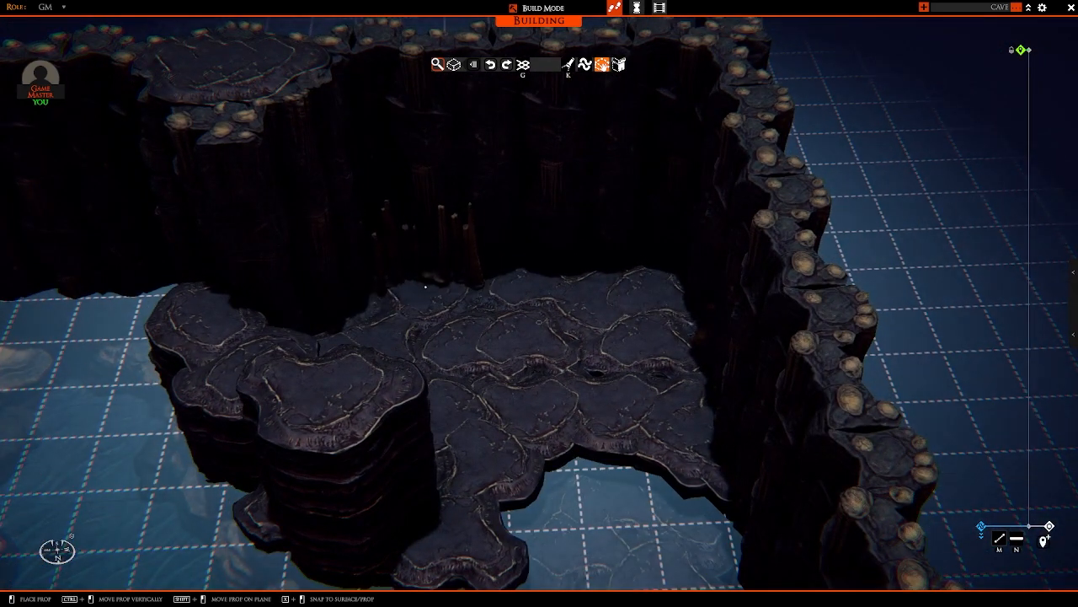
middle_click_drag(425, 281, 414, 249)
key("r")
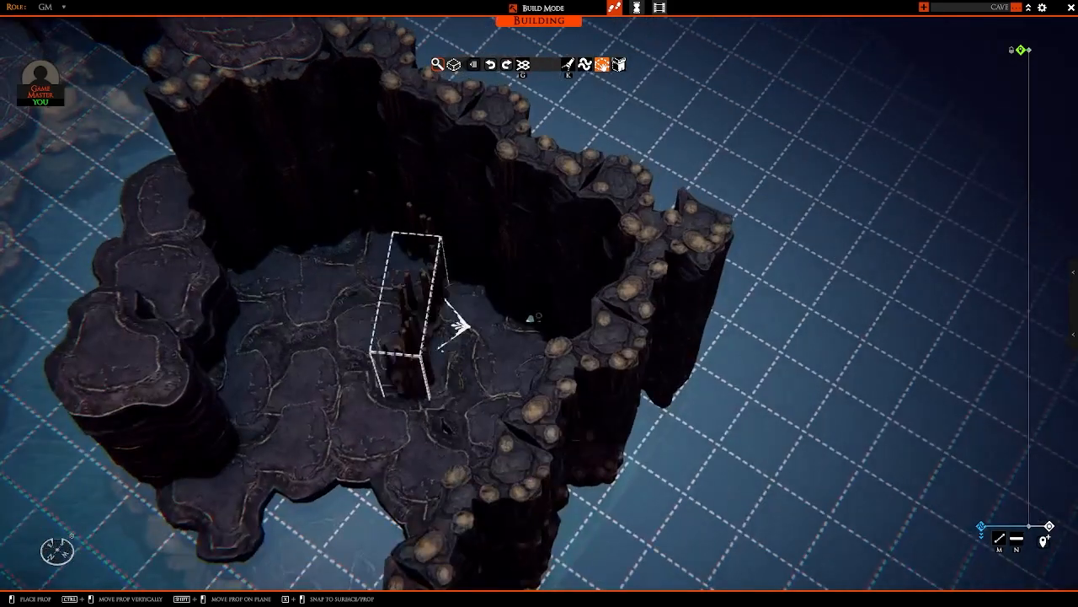
key("w")
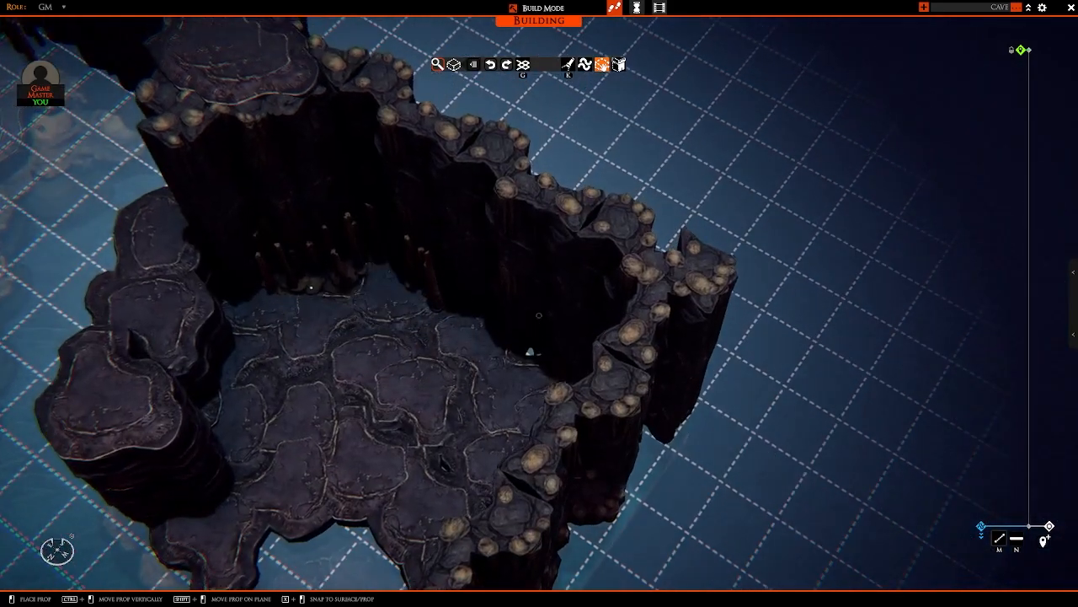
left_click(308, 281)
middle_click_drag(362, 290, 381, 302)
key("w")
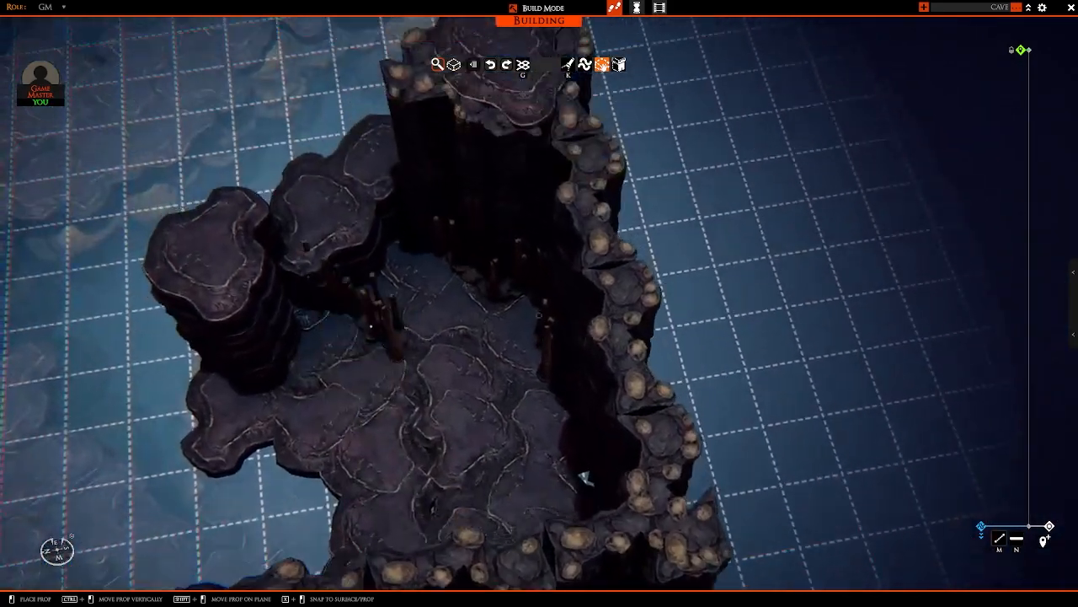
Step: Line the inner foot of the tall rock columns with turned stalagmite clusters, down to the largest column
left_click(382, 293)
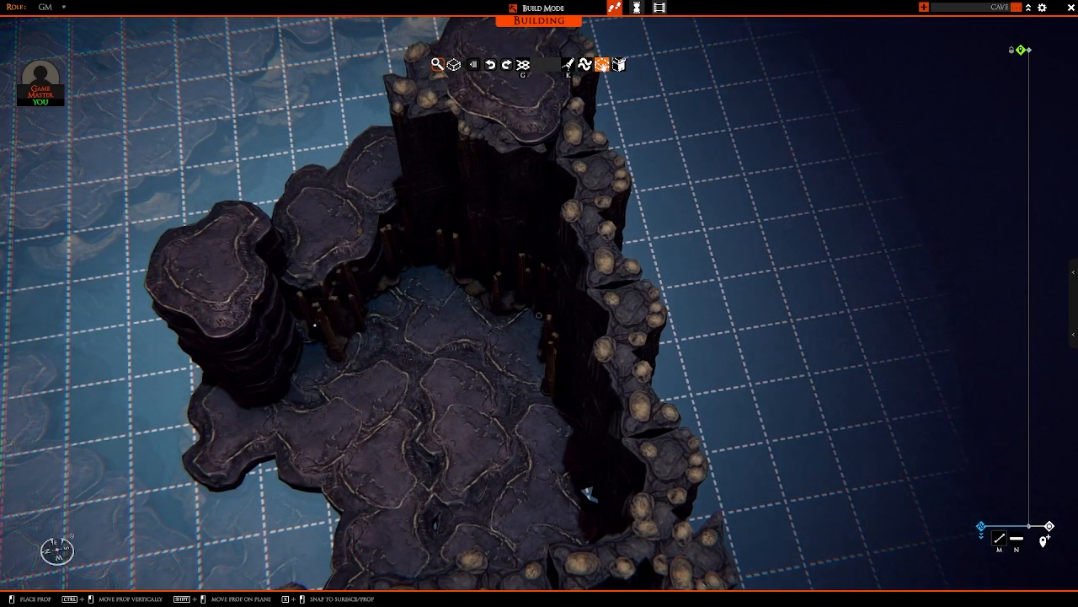
middle_click_drag(290, 320, 339, 341)
left_click_drag(338, 340, 204, 373)
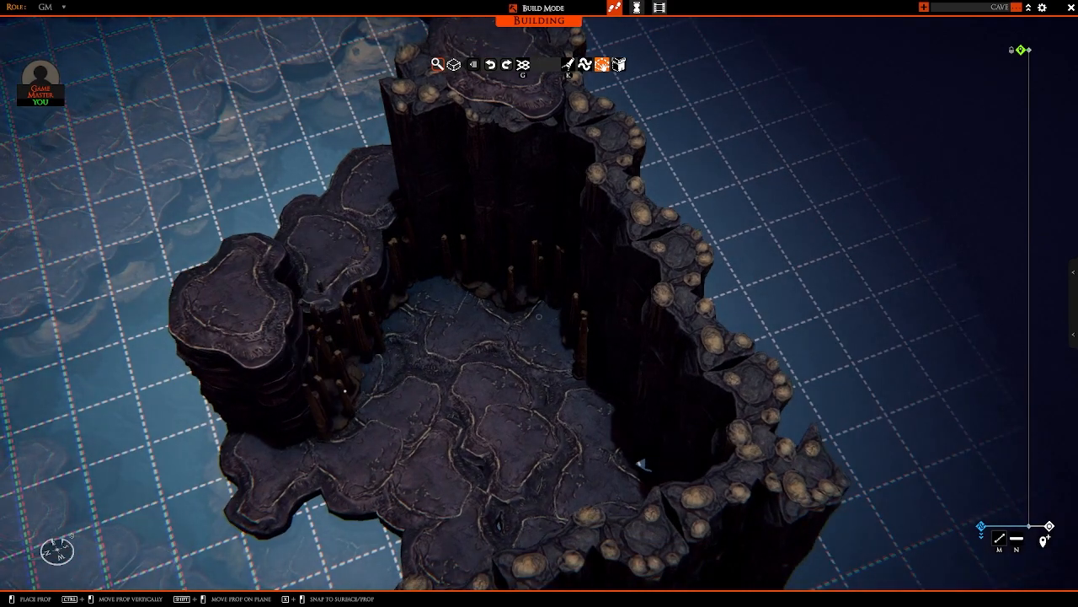
middle_click_drag(318, 400, 488, 386)
Step: Continue the stalagmite clusters along the adjoining wall, from the wall opening to the small raised ledge
middle_click_drag(715, 378, 561, 385)
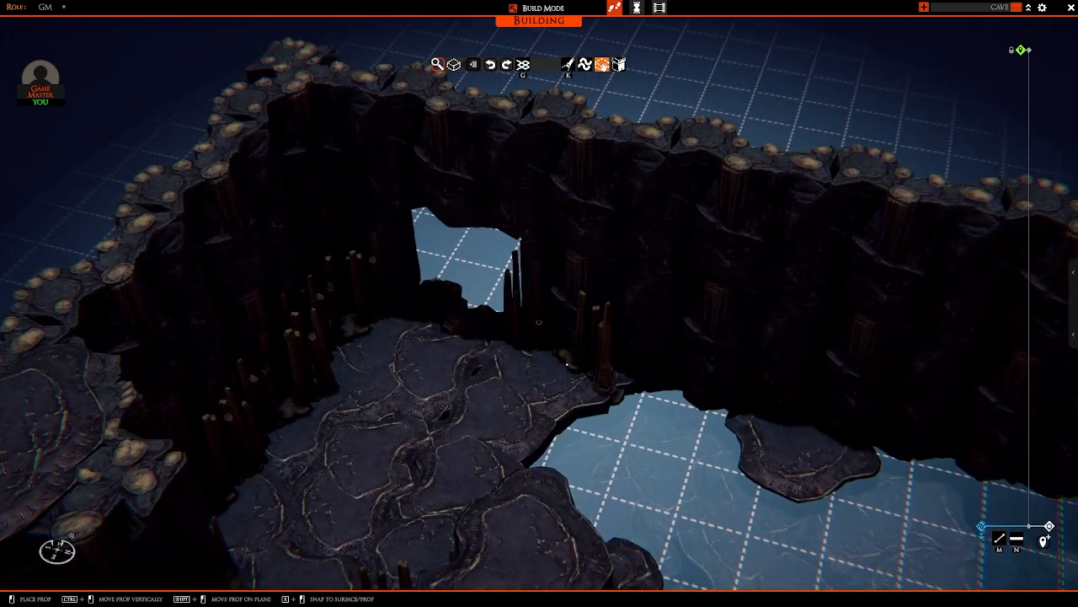
middle_click_drag(539, 322, 539, 322)
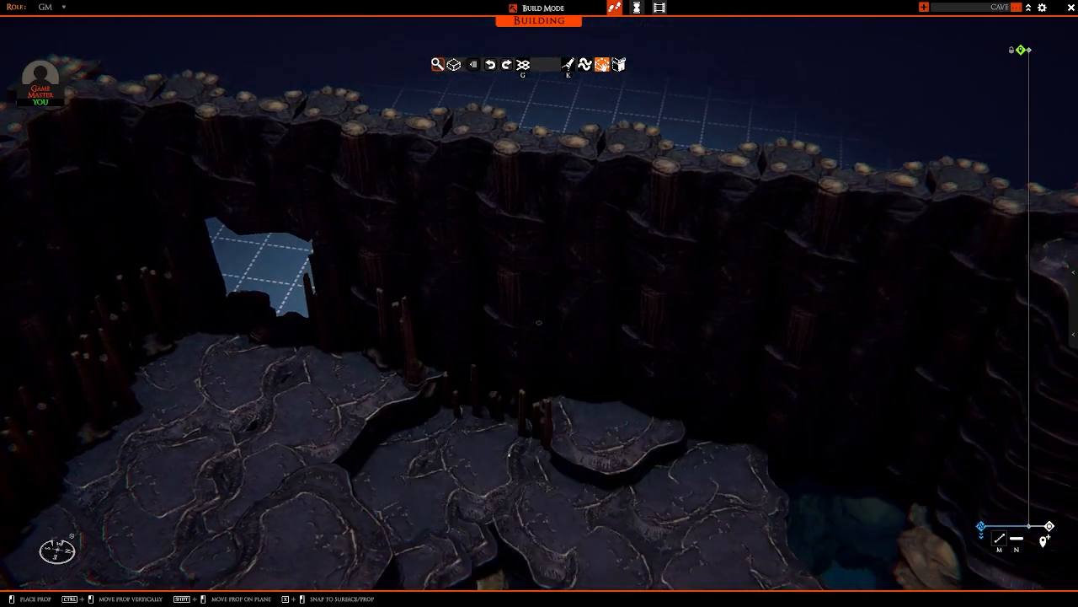
left_click_drag(509, 455, 508, 429, "ctrl")
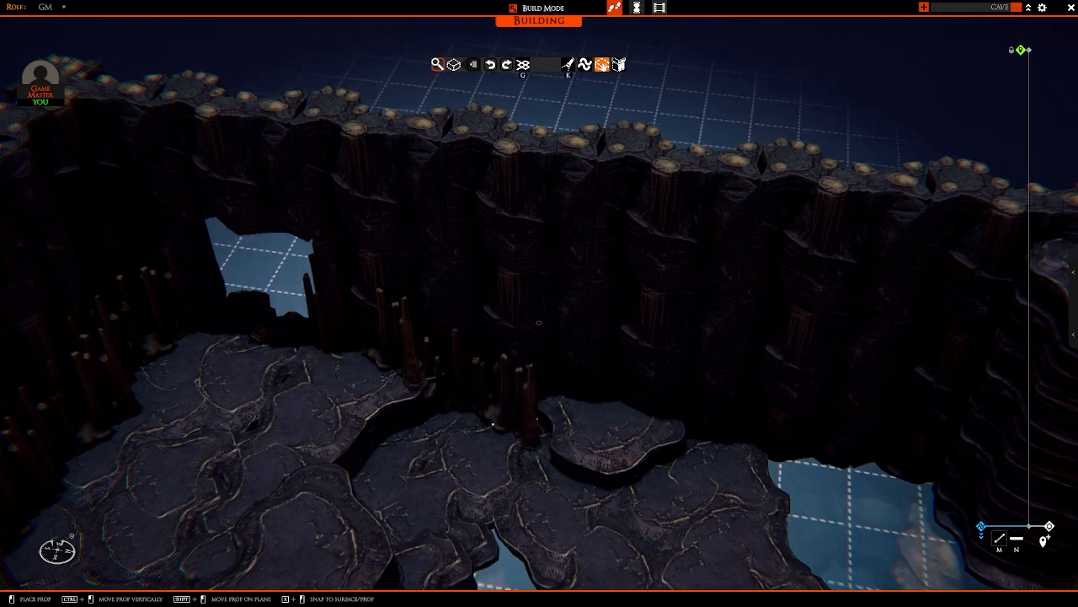
left_click(493, 424)
Step: Extend the stalagmite clusters across the small raised ledge and along the wall to the water's edge
key("d")
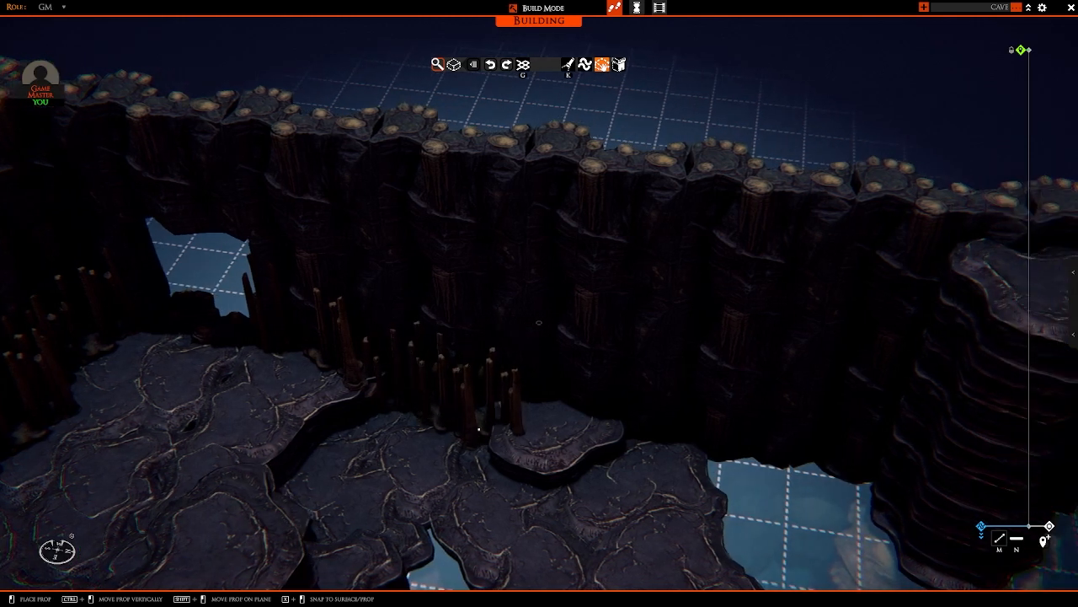
left_click_drag(479, 429, 479, 430, "ctrl")
key("d")
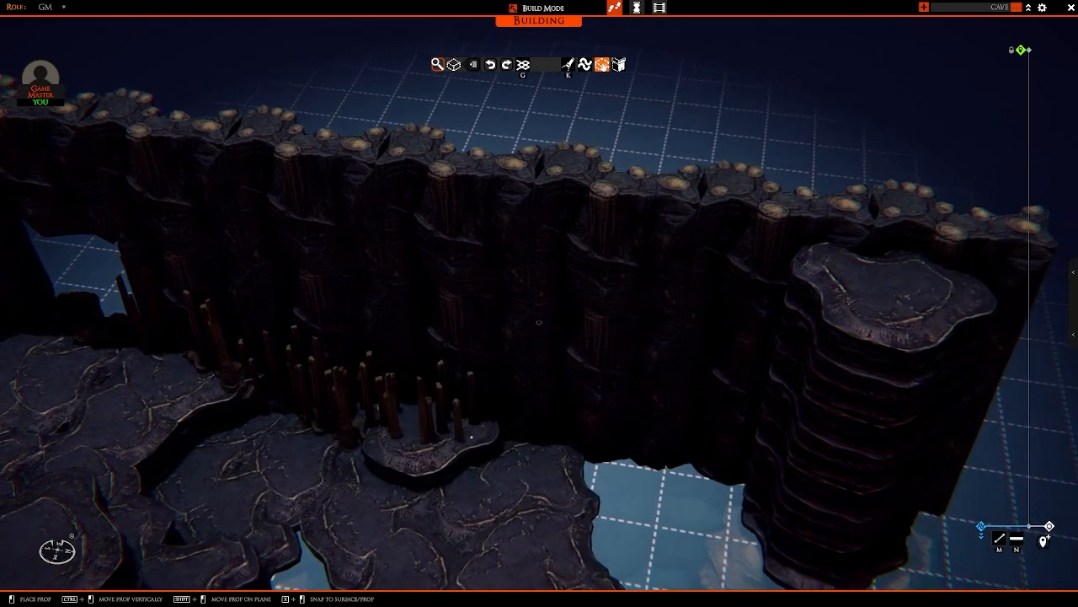
key("d")
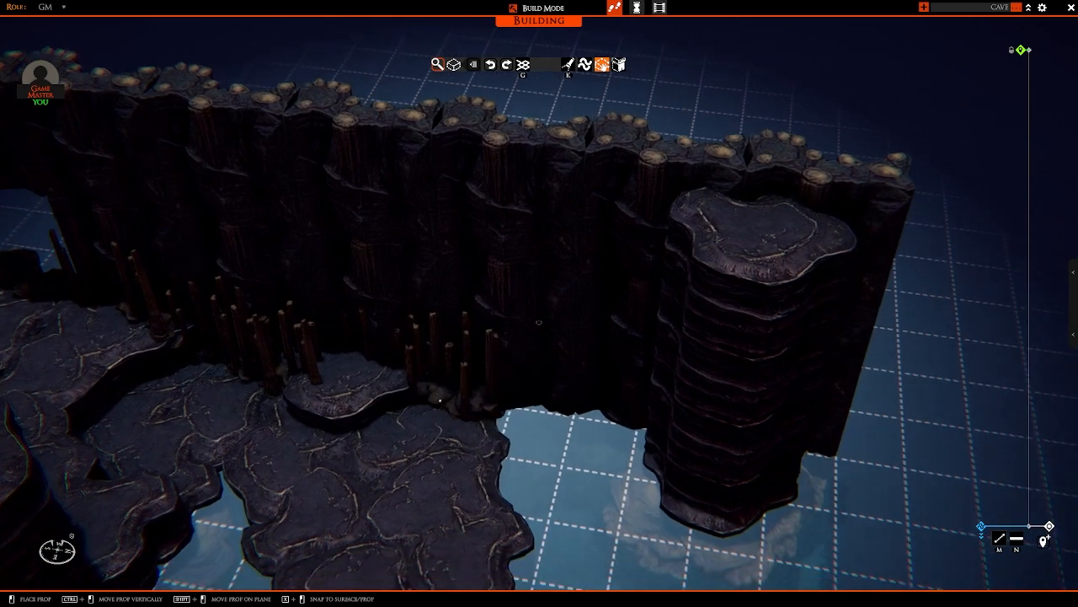
key("d")
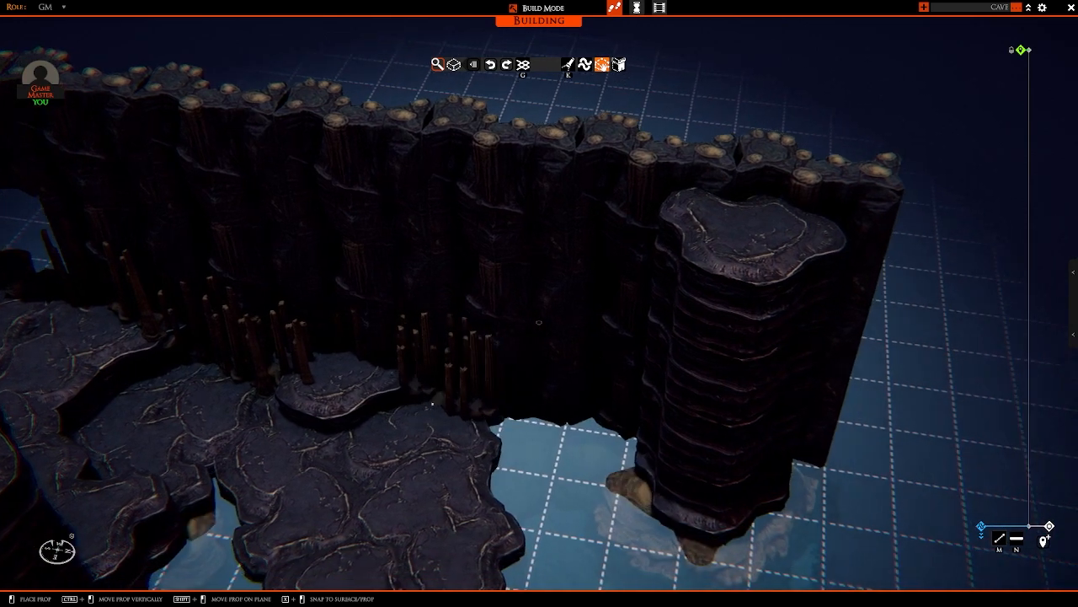
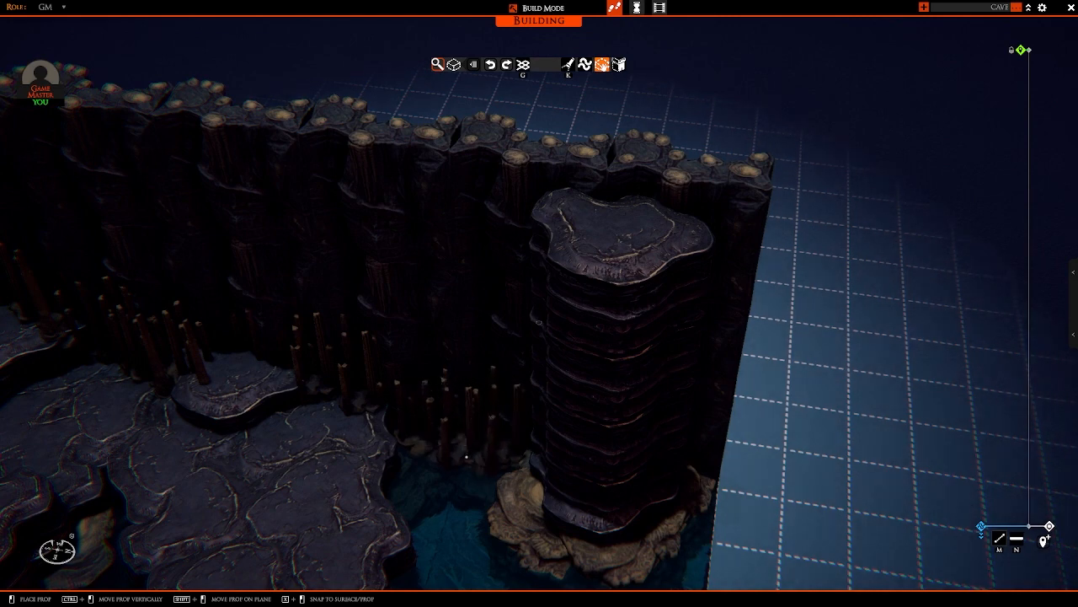
Step: Ring the rocky base of the large corner column with stalagmite clusters, starting from the adjoining wall
key("s")
left_click(475, 448)
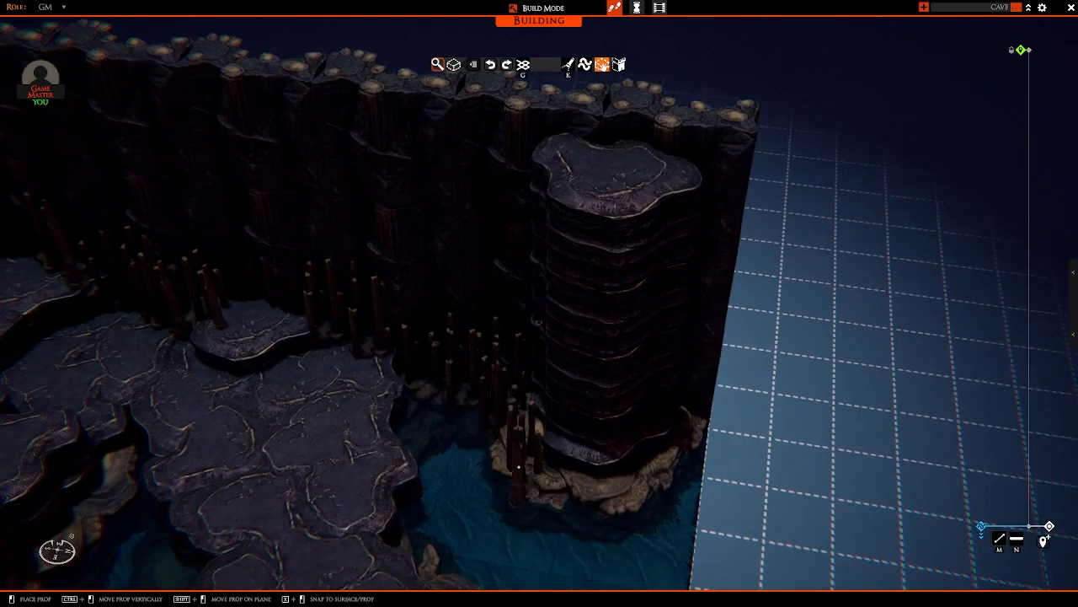
left_click_drag(531, 463, 531, 451, "ctrl")
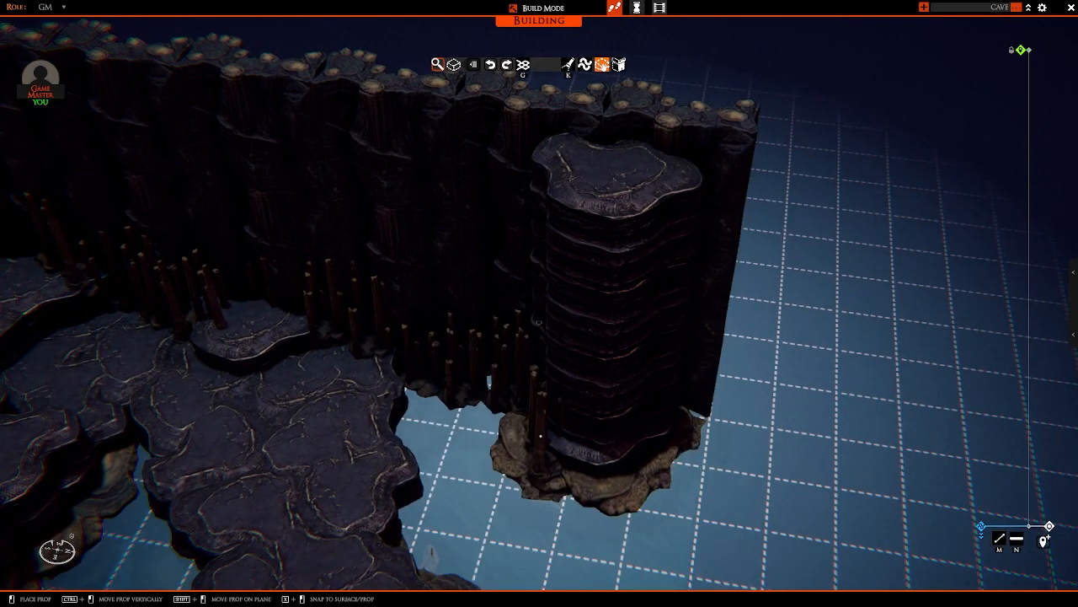
key("d")
key("s")
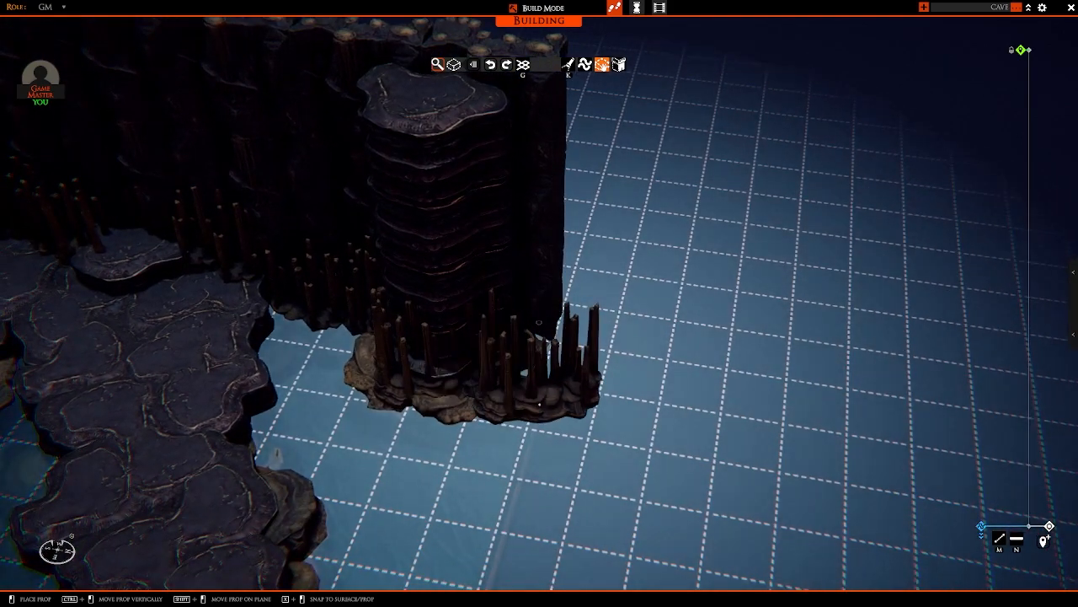
mouse_move(590, 379)
right_mouse_down()
mouse_move(623, 324)
mouse_move(582, 363)
right_mouse_up()
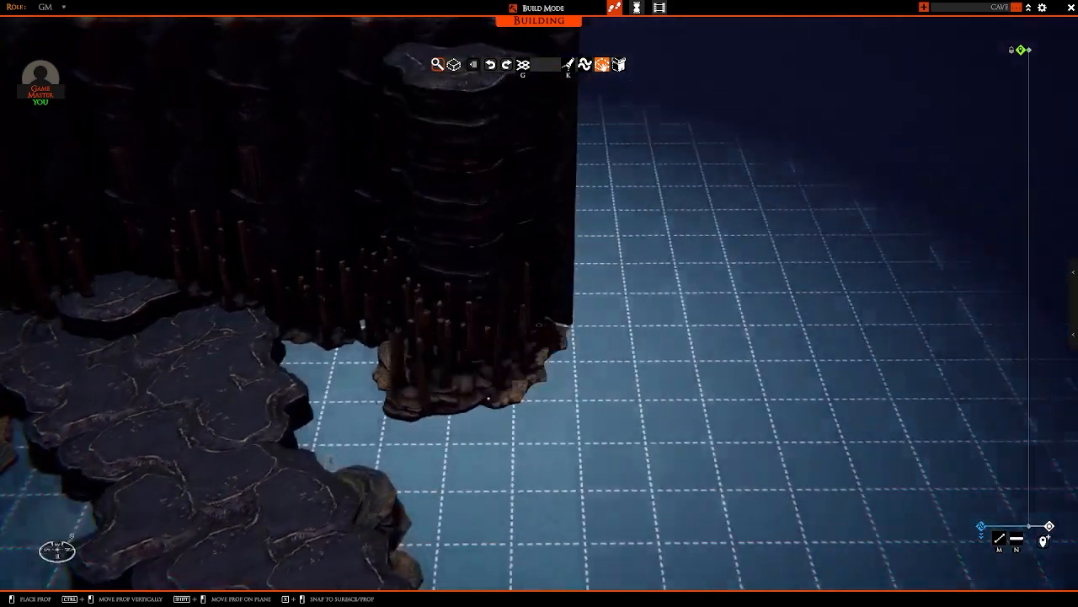
key("w")
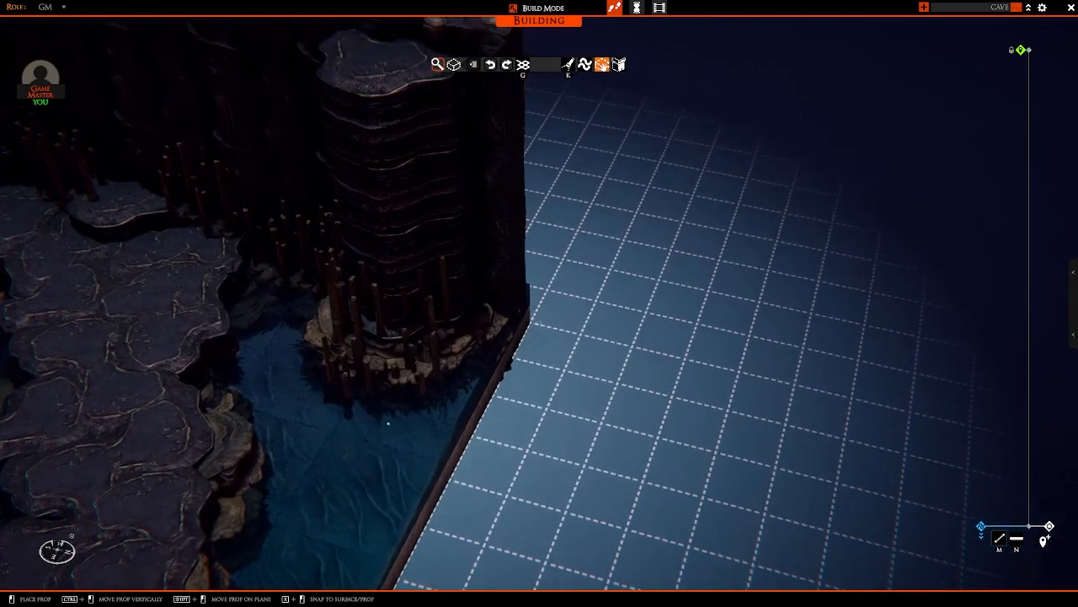
Step: Fill the shallow water between the corner column and the stone path with dense stalagmite clusters
key("a")
left_click_drag(410, 384, 499, 382)
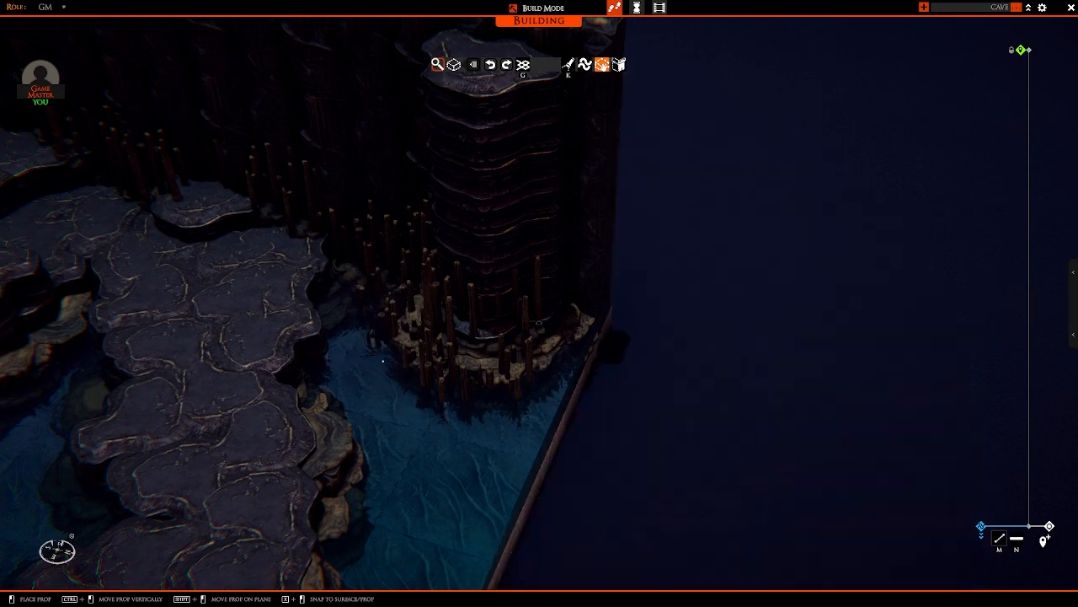
key("s")
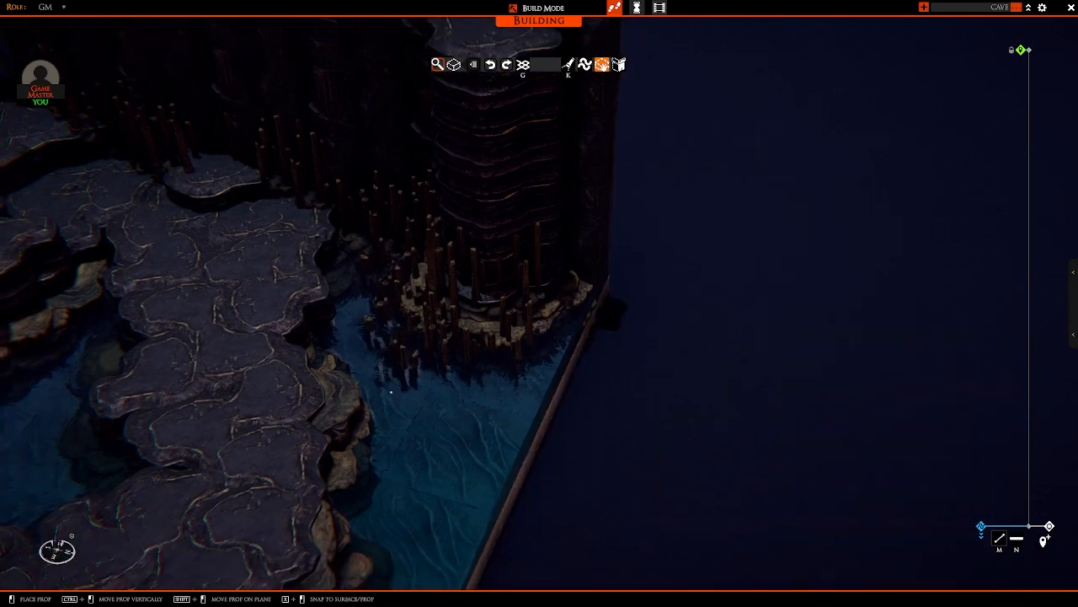
key("w")
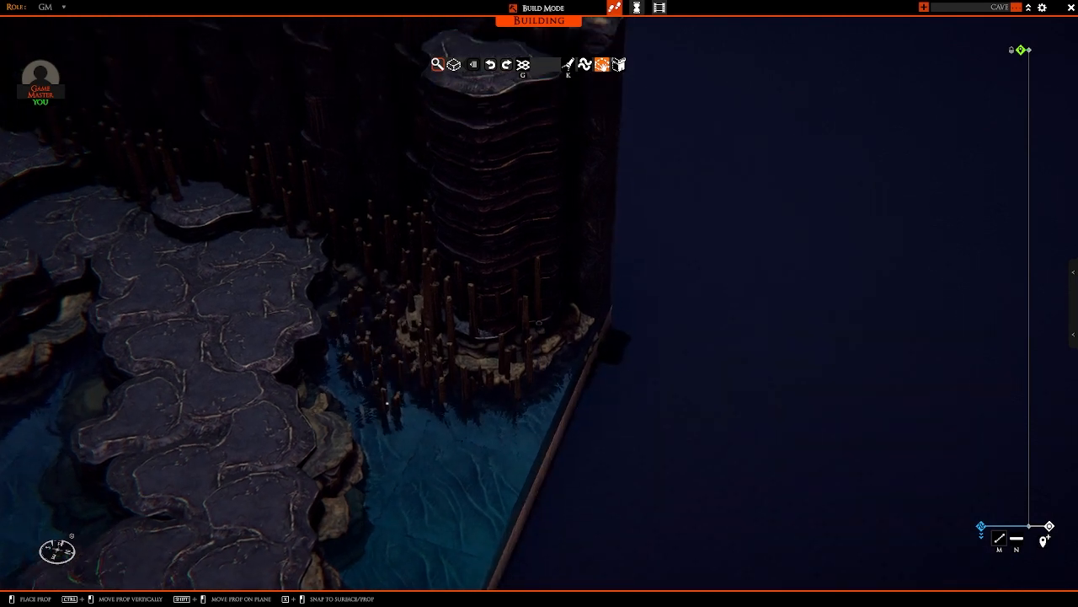
left_click(389, 397)
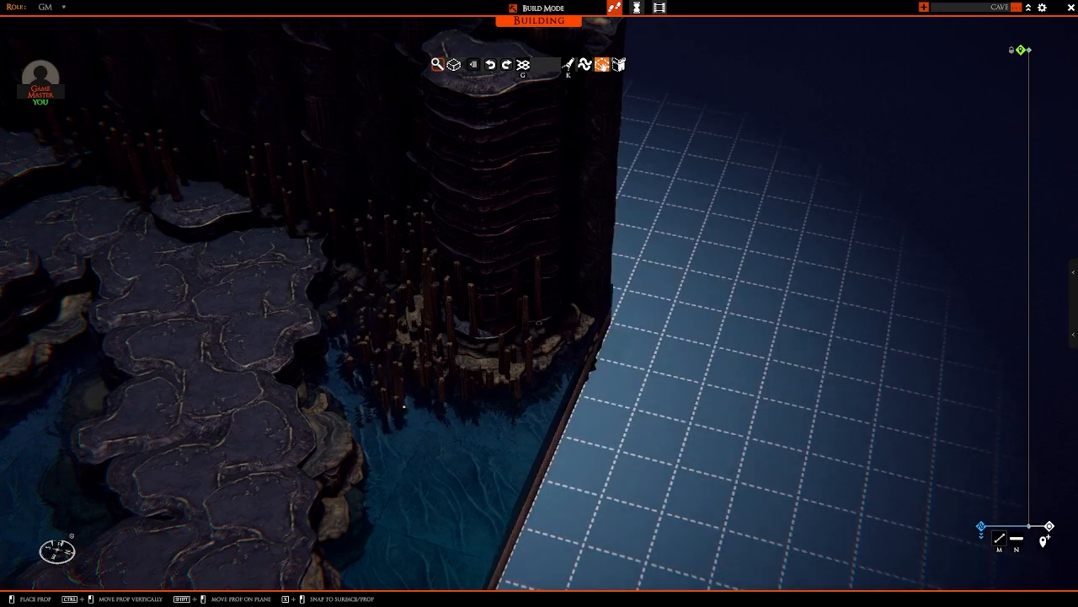
right_click_drag(406, 409, 452, 405)
right_click_drag(581, 413, 441, 392)
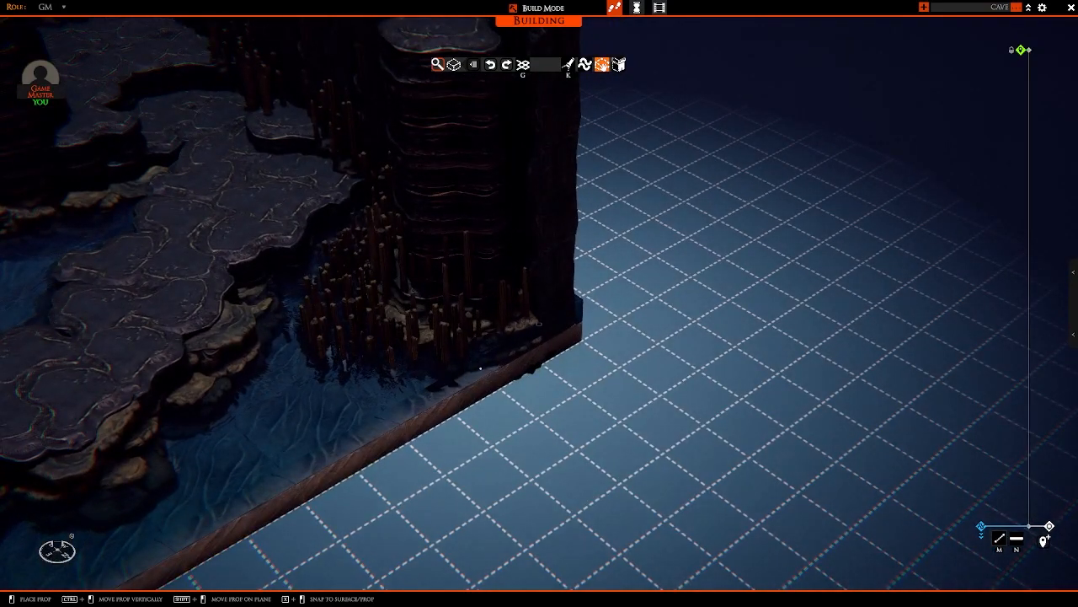
right_click_drag(546, 386, 539, 322)
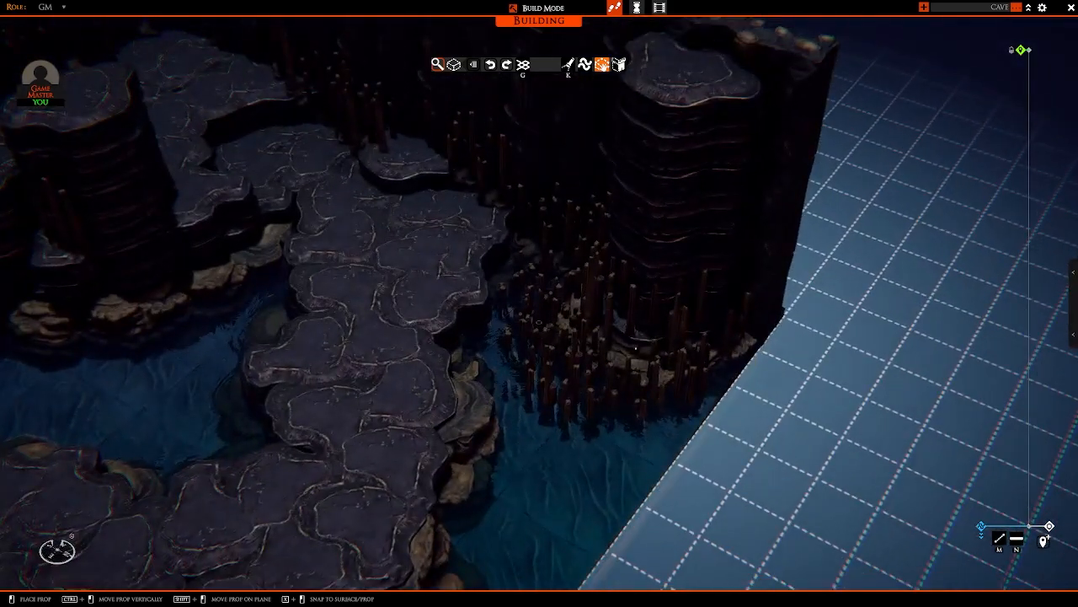
key("n")
key("n")
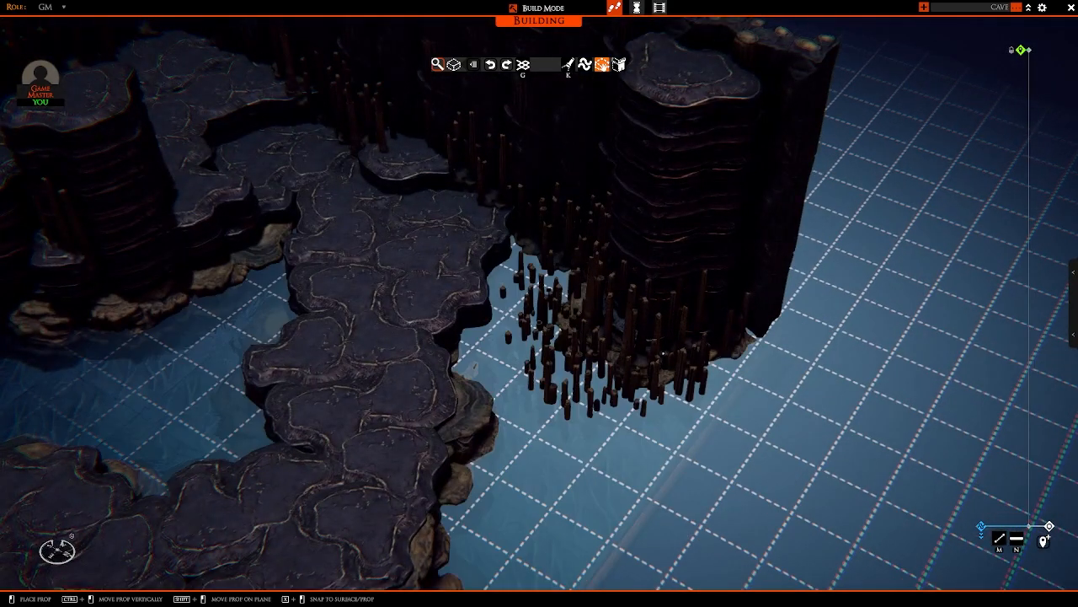
Step: Place stalagmite clusters around the water-side foot of the raised rock mound near the open map border
right_click_drag(662, 358, 544, 289)
left_click(590, 260)
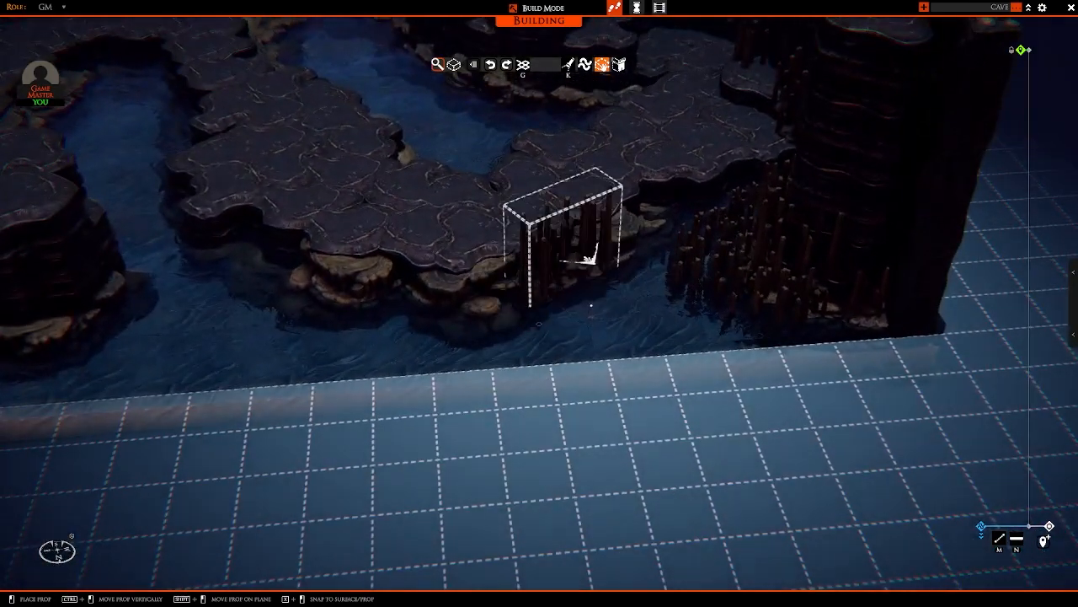
key("a")
scroll(357, 337, "down", 4)
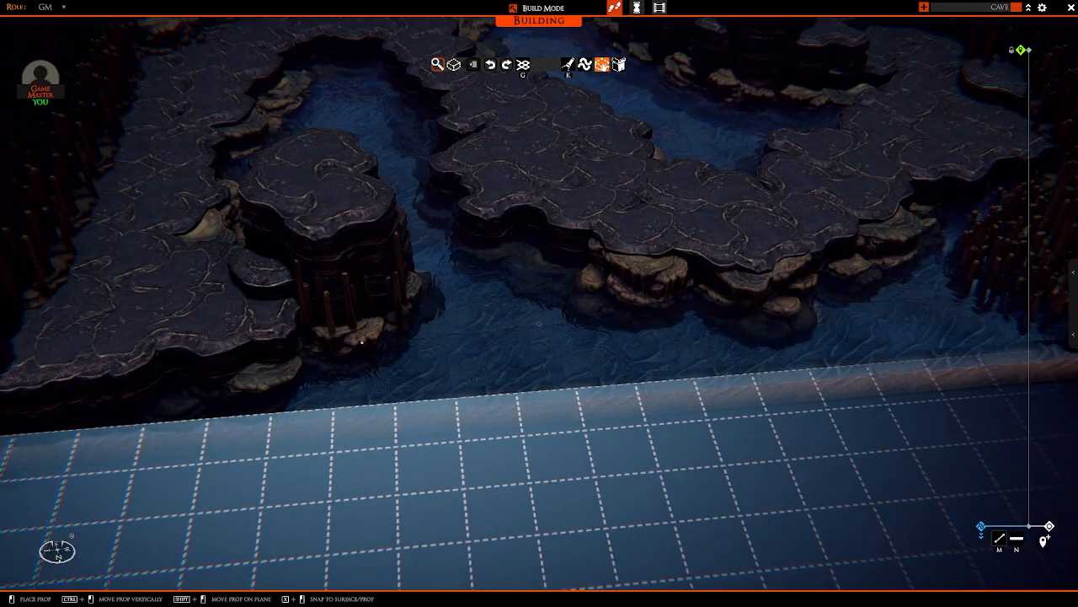
right_click_drag(363, 342, 418, 325)
left_click_drag(413, 327, 436, 362)
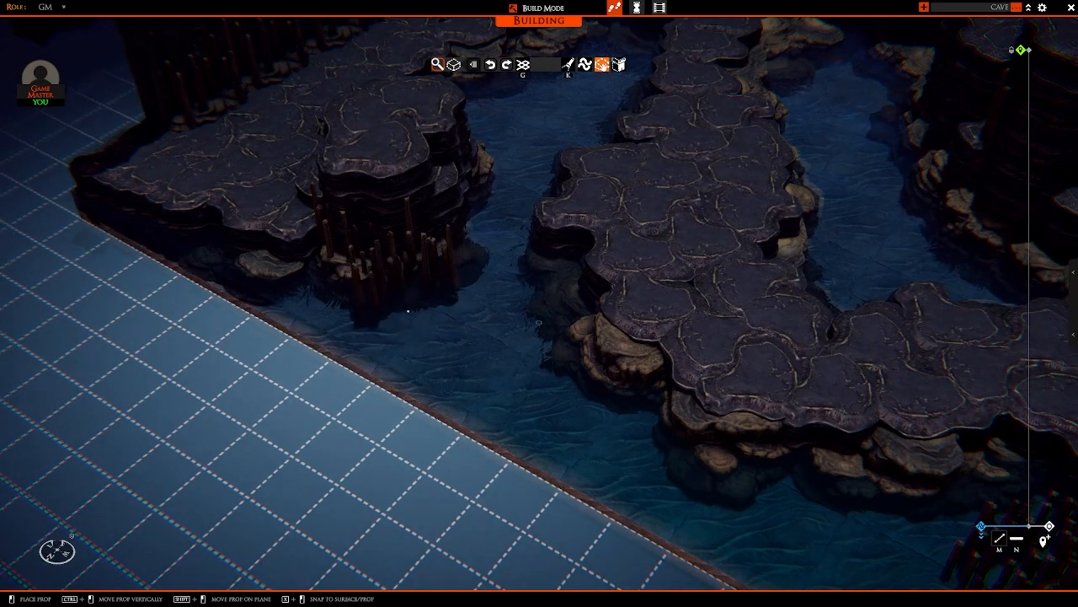
Step: Extend the stalagmite clusters from the raised mound along the platform's outer edge towards the map corner, thickening the row near the mound
key("a")
key("a")
right_click_drag(369, 300, 436, 294)
left_click_drag(439, 293, 459, 347)
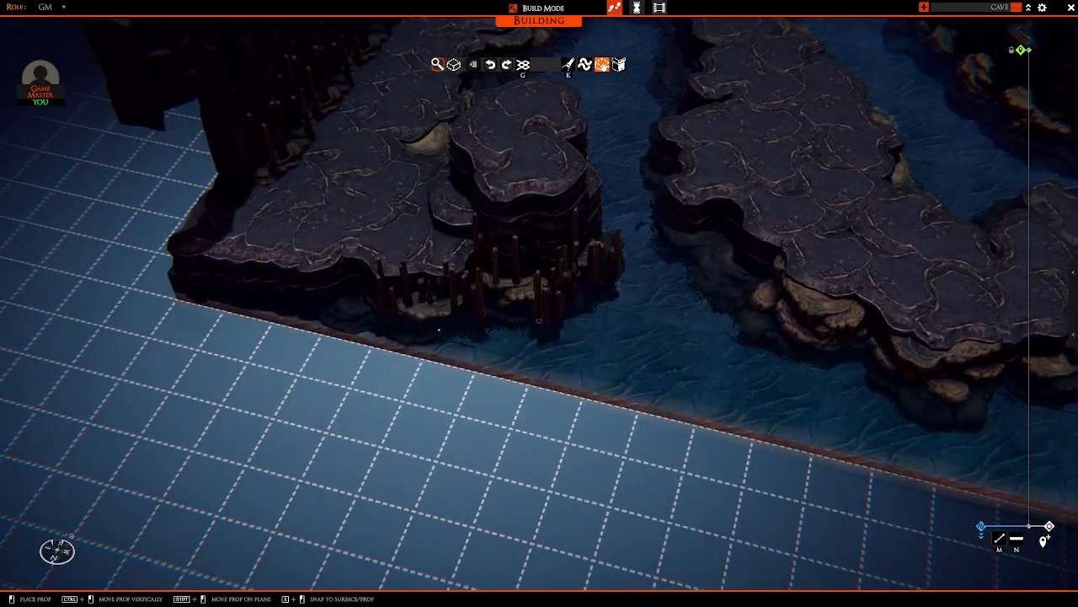
key("a")
right_click_drag(418, 312, 459, 315)
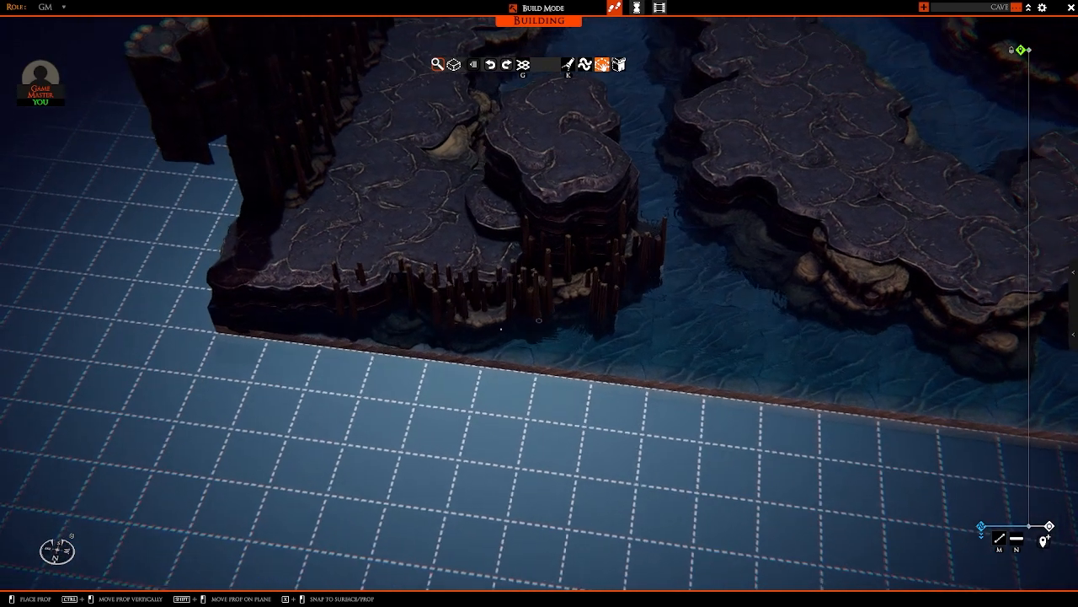
key("d")
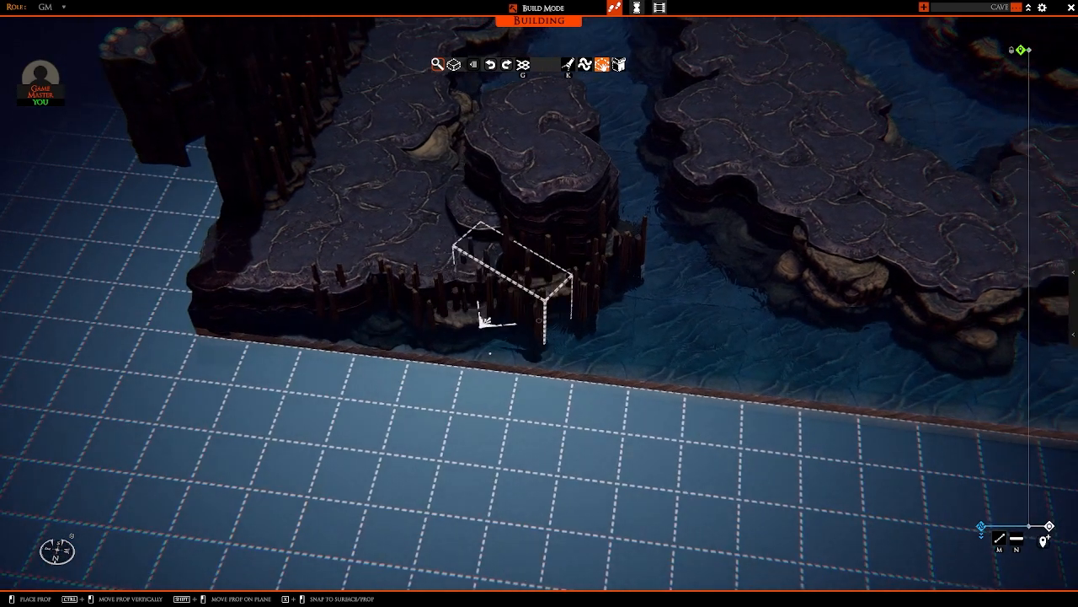
left_click_drag(491, 353, 494, 352)
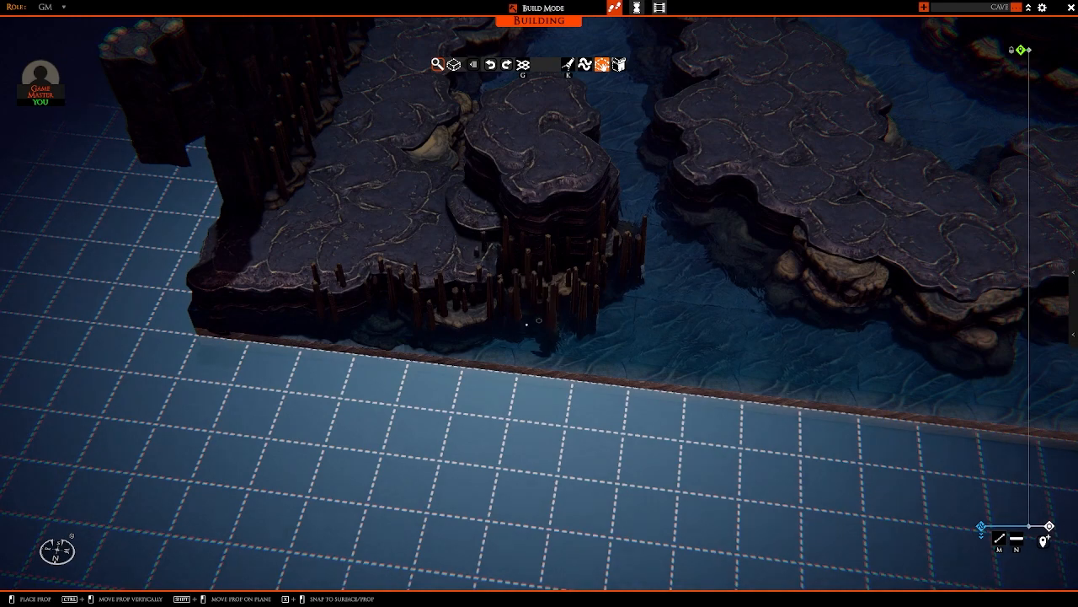
Step: Wrap turned stalagmite clusters around the remaining sides of the raised mound, facing the path and the inner water inlet
key("d")
right_click_drag(544, 320, 455, 375)
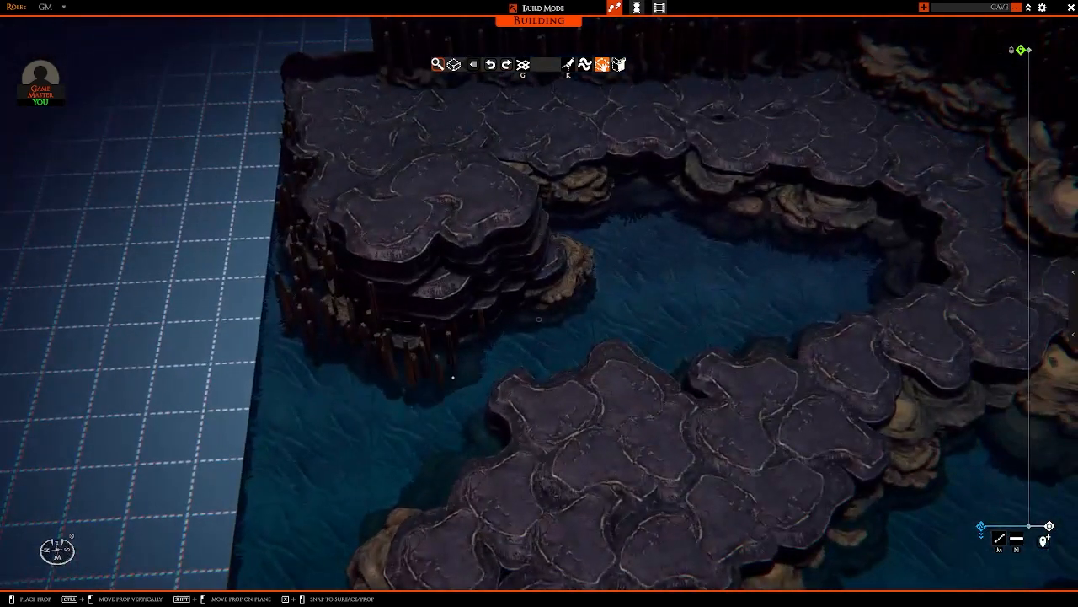
left_click_drag(466, 402, 463, 397)
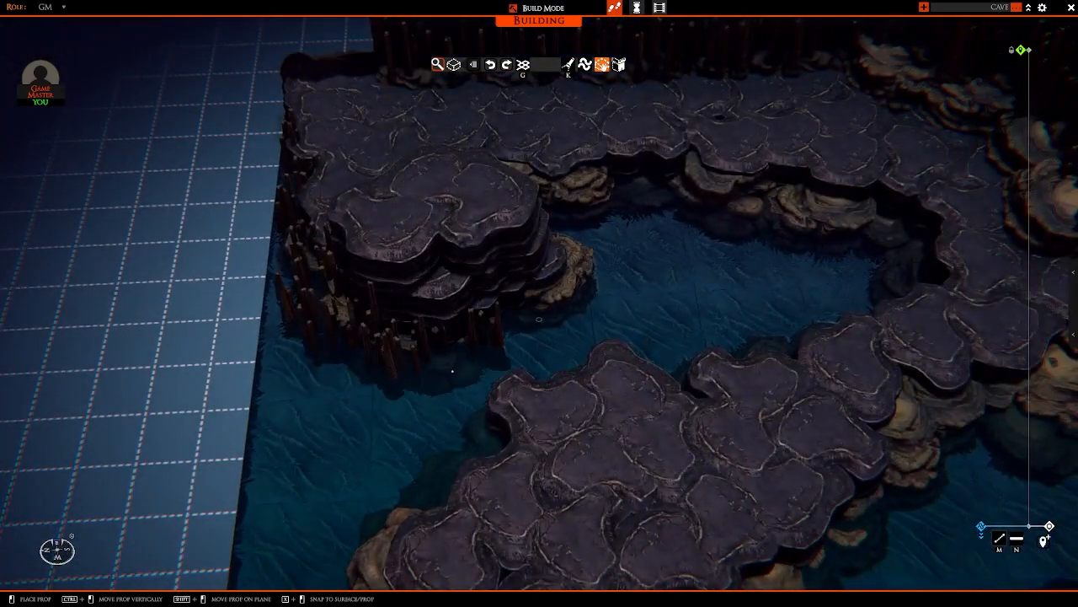
key("d")
right_click_drag(601, 311, 464, 315)
left_click_drag(464, 315, 486, 325)
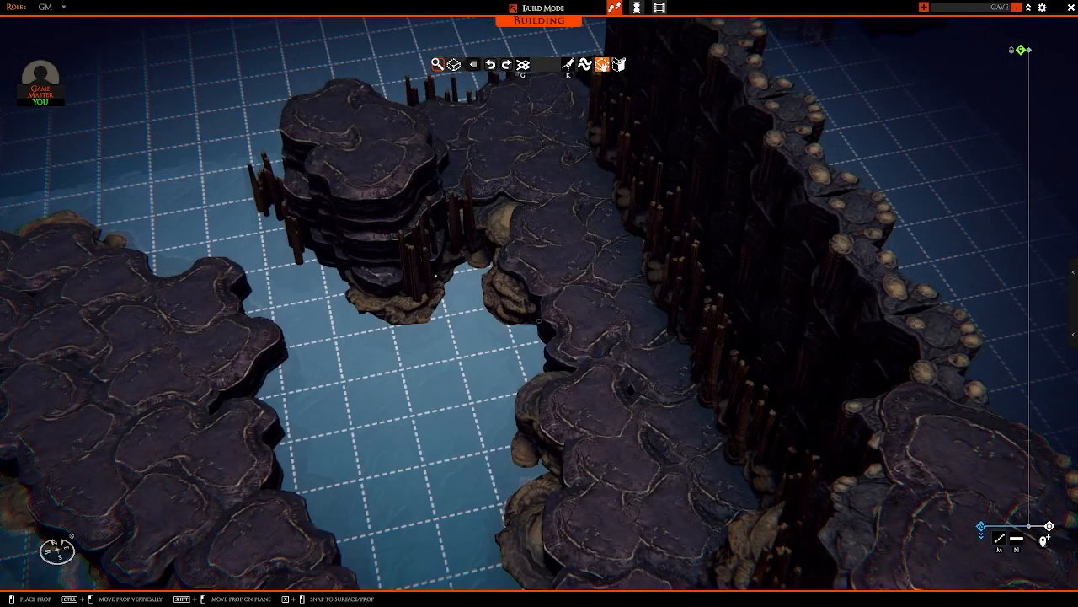
right_click_drag(480, 291, 645, 303)
mouse_move(523, 320)
left_mouse_down()
mouse_move(472, 317)
mouse_move(540, 329)
left_mouse_up()
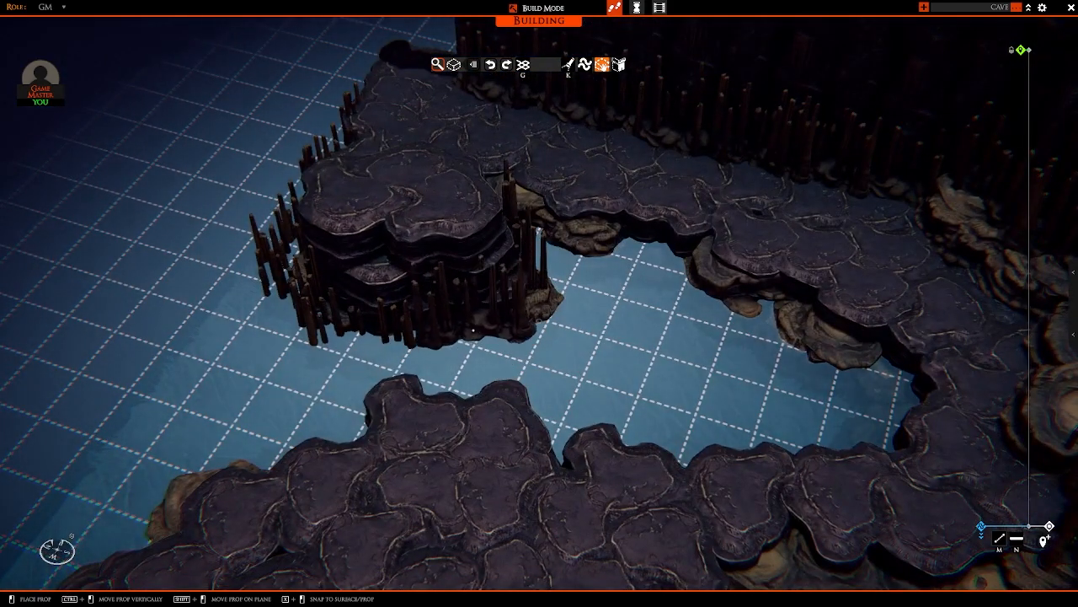
Step: Line the waterside foot of the tall rock columns with stalagmite clusters, from the side wall to the stone path
right_click_drag(464, 316, 662, 295)
key("w")
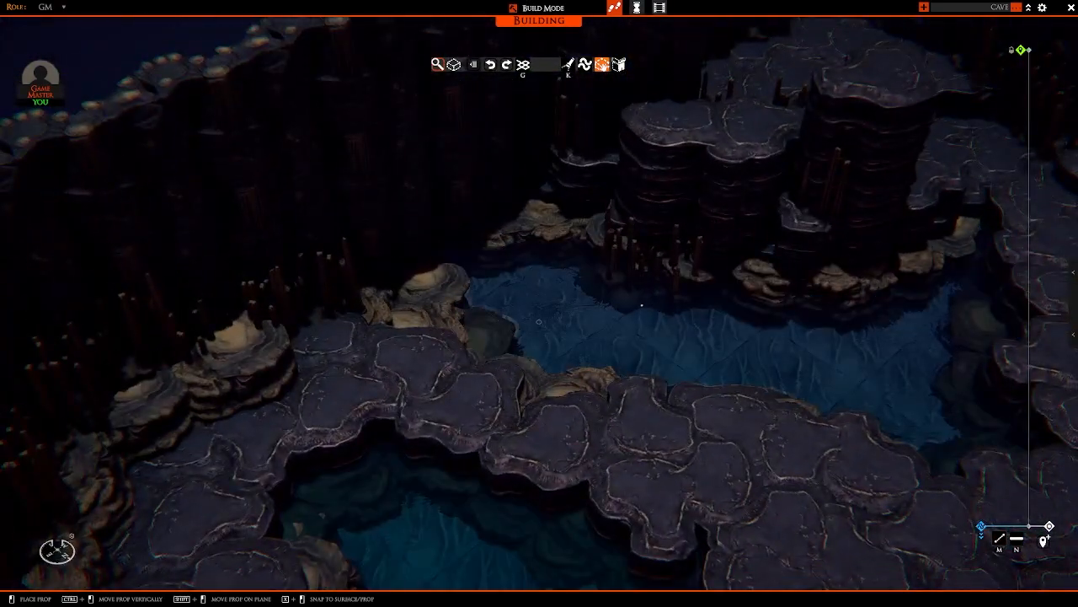
key("d")
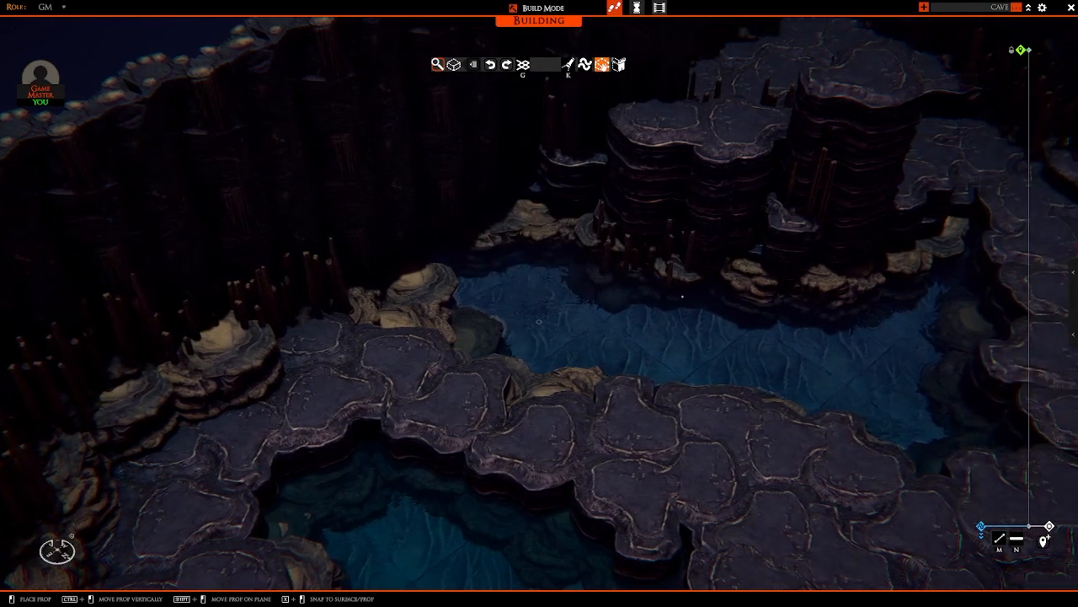
key("d")
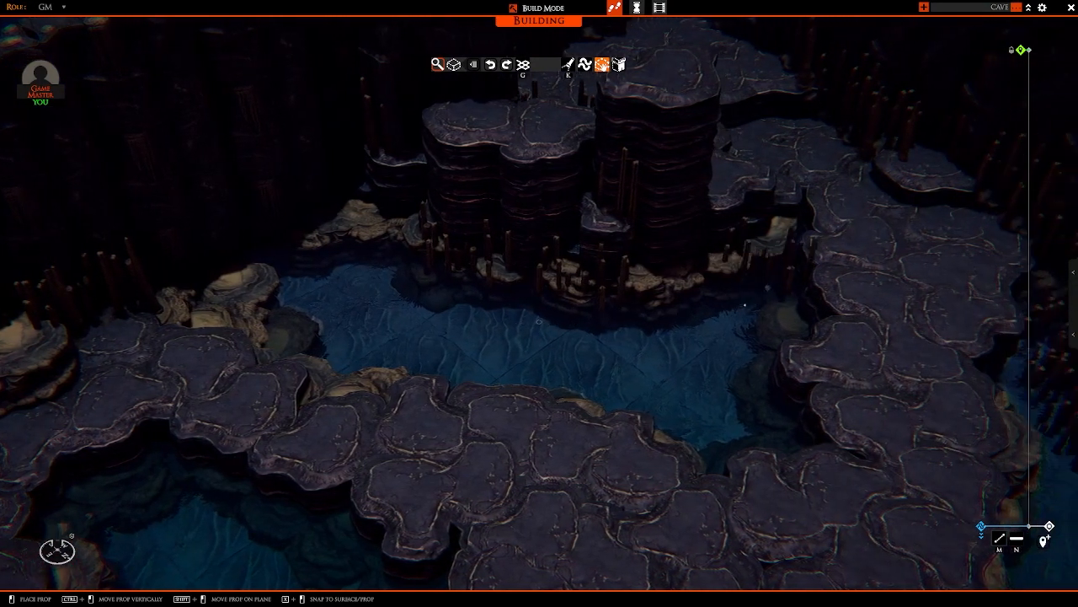
right_click_drag(594, 324, 649, 307)
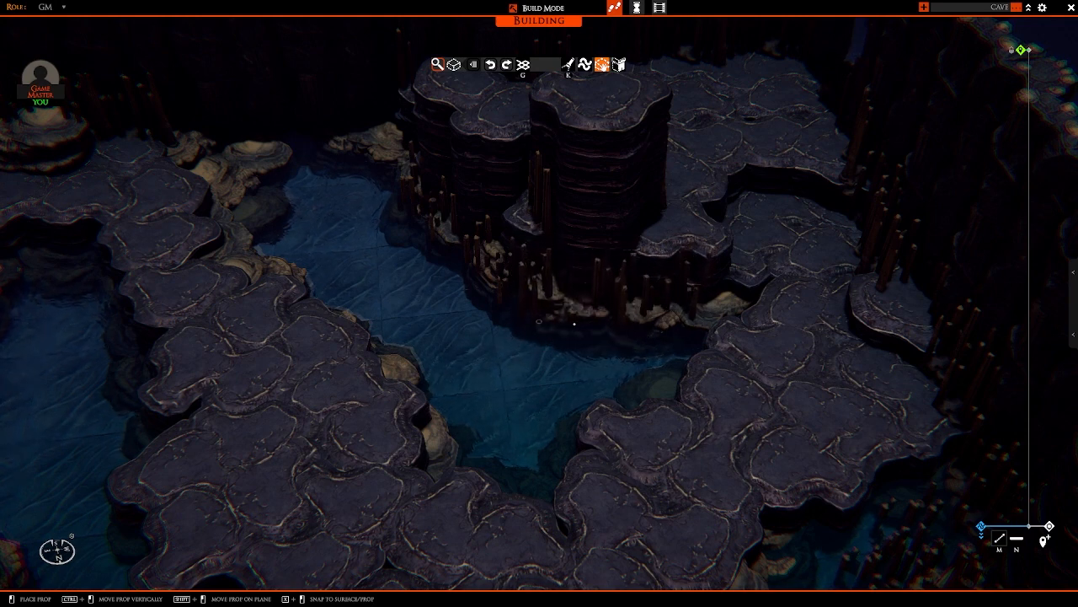
right_click_drag(519, 316, 598, 326)
left_click_drag(570, 309, 569, 294, "ctrl")
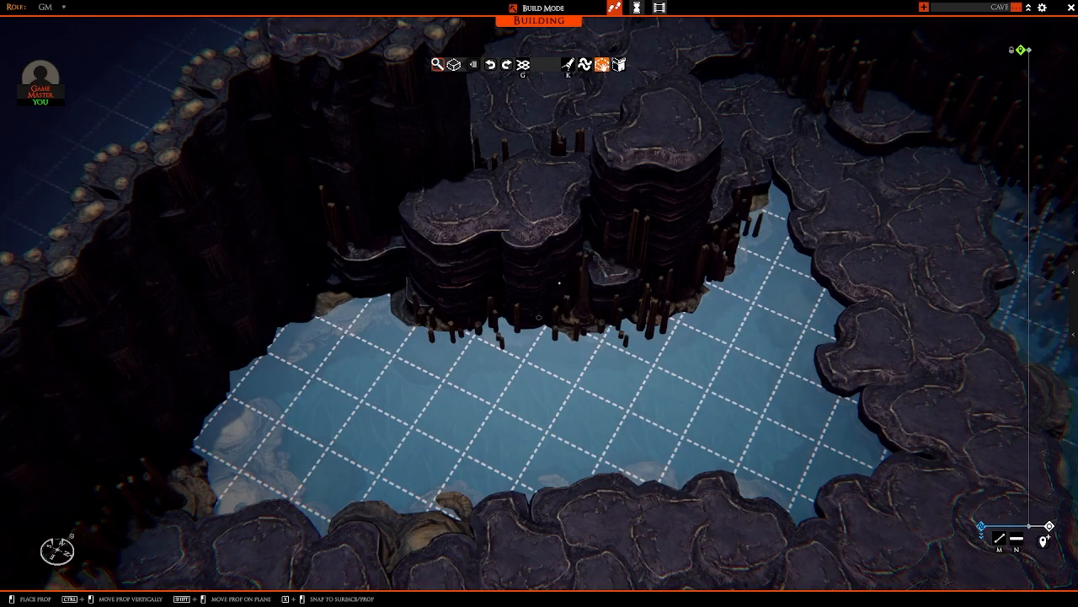
Step: Add stalagmite clusters on the path along the inner wall and beside the raised mound near its boulder
right_click_drag(558, 283, 540, 316)
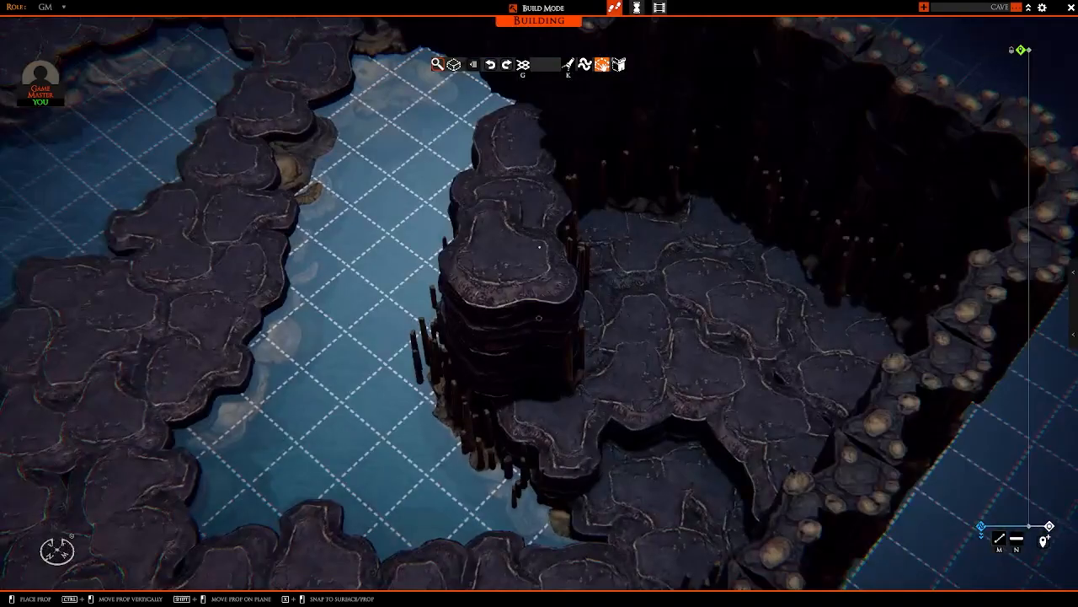
key("a")
mouse_move(531, 245)
right_mouse_down()
mouse_move(501, 238)
mouse_move(614, 209)
mouse_move(568, 178)
mouse_move(607, 221)
mouse_move(680, 192)
mouse_move(635, 221)
mouse_move(804, 193)
mouse_move(792, 219)
mouse_move(696, 168)
mouse_move(647, 253)
mouse_move(664, 268)
mouse_move(538, 194)
mouse_move(453, 229)
mouse_move(447, 245)
mouse_move(448, 236)
mouse_move(465, 269)
mouse_move(588, 269)
mouse_move(519, 240)
right_mouse_up()
key("s")
key("w")
key("s")
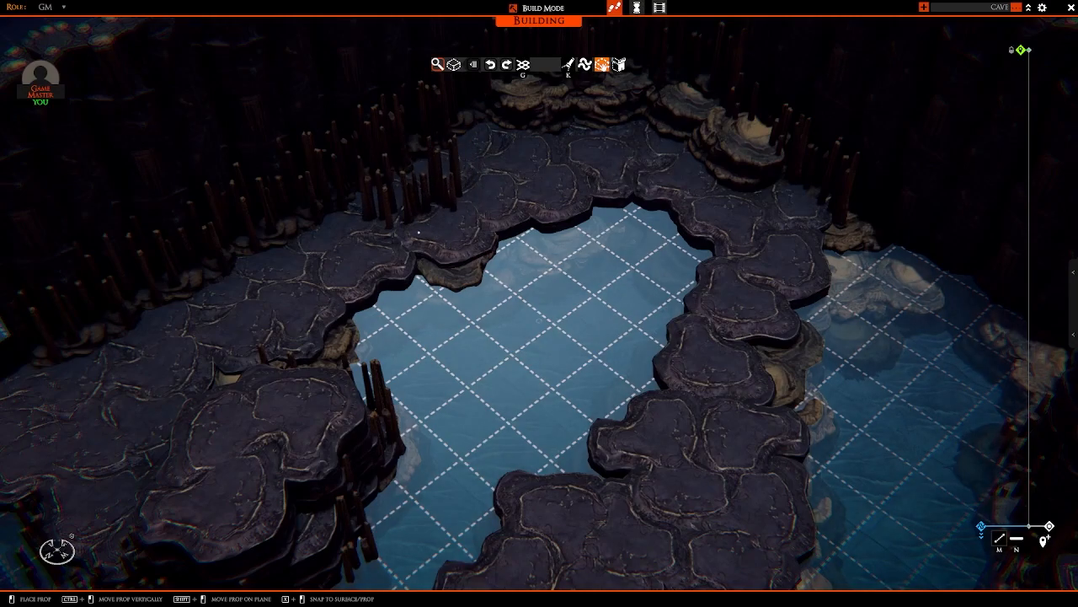
key("s")
right_click_drag(417, 233, 253, 236)
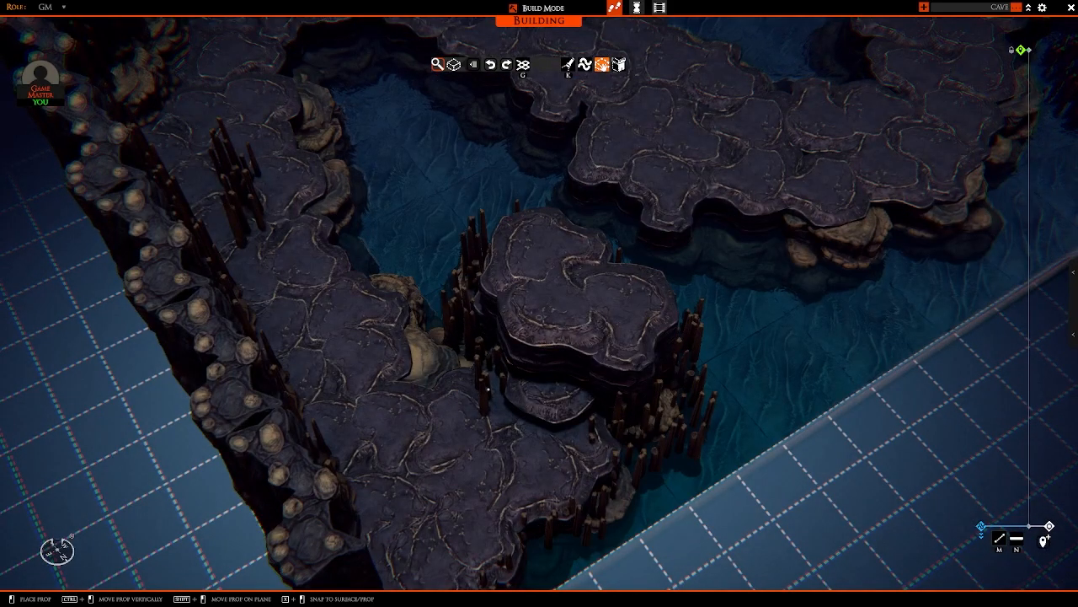
right_click_drag(488, 389, 492, 337)
Step: Line the stone path's outer water edge facing the open map border with stalagmite clusters among the boulders
key("d")
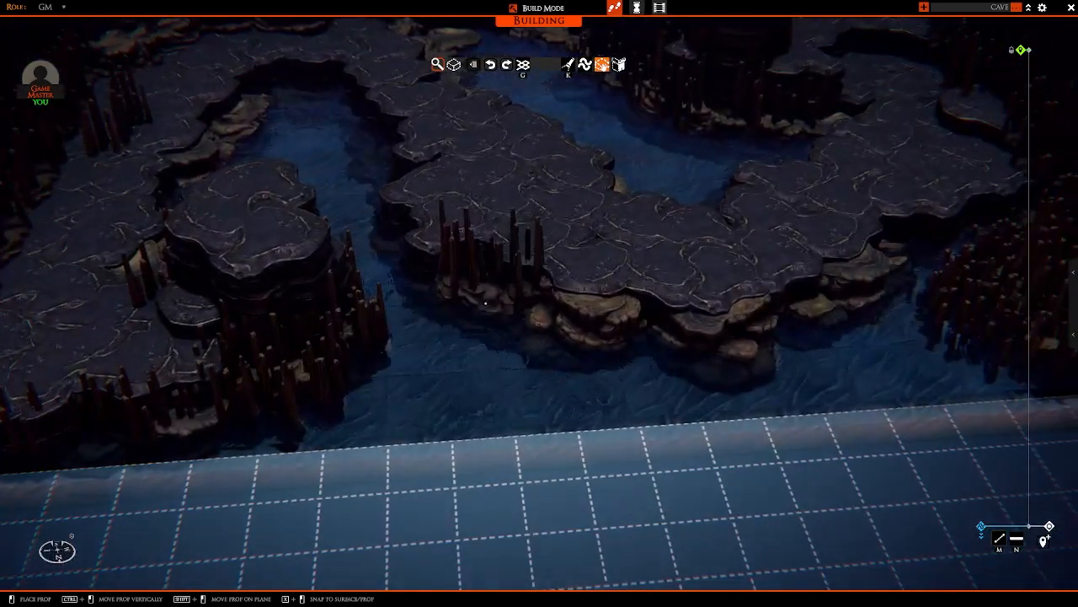
left_click(473, 313)
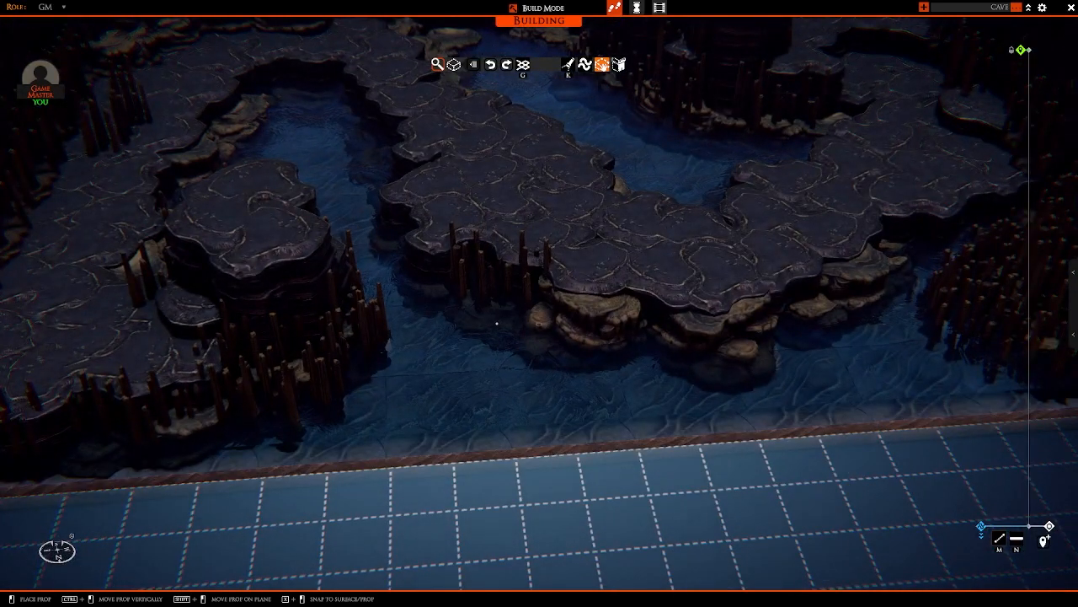
left_click(497, 323)
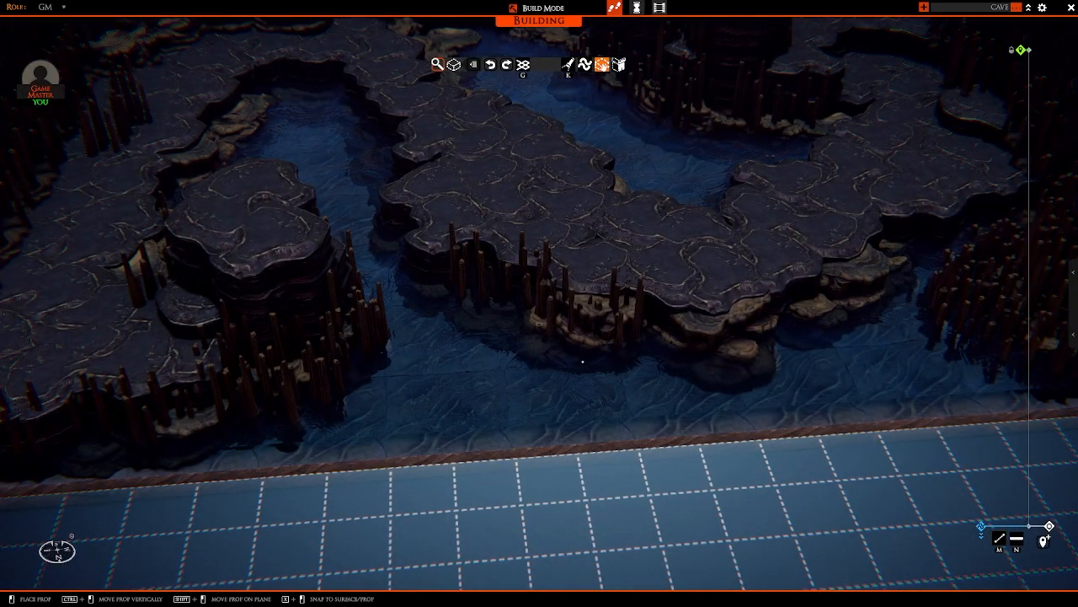
left_click_drag(583, 362, 582, 375, "ctrl")
right_click_drag(592, 373, 582, 274)
left_click(567, 356)
key("w")
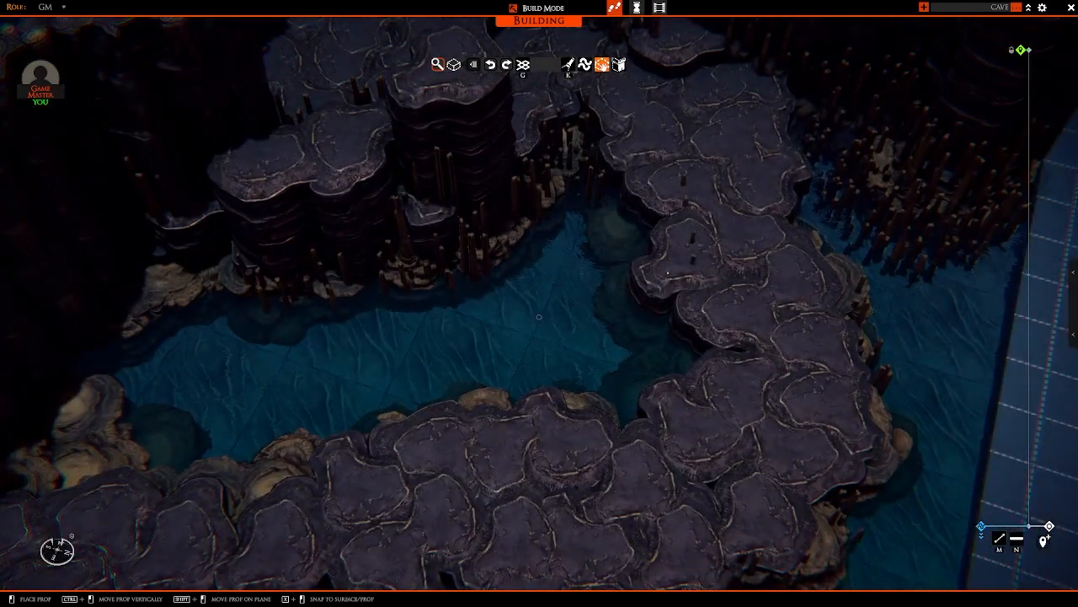
Step: Put away the stalagmite cluster and pick up a copy of the tall stalagmite column from the sample props beside the map
right_click_drag(686, 206, 476, 244)
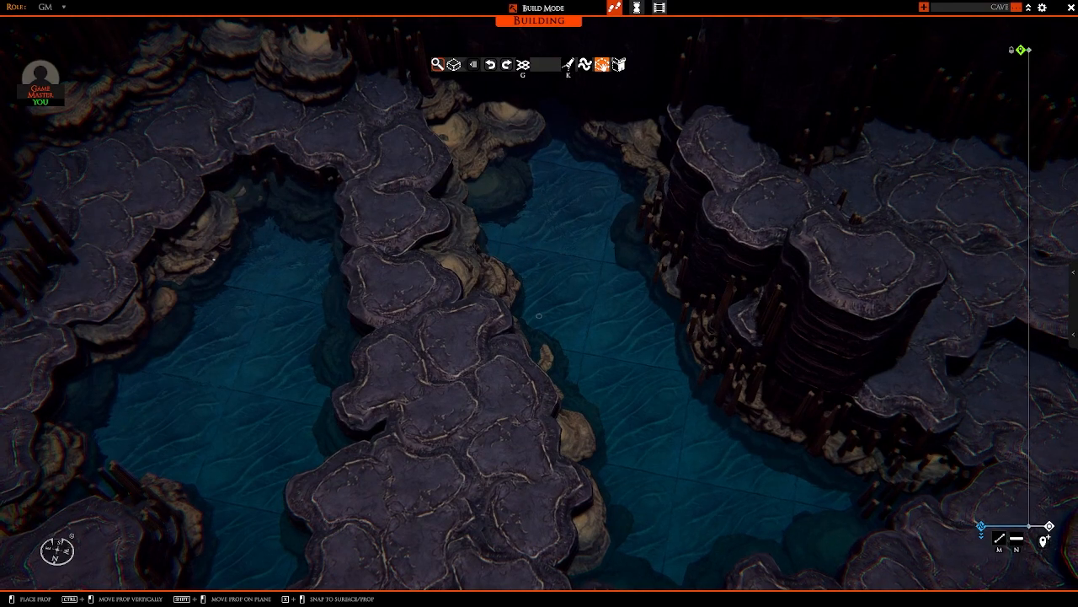
right_click_drag(222, 262, 311, 210)
right_click(311, 210)
scroll(313, 209, "down", 5)
right_click_drag(408, 204, 642, 354)
scroll(547, 219, "down", 5)
key("a")
scroll(681, 317, "up", 4)
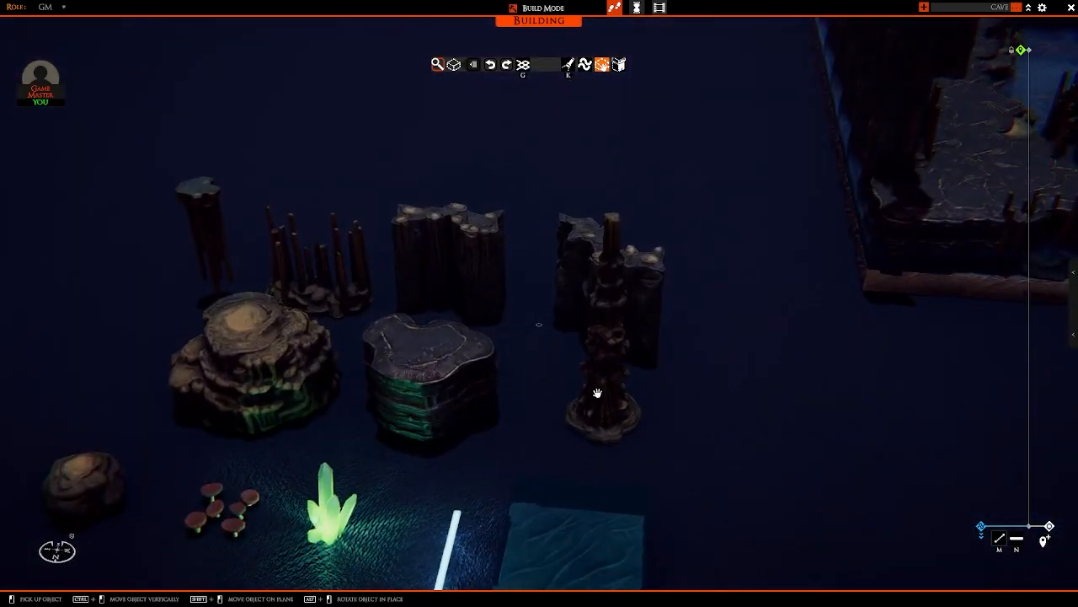
Step: Place one tall stalagmite column on the boulder at the path's outer water edge and another on top of the raised mound
scroll(615, 411, "down", 4)
key("d")
right_click_drag(633, 406, 676, 367)
key("w")
scroll(643, 364, "up", 4)
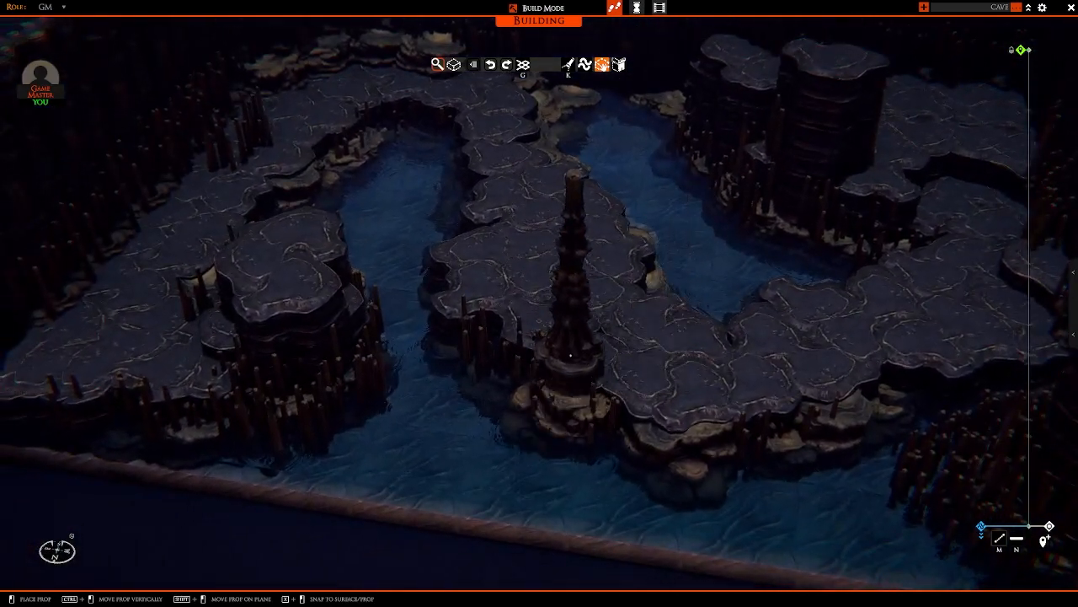
left_click_drag(570, 355, 573, 375, "ctrl")
left_click(574, 375)
right_click_drag(581, 373, 632, 338)
key("a")
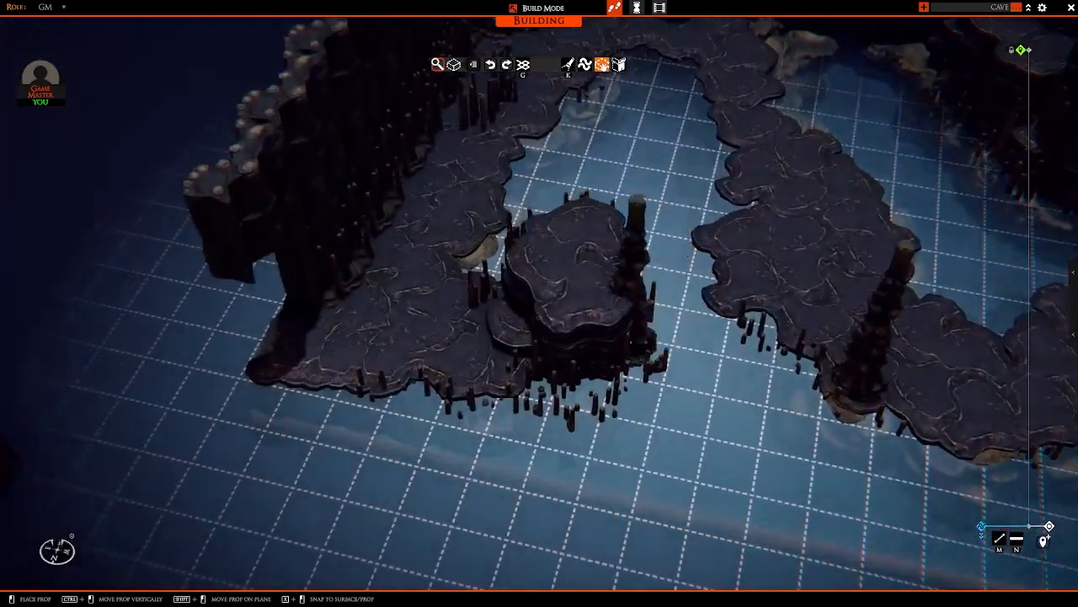
left_click_drag(592, 330, 585, 256, "ctrl")
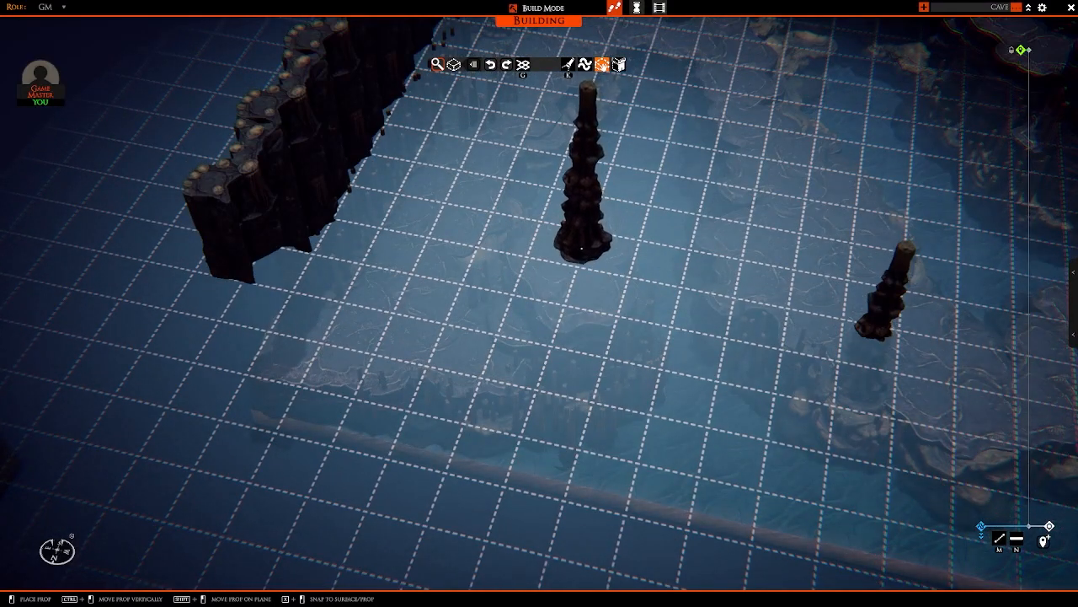
mouse_move(585, 253)
right_mouse_down()
mouse_move(717, 255)
mouse_move(684, 224)
mouse_move(597, 260)
right_mouse_up()
left_click_drag(595, 263, 586, 347, "ctrl")
Step: Stand two tall stalagmite columns on the neighbouring boulders along the wall in the cave corner behind the path bend
key("w")
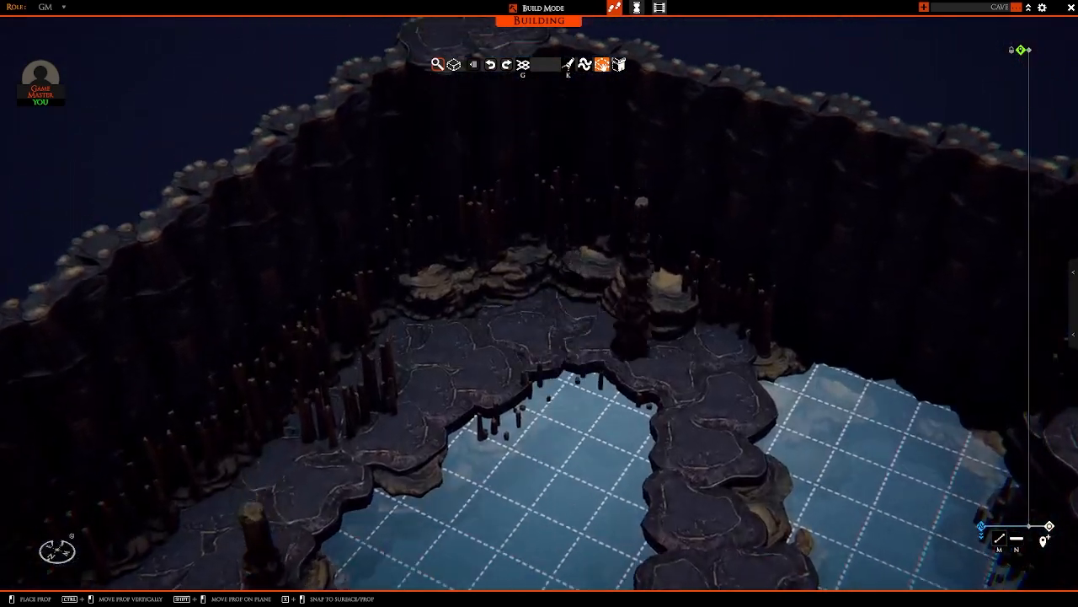
right_click_drag(636, 347, 664, 371)
left_click_drag(710, 385, 717, 348, "ctrl")
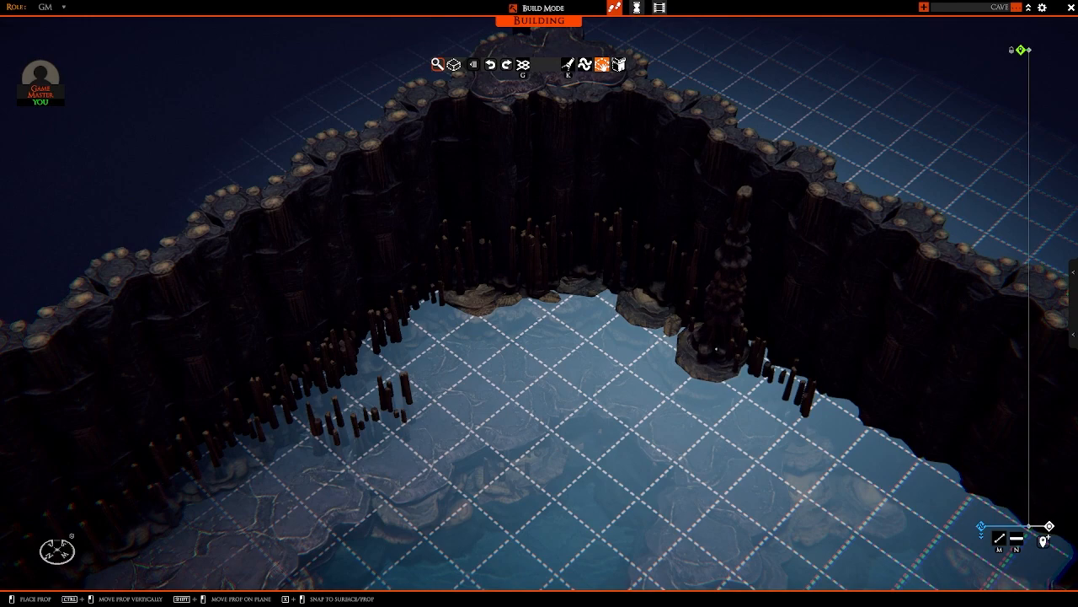
right_click_drag(717, 349, 789, 316)
scroll(783, 319, "up", 4)
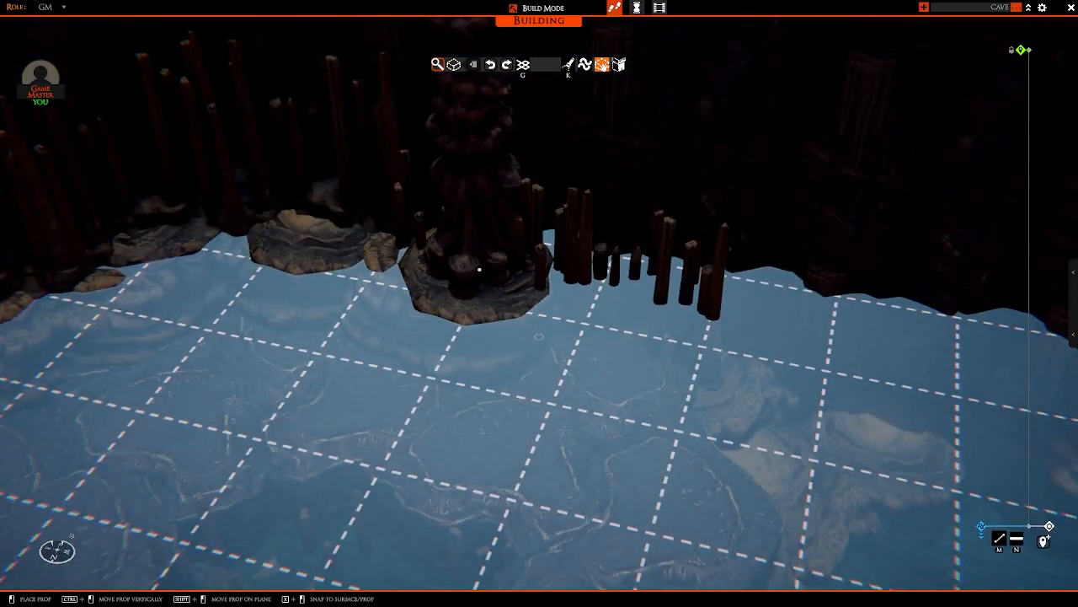
scroll(477, 268, "down", 5)
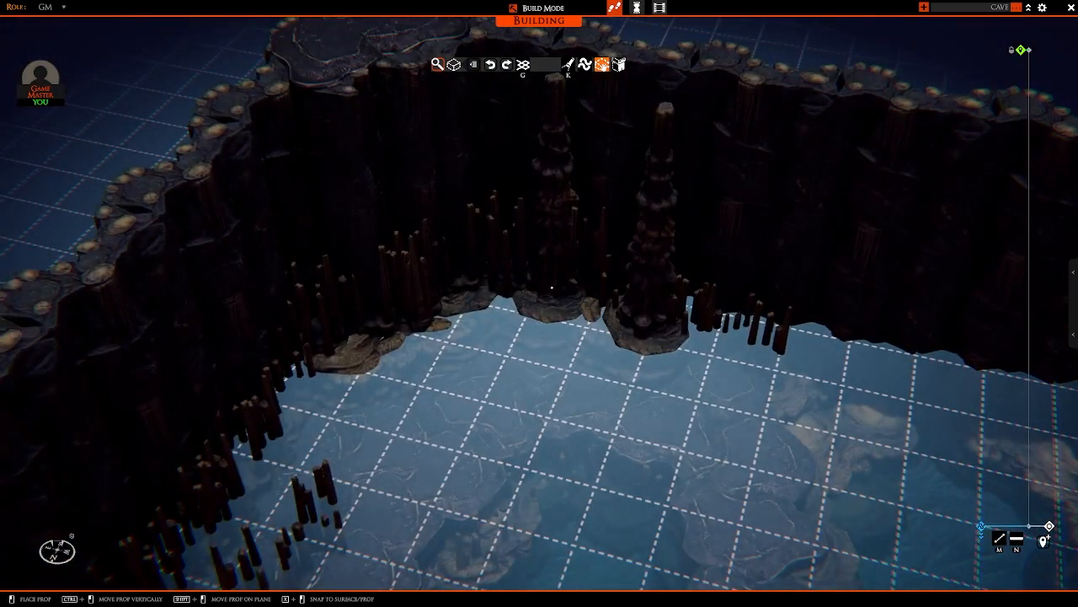
key("w")
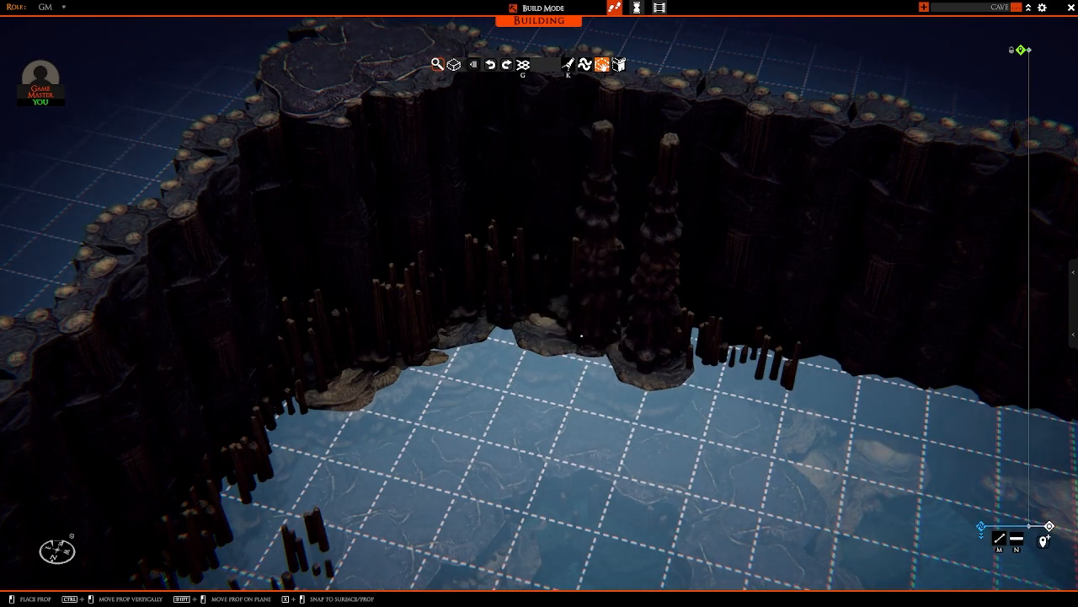
left_click_drag(552, 325, 549, 356, "ctrl")
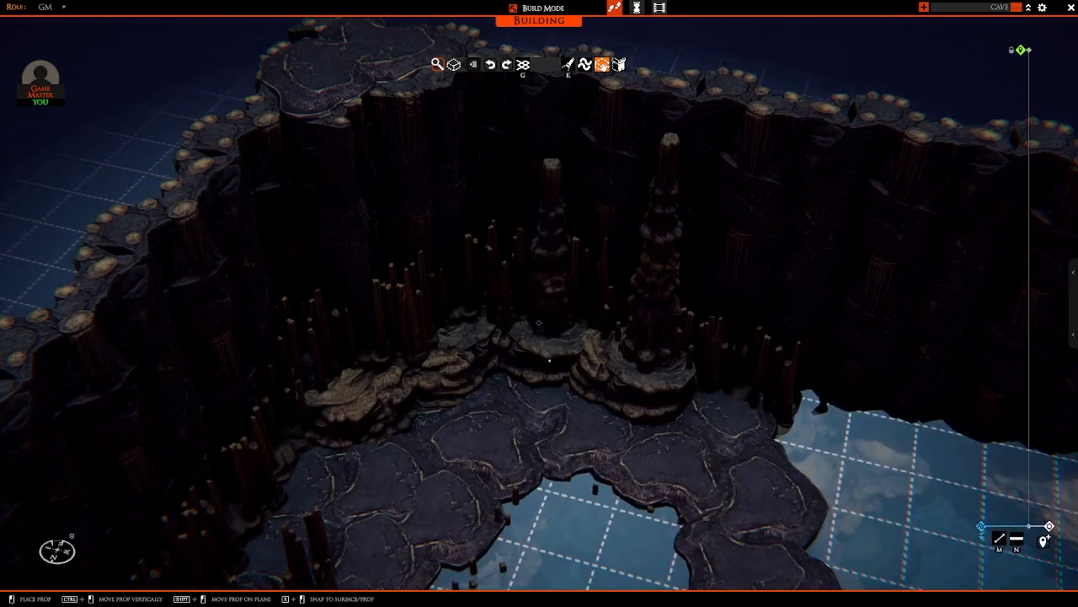
left_click_drag(550, 361, 550, 363, "ctrl")
key("s")
middle_click_drag(539, 379, 426, 375)
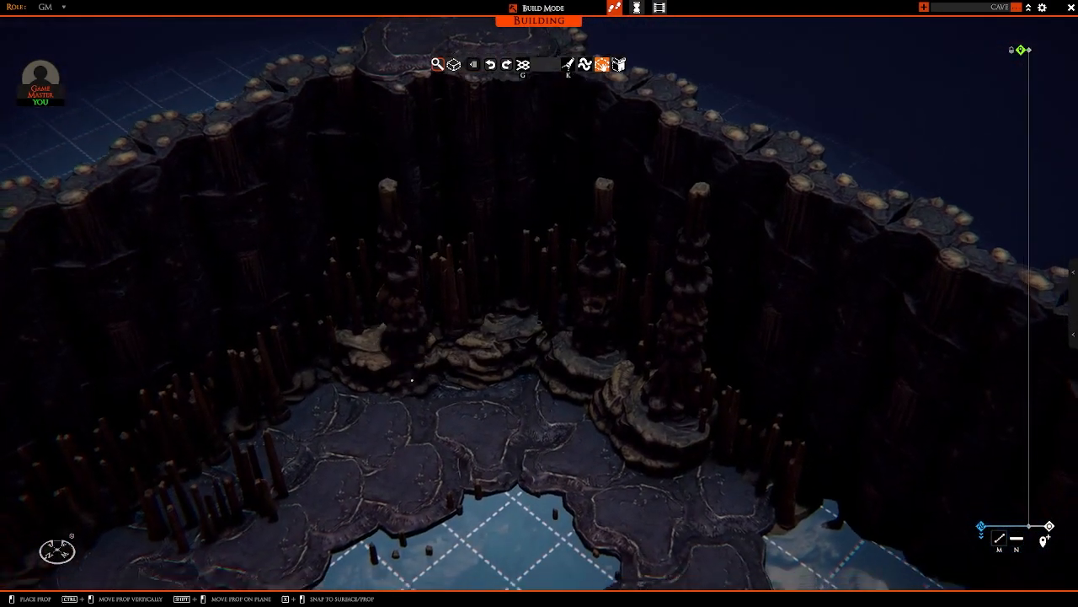
Step: Place a tall stalagmite column at the wall foot under the high rock platform, behind the stepped rock columns
key("s")
right_click_drag(412, 380, 472, 405)
key("d")
key("d")
key("w")
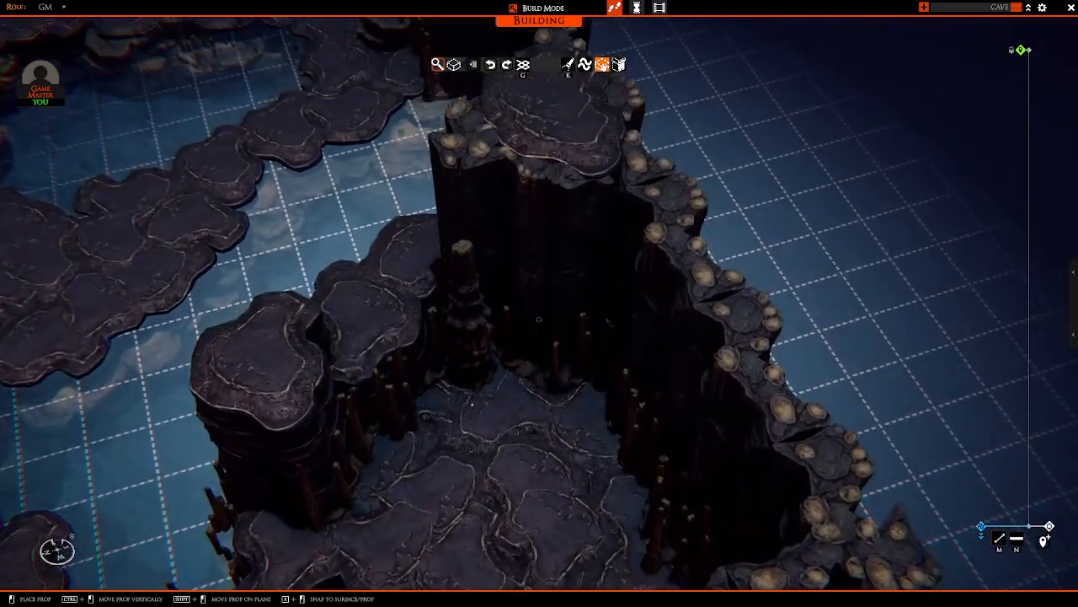
left_click(508, 360)
right_click_drag(398, 357, 629, 372)
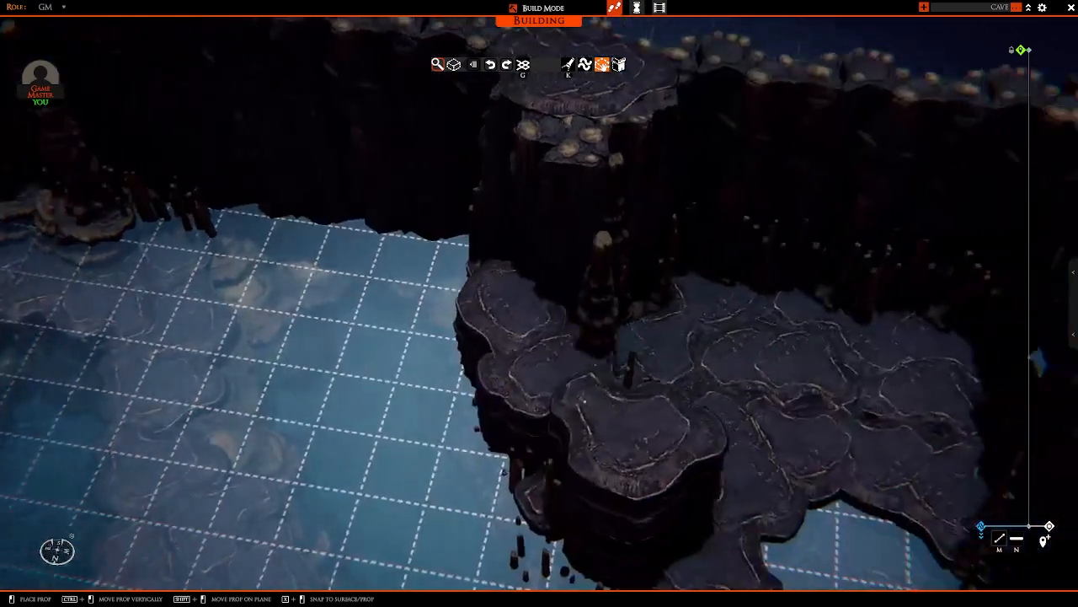
Step: Add two tall stalagmite columns along the back wall of the raised stone area, among the stalagmite clusters
key("d")
key("w")
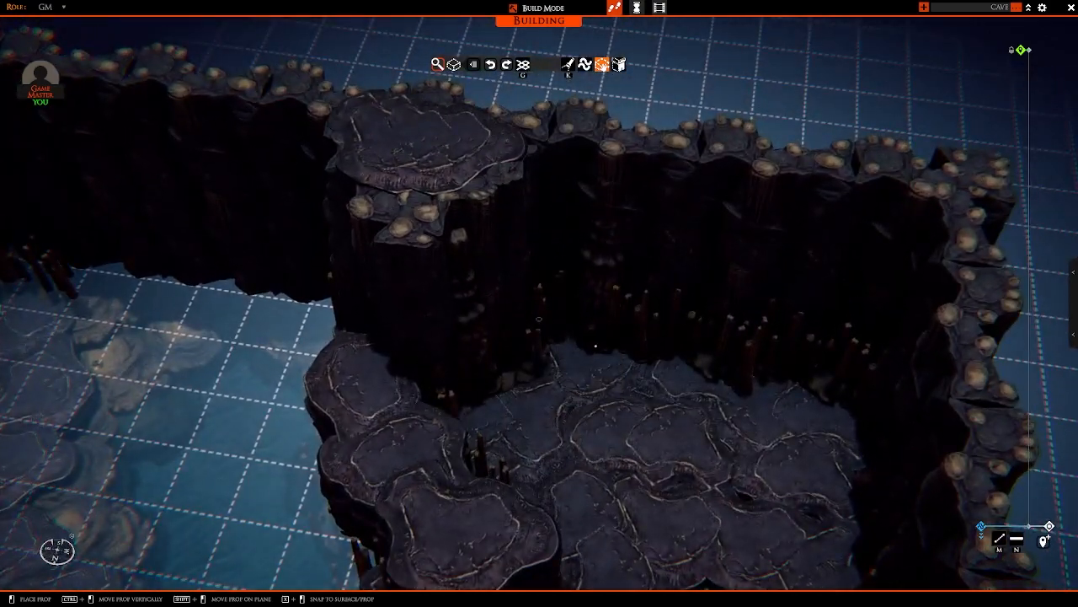
left_click(596, 347)
right_click_drag(519, 458, 601, 432)
key("d")
key("w")
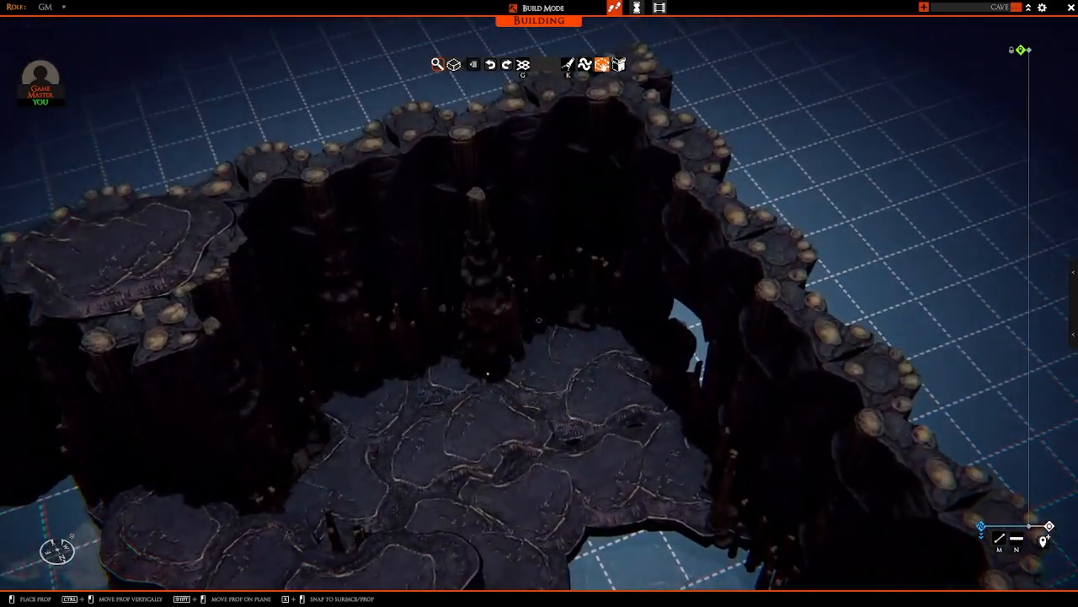
left_click(477, 352)
right_click_drag(405, 430, 568, 430)
key("d")
key("w")
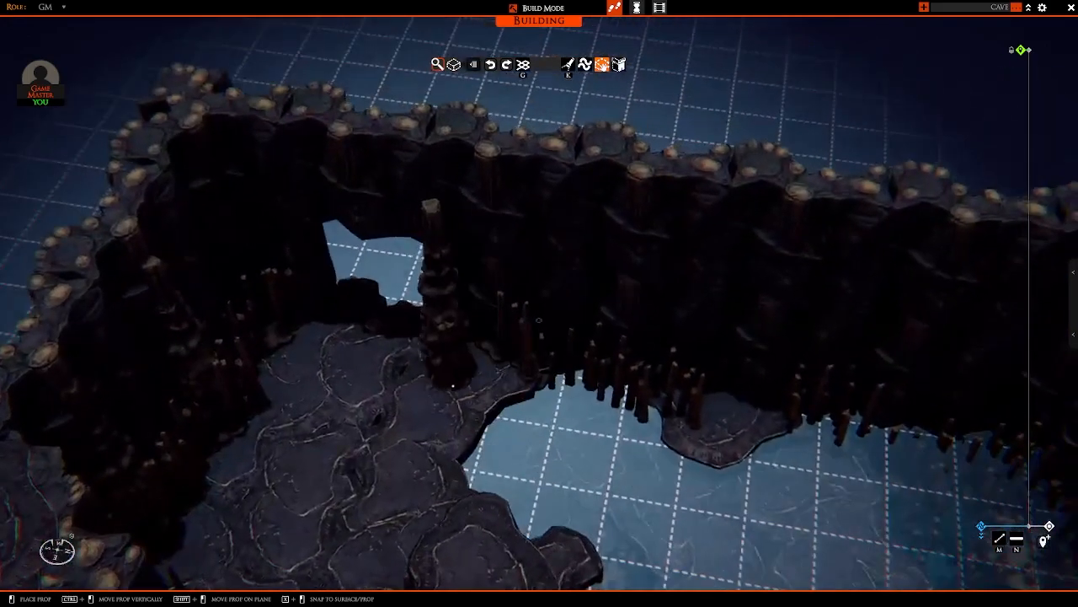
Step: Flank the wall opening with tall stalagmite columns and set another at the edge of the small wall ledge beside the path
right_click_drag(440, 385, 530, 397)
key("w")
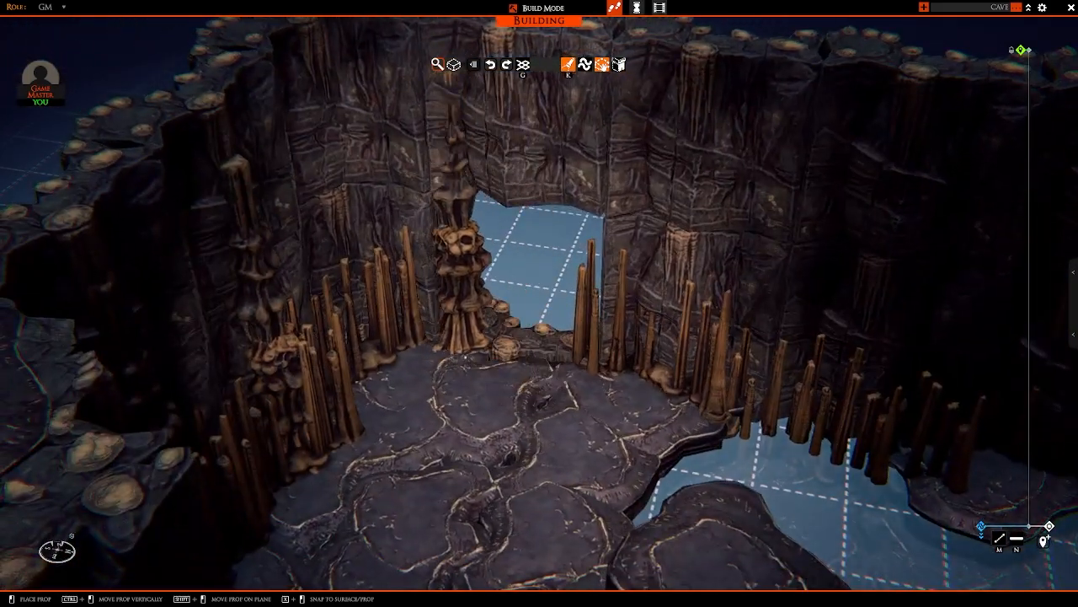
left_click(446, 347)
right_click_drag(387, 350, 487, 369)
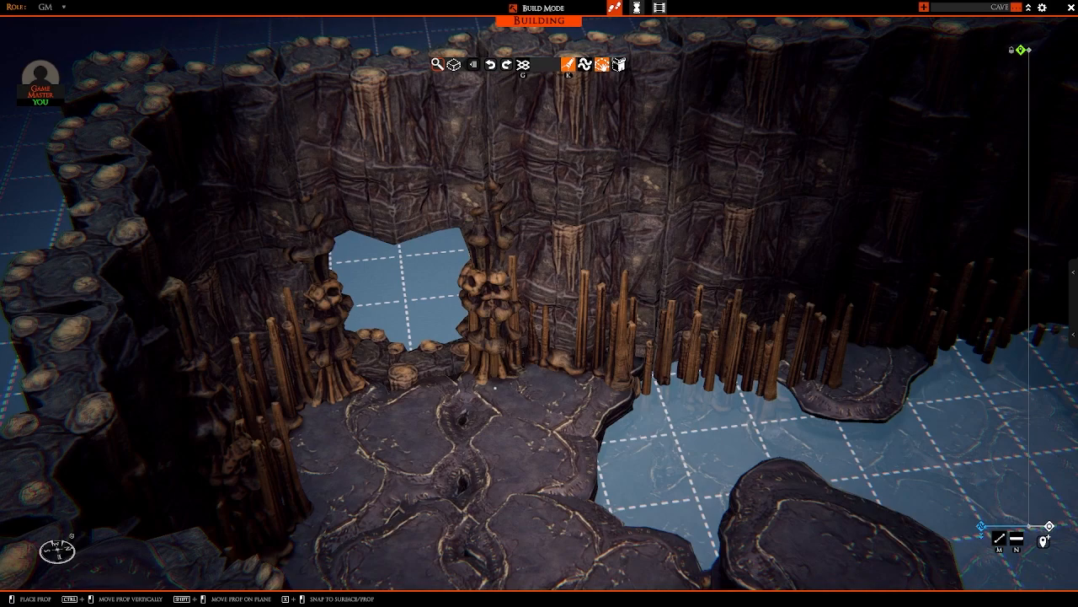
left_click(495, 387)
right_click_drag(554, 381, 528, 375)
key("w")
key("d")
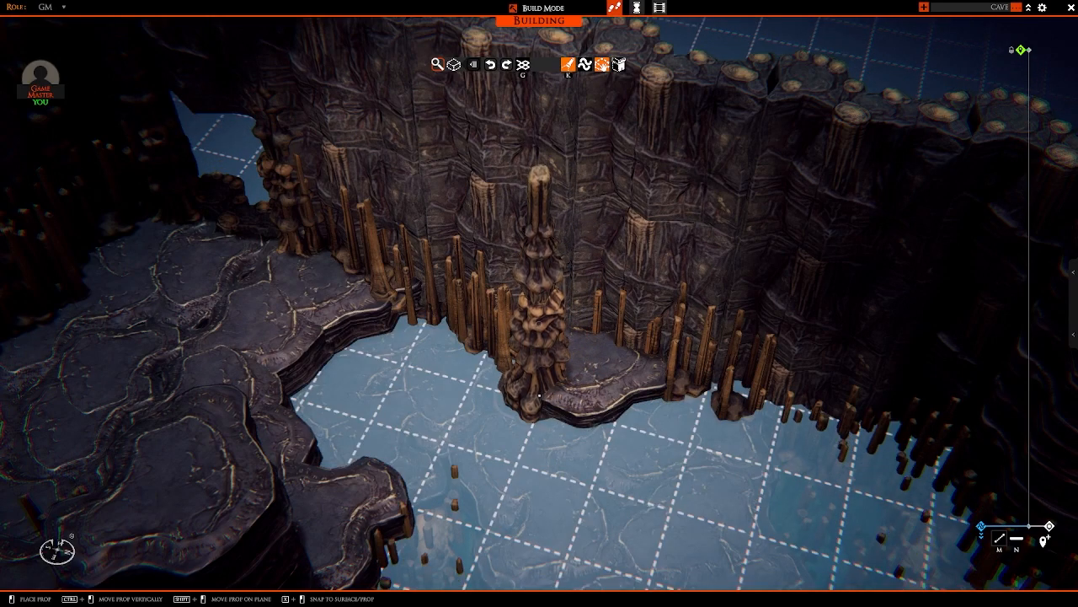
right_click_drag(530, 403, 339, 386)
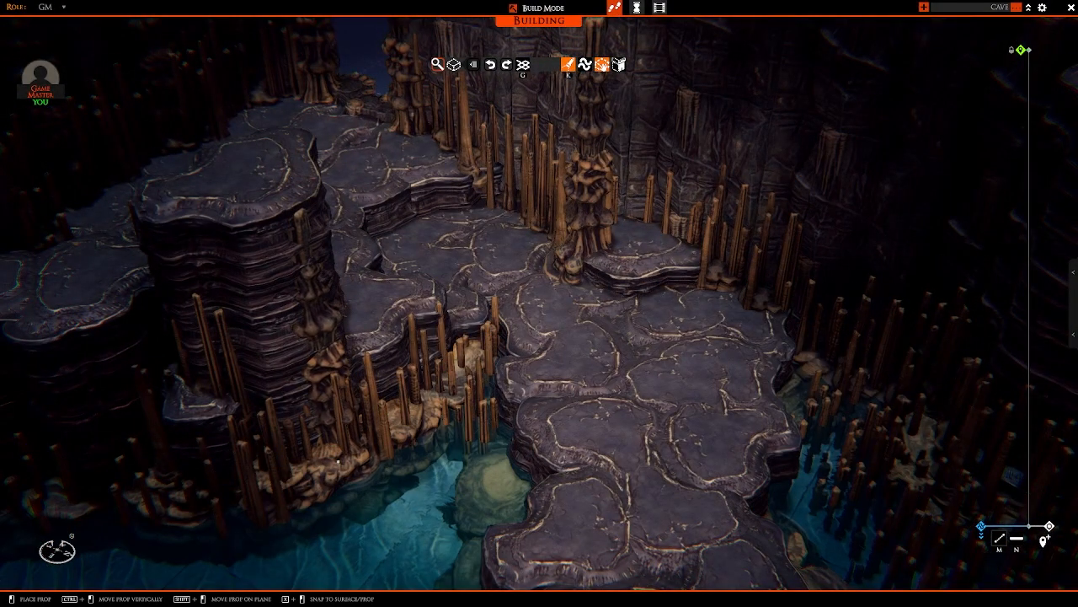
Step: Place tall stalagmite columns against the waterside foot of the tall rock columns, among the existing stalagmite clusters
left_click(341, 460)
right_click_drag(406, 455, 408, 423)
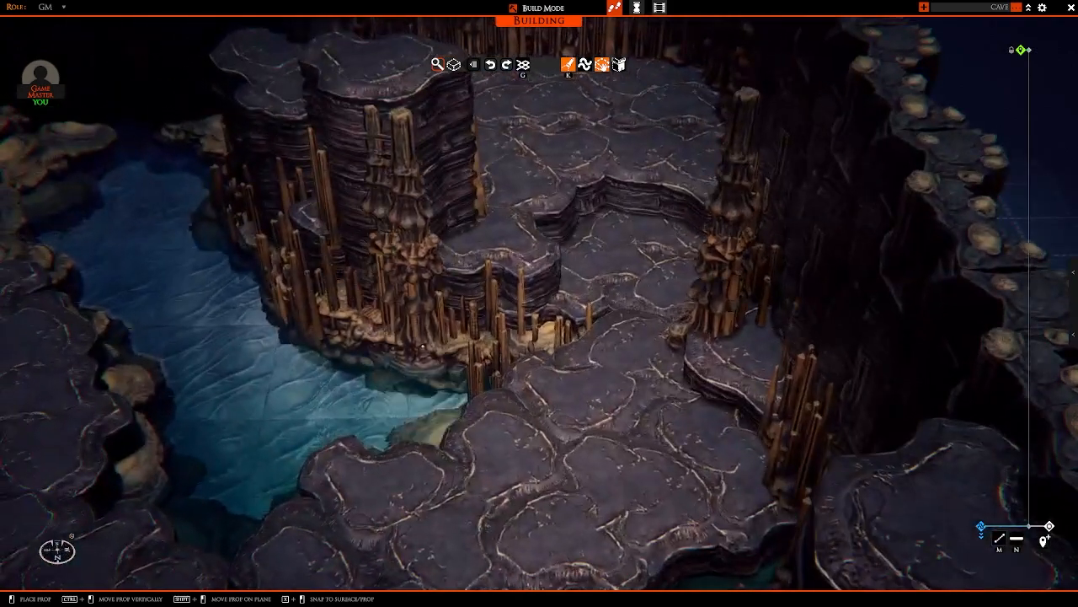
left_click(419, 332)
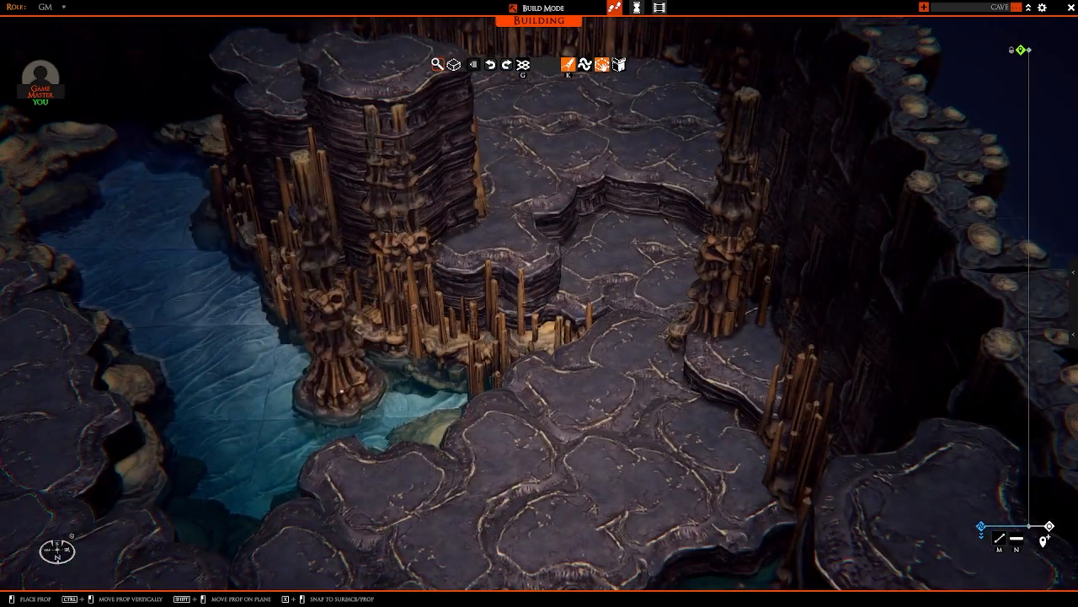
right_click_drag(339, 396, 469, 449)
left_click_drag(468, 448, 464, 453, "ctrl")
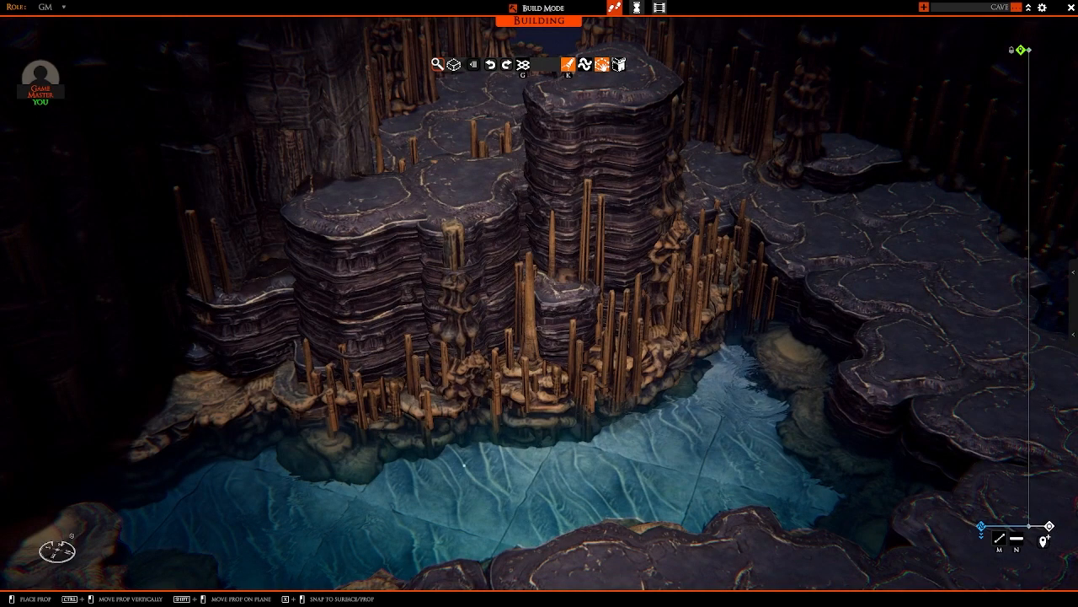
left_click(465, 465)
key("a")
right_click_drag(497, 473, 482, 491)
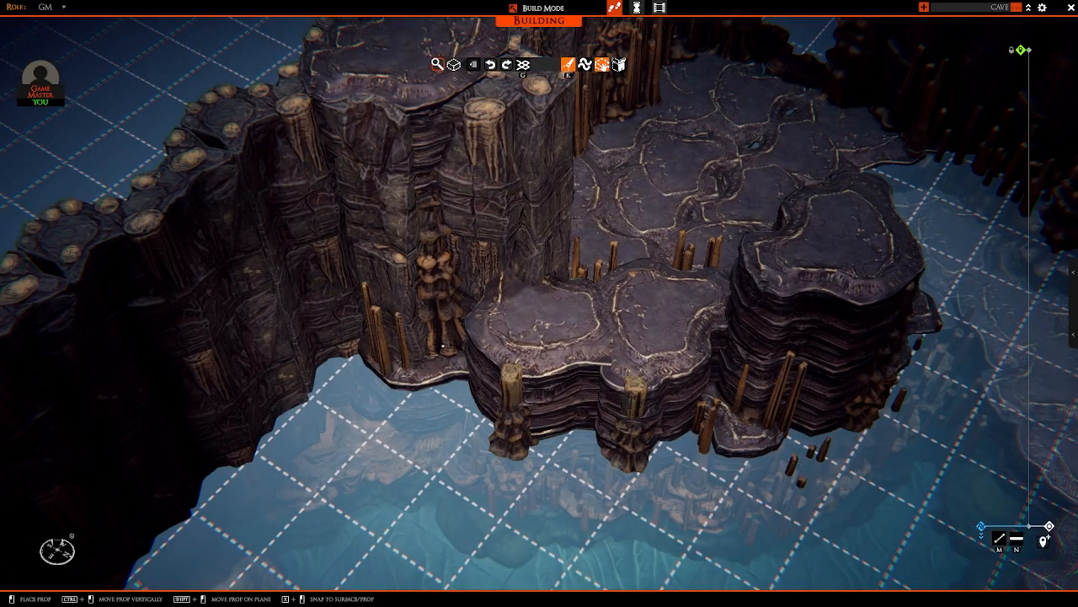
Step: Place tall stalagmite columns on the low wall ledge, beside it, at the water inlet's wall, and behind the inlet boulders
left_click(442, 346)
key("a")
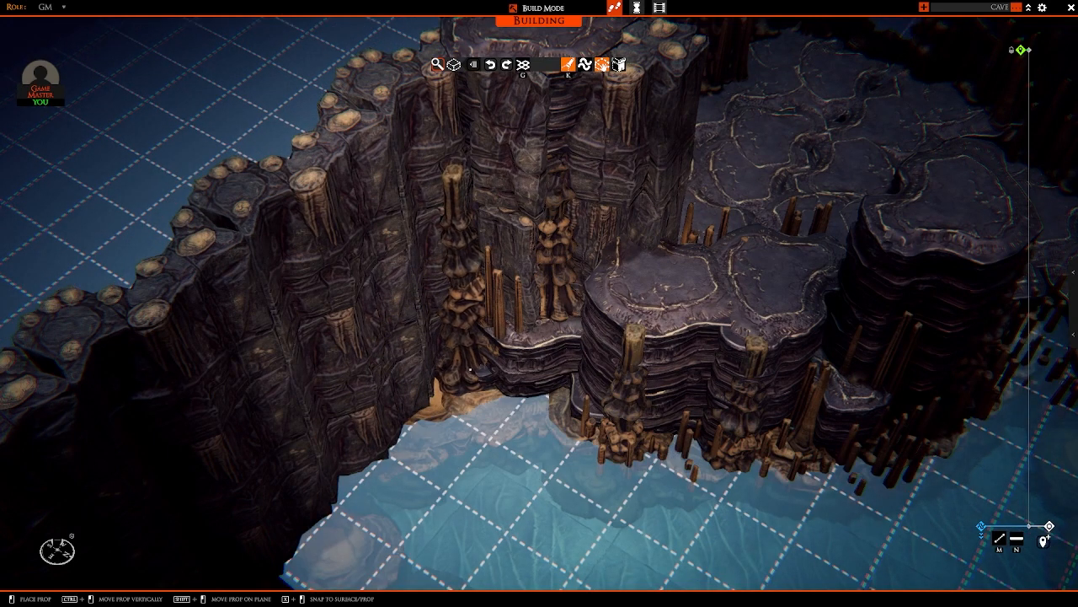
left_click(470, 369)
key("s")
key("a")
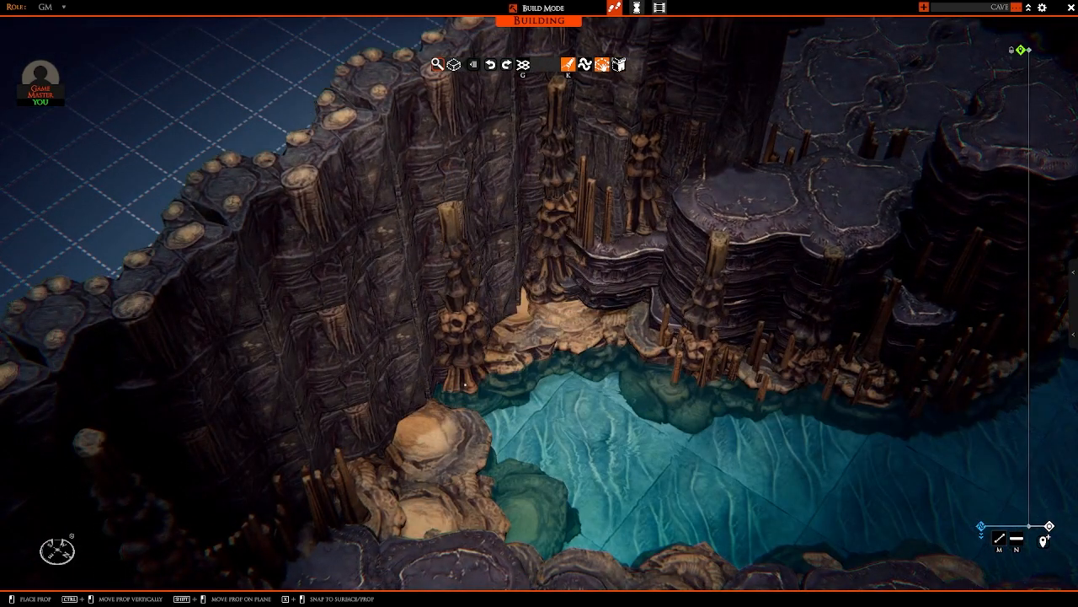
left_click(464, 385)
key("s")
right_click_drag(620, 394, 452, 418)
key("a")
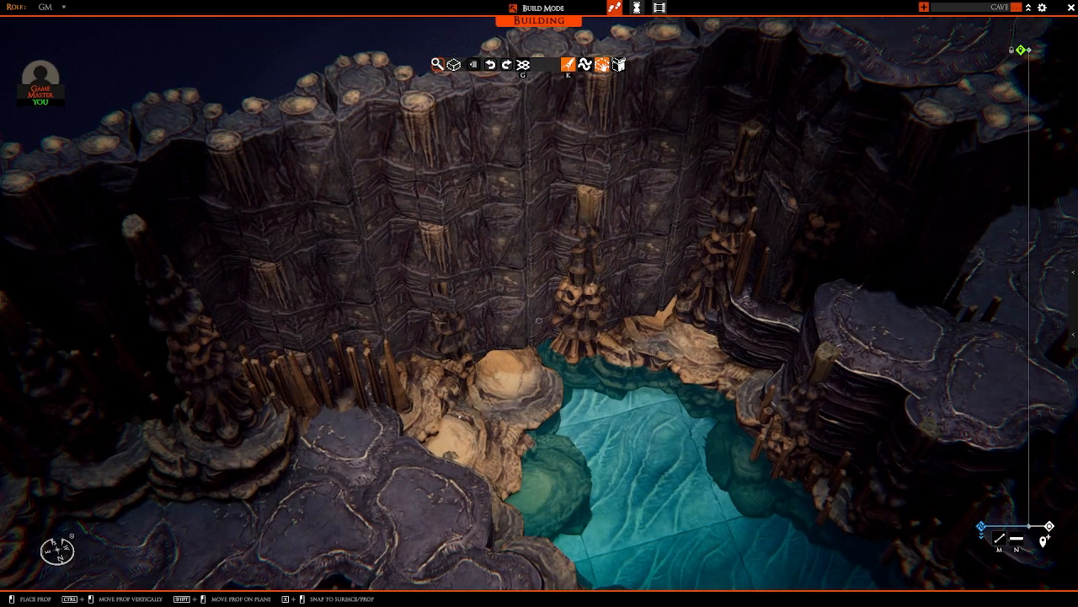
right_click(448, 415)
Step: Copy a placed stalagmite column and stand copies among the clusters along the long side wall, towards its open end
key("d")
key("w")
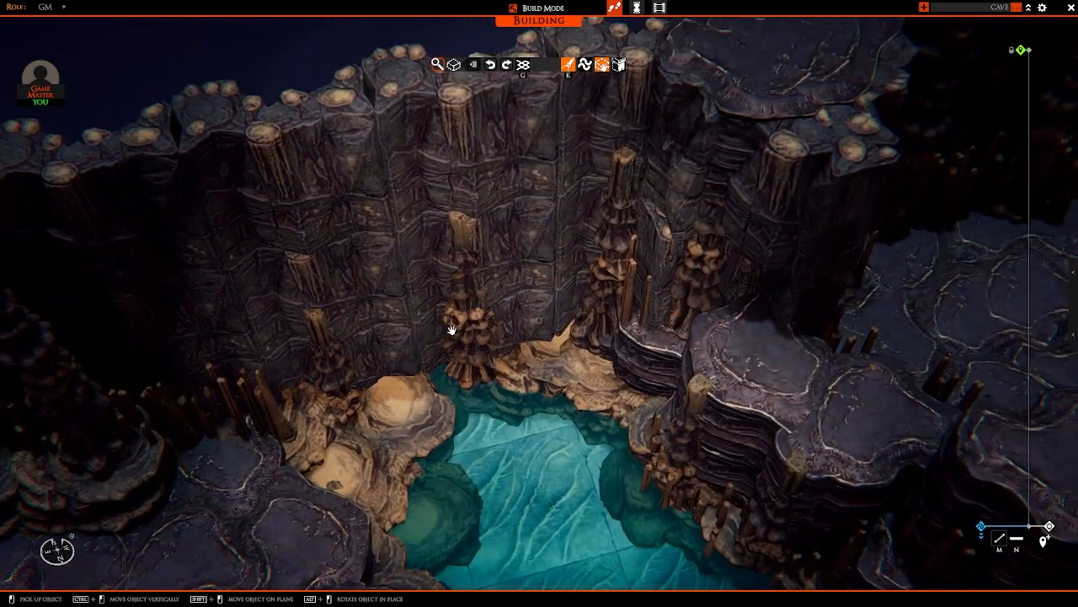
key("a")
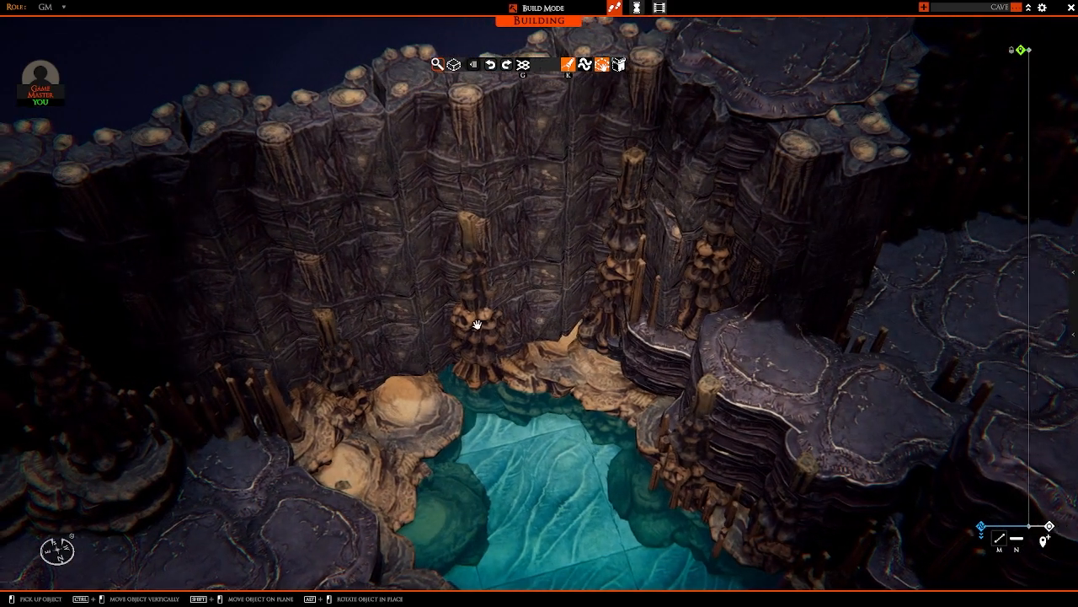
key("a")
right_click_drag(513, 345, 320, 317)
scroll(320, 317, "down", 3)
key("a")
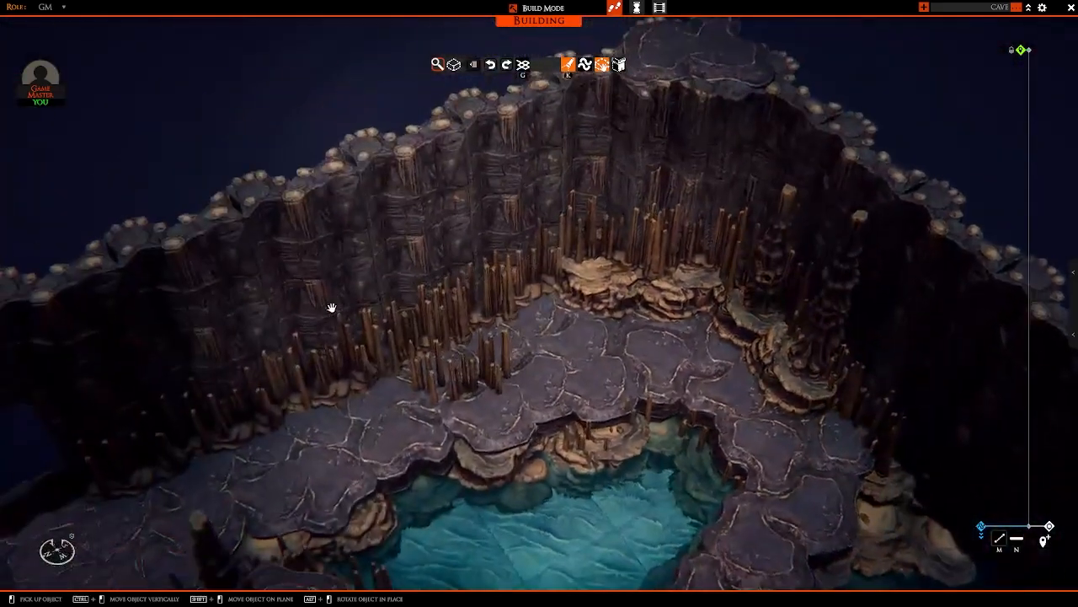
key("s")
right_click_drag(385, 292, 508, 288)
key("c")
key("a")
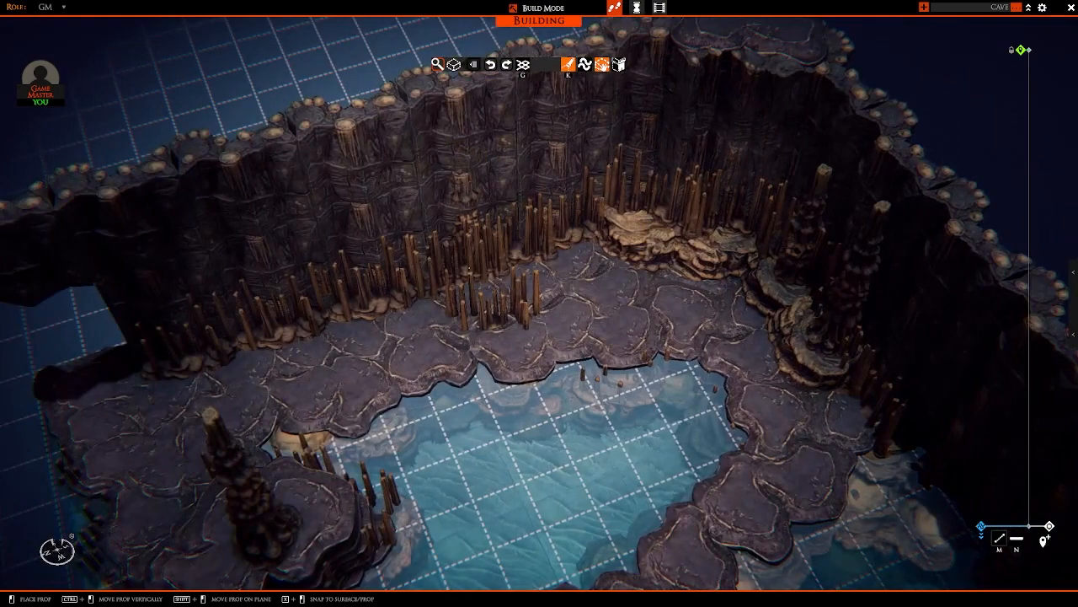
key("a")
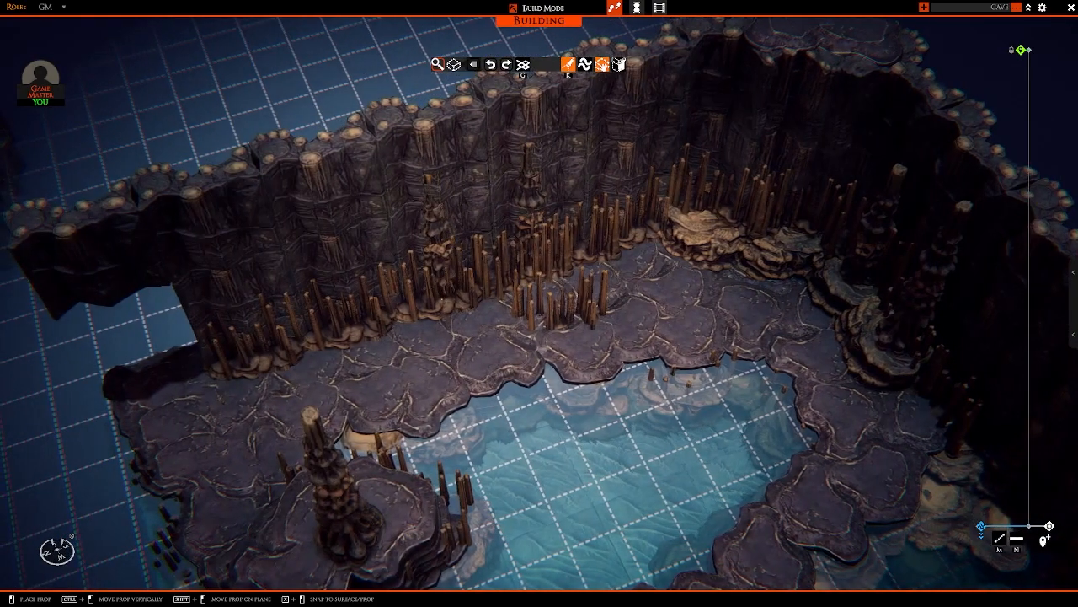
key("a")
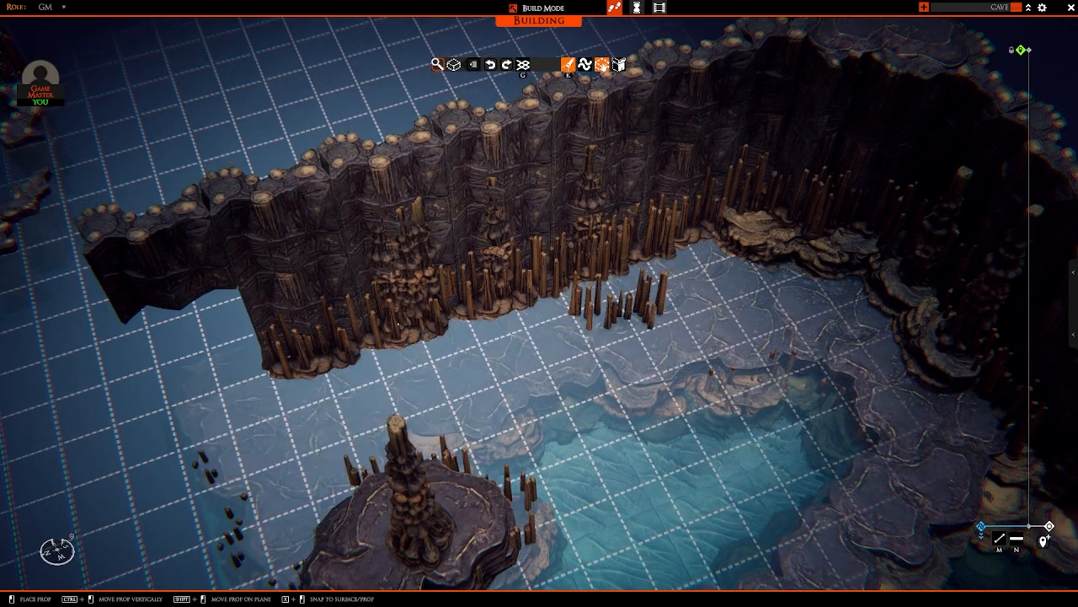
key("a")
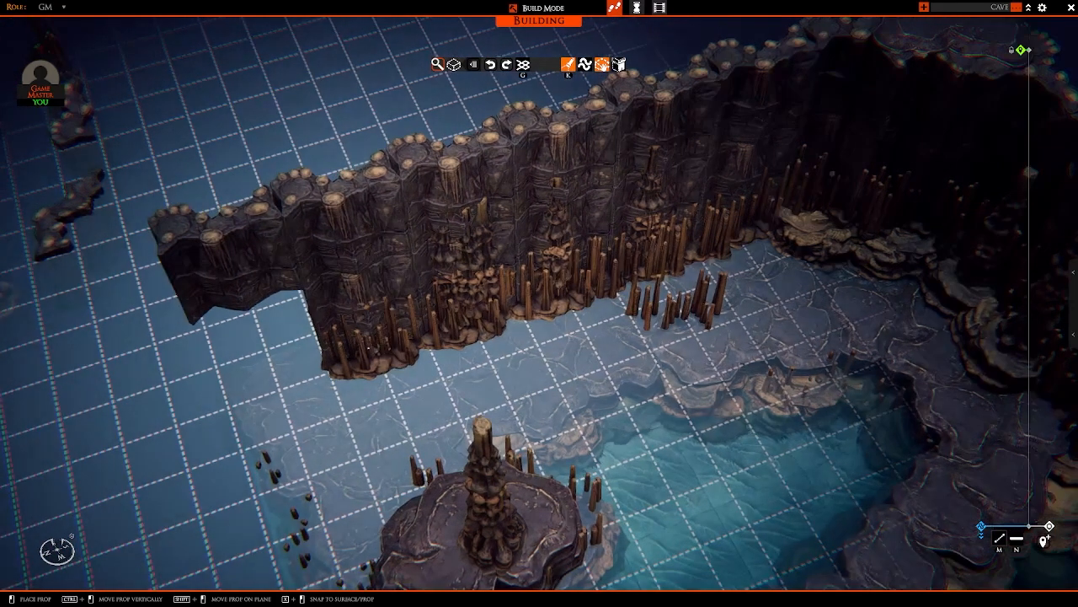
right_click_drag(312, 370, 447, 329)
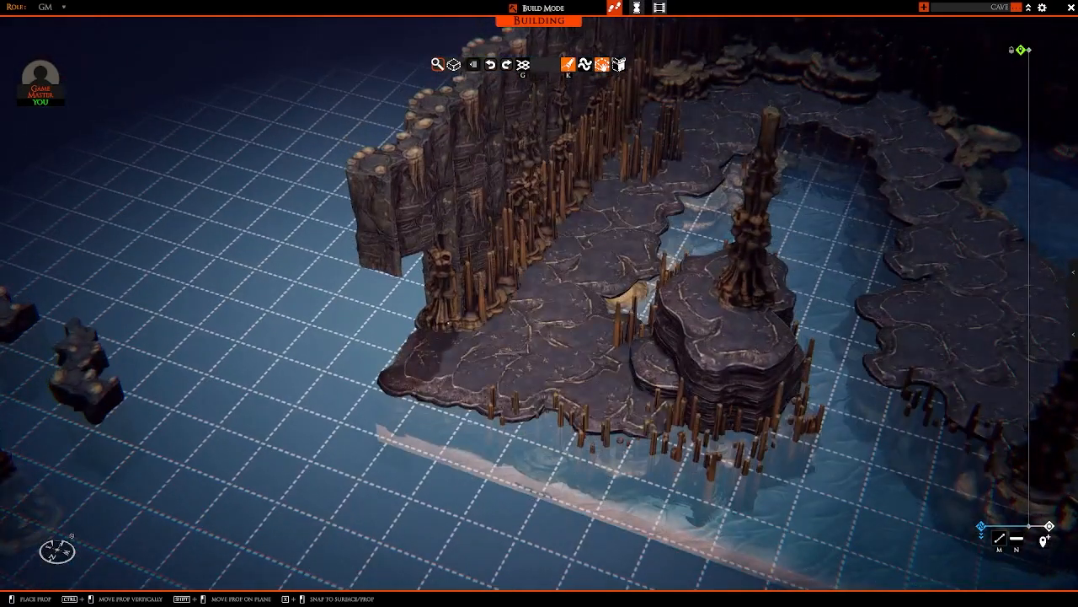
Step: Place another tall stalagmite column beside the existing one at the open end of the long side wall
key("Page_Up")
key("Page_Down")
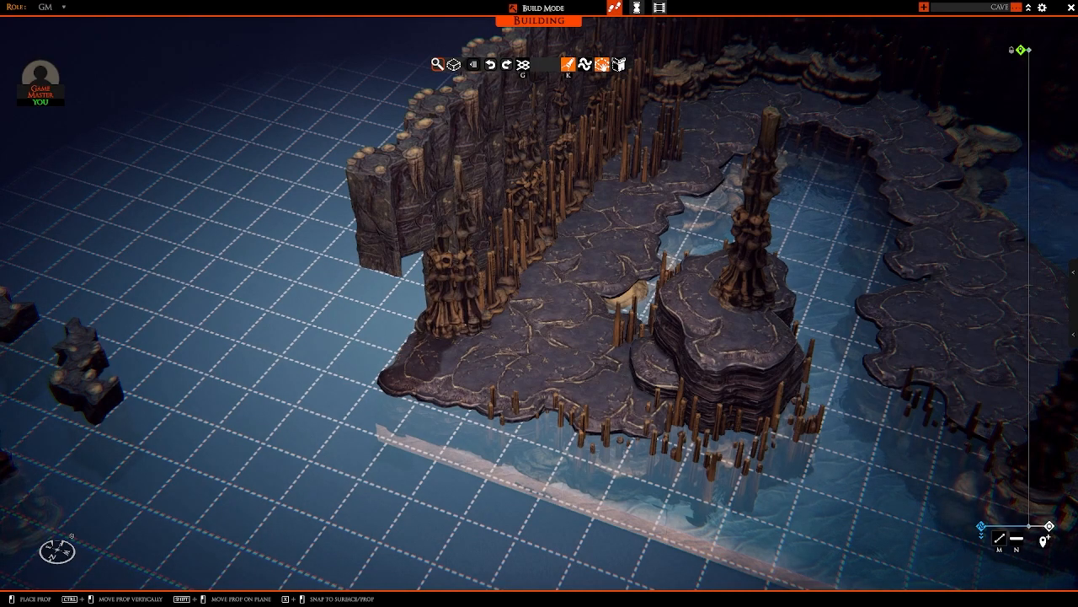
right_click_drag(455, 321, 552, 181)
Step: Place tall stalagmite columns around the foot of the tall rock column at the opposite wall's end, among the stalagmite clusters
key("d")
key("d")
key("w")
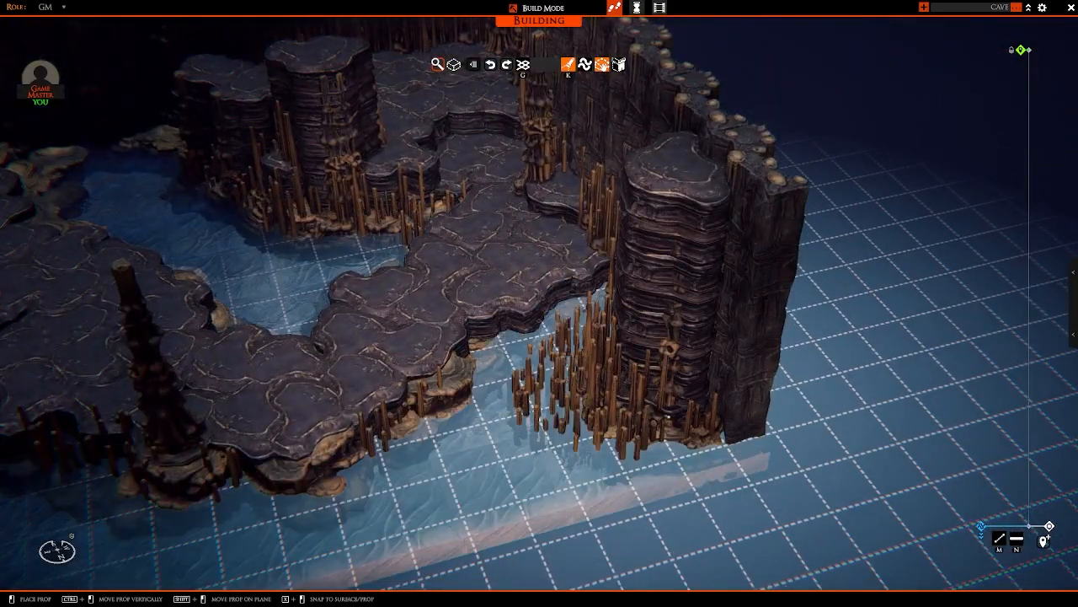
right_click_drag(619, 371, 674, 379)
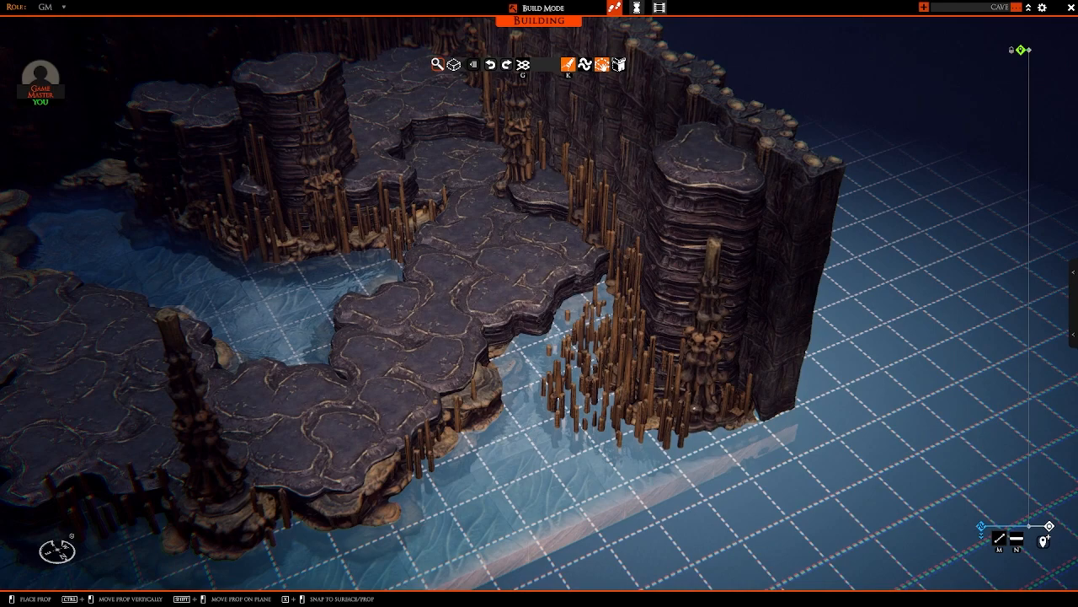
right_click_drag(694, 408, 753, 438)
key("w")
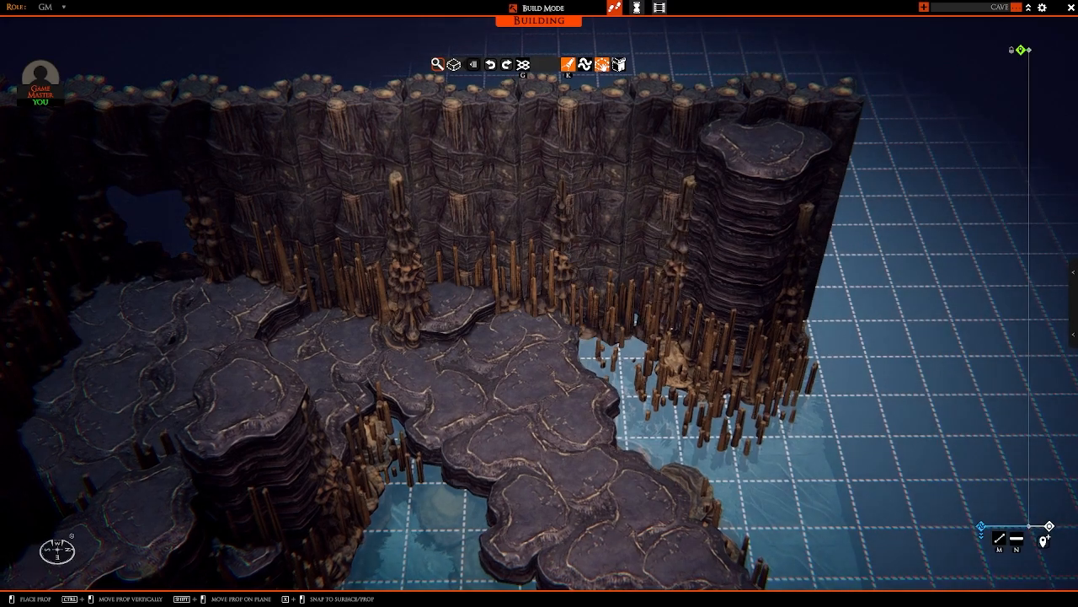
right_click(680, 362)
scroll(744, 366, "down", 5)
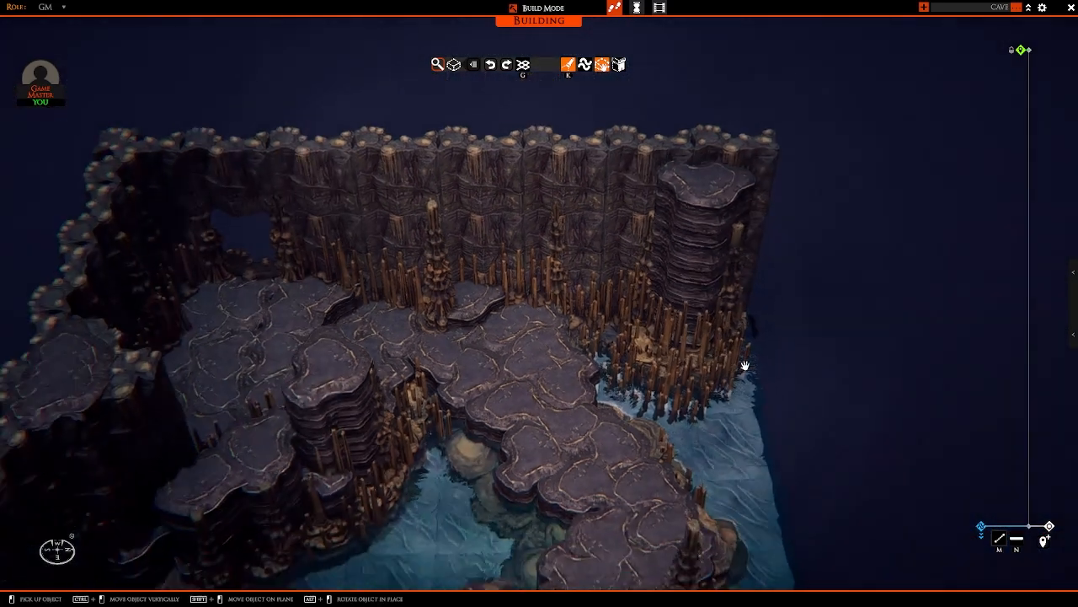
Step: Layer extra rock ledge tiles on the path where it bends near the cave's back corner
middle_click_drag(744, 366, 438, 362)
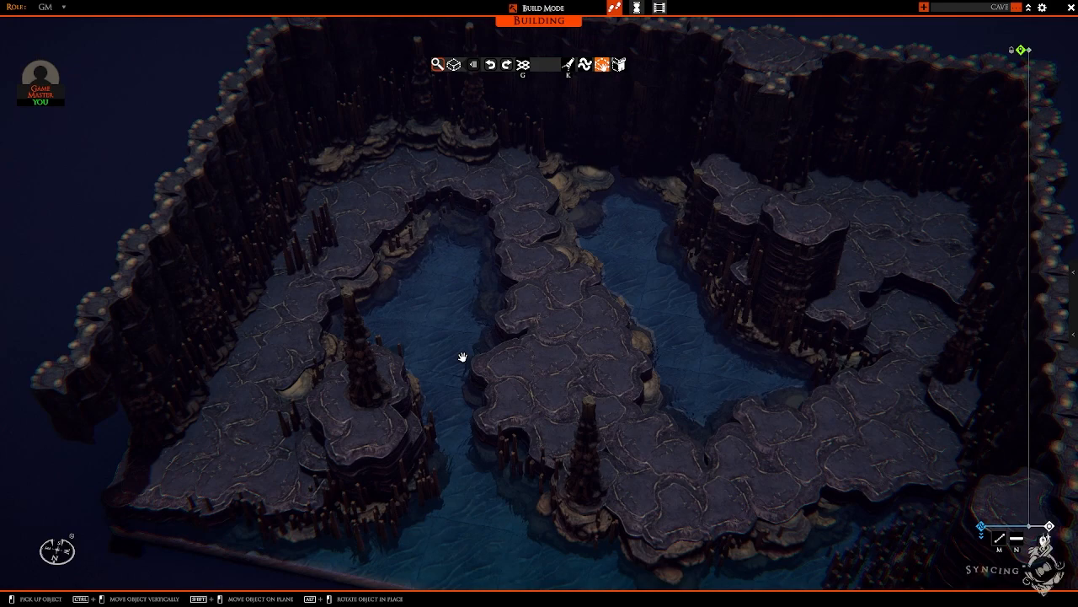
right_click_drag(513, 383, 676, 373)
key("w")
key("d")
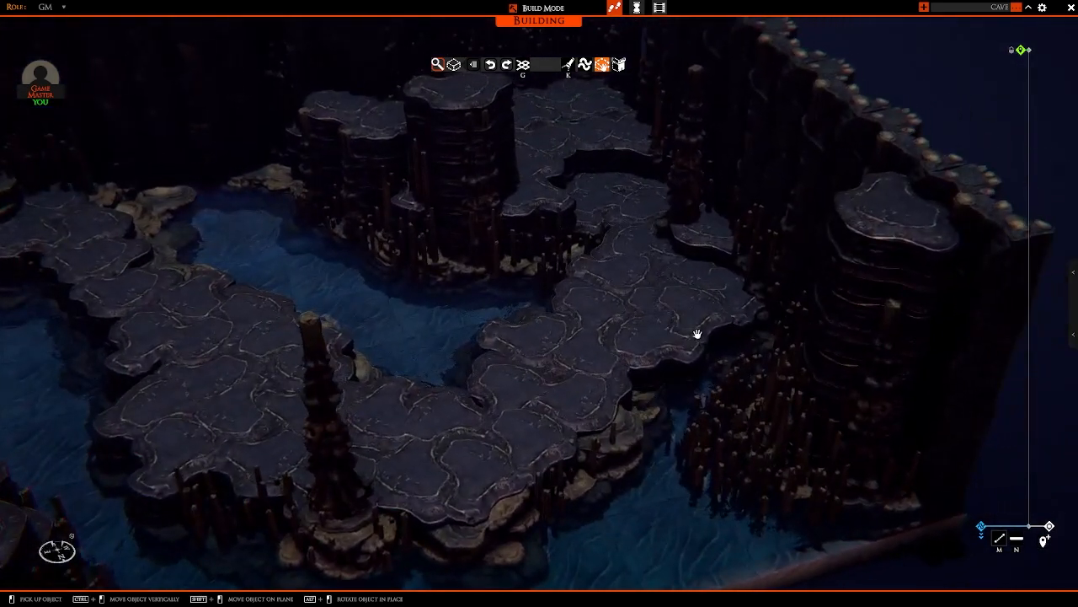
left_click_drag(694, 233, 639, 242)
key("s")
middle_click_drag(638, 238, 508, 294)
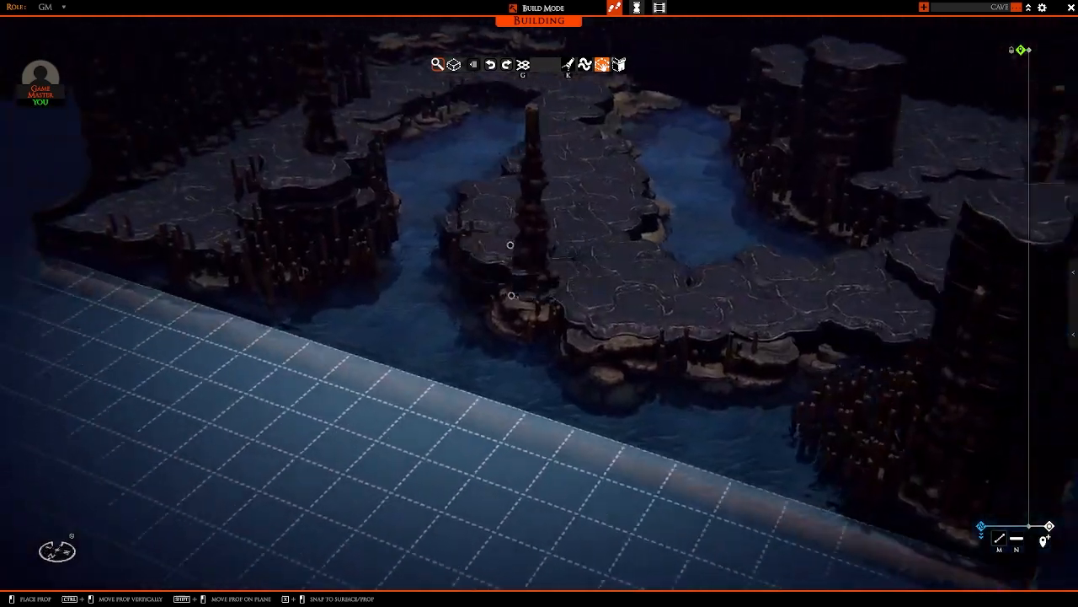
key("w")
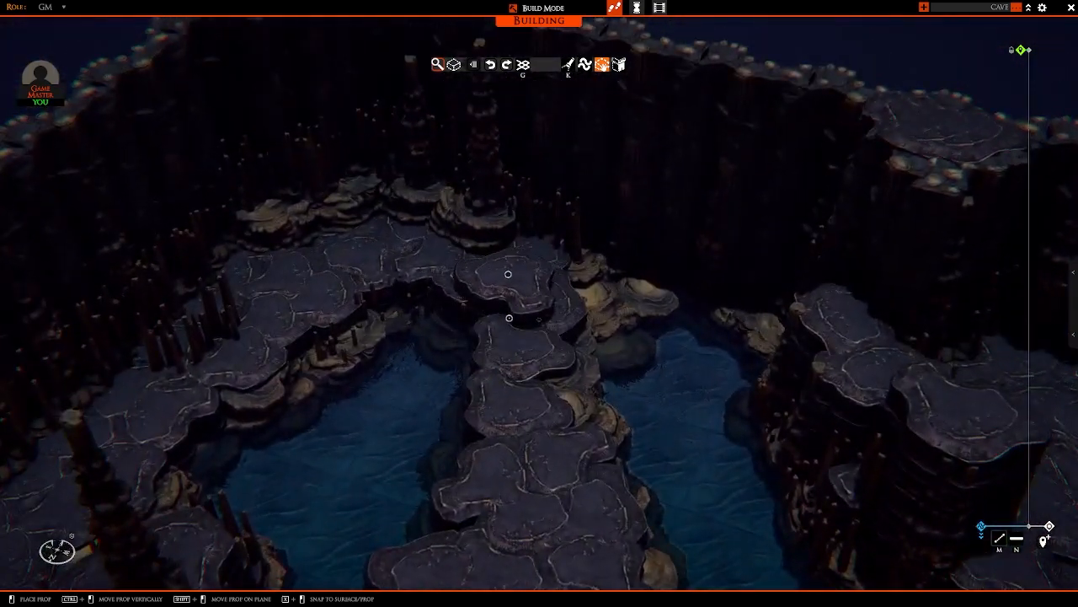
key("w")
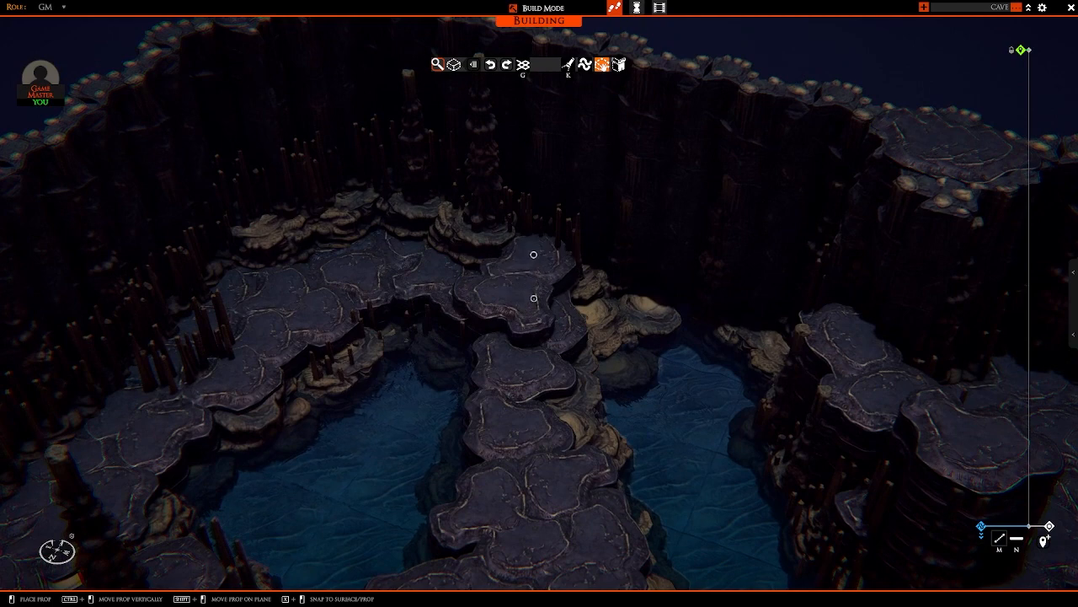
key("a")
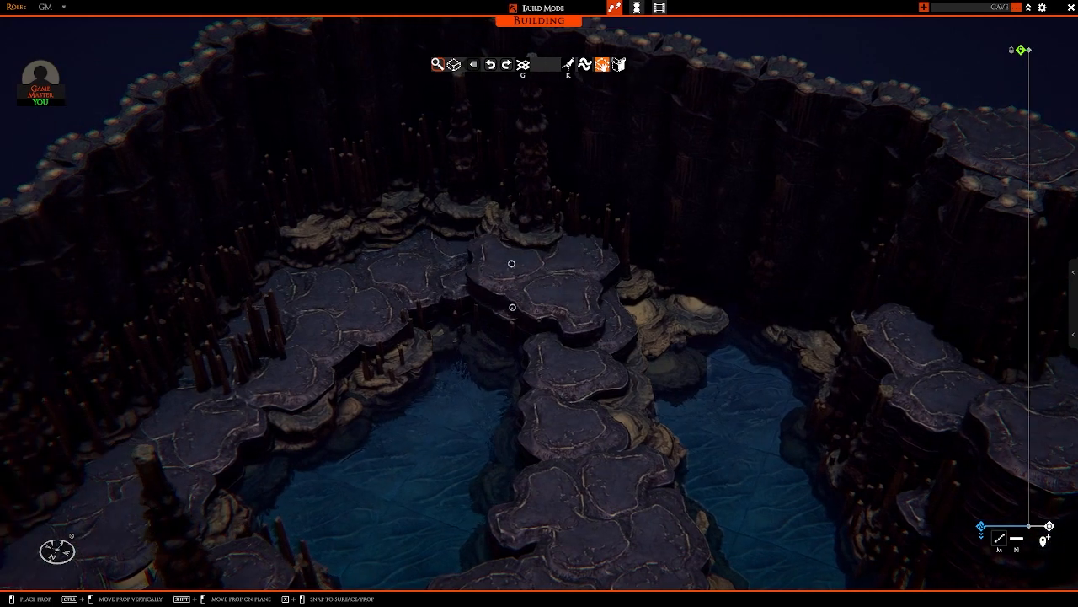
key("w")
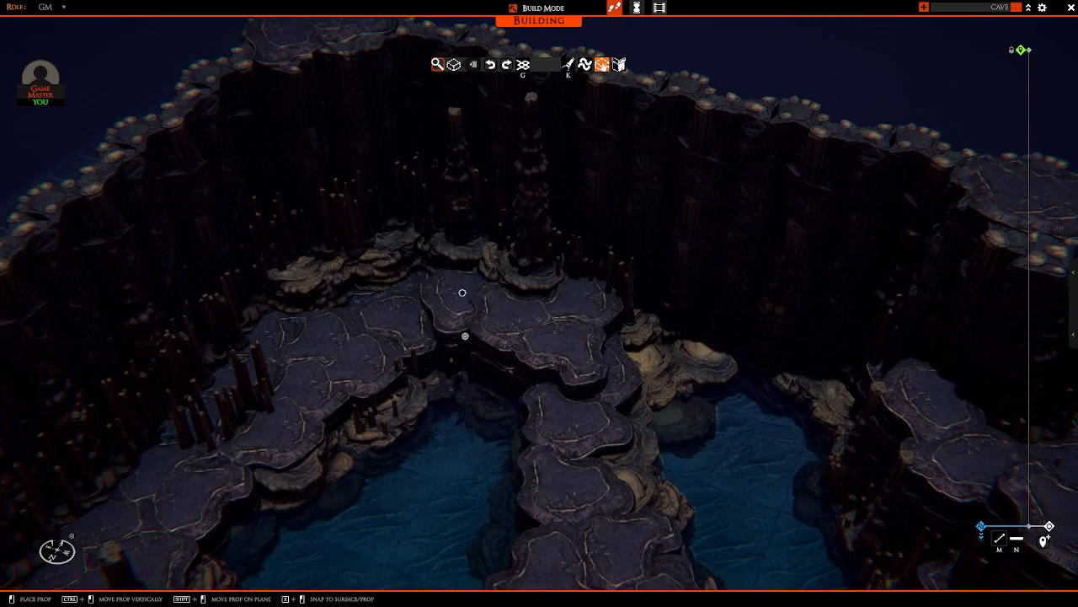
key("a")
left_click(472, 283)
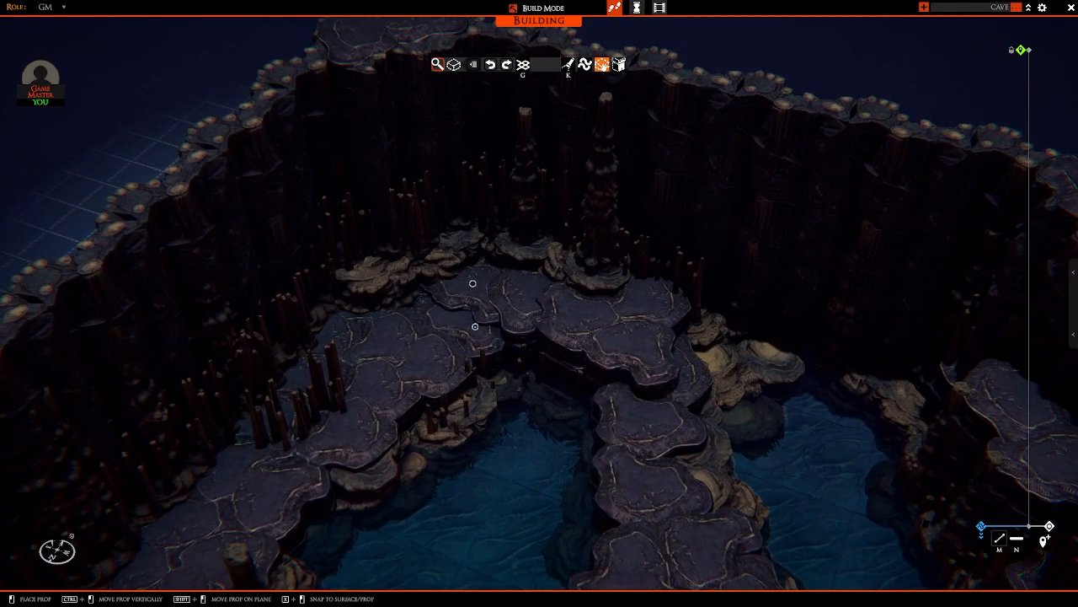
Step: Lay a rock ledge tile on the side path at the foot of the rock island, facing the wall's open end
key("s")
key("s")
right_click_drag(424, 305, 470, 289)
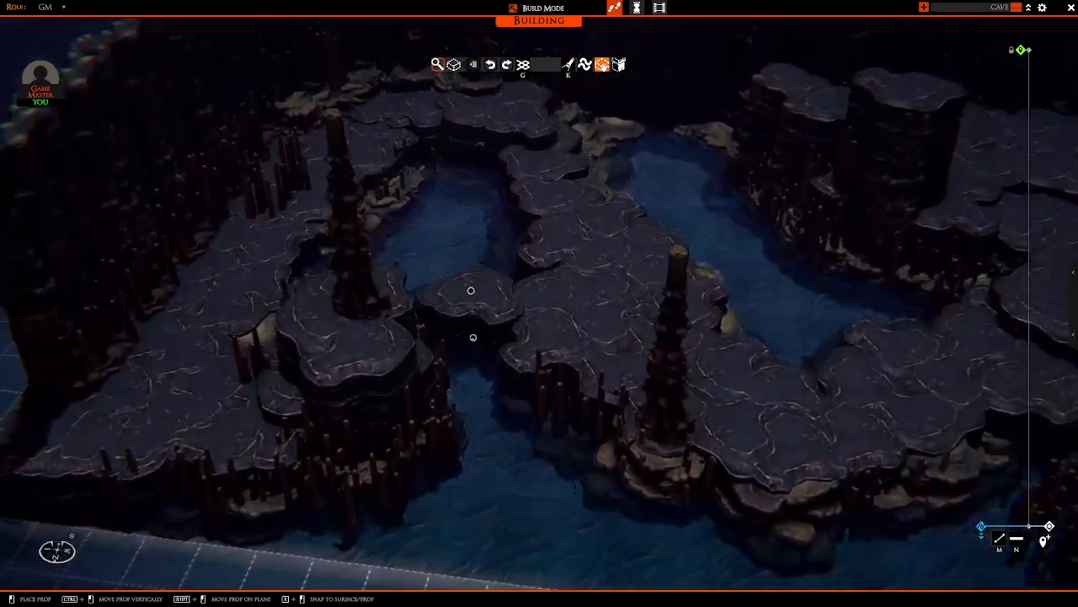
key("w")
right_click_drag(498, 332, 578, 240)
right_click_drag(493, 255, 402, 320)
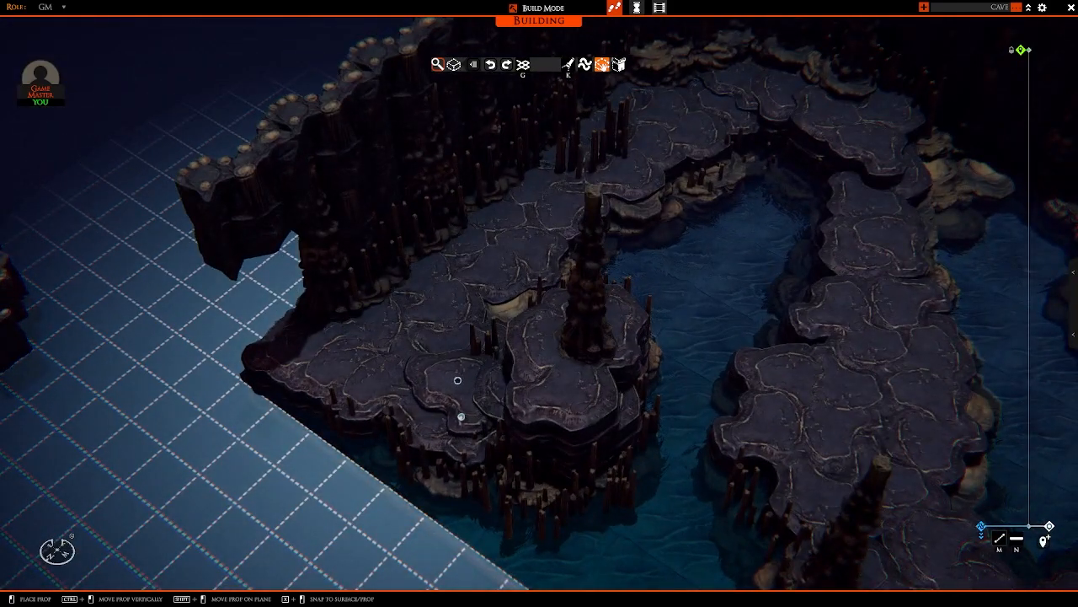
right_click_drag(457, 380, 408, 269)
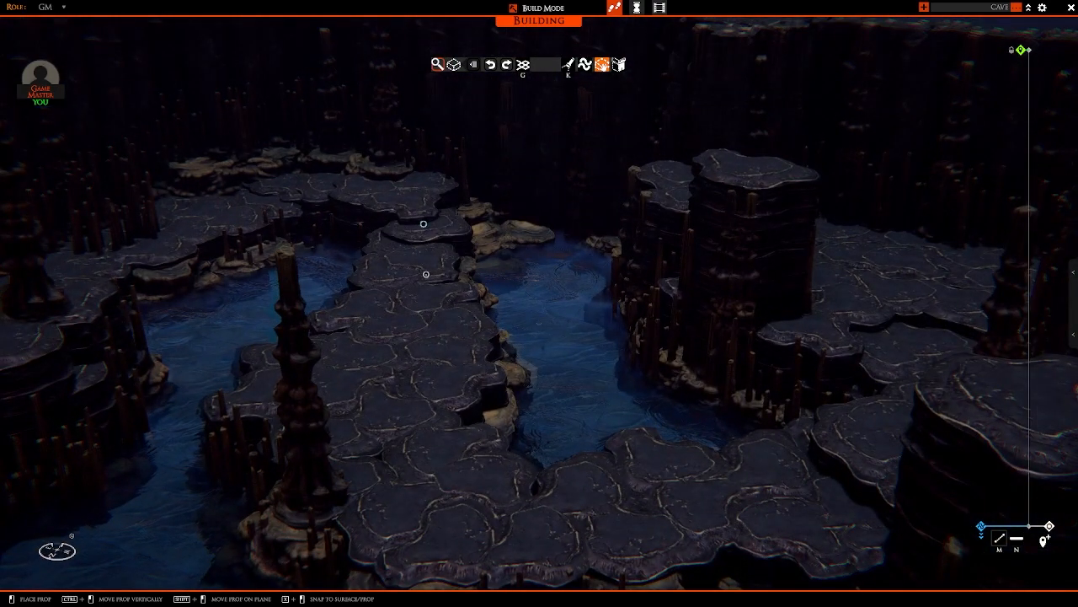
Step: Stack ledge tiles on the narrow part of the central path and at the base of its tall stalagmite column
right_click_drag(423, 275, 590, 445)
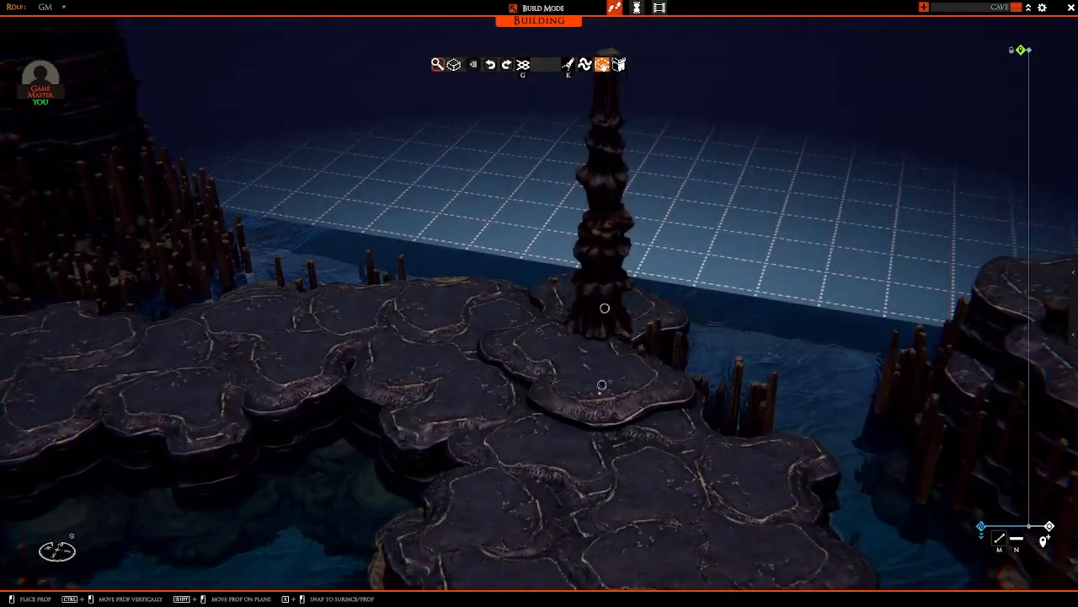
left_click(610, 378)
right_click_drag(592, 307, 512, 255)
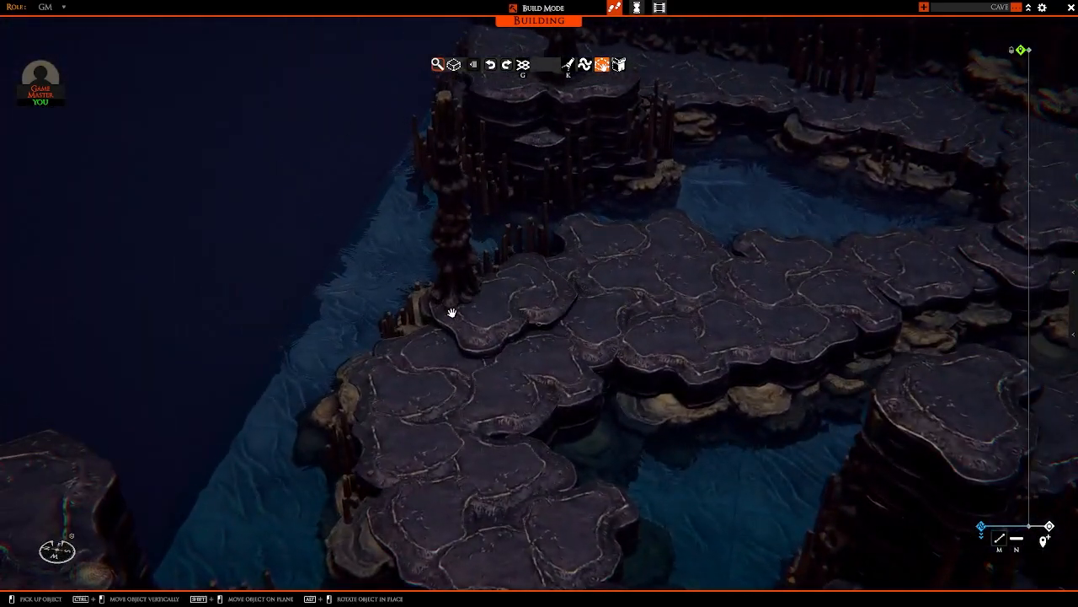
right_click_drag(451, 312, 413, 216)
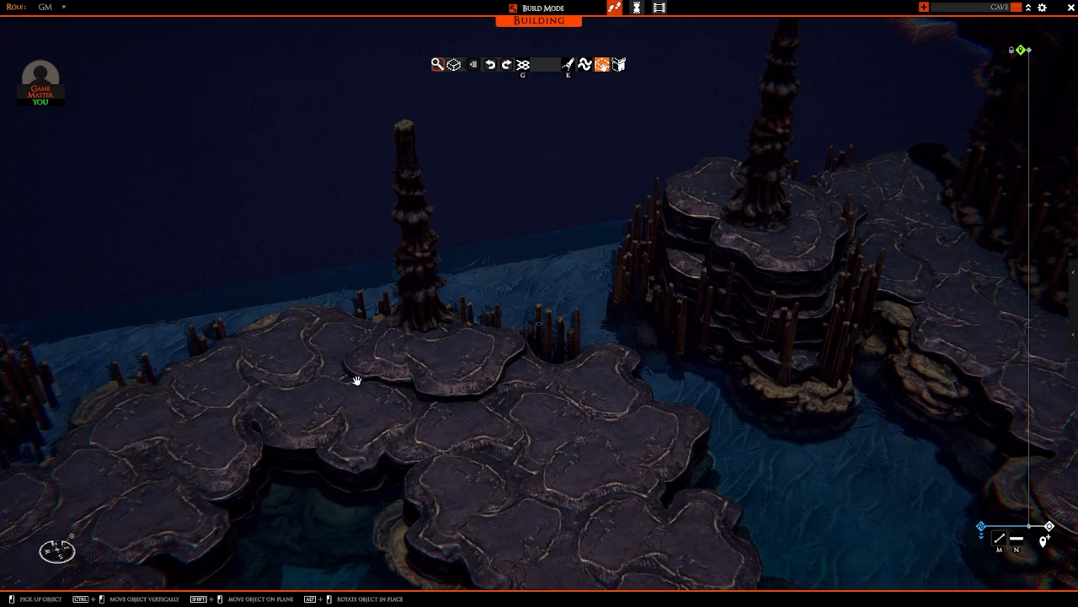
Step: Copy the small boulder from the sample props outside the map and set boulders around the stalagmite column on the rock island
right_click_drag(356, 381, 612, 432)
key("a")
scroll(451, 441, "up", 3)
key("s")
scroll(539, 379, "up", 2)
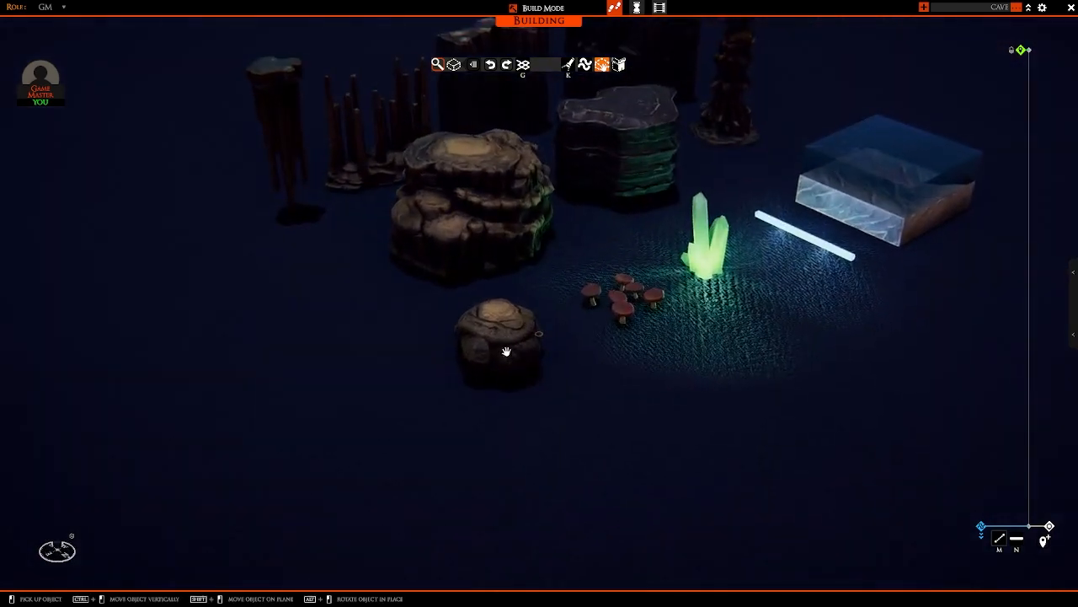
scroll(500, 363, "down", 3)
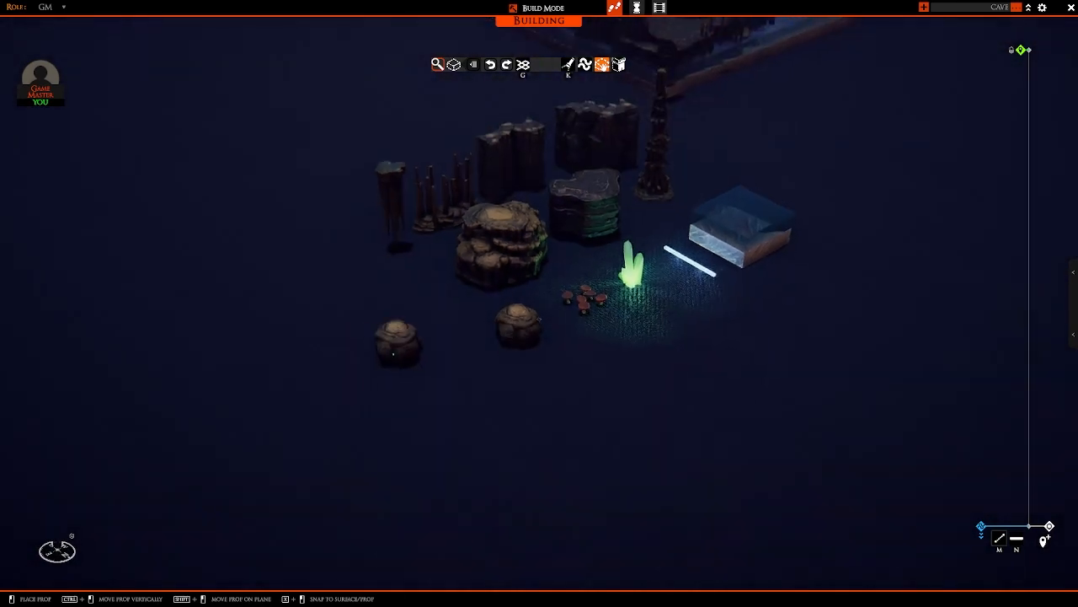
key("d")
key("w")
right_click_drag(619, 282, 590, 350)
scroll(590, 349, "up", 8)
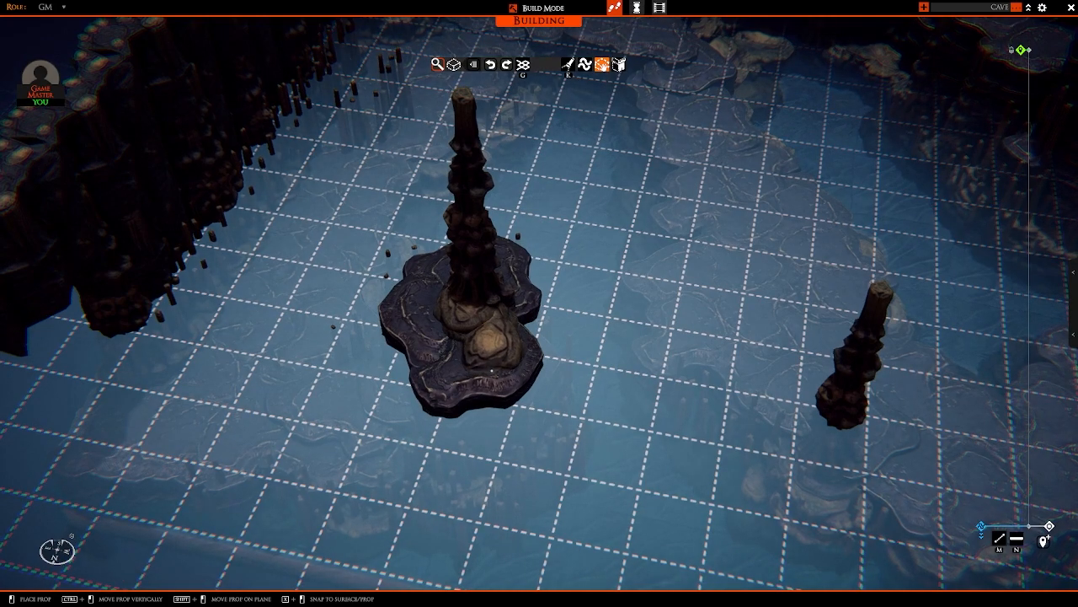
Step: Set boulder copies against the base of the tall stalagmite column on the central path's waterside edge
right_click_drag(469, 379, 793, 391)
key("d")
key("w")
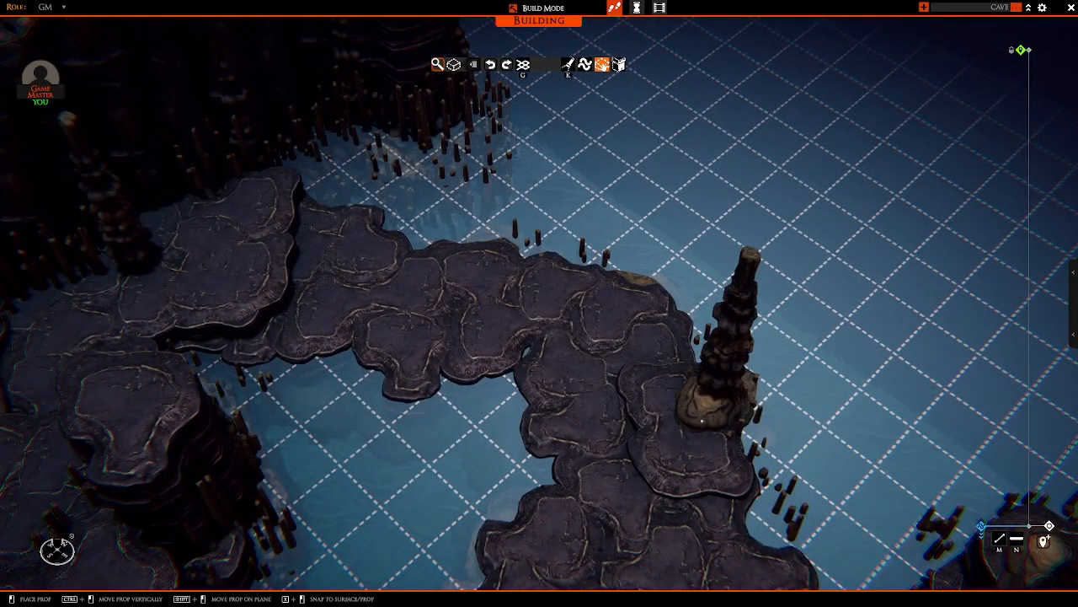
right_click_drag(702, 419, 641, 356)
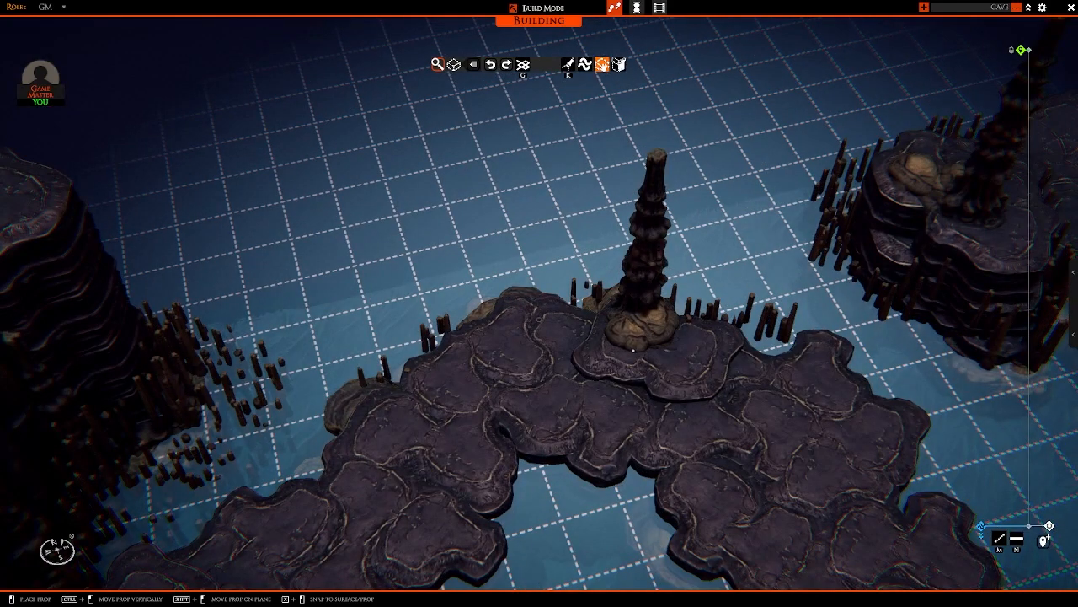
left_click(635, 348)
Step: Set boulders at the foot of the waterside rock column and in the recess between the adjoining rock column and the wall
right_click_drag(635, 347, 539, 378)
key("w")
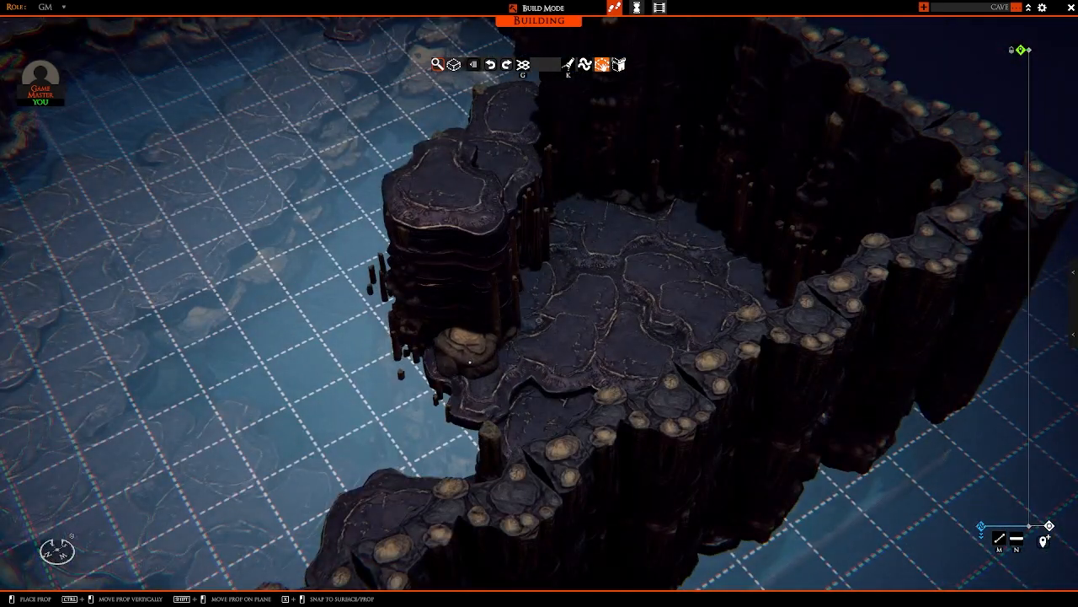
left_click_drag(469, 360, 469, 349, "ctrl")
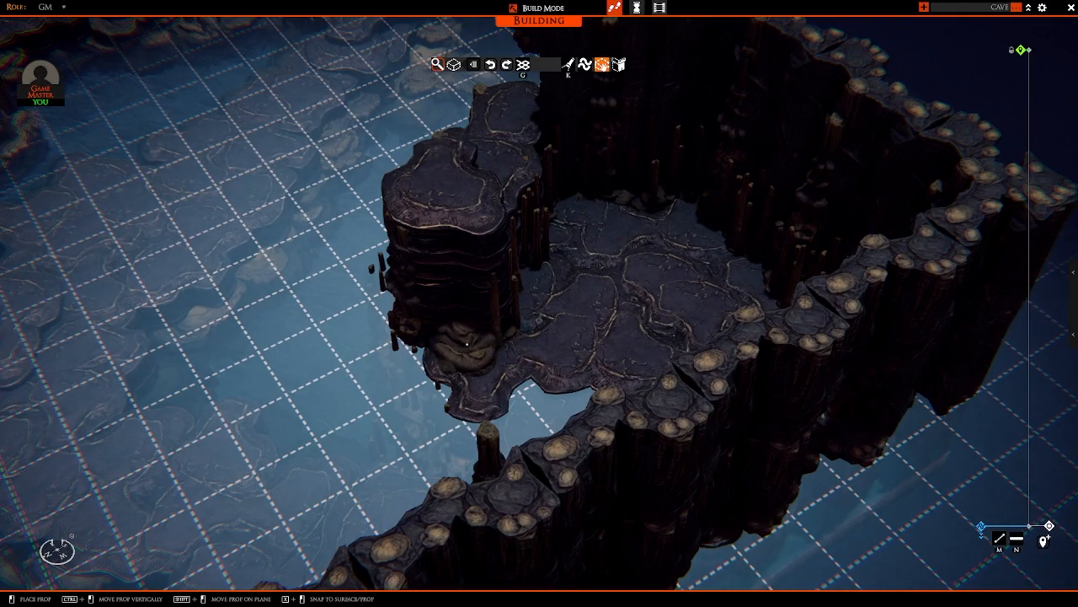
right_click_drag(469, 341, 467, 306)
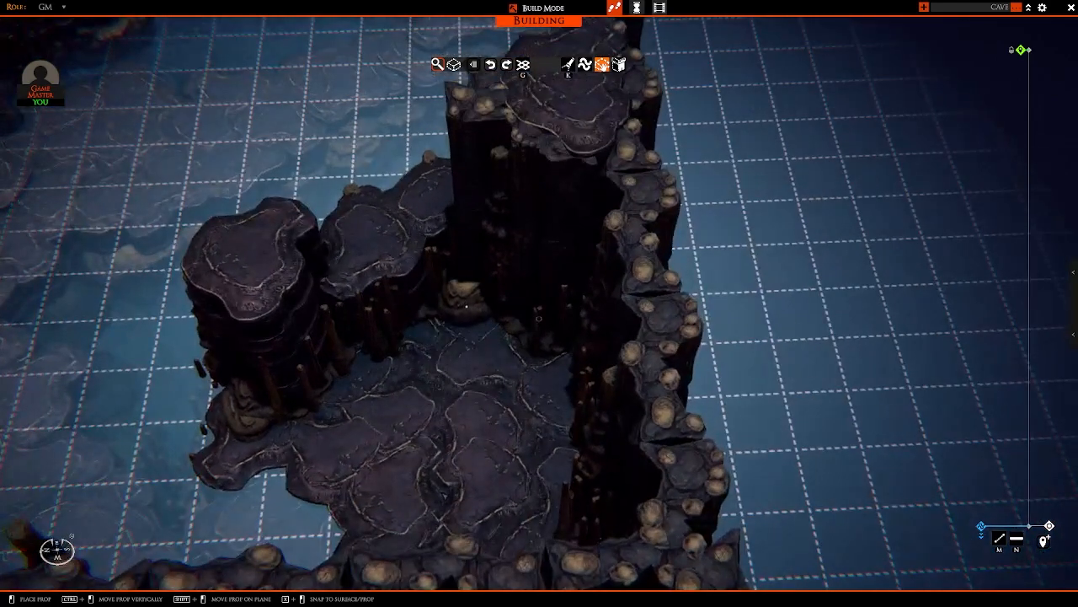
left_click_drag(481, 307, 480, 310, "ctrl")
right_click_drag(480, 310, 508, 311)
Step: Set boulders along the path near the back corner, including one behind the stalagmite cluster beside the wall
key("a")
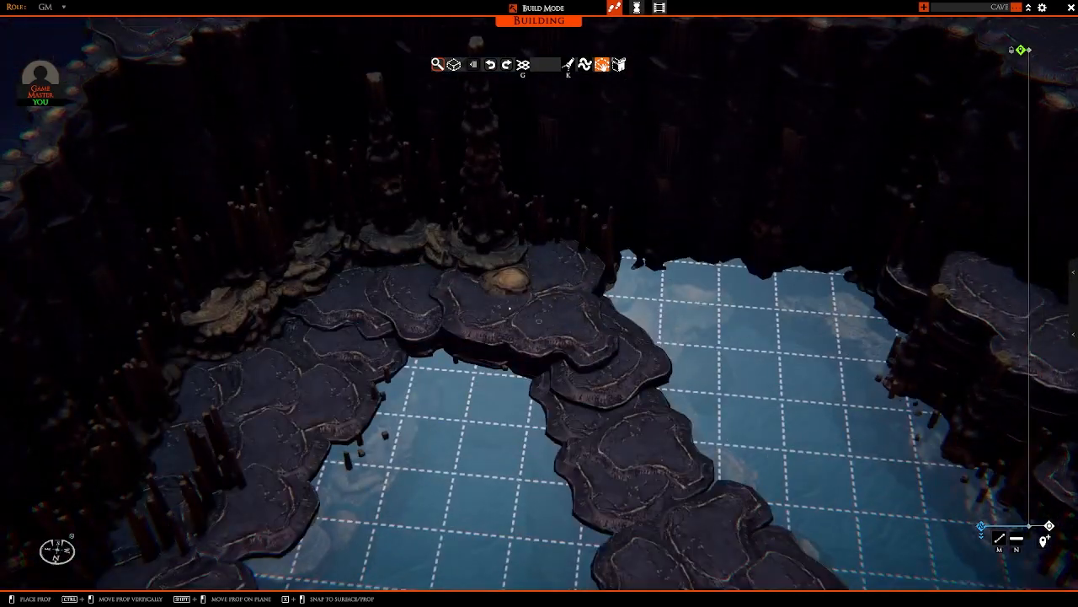
left_click(494, 295)
right_click_drag(474, 287, 402, 290)
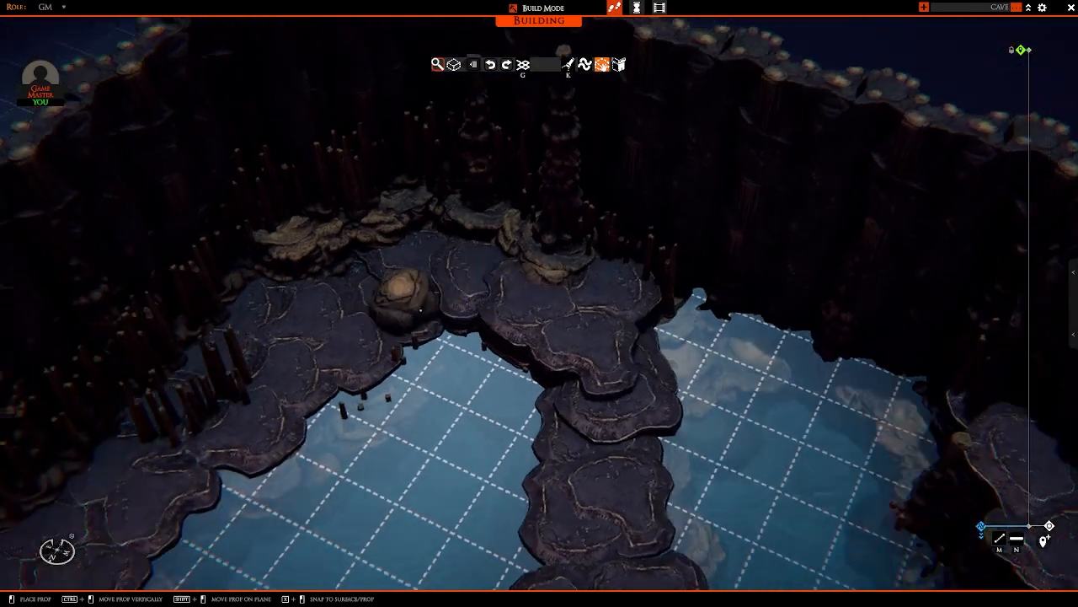
key("a")
key("s")
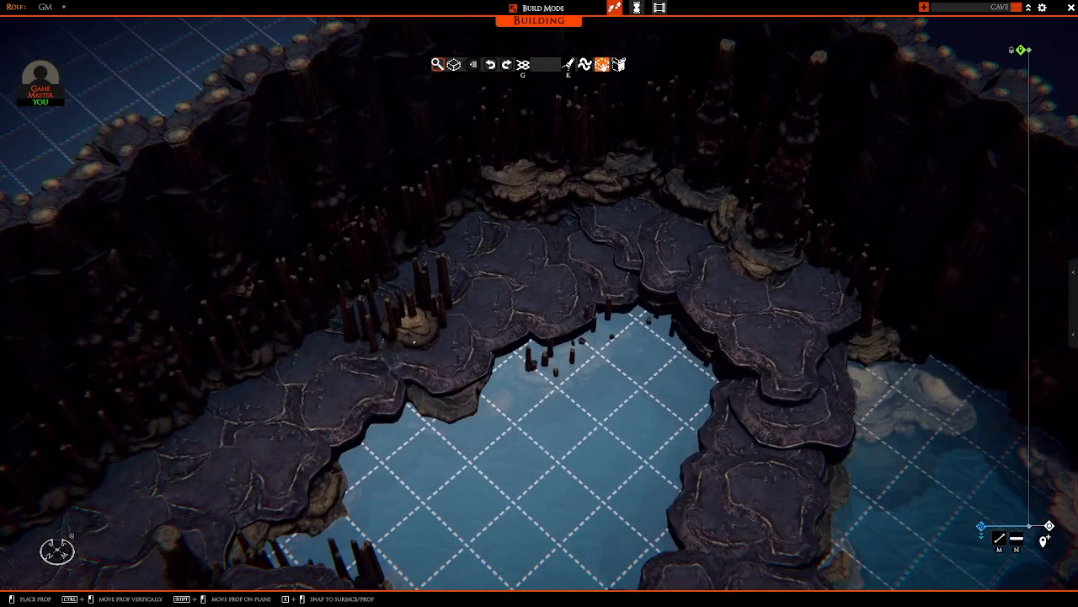
left_click(412, 271)
Step: Set a pair of boulders against the side wall's foot, midway along the path among the stalagmites
key("a")
key("s")
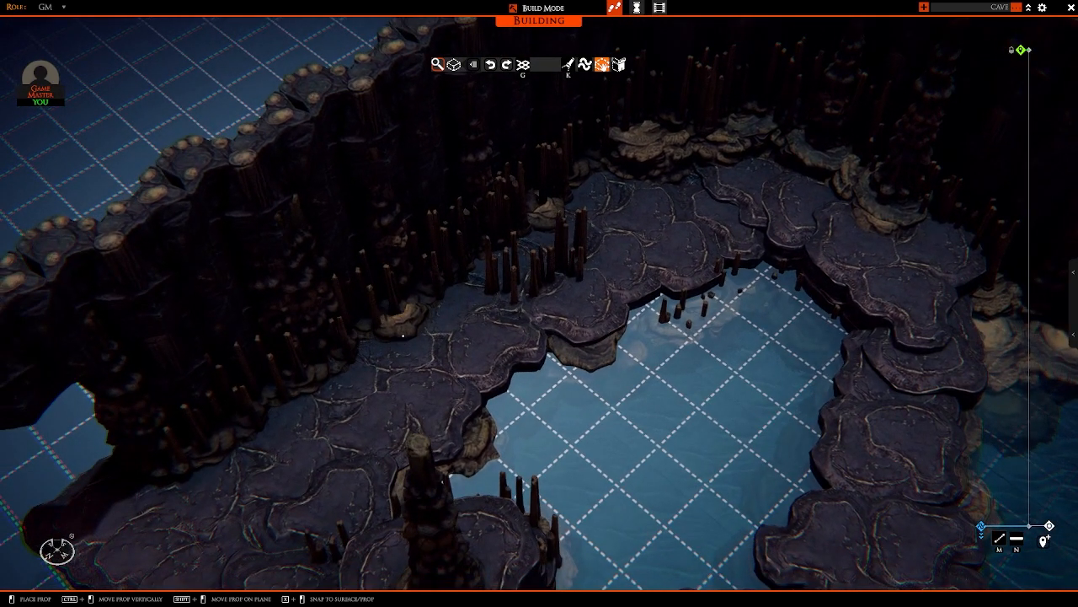
key("s")
left_click_drag(386, 272, 387, 281, "ctrl")
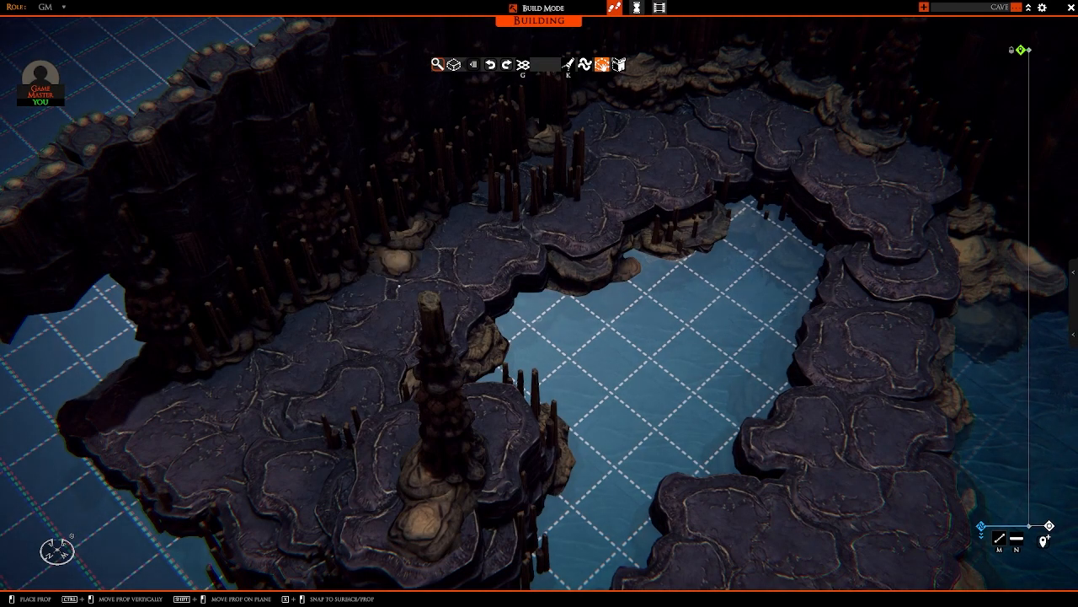
right_click_drag(395, 273, 450, 291)
Step: Set a boulder against the foot of the rock column at the open end of the side wall, near the path's front corner
key("s")
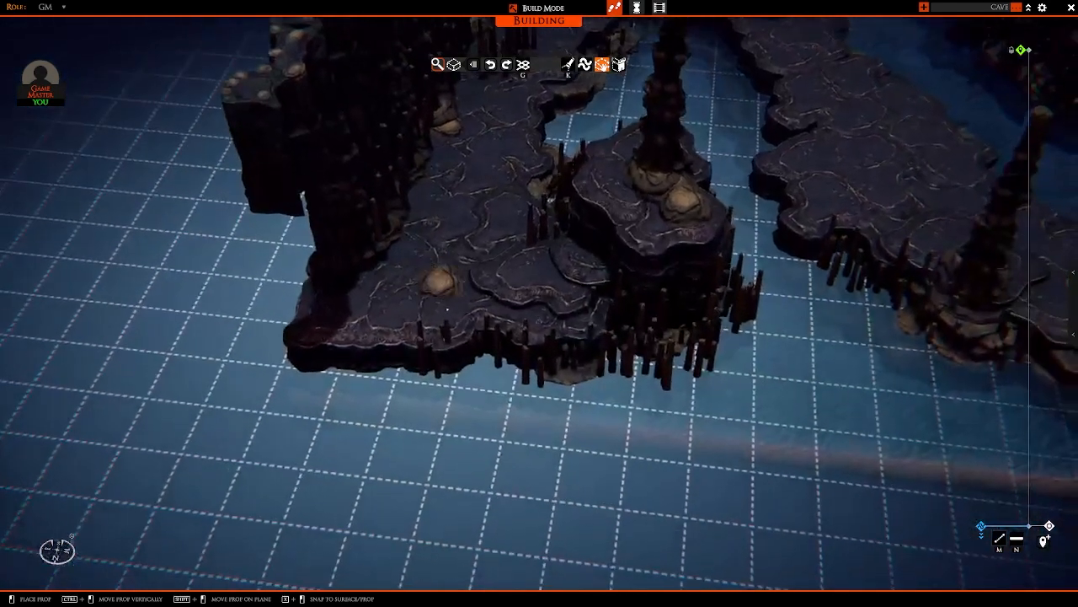
left_click_drag(370, 301, 368, 297, "ctrl")
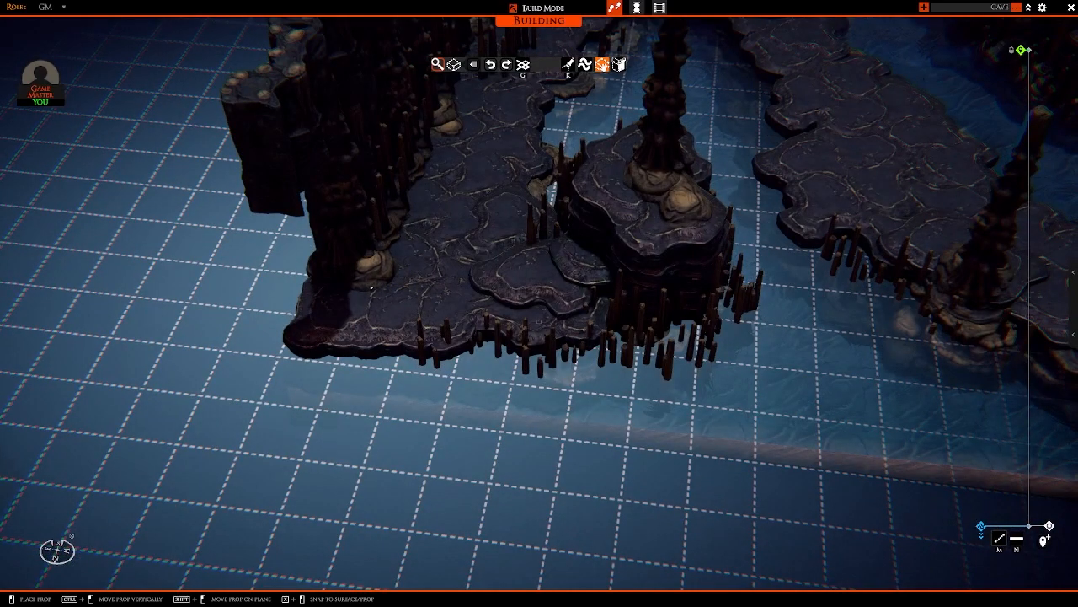
key("d")
key("w")
right_click_drag(372, 288, 420, 266)
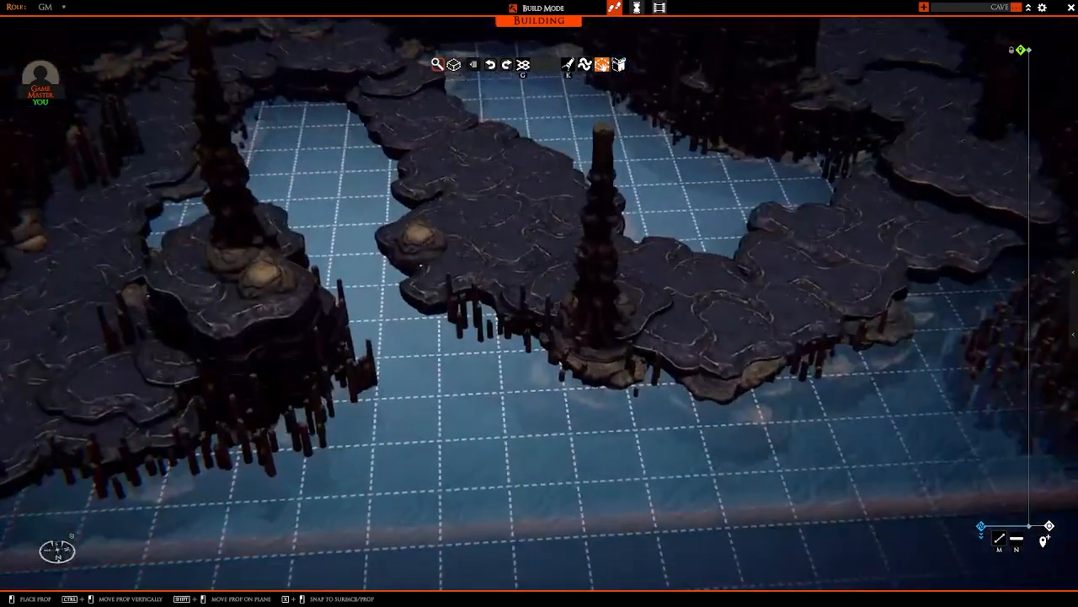
Step: Tuck boulder copies into the edges of the central path's ledges, including beneath the overhang facing the water channel
scroll(421, 267, "up", 3)
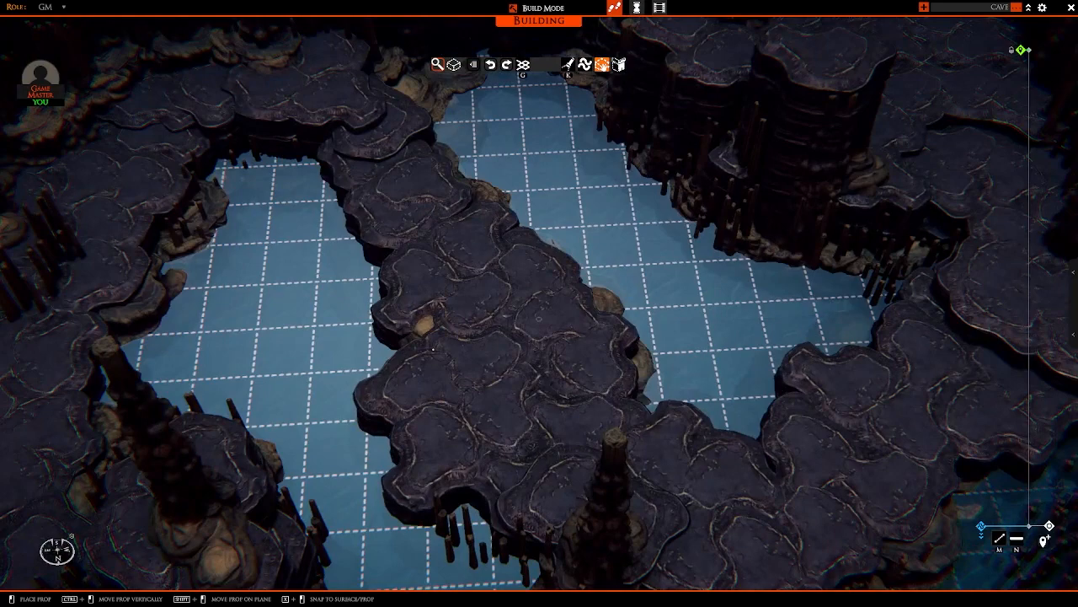
left_click(425, 325)
key("w")
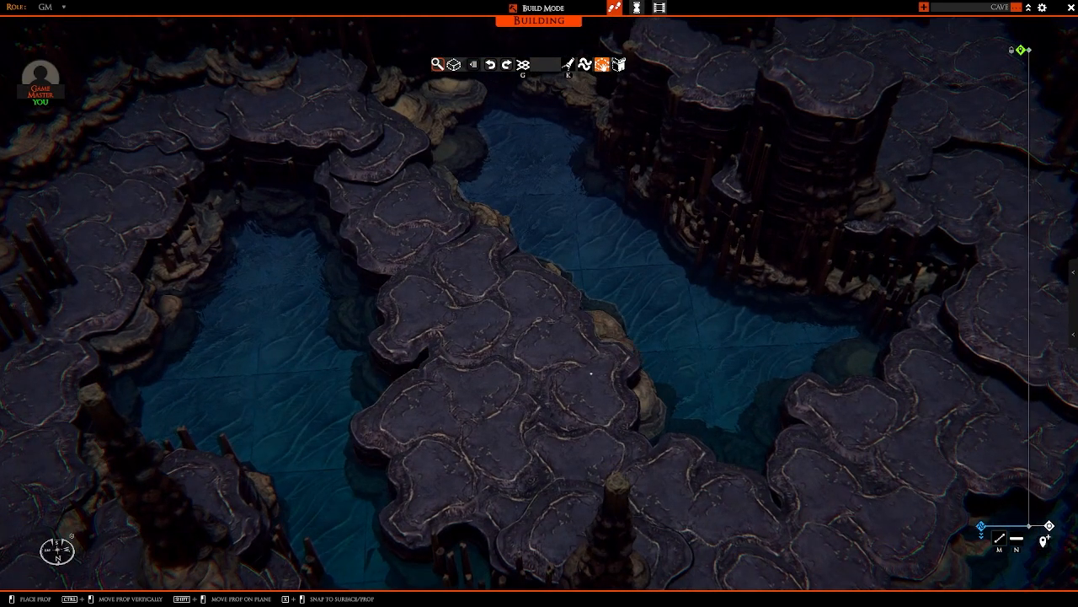
key("d")
right_click_drag(591, 373, 435, 344)
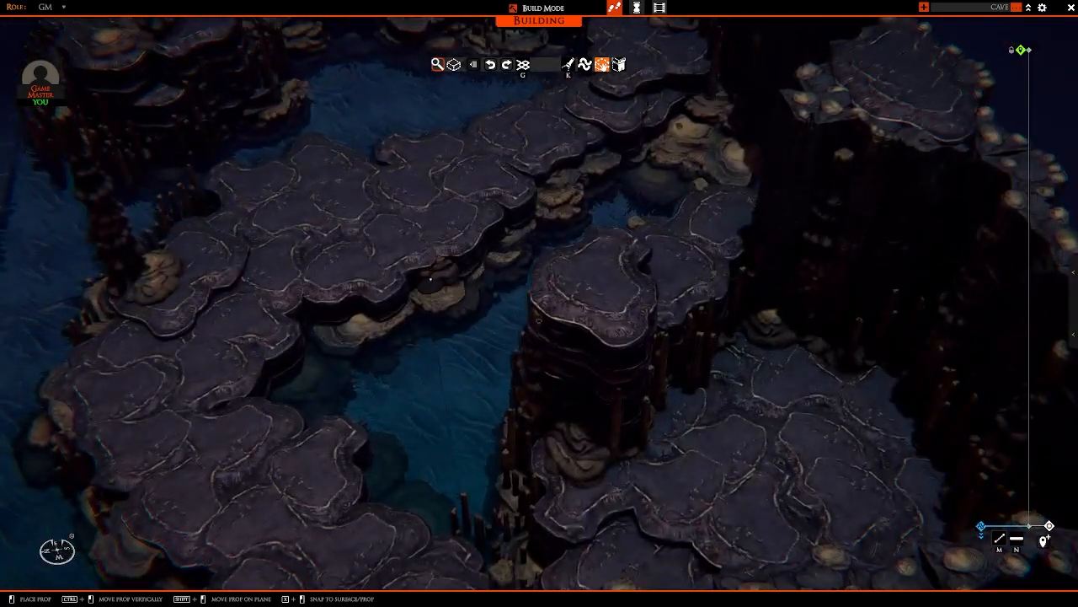
key("a")
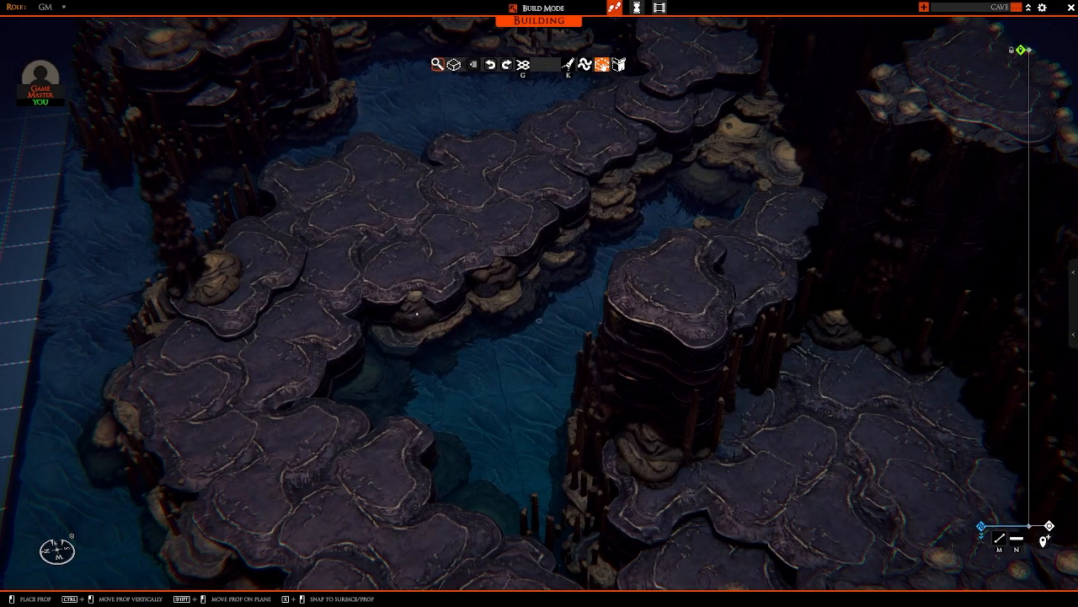
left_click(417, 316)
key("w")
key("d")
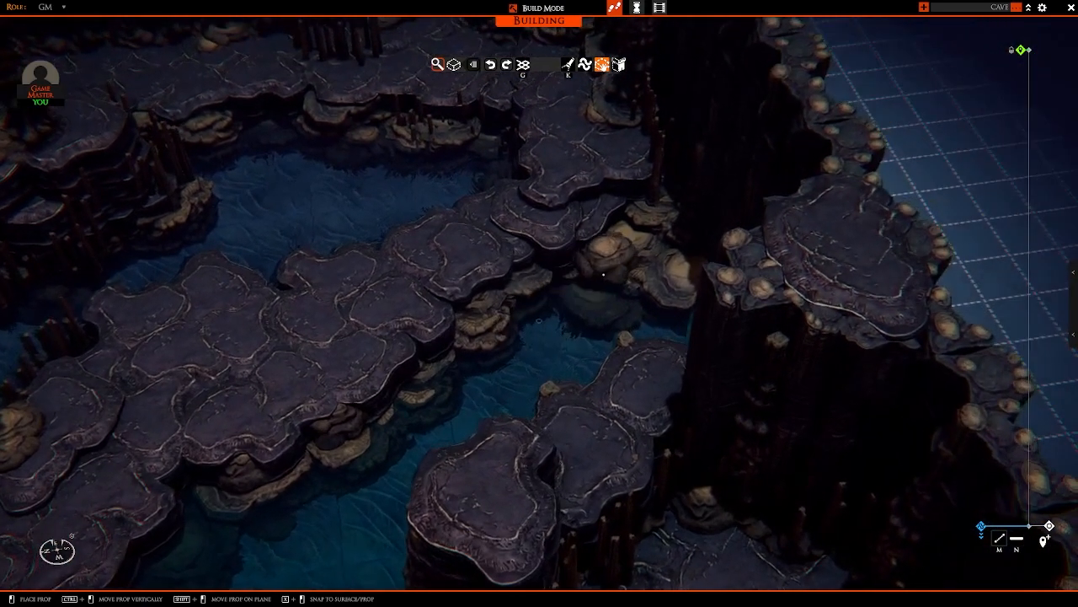
Step: Stack boulders in the gap between the central path's stepped ledges and the cave wall at the back corner
right_click_drag(624, 246, 530, 325)
key("w")
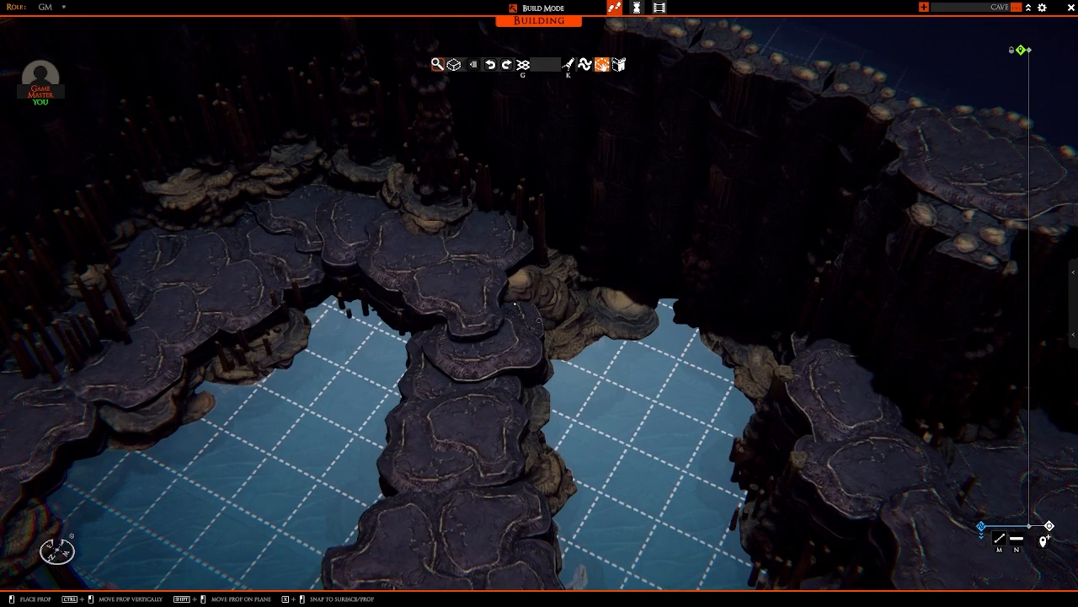
left_click_drag(515, 303, 515, 299, "ctrl")
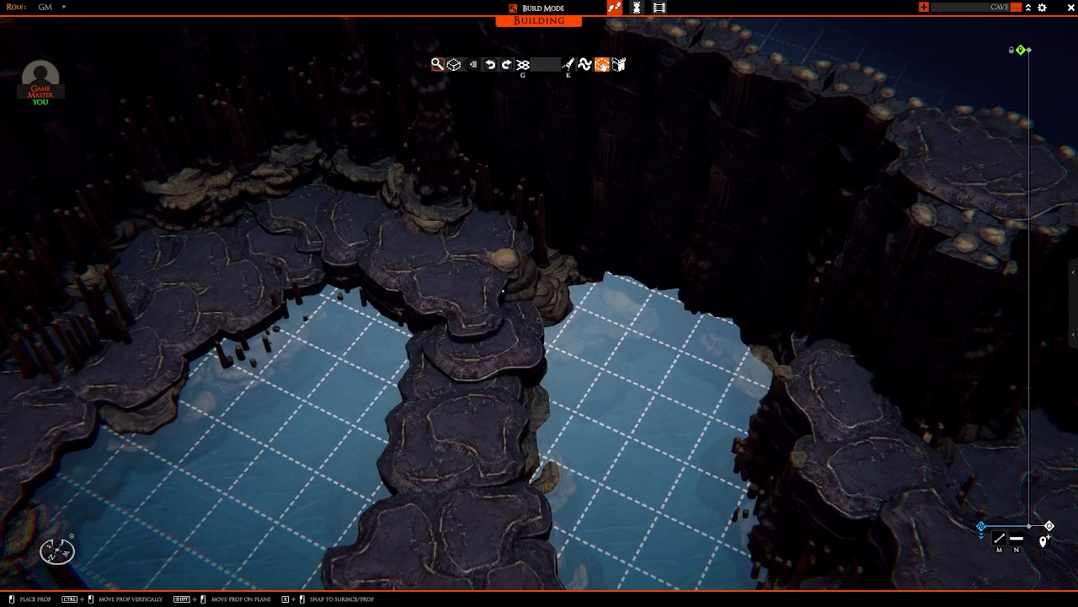
right_click_drag(503, 291, 385, 366)
left_click(385, 366)
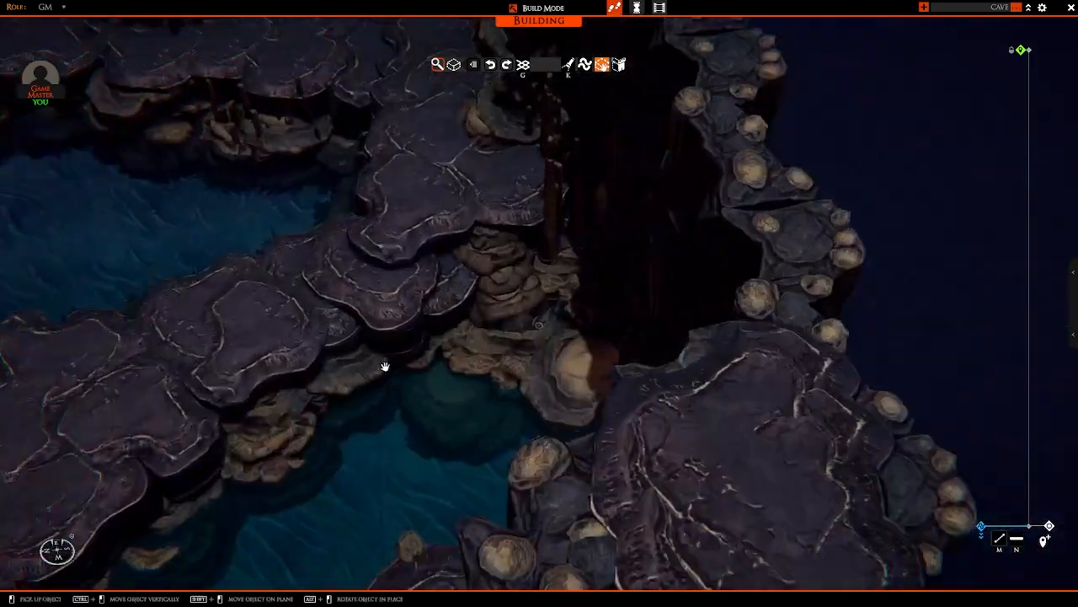
scroll(413, 364, "up", 3)
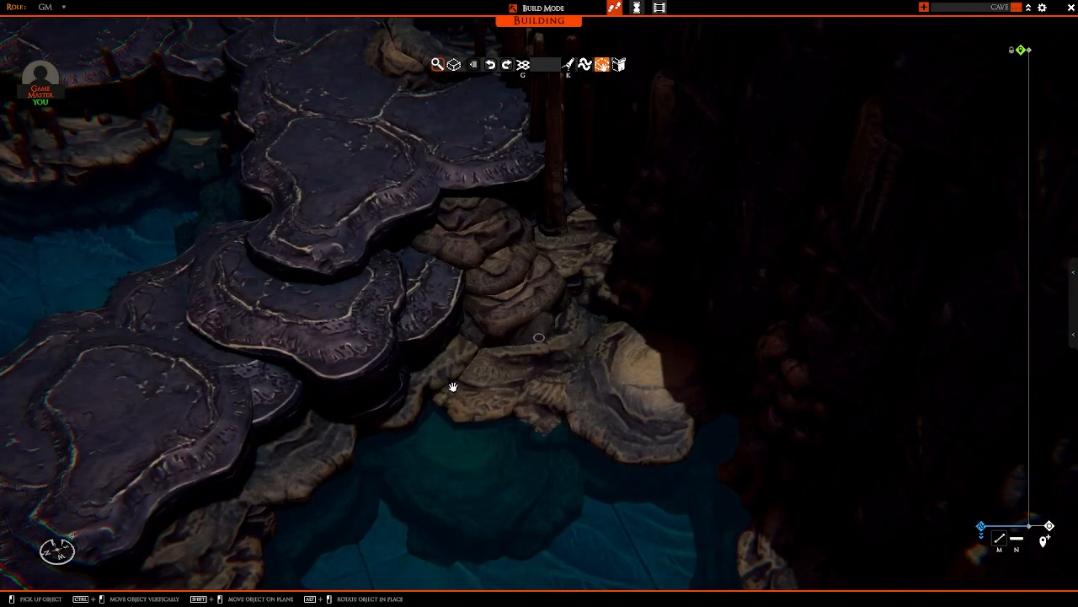
right_click_drag(453, 387, 654, 311)
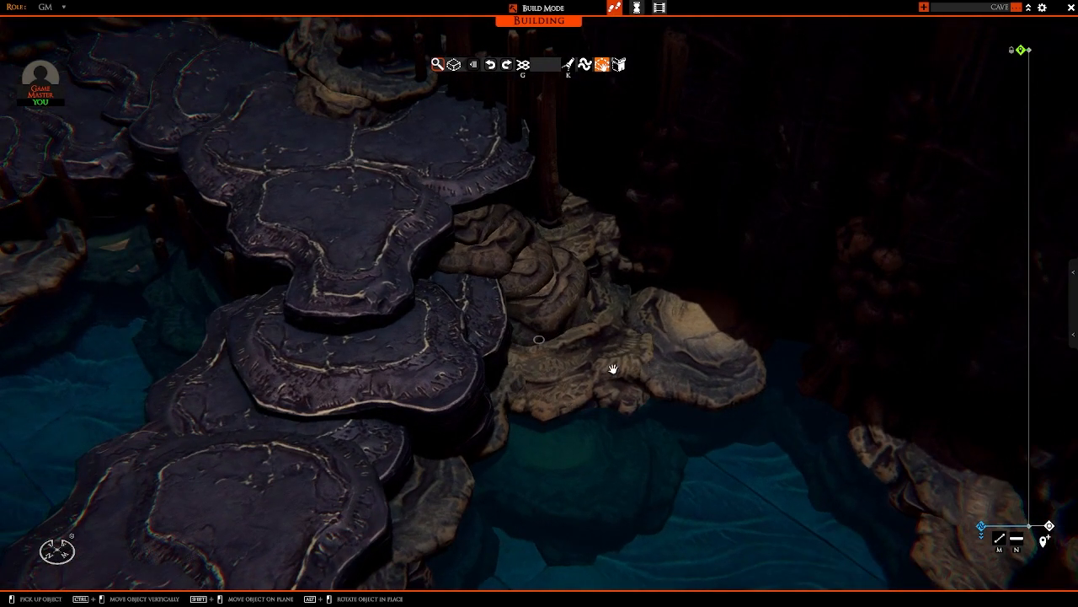
right_click_drag(612, 368, 691, 429)
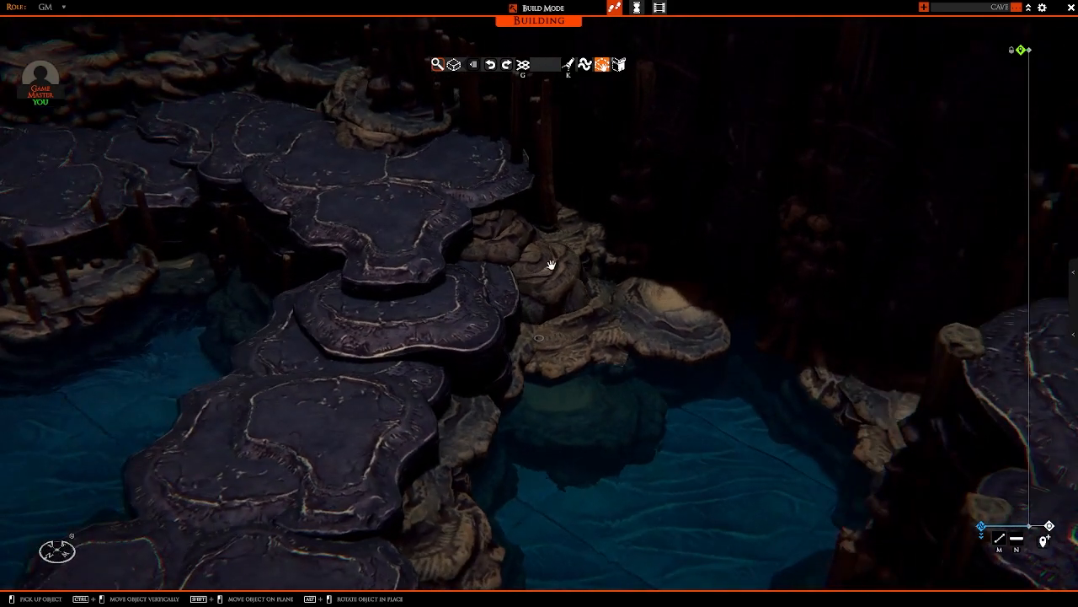
Step: Stack boulders on the high rock ledge across the water, against the cave wall
right_click_drag(414, 278, 288, 250)
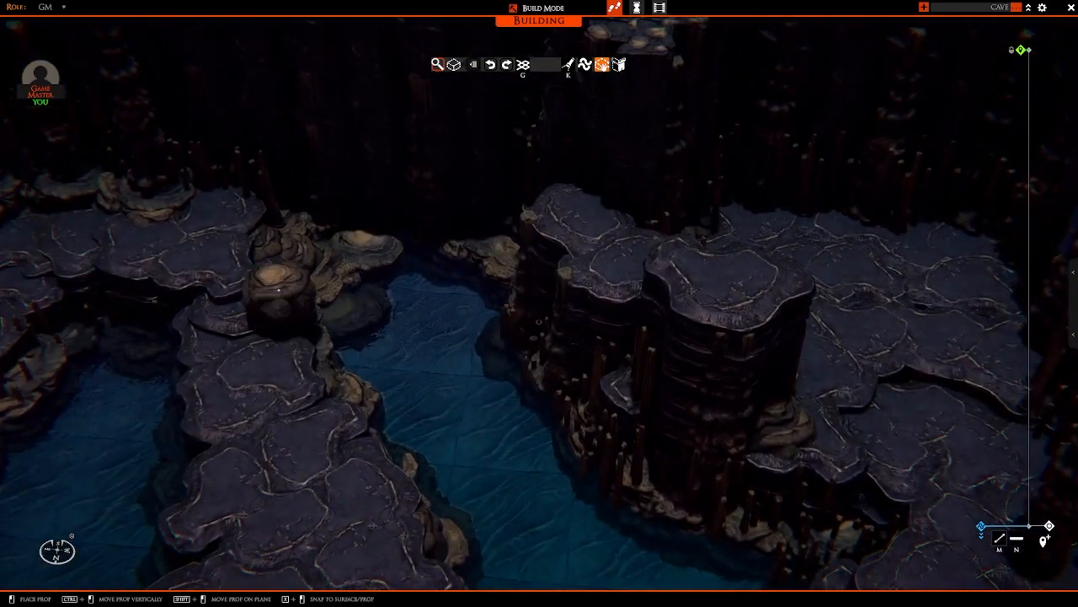
right_click_drag(278, 290, 551, 385)
left_click_drag(567, 258, 546, 268, "shift")
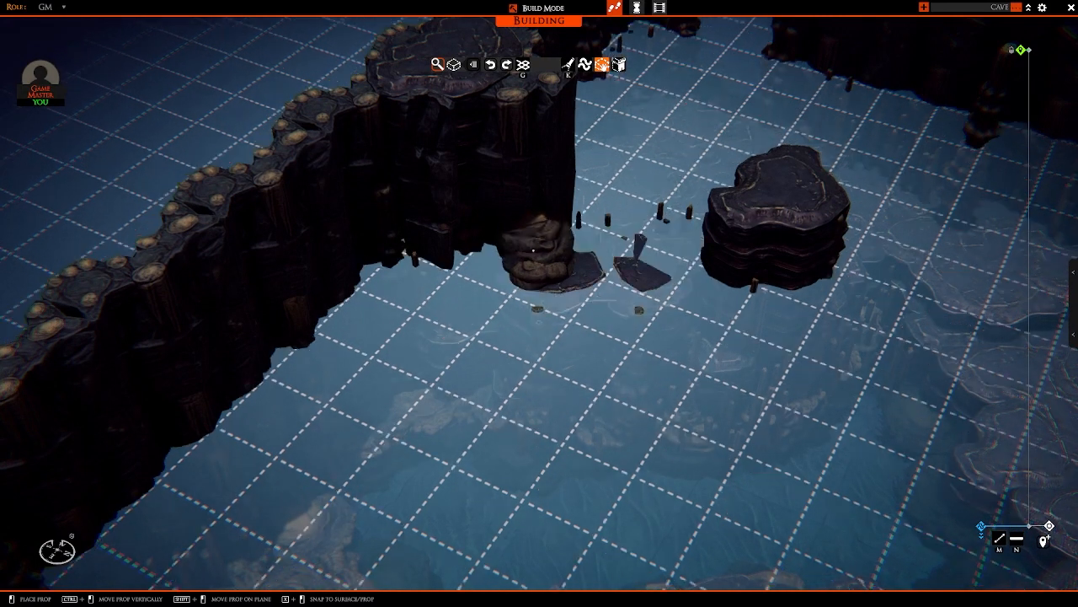
left_click(532, 239)
scroll(536, 248, "down", 5)
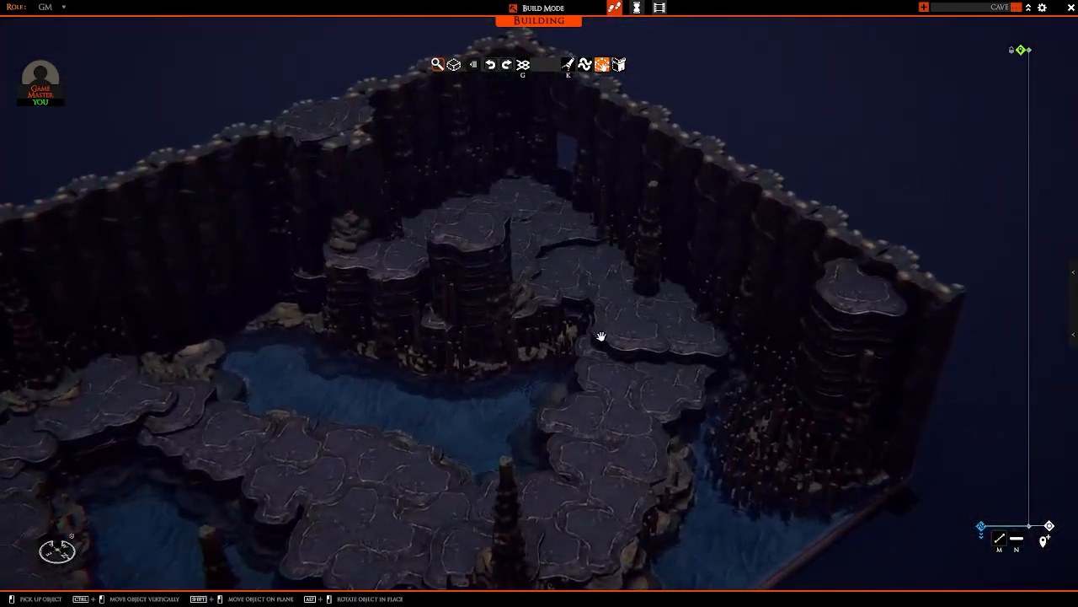
Step: Place two raised rock ledge slabs on the upper path beside the tall stalagmite column, stepping back towards the wall
right_click_drag(601, 336, 725, 366)
scroll(724, 365, "up", 5)
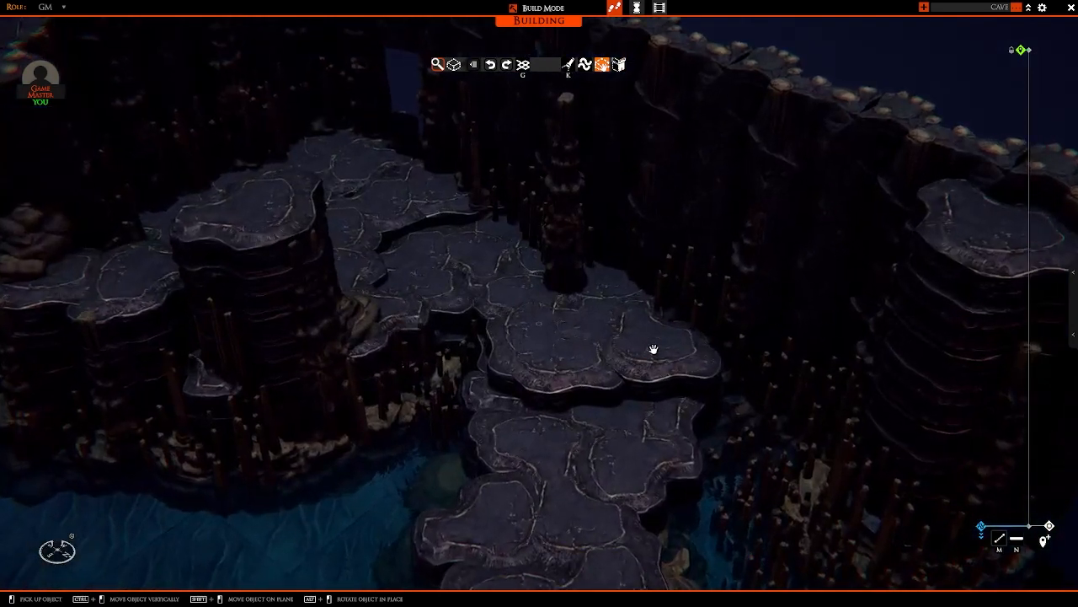
left_click_drag(655, 343, 656, 327, "ctrl")
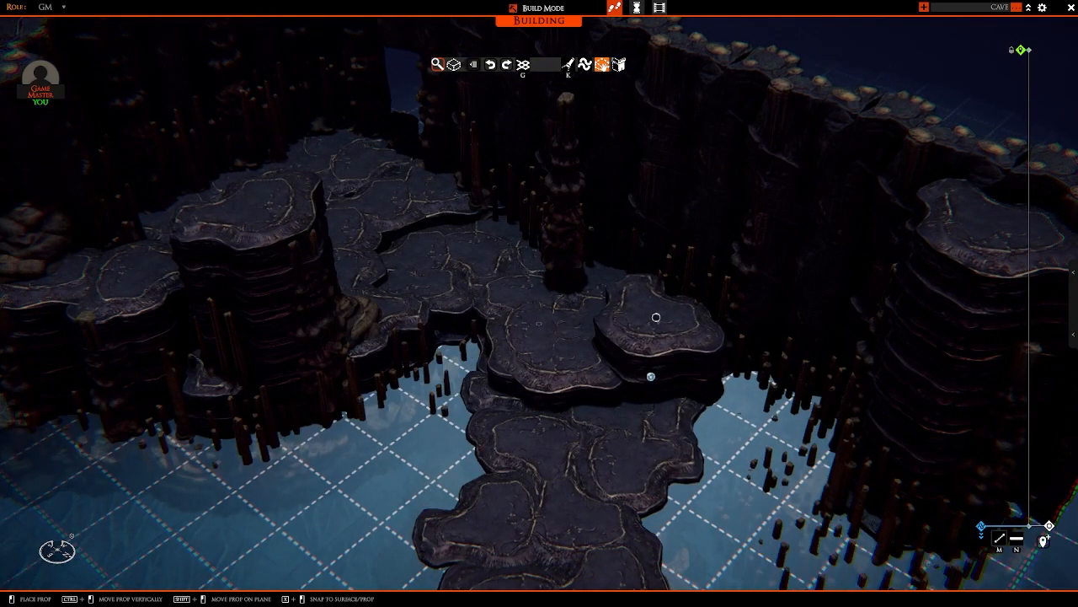
left_click_drag(655, 317, 654, 309, "ctrl")
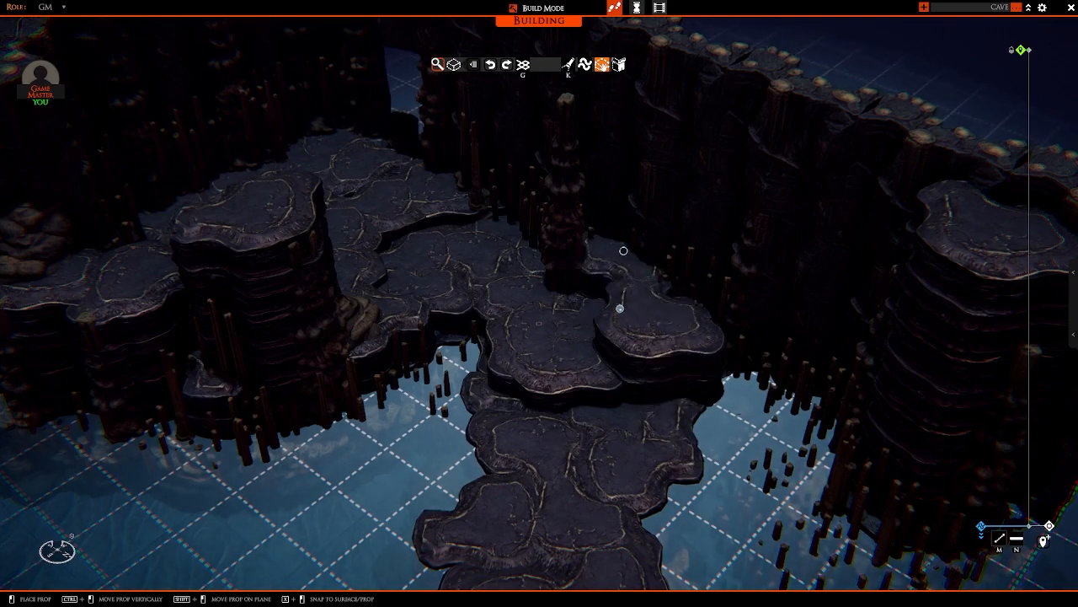
right_click_drag(621, 260, 588, 292)
key("s")
key("a")
left_click(788, 245)
Step: Examine the raised ledges, the central path and the islands from several sides for spots that need more detail
key("d")
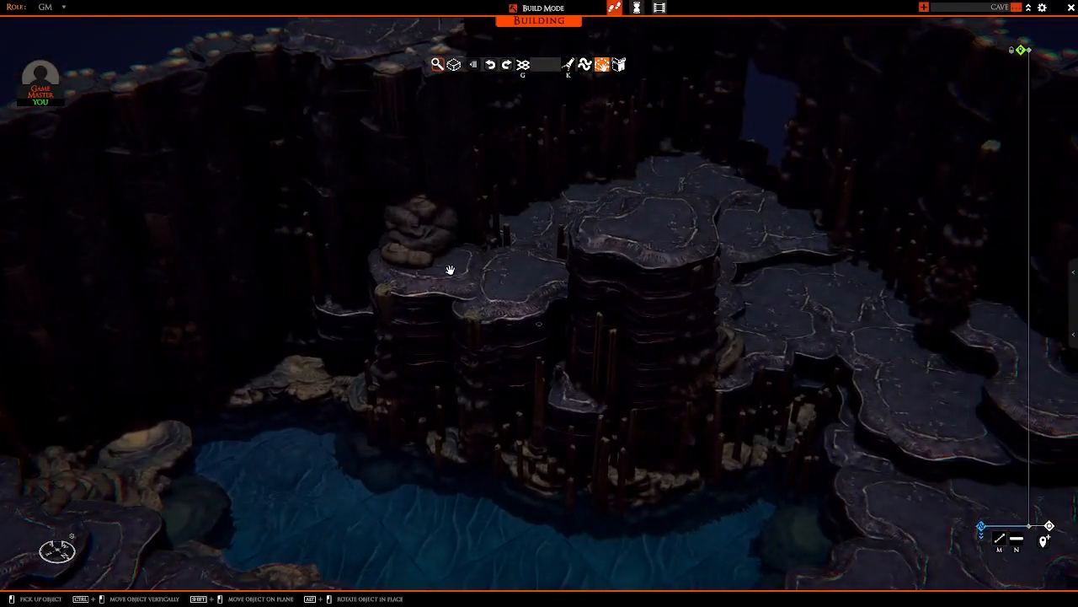
key("s")
key("d")
key("d")
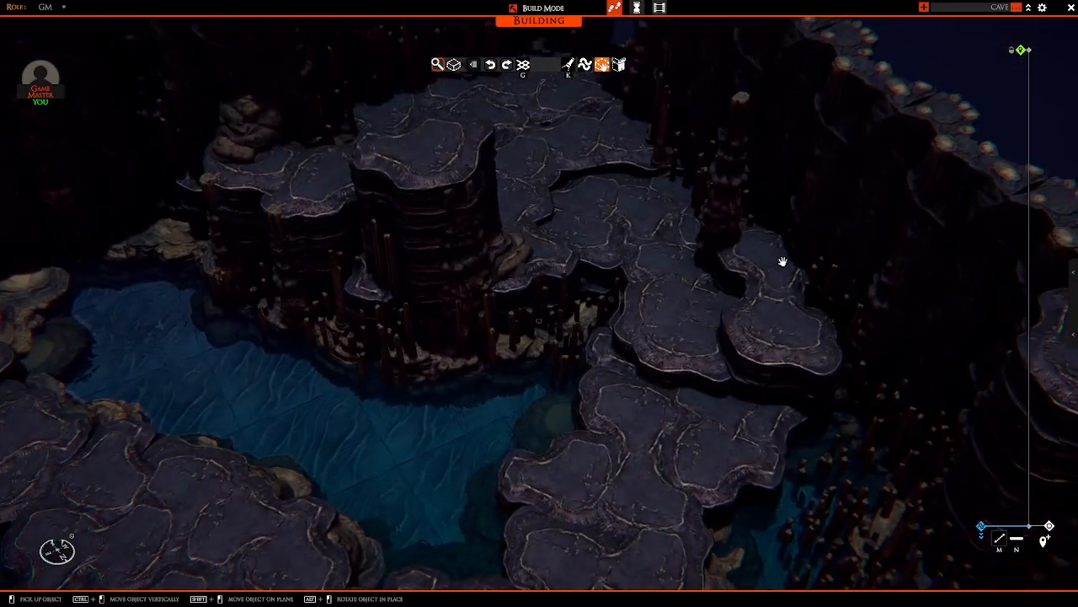
key("s")
right_click_drag(747, 367, 678, 299)
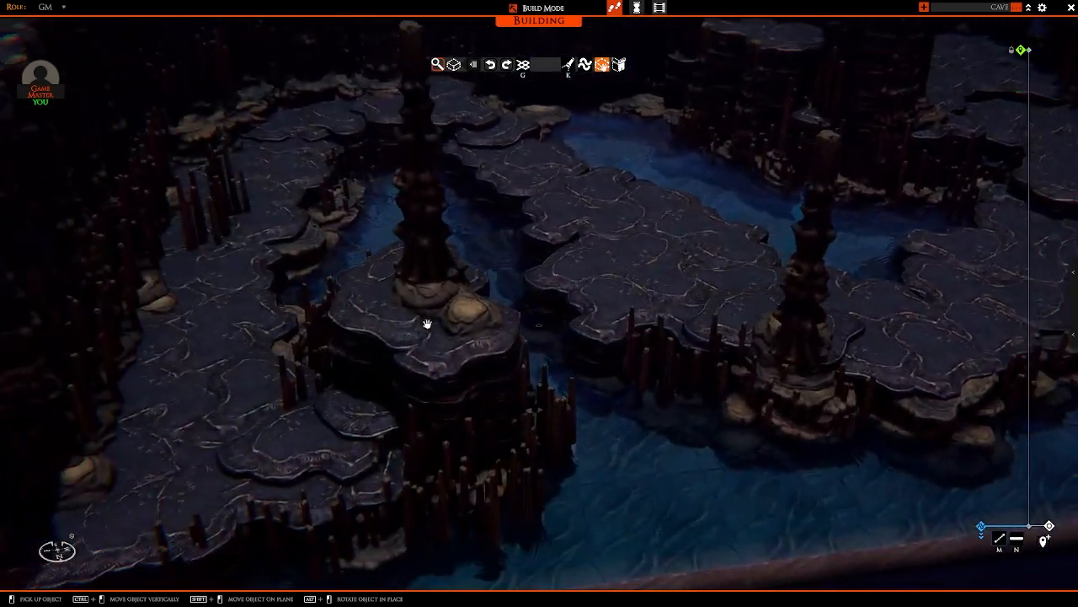
right_click_drag(428, 324, 630, 318)
key("d")
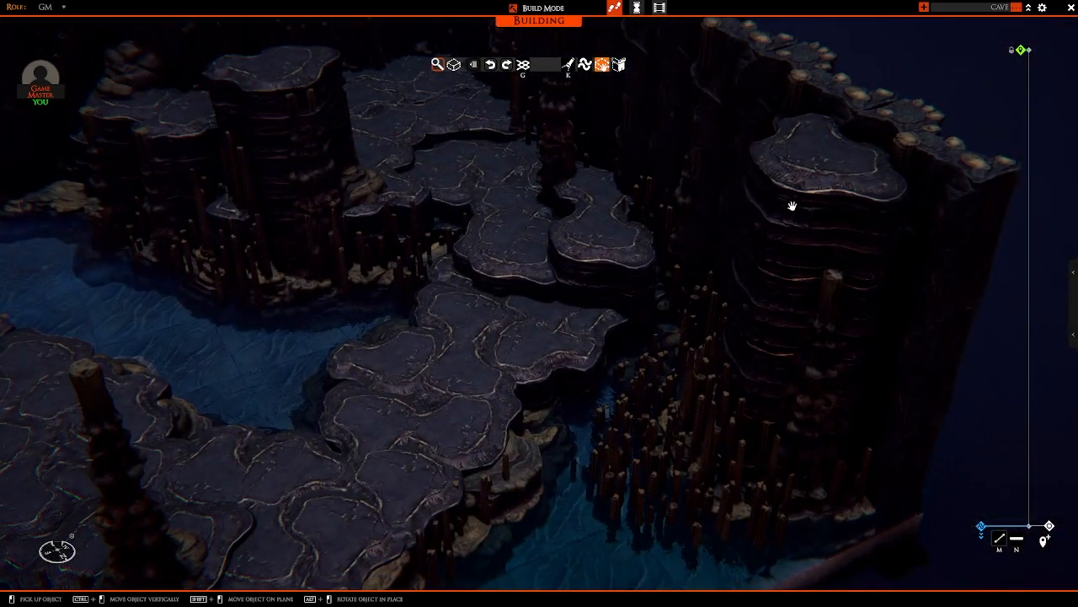
Step: Place a rock ledge slab at the top of the tall layered column near the open end of the wall
left_click(792, 205)
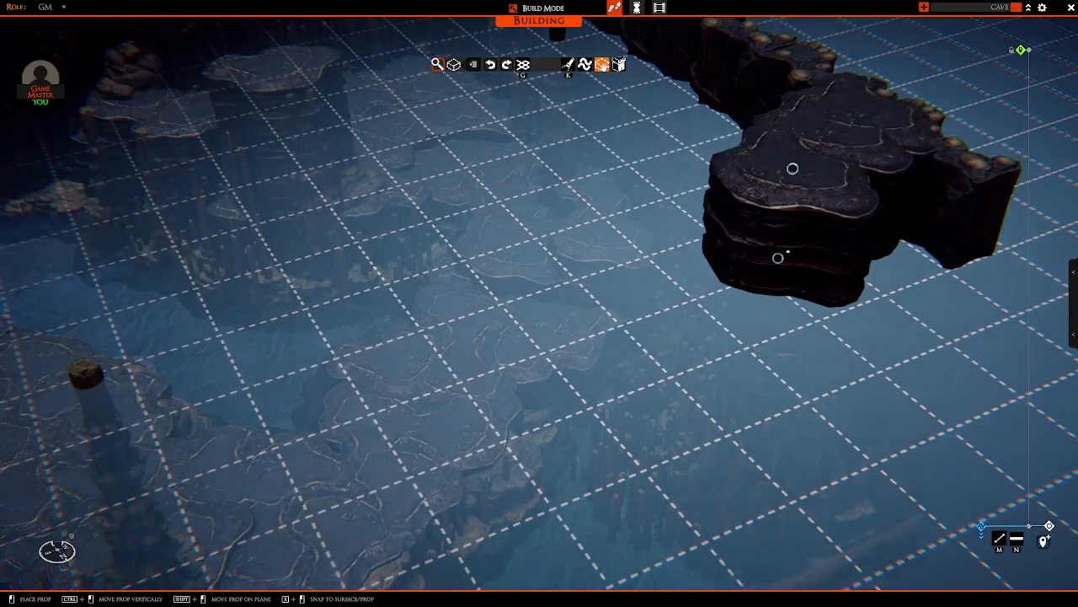
left_click(778, 258)
Step: Take a copy of the hanging stalactite cluster from the spare props beside the map and bring it to the walled cave
scroll(742, 267, "down", 8)
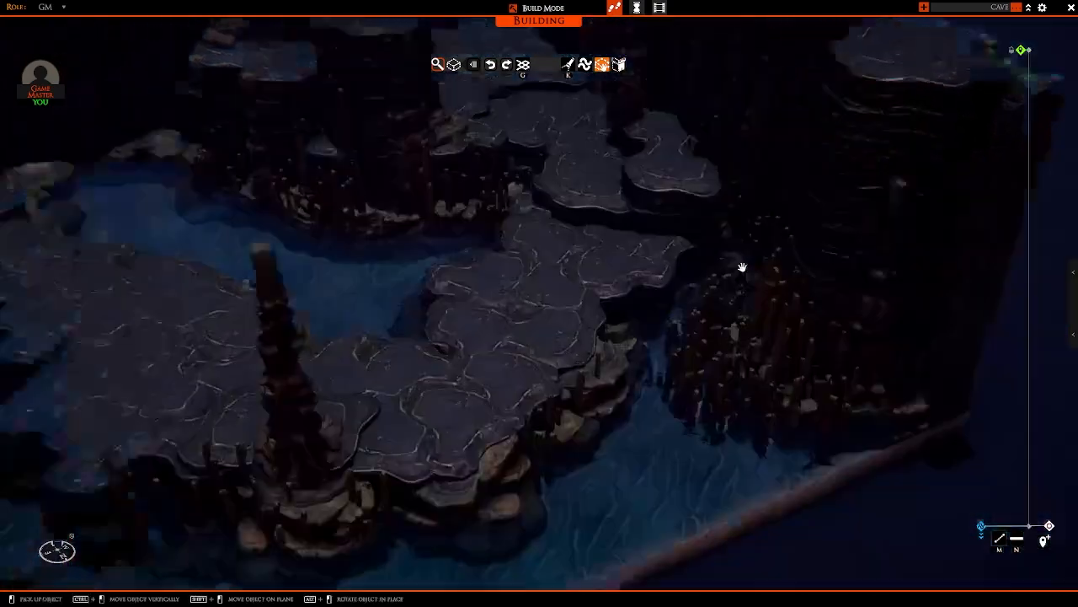
right_click_drag(741, 267, 616, 309)
key("a")
key("a")
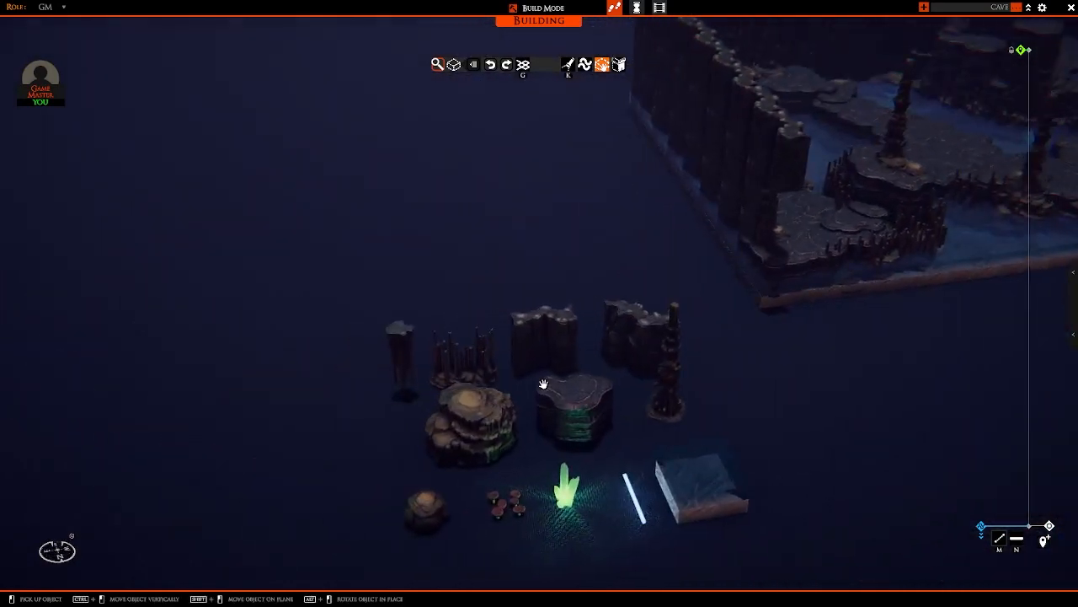
key("s")
key("w")
scroll(404, 422, "up", 3)
key("s")
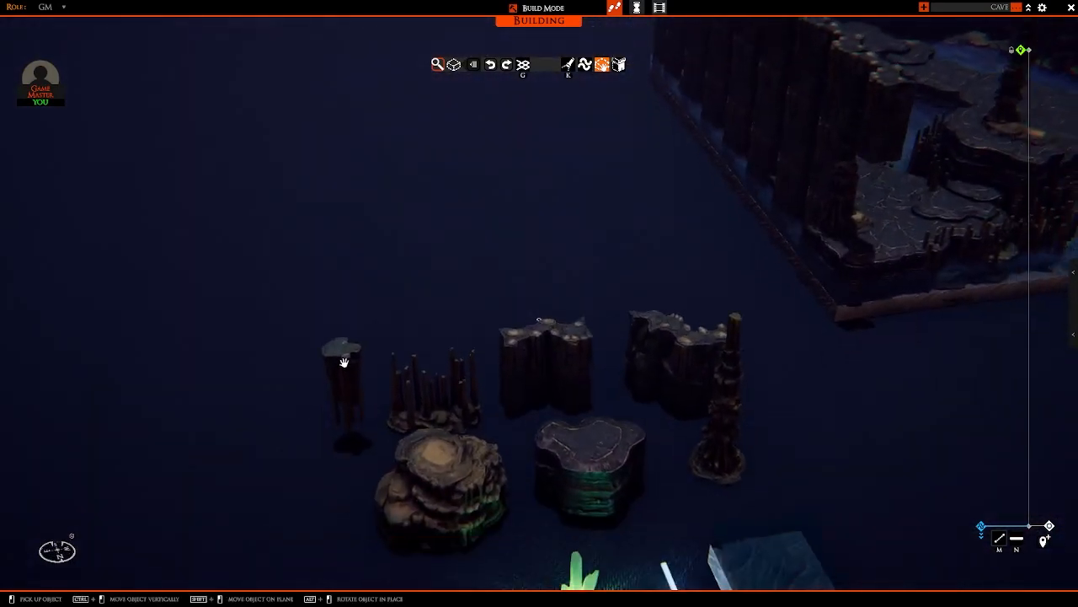
key("d")
key("w")
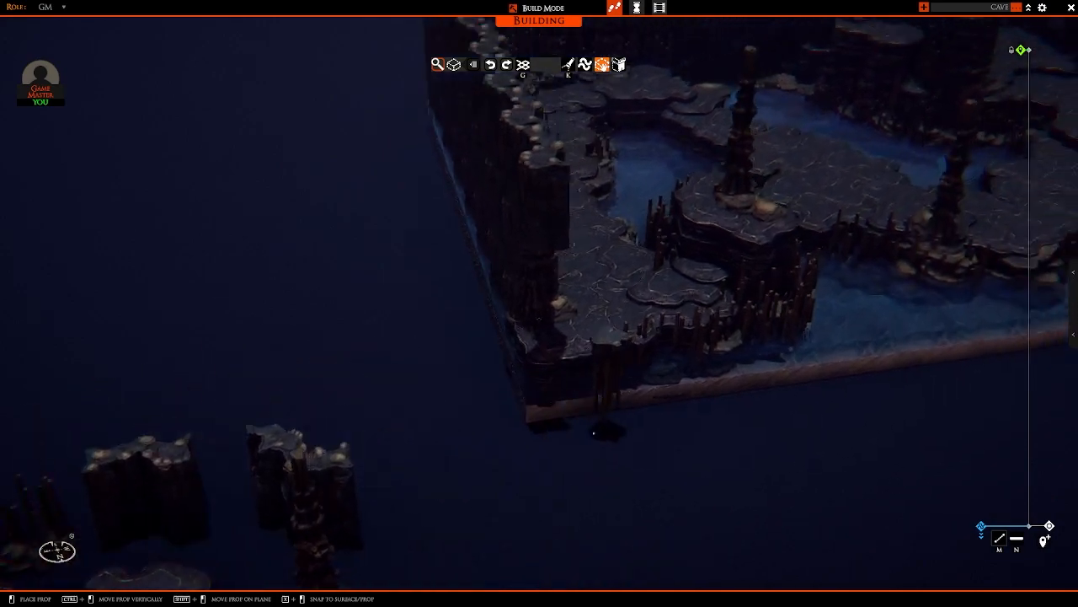
right_click_drag(601, 428, 505, 398)
Step: Set stalactite cluster copies into the top of the side wall at intervals so they hang down its inner face
key("a")
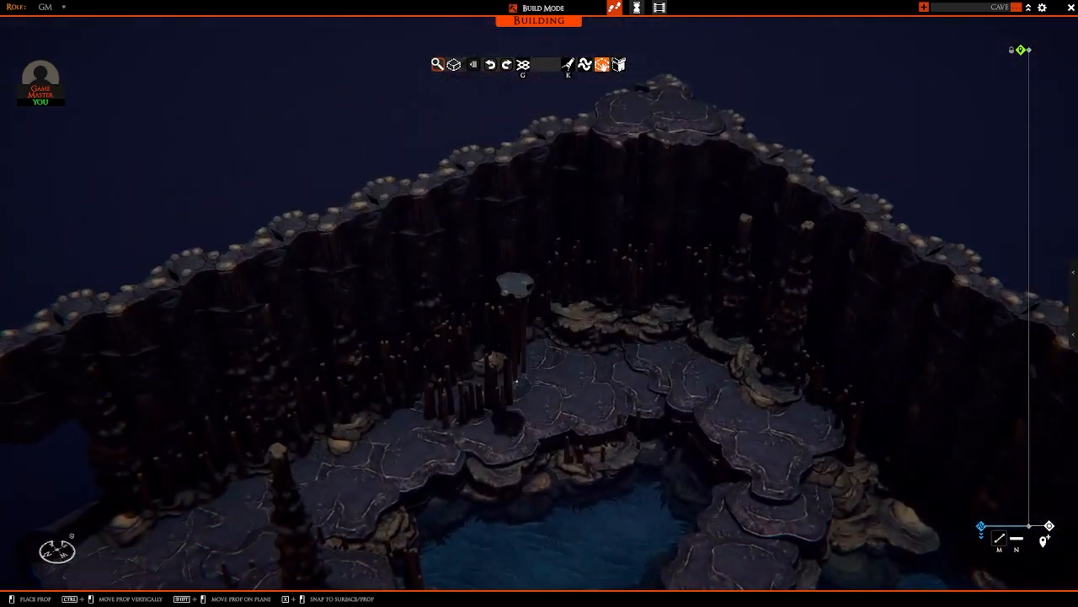
key("a")
key("a")
key("w")
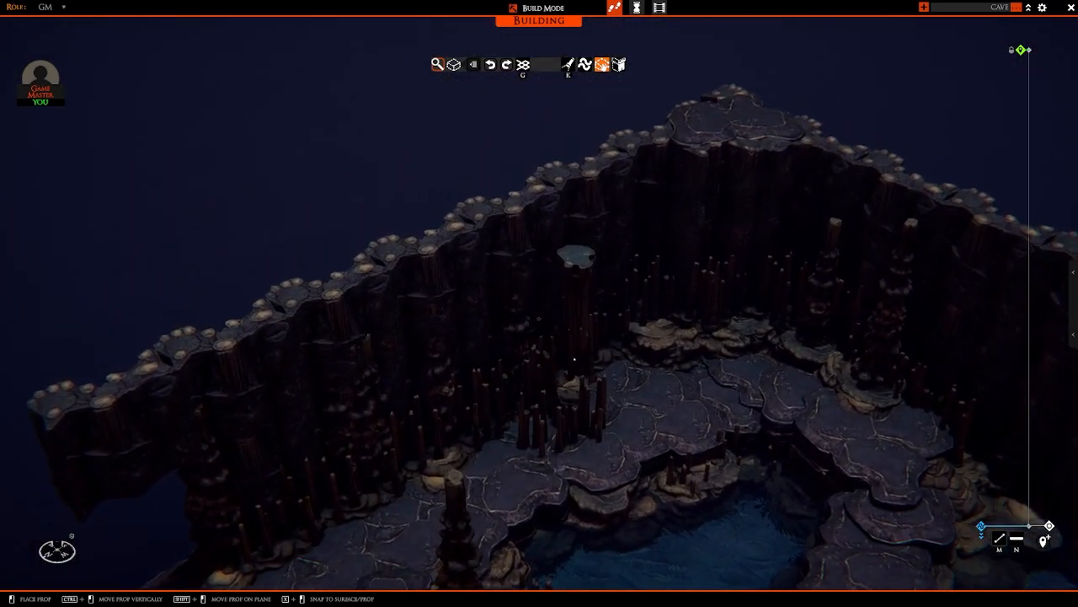
left_click_drag(572, 349, 519, 312, "shift")
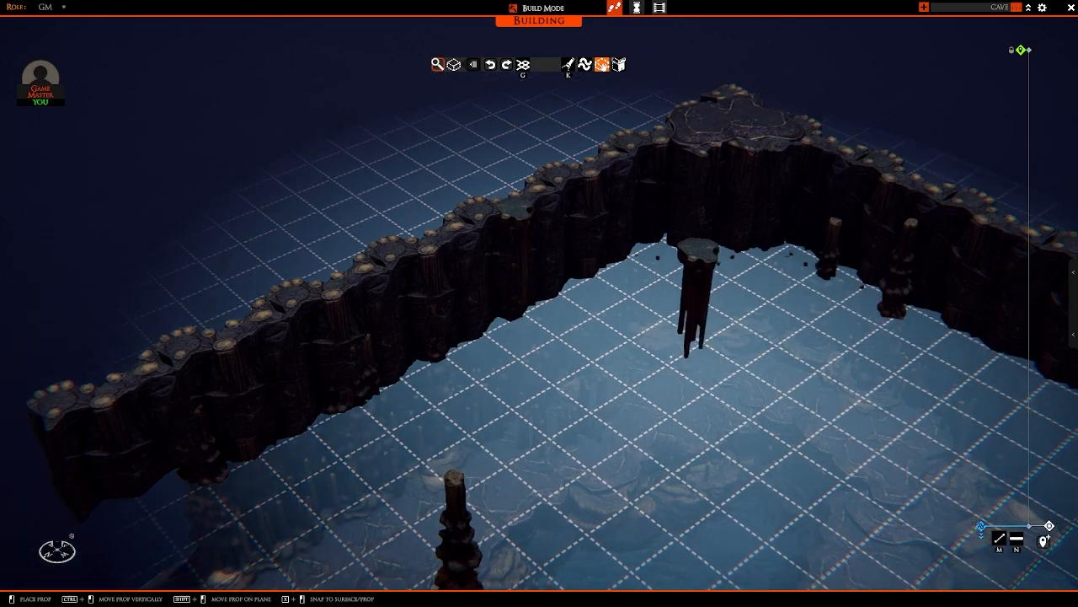
right_click_drag(698, 253, 585, 221)
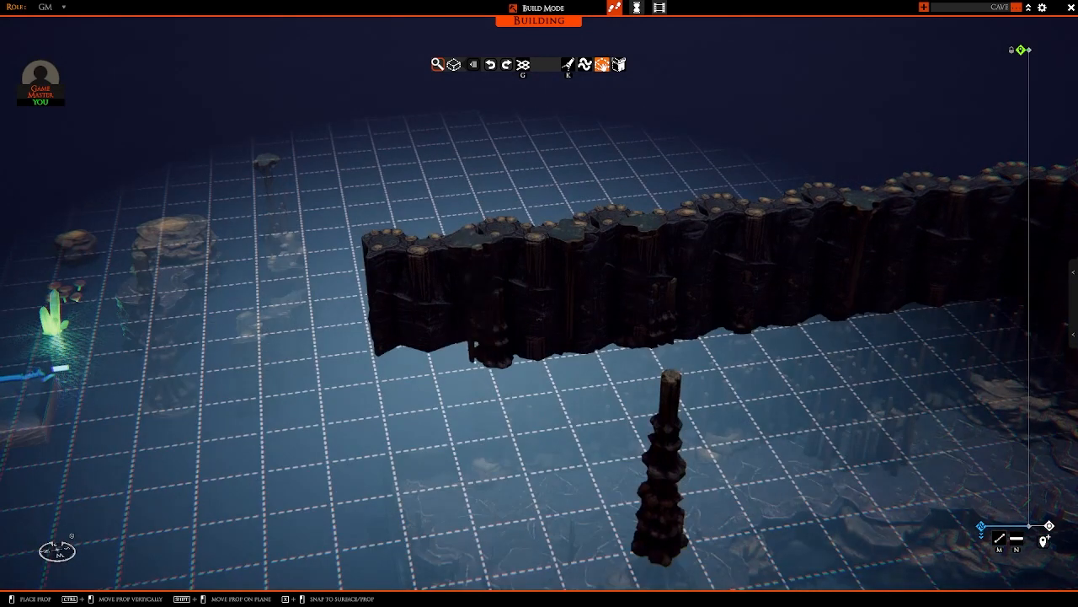
Step: Set one stalactite cluster lower on the side wall's inner face and another at the wall's open end
mouse_move(476, 344)
left_mouse_down("ctrl")
mouse_move(476, 374)
mouse_move(476, 357)
left_mouse_up("ctrl")
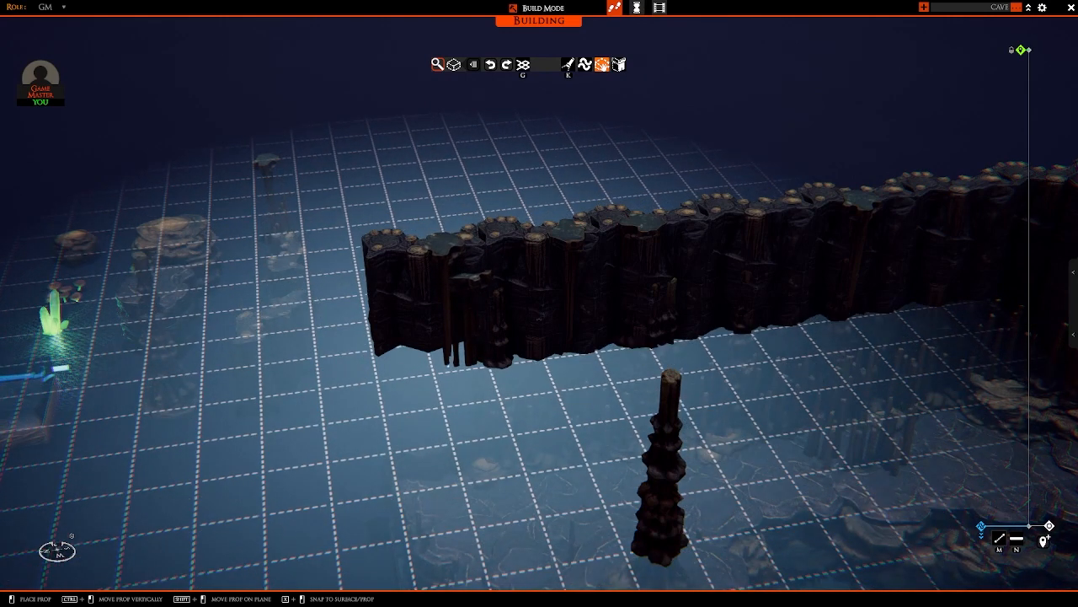
right_click_drag(473, 356, 447, 356)
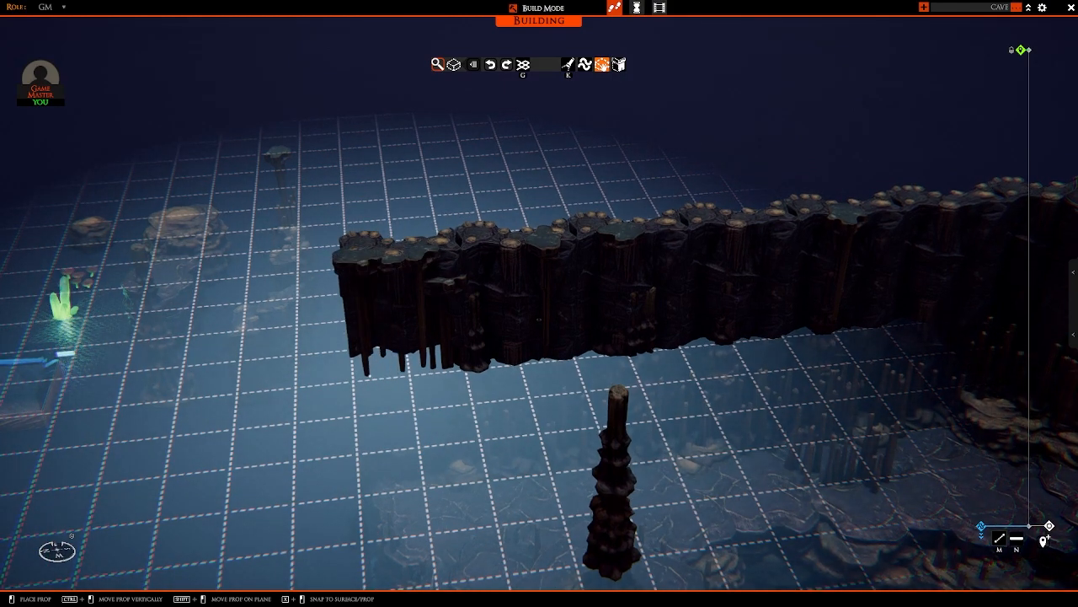
Step: Take another copy of the stalactite cluster at the wall's open end and set copies along the long wall near the corner ledge
mouse_move(422, 357)
right_mouse_down()
mouse_move(557, 356)
mouse_move(500, 366)
mouse_move(511, 378)
mouse_move(418, 342)
right_mouse_up()
left_click(557, 355)
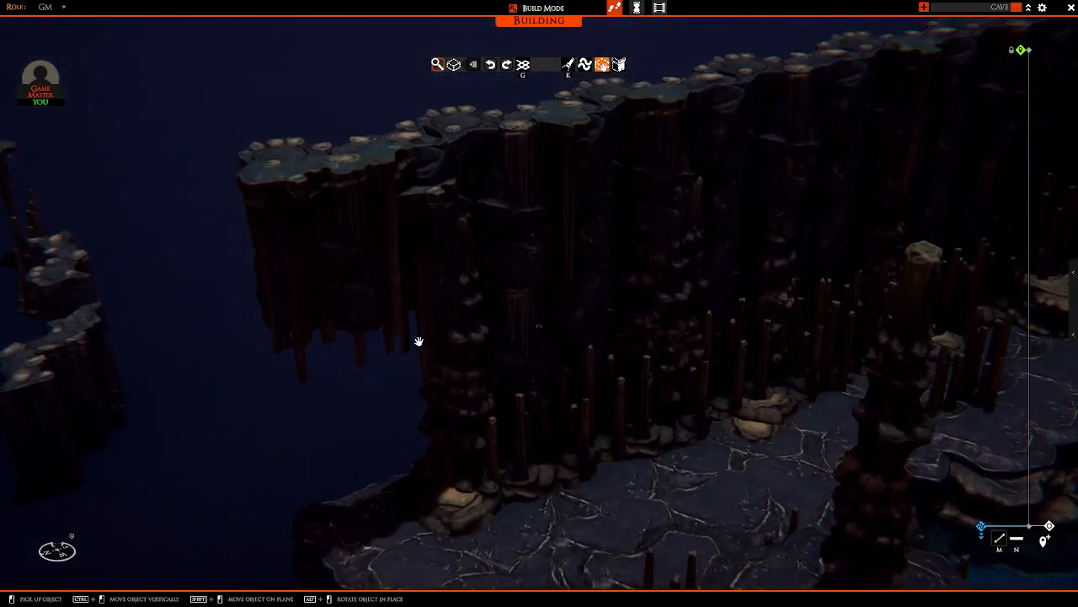
left_click(429, 382)
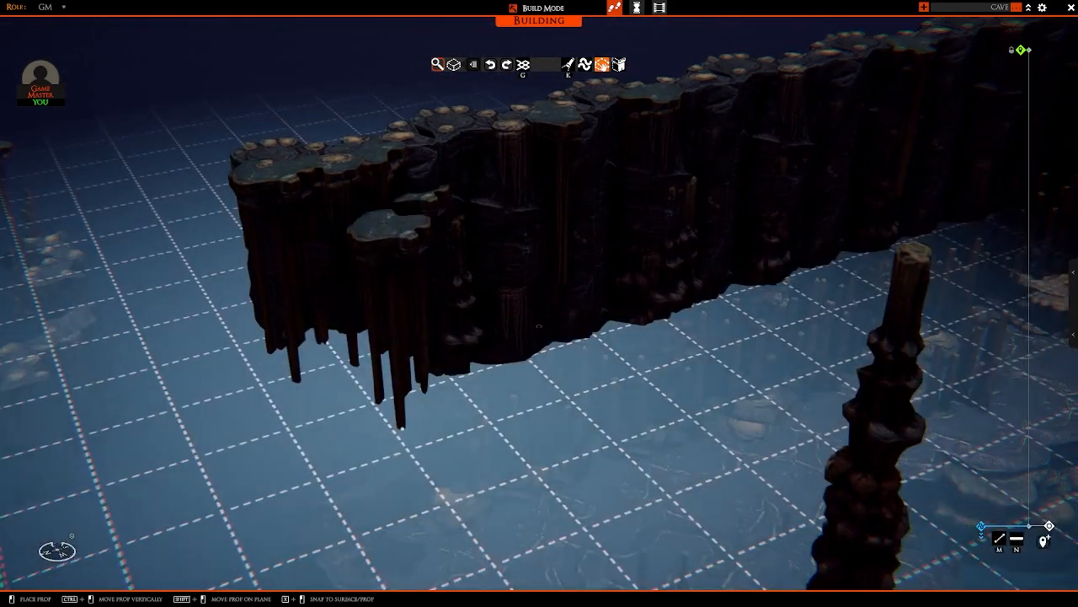
right_click_drag(422, 392, 538, 317)
left_click_drag(539, 319, 539, 284, "ctrl")
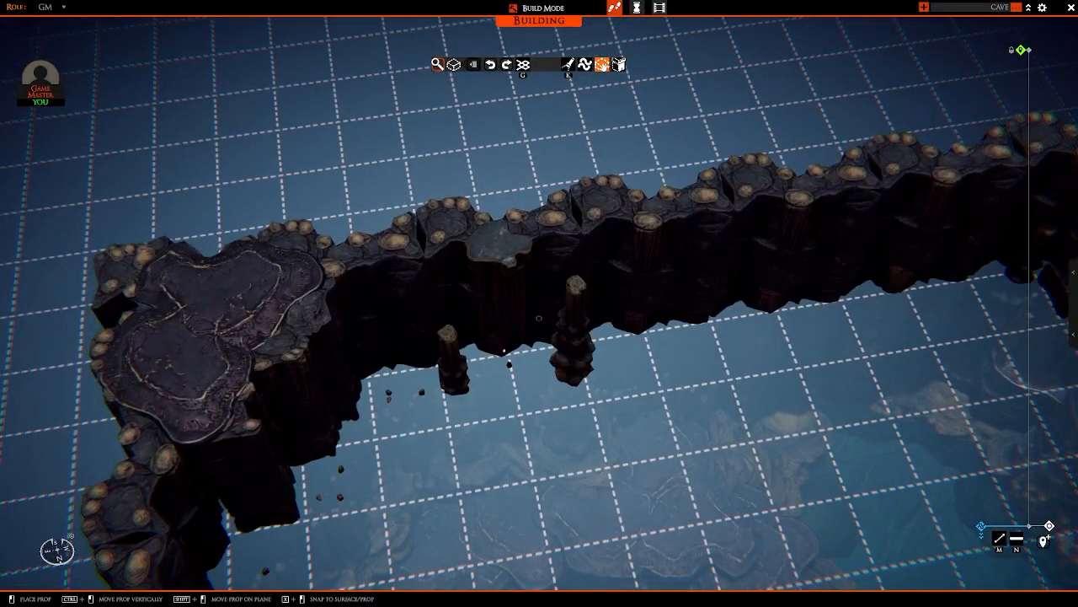
right_click_drag(504, 350, 631, 292)
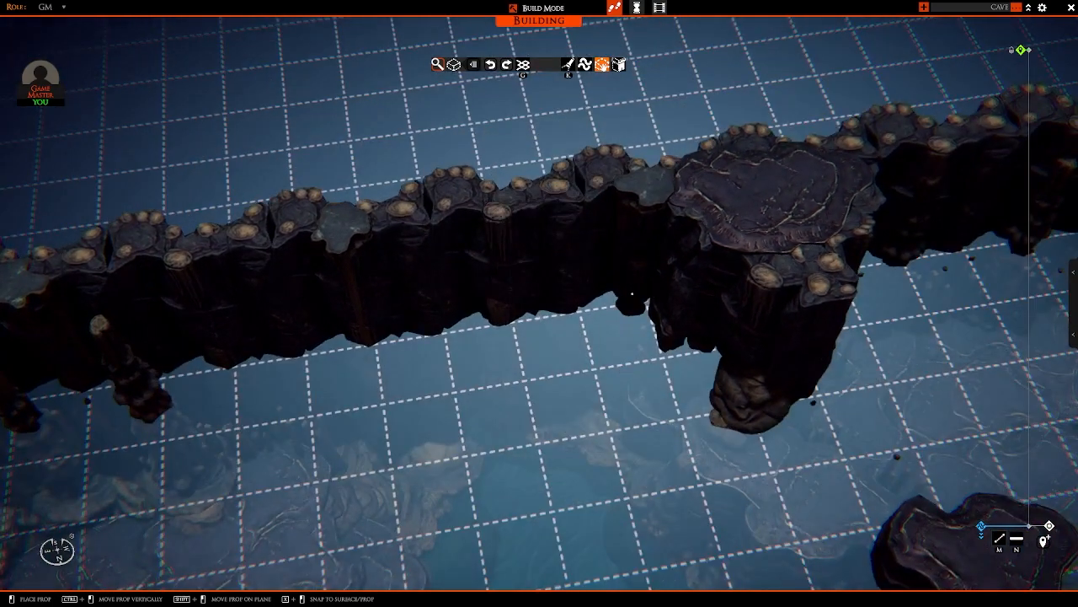
Step: Hang a stalactite cluster lower on the long wall's inner face, just beside a cluster set in its top edge
key("s")
key("a")
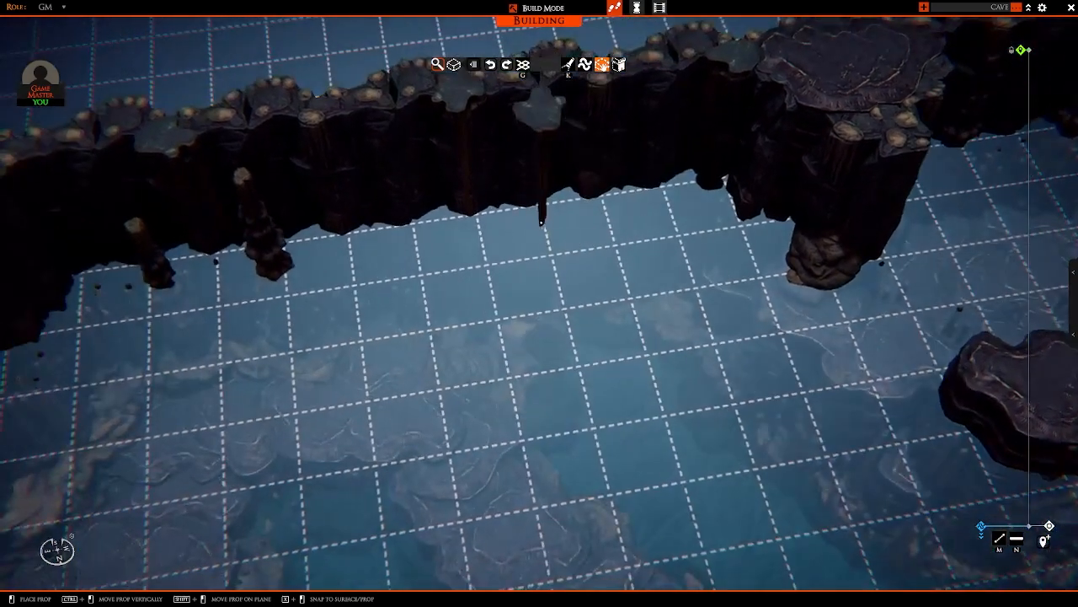
left_click_drag(516, 108, 514, 139, "ctrl")
key("w")
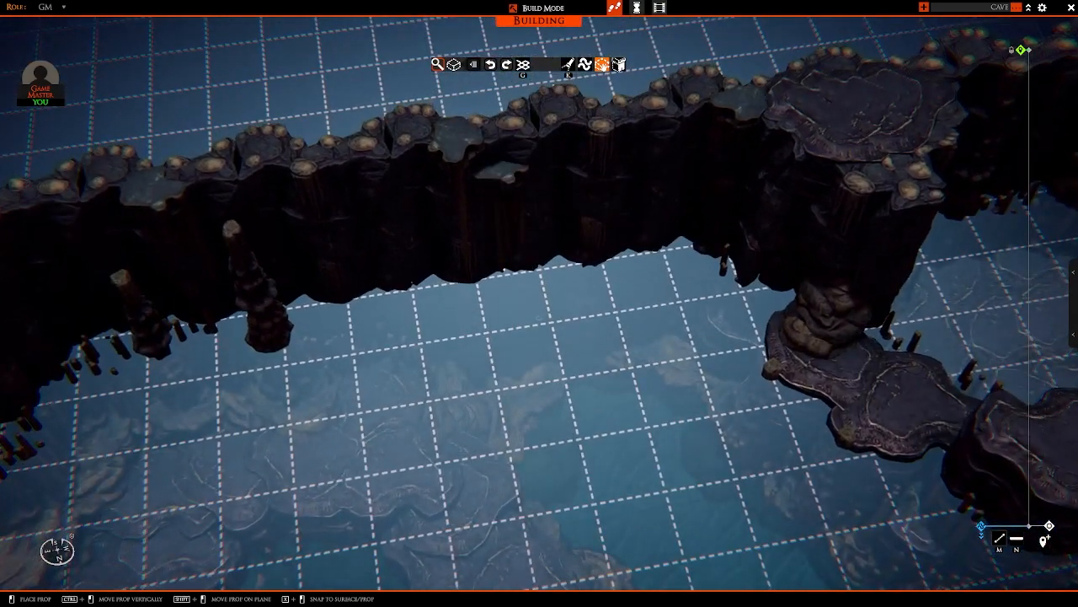
Step: Hang a stalactite cluster directly above the short stalagmite column by the long wall, next to the cluster in the wall top
key("a")
key("w")
left_click_drag(422, 345, 420, 324, "ctrl")
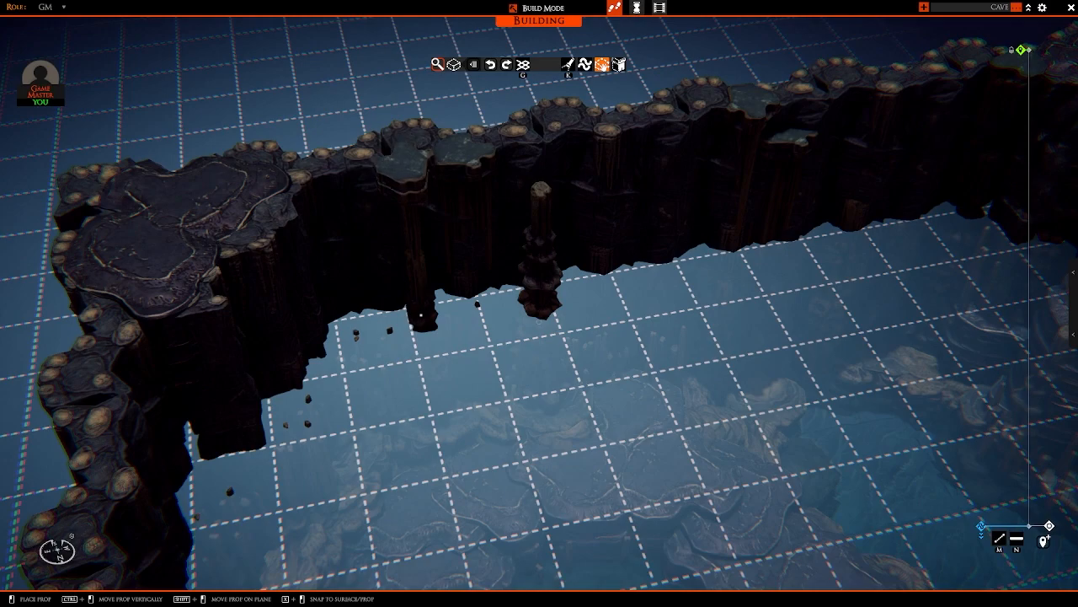
right_click_drag(422, 315, 517, 259)
right_click(578, 309)
left_click(498, 246)
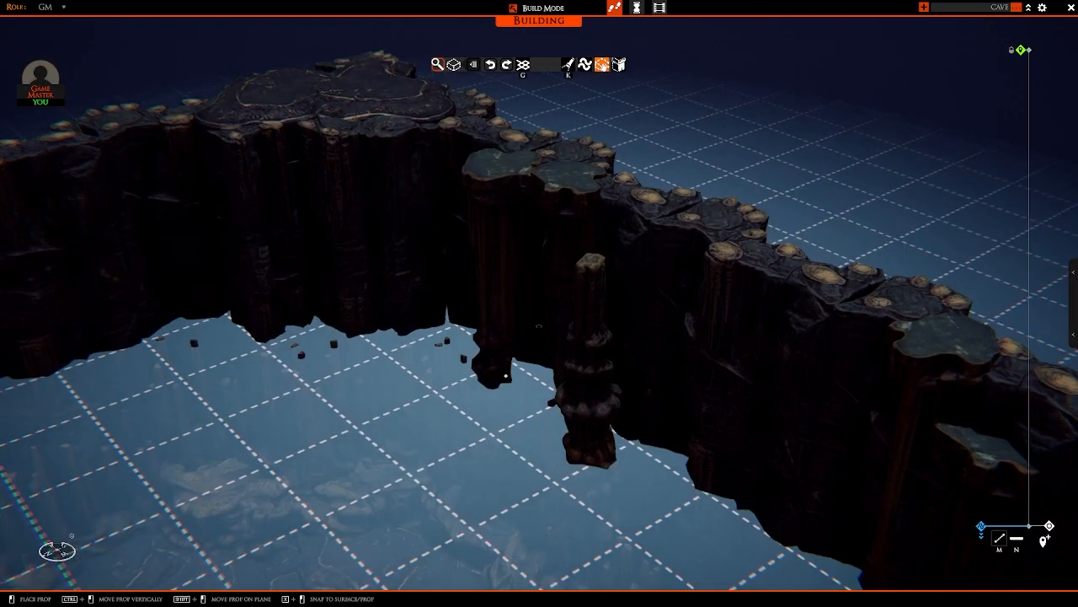
left_click(460, 399)
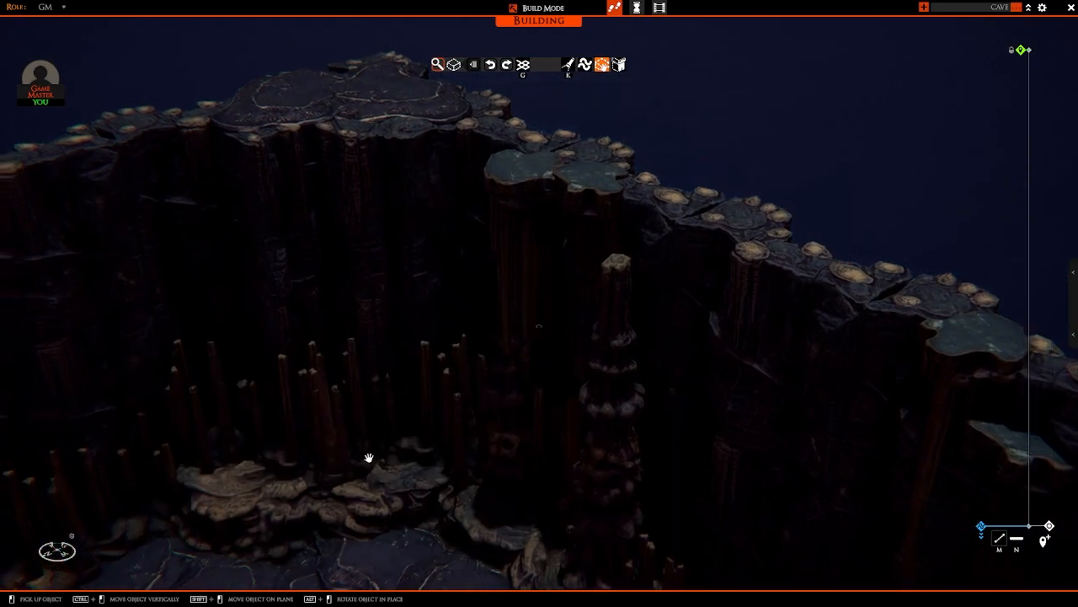
right_click_drag(368, 457, 488, 469)
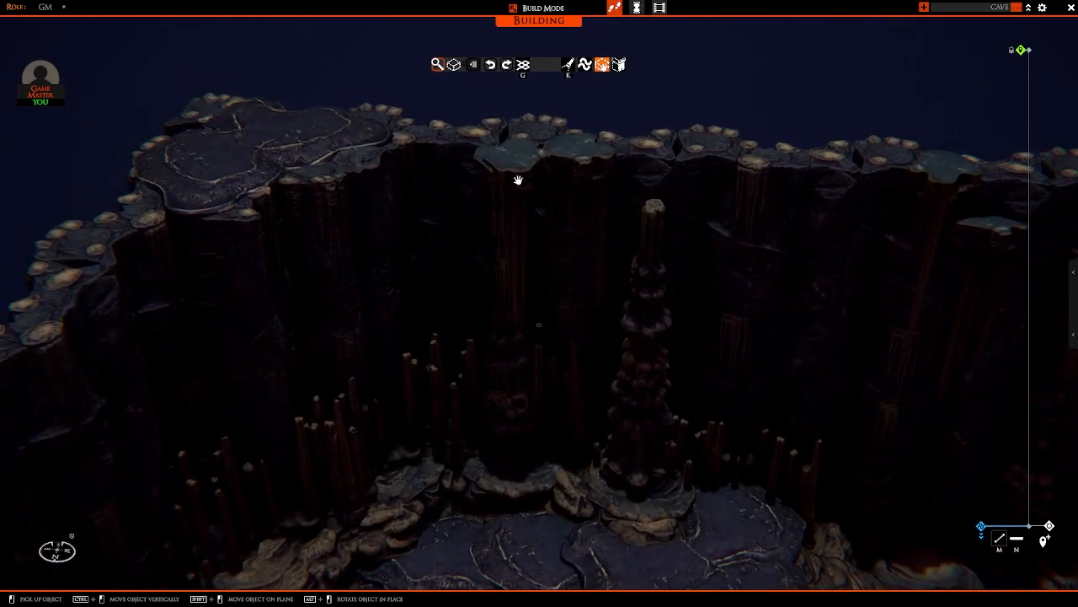
Step: Set stalactite cluster copies along the top of the back wall, from beyond the rock ledge up to its corner
right_click_drag(518, 342, 460, 437)
key("a")
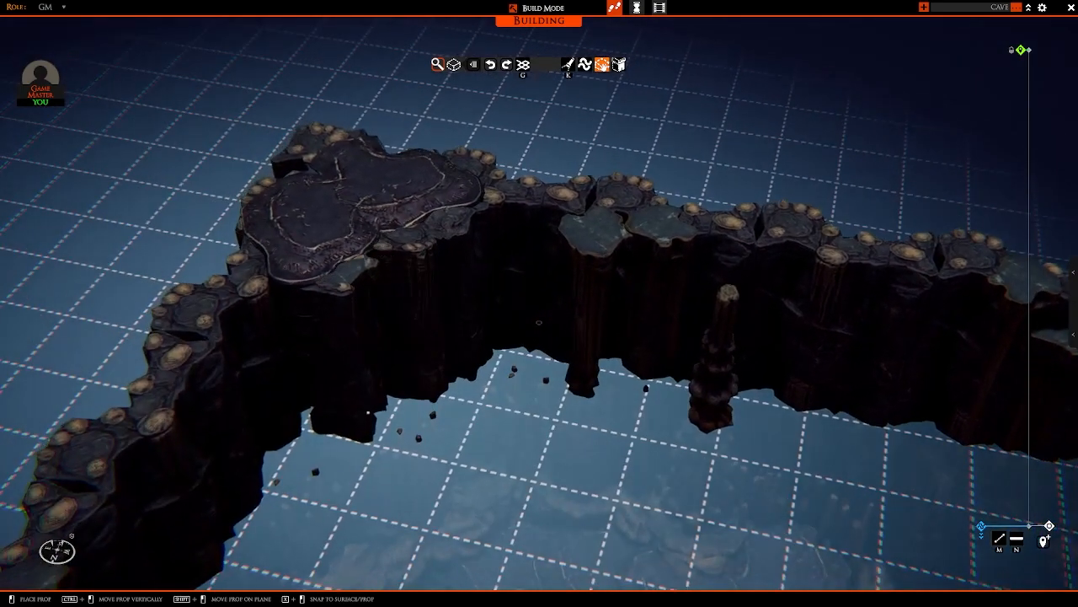
key("d")
right_click_drag(352, 421, 373, 271)
key("w")
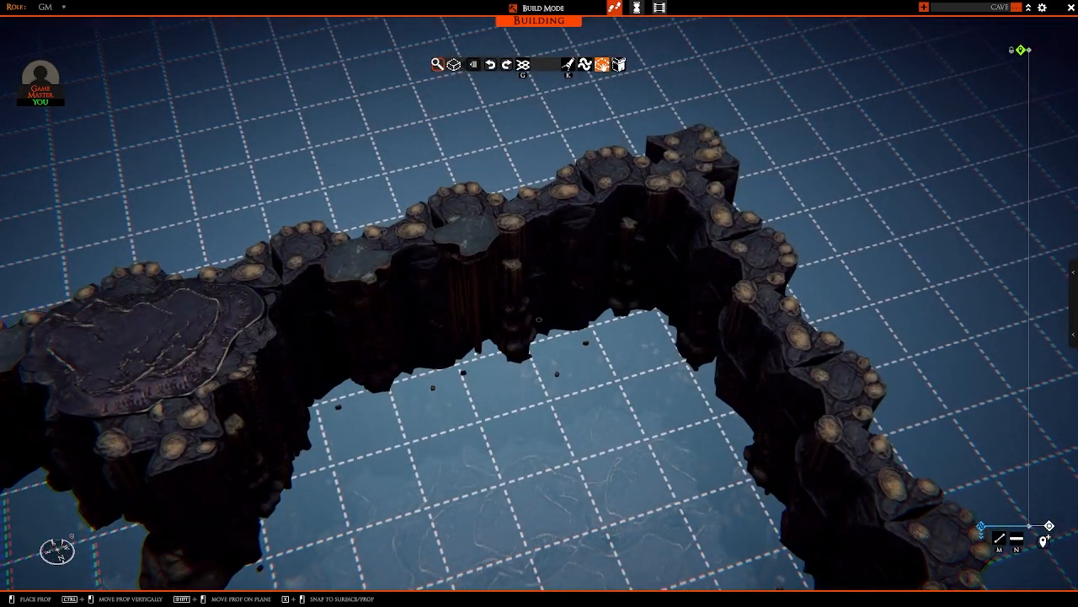
left_click(468, 236)
right_click_drag(470, 240, 589, 282)
key("d")
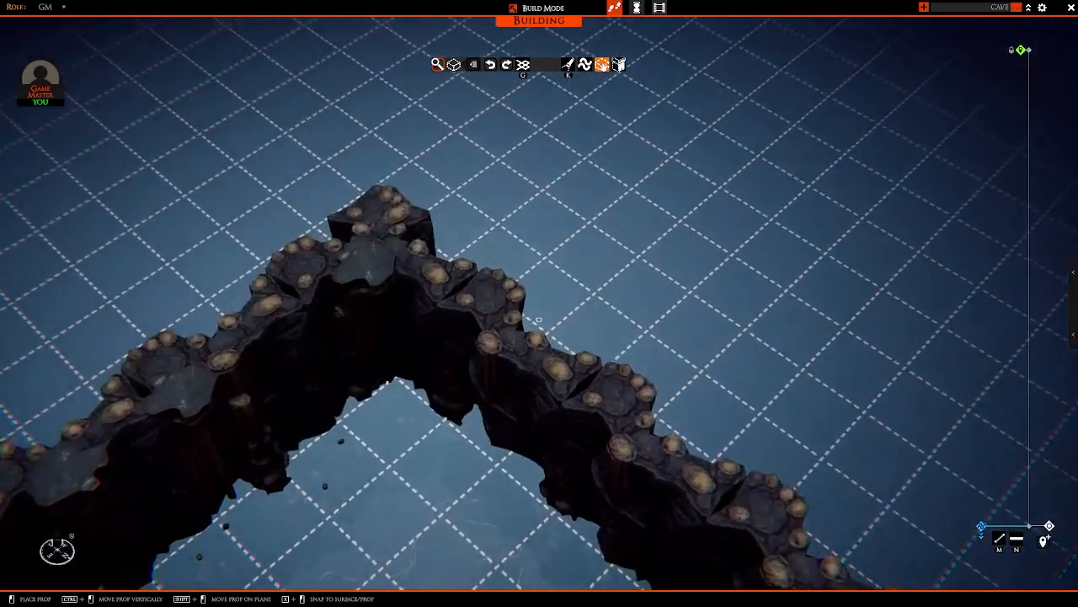
Step: Hang a stalactite cluster lower on the inner wall face close to the corner
key("s")
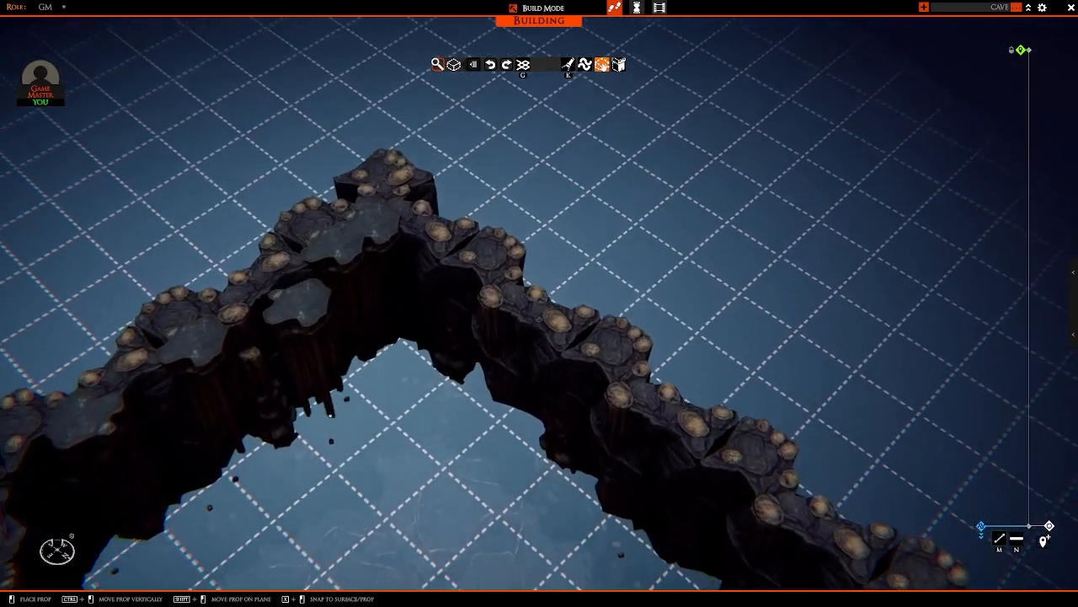
left_click(263, 330)
right_click_drag(264, 332, 434, 221)
Step: Set stalactite clusters at the start of the adjoining wall, in its top edge and lower on its inner face
key("d")
key("s")
key("w")
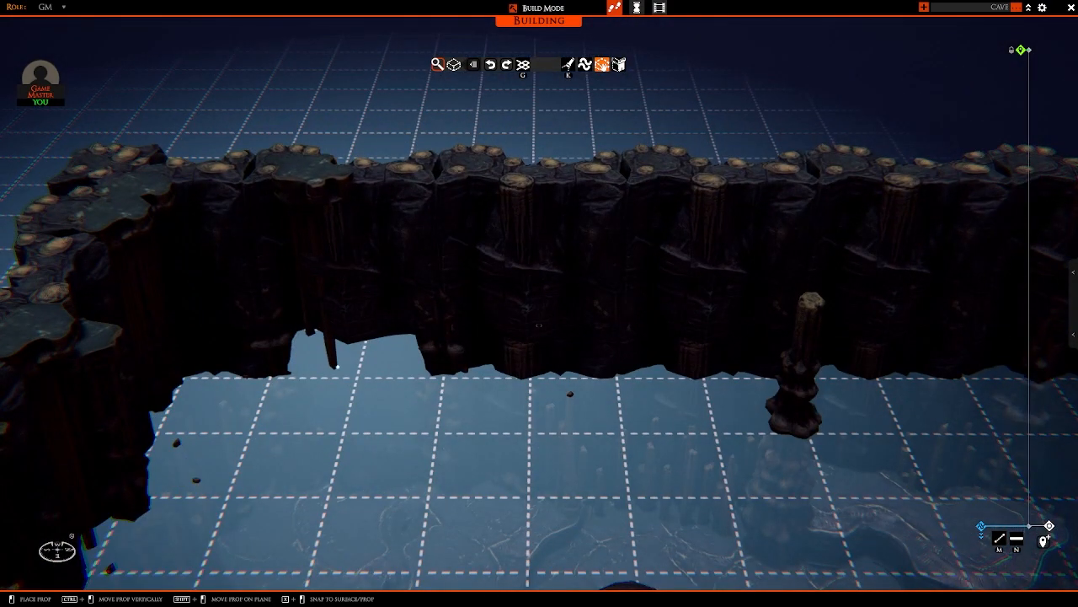
left_click(337, 367)
key("d")
key("w")
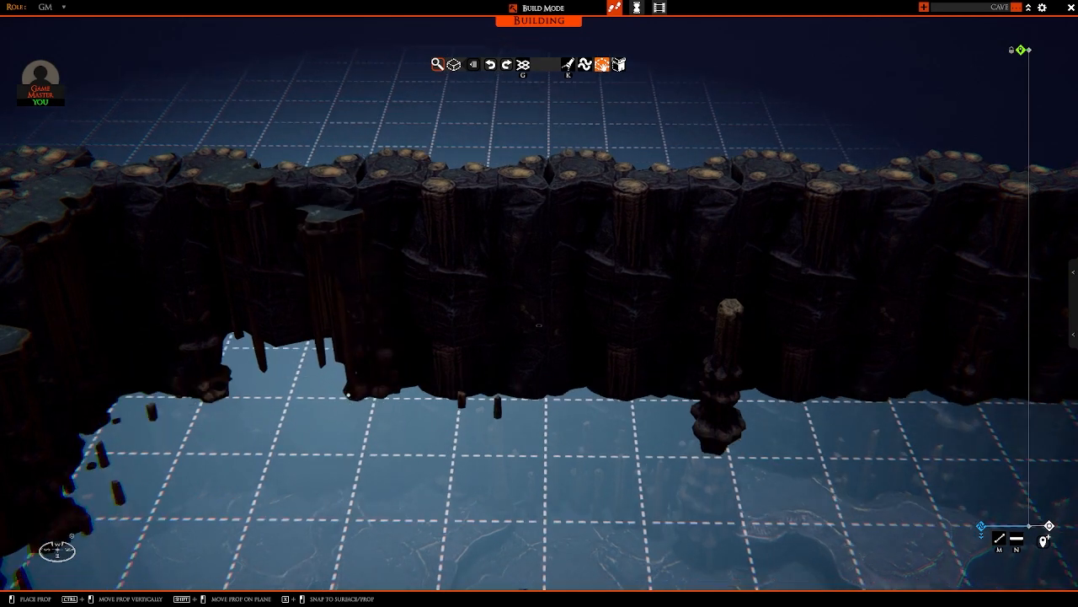
Step: Set a row of stalactite clusters along the adjoining wall's top edge up to the tall layered column
key("d")
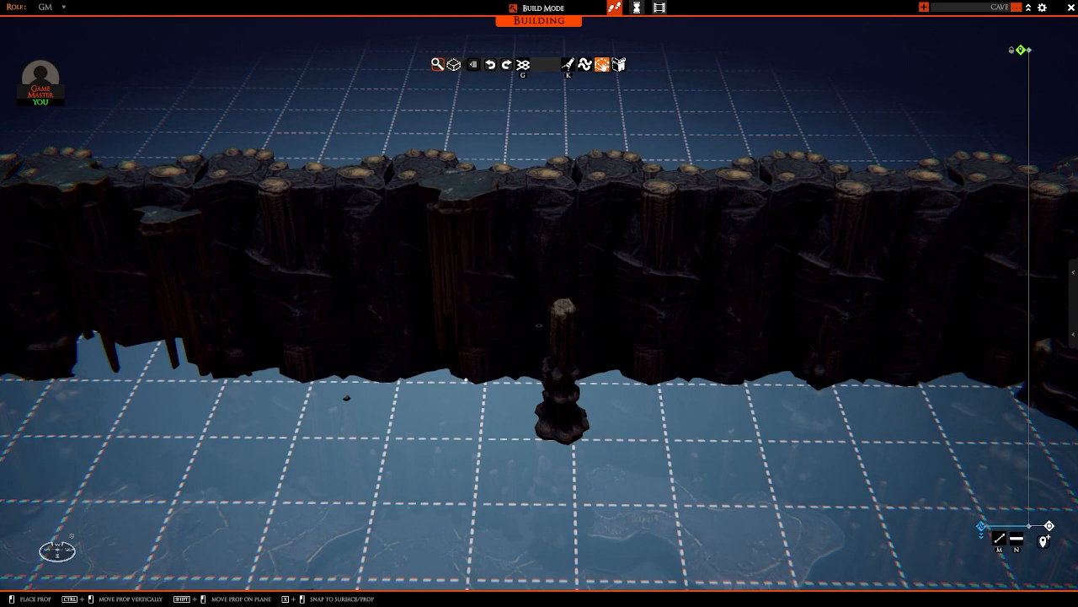
left_click(516, 379)
key("d")
left_click(459, 379)
key("d")
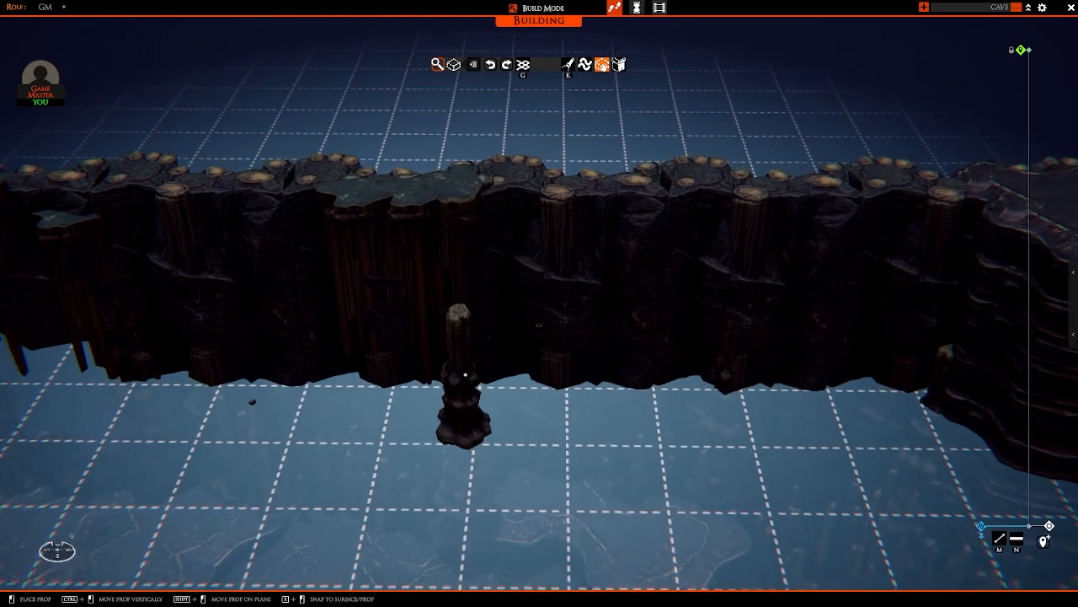
left_click(477, 380)
key("d")
key("w")
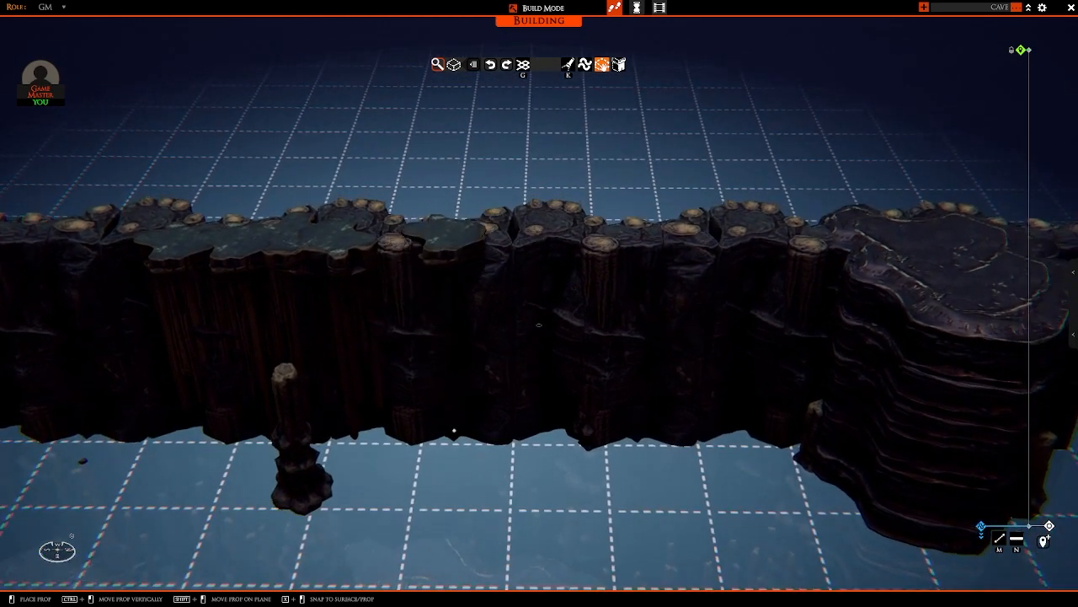
key("d")
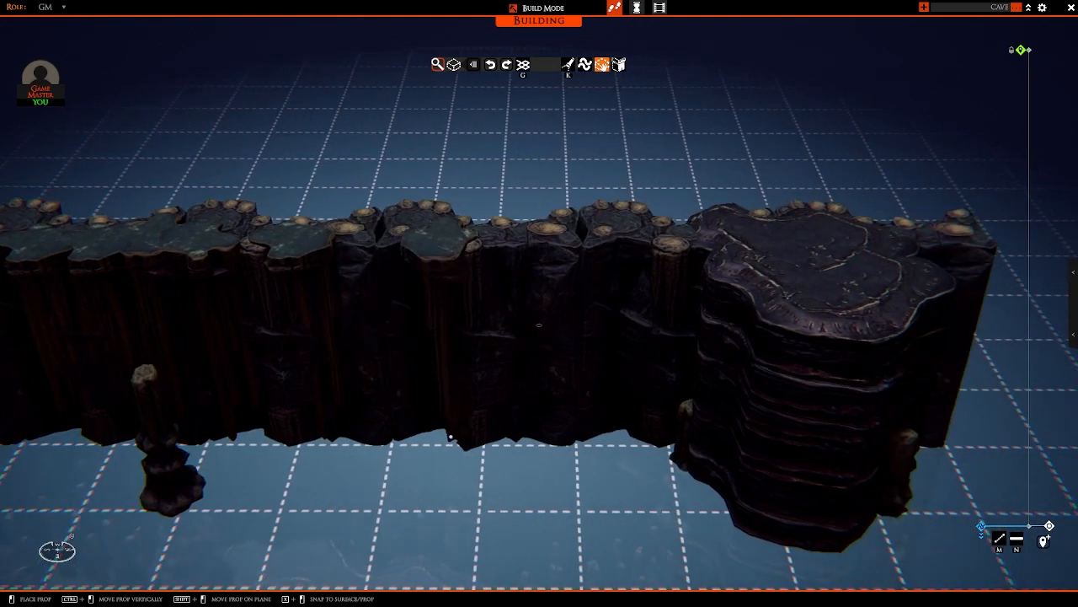
left_click(621, 440)
key("d")
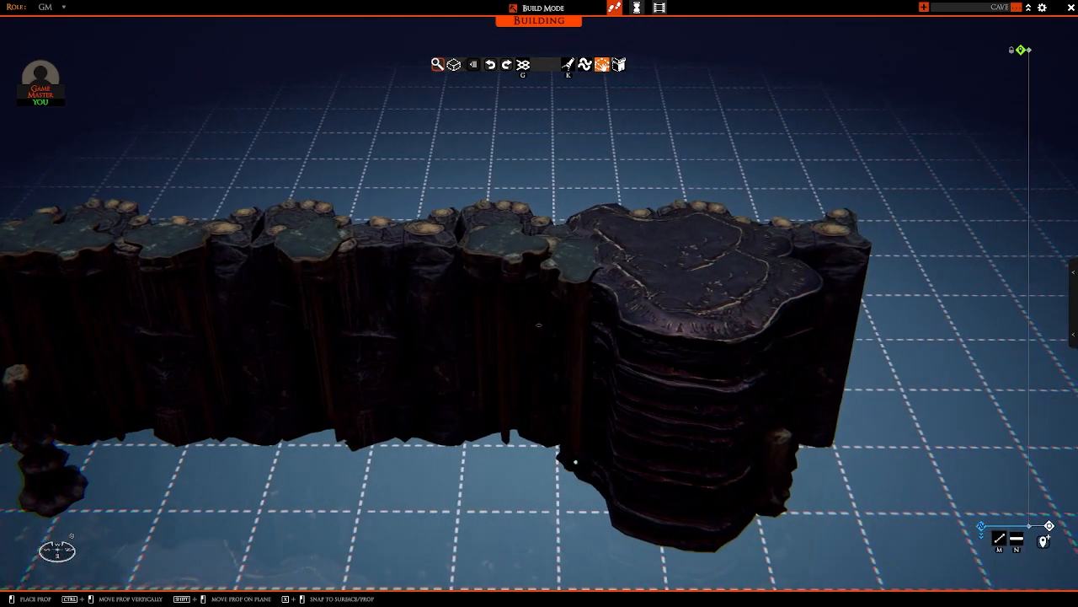
Step: Surround the exposed rim of the tall layered column with stalactite clusters hanging down its sides
left_click(576, 463)
key("s")
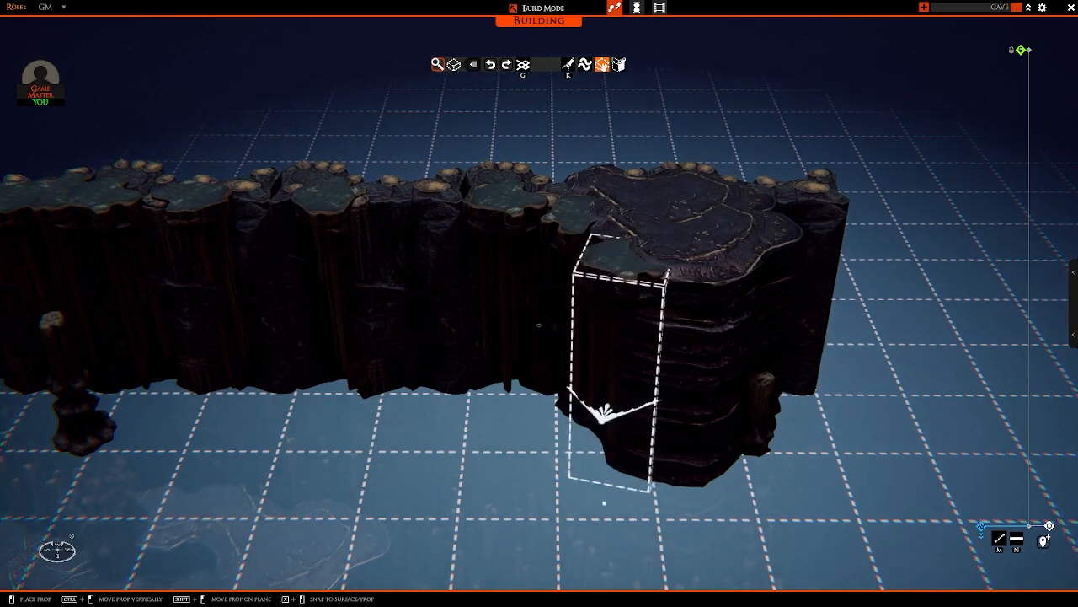
left_click(604, 443)
key("d")
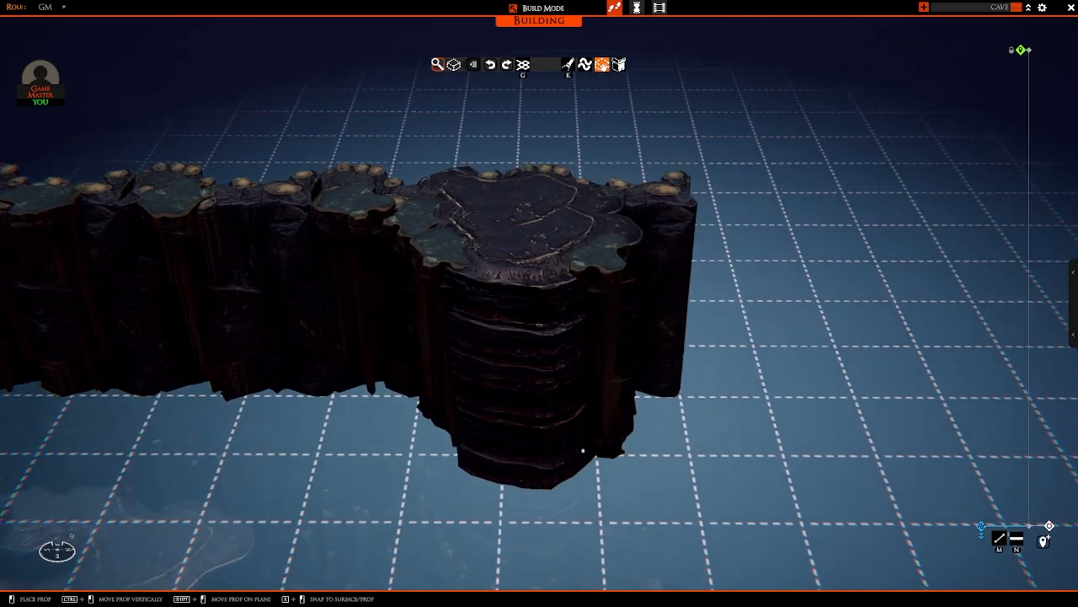
left_click(483, 486)
key("d")
right_click_drag(511, 465, 446, 436)
key("a")
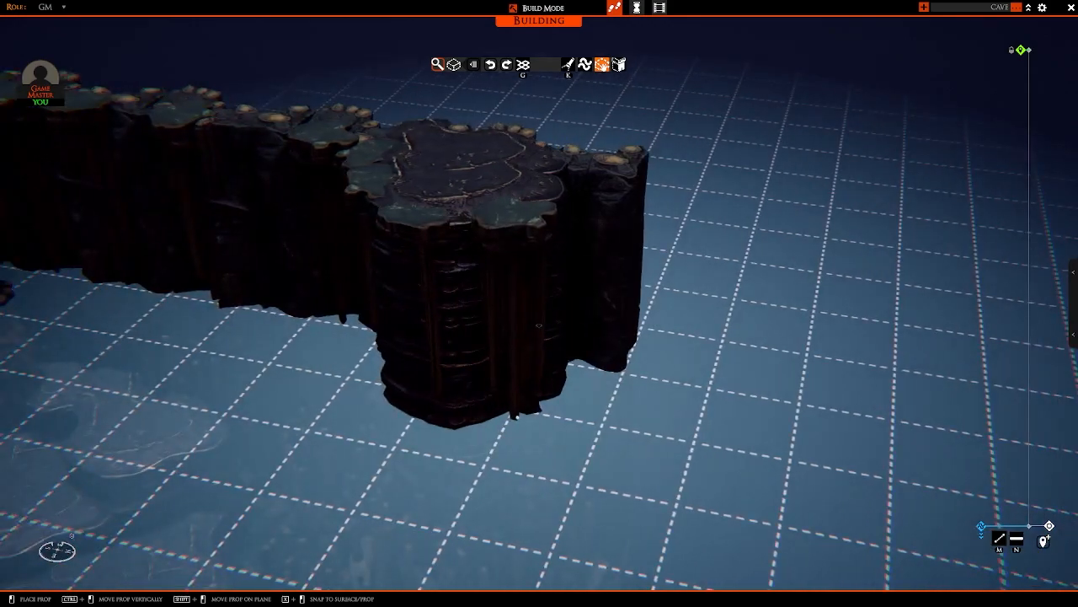
key("d")
right_click_drag(498, 402, 588, 417)
key("a")
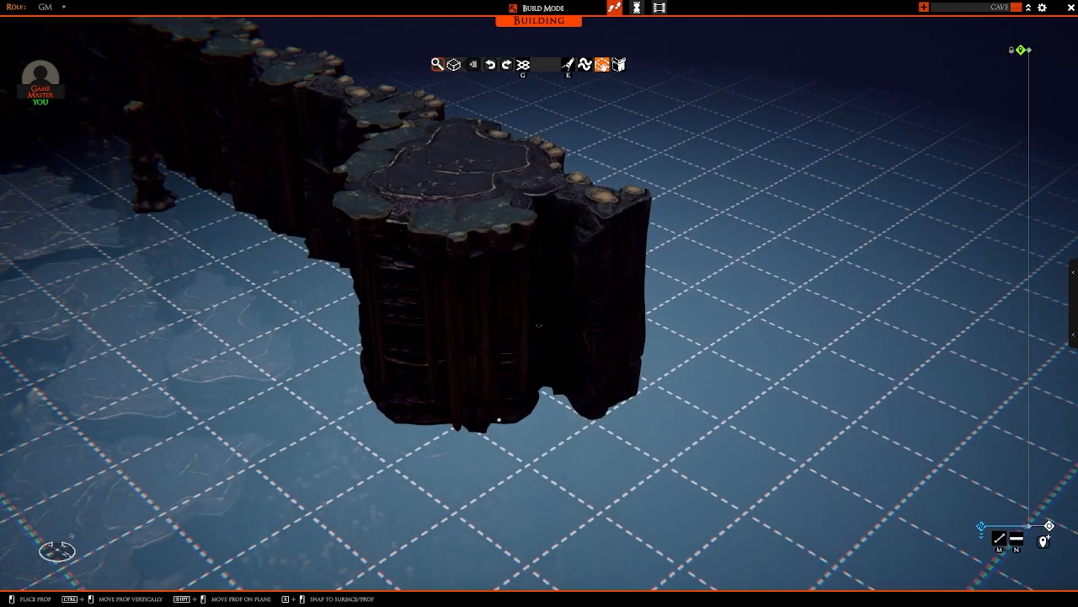
left_click(498, 420)
right_click(575, 409)
Step: Add one more stalactite cluster to the front face of the tall layered column
scroll(576, 410, "down", 8)
right_click_drag(575, 409, 581, 253)
scroll(578, 335, "up", 6)
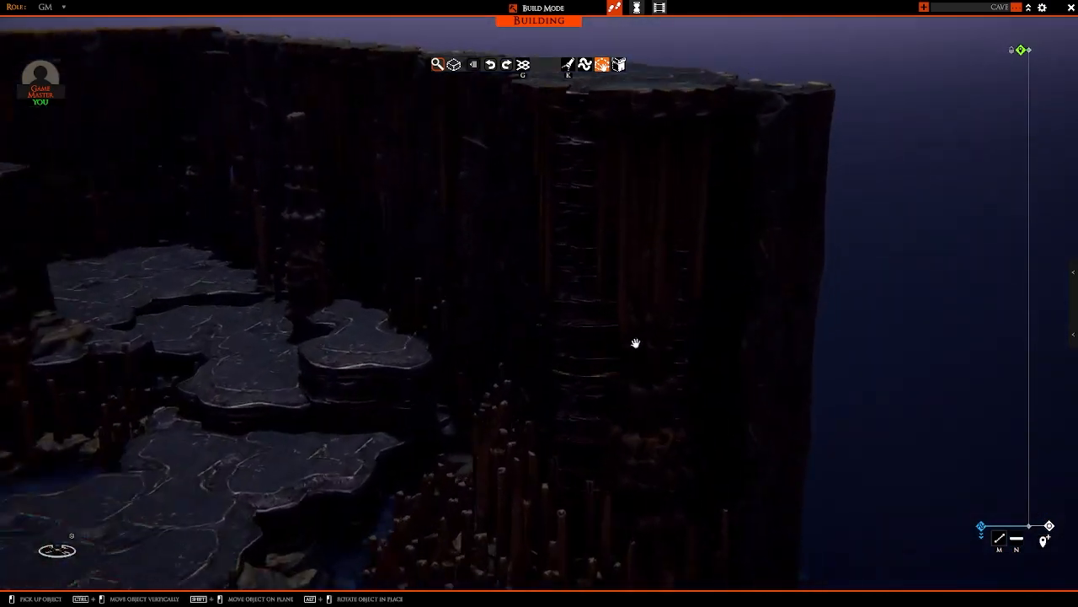
scroll(581, 253, "down", 5)
scroll(553, 281, "up", 4)
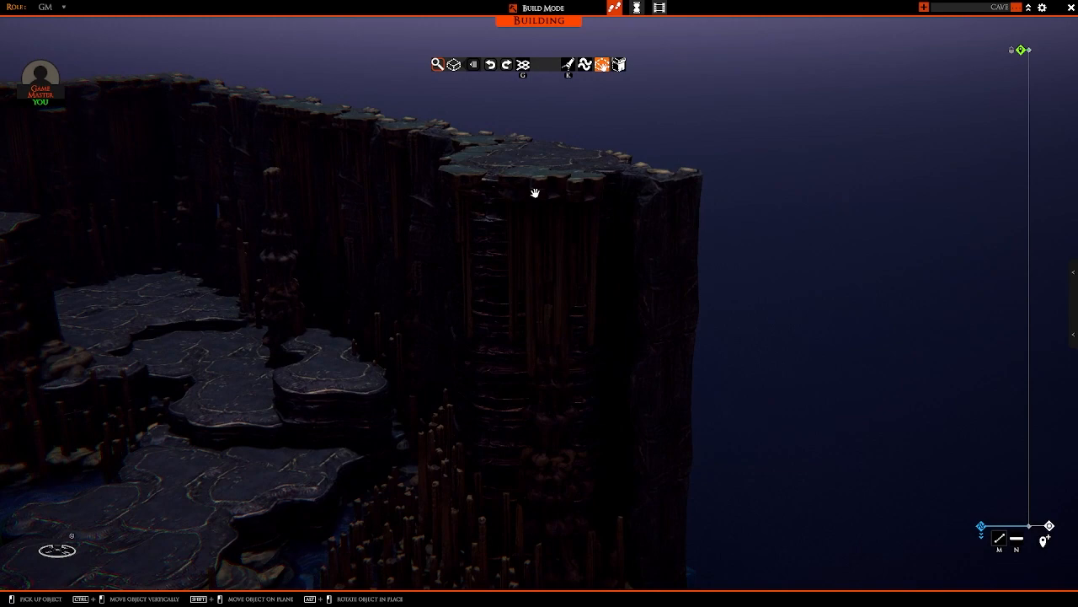
left_click(534, 378)
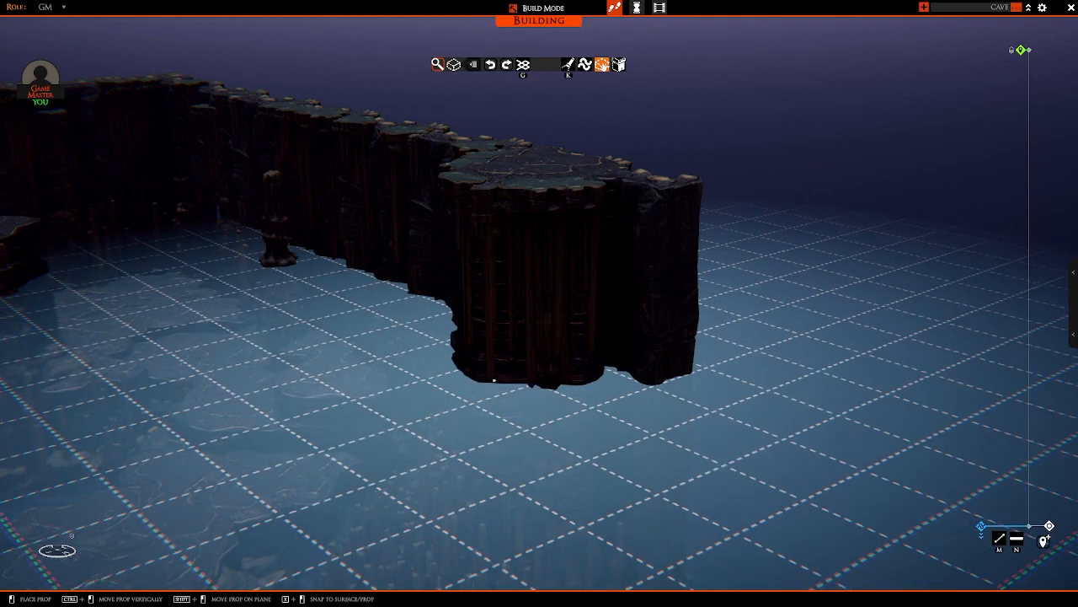
left_click(494, 377)
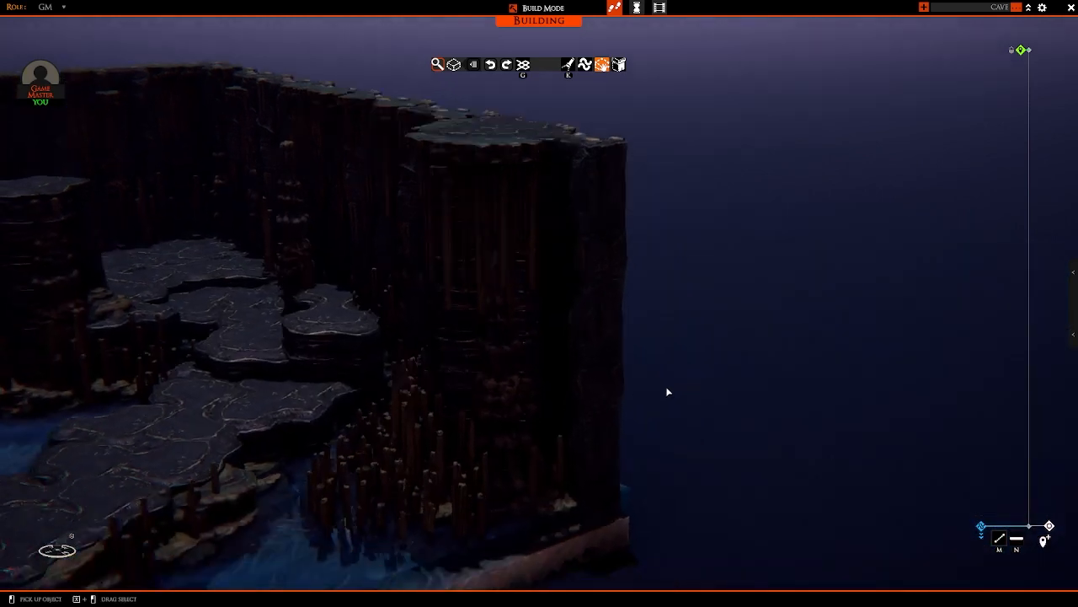
Step: Examine the decorated end column, the surrounding walls and the cave floor from several angles
mouse_move(666, 391)
right_mouse_down()
mouse_move(633, 367)
mouse_move(683, 378)
right_mouse_up()
scroll(683, 378, "up", 3)
scroll(527, 244, "down", 4)
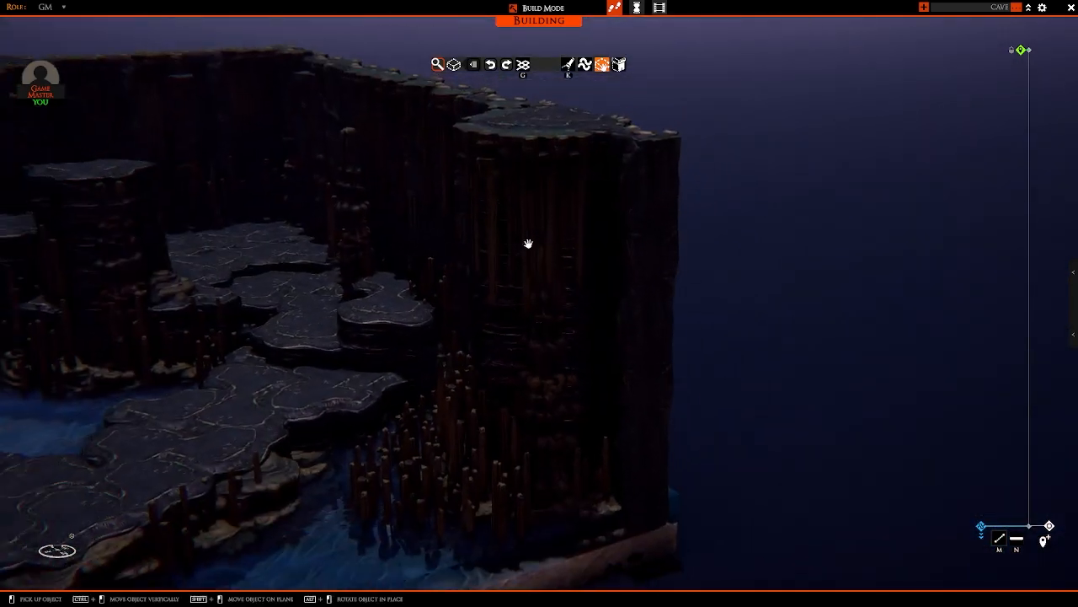
right_click_drag(599, 287, 474, 312)
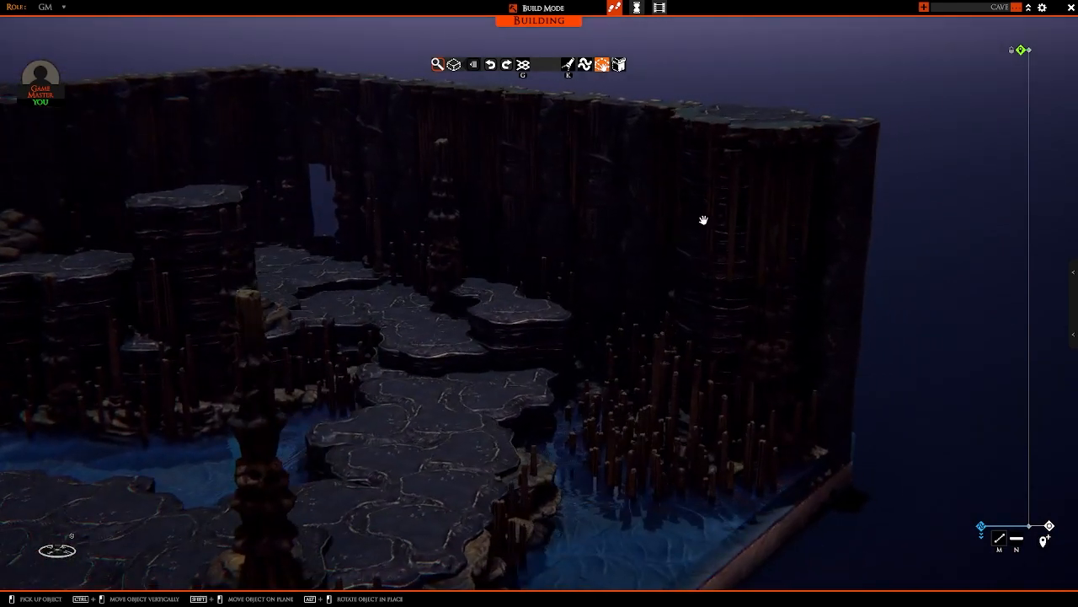
right_click_drag(455, 347, 547, 440)
key("a")
key("s")
key("w")
key("d")
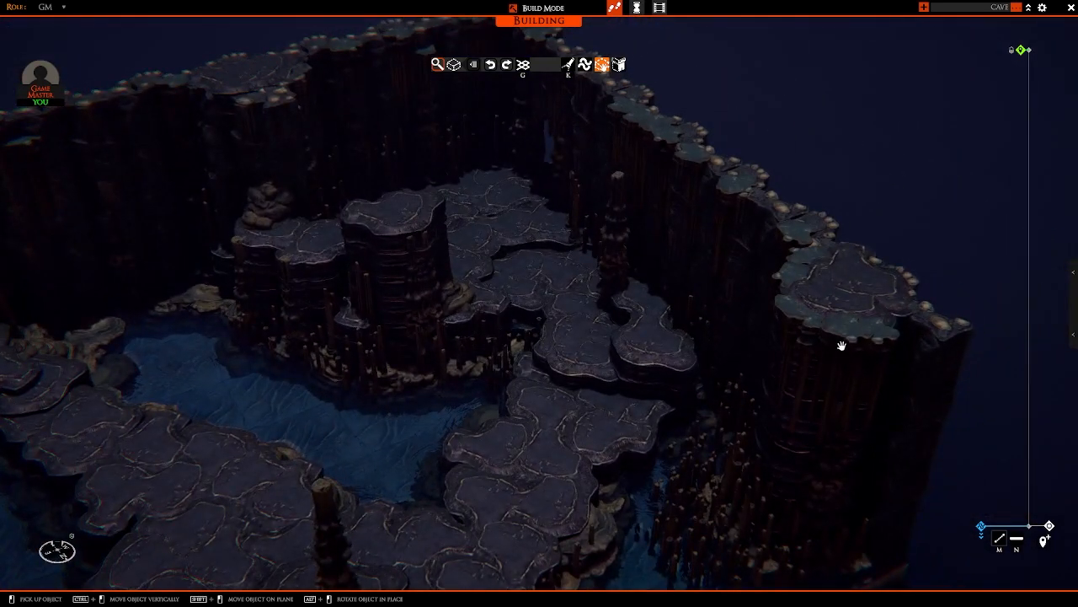
Step: Take a stalactite cluster copy from the end column and set it into the front rim of the tall layered island
left_click(821, 441)
key("a")
key("w")
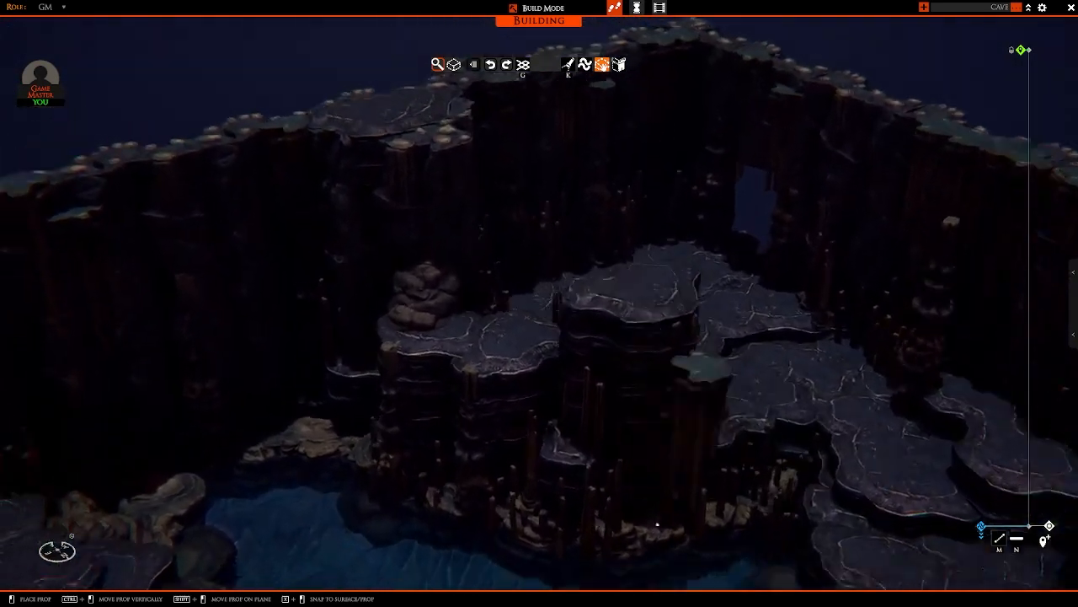
key("s")
key("d")
key("w")
left_click_drag(514, 461, 531, 439, "ctrl")
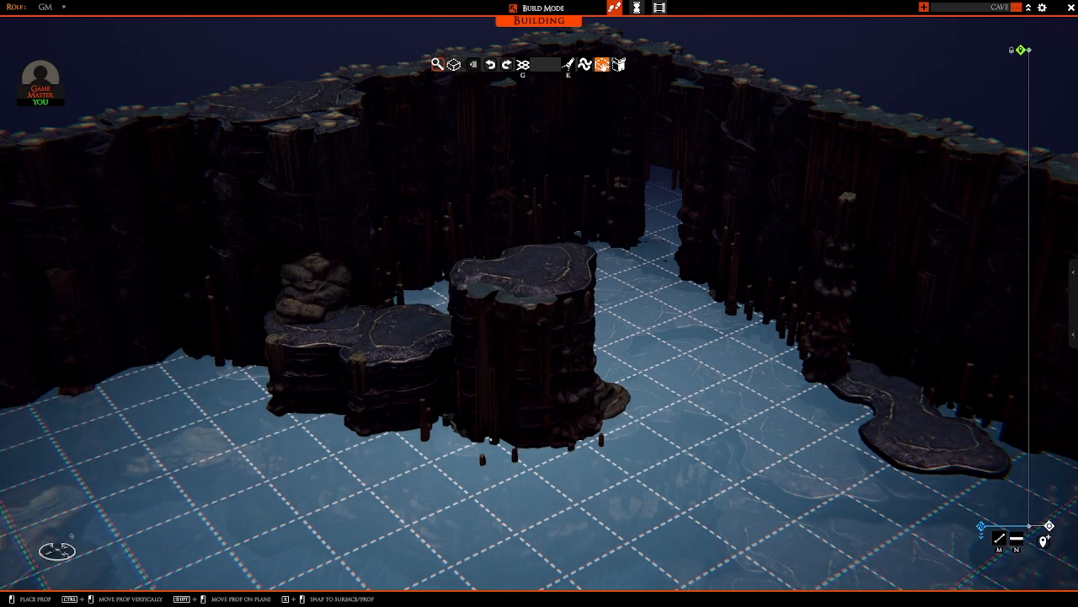
Step: Turn on the working light and hang stalactite clusters from the front rim of the high wall platform above the boulder
key("a")
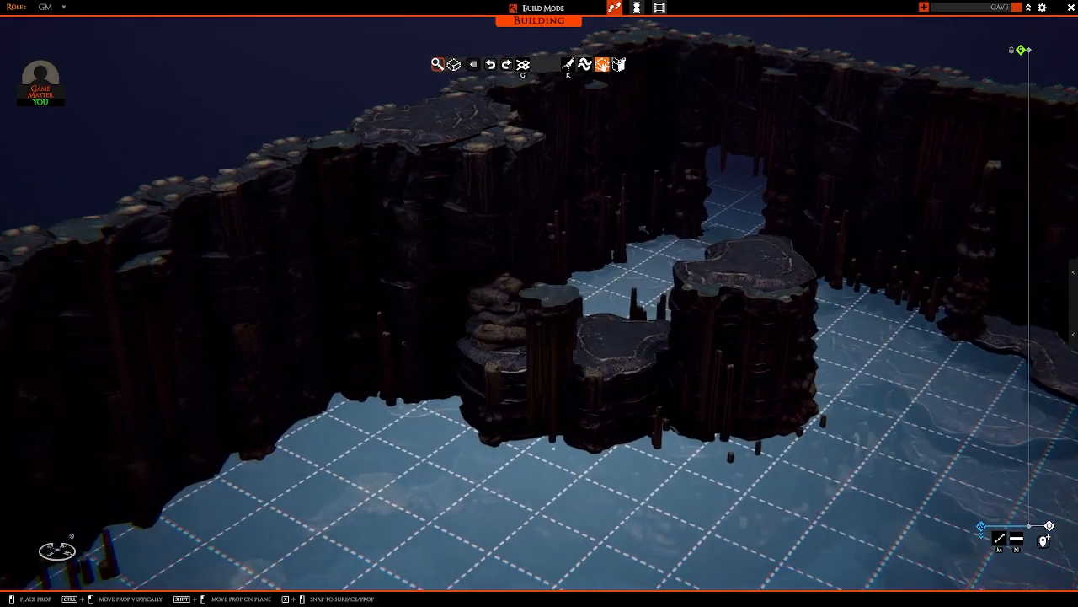
left_click_drag(494, 376, 494, 302, "ctrl")
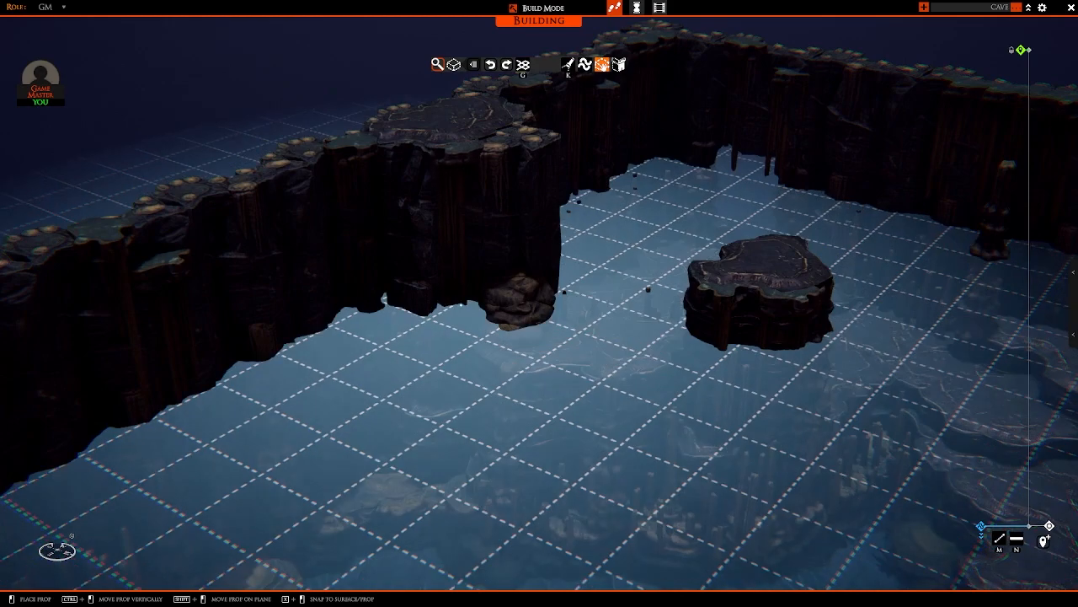
key("d")
right_click_drag(516, 354, 495, 364)
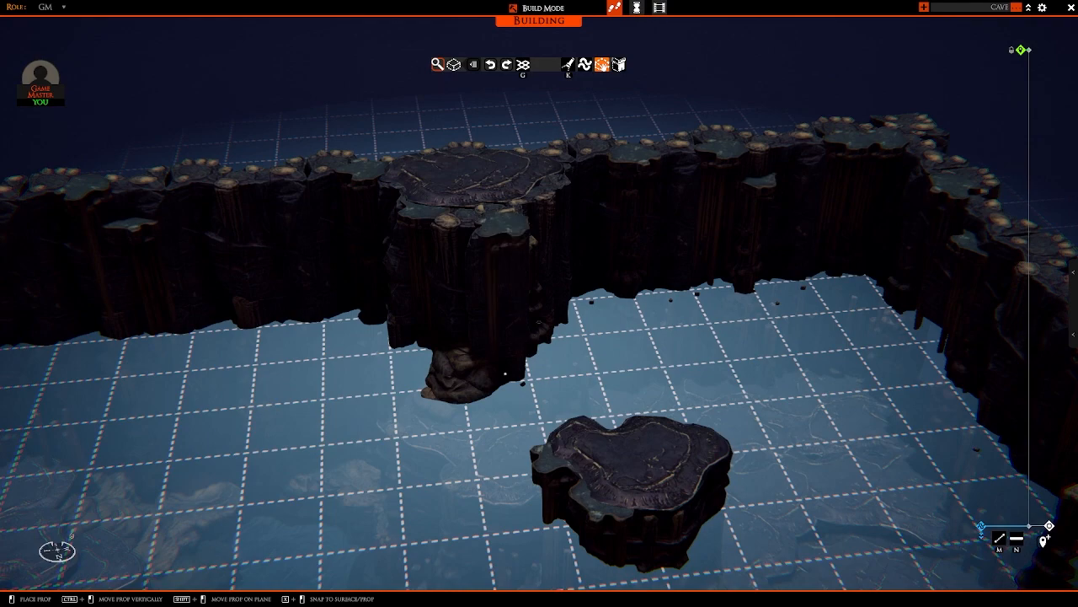
key("w")
right_click_drag(577, 385, 516, 373)
key("a")
key("d")
key("k")
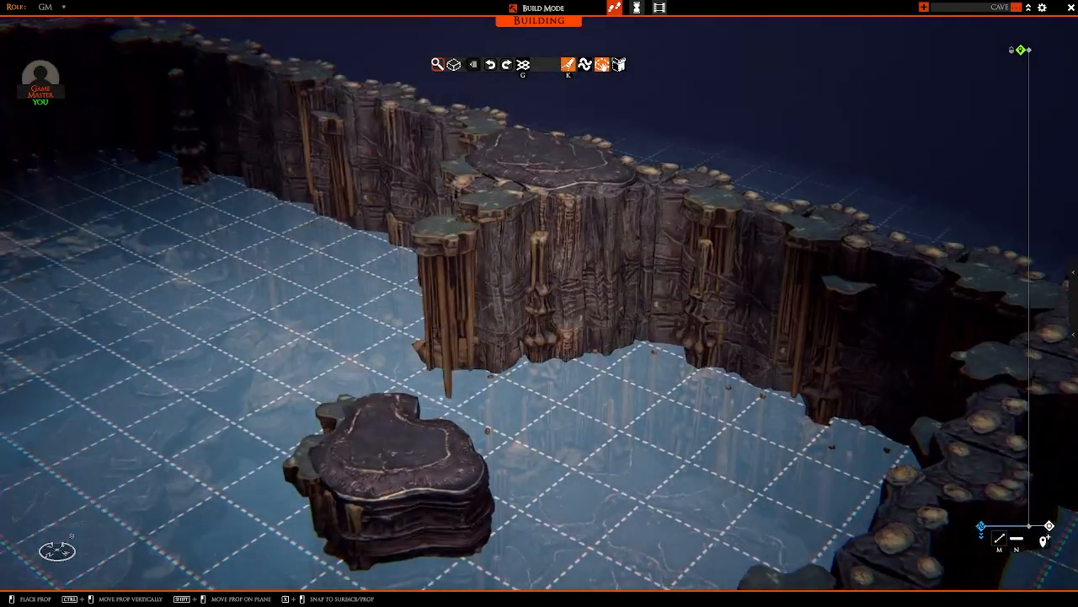
right_click_drag(450, 385, 638, 359)
key("d")
right_click(548, 443)
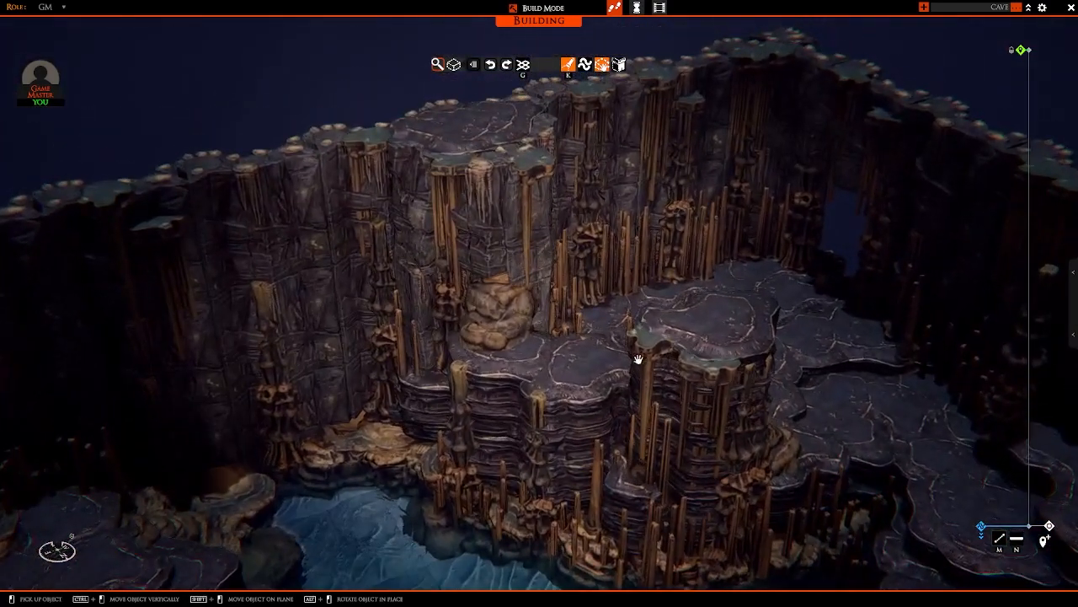
Step: Take a stalactite cluster copy from the tall layered island and set two clusters into the front rim of the lower ledge beside it
left_click(697, 368)
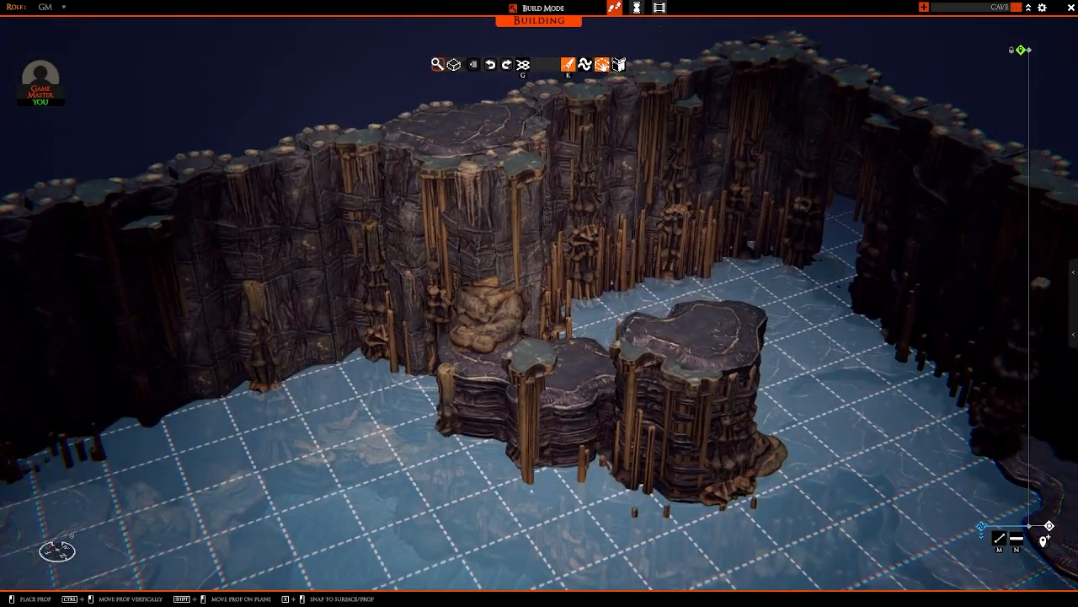
left_click_drag(533, 358, 529, 413, "ctrl")
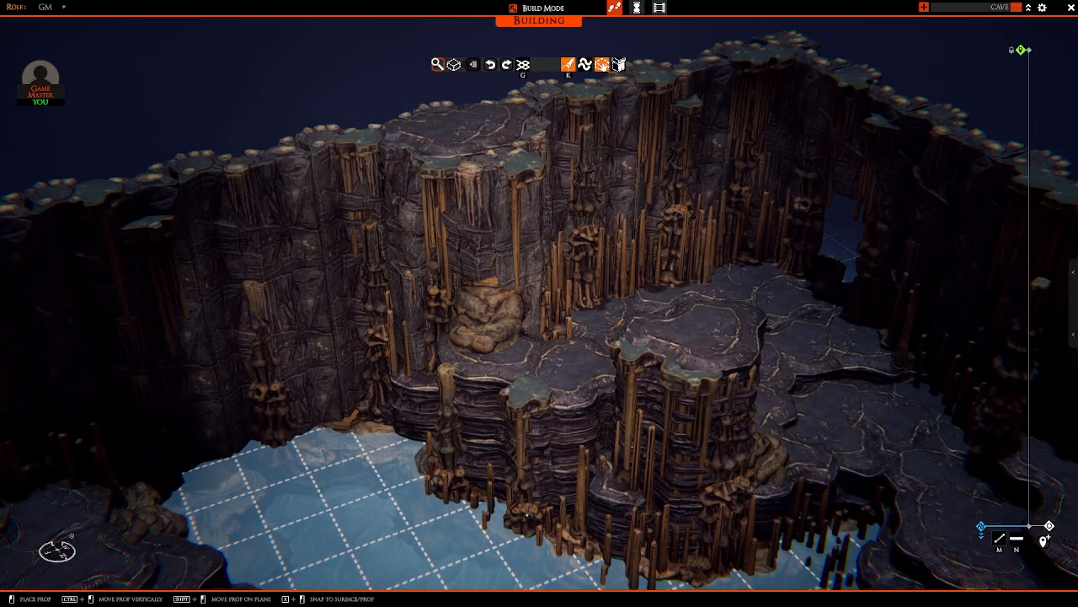
left_click(527, 514)
key("a")
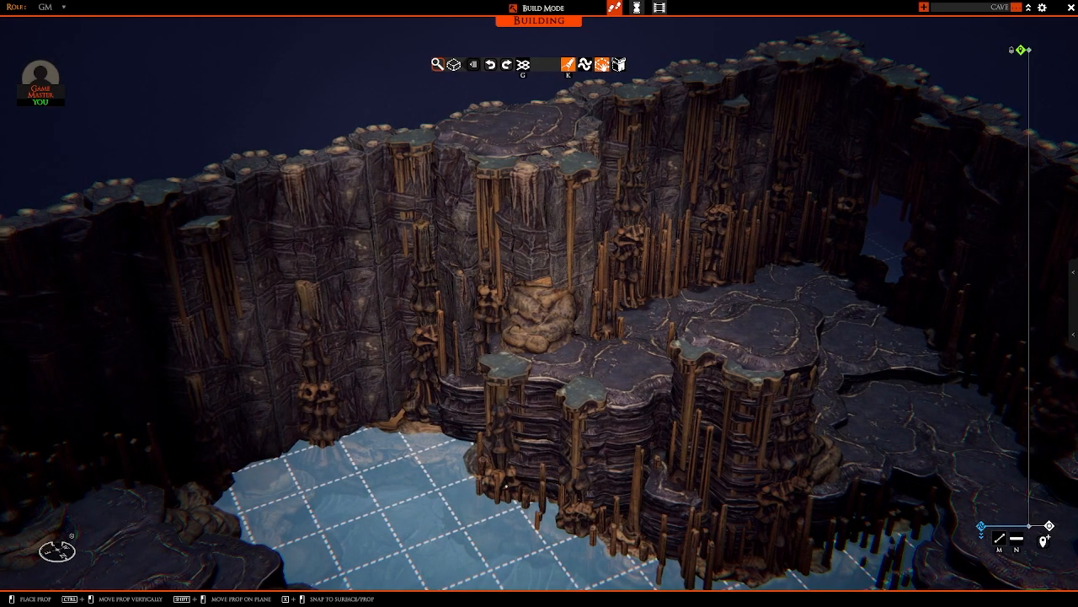
key("w")
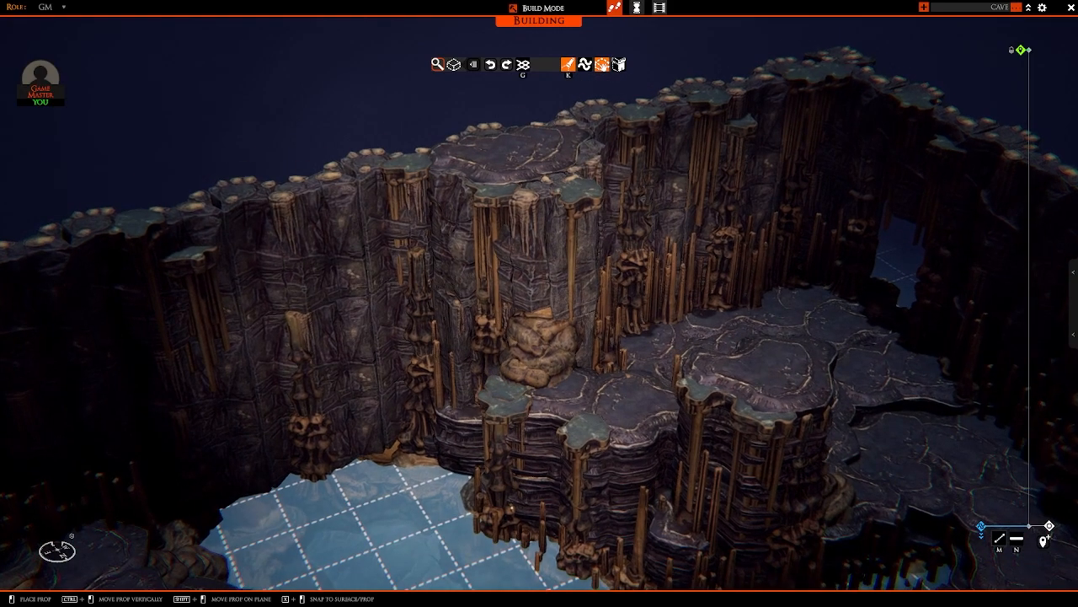
right_click_drag(502, 495, 437, 461)
Step: Hang stalactite clusters around the rim of the layered island that carries the stalagmite column and round boulder
key("w")
key("a")
key("w")
key("a")
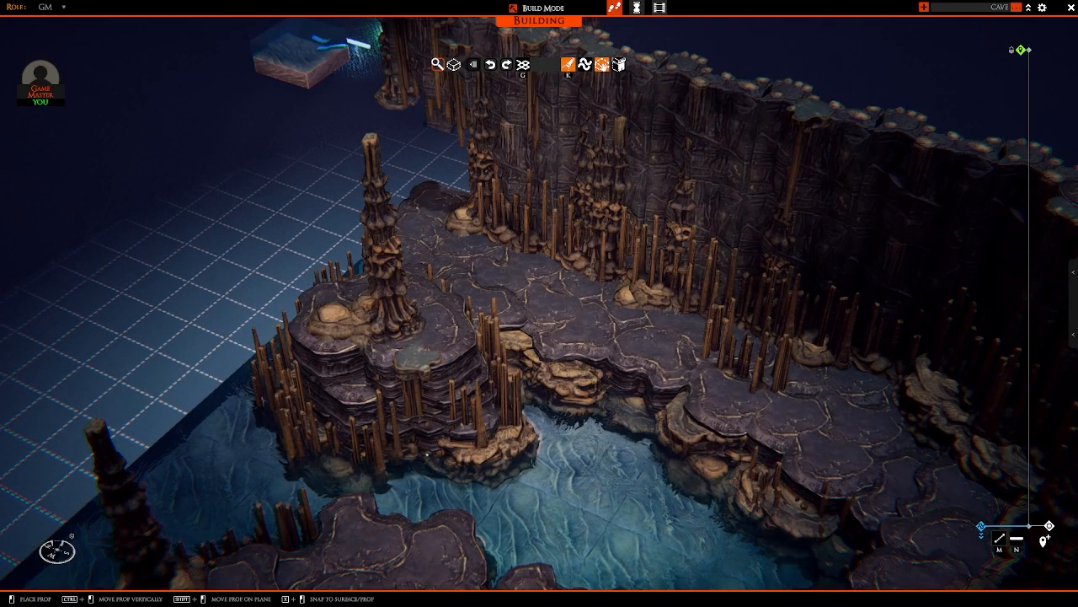
key("a")
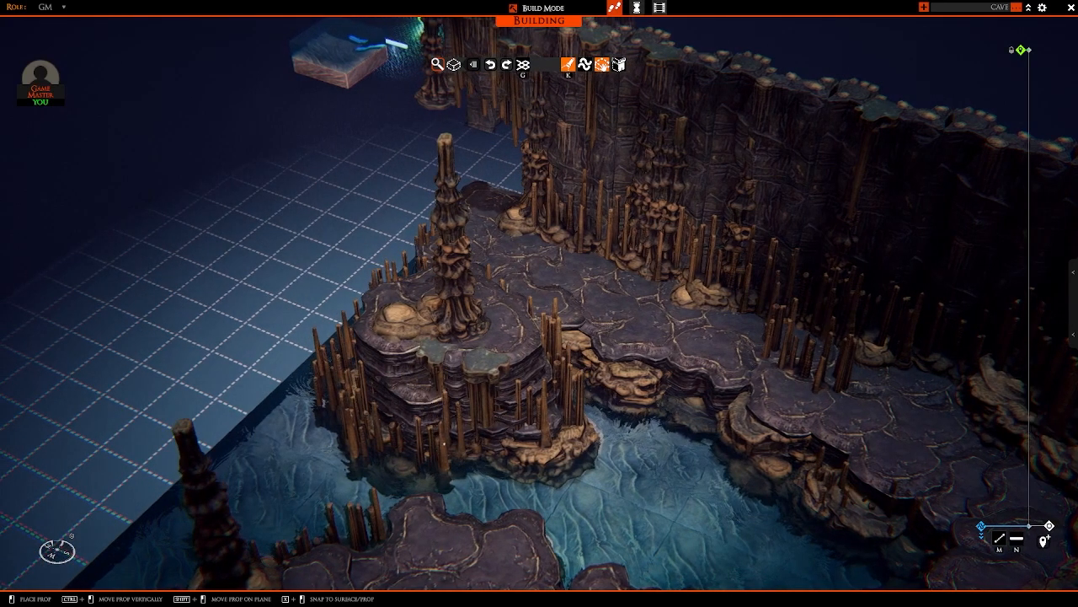
right_click_drag(444, 442, 386, 402)
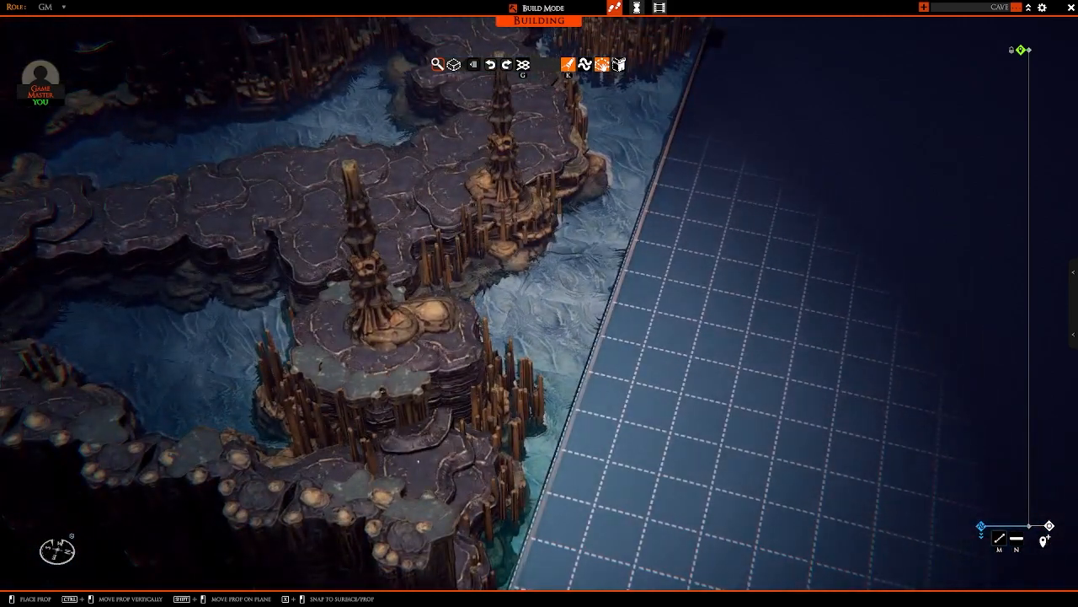
right_click_drag(731, 357, 525, 315)
Step: Cover the exposed end of the cave wall near the column island with a hanging stalactite cluster
key("a")
key("w")
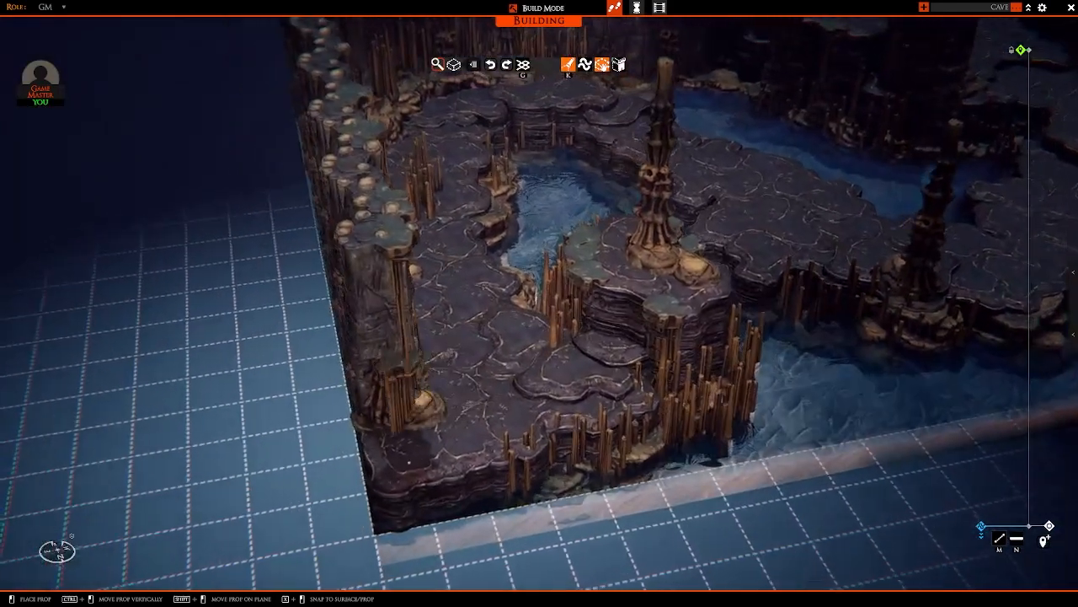
key("Page_Up")
key("Page_Down")
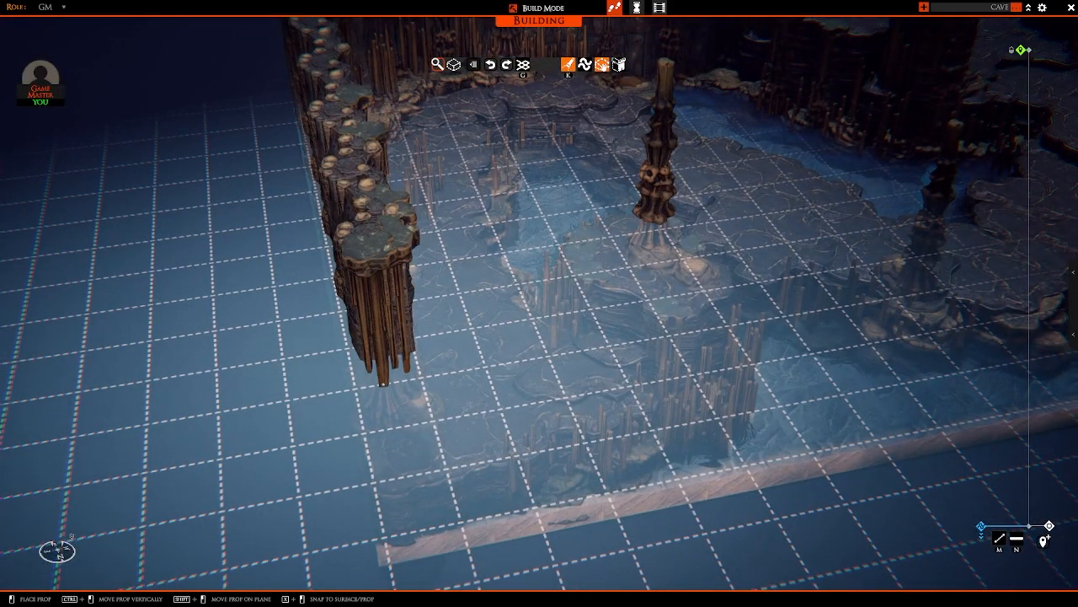
left_click(380, 384)
Step: Add stalactite clusters to the exposed wall end beside the tall layered column at the opposite corner
key("d")
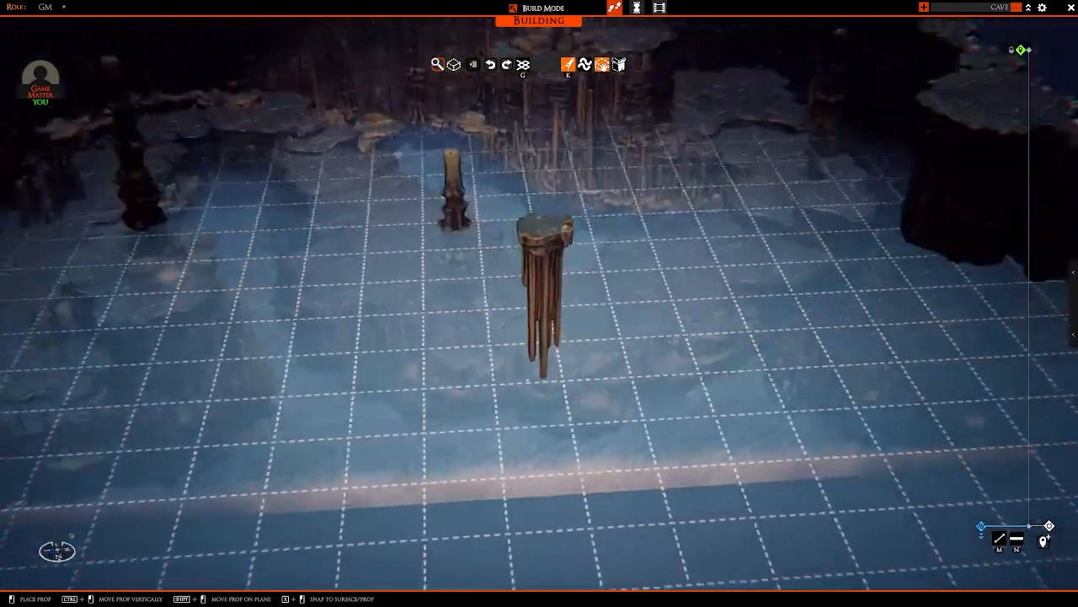
key("d")
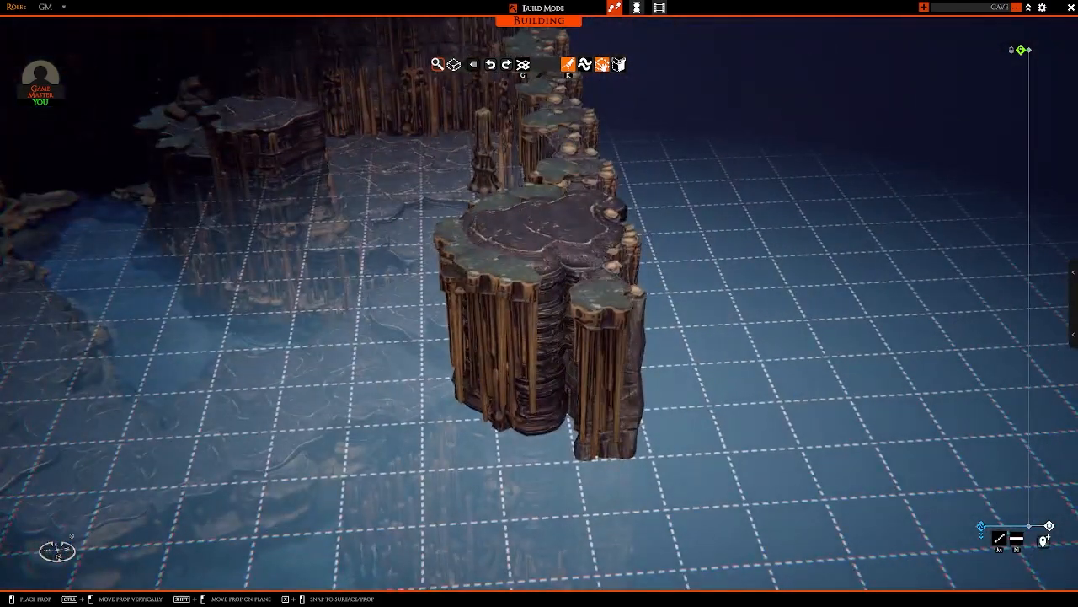
left_click(608, 371)
key("d")
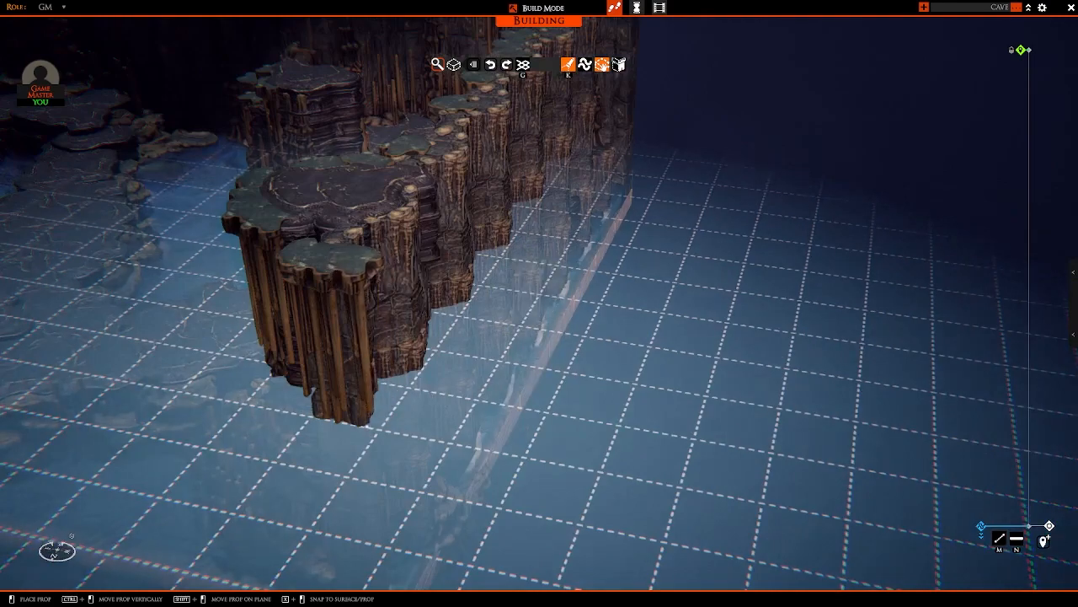
key("a")
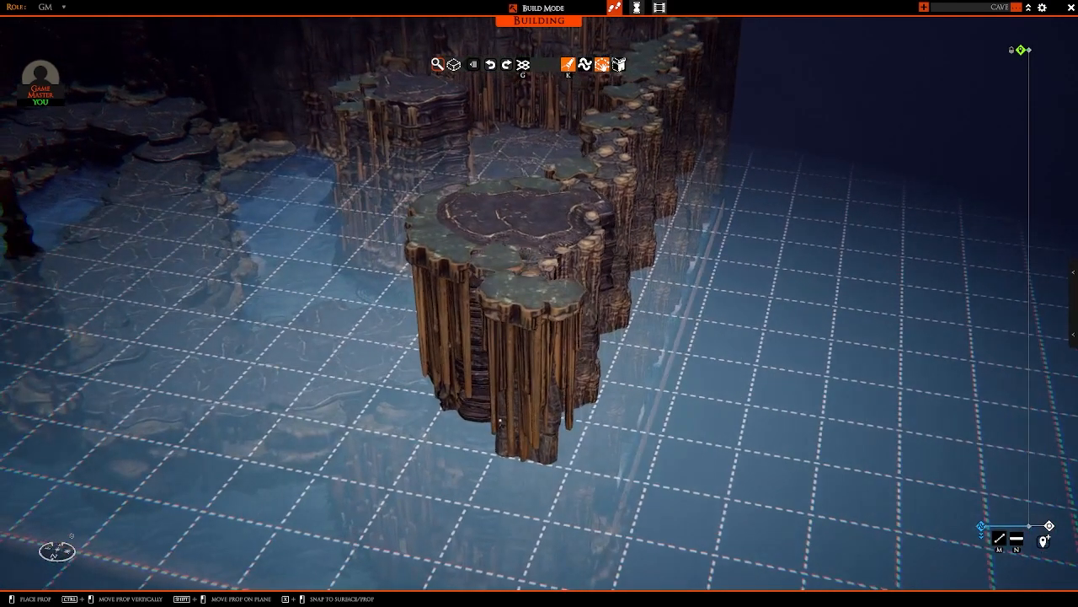
left_click(503, 418)
scroll(505, 416, "down", 10)
mouse_move(505, 416)
right_mouse_down()
mouse_move(614, 359)
mouse_move(539, 347)
mouse_move(621, 337)
mouse_move(402, 390)
mouse_move(495, 381)
mouse_move(486, 402)
mouse_move(520, 385)
mouse_move(505, 475)
mouse_move(508, 436)
right_mouse_up()
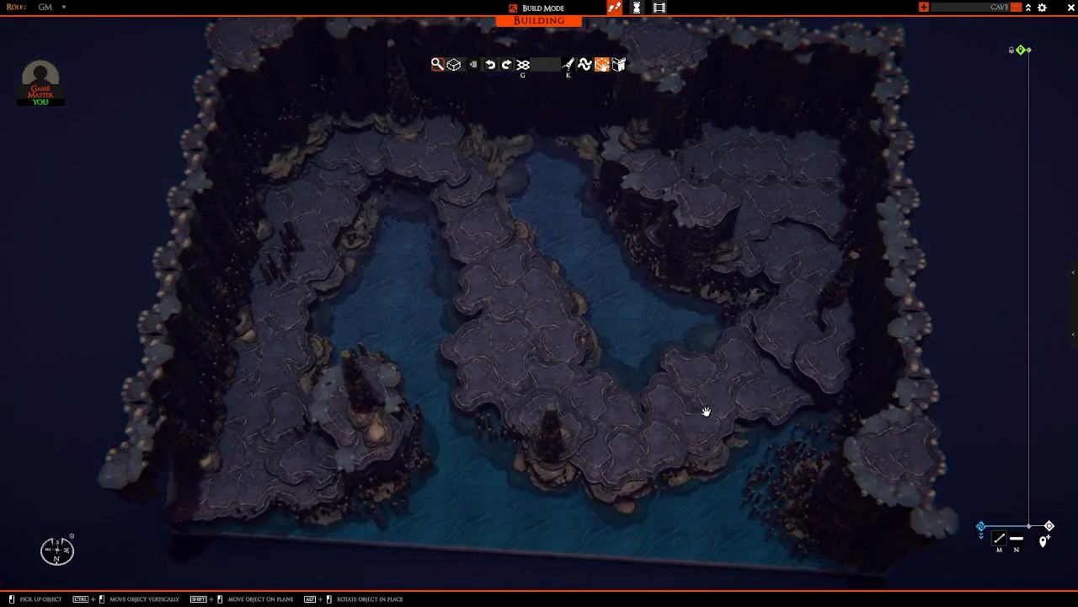
Step: Review the whole cave map from above and examine the spare props set out beside it
right_click_drag(683, 373, 407, 318)
scroll(698, 321, "up", 3)
right_click_drag(456, 348, 494, 474)
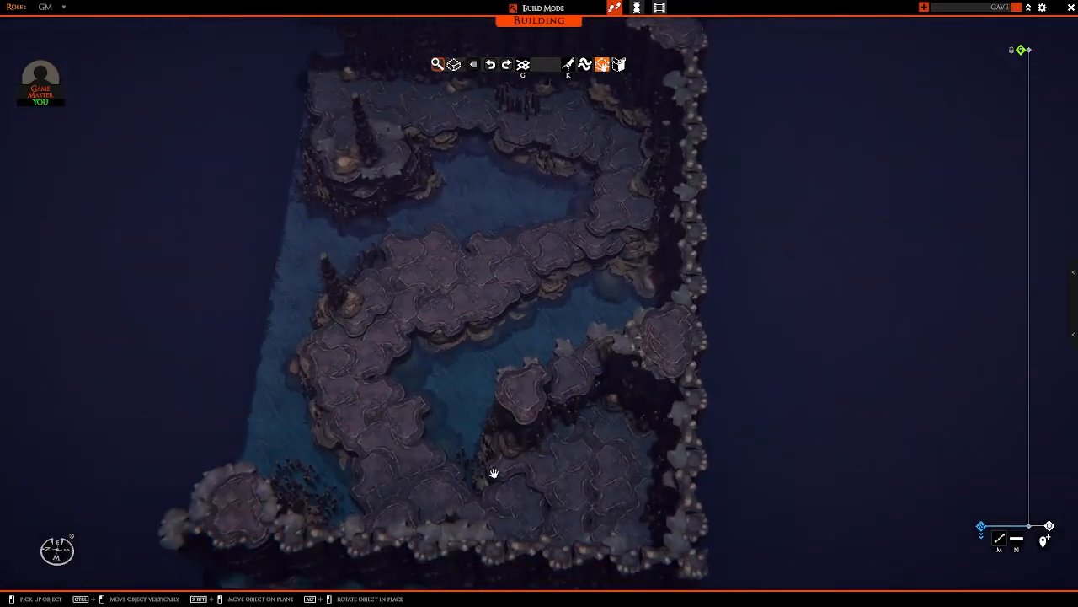
right_click_drag(468, 208, 784, 399)
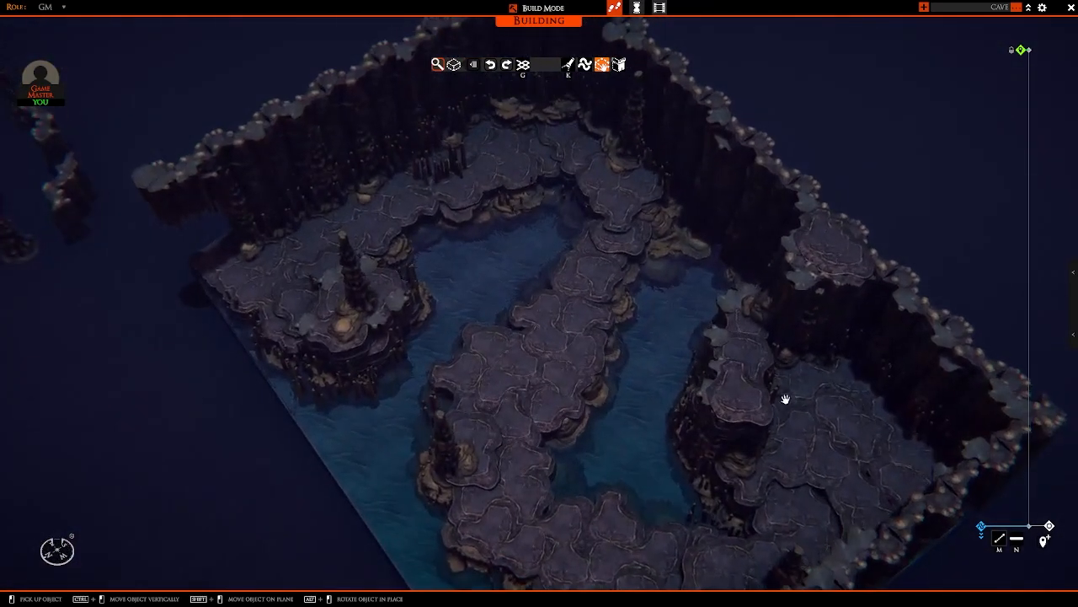
right_click_drag(570, 277, 643, 300)
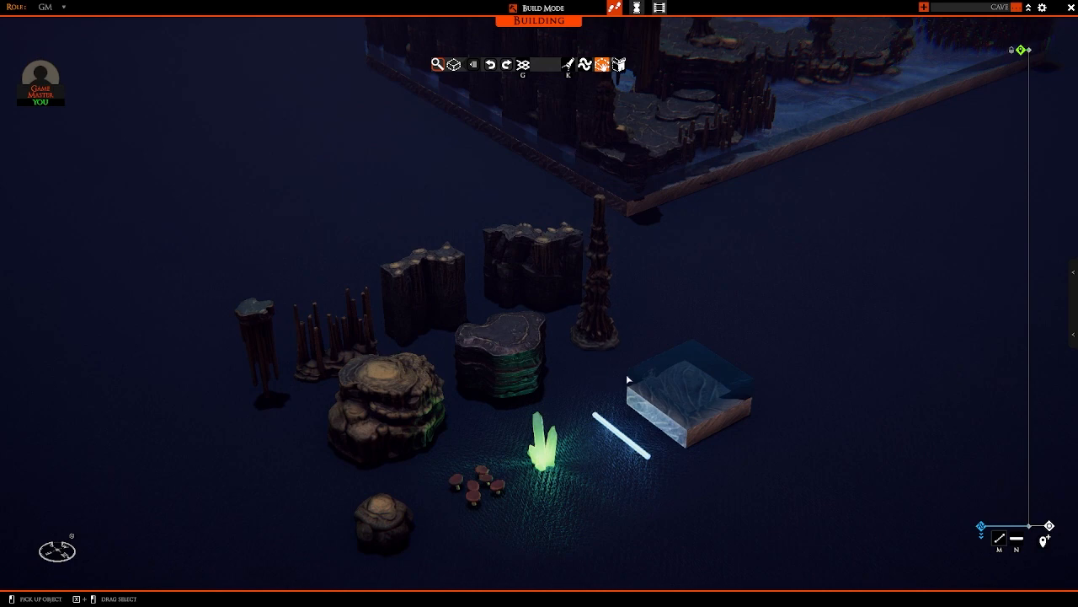
right_click_drag(628, 376, 540, 368)
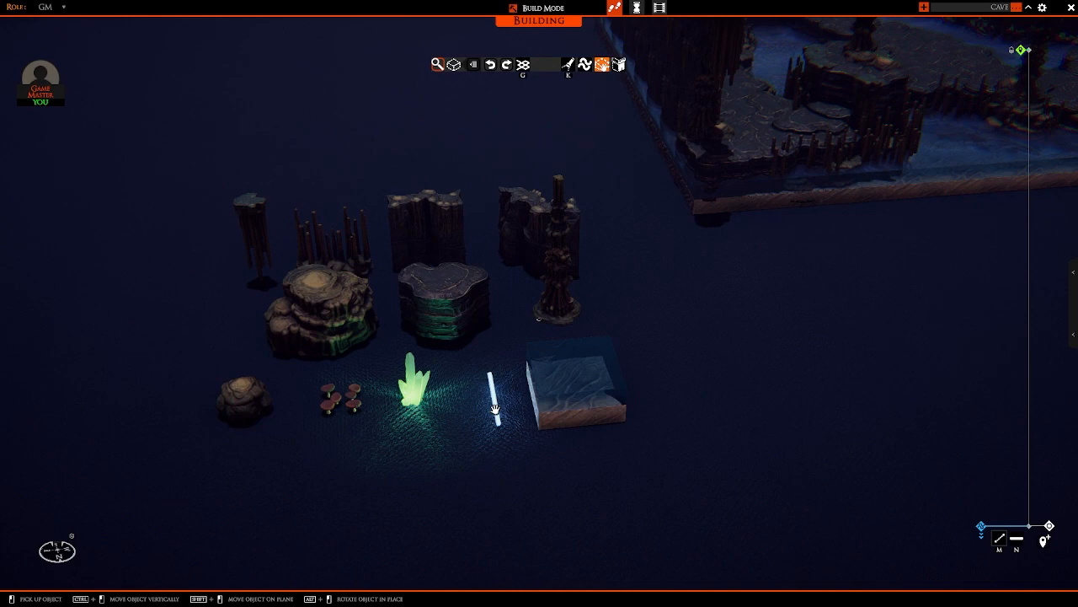
left_click(495, 408)
key("d")
key("w")
right_click_drag(770, 354, 515, 374)
key("w")
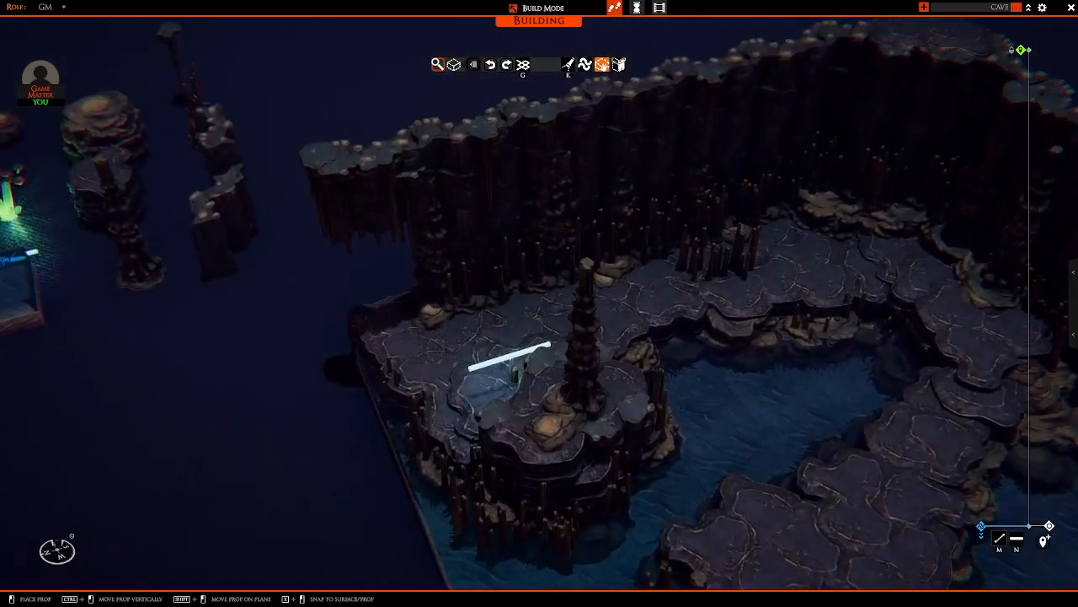
key("a")
scroll(556, 346, "up", 5)
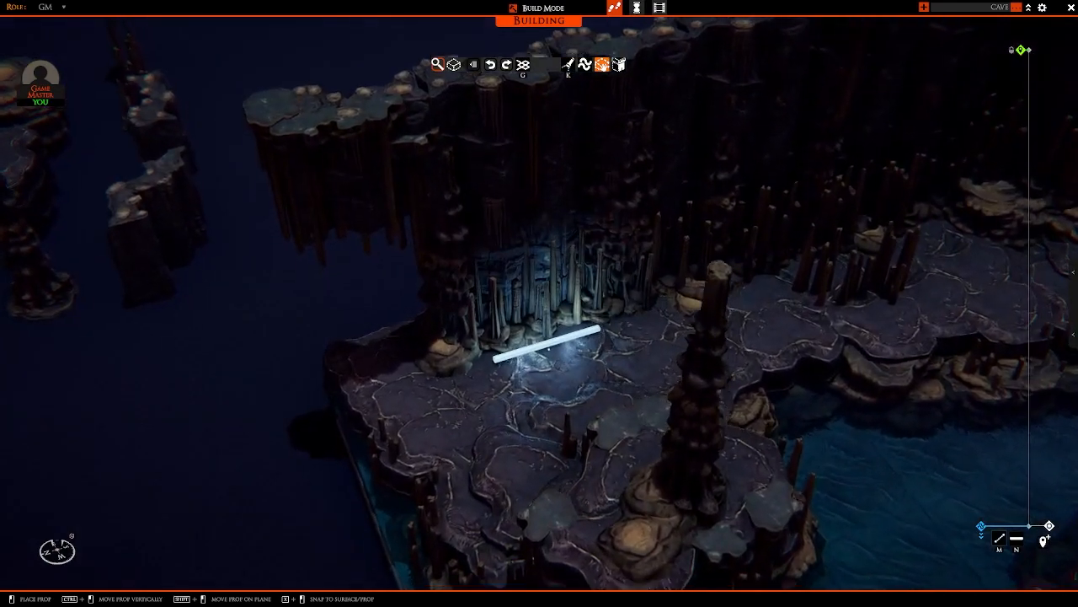
scroll(556, 339, "down", 3)
scroll(590, 344, "up", 5)
scroll(699, 333, "down", 6)
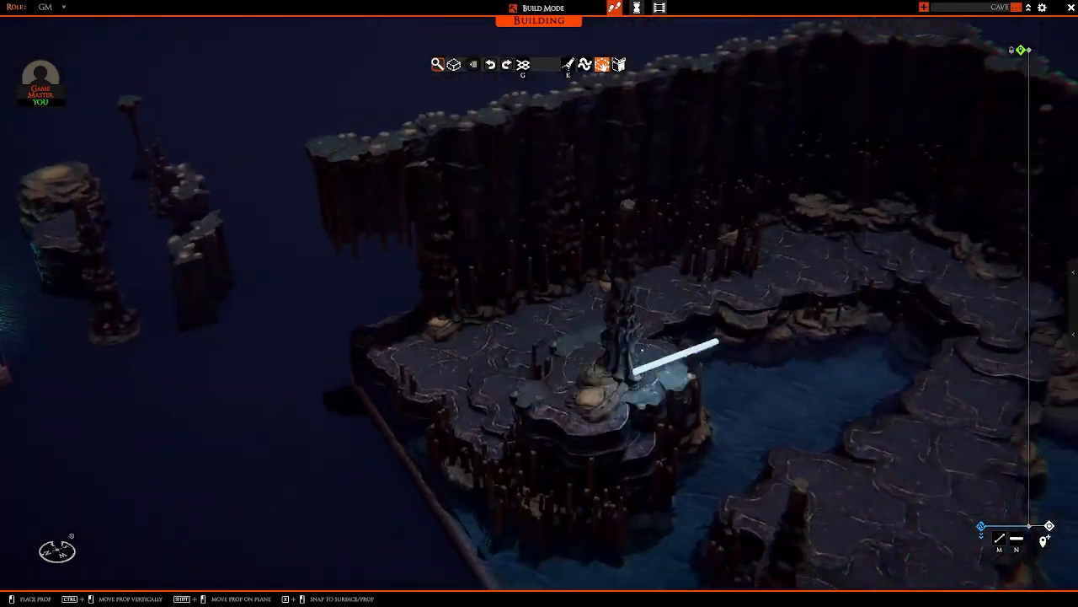
key("d")
right_click_drag(763, 344, 823, 366)
key("d")
right_click(824, 366)
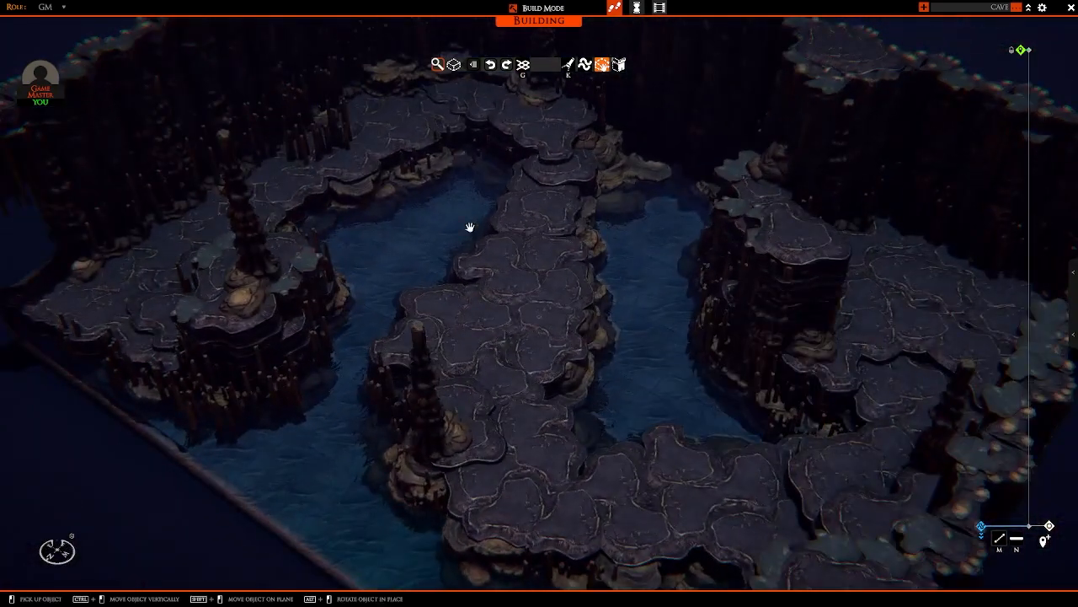
Step: Open the atmosphere settings and look through the available ambient sounds
scroll(368, 281, "down", 5)
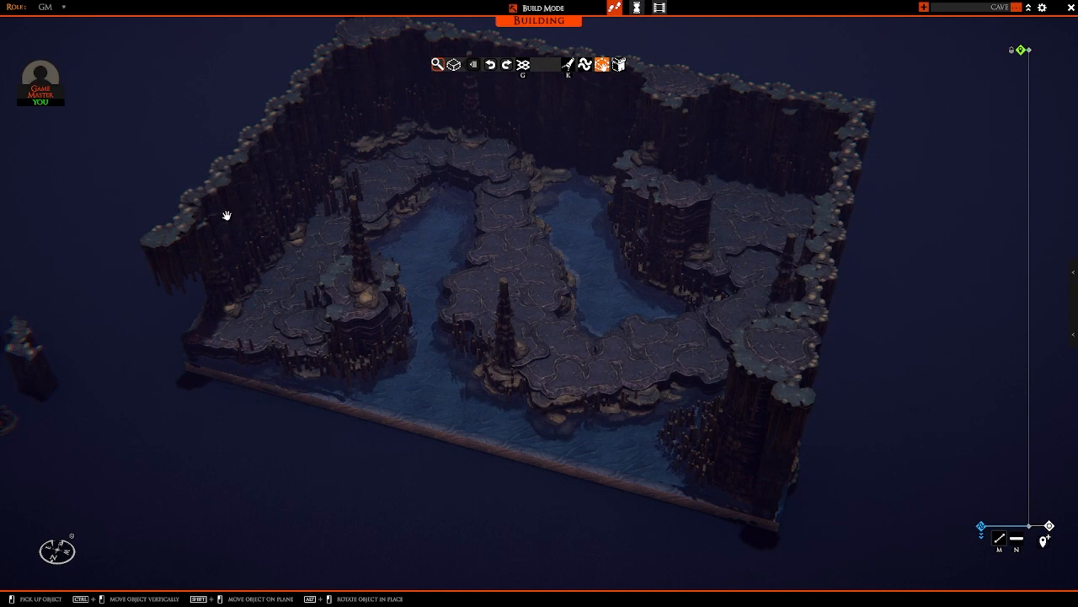
key("Tab")
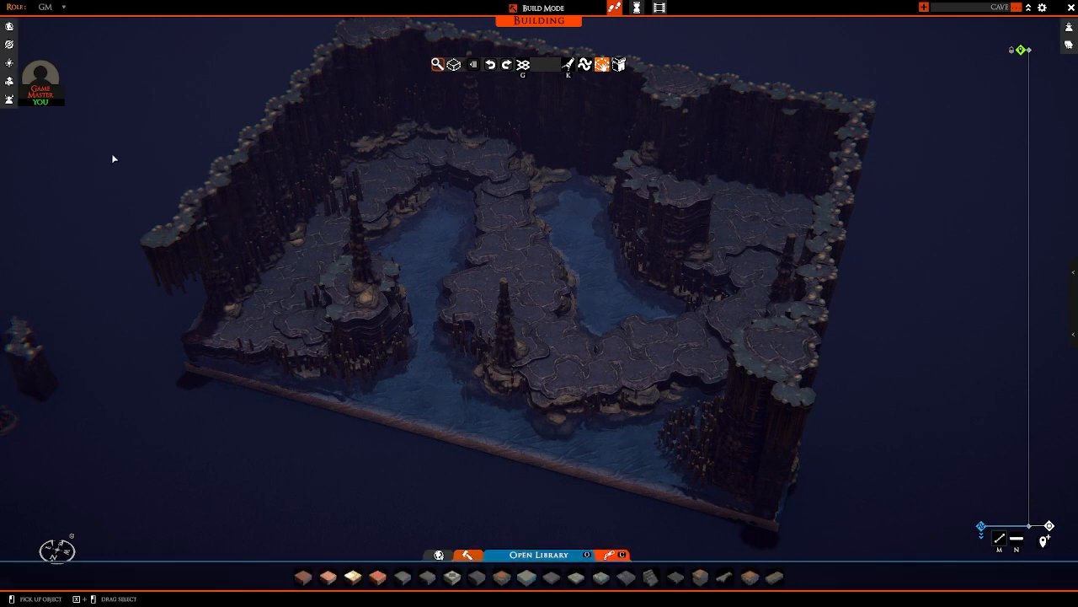
left_click(12, 64)
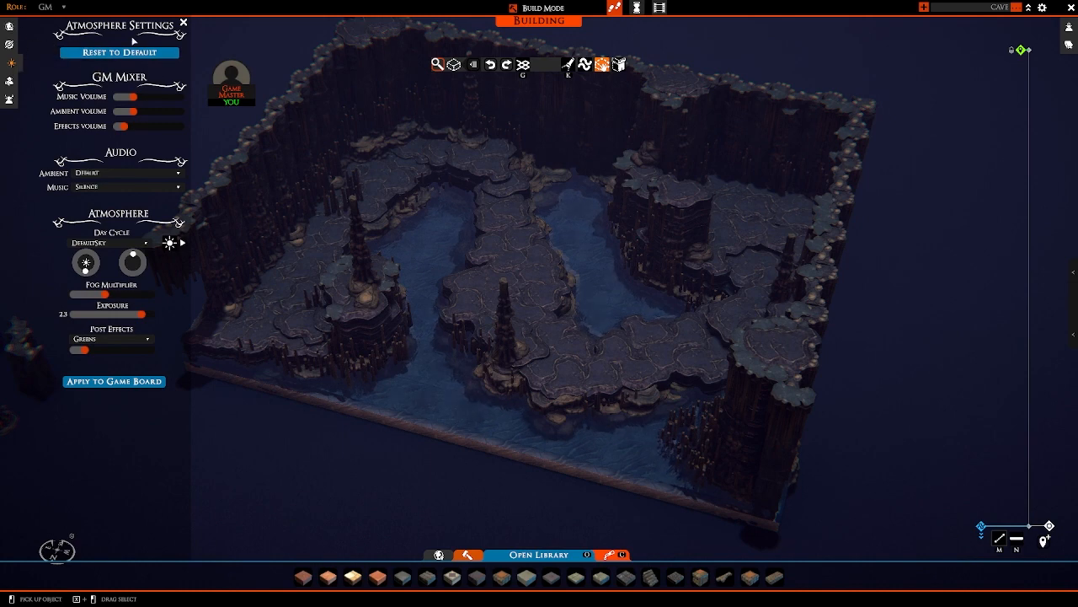
key("Tab")
key("Tab")
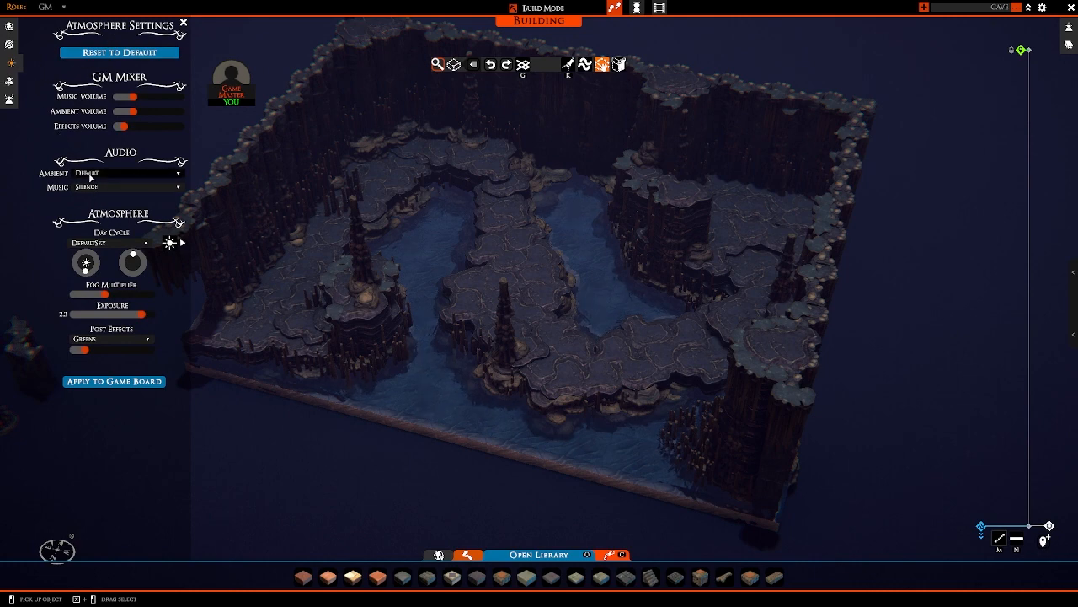
left_click(77, 174)
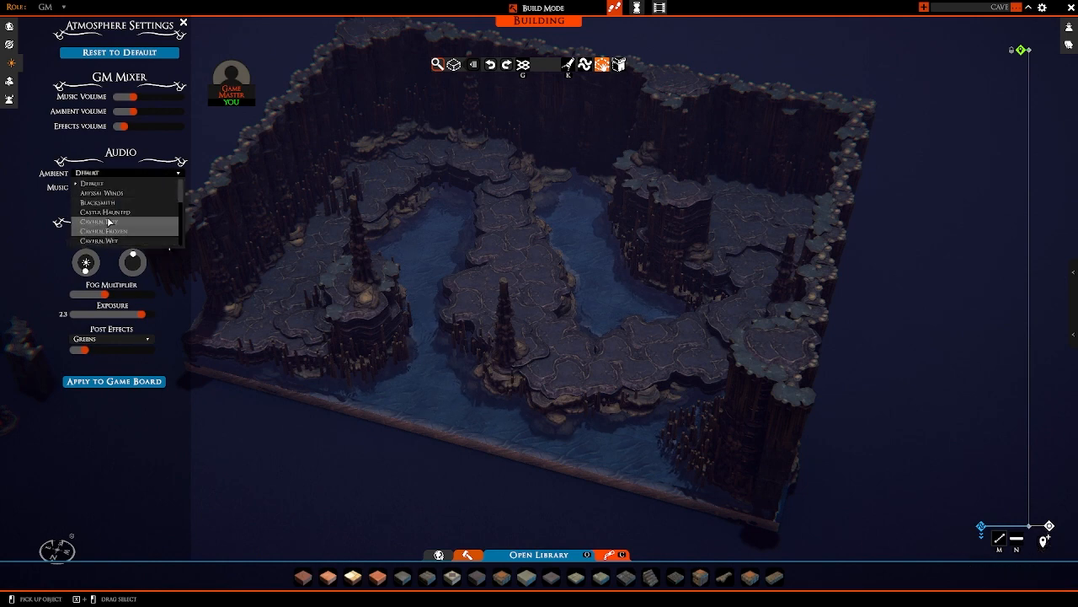
left_click(114, 173)
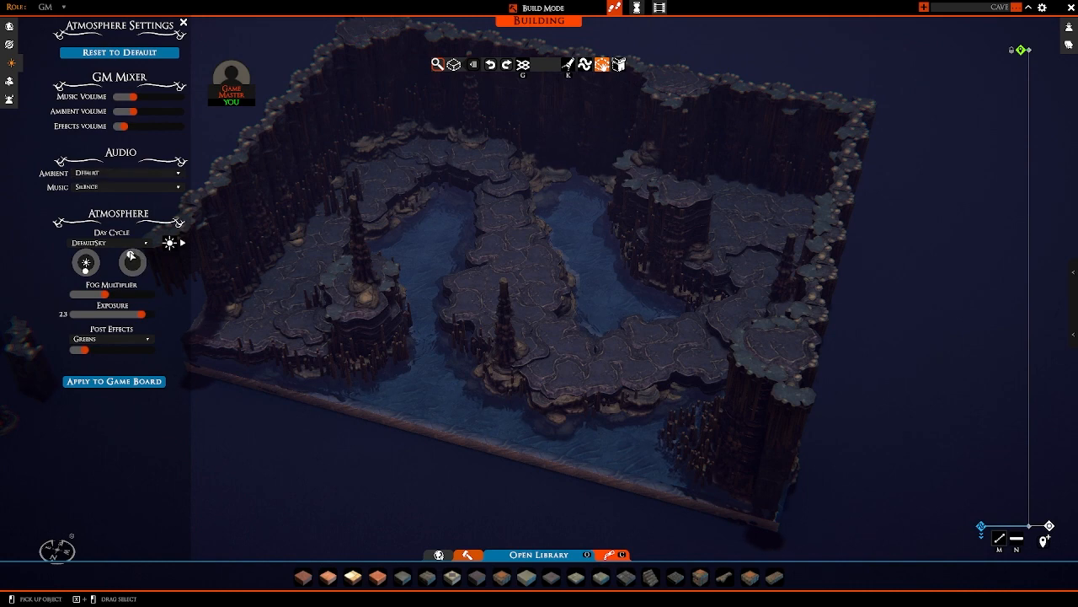
Step: Shift the day cycle's light direction slightly and check the lighting over the cave path, water and walls
mouse_move(129, 251)
left_mouse_down()
mouse_move(129, 281)
mouse_move(162, 286)
mouse_move(114, 289)
mouse_move(140, 283)
mouse_move(136, 249)
left_mouse_up()
right_click_drag(578, 340, 603, 275)
scroll(543, 298, "up", 2)
scroll(713, 252, "down", 2)
scroll(603, 274, "up", 1)
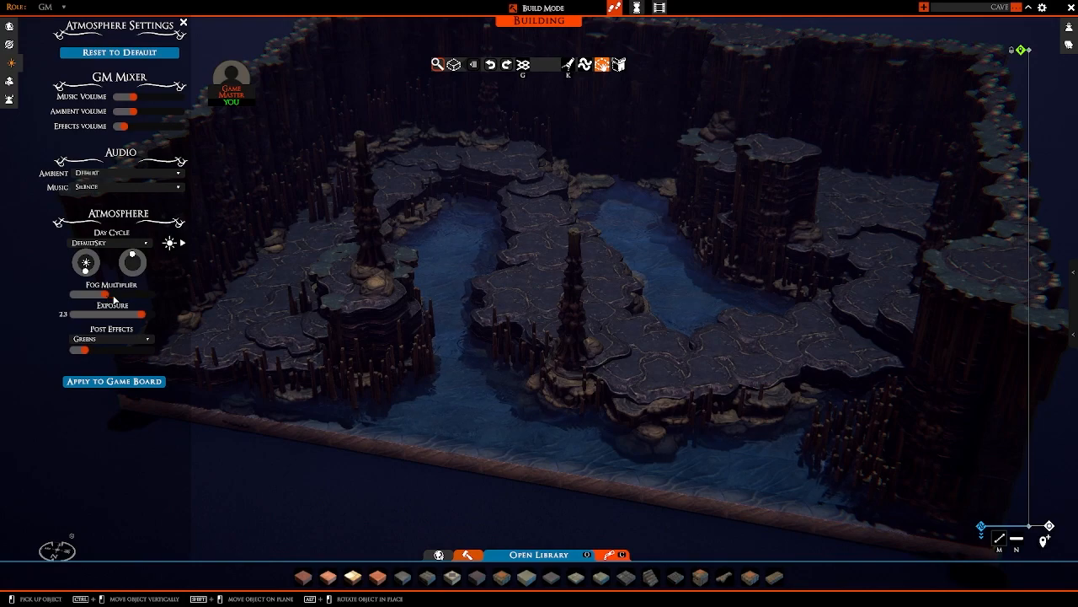
middle_click_drag(507, 284, 450, 291)
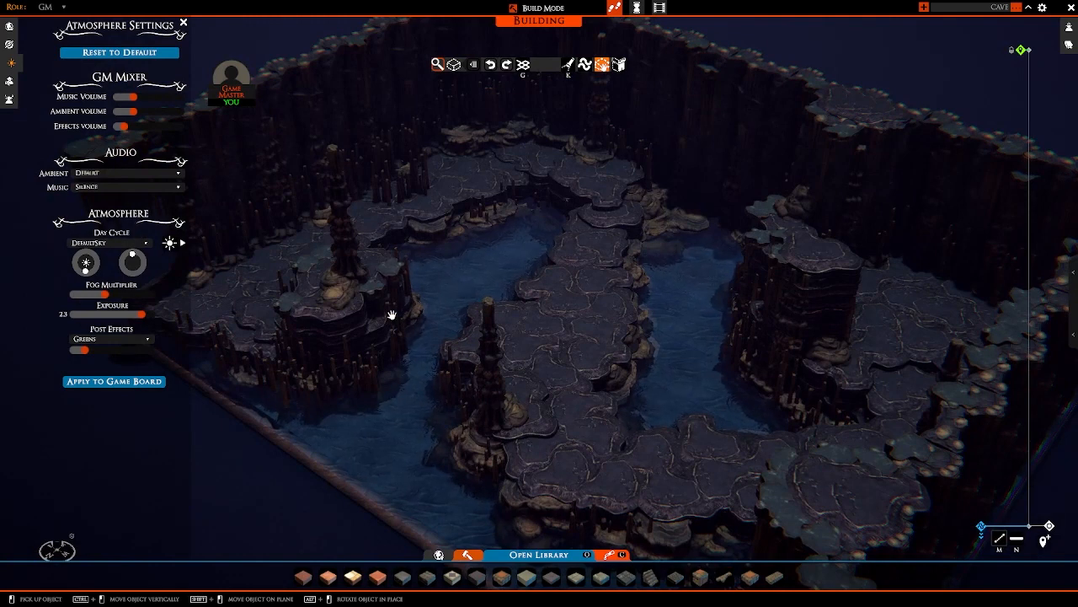
Step: Examine the lighting on the cave's central path, water channels and islands from close up and from above
middle_click_drag(396, 322, 393, 361)
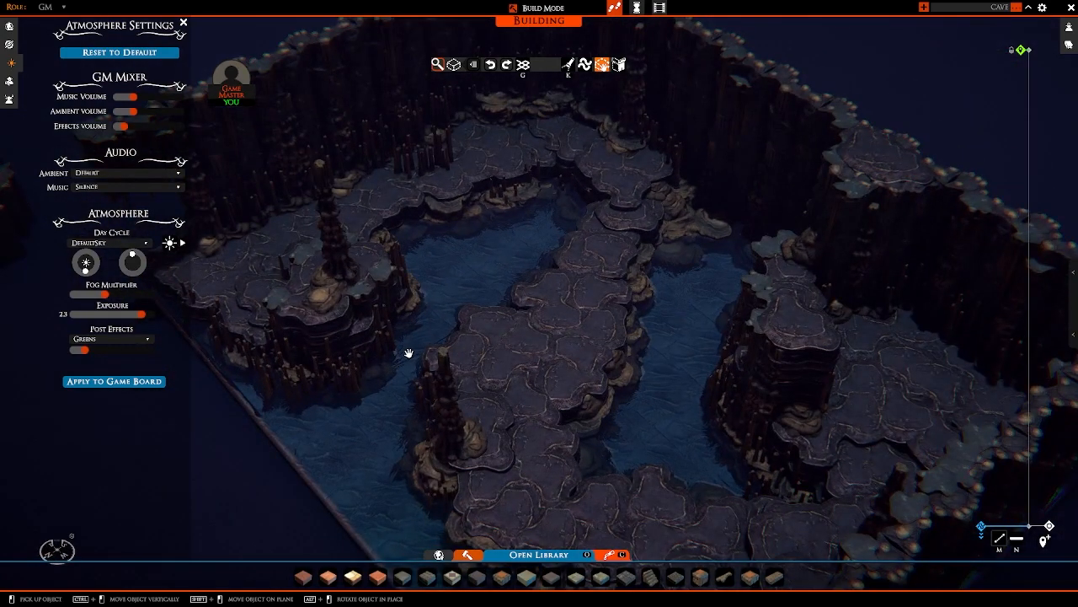
middle_click_drag(408, 353, 484, 337)
middle_click_drag(604, 351, 614, 372)
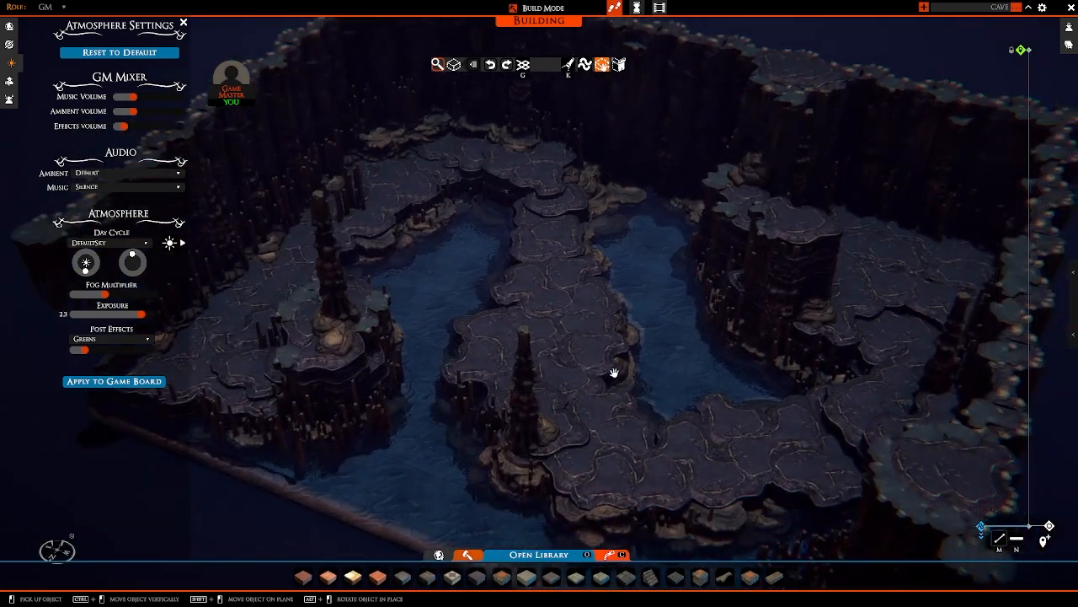
scroll(615, 373, "up", 10)
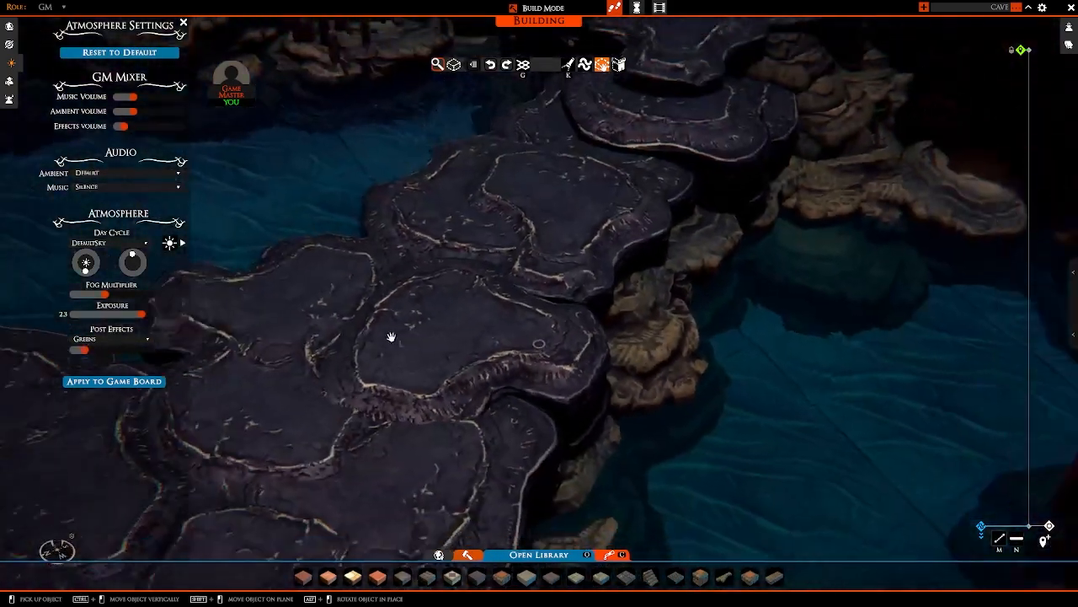
scroll(391, 337, "down", 10)
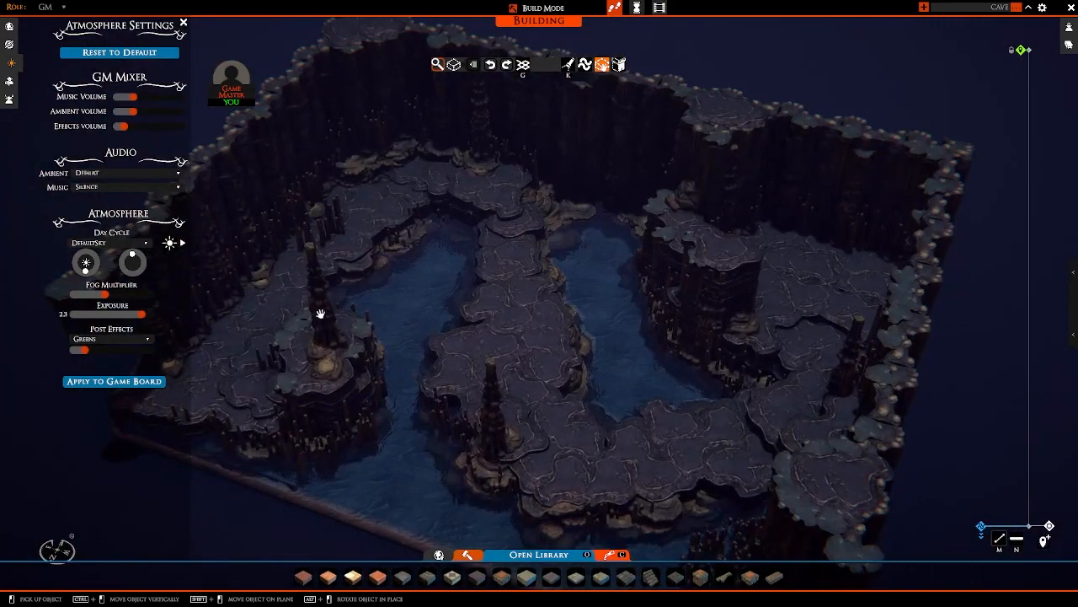
mouse_move(320, 314)
middle_mouse_down()
mouse_move(464, 282)
mouse_move(321, 298)
middle_mouse_up()
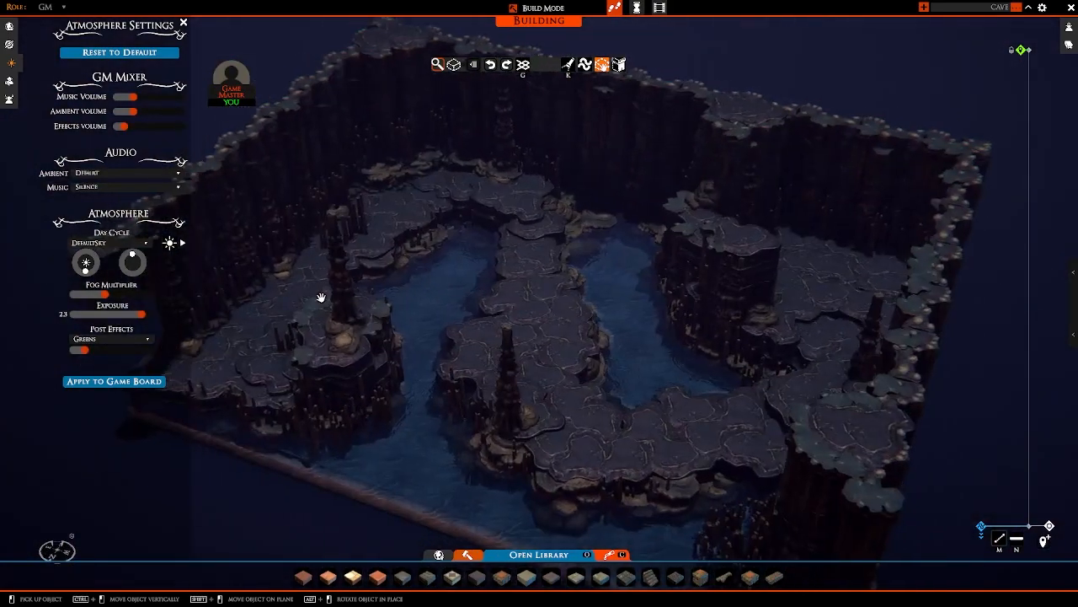
scroll(321, 297, "up", 2)
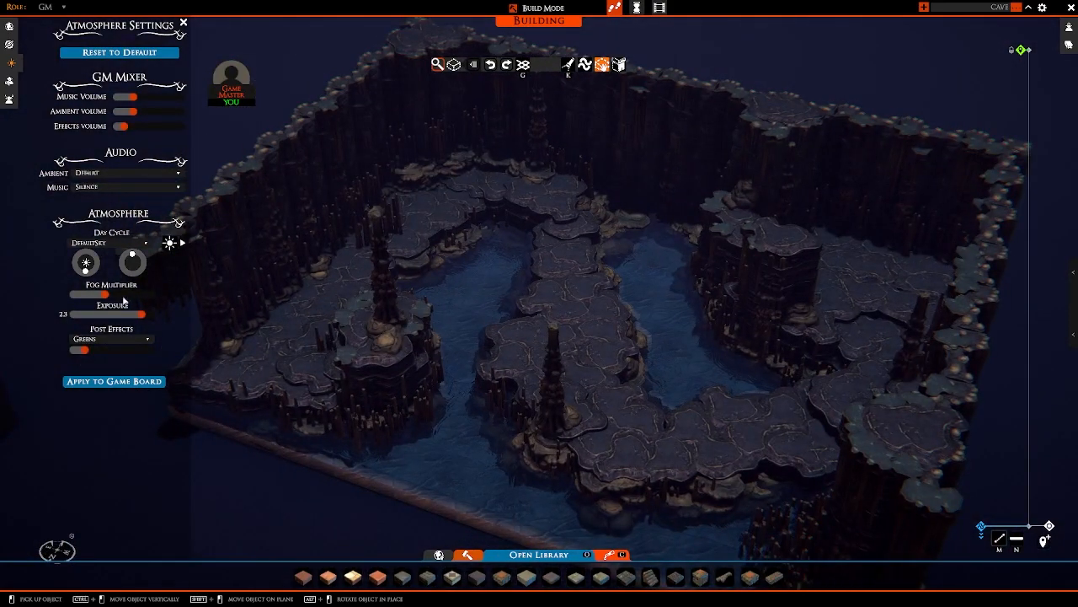
Step: Fine-tune the exposure to 2.3 and reduce the fog multiplier slightly
mouse_move(140, 318)
left_mouse_down()
mouse_move(126, 321)
mouse_move(140, 321)
left_mouse_up()
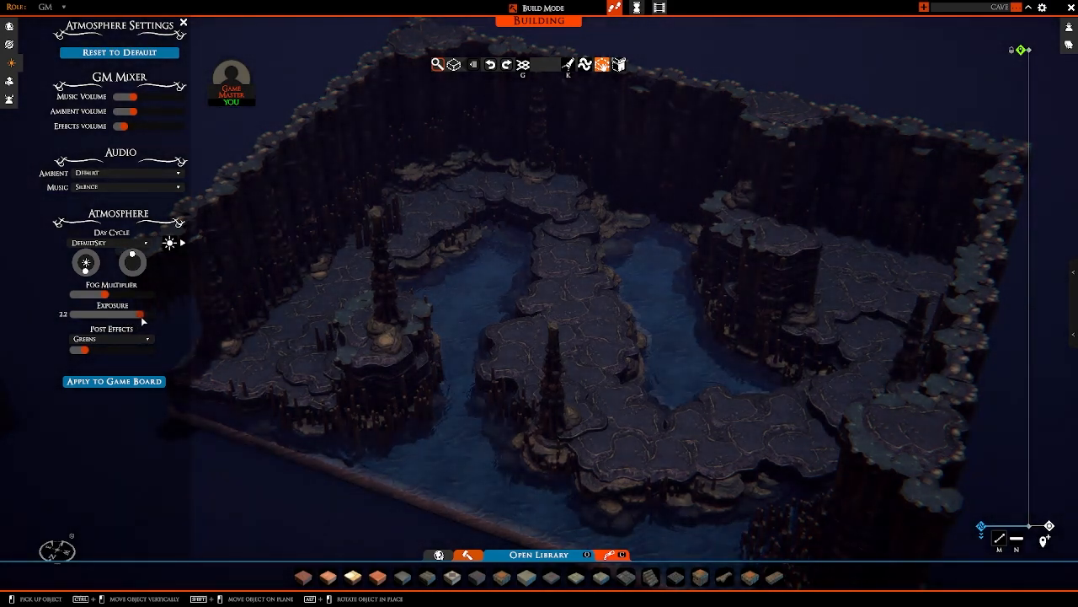
key("d")
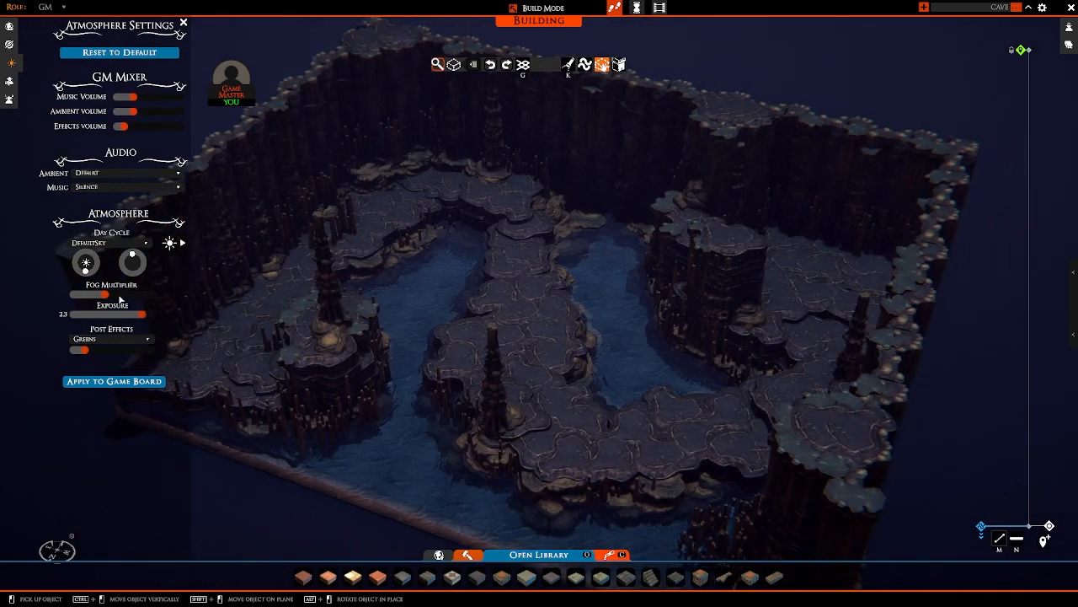
mouse_move(109, 294)
left_mouse_down()
mouse_move(75, 298)
mouse_move(96, 300)
left_mouse_up()
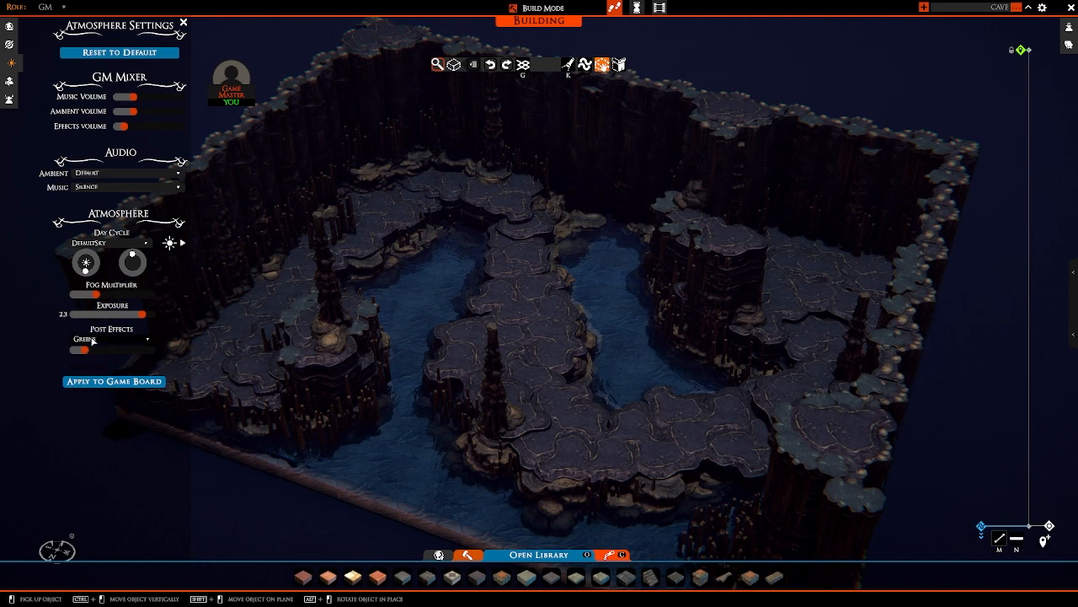
Step: Test the Greens post effect at full strength and bring it back down to a faint tint
left_click(93, 339)
left_click(93, 341)
left_click_drag(97, 349, 153, 354)
right_click_drag(540, 355, 497, 332)
scroll(497, 332, "up", 5)
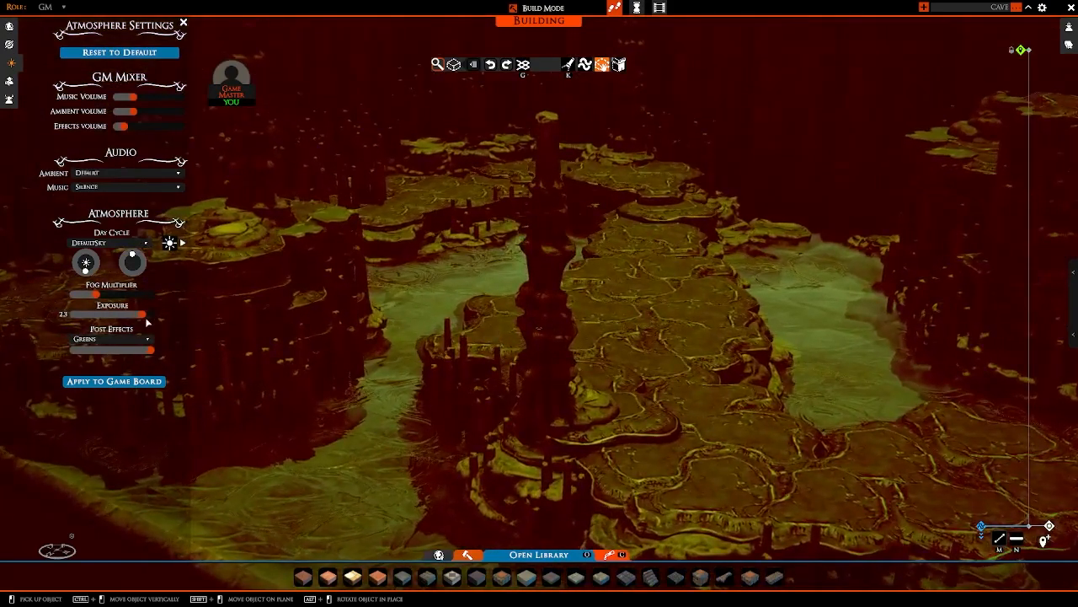
left_click_drag(152, 350, 87, 360)
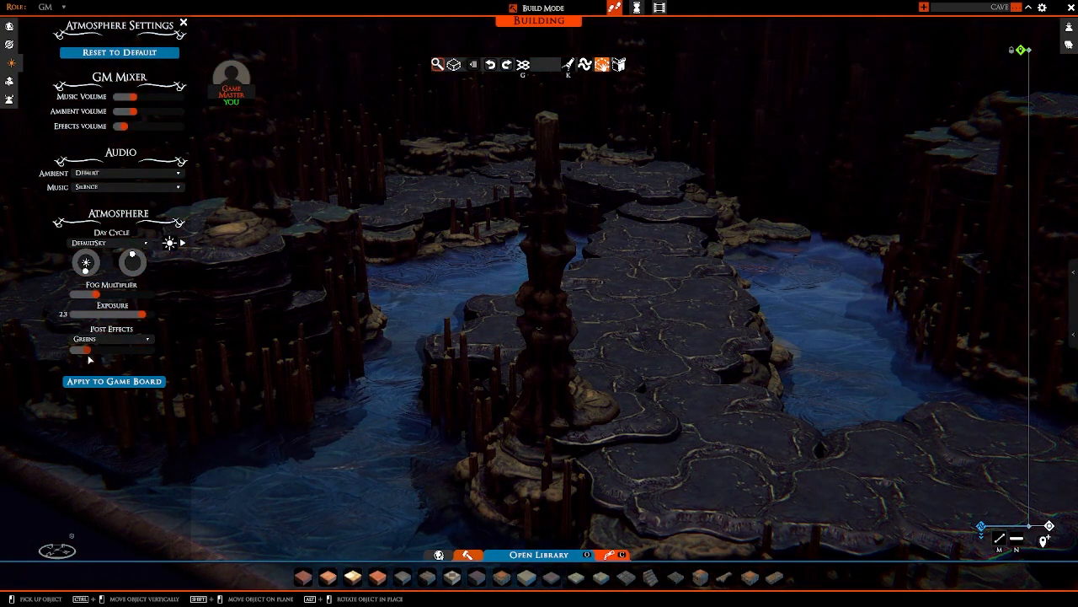
Step: Open the campaign and board settings with the whole cave map in view
scroll(460, 318, "down", 5)
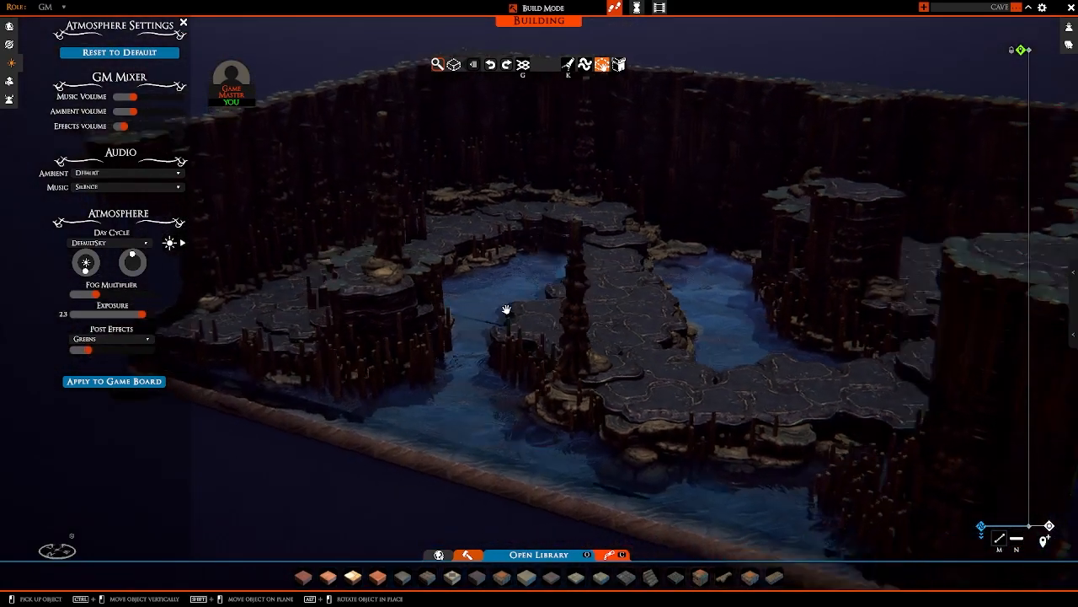
right_click_drag(505, 311, 474, 373)
scroll(484, 369, "down", 5)
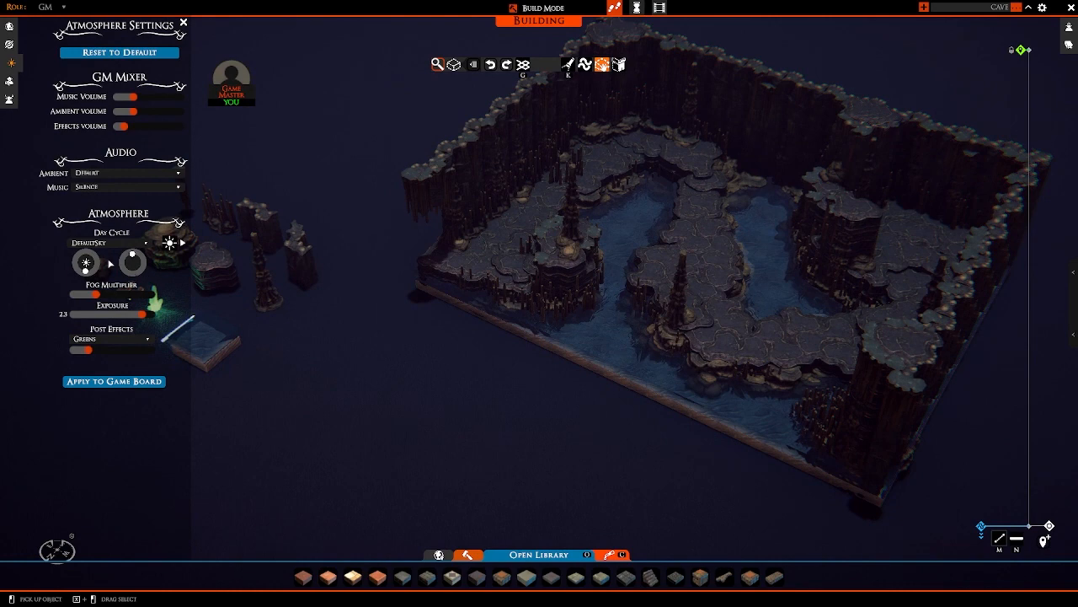
right_click_drag(357, 338, 308, 296)
key("d")
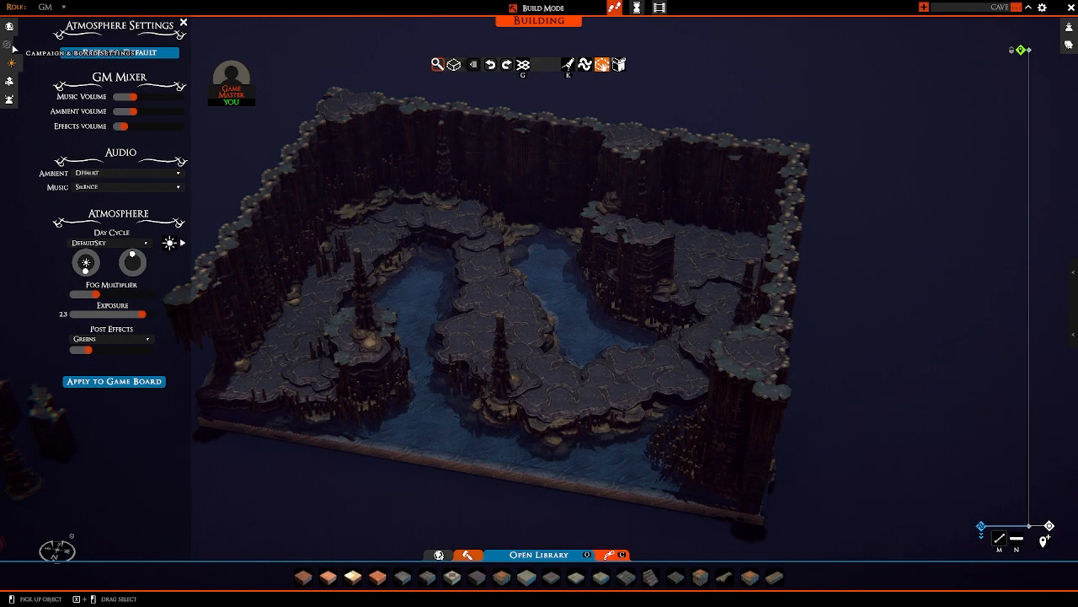
left_click(11, 45)
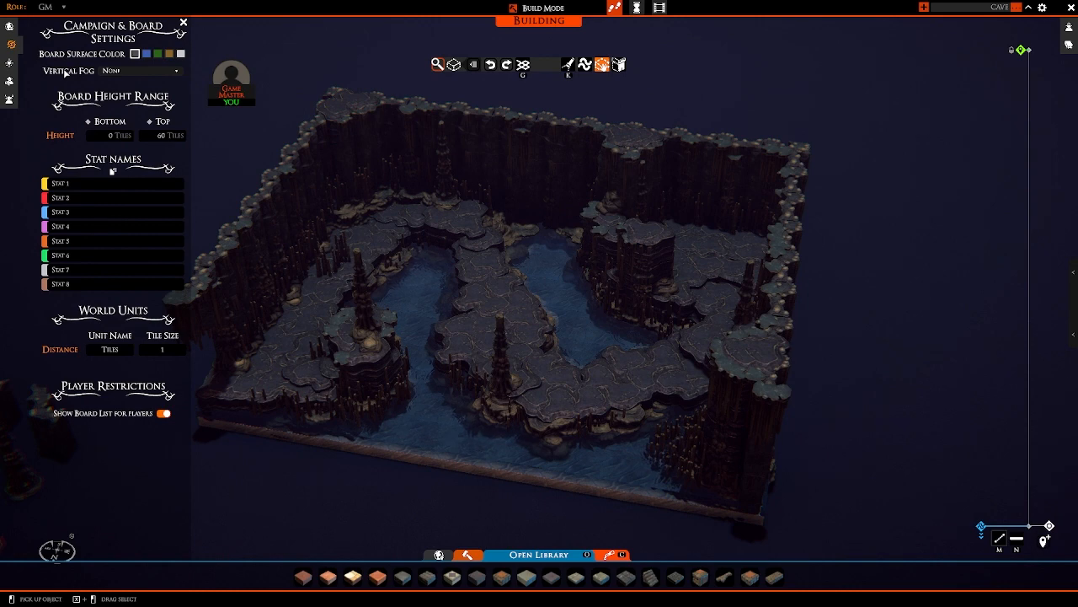
left_click(10, 63)
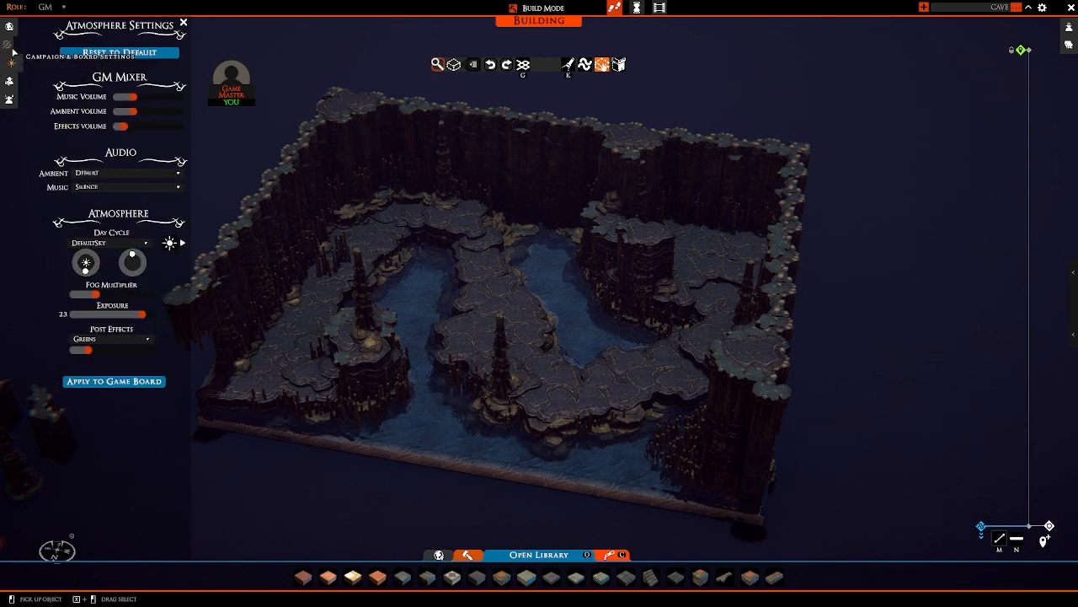
left_click(13, 52)
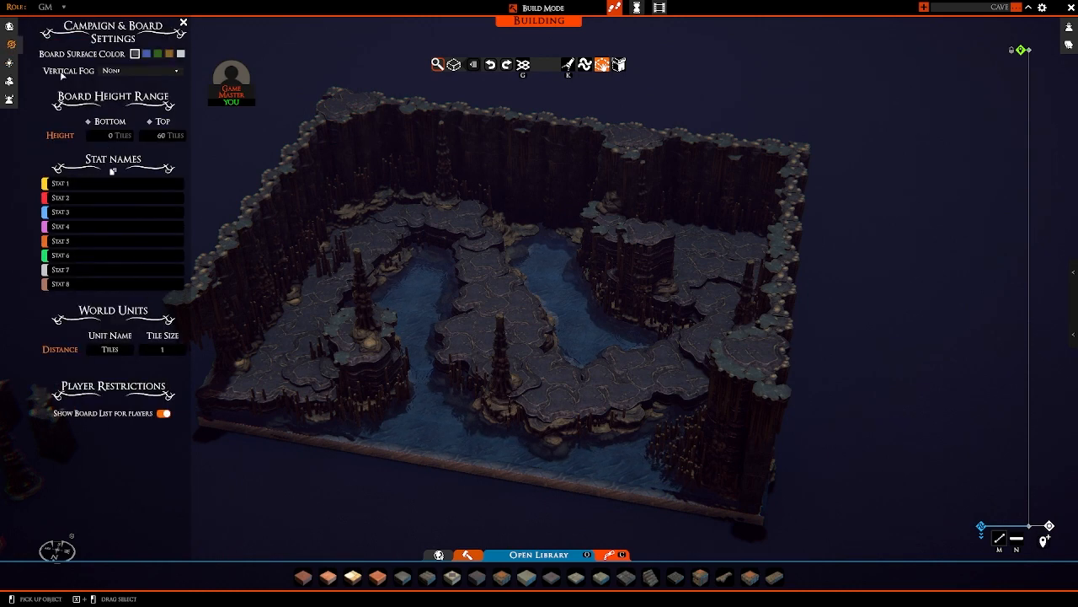
Step: Set the vertical fog to Atmosphere Fog and raise its level to about 0.7 tiles over the water
left_click(119, 72)
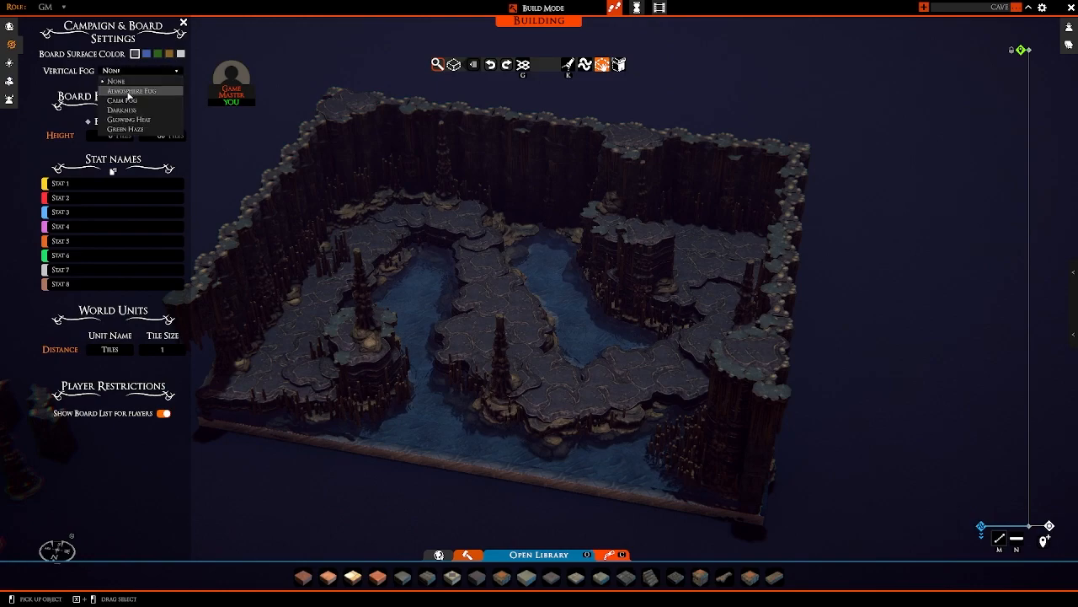
left_click(129, 91)
scroll(506, 247, "up", 5)
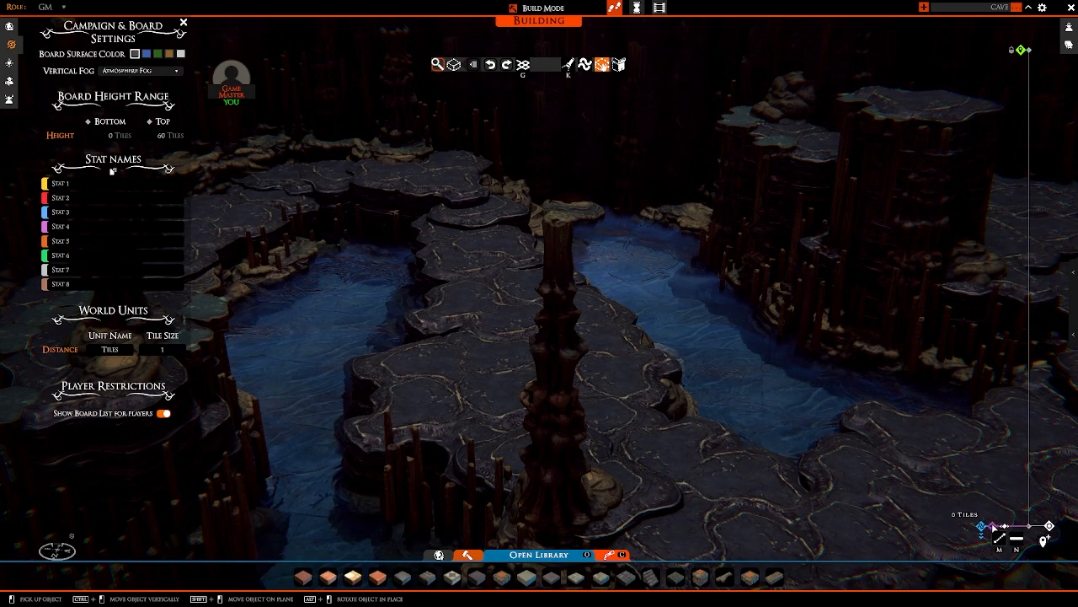
left_click_drag(994, 526, 994, 520)
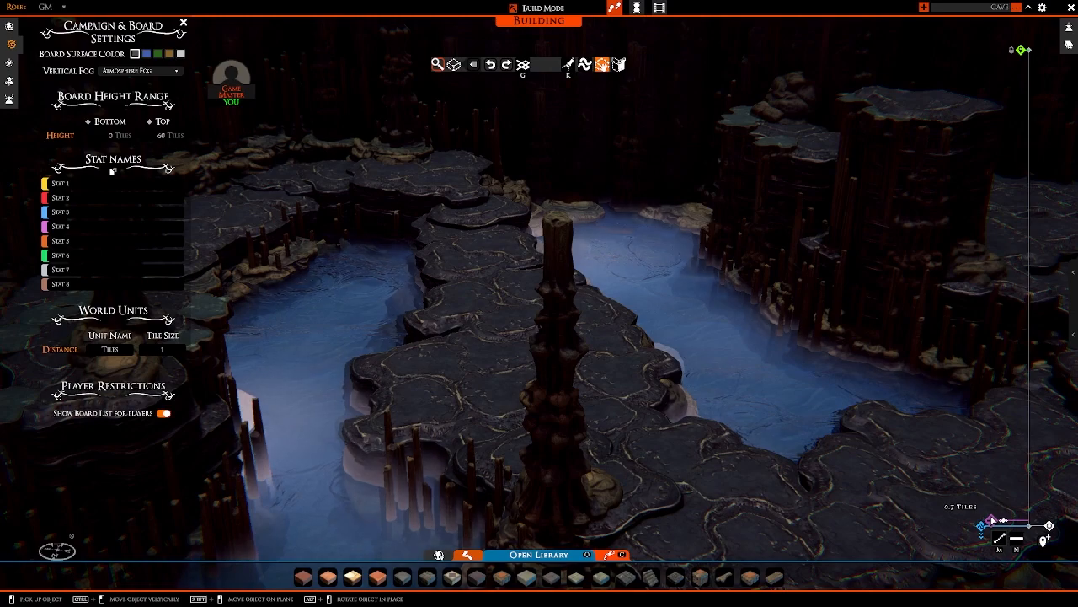
right_click_drag(828, 342, 747, 312)
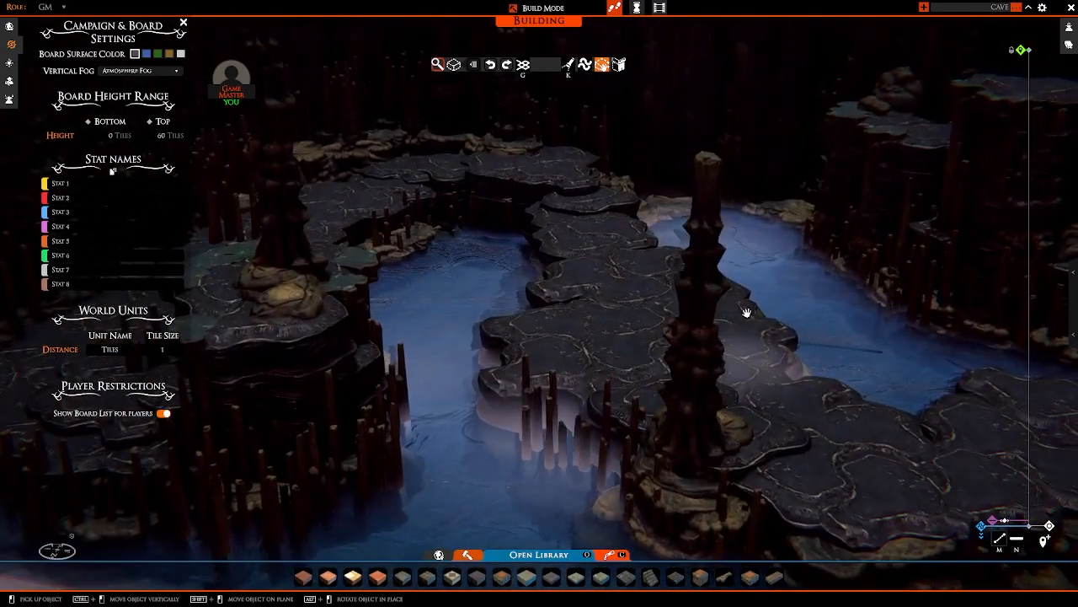
Step: Switch the vertical fog to Green Haze and raise its level until it reaches the edges of the central path
left_click(133, 74)
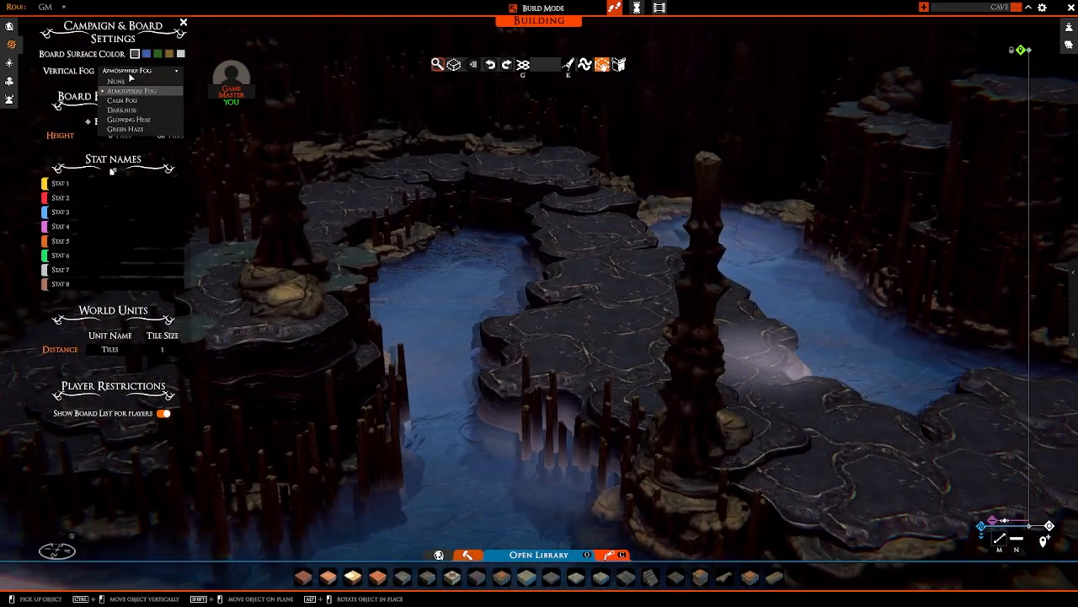
left_click(133, 129)
right_click_drag(544, 236, 601, 242)
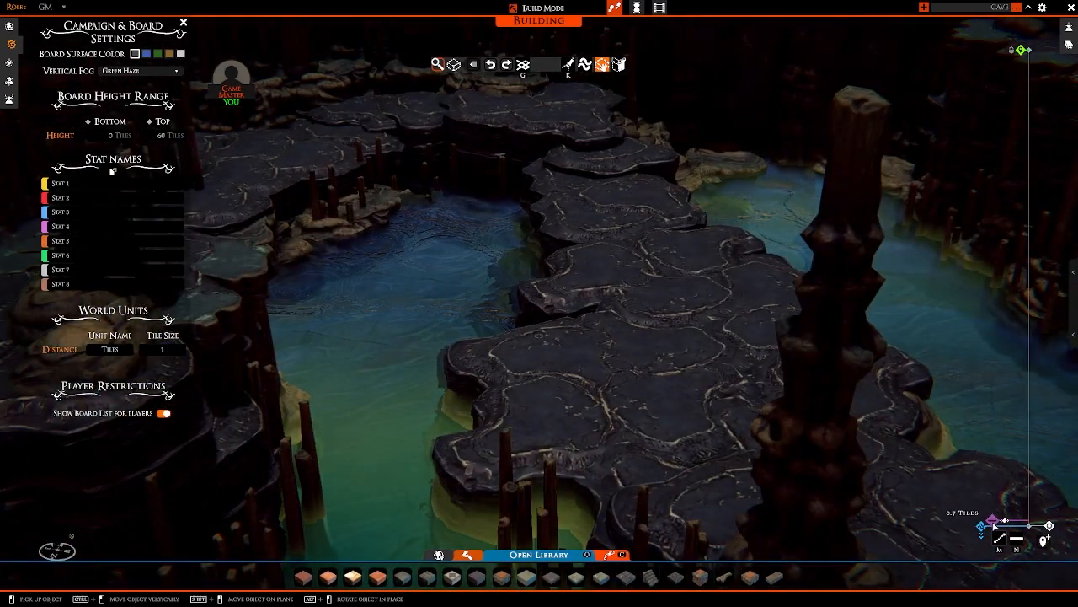
left_click_drag(994, 526, 997, 517)
scroll(845, 345, "down", 5)
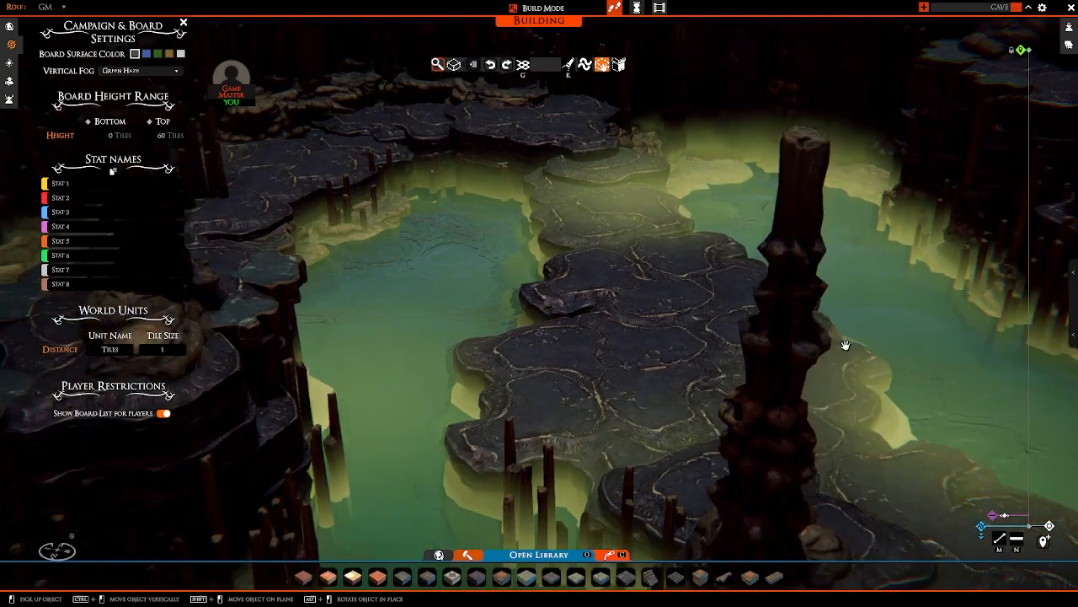
right_click_drag(845, 345, 795, 318)
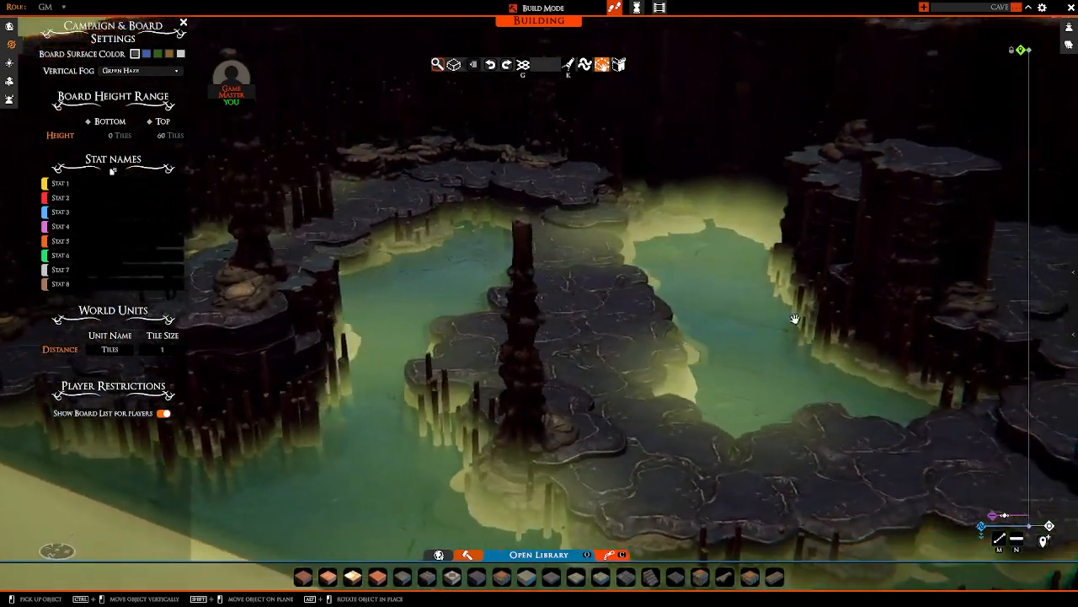
scroll(796, 319, "up", 4)
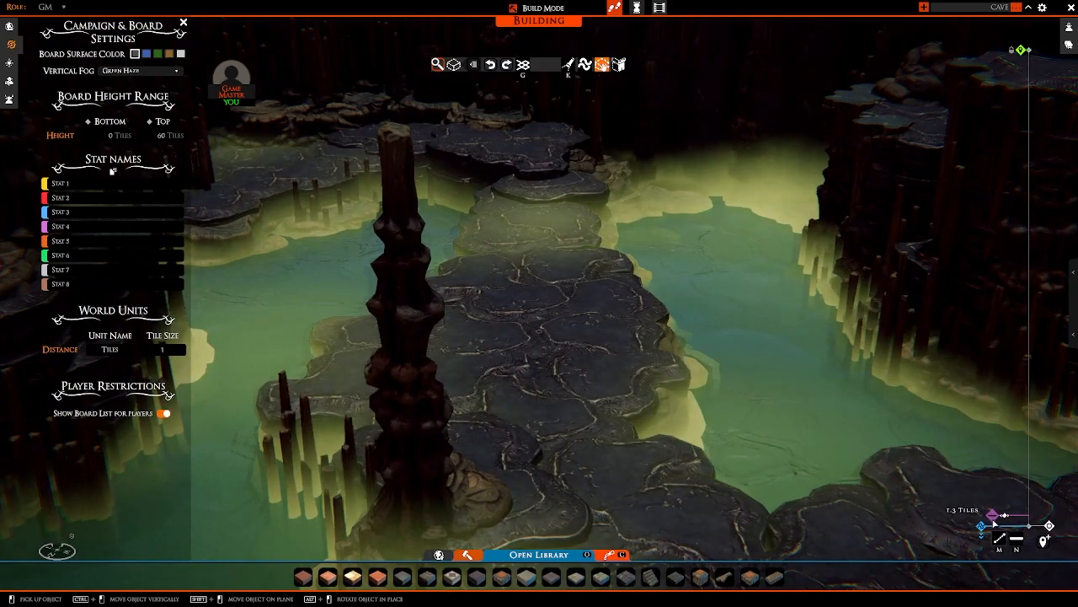
Step: Lower the green haze to about 0.6 tiles and check it across the whole cave map
left_click_drag(995, 518, 994, 526)
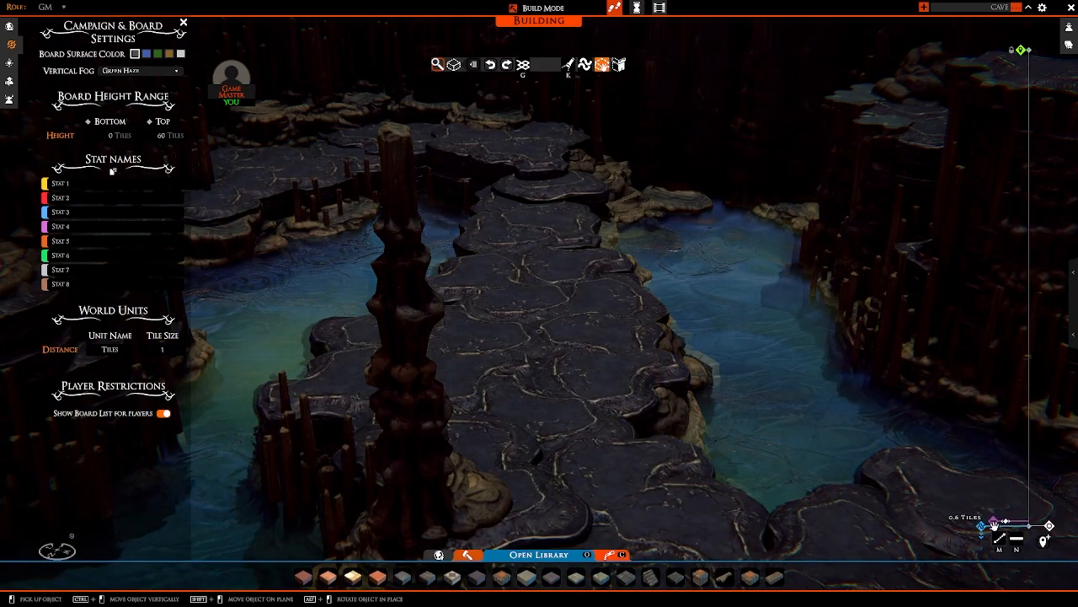
scroll(897, 459, "down", 10)
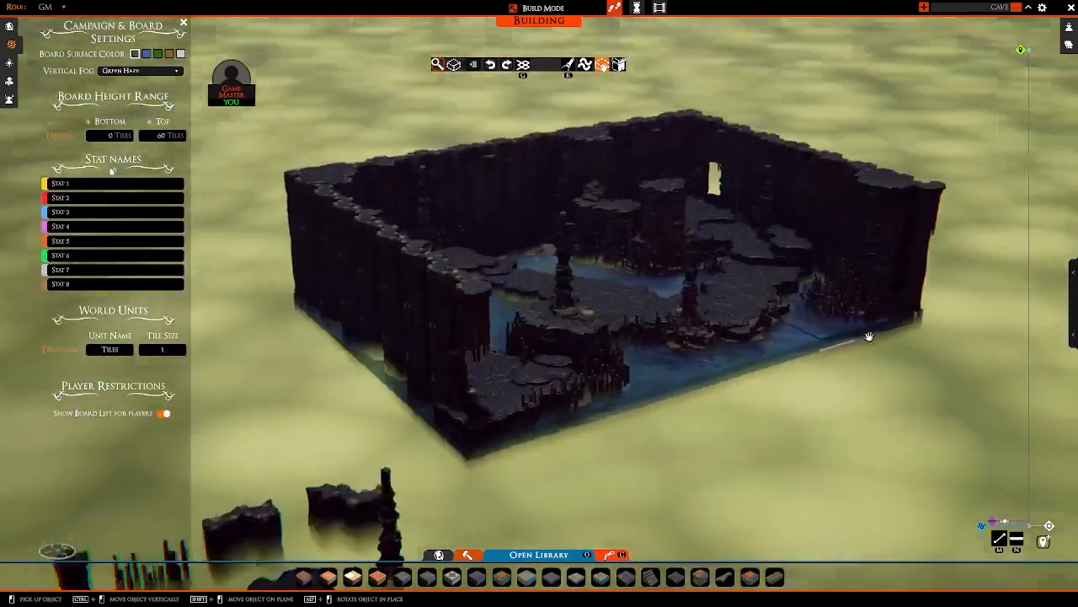
right_click_drag(870, 337, 660, 306)
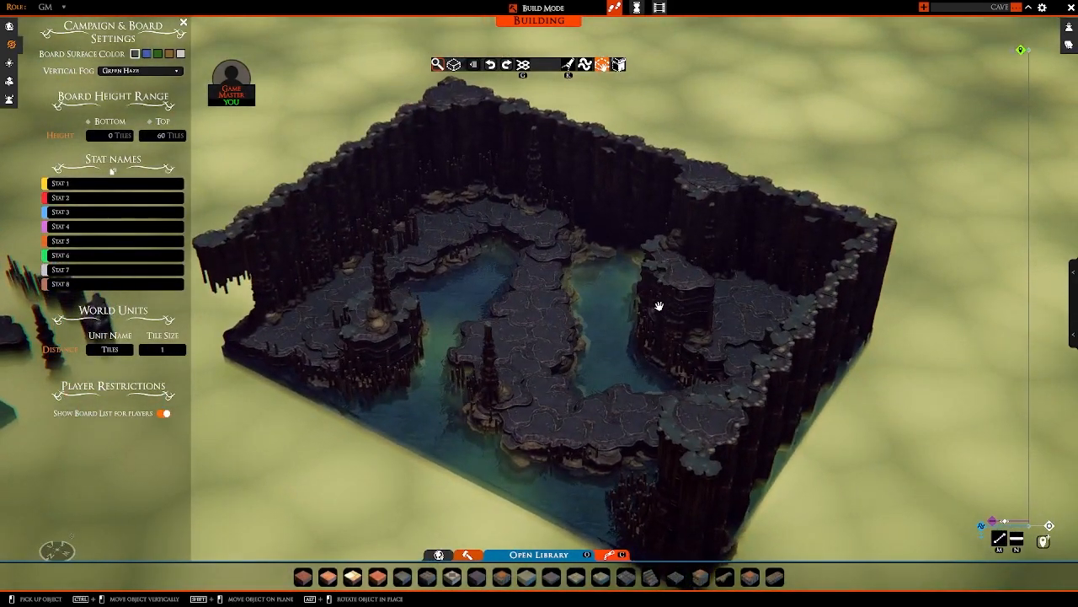
right_click_drag(583, 367, 634, 278)
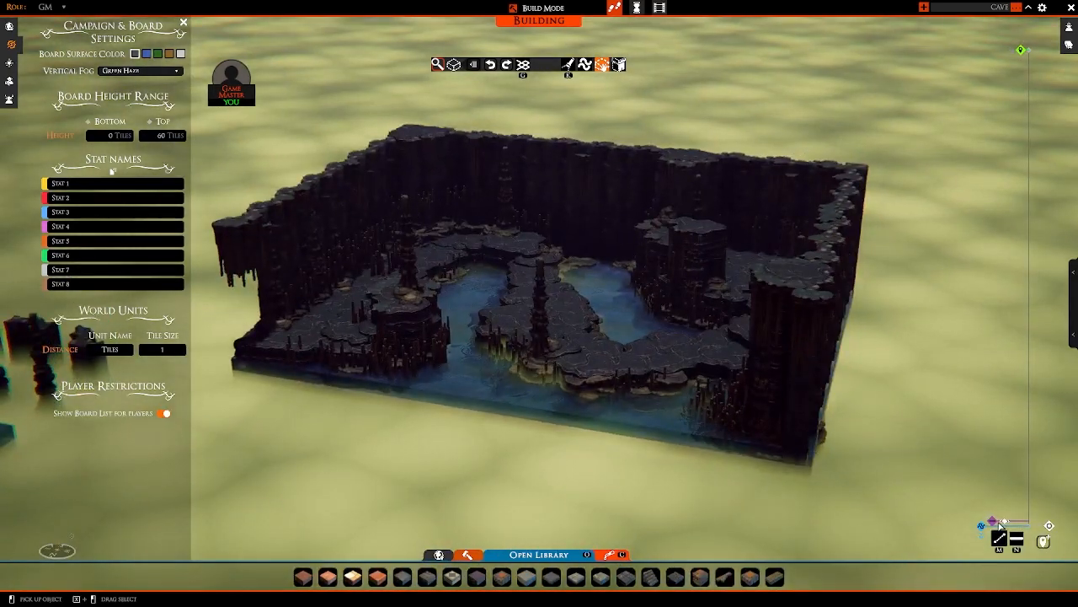
Step: Change the vertical fog to Darkness and lower its level to the base of the board
left_click(122, 73)
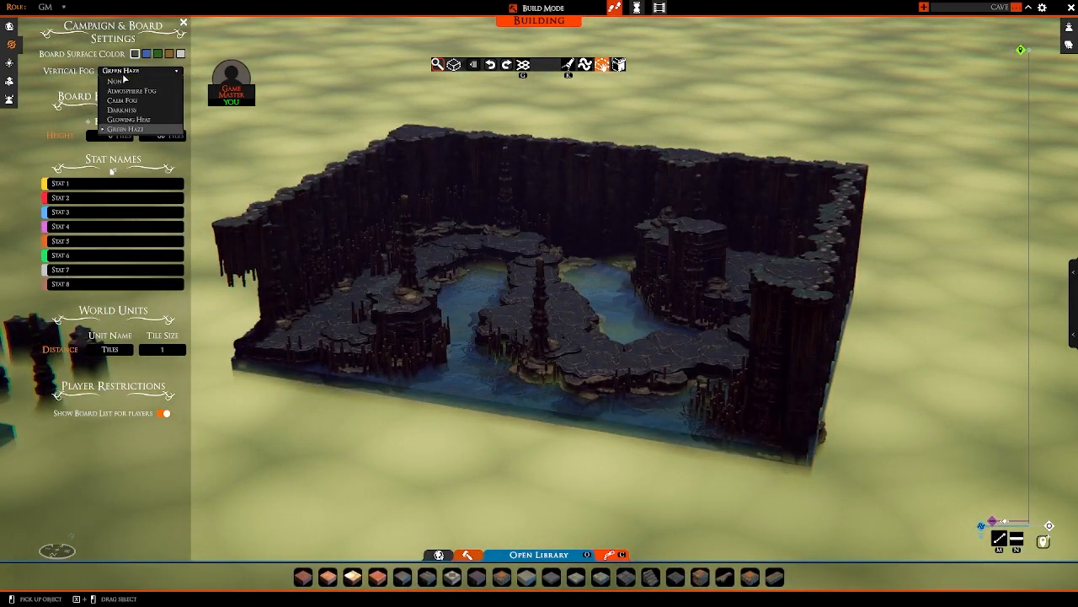
left_click(129, 117)
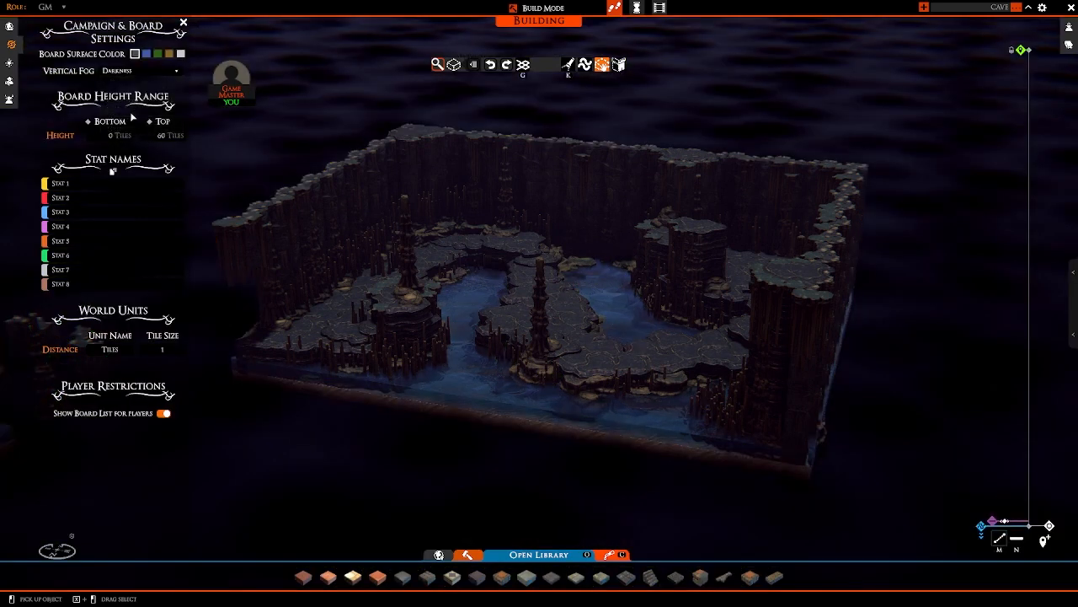
mouse_move(992, 521)
left_mouse_down()
mouse_move(989, 511)
mouse_move(992, 524)
left_mouse_up()
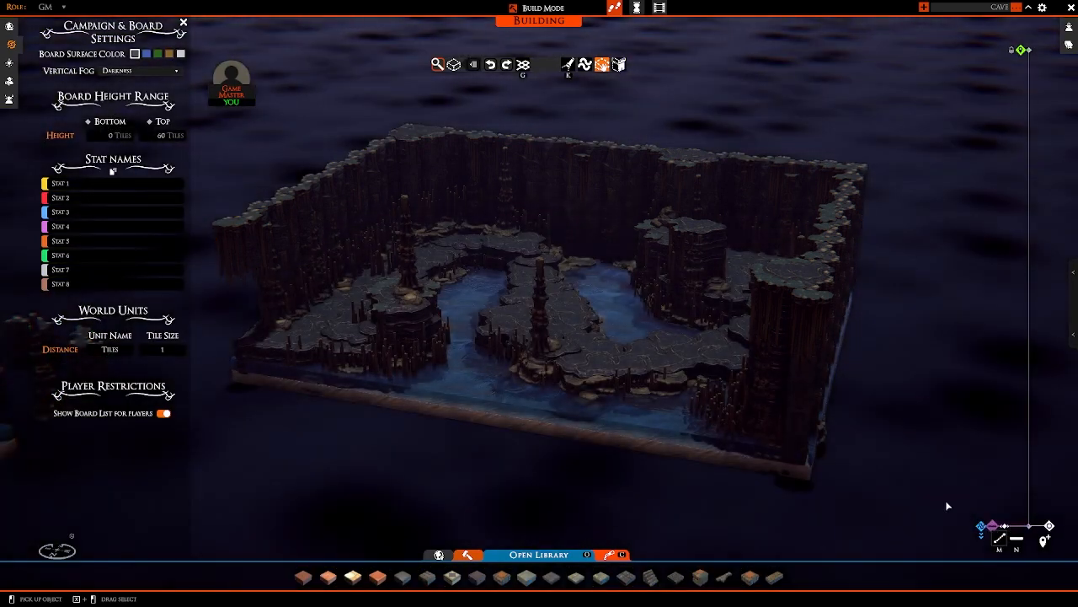
Step: Change the vertical fog to Glowing Heat, raise it over the water and inspect it beside the central path
left_click(124, 73)
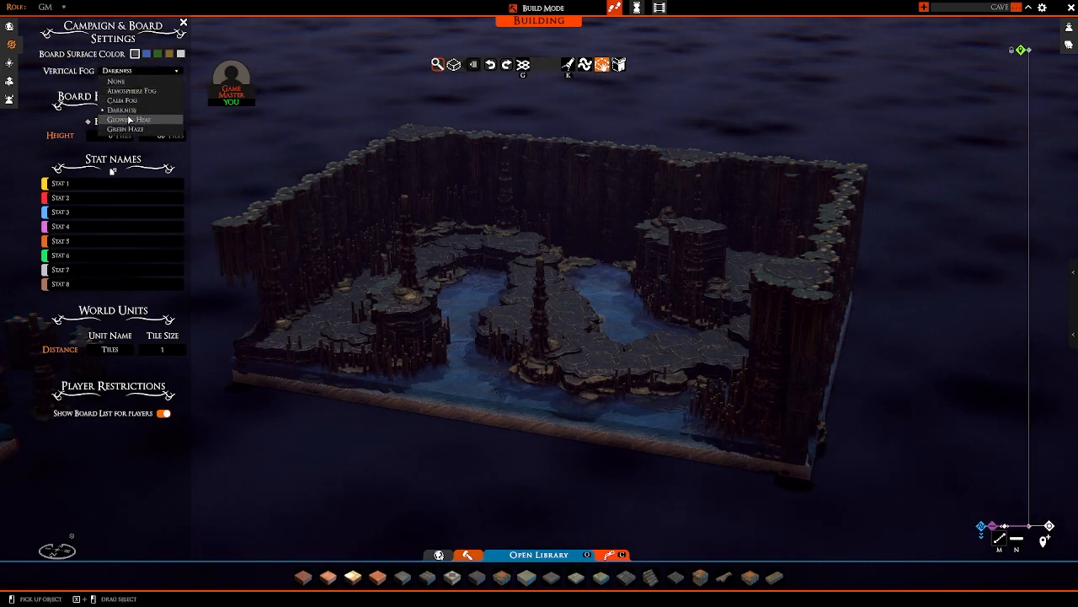
left_click(130, 119)
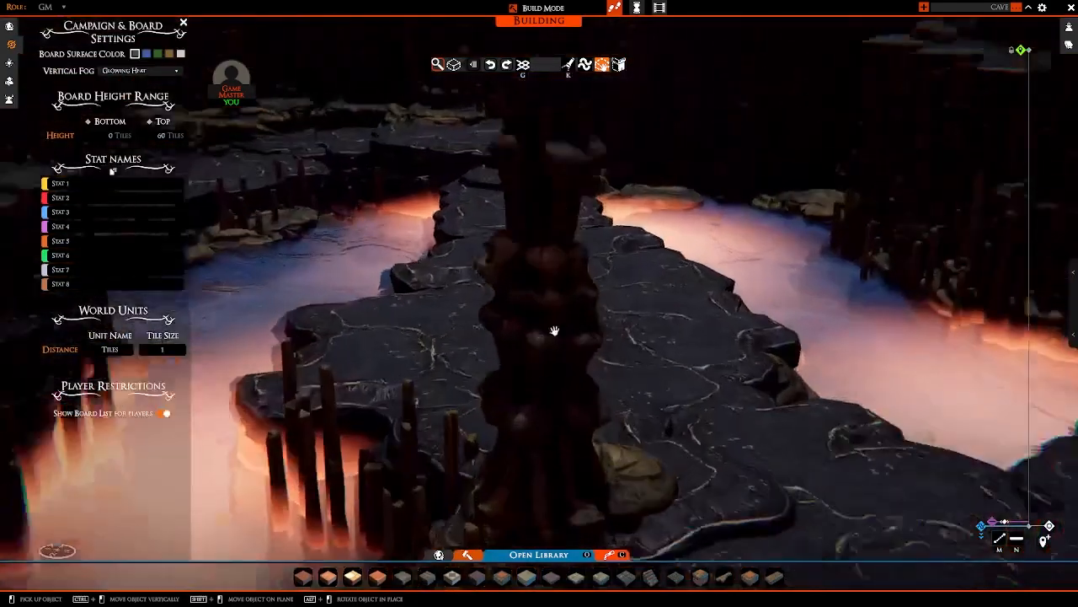
middle_click_drag(554, 330, 606, 337)
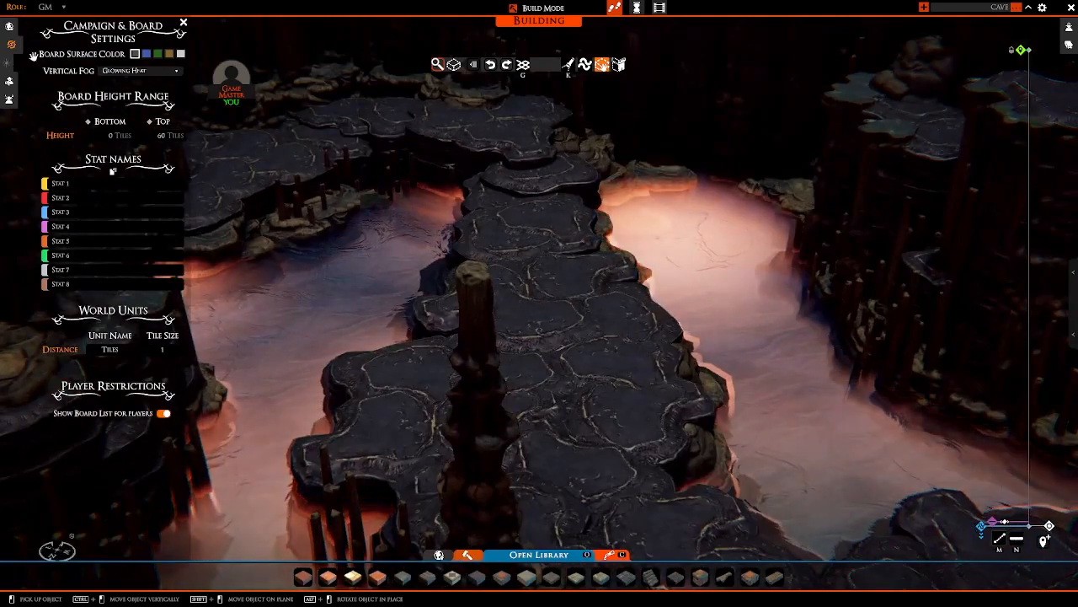
Step: Set the vertical fog to None, check the whole cave map without it and close the campaign and board settings
left_click(118, 72)
left_click(122, 81)
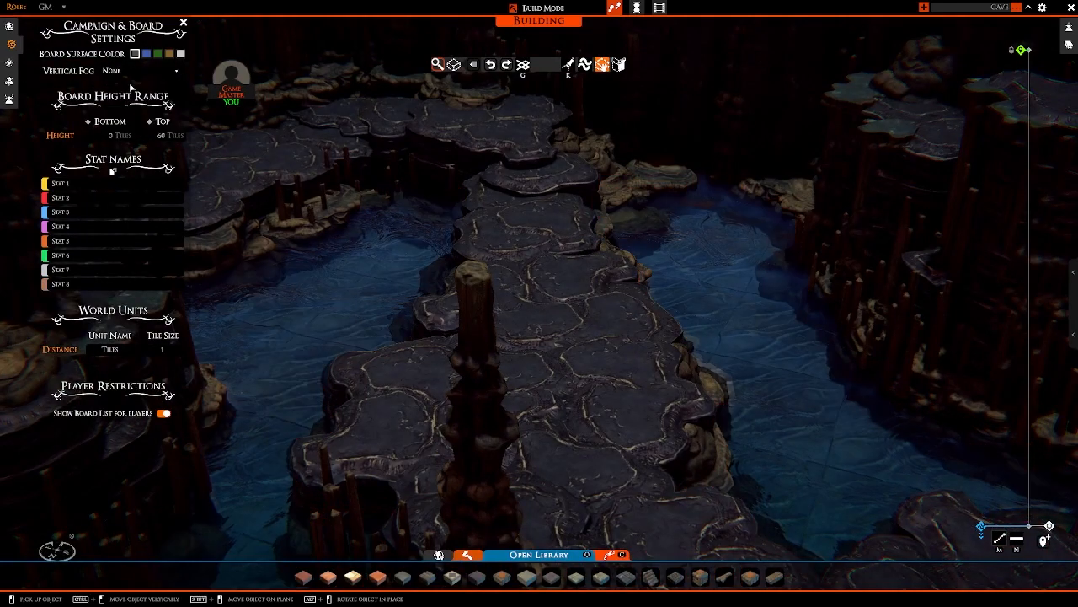
scroll(393, 250, "down", 10)
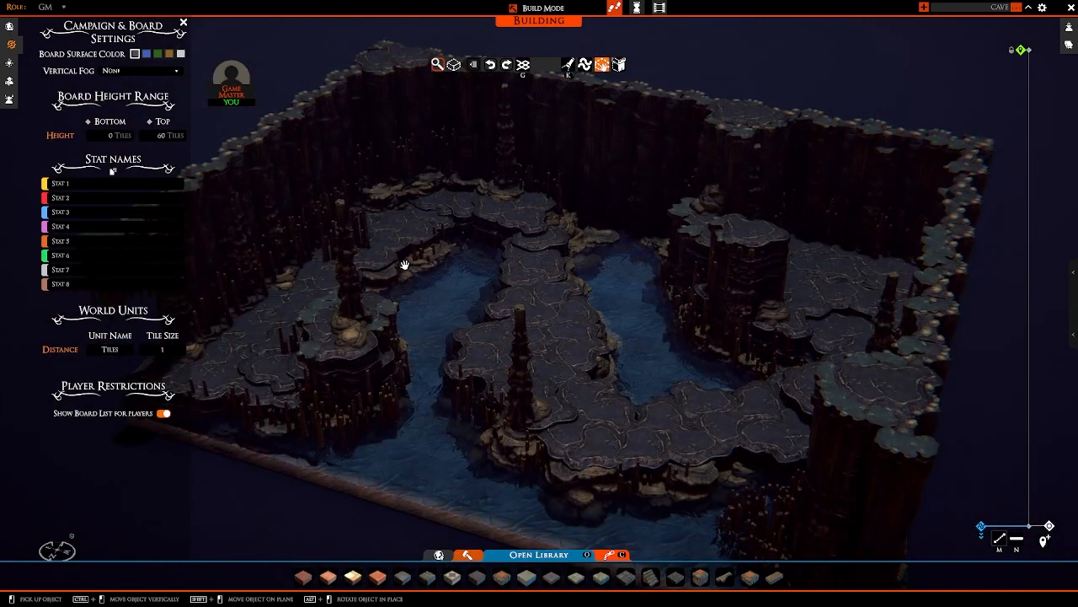
left_click(184, 24)
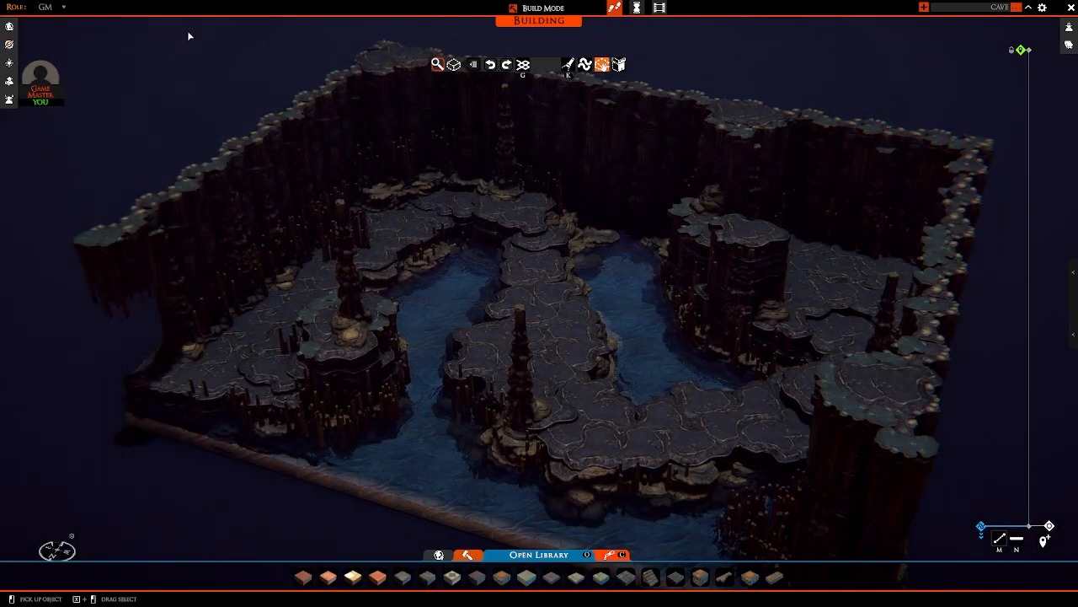
Step: Pick up the glowing green crystal from the group of sample props beside the cave map
middle_click_drag(373, 301, 469, 323)
key("a")
key("a")
key("a")
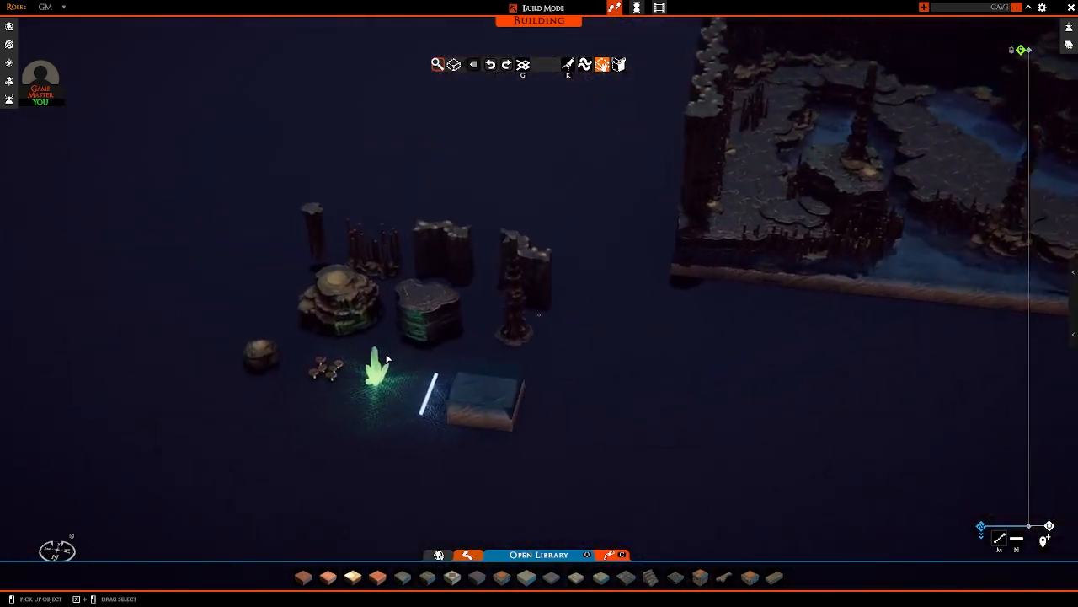
scroll(383, 364, "up", 3)
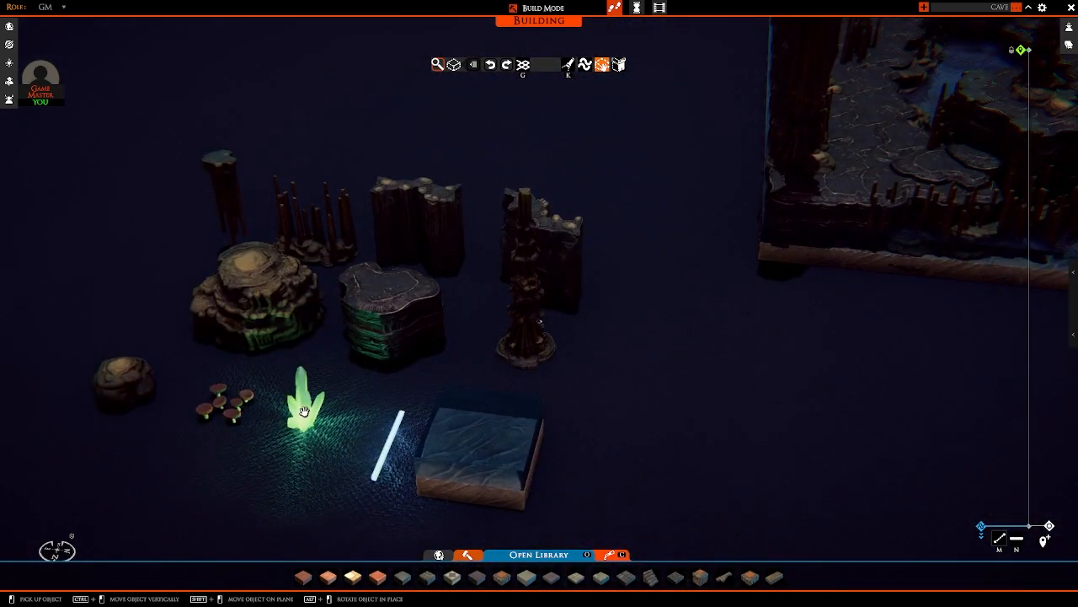
left_click(304, 412)
Step: Carry the green crystal into the cave and try its glow on the column island and against the stalagmites by the wall
key("d")
key("w")
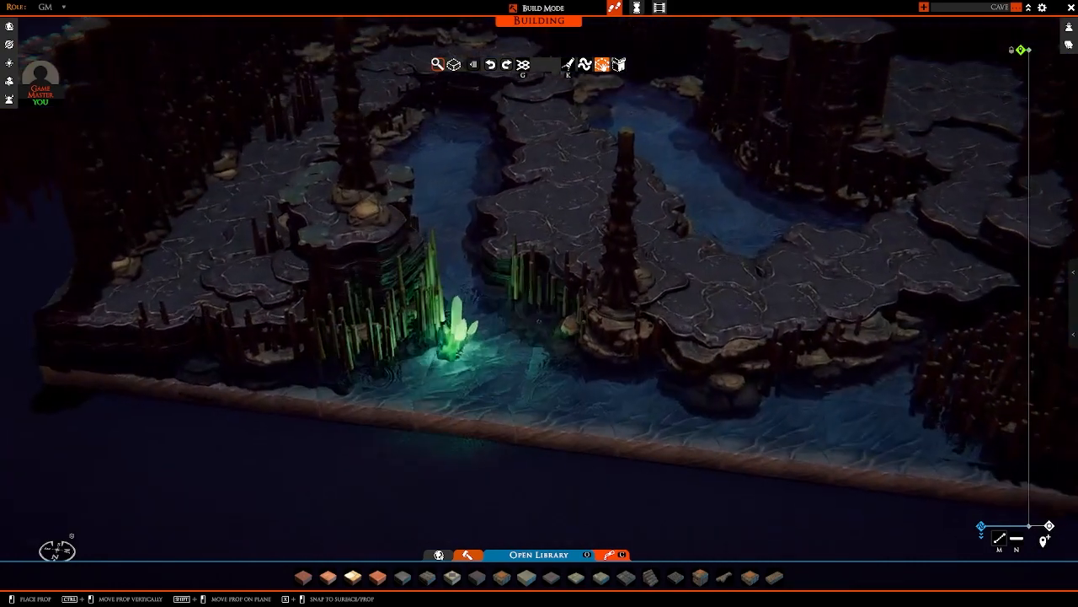
key("w")
key("a")
key("a")
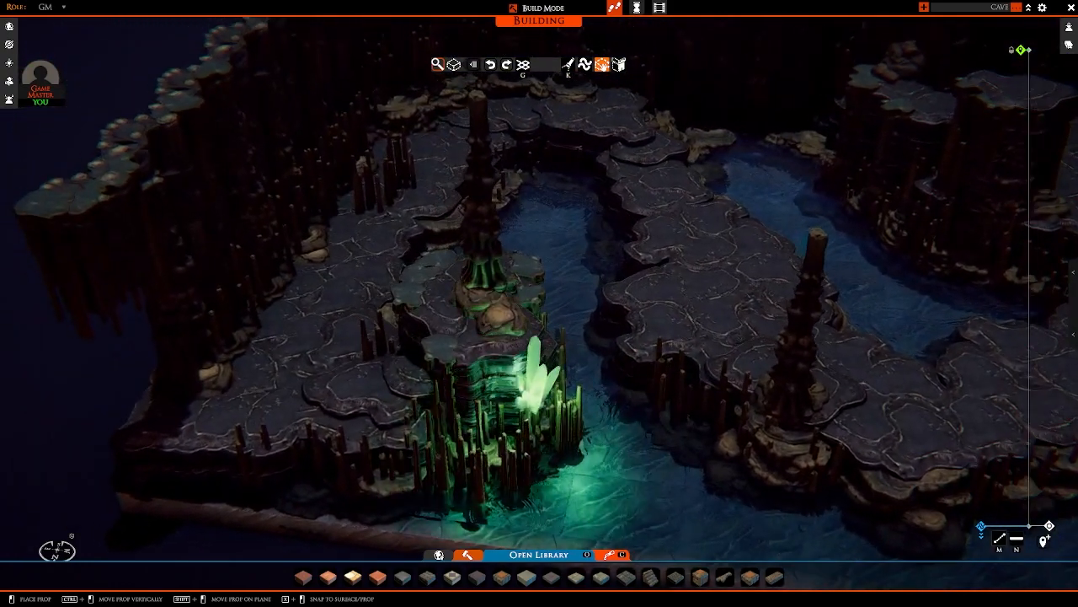
key("e")
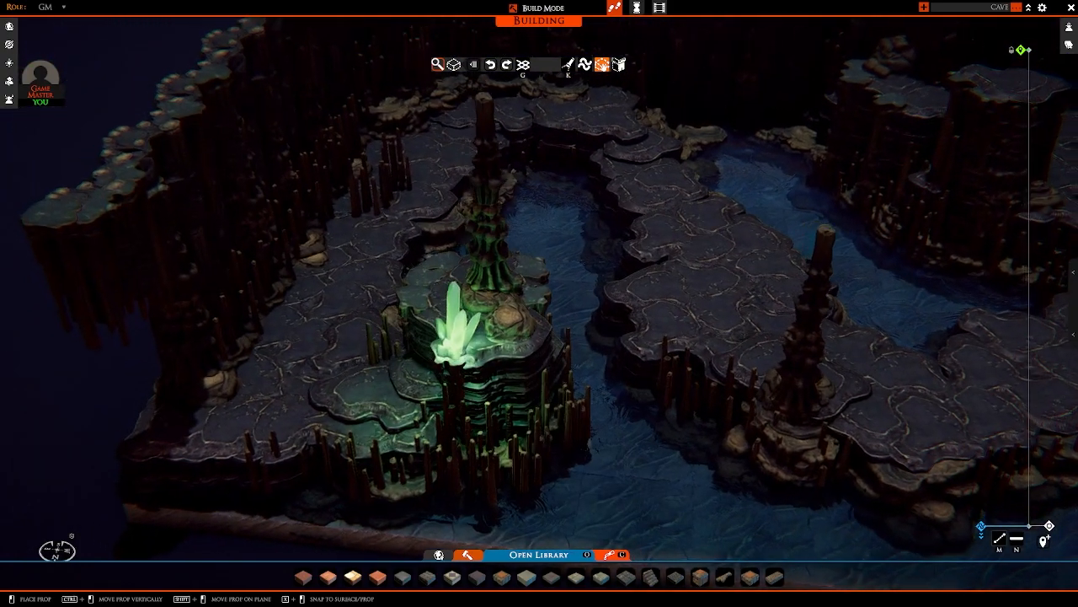
mouse_move(455, 341)
right_mouse_down()
mouse_move(461, 375)
mouse_move(552, 346)
mouse_move(593, 294)
mouse_move(578, 329)
mouse_move(415, 339)
mouse_move(438, 336)
right_mouse_up()
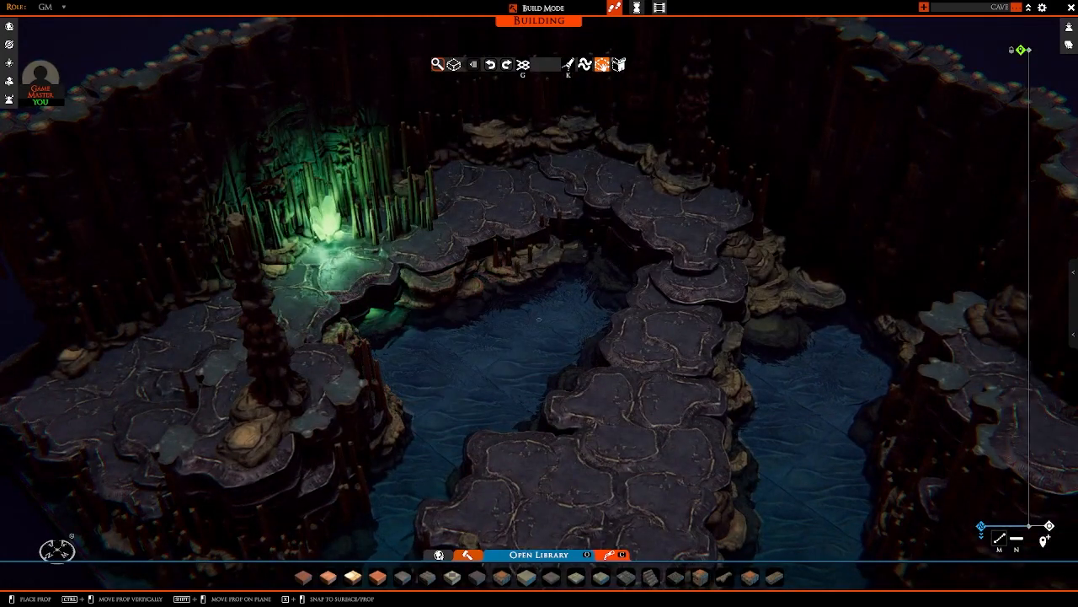
Step: Sink the green crystal beneath the water between the column island and the central path and inspect its underwater glow
right_click_drag(337, 270, 371, 265)
key("s")
key("w")
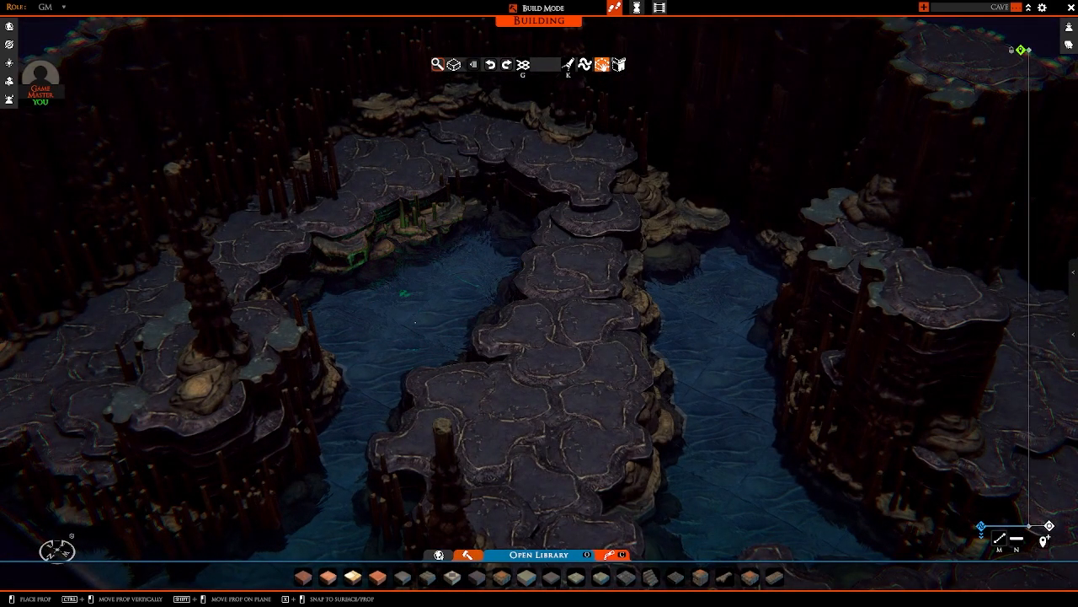
right_click_drag(426, 324, 362, 390)
key("s")
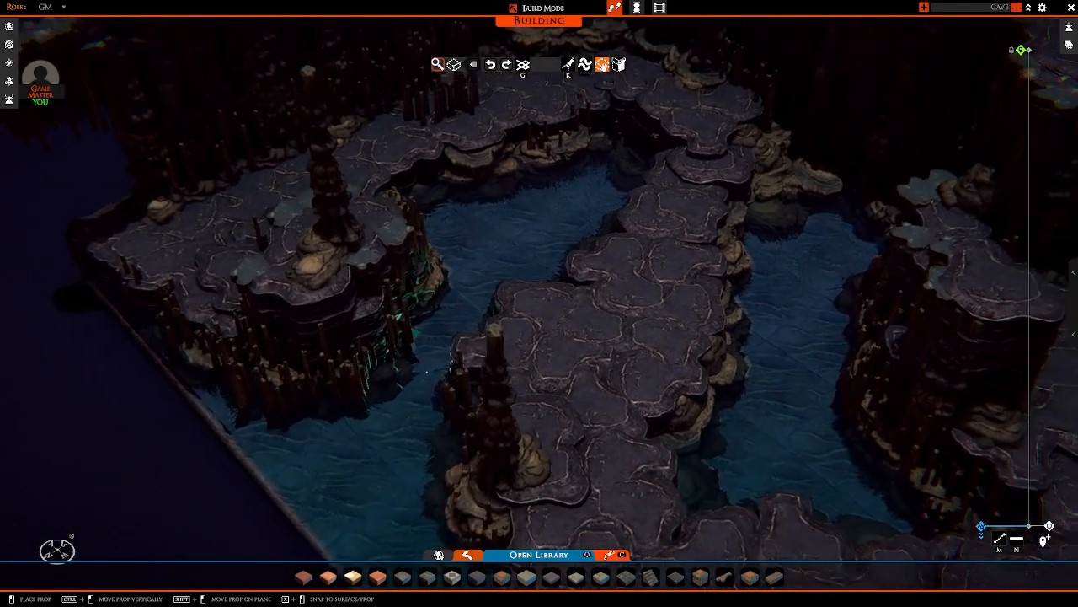
scroll(362, 390, "up", 3)
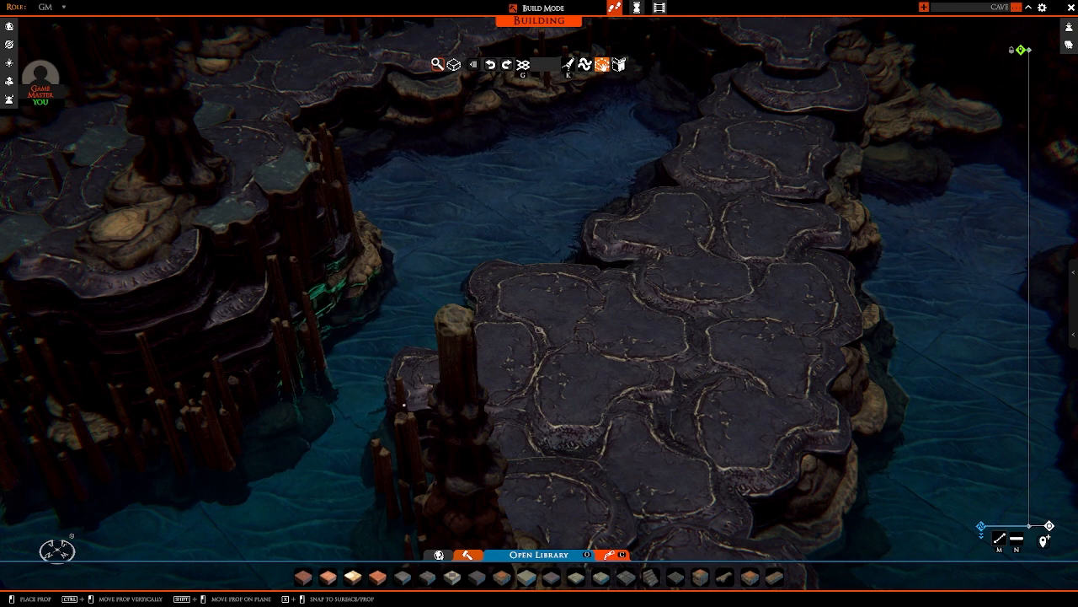
key("w")
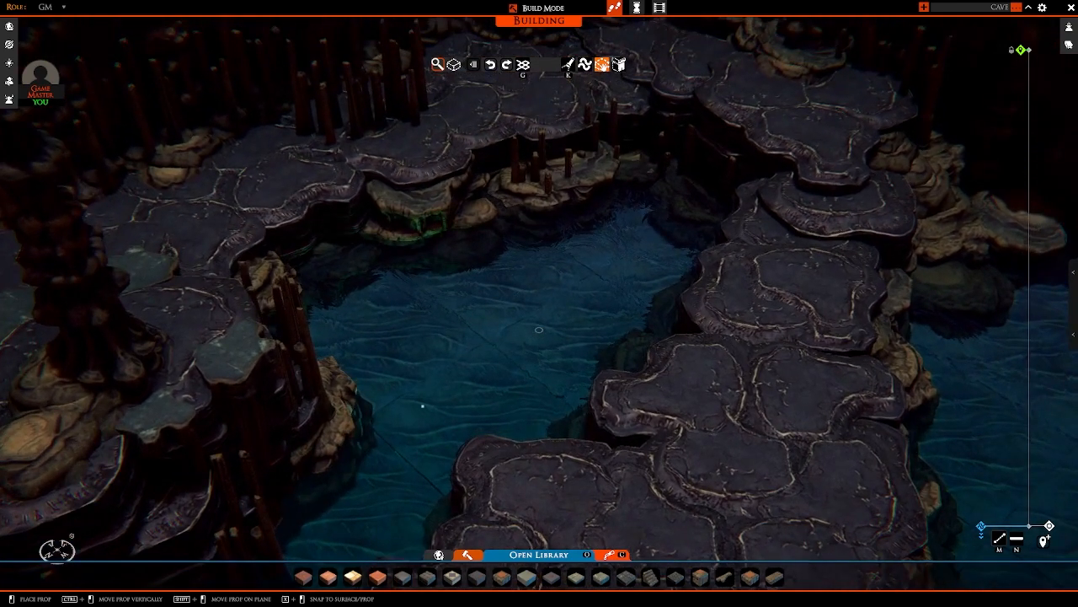
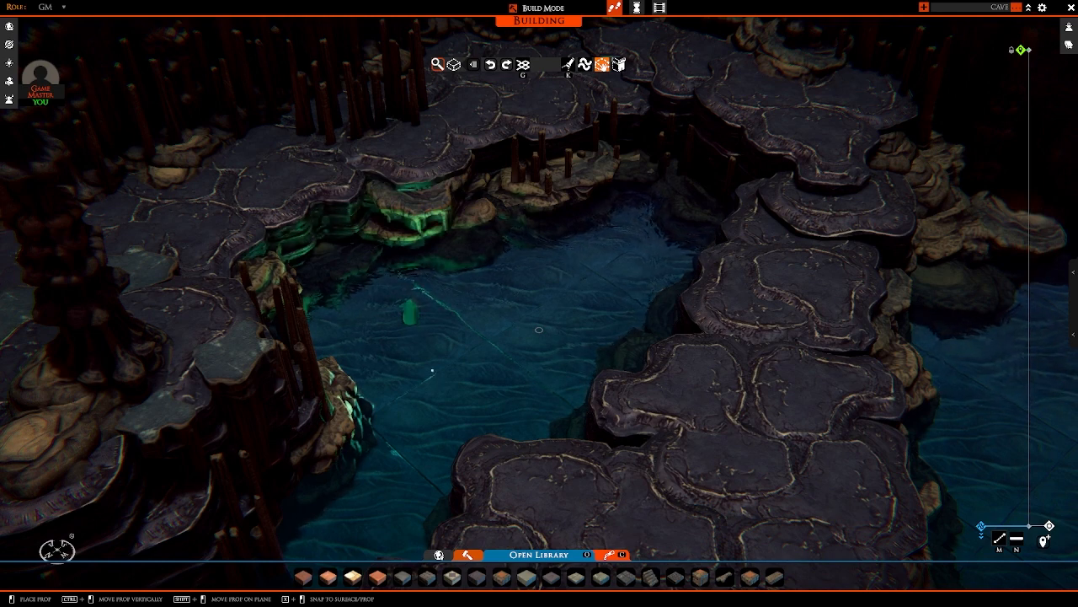
Step: Sink green crystals beneath the water along the channel between the column island and the central path, including its inner end
right_click_drag(569, 383, 645, 382)
right_click_drag(573, 400, 617, 375)
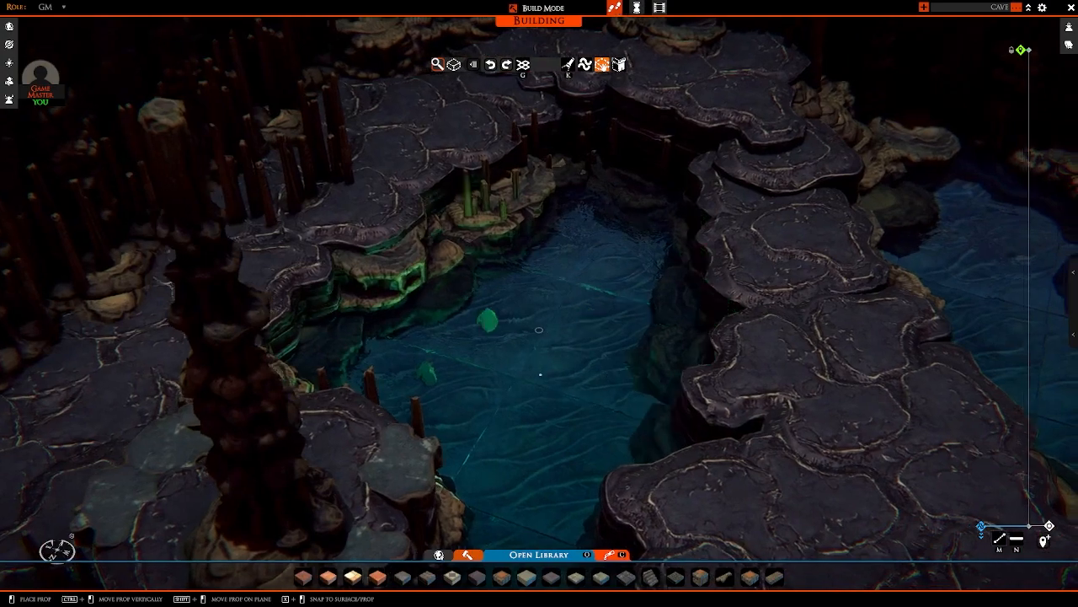
right_click_drag(539, 373, 604, 402)
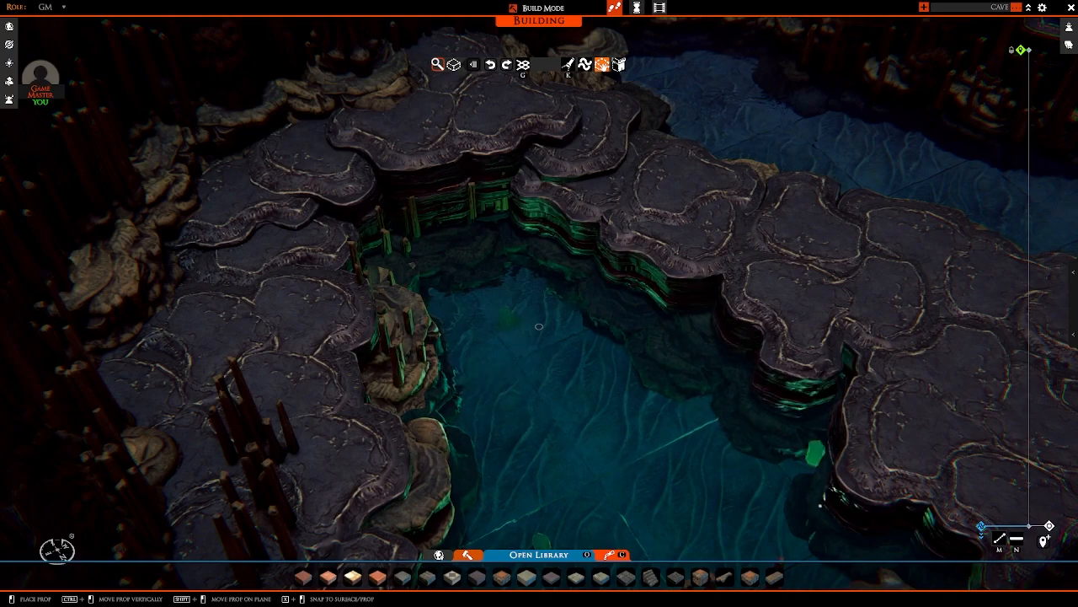
right_click_drag(817, 447, 552, 453)
key("d")
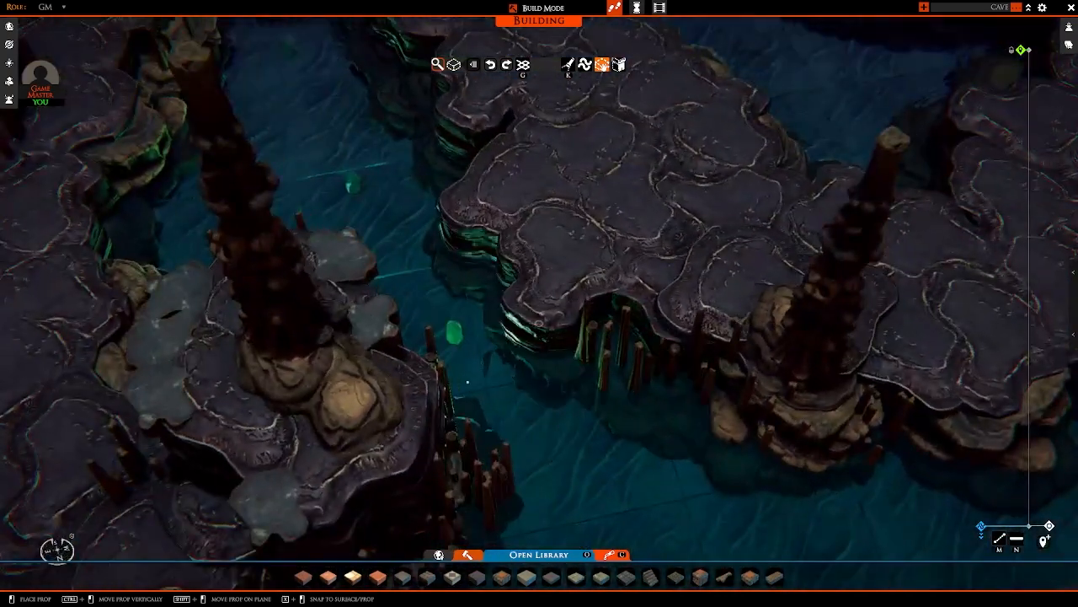
Step: Place another green crystal underwater where the channel opens out near the map's front edge
key("s")
right_click_drag(621, 433, 664, 428)
key("d")
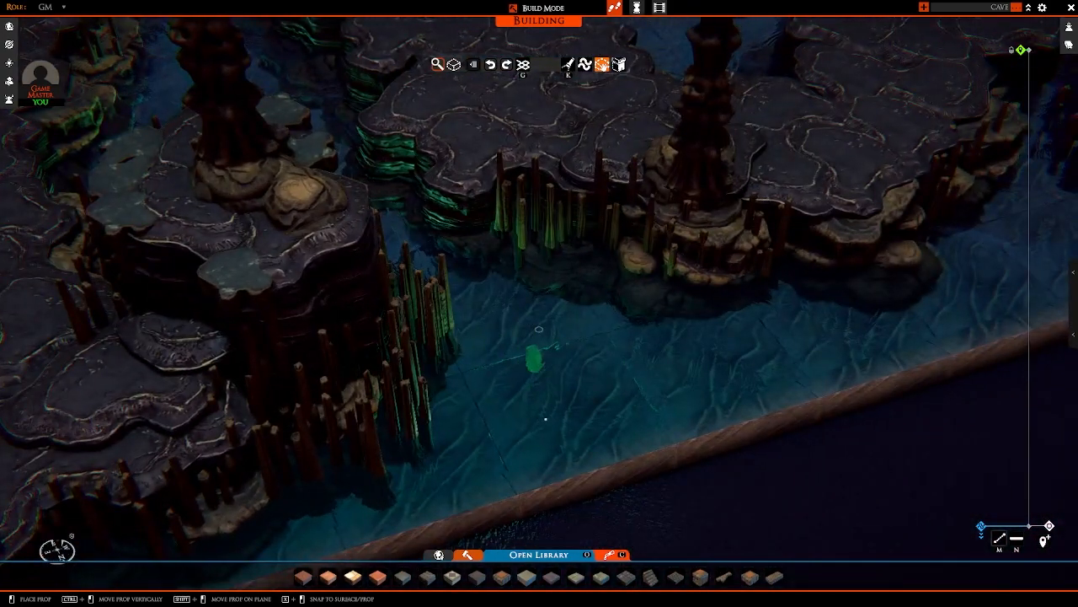
left_click(571, 415)
scroll(569, 423, "down", 3)
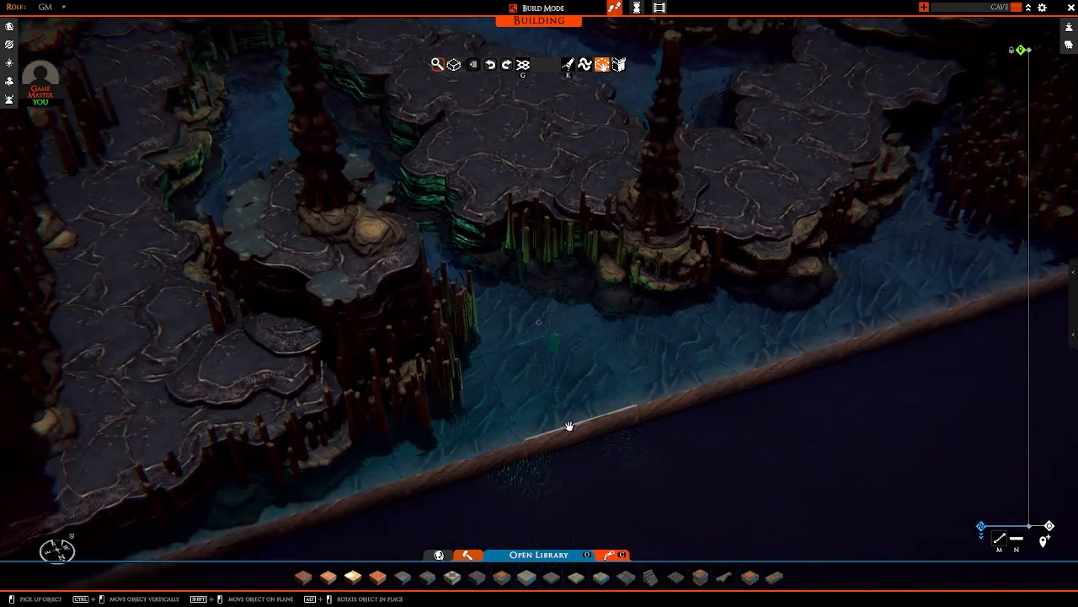
Step: Browse the prop library to the crystals in the Nature category
right_click(568, 428)
left_click(557, 555)
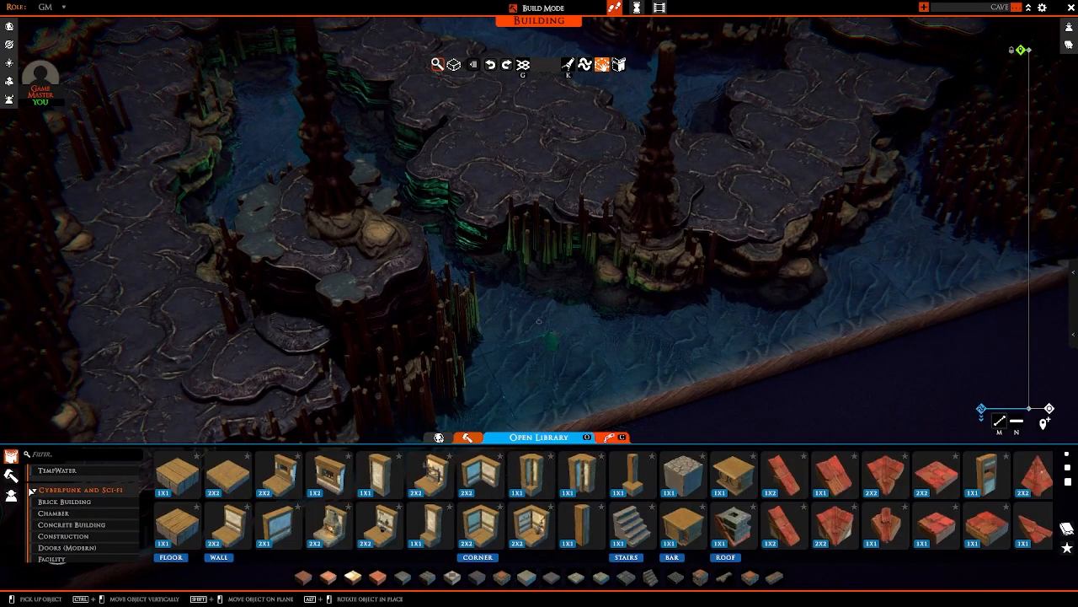
left_click(11, 476)
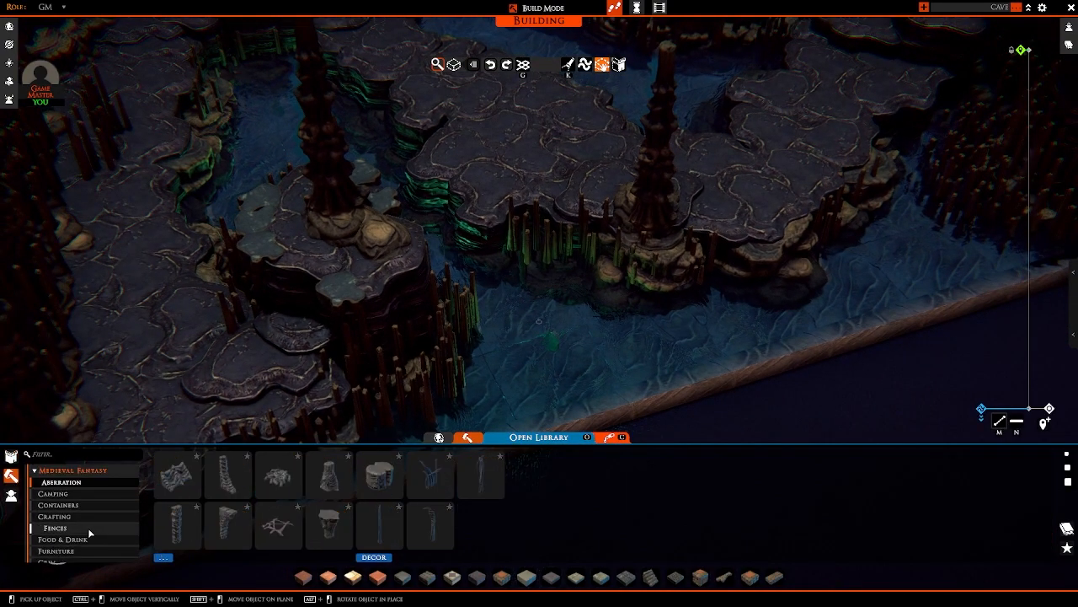
scroll(88, 529, "down", 3)
left_click(52, 534)
scroll(491, 517, "down", 5)
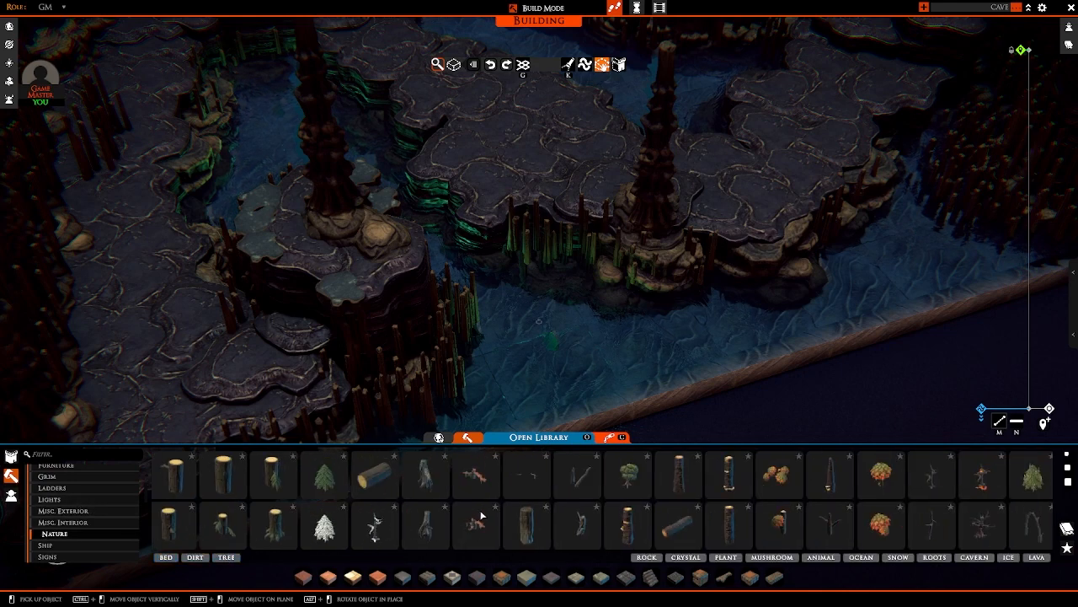
scroll(704, 521, "down", 3)
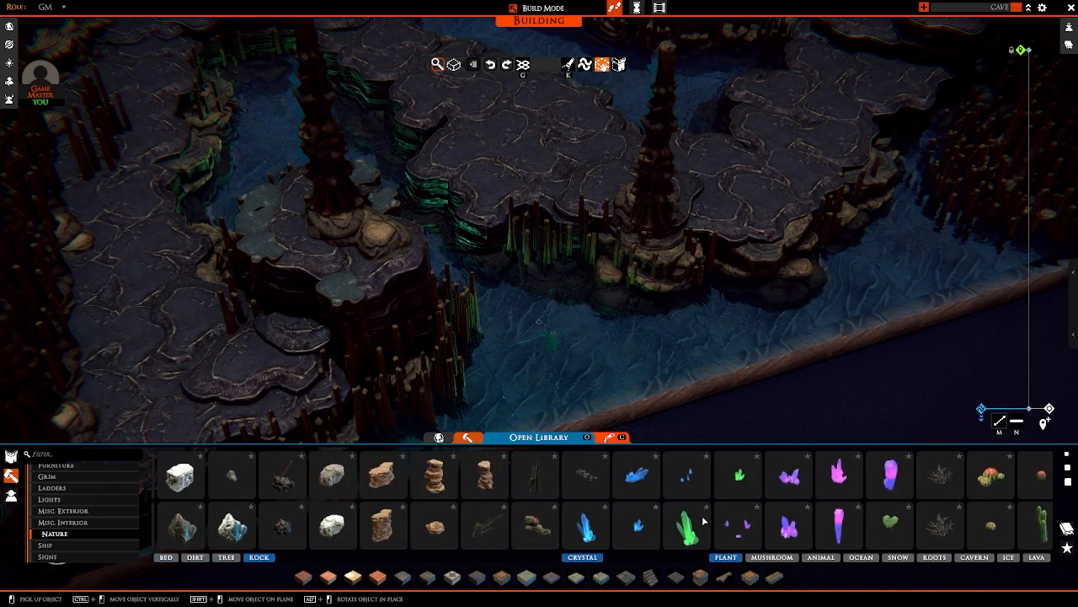
Step: Take the large blue crystal and sink it beneath the water near the map's front edge
left_click(582, 530)
key("s")
key("d")
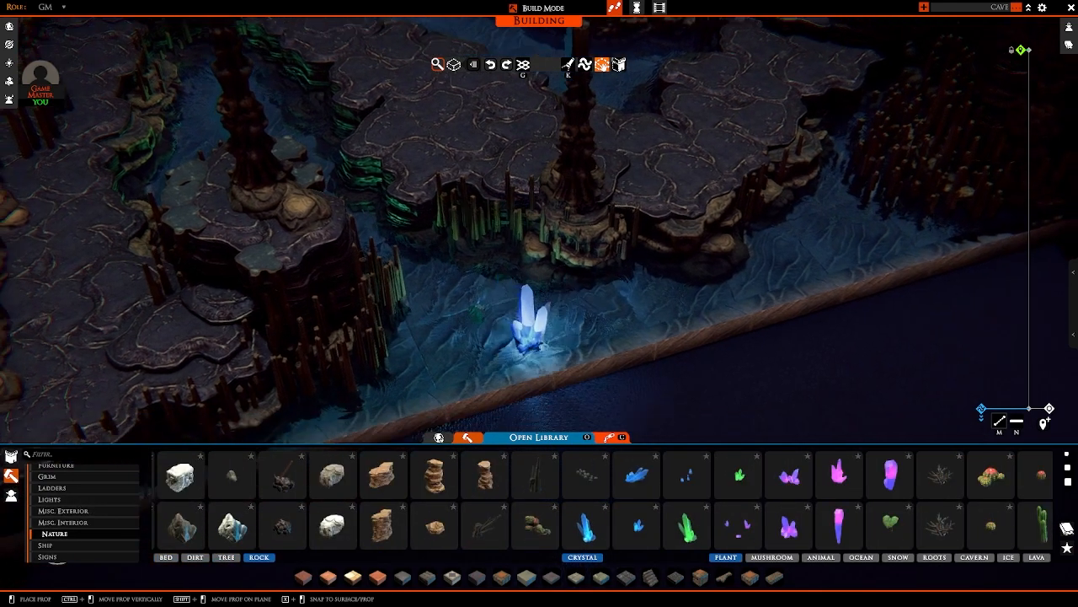
right_click_drag(575, 340, 524, 328)
left_click_drag(525, 324, 526, 348, "ctrl")
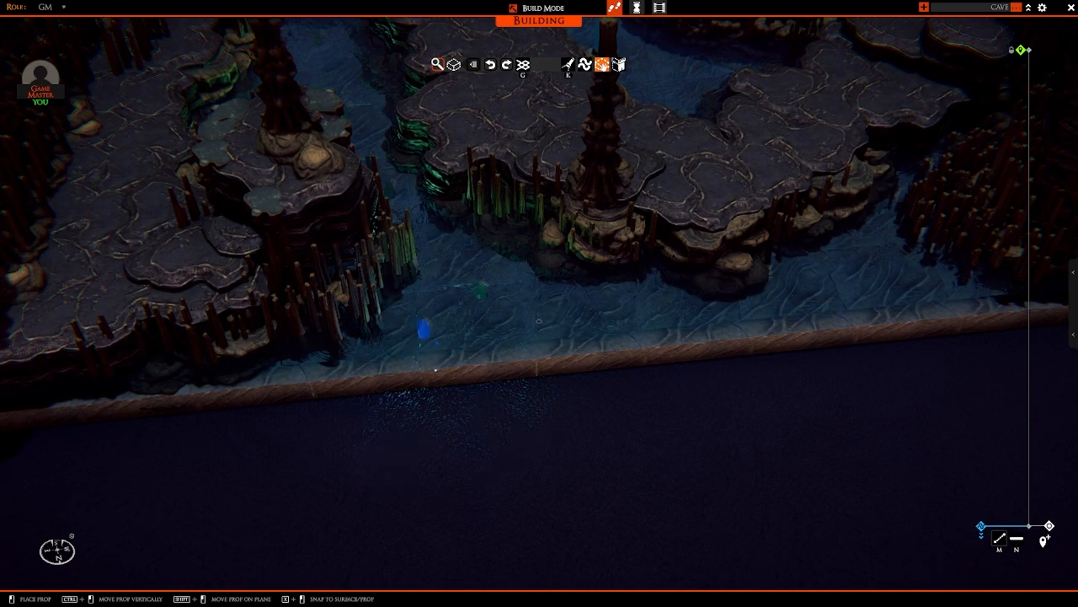
Step: Place submerged blue crystals along the front water, by the column island and beside the corner stalagmites
left_click(436, 370)
key("d")
key("w")
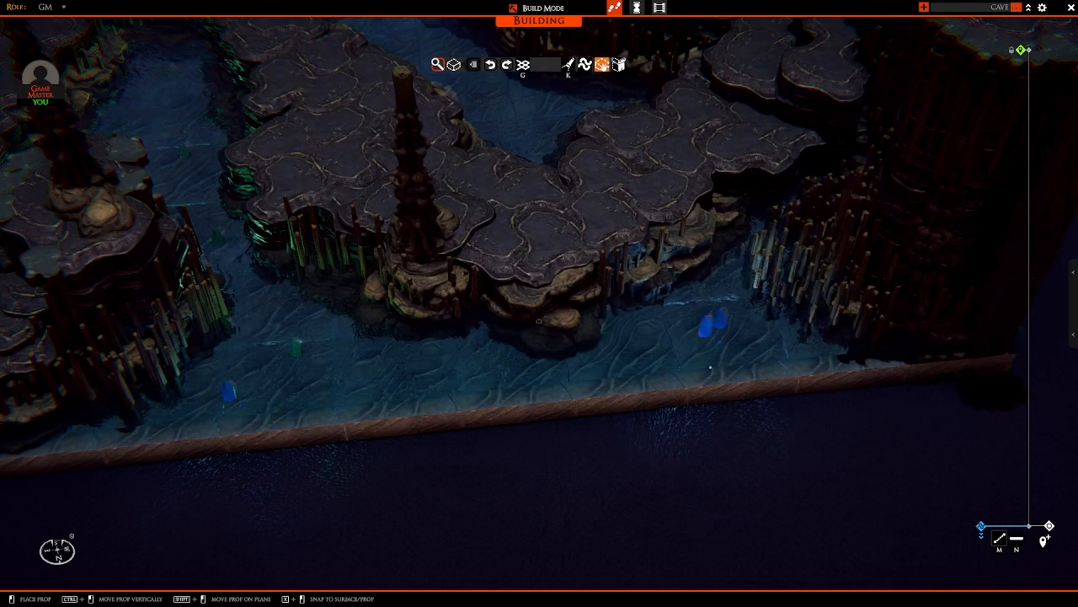
key("w")
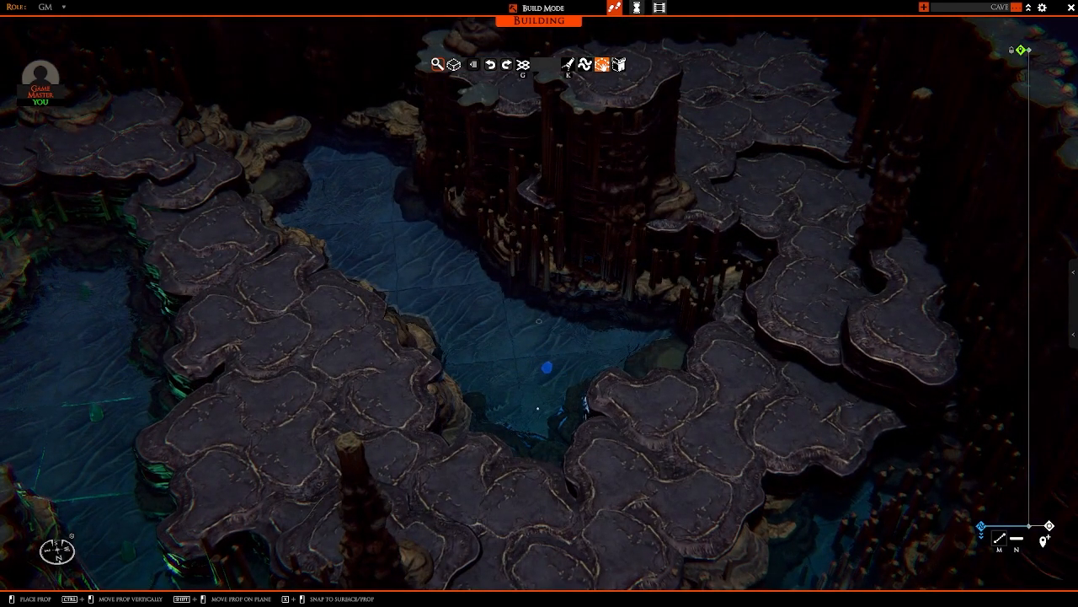
Step: Sink blue crystals in the rear pool behind the central path and stop placing props
key("s")
right_click_drag(537, 408, 462, 350)
key("w")
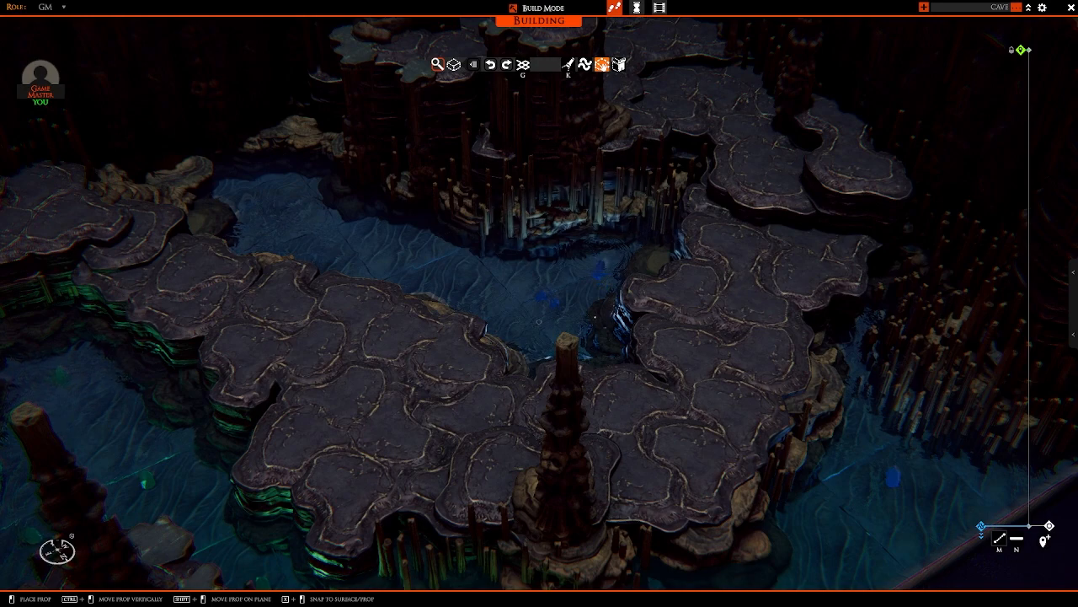
key("s")
key("a")
right_click_drag(381, 388, 460, 376)
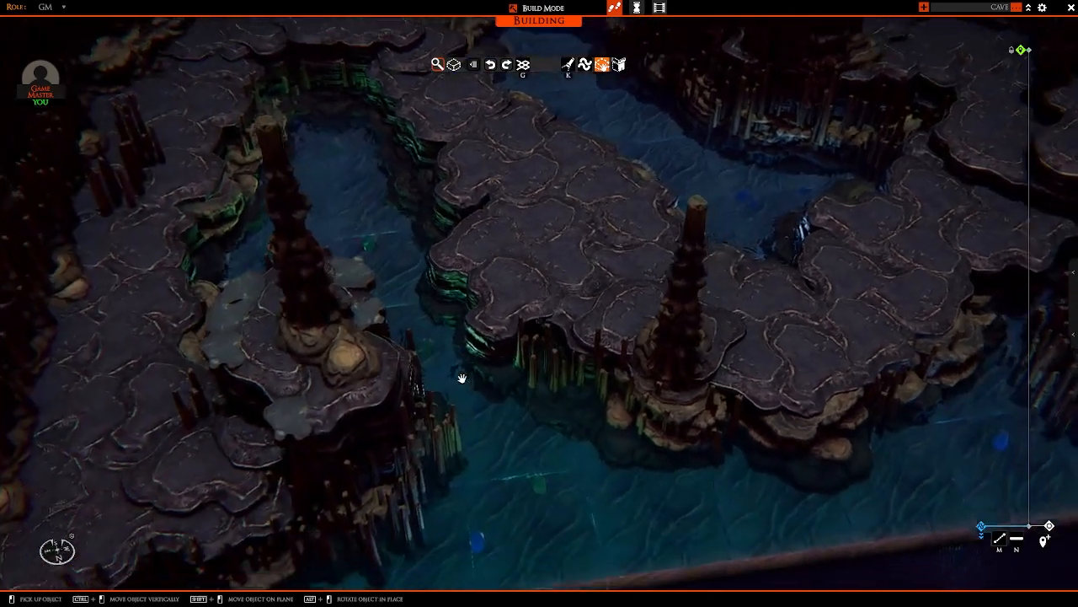
key("Tab")
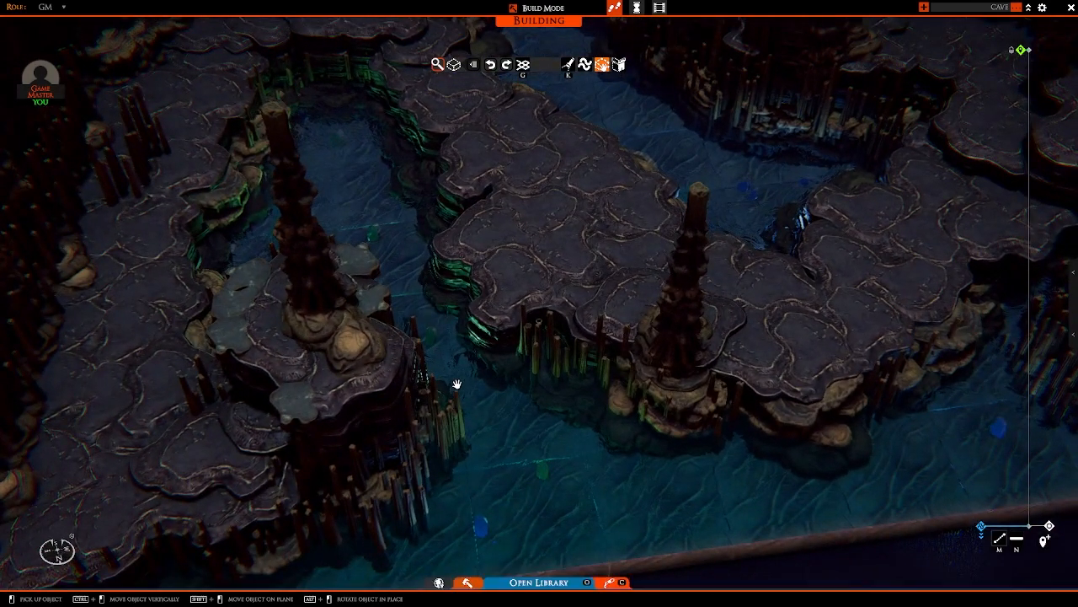
left_click(679, 528)
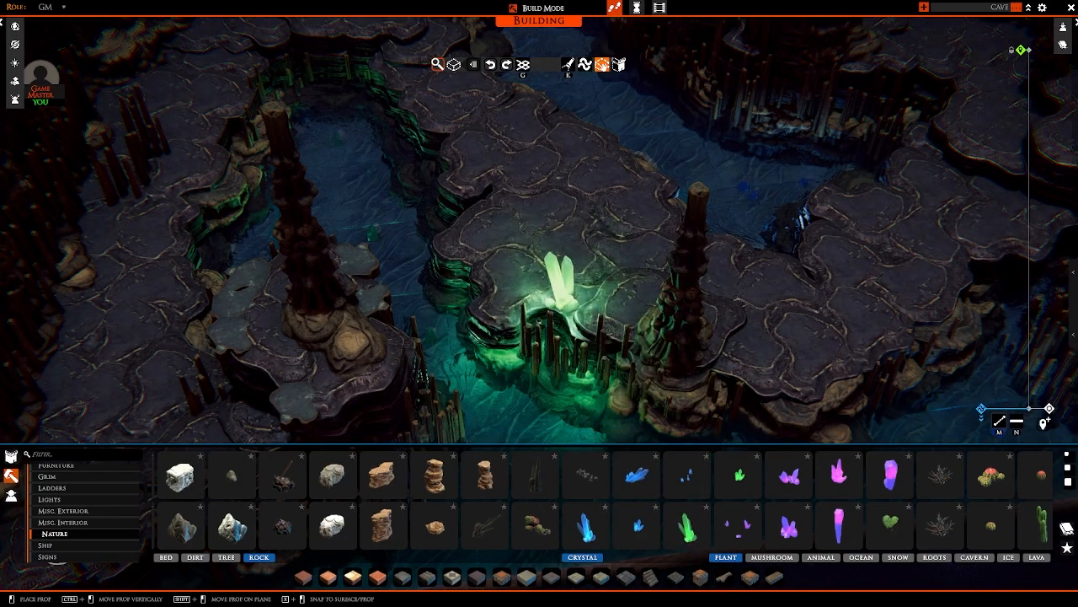
right_click(554, 308)
left_click(742, 476)
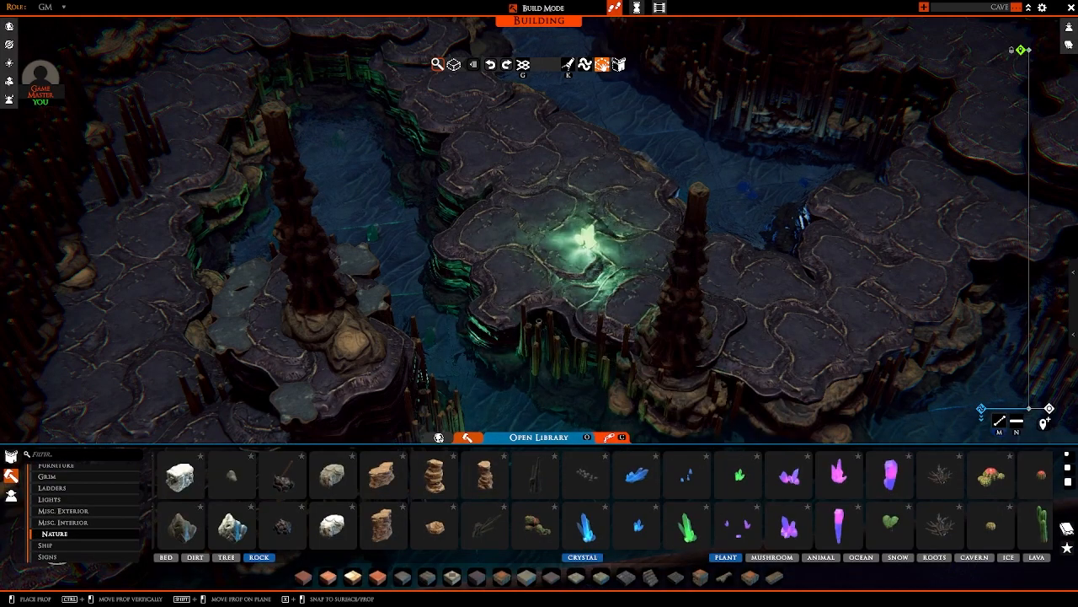
right_click(582, 263)
Step: Check the green crystal among the sample props beside the map and pick the large green crystal from the Nature props
scroll(582, 265, "down", 5)
key("a")
right_click_drag(582, 264, 358, 276)
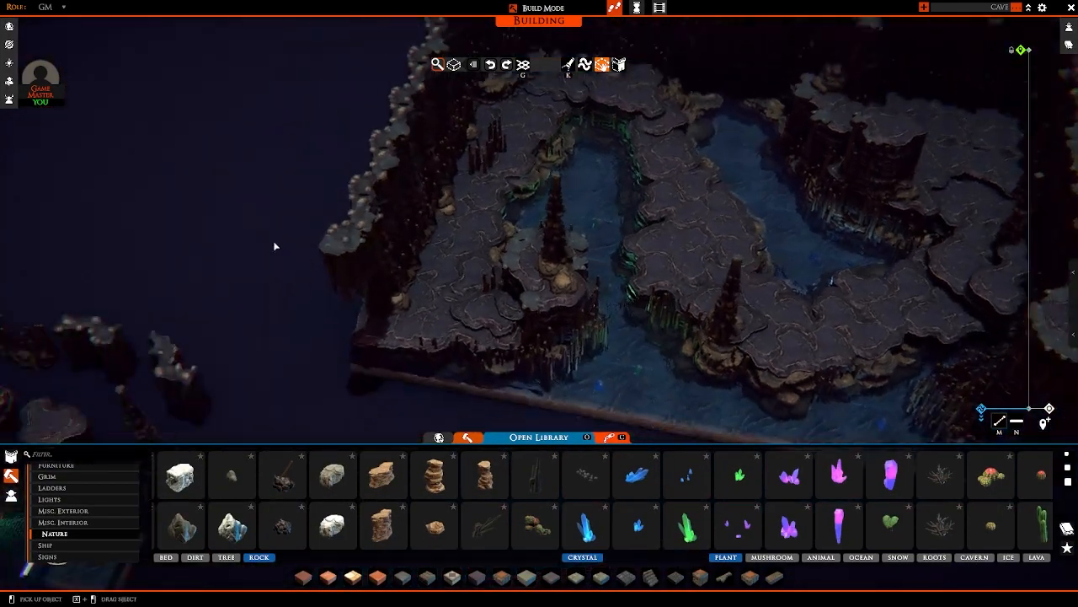
key("a")
key("s")
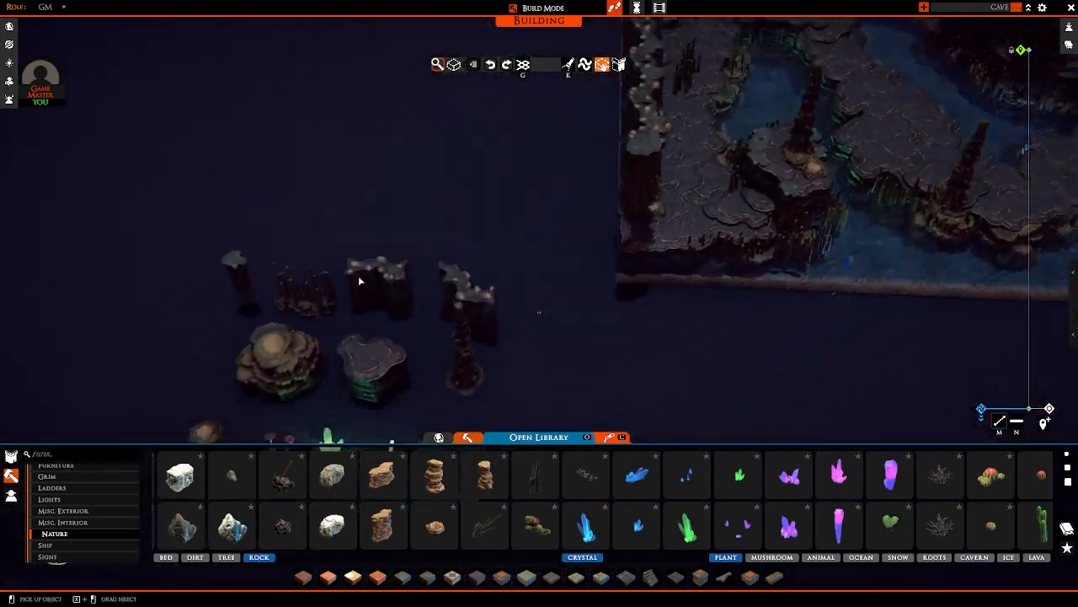
scroll(427, 261, "up", 2)
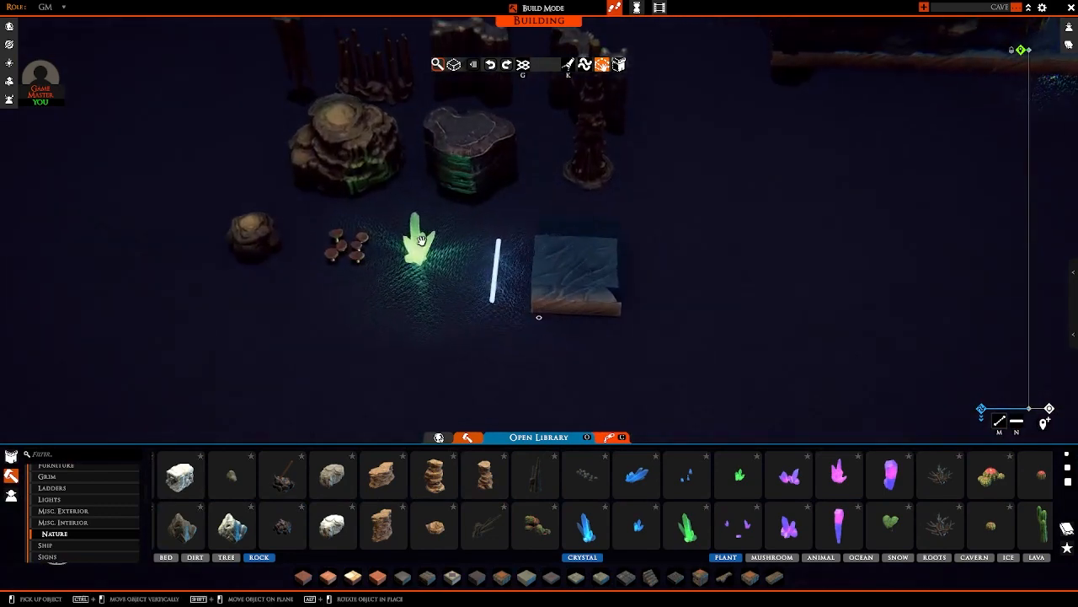
left_click(701, 534)
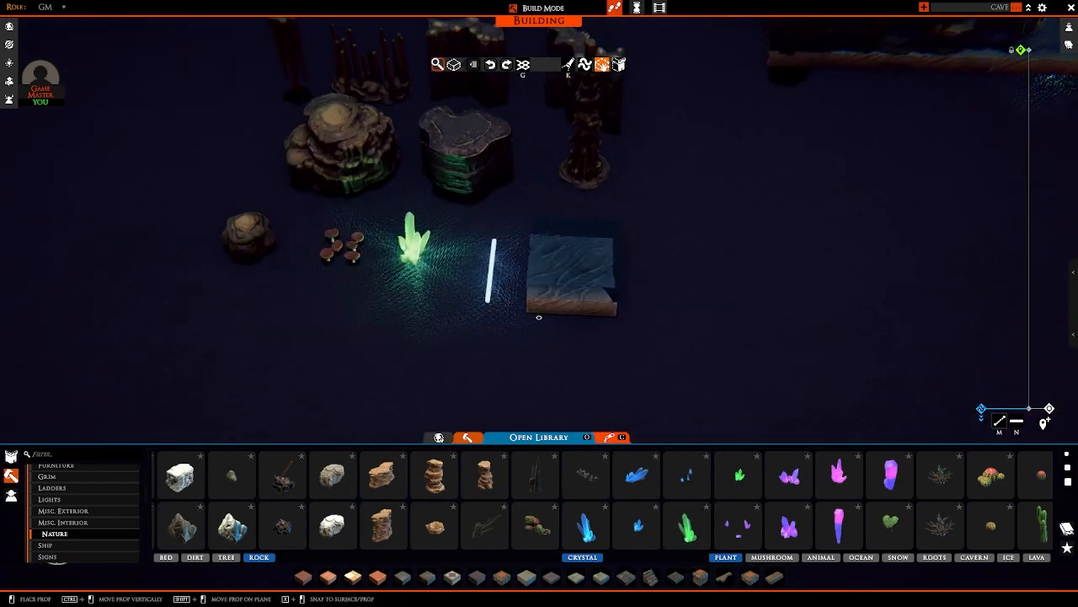
Step: Sink the large green crystal beneath the front water between the column island and the central path
key("w")
key("d")
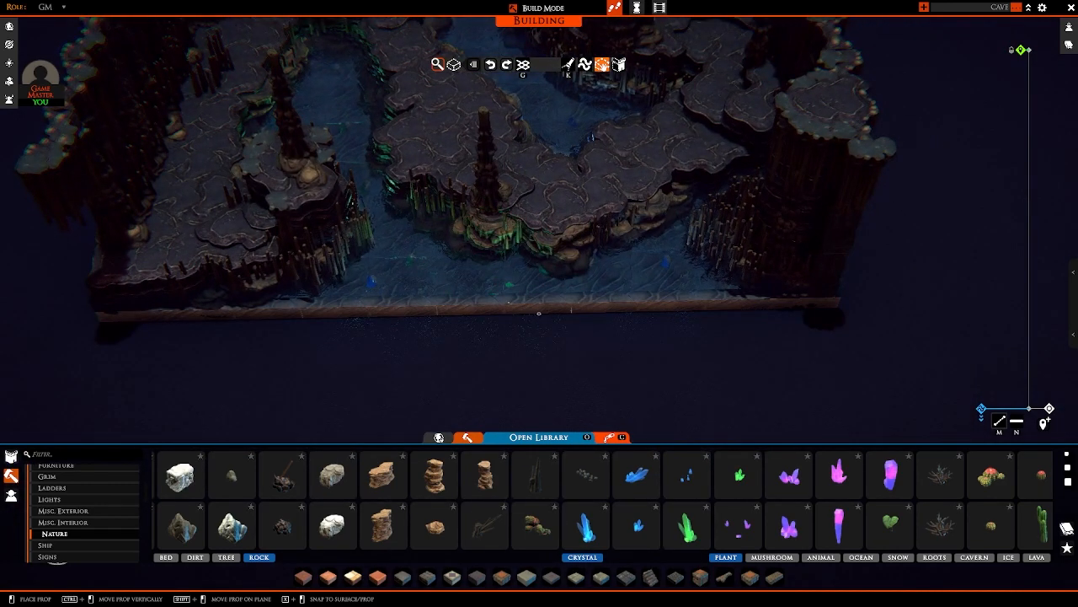
right_click_drag(571, 309, 632, 311)
scroll(632, 311, "up", 3)
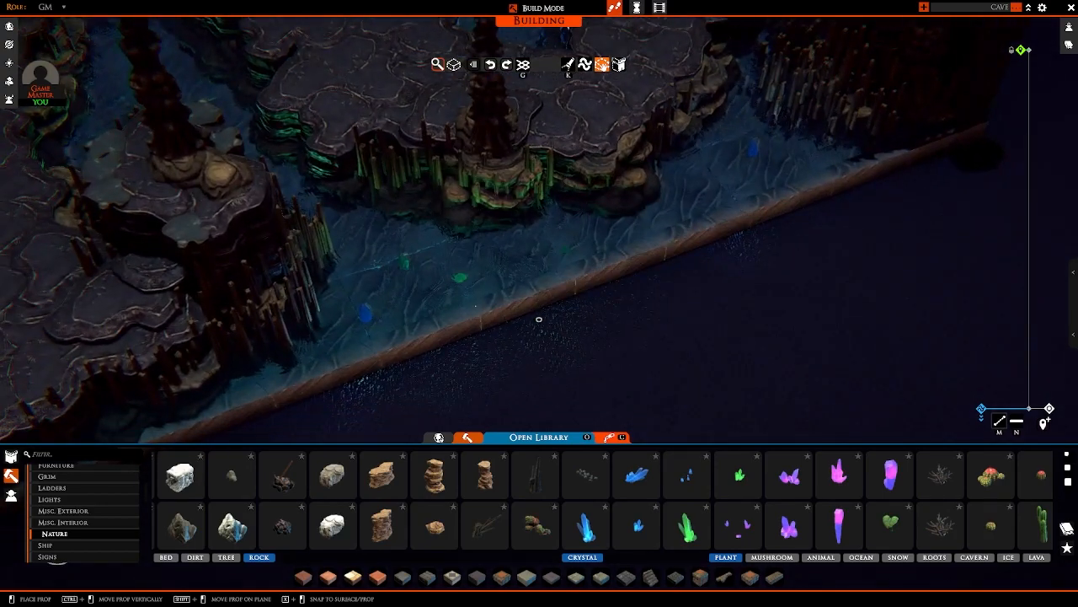
right_click_drag(476, 306, 414, 318)
key("w")
scroll(516, 324, "up", 3)
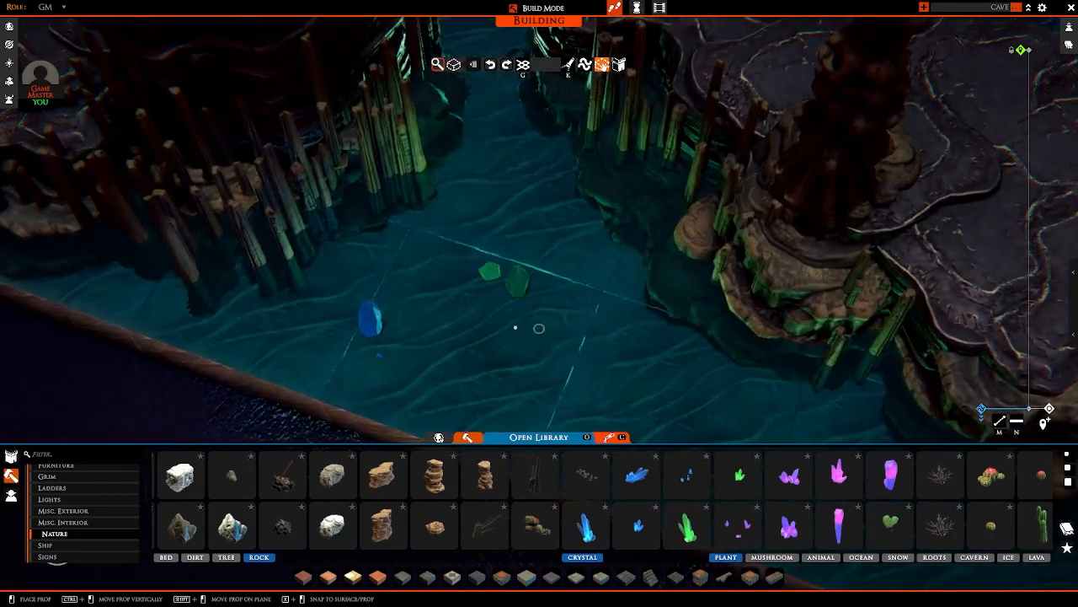
Step: Add more submerged green crystals around the central path and the rear pool, and stop placing crystals
key("d")
right_click_drag(516, 327, 351, 306)
key("w")
key("d")
mouse_move(570, 298)
right_mouse_down()
mouse_move(434, 277)
mouse_move(278, 289)
mouse_move(604, 274)
mouse_move(615, 320)
mouse_move(674, 315)
mouse_move(546, 306)
right_mouse_up()
scroll(614, 320, "down", 4)
key("s")
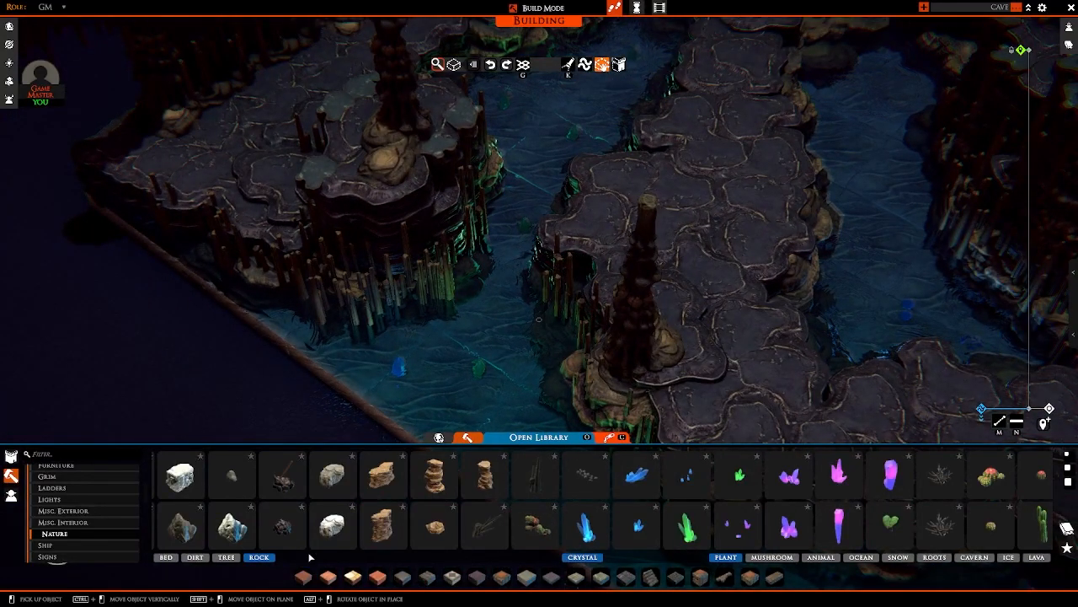
Step: Place a small rock cluster underwater over the green crystals at the channel mouth to hide them
left_click(247, 486)
scroll(446, 359, "up", 5)
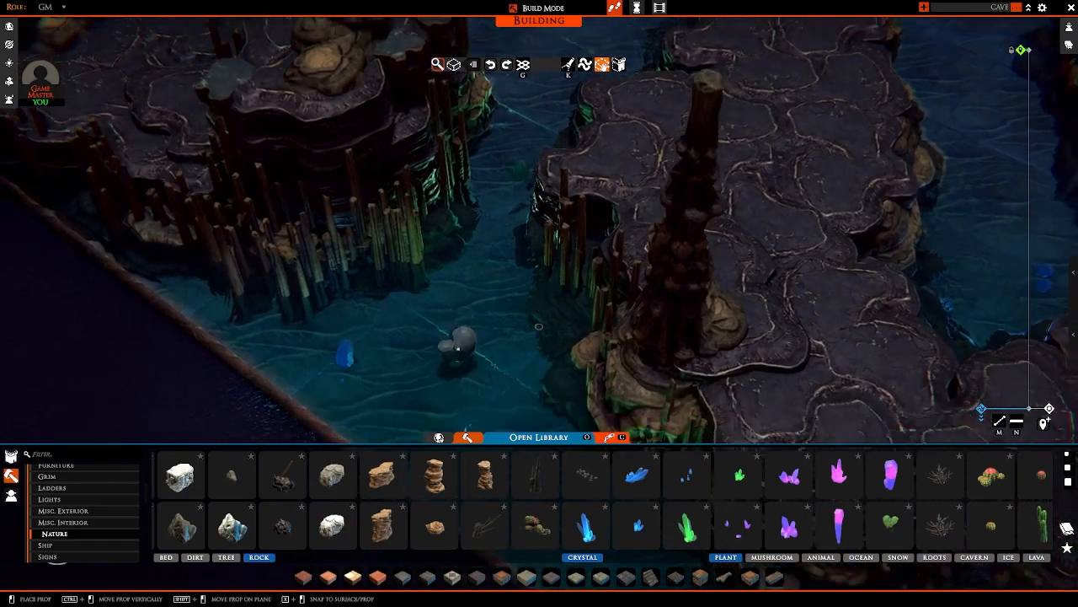
left_click_drag(459, 315, 459, 332, "ctrl")
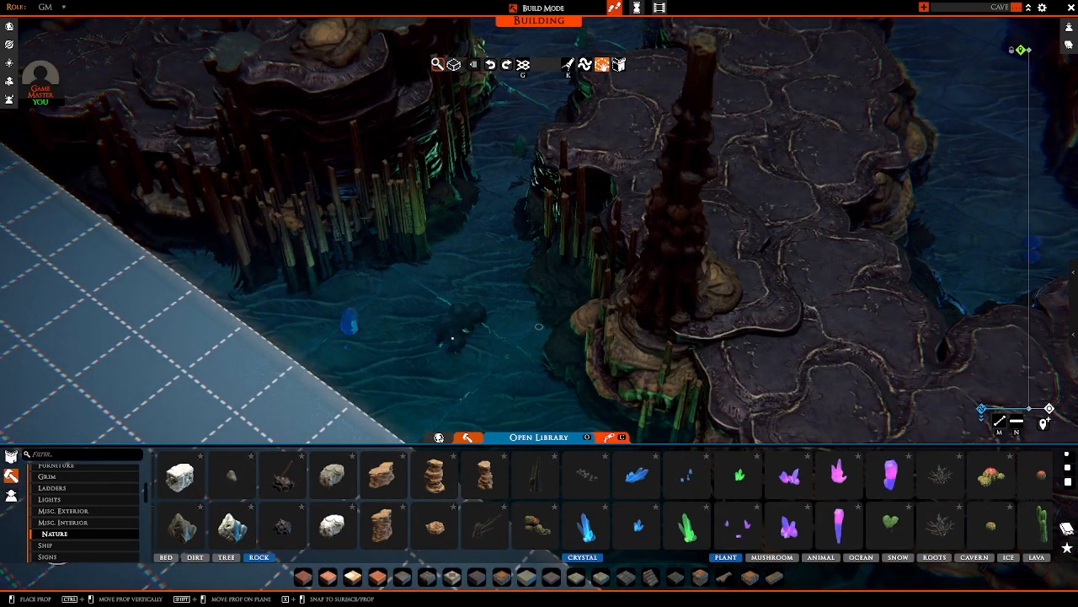
left_click(453, 336, "ctrl")
middle_click_drag(349, 349, 408, 329)
key("d")
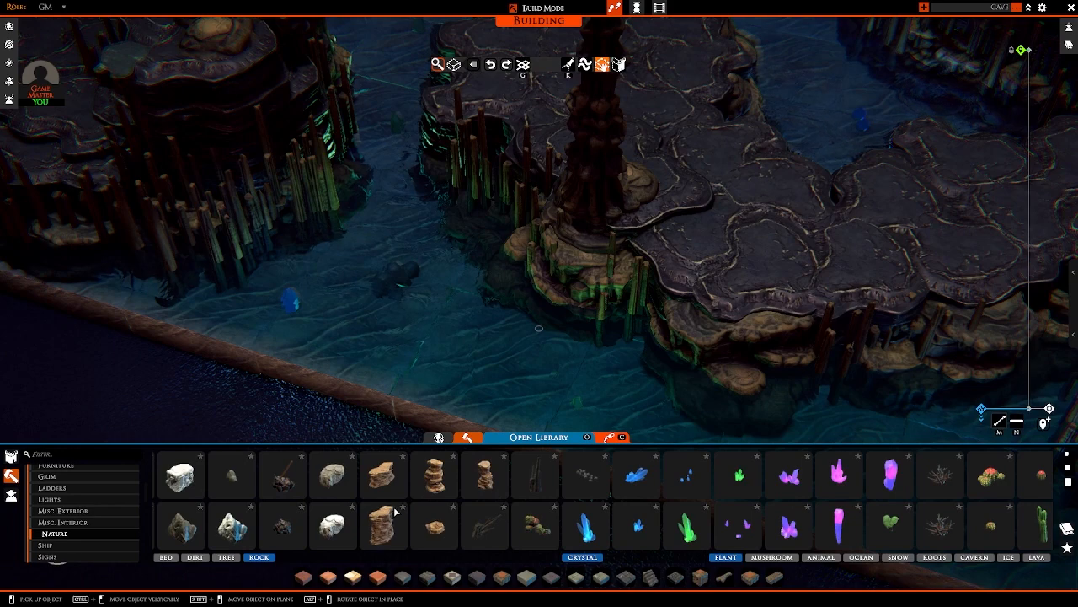
middle_click_drag(568, 336, 593, 346)
scroll(592, 347, "down", 3)
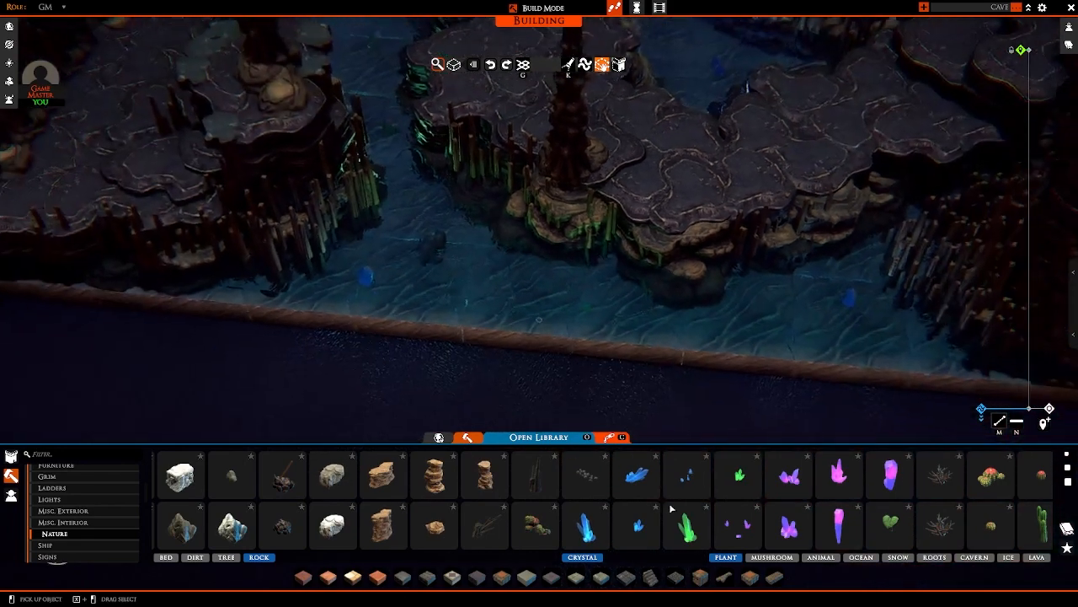
Step: Take the large green crystal again and sink it beneath the water along the central path's front rocks
left_click(674, 514)
key("d")
middle_click_drag(525, 339, 571, 338)
key("d")
key("w")
left_click_drag(593, 305, 593, 337, "ctrl")
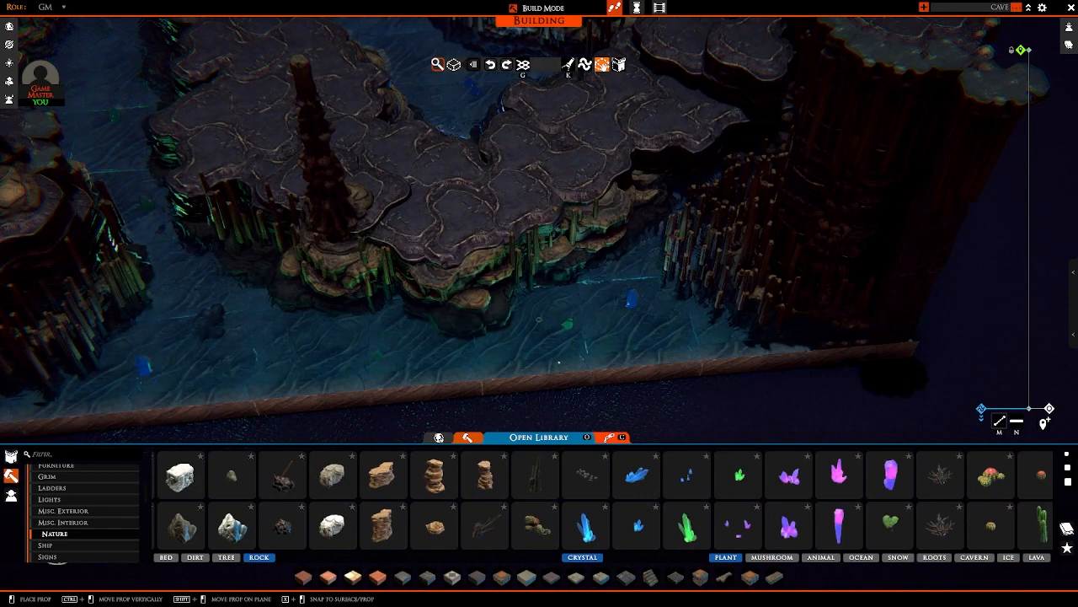
Step: Place submerged green crystals beside the corner stalagmites and in the rear pool behind the central path
middle_click_drag(559, 362, 662, 354)
key("w")
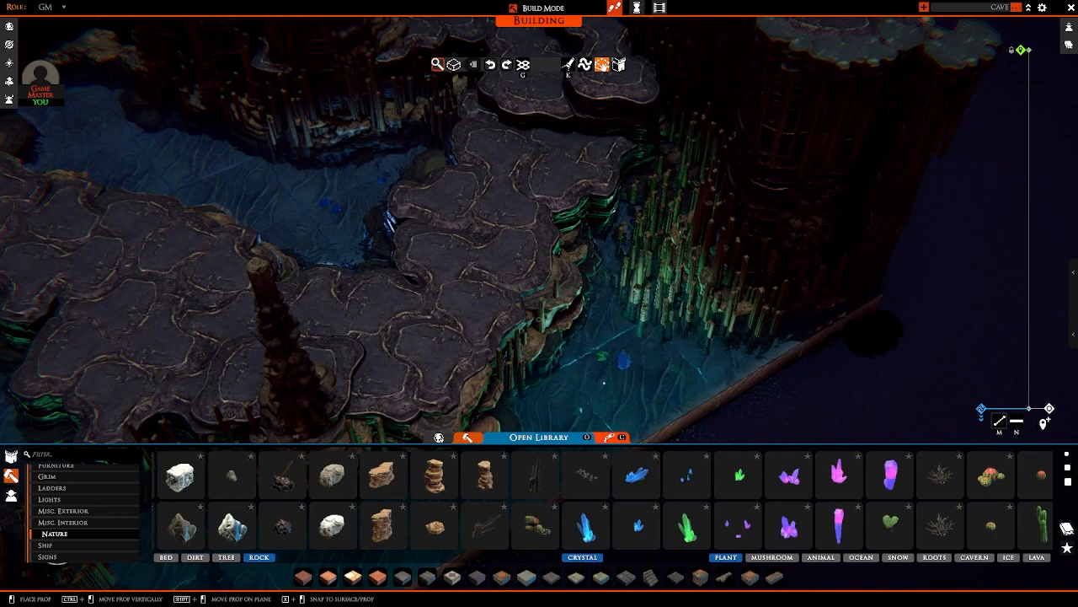
middle_click_drag(605, 382, 396, 324)
Step: Sink green crystals beneath the water along the map's front edge, from the corner stalagmites across to the stalagmite-lined island
key("w")
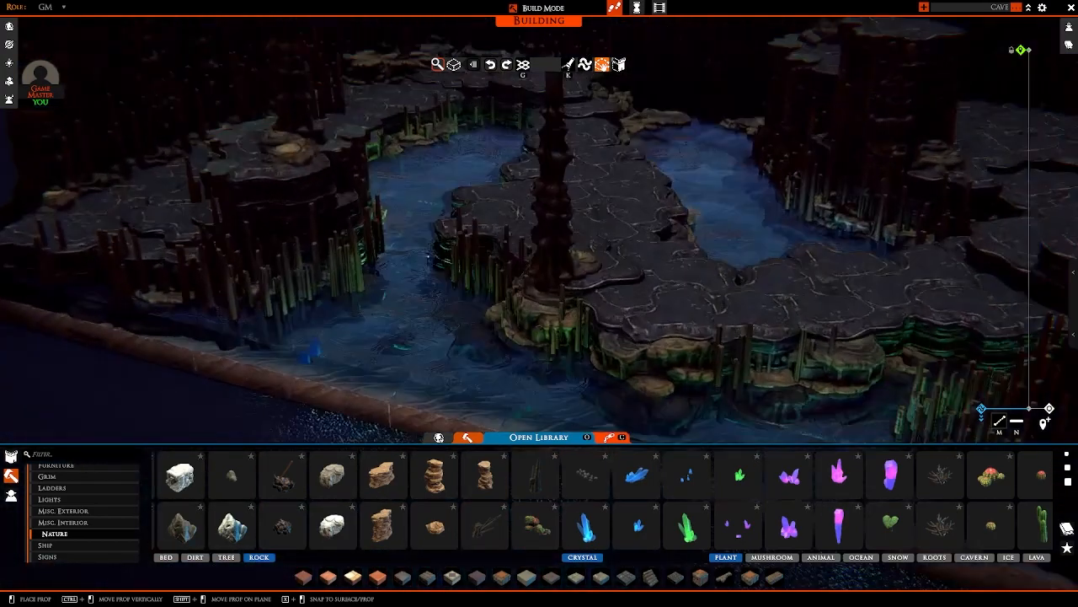
key("a")
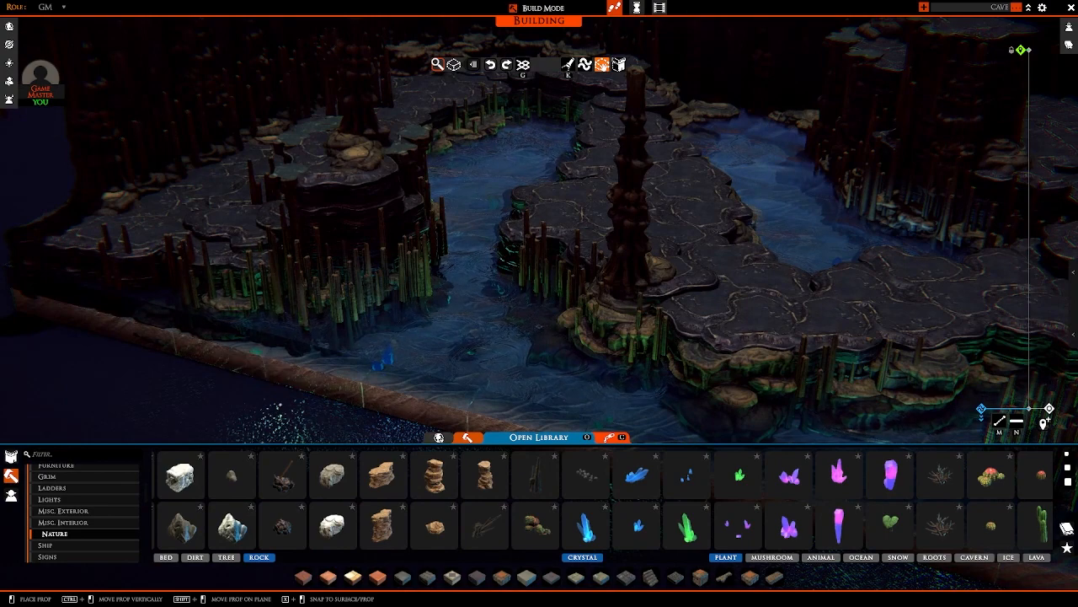
key("a")
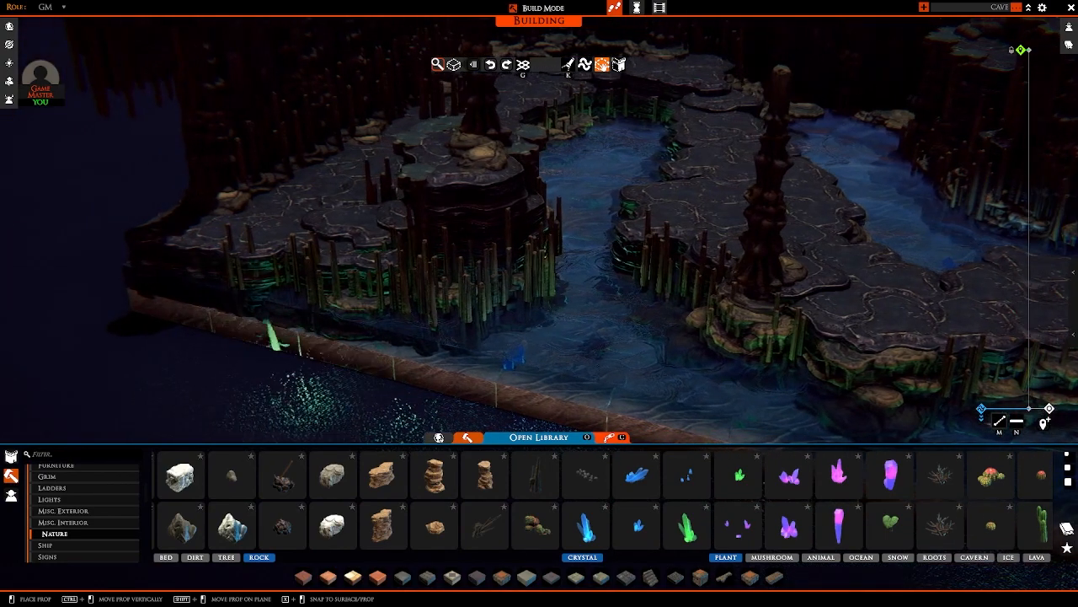
key("d")
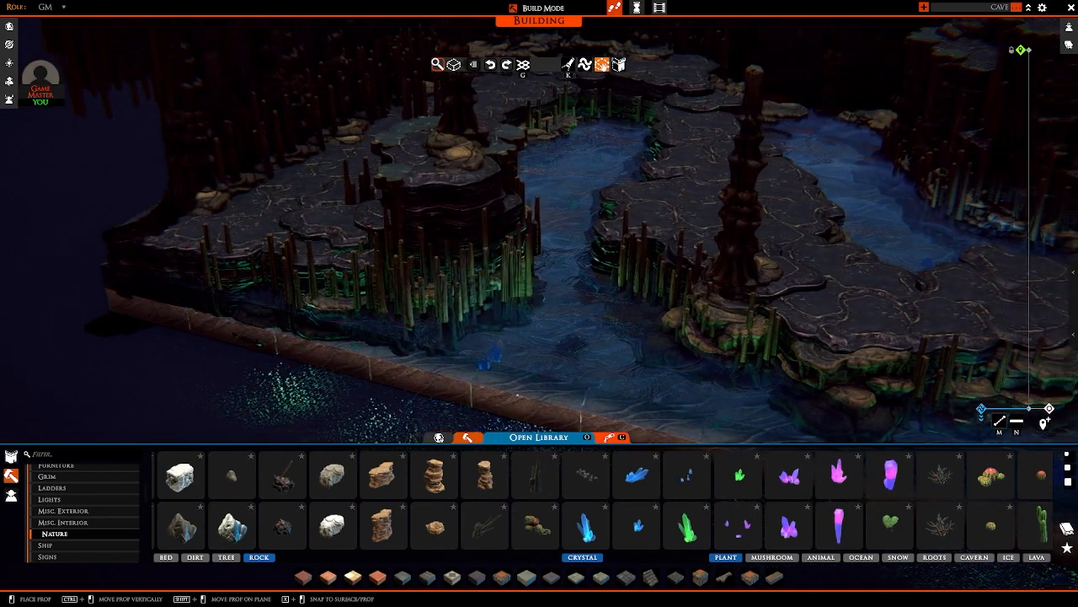
key("w")
middle_click_drag(515, 357, 671, 383)
key("w")
right_click_drag(672, 383, 694, 367)
Step: Place submerged green crystals in the rear pool, against the rocks and stalagmites below the tall cliffs
key("w")
key("d")
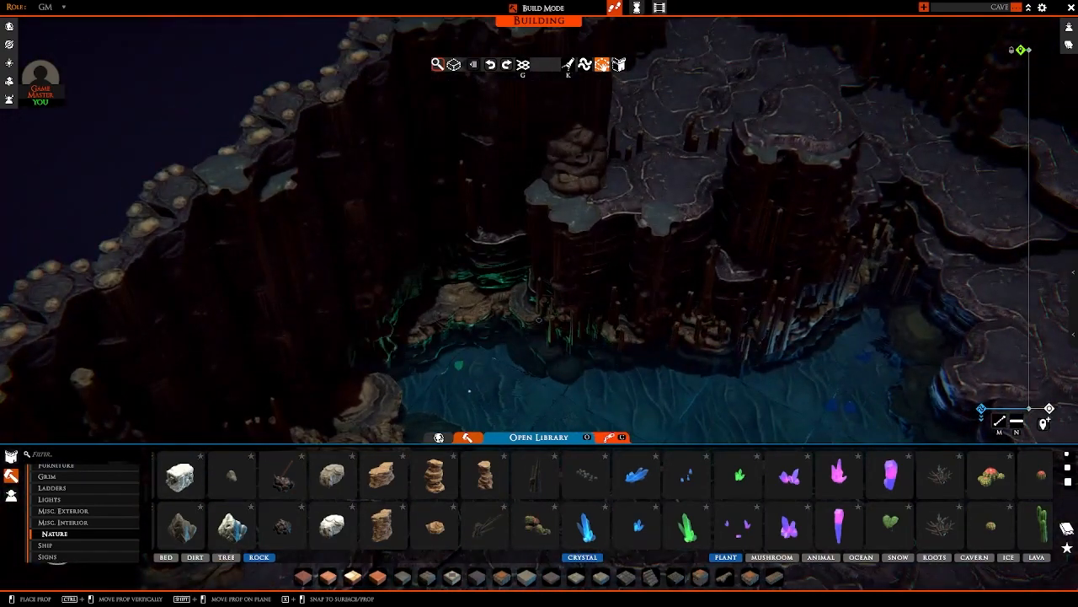
key("s")
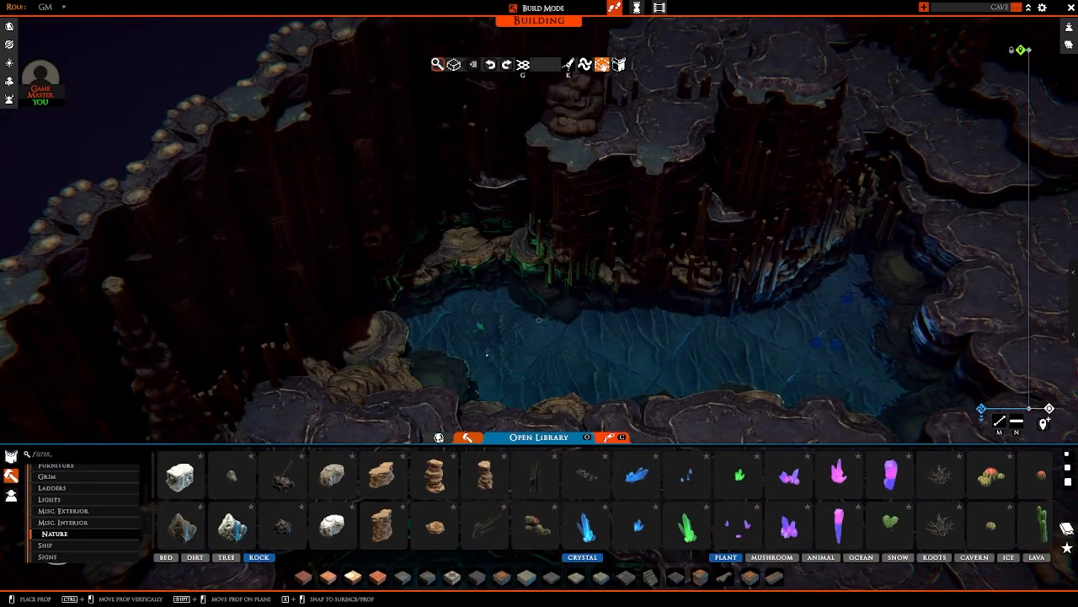
right_click_drag(487, 355, 472, 318)
key("d")
key("d")
key("s")
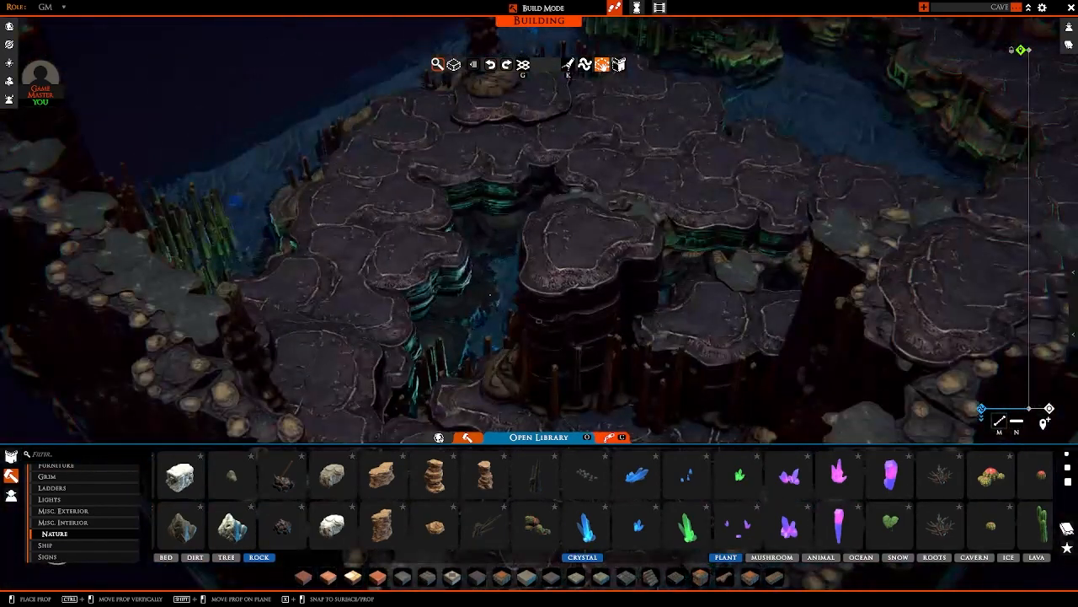
Step: Place a large green crystal on the central path beside the tall column, and stop placing
key("w")
right_click_drag(520, 358, 409, 329)
key("s")
right_click_drag(520, 276, 520, 260)
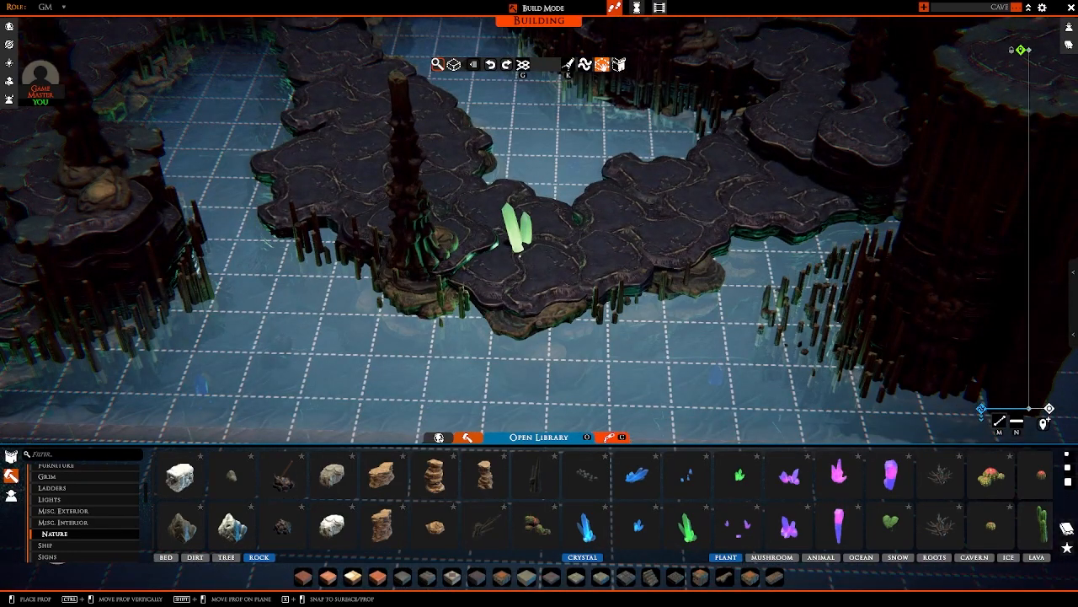
left_click(492, 281)
right_click(493, 282)
scroll(551, 292, "down", 5)
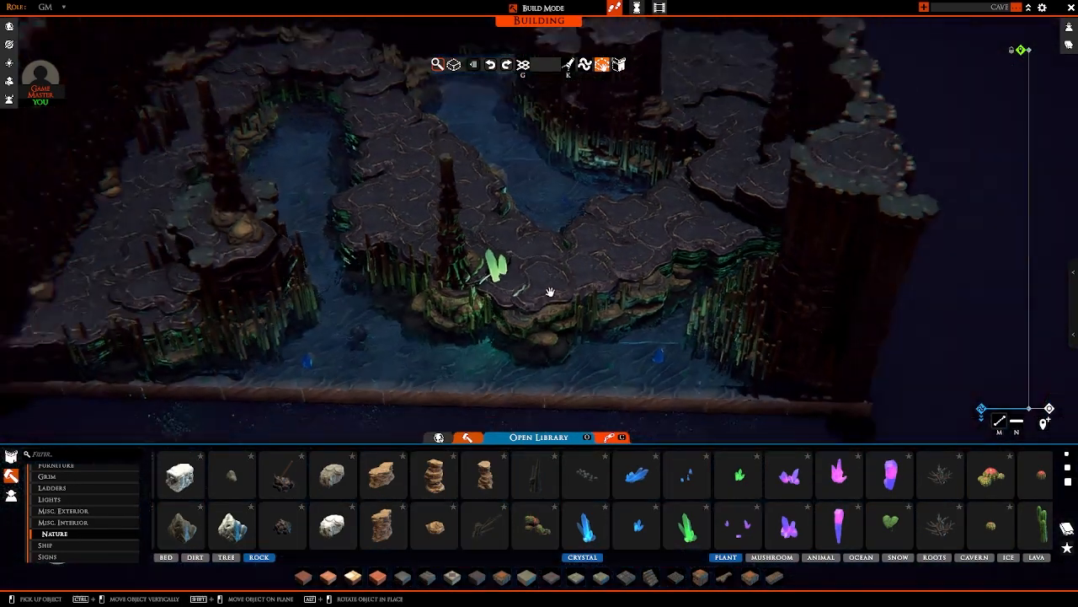
Step: Pick up the green crystal beside the central path's column and sink it in the water by the corner stalagmites
right_click_drag(551, 291, 515, 207)
scroll(580, 247, "up", 4)
right_click_drag(580, 247, 588, 270)
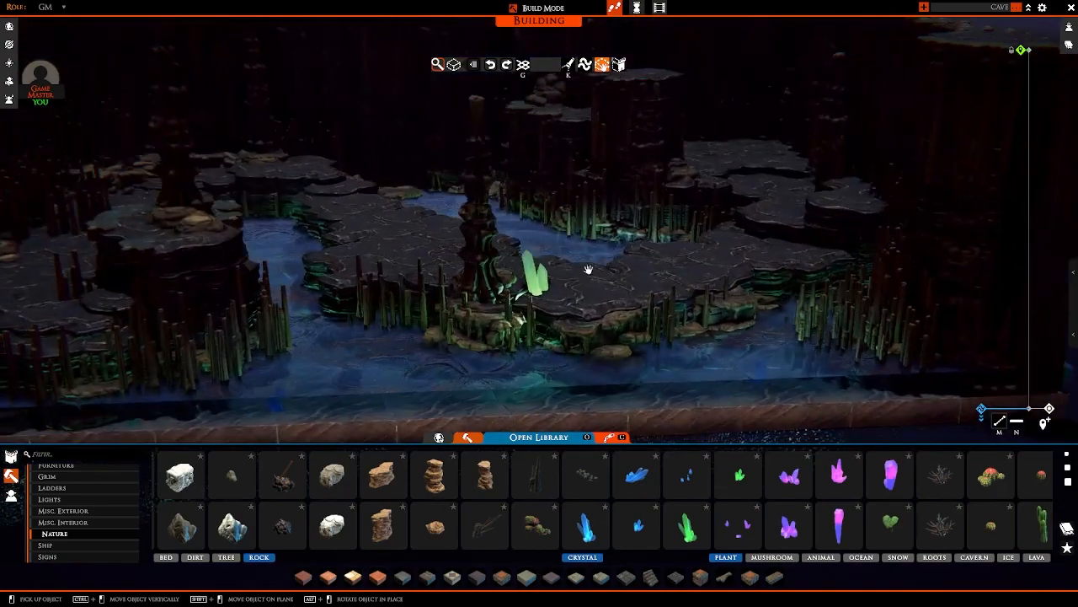
left_click(533, 281)
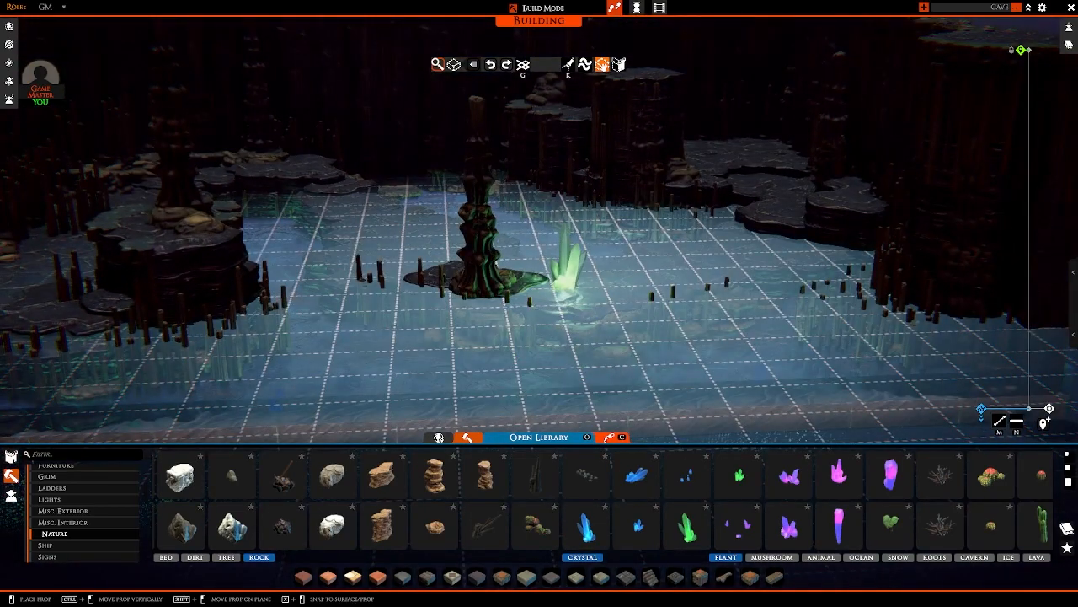
right_click_drag(566, 282, 623, 325)
key("a")
key("d")
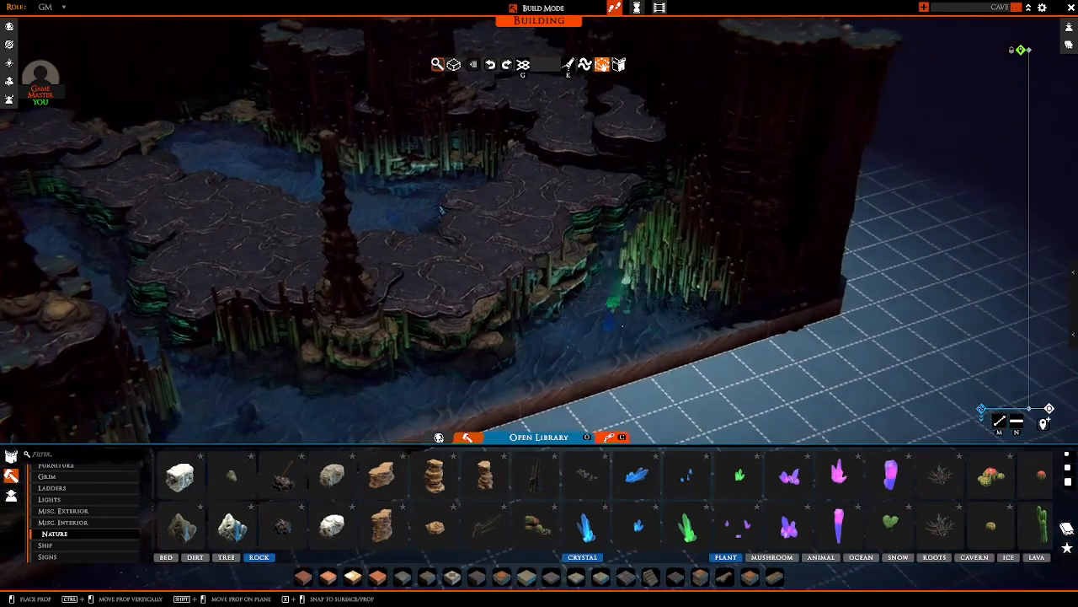
left_click(603, 329)
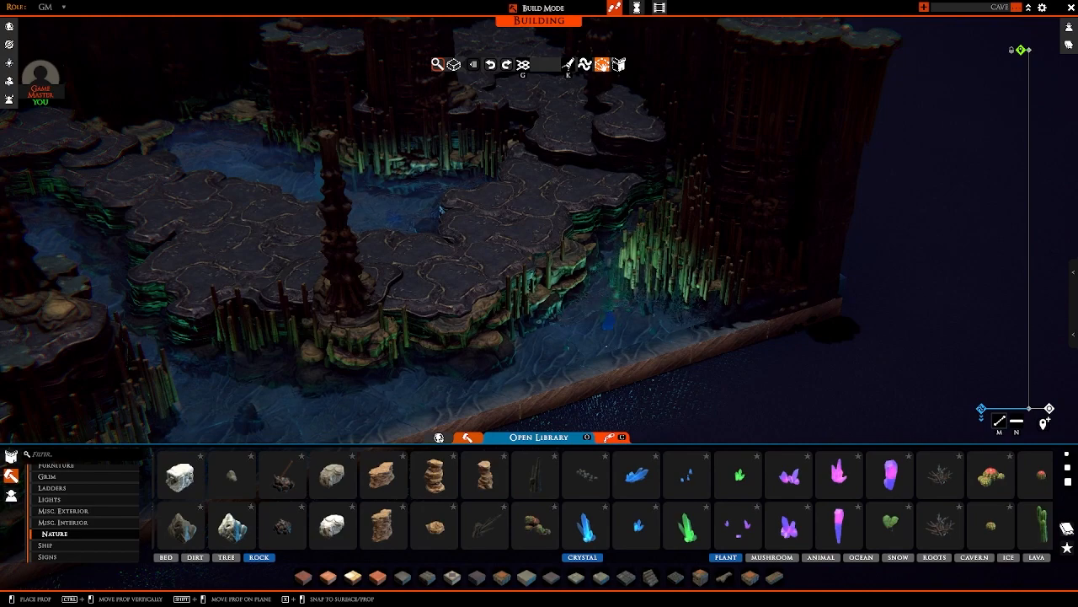
Step: Add further submerged green crystals in the front channel by the corner stalagmites, and stop placing
key("d")
right_click_drag(629, 326, 609, 332)
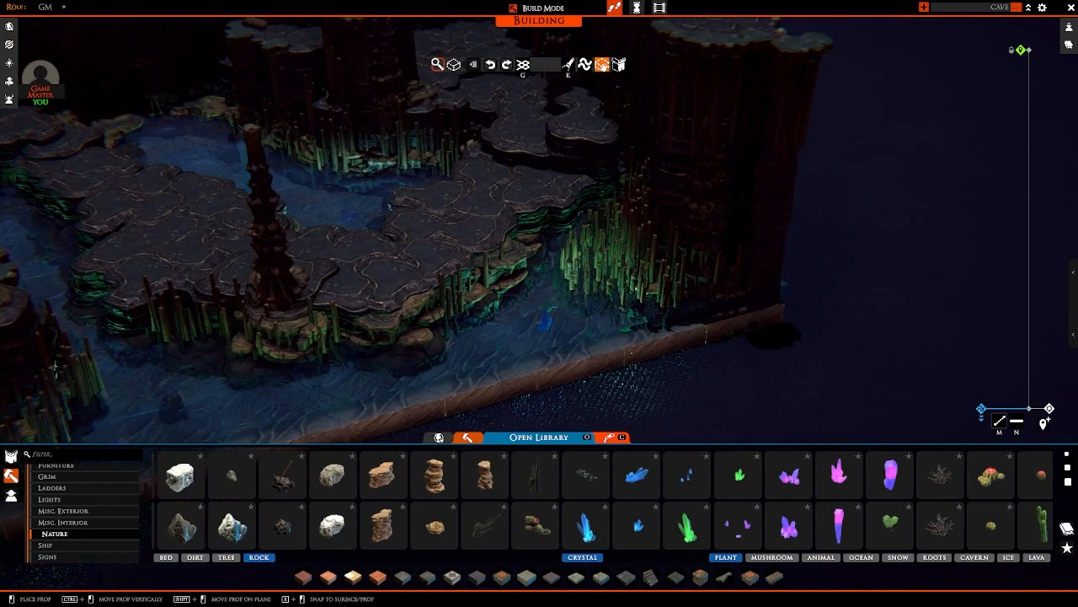
right_click_drag(544, 321, 560, 290)
right_click(373, 376)
Step: Take a green crystal again and sink copies in the rear pool below the stalagmite cliff
scroll(560, 290, "up", 3)
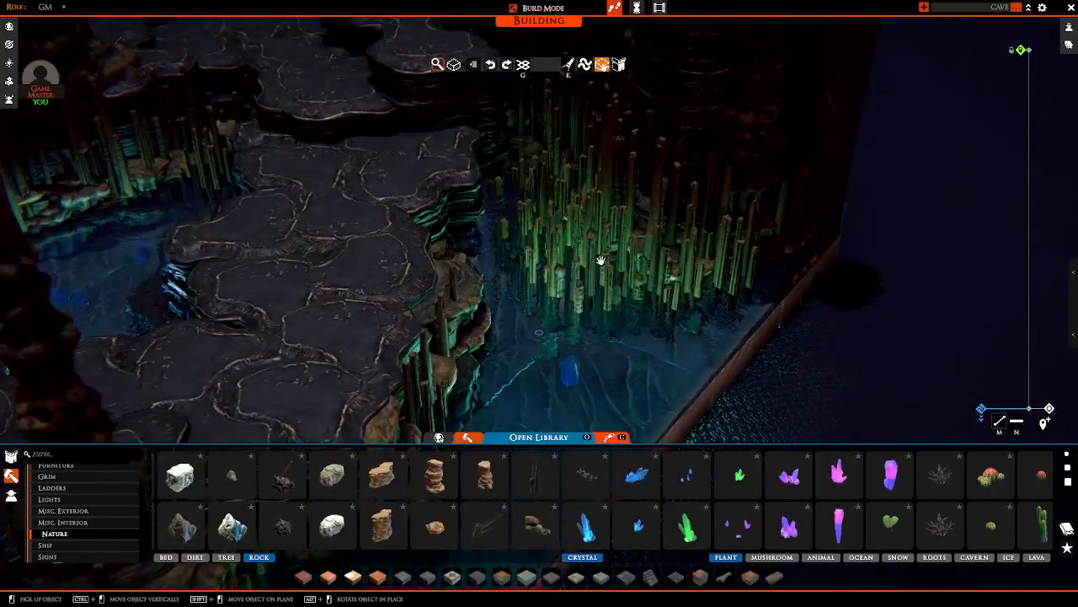
right_click_drag(573, 243, 473, 212)
scroll(473, 212, "up", 5)
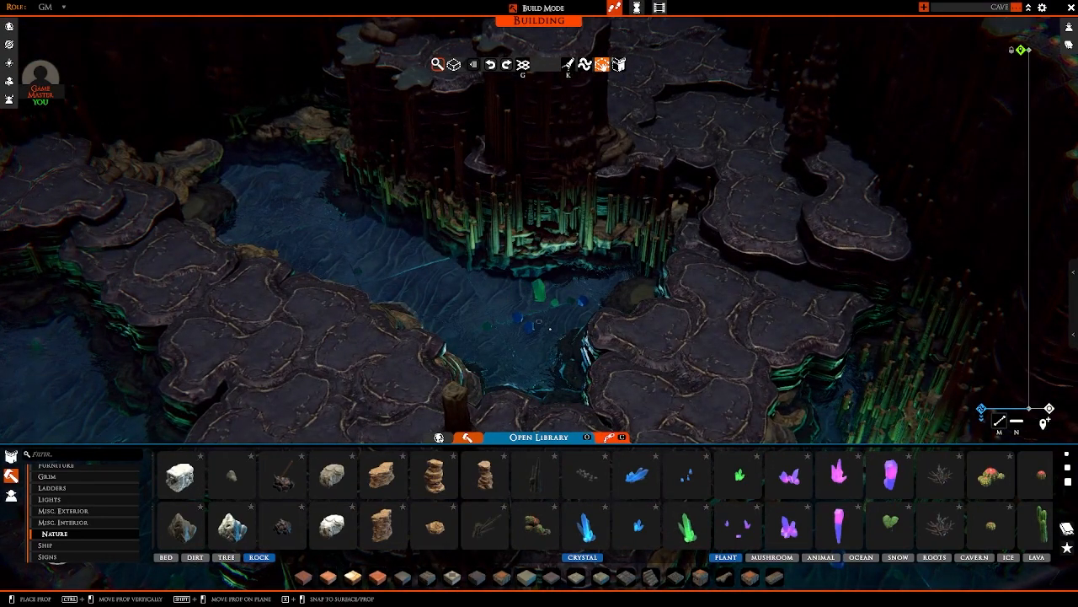
right_click_drag(549, 326, 558, 296)
key("s")
key("a")
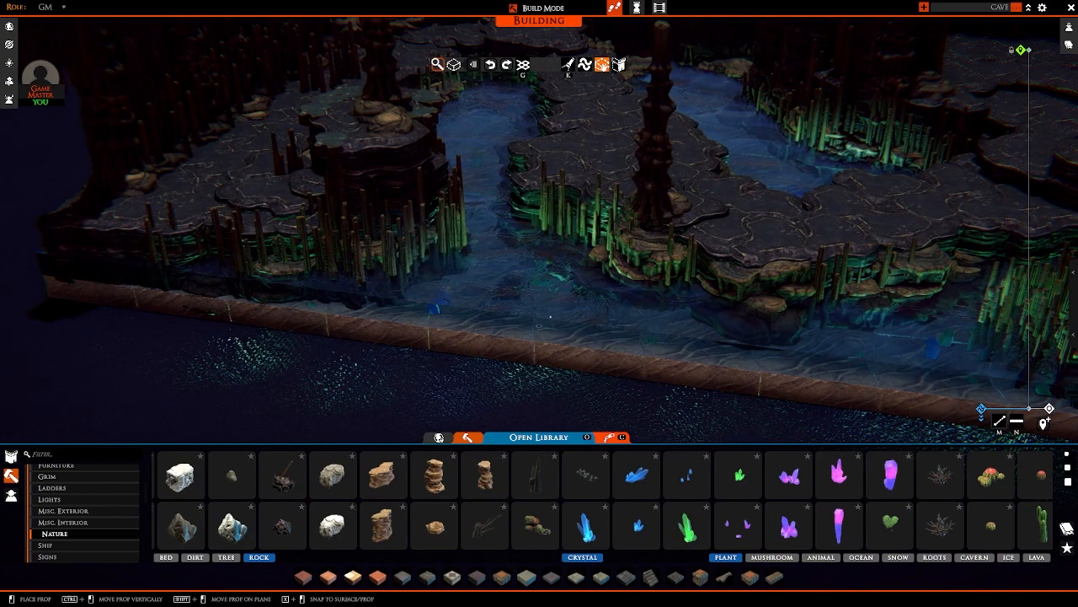
Step: Sink green crystals in the front channel between the column island and the central path, and stop placing
key("a")
right_click_drag(716, 329, 548, 396)
key("d")
right_click(539, 329)
scroll(787, 267, "down", 4)
right_click_drag(787, 267, 841, 251)
scroll(870, 267, "up", 4)
scroll(868, 259, "down", 1)
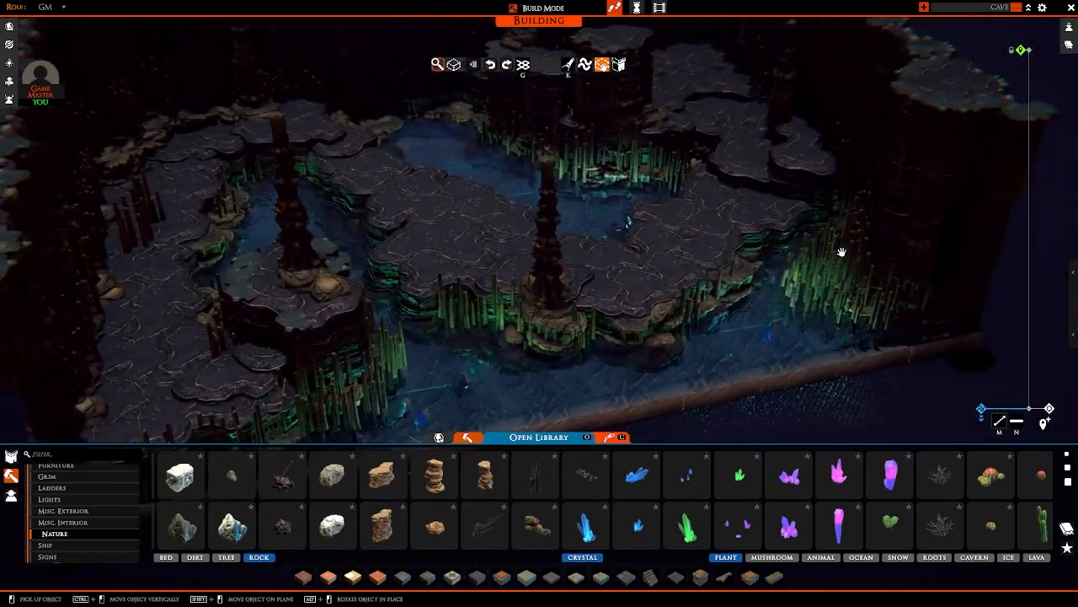
right_click_drag(782, 273, 770, 290)
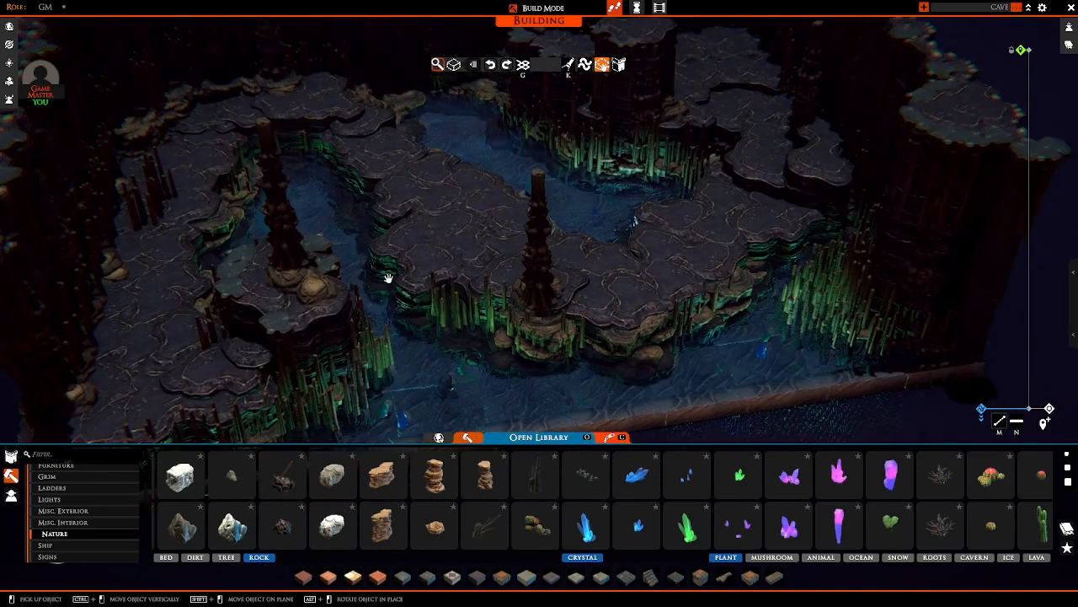
Step: Take the large green crystal again and place it underwater in the pools on both sides of the central path
right_click_drag(388, 278, 661, 504)
key("w")
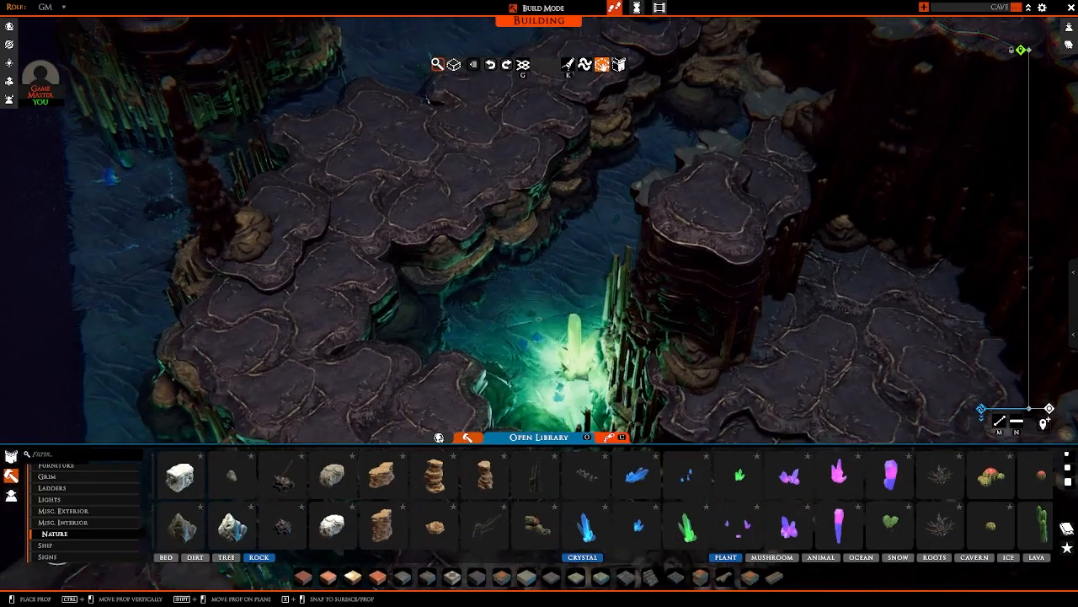
key("d")
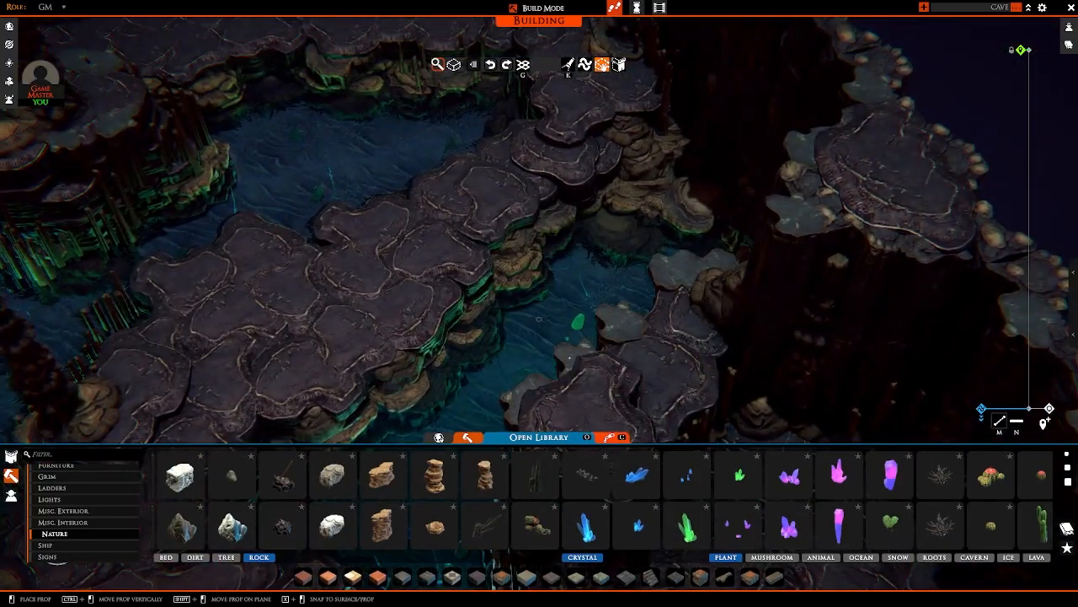
key("e")
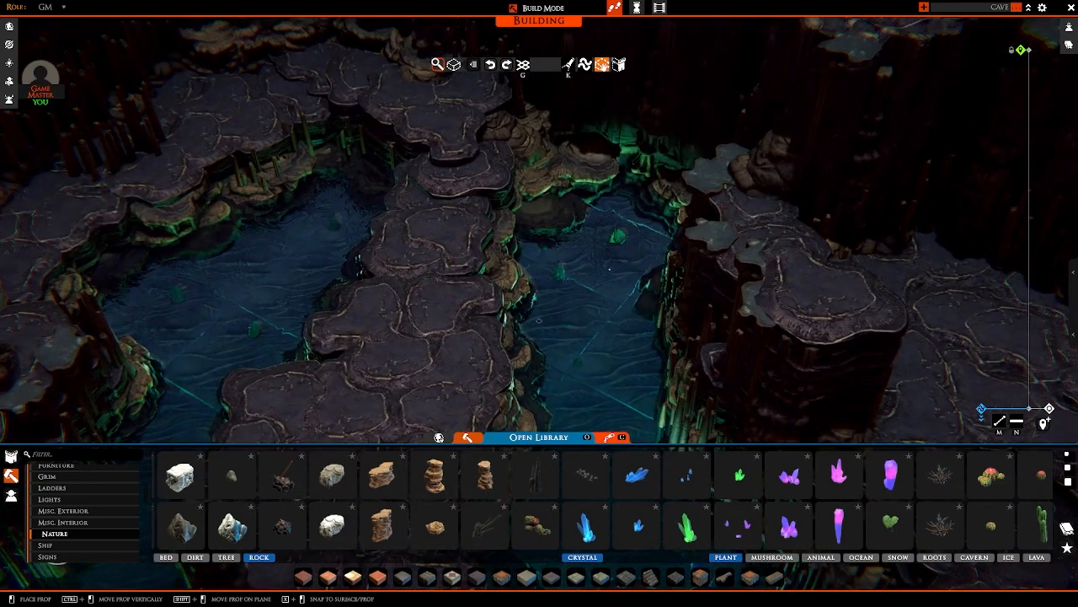
key("e")
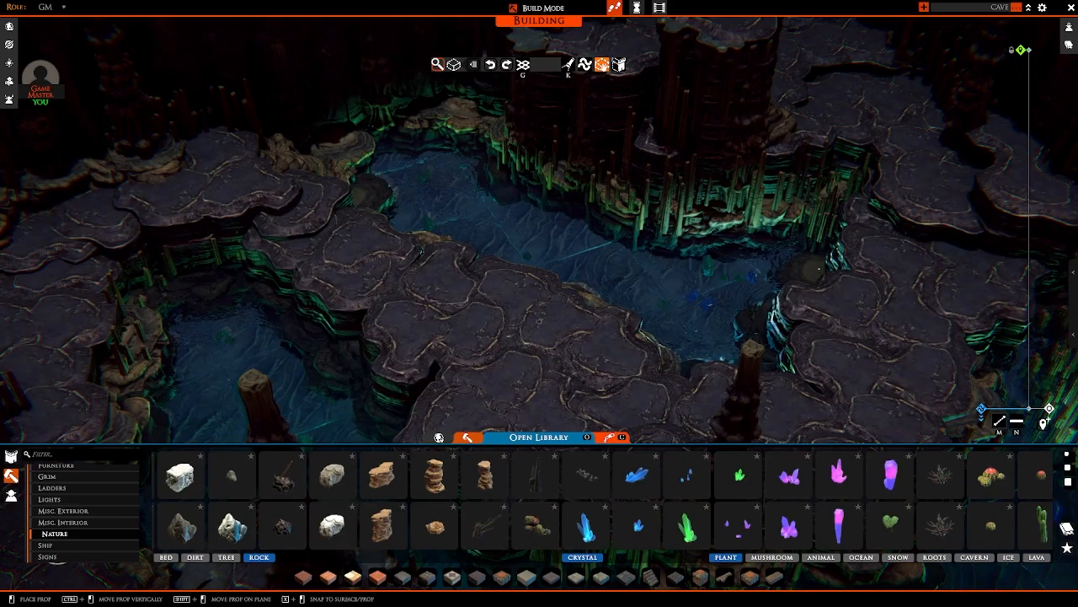
key("e")
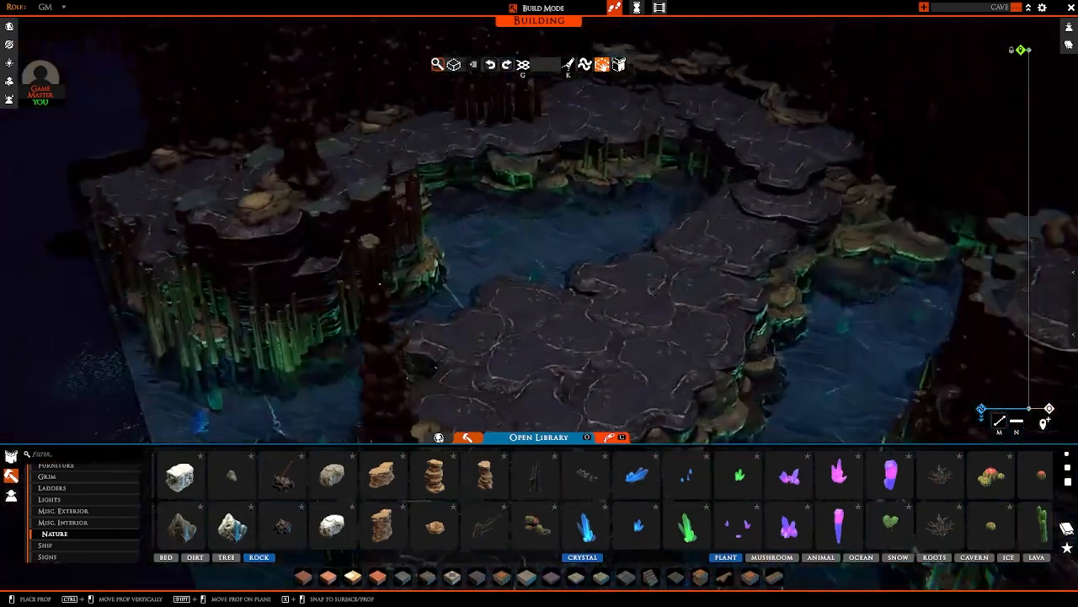
Step: Sink green crystals in the inner pool behind the column island, near its rocky bank
key("q")
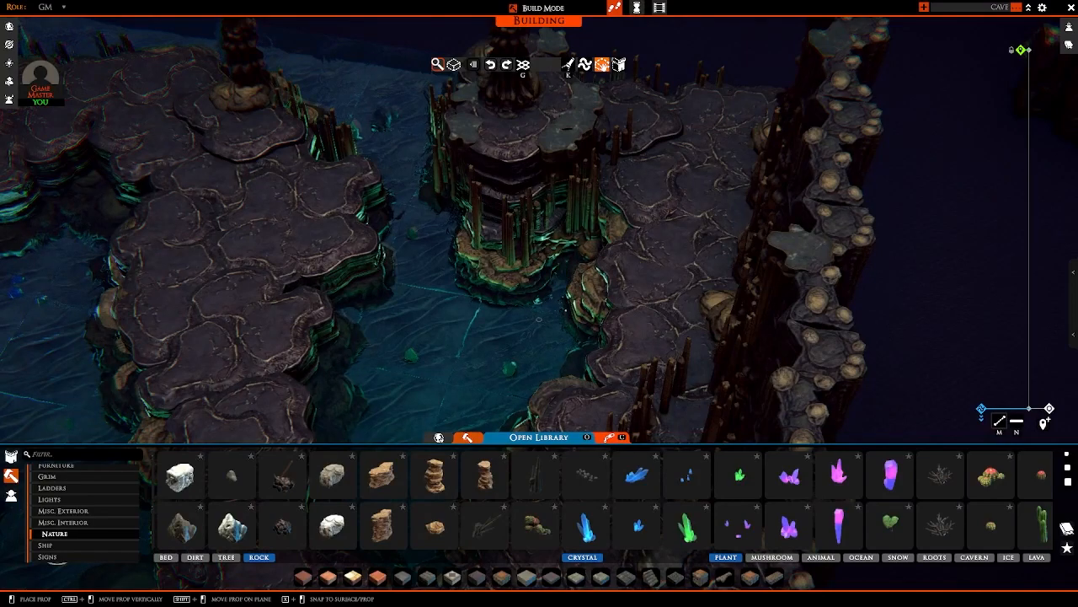
key("e")
key("q")
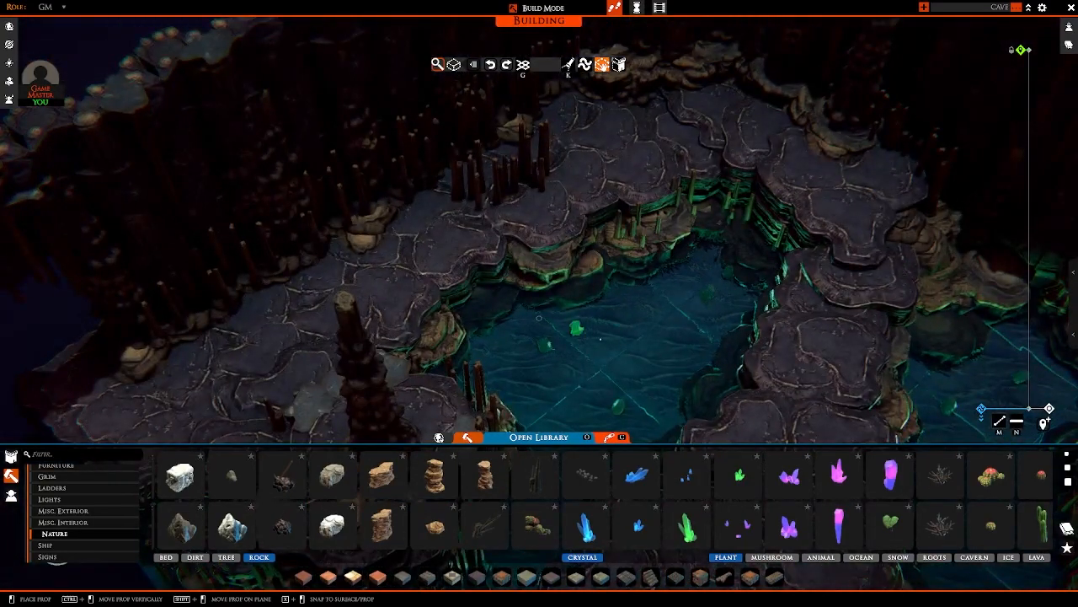
key("q")
key("d")
key("s")
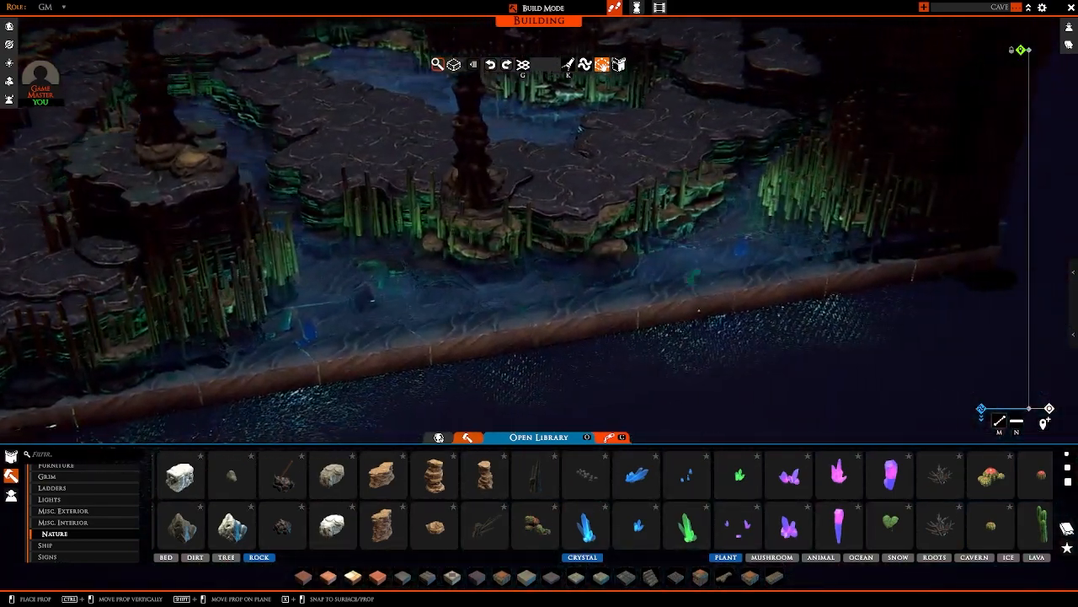
Step: Place submerged green crystals along the front edge near the corner stalagmites and beside the blue crystals in the rear pool
key("d")
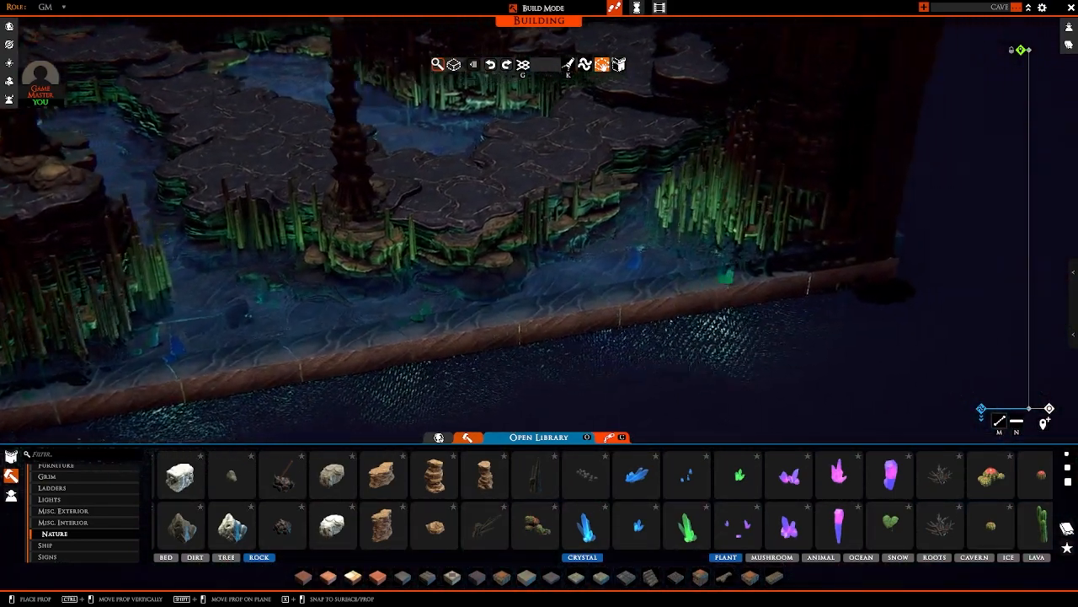
key("w")
key("e")
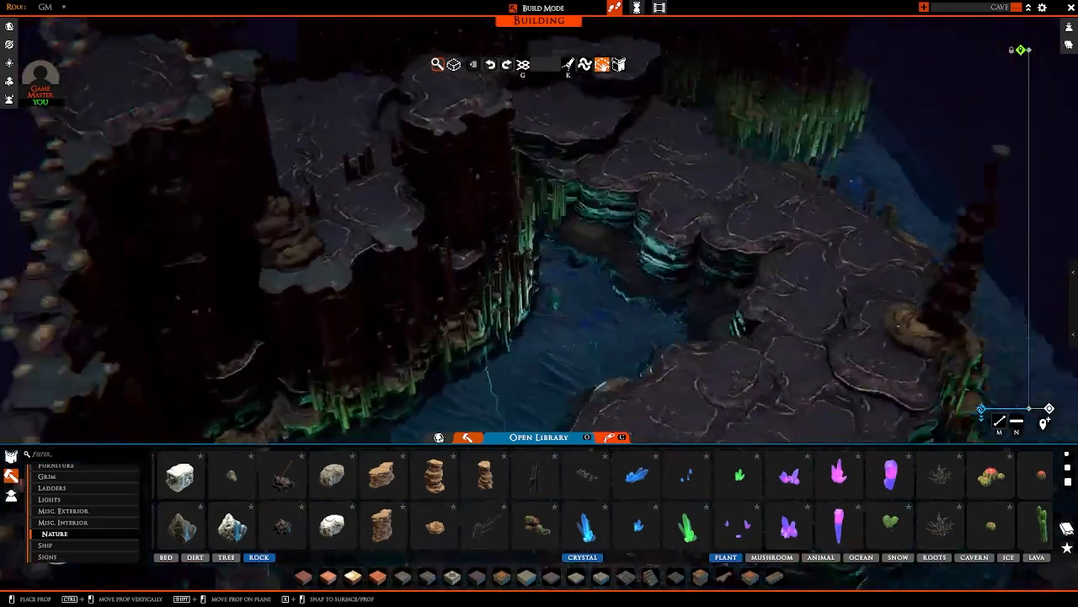
key("w")
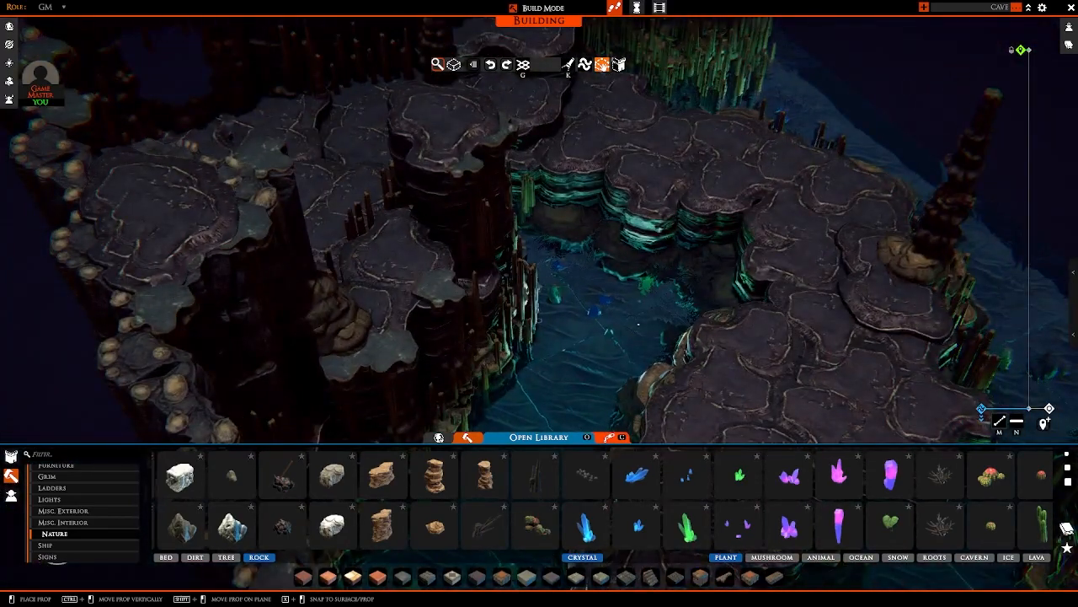
key("q")
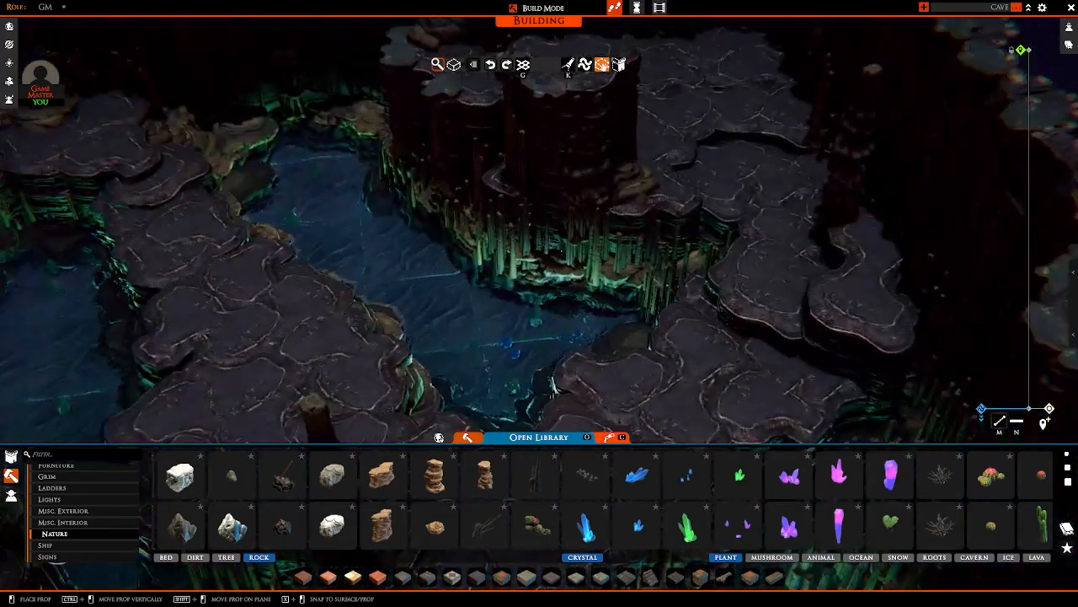
key("e")
key("w")
key("s")
key("d")
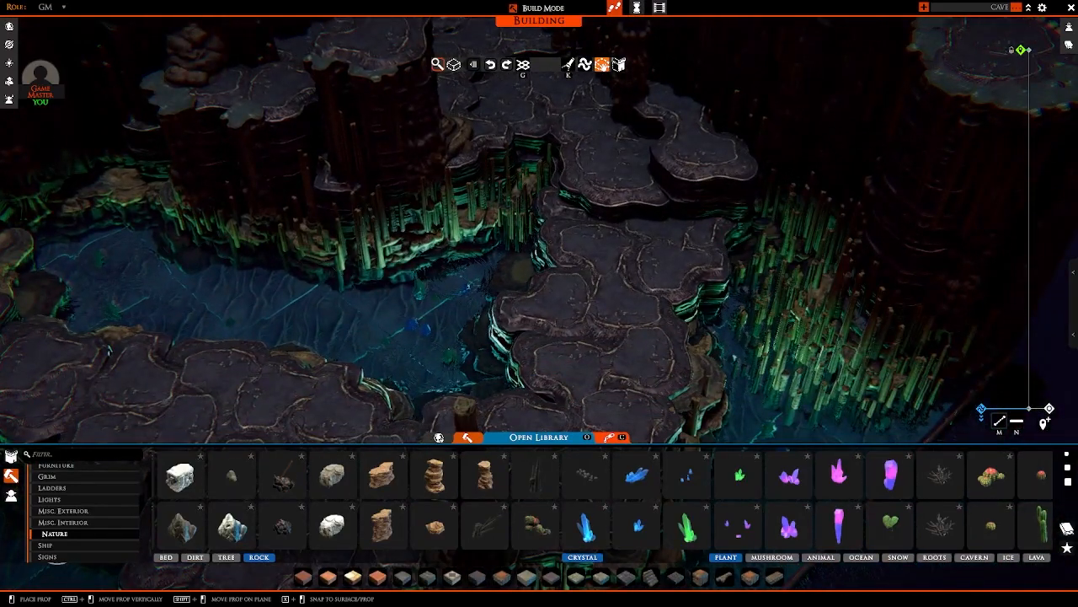
Step: Stop placing crystals and review the lighting of the cave's waters from several sides of the map
scroll(485, 318, "down", 6)
right_click(496, 315)
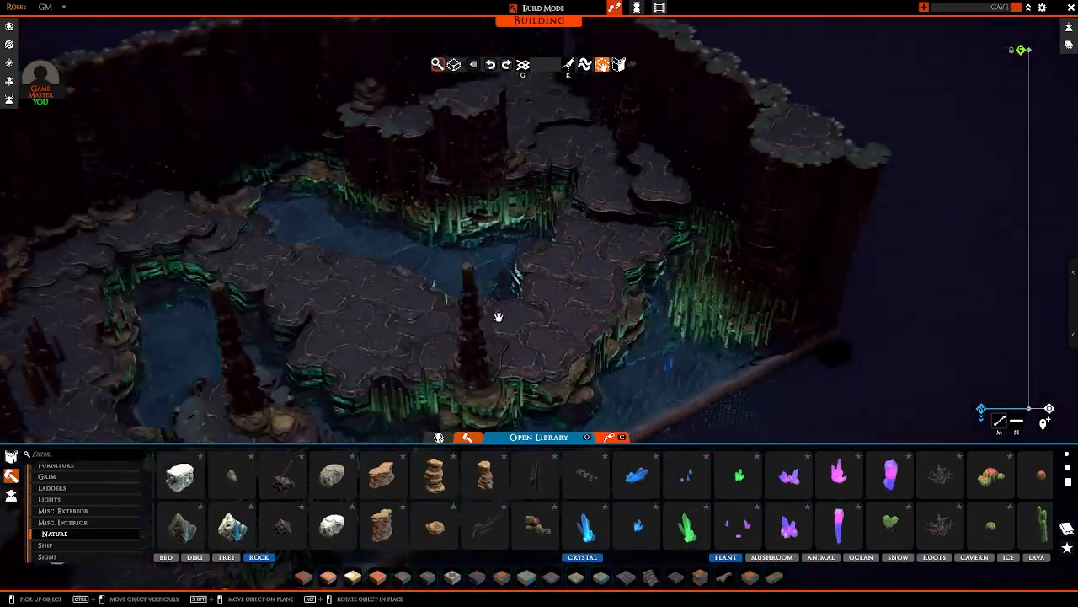
right_click_drag(496, 315, 445, 282)
key("a")
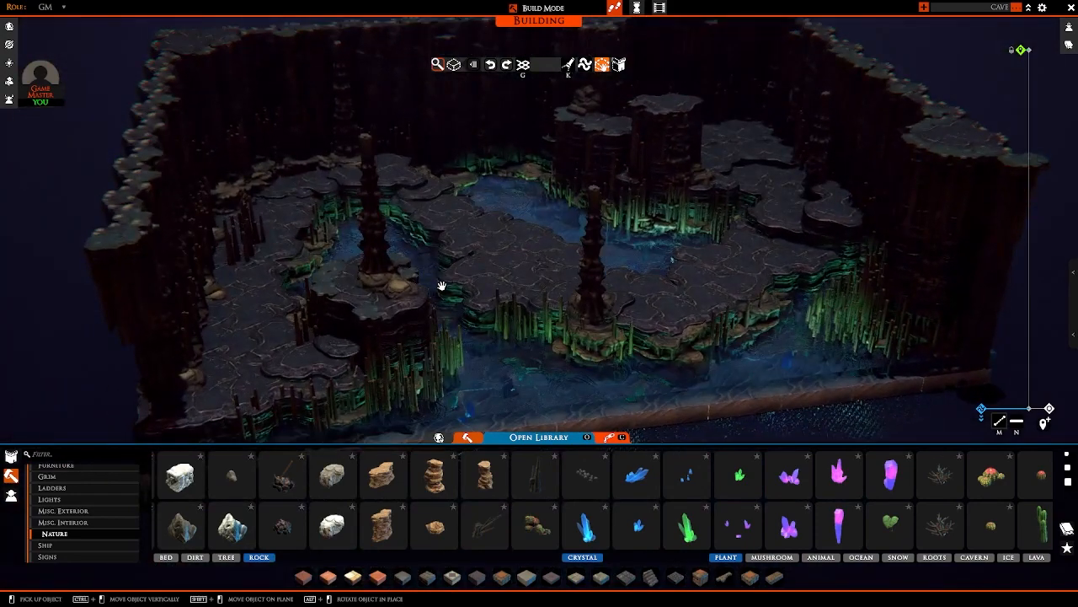
right_click_drag(649, 293, 472, 312)
key("a")
right_click_drag(533, 226, 646, 294)
scroll(611, 222, "down", 5)
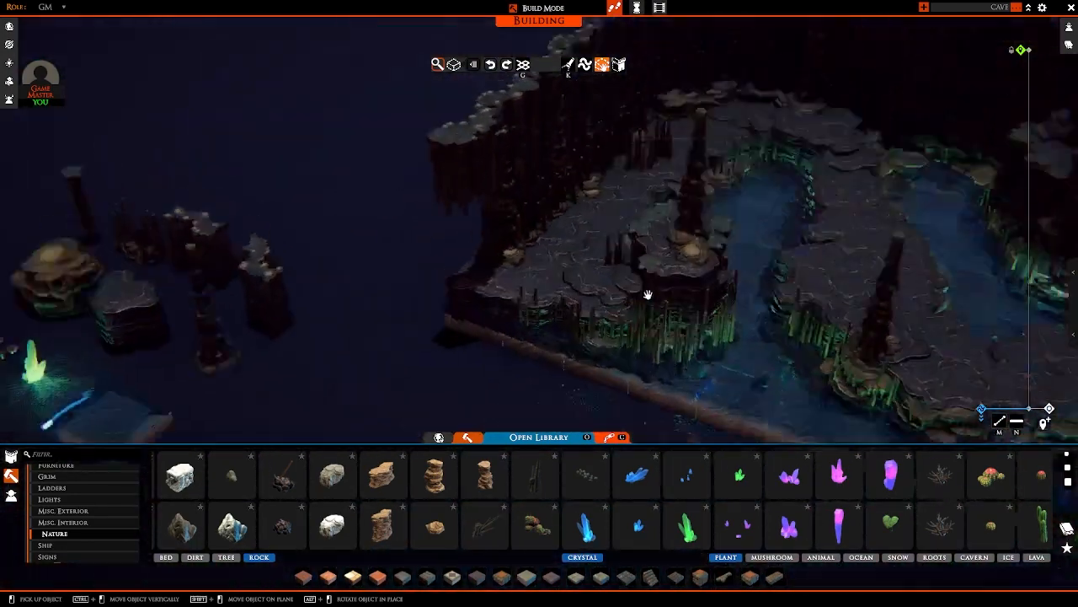
Step: Copy the glowing light rod beside the sample water tile, rotate it, and sink it beneath the floor at the corner wall's stalagmites
key("a")
scroll(638, 359, "up", 3)
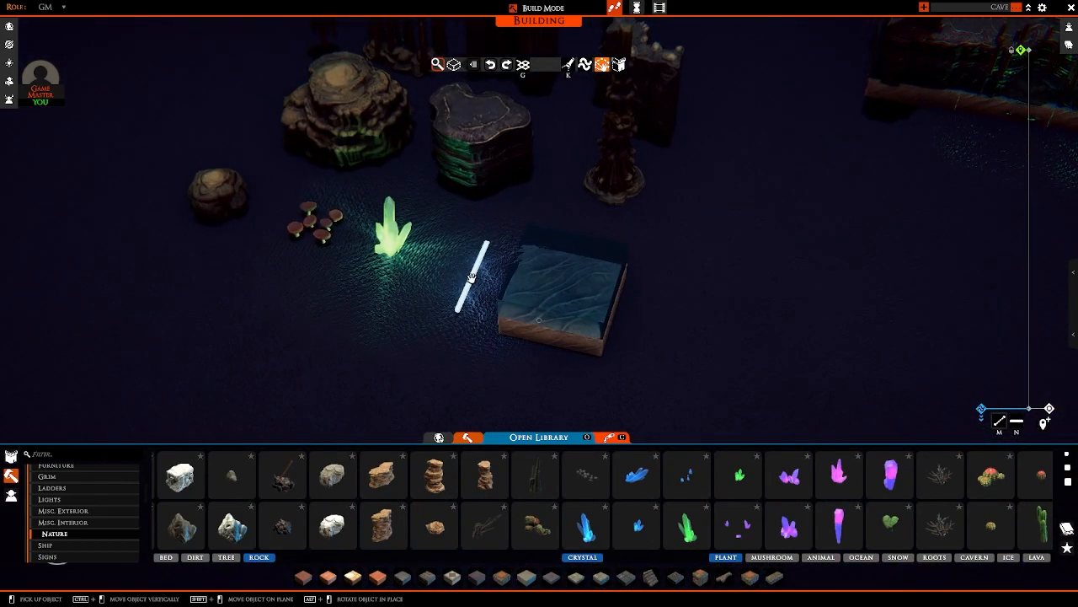
left_click(471, 278)
key("d")
right_click_drag(835, 281, 669, 233)
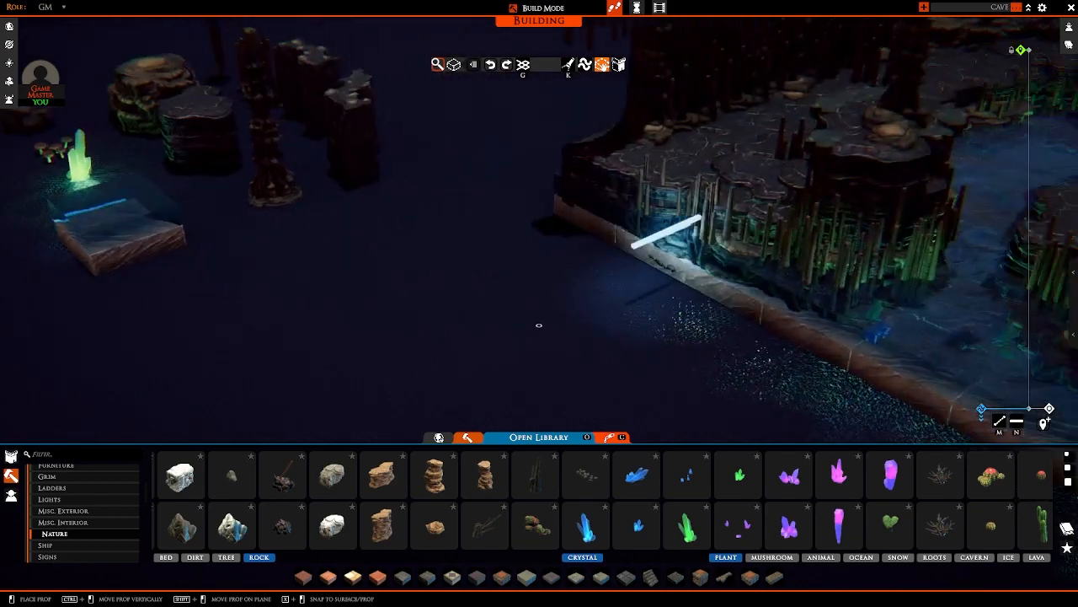
key("w")
key("w")
key("r")
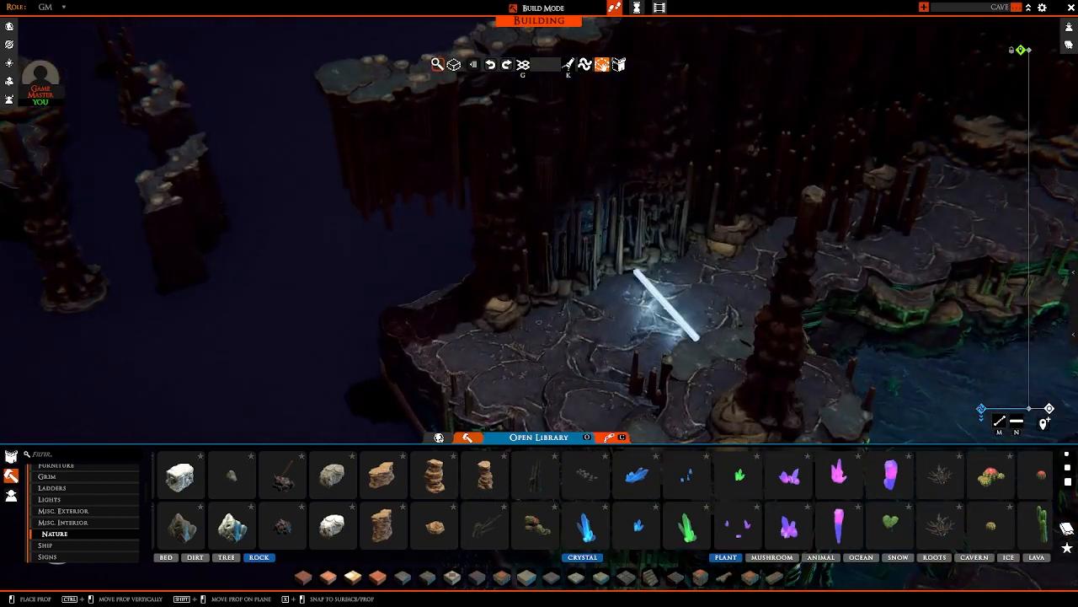
key("r")
left_click_drag(597, 275, 594, 315, "ctrl")
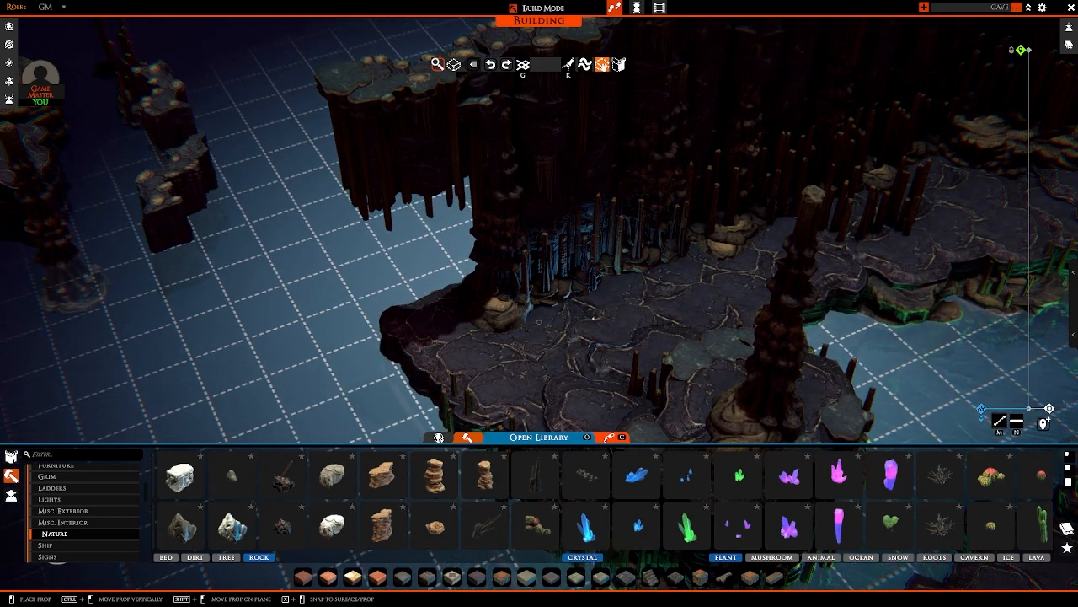
left_click_drag(593, 319, 594, 296, "ctrl")
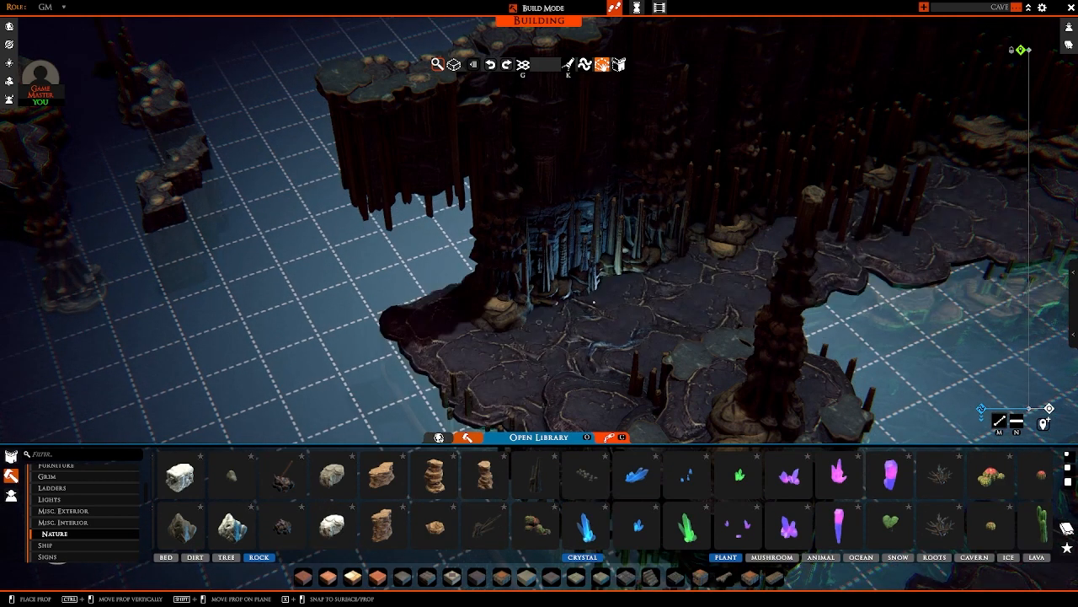
right_click_drag(594, 302, 619, 276)
Step: Add further hidden light rods beneath the floor at the foot of the corner column and its stalagmites, and stop placing
scroll(594, 295, "up", 3)
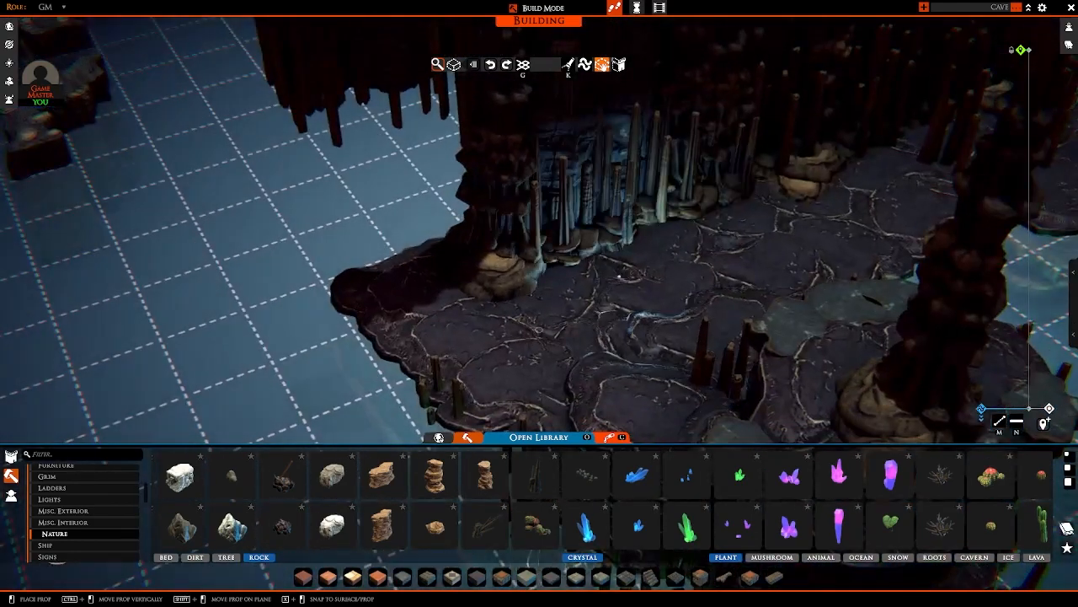
mouse_move(615, 267)
left_mouse_down("ctrl")
mouse_move(625, 256)
mouse_move(624, 271)
left_mouse_up("ctrl")
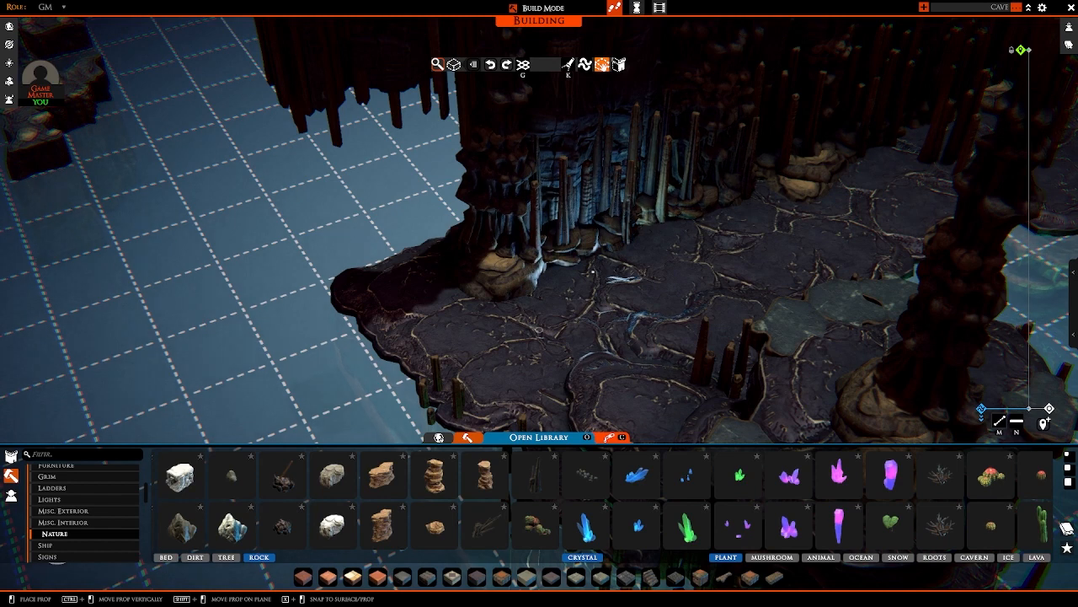
left_click_drag(582, 282, 582, 288, "ctrl")
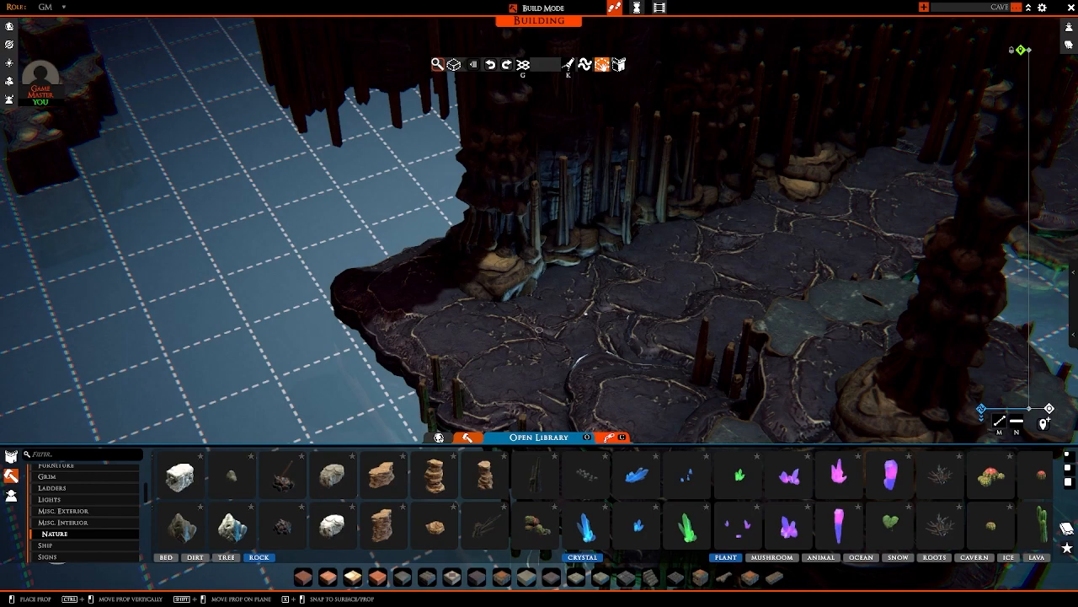
right_click_drag(587, 313, 472, 313)
key("d")
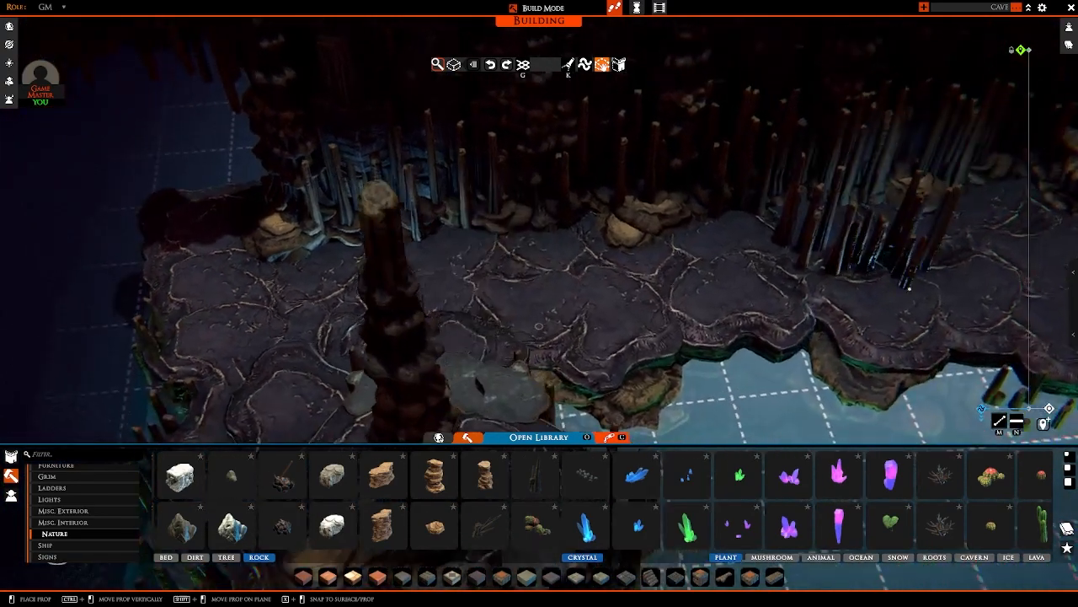
left_click(910, 288)
key("w")
right_click_drag(834, 240, 742, 260)
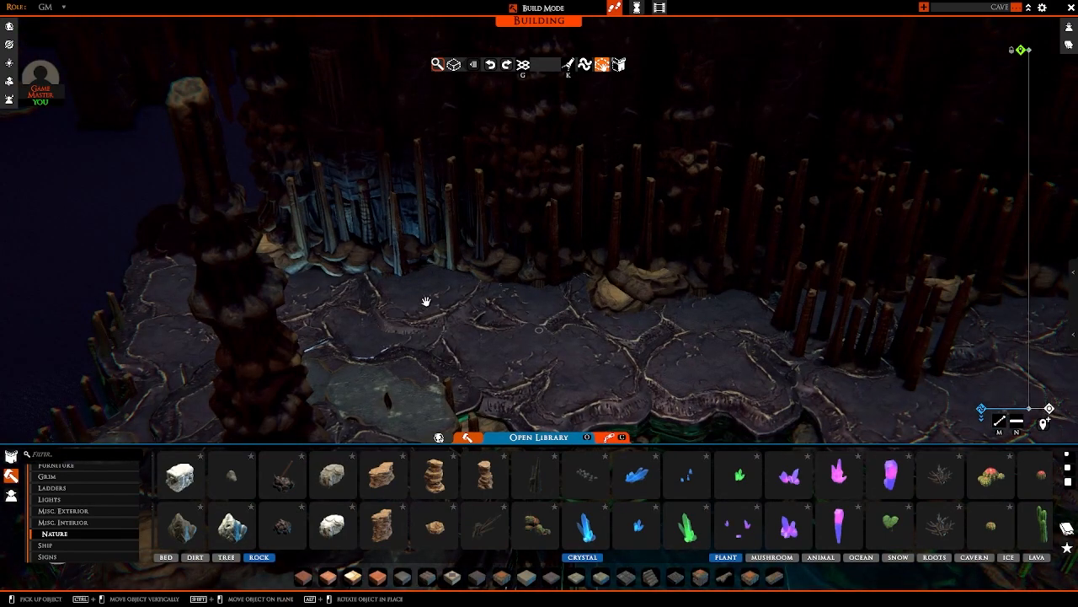
right_click_drag(426, 300, 510, 323)
Step: Take the light rod again from the sample pieces and sink it beneath the path near the dense stalagmite group by the wall
scroll(511, 323, "down", 5)
key("a")
key("a")
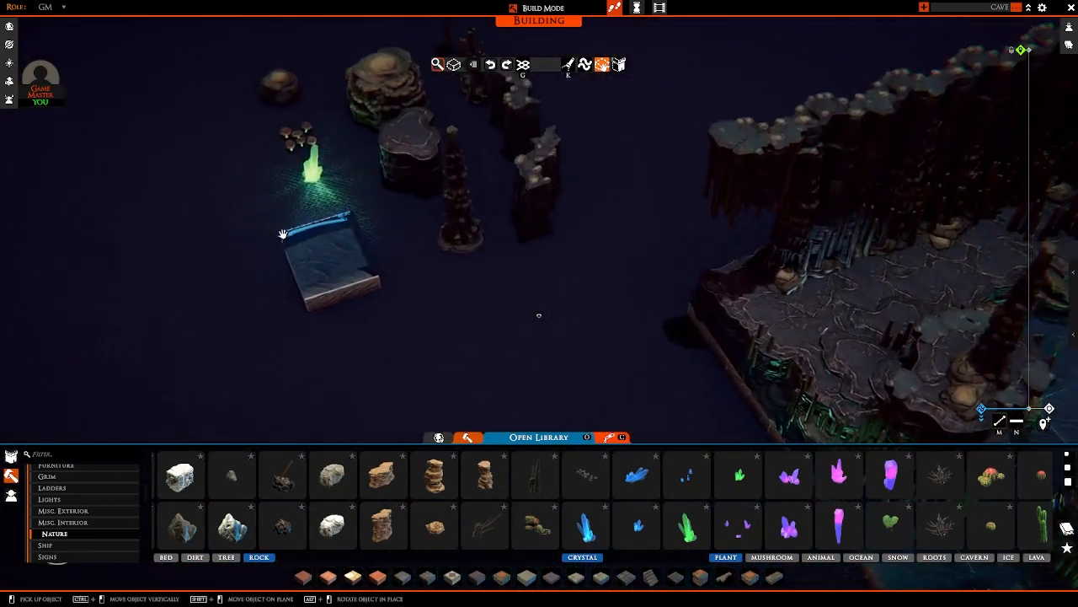
right_click_drag(282, 234, 374, 327)
key("d")
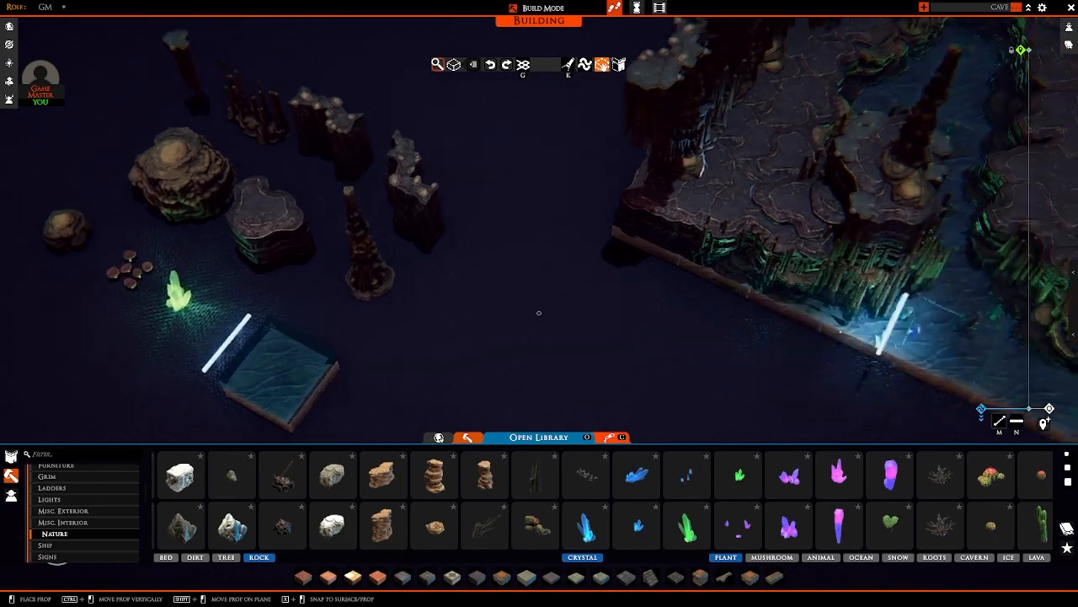
right_click_drag(893, 321, 766, 260)
scroll(621, 306, "up", 3)
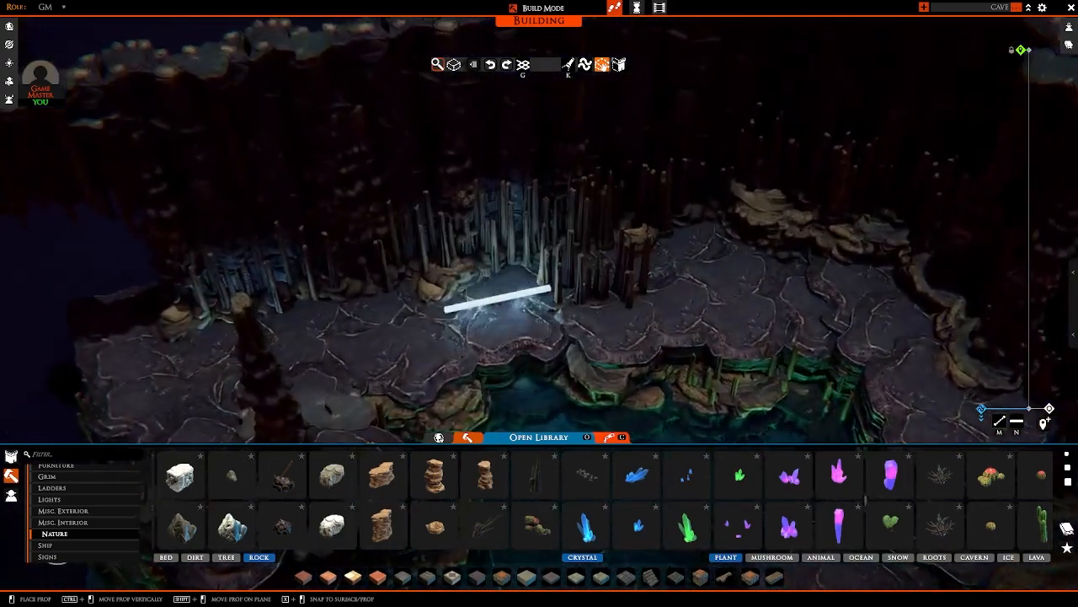
right_click(514, 302)
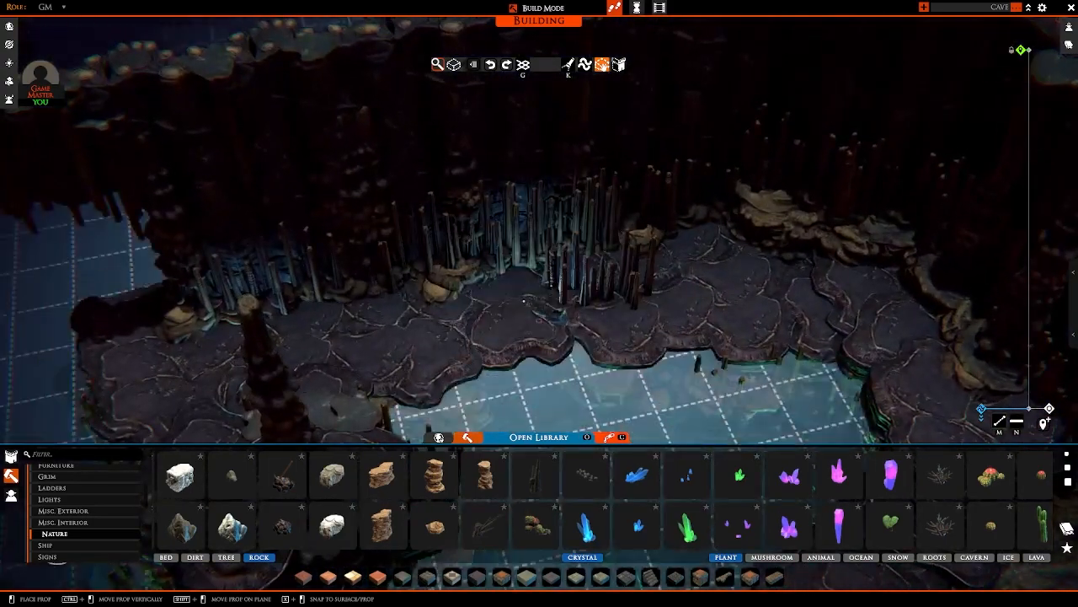
scroll(515, 304, "up", 5)
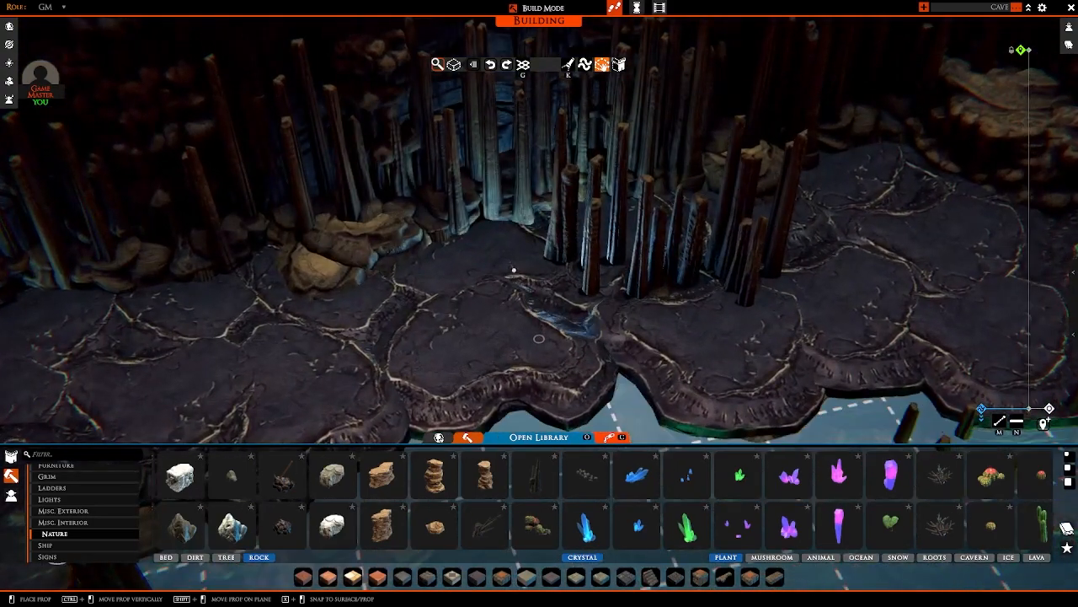
Step: Hide light rods beneath the path along the wall, around the rock between the corner column and the stalagmite group
right_click_drag(514, 266, 187, 264)
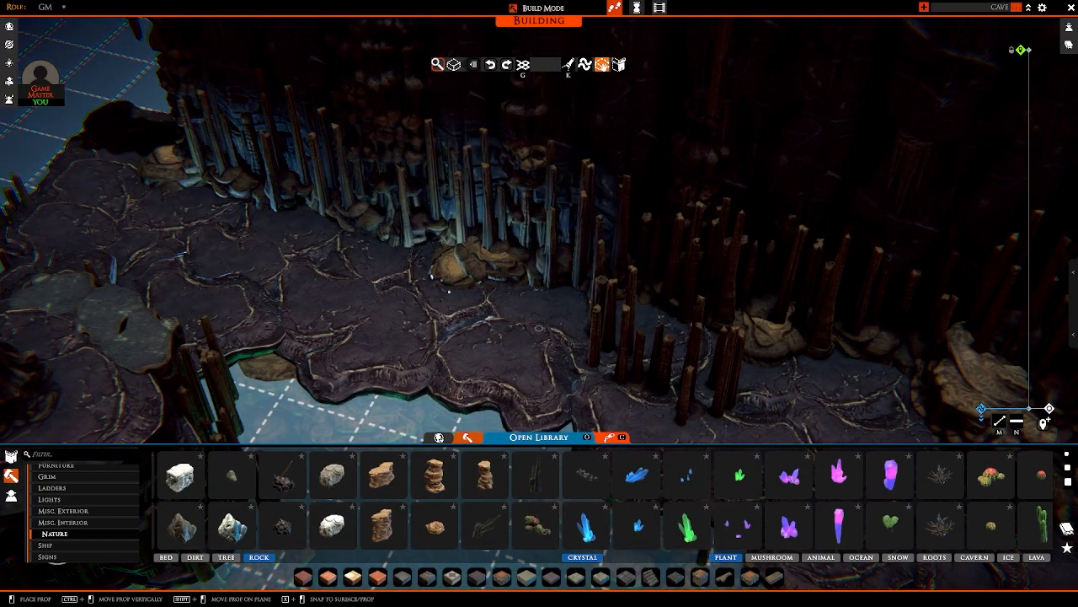
right_click_drag(414, 296, 311, 291)
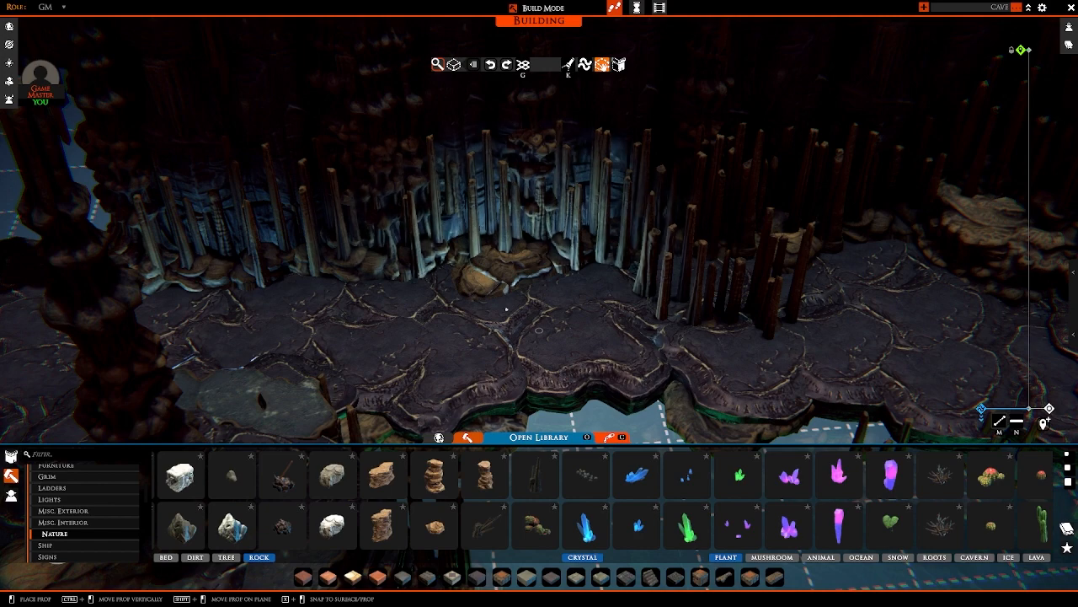
right_click_drag(506, 309, 415, 331)
Step: Sink light rods beneath the floor along the rocky bank and around the tall column in the cave's back corner
key("s")
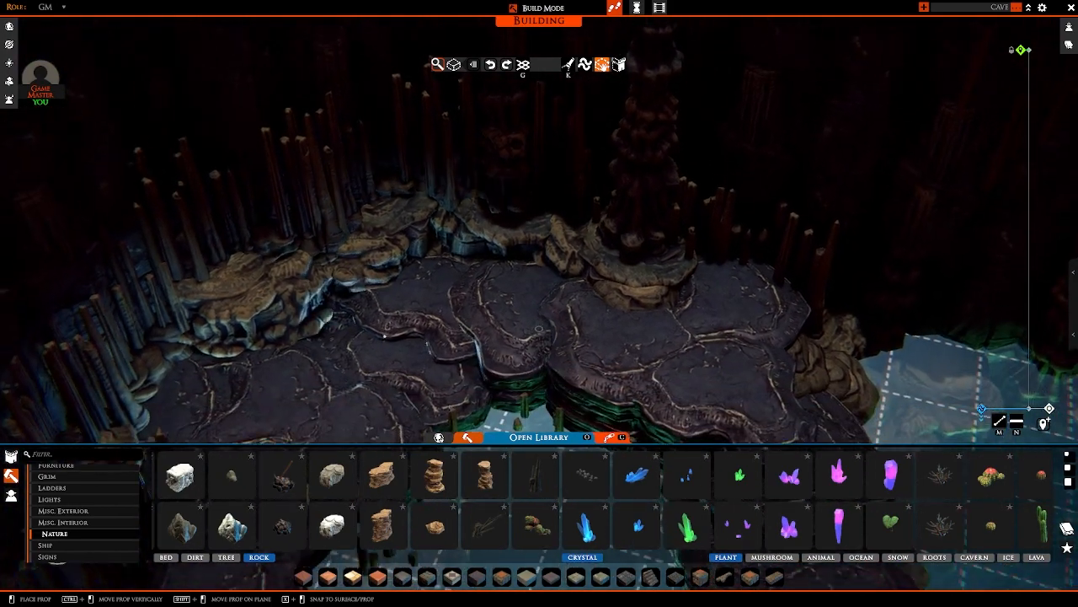
key("w")
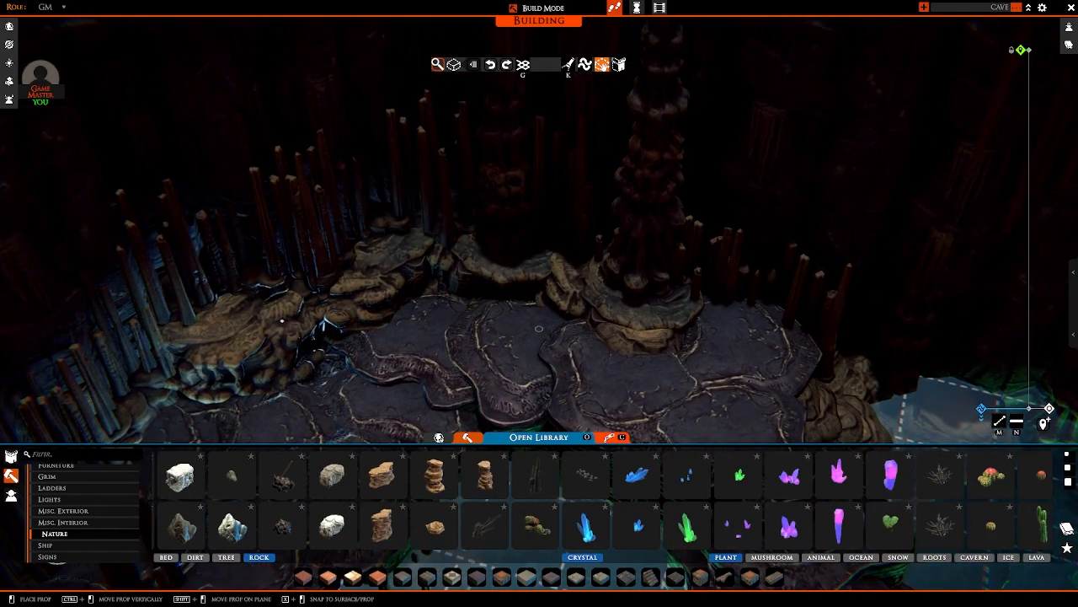
key("s")
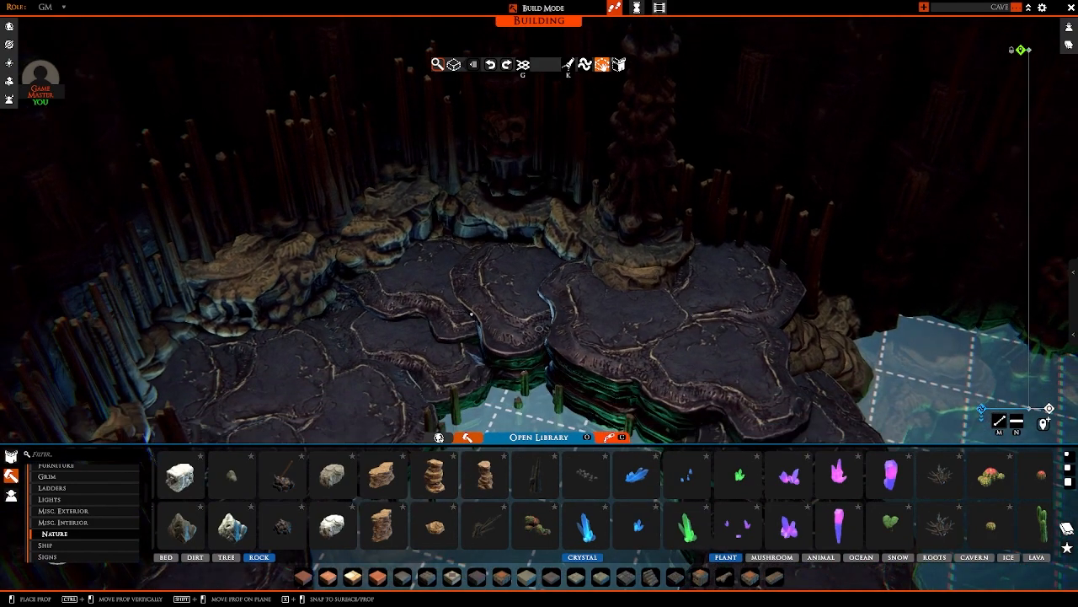
mouse_move(472, 316)
right_mouse_down()
mouse_move(562, 342)
mouse_move(473, 309)
right_mouse_up()
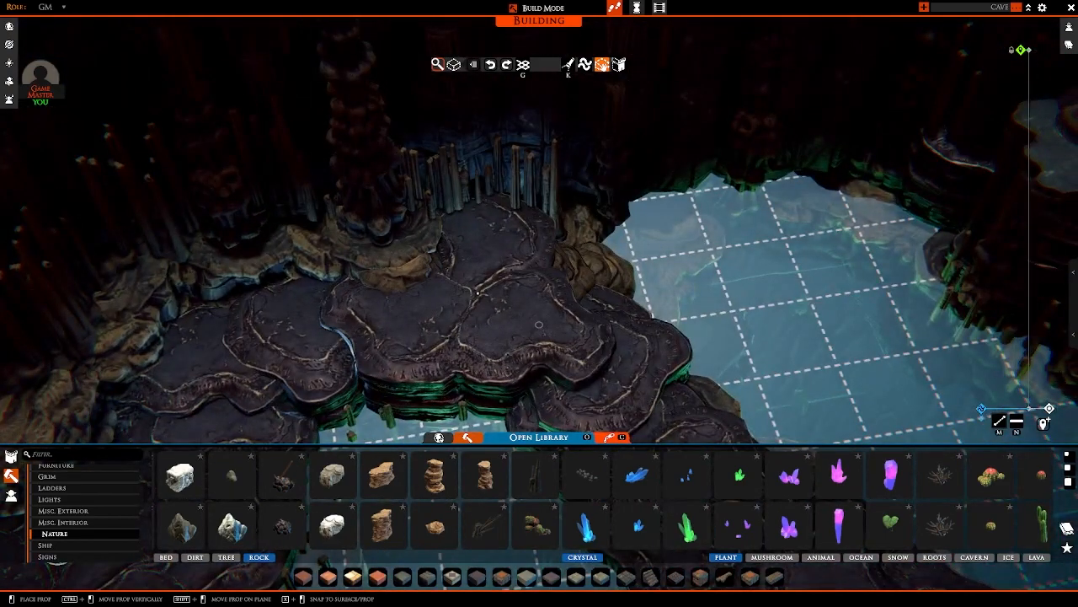
key("a")
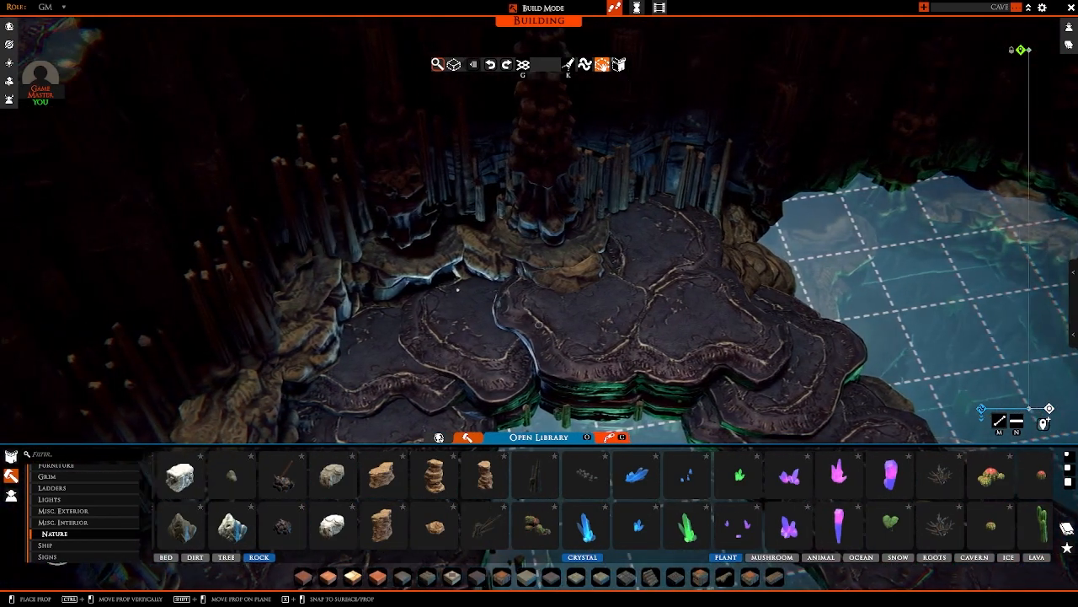
key("d")
right_click_drag(539, 324, 466, 331)
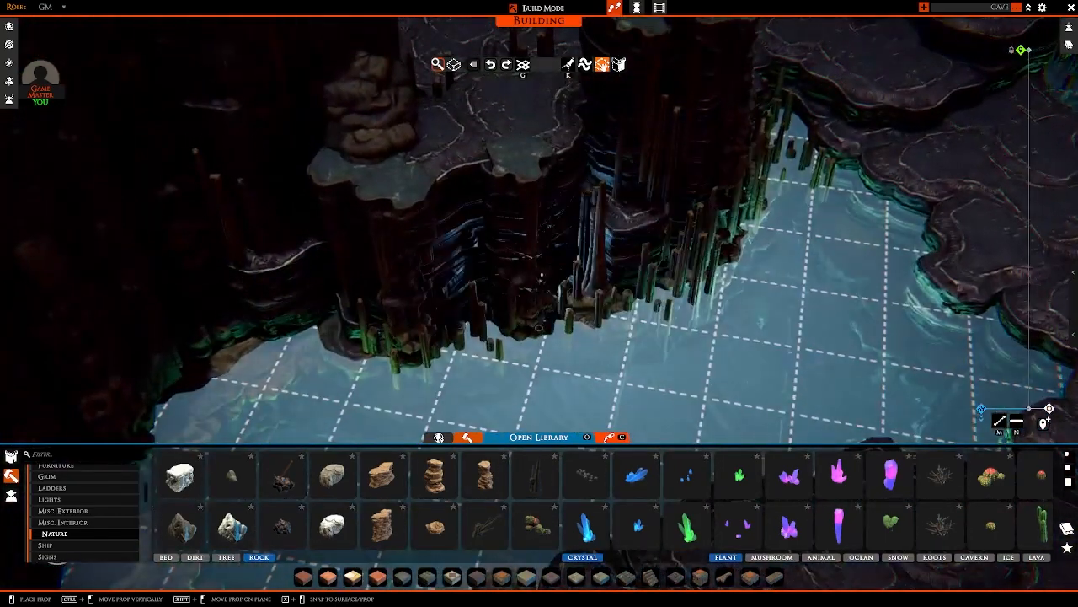
Step: Hide light rods under the raised ledge beside the lone column to light its edge and the wall behind it
key("d")
right_click_drag(811, 329, 668, 309)
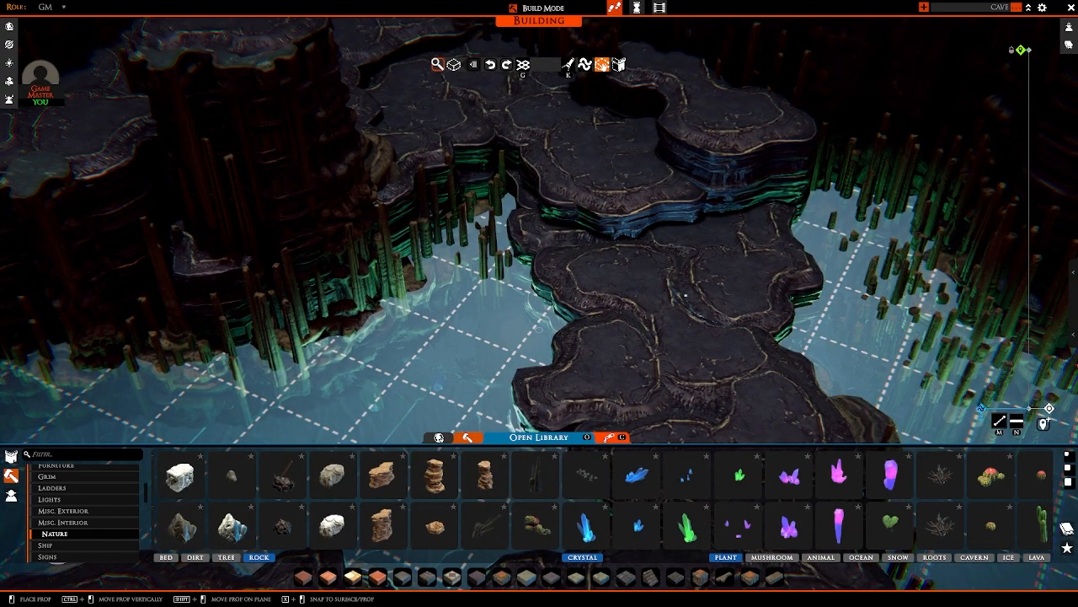
scroll(686, 296, "down", 4)
right_click_drag(686, 295, 730, 320)
key("w")
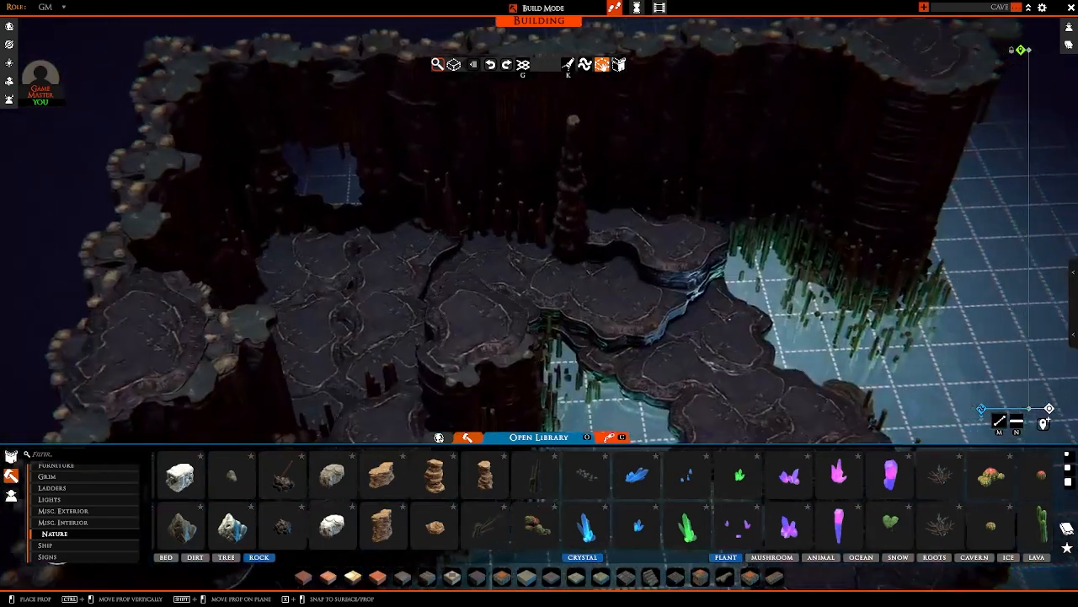
scroll(730, 319, "up", 4)
key("w")
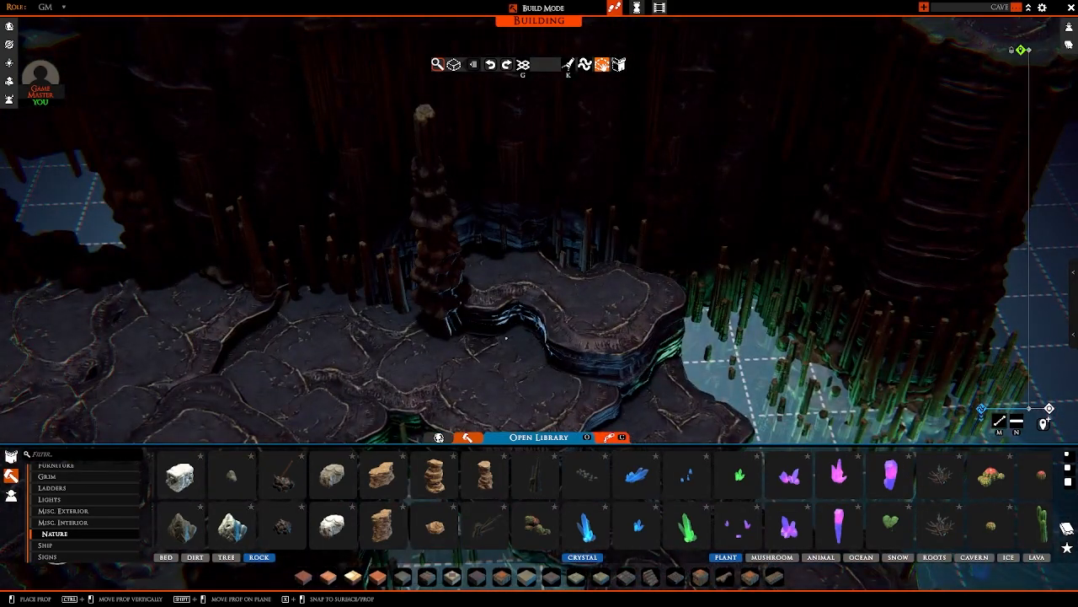
middle_click_drag(506, 338, 510, 278)
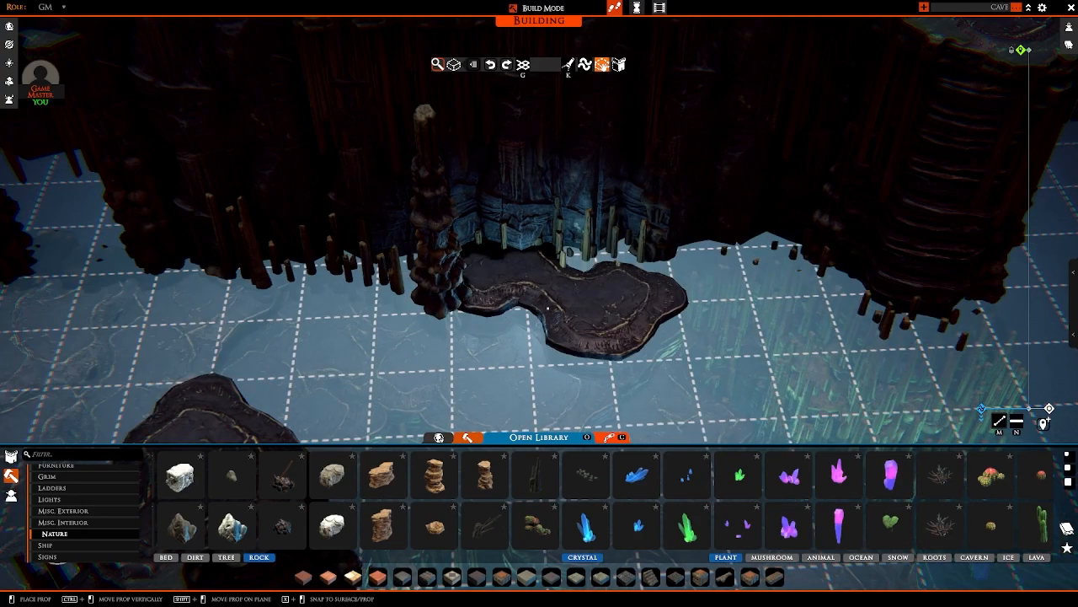
Step: Place hidden light rods beneath the floor of the walled chamber, next to the stalagmites around its edges
key("s")
right_click_drag(539, 290, 388, 291)
key("w")
middle_click_drag(539, 290, 540, 323)
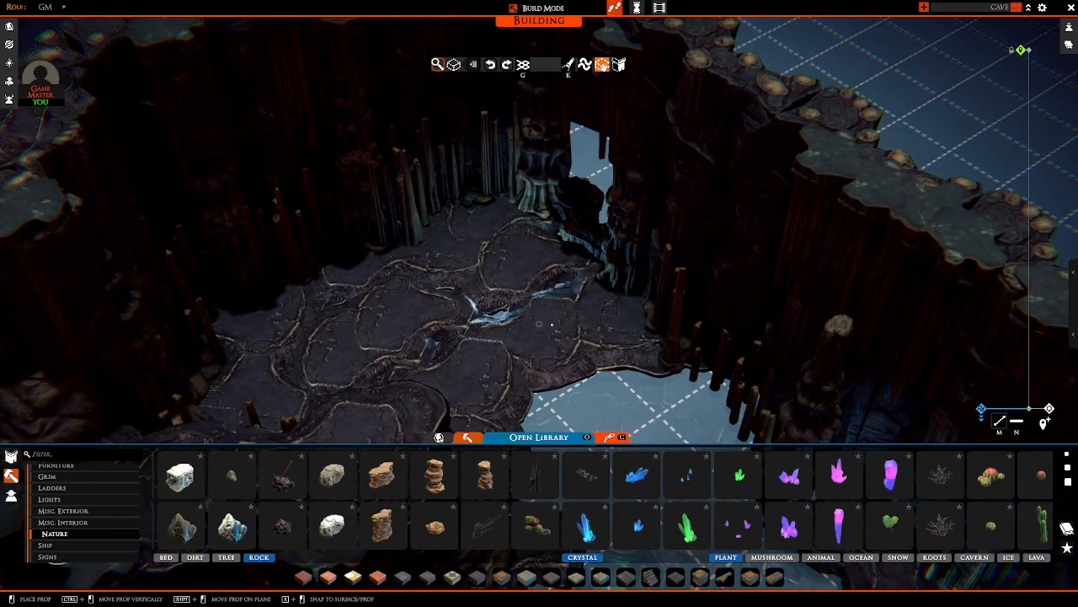
right_click_drag(475, 245, 434, 289)
key("a")
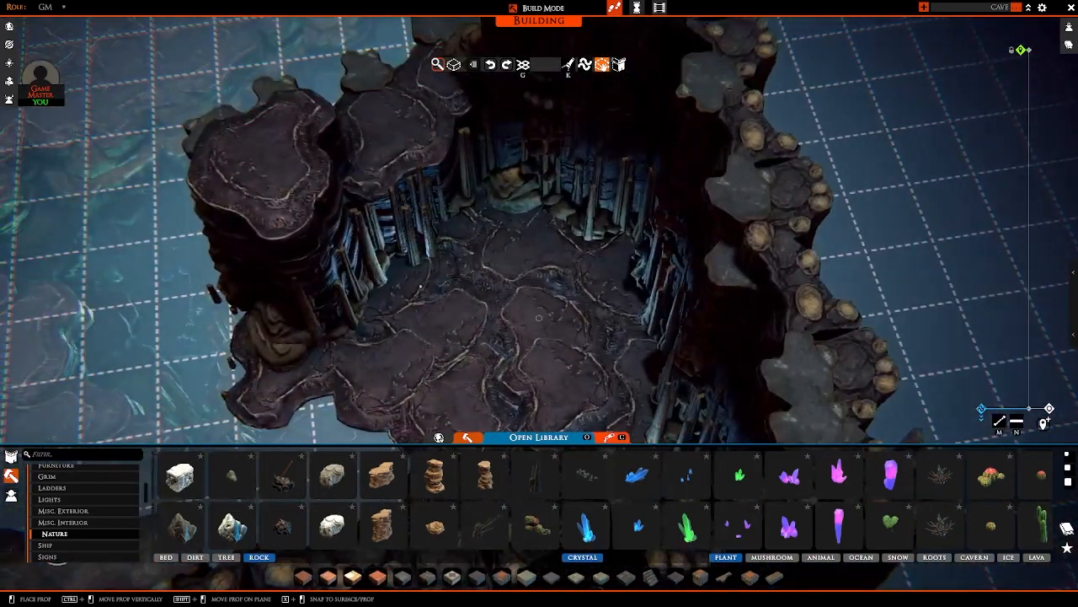
Step: Lower another light rod beneath the middle of the walled chamber's floor
key("s")
key("a")
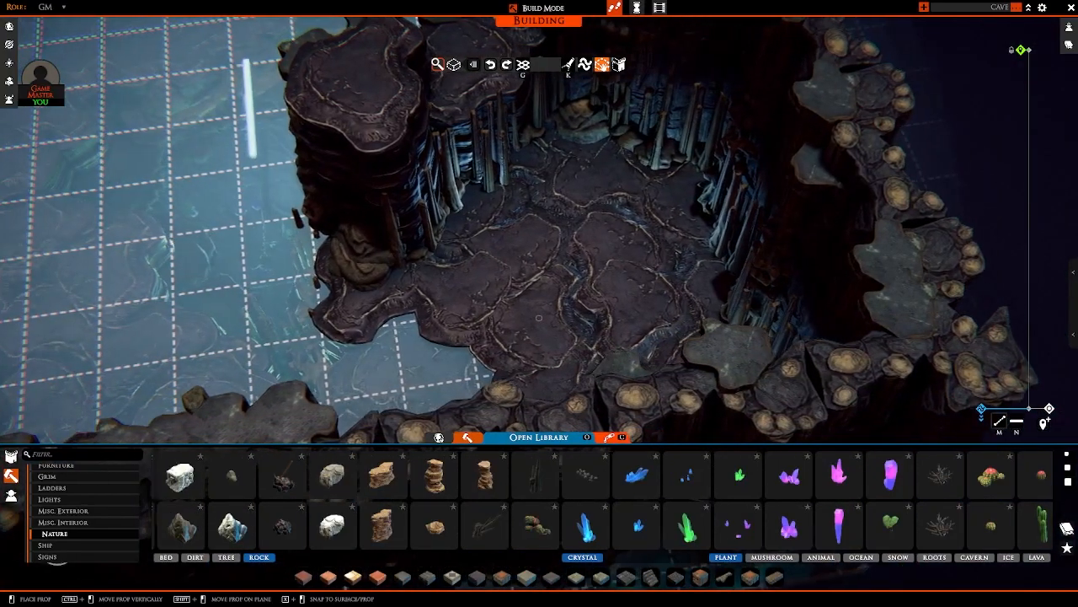
right_click_drag(540, 319, 472, 318)
key("ctrl+z")
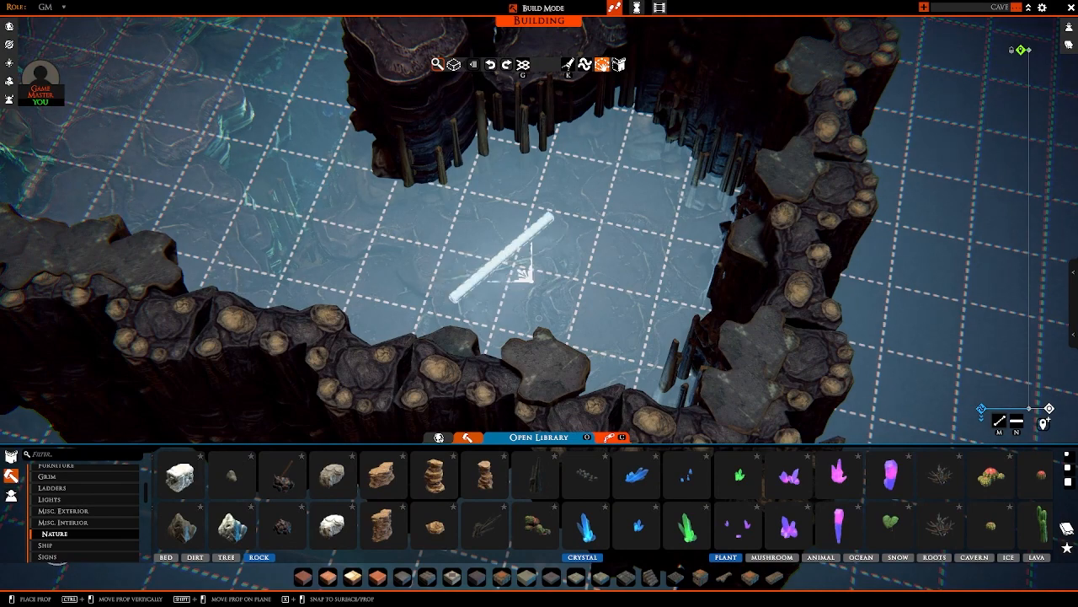
key("ctrl+y")
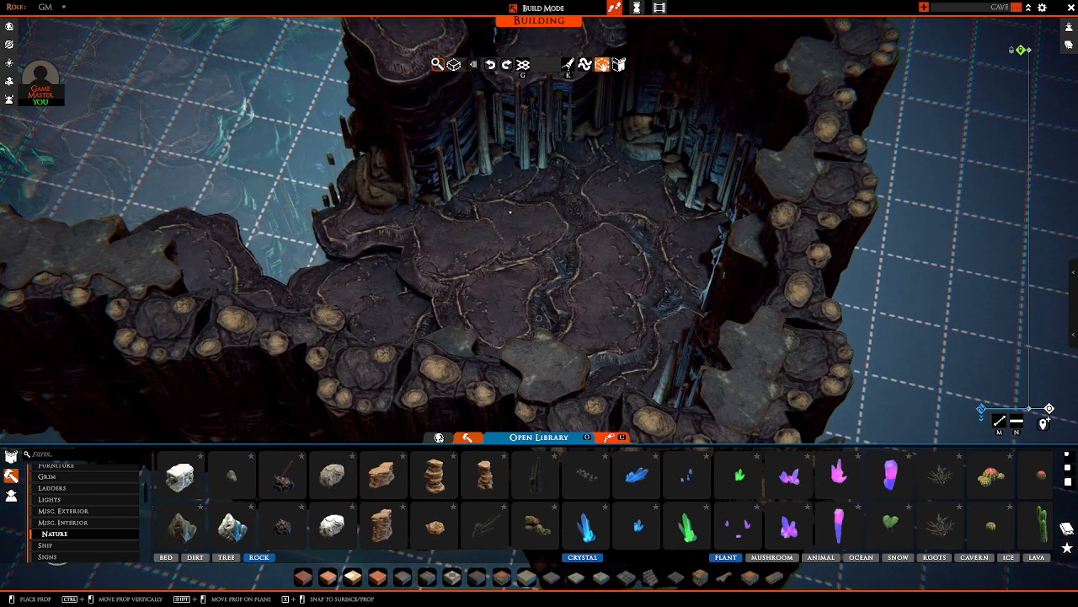
Step: Stop placing light rods and review the lighting of the walls and paths across the whole cave
right_click_drag(540, 319, 640, 319)
key("a")
right_click_drag(539, 318, 674, 286)
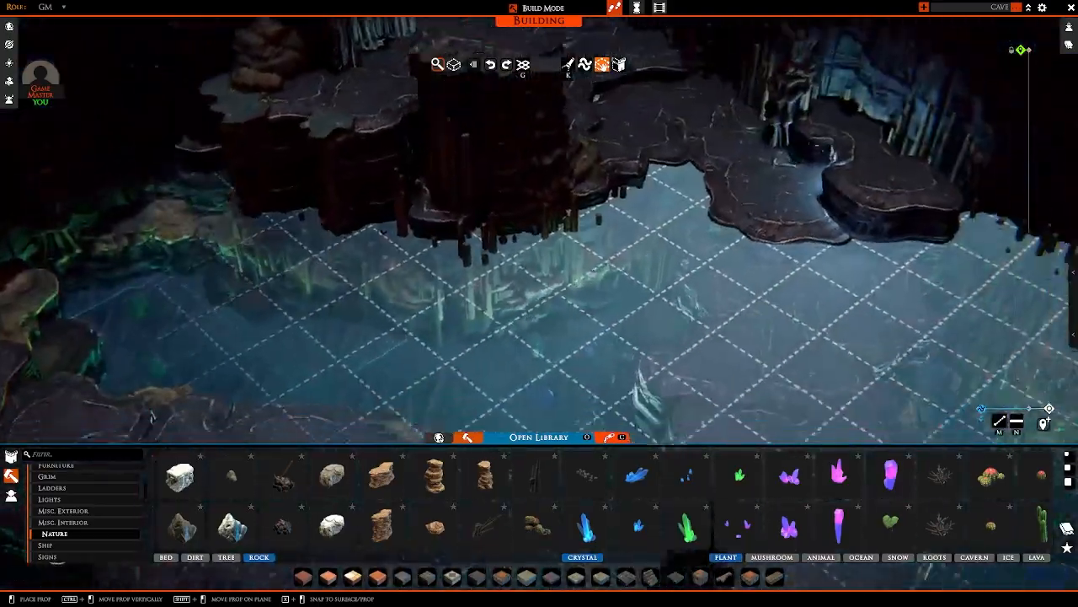
key("d")
key("w")
right_click_drag(540, 318, 674, 318)
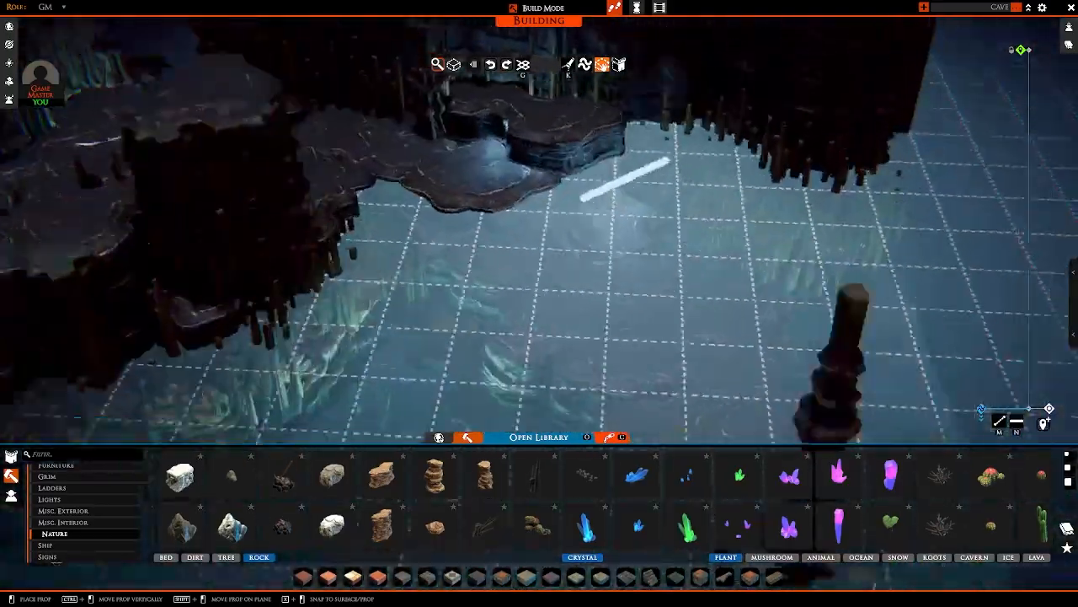
right_click_drag(625, 180, 458, 186)
right_click(474, 180)
scroll(604, 198, "down", 5)
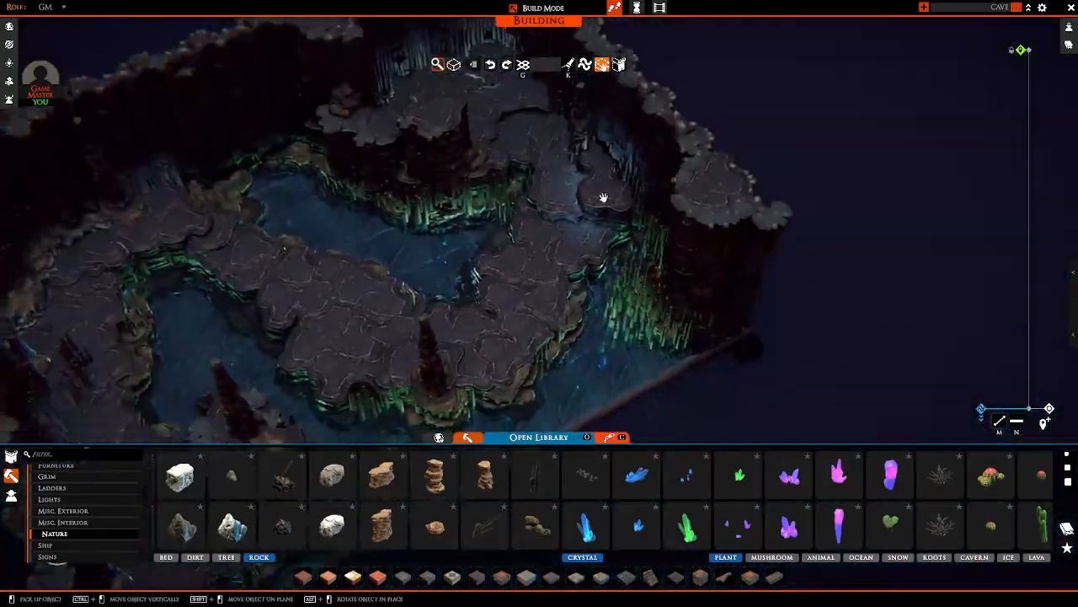
right_click_drag(604, 198, 392, 123)
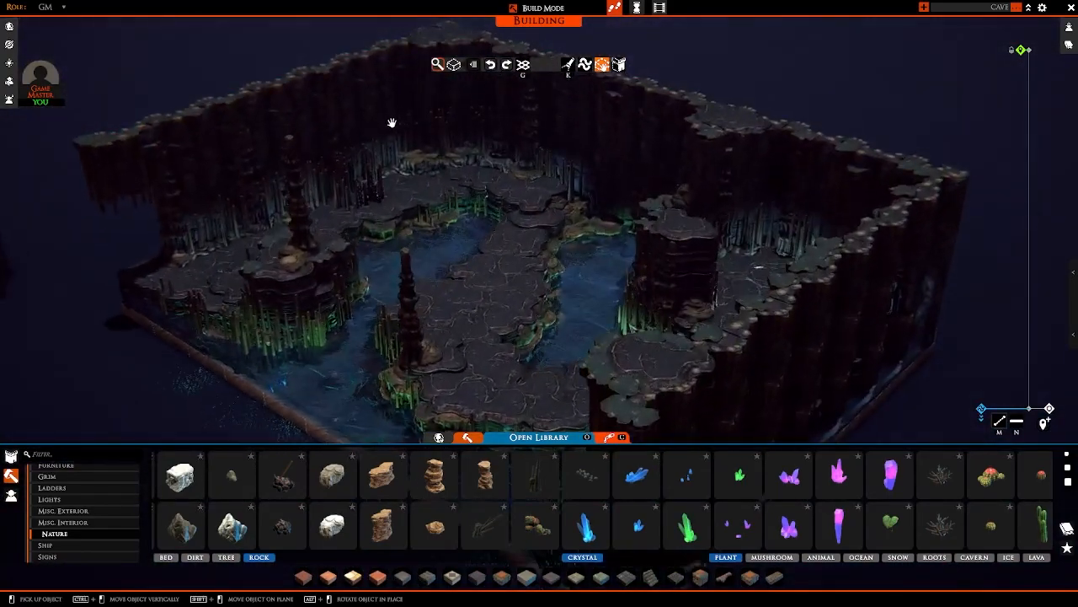
Step: Inspect the stalagmites, rocks and water edges up close around the back of the cave
scroll(392, 123, "up", 5)
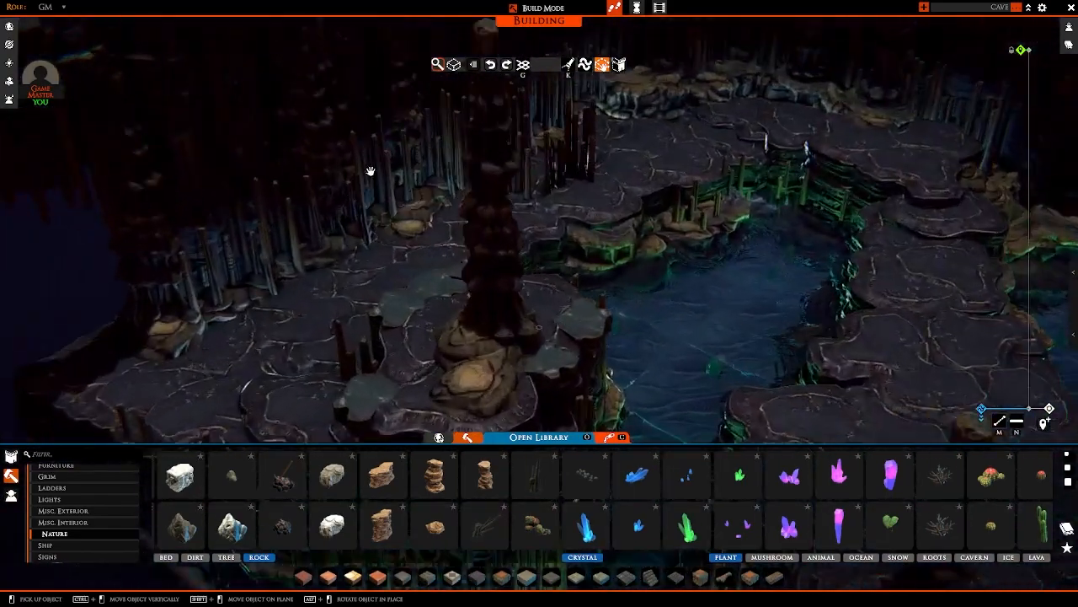
scroll(370, 171, "down", 5)
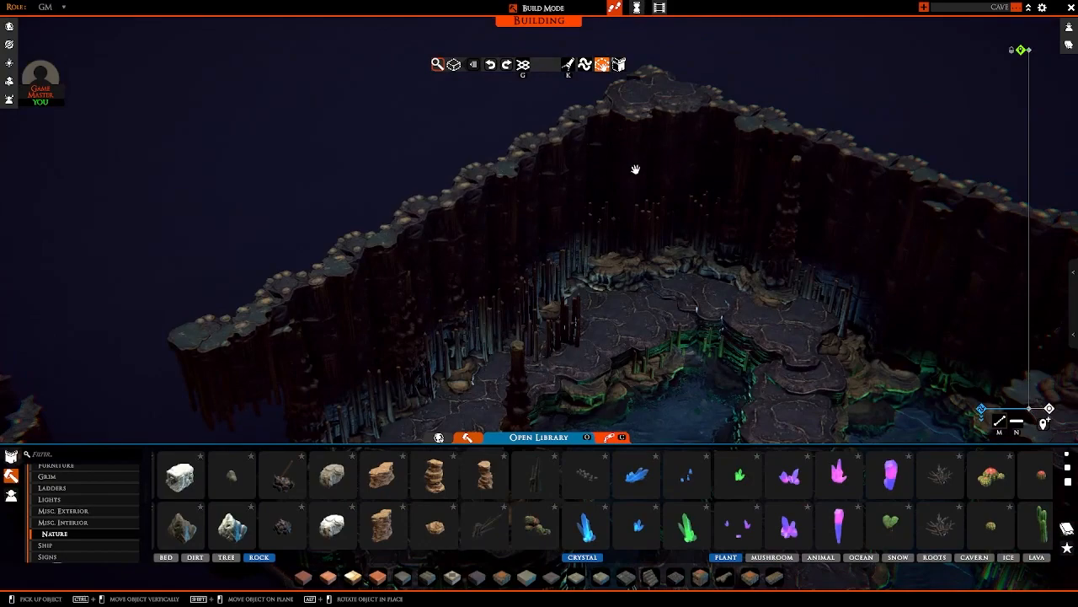
scroll(635, 169, "up", 5)
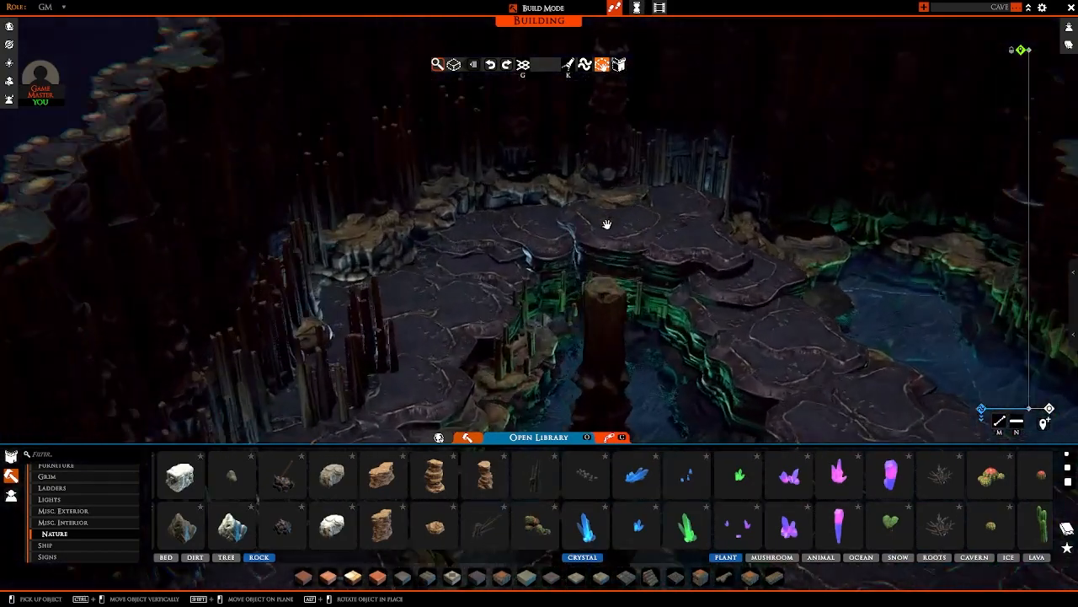
scroll(607, 224, "up", 5)
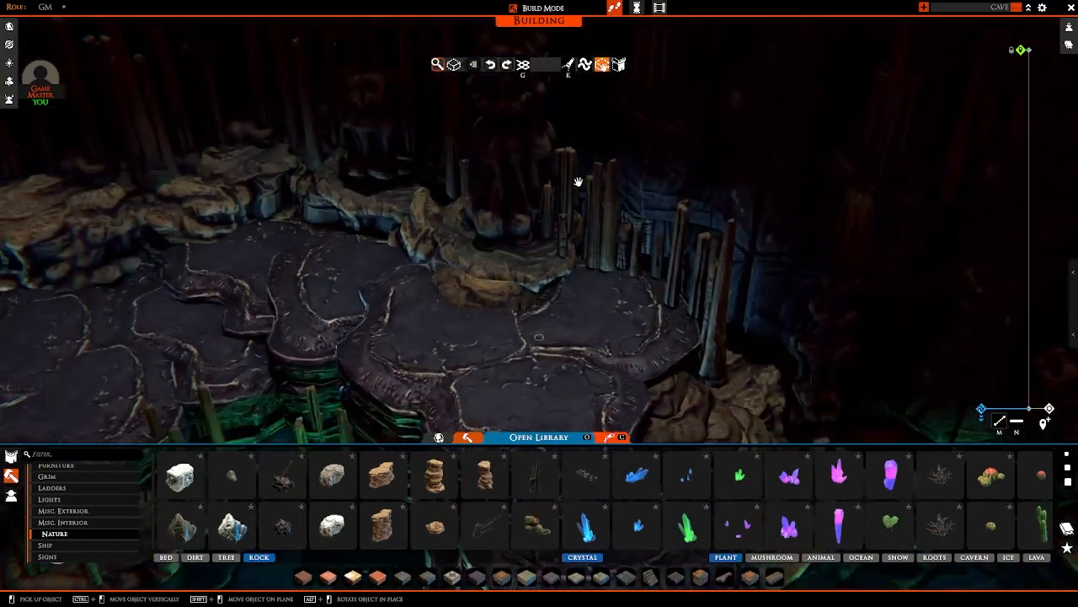
scroll(573, 176, "down", 10)
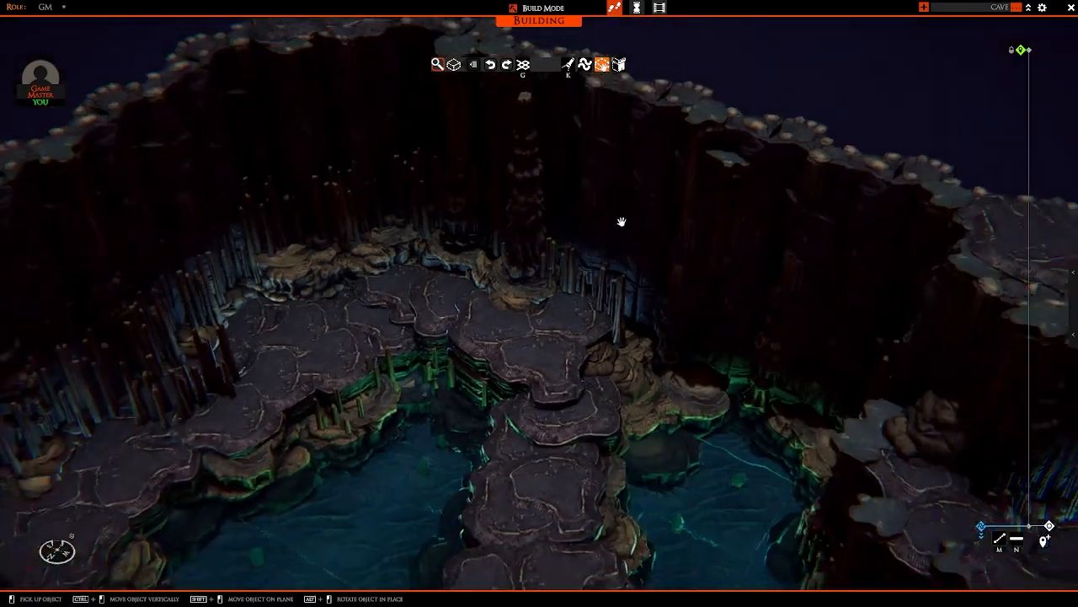
scroll(622, 222, "up", 6)
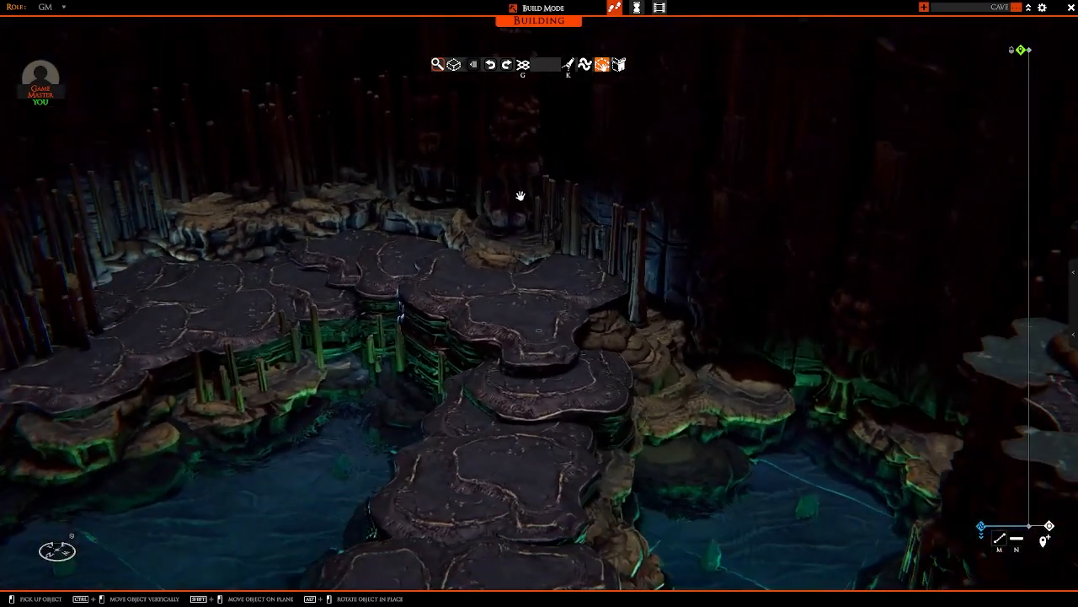
Step: Open the atmosphere settings, apply them to the game board and close them
key("Tab")
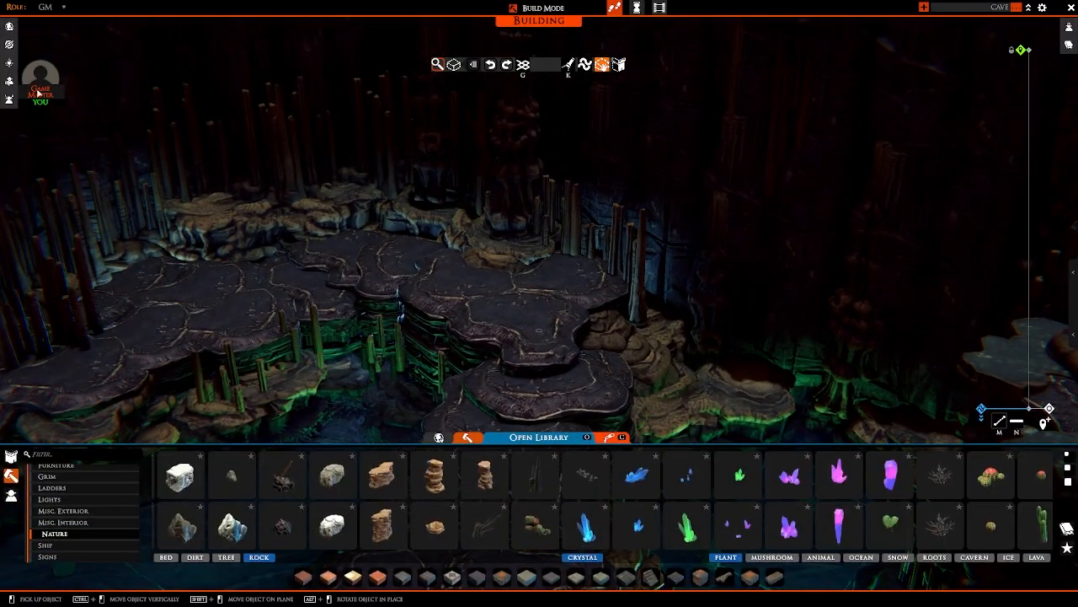
left_click(10, 67)
key("s")
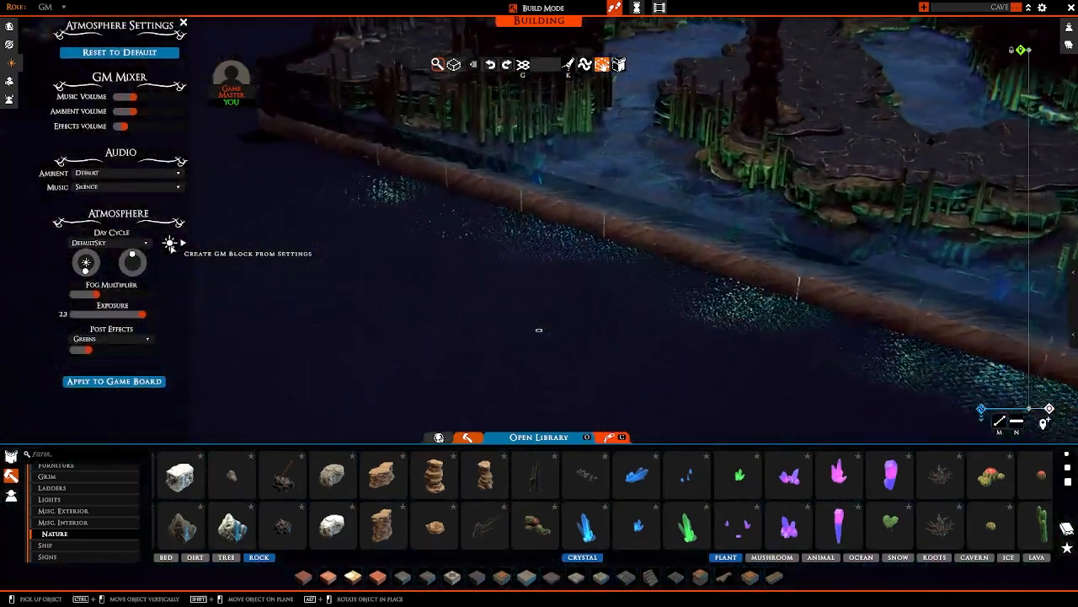
left_click(169, 243)
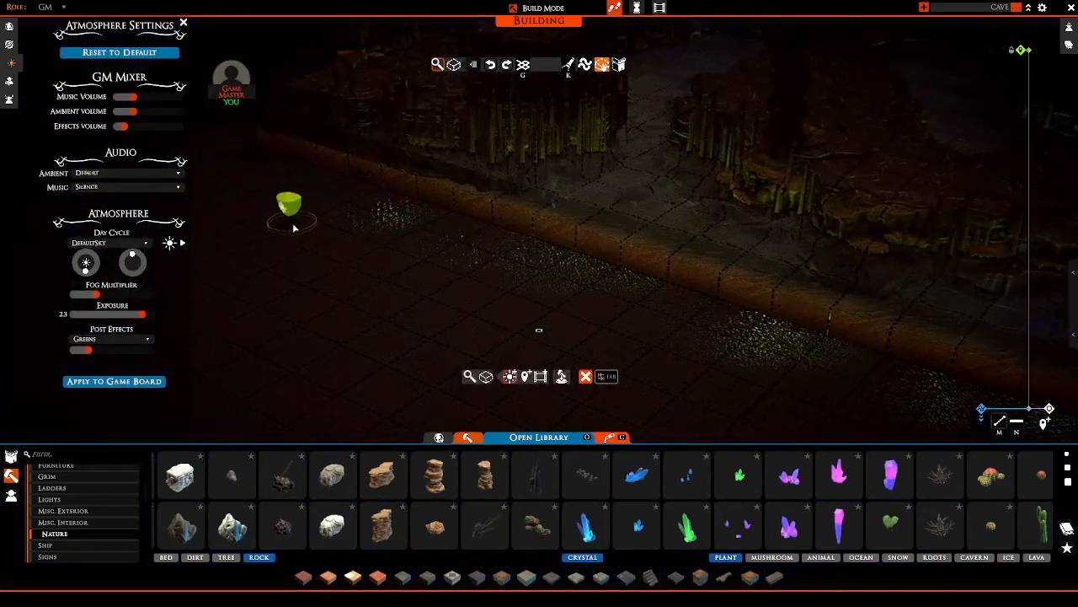
left_click(293, 228)
left_click(119, 383)
key("w")
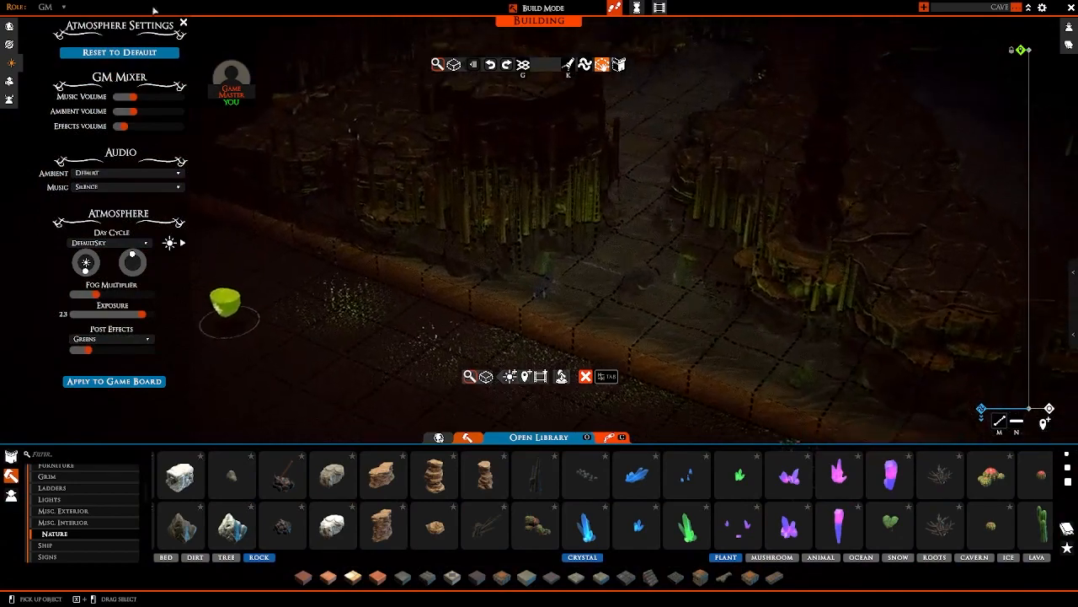
left_click(182, 24)
key("w")
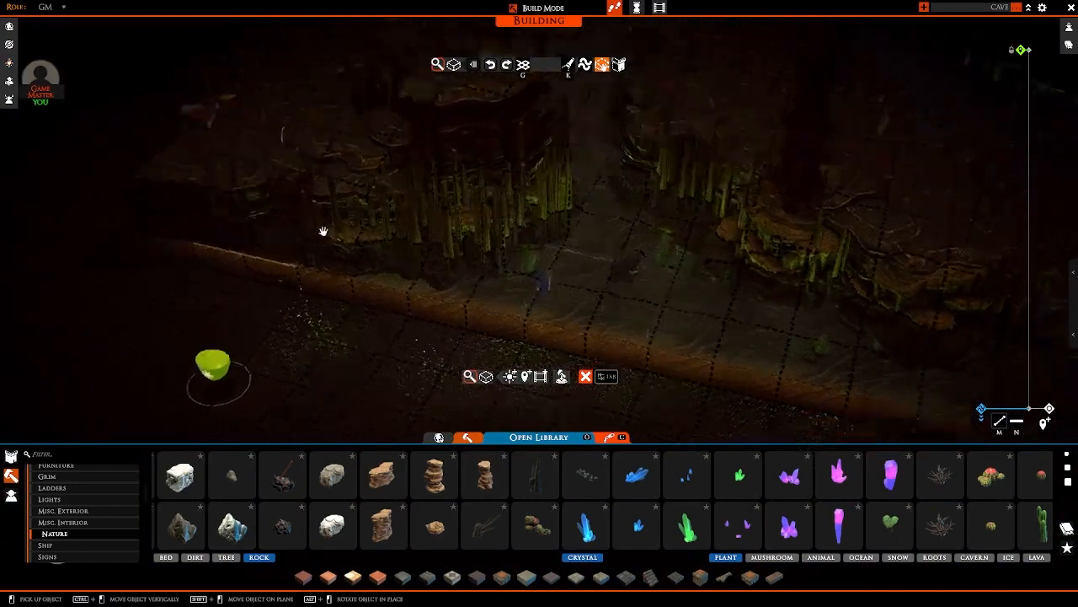
key("Tab")
Step: Choose the mossy log from the plant props and sink it into the path beside the lone column as a moss patch
scroll(349, 209, "down", 10)
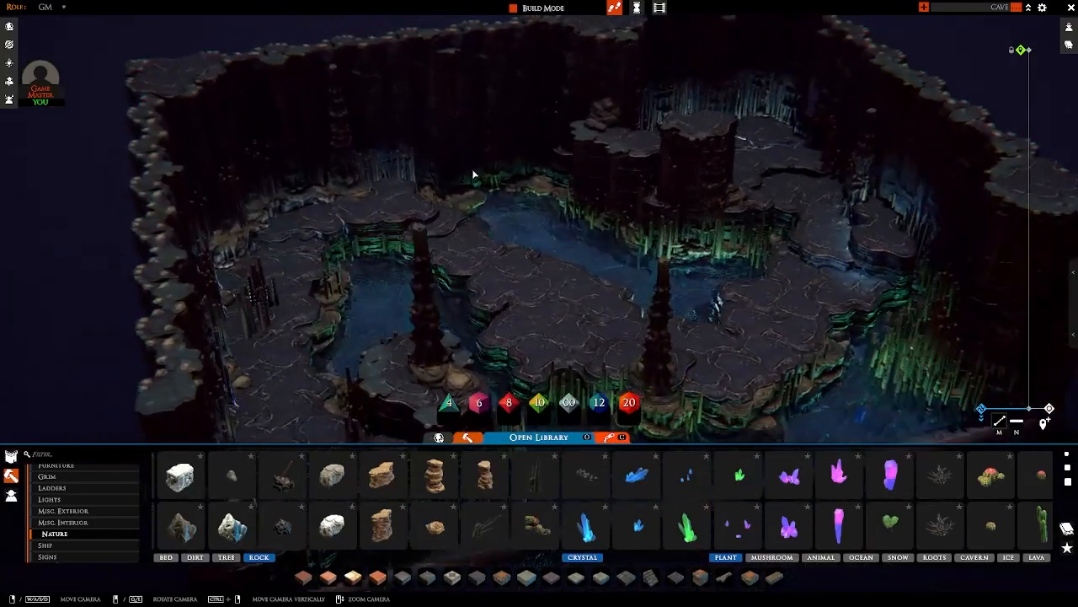
middle_click_drag(473, 171, 371, 238)
scroll(747, 525, "down", 6)
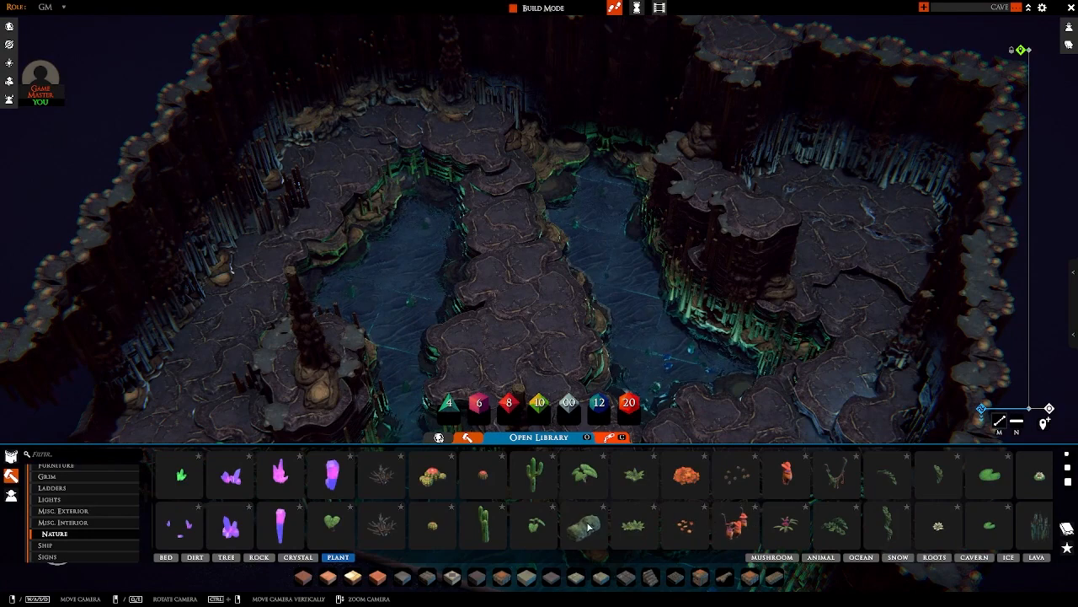
left_click(579, 535)
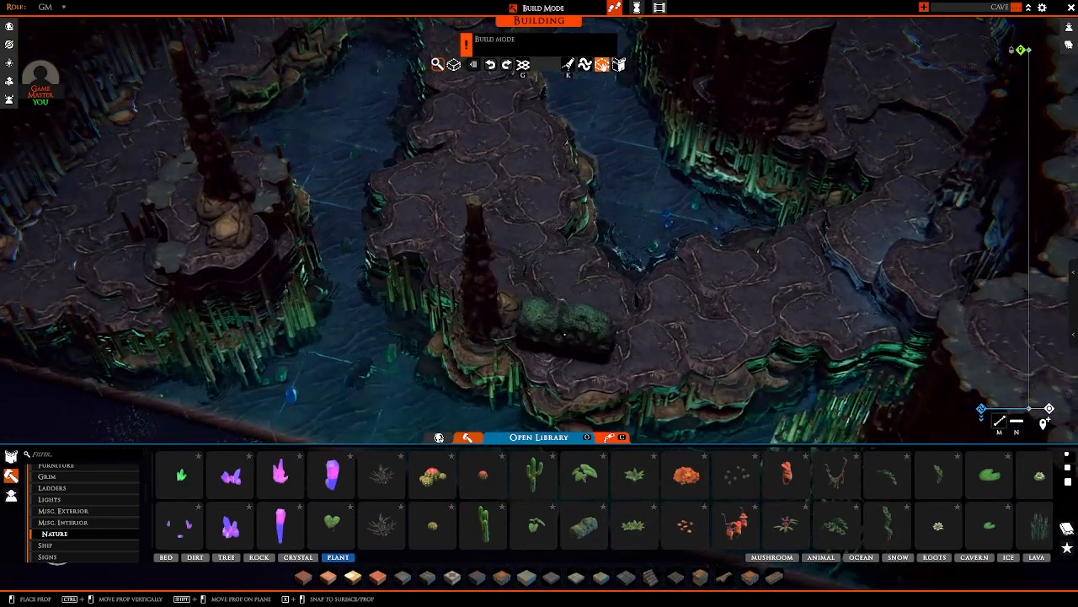
left_click_drag(563, 344, 563, 357, "ctrl")
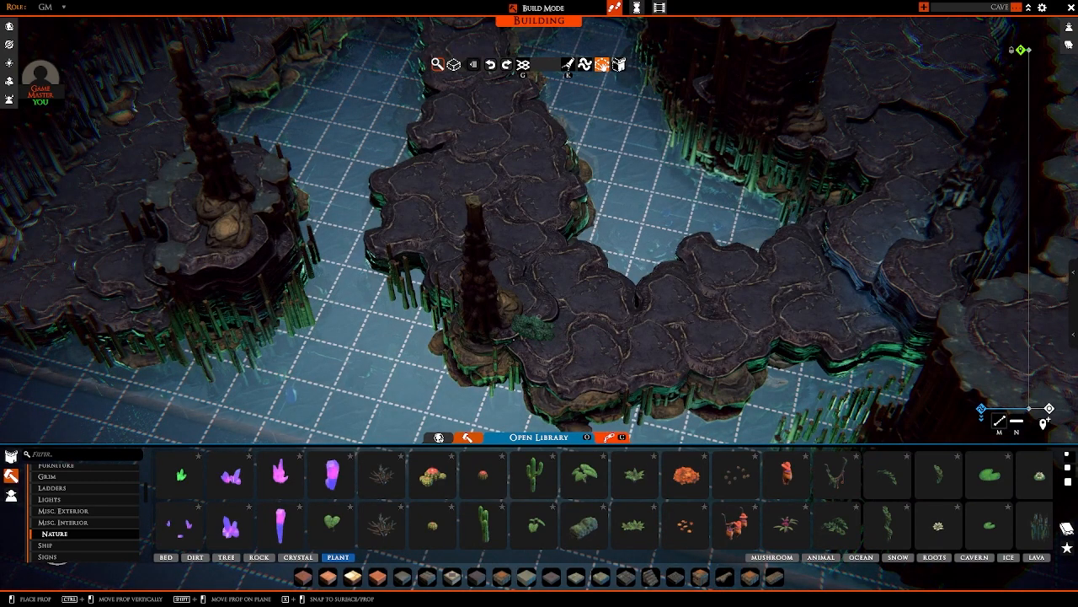
Step: Place another sunken mossy log on the side path, at the foot of the raised ledge with the column
key("a")
right_click_drag(514, 340, 425, 333)
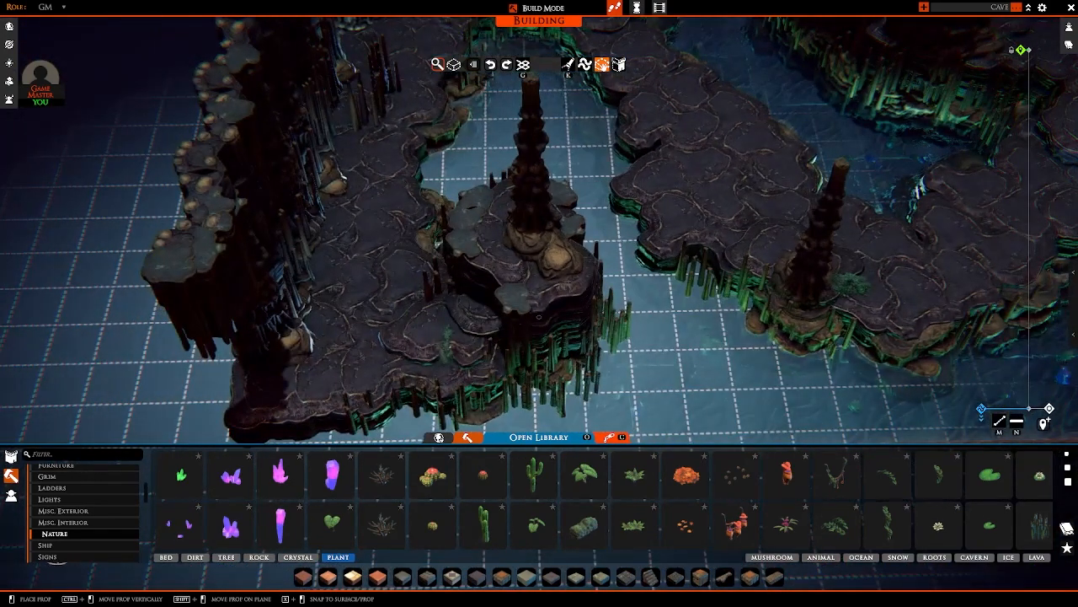
scroll(452, 330, "down", 3)
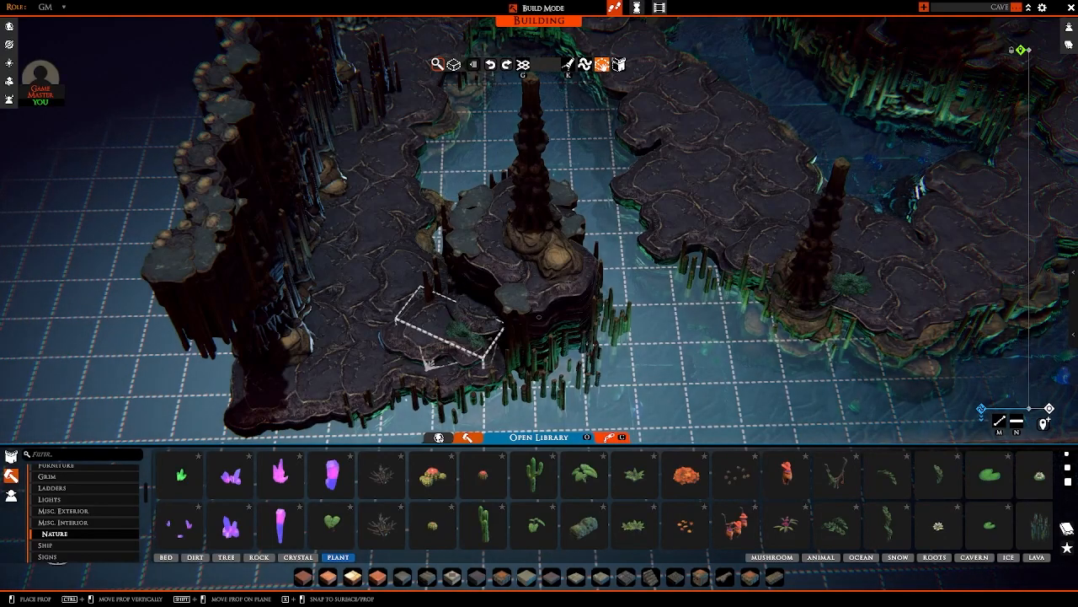
left_click(451, 330)
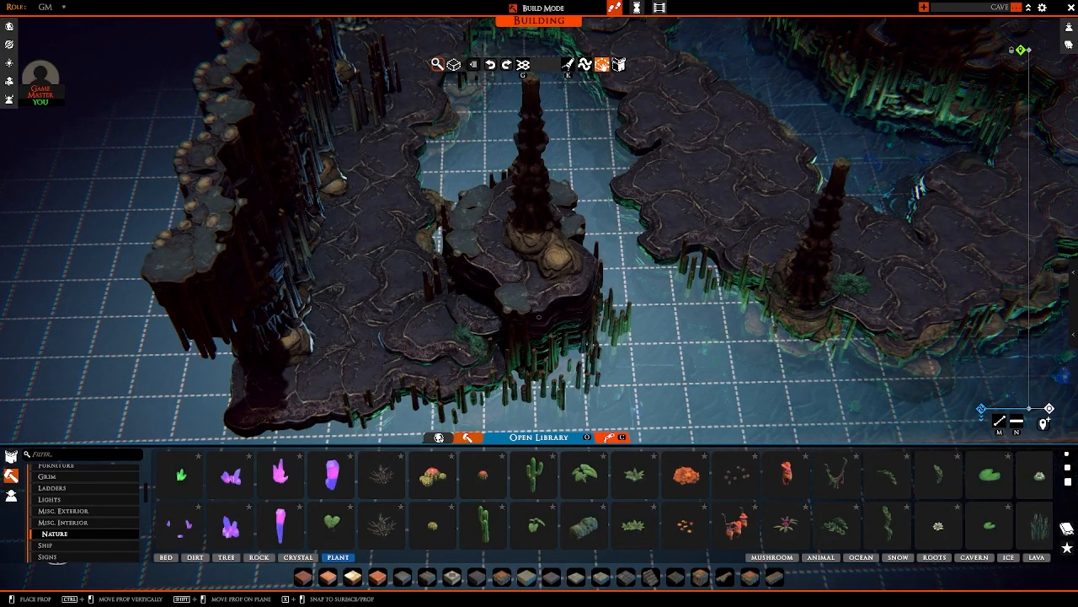
Step: Add moss patches beside the rocks at the back wall and behind the dark stalagmite cluster
key("d")
key("w")
right_click_drag(539, 317, 421, 317)
scroll(539, 232, "down", 4)
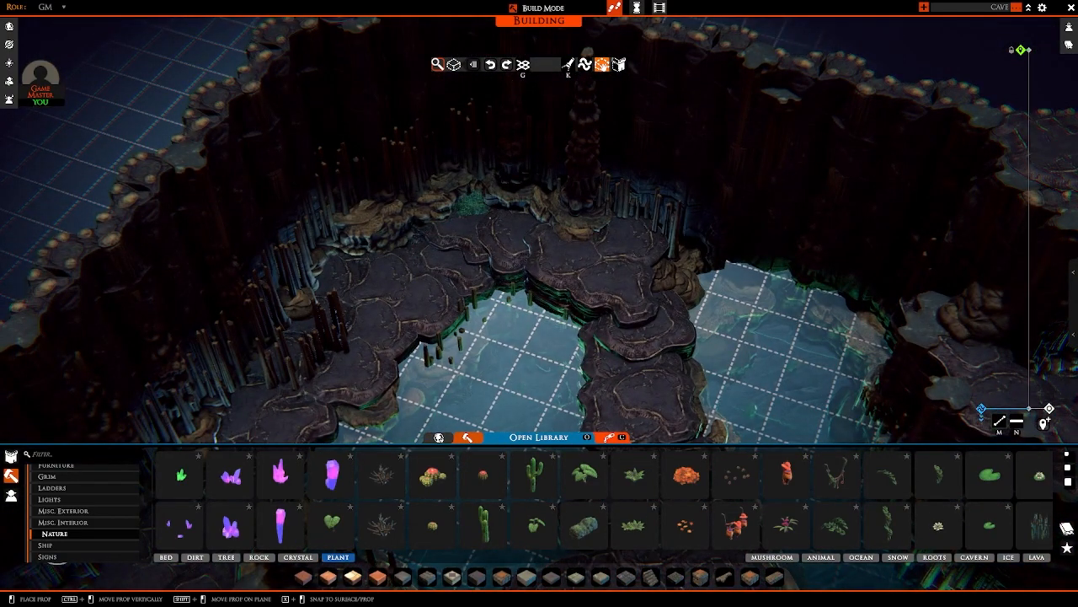
right_click_drag(472, 307, 400, 307)
key("w")
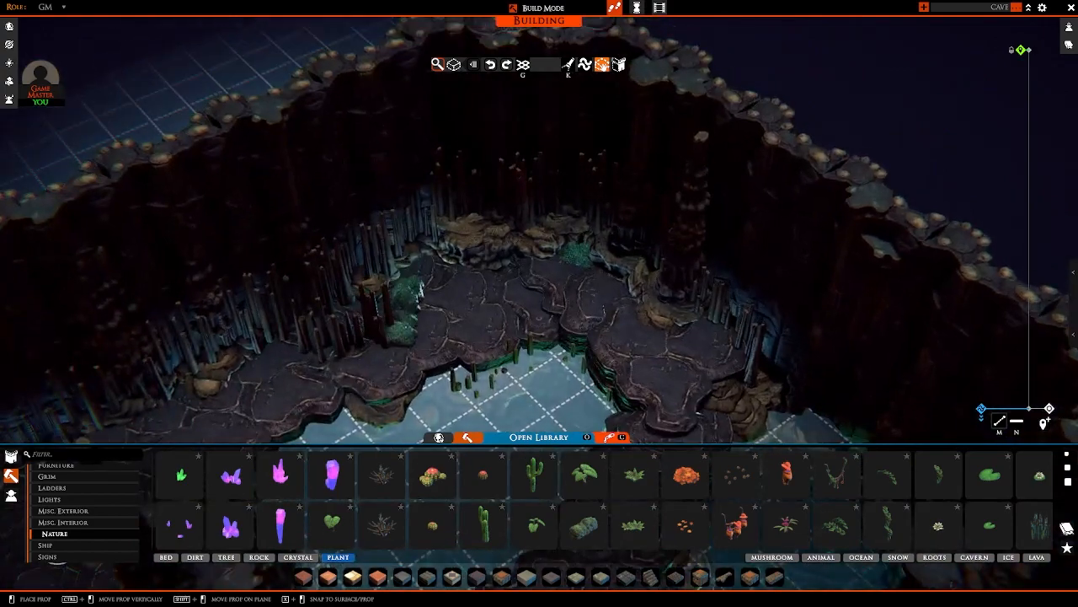
key("a")
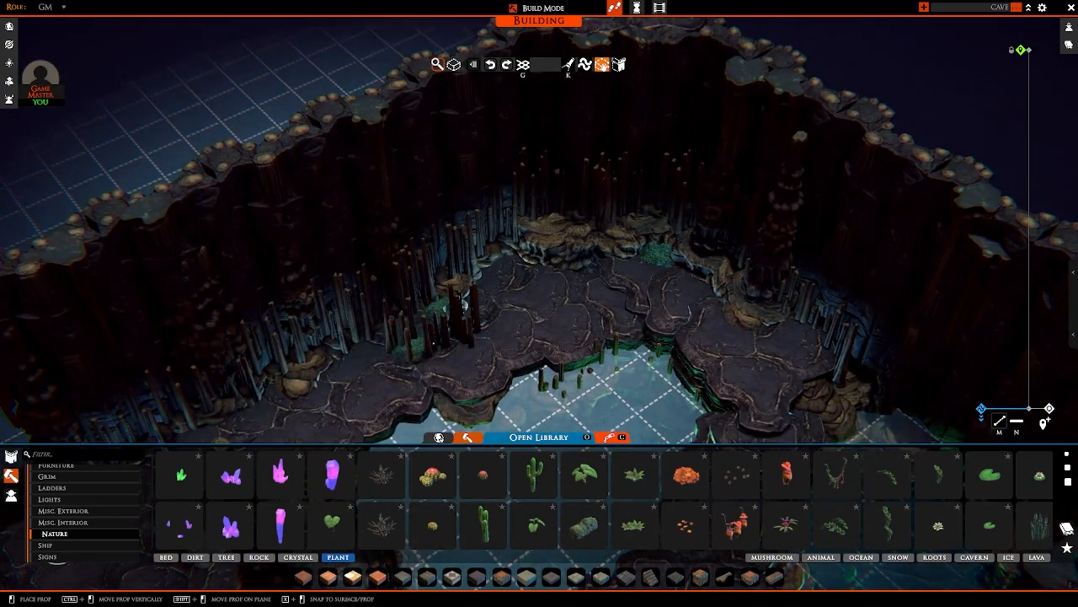
Step: Tuck moss patches among the stalagmites and boulders along the side path's outer wall
right_click_drag(435, 344, 379, 343)
key("a")
key("Delete")
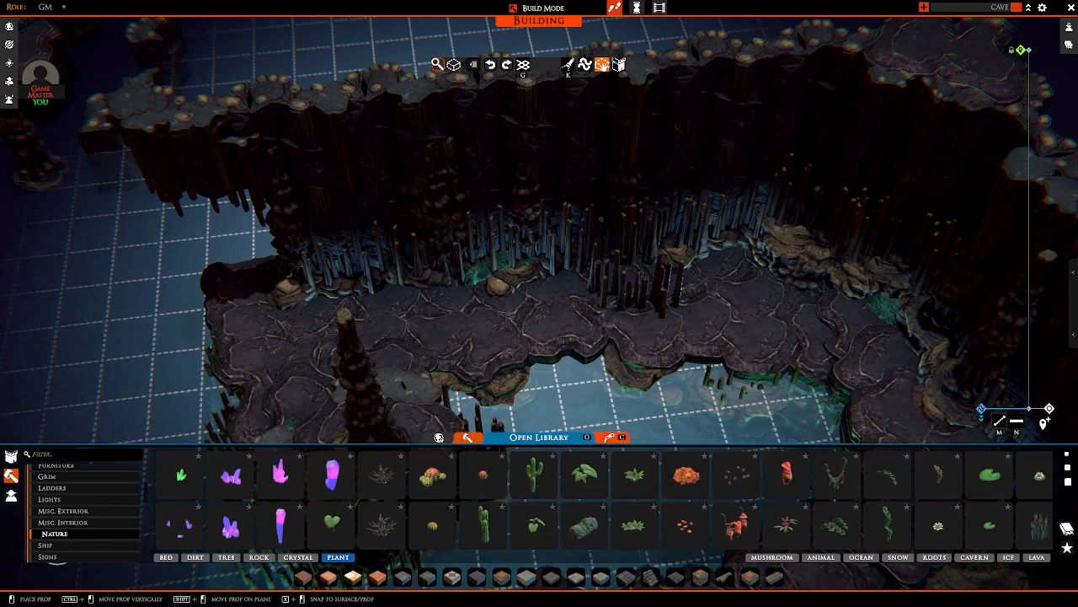
left_click(492, 271)
right_click_drag(512, 283, 552, 276)
key("d")
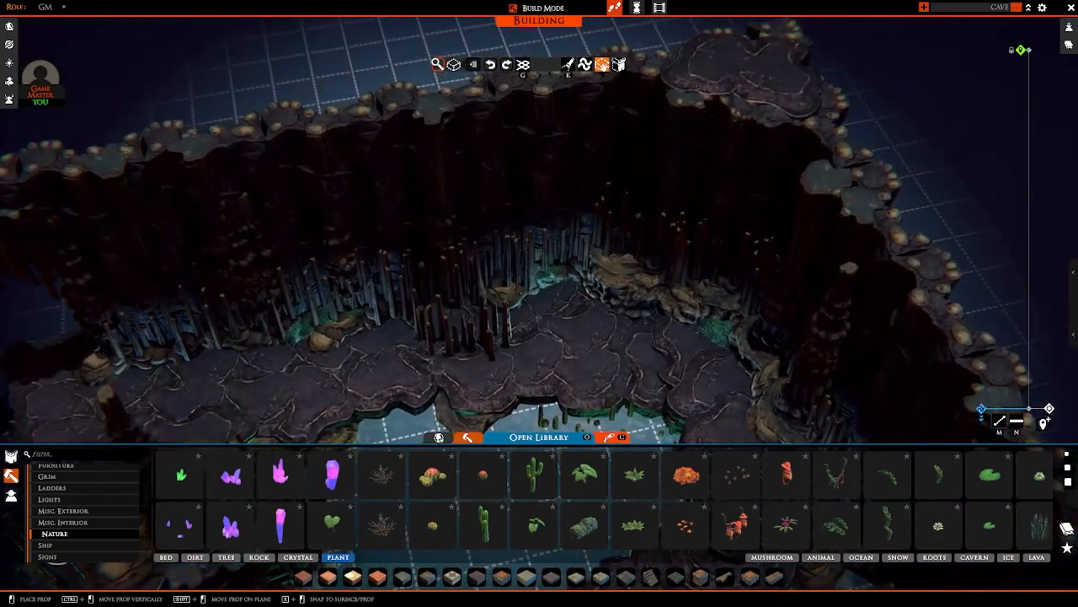
Step: Set moss patches on the rock shelf and around the column base in the cave's back corner
right_click_drag(514, 312, 657, 318)
key("d")
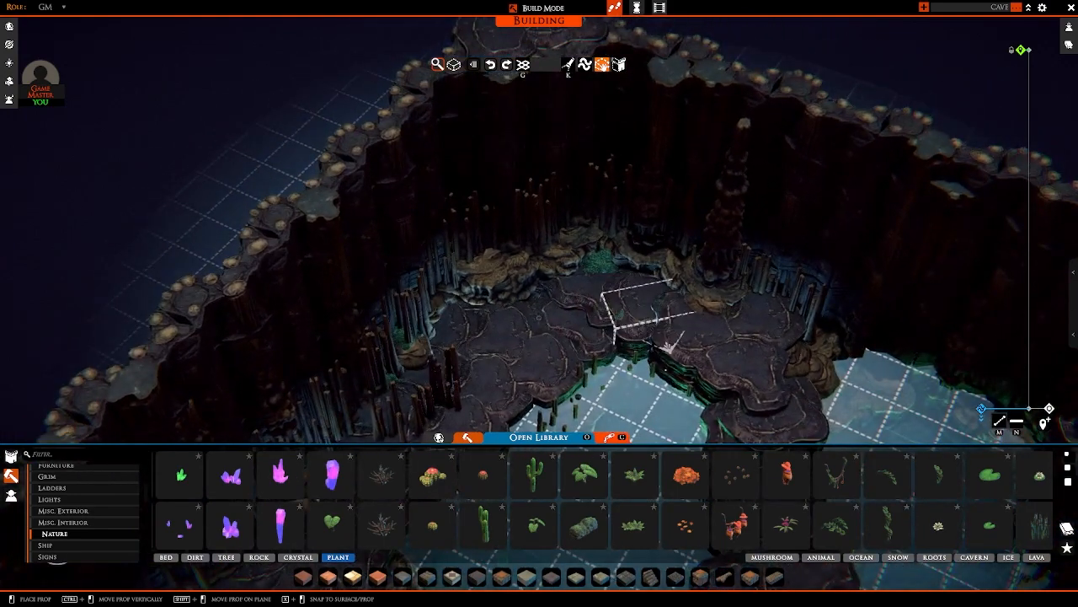
left_click_drag(515, 281, 514, 268, "ctrl")
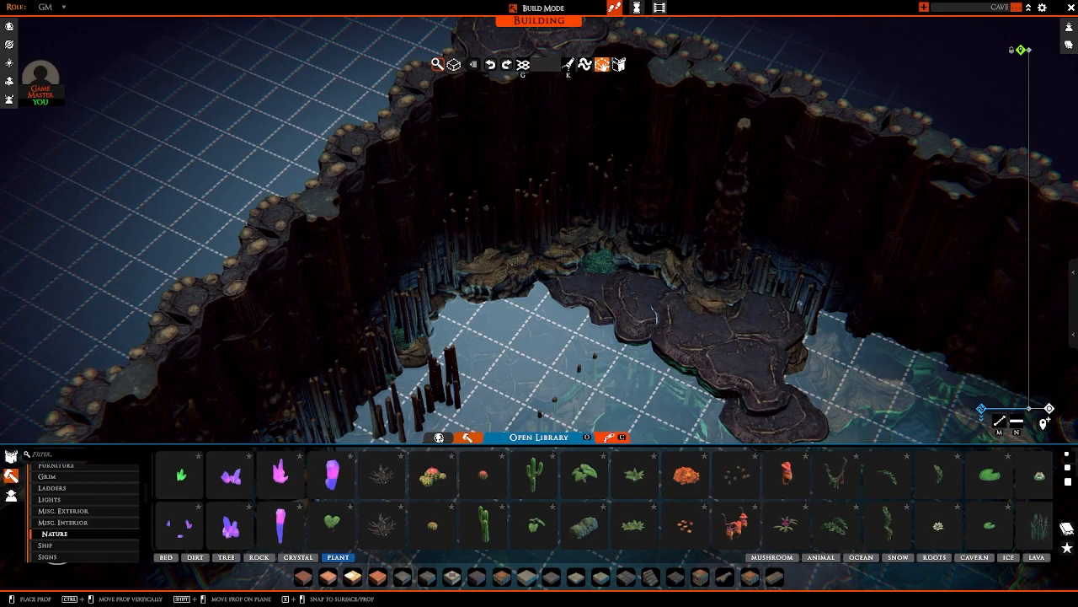
right_click_drag(515, 267, 627, 257)
scroll(540, 261, "up", 4)
key("w")
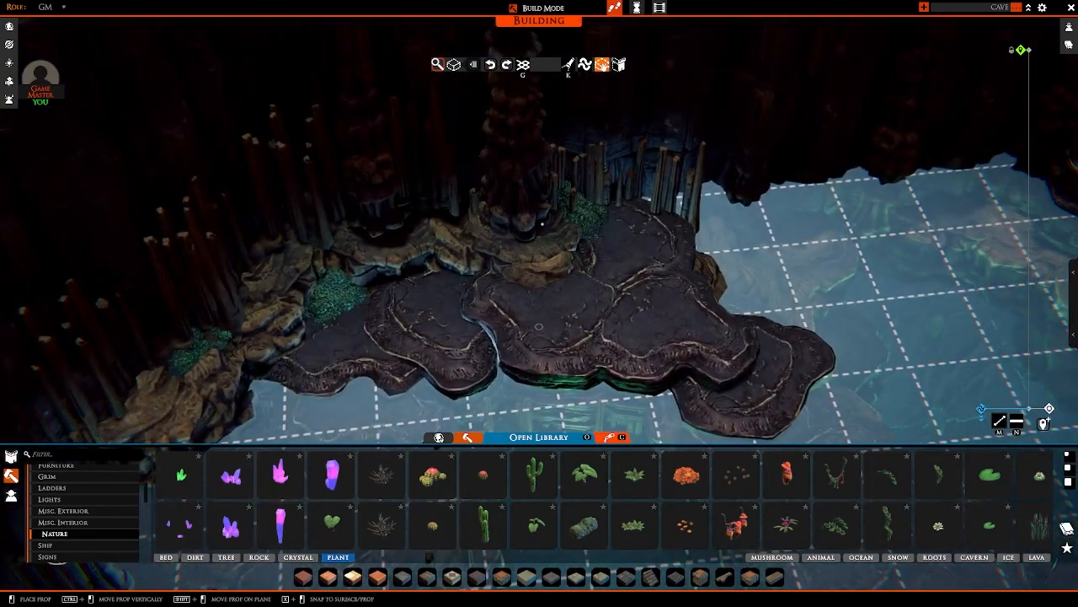
left_click(542, 224)
key("d")
right_click_drag(542, 224, 615, 266)
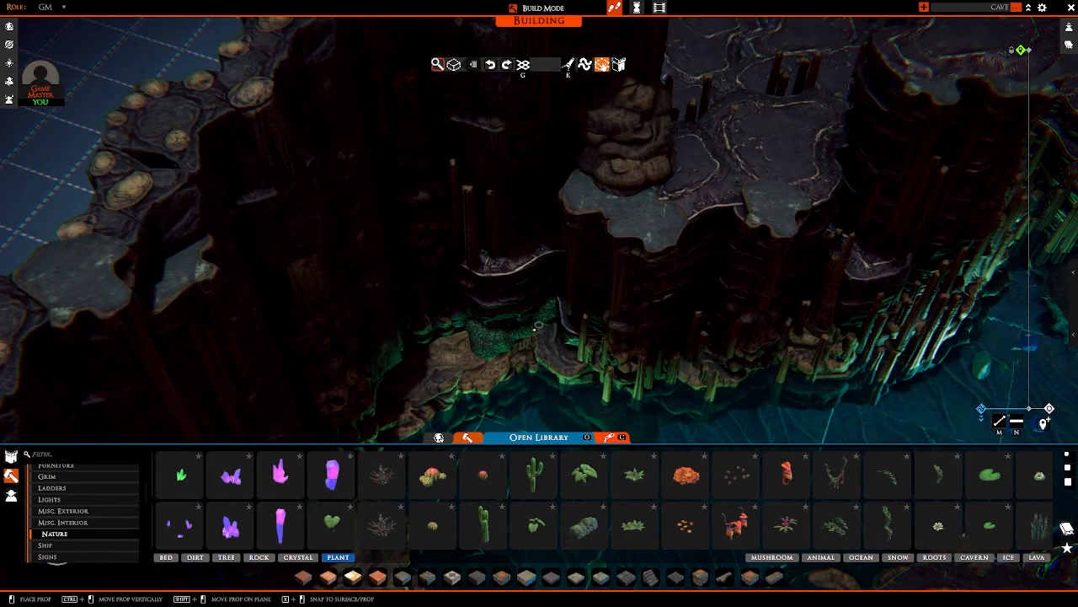
Step: Place moss on the low rocks by the water and in the stepped gap below the tall raised ledge
left_click(535, 330)
key("d")
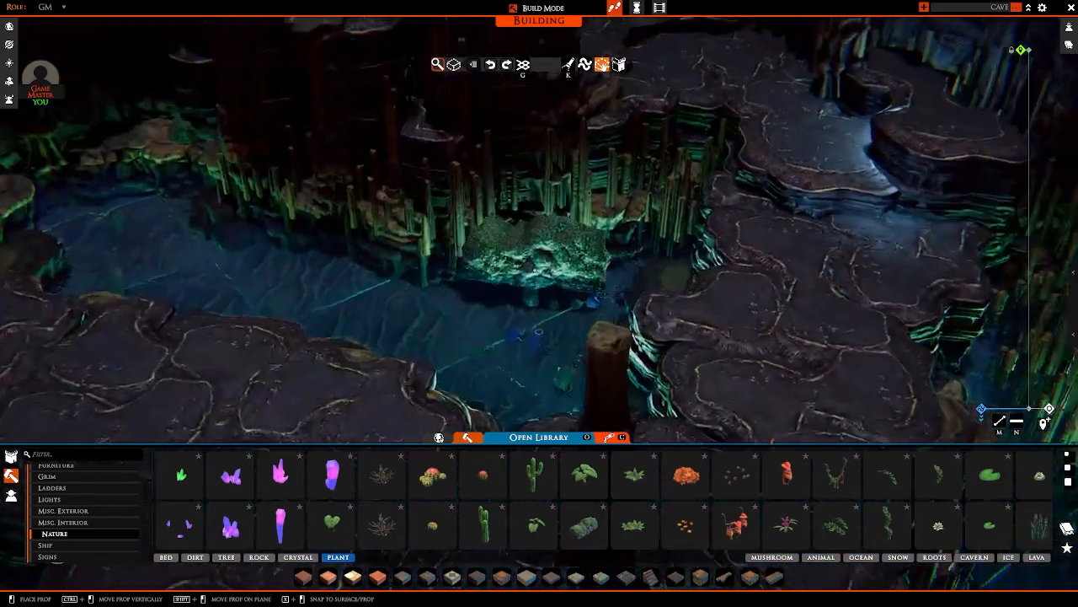
right_click_drag(534, 329, 488, 317)
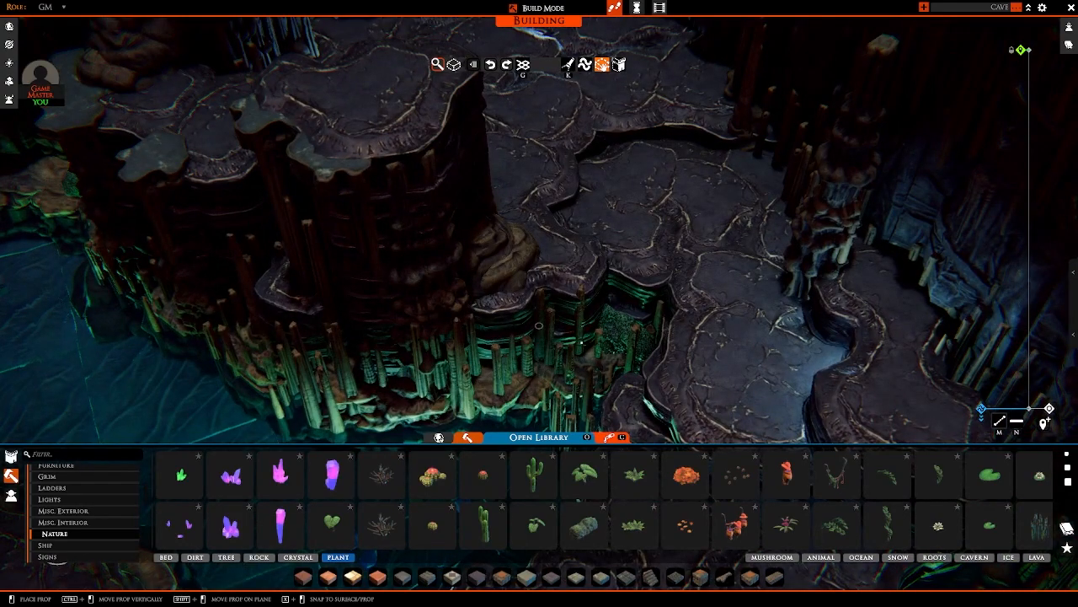
key("d")
right_click_drag(581, 342, 528, 251)
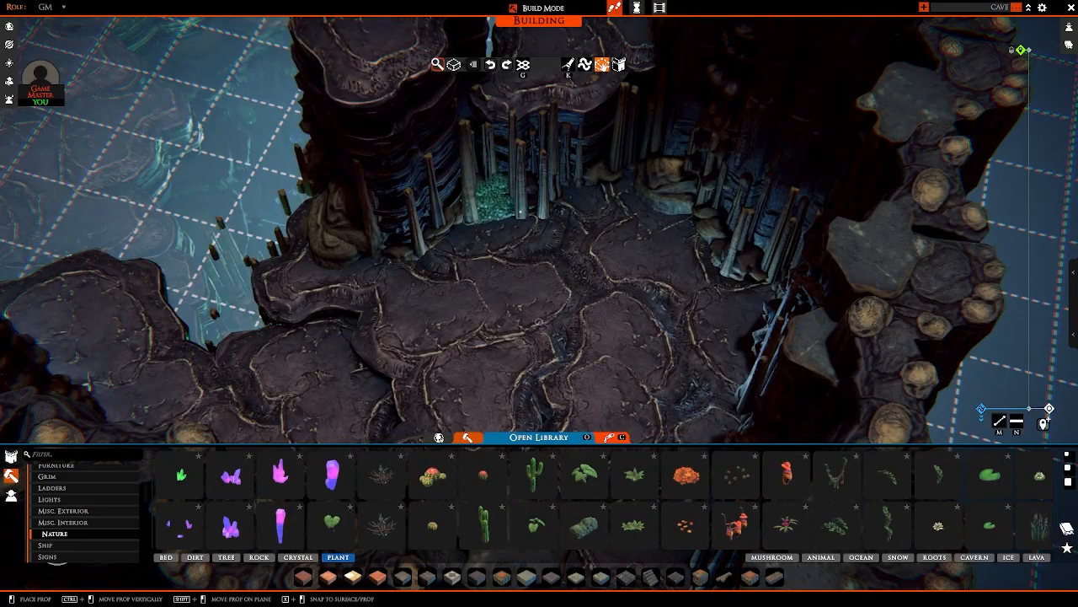
Step: Place moss patches between the stalagmites and boulders on the inner side of the walled chamber
left_click(521, 211)
key("w")
key("e")
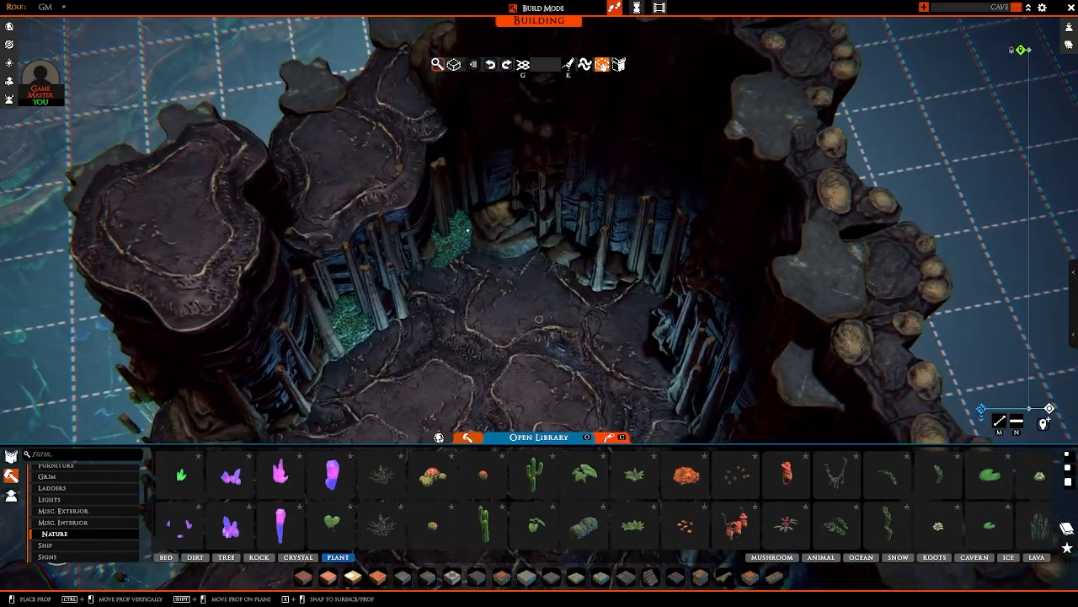
left_click(468, 230)
key("e")
key("w")
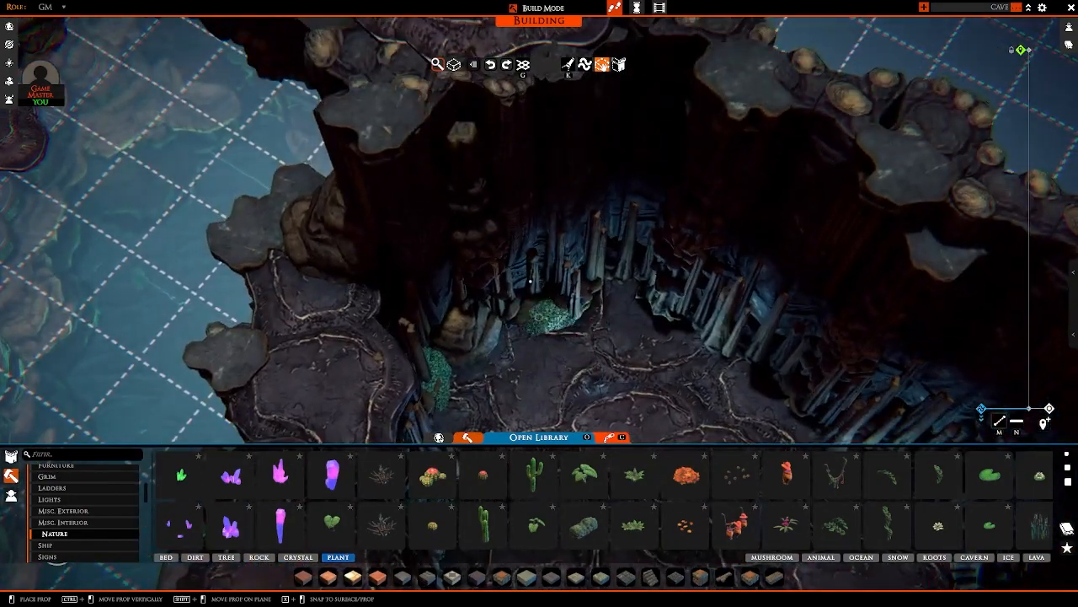
left_click(536, 306)
key("e")
key("d")
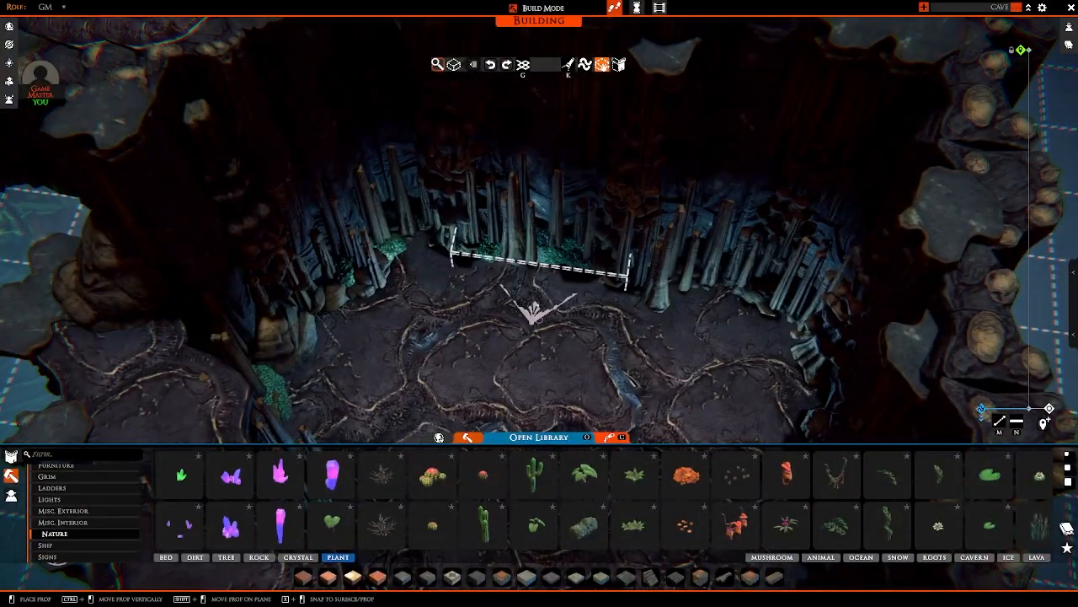
Step: Continue the moss along the walled chamber's outer wall and around the gap in that wall
left_click(487, 256)
key("e")
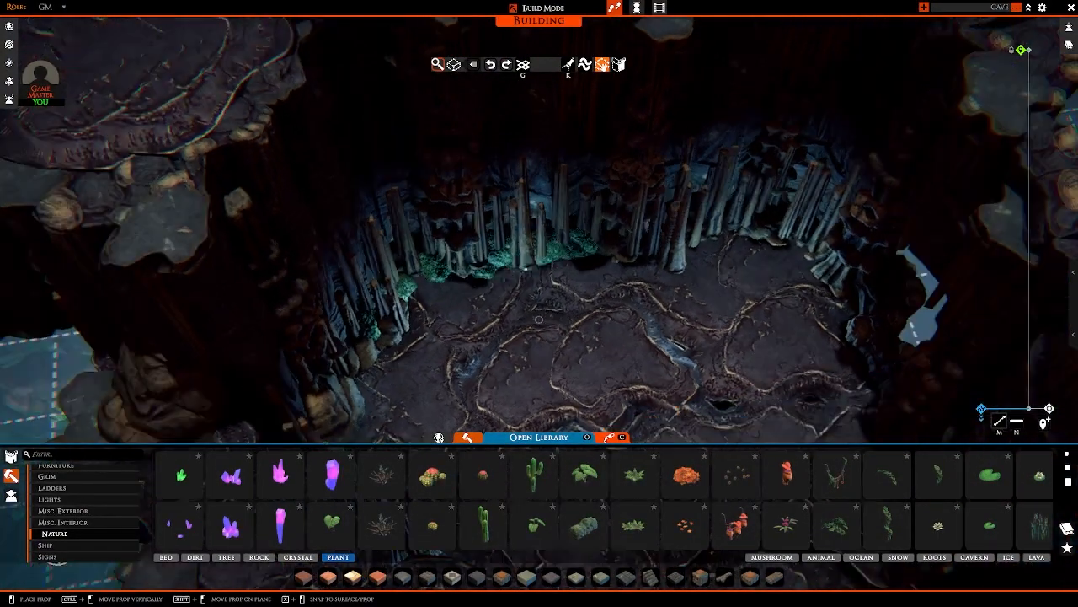
left_click(706, 232)
key("d")
key("e")
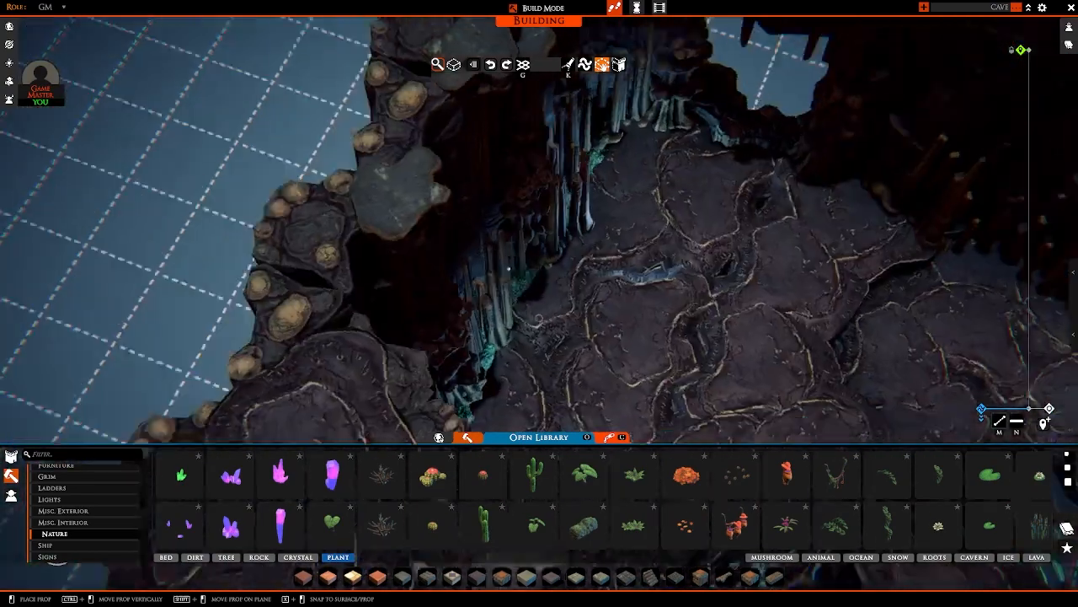
key("d")
left_click(556, 310)
key("s")
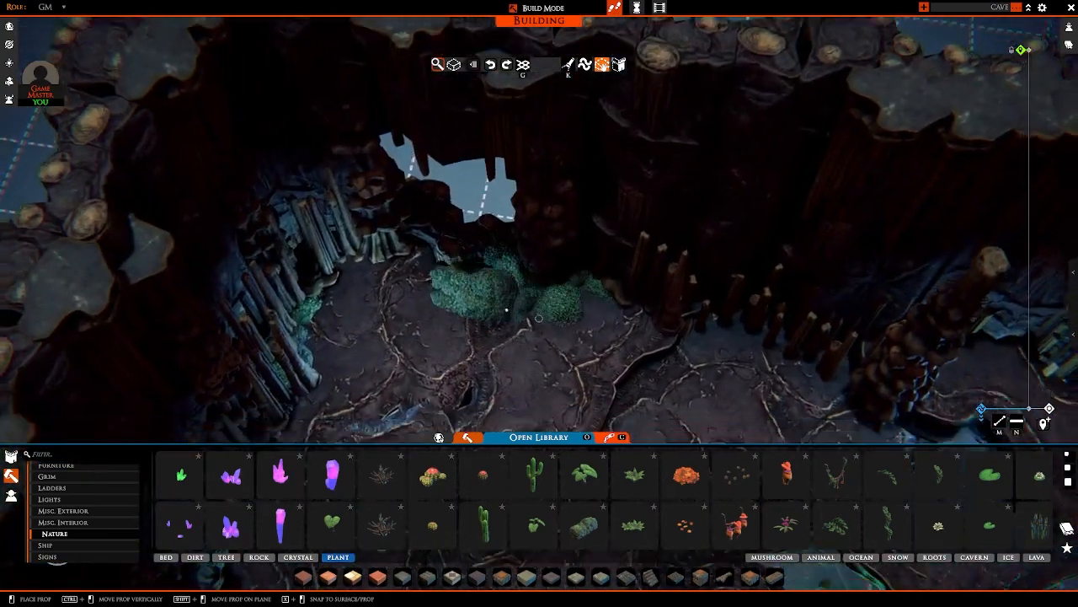
Step: Place a group of small blue crystal shards beside the moss at the gap in the chamber's outer wall
key("d")
right_click(532, 297)
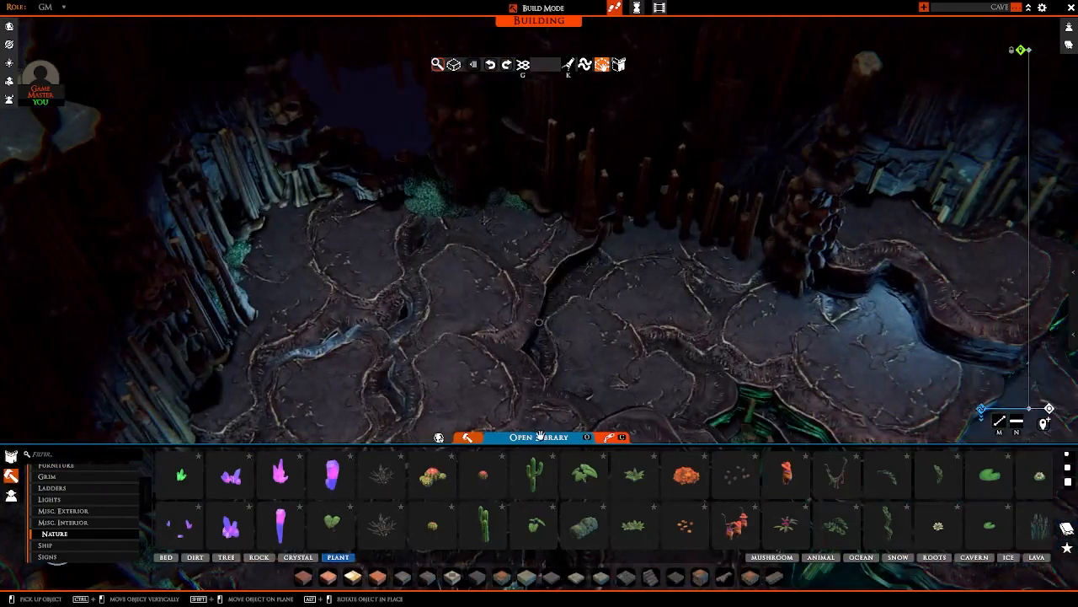
scroll(468, 491, "up", 2)
left_click(478, 477)
key("a")
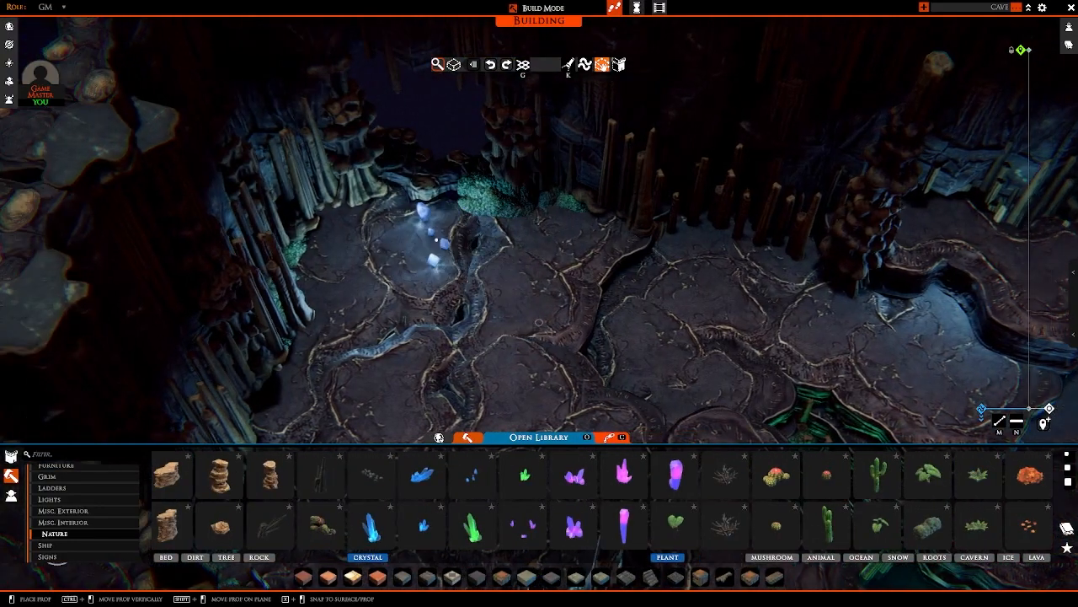
key("w")
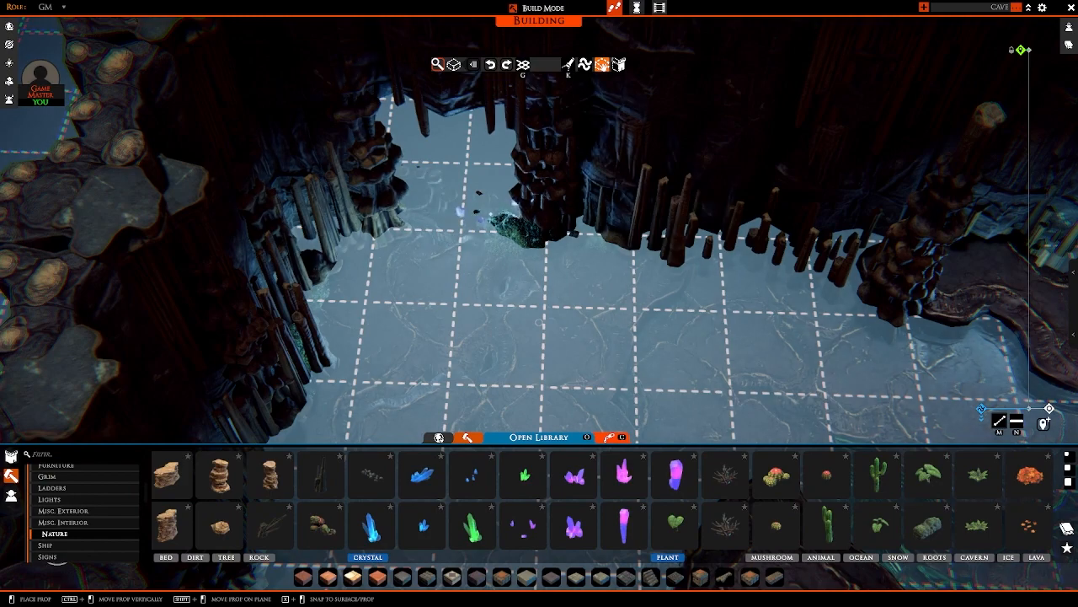
left_click(467, 214)
middle_click_drag(467, 214, 464, 183)
right_click(505, 219)
middle_click_drag(537, 248, 505, 212)
scroll(497, 209, "down", 5)
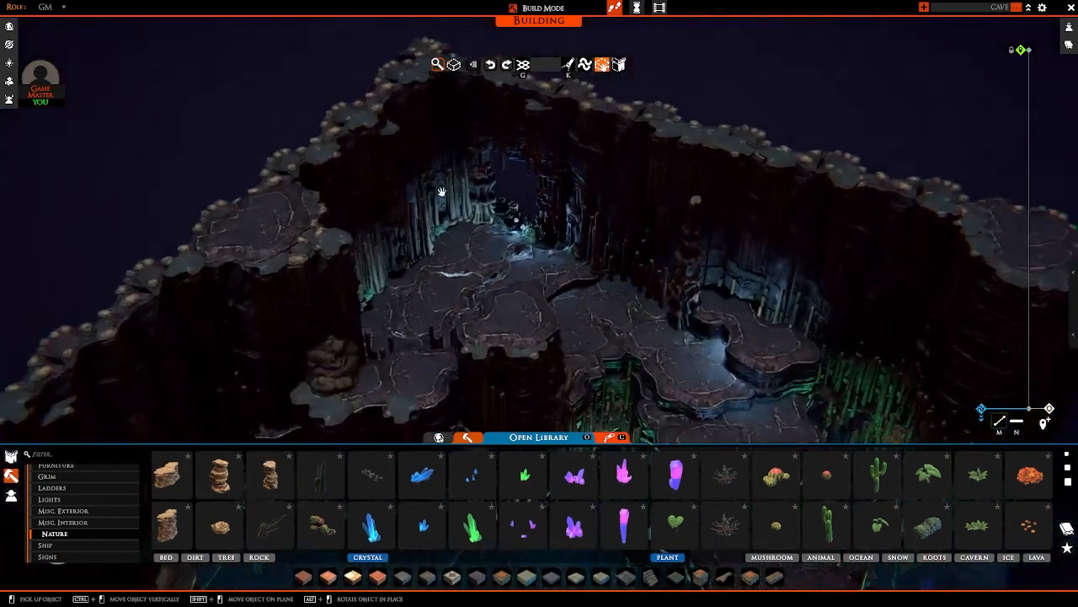
Step: Add a larger blue crystal cluster on the dark rocks inside the wall gap
scroll(438, 211, "up", 5)
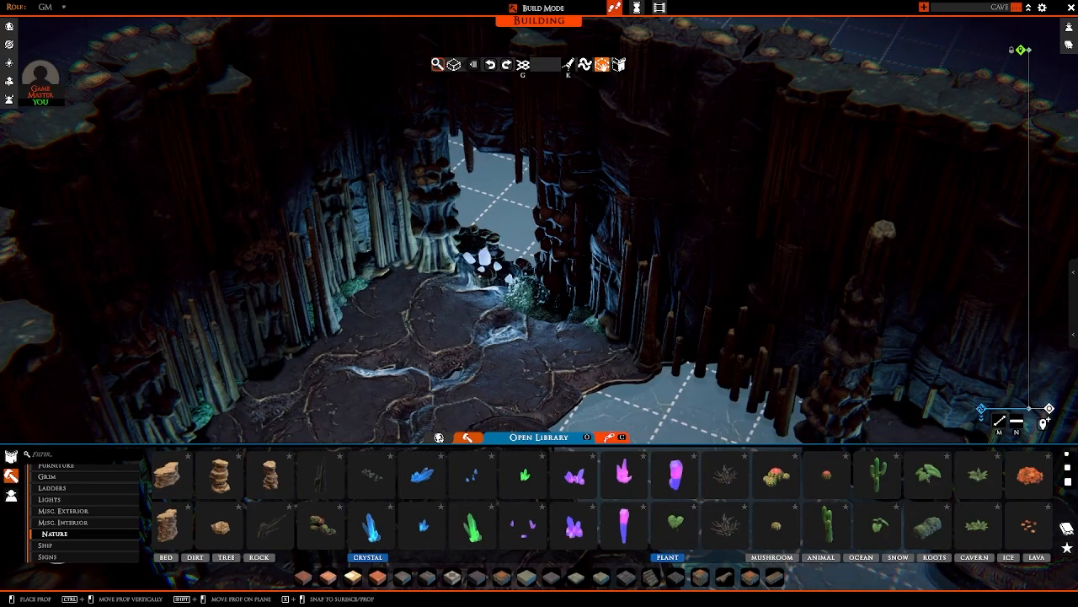
right_click(505, 405)
scroll(505, 337, "down", 5)
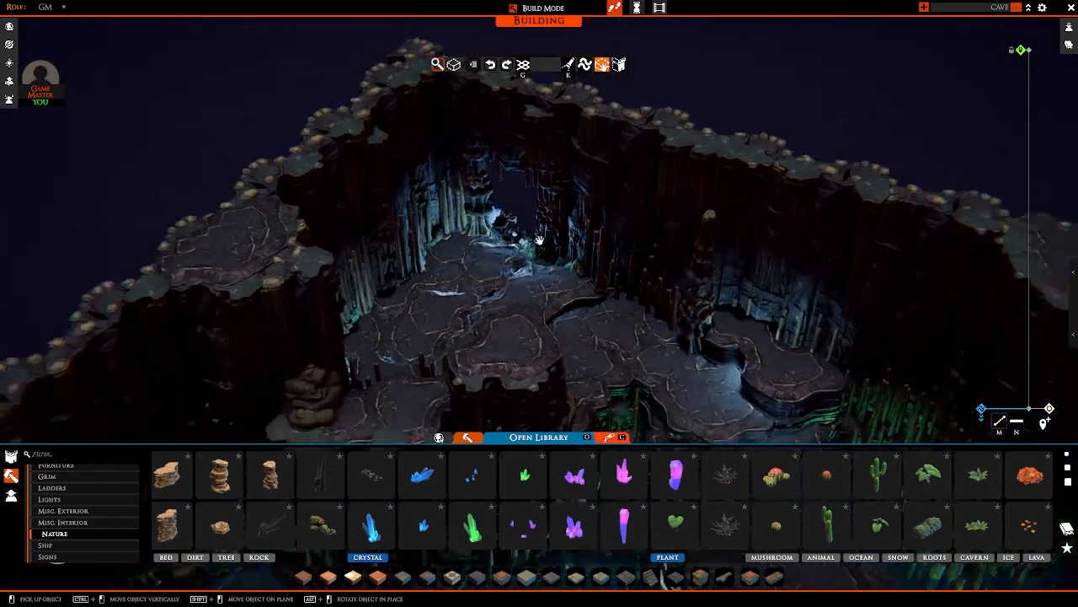
right_click_drag(539, 211, 526, 160)
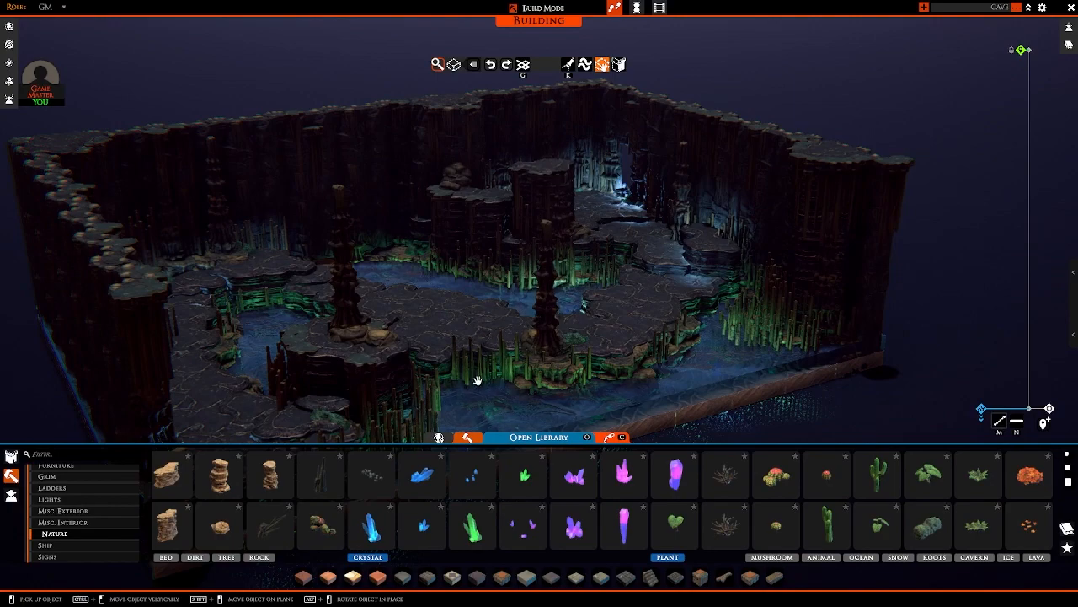
Step: Place moss patches by the stalagmites near the chamber's column and at the foot of the stepped rock ledge
right_click_drag(557, 272, 633, 353)
scroll(592, 330, "up", 3)
left_click(927, 527)
key("r")
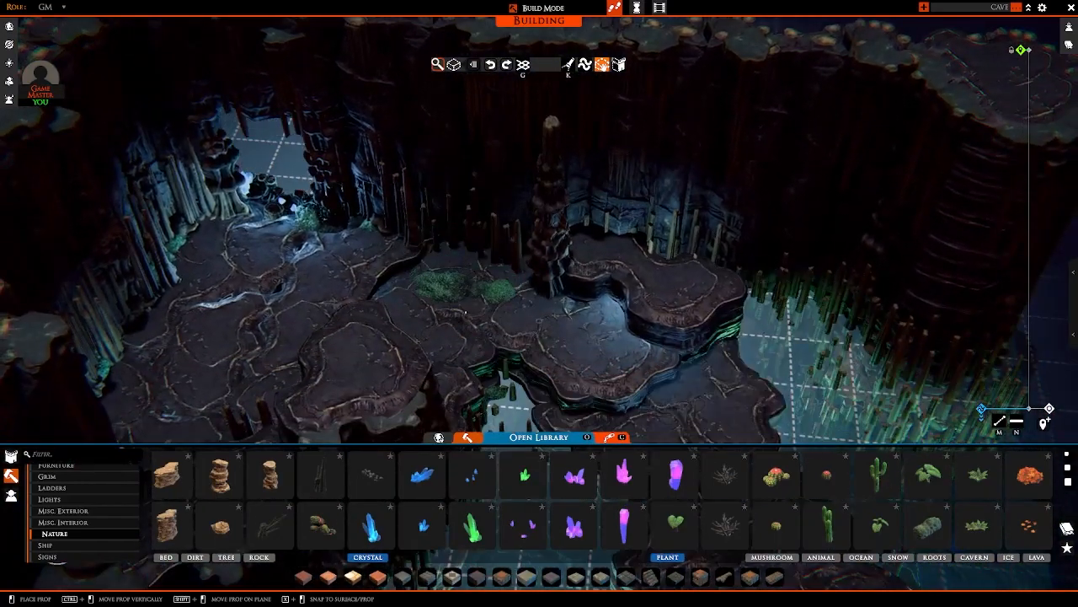
right_click_drag(482, 274, 524, 249)
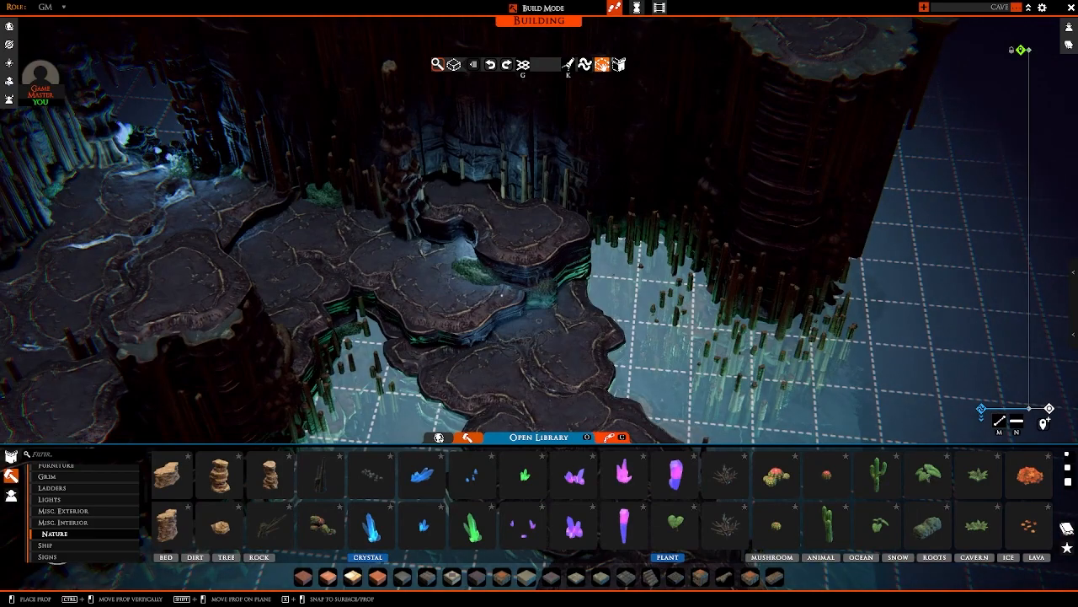
left_click(539, 320)
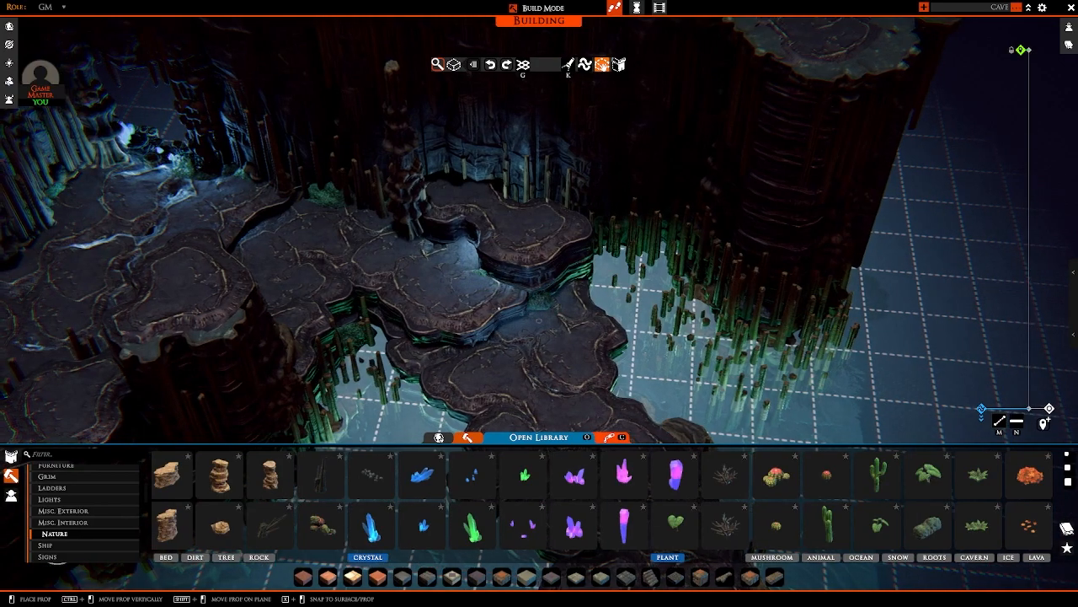
right_click_drag(700, 313, 414, 154)
scroll(291, 202, "down", 6)
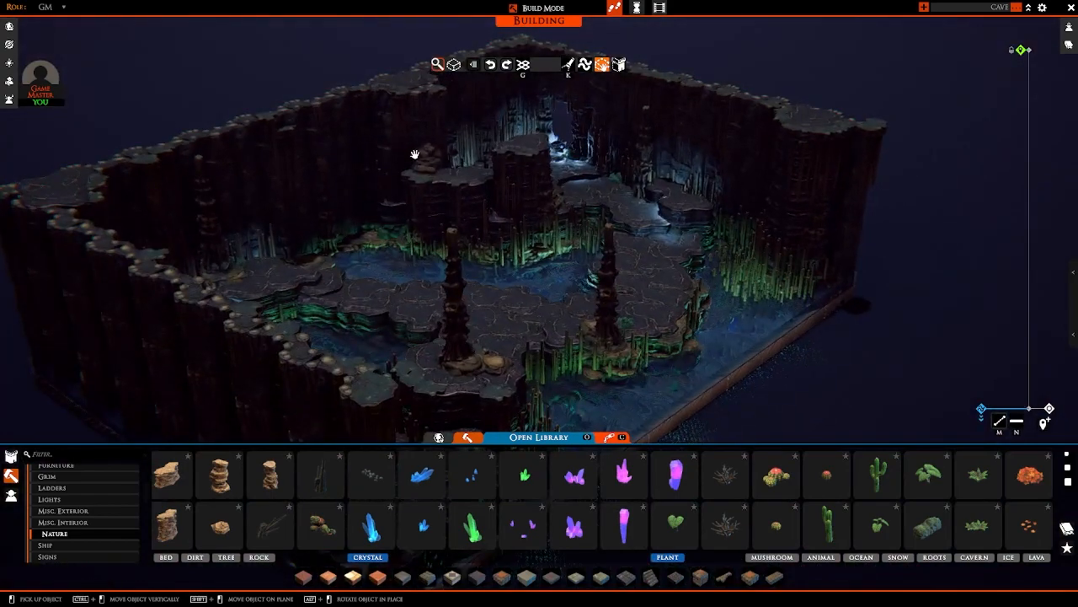
Step: Try a green crystal cluster in the alcove of the tall raised ledge above the water
scroll(513, 165, "up", 5)
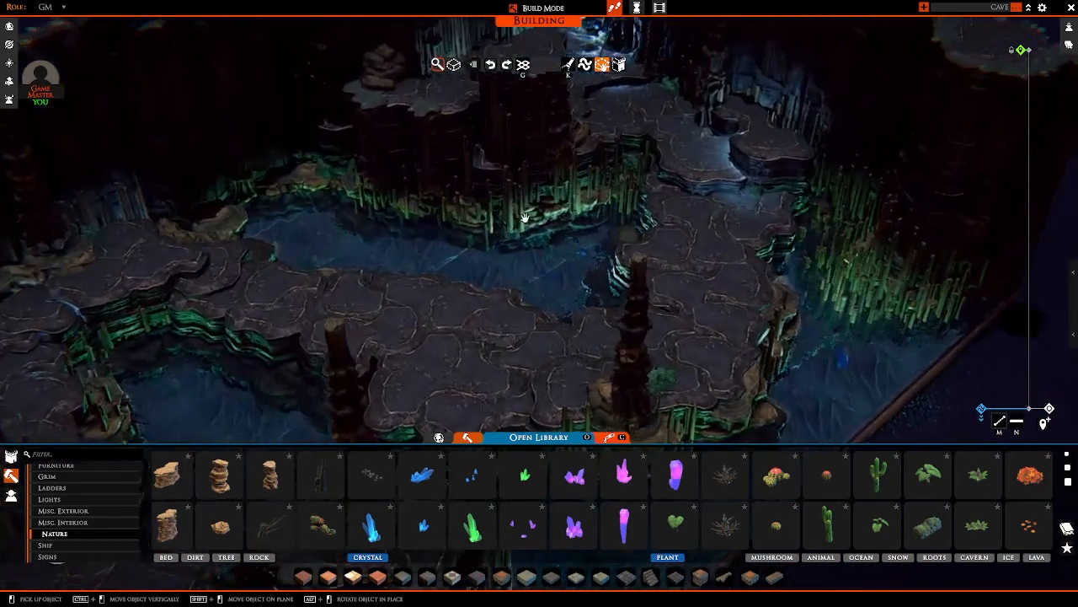
key("w")
key("a")
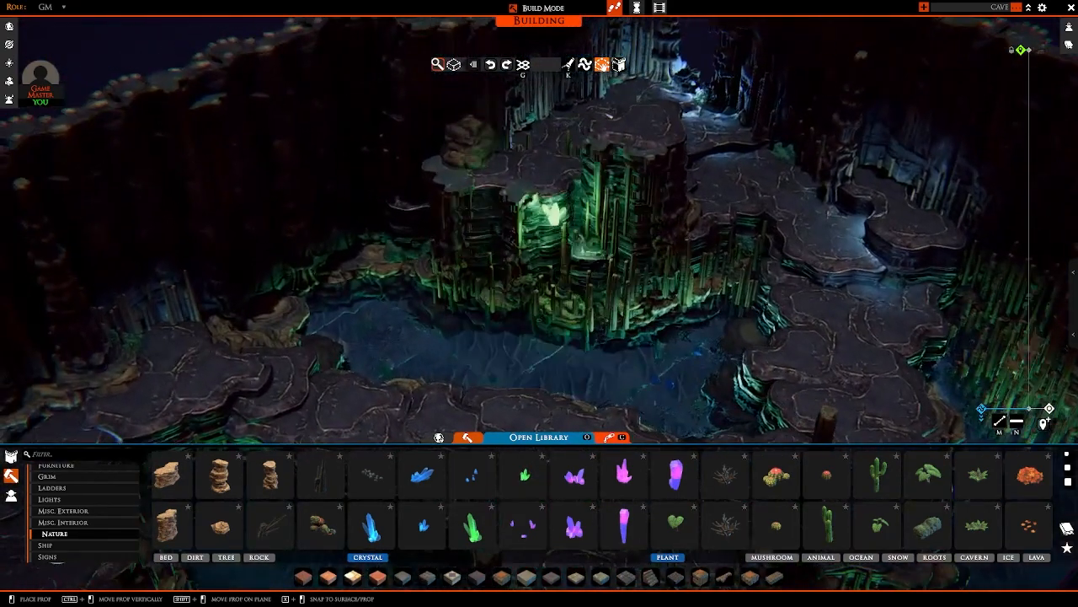
left_click_drag(537, 192, 582, 239, "ctrl")
key("s")
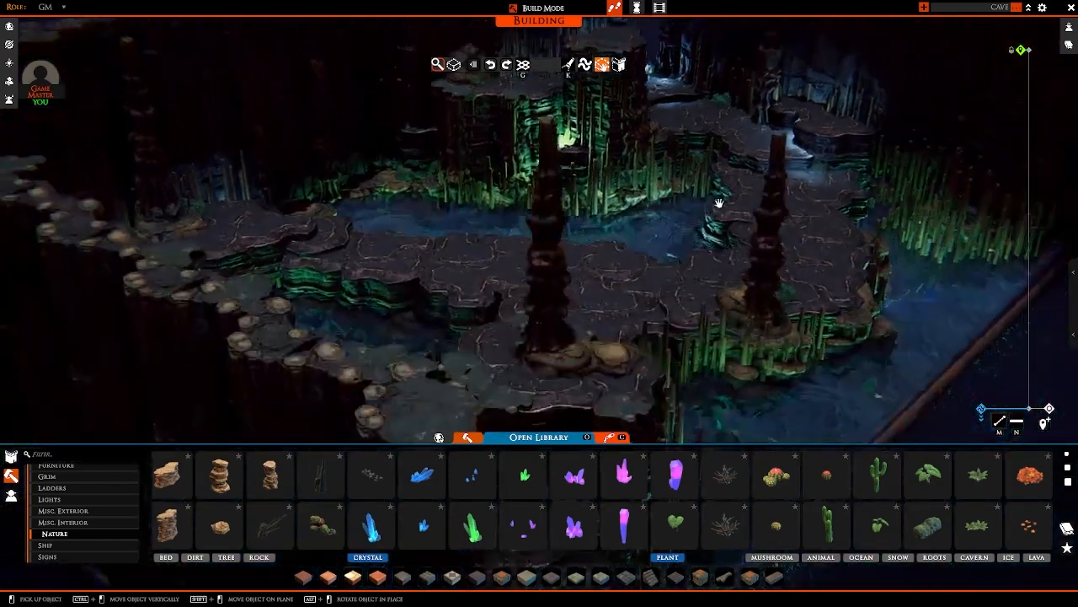
right_click_drag(717, 202, 674, 211)
key("w")
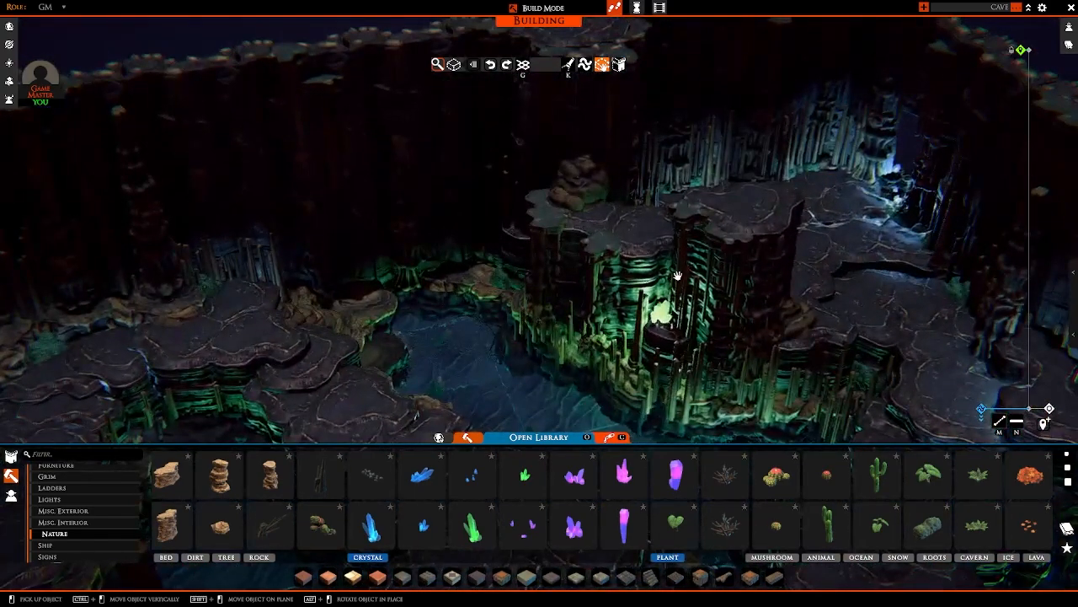
key("s")
right_click_drag(677, 276, 725, 435)
Step: Try a small blue crystal cluster on the rock shelf near the back column and along the back wall
left_click(429, 529)
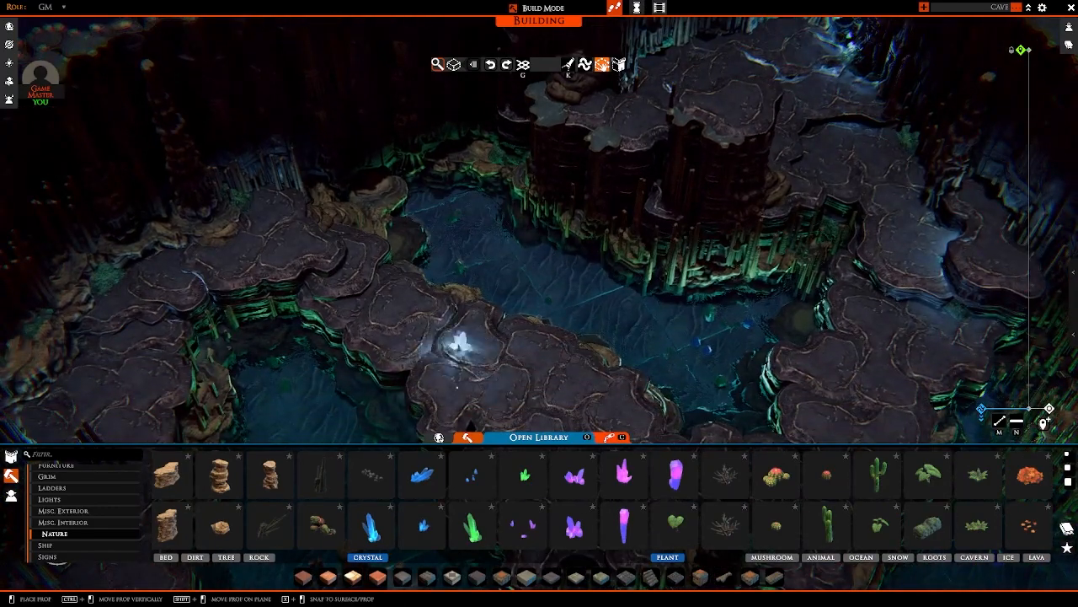
key("w")
key("a")
right_click_drag(463, 289, 412, 289)
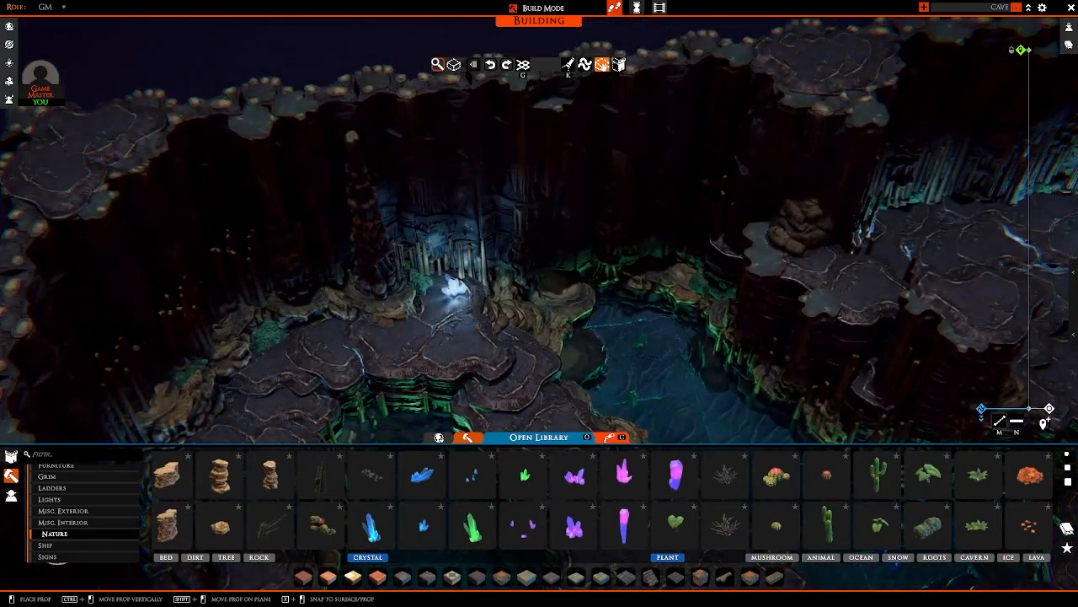
left_click_drag(455, 287, 456, 297, "ctrl")
key("d")
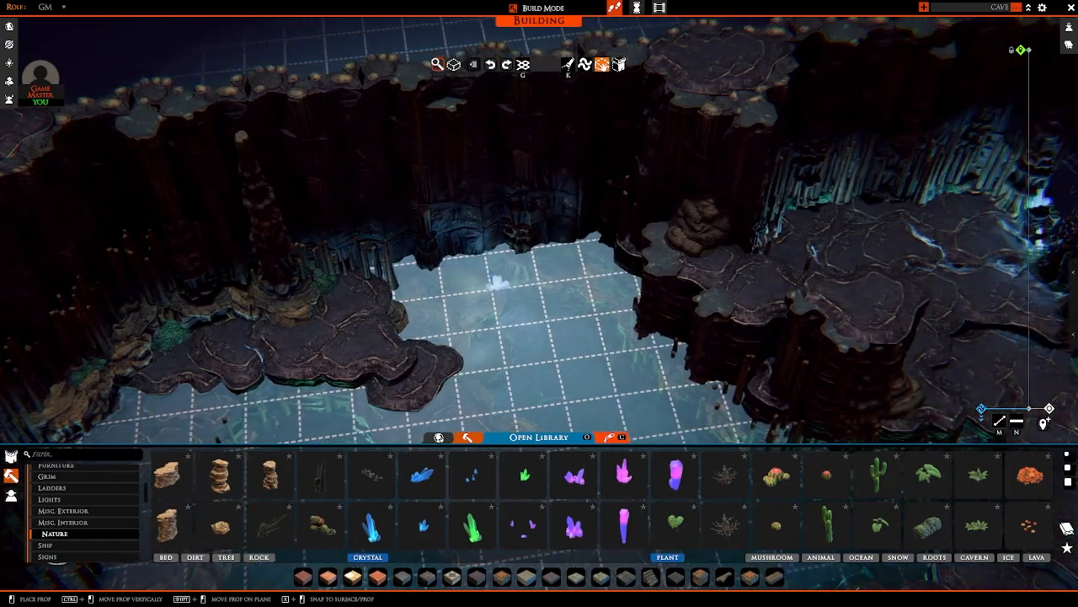
left_click_drag(393, 265, 393, 272, "ctrl")
scroll(394, 272, "down", 5)
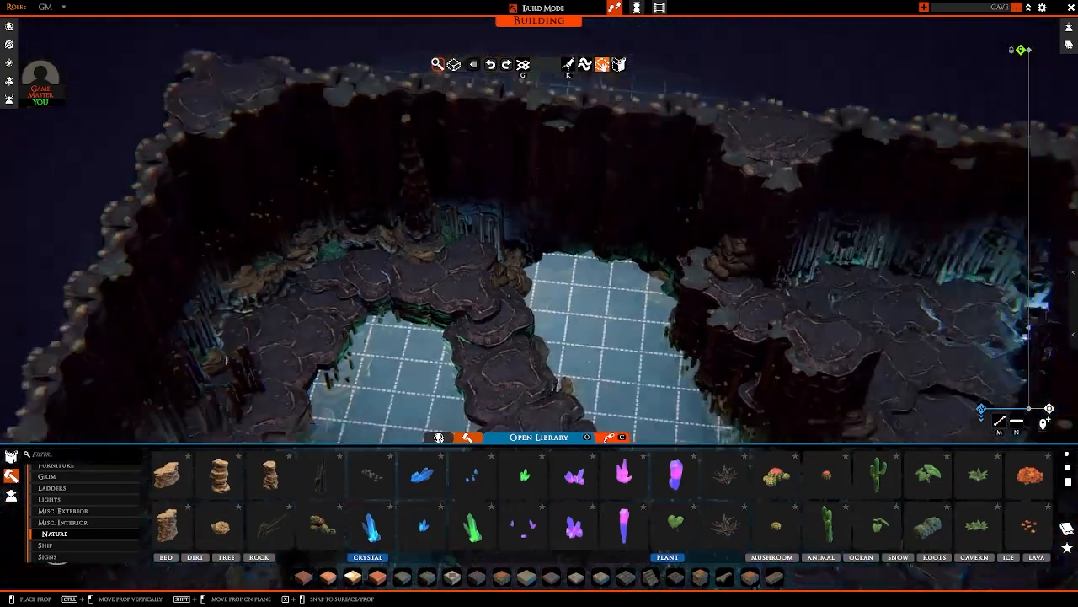
right_click(486, 267)
right_click_drag(486, 268, 438, 261)
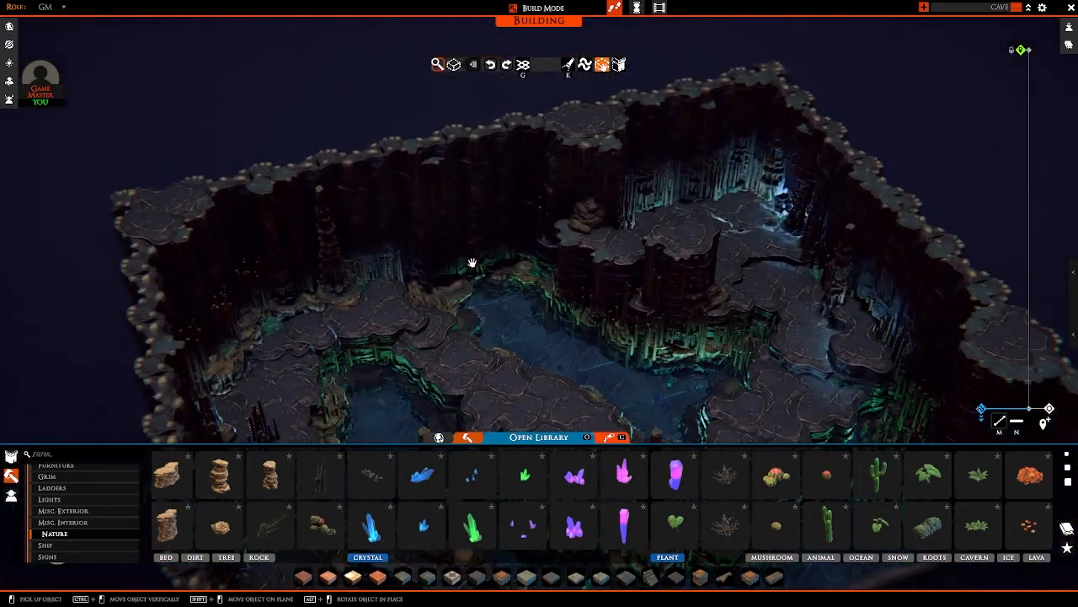
key("s")
right_click_drag(544, 246, 471, 269)
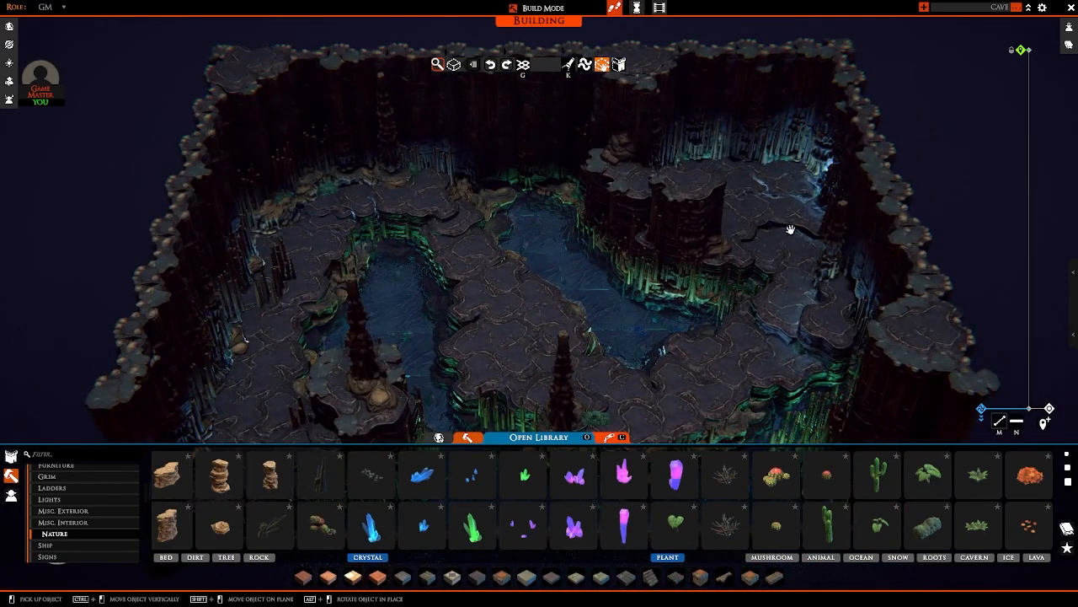
right_click_drag(675, 383, 539, 403)
scroll(716, 326, "up", 3)
right_click_drag(722, 239, 387, 274)
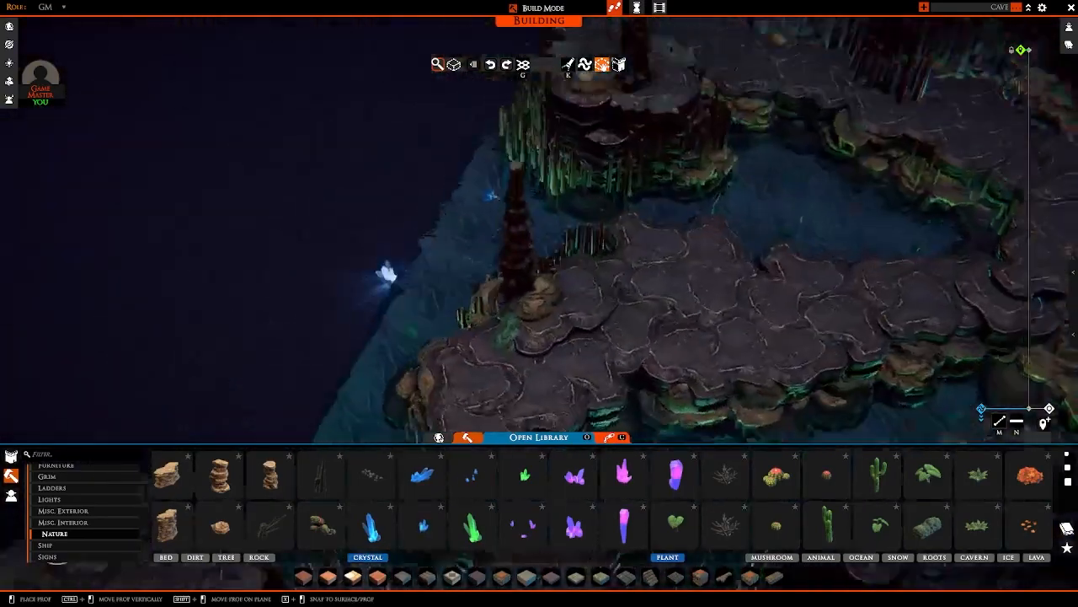
mouse_move(546, 291)
left_mouse_down("ctrl")
mouse_move(548, 321)
mouse_move(549, 309)
left_mouse_up("ctrl")
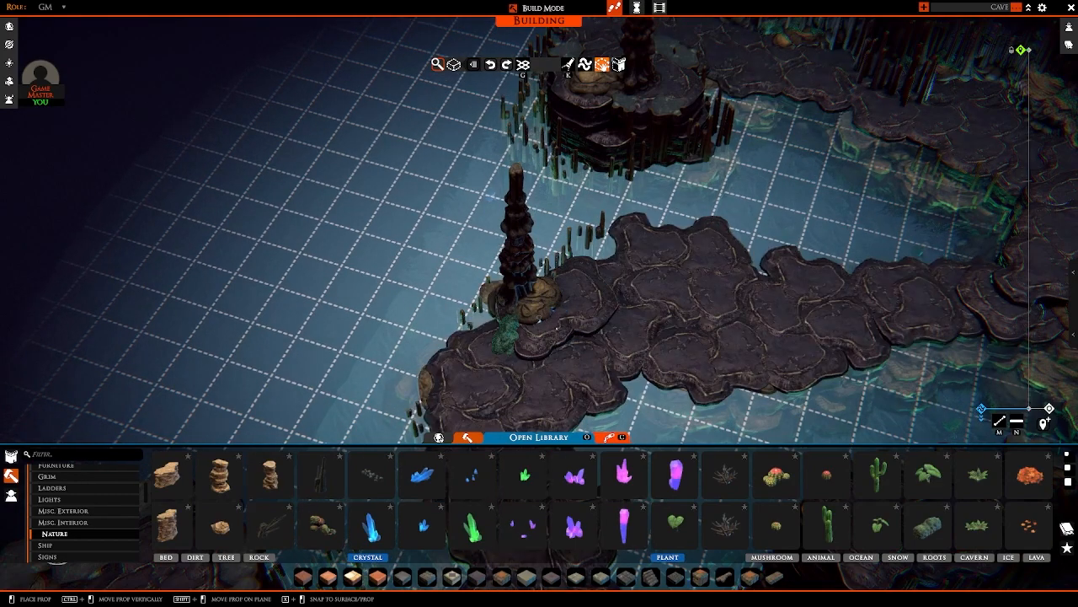
right_click_drag(539, 321, 699, 168)
key("w")
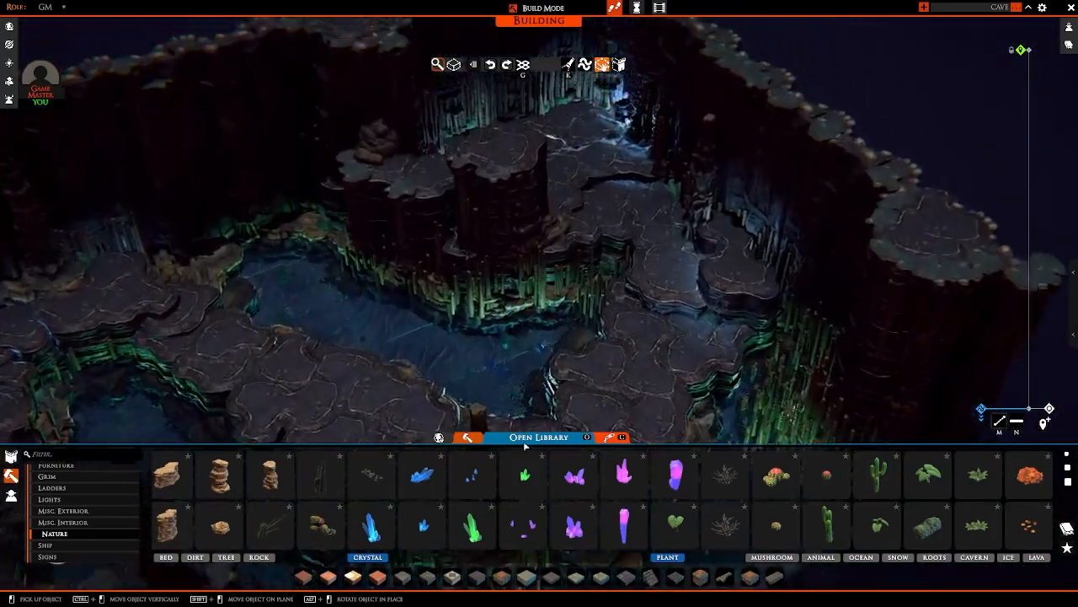
Step: Place a small blue crystal cluster by the boulders at the side of the tall raised ledge
left_click(424, 524)
scroll(574, 306, "up", 2)
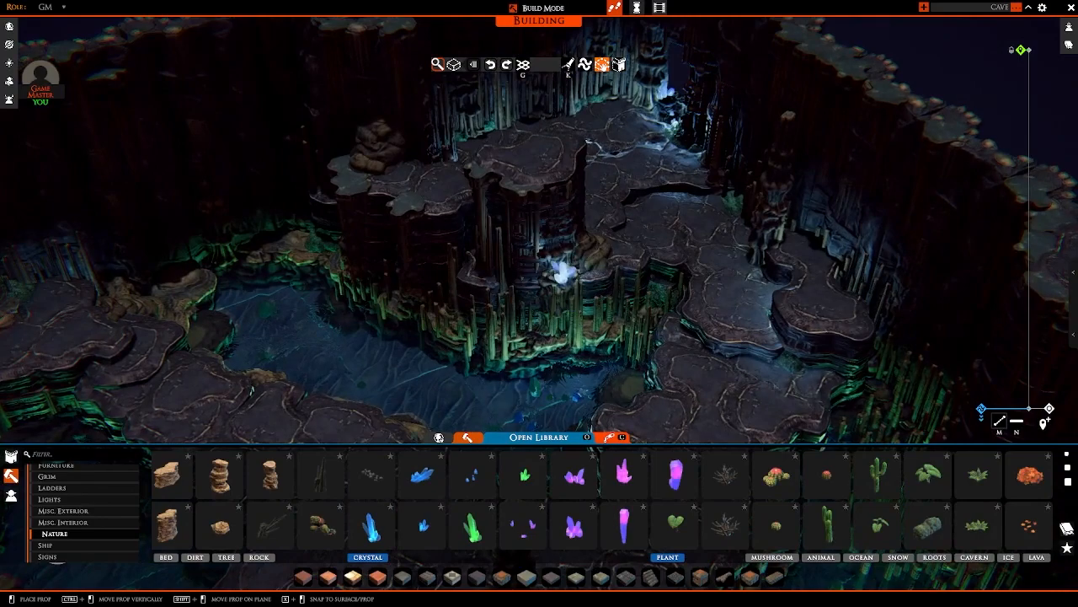
left_click_drag(562, 280, 563, 312, "ctrl")
right_click_drag(646, 258, 568, 313)
left_click_drag(568, 320, 568, 313, "ctrl")
right_click_drag(568, 313, 677, 212)
scroll(636, 216, "down", 5)
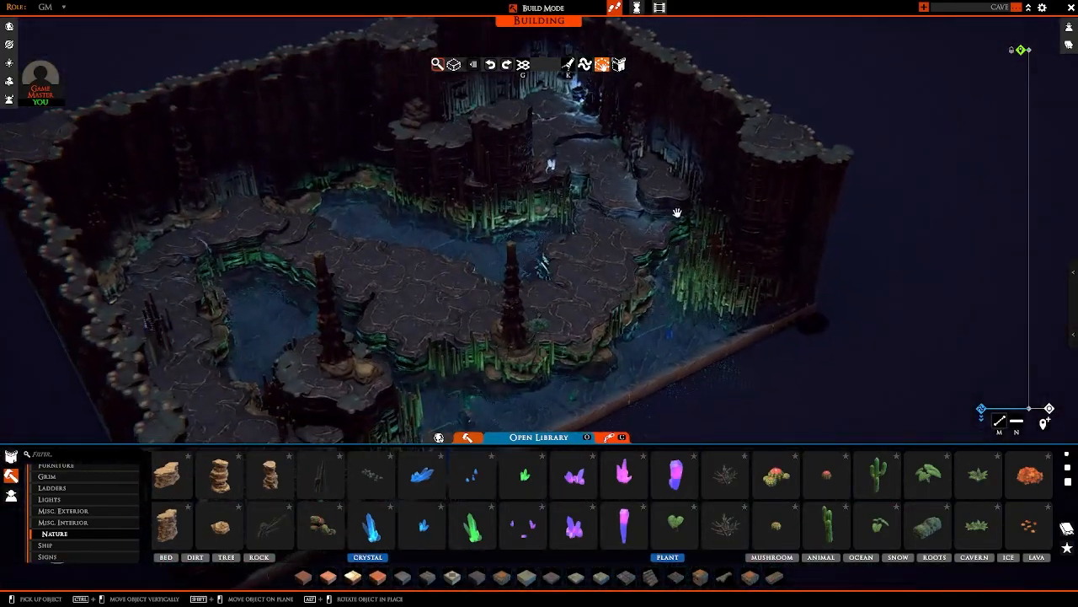
Step: Place small blue crystal shards beside the moss at the base of the column on the central path
scroll(678, 212, "up", 3)
key("w")
key("d")
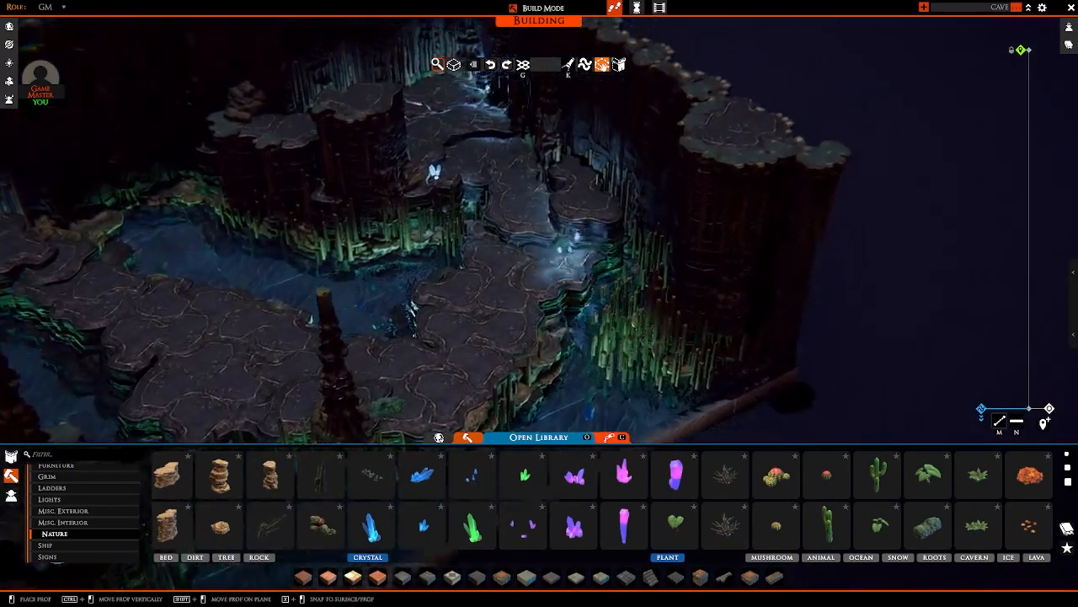
key("s")
right_click_drag(494, 260, 488, 289)
scroll(489, 290, "up", 3, "ctrl")
scroll(489, 291, "down", 1, "ctrl")
scroll(489, 291, "up", 1, "ctrl")
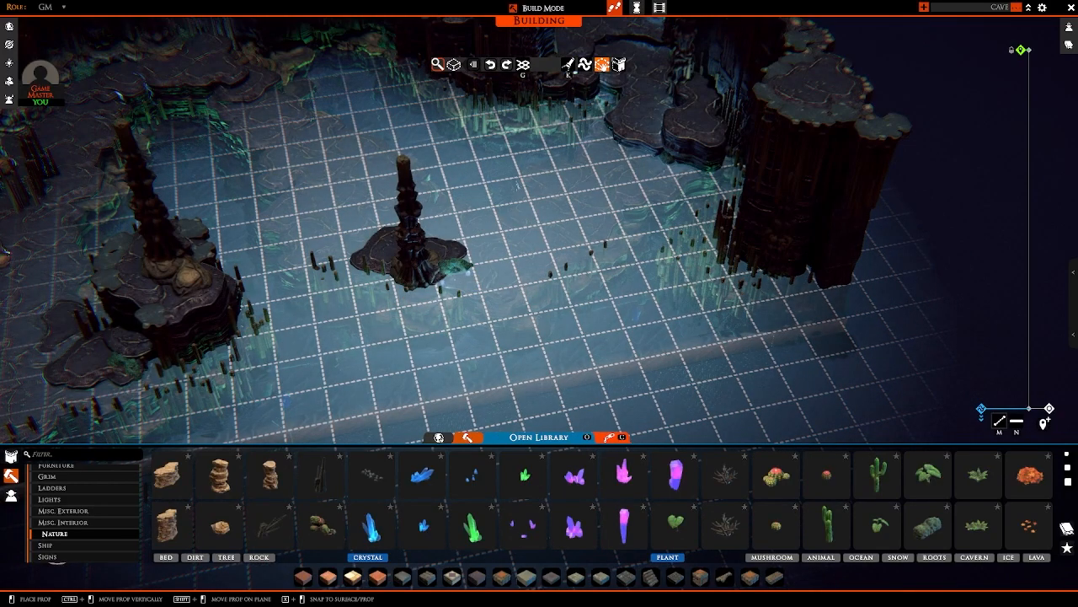
left_click(485, 287)
scroll(578, 272, "down", 3)
Step: Place small blue crystal shards at the base of the column beside the boulder at the outer wall's front end
right_click_drag(578, 272, 270, 314)
scroll(604, 188, "up", 4)
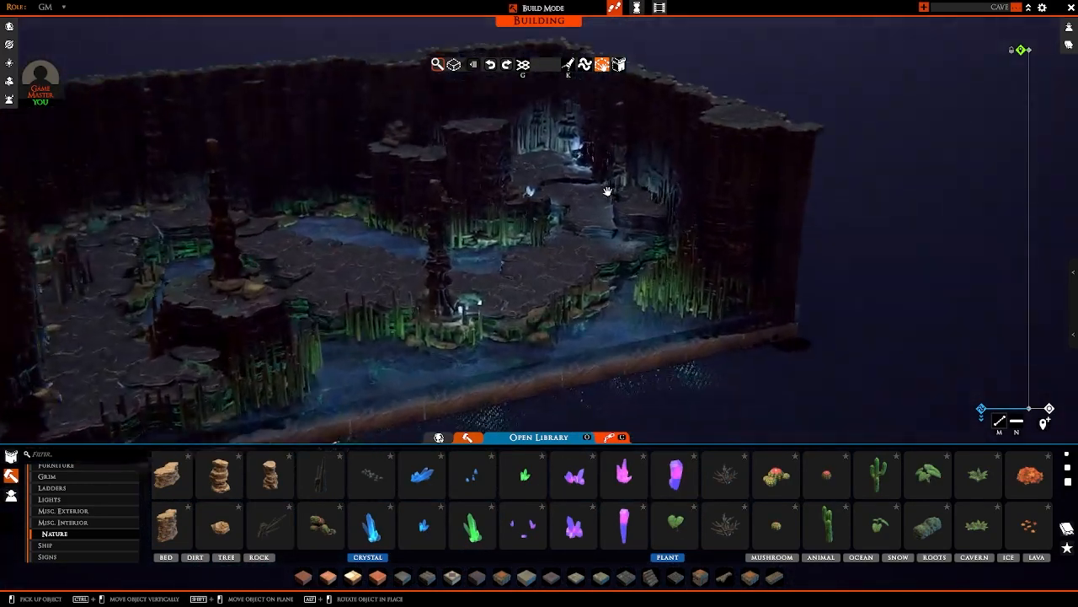
key("c")
key("a")
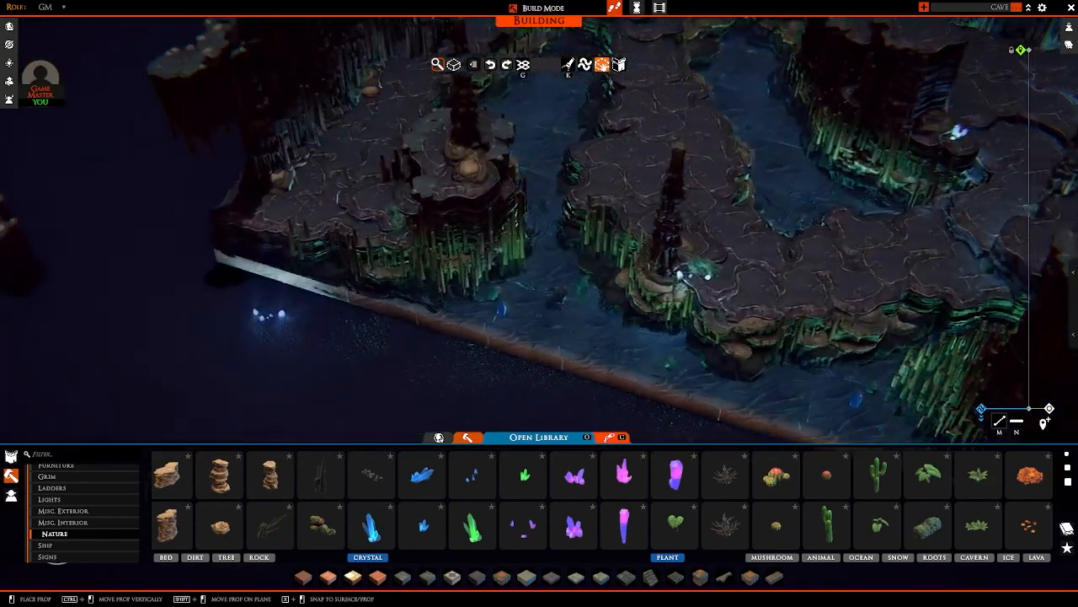
scroll(270, 295, "up", 3)
key("w")
key("a")
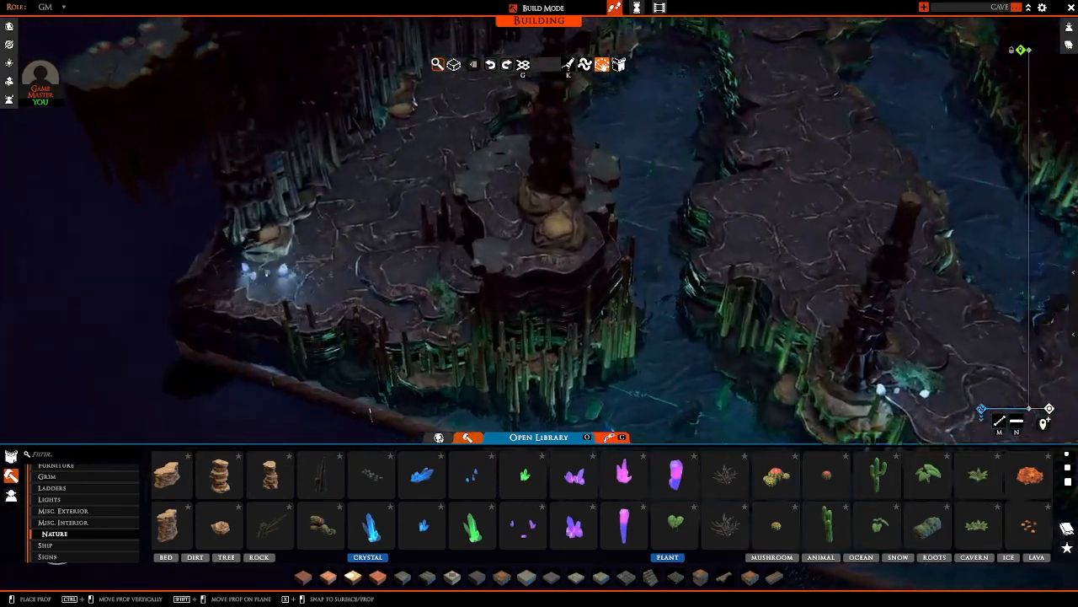
mouse_move(277, 283)
left_mouse_down()
mouse_move(292, 286)
mouse_move(271, 276)
left_mouse_up()
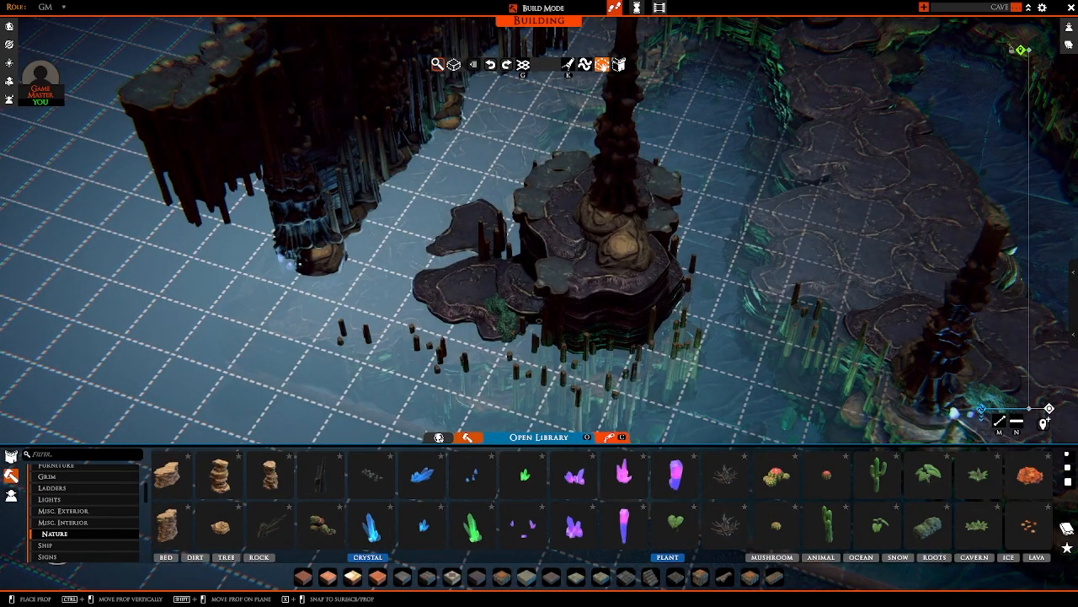
right_click_drag(272, 276, 409, 278)
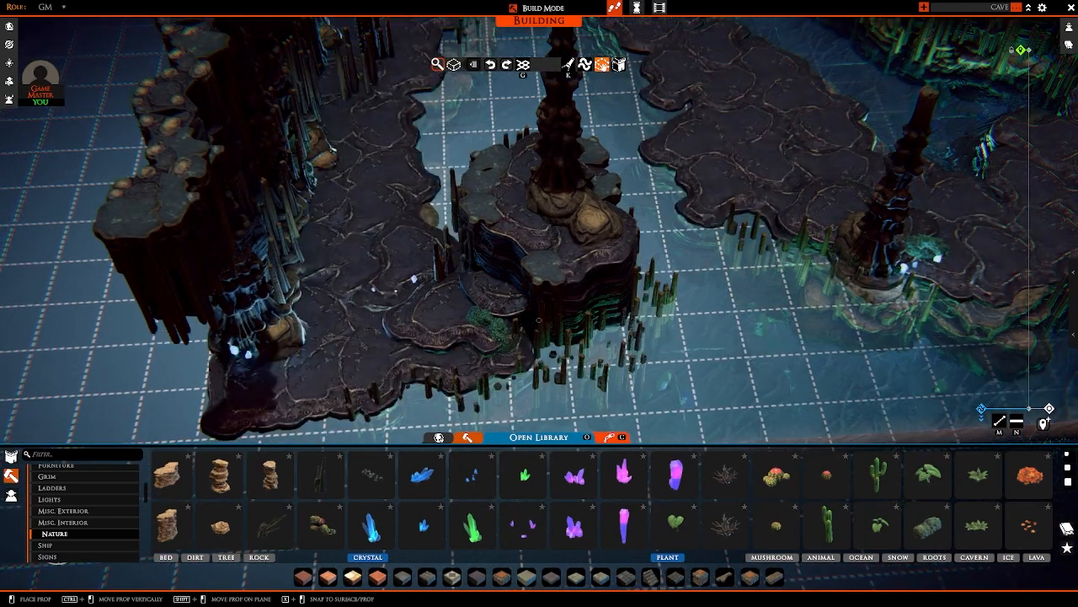
right_click_drag(408, 278, 358, 274)
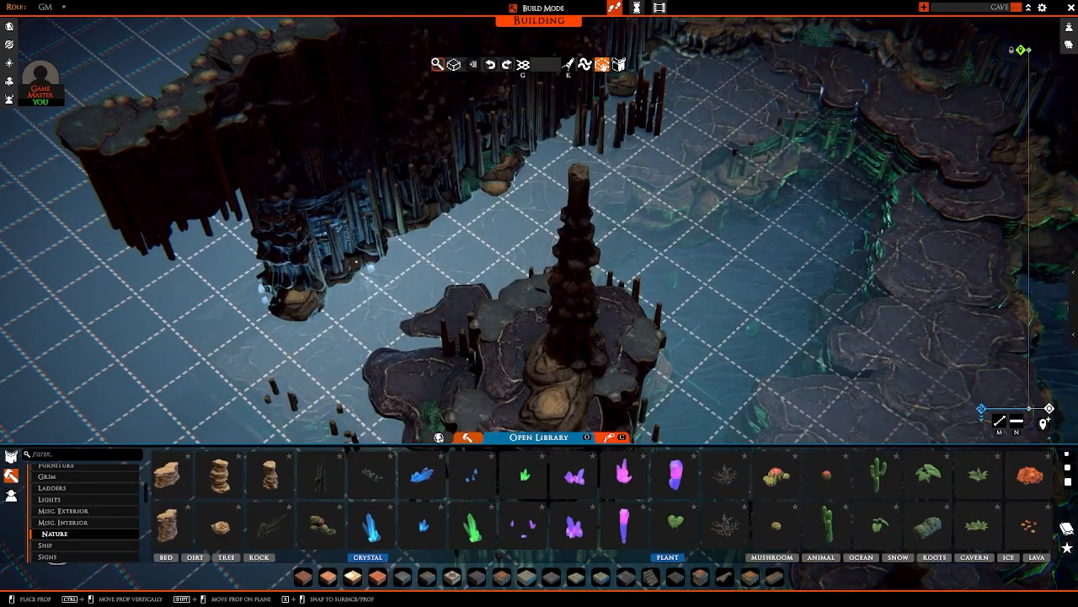
scroll(363, 268, "down", 6)
right_click(581, 269)
Step: Place a green crystal cluster on the rocks in the cave's back corner, in front of the stalagmites
right_click_drag(582, 269, 572, 202)
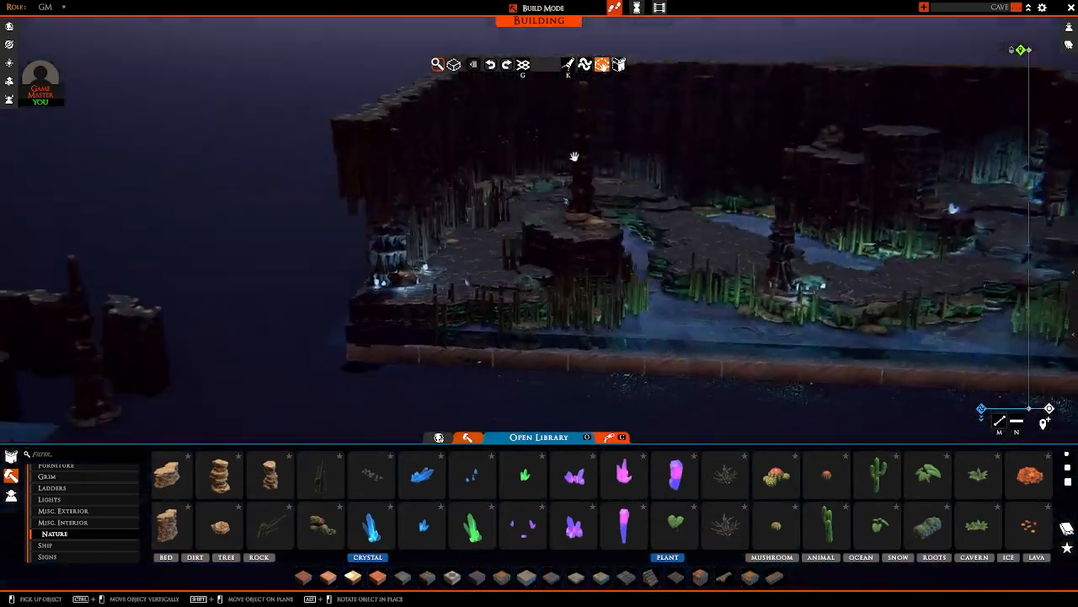
scroll(553, 217, "up", 4)
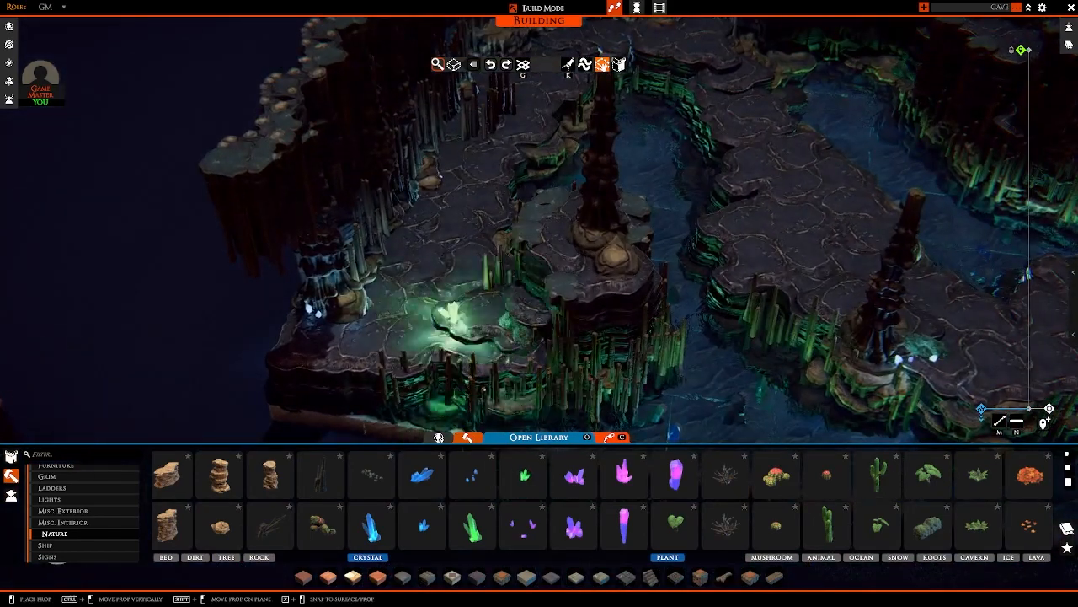
key("d")
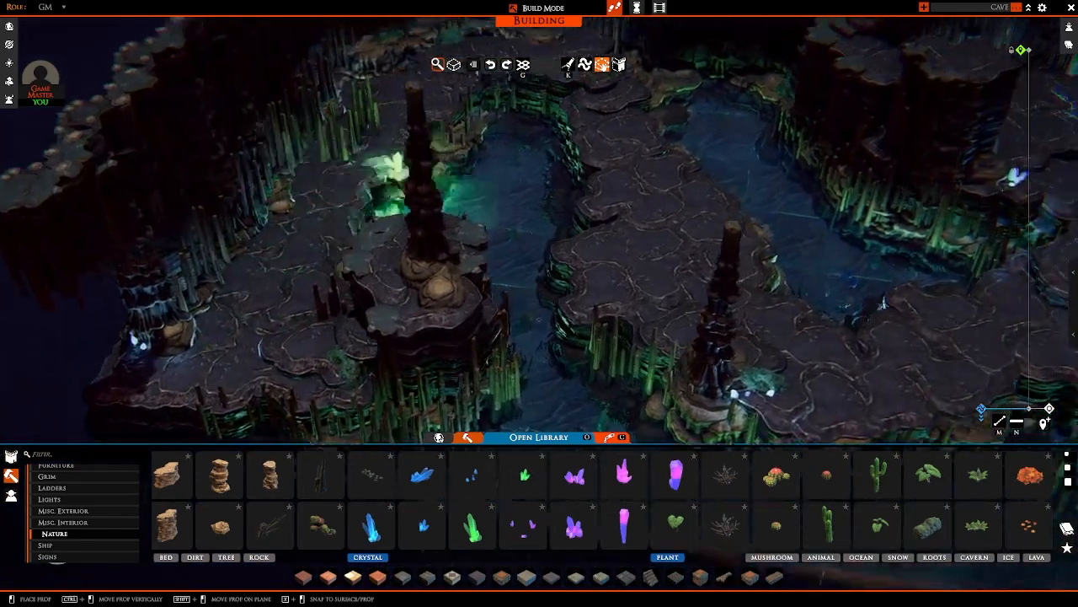
key("w")
key("w")
key("a")
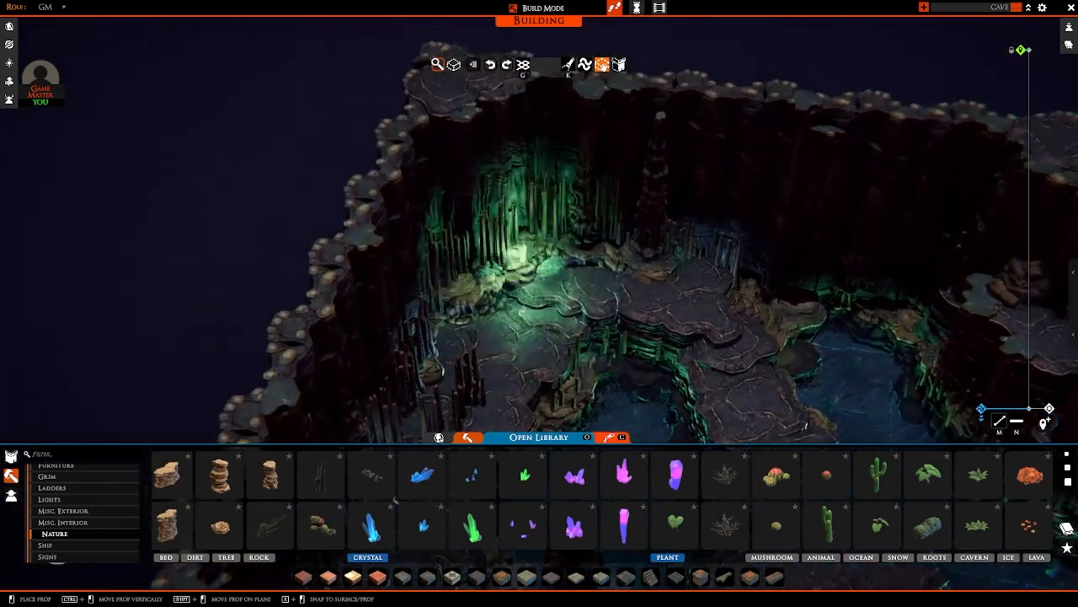
key("q")
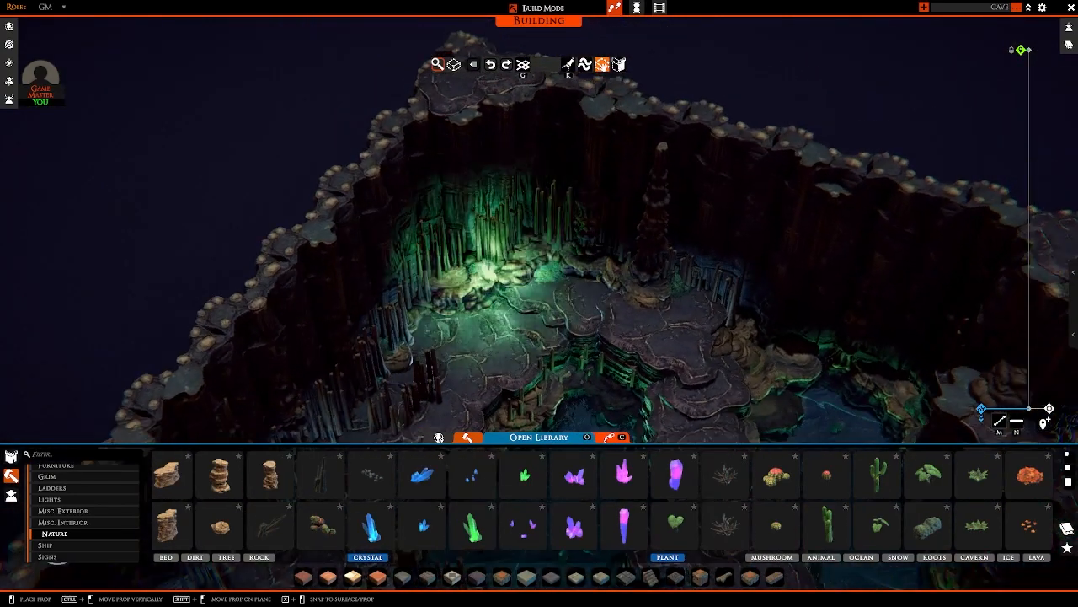
scroll(539, 229, "up", 3)
left_click_drag(472, 279, 471, 244, "ctrl")
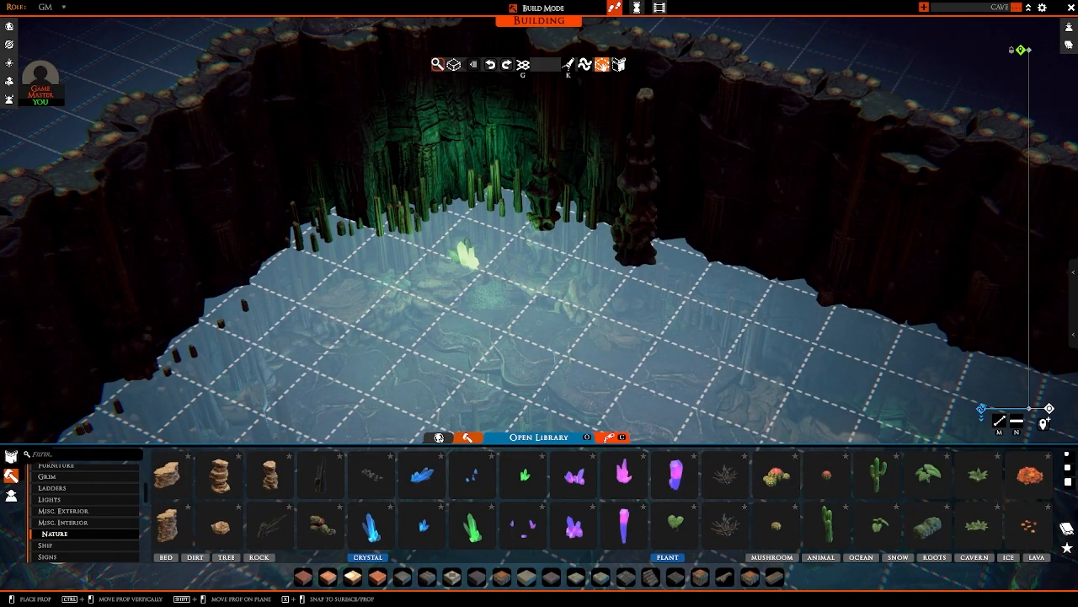
scroll(471, 244, "down", 3)
right_click_drag(514, 225, 554, 250)
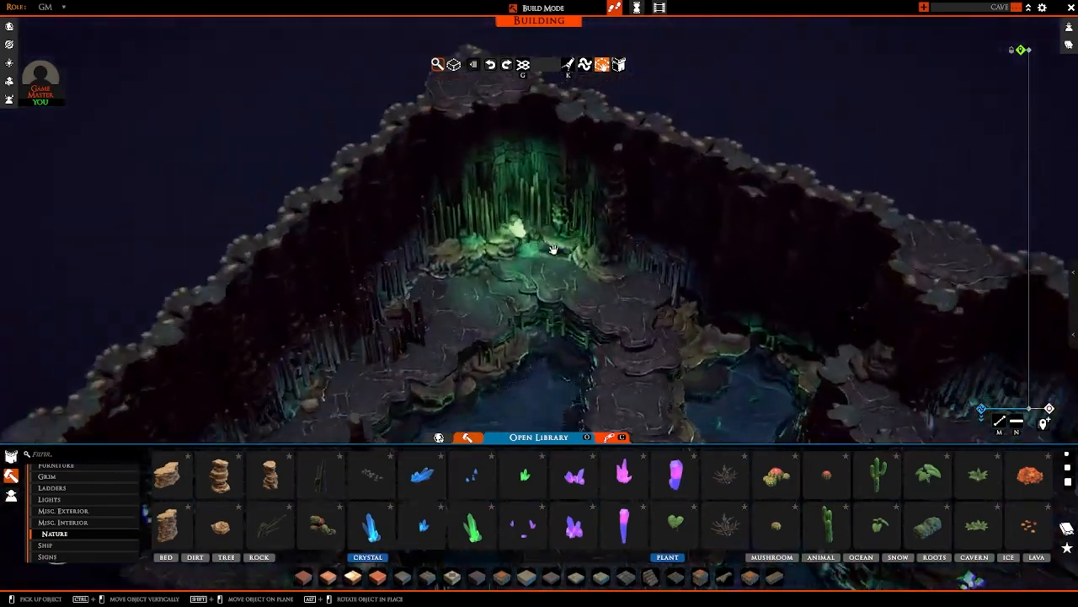
Step: Create a hide volume enclosing the green crystal cluster in the back corner
scroll(554, 249, "up", 5)
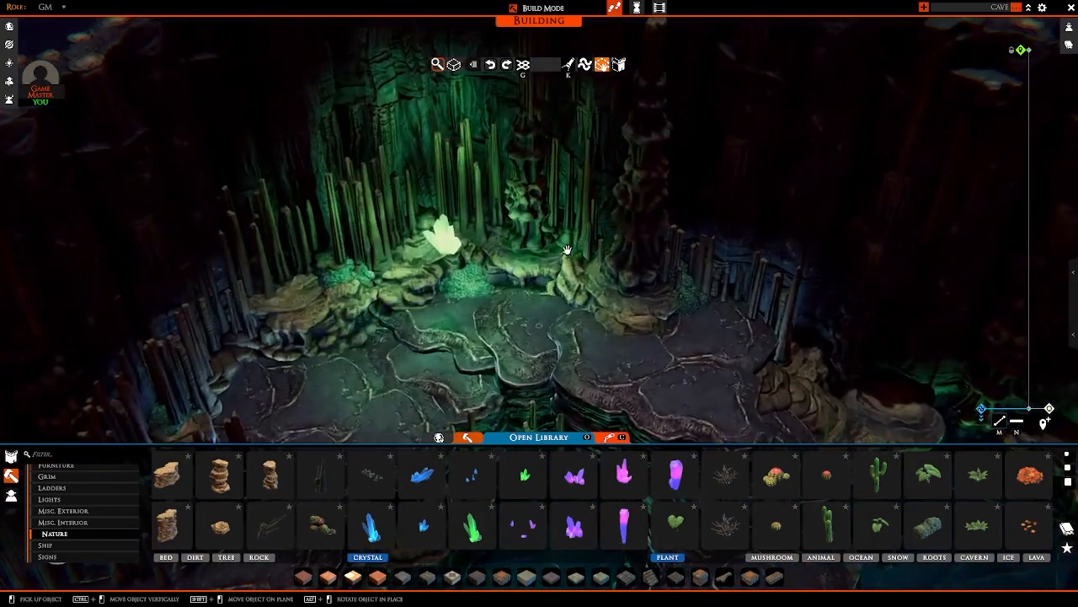
scroll(318, 144, "down", 5)
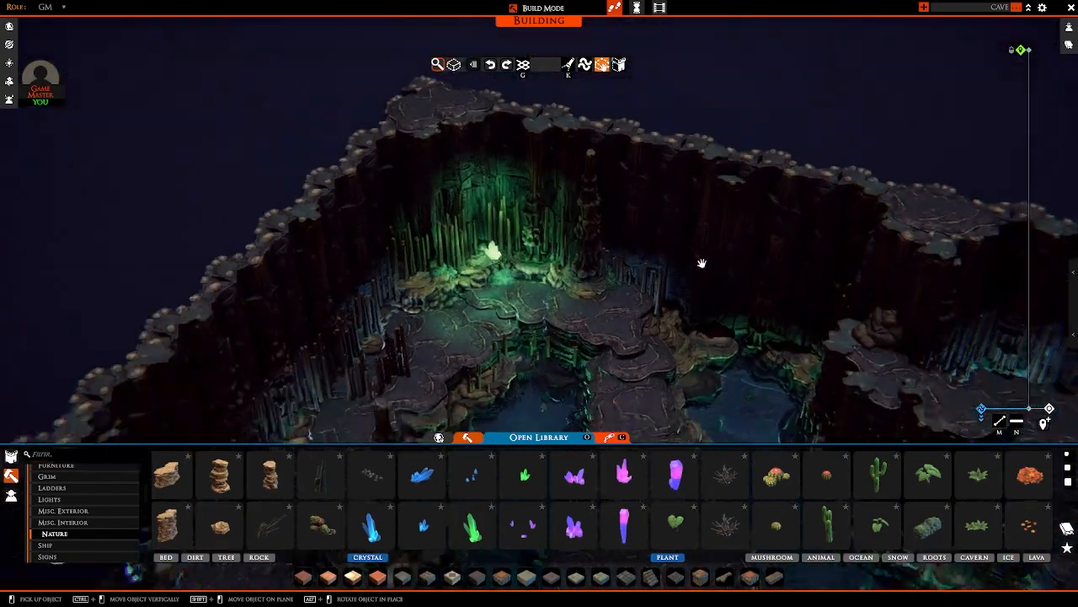
right_click_drag(700, 265, 654, 267)
scroll(501, 325, "up", 4)
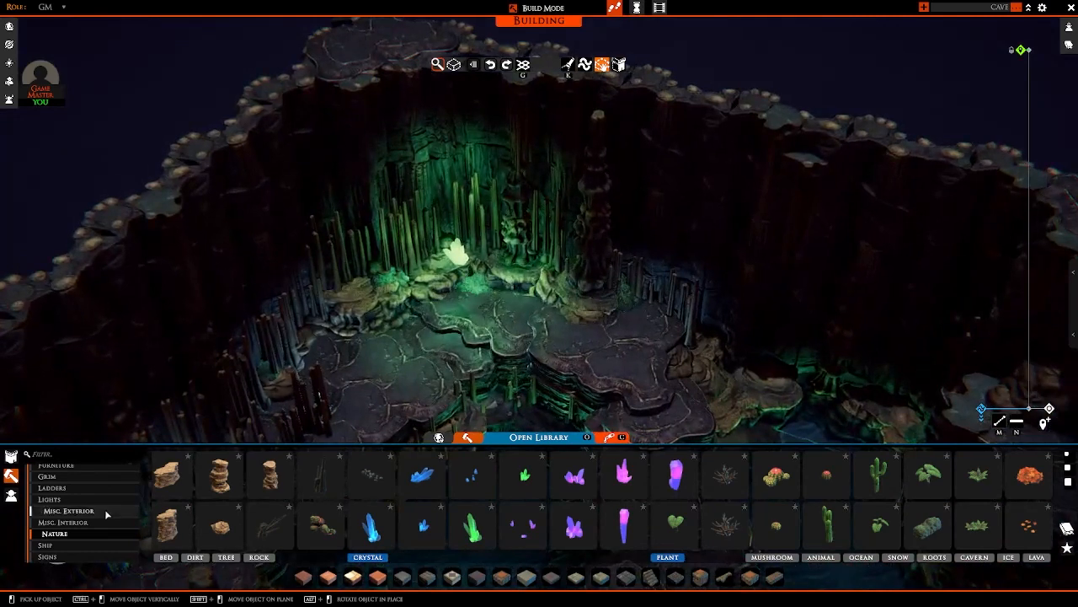
left_click(240, 478)
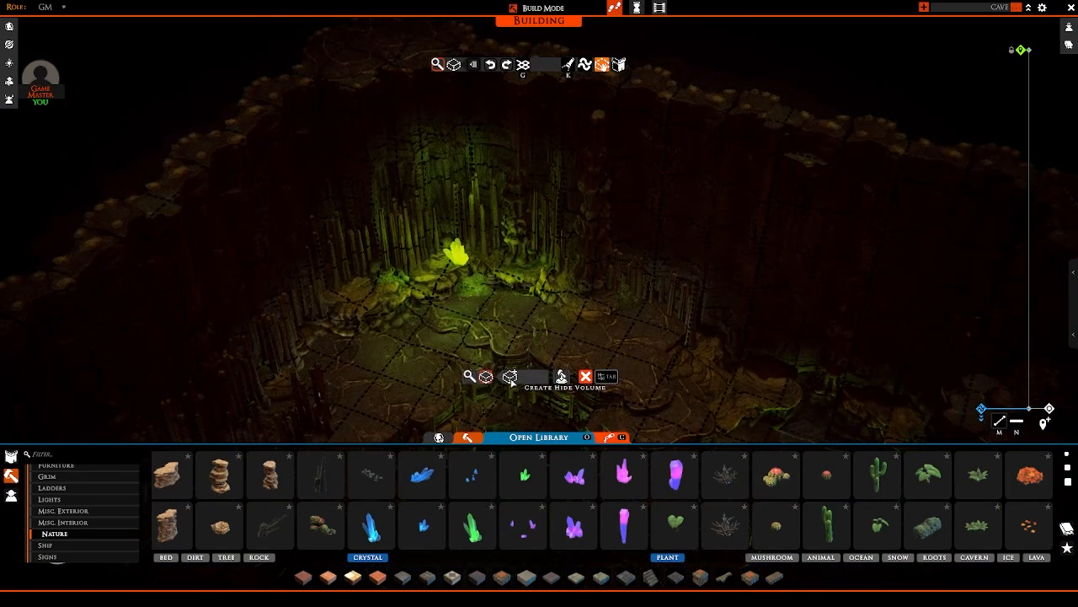
scroll(447, 297, "up", 3)
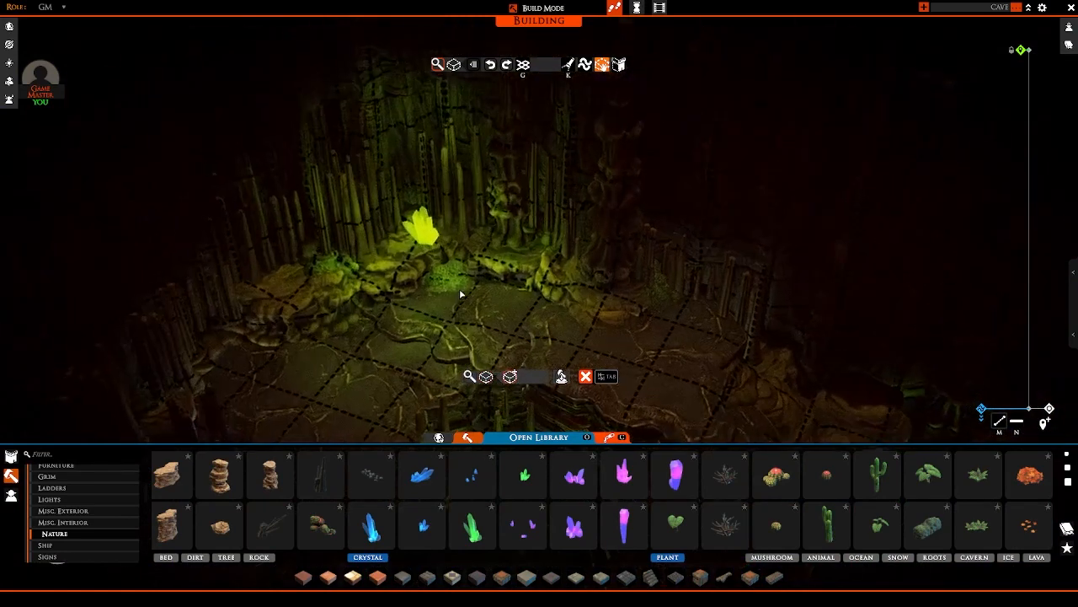
middle_click_drag(460, 294, 453, 242)
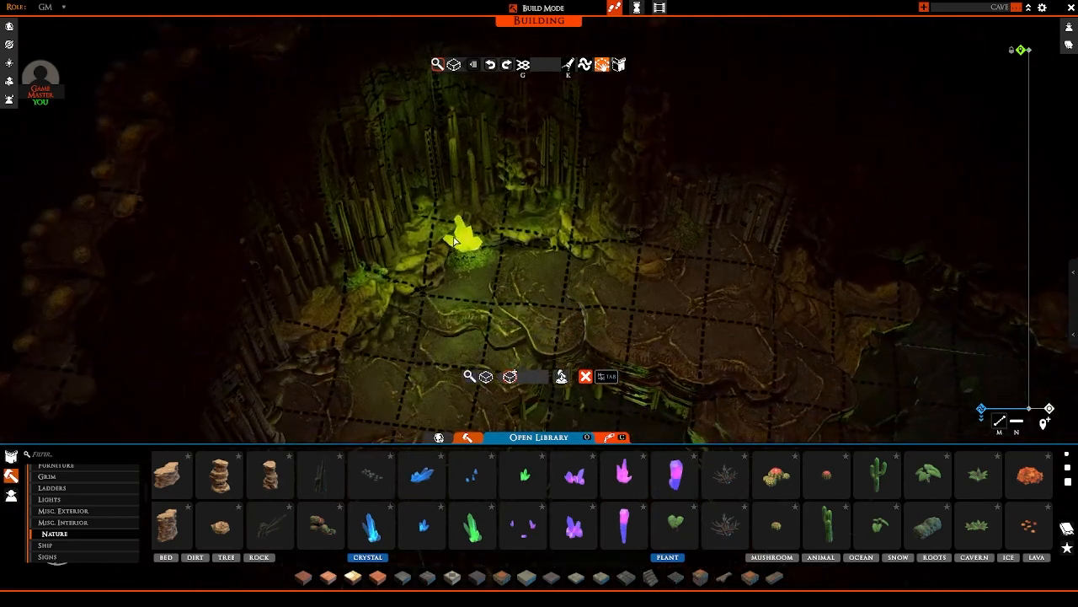
right_click(497, 242)
mouse_move(497, 243)
middle_mouse_down()
mouse_move(479, 295)
mouse_move(578, 277)
mouse_move(269, 237)
mouse_move(241, 260)
mouse_move(525, 267)
middle_mouse_up()
Step: Exclude lights from the hide volume around the green crystal, so only its prop is hidden
right_click(535, 261)
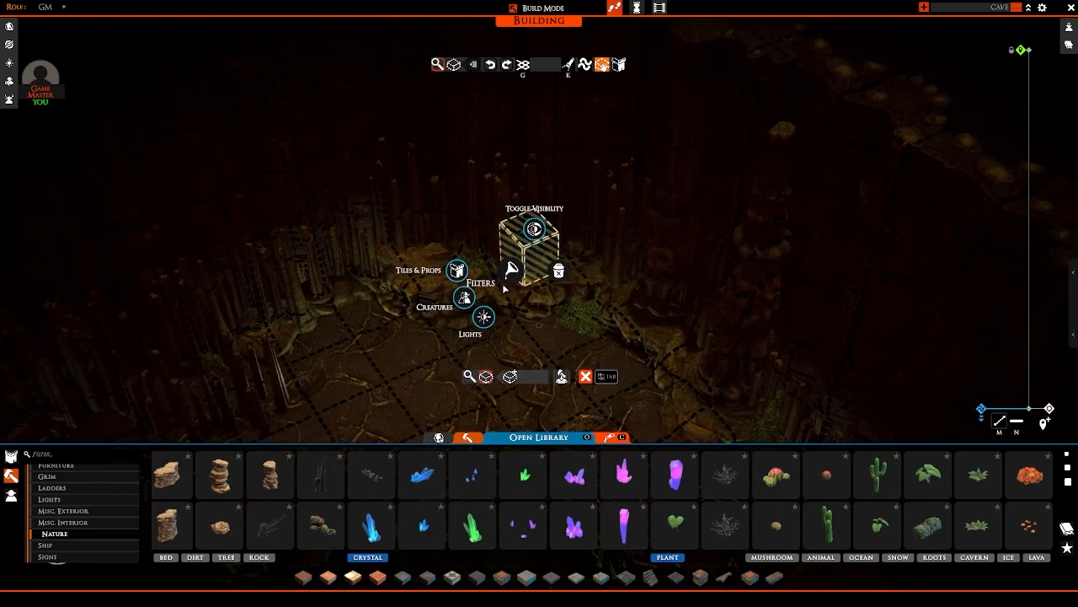
left_click(484, 315)
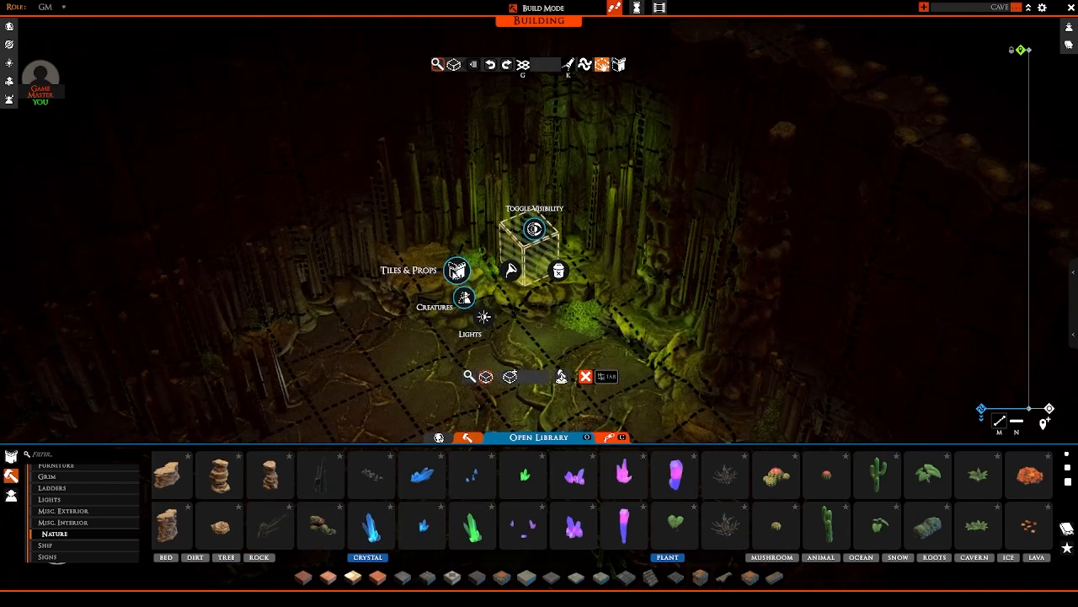
middle_click_drag(356, 256, 531, 190)
left_click(509, 251)
key("Escape")
scroll(545, 285, "down", 10)
scroll(532, 189, "up", 10)
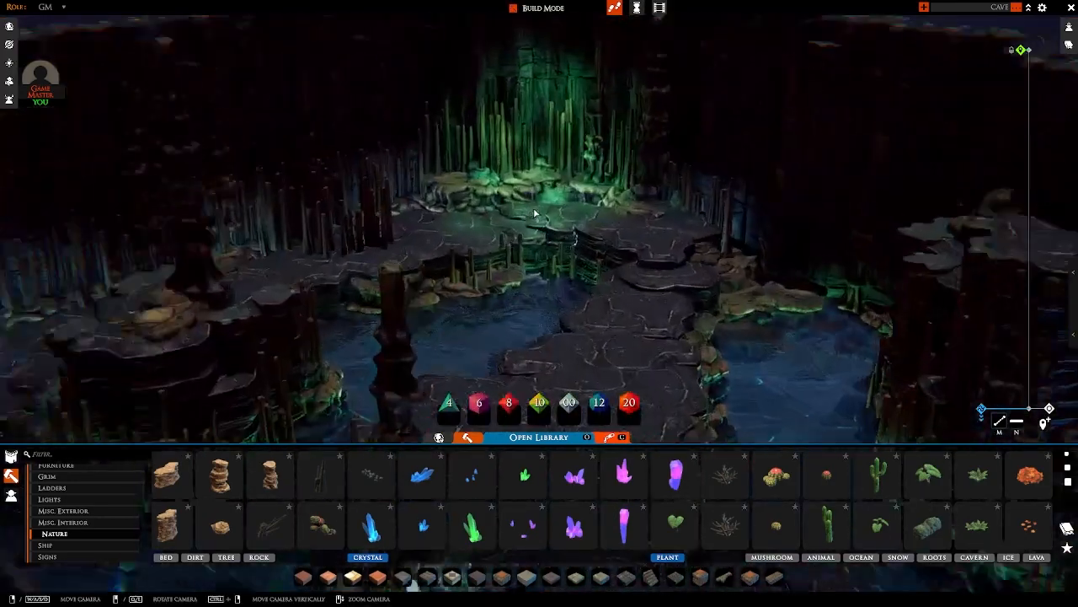
Step: Place a large blue crystal cluster against the back wall behind the tall raised ledge
scroll(650, 248, "down", 8)
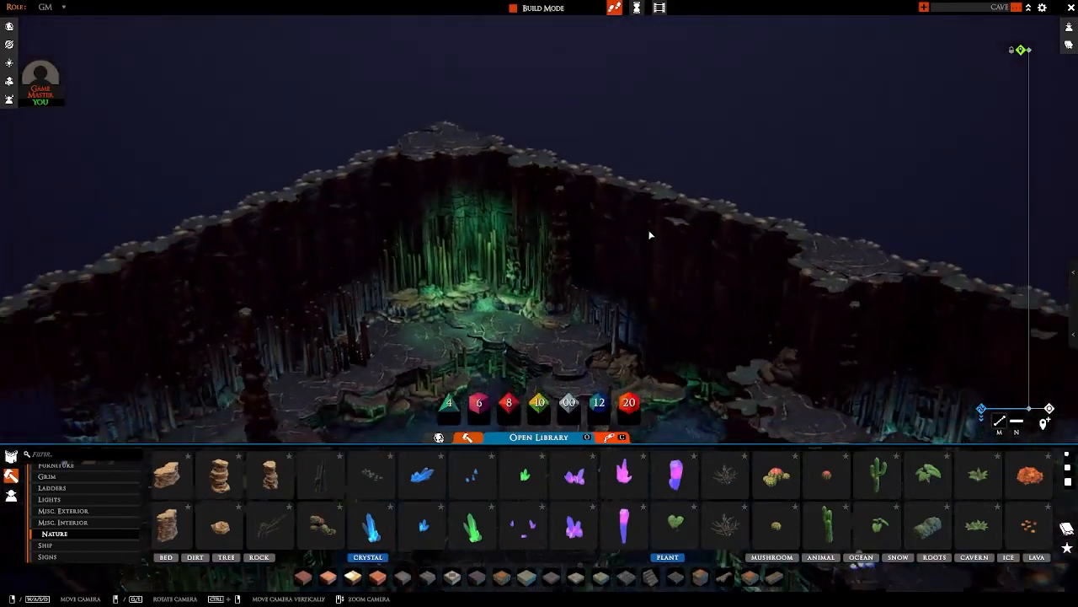
middle_click_drag(649, 233, 602, 289)
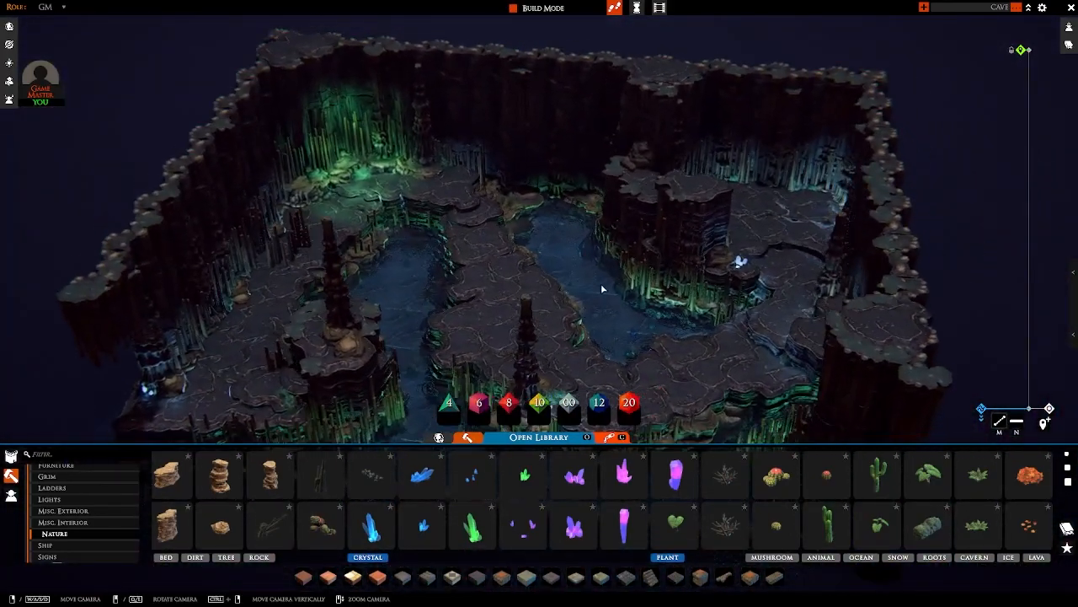
left_click(371, 527)
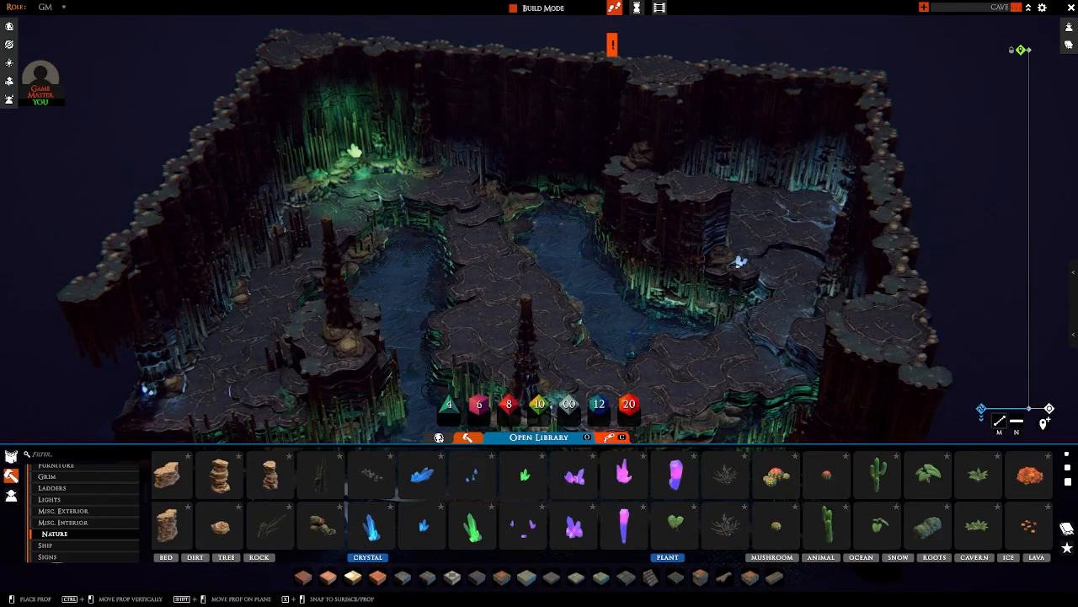
scroll(590, 286, "up", 3)
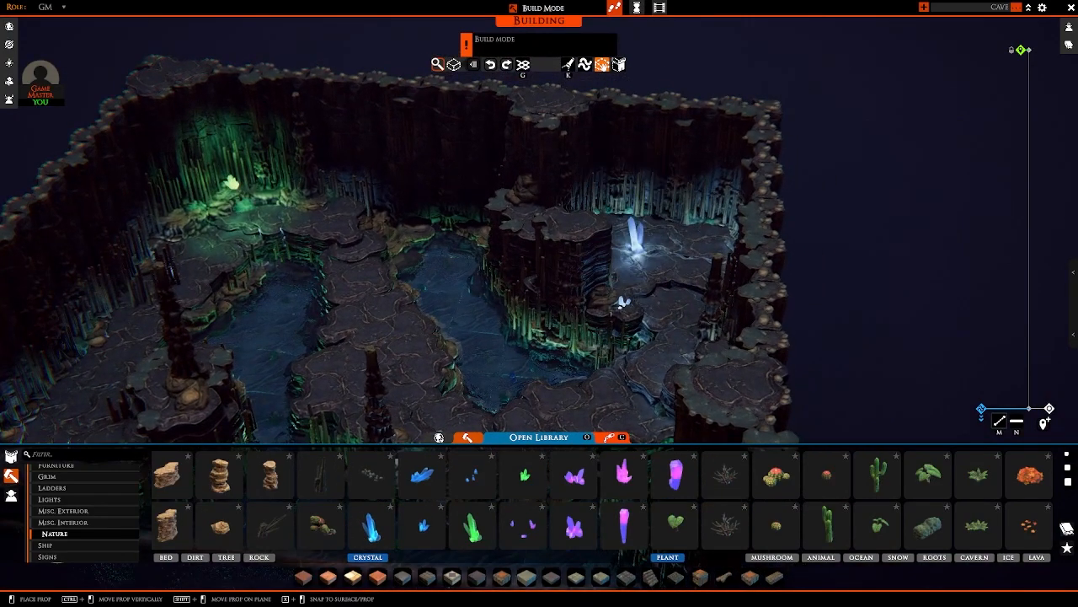
left_click_drag(636, 247, 638, 205, "ctrl")
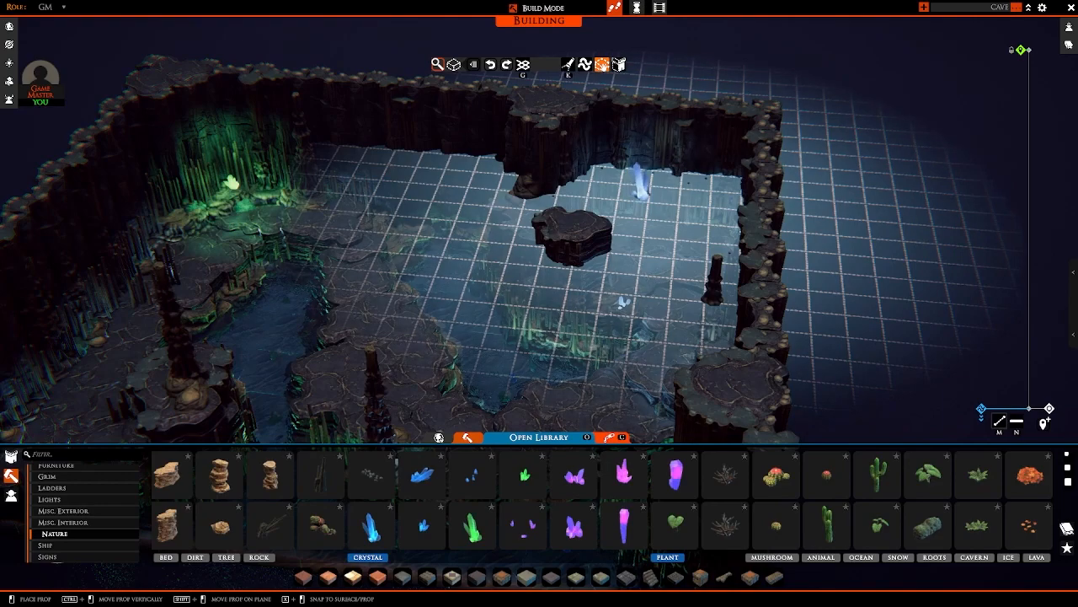
left_click(622, 302)
scroll(590, 291, "down", 5)
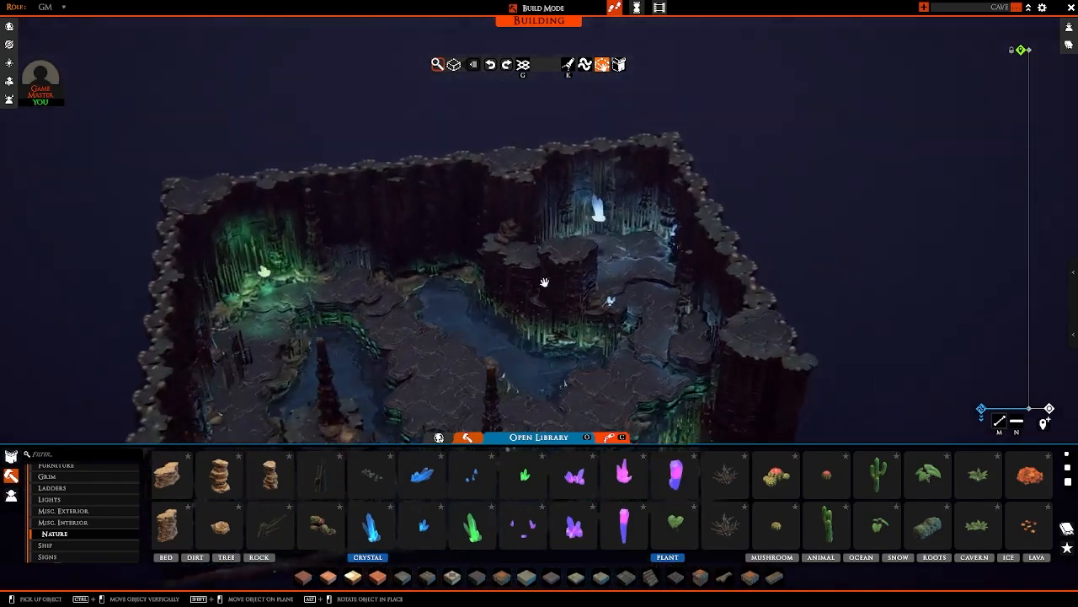
Step: Rotate and reposition the large blue crystal cluster near the stalagmites at the back wall
scroll(545, 282, "up", 5)
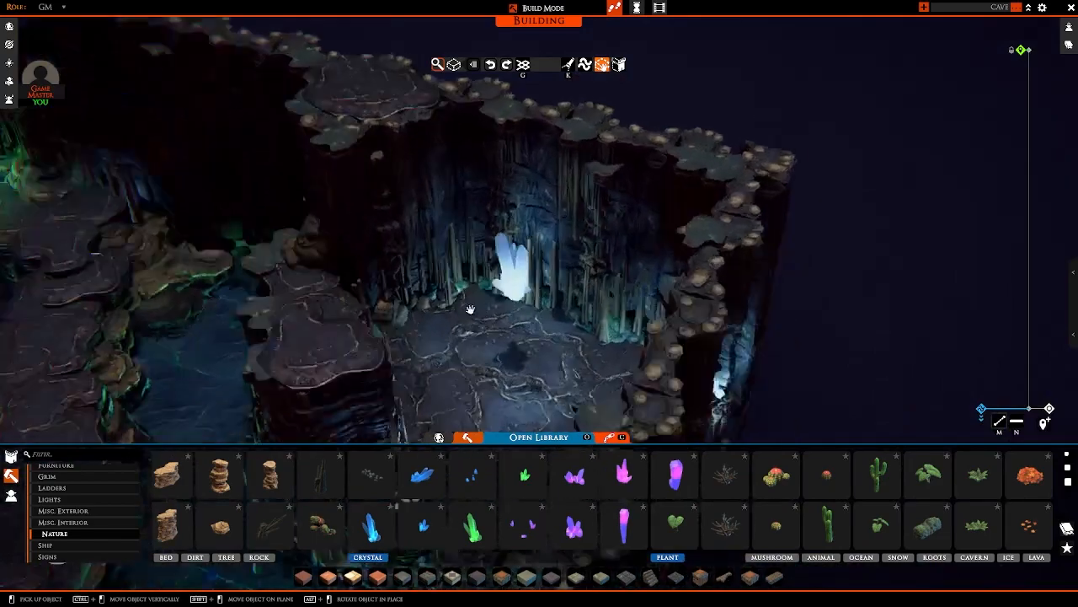
middle_click_drag(471, 309, 485, 238)
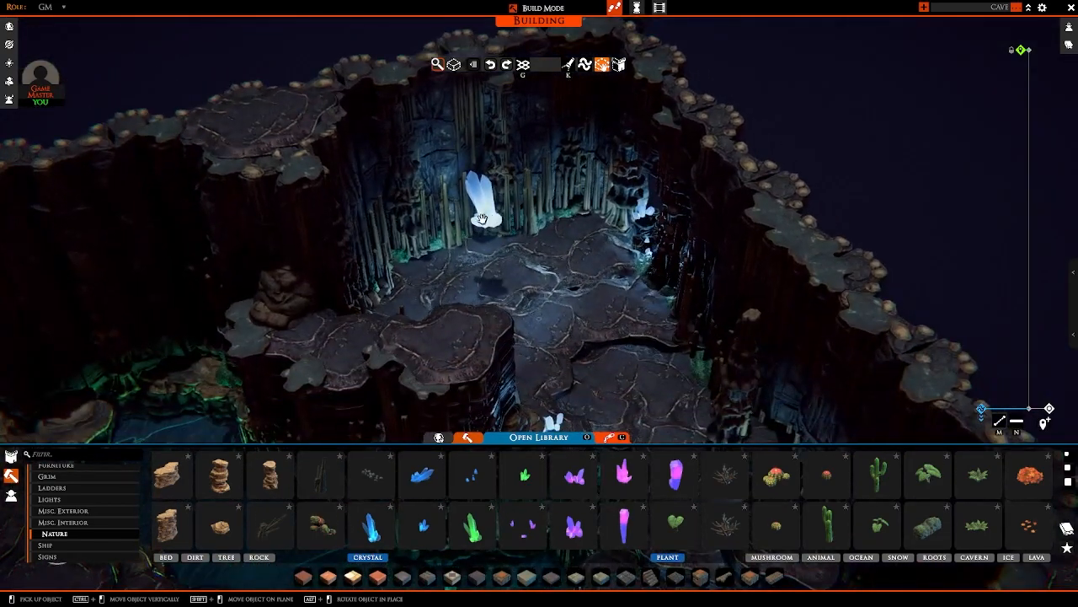
left_click(482, 219)
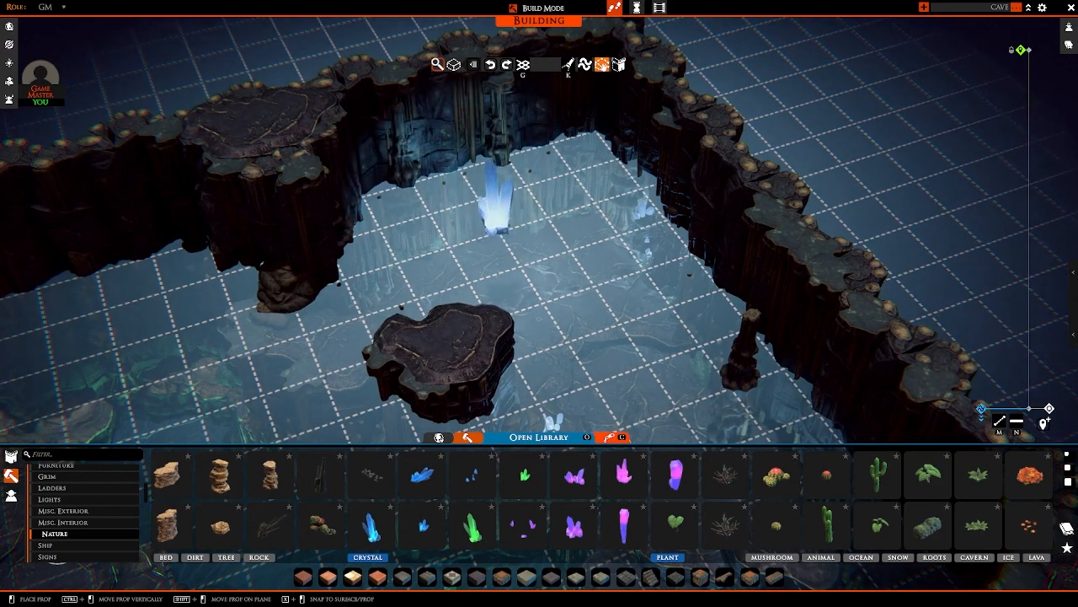
left_click(498, 221)
Step: Create a hide volume over the large blue crystal cluster at the back wall
key("Tab")
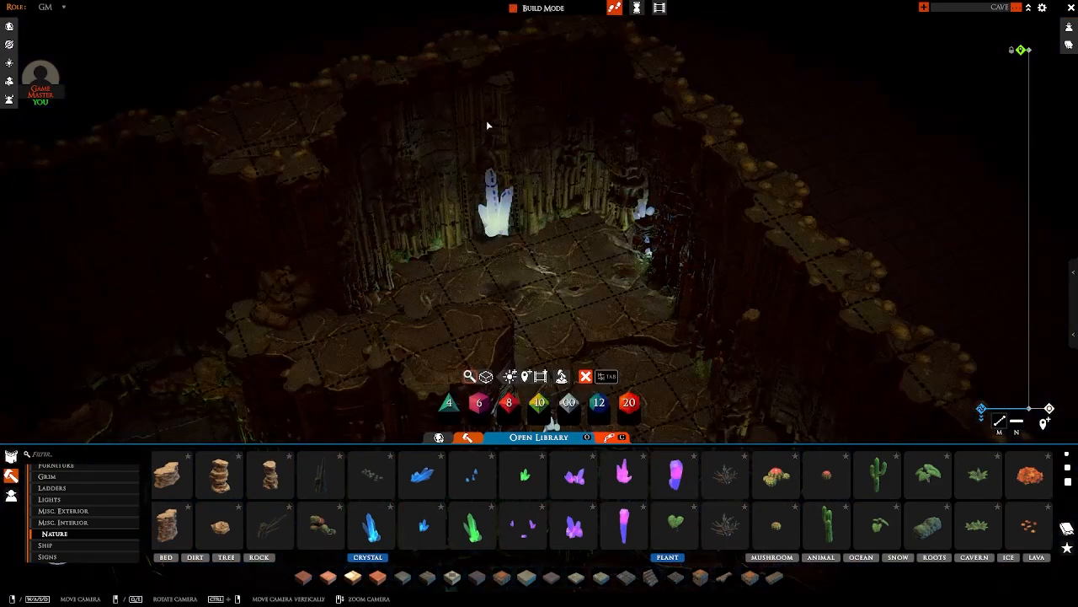
key("Tab")
key("Tab")
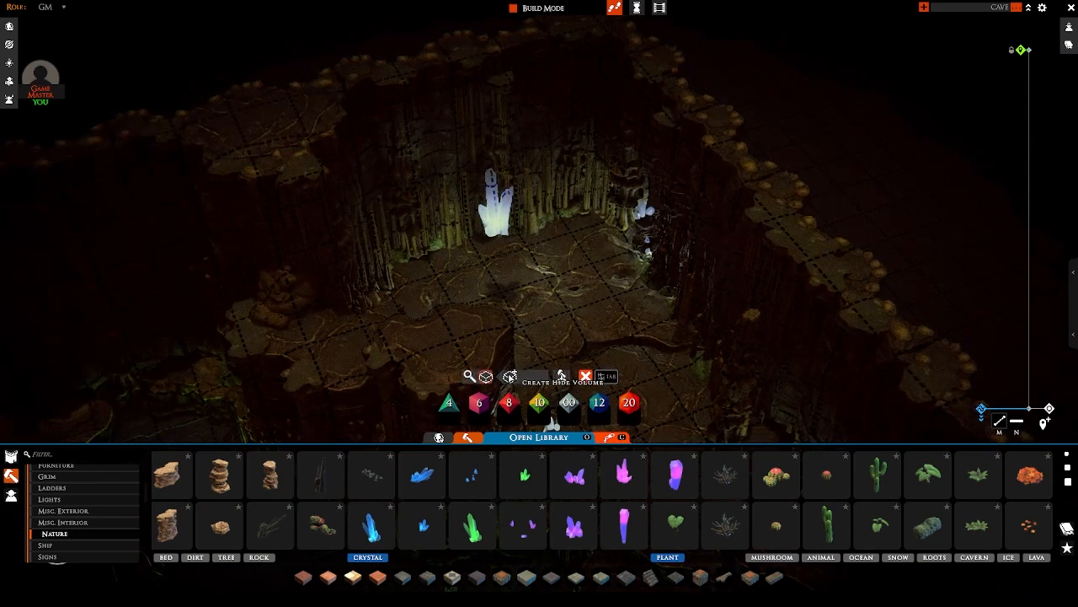
mouse_move(472, 261)
right_mouse_down()
mouse_move(433, 243)
mouse_move(503, 264)
mouse_move(446, 306)
mouse_move(520, 270)
mouse_move(322, 250)
mouse_move(481, 191)
mouse_move(474, 181)
mouse_move(445, 202)
right_mouse_up()
key("Delete")
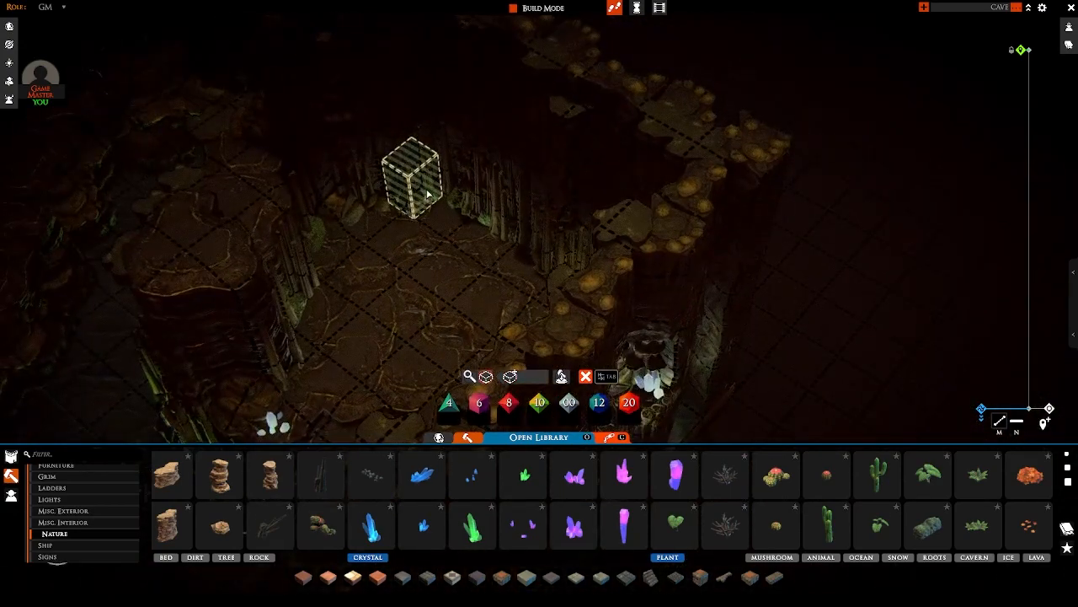
mouse_move(448, 200)
left_mouse_down()
mouse_move(502, 229)
mouse_move(401, 187)
mouse_move(485, 220)
mouse_move(409, 186)
mouse_move(434, 206)
left_mouse_up()
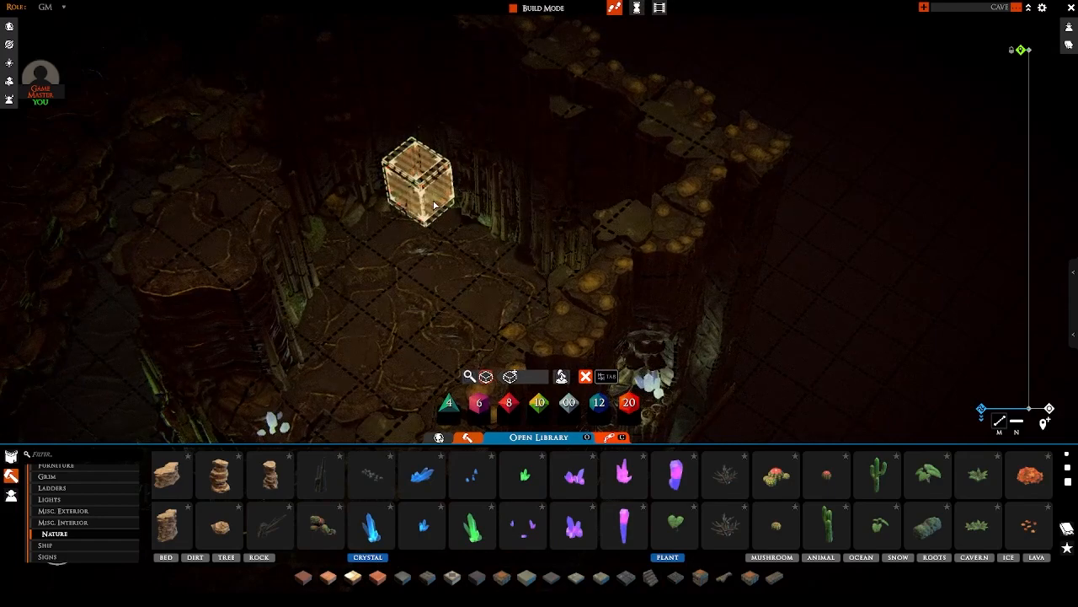
Step: Resize the sides of the hide volume so it fits around the large blue crystal cluster
mouse_move(358, 238)
right_mouse_down()
mouse_move(556, 168)
mouse_move(596, 135)
right_mouse_up()
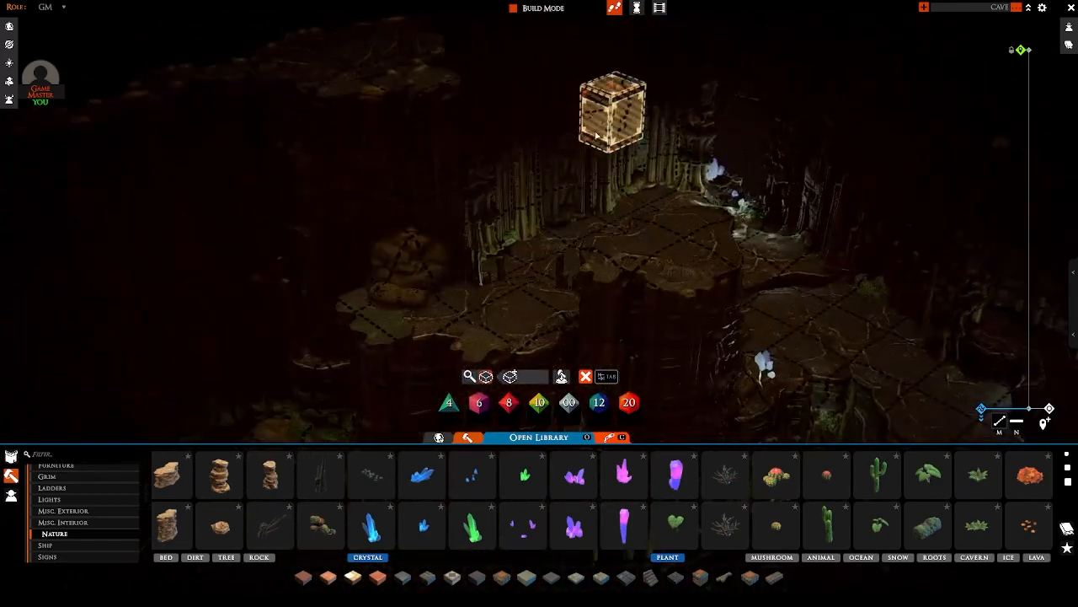
mouse_move(592, 119)
left_mouse_down()
mouse_move(498, 162)
mouse_move(561, 139)
mouse_move(569, 115)
left_mouse_up()
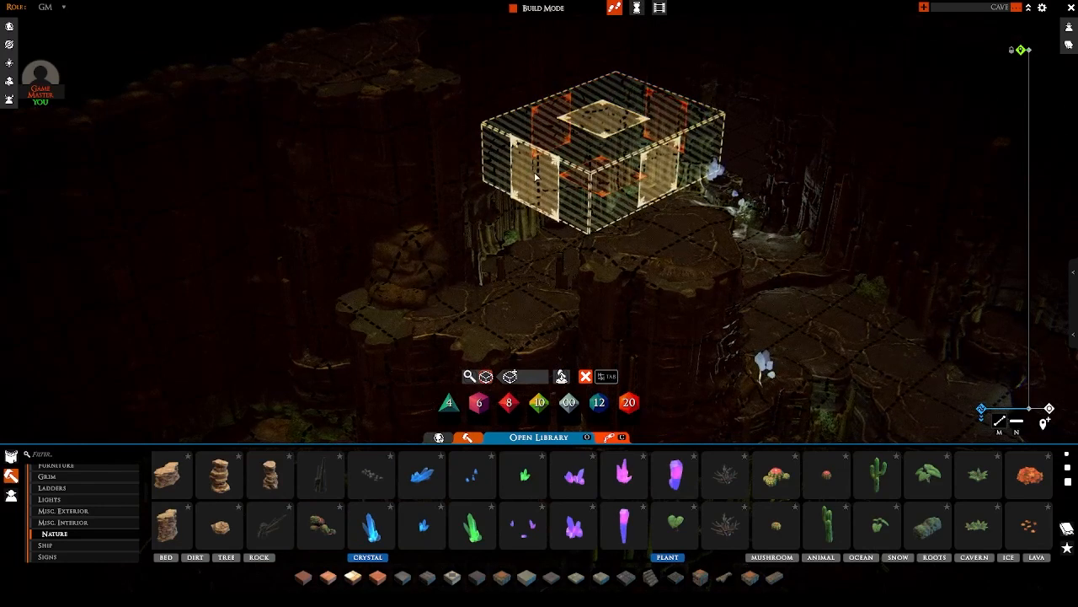
left_click_drag(536, 176, 583, 146)
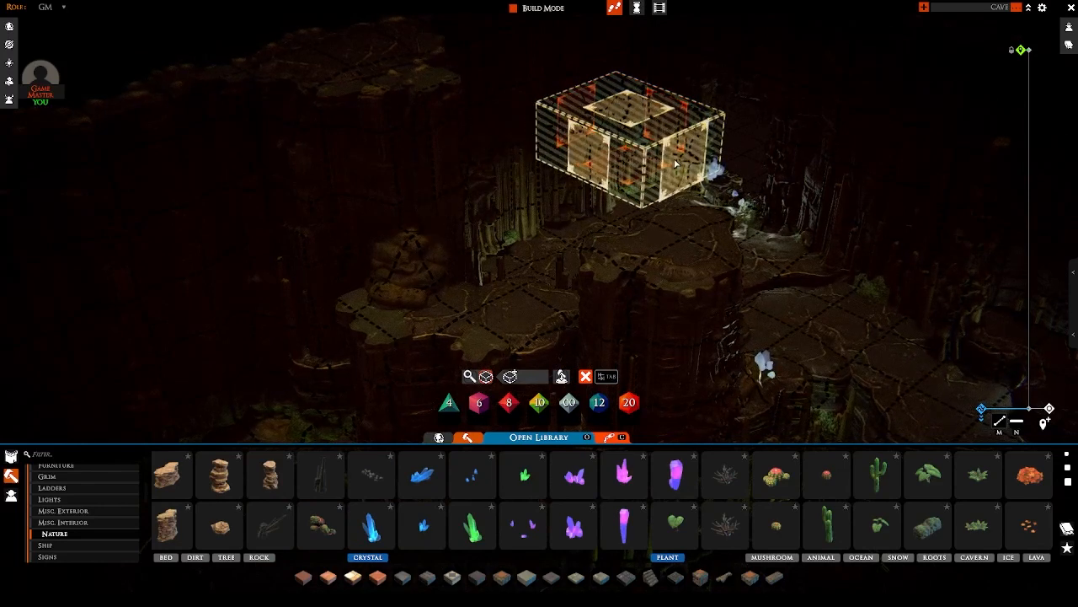
left_click_drag(675, 163, 609, 126)
right_click_drag(622, 128, 685, 210)
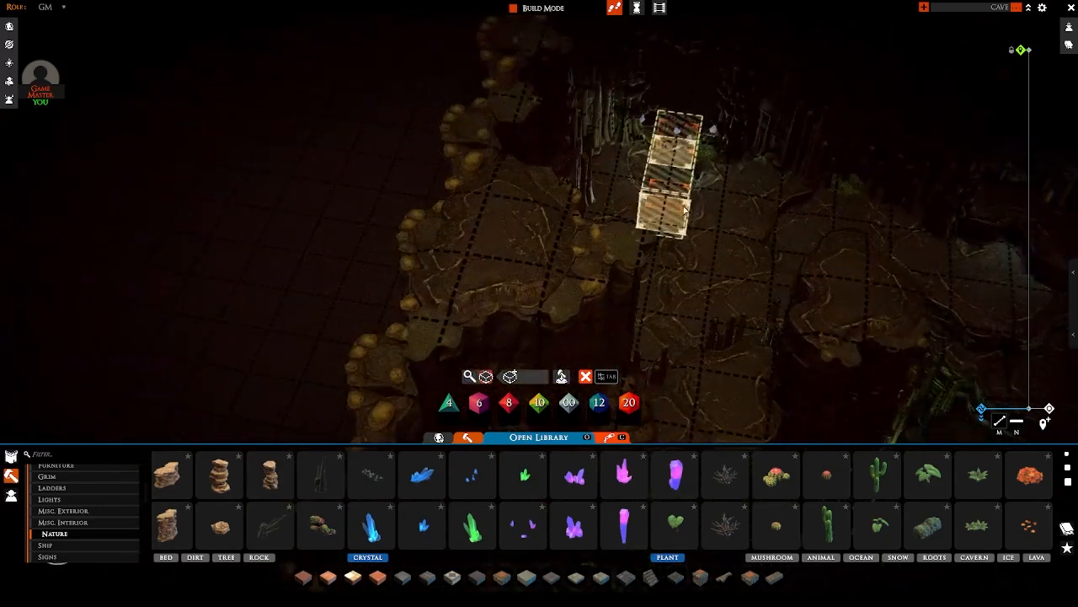
right_click_drag(780, 175, 472, 177)
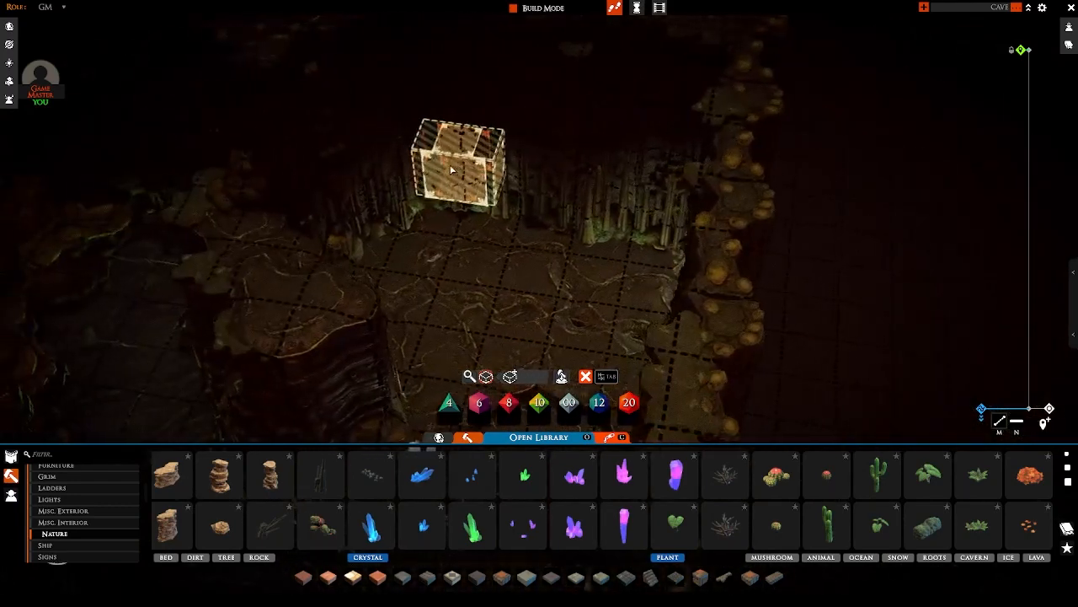
Step: Exclude lights from the blue crystal's hide volume, then leave hide volume editing
mouse_move(469, 179)
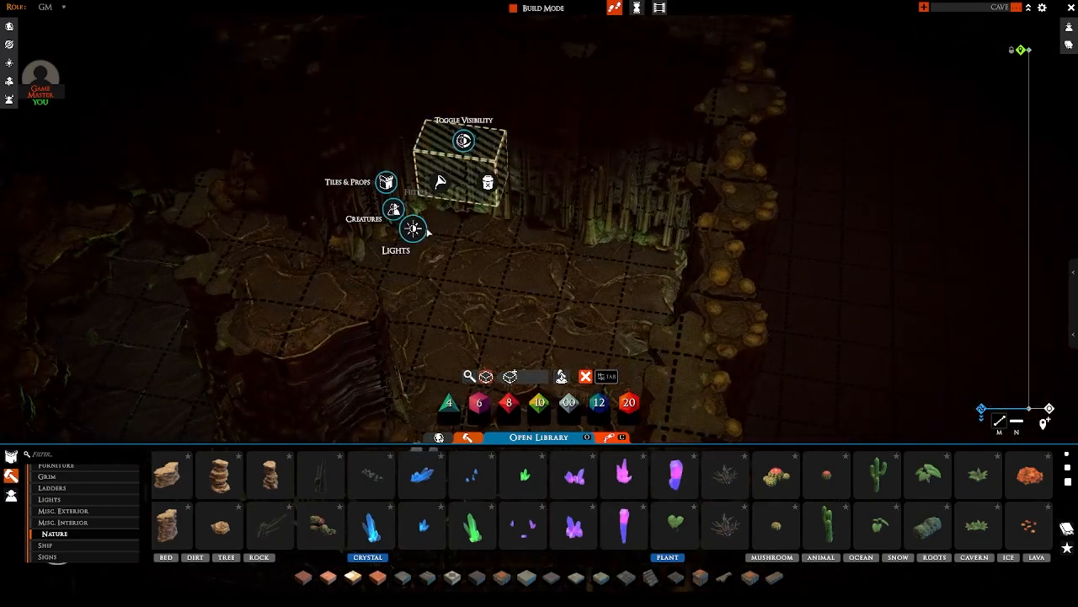
left_click(425, 232)
key("Tab")
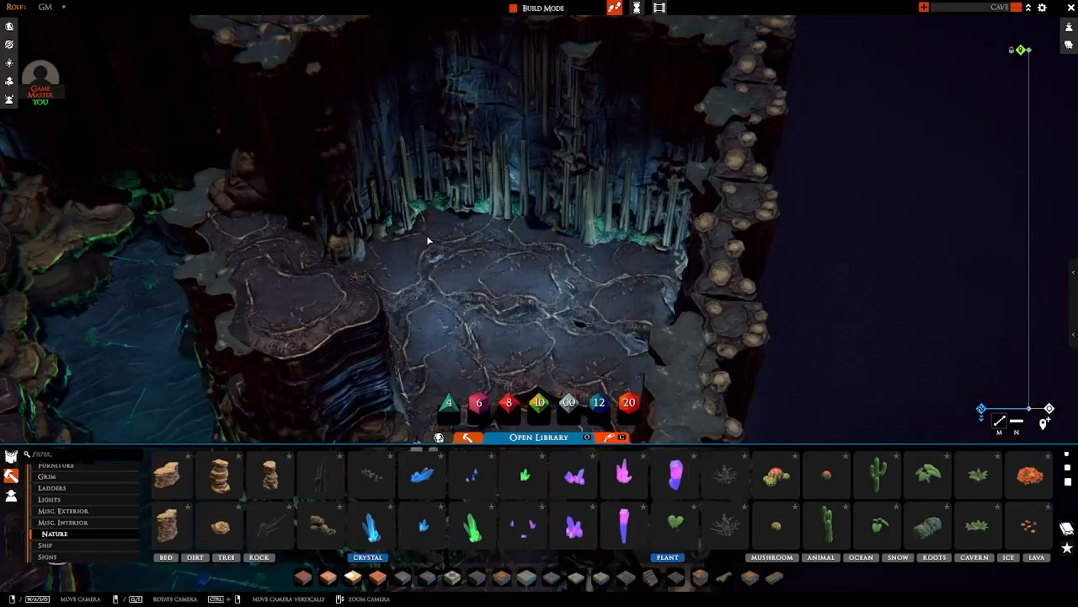
middle_click_drag(428, 238, 330, 210)
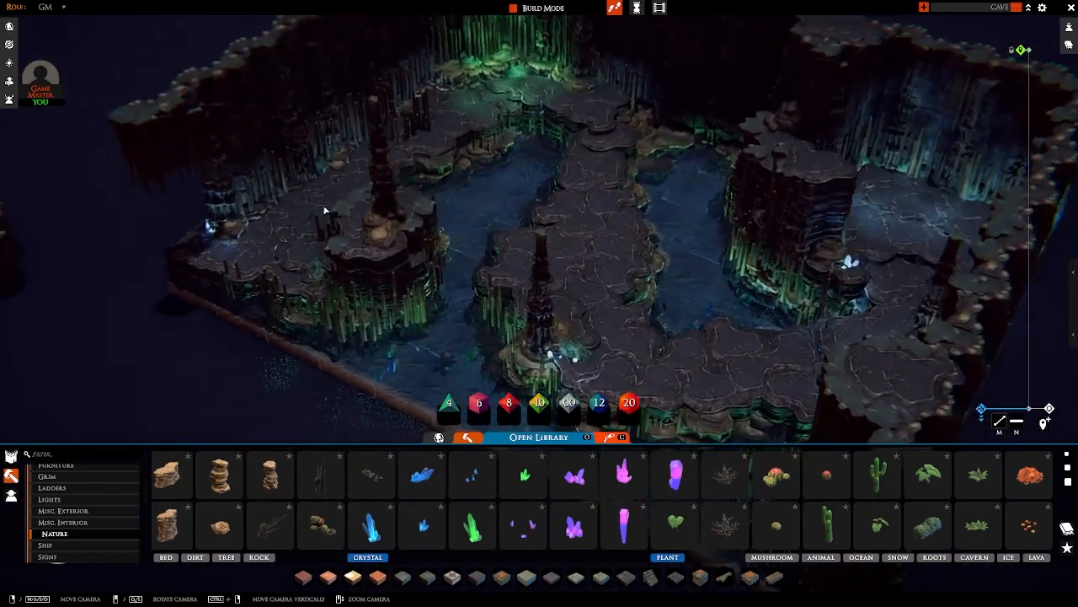
Step: Rotate a large blue crystal cluster and place it beside the outer wall, near the stalagmite column on the raised ledge
scroll(337, 213, "up", 3)
right_click_drag(329, 210, 438, 263)
left_click(423, 489)
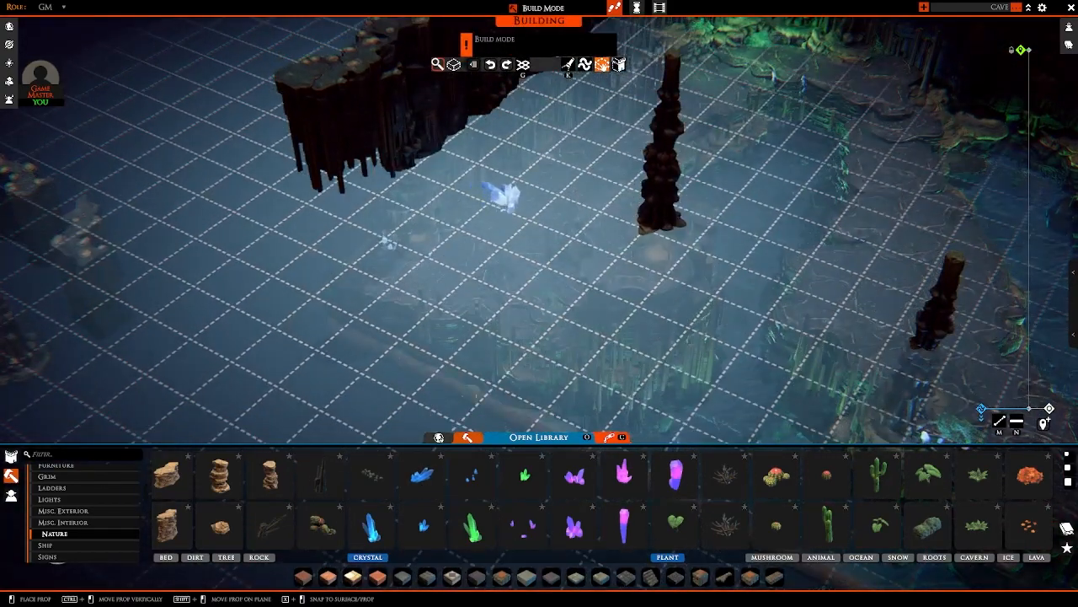
right_click(504, 198)
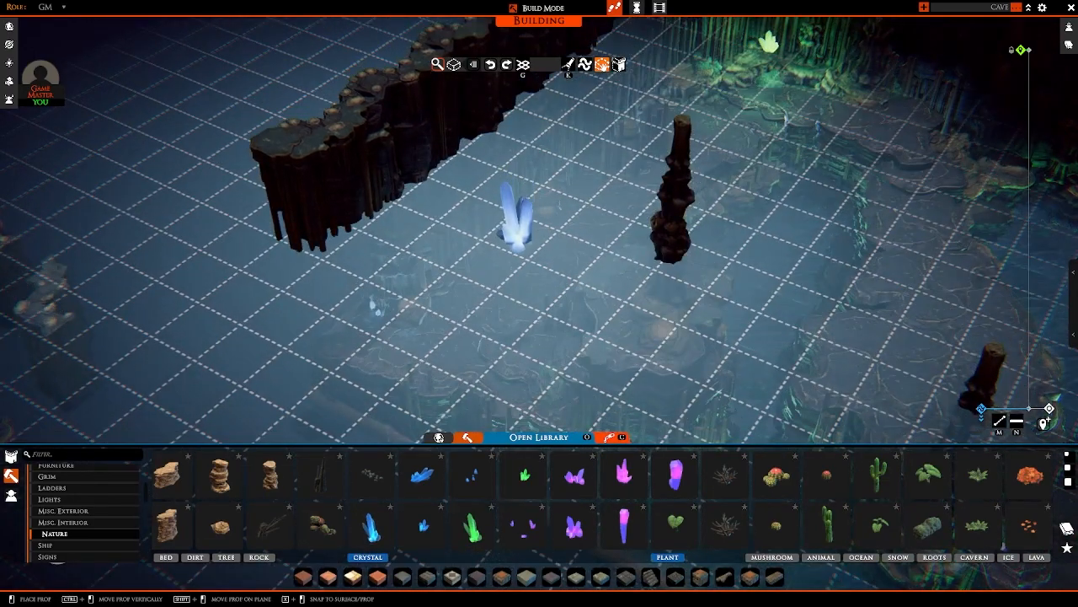
left_click(516, 240)
right_click(516, 240)
right_click_drag(516, 241, 536, 315)
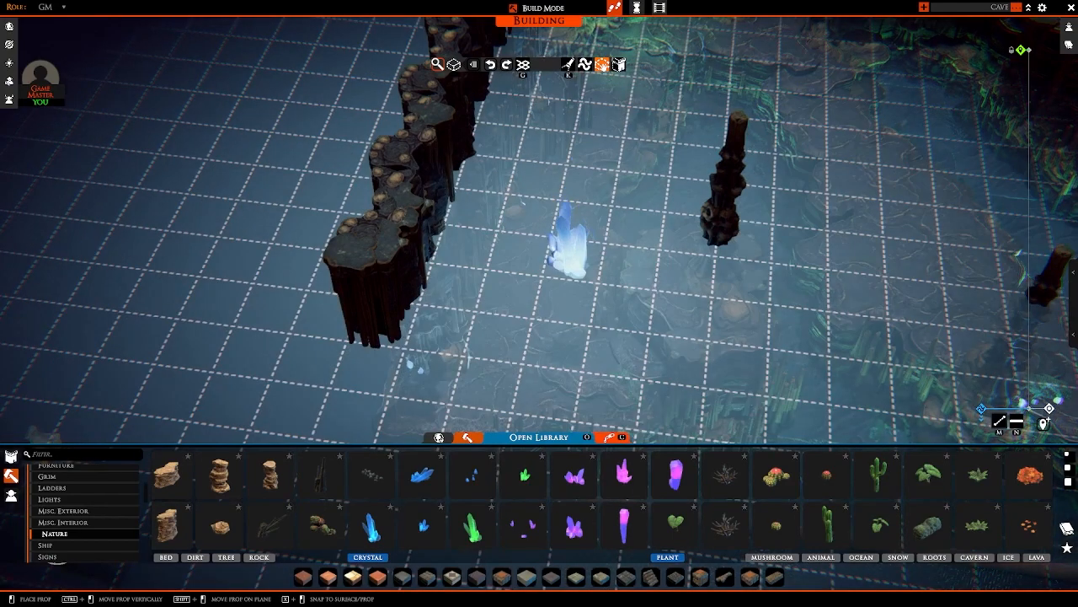
left_click(575, 268)
right_click_drag(574, 268, 553, 190)
Step: Copy a dark stalagmite column and stand it at the end of the outer wall, next to the small blue crystals
scroll(472, 236, "up", 3)
key("c")
left_click(557, 179)
key("w")
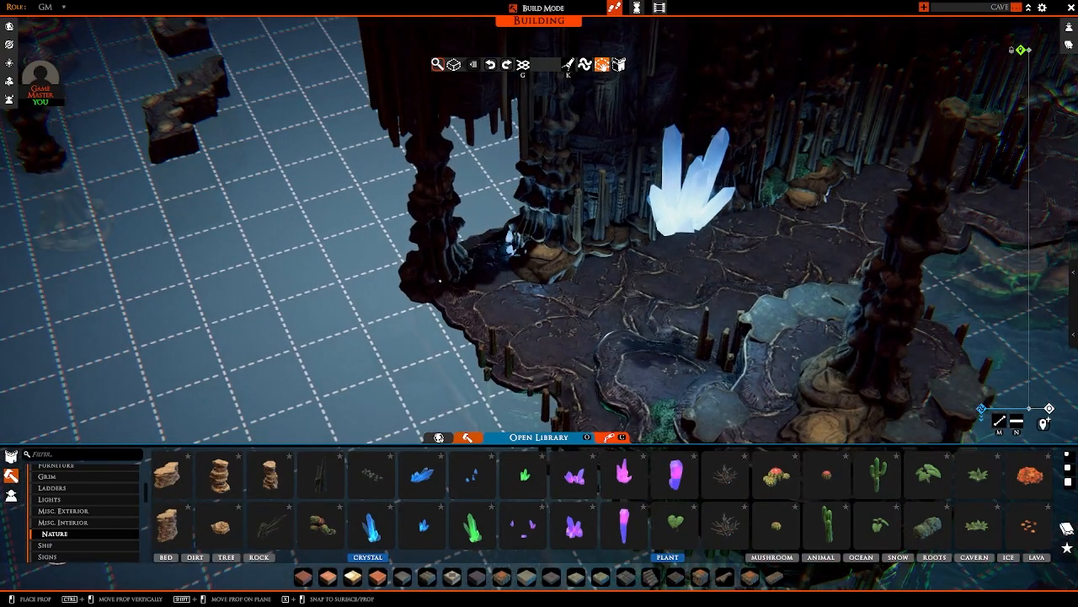
left_click(452, 281)
scroll(505, 253, "down", 3)
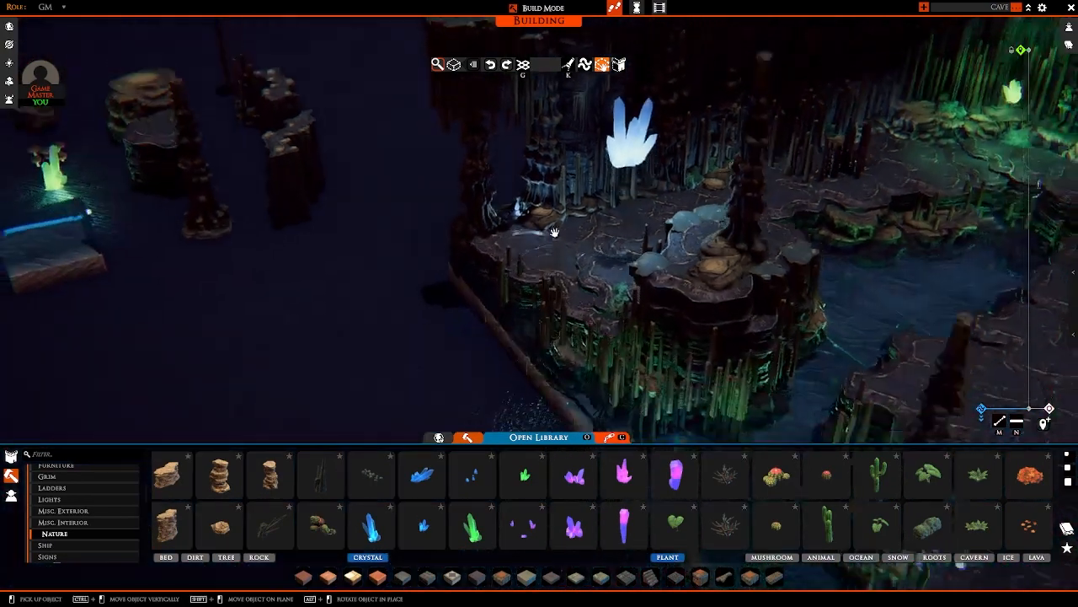
right_click_drag(551, 233, 617, 129)
middle_click_drag(604, 312, 583, 151)
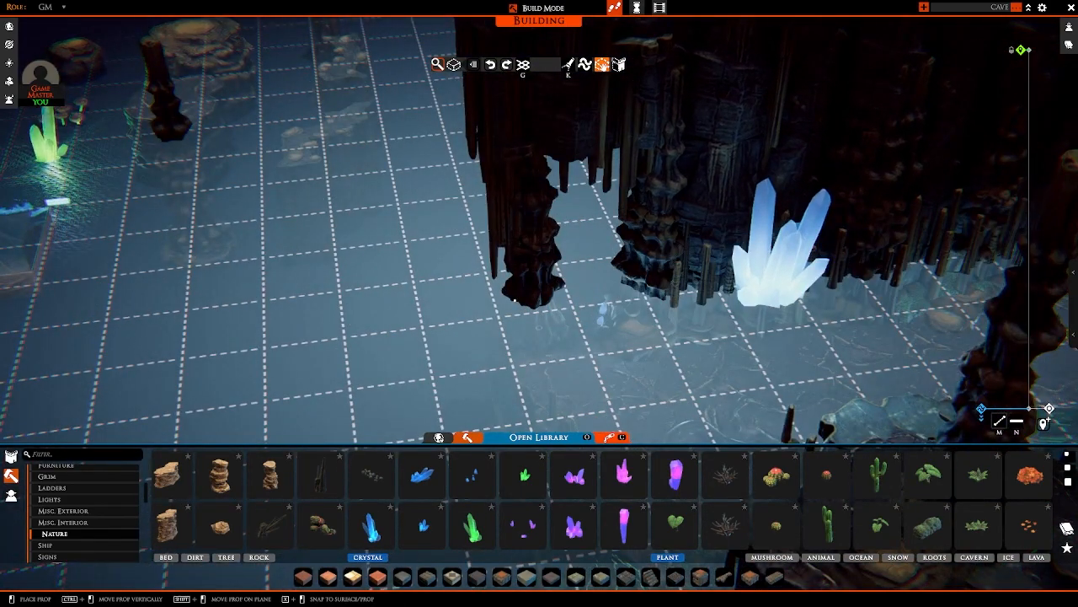
right_click_drag(512, 297, 621, 325)
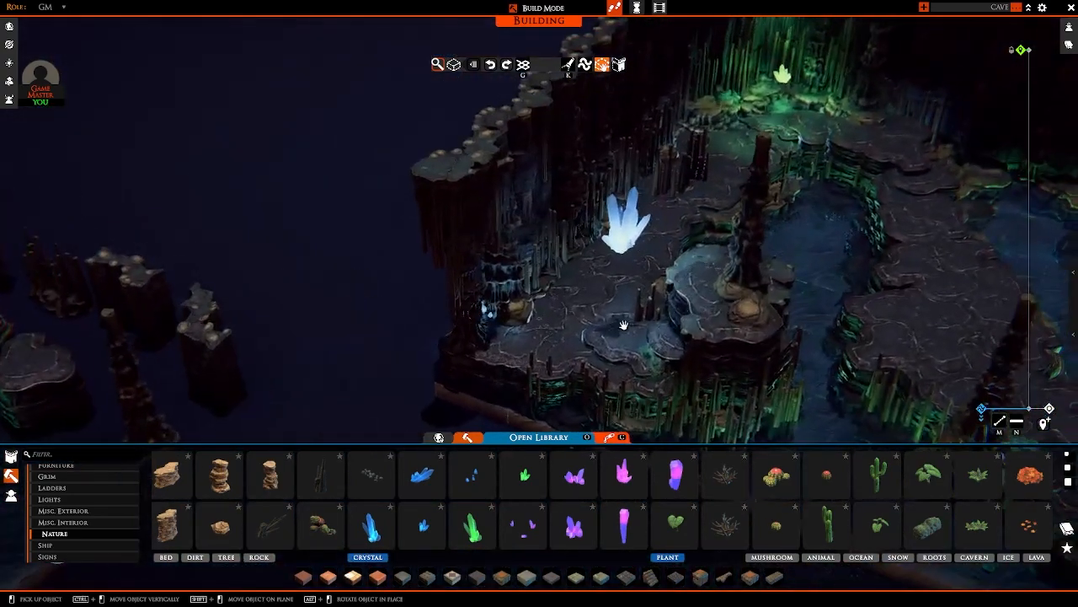
Step: Create a hide volume over the new large blue crystal cluster, then leave hide volume editing
key("Tab")
right_click_drag(628, 270, 524, 288)
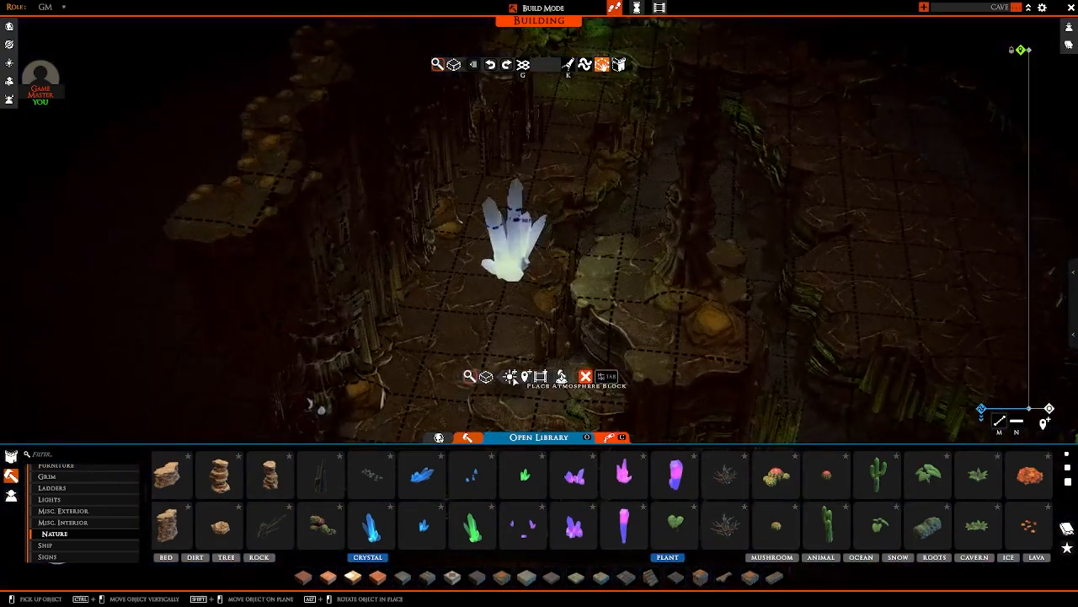
left_click(512, 377)
key("w")
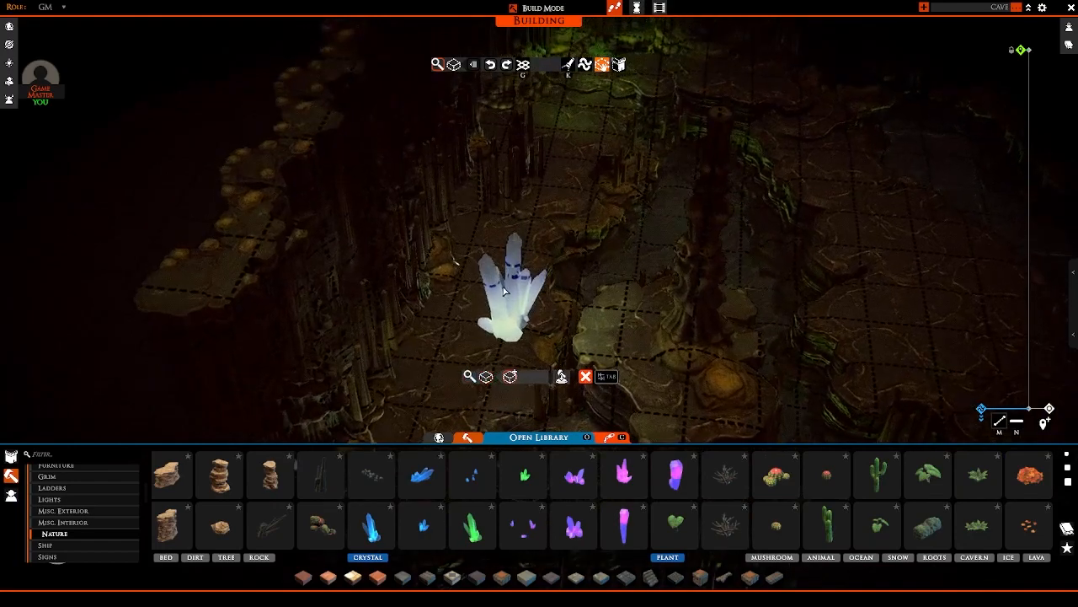
left_click(536, 283)
right_click_drag(614, 303, 401, 303)
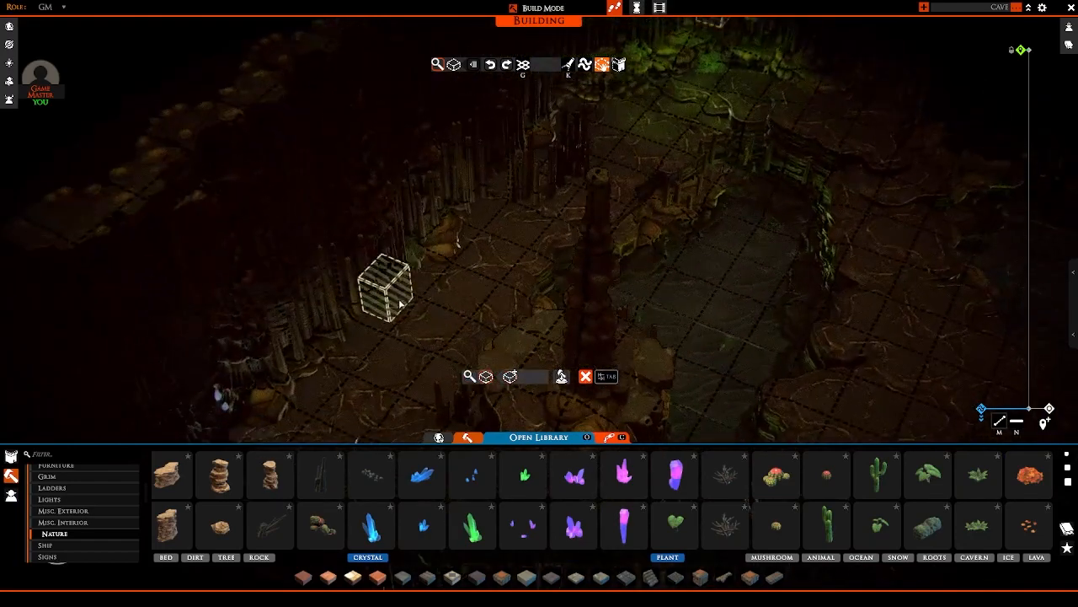
key("Escape")
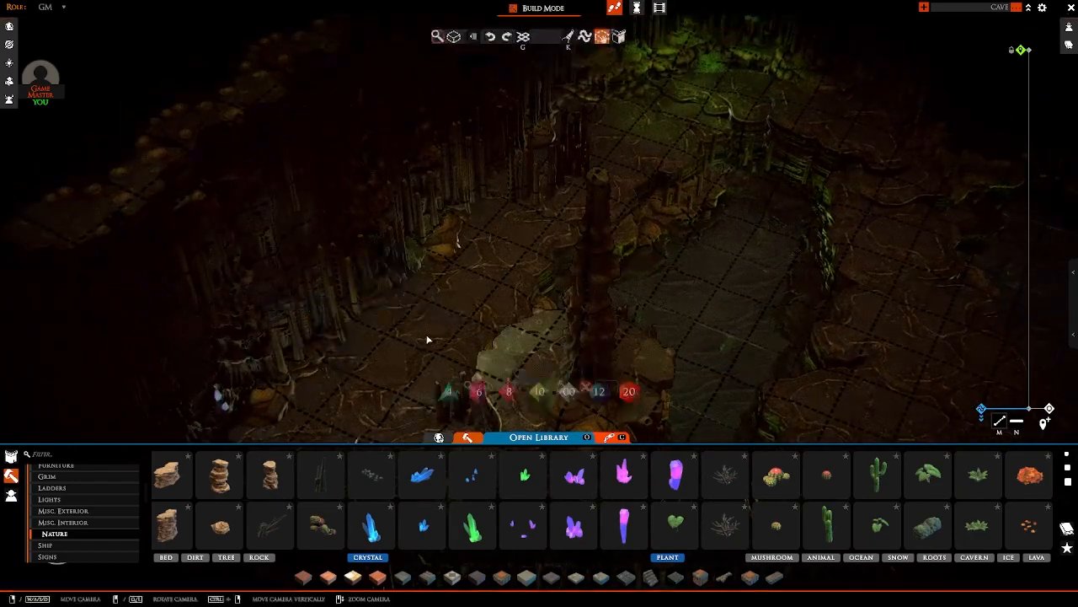
Step: Examine the whole cave from above and look through the plant and mushroom props in the Nature category
scroll(436, 340, "down", 10)
middle_click_drag(443, 339, 664, 271)
right_click_drag(663, 266, 568, 310)
middle_click_drag(549, 183, 527, 214)
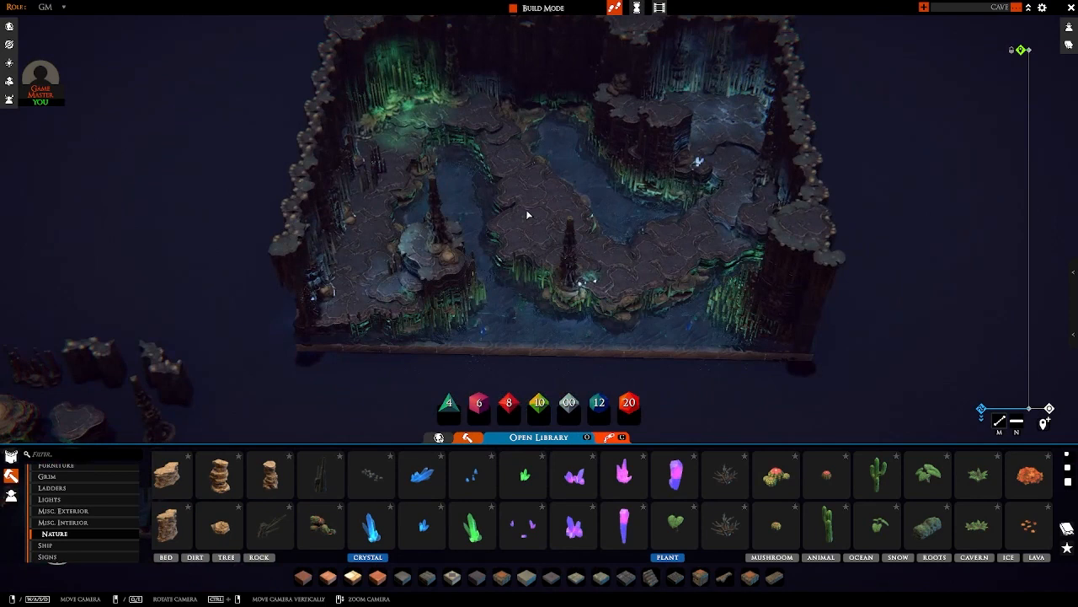
scroll(843, 543, "down", 6)
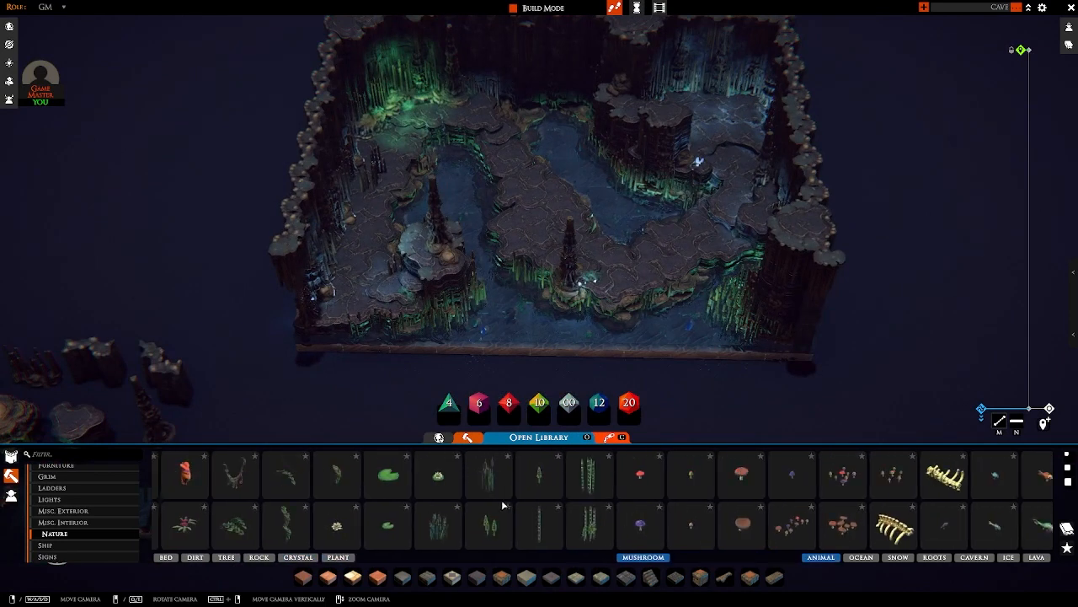
scroll(503, 505, "down", 2)
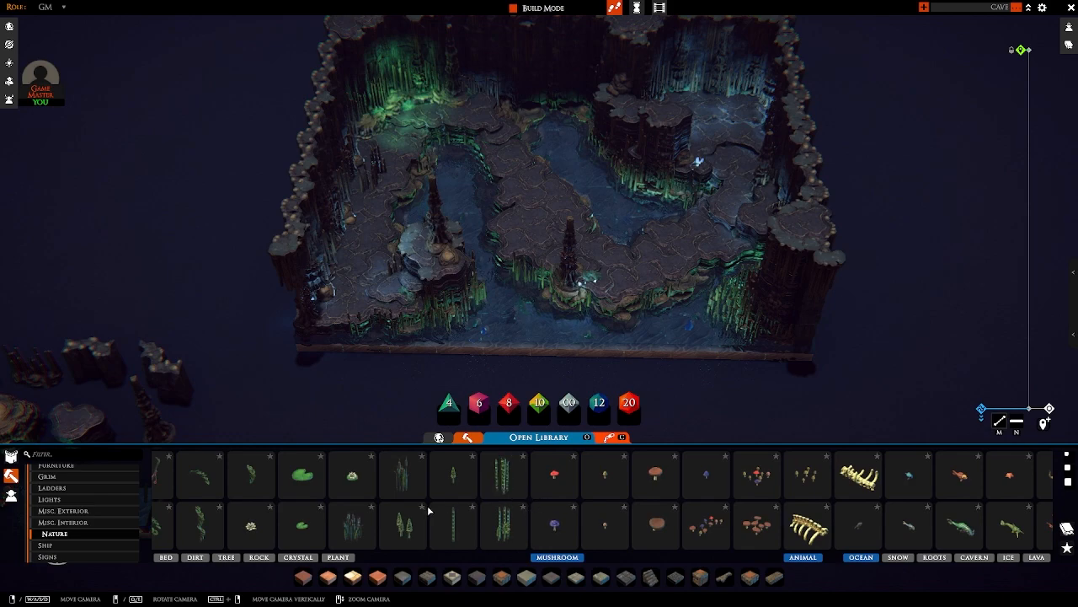
scroll(458, 511, "up", 2)
left_click(592, 494)
key("e")
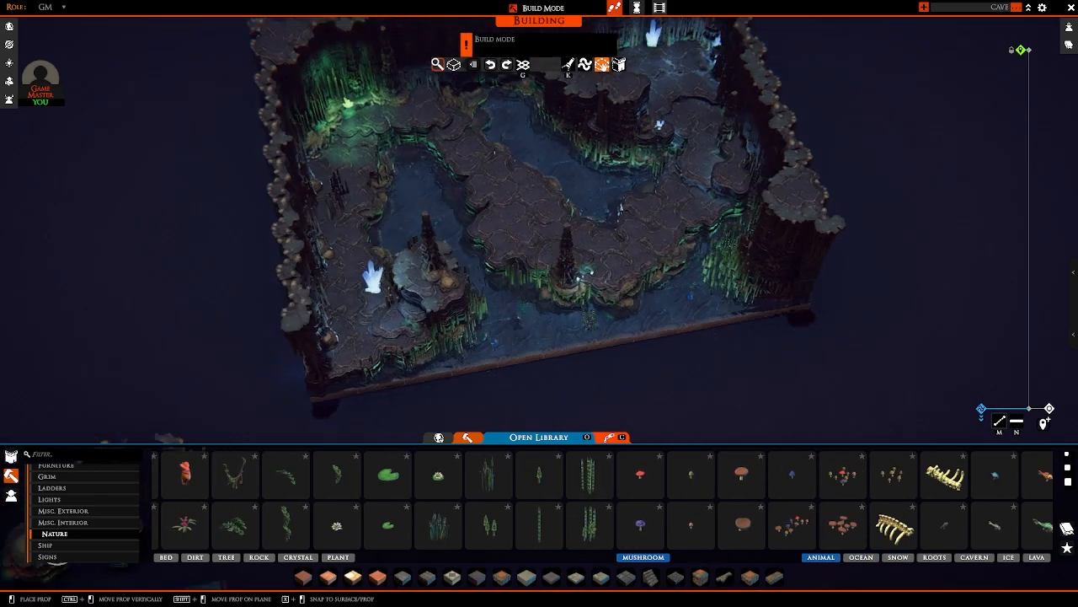
scroll(632, 308, "up", 5)
key("d")
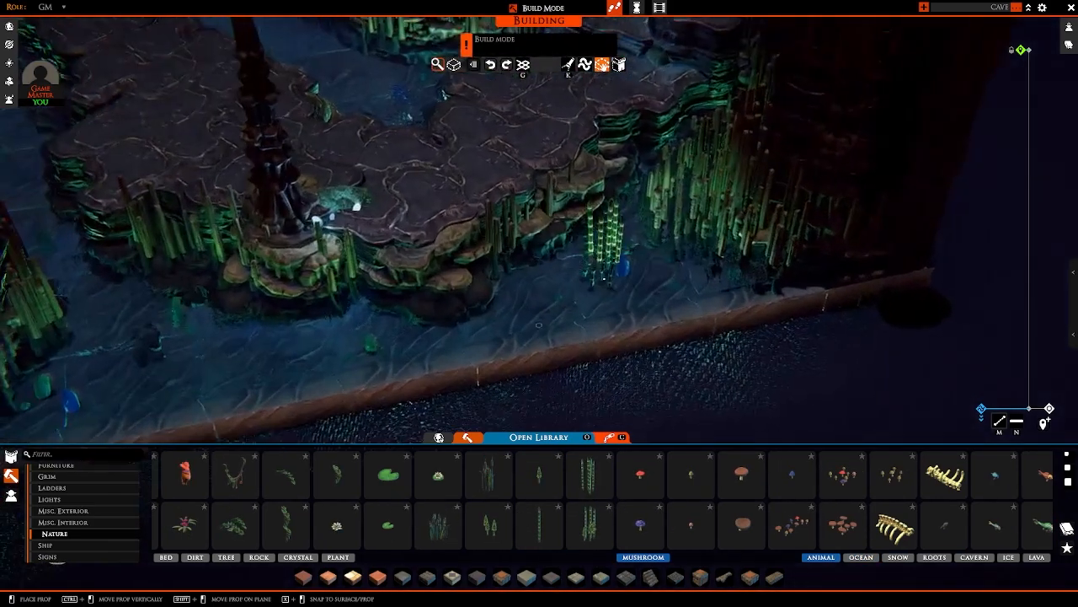
left_click_drag(617, 274, 603, 301, "ctrl")
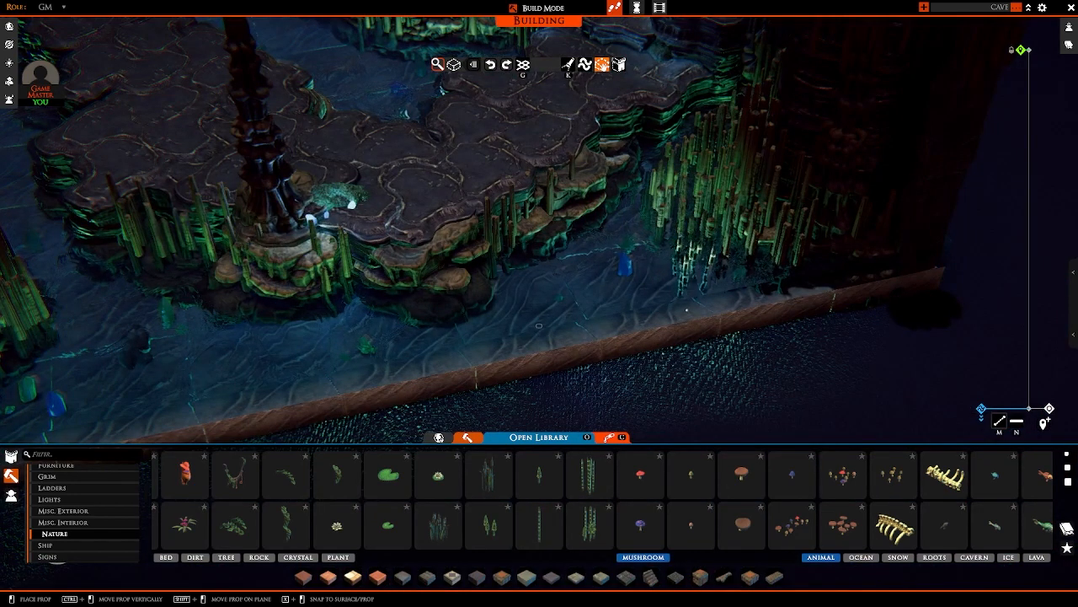
right_click(647, 296)
key("a")
left_click(395, 477)
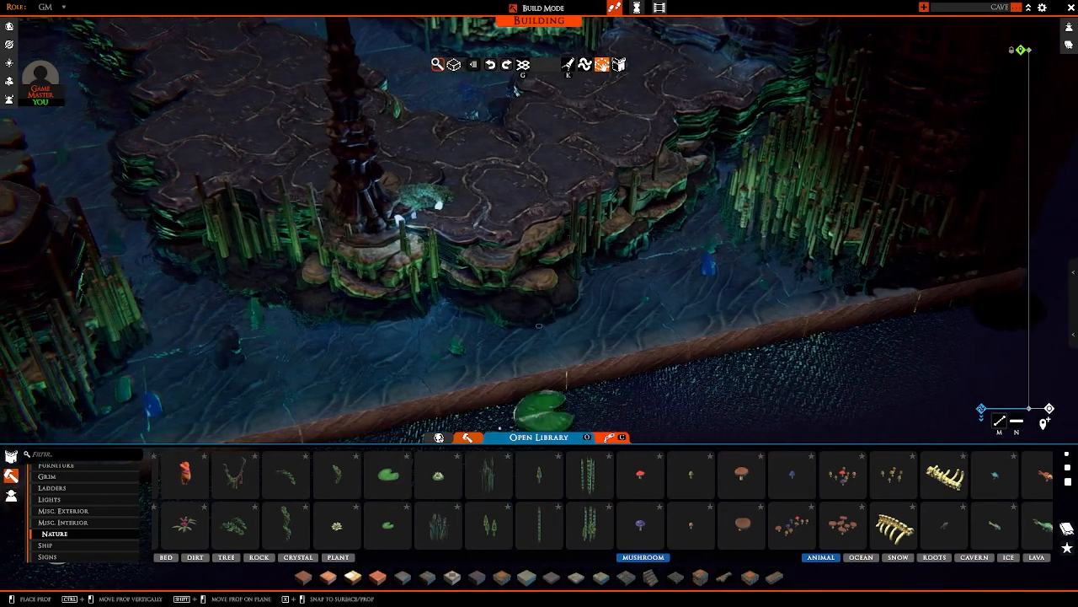
right_click(622, 310)
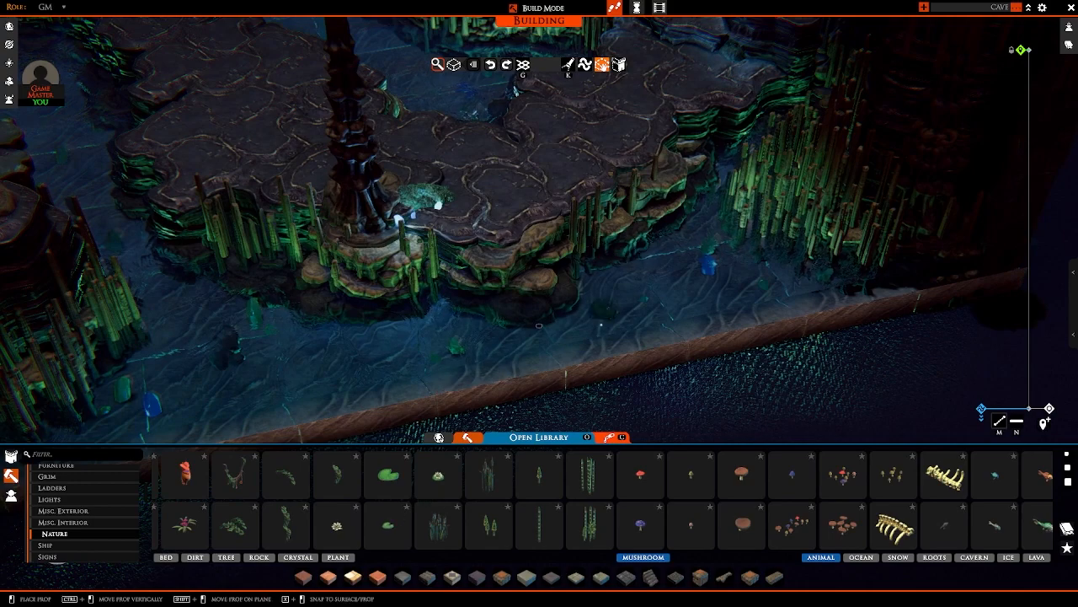
left_click_drag(631, 278, 633, 251, "ctrl")
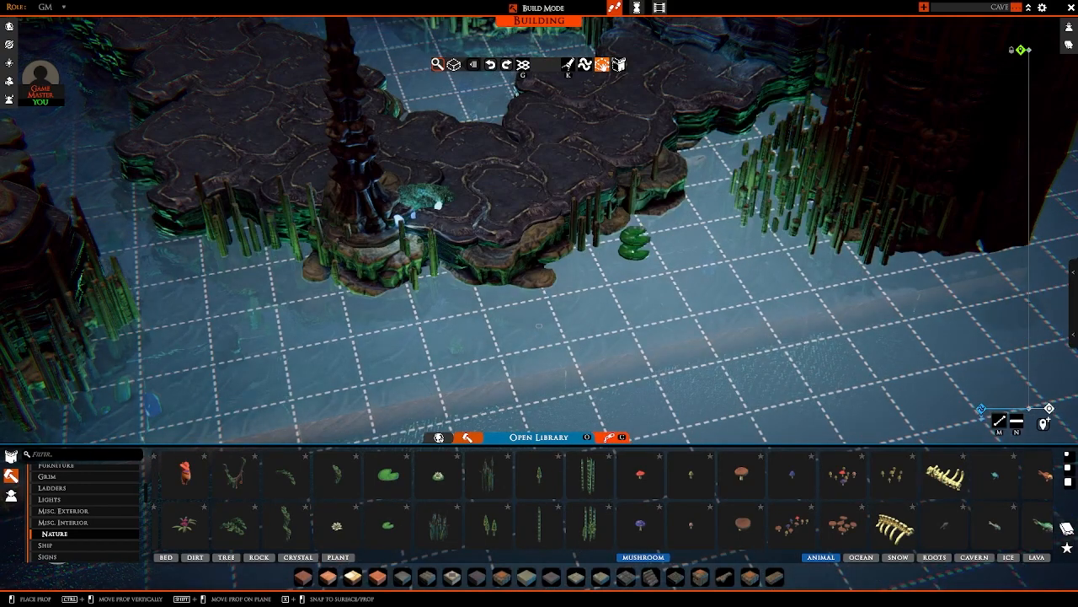
right_click(633, 251)
right_click_drag(633, 251, 698, 273)
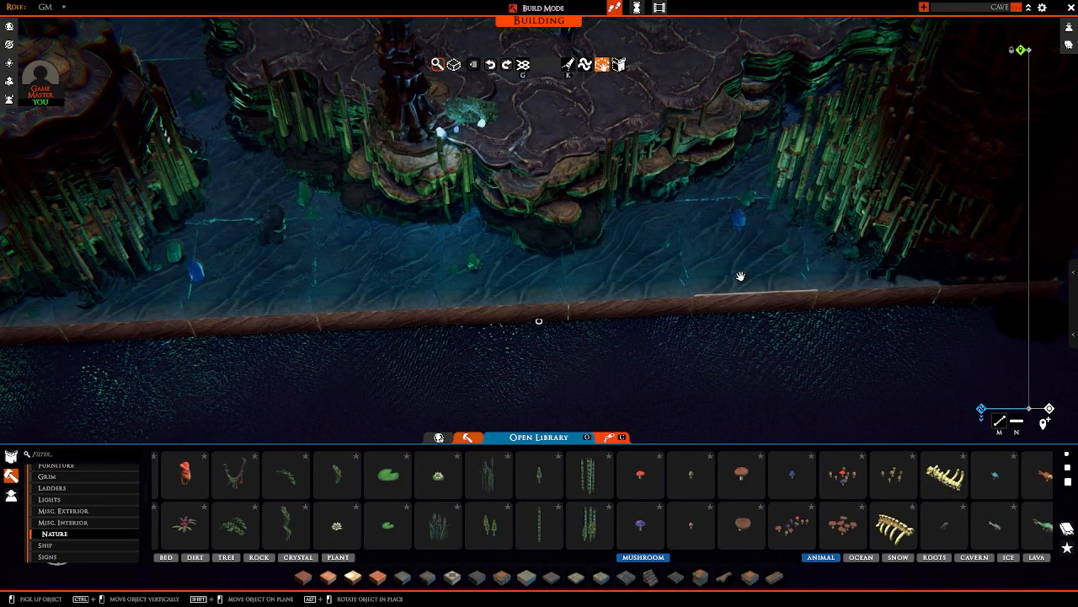
Step: Copy the reddish mushroom cluster from the spare props outside the map and place it by the boulder at the cave's corner
scroll(520, 92, "down", 5)
key("a")
right_click_drag(520, 91, 545, 233)
key("s")
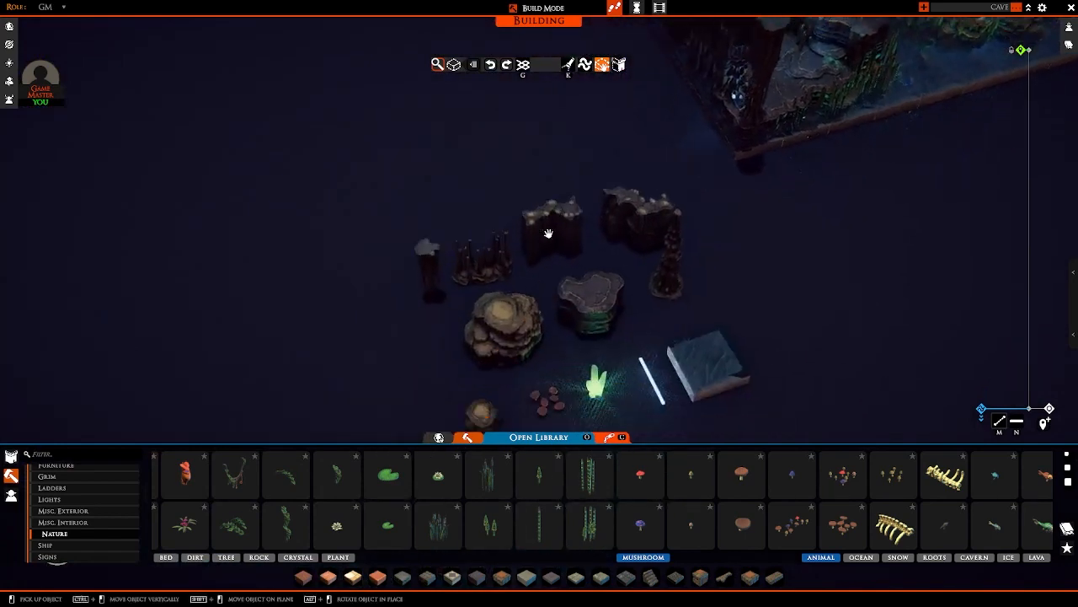
scroll(548, 233, "up", 6)
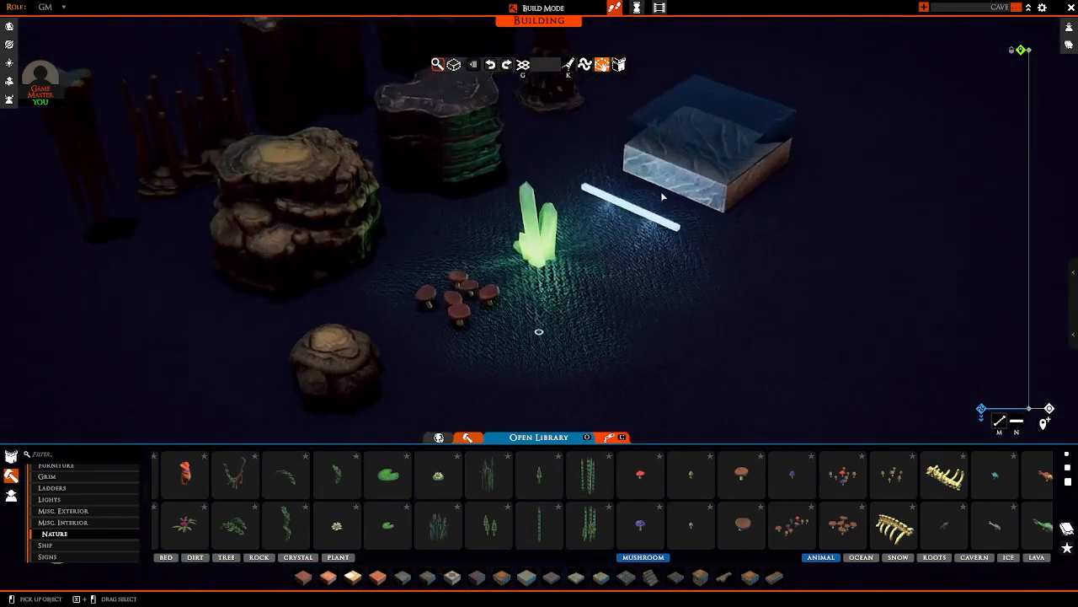
scroll(660, 191, "down", 3)
right_click_drag(584, 286, 539, 307)
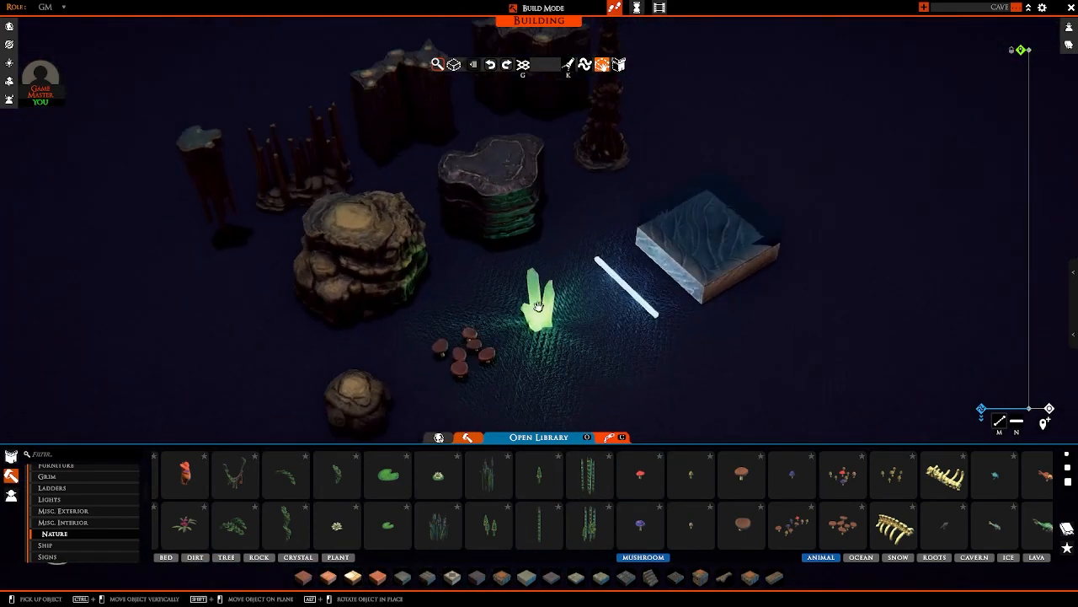
left_click(462, 356)
key("d")
key("w")
scroll(720, 200, "down", 3)
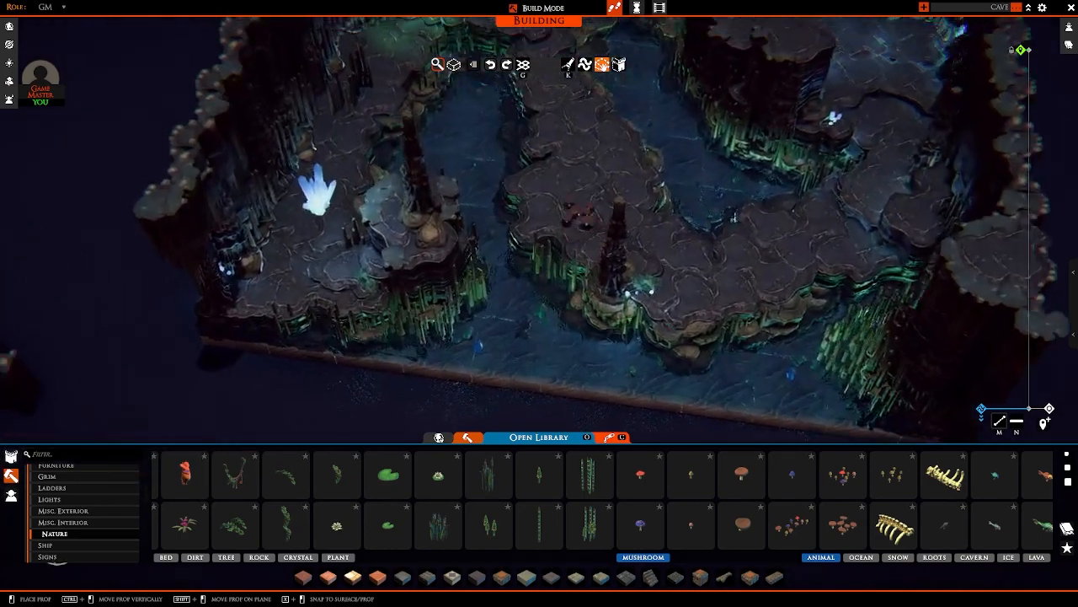
right_click_drag(578, 214, 527, 221)
key("a")
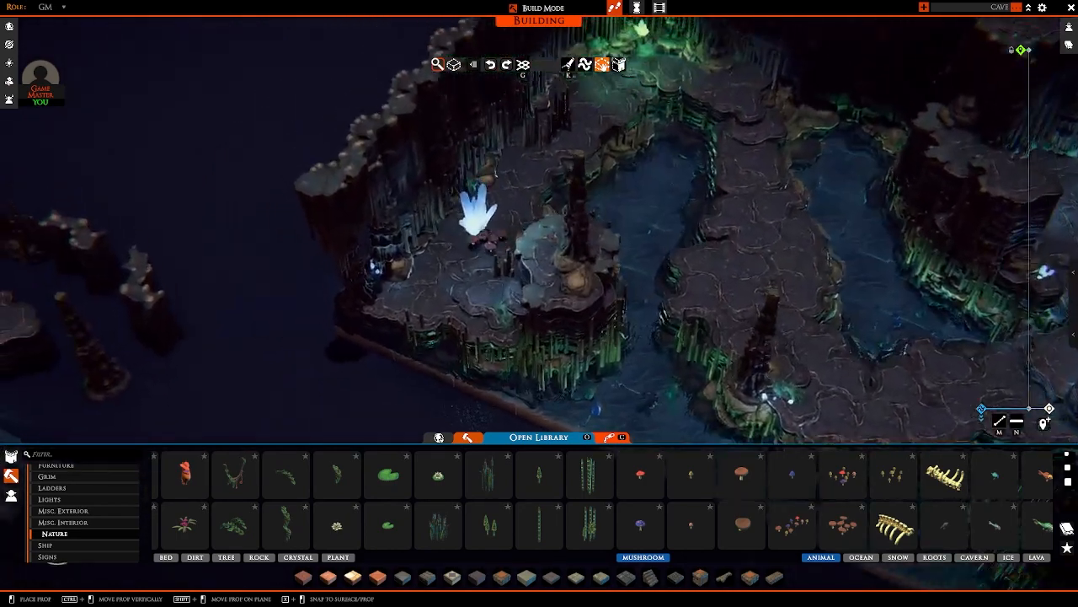
scroll(516, 232, "up", 2)
scroll(515, 232, "up", 3)
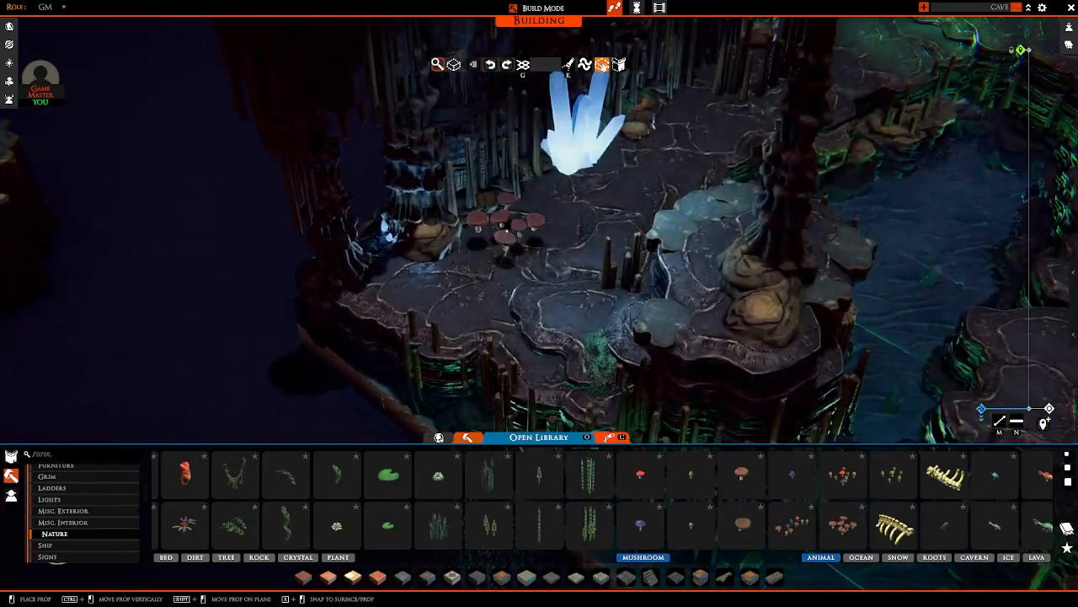
left_click_drag(506, 230, 507, 241, "ctrl")
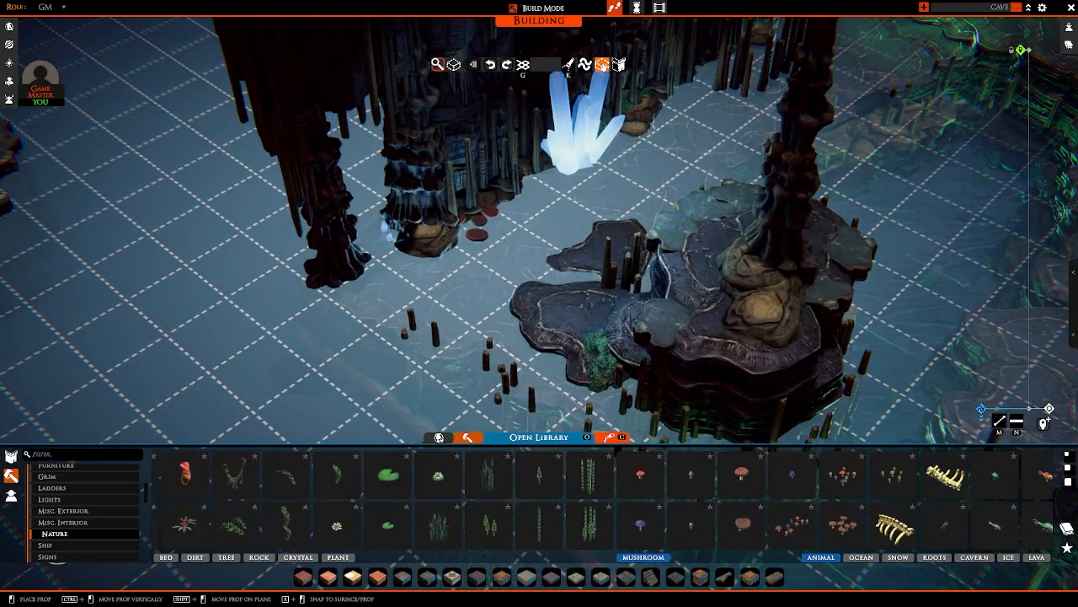
Step: Place two more mushroom clusters, one on the low slab by the small stalagmites and one on the ledge below the column
right_click_drag(506, 241, 584, 251)
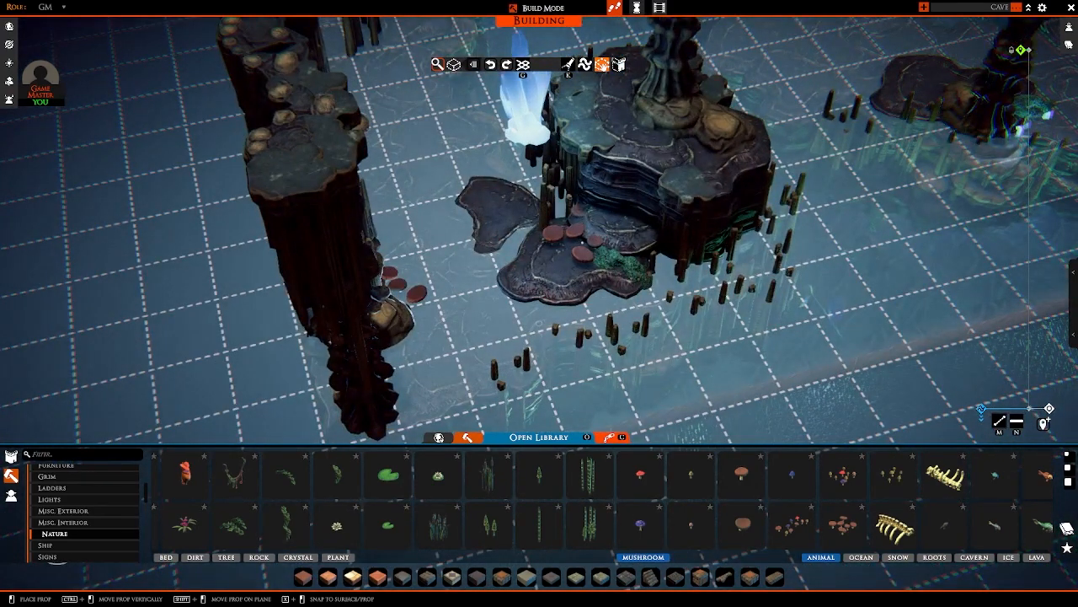
key("d")
key("w")
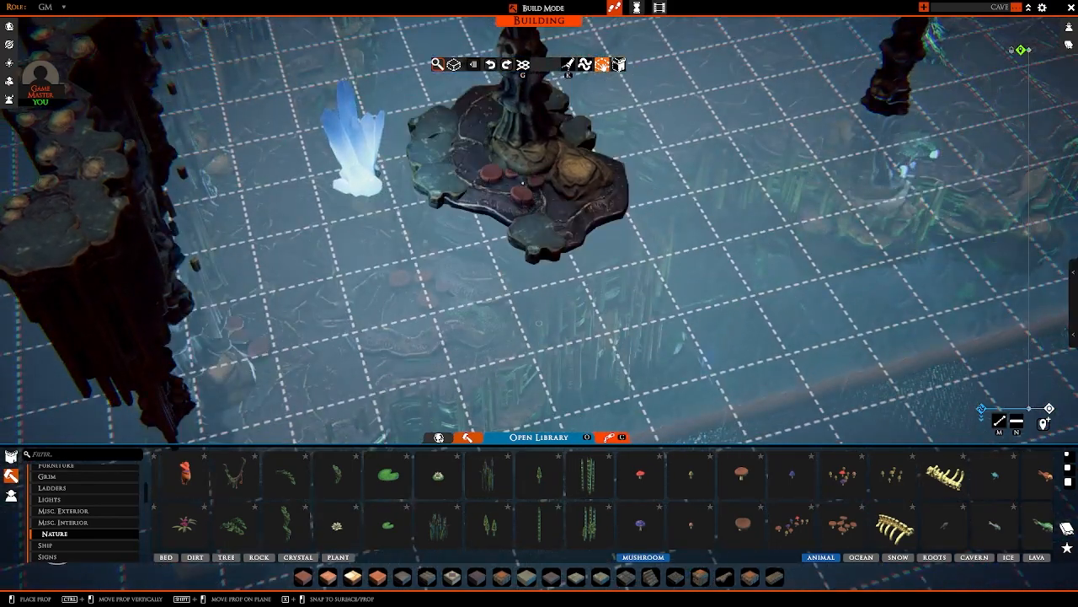
left_click(542, 192)
key("a")
right_click_drag(542, 193, 684, 222)
Step: Rotate another mushroom cluster and place it on the grey rock at the far side of the column
right_click_drag(490, 230, 698, 204)
key("a")
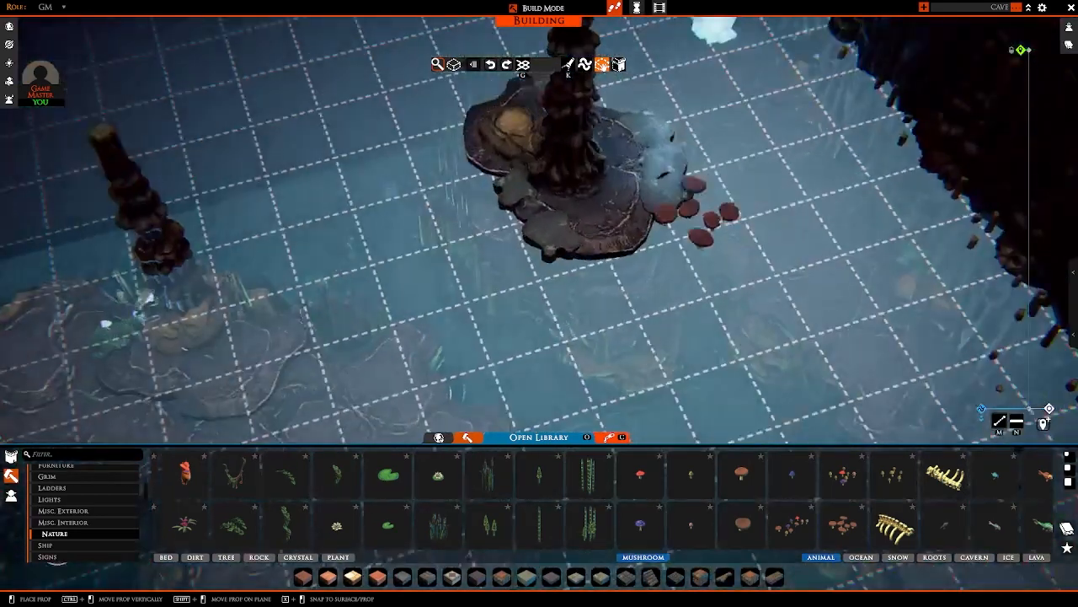
left_click(551, 198)
right_click_drag(551, 198, 665, 202)
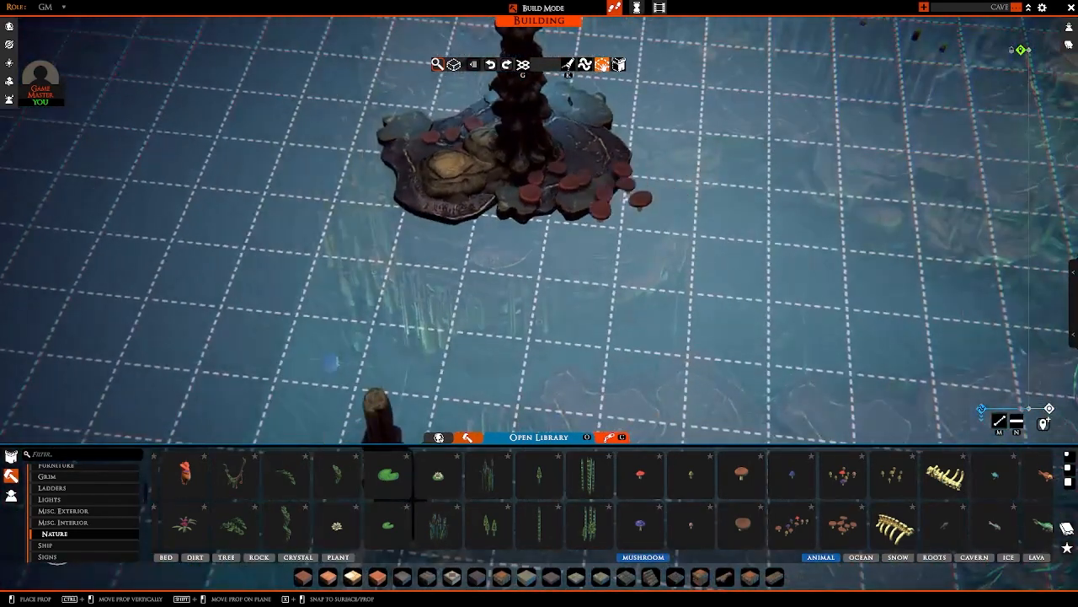
key("a")
right_click(519, 189)
right_click_drag(519, 189, 500, 232)
Step: Place a single large flat mushroom on top of the boulder at the column's foot
left_click(744, 485)
key("a")
left_click_drag(511, 230, 514, 249, "ctrl")
right_click_drag(515, 249, 654, 376)
right_click(654, 375)
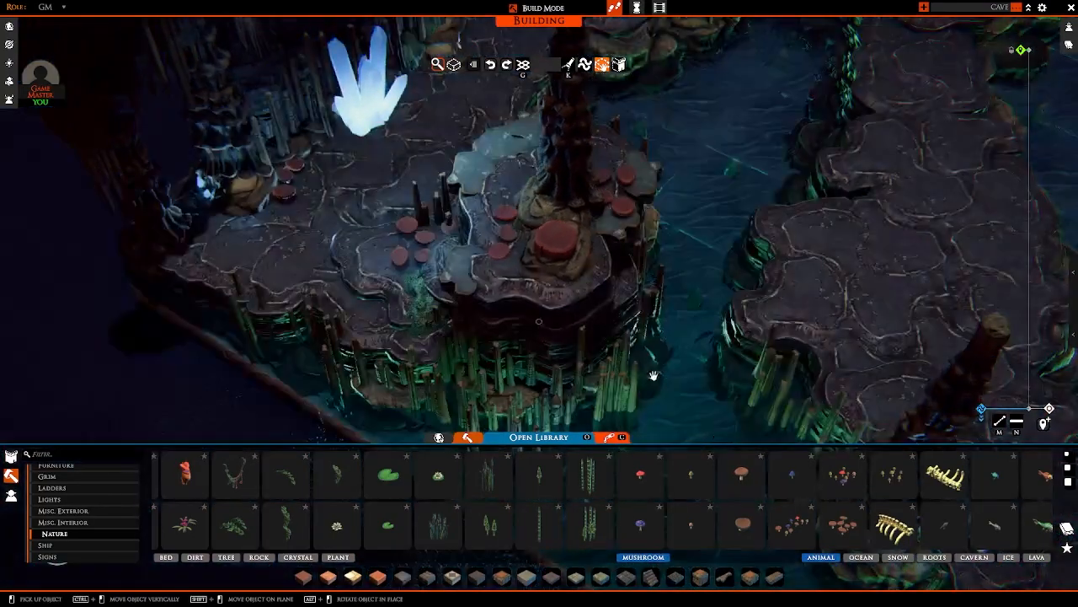
left_click(729, 531)
right_click(587, 280)
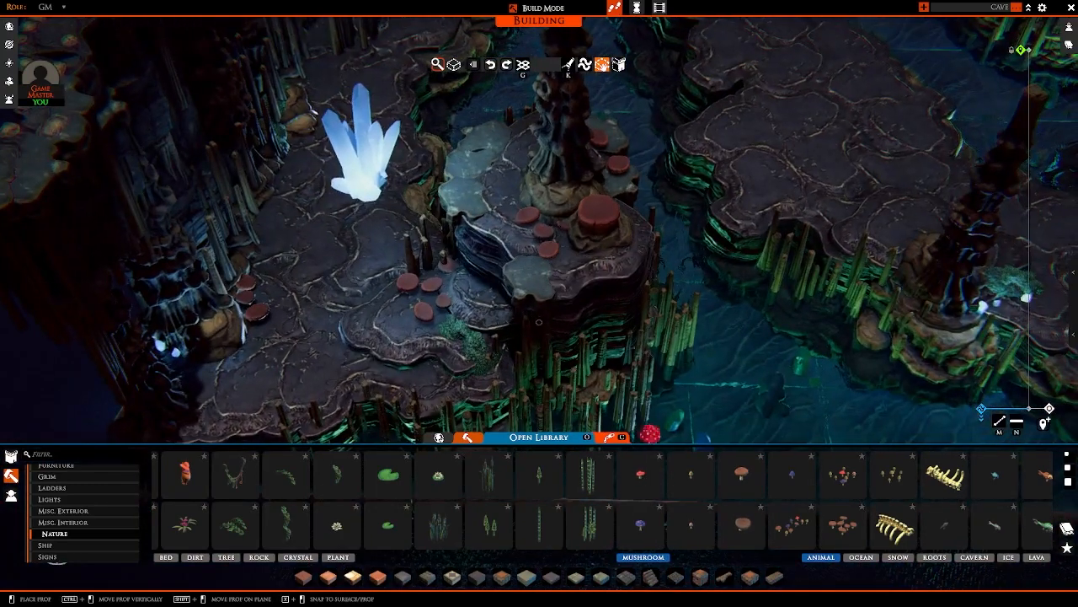
scroll(557, 303, "up", 4)
right_click(543, 283)
key("d")
key("w")
left_click(676, 516)
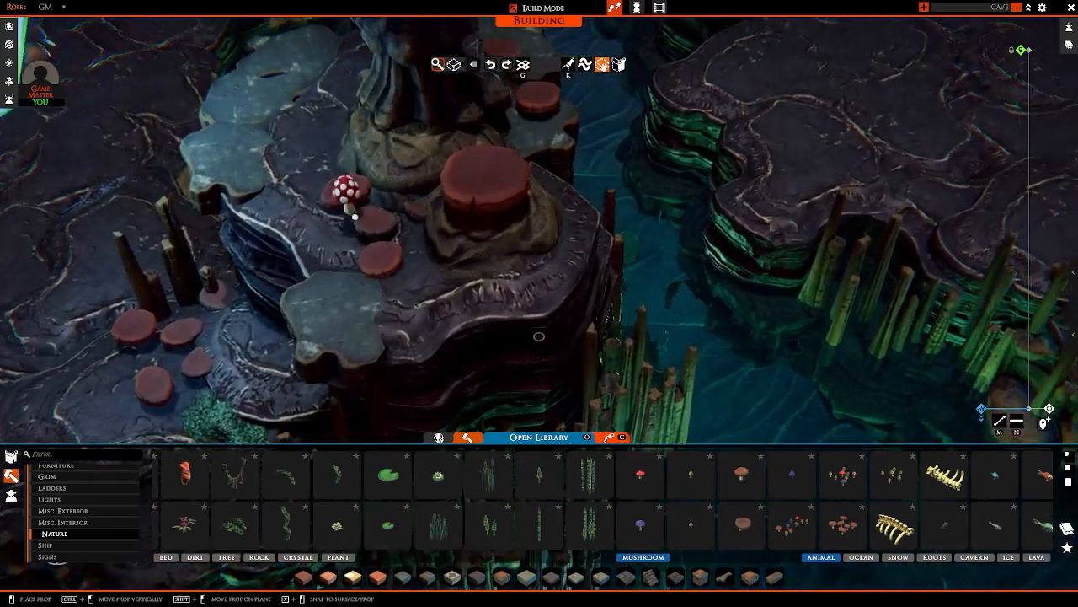
key("w")
right_click(496, 308)
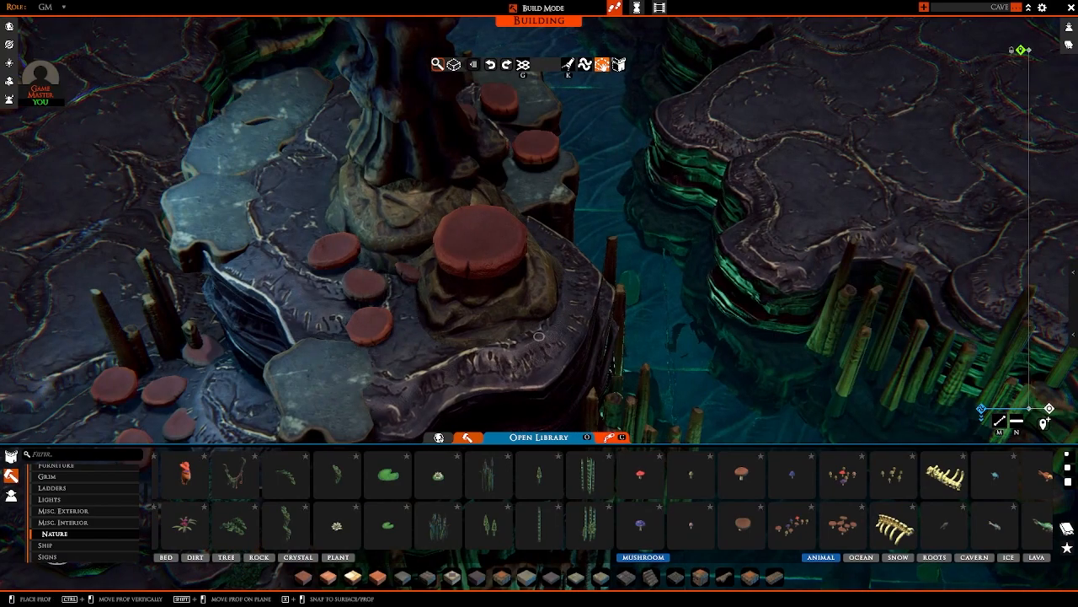
key("s")
scroll(438, 181, "down", 4)
key("w")
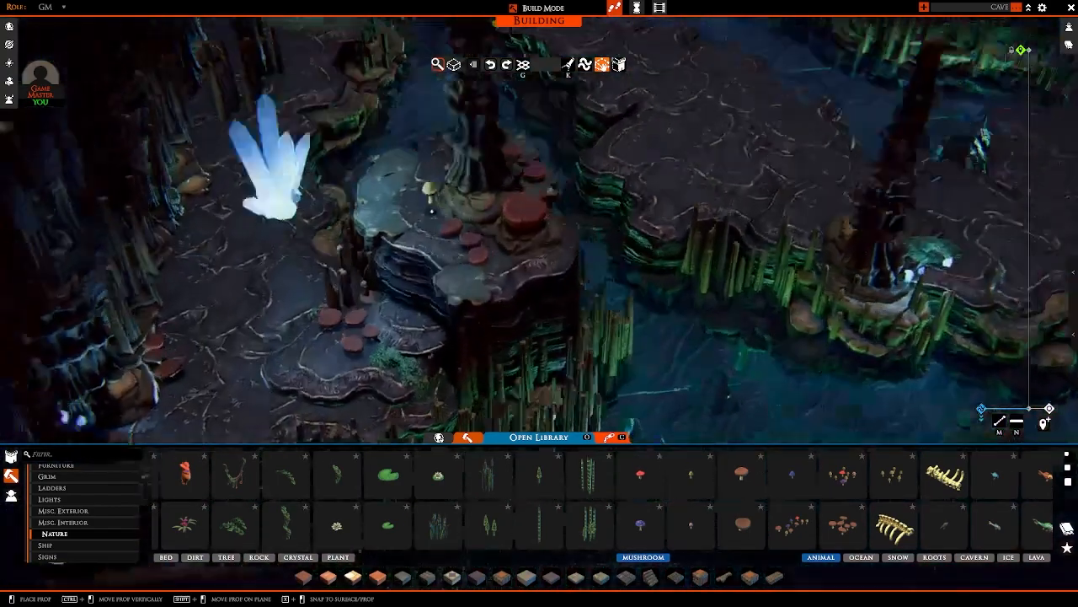
key("d")
right_click(463, 245)
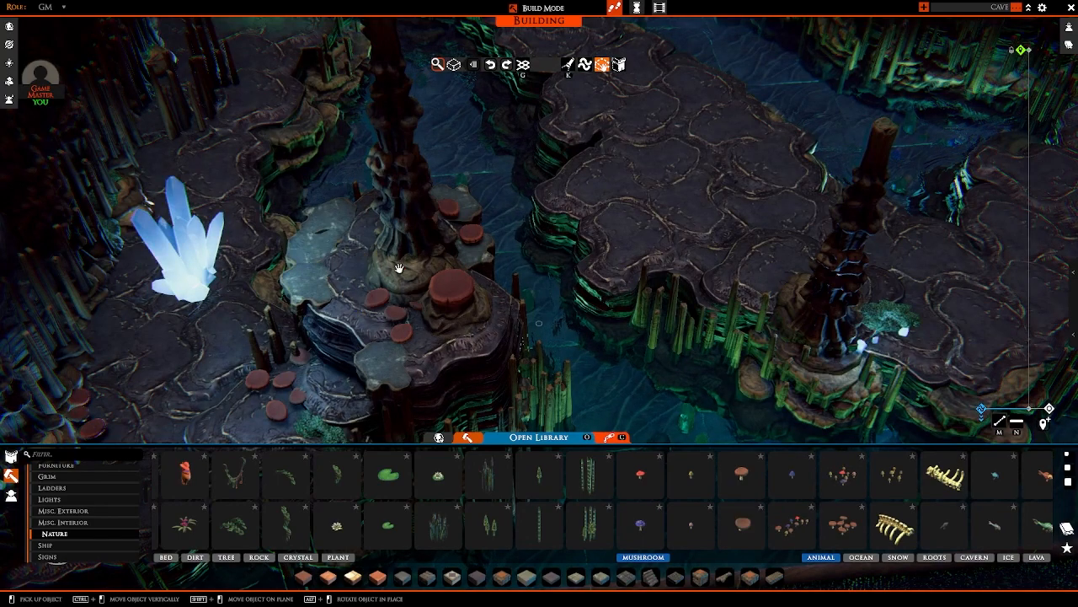
scroll(391, 289, "down", 5)
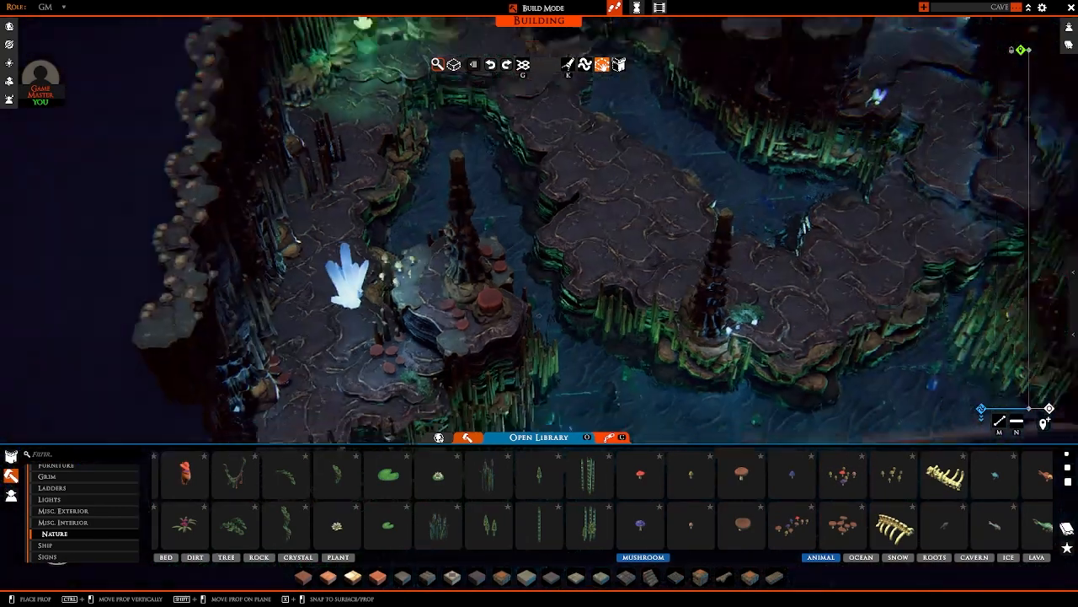
scroll(412, 291, "up", 6)
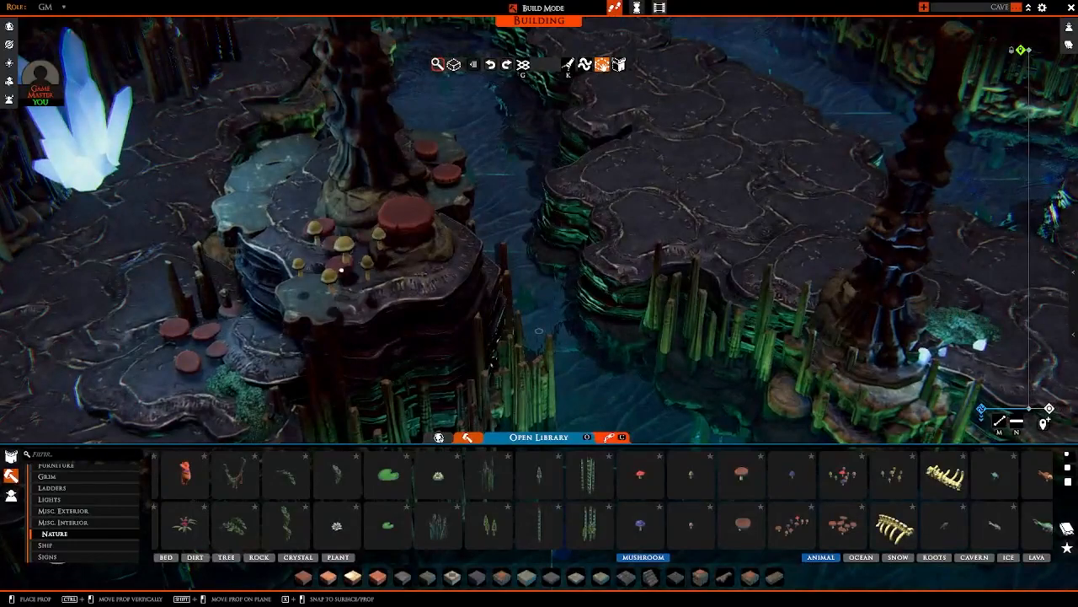
scroll(341, 270, "down", 4)
key("a")
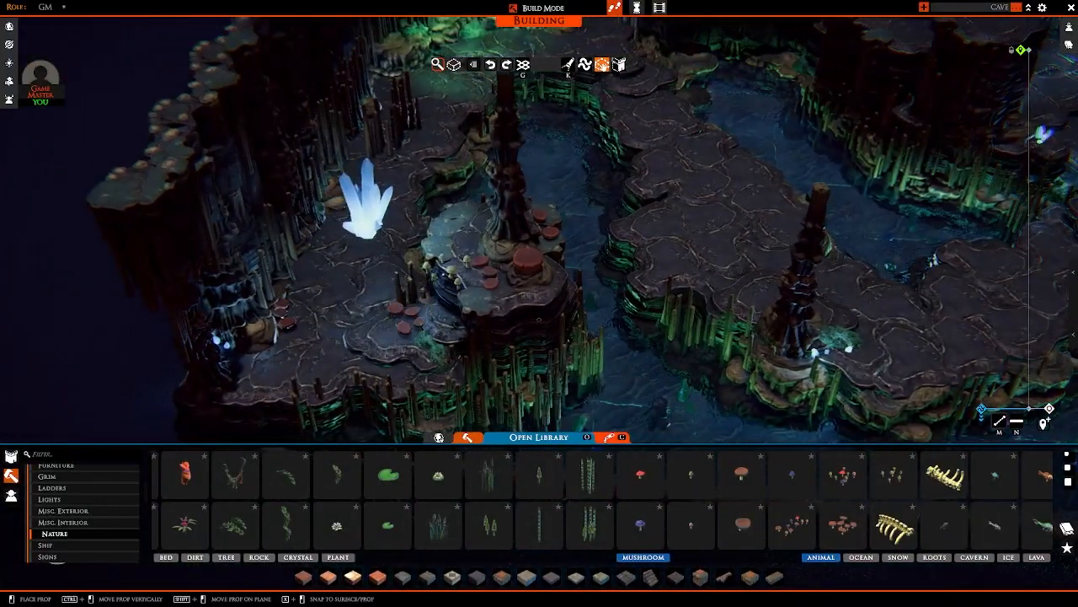
right_click(475, 277)
Step: Take another reddish flat mushroom cluster and move it across the open middle of the cave, away from the decorated column
scroll(505, 282, "down", 5)
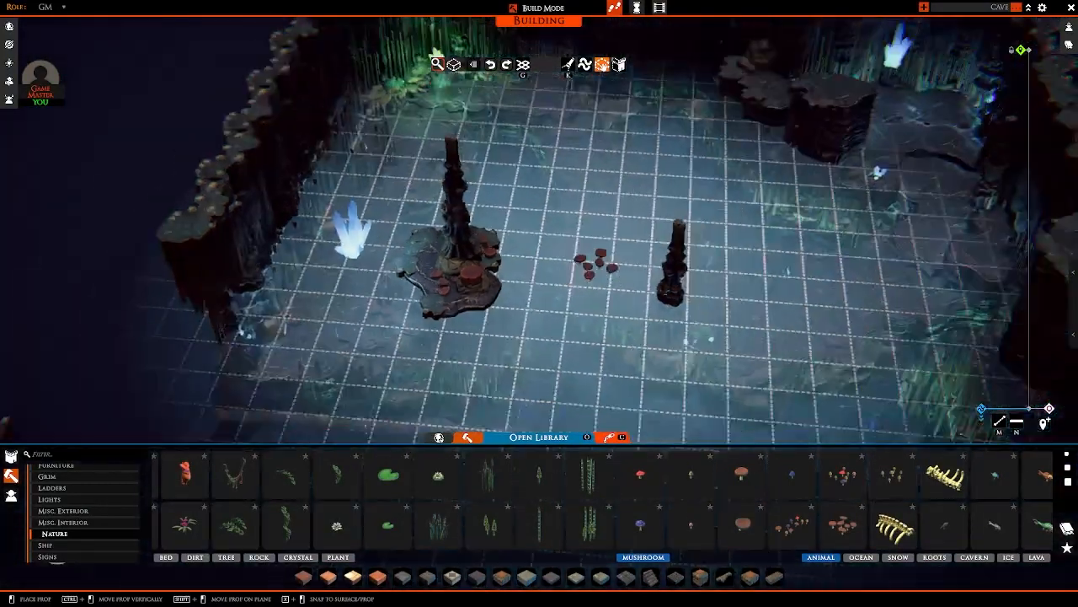
right_click_drag(597, 258, 508, 247)
scroll(548, 244, "up", 4)
right_click_drag(584, 236, 548, 265)
key("w")
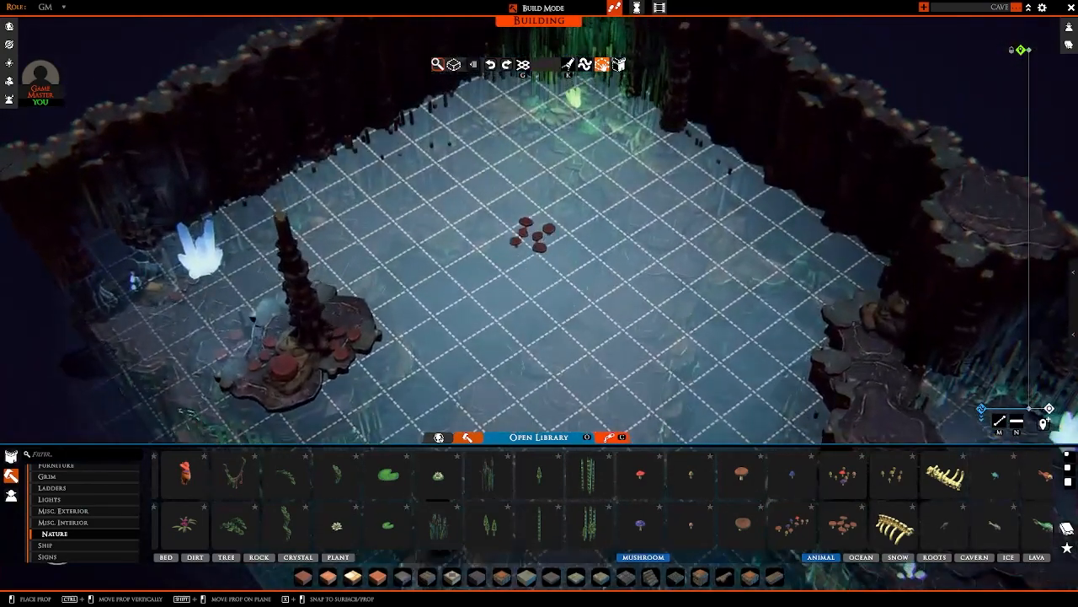
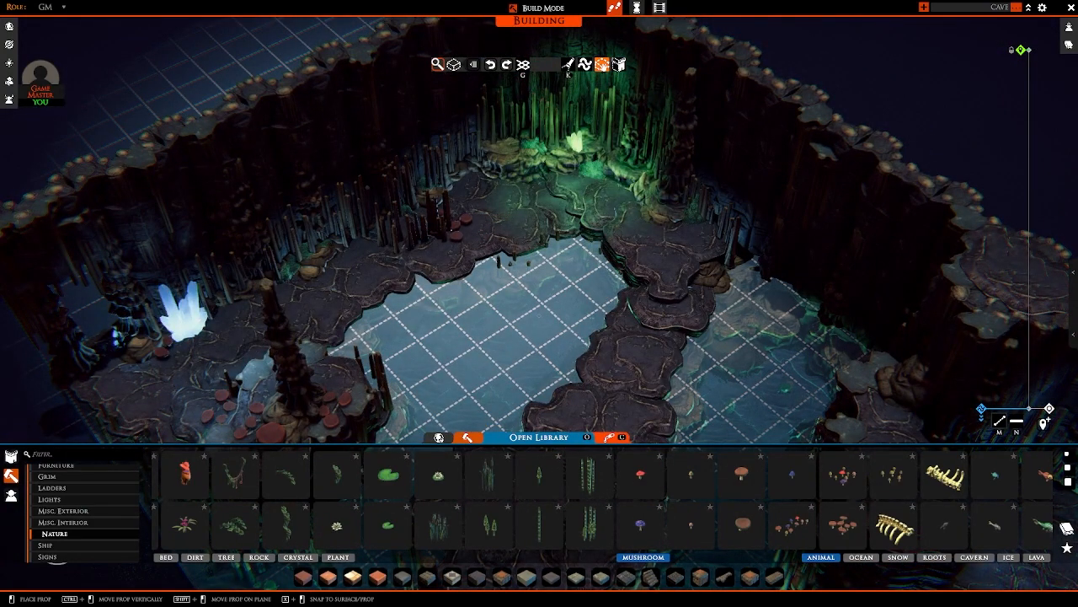
Step: Place a stalagmite cluster beside the flat red mushrooms on the path along the cave wall
right_click_drag(505, 253, 585, 253)
key("a")
key("s")
right_click(396, 302)
scroll(421, 290, "down", 4)
scroll(539, 223, "up", 4)
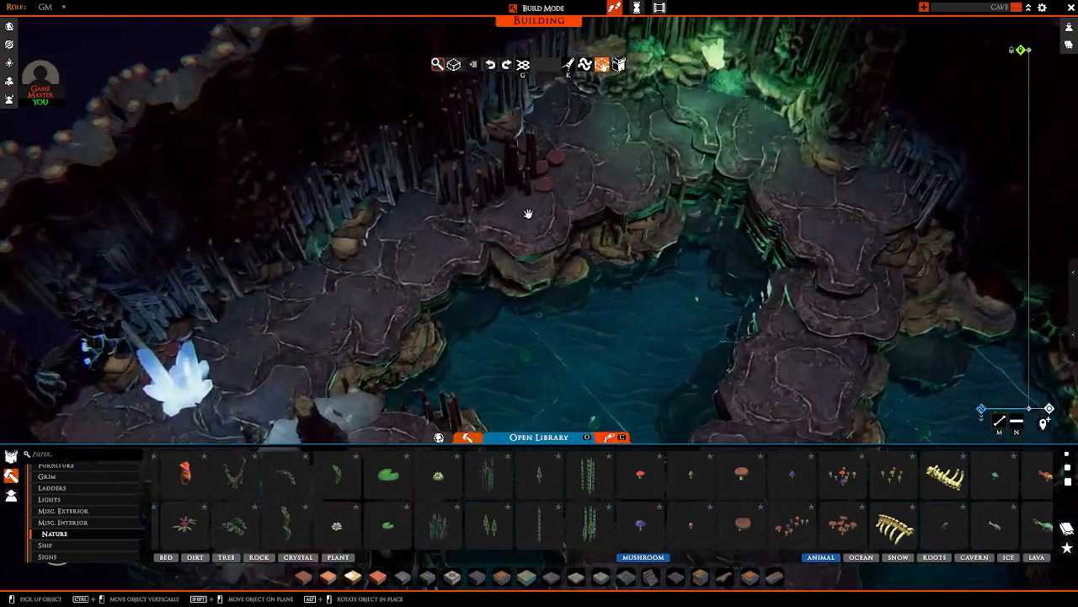
right_click_drag(527, 214, 530, 238)
left_click(530, 239)
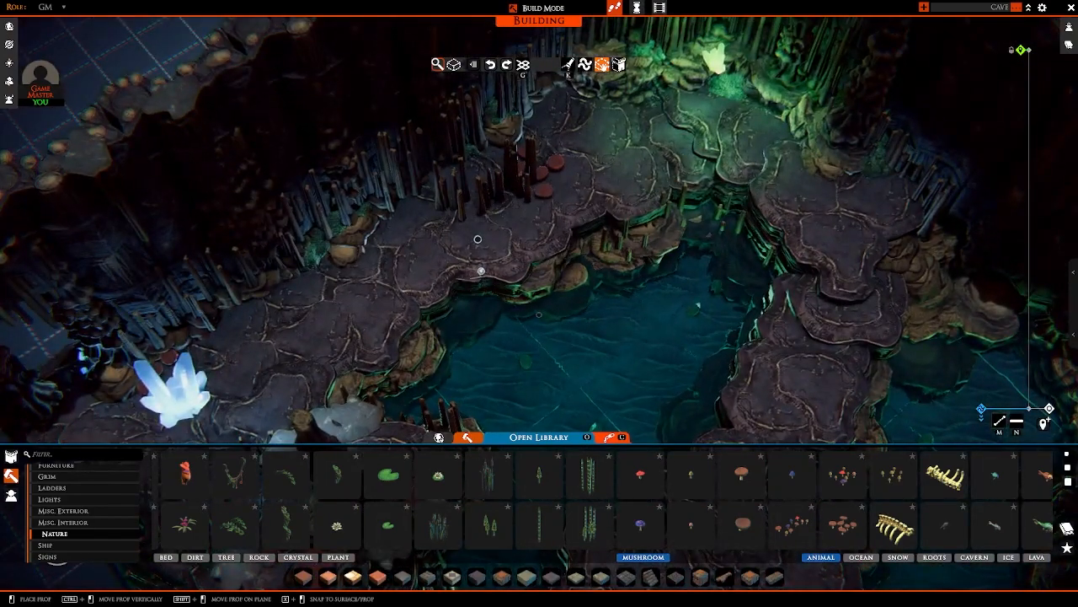
key("w")
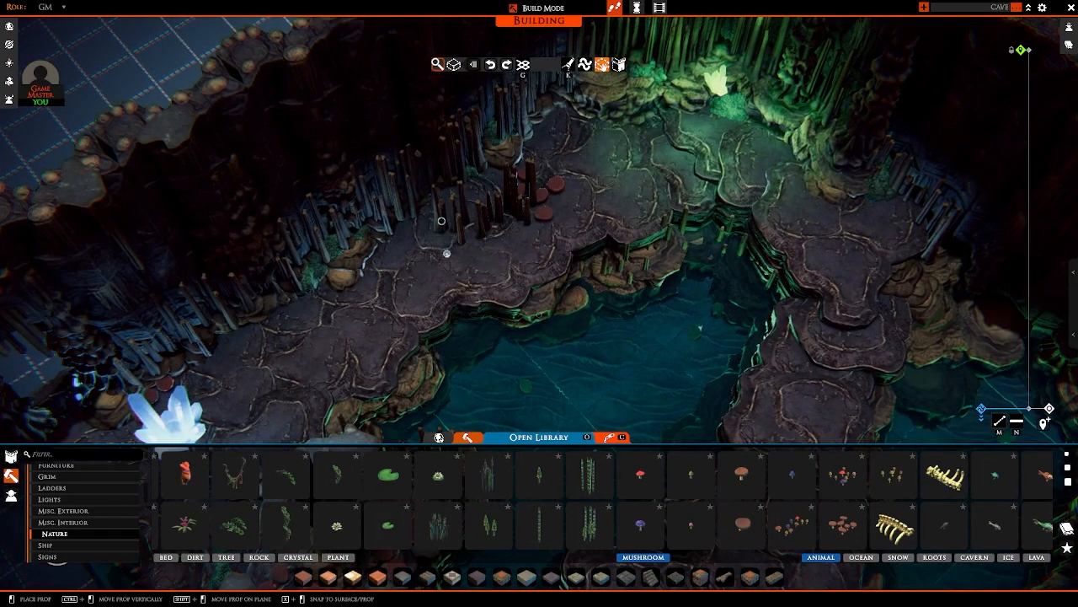
Step: Add more stalagmite clusters along the wall-side path, extending the group from the red mushrooms toward the wall
right_click_drag(441, 221, 525, 188)
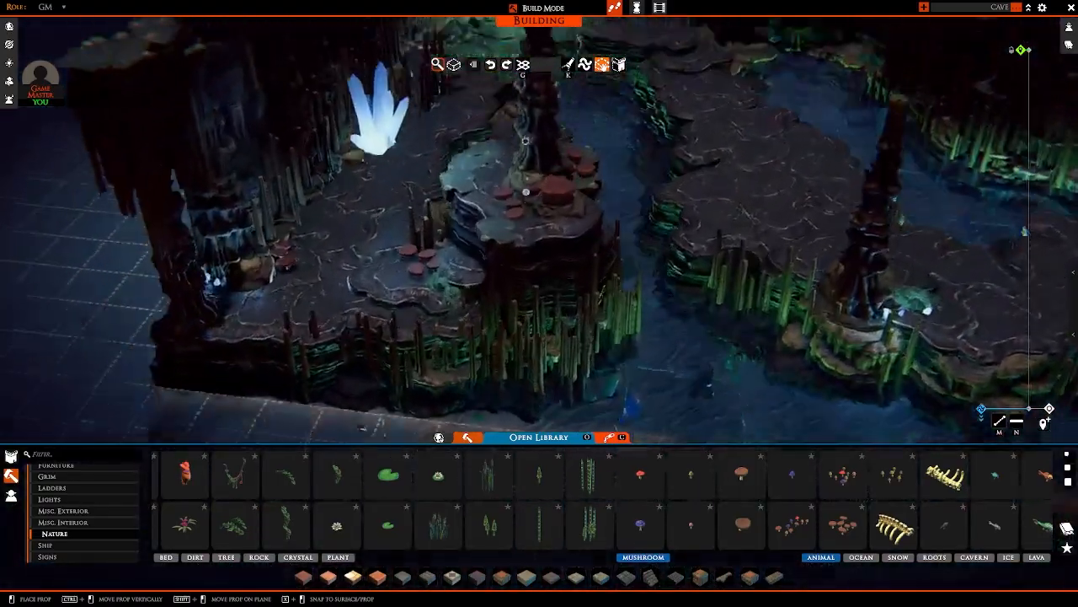
key("w")
key("d")
key("w")
key("d")
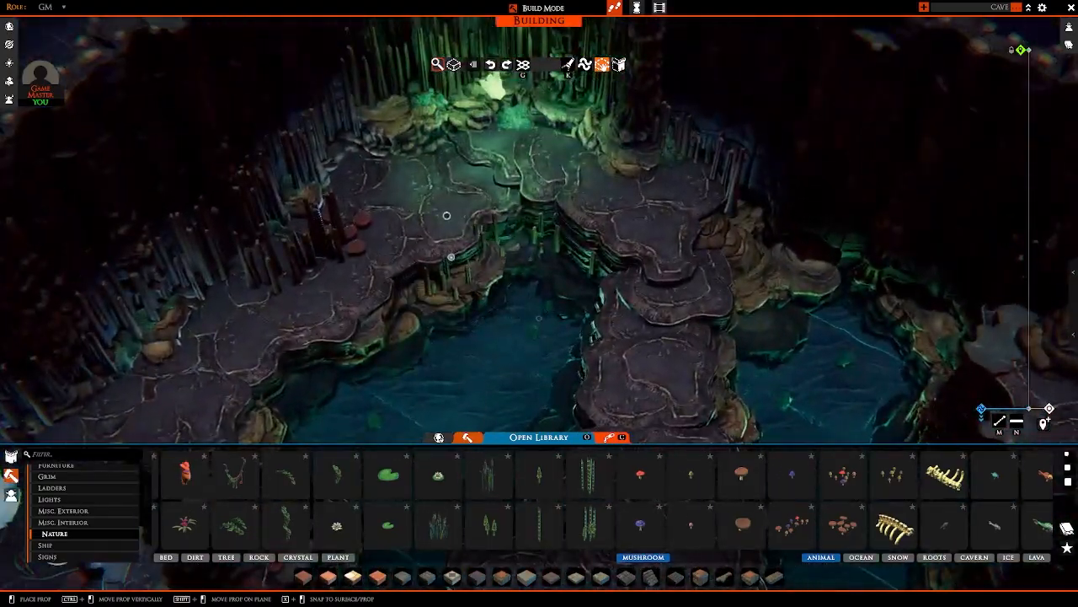
left_click(446, 218)
key("s")
right_click_drag(458, 221, 503, 251)
left_click(512, 271)
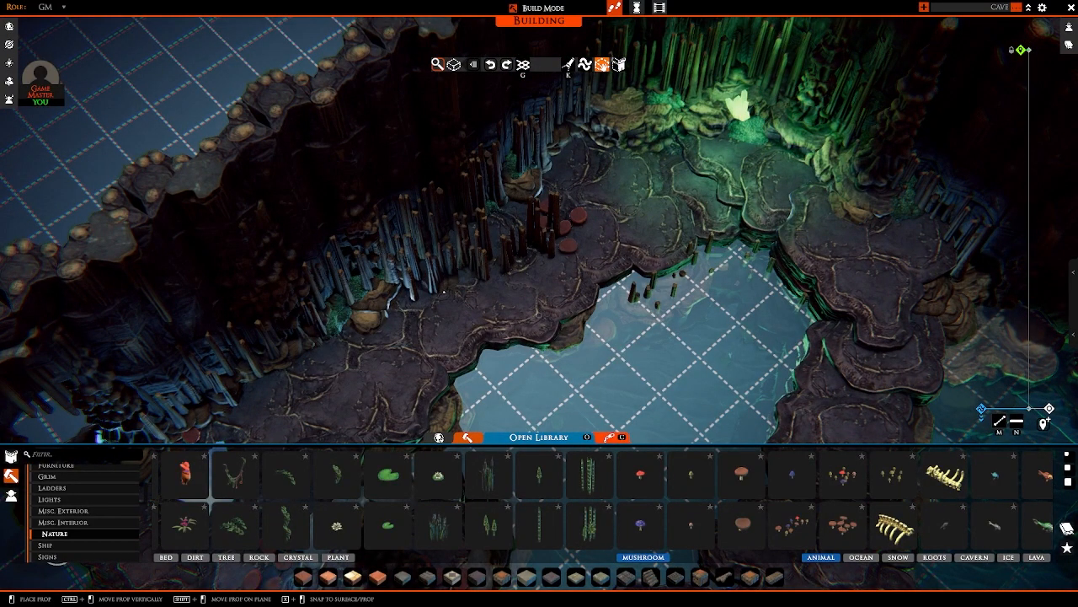
Step: Fill the remaining gap between the mushrooms and the cave wall with further stalagmites, then stop placing them
right_click_drag(444, 291, 516, 284)
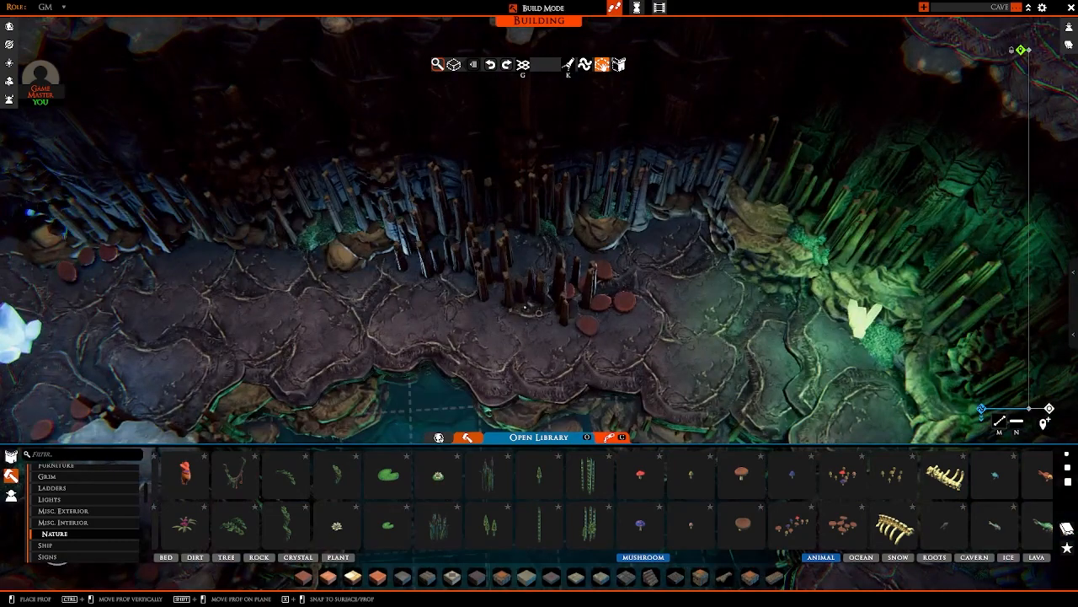
left_click(524, 306)
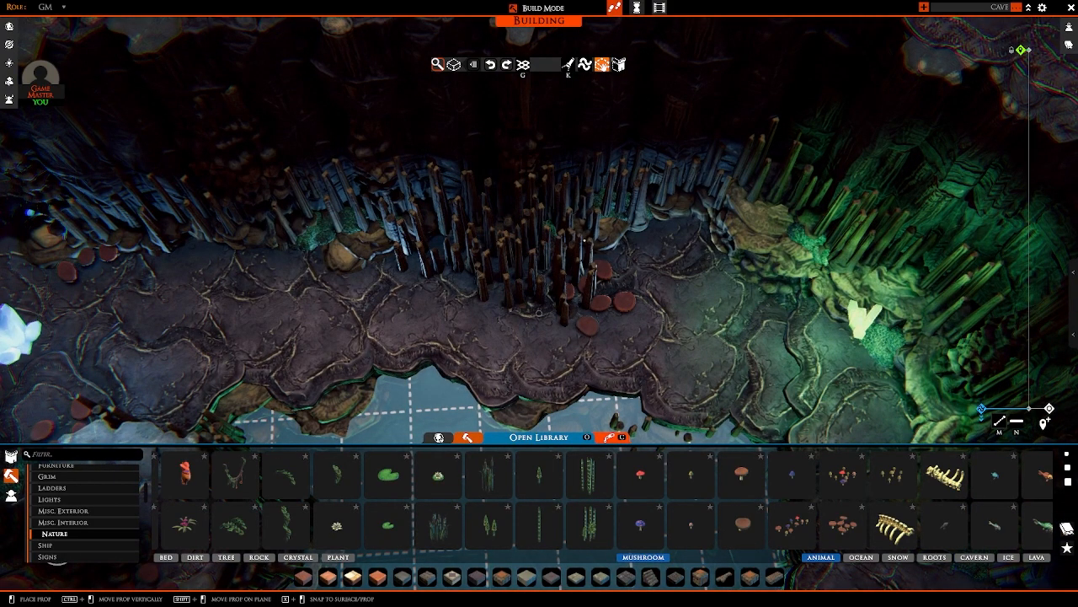
right_click(539, 312)
right_click_drag(515, 247, 598, 207)
key("s")
scroll(556, 253, "up", 3)
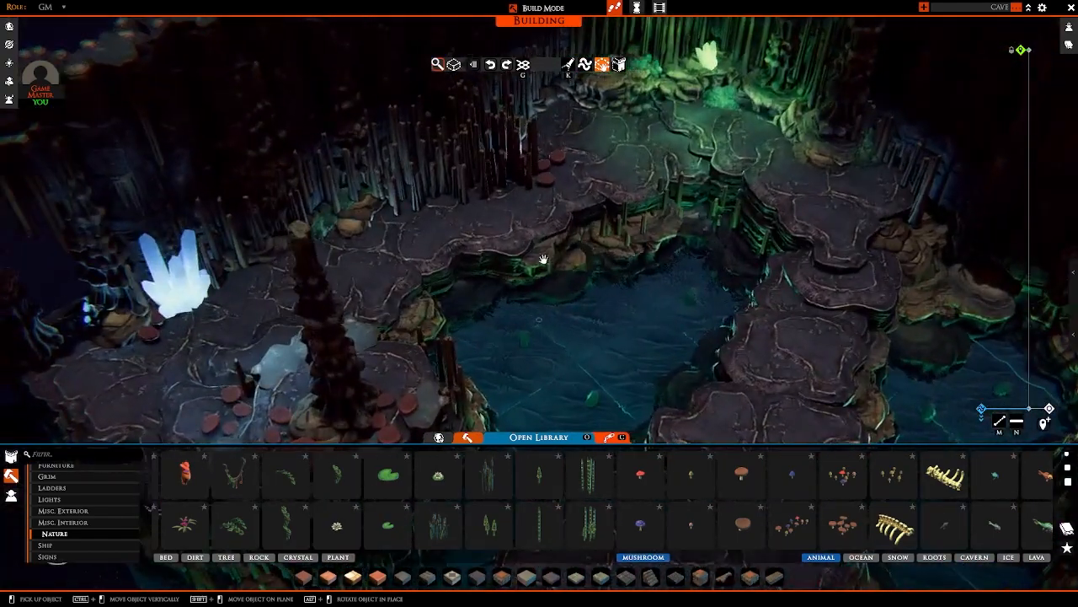
right_click_drag(457, 225, 467, 289)
key("w")
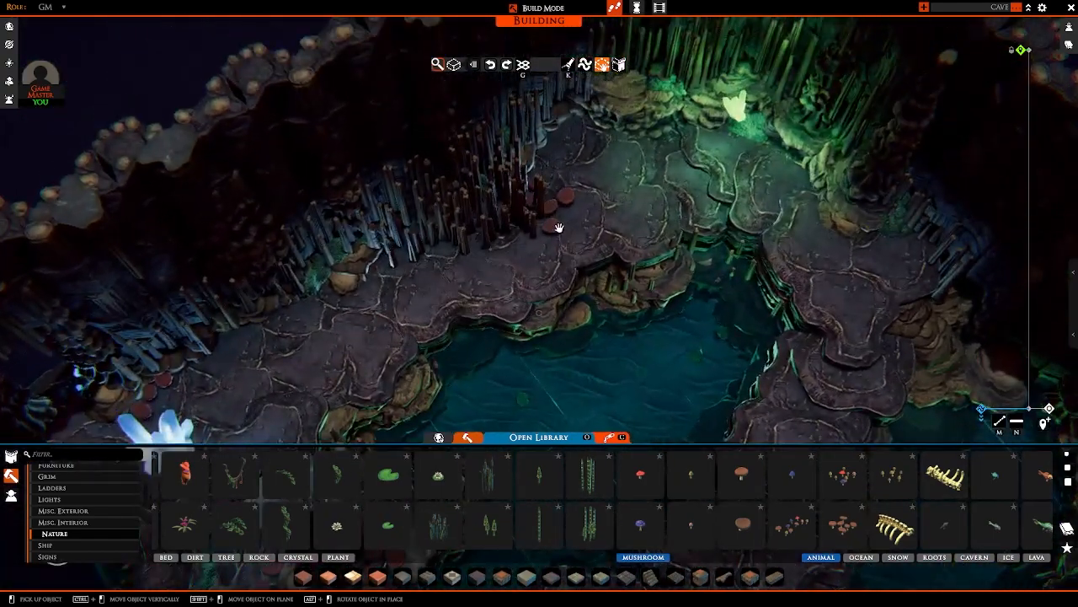
Step: Copy the flat red mushroom cluster onto the slab beside the moss and rocks near the green-lit corner
key("s")
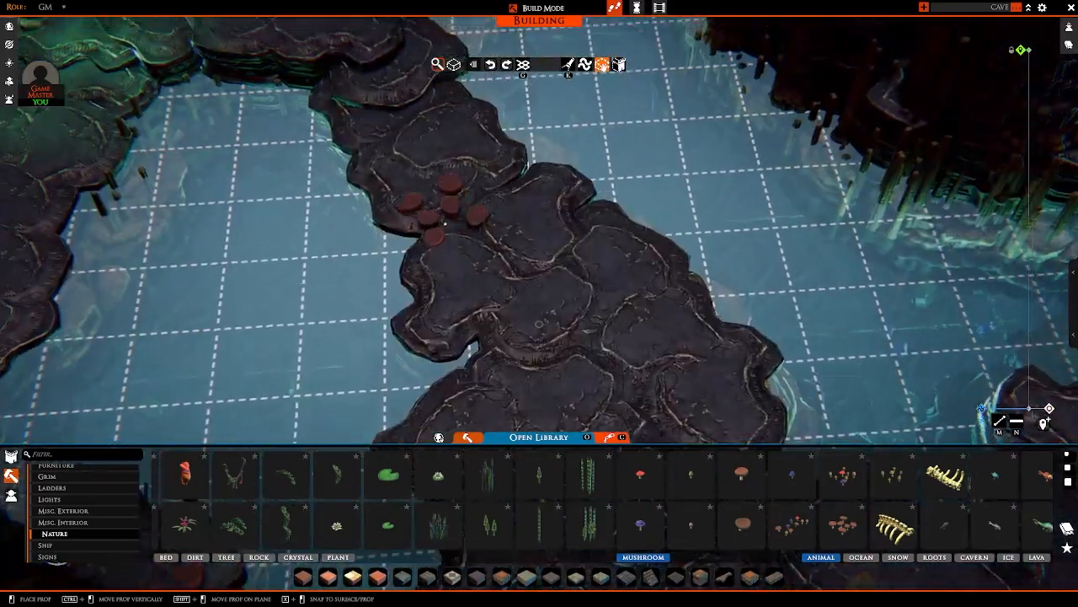
key("w")
key("a")
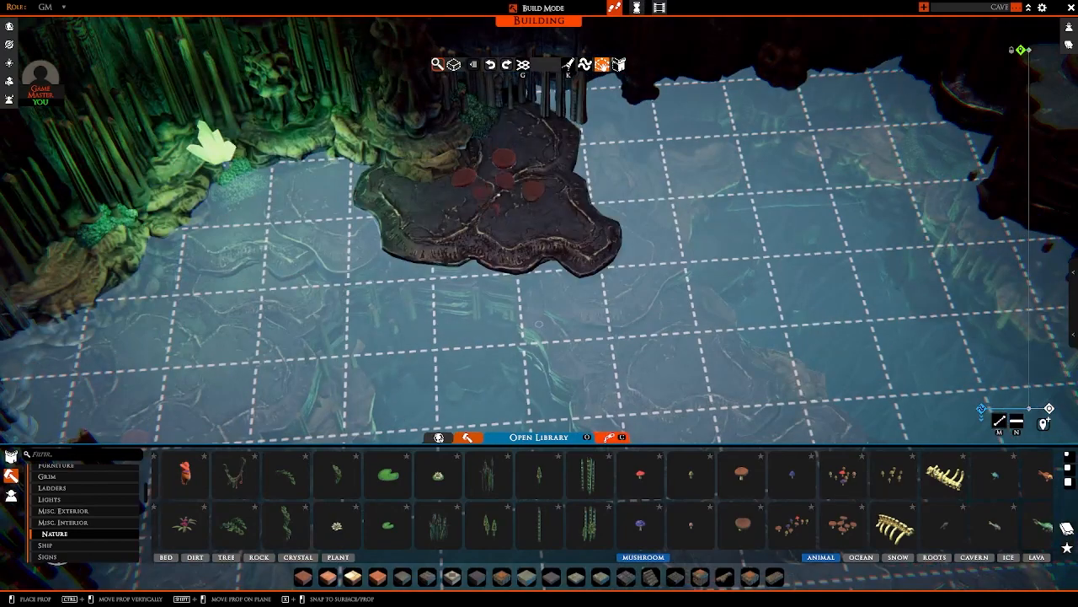
key("w")
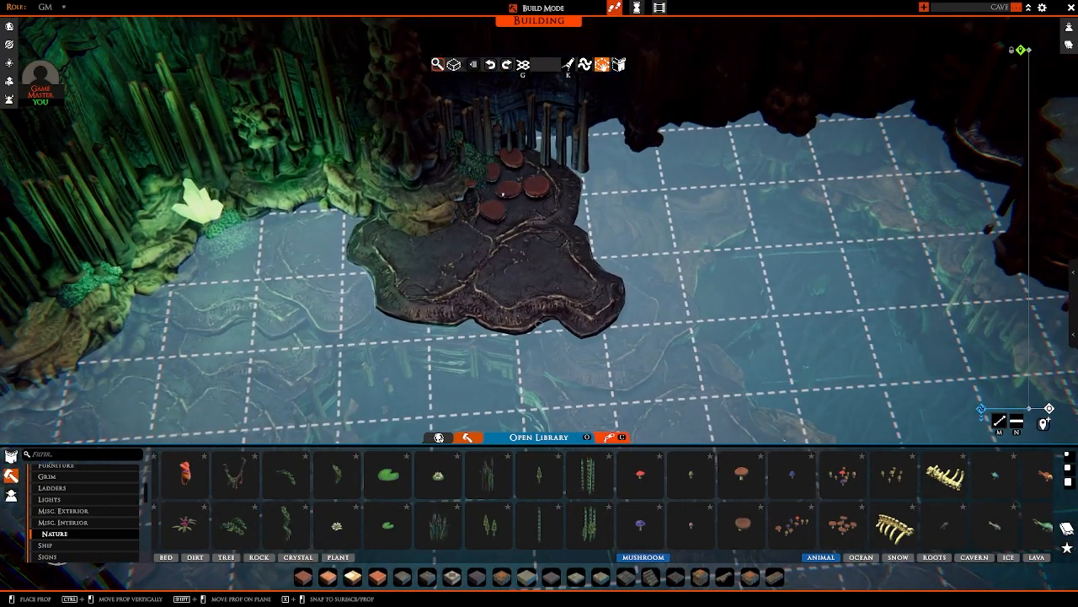
scroll(487, 190, "down", 5)
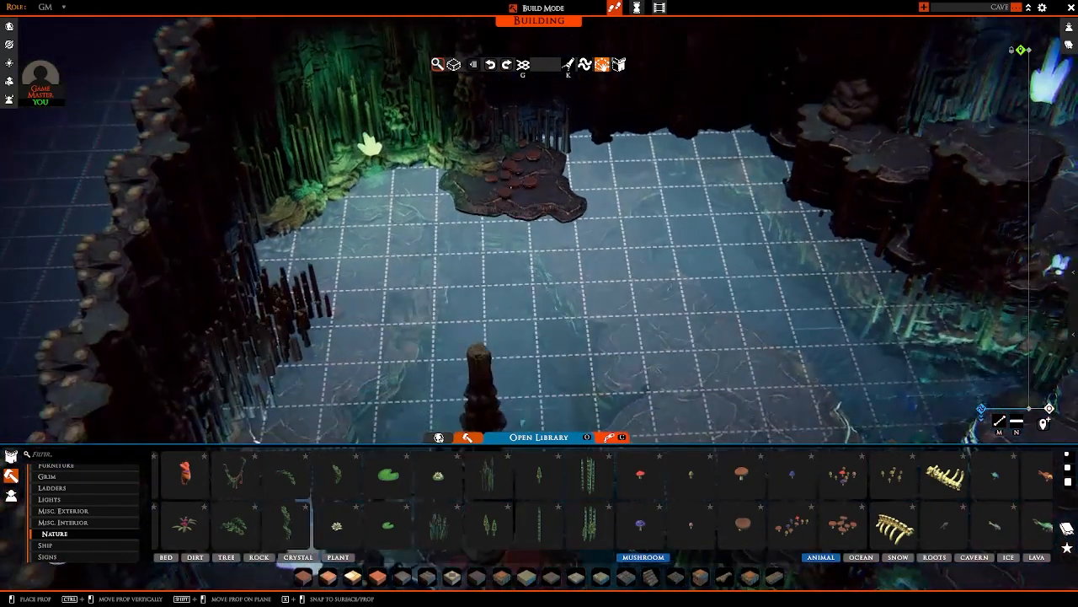
Step: Place a flat mushroom cluster against the boulder at the foot of the column on the central path
key("d")
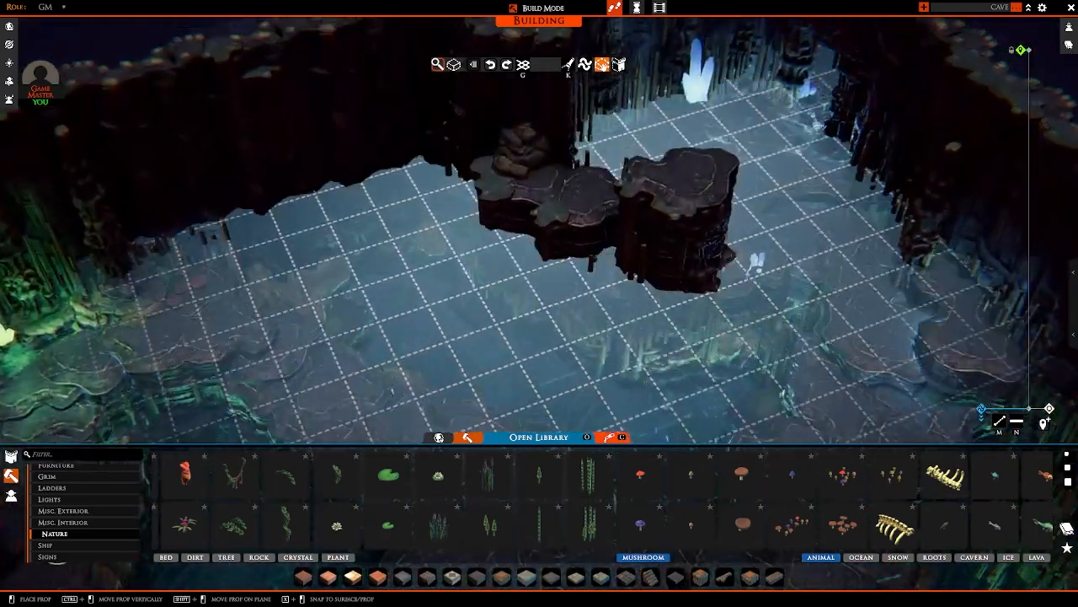
key("w")
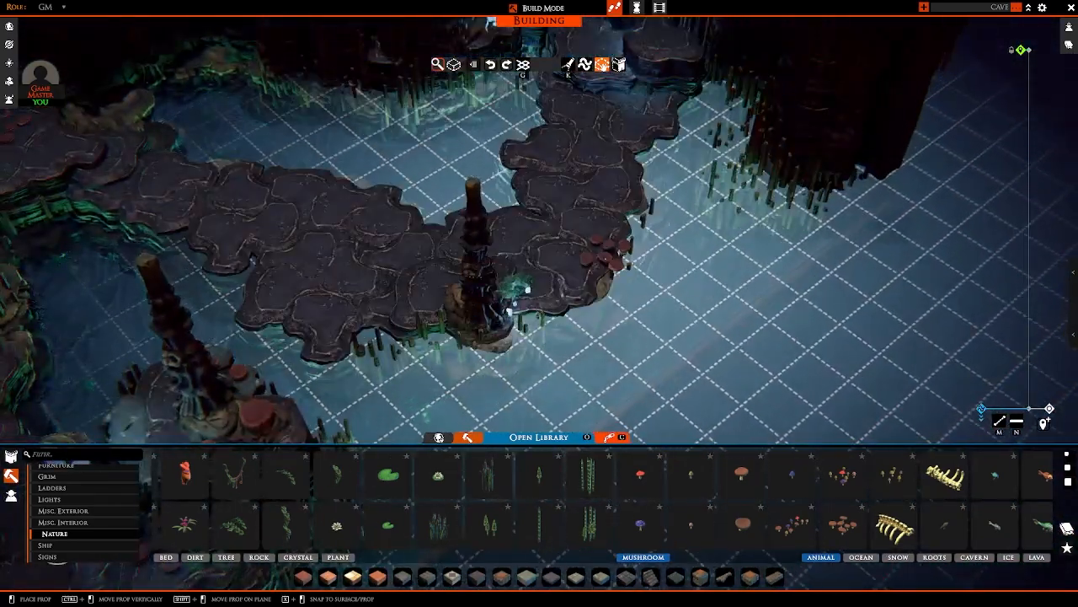
right_click_drag(605, 256, 457, 294)
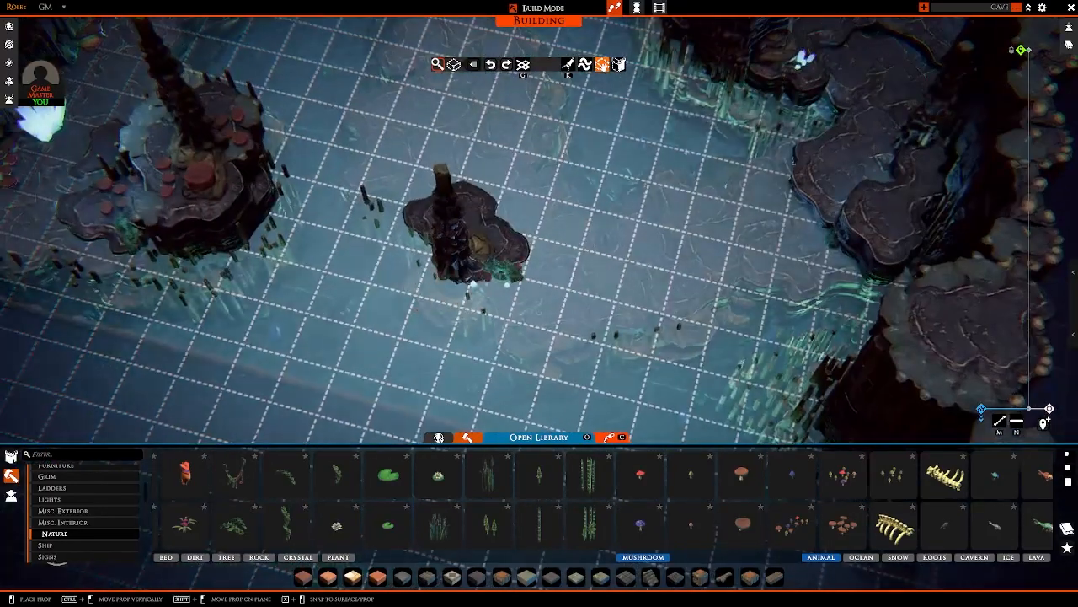
right_click_drag(540, 291, 413, 277)
scroll(446, 277, "up", 4)
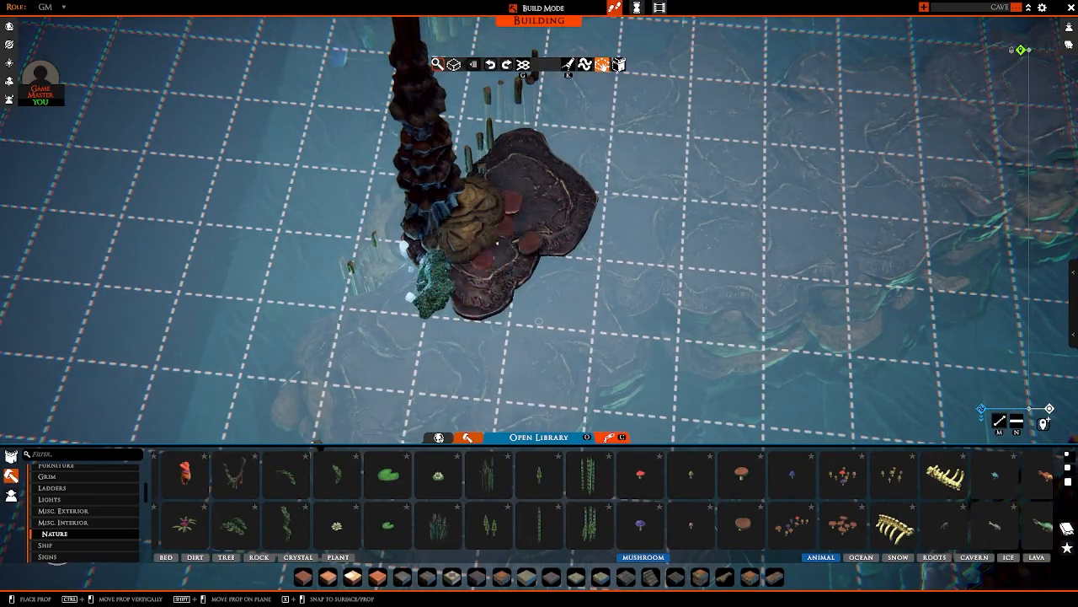
key("a")
key("s")
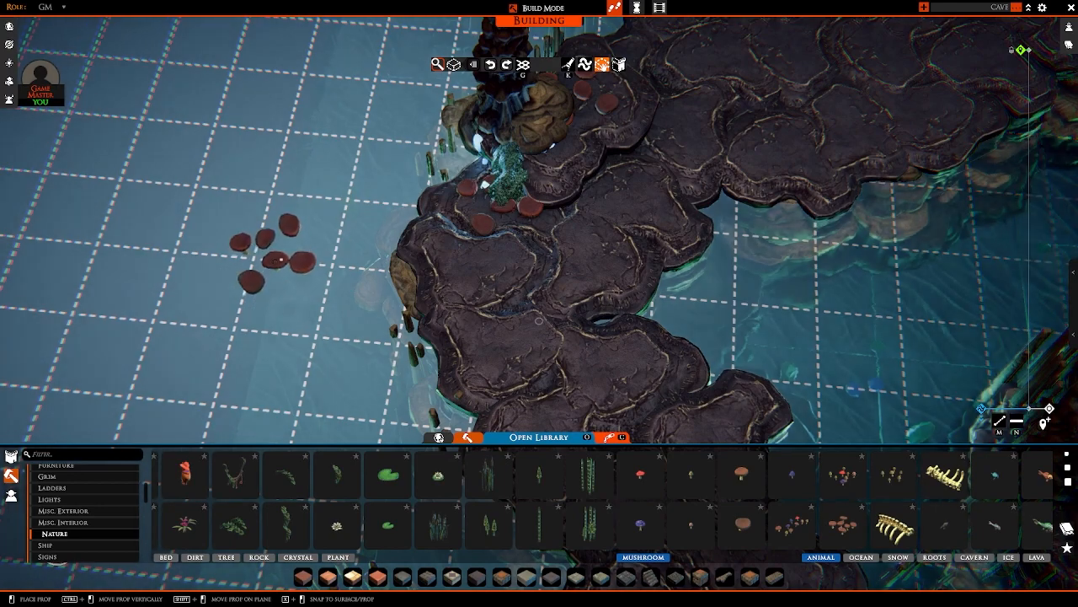
Step: Place another flat mushroom cluster around the moss and small crystals at the central column's foot, and end the placement
right_click_drag(277, 260, 552, 251)
key("d")
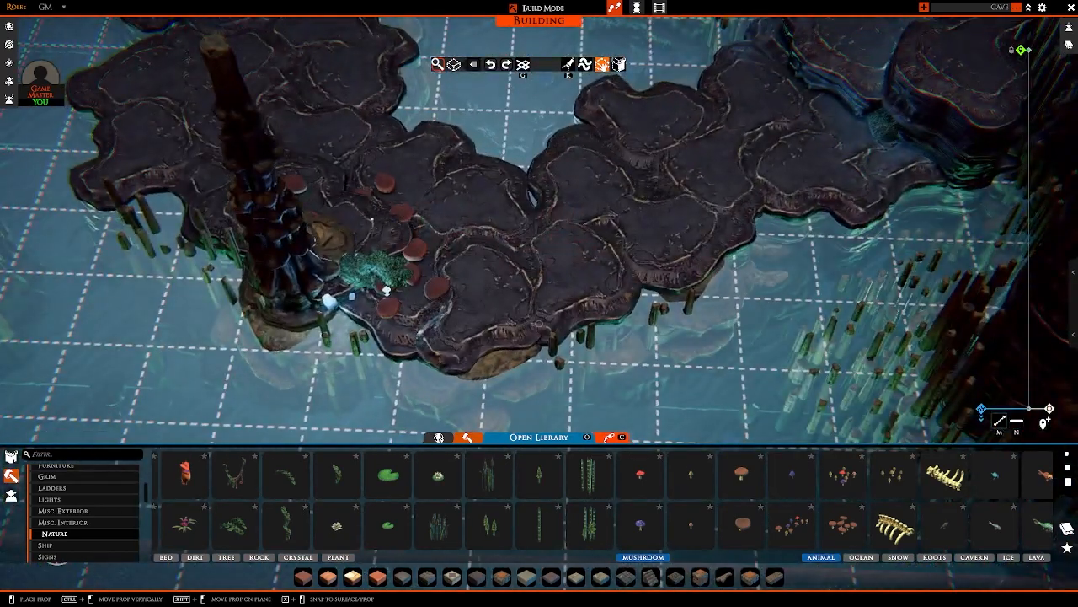
scroll(413, 249, "down", 5)
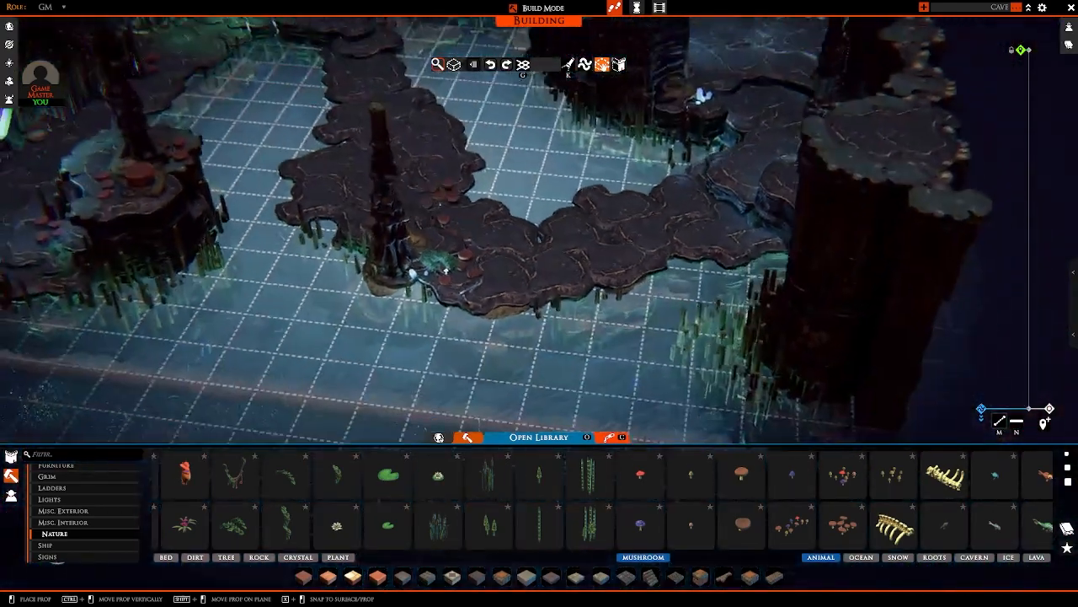
key("d")
key("w")
right_click_drag(433, 217, 497, 327)
right_click(499, 333)
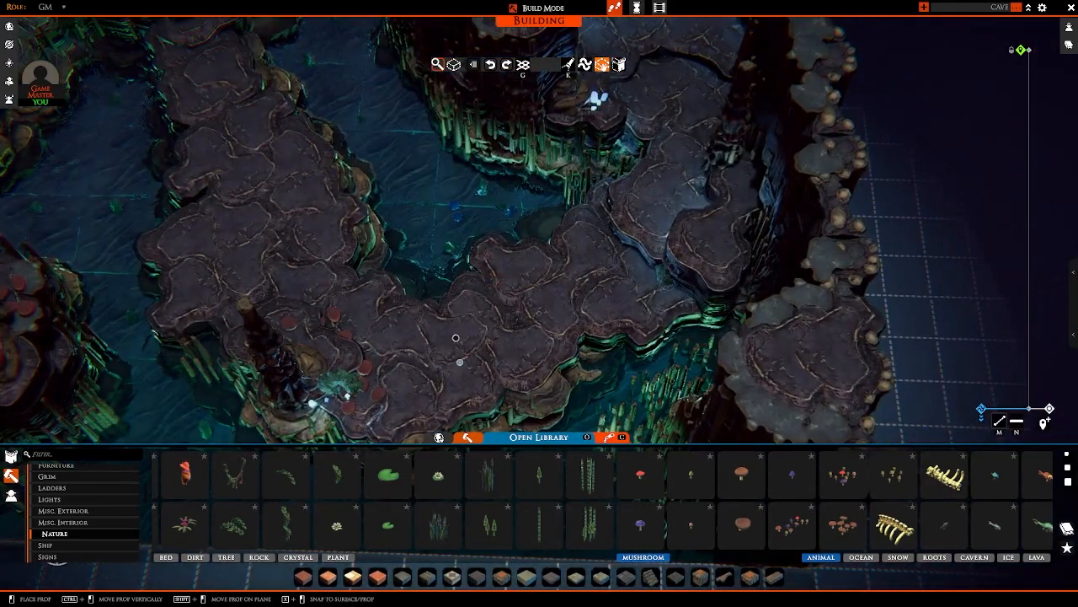
Step: Examine the central paths, columns and overall cave layout for areas that still lack decoration
key("a")
right_click_drag(461, 337, 435, 243)
key("w")
key("w")
right_click_drag(373, 180, 600, 251)
key("s")
key("d")
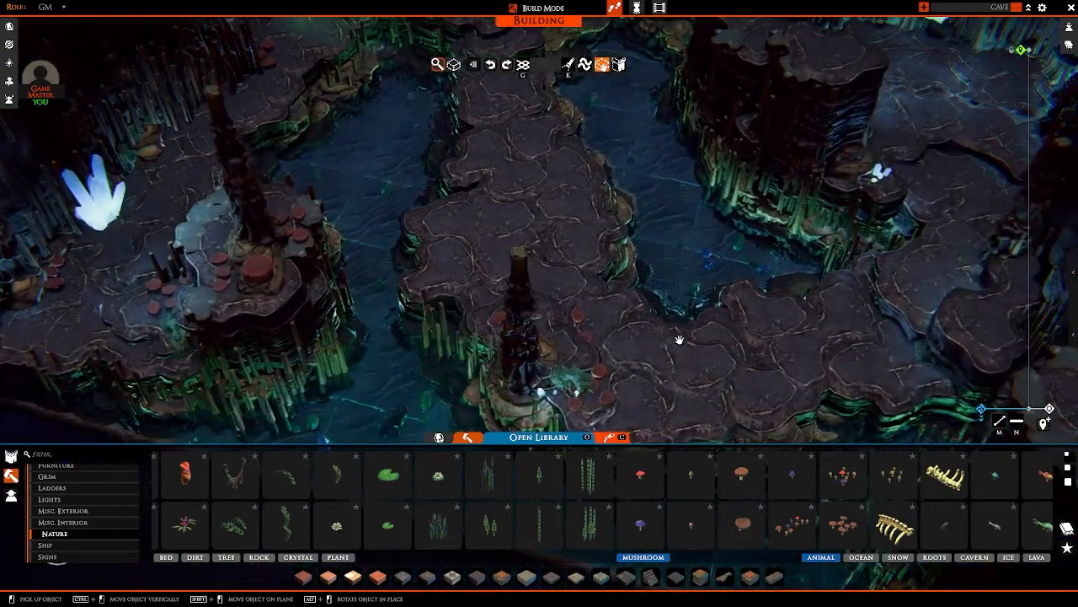
right_click_drag(655, 305, 402, 301)
key("d")
key("w")
key("a")
key("s")
scroll(590, 223, "down", 4)
key("w")
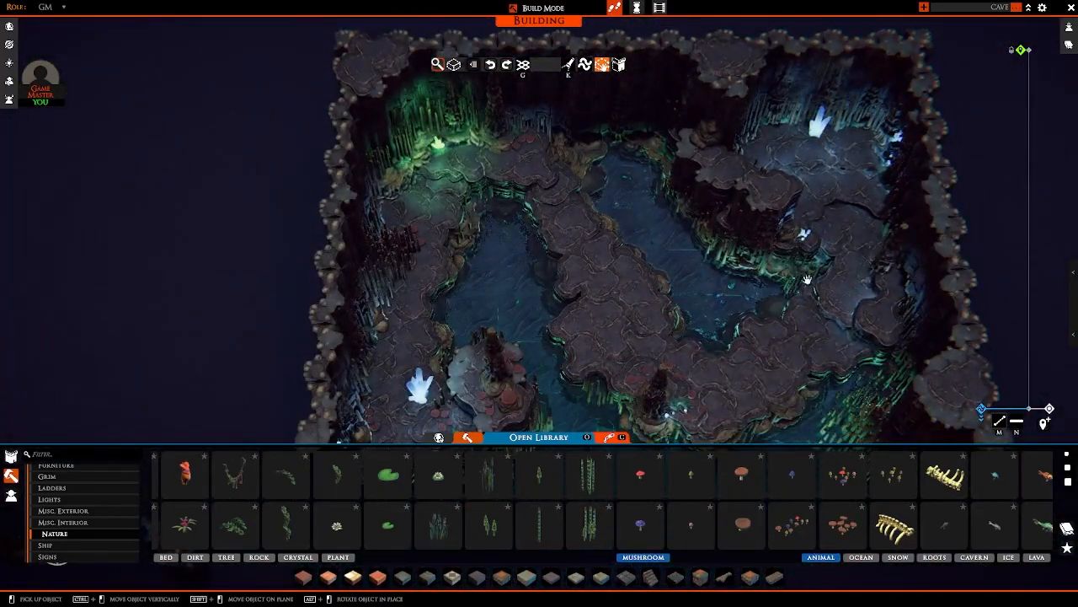
key("s")
right_click_drag(528, 337, 565, 306)
Step: Place a flat red mushroom cluster by the moss and stalagmites at the wall behind the large blue crystal
key("w")
key("d")
scroll(580, 306, "up", 3)
key("d")
key("s")
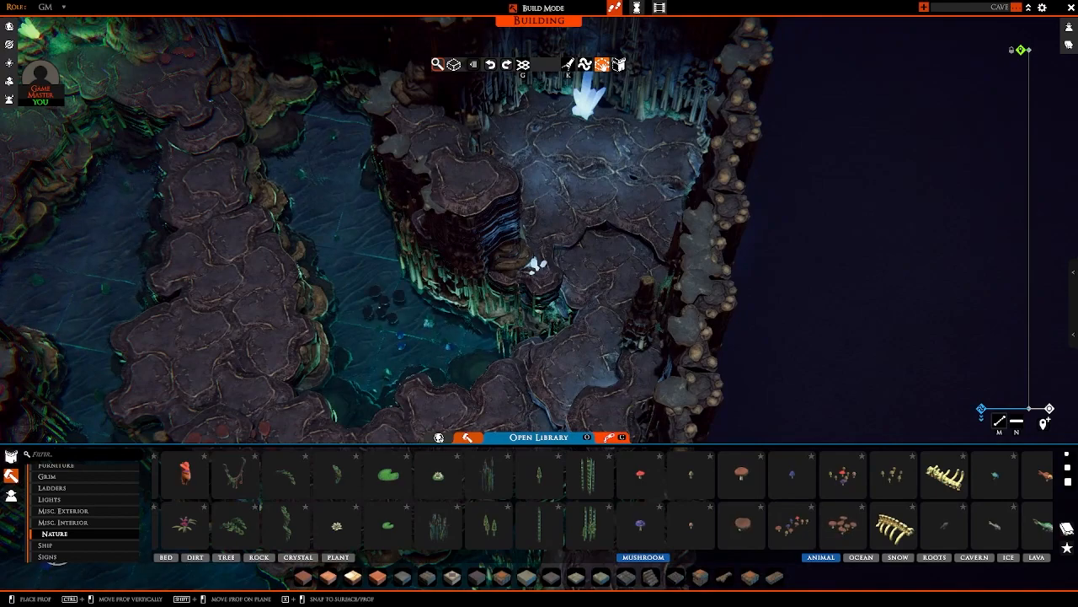
right_click_drag(383, 305, 540, 310)
key("w")
key("d")
scroll(541, 308, "up", 3)
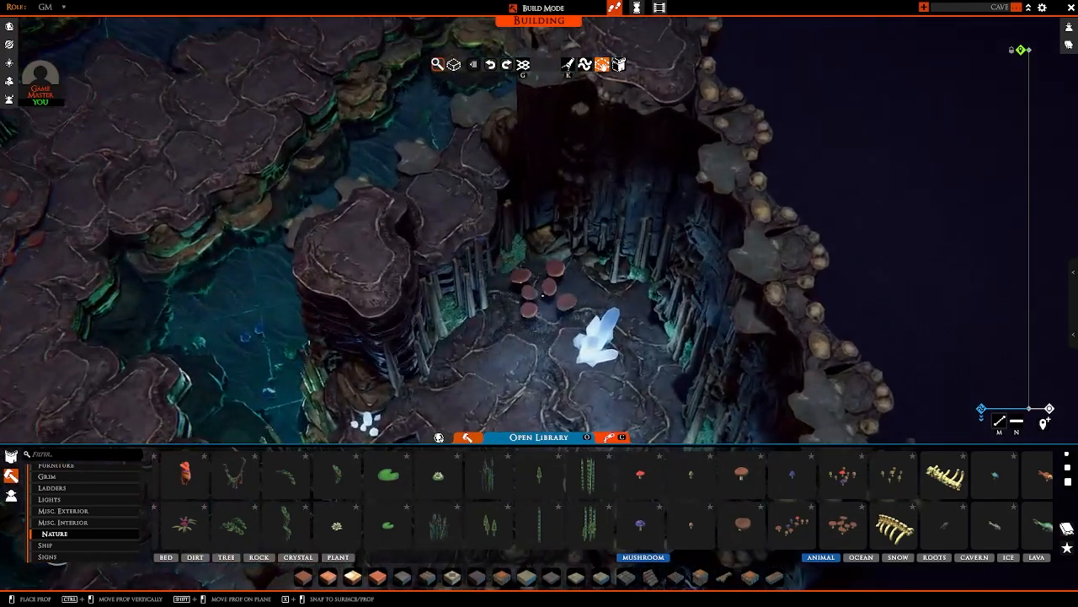
left_click_drag(544, 295, 535, 309, "ctrl")
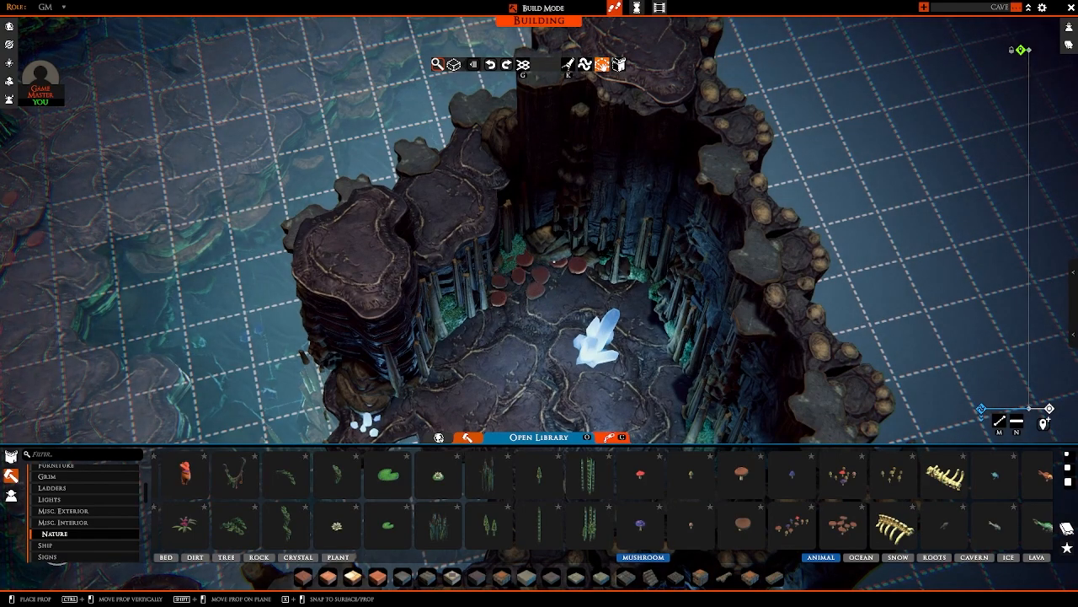
left_click(550, 263)
Step: Place a second mushroom cluster along the stalagmites at the base of the raised platform near the large crystal
key("s")
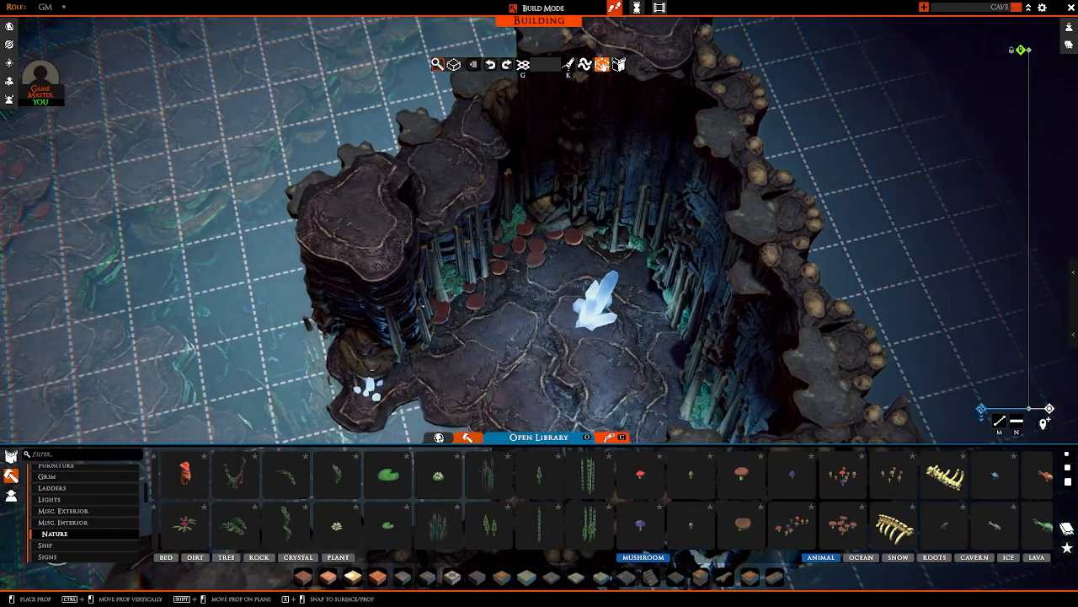
right_click_drag(546, 269, 599, 307)
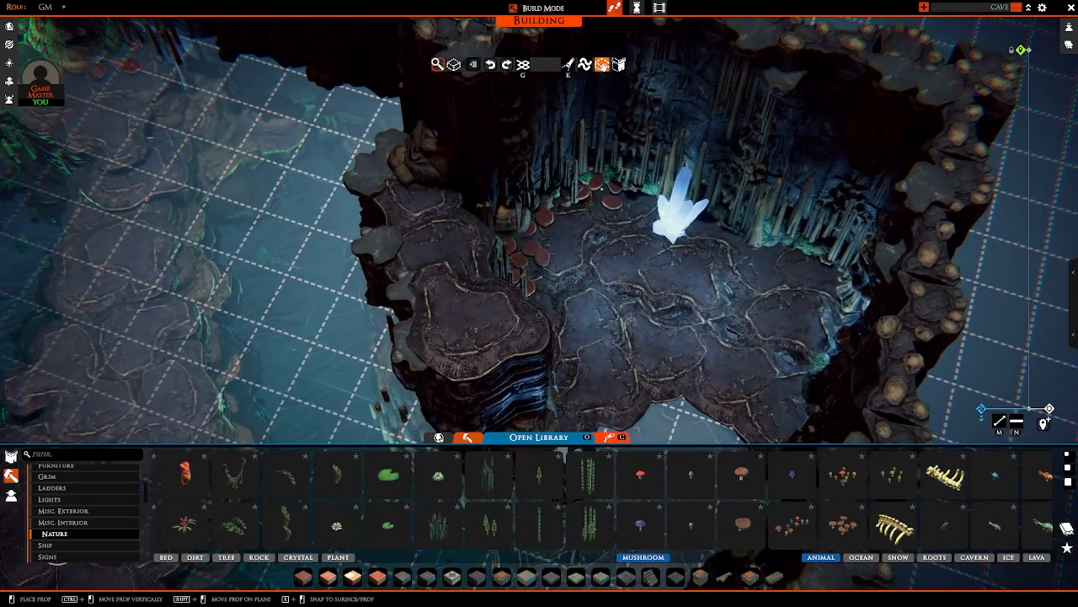
left_click(600, 192)
Step: Place a third mushroom cluster on the other side of the large blue crystal, close to the stalagmite wall
right_click_drag(600, 192, 661, 202)
key("d")
key("w")
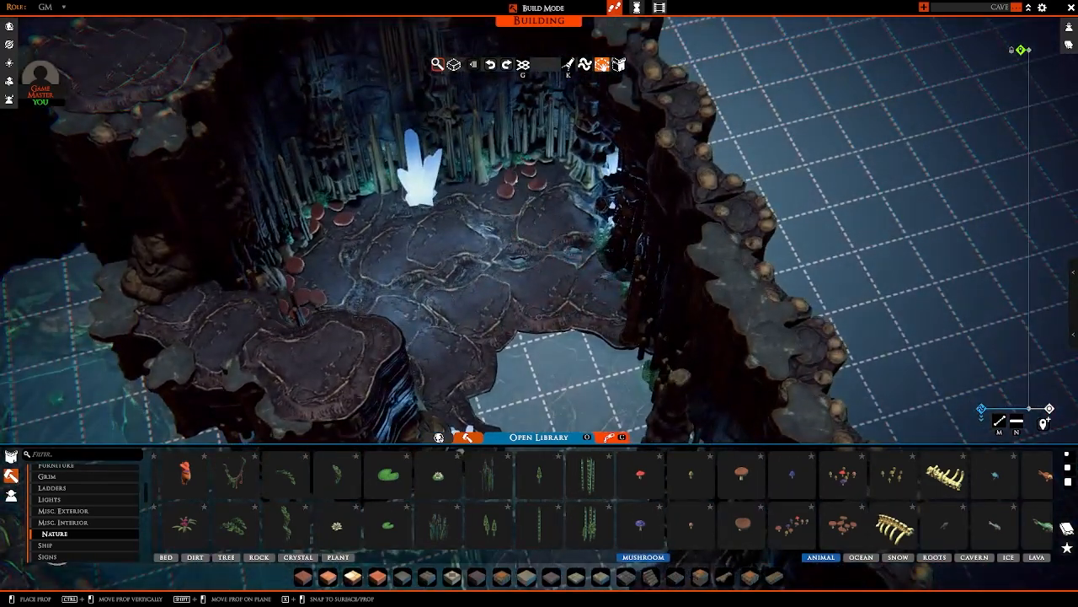
right_click_drag(573, 221, 665, 269)
Step: Place a flat mushroom cluster on the raised ledge beside the column at the outer wall, and end the placement
key("d")
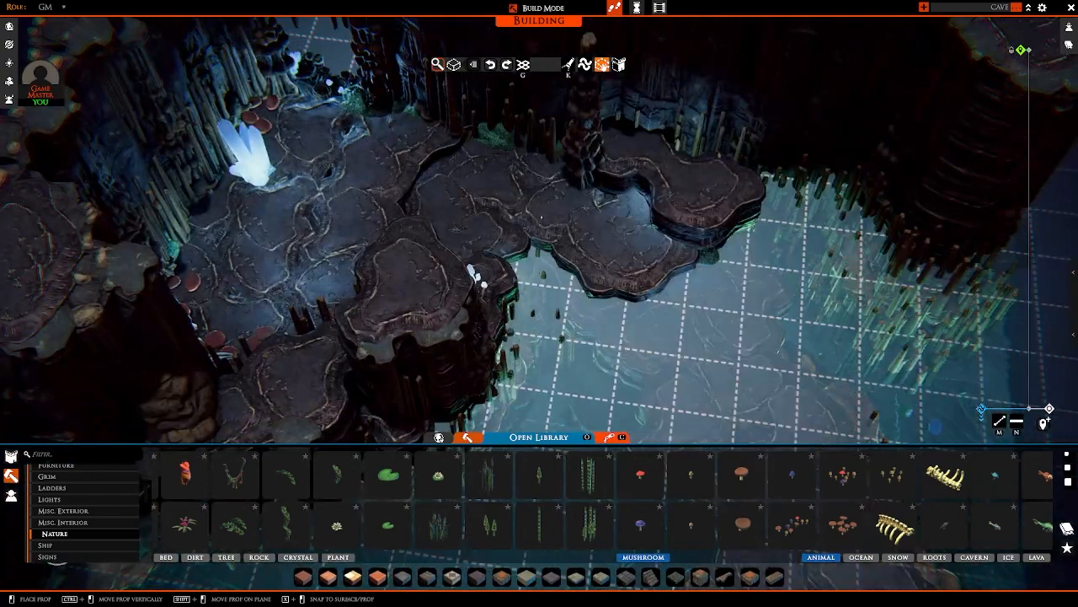
key("d")
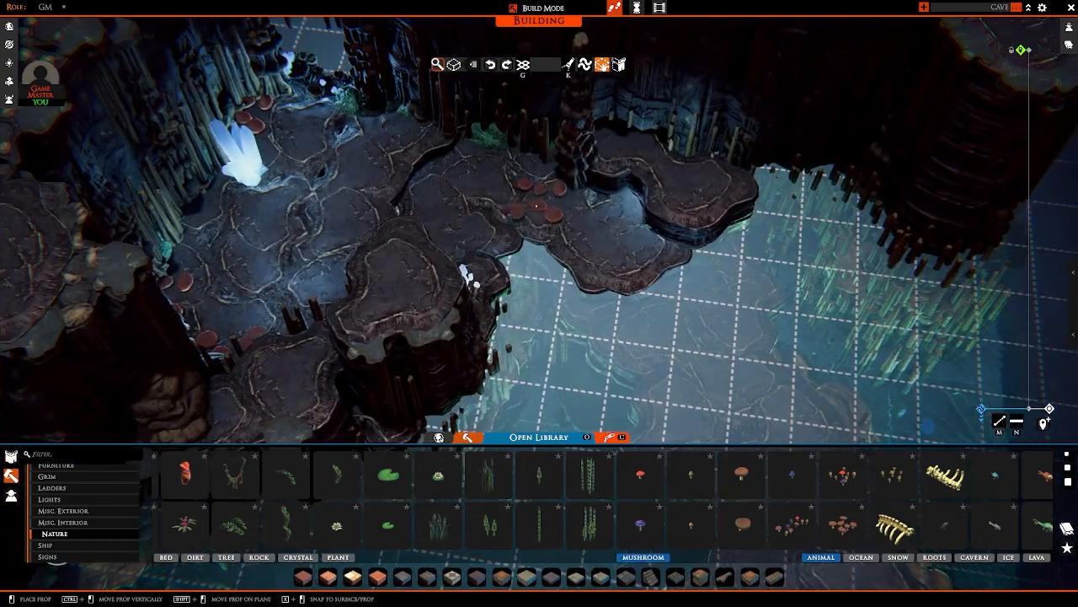
key("d")
key("w")
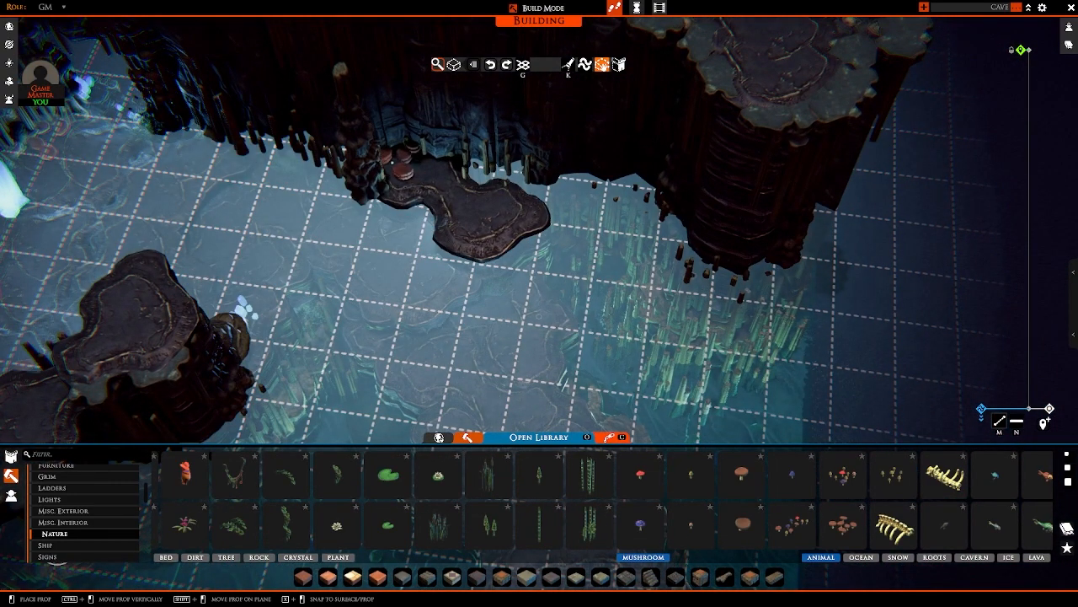
key("s")
right_click_drag(467, 199, 400, 185)
key("w")
key("a")
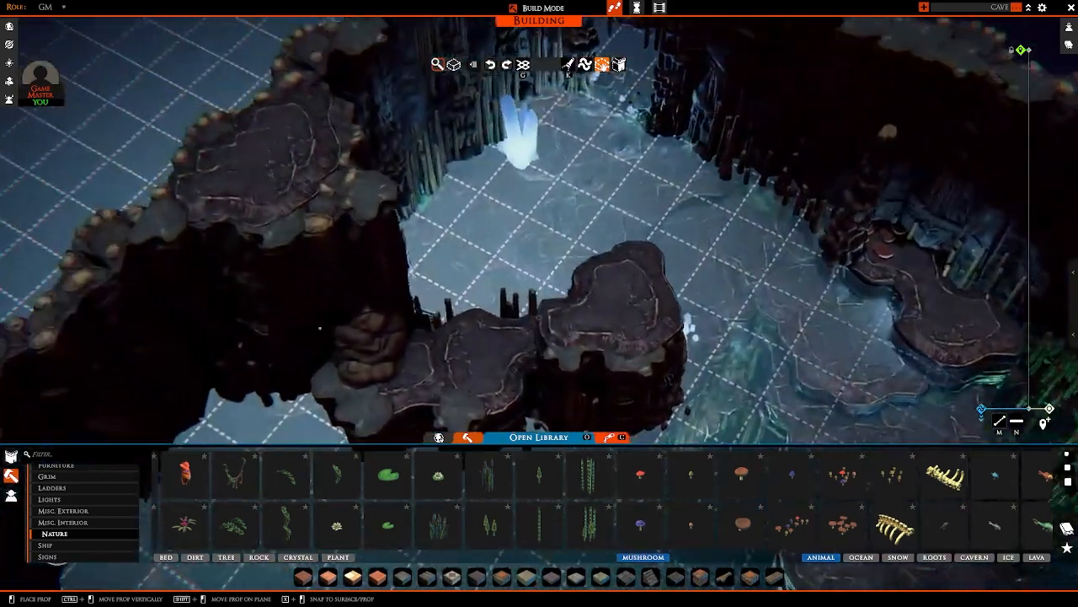
key("s")
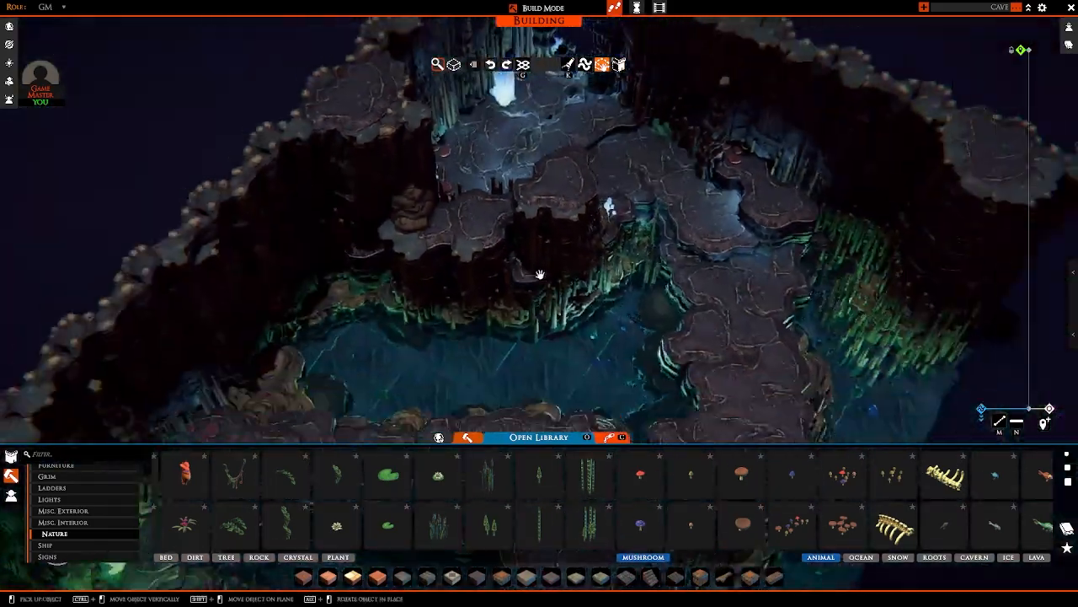
right_click_drag(539, 275, 465, 298)
scroll(465, 298, "up", 3)
key("a")
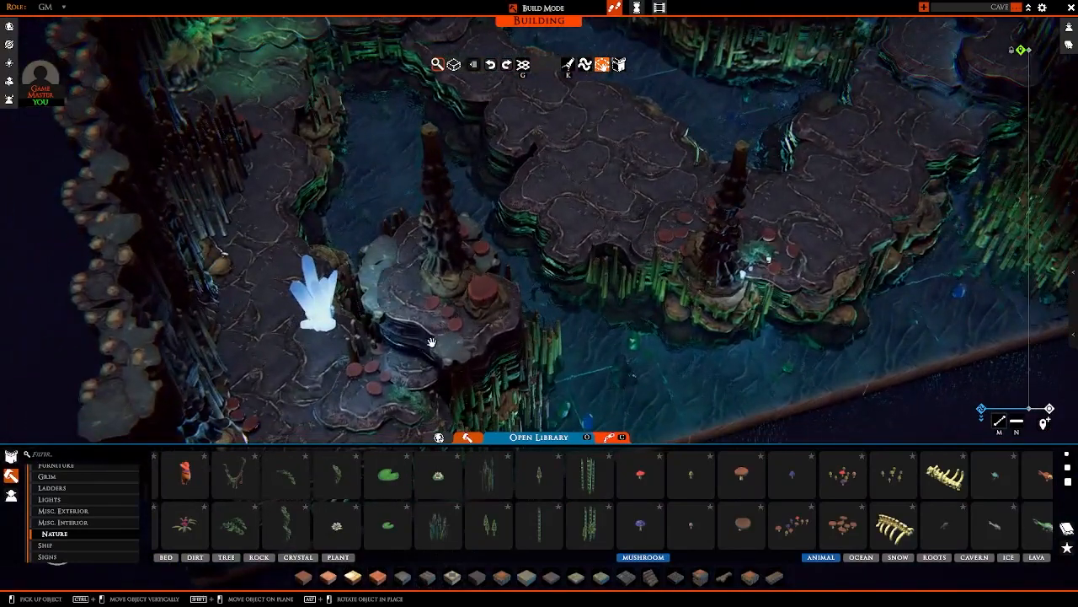
Step: Place a flat mushroom cluster on the central path beside the tall column at the water's edge
key("d")
right_click_drag(445, 240, 778, 267)
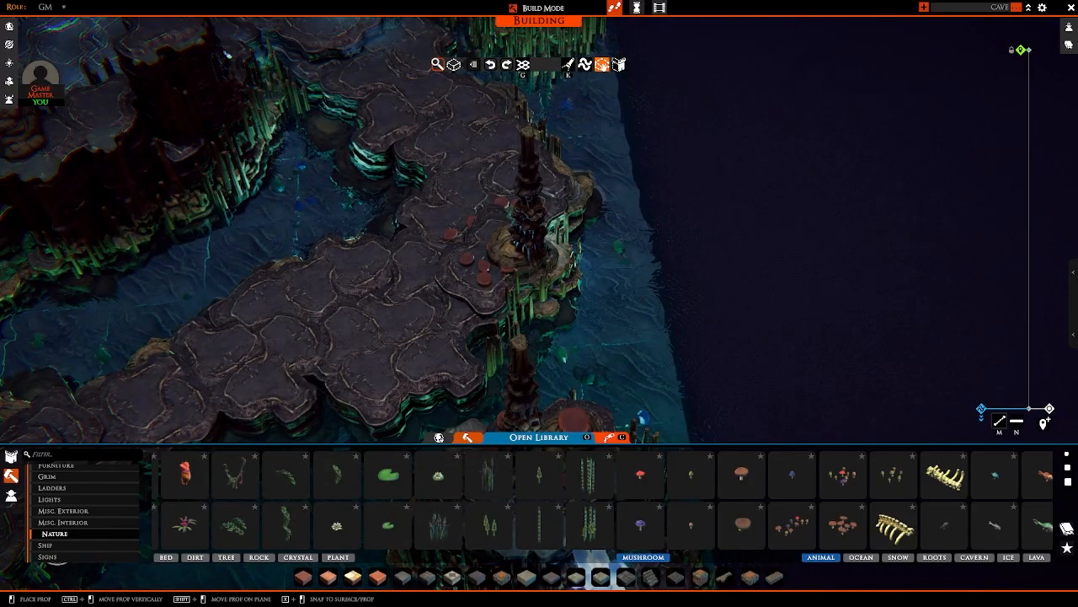
right_click_drag(484, 265, 548, 216)
Step: Place a mushroom cluster in front of the column at the outer wall, next to the two-level ledge
key("w")
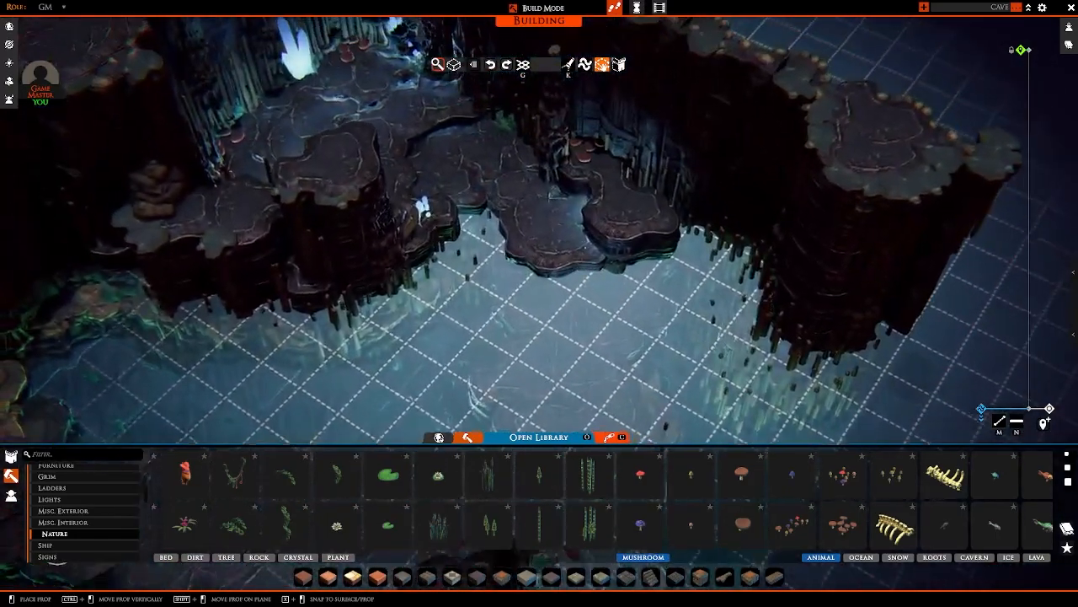
key("w")
left_click(535, 227)
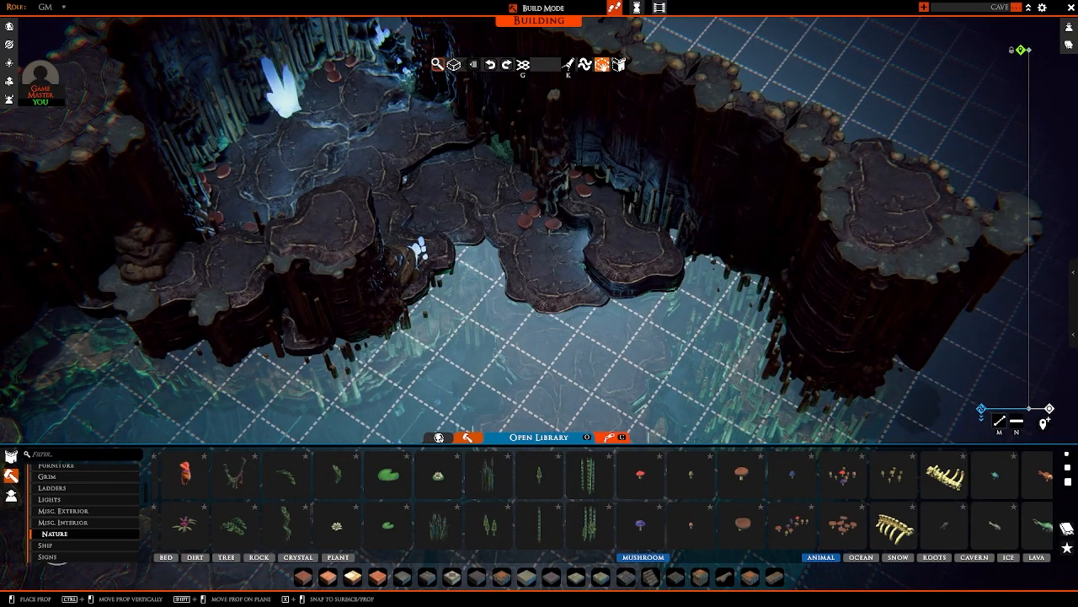
right_click_drag(539, 240, 518, 221)
key("a")
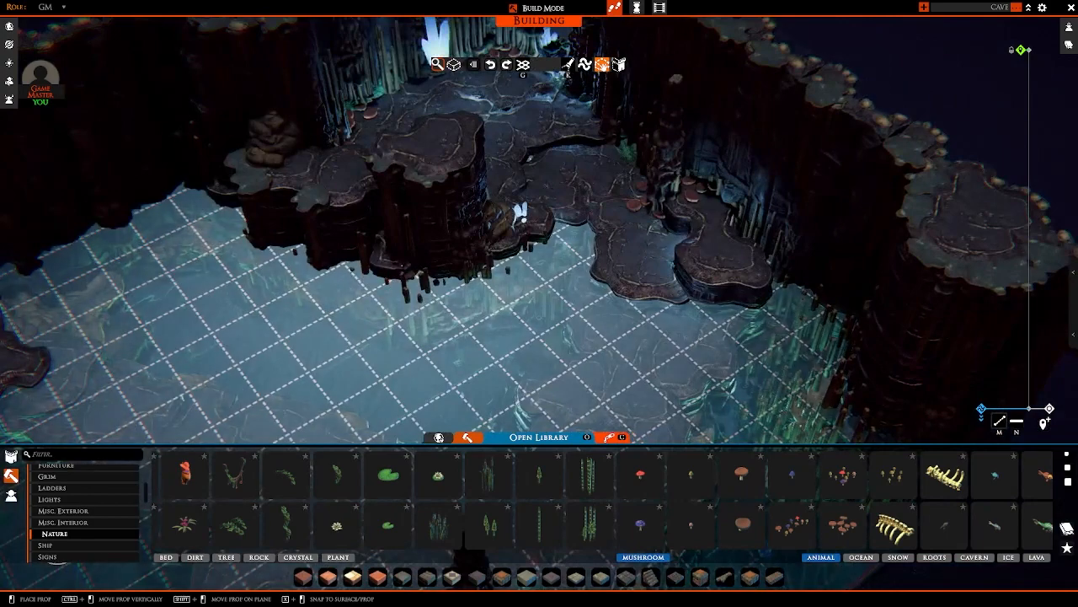
Step: Place a mushroom cluster around the boulder on the raised ledge behind the tall platform, and end the placement
right_click_drag(400, 251, 645, 232)
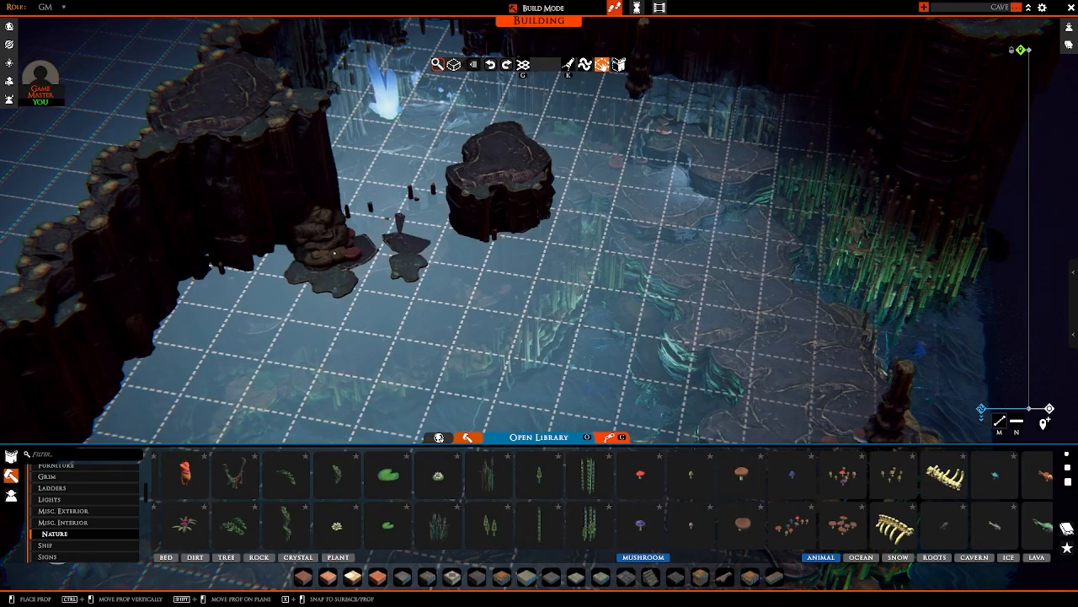
right_click_drag(400, 221, 581, 295)
right_click_drag(307, 289, 289, 268)
right_click(455, 261)
scroll(467, 262, "down", 5)
scroll(363, 229, "up", 4)
scroll(505, 227, "up", 4)
Step: Place flat mushroom clusters beside the column near the green-lit corner and on the ground in front of the green crystal
key("w")
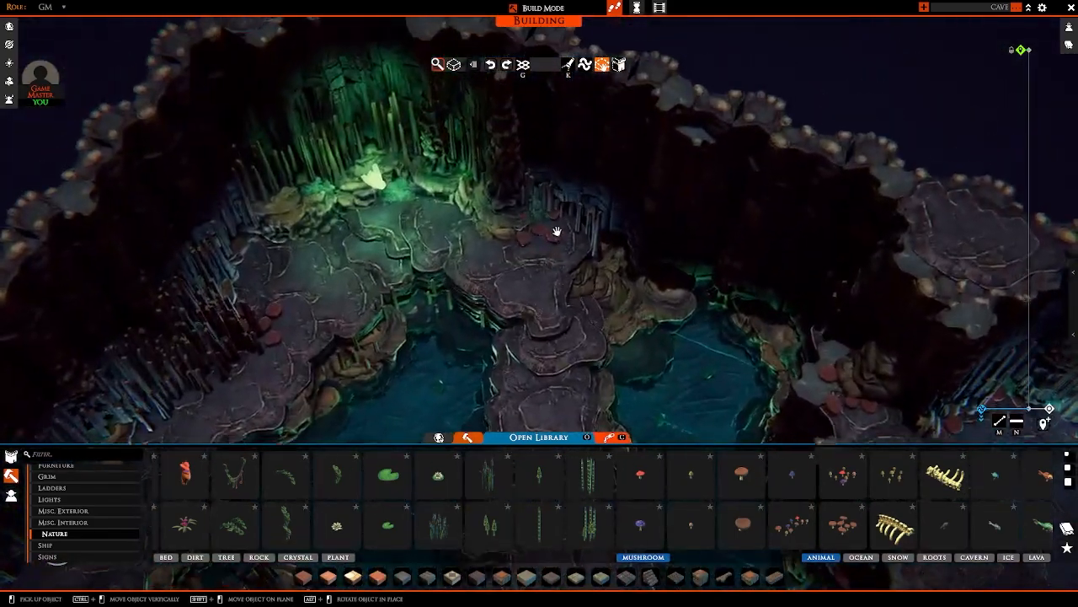
left_click(551, 238)
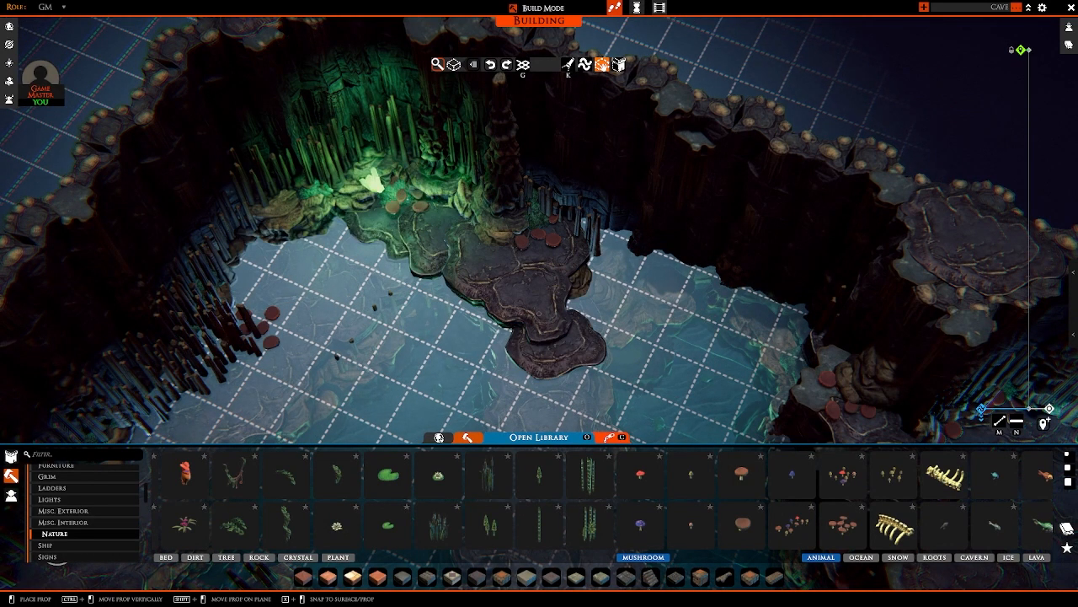
left_click(439, 213)
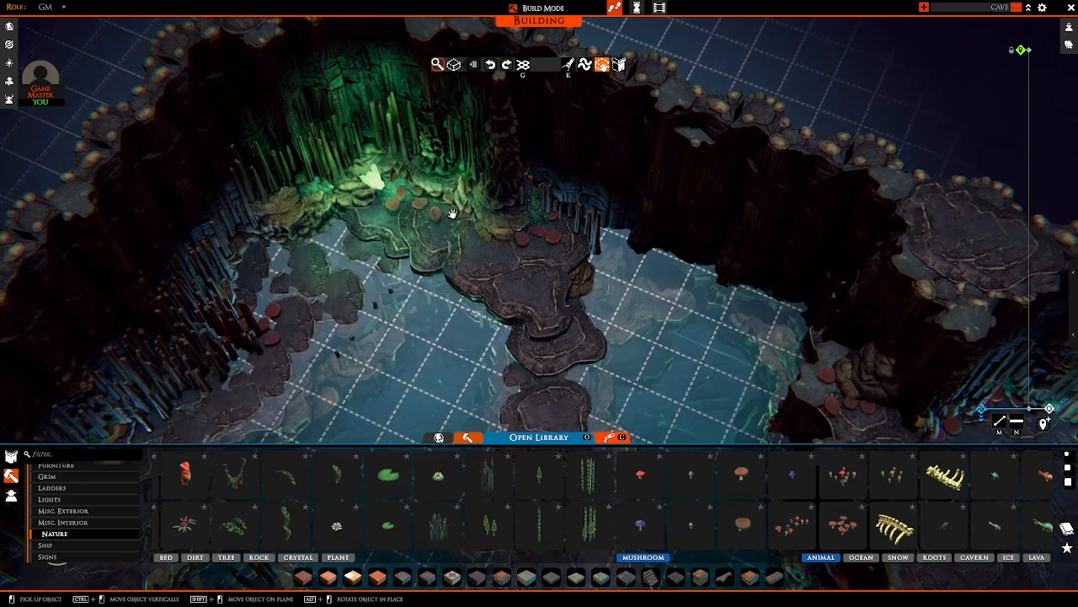
Step: Place a flat brown mushroom on the small ledge at the foot of the raised platform facing the water
scroll(455, 210, "down", 5)
right_click_drag(455, 210, 624, 293)
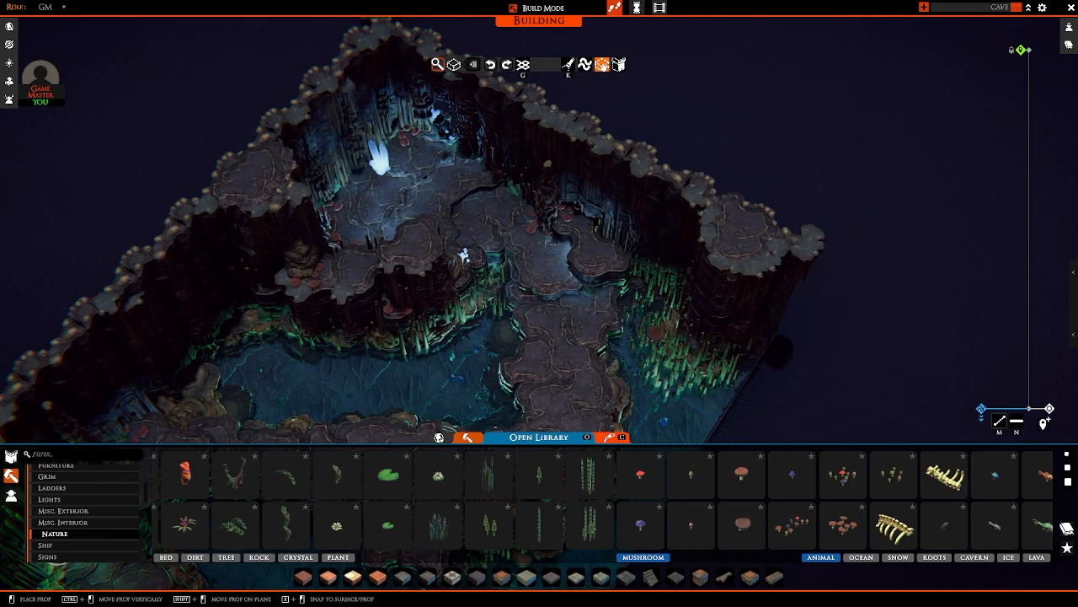
scroll(656, 334, "up", 3)
key("w")
key("a")
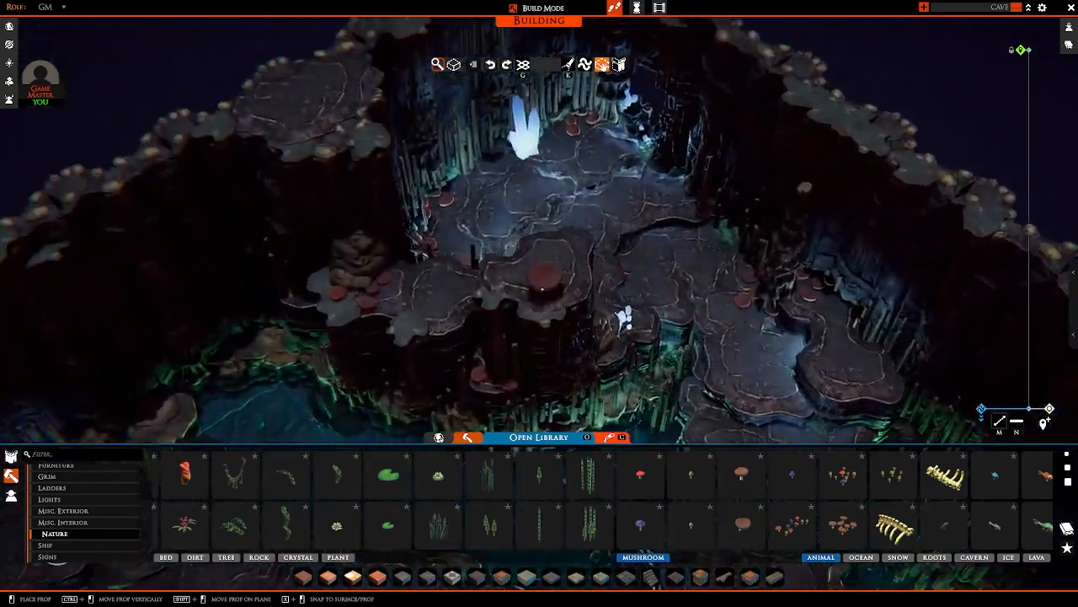
Step: Place a large flat brown mushroom between the rock and the moss at the base of the central path's column
right_click_drag(541, 289, 429, 322)
key("a")
key("s")
scroll(429, 322, "up", 3)
key("a")
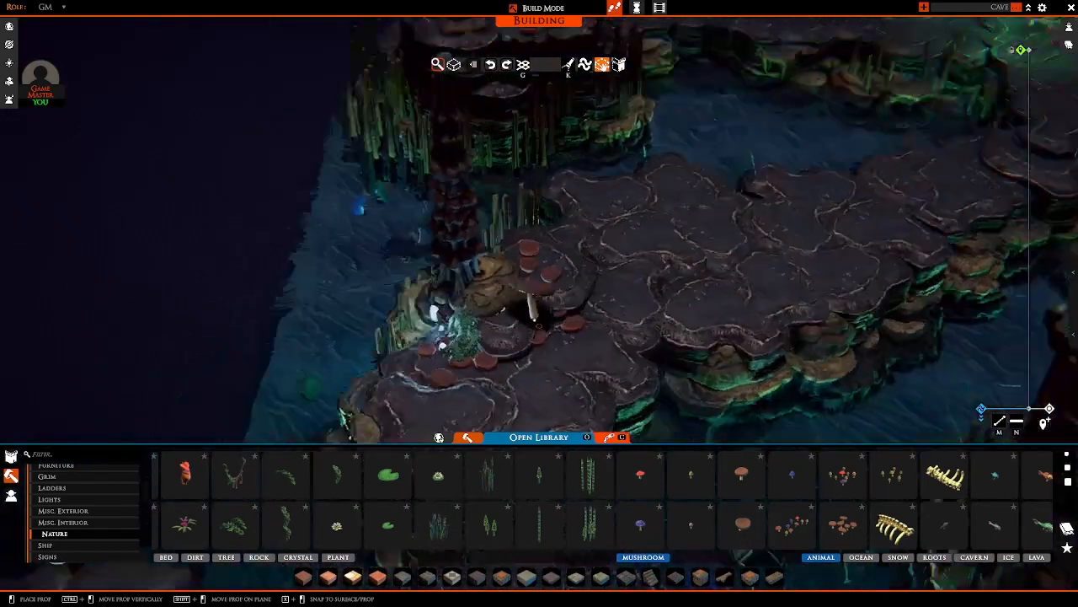
right_click_drag(537, 323, 586, 317)
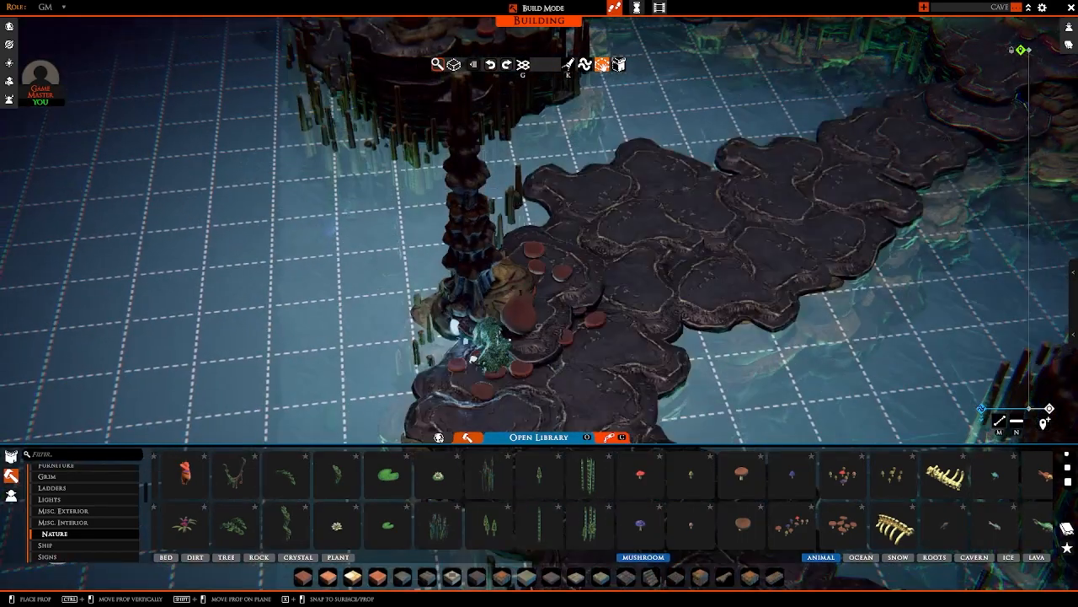
right_click_drag(497, 336, 631, 341)
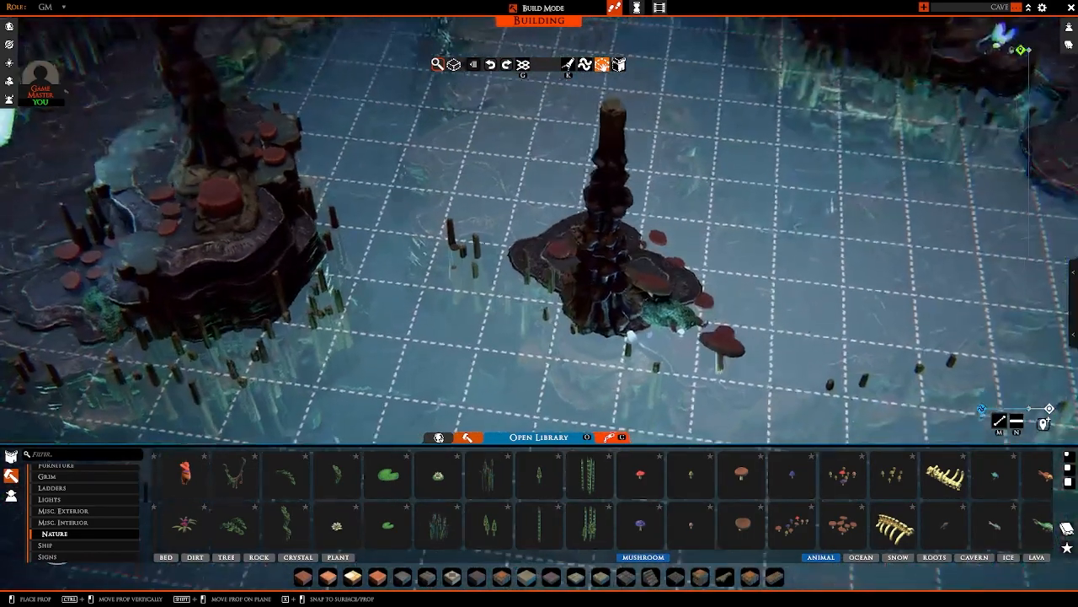
Step: Try another large flat mushroom beside the moss at the central column's base, and end the placement
right_click(710, 353)
scroll(710, 354, "down", 3)
right_click_drag(710, 354, 674, 349)
scroll(674, 349, "up", 5)
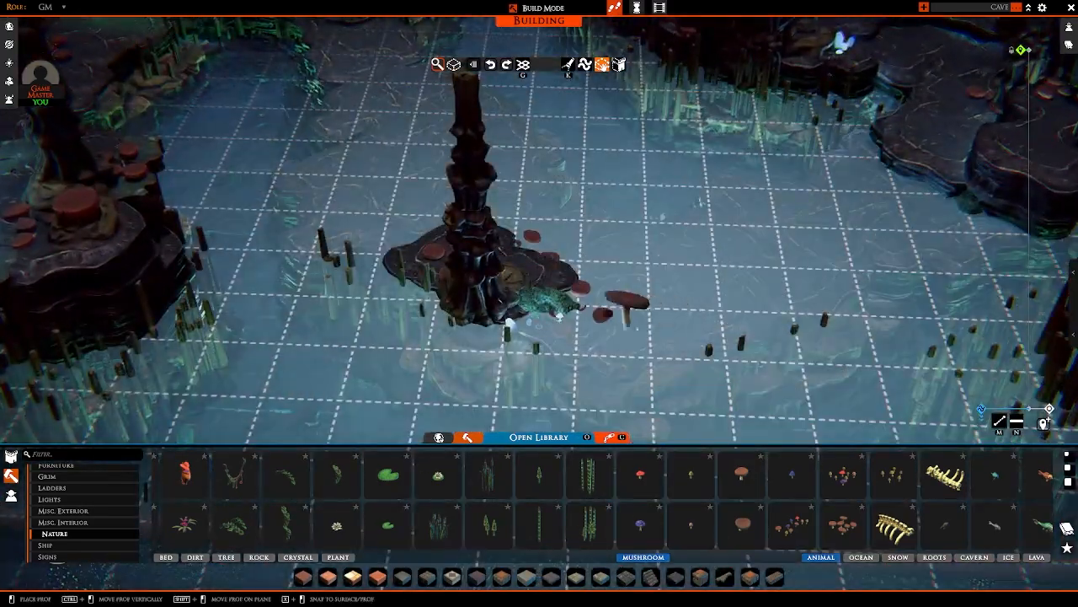
mouse_move(543, 290)
right_mouse_down()
mouse_move(699, 297)
mouse_move(472, 300)
mouse_move(441, 272)
mouse_move(380, 265)
mouse_move(120, 278)
mouse_move(2, 236)
mouse_move(219, 272)
mouse_move(540, 294)
right_mouse_up()
left_click(433, 317)
scroll(541, 291, "down", 5)
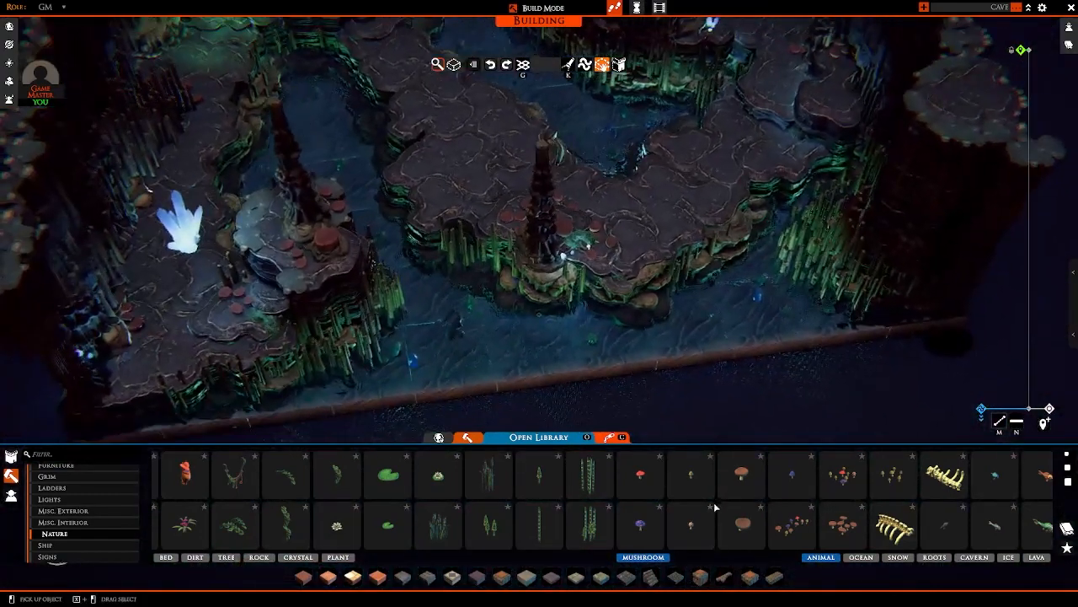
Step: Browse the Nature props through to the cavern pieces and view the whole cave from the open side
scroll(716, 507, "down", 5)
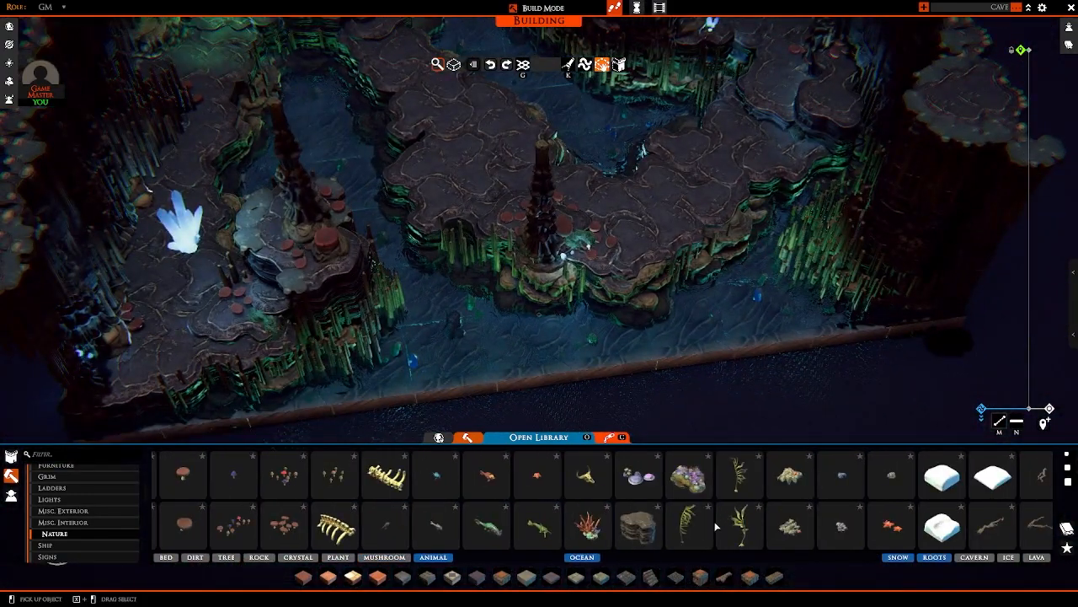
scroll(726, 527, "down", 5)
scroll(651, 385, "down", 5)
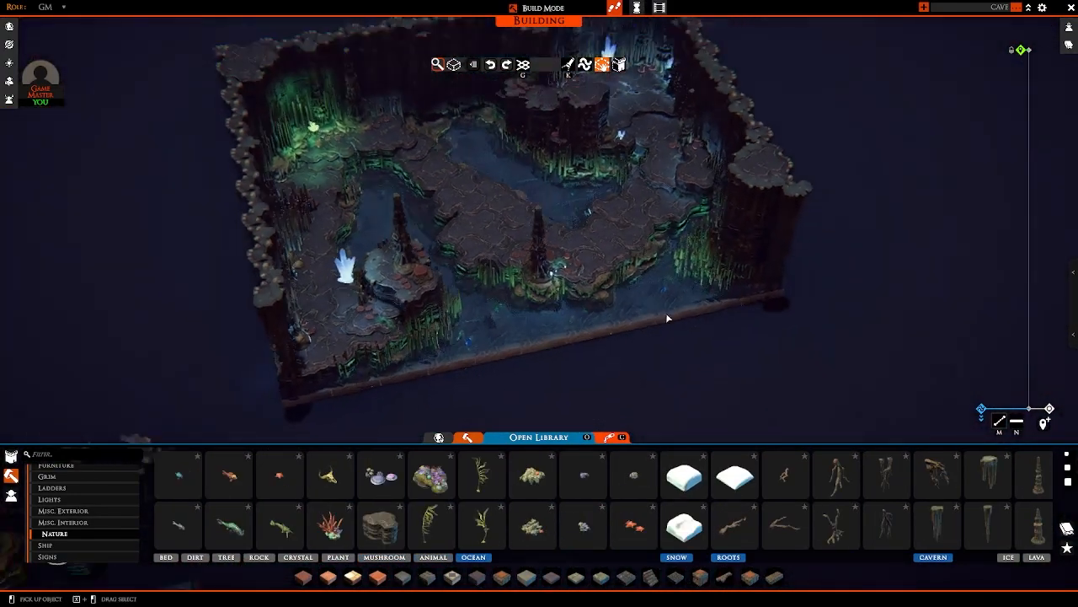
right_click_drag(665, 314, 324, 250)
scroll(681, 253, "up", 5)
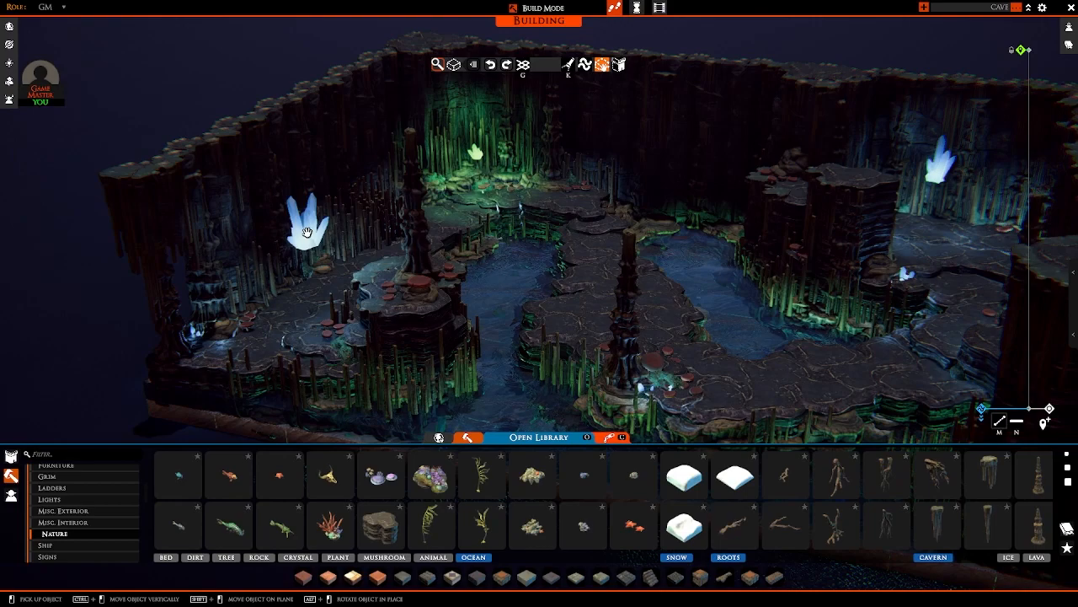
Step: Leave build mode and examine the whole cave's lighting without the hidden light-source crystals
left_click(307, 234)
key("Escape")
right_click_drag(309, 237, 424, 251)
key("Tab")
scroll(589, 280, "down", 4)
middle_click_drag(425, 251, 538, 323)
scroll(630, 263, "up", 3)
key("a")
key("Tab")
scroll(597, 496, "down", 5)
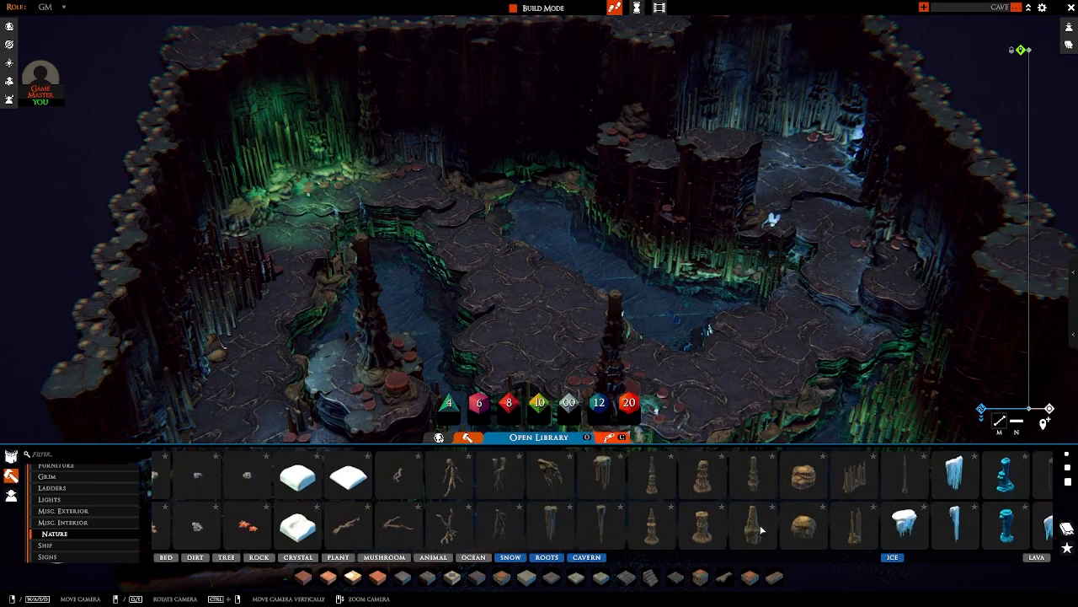
key("s")
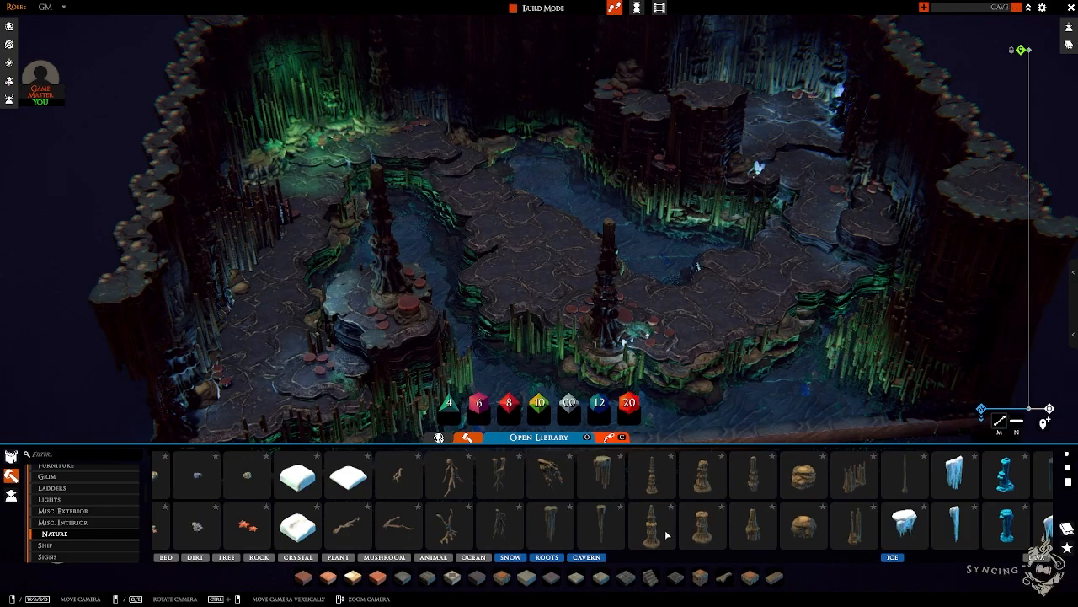
Step: Place a hanging stalactite cluster against the corner of the raised platform, adjusting its height to fit under the rim
left_click(600, 488)
key("w")
key("d")
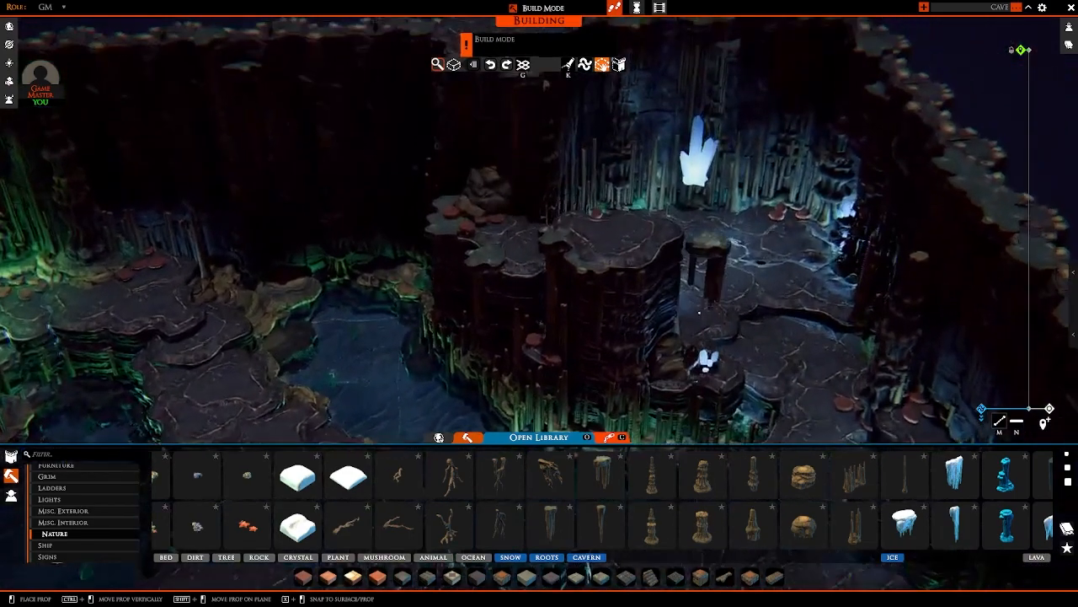
key("shift")
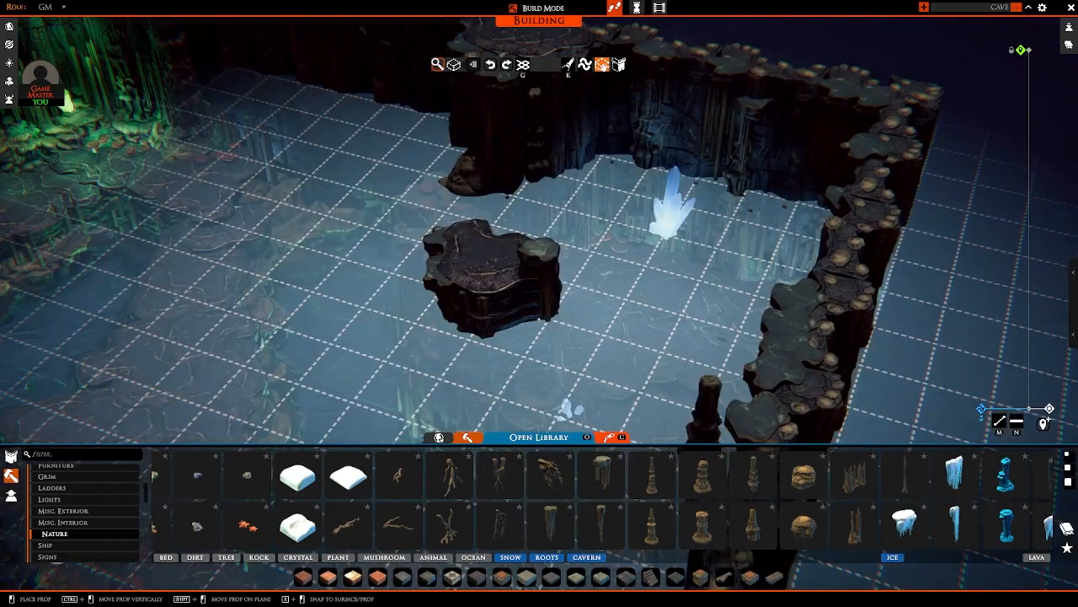
left_click_drag(540, 314, 538, 337, "ctrl")
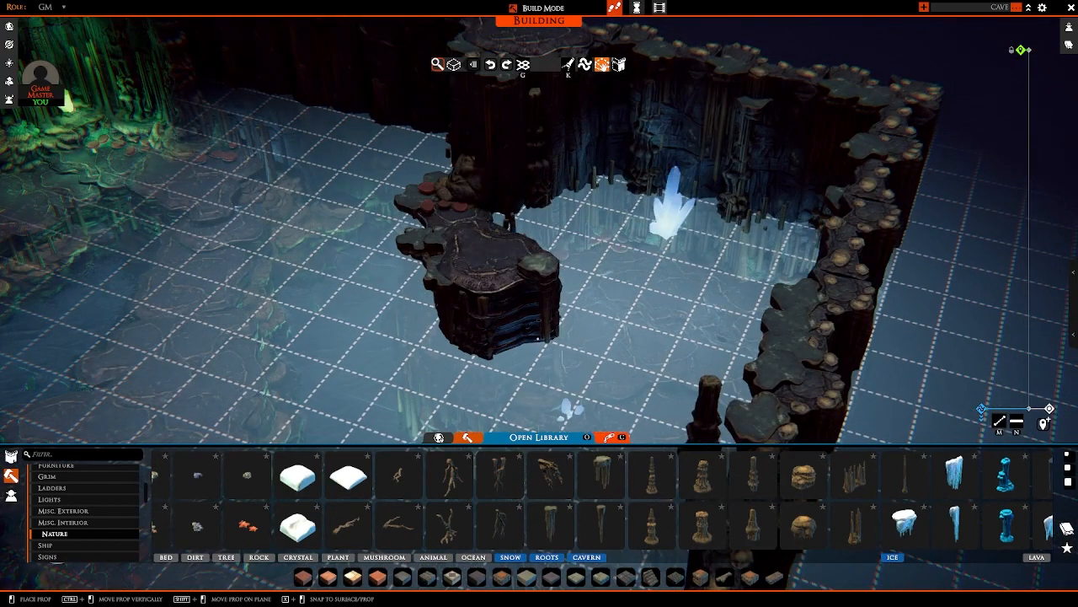
left_click(539, 340)
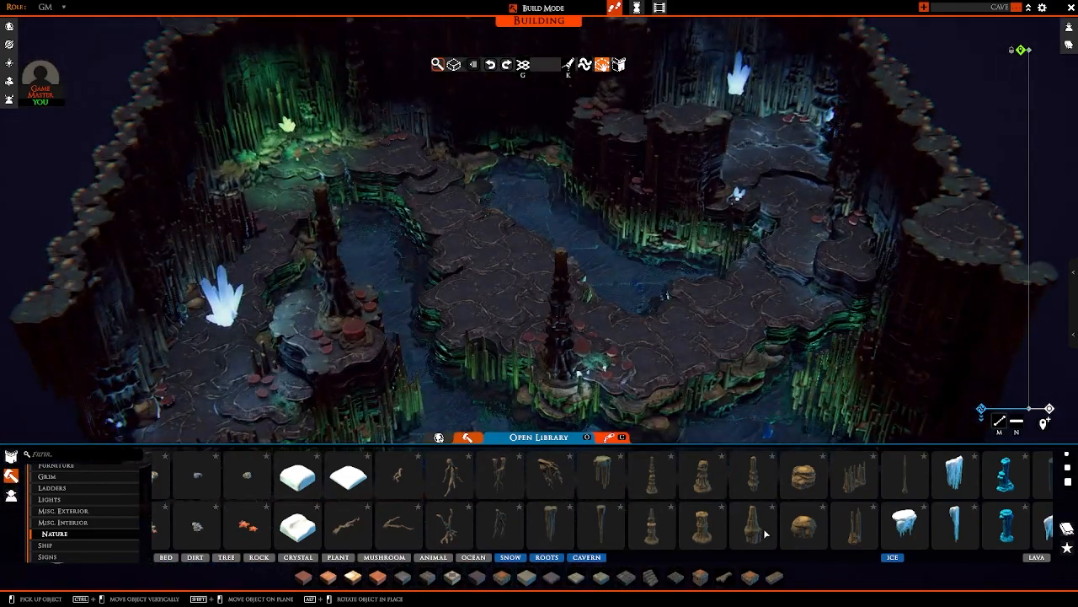
Step: Stack a pointed cavern stalagmite on top of the central path's column to make it taller
left_click(765, 534)
scroll(581, 286, "up", 3)
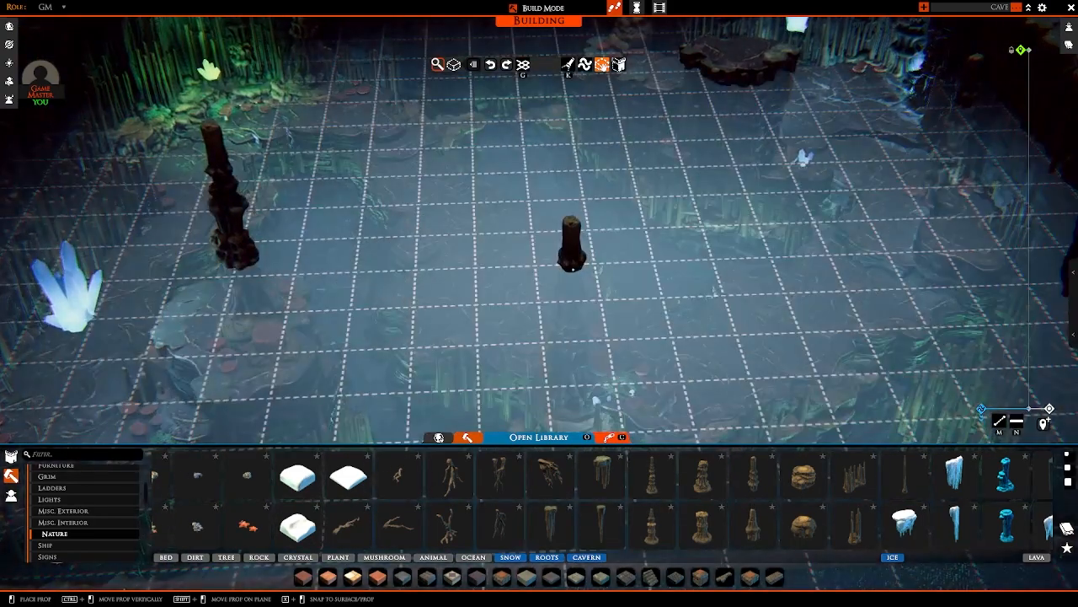
left_click_drag(573, 269, 574, 229, "ctrl")
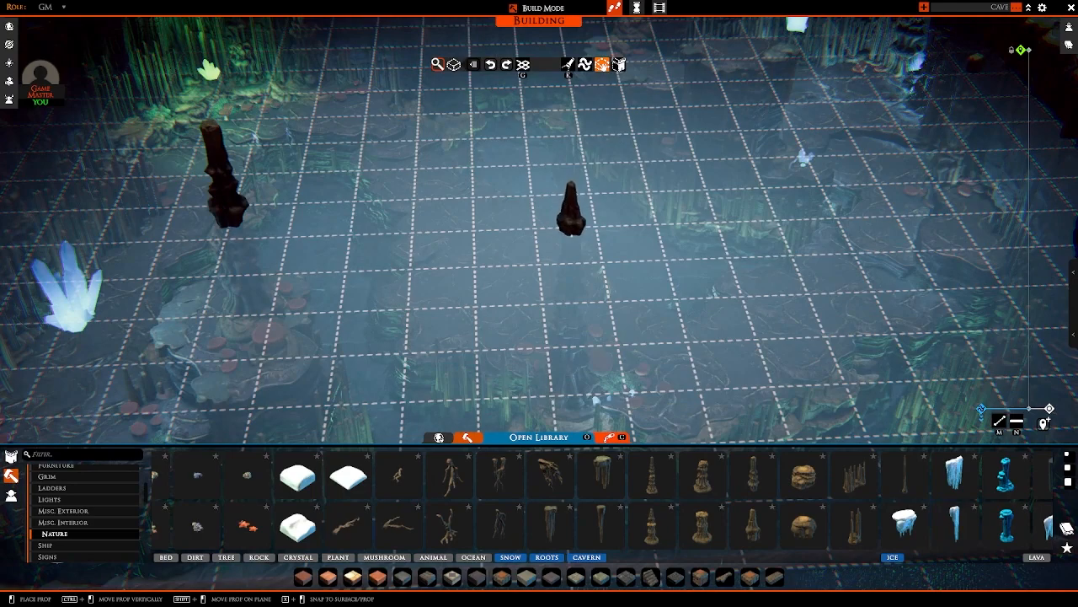
left_click(573, 221)
scroll(548, 194, "down", 5)
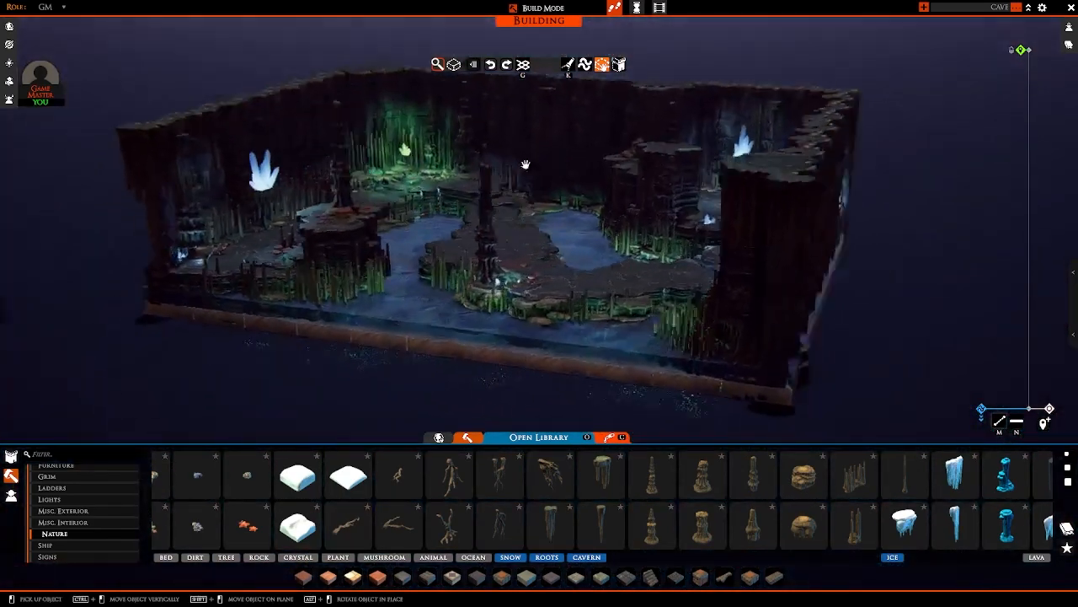
Step: Bring a tall stalagmite cluster to the ledge beside the column at the outer wall
middle_click_drag(526, 164, 651, 291)
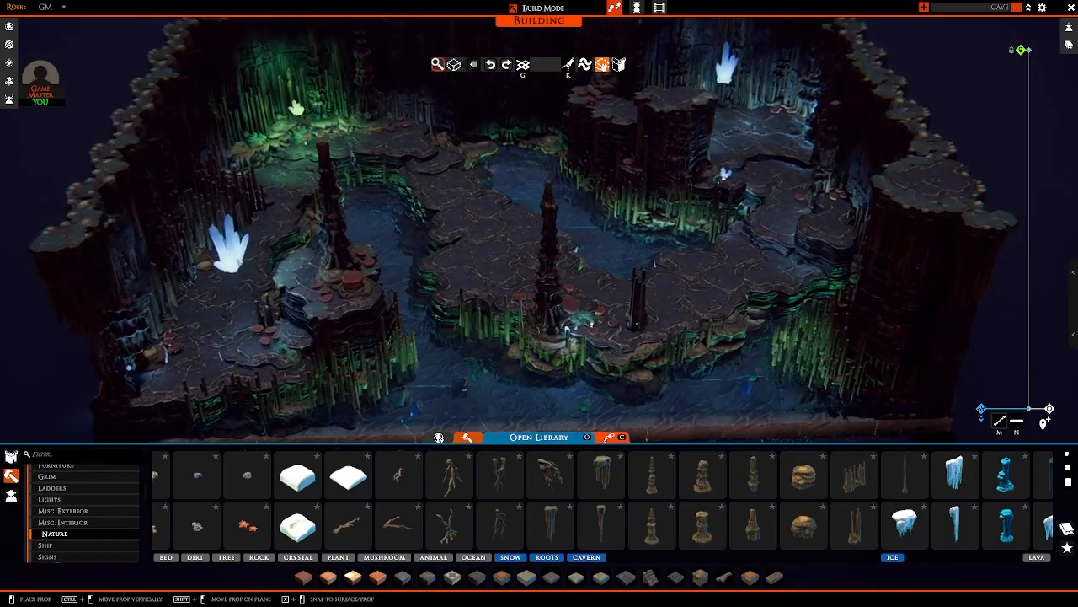
key("w")
key("d")
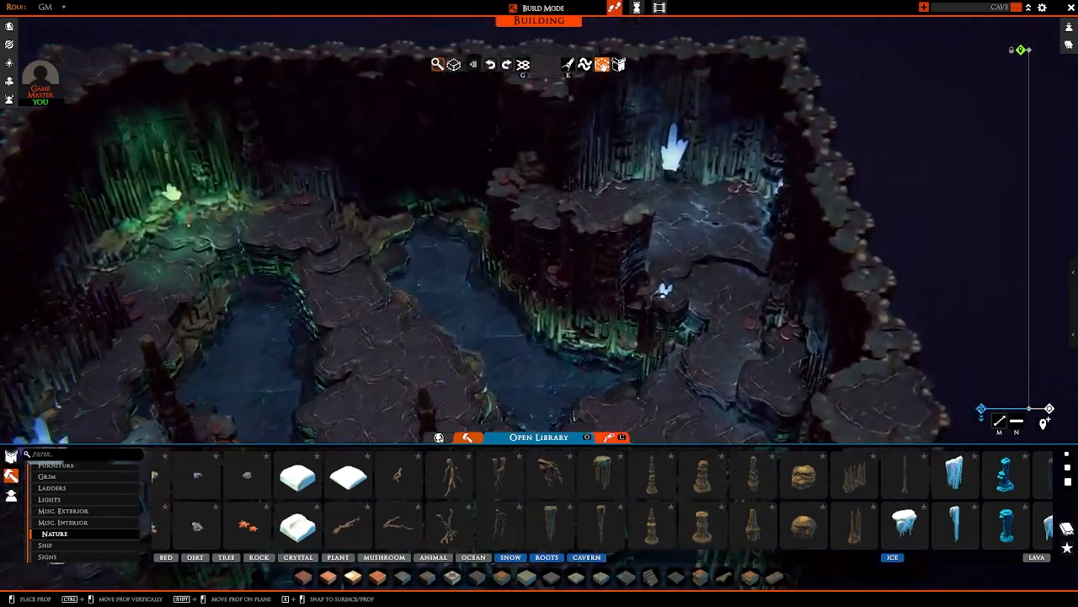
key("d")
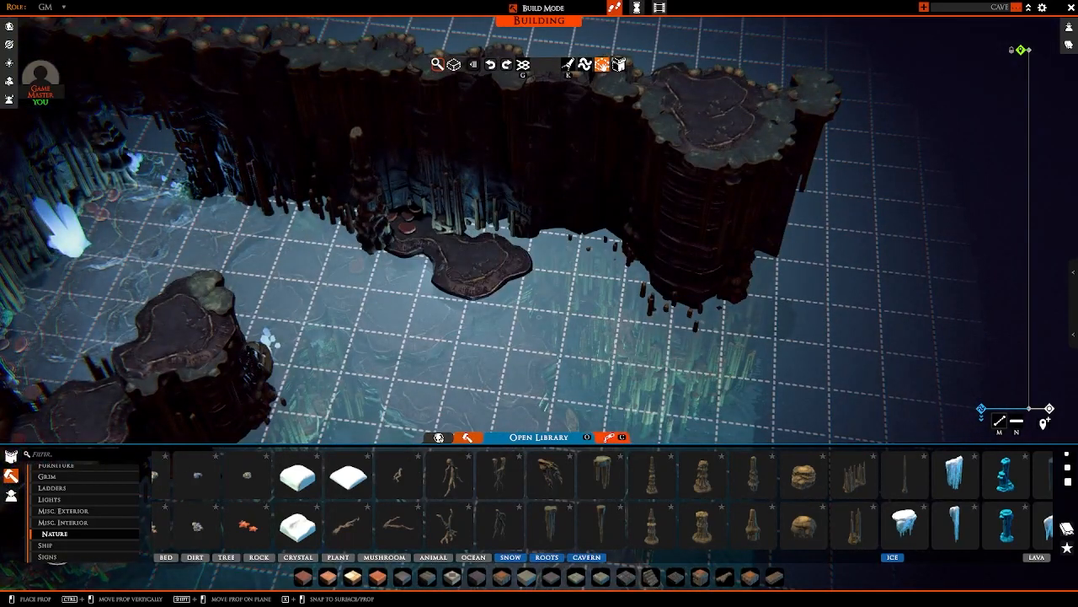
key("s")
key("a")
key("e")
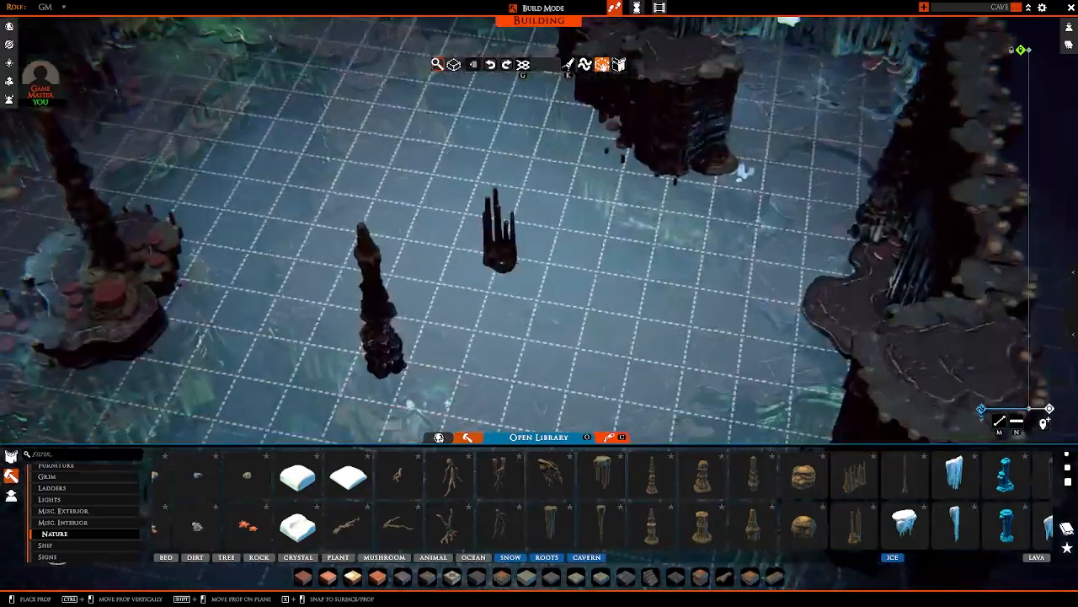
key("a")
key("e")
key("e")
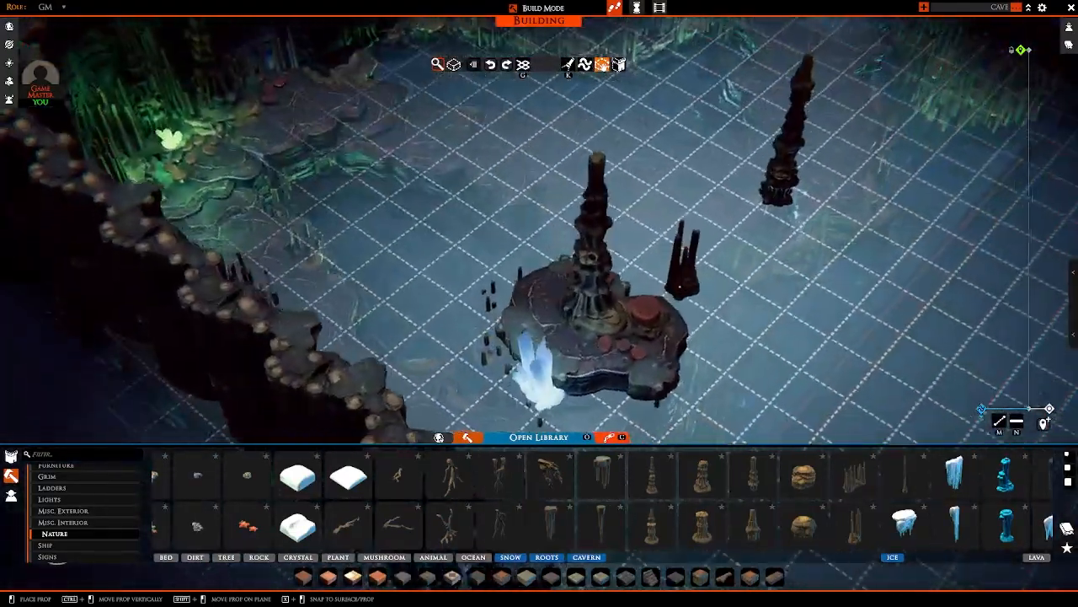
key("q")
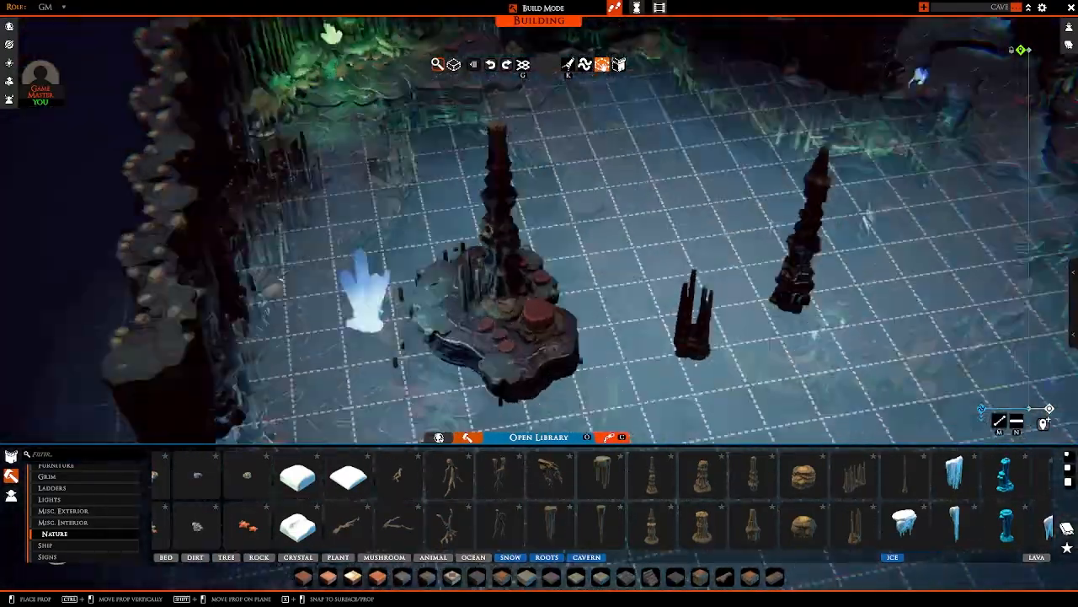
key("w")
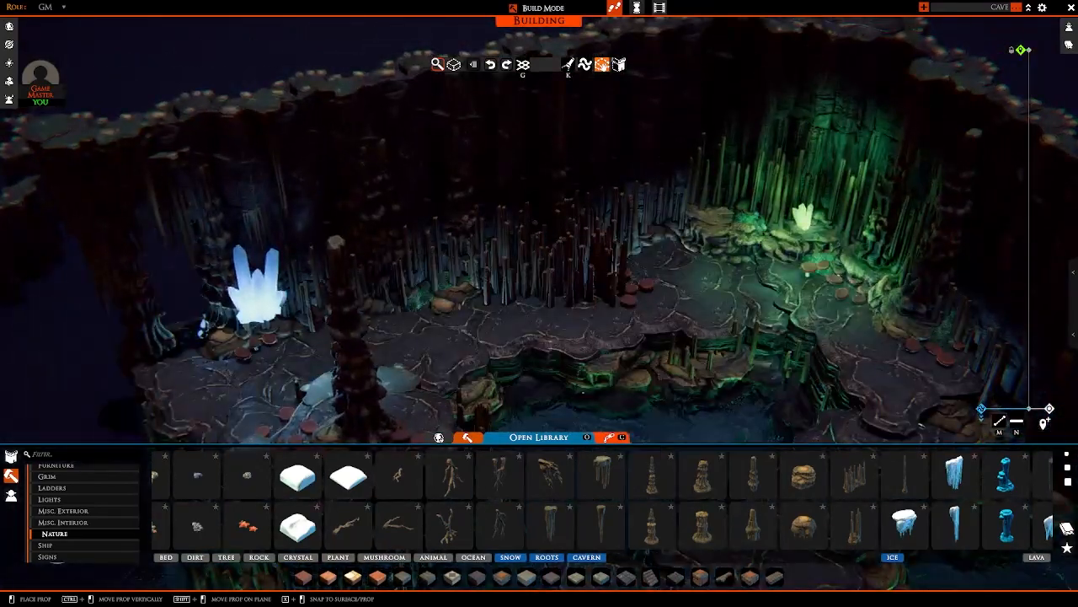
key("e")
key("q")
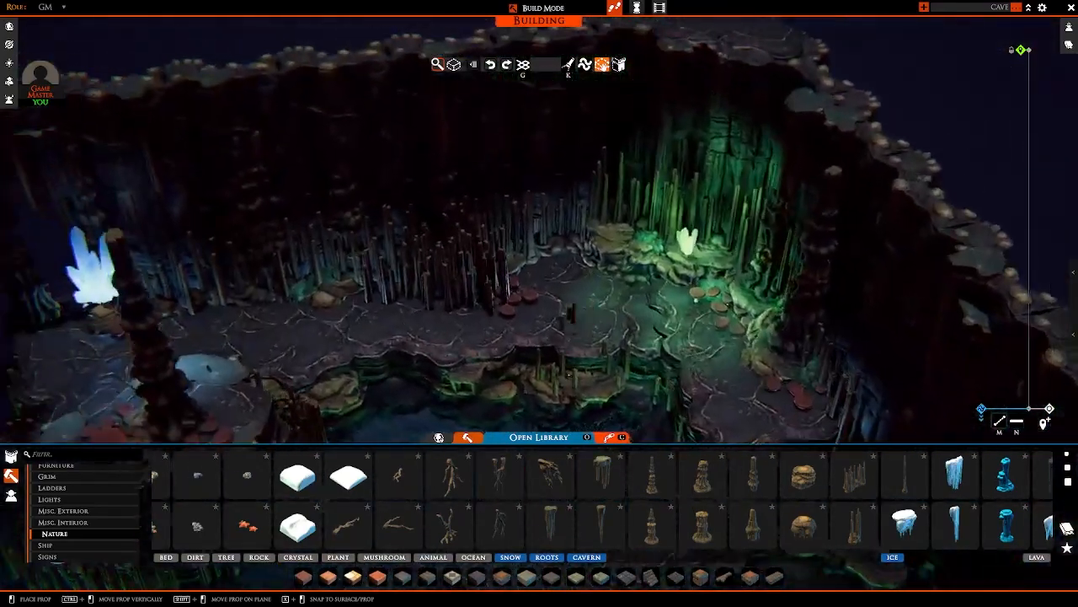
key("e")
right_click(630, 348)
Step: Place a second green glowing crystal on the path near the existing one in the green-lit corner
key("q")
key("s")
key("w")
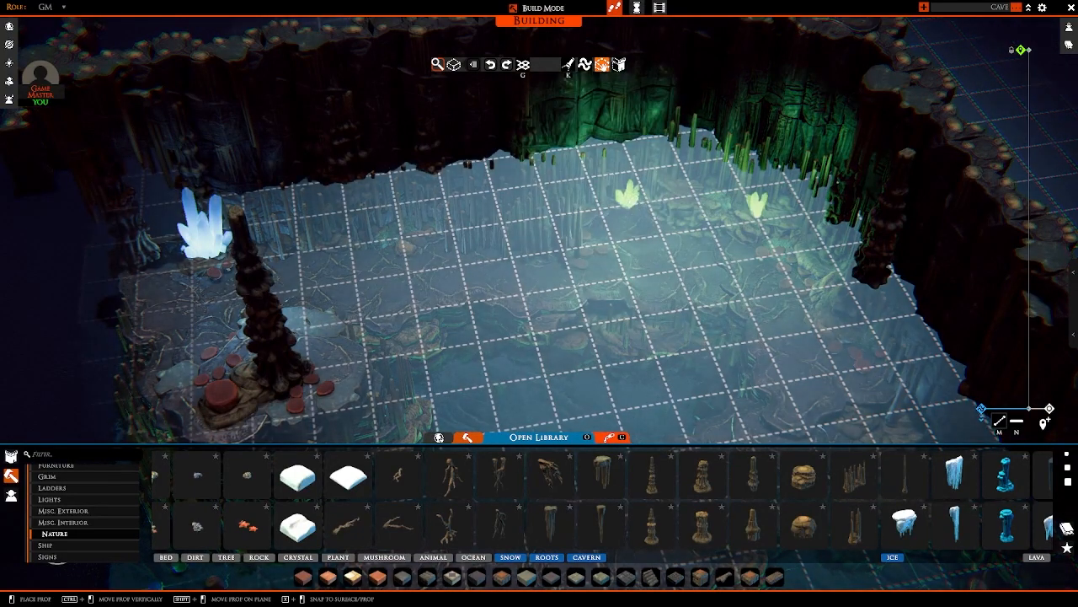
left_click(630, 204)
right_click_drag(659, 231, 650, 309)
scroll(846, 266, "down", 3)
key("w")
Step: Draw a hide volume around the new green crystal in the corner and check it outside build mode
key("Tab")
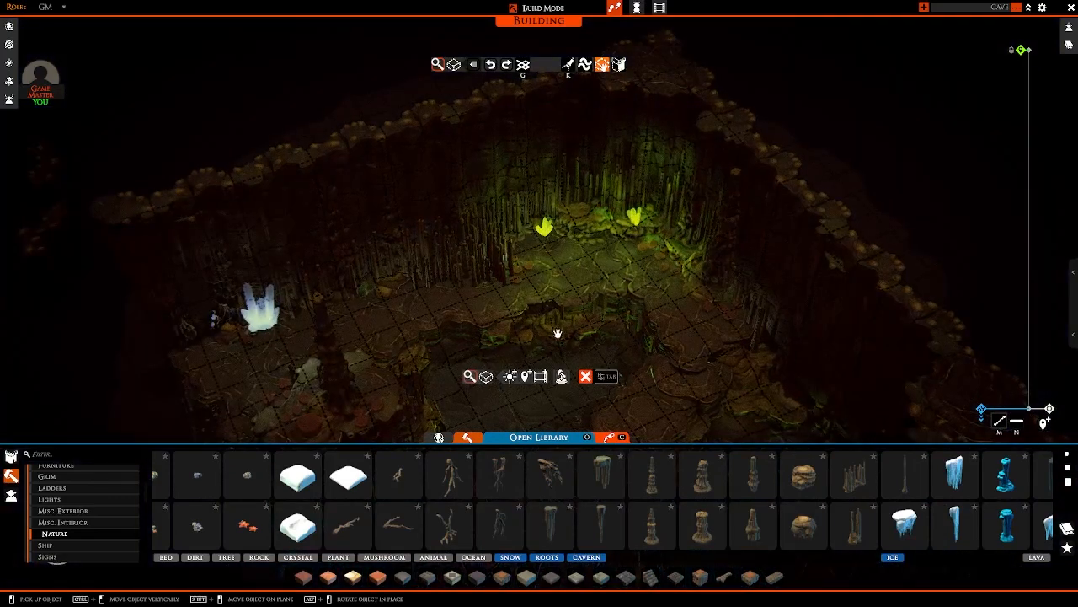
scroll(640, 265, "up", 3)
key("w")
key("d")
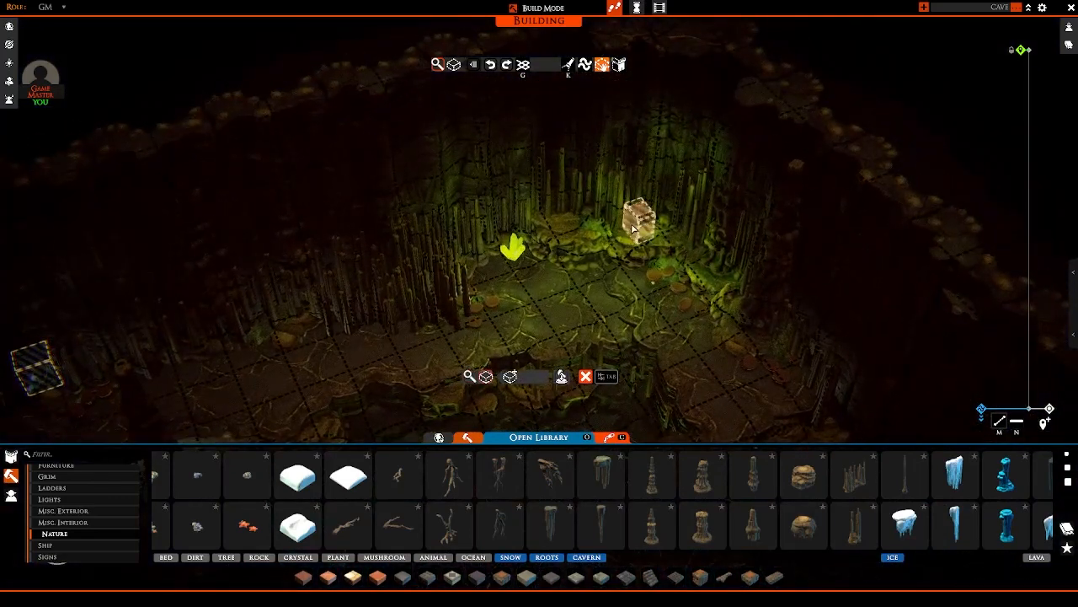
right_click_drag(558, 281, 725, 264)
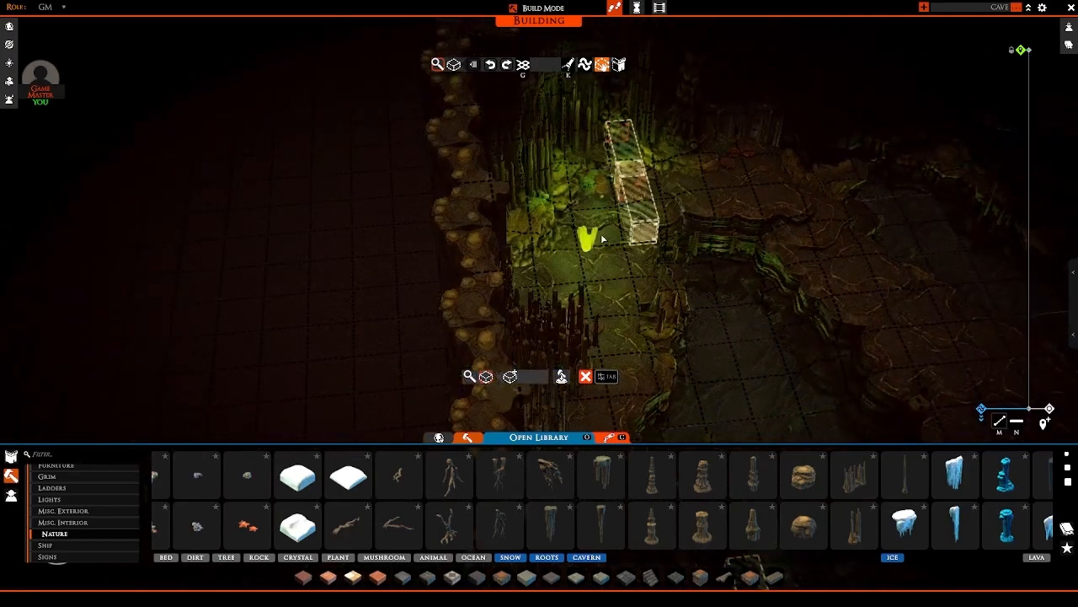
key("Tab")
scroll(615, 246, "down", 3)
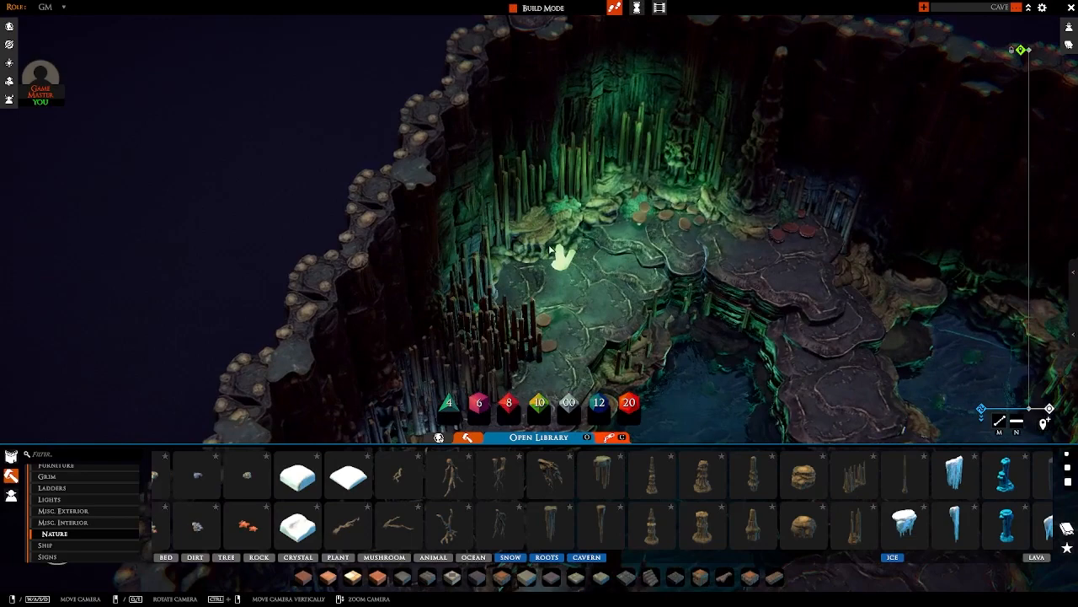
Step: Adjust the second green crystal so it is hidden and examine the whole cave's lighting outside build mode
key("Tab")
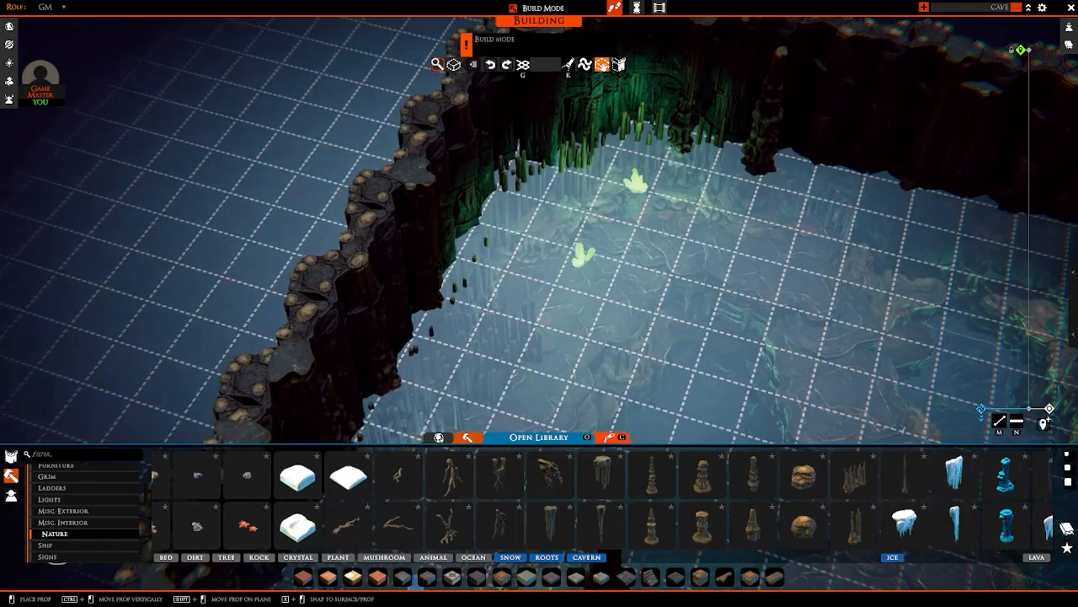
key("Tab")
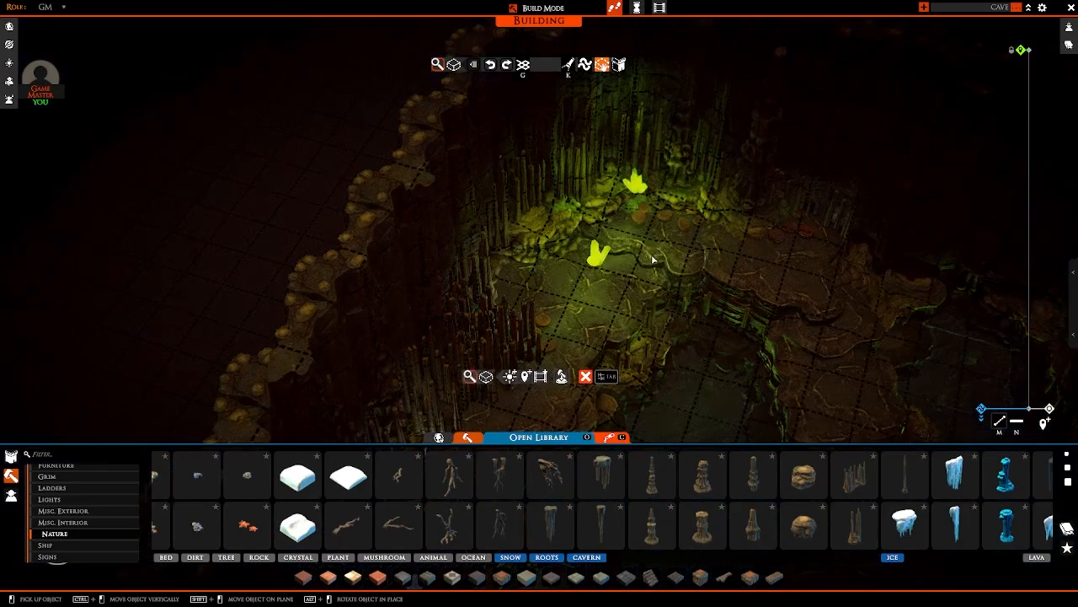
scroll(567, 241, "down", 6)
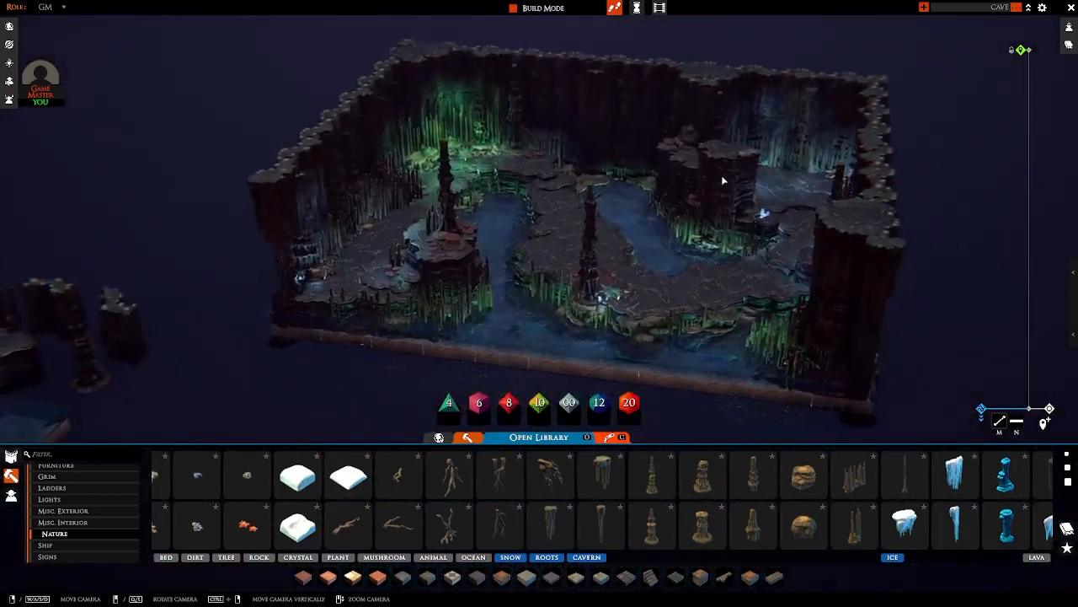
middle_click_drag(721, 219, 722, 270)
scroll(666, 278, "up", 5)
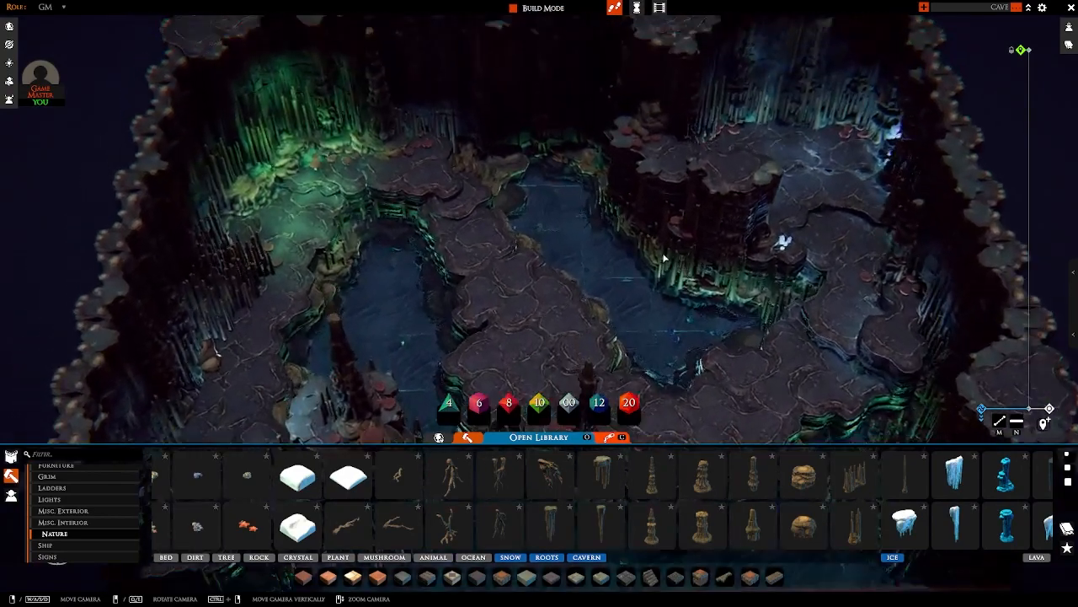
middle_click_drag(657, 255, 456, 256)
middle_click_drag(620, 241, 589, 236)
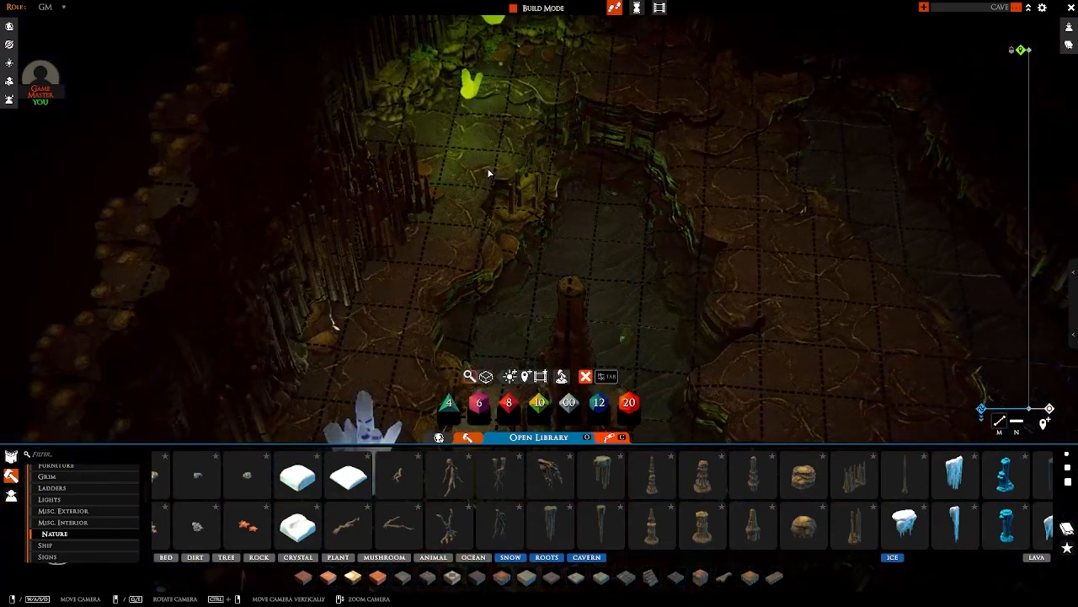
Step: Place three copies of the green light crystal in a row along the central path
left_click(476, 103)
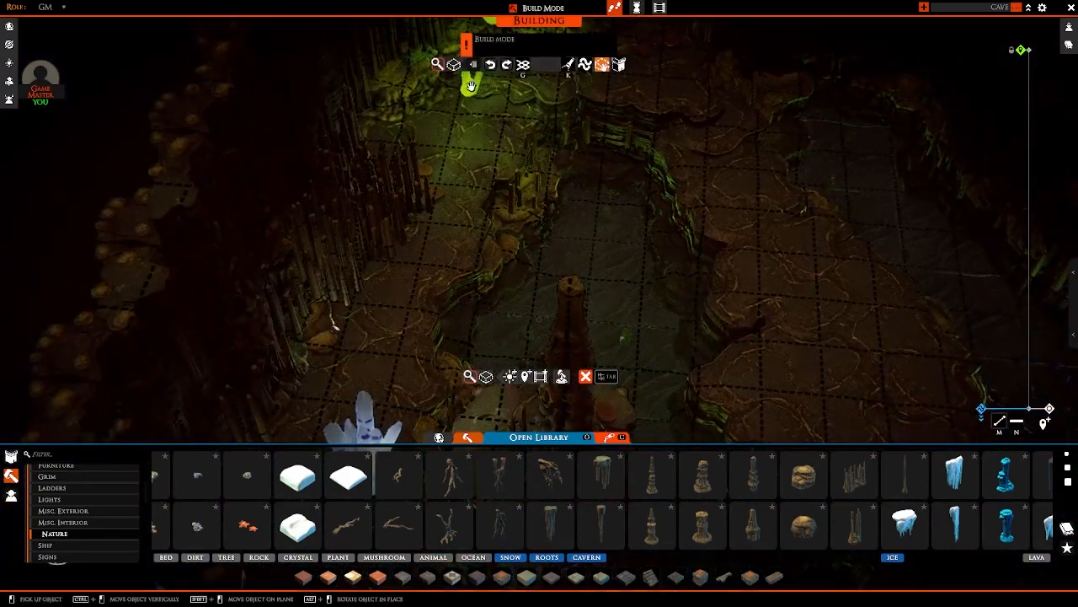
key("d")
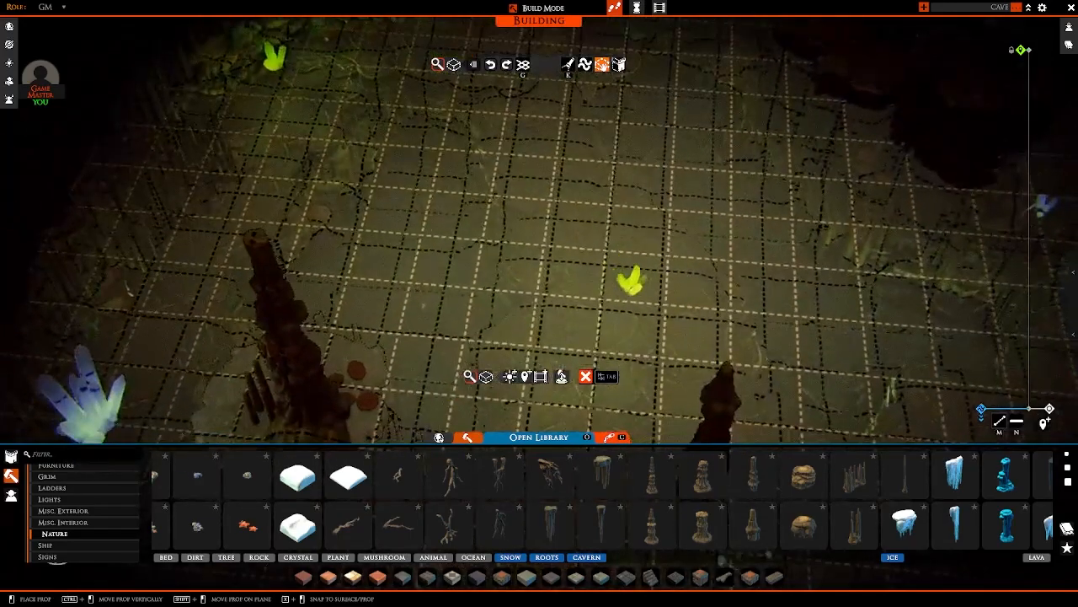
left_click(636, 289)
key("w")
left_click(582, 238)
key("w")
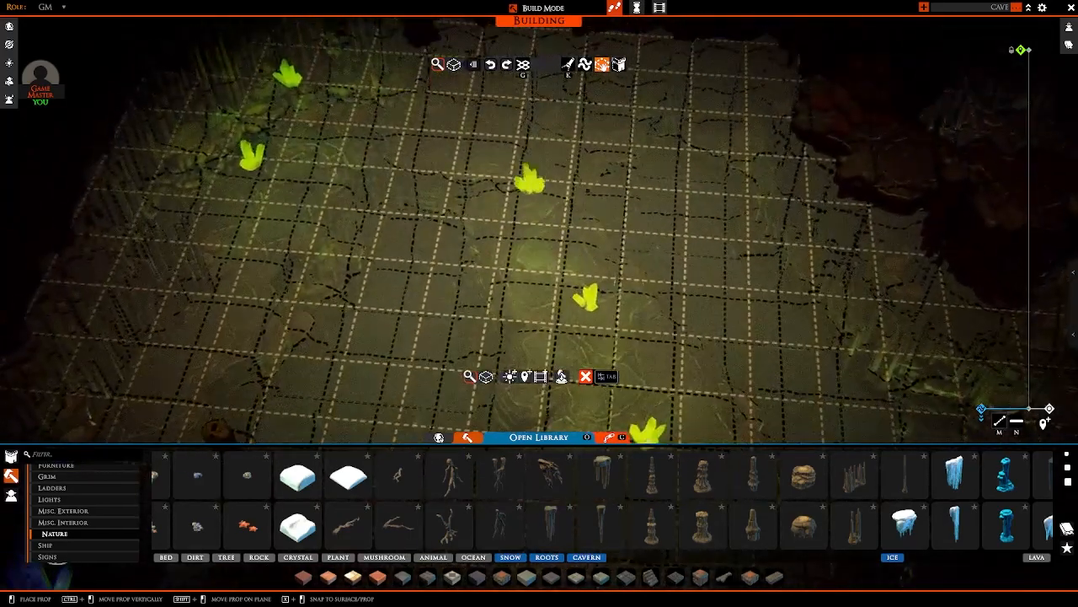
left_click(531, 179)
right_click(532, 181)
scroll(550, 204, "down", 3)
middle_click_drag(552, 208, 557, 276)
scroll(661, 249, "up", 3)
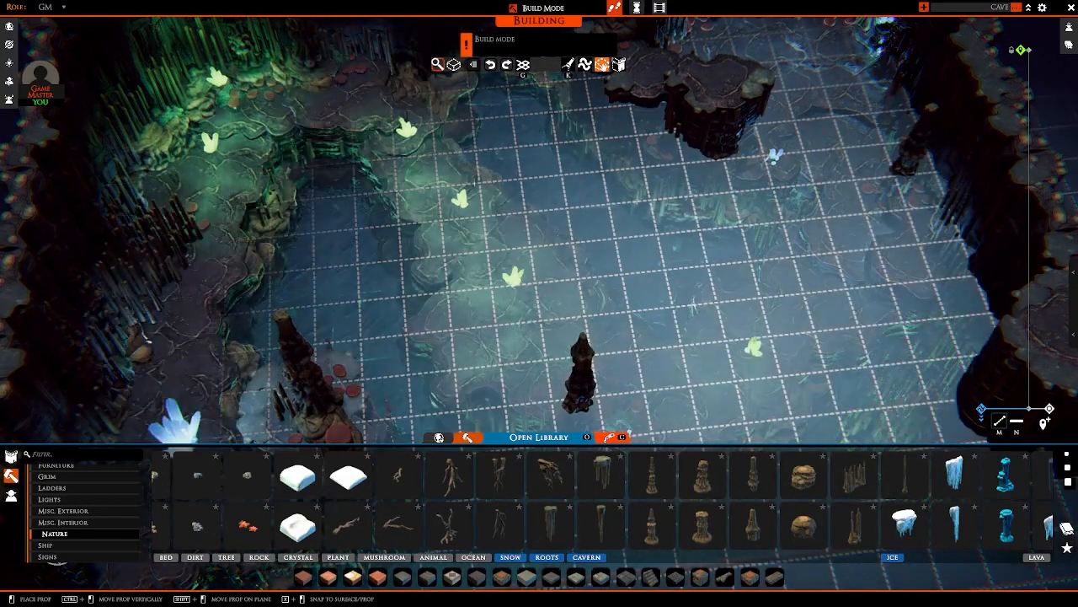
Step: Place two more green light crystals on the wide path beyond the central column
left_click(726, 347)
key("d")
left_click(719, 280)
right_click(719, 280)
Step: Remove the green crystals from the central path and examine the whole cave's lighting
middle_click_drag(719, 280, 658, 327)
middle_click_drag(322, 212, 458, 245)
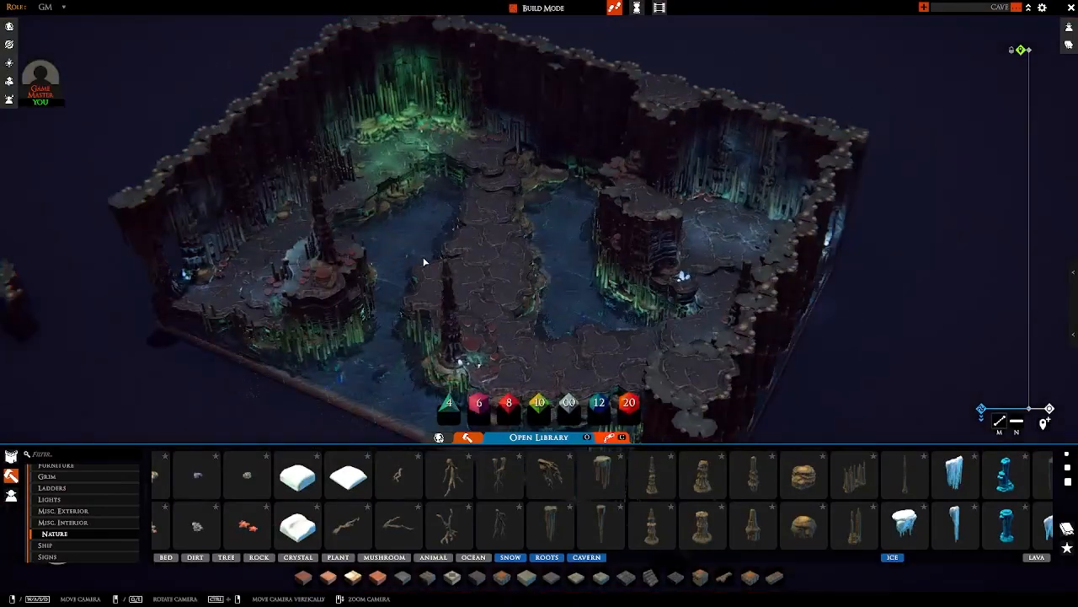
right_click_drag(423, 263, 613, 225)
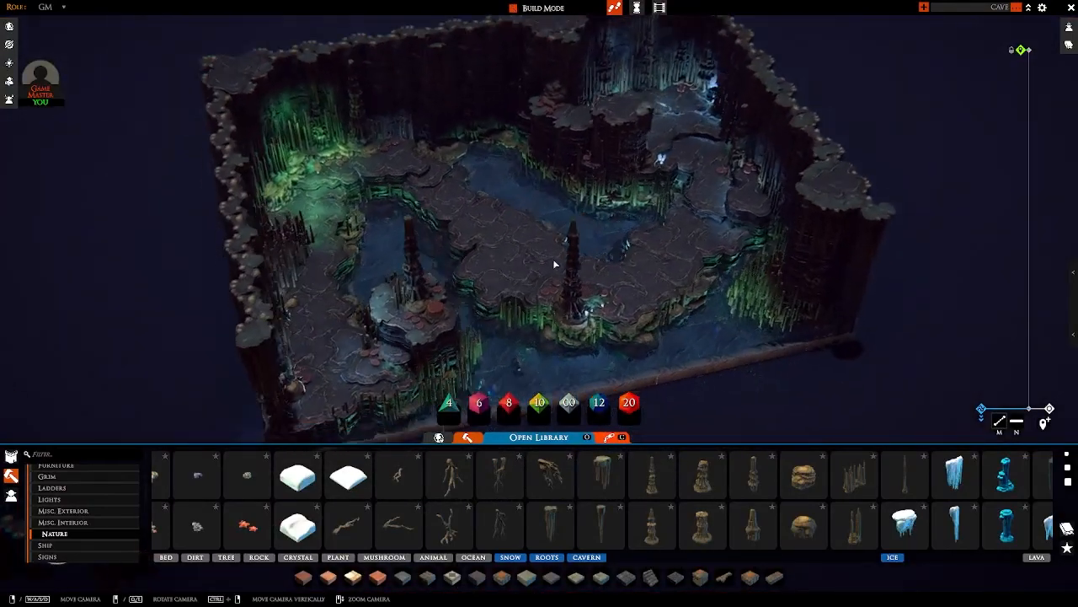
scroll(554, 264, "up", 3)
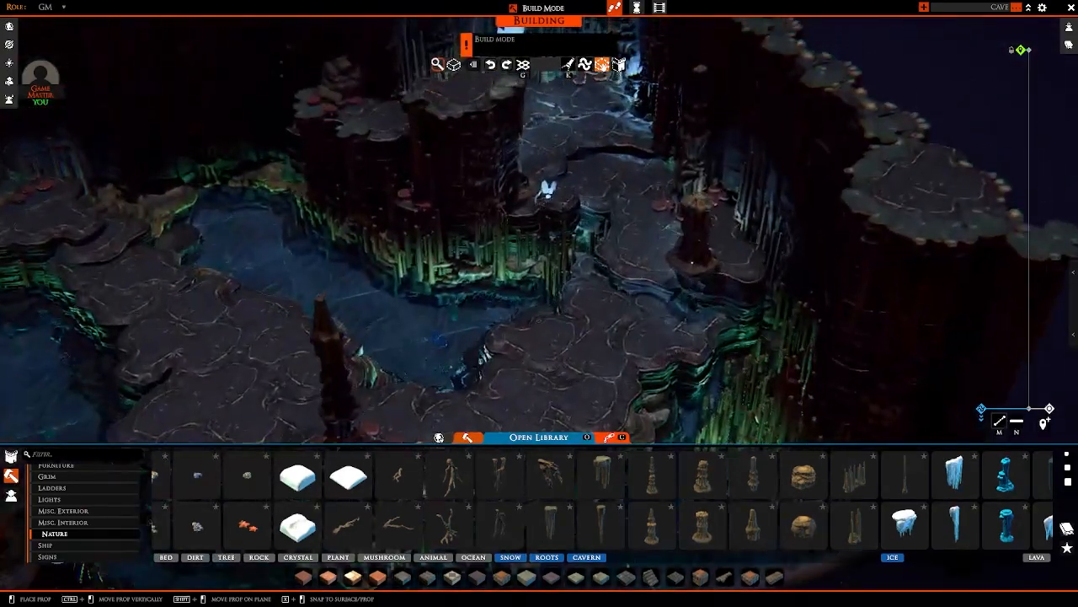
Step: Place a flat-topped stalagmite column against the tall rock pillar behind the raised platform
right_click_drag(691, 262, 698, 291)
key("d")
left_click(650, 249)
left_click_drag(649, 249, 674, 190, "ctrl")
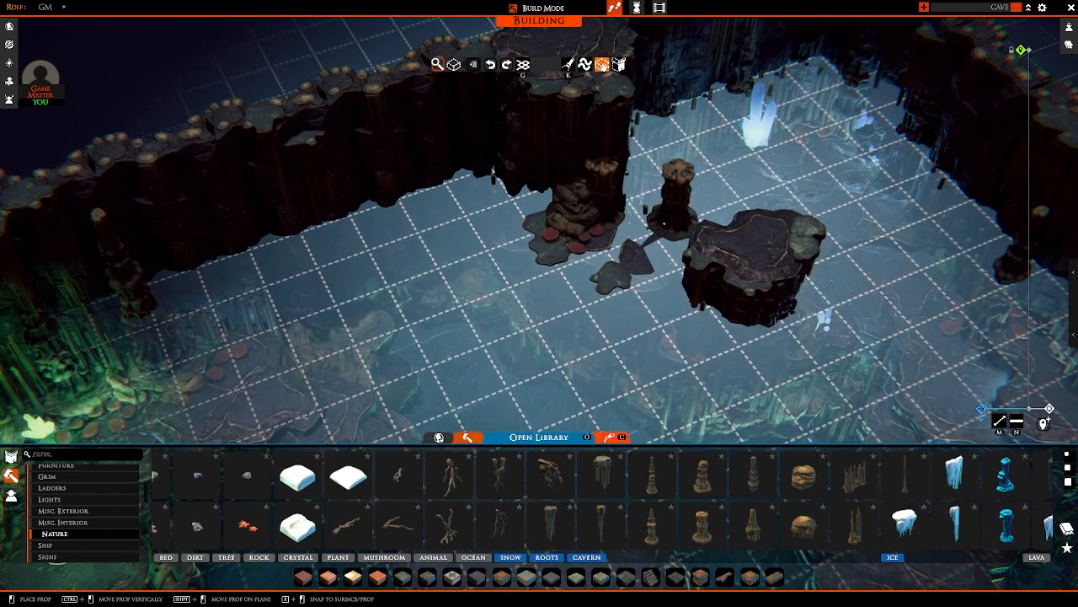
scroll(707, 203, "down", 3)
right_click_drag(674, 190, 649, 391)
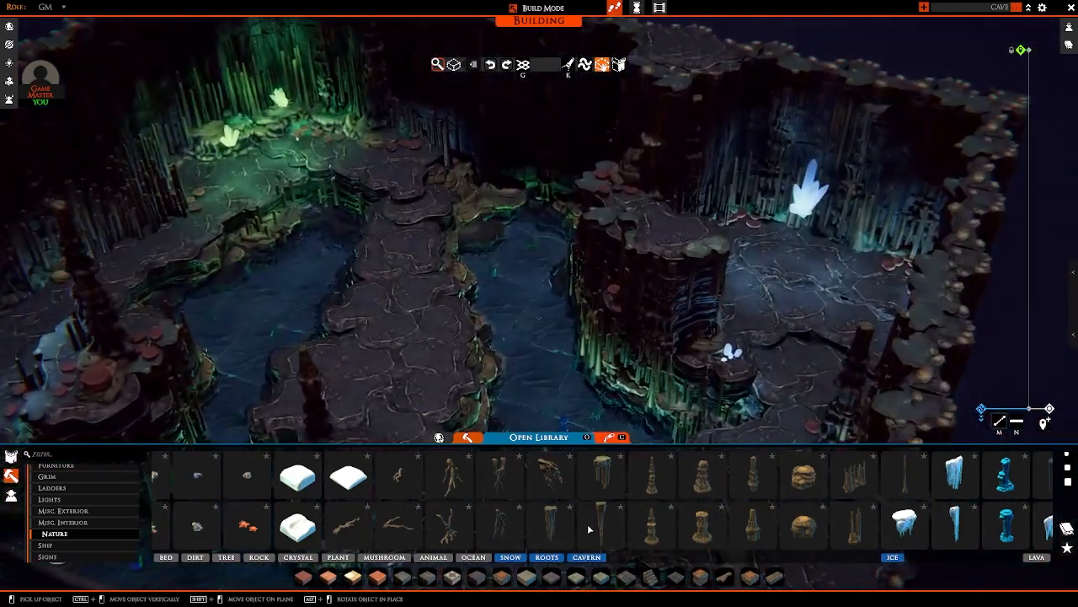
Step: Try to hang a thin stalactite along the cave's rear wall
left_click(596, 525)
right_click_drag(581, 282, 473, 305)
key("w")
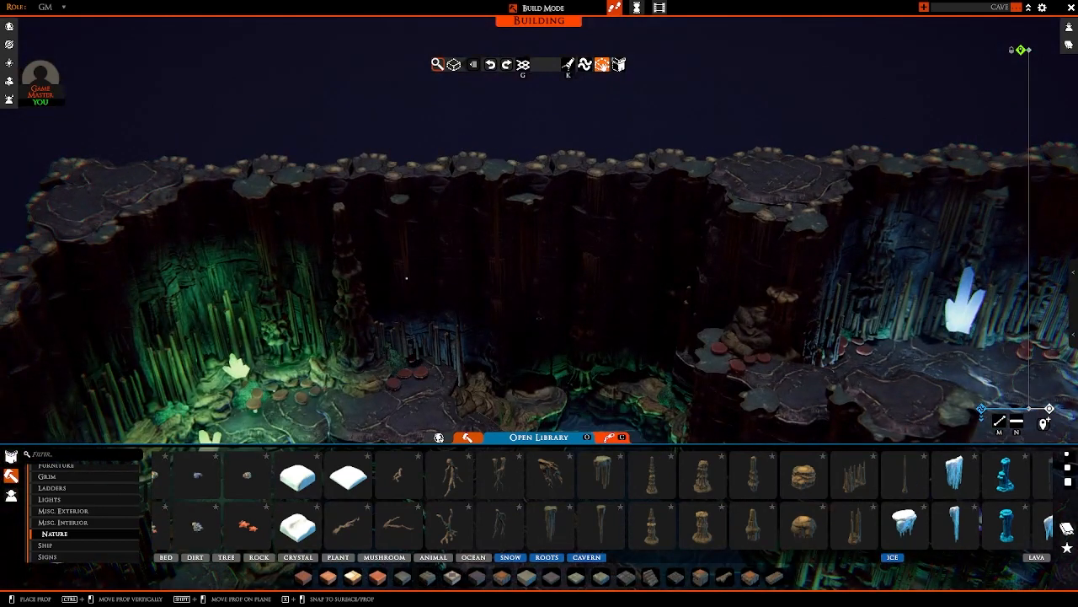
left_click_drag(406, 278, 407, 285, "ctrl")
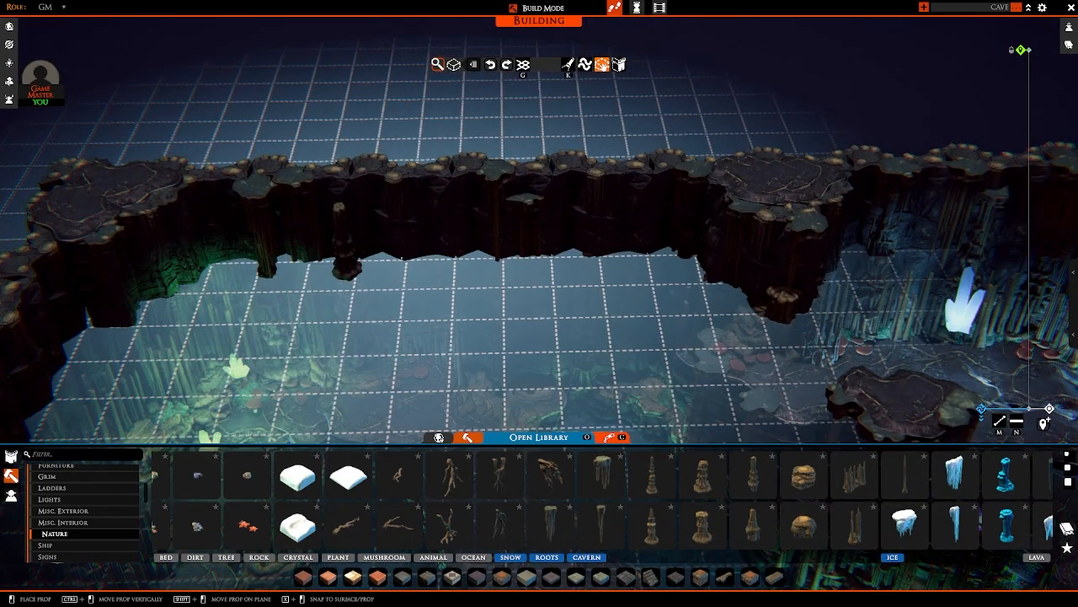
key("d")
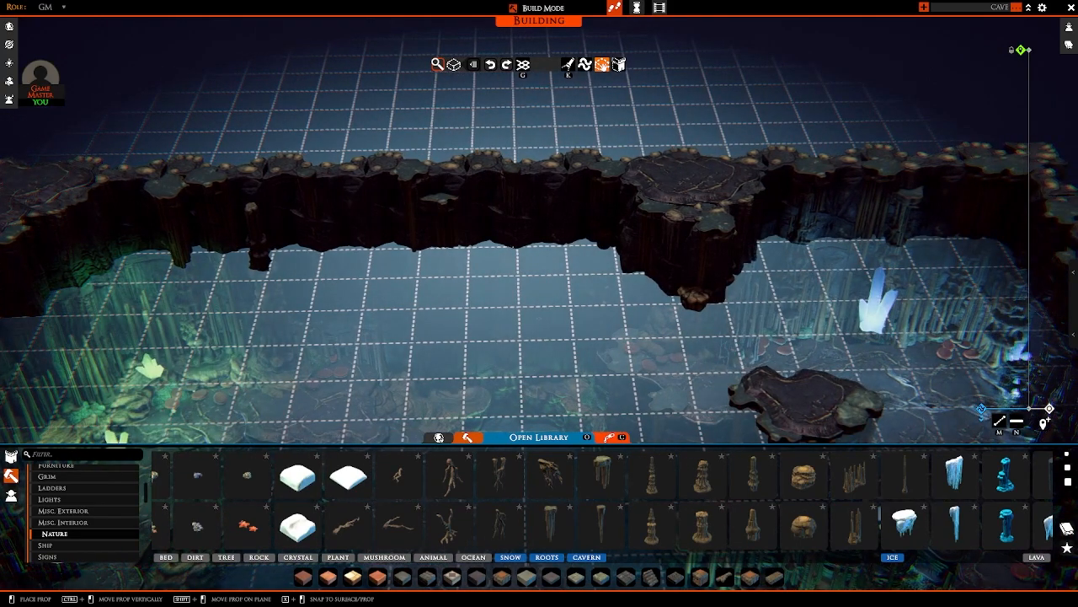
key("d")
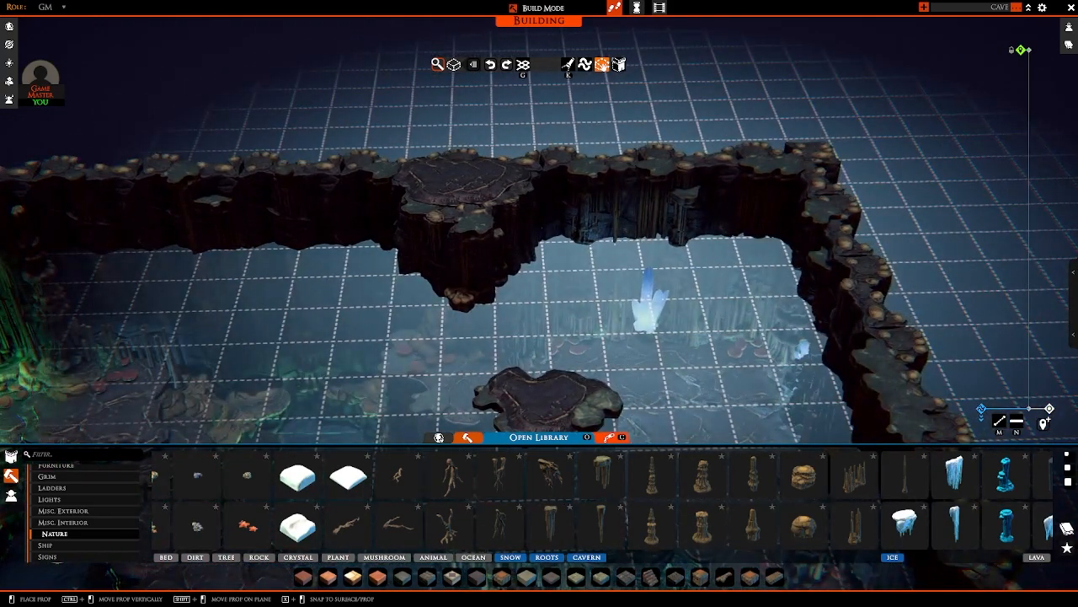
right_click(647, 303)
Step: Select the forked root prop and position it by the rocks along the stalagmite-lined wall of the side path
scroll(648, 304, "down", 3)
right_click_drag(647, 337, 649, 404)
scroll(653, 421, "up", 2)
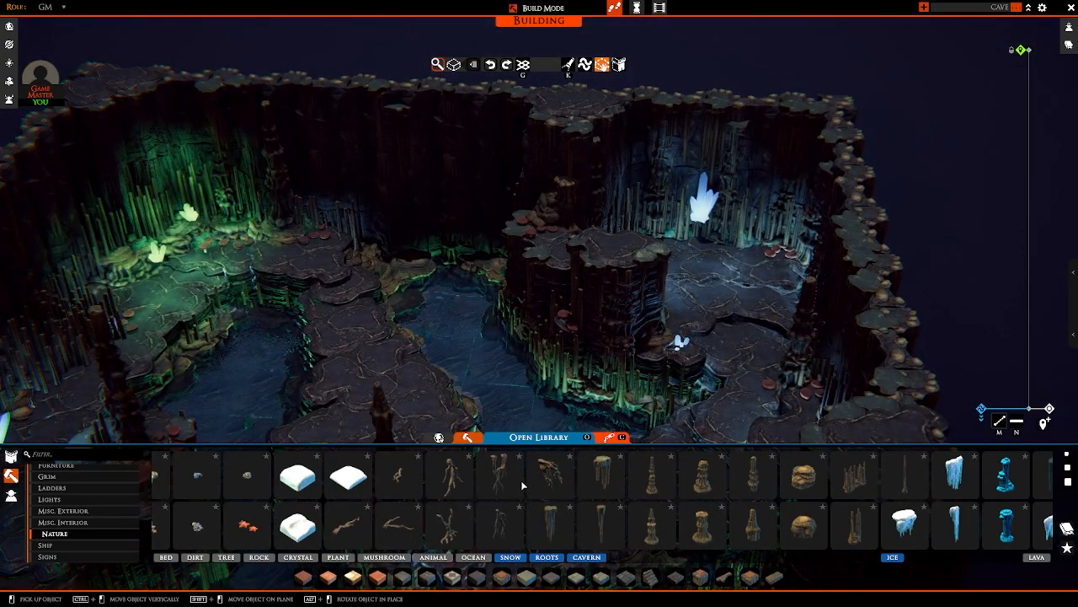
key("s")
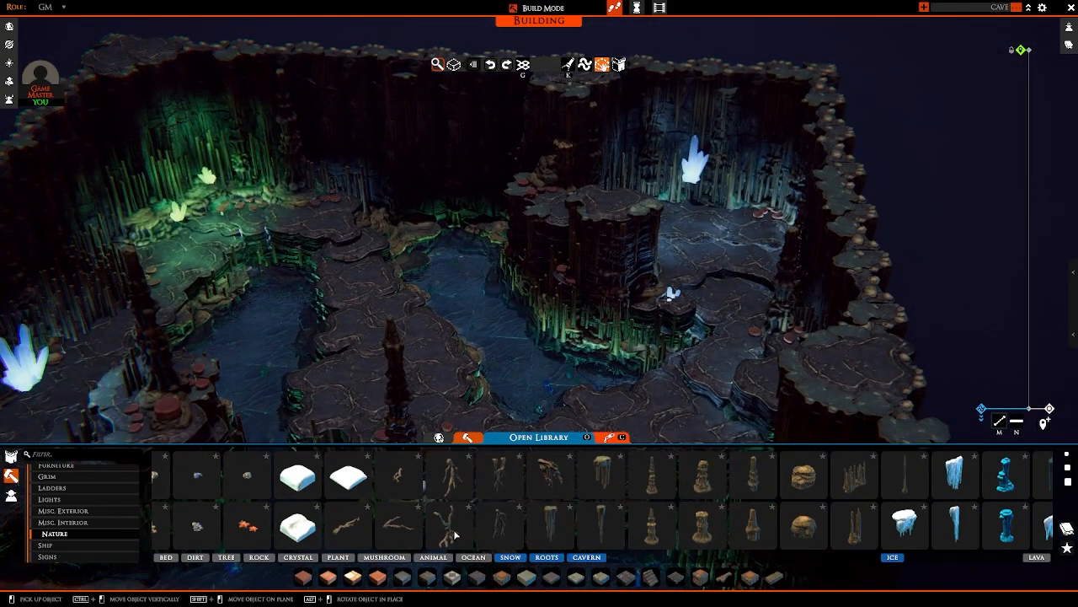
left_click(455, 535)
key("a")
key("s")
right_click_drag(472, 354, 665, 337)
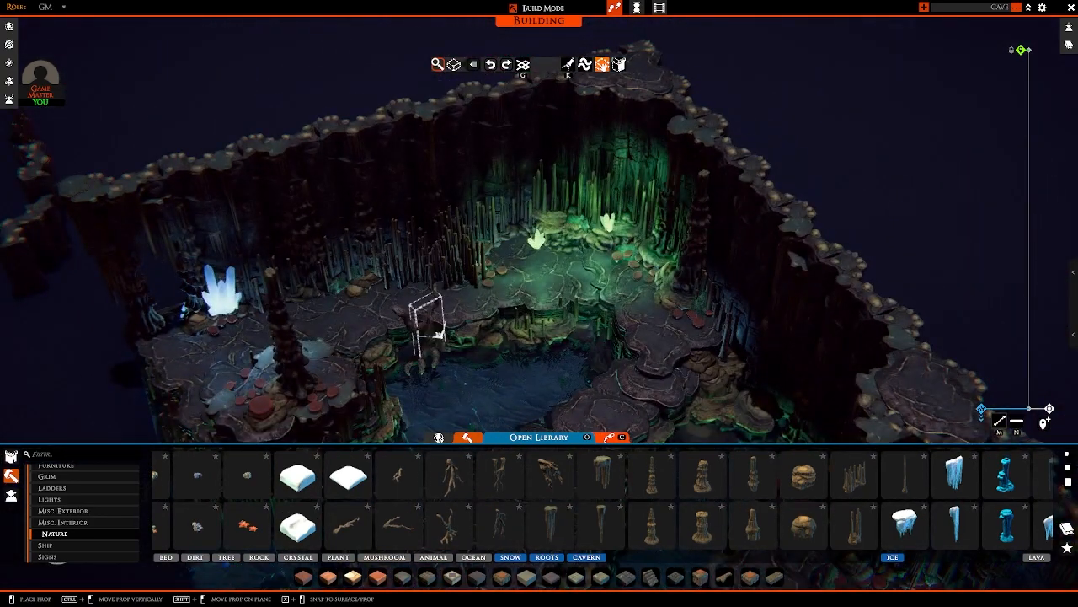
left_click_drag(395, 325, 368, 305, "ctrl")
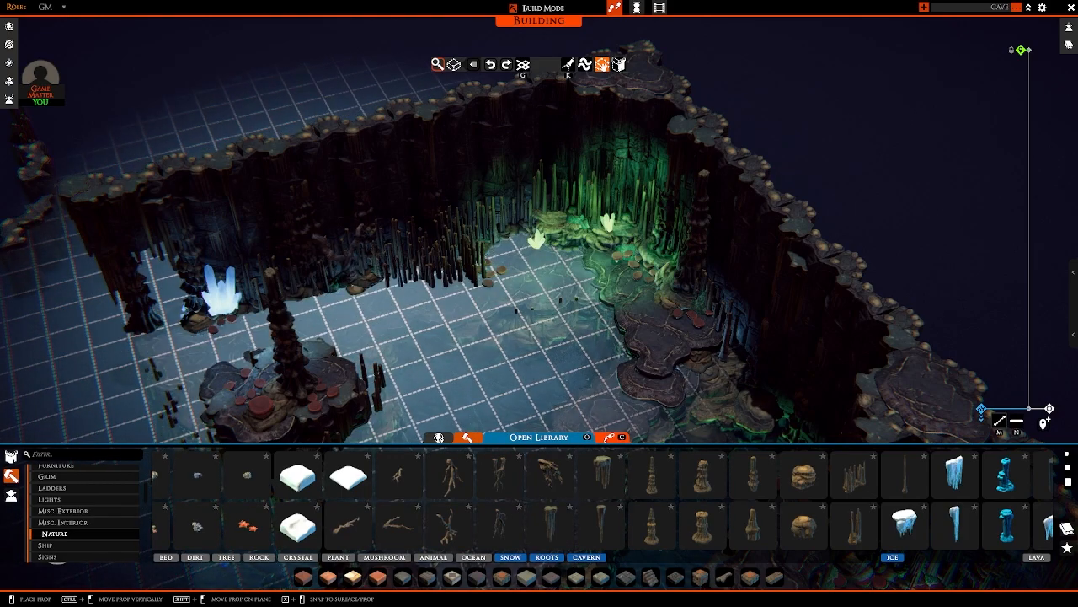
scroll(368, 286, "up", 4)
right_click_drag(368, 286, 402, 252)
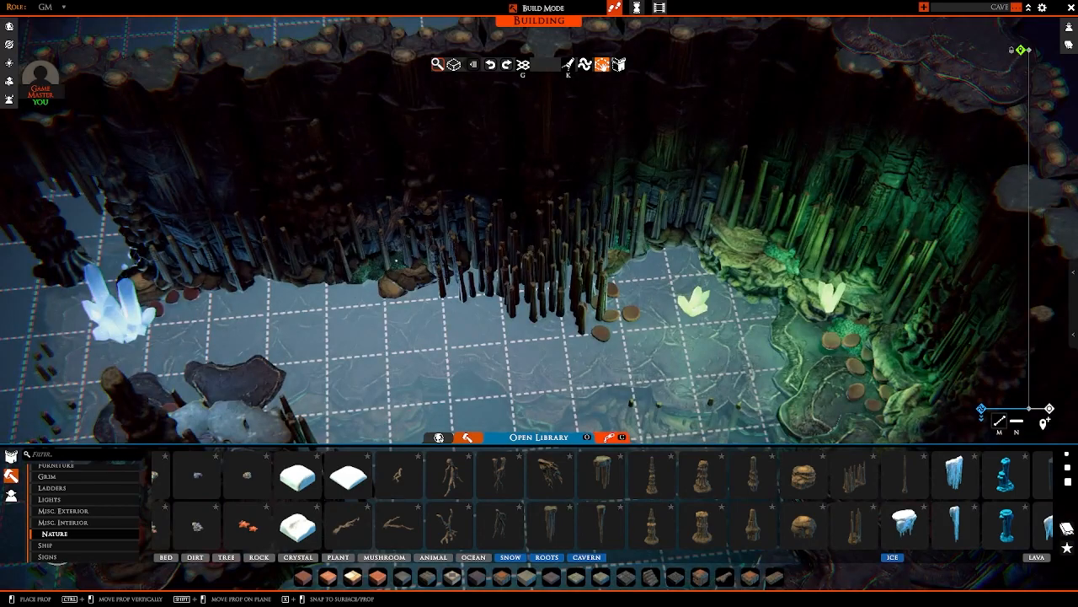
key("a")
right_click_drag(396, 260, 471, 265)
Step: Set a forked root against the wall among the stalagmites behind the green crystal, adjusting its height
key("w")
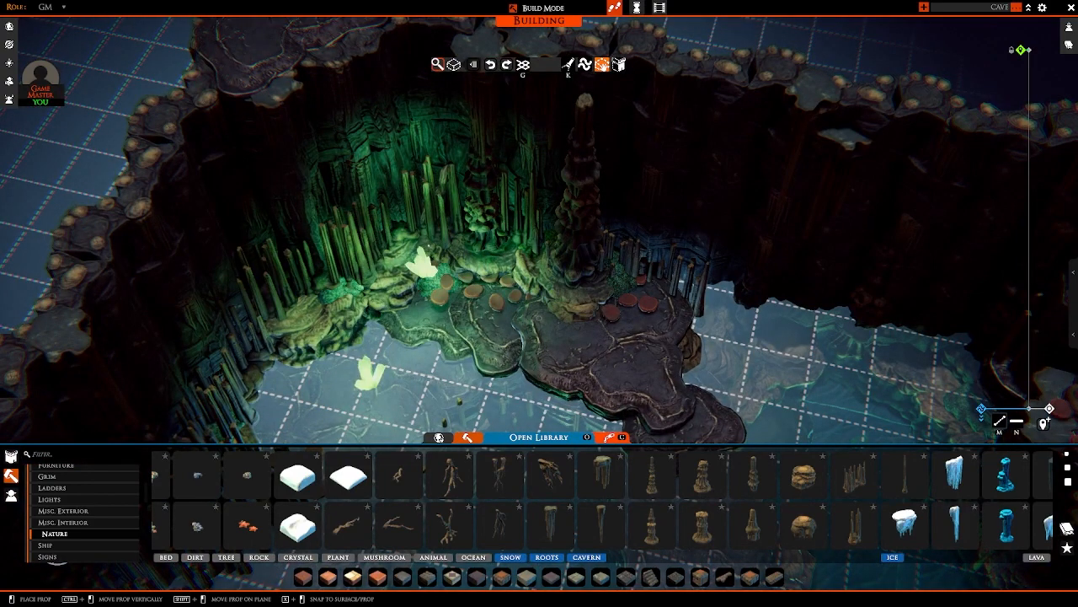
key("ctrl+z")
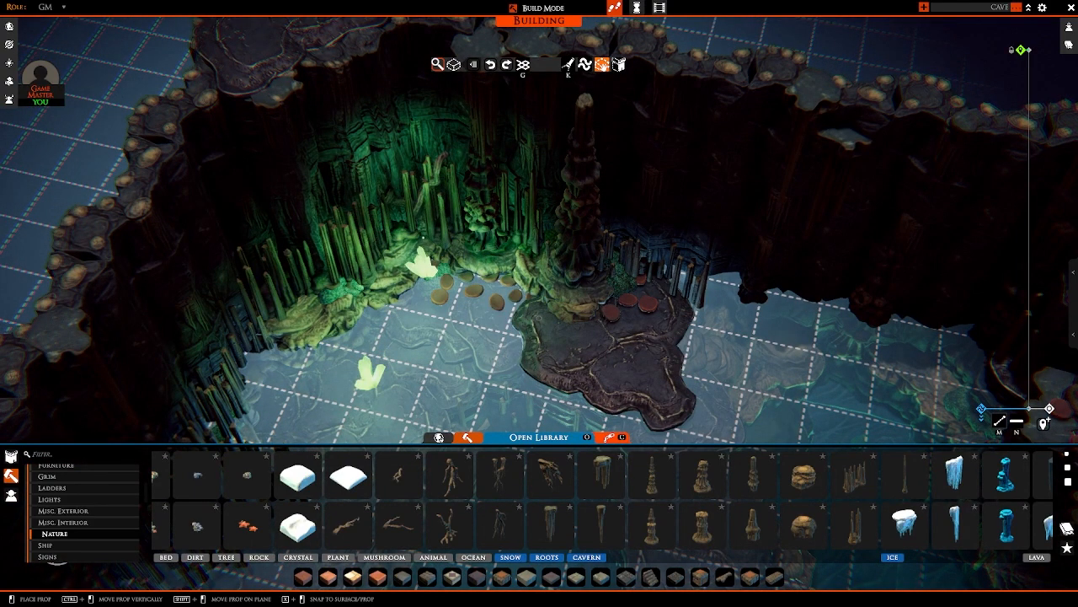
right_click_drag(430, 239, 484, 244)
Step: Place a root against the rear wall of the alcove behind the large blue crystal
key("d")
right_click_drag(553, 265, 542, 245)
key("w")
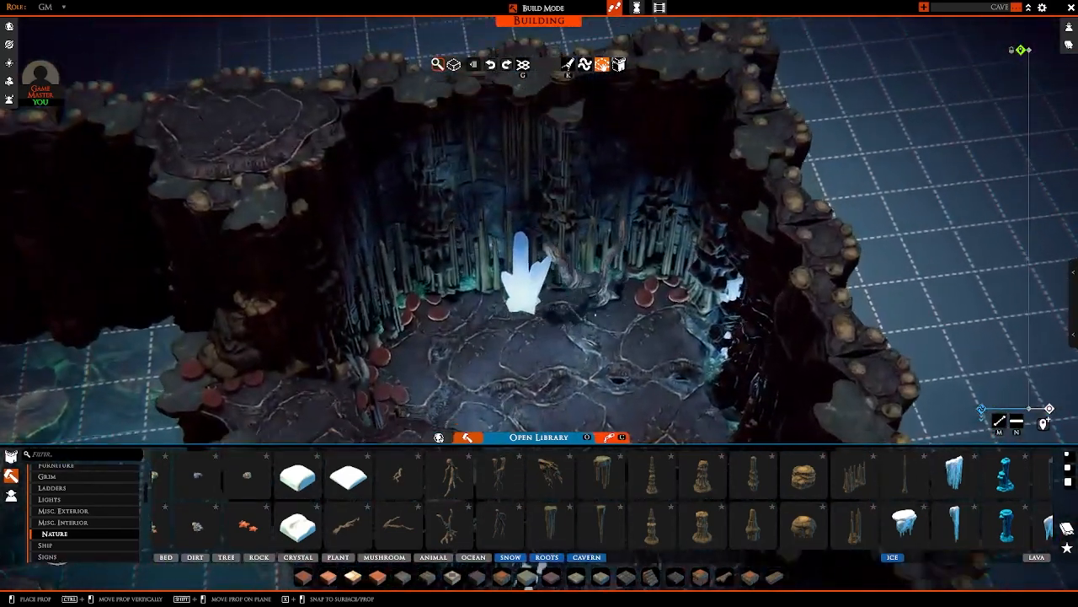
right_click(595, 313)
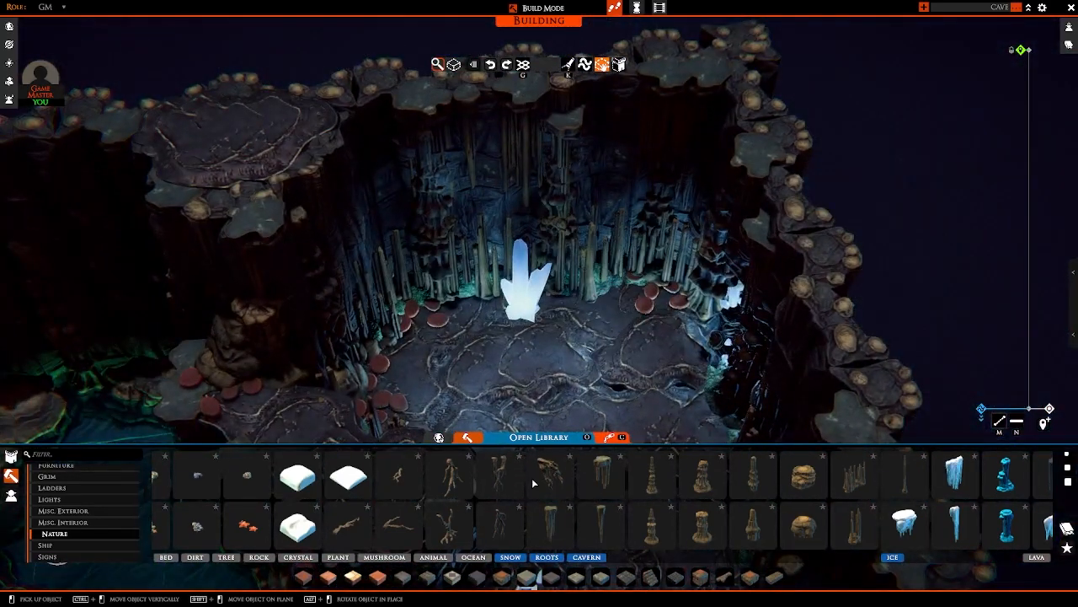
key("shift")
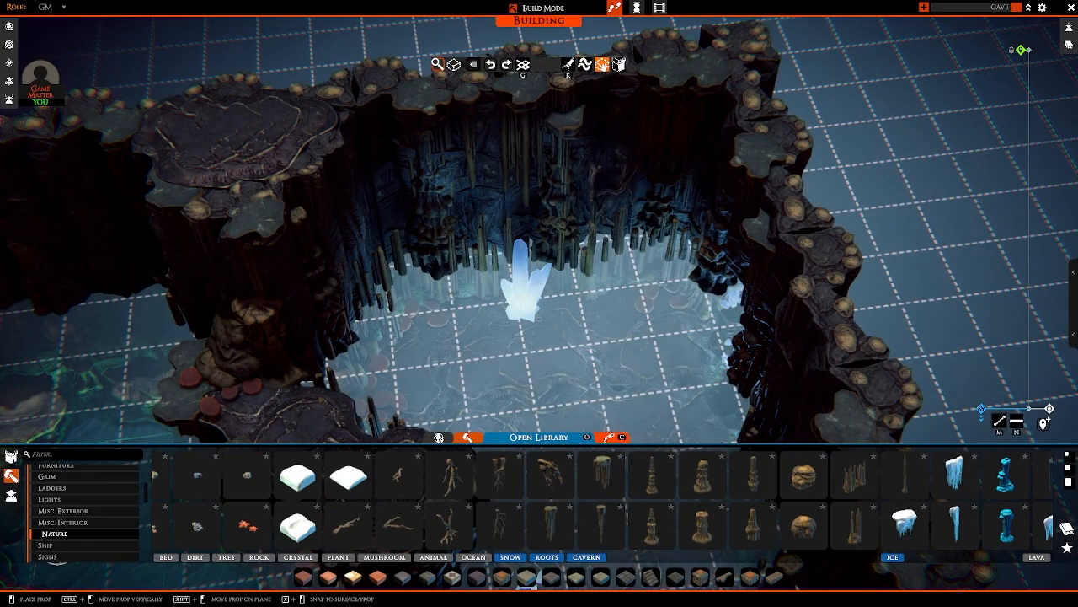
left_click(527, 290, "shift")
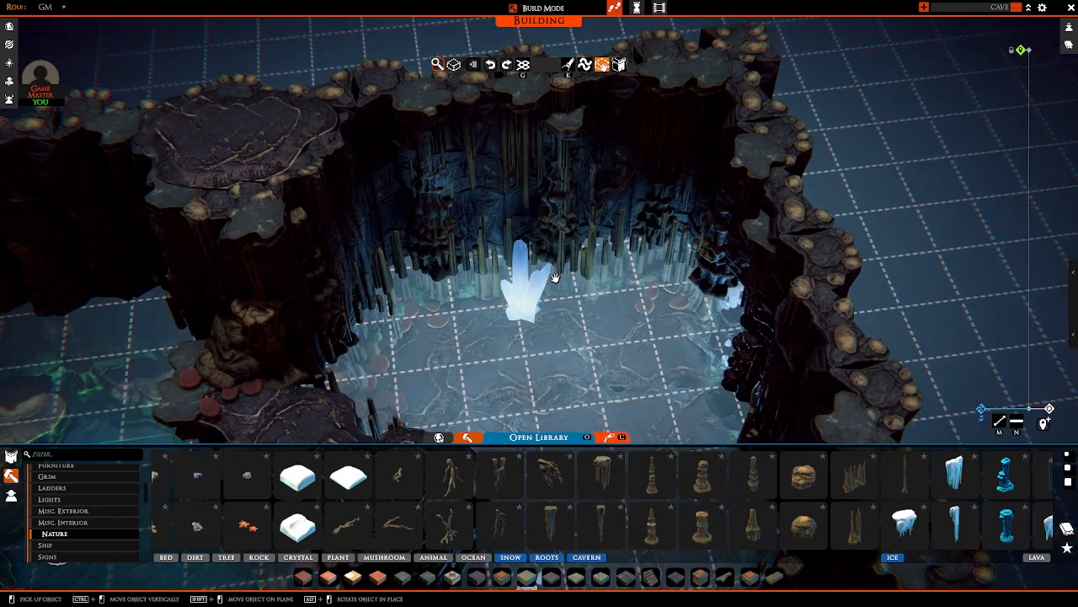
right_click_drag(554, 277, 601, 241)
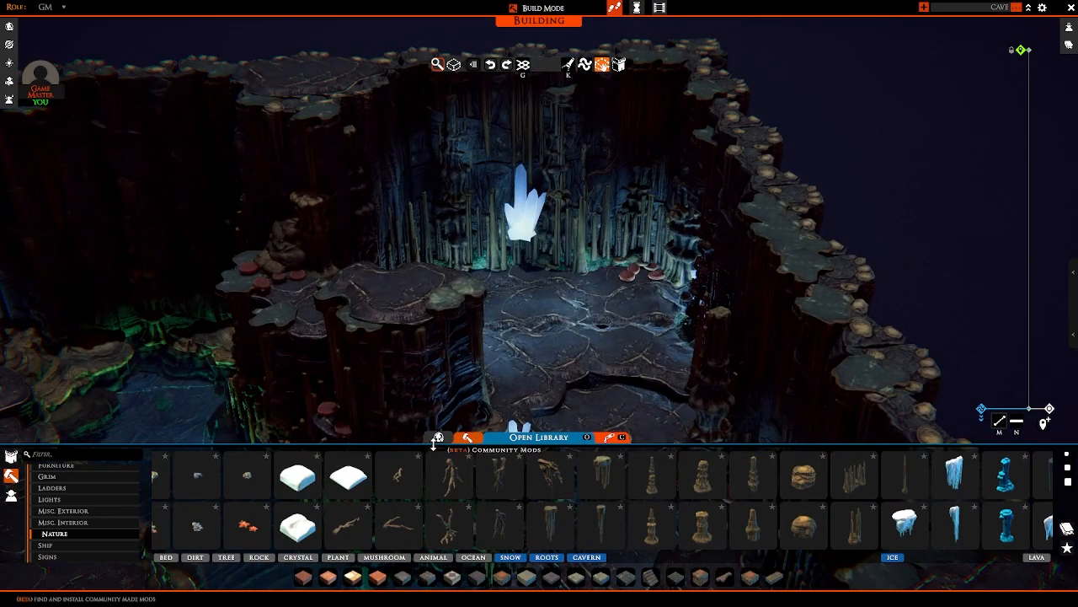
right_click_drag(447, 263, 477, 222)
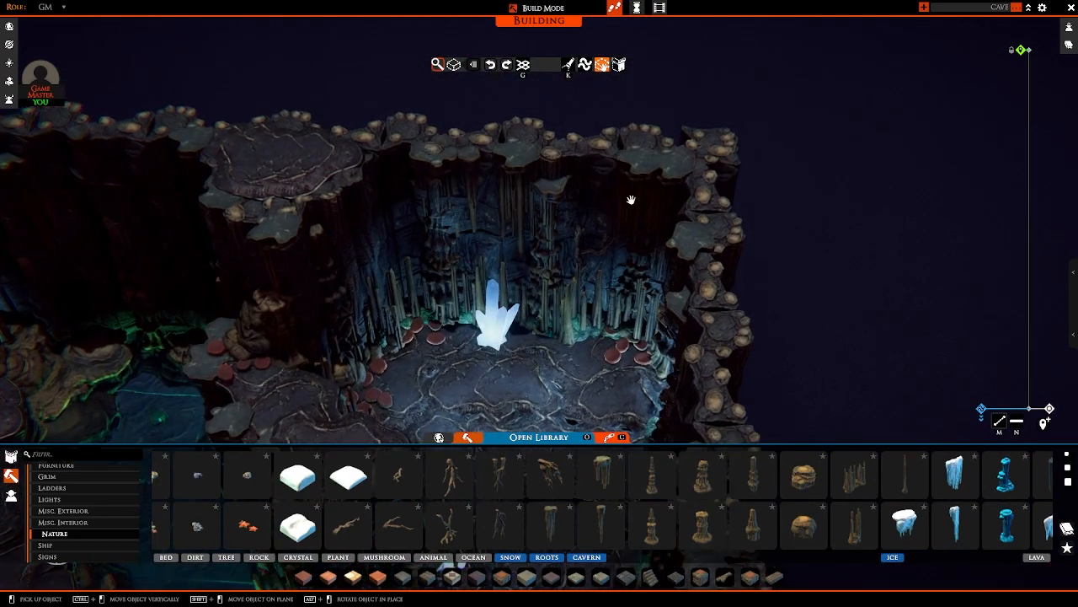
Step: Look through the Nature props, from the roots and cavern pieces back to the trees, for more cave decoration
right_click_drag(552, 192, 439, 522)
scroll(431, 524, "down", 3)
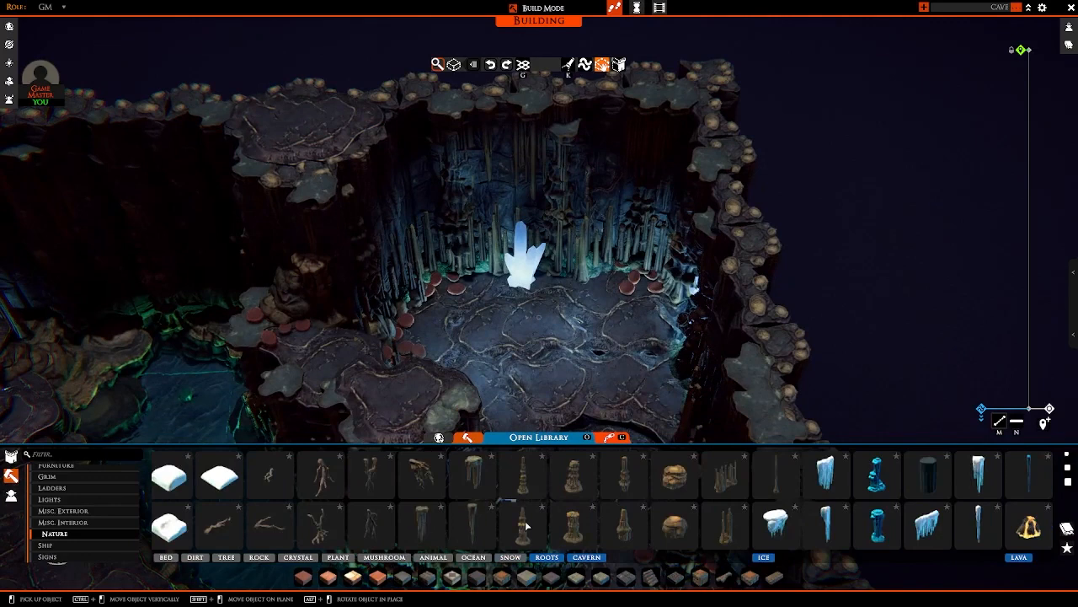
scroll(526, 526, "down", 2)
scroll(585, 526, "down", 1)
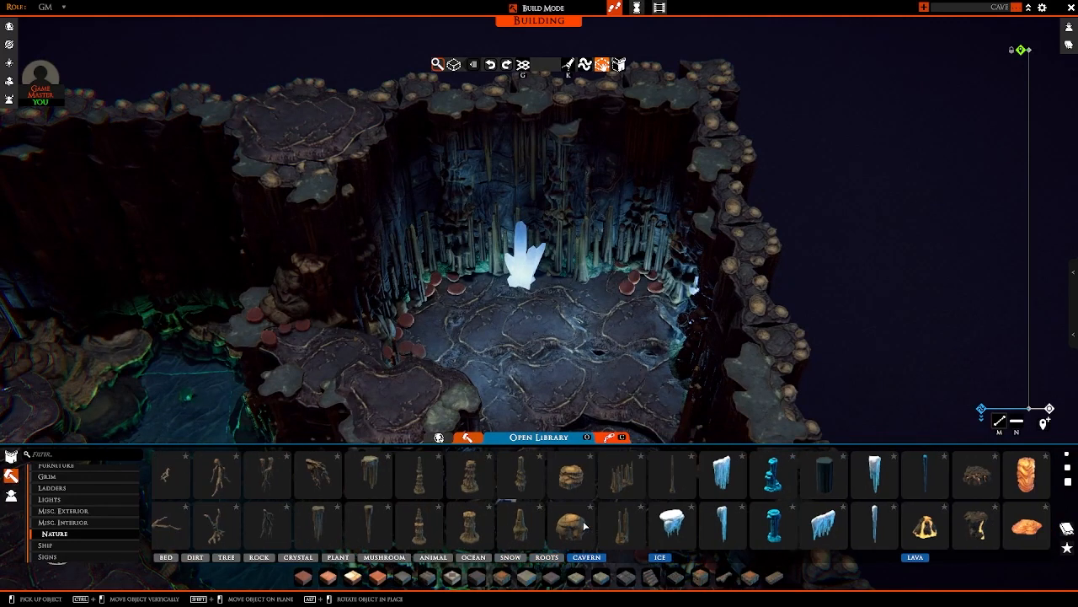
scroll(410, 522, "up", 6)
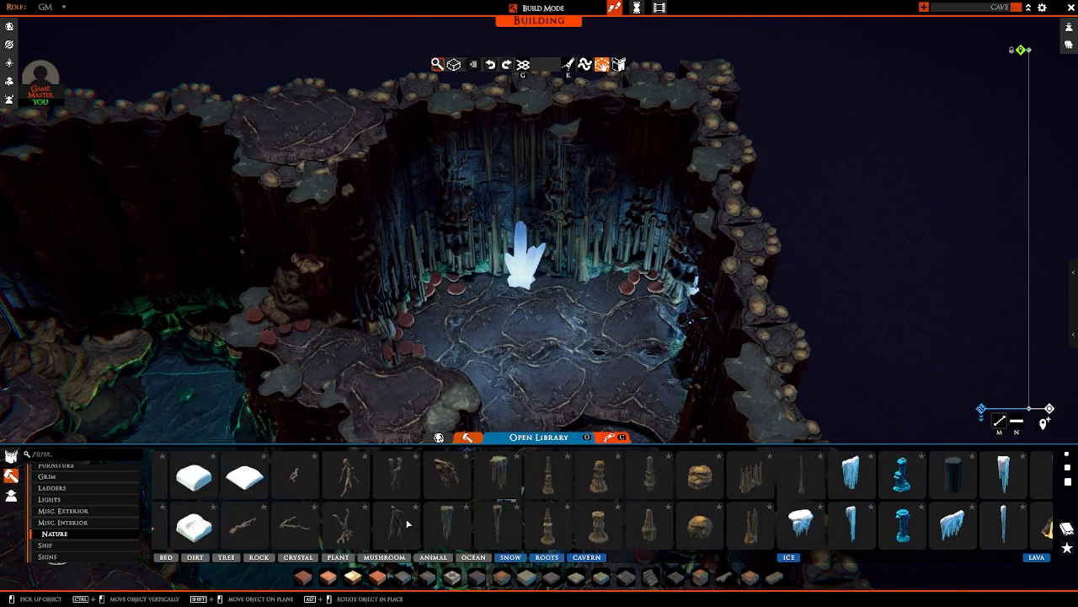
scroll(405, 374, "down", 3)
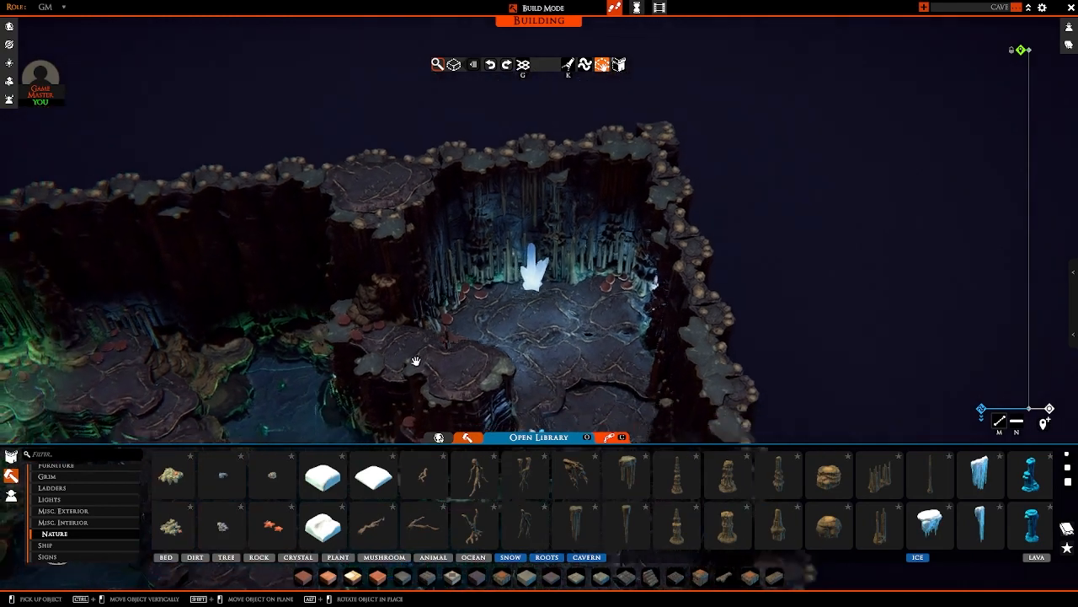
right_click_drag(414, 361, 454, 337)
scroll(447, 503, "up", 10)
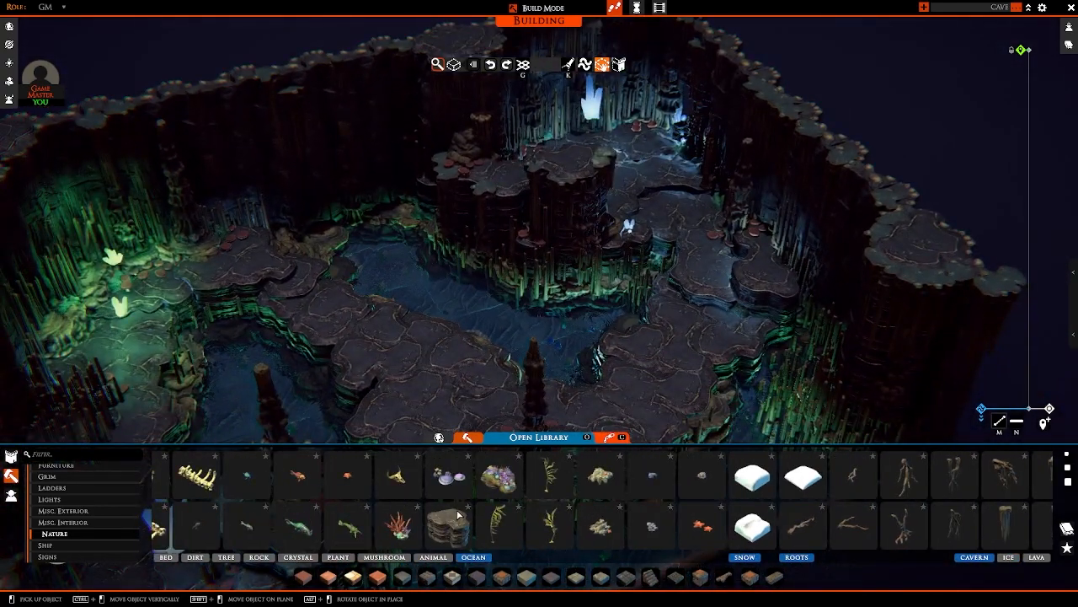
scroll(460, 515, "up", 3)
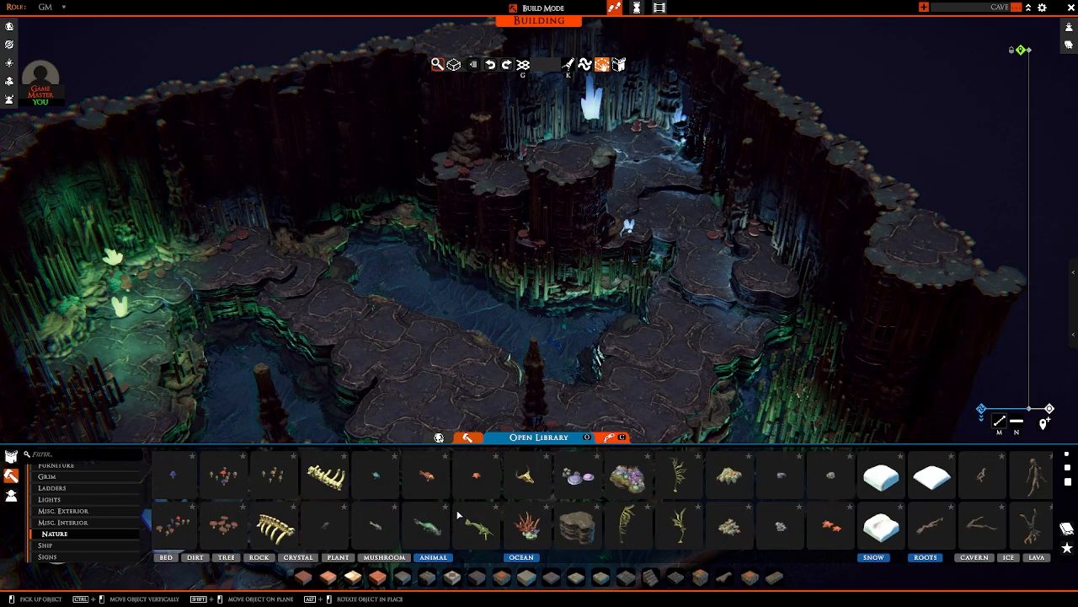
key("s")
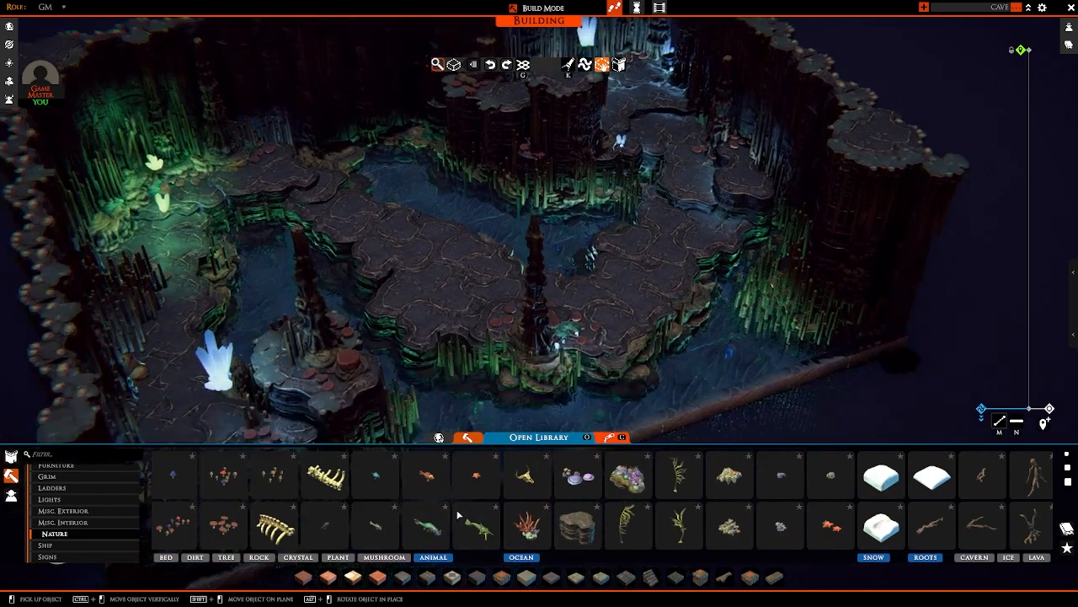
scroll(405, 519, "up", 10)
scroll(404, 518, "up", 6)
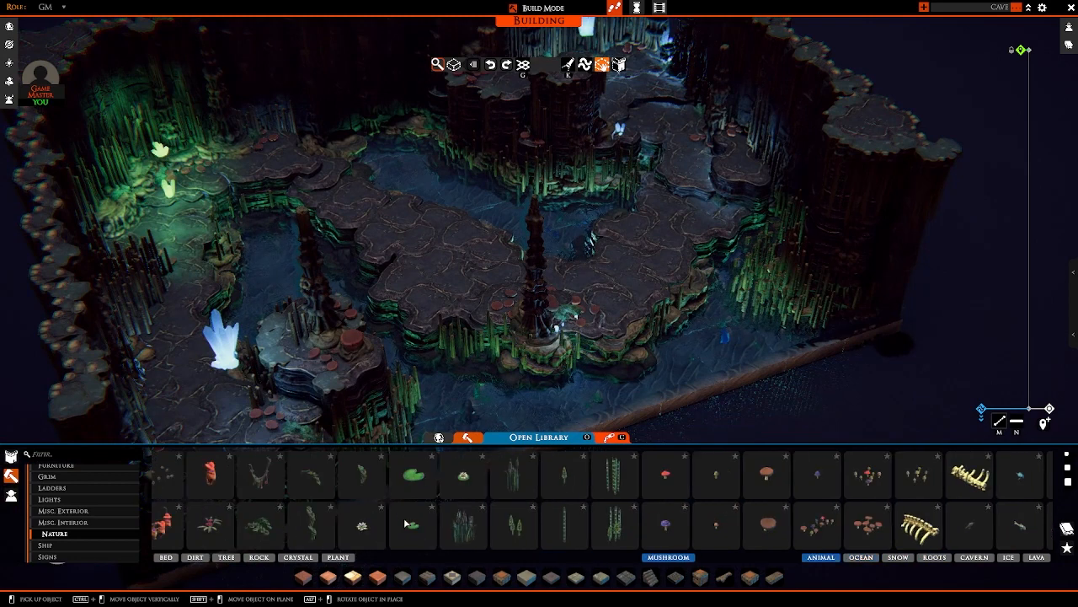
scroll(404, 518, "up", 8)
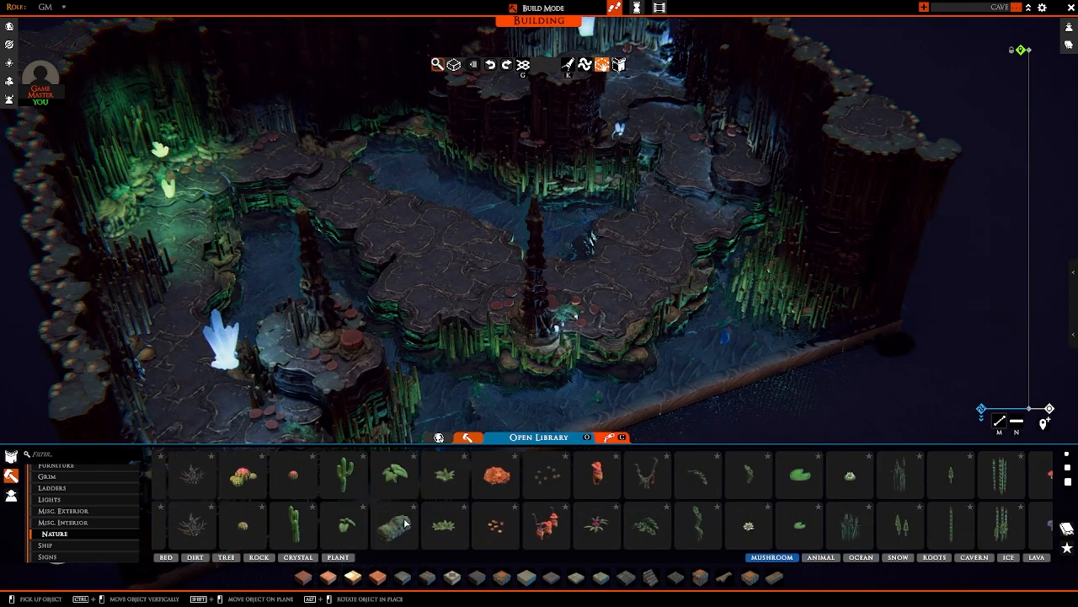
scroll(405, 523, "up", 8)
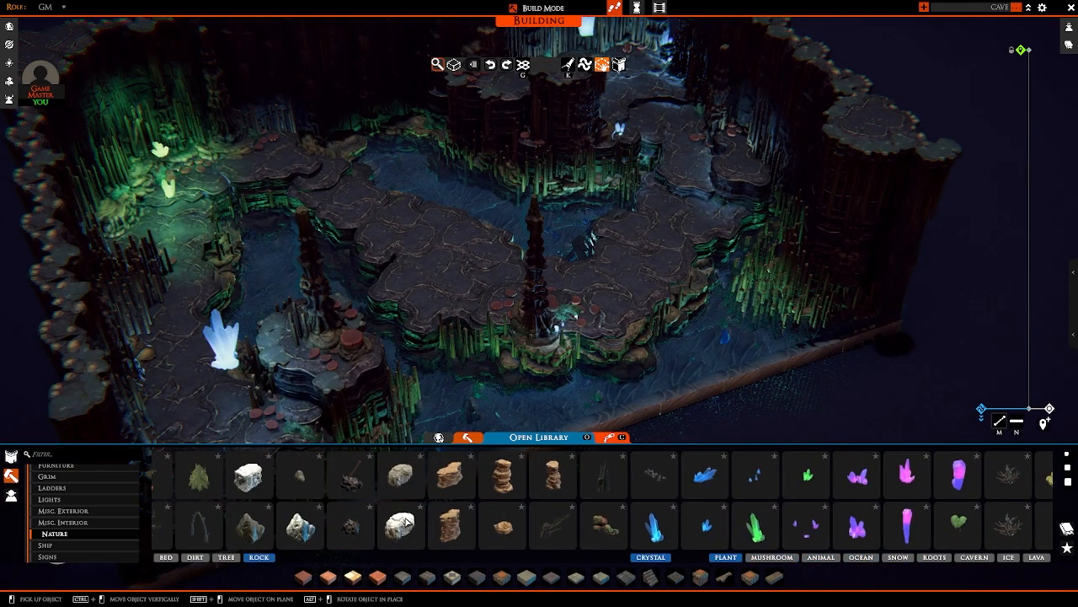
scroll(406, 523, "up", 8)
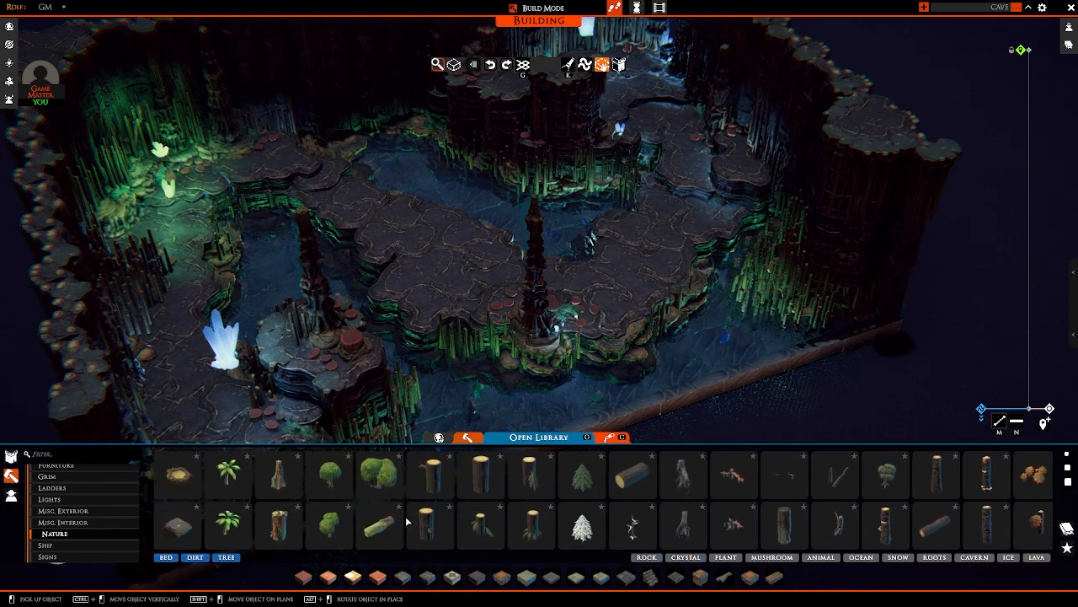
Step: Look through the Misc. Interior and Misc. Exterior props for pieces that suit the cave
scroll(425, 324, "down", 4)
middle_click_drag(425, 322, 373, 314)
key("a")
key("s")
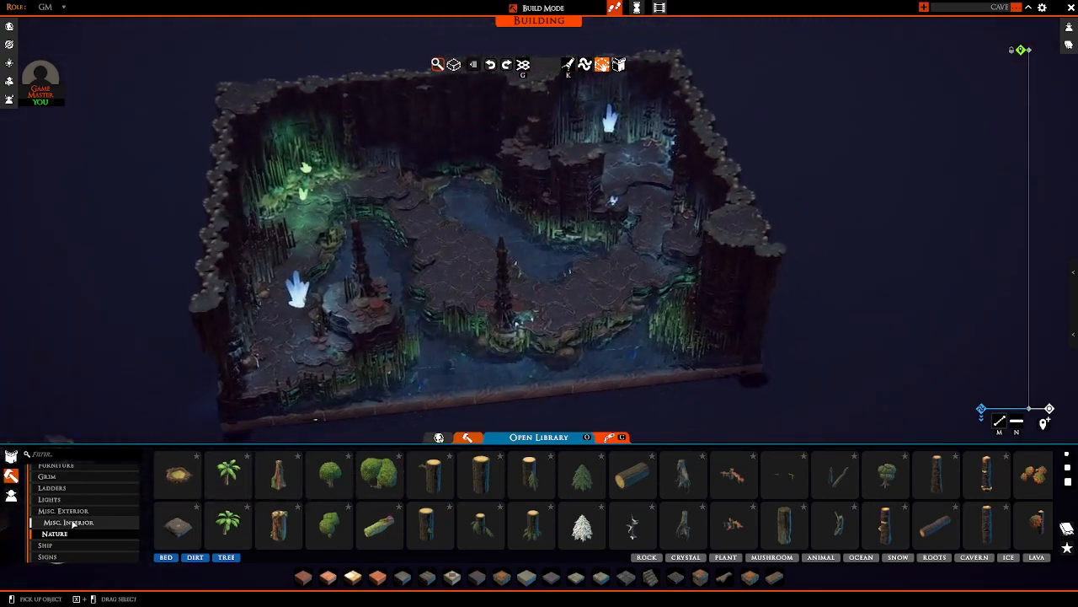
left_click(67, 522)
scroll(335, 508, "down", 10)
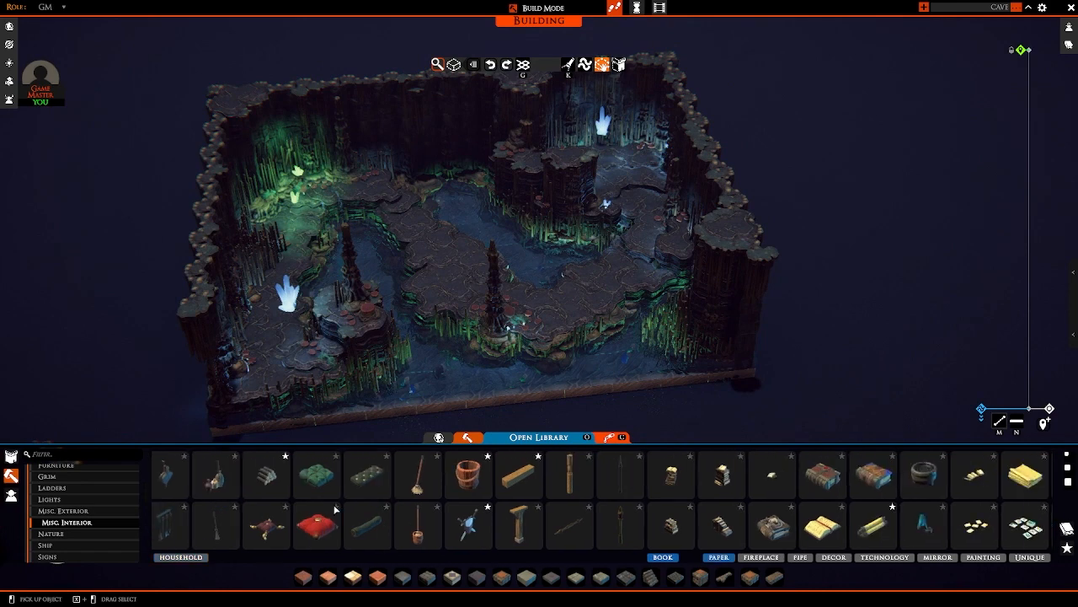
scroll(334, 509, "down", 10)
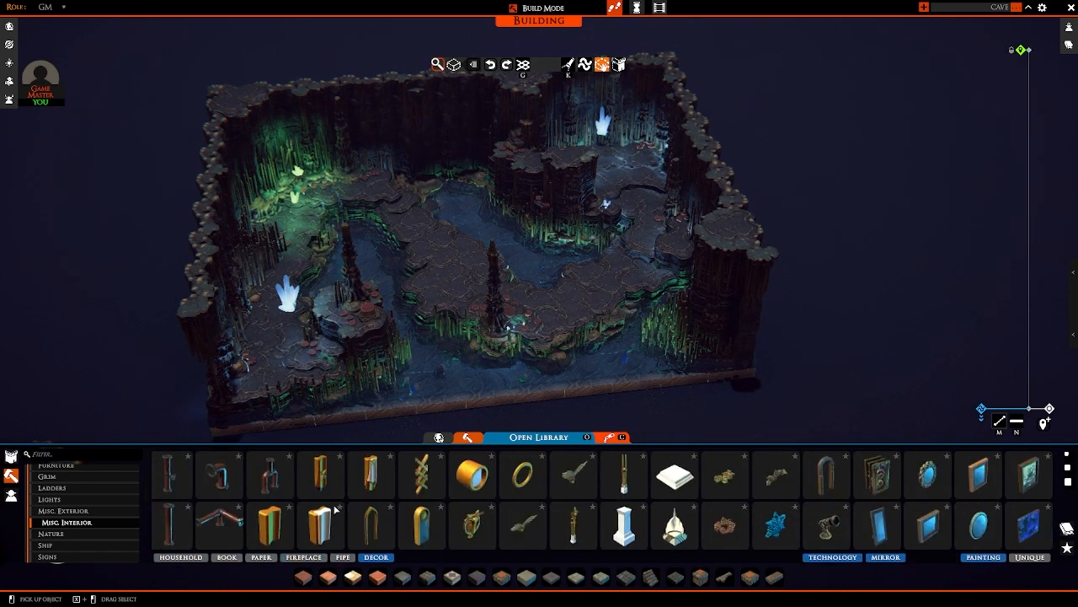
left_click(81, 512)
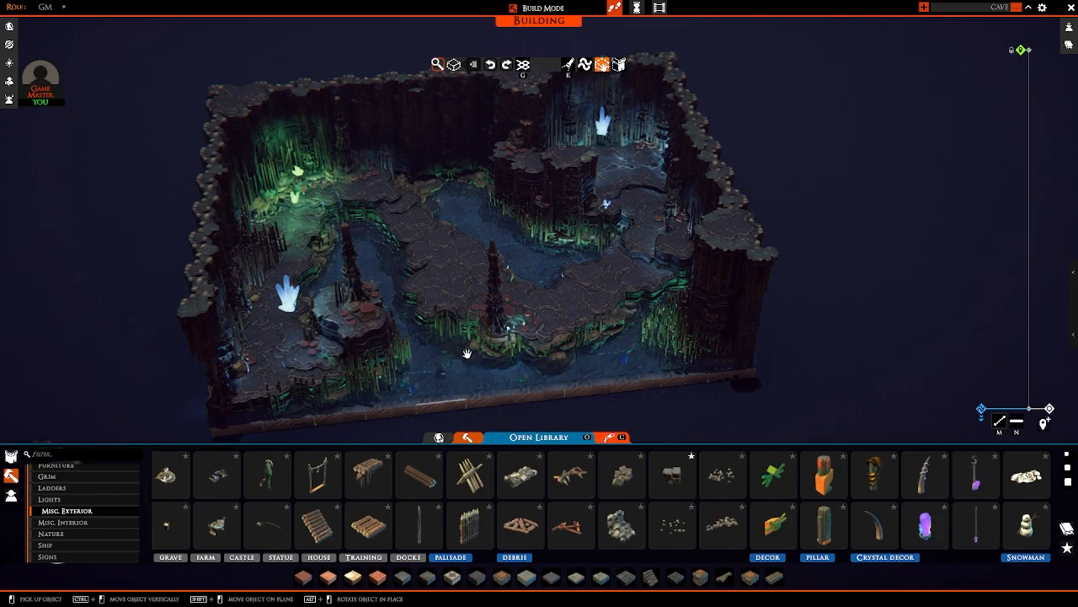
Step: Scatter stone rubble debris from Misc. Exterior underwater in the pool beside the raised platform
scroll(467, 353, "up", 5)
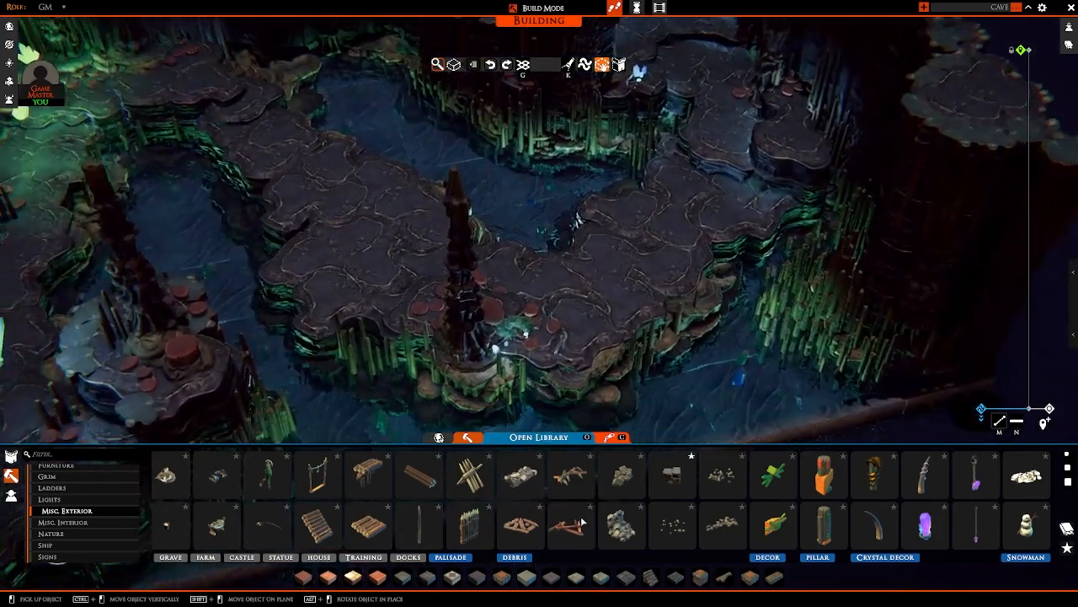
left_click(722, 477)
right_click_drag(638, 229, 625, 242)
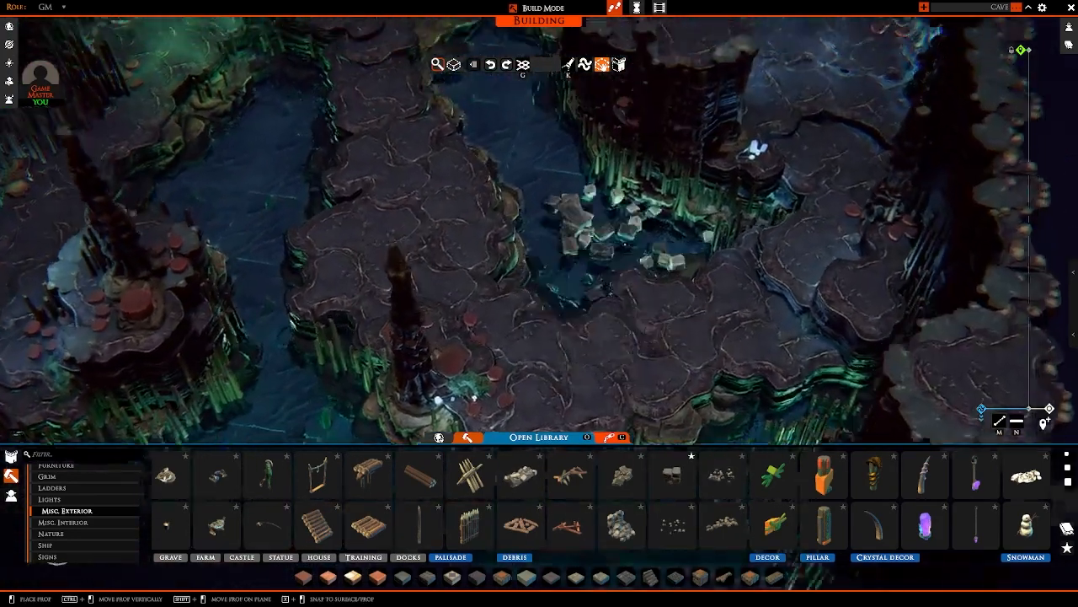
key("w")
key("a")
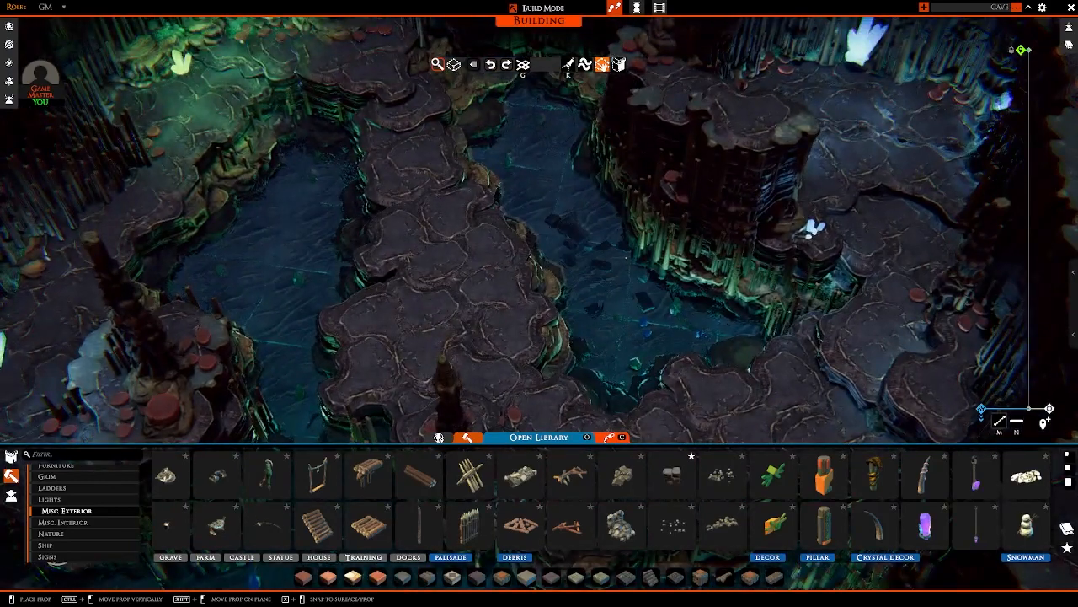
key("w")
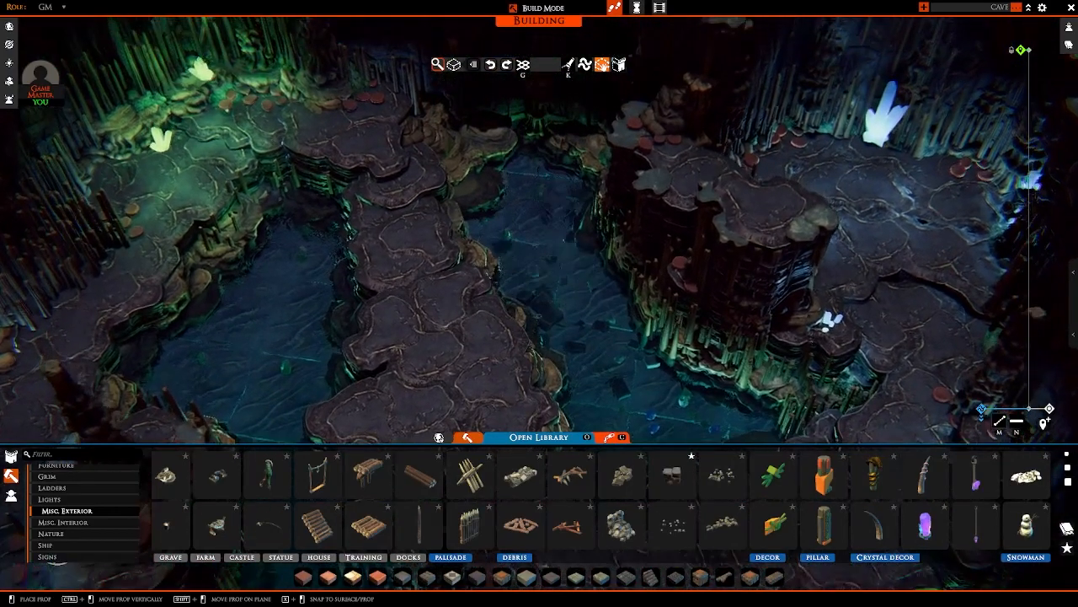
Step: Scatter the same rubble underwater in the pool between the side path and the central path
key("s")
key("a")
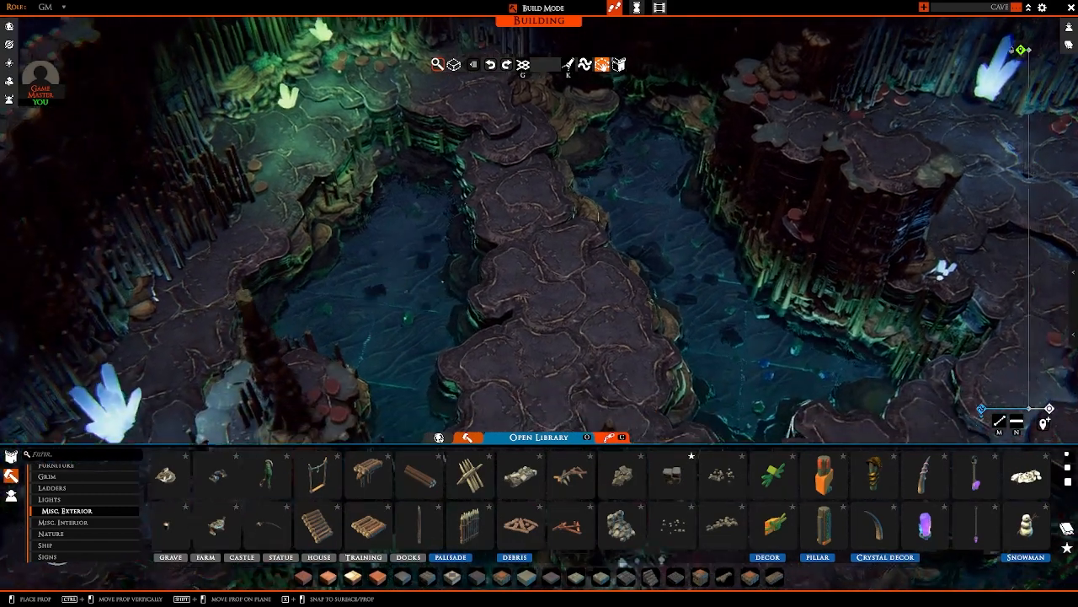
key("s")
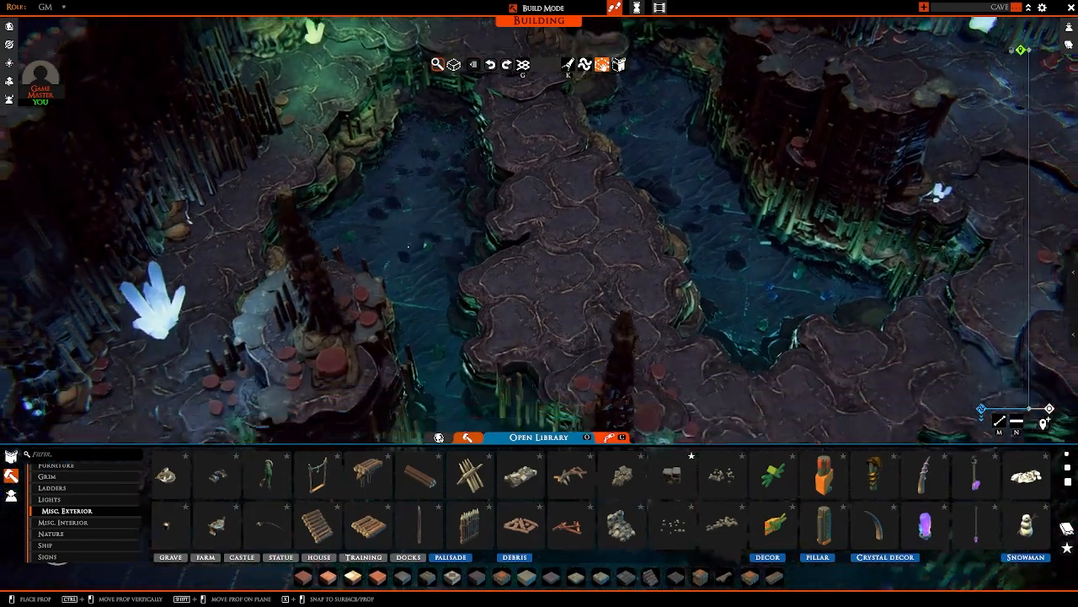
Step: Scatter more rubble underwater in the channel along the map's front edge, and release the rubble prop
key("a")
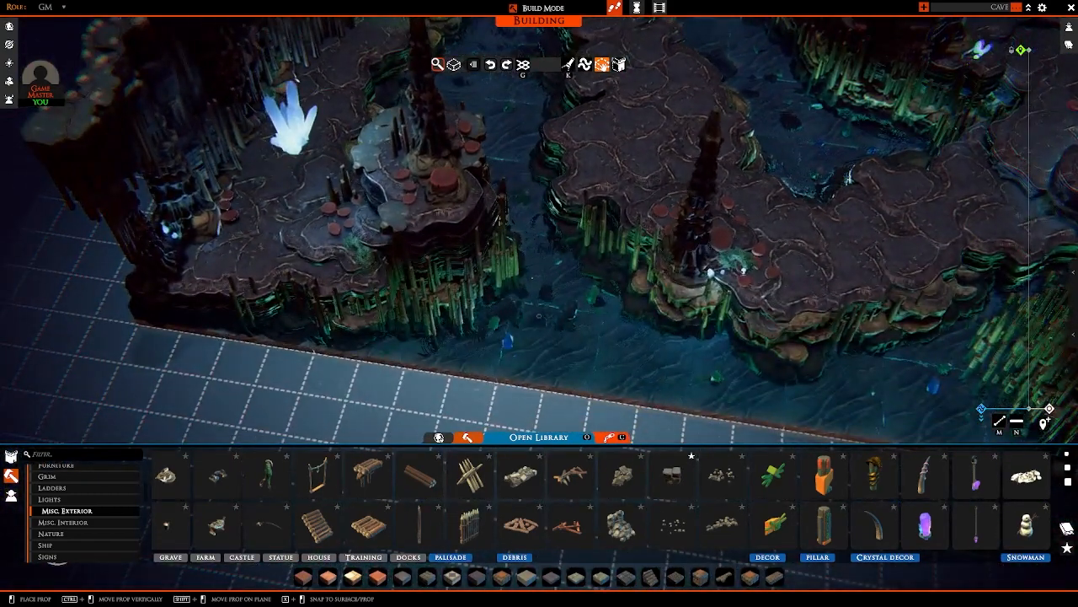
key("w")
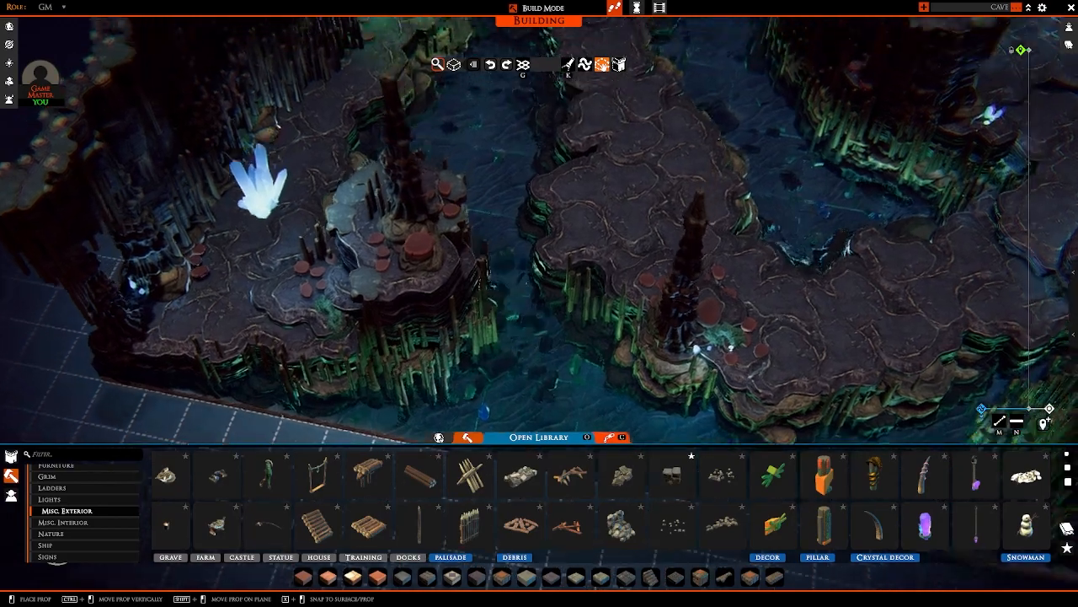
key("s")
scroll(465, 371, "down", 2)
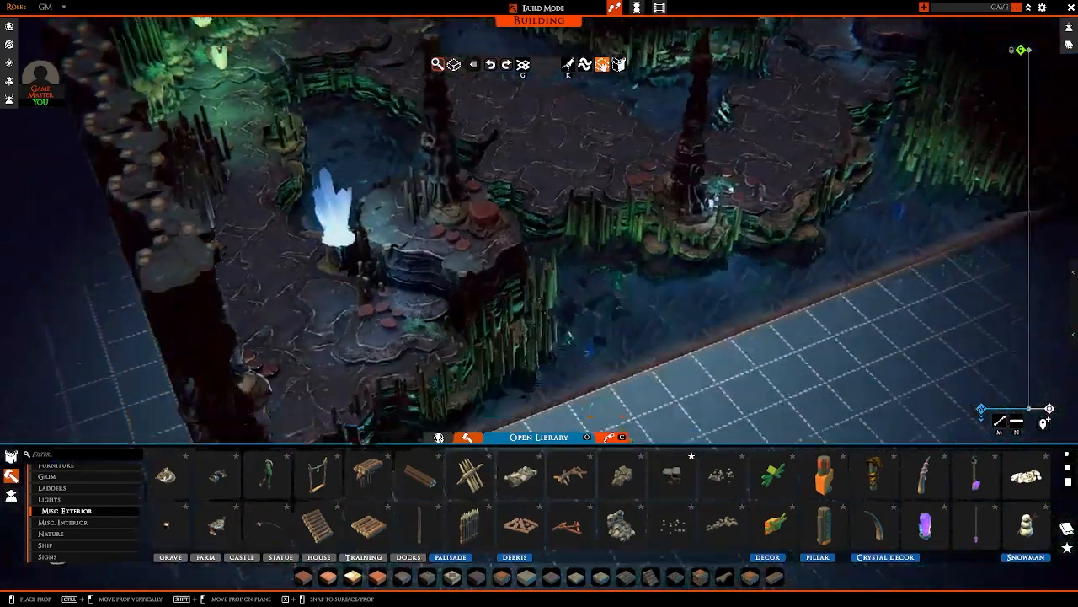
key("d")
key("w")
right_click(514, 354)
key("a")
key("a")
right_click_drag(518, 269, 431, 272)
key("w")
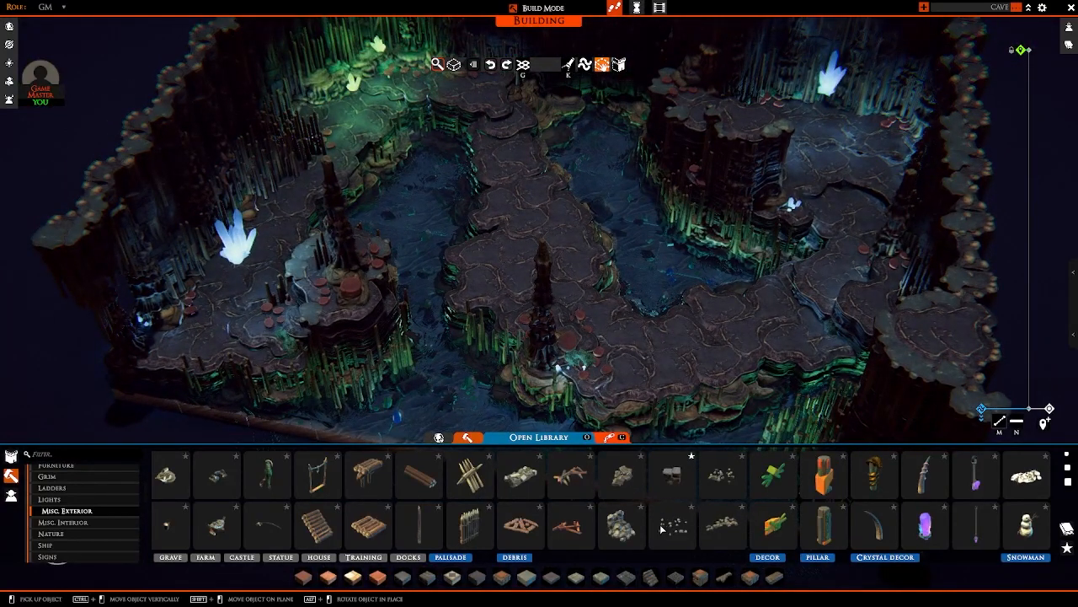
Step: Try to fit a wooden palisade in front of the wall opening behind the large blue crystal
scroll(662, 529, "up", 4)
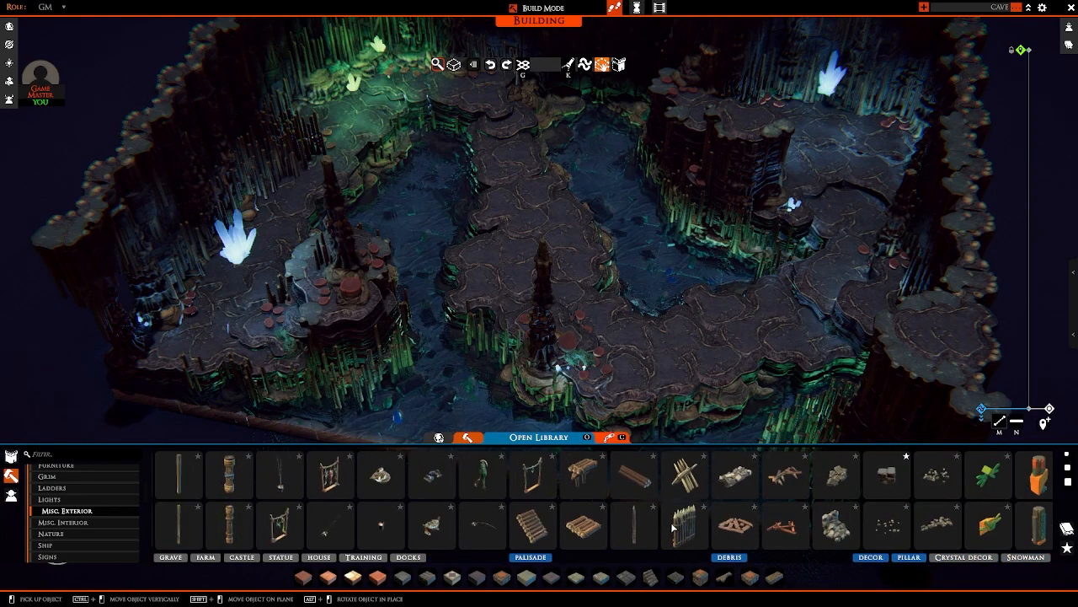
left_click(680, 526)
right_click_drag(605, 316, 600, 289)
key("r")
key("w")
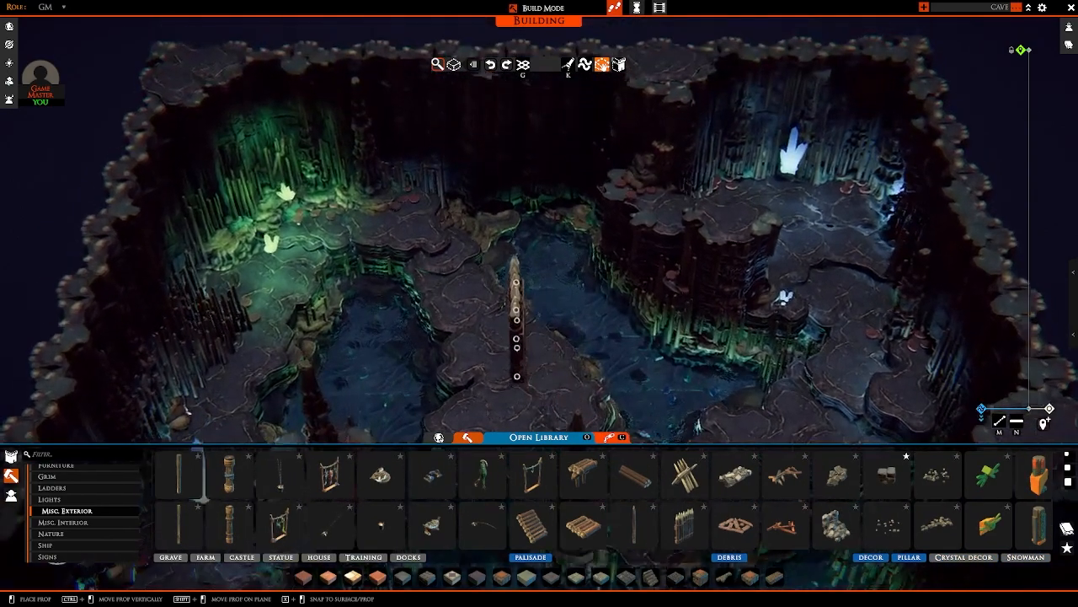
right_click_drag(516, 333, 722, 311)
key("w")
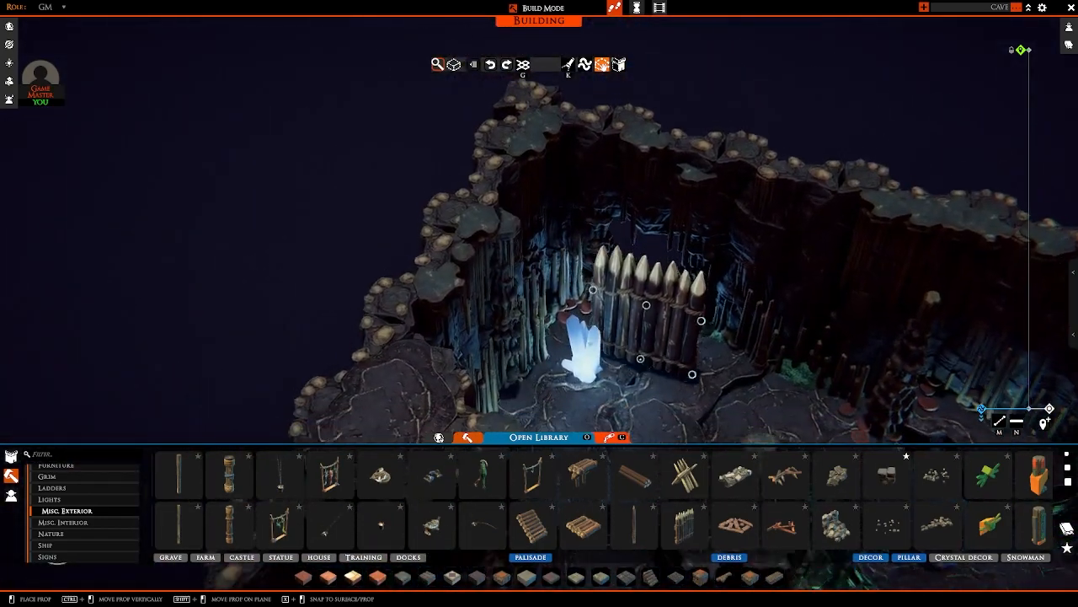
right_click(641, 359)
scroll(70, 536, "down", 3)
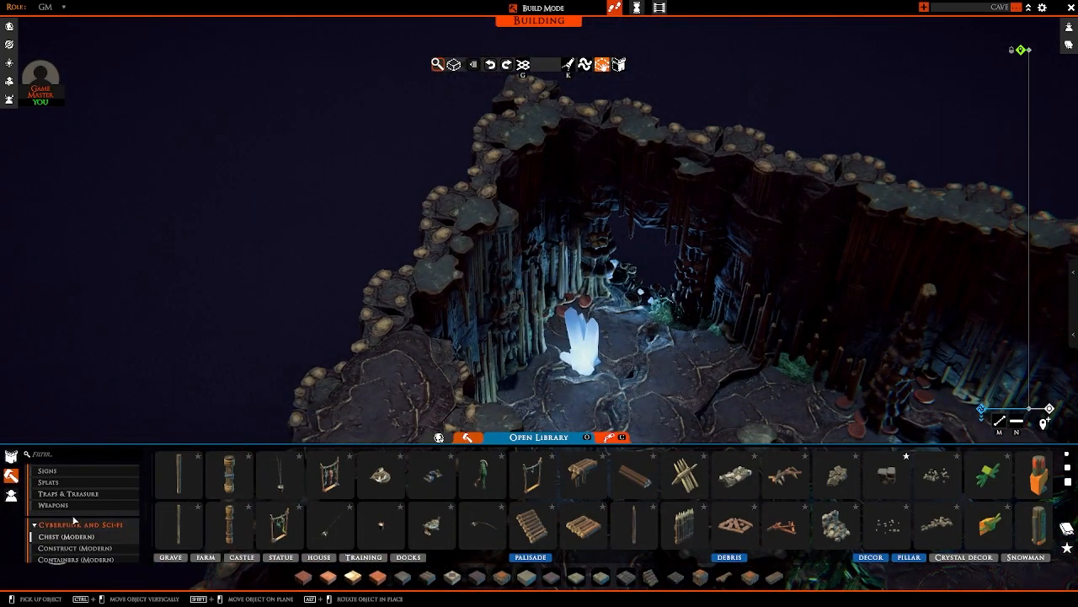
Step: Place the 2x1 wooden palisade gate from the Doors tiles in the wall opening behind the large blue crystal
scroll(74, 520, "up", 4)
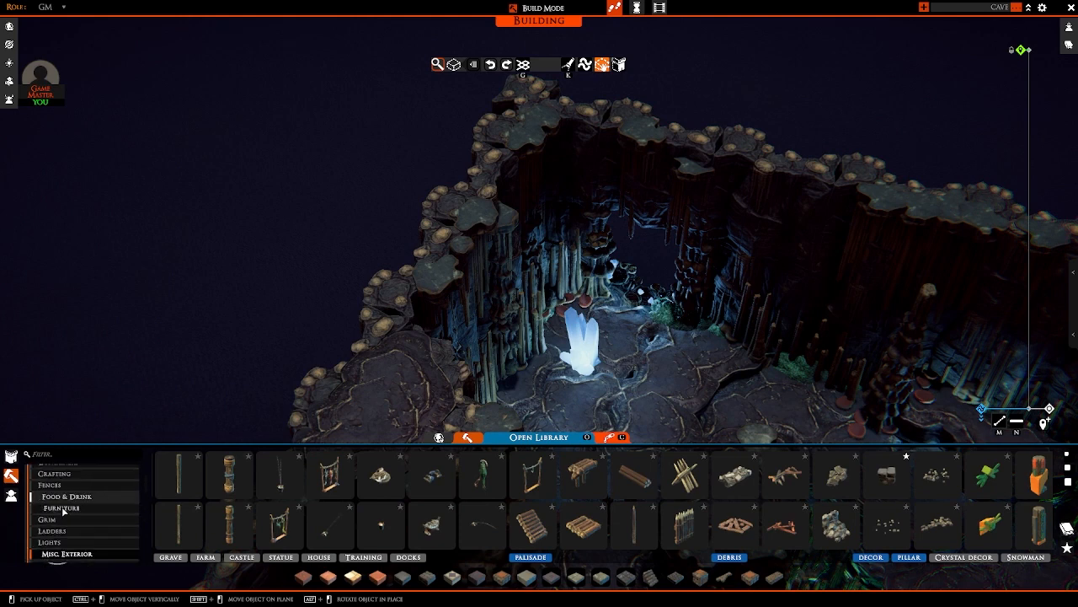
scroll(63, 511, "up", 2)
scroll(64, 523, "down", 2)
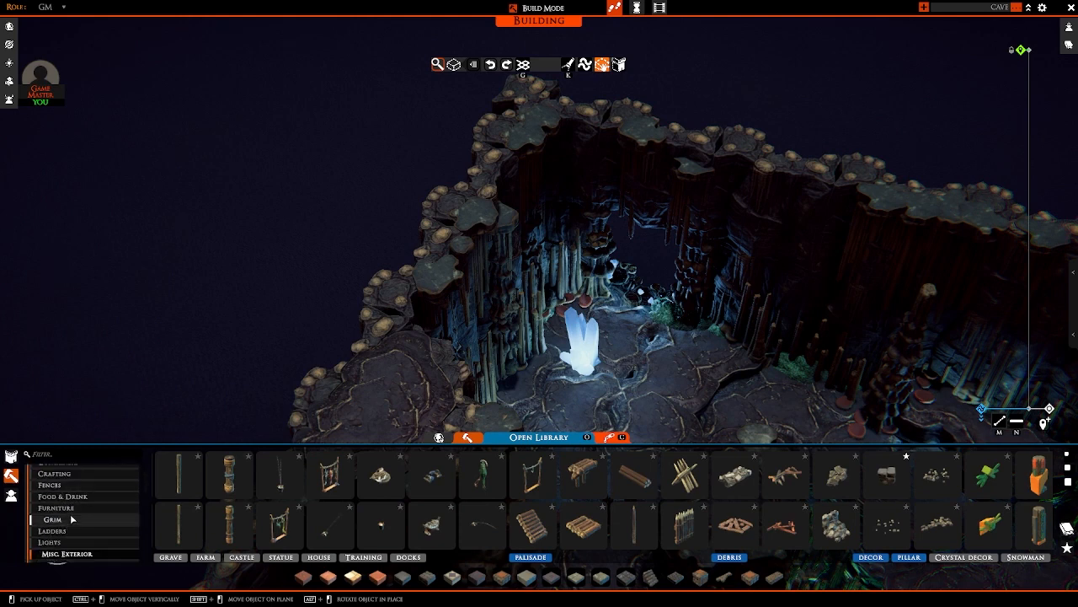
left_click(12, 456)
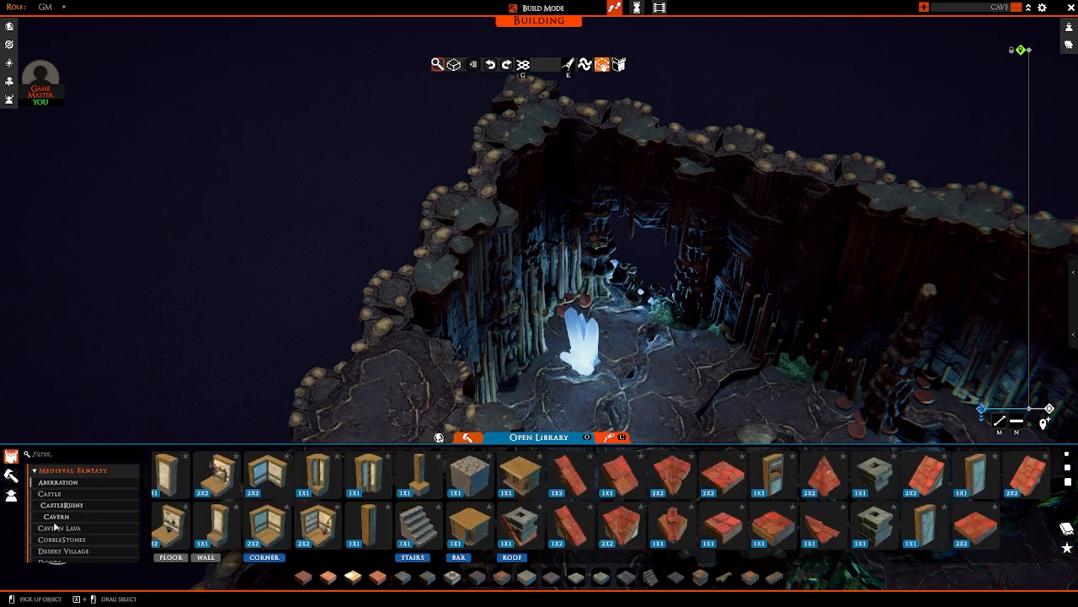
scroll(54, 526, "down", 2)
left_click(55, 519)
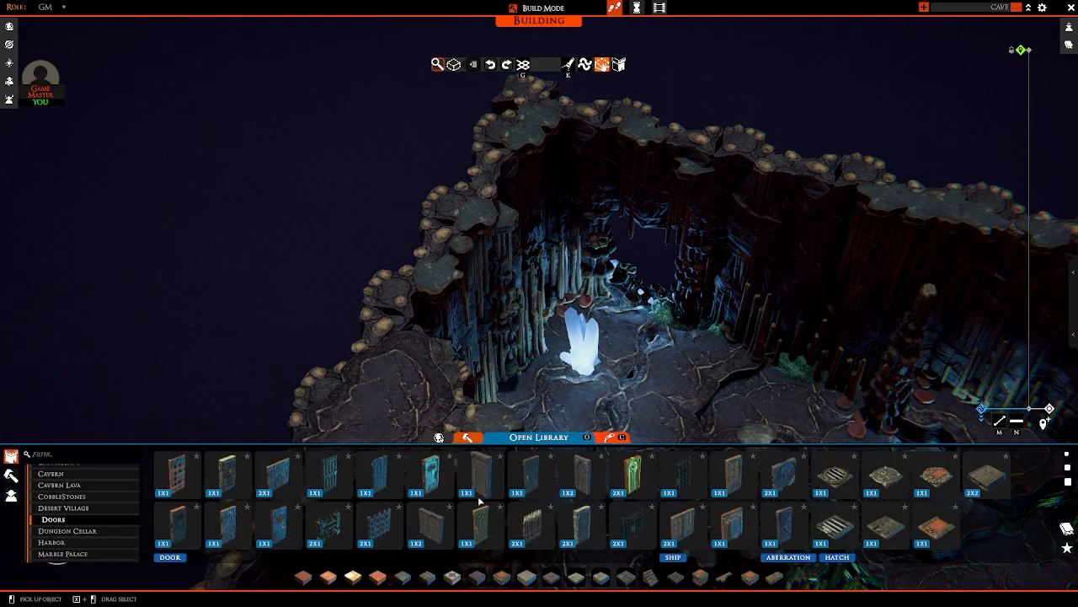
left_click(519, 522)
middle_click_drag(622, 320, 481, 335)
key("r")
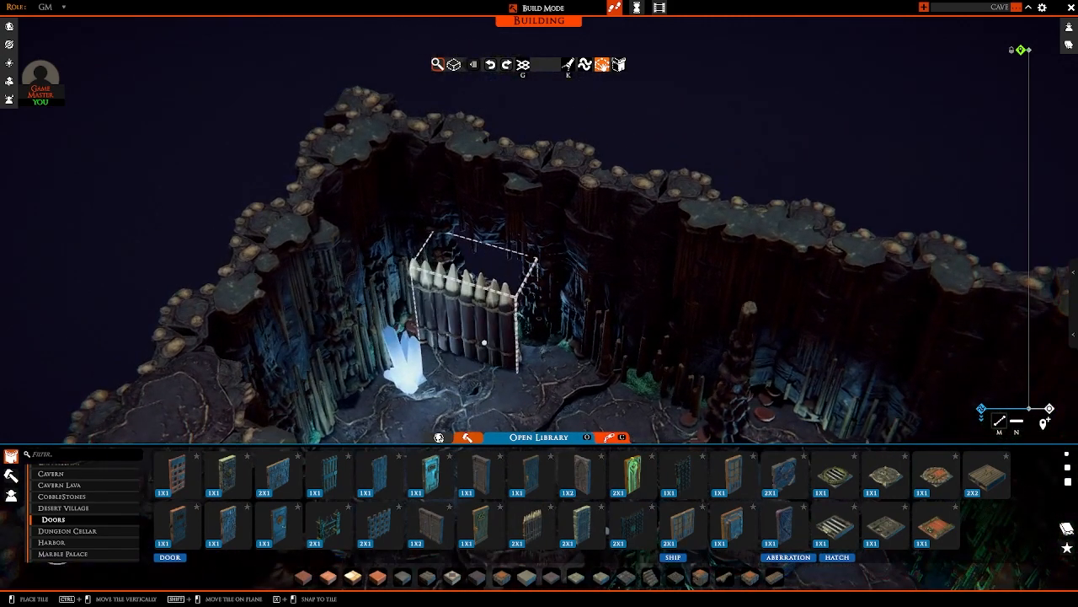
key("g")
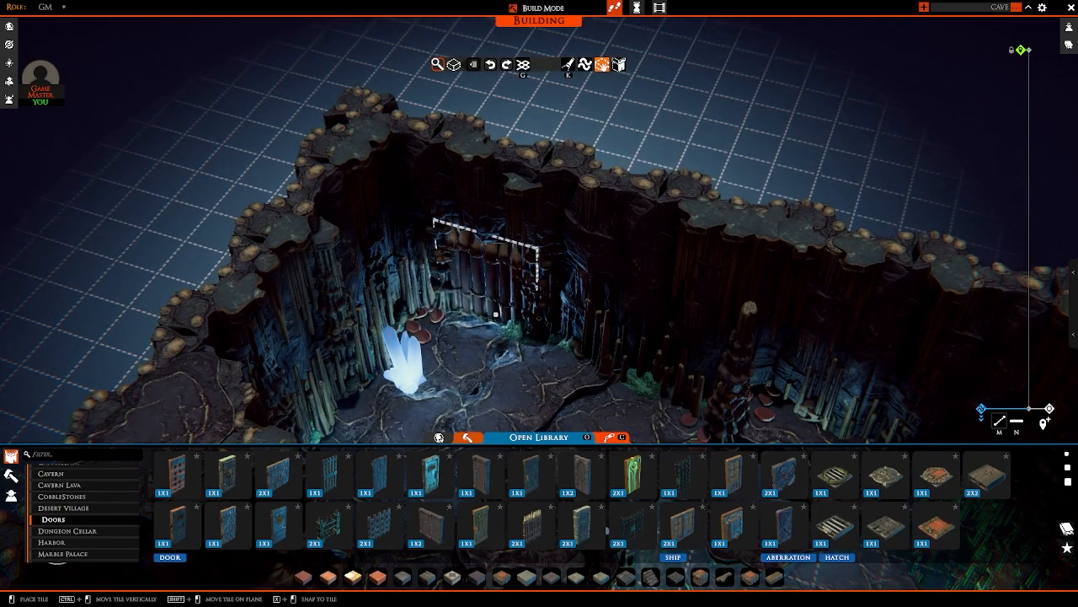
left_click(495, 314)
scroll(501, 294, "up", 6)
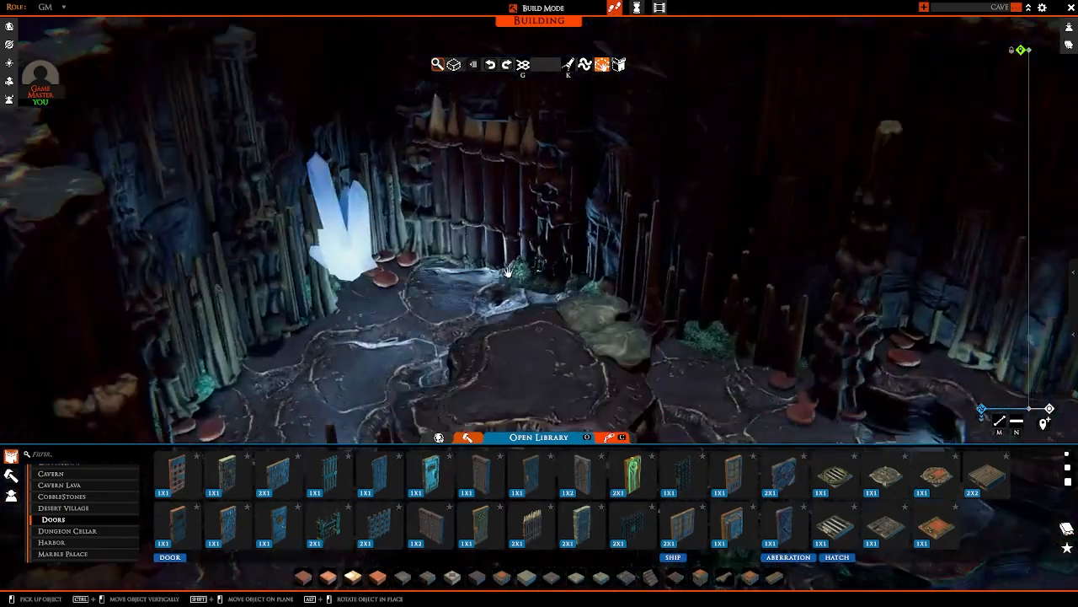
right_click_drag(508, 271, 468, 240)
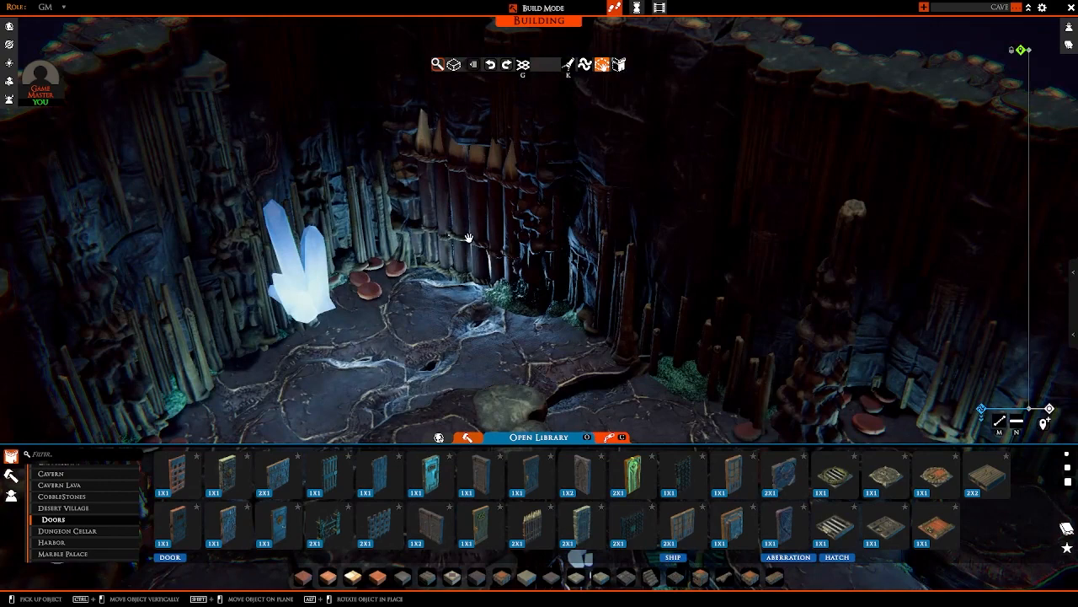
Step: Leave build mode and test the palisade gate behind the blue crystal by opening and closing it
key("Tab")
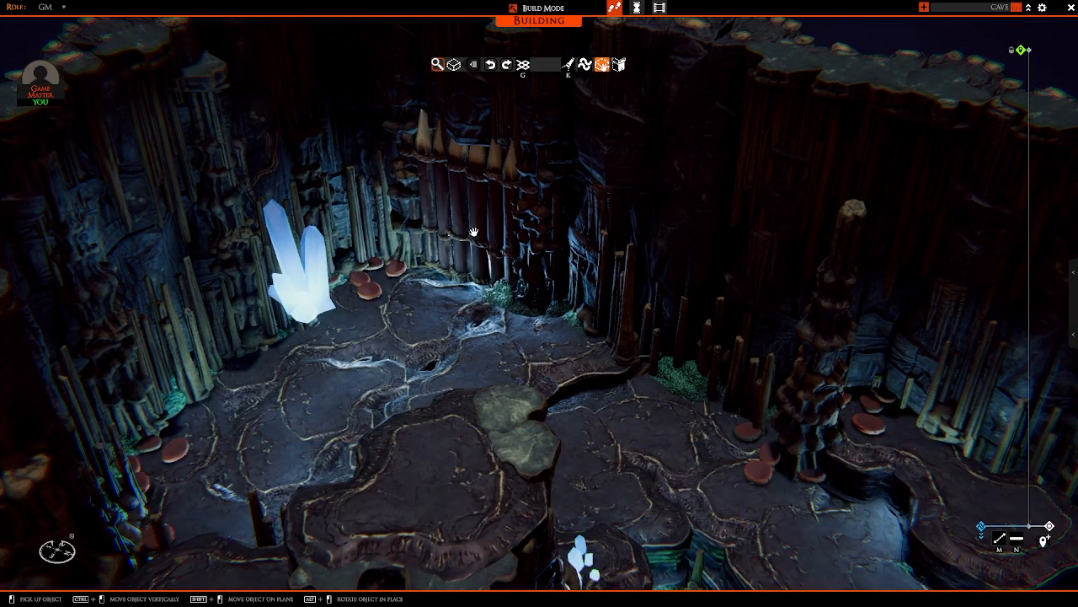
middle_click(471, 232)
middle_click_drag(530, 303, 550, 326)
key("Tab")
left_click(546, 300)
middle_click_drag(615, 305, 583, 295)
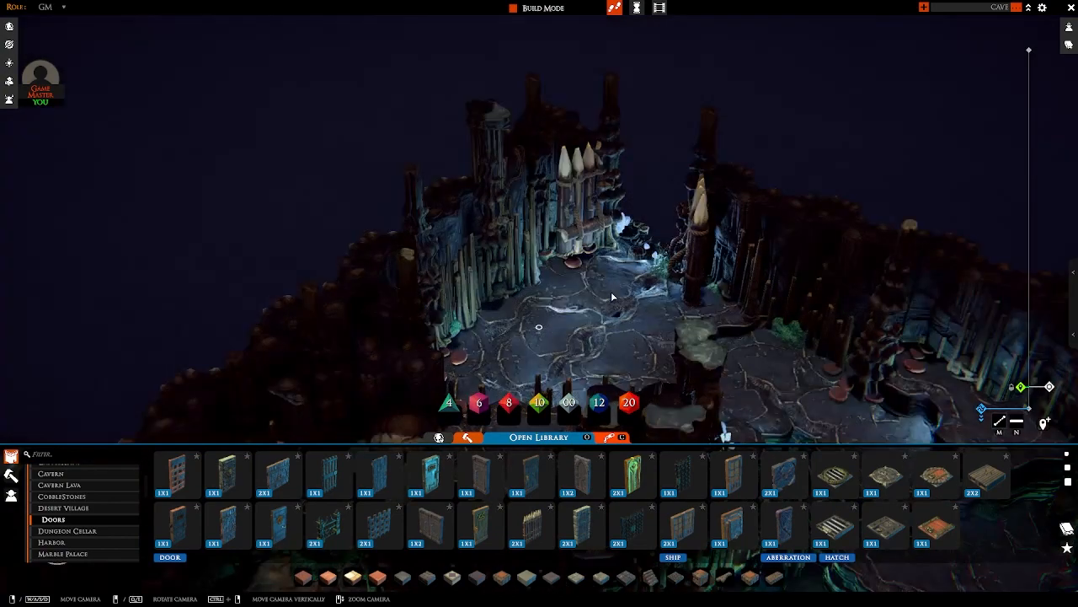
key("Tab")
scroll(613, 294, "down", 6)
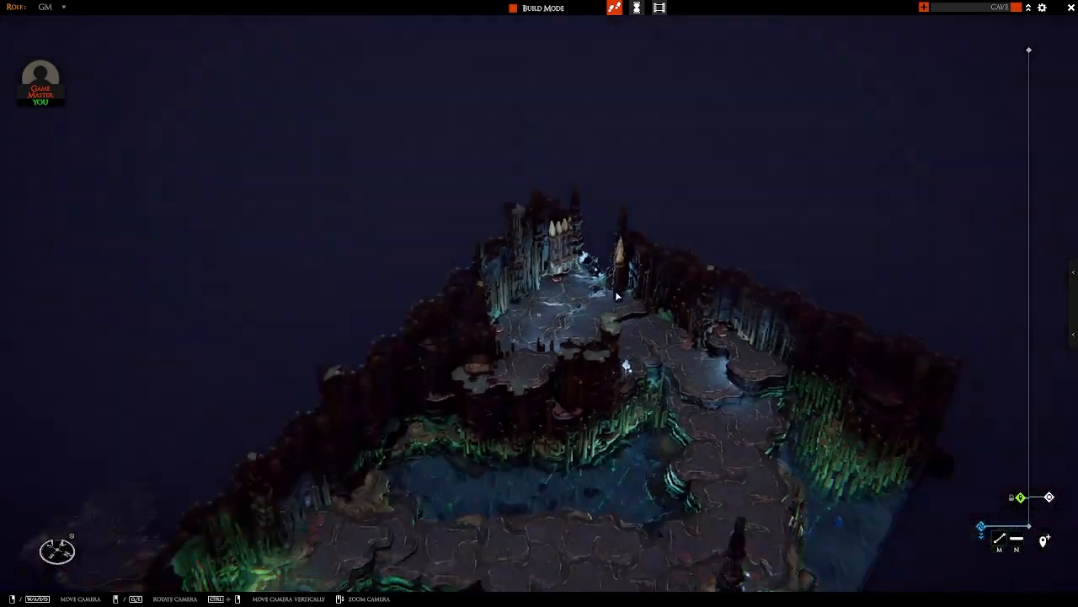
middle_click_drag(629, 287, 612, 353)
scroll(501, 329, "up", 4)
scroll(592, 355, "up", 2)
left_click(616, 329)
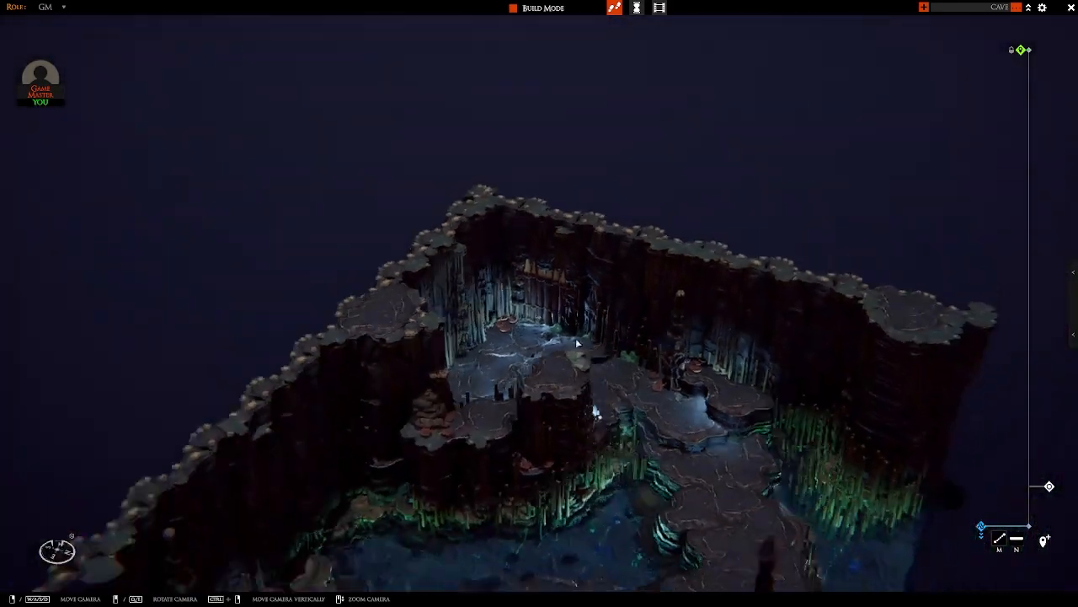
middle_click_drag(596, 409, 533, 373)
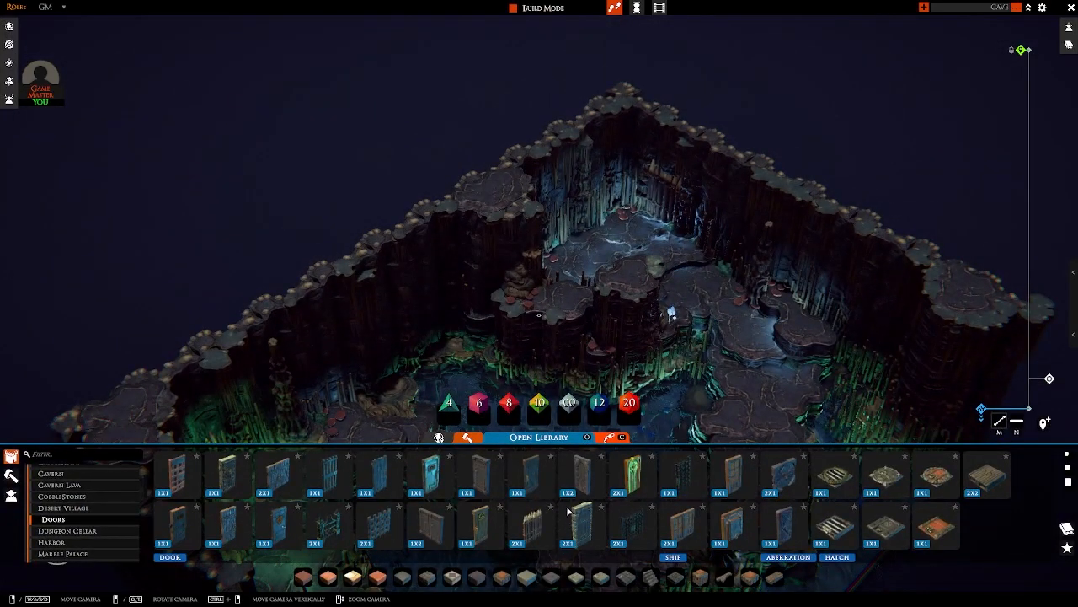
middle_click_drag(584, 347, 477, 341)
key("a")
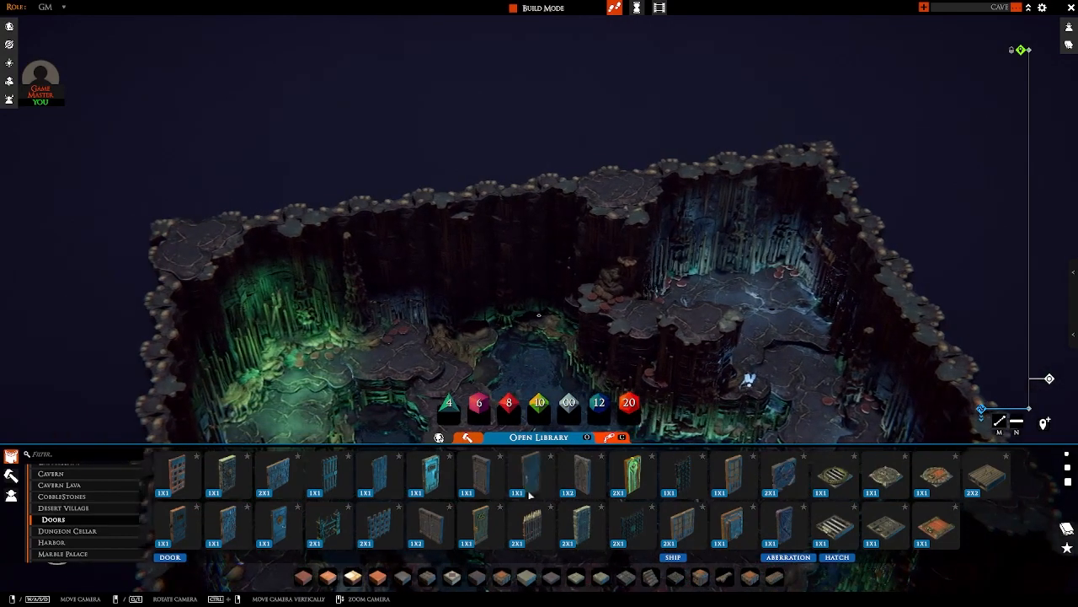
middle_click_drag(599, 379, 563, 319)
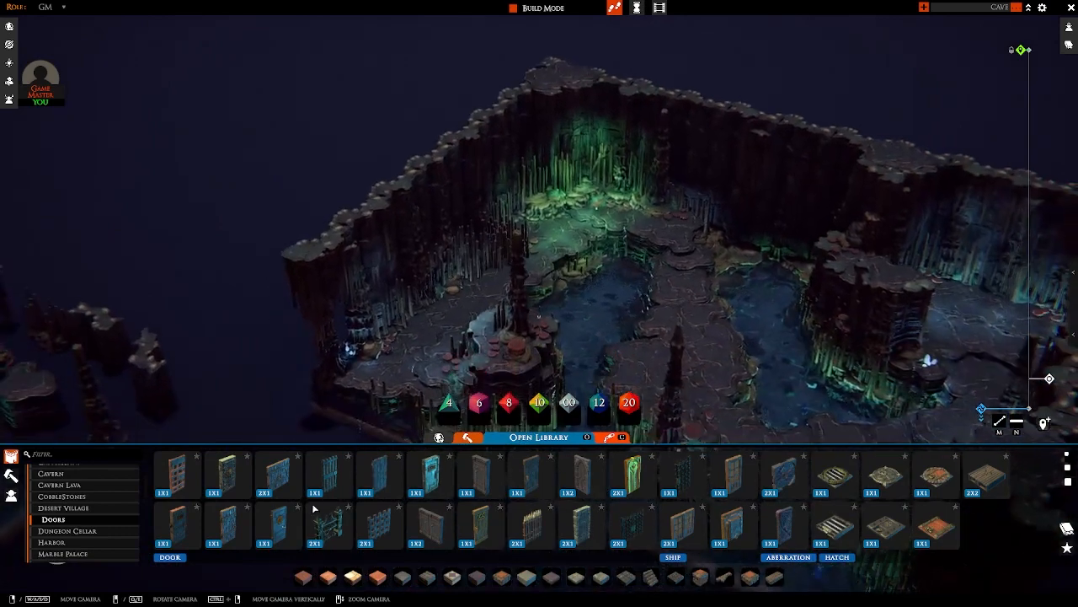
left_click(84, 509)
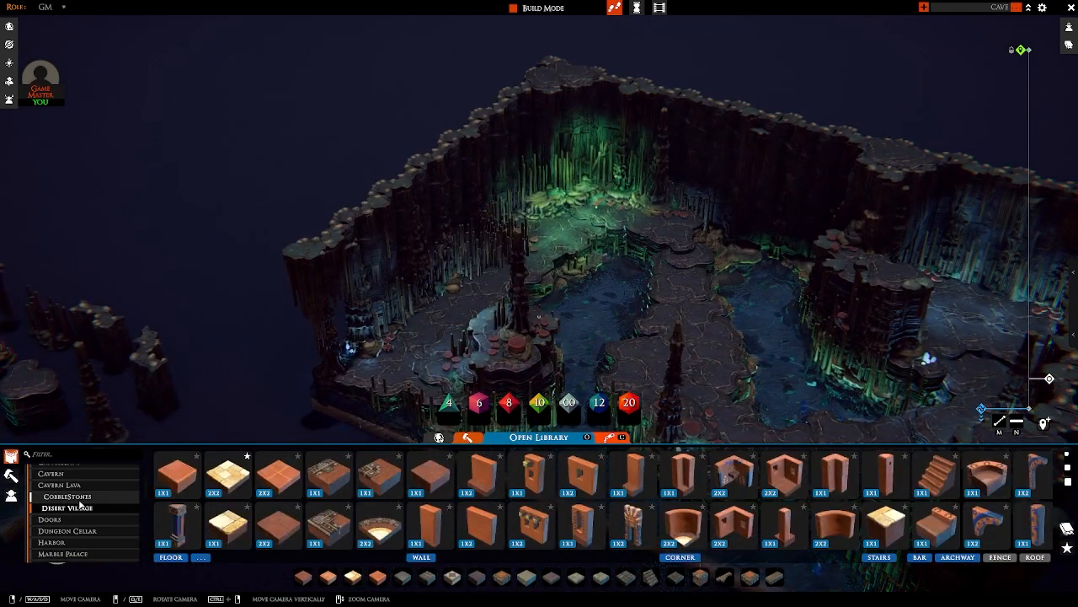
left_click(80, 498)
left_click(83, 486)
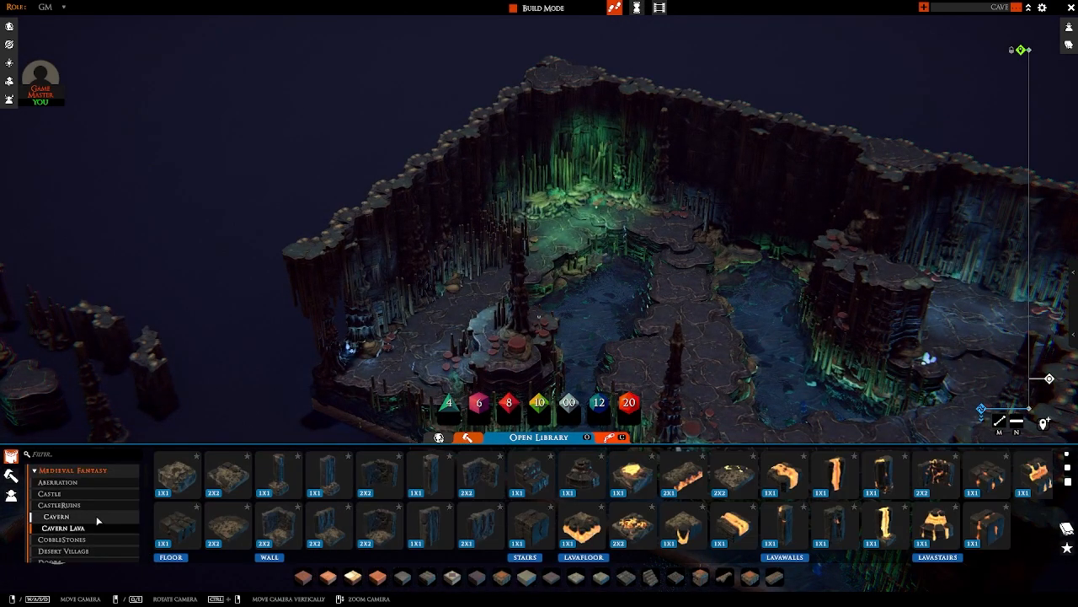
Step: Place a wooden palisade prop from Misc. Exterior along the rear edge of the raised platform, with its pointed stakes facing the pool
left_click(11, 477)
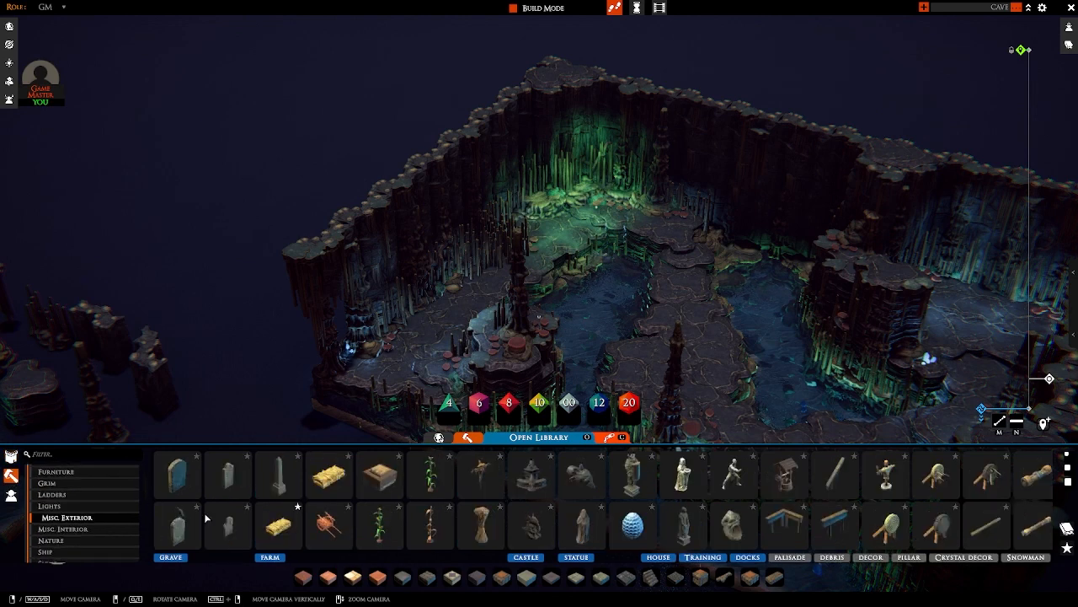
scroll(380, 519, "down", 3)
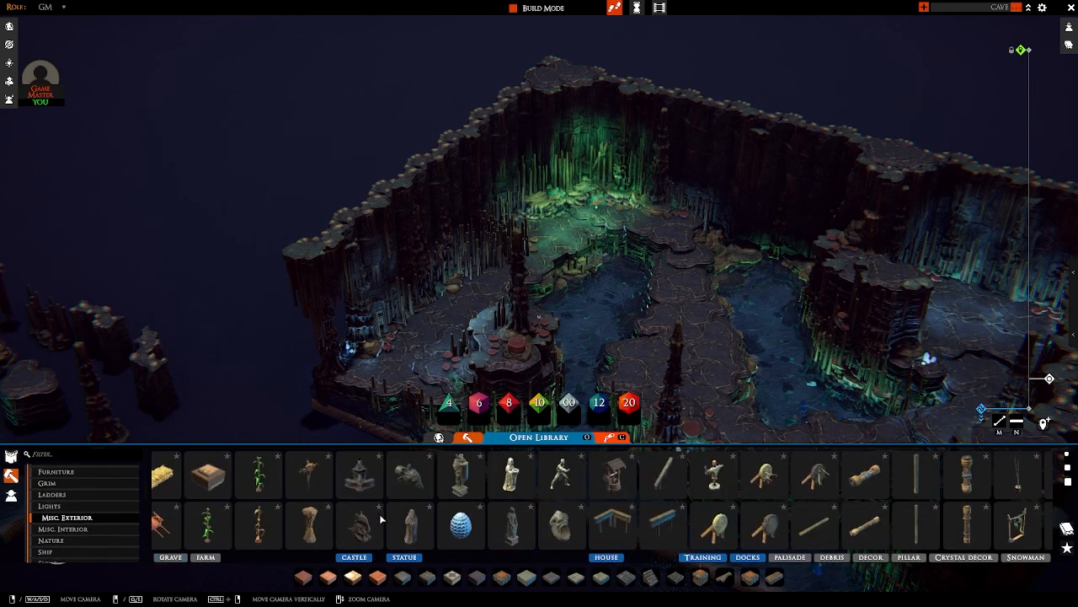
scroll(380, 518, "down", 4)
scroll(380, 518, "down", 2)
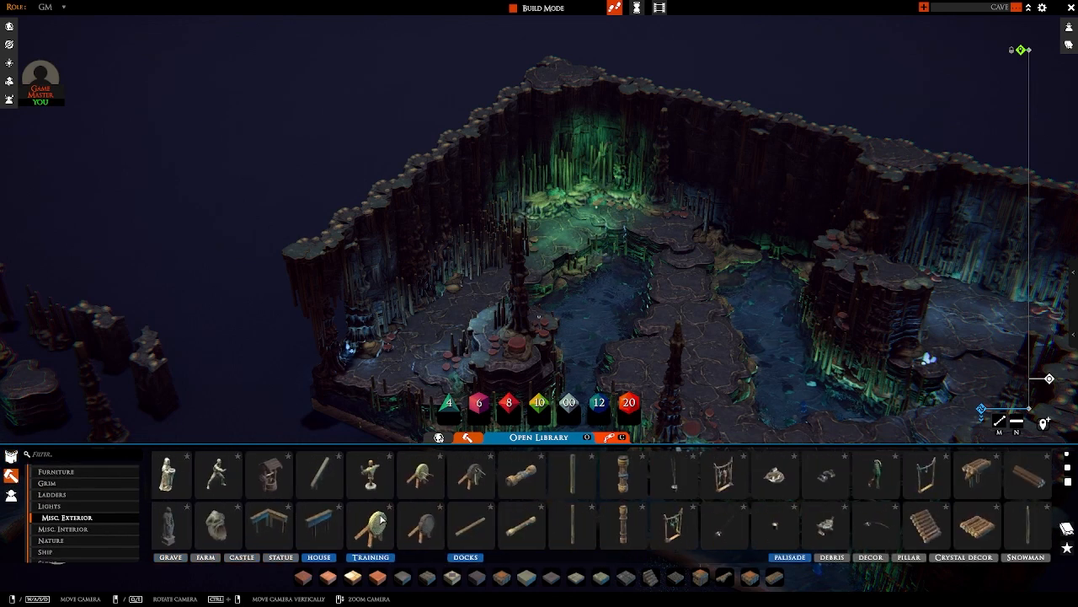
scroll(933, 512, "down", 5)
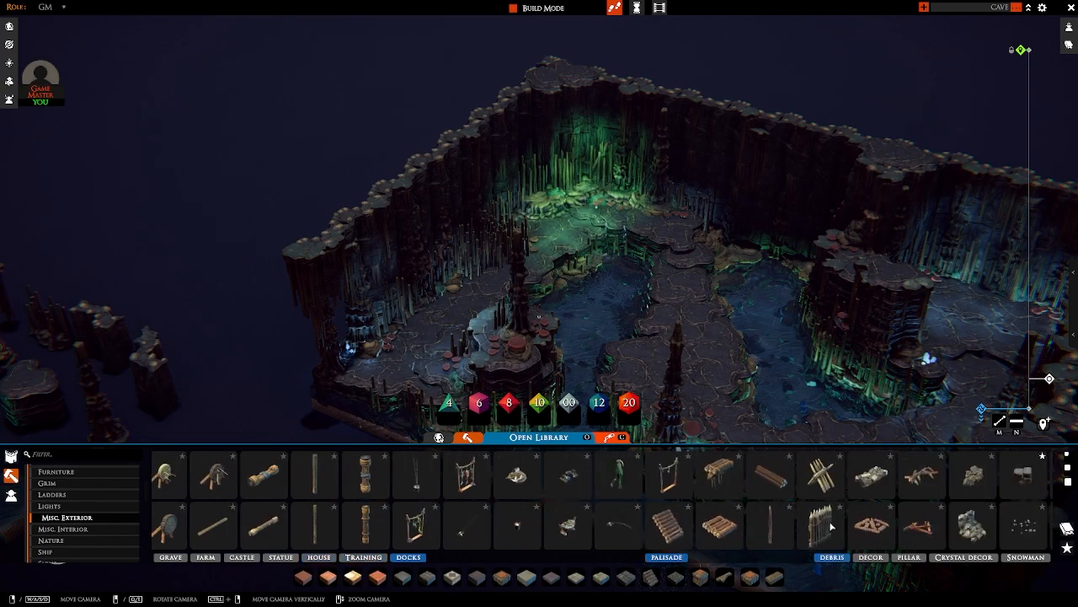
left_click(821, 510)
middle_click_drag(710, 333, 884, 371)
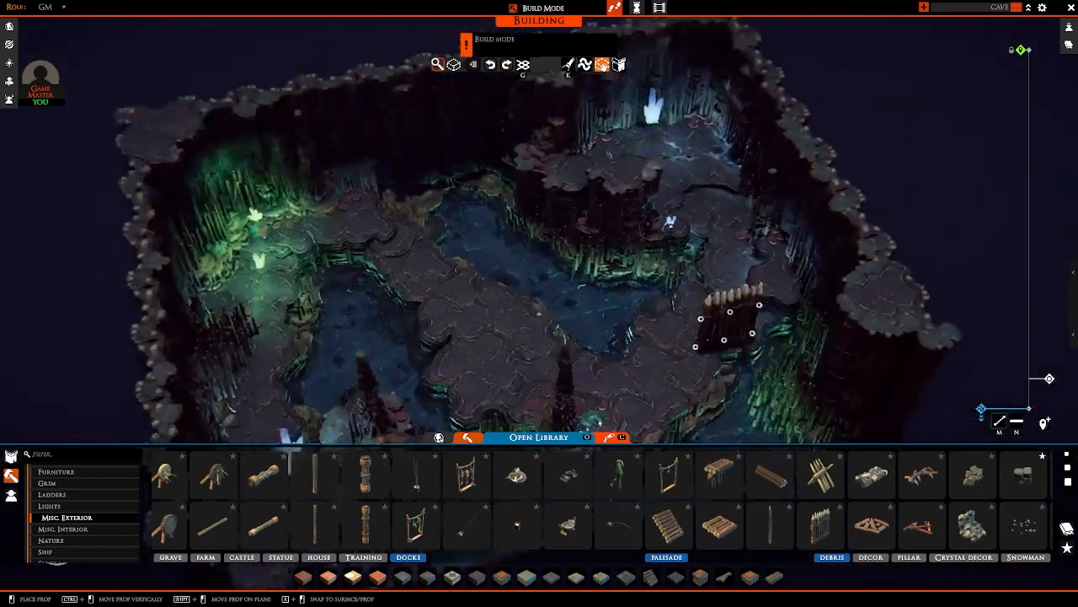
right_click_drag(727, 327, 117, 325)
key("r")
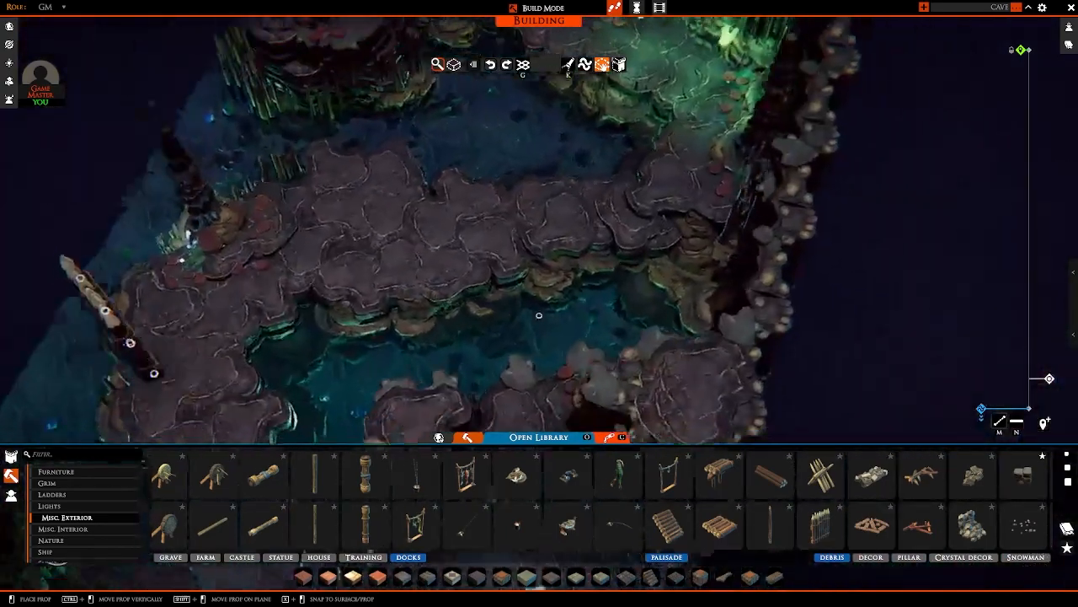
key("s")
key("r")
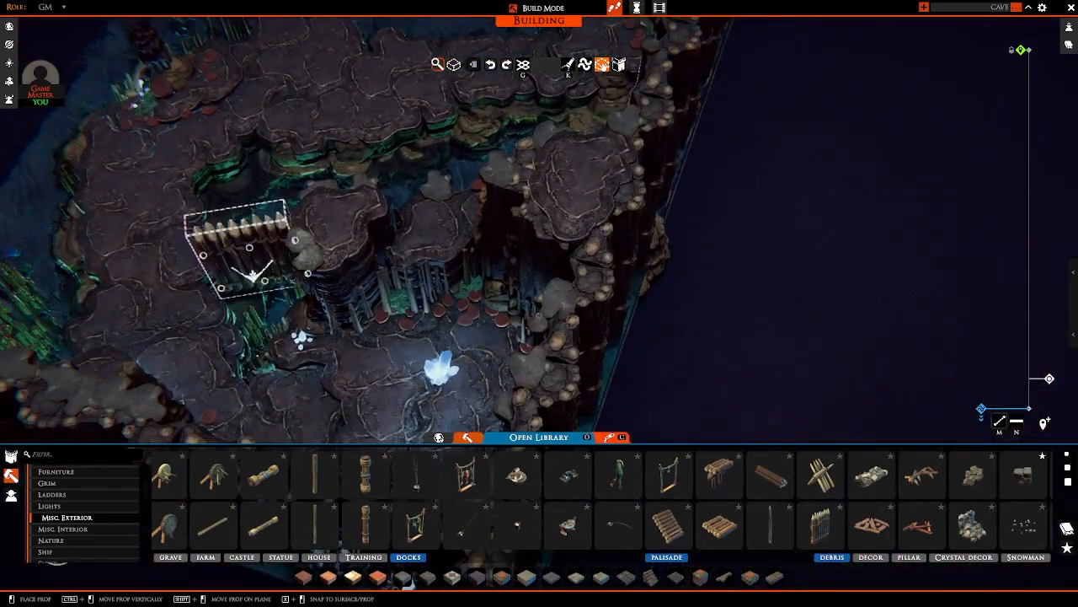
key("r")
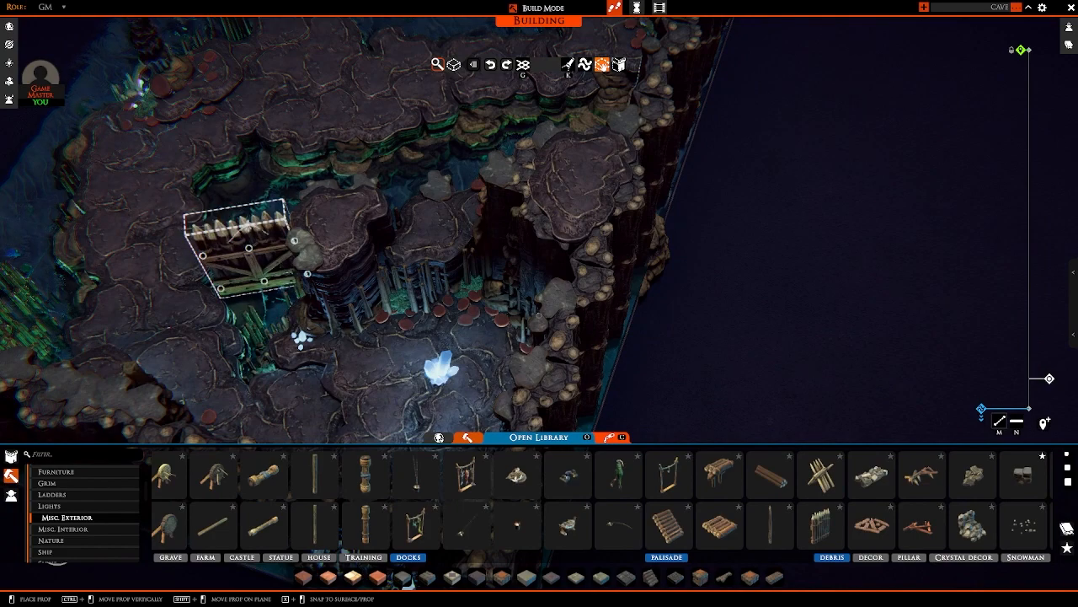
left_click_drag(429, 249, 456, 341, "ctrl")
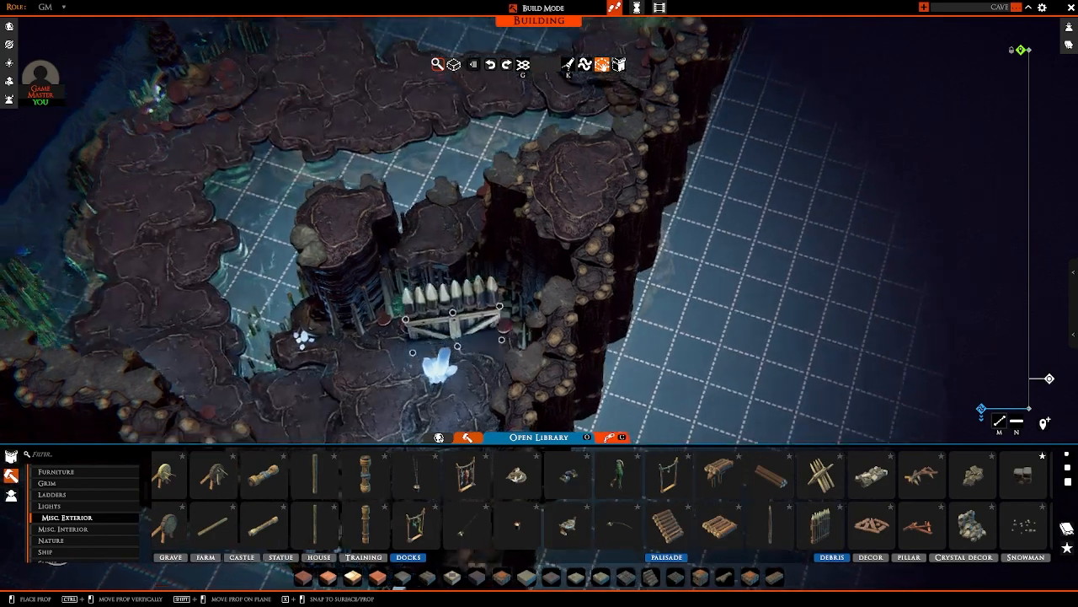
right_click_drag(456, 341, 431, 350)
mouse_move(430, 350)
left_mouse_down("ctrl")
mouse_move(431, 371)
mouse_move(428, 353)
left_mouse_up("ctrl")
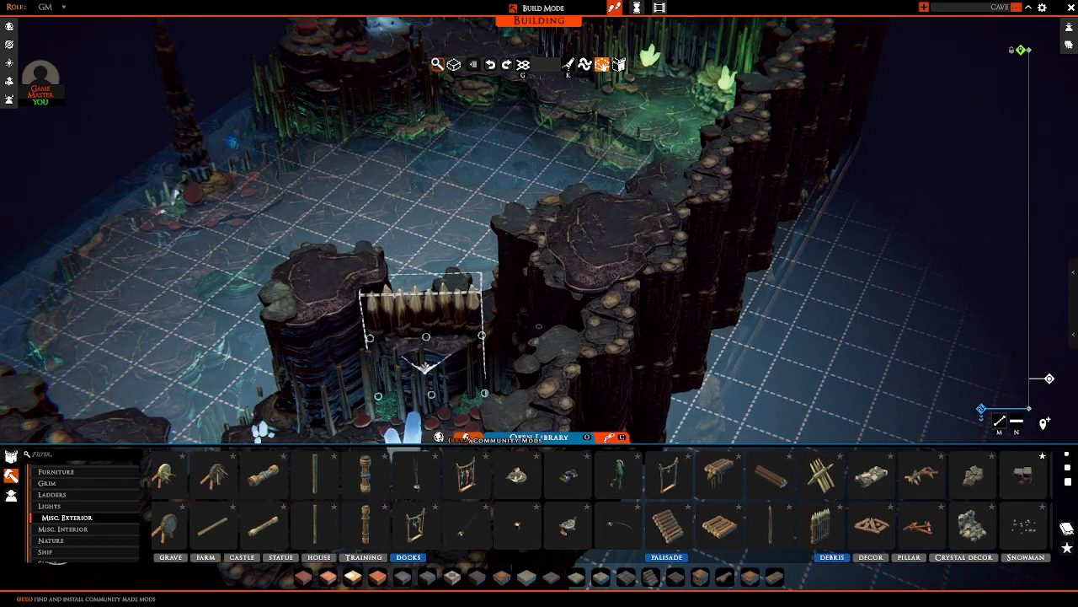
left_click(435, 366)
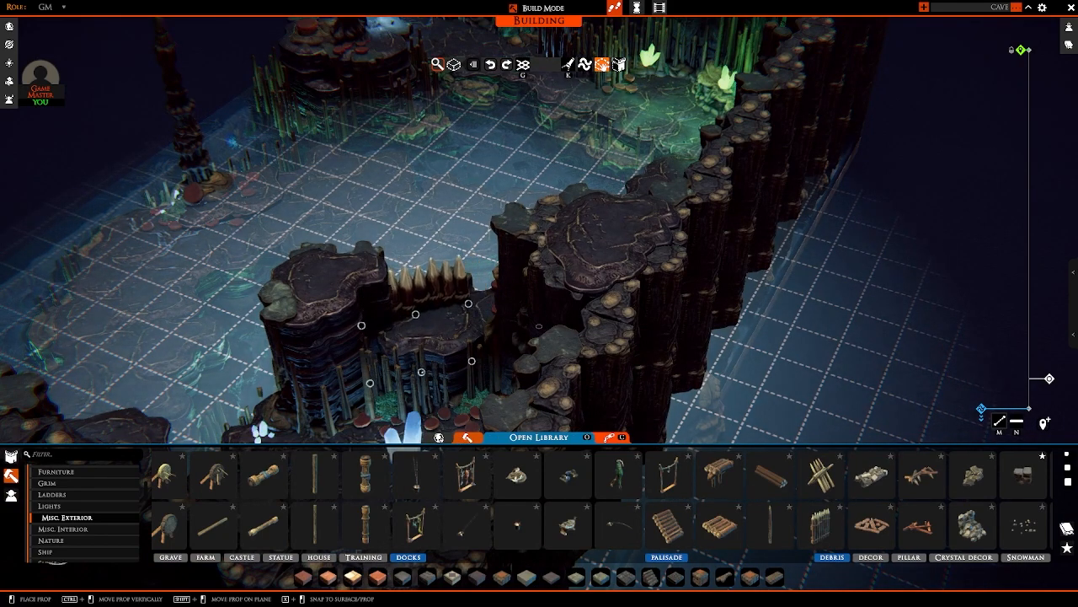
Step: Add a second wooden palisade at an angle to the first along the raised platform's edge, and release the prop
right_click_drag(418, 374, 507, 410)
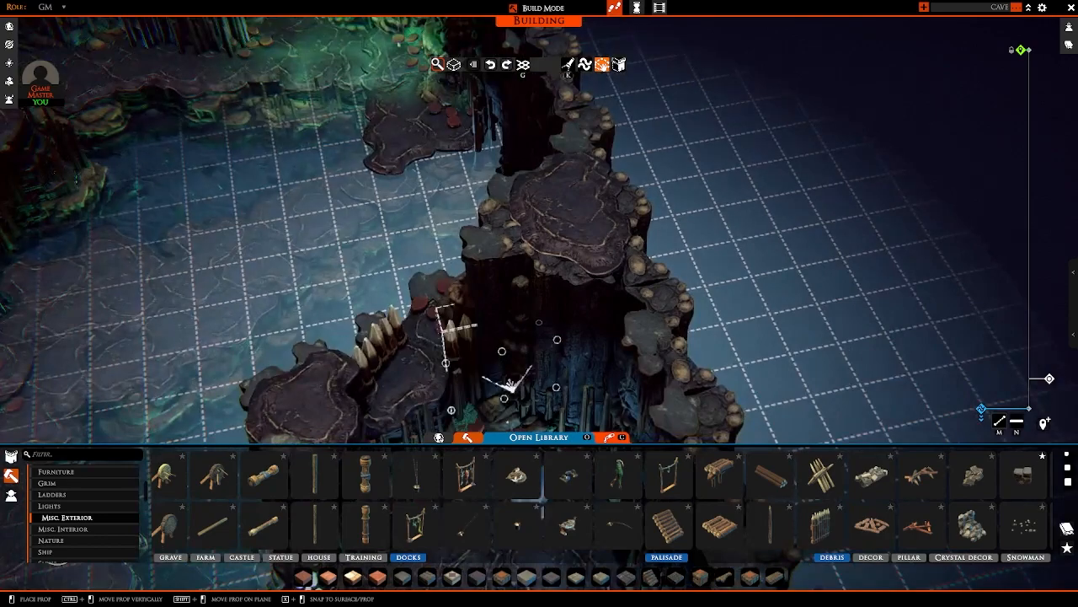
right_click_drag(286, 347, 698, 283)
right_click(699, 290)
right_click_drag(698, 321, 552, 265)
key("w")
key("d")
scroll(508, 295, "up", 3)
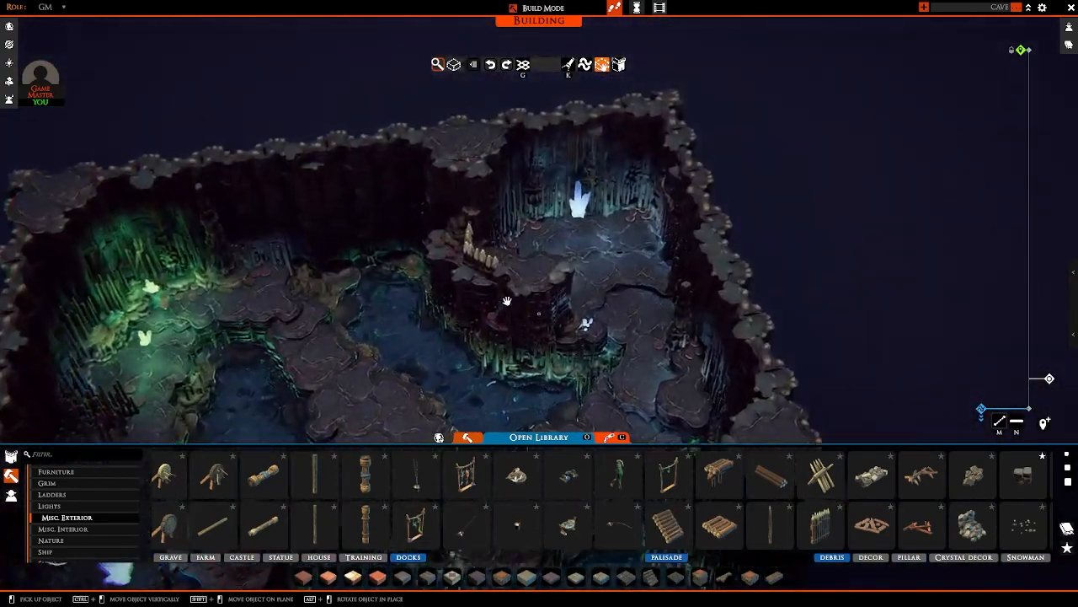
Step: Place single pointed wooden posts around the small white crystals at the base of the raised platform
right_click_drag(509, 298, 472, 282)
scroll(650, 329, "up", 3)
key("s")
key("s")
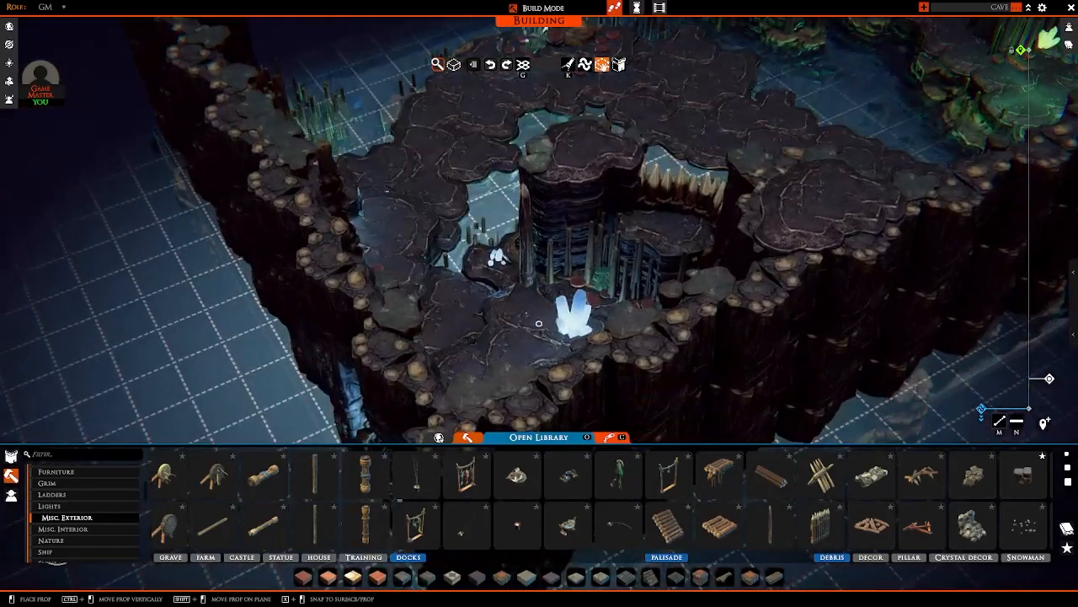
right_click_drag(539, 324, 480, 379)
key("s")
key("w")
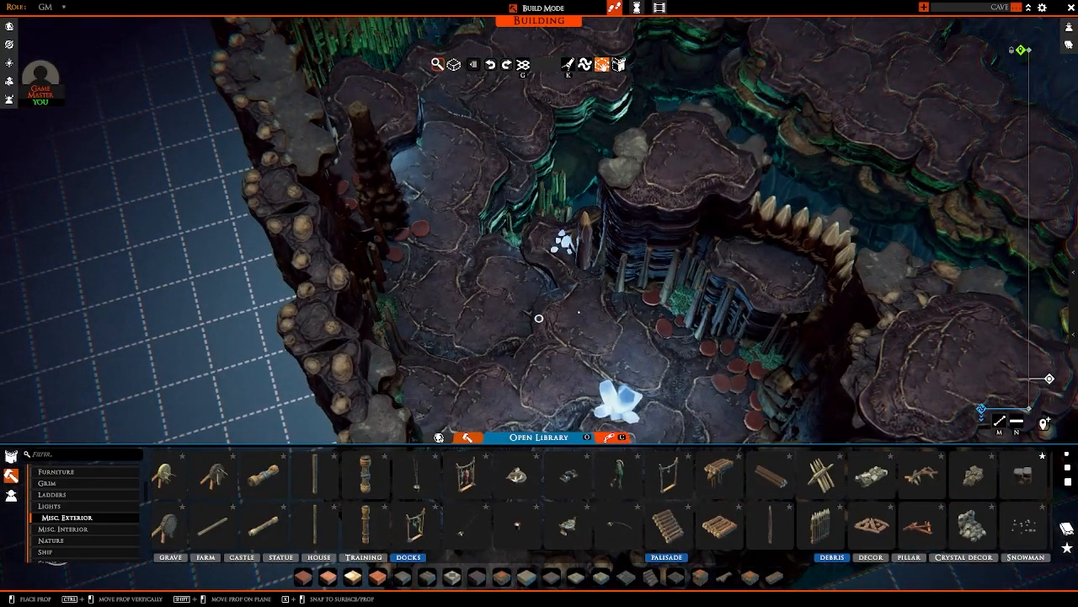
left_click(579, 312)
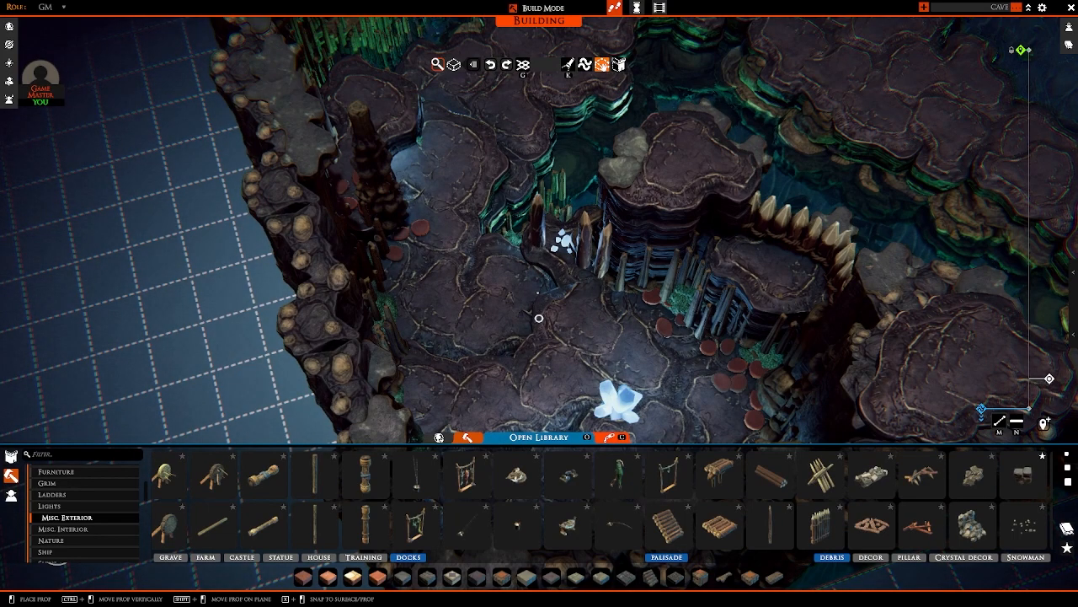
right_click_drag(539, 319, 438, 299)
key("w")
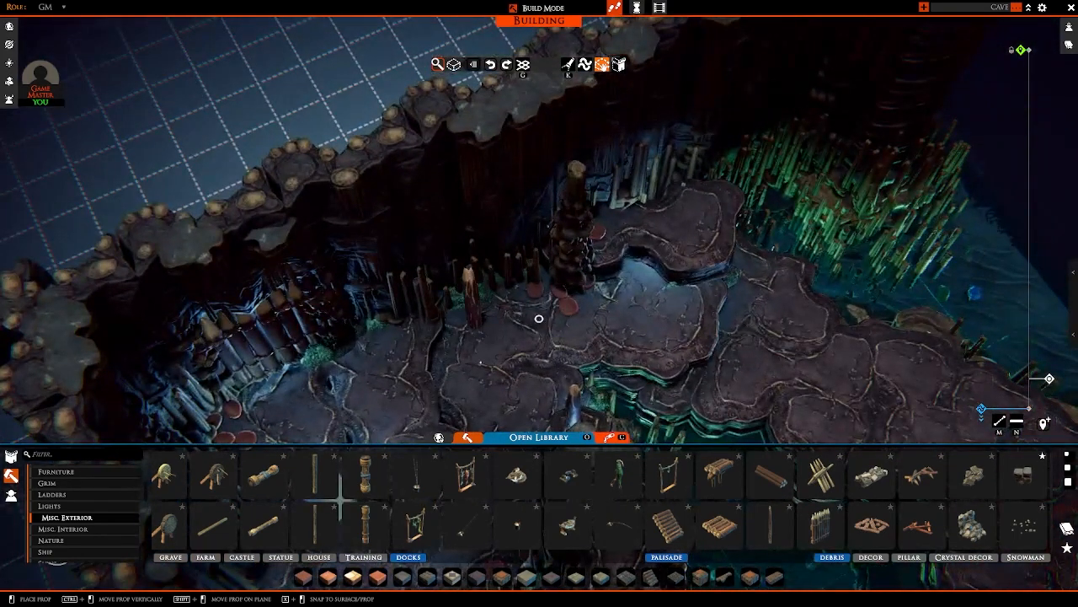
right_click_drag(539, 318, 684, 392)
Step: Place flat wooden log platforms from the Palisade props across the chamber floor around the large white crystal, and release the prop
left_click(719, 527)
key("w")
right_click_drag(549, 270, 485, 254)
left_click_drag(485, 255, 487, 265, "ctrl")
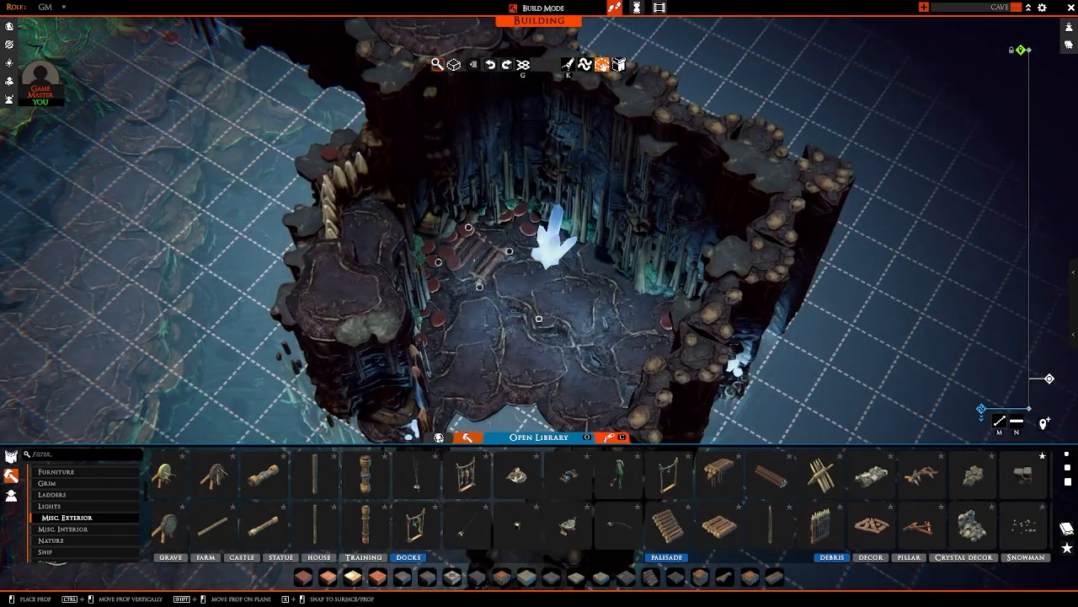
left_click(481, 252)
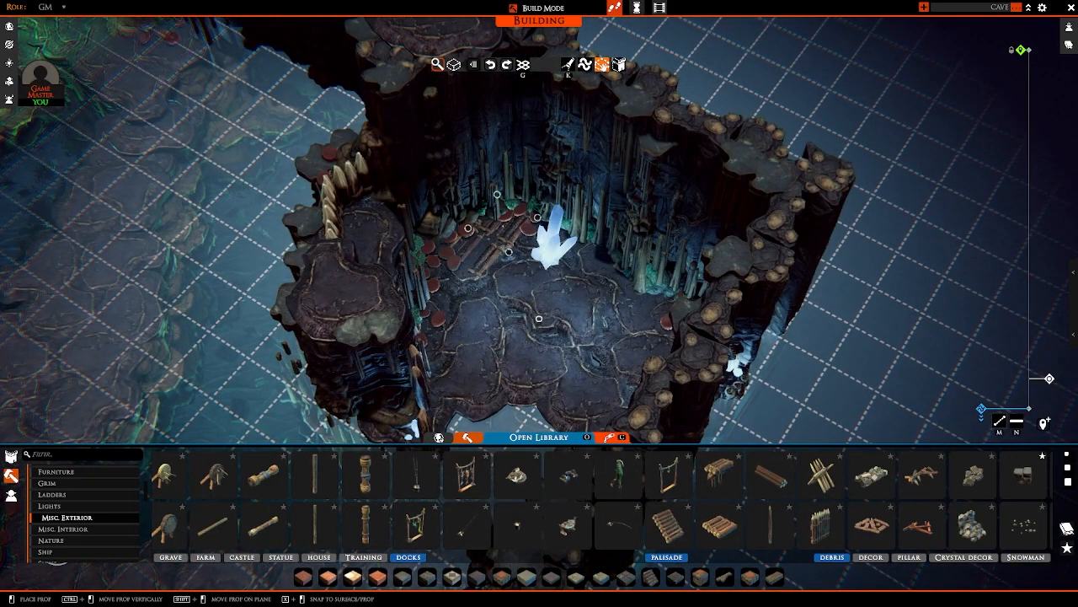
mouse_move(450, 300)
right_mouse_down()
mouse_move(472, 269)
mouse_move(455, 253)
right_mouse_up()
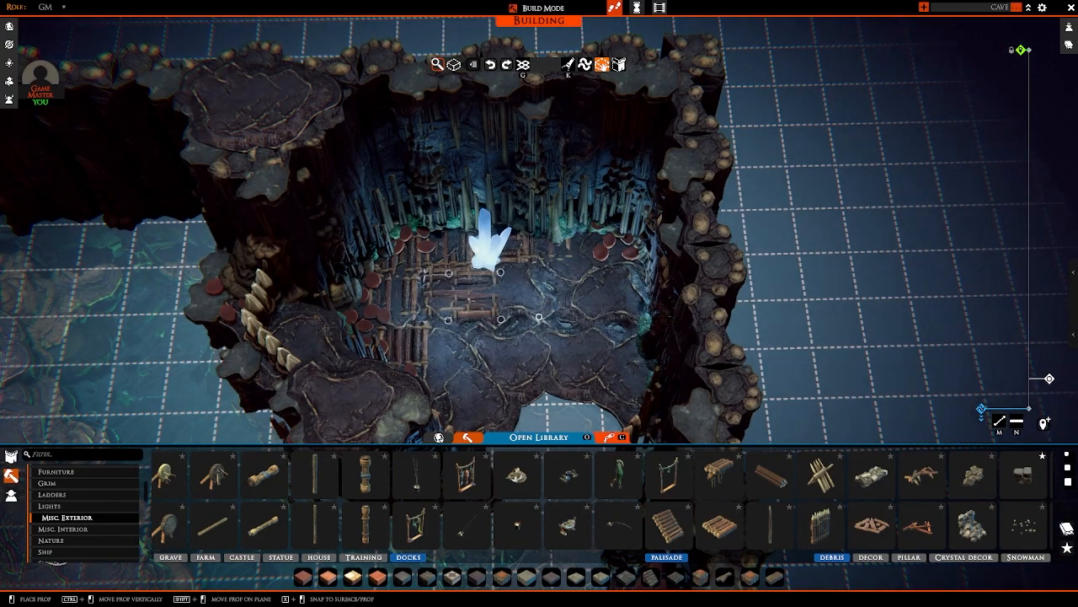
mouse_move(474, 296)
right_mouse_down()
mouse_move(472, 274)
mouse_move(455, 290)
mouse_move(460, 276)
mouse_move(467, 299)
right_mouse_up()
key("s")
left_click(457, 283)
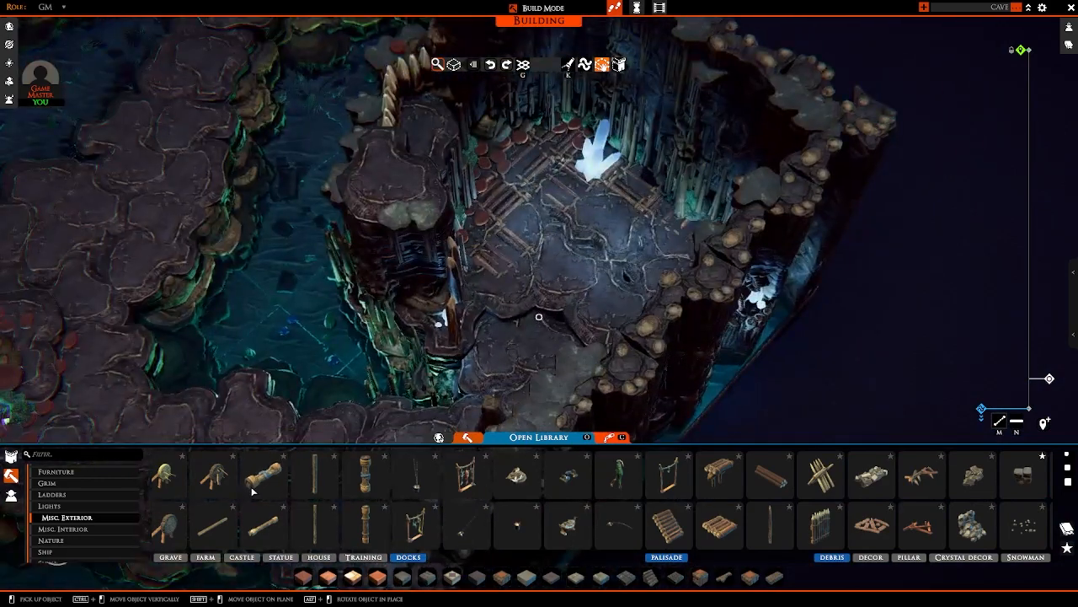
scroll(281, 529, "up", 2)
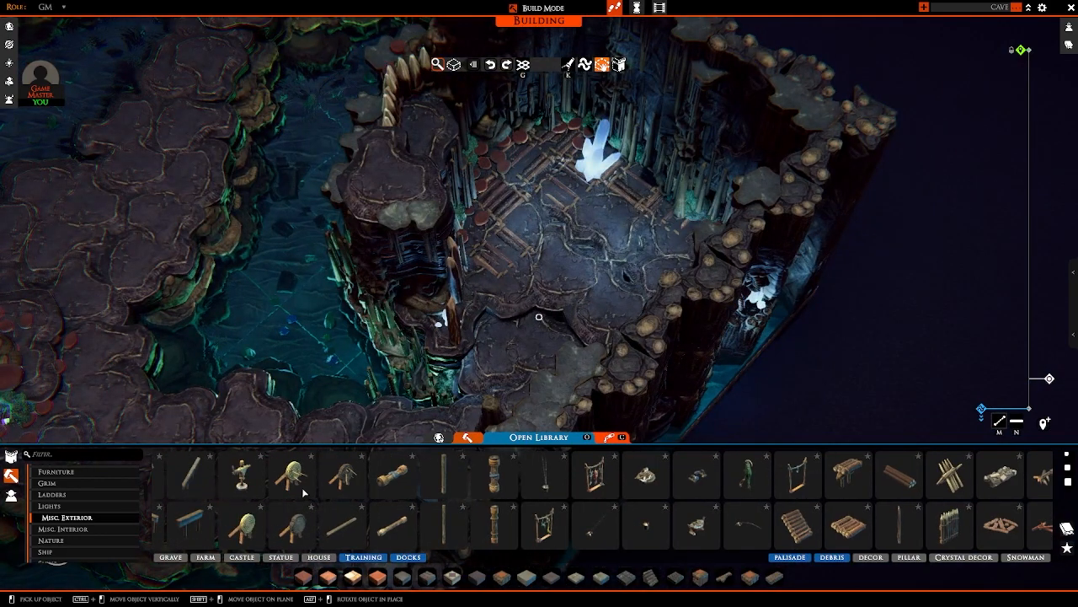
mouse_move(547, 278)
right_mouse_down()
mouse_move(552, 268)
mouse_move(539, 266)
right_mouse_up()
key("w")
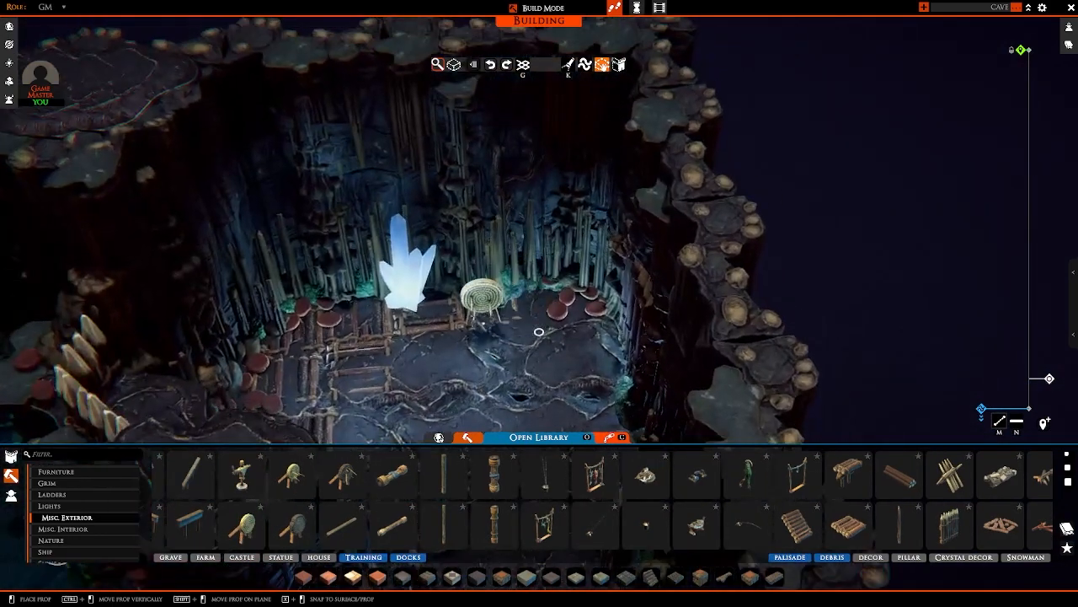
left_click(464, 284)
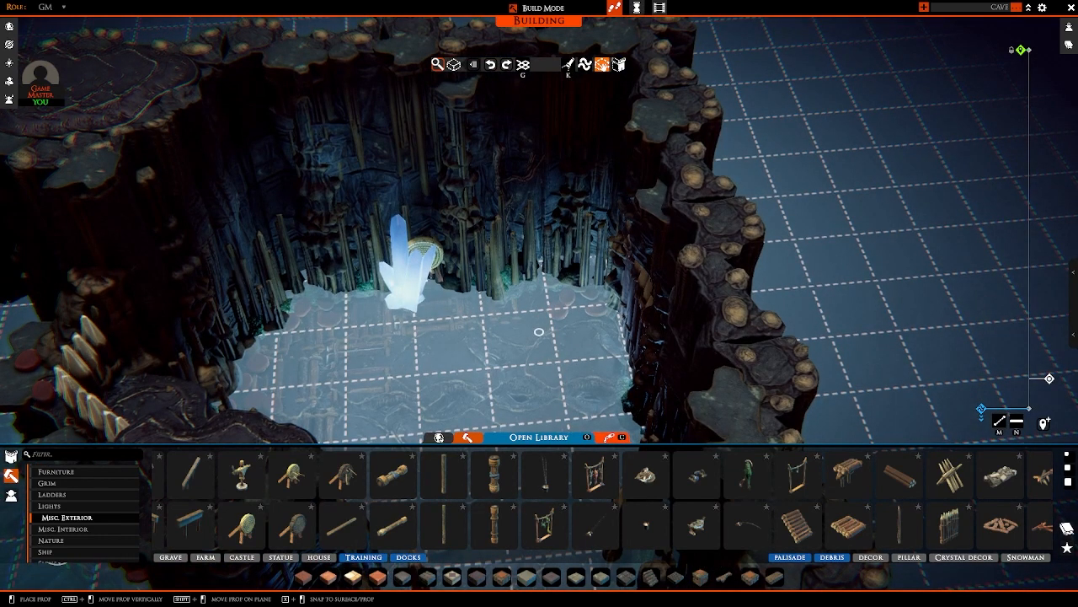
right_click(426, 251)
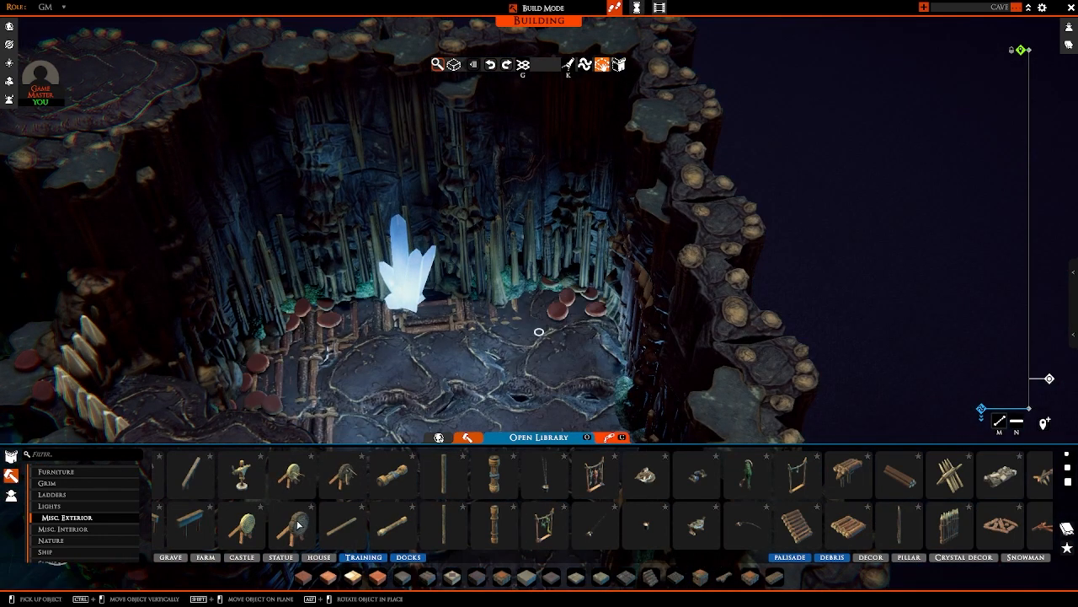
left_click(297, 525)
right_click(417, 379)
Step: Place the old wooden-legged target from the Training props against the rear wall behind the large crystal, and leave build mode
left_click(343, 477)
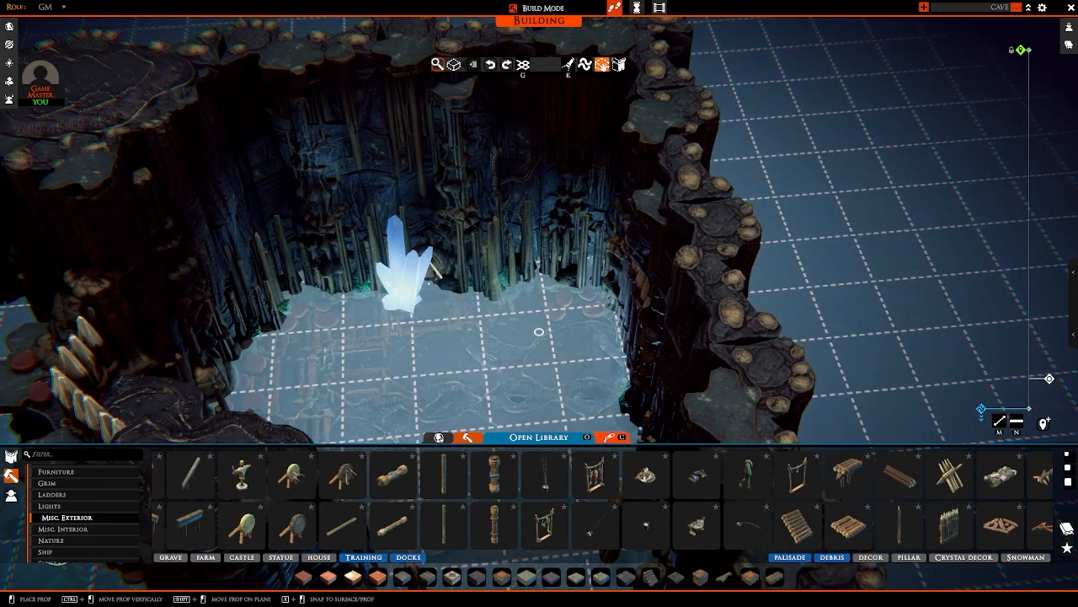
left_click(434, 268)
key("Delete")
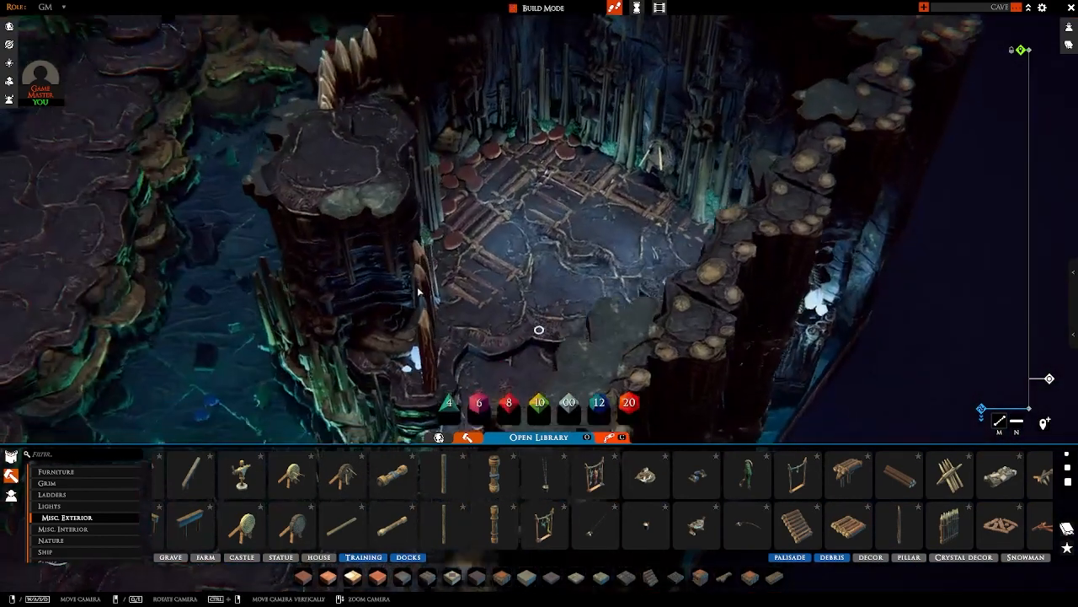
key("w")
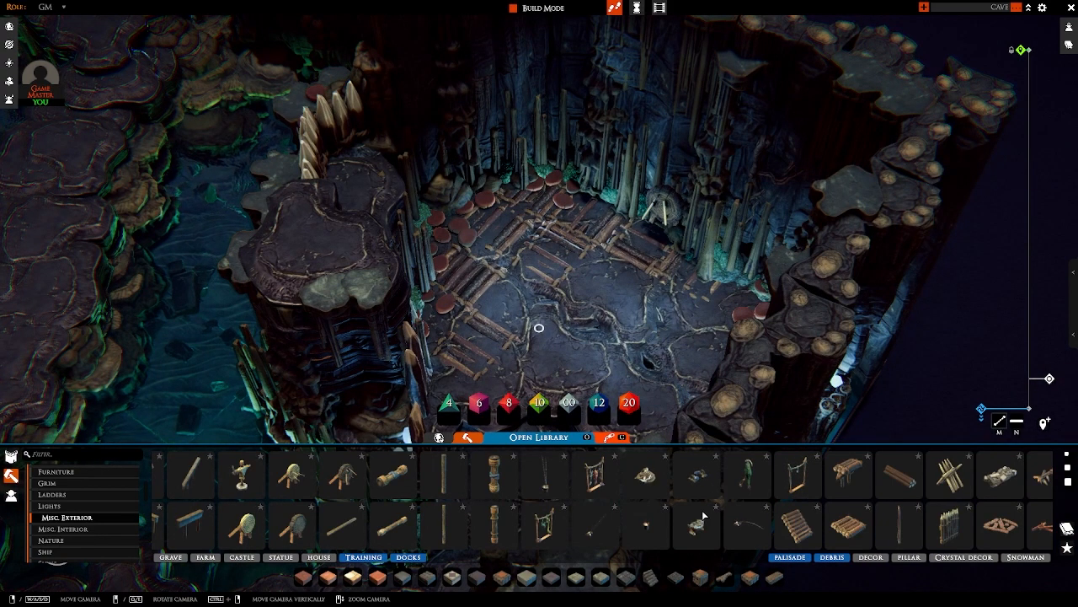
Step: Place a rope rack with hanging items from the Docks props against the rock pillar beside the pointed posts, and leave build mode
left_click(599, 485)
key("e")
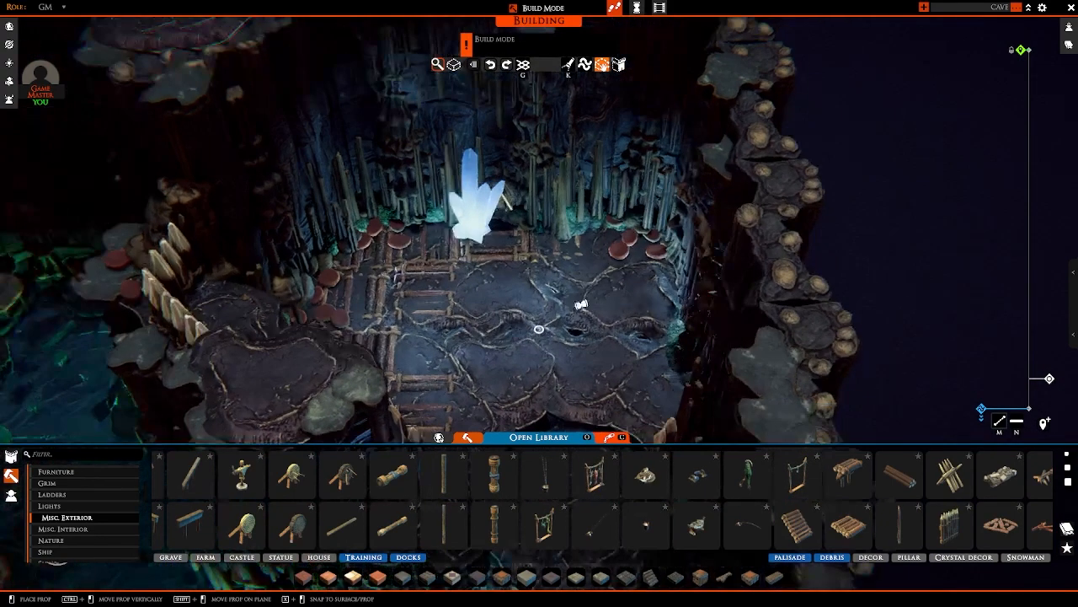
scroll(590, 301, "up", 3)
key("q")
right_click_drag(539, 343, 539, 337)
left_click_drag(492, 265, 577, 323)
key("w")
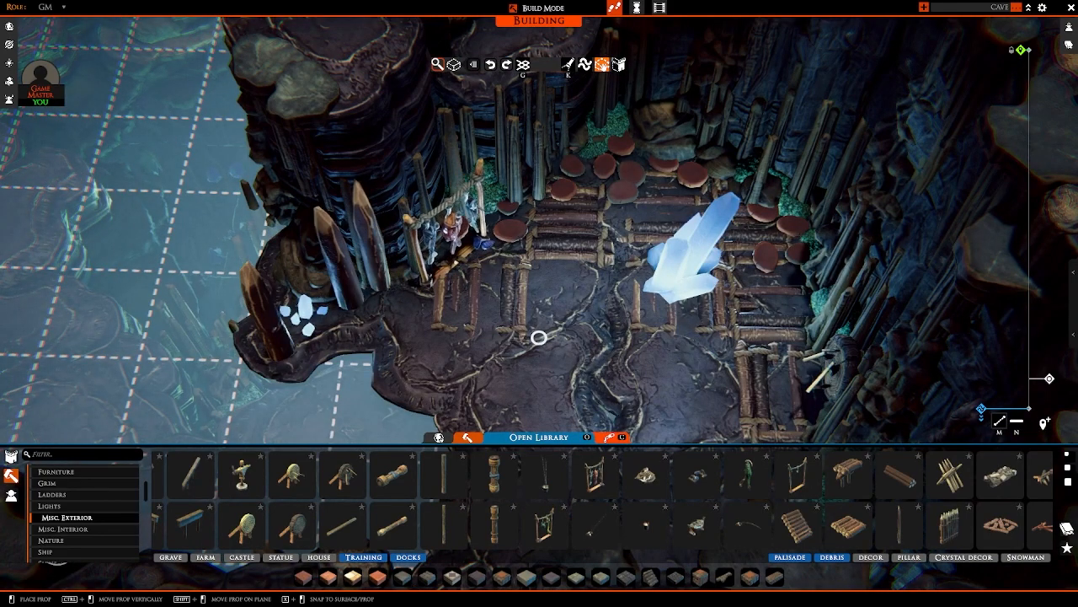
left_click(469, 276)
right_click_drag(469, 277, 607, 280)
scroll(634, 208, "down", 3)
key("Escape")
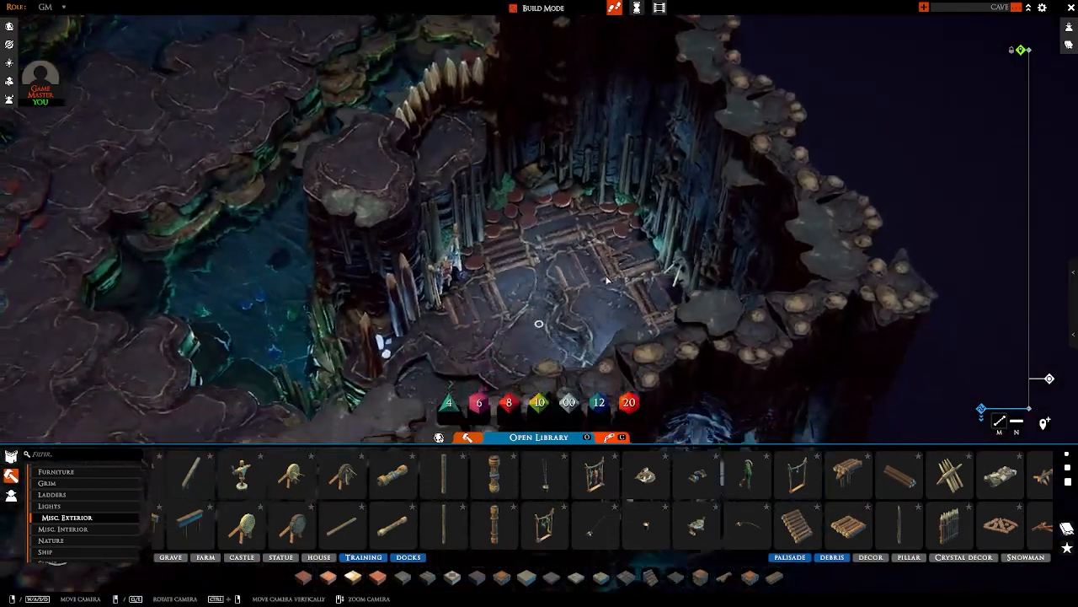
Step: Place a banded wooden chest from Traps & Treasure behind the large crystal, close to the chamber's rear wall
scroll(606, 279, "up", 2)
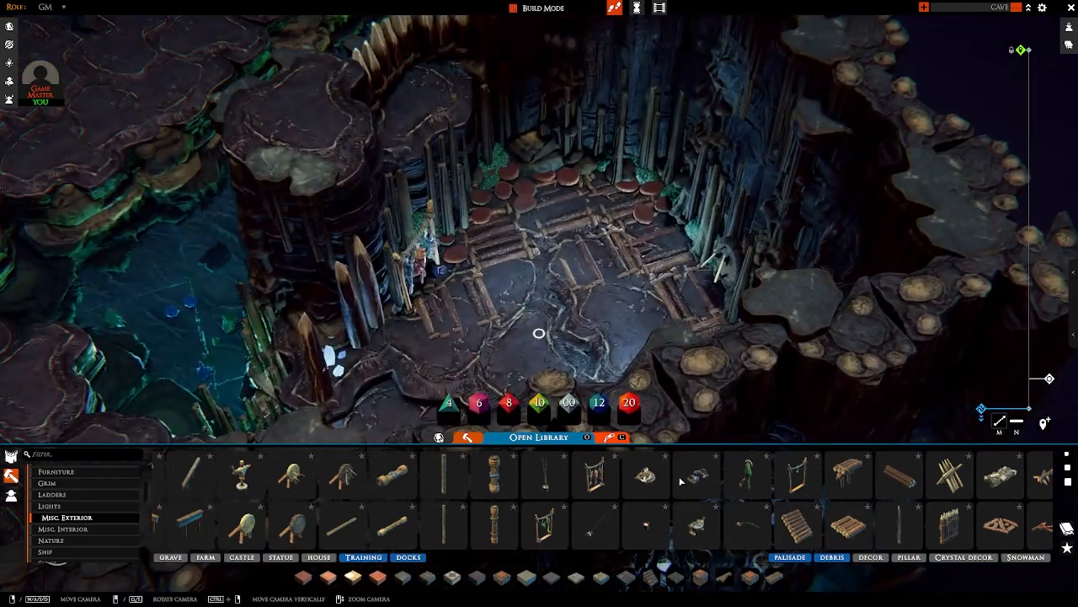
scroll(681, 480, "up", 5)
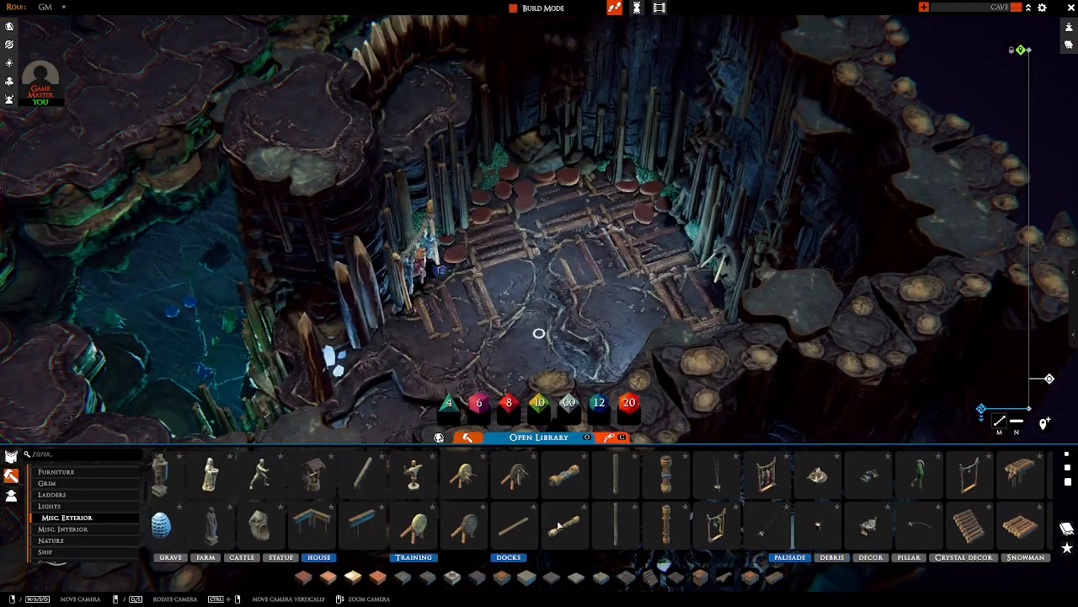
scroll(522, 520, "up", 2)
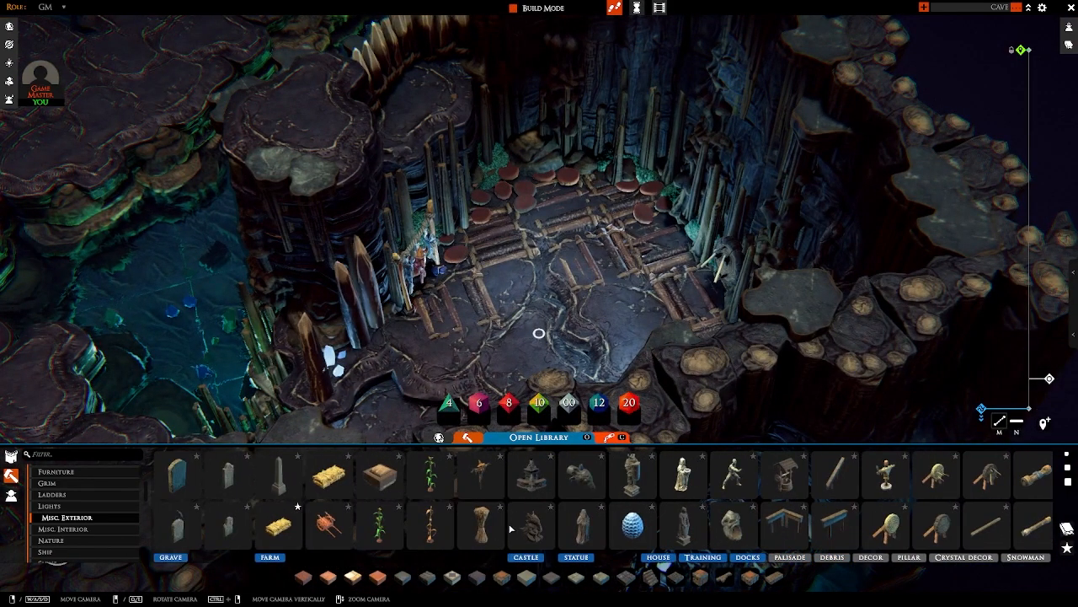
left_click(83, 531)
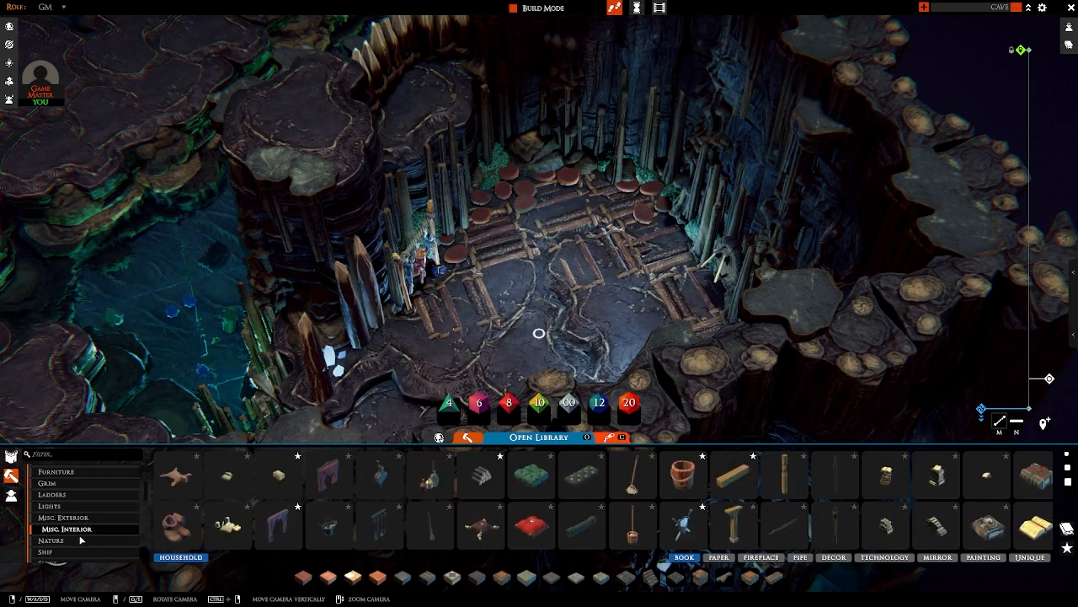
scroll(96, 529, "down", 3)
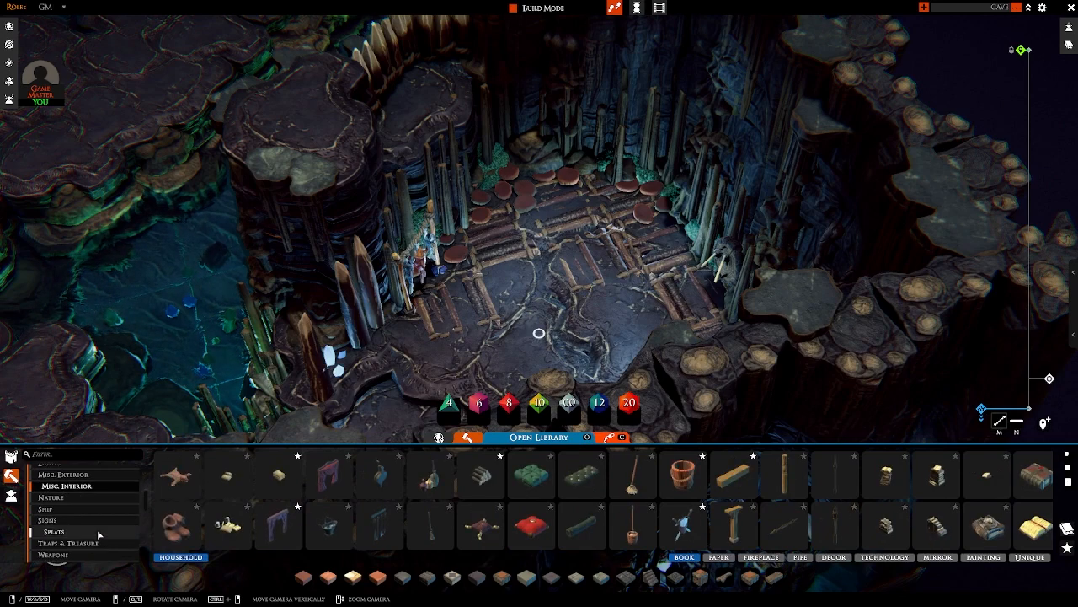
scroll(97, 529, "down", 3)
left_click(112, 501)
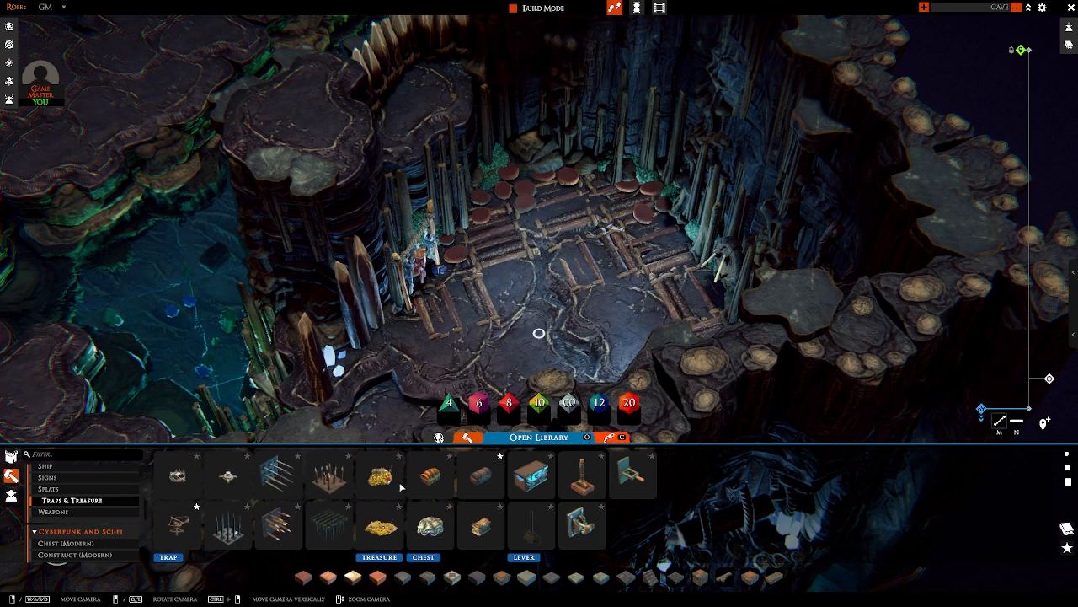
left_click(476, 478)
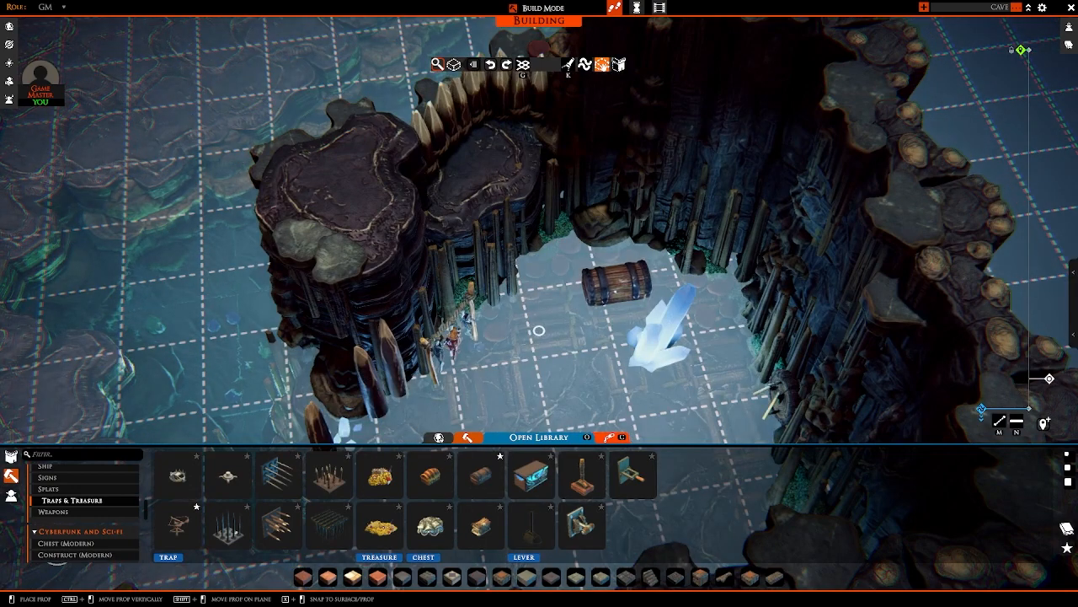
left_click(617, 289)
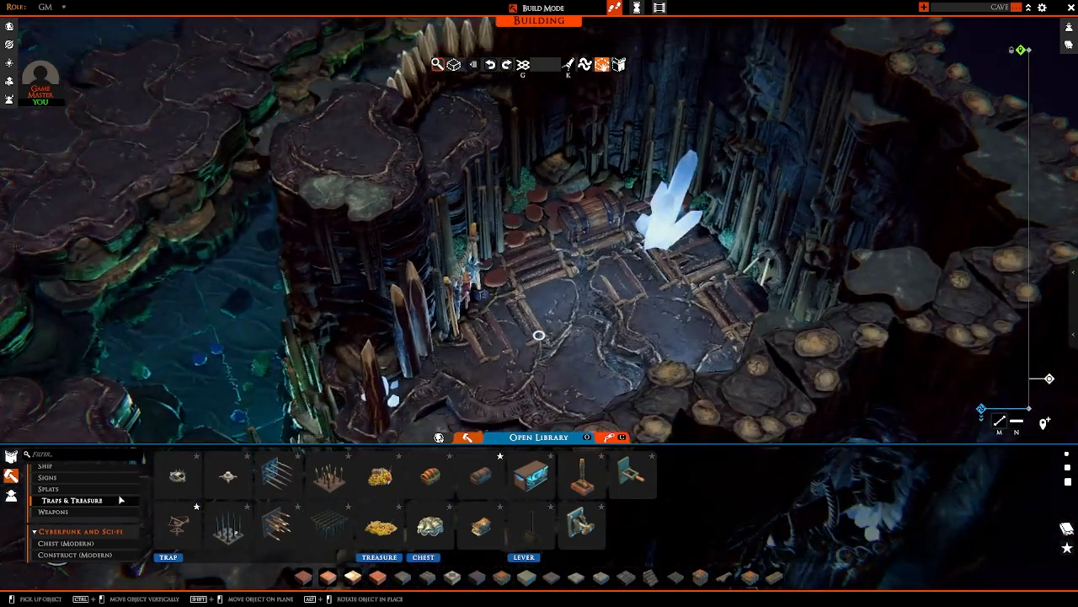
Step: Place a small lantern from Lights on the red mushroom beside the hanging rope rack, and release the prop
scroll(110, 501, "up", 2)
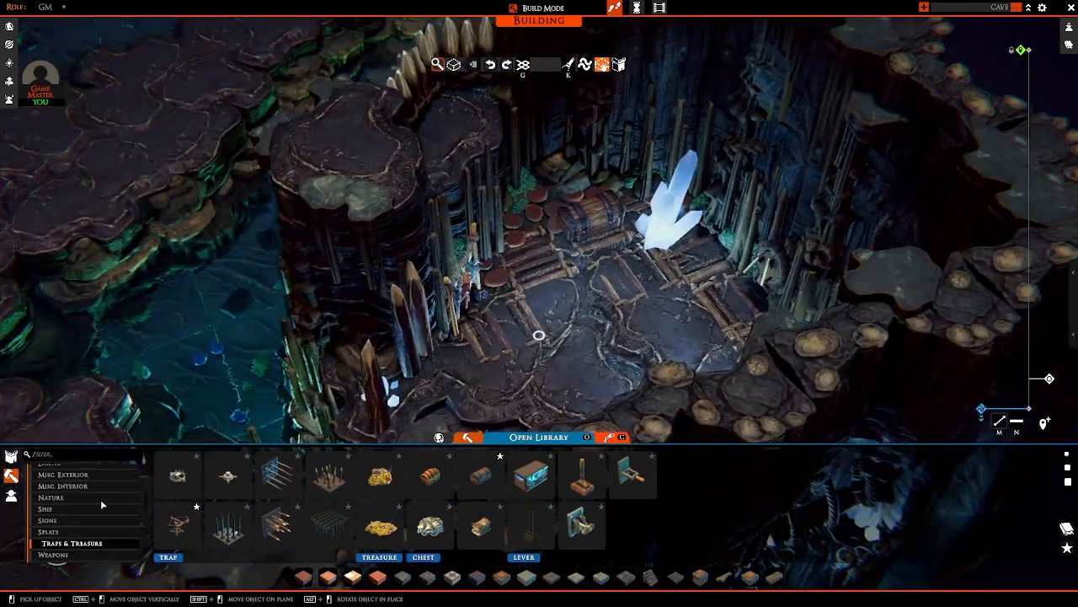
scroll(100, 498, "up", 3)
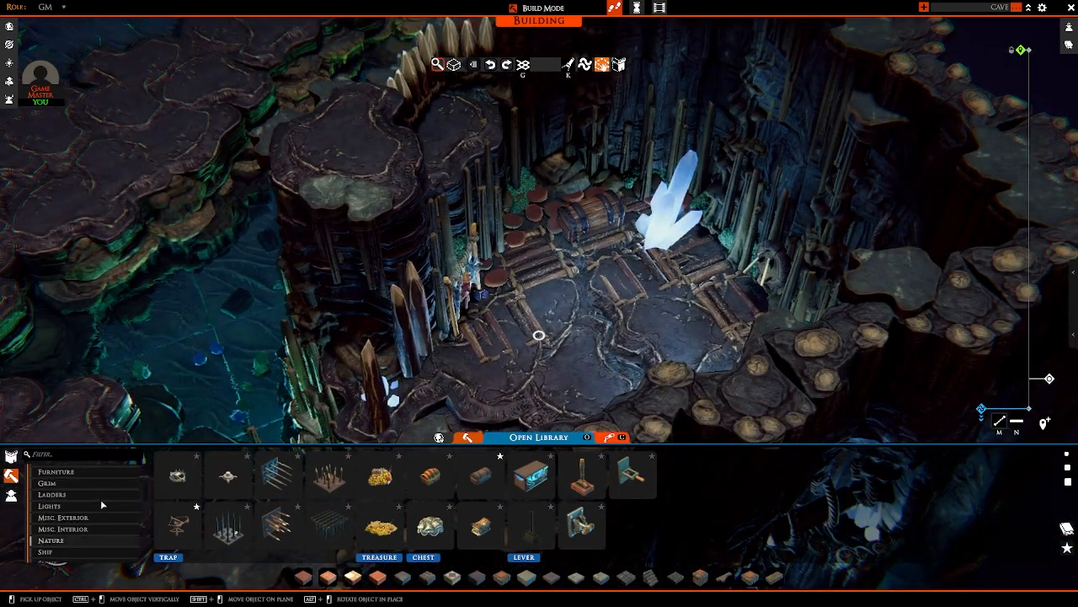
left_click(56, 500)
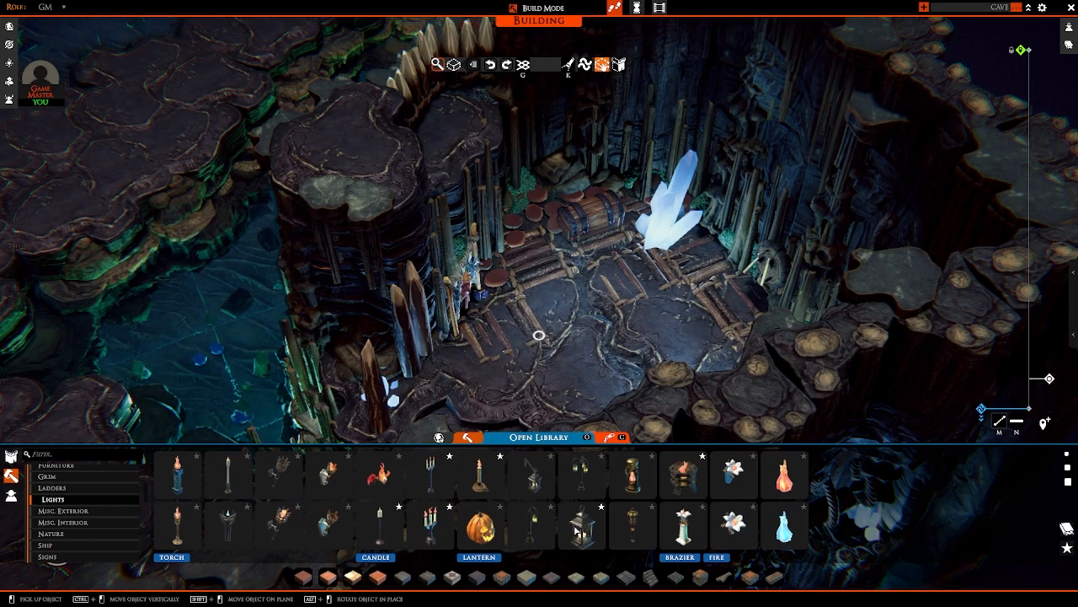
key("w")
right_click_drag(486, 312, 533, 319)
key("s")
left_click_drag(540, 317, 540, 308, "ctrl")
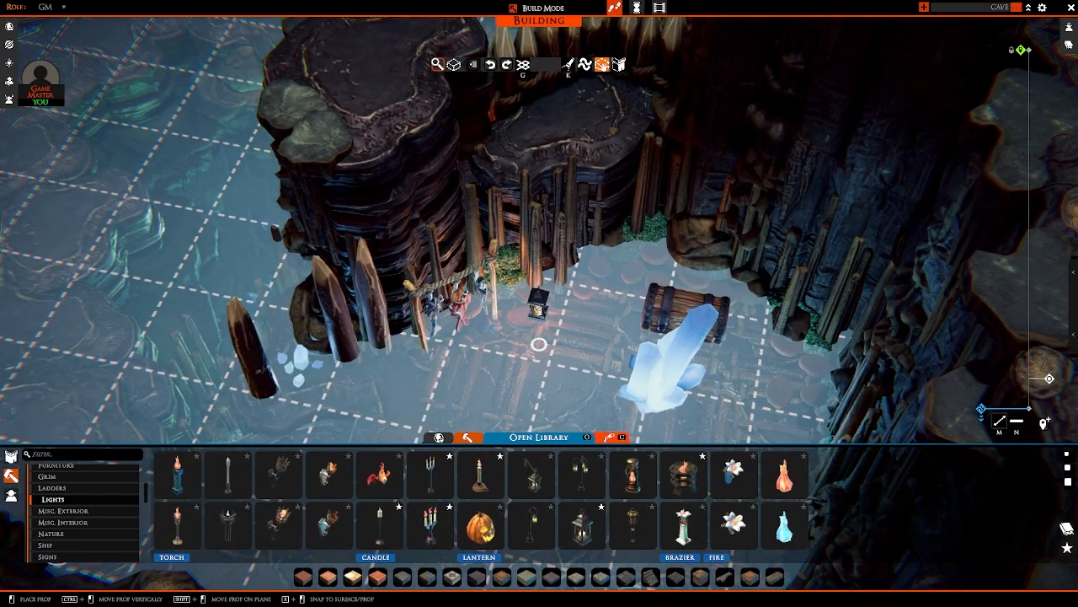
left_click_drag(521, 305, 522, 301, "ctrl")
right_click_drag(522, 302, 503, 419)
key("w")
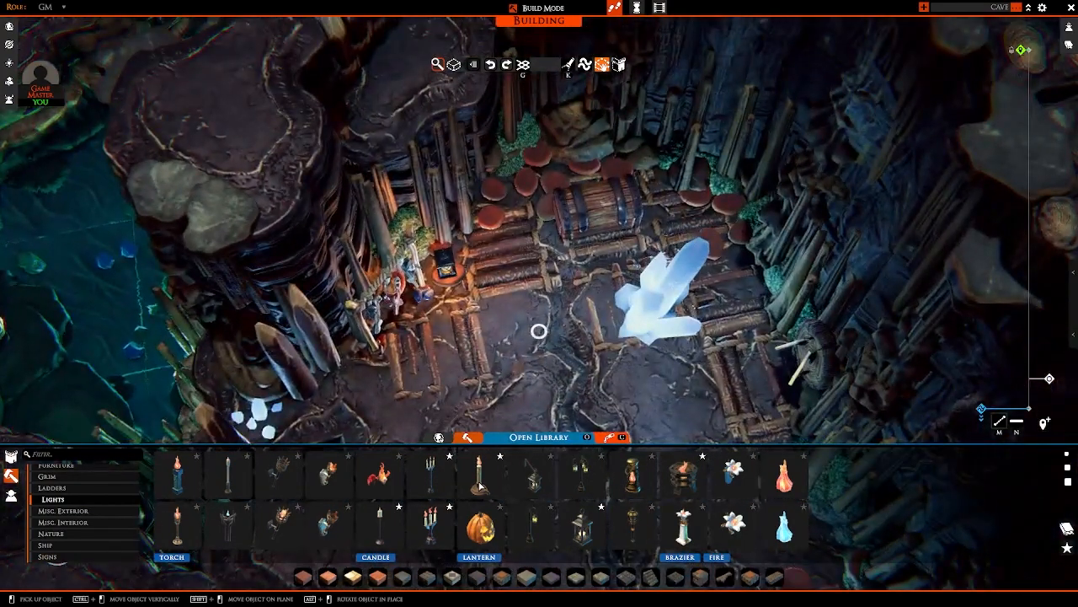
Step: Place a candle from Lights among the mushrooms beside the wooden chest, and leave build mode
left_click(479, 485)
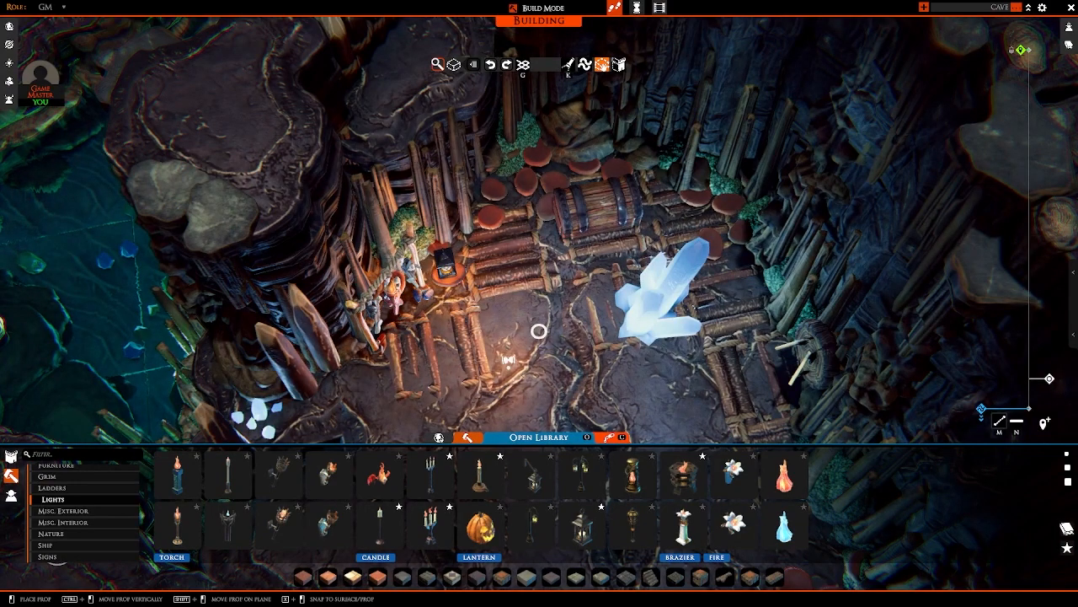
right_click_drag(505, 356, 548, 327)
key("w")
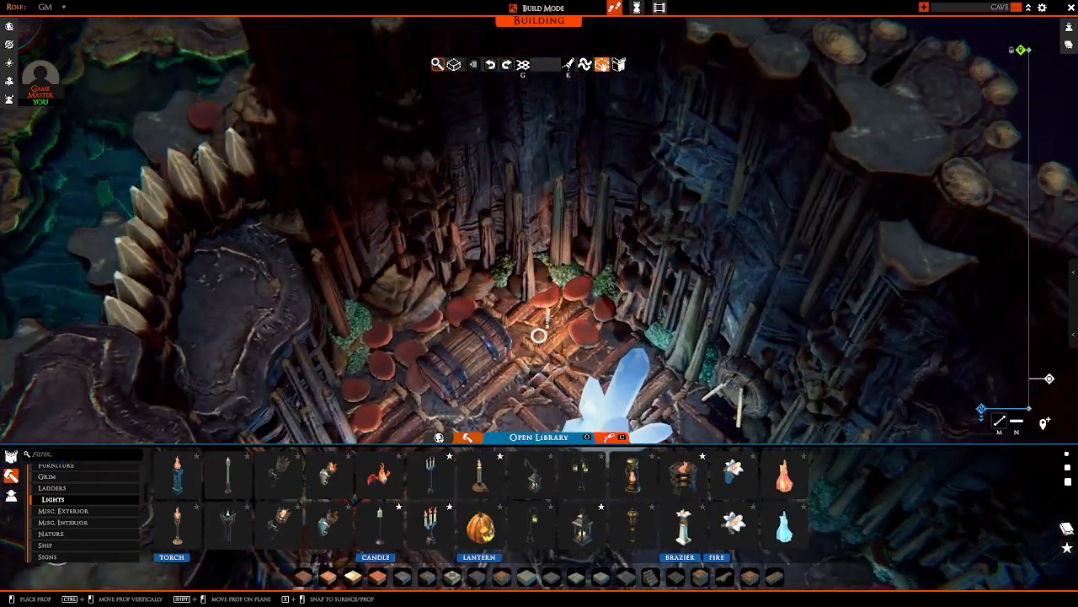
left_click_drag(539, 336, 536, 315, "ctrl")
scroll(537, 315, "down", 5)
key("s")
right_click_drag(537, 315, 581, 234)
key("Tab")
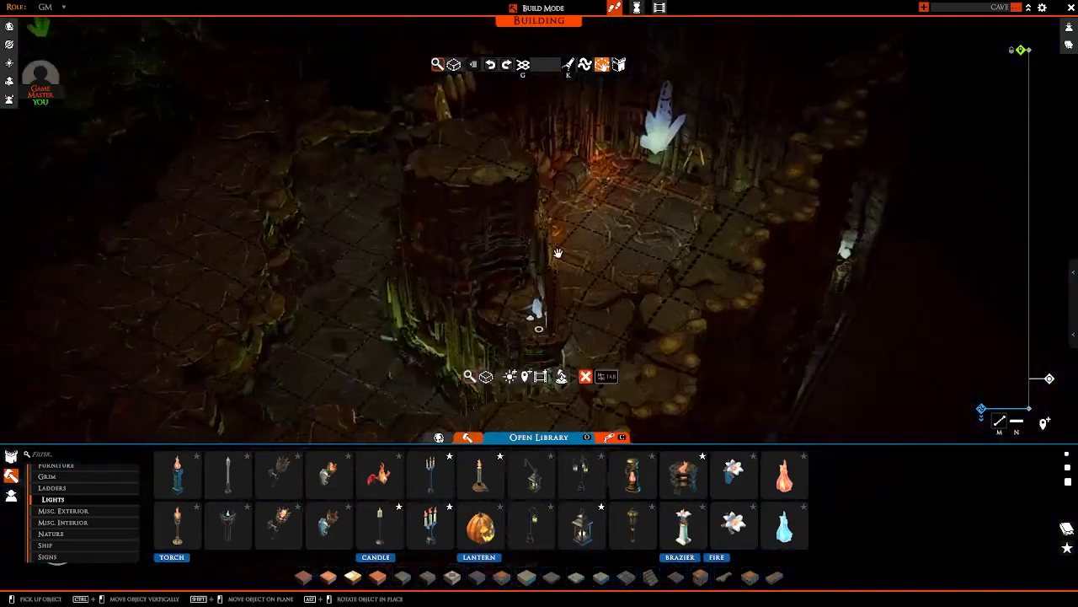
key("Tab")
scroll(552, 254, "down", 5)
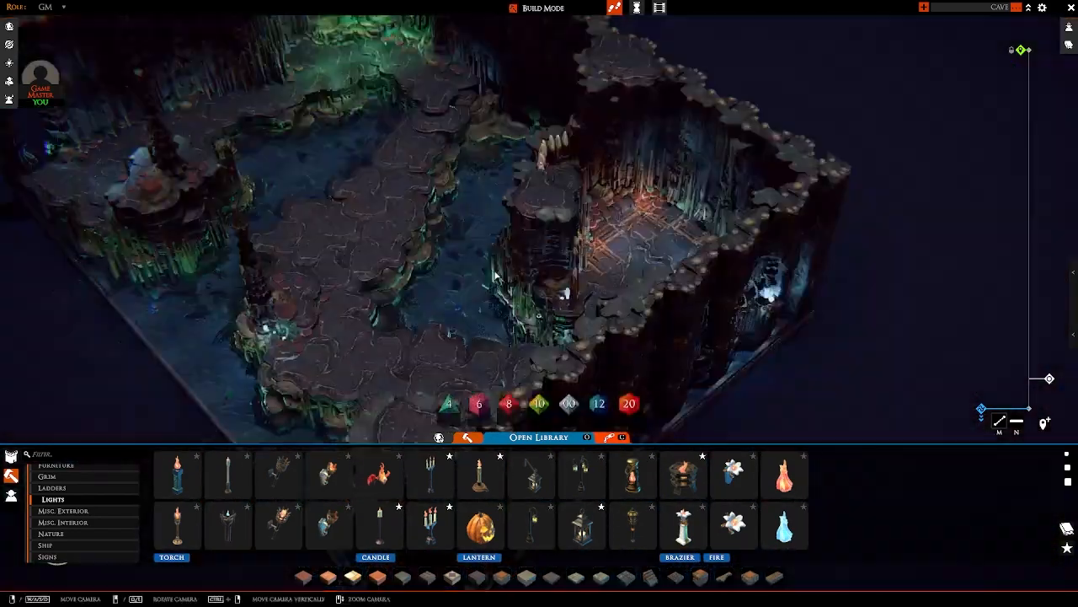
middle_click_drag(522, 261, 398, 313)
scroll(474, 335, "up", 3)
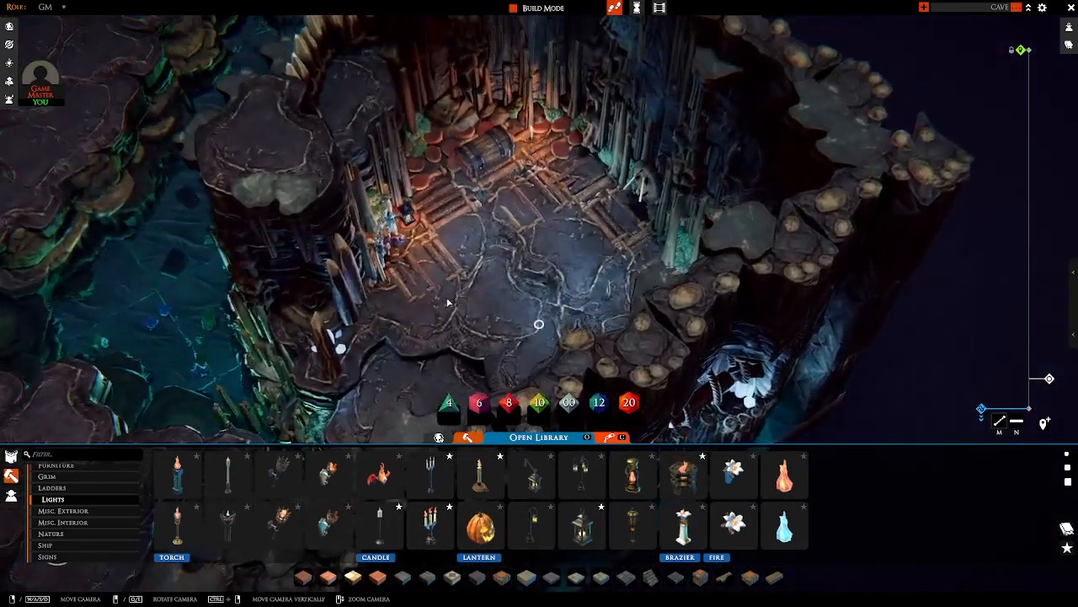
Step: Place a beige cushion from Misc. Interior at an angle beside the pointed posts, at the edge of the log flooring
left_click(91, 523)
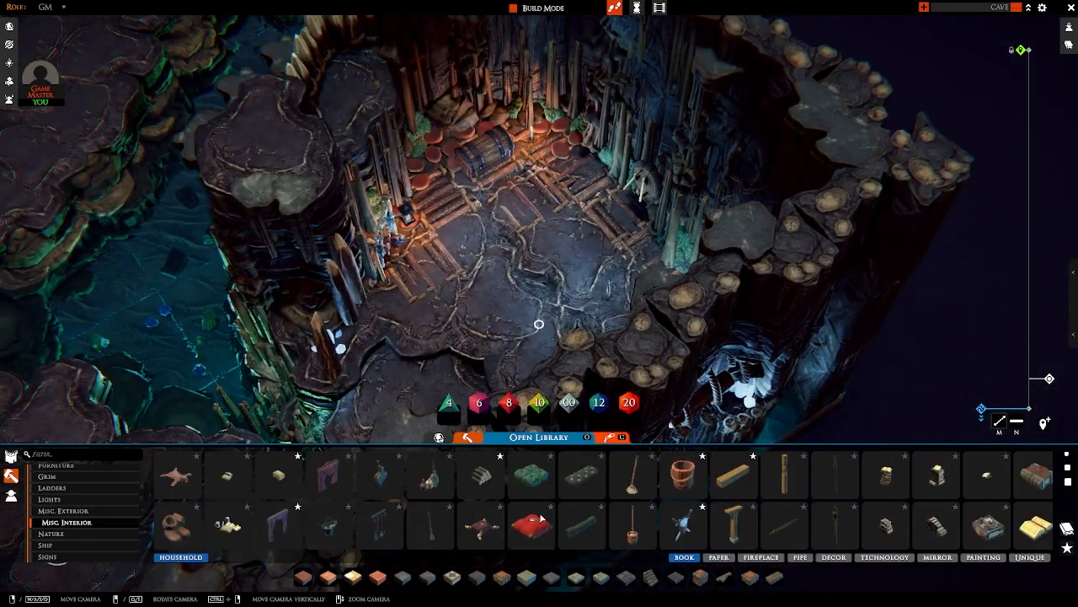
left_click(484, 489)
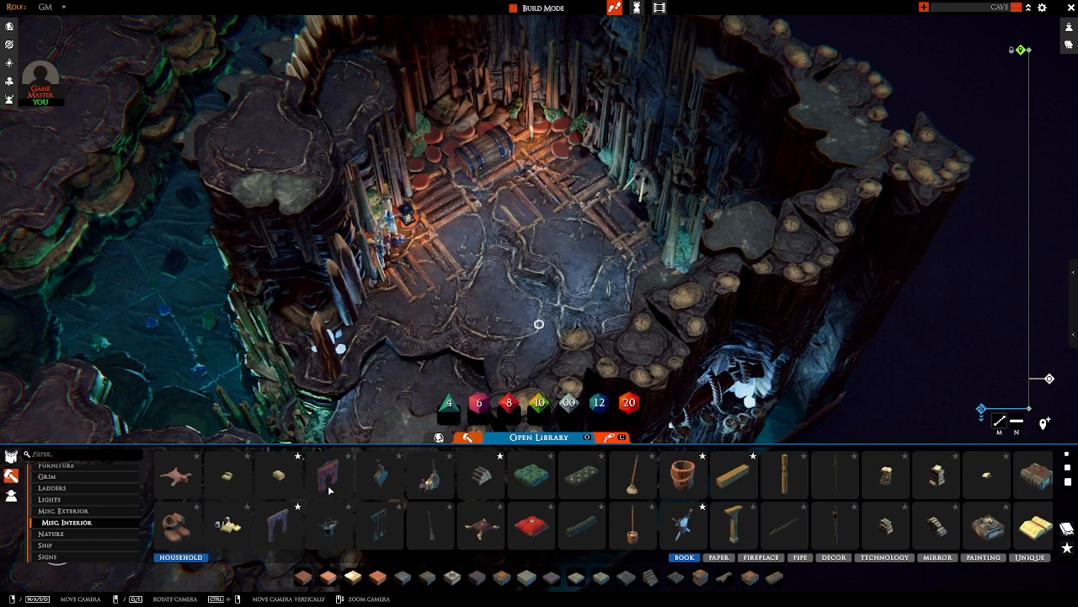
scroll(539, 323, "up", 5)
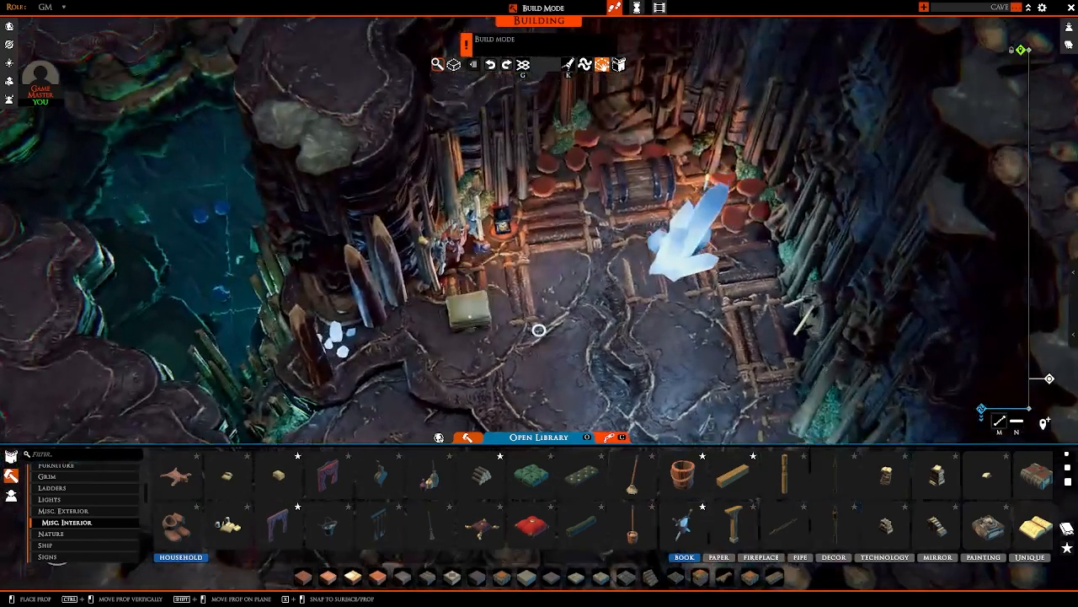
left_click(539, 330)
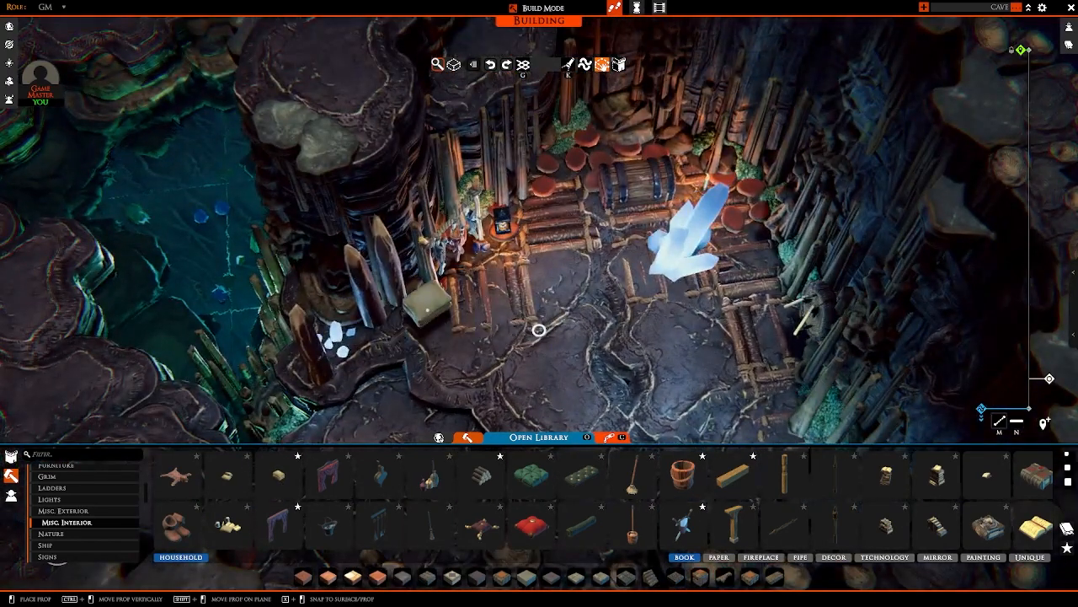
left_click_drag(427, 309, 433, 323, "ctrl")
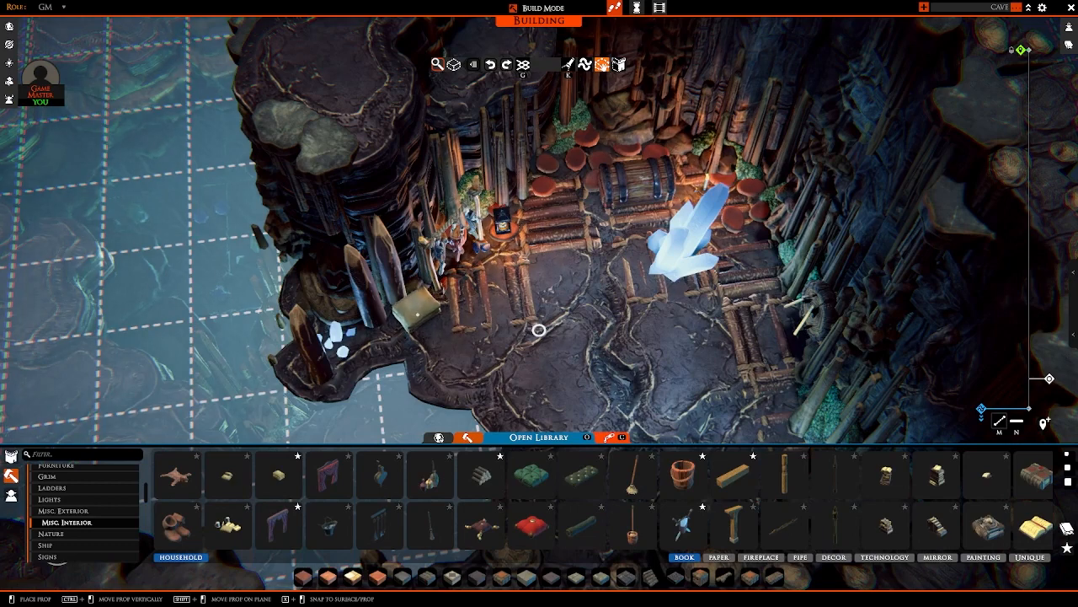
left_click(417, 315)
scroll(453, 512, "down", 5)
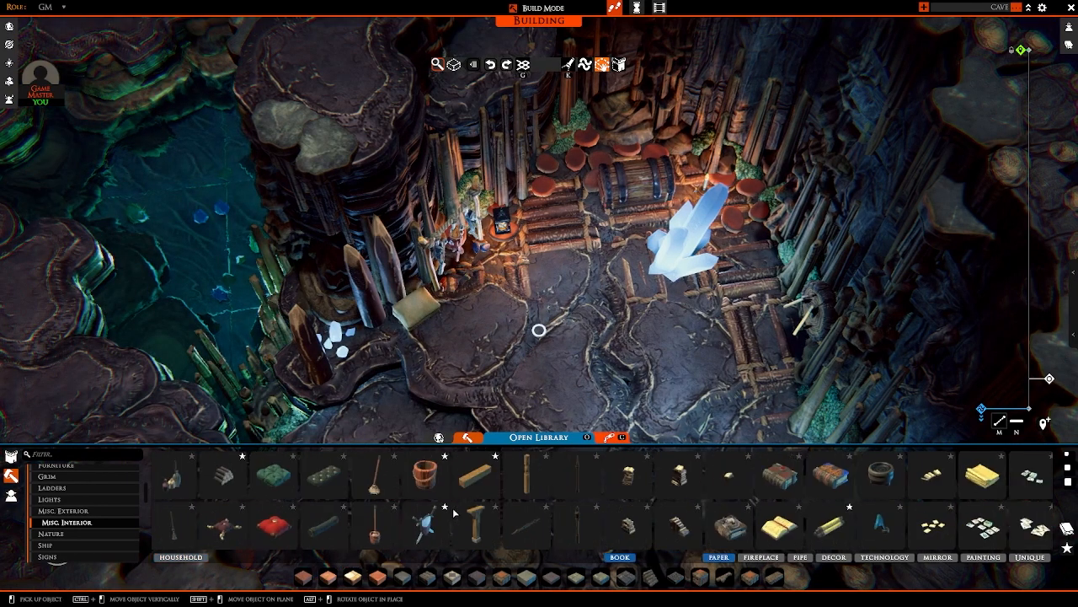
Step: Place a wooden bucket from Misc. Interior on the cave floor beside the beige cushion, below the hanging rope rack
left_click(245, 474)
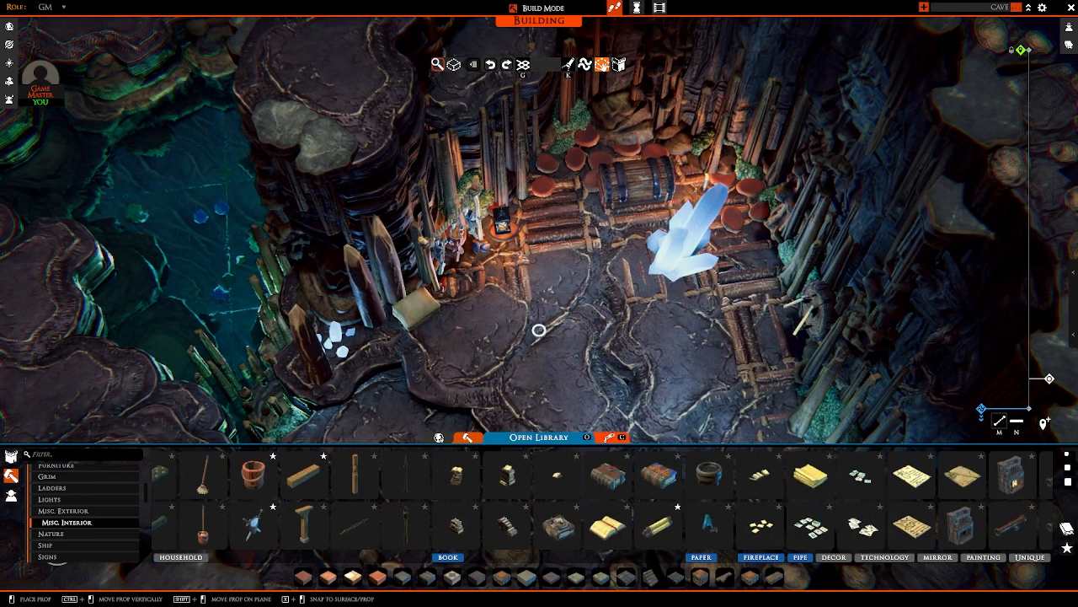
key("a")
right_click_drag(484, 330, 429, 324)
scroll(484, 324, "up", 2)
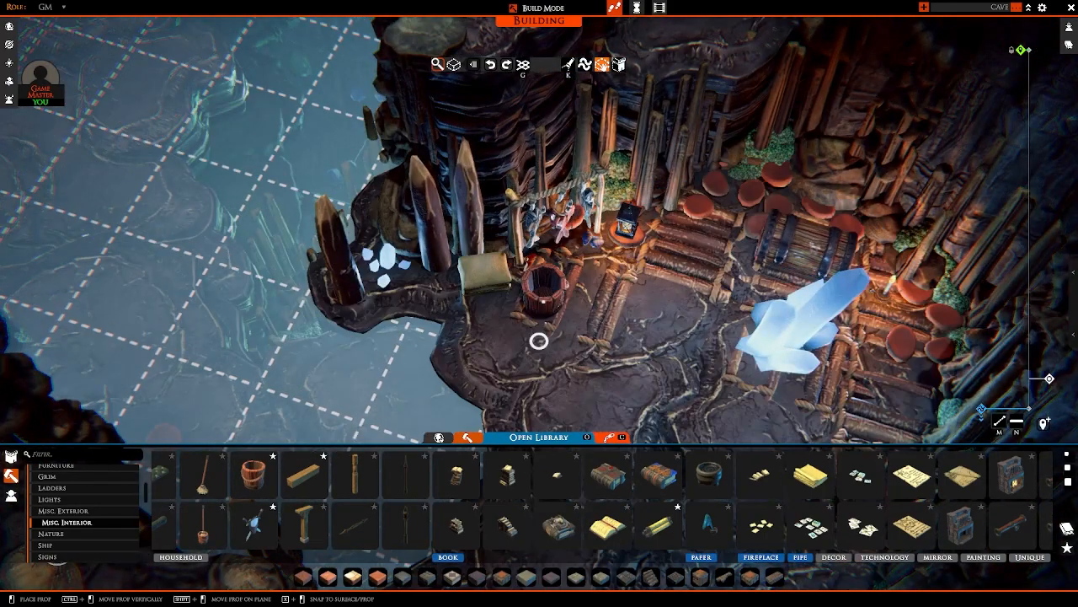
left_click(529, 284)
key("d")
right_click_drag(527, 283, 471, 286)
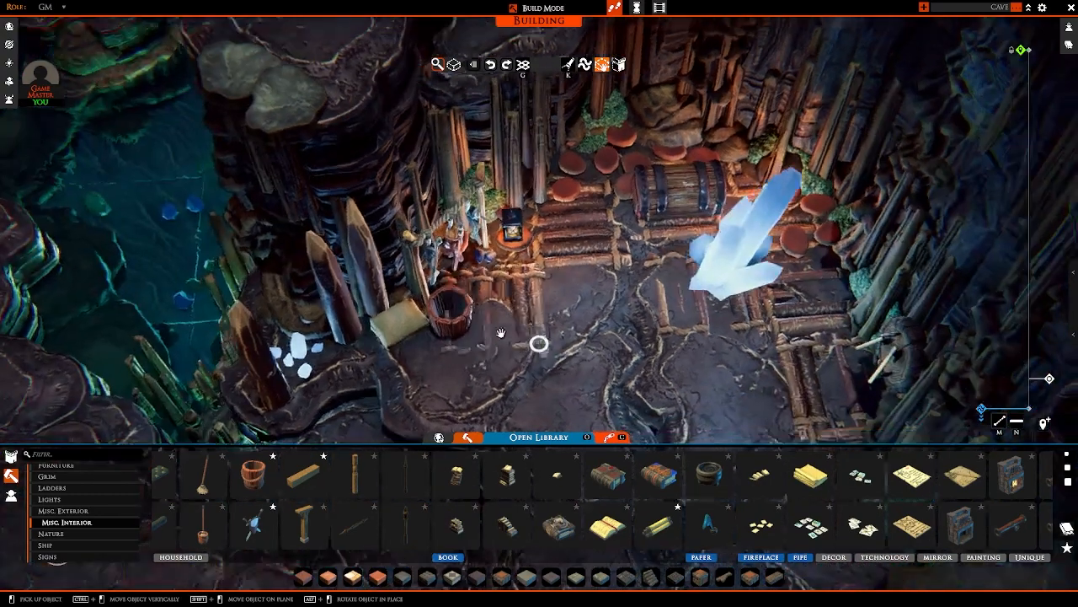
Step: Look through the Misc. Interior, Ladders and Grim props for further decoration
scroll(504, 476, "down", 6)
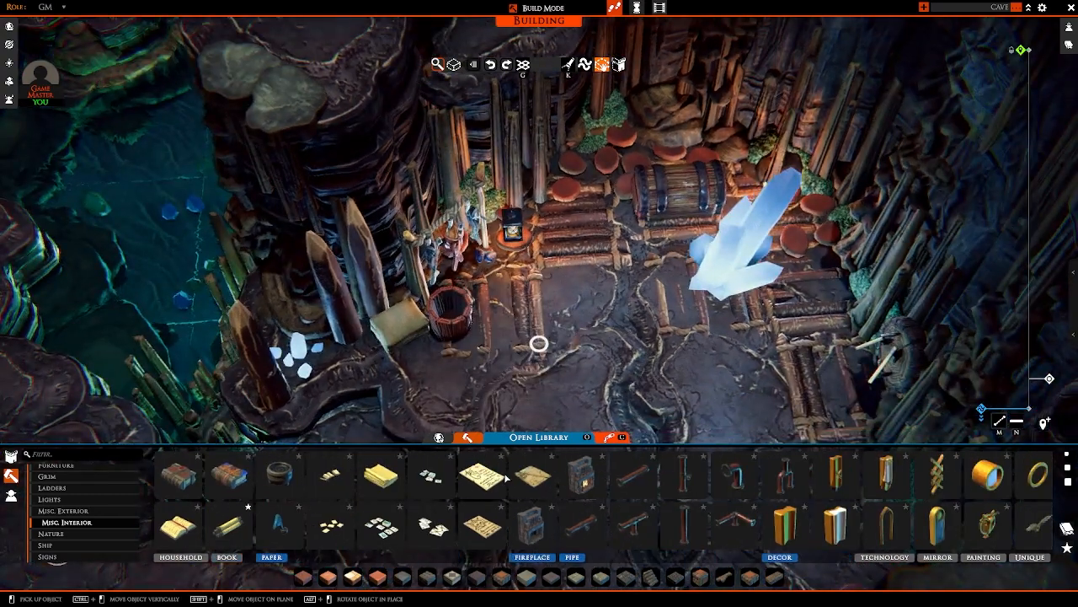
scroll(504, 476, "down", 6)
scroll(447, 482, "up", 6)
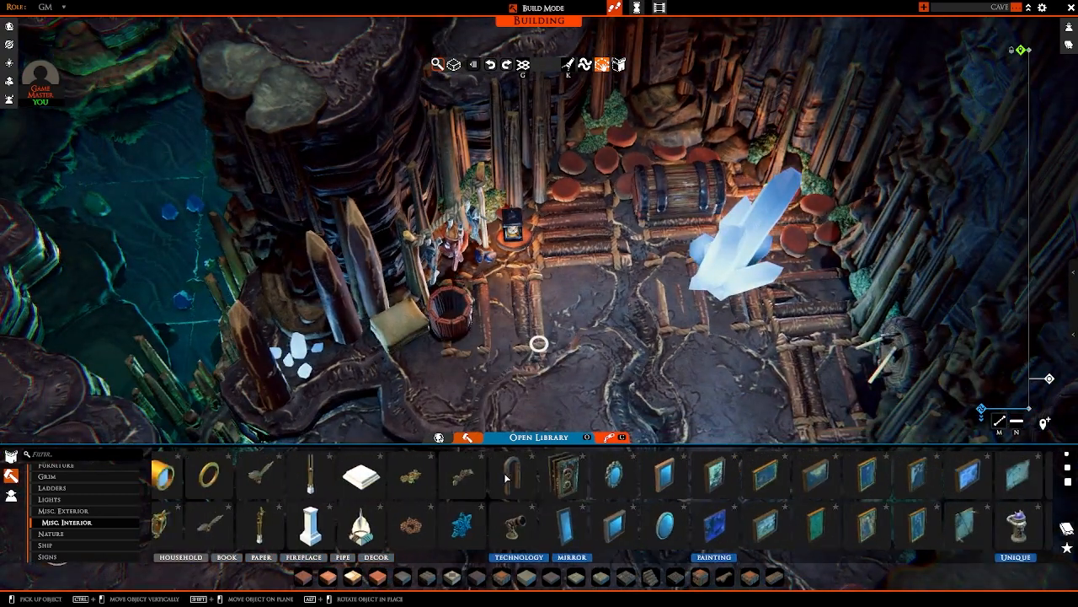
scroll(432, 487, "up", 2)
left_click(80, 488)
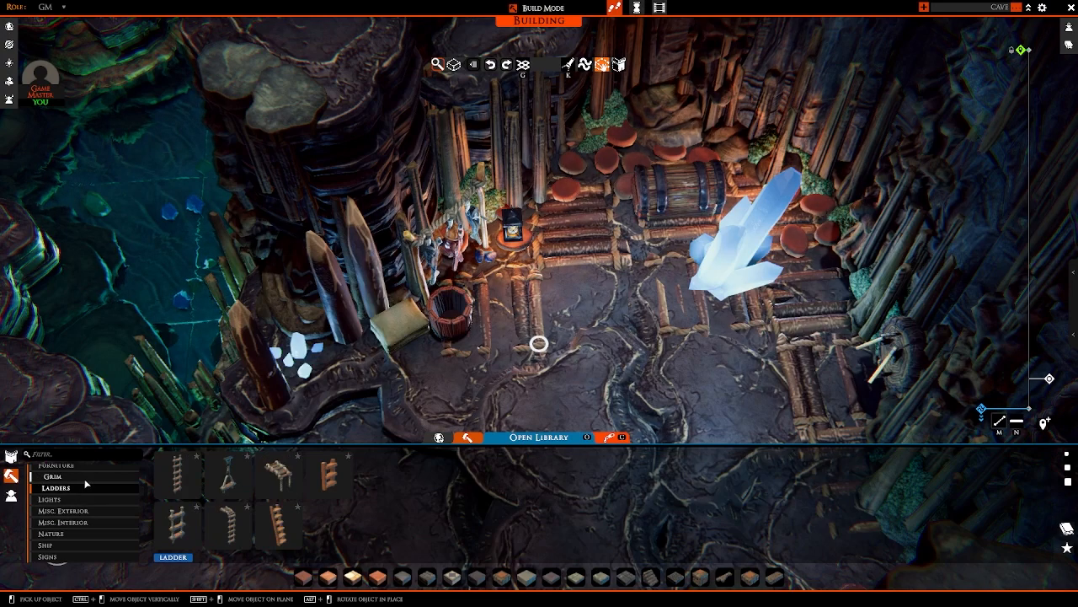
scroll(87, 488, "up", 2)
left_click(80, 518)
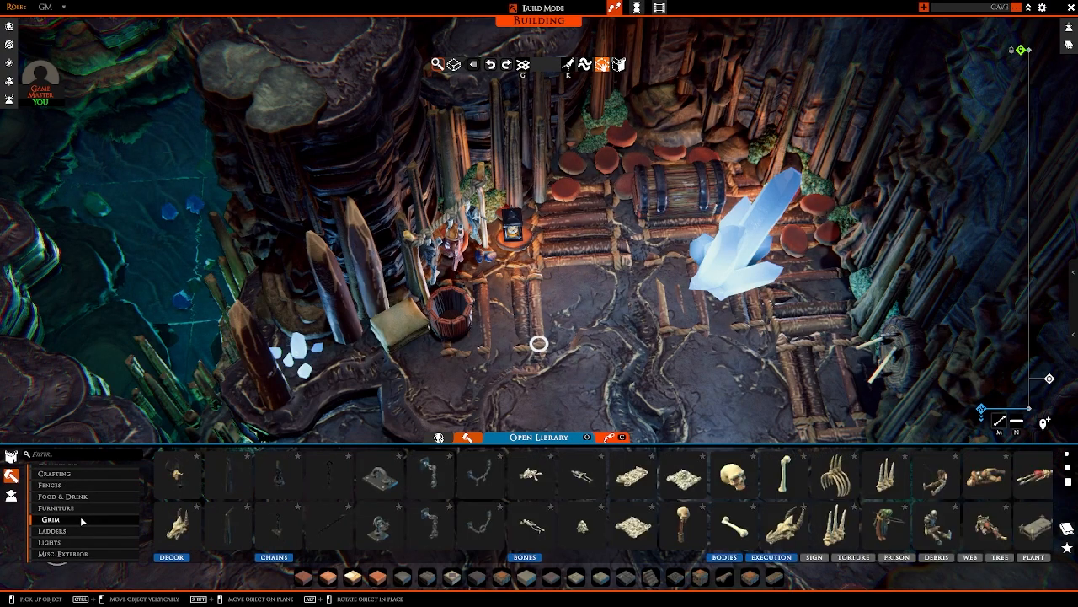
scroll(240, 512, "down", 6)
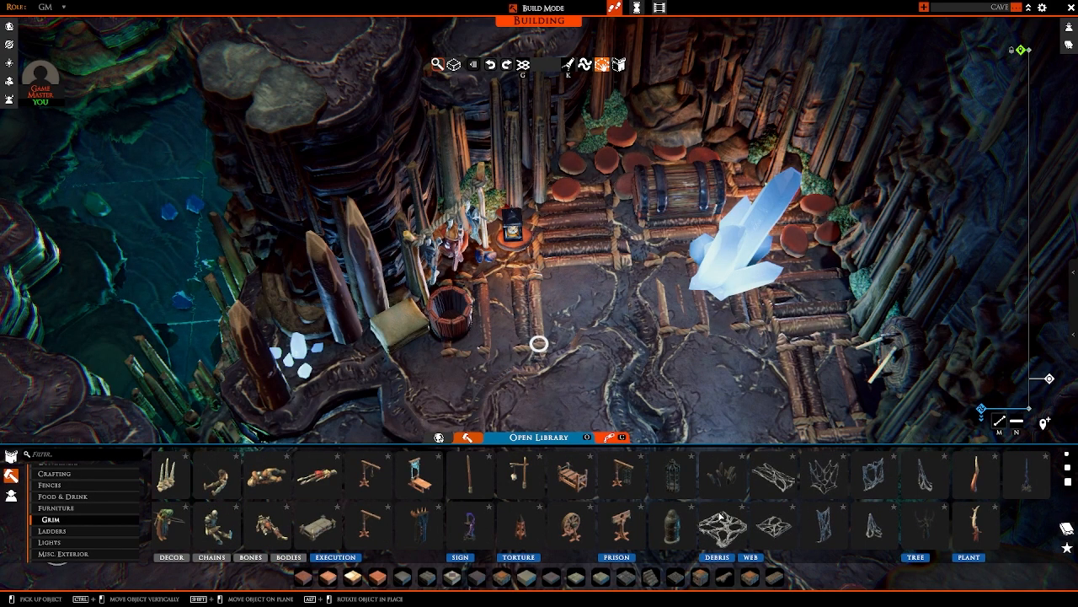
Step: Place a hanging web from Grim against the cave wall beside the large blue crystal, among the upright posts, and release the prop
left_click(875, 477)
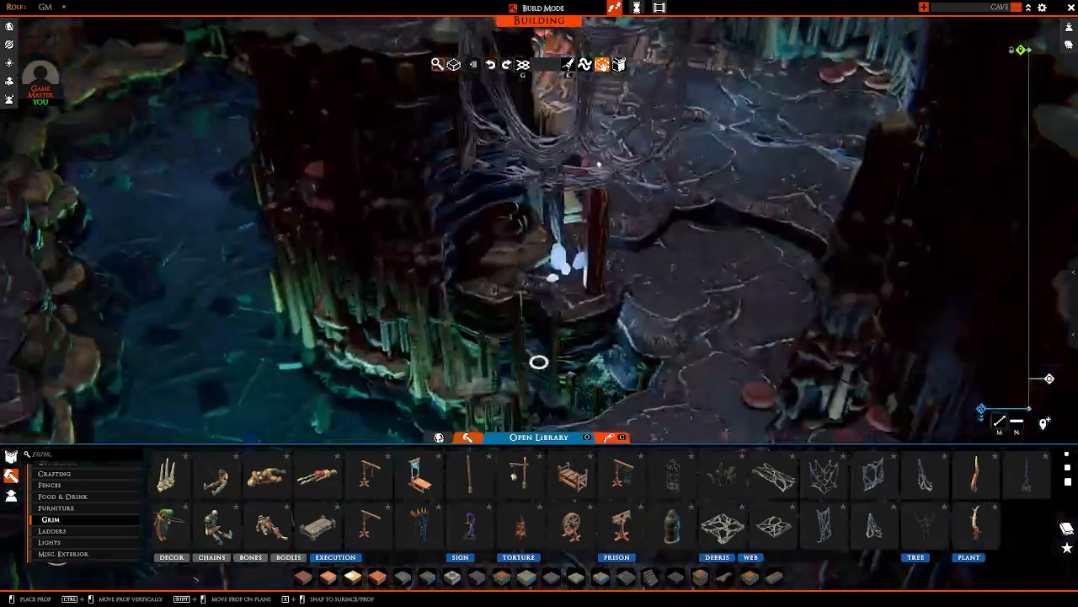
key("a")
key("w")
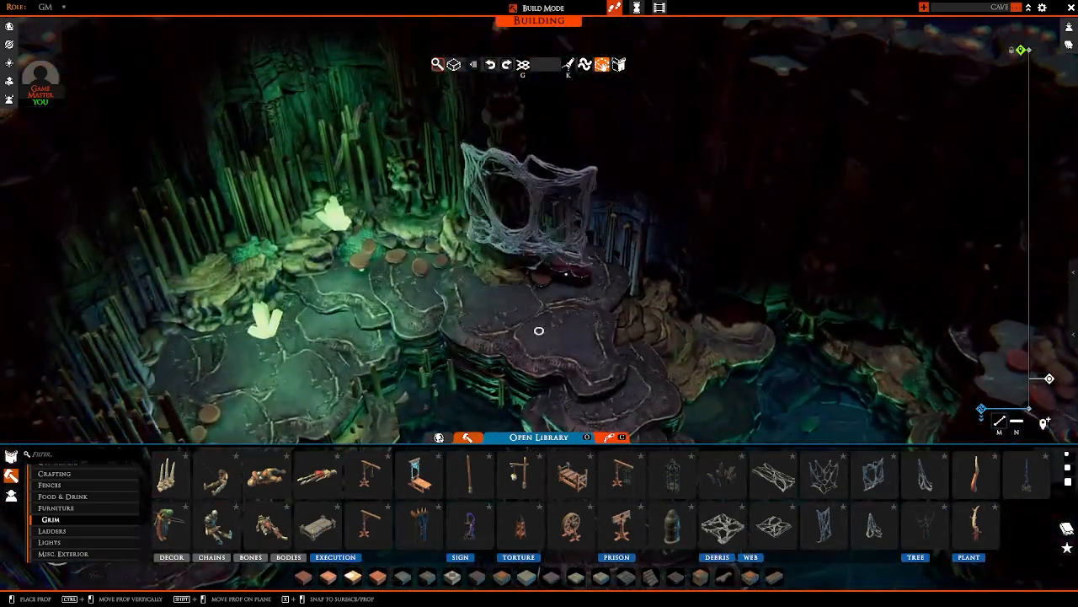
left_click_drag(530, 261, 530, 295, "ctrl")
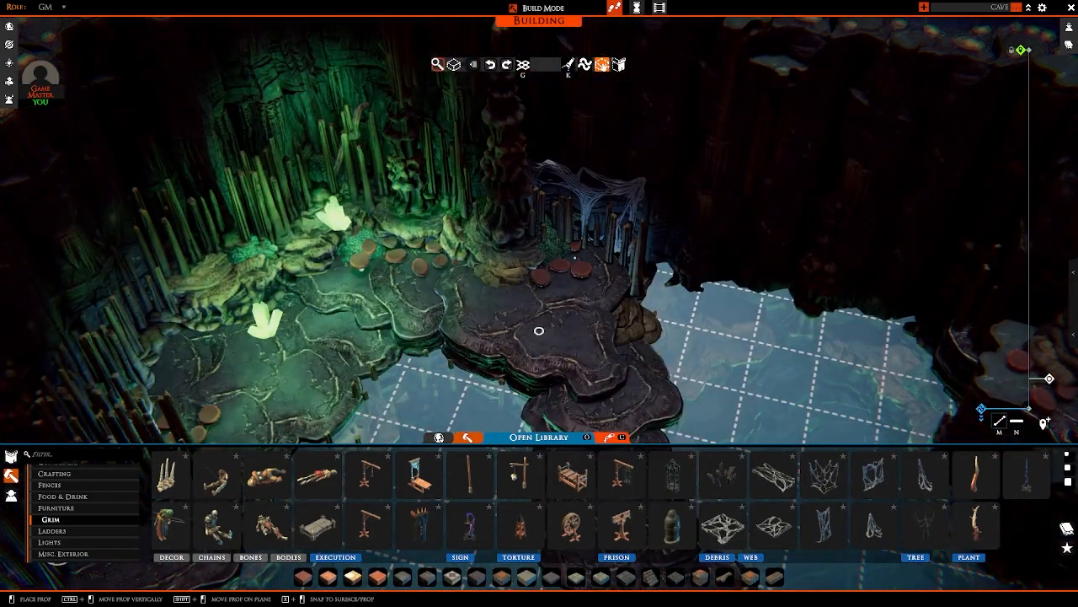
key("a")
right_click_drag(577, 259, 585, 291)
key("w")
key("a")
key("w")
key("r")
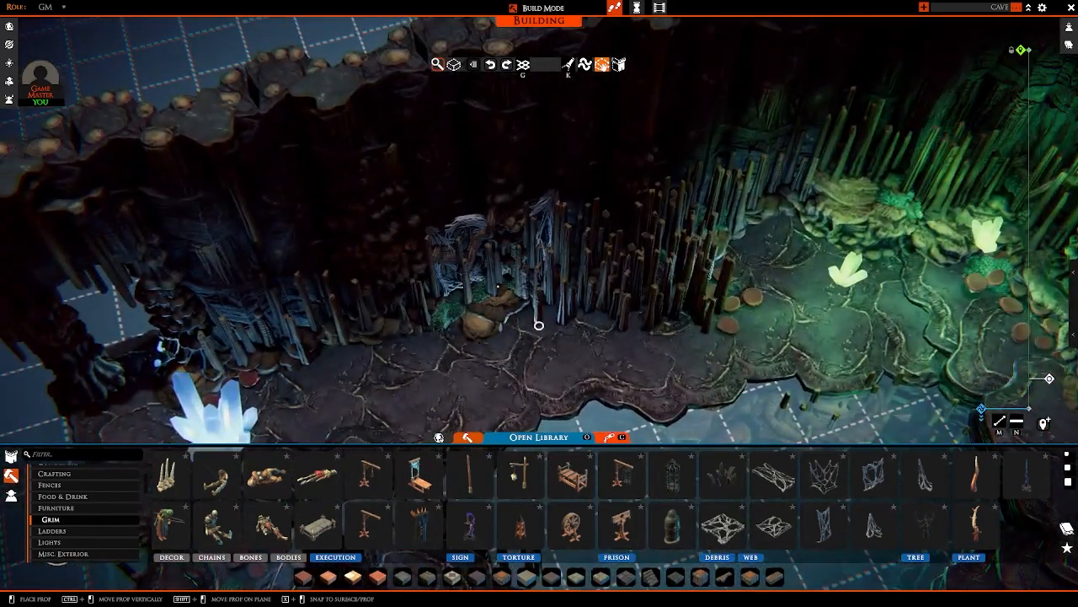
key("a")
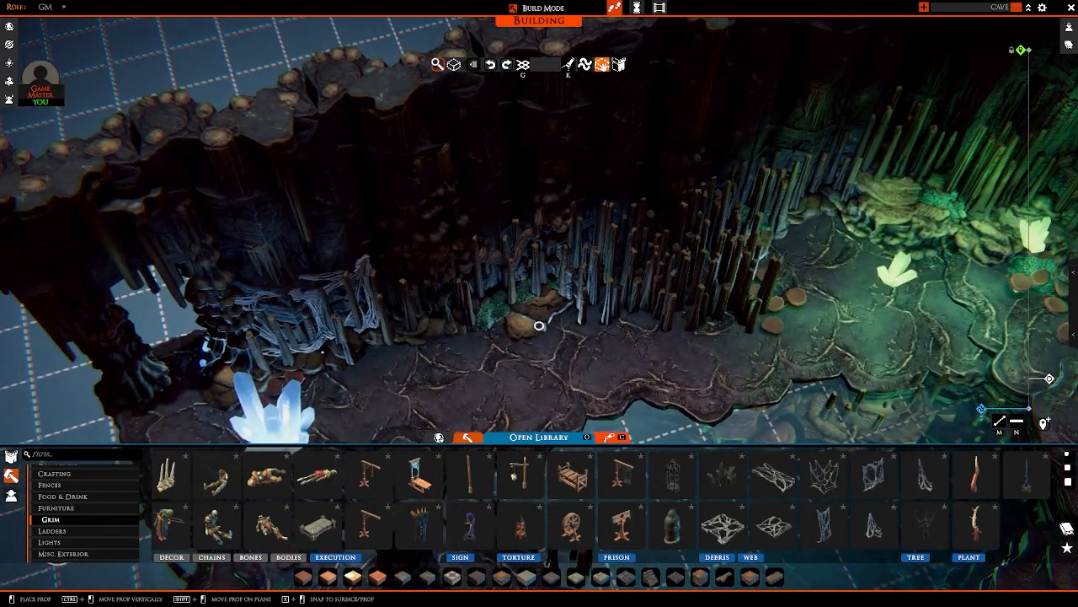
right_click(323, 353)
key("s")
right_click_drag(475, 311, 668, 330)
key("s")
key("d")
key("w")
key("w")
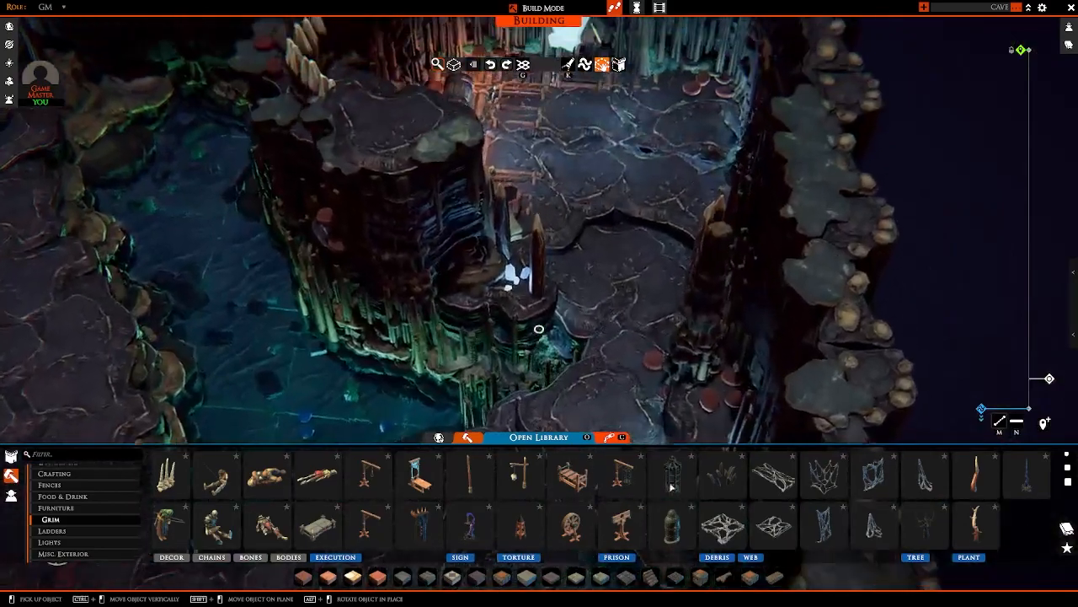
left_click(683, 483)
key("w")
right_click_drag(551, 244, 619, 312)
key("d")
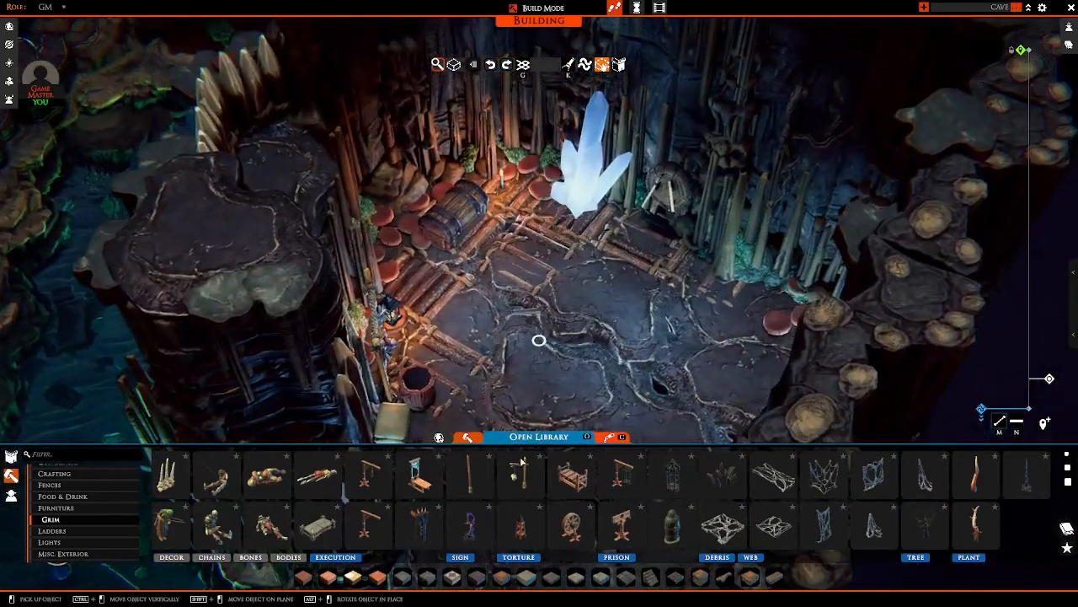
Step: Place the Grim wooden post with a hanging arm on the raised ledge's pale slab, beside the rock column and mushrooms
right_click_drag(435, 388, 526, 337)
key("s")
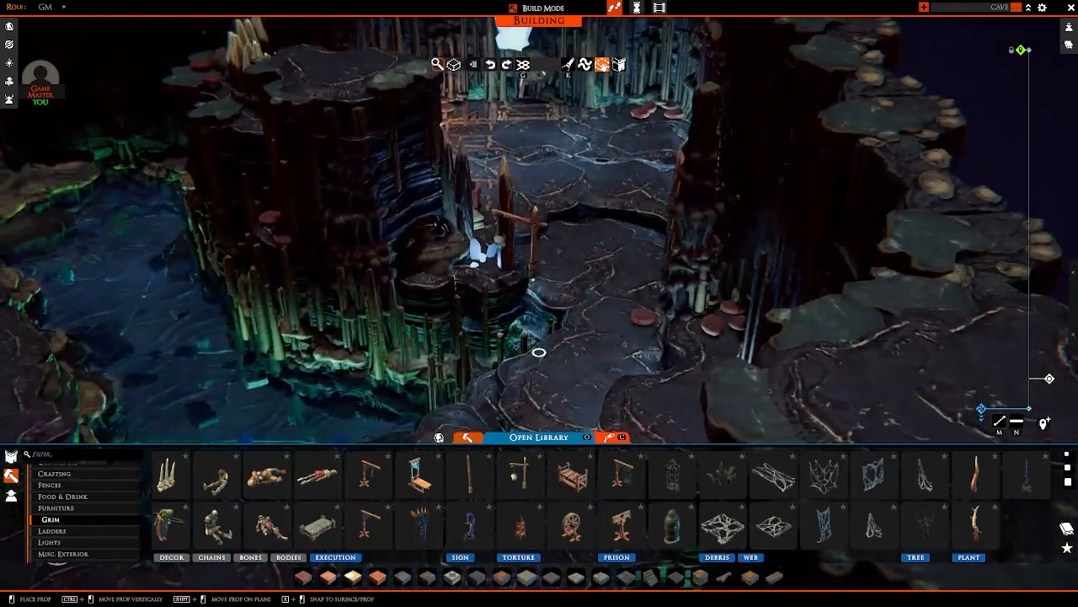
right_click_drag(506, 286, 472, 302)
key("a")
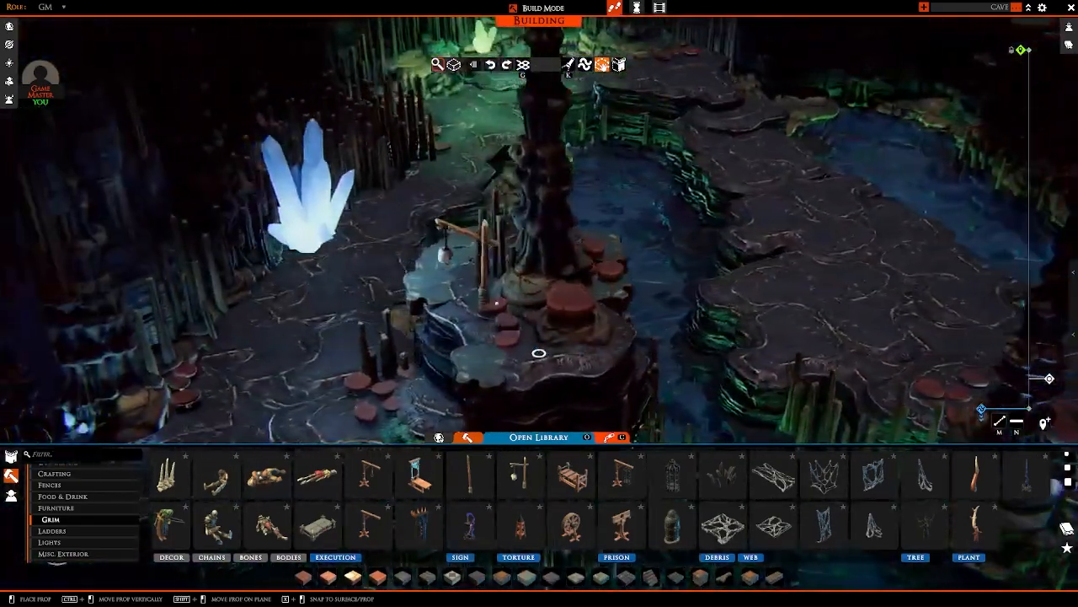
left_click(490, 274)
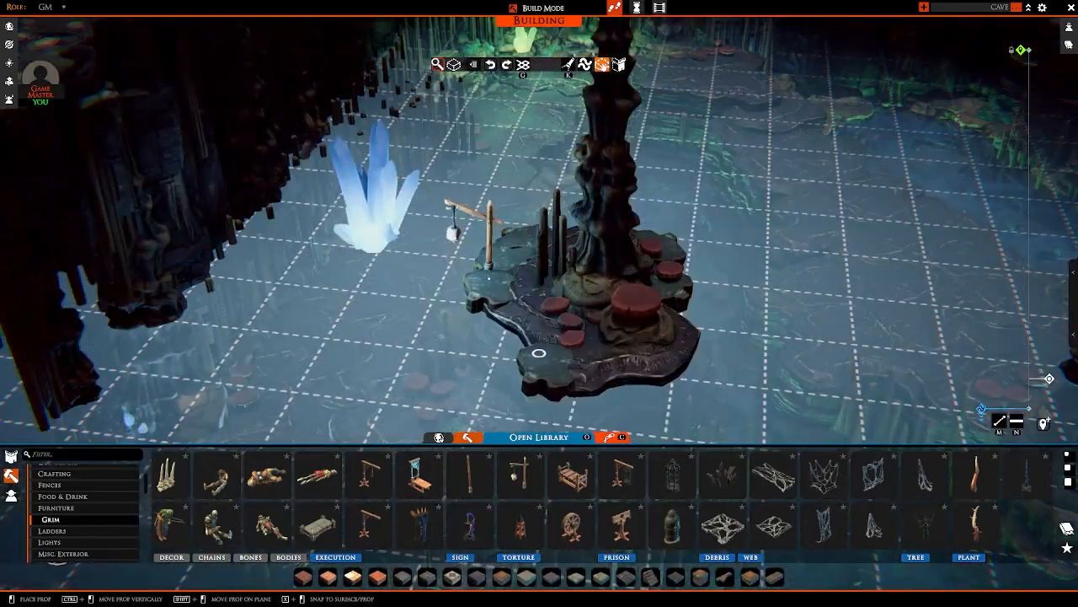
right_click_drag(490, 271, 477, 328)
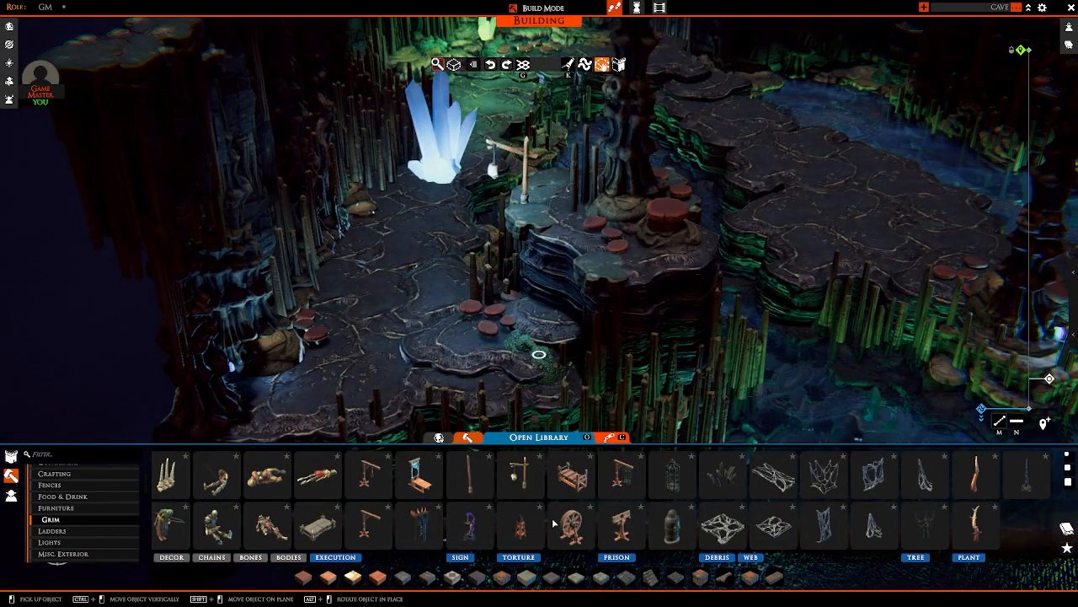
key("d")
right_click_drag(517, 312, 534, 309)
left_click(462, 465)
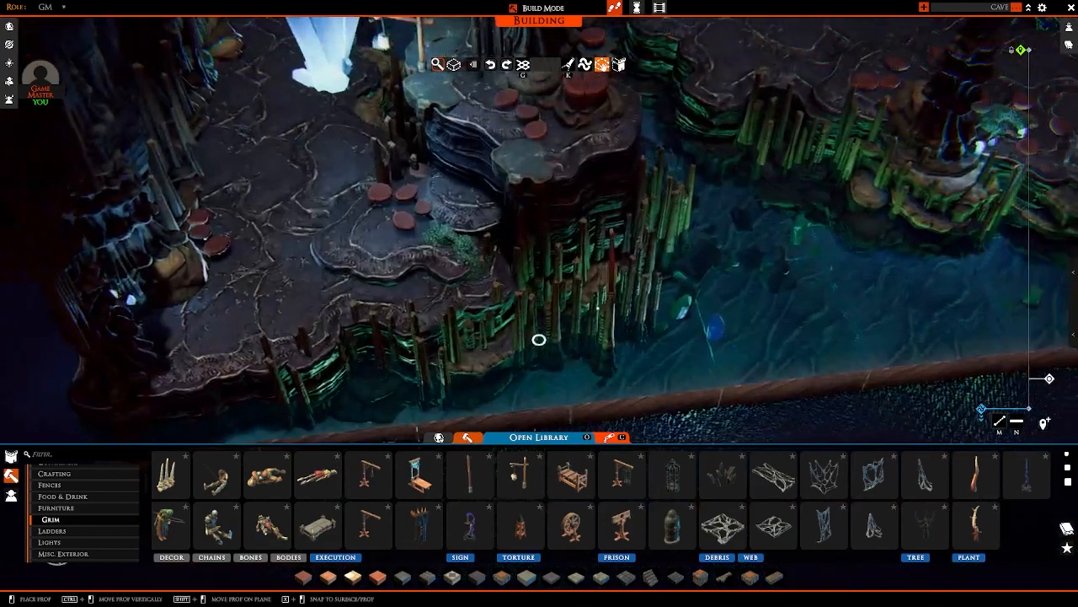
key("w")
scroll(606, 312, "up", 1)
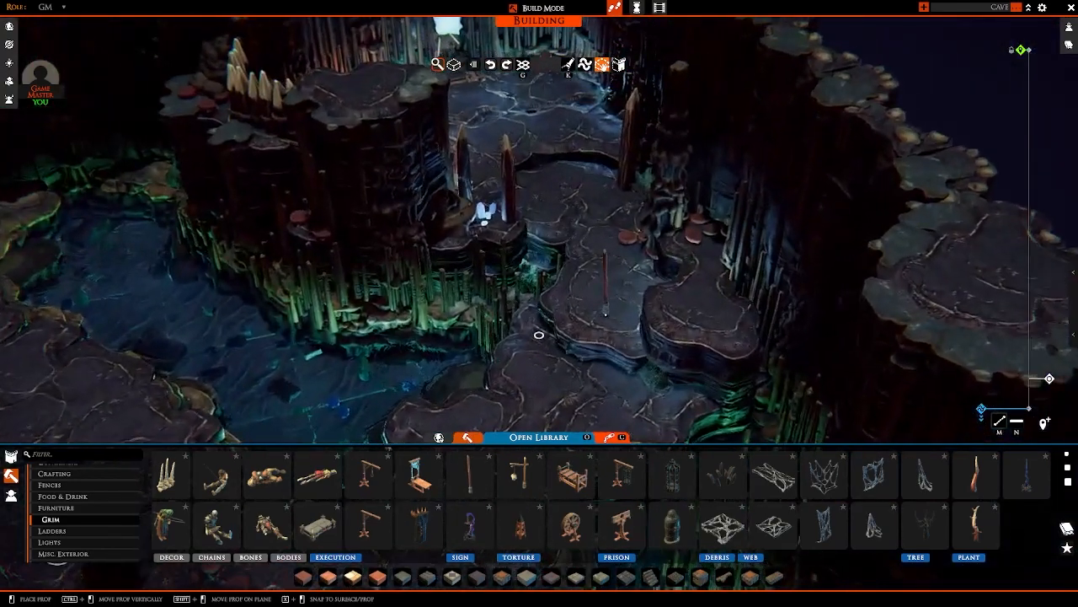
key("w")
scroll(594, 316, "up", 3)
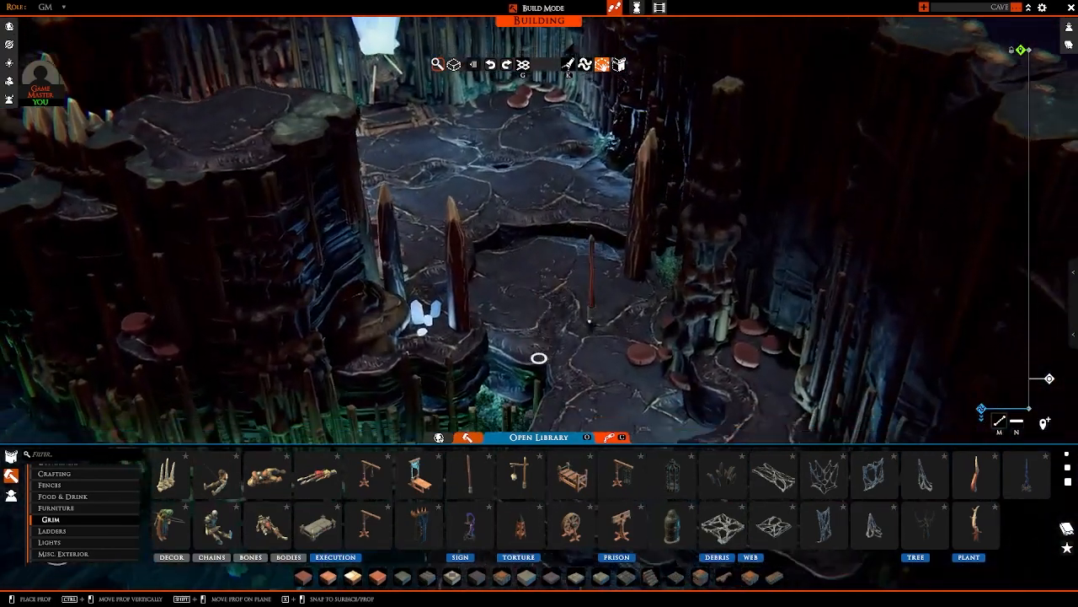
key("s")
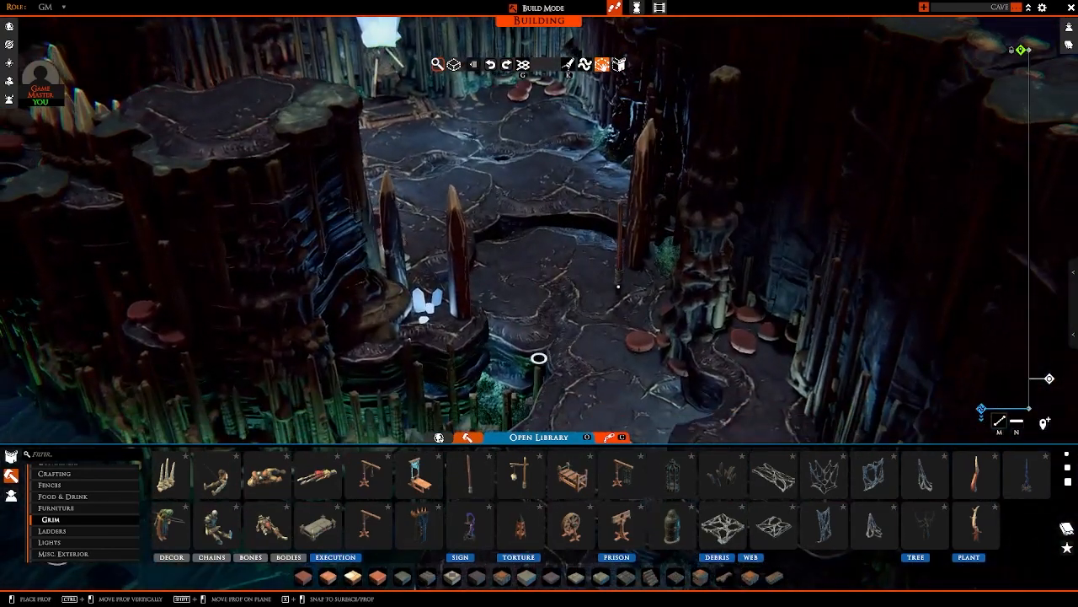
left_click_drag(633, 280, 632, 293, "ctrl")
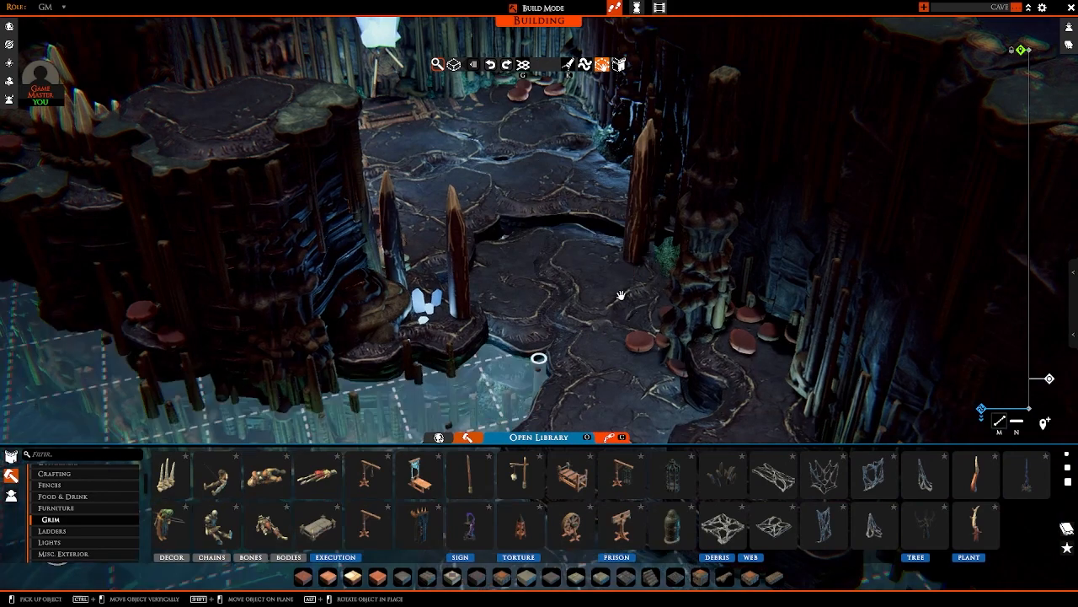
key("a")
right_click(621, 385)
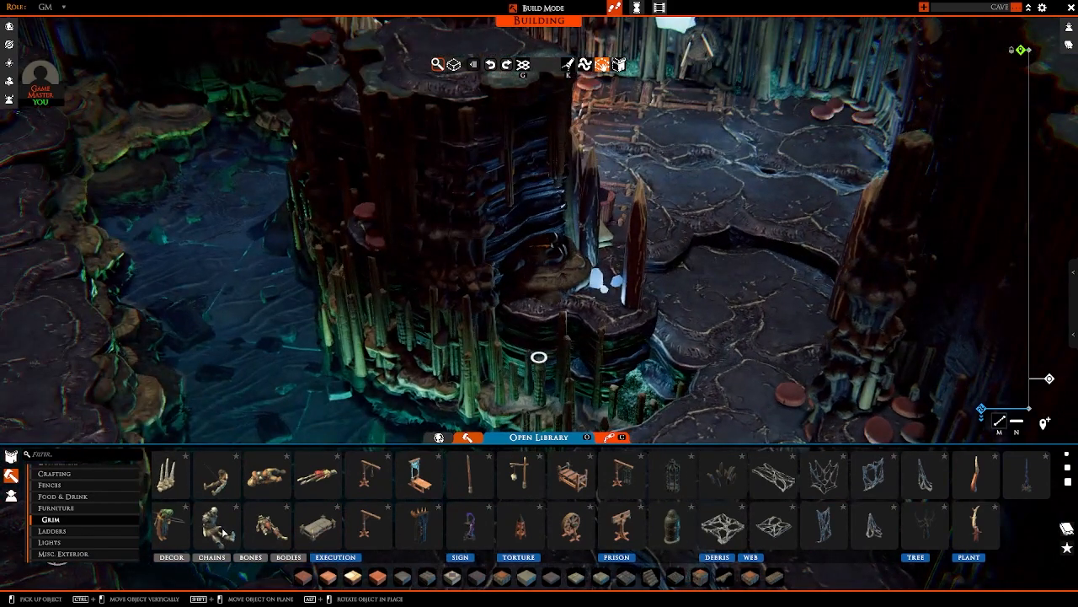
Step: Place a small wooden table from Furniture beside the log flooring, turn it to an angle near the lantern, and release the prop
scroll(194, 531, "up", 3)
left_click(60, 508)
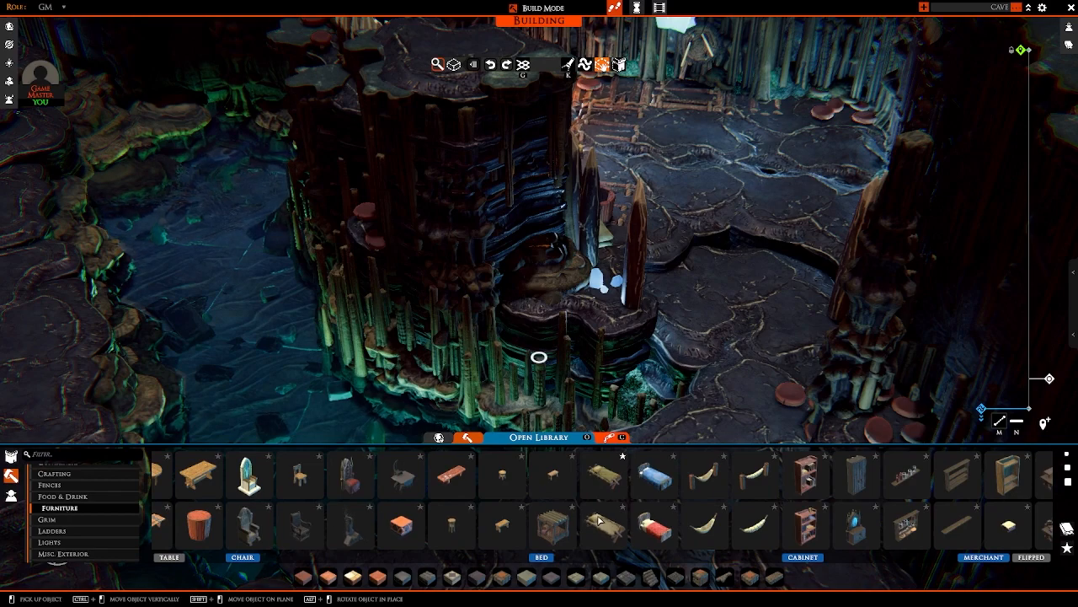
right_click_drag(574, 364, 507, 527)
key("w")
left_click(507, 528)
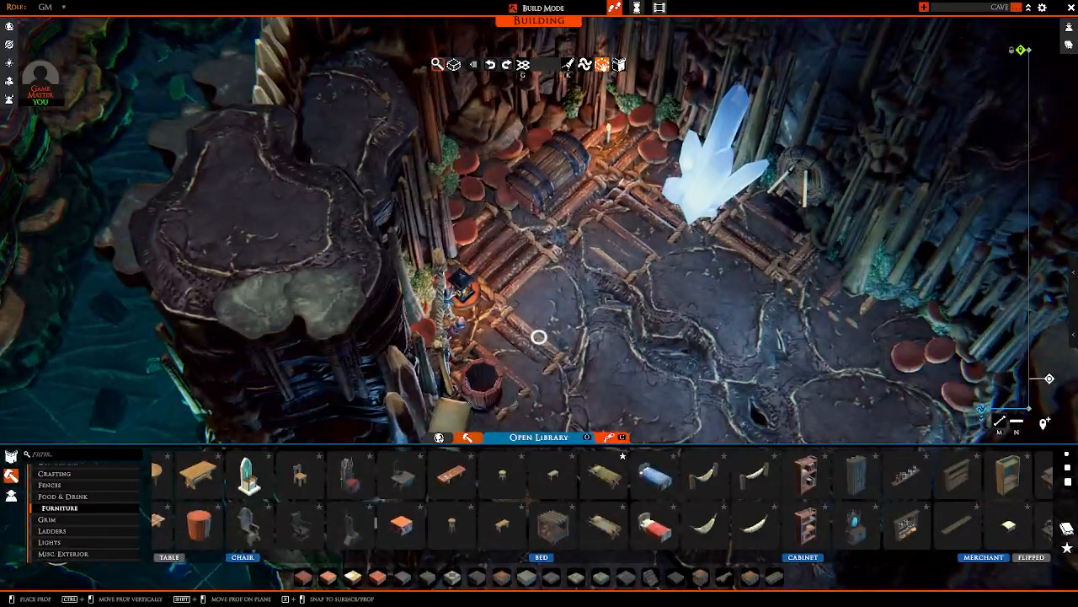
key("w")
scroll(580, 347, "up", 2)
right_click_drag(580, 347, 574, 268)
key("s")
key("w")
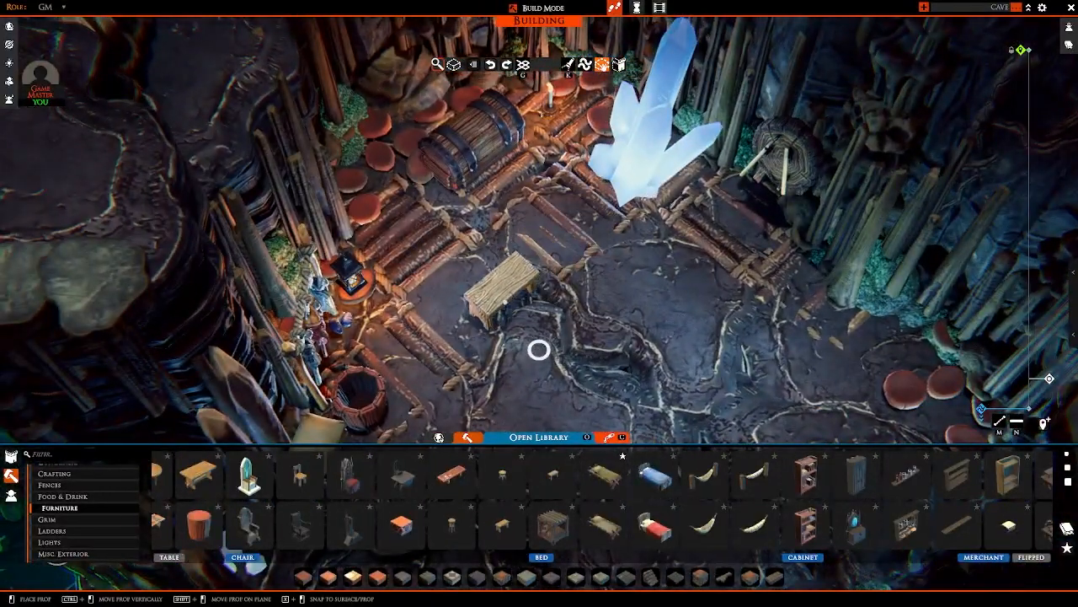
left_click_drag(501, 312, 581, 303)
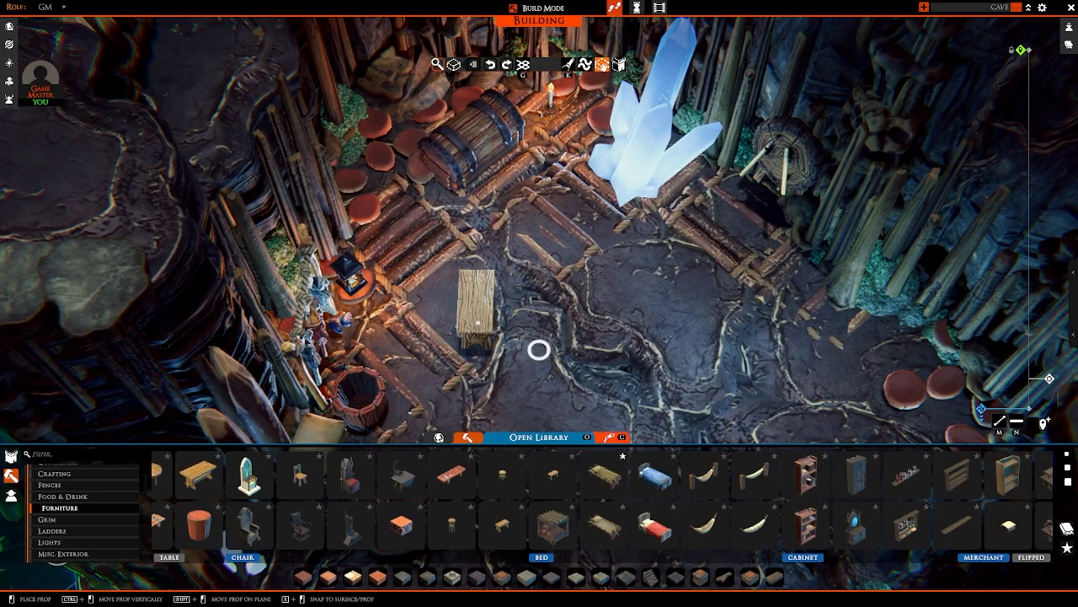
right_click(477, 305)
Step: Look through the remaining Furniture props and the Food & Drink props
key("s")
scroll(551, 243, "down", 5)
right_click_drag(551, 243, 502, 207)
scroll(503, 207, "up", 5)
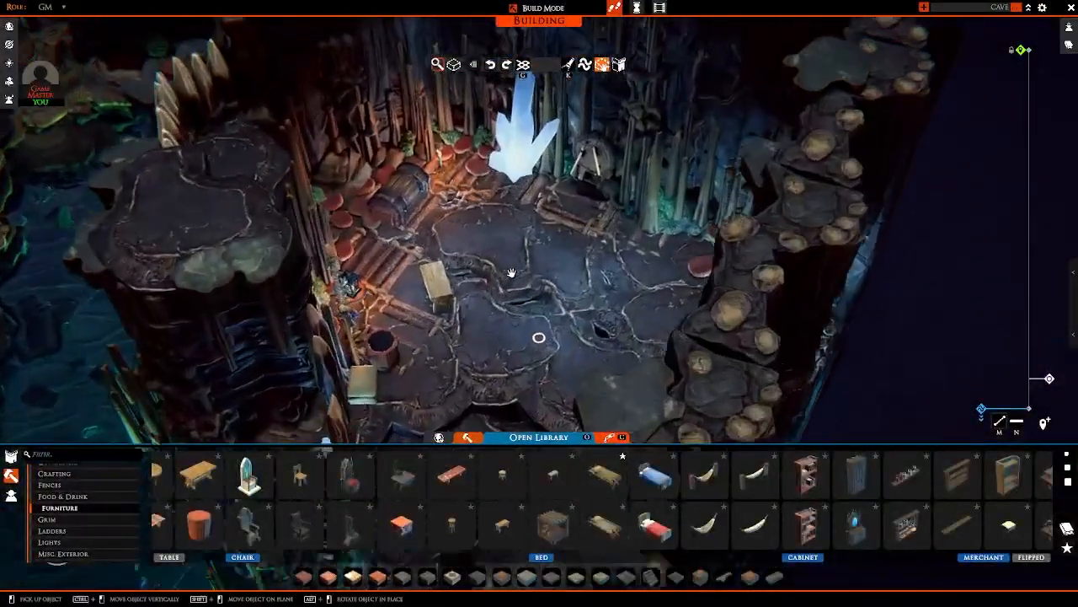
scroll(396, 511, "up", 3)
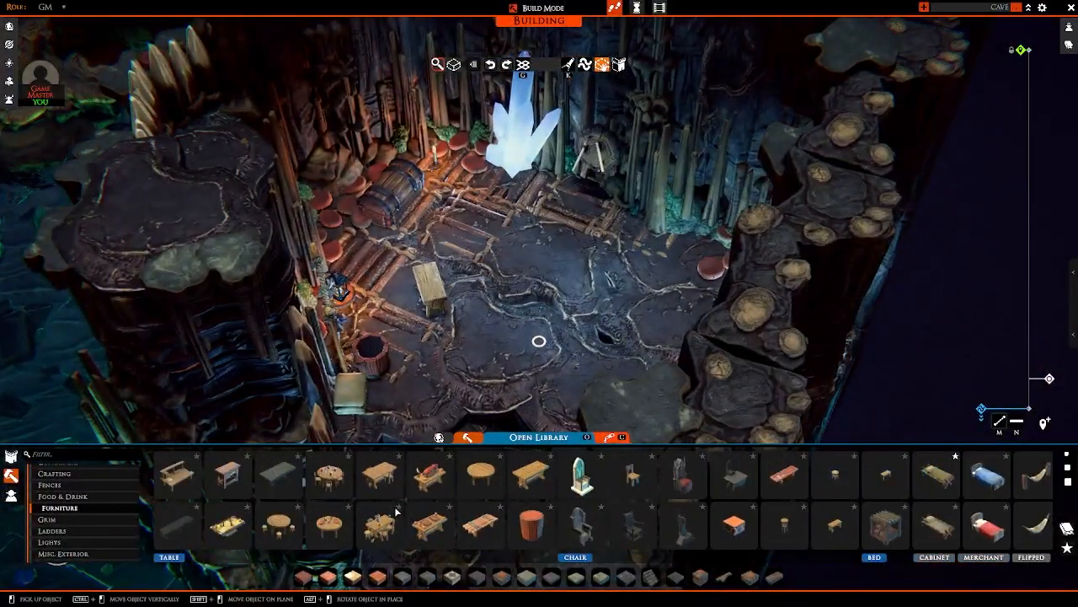
scroll(396, 511, "down", 5)
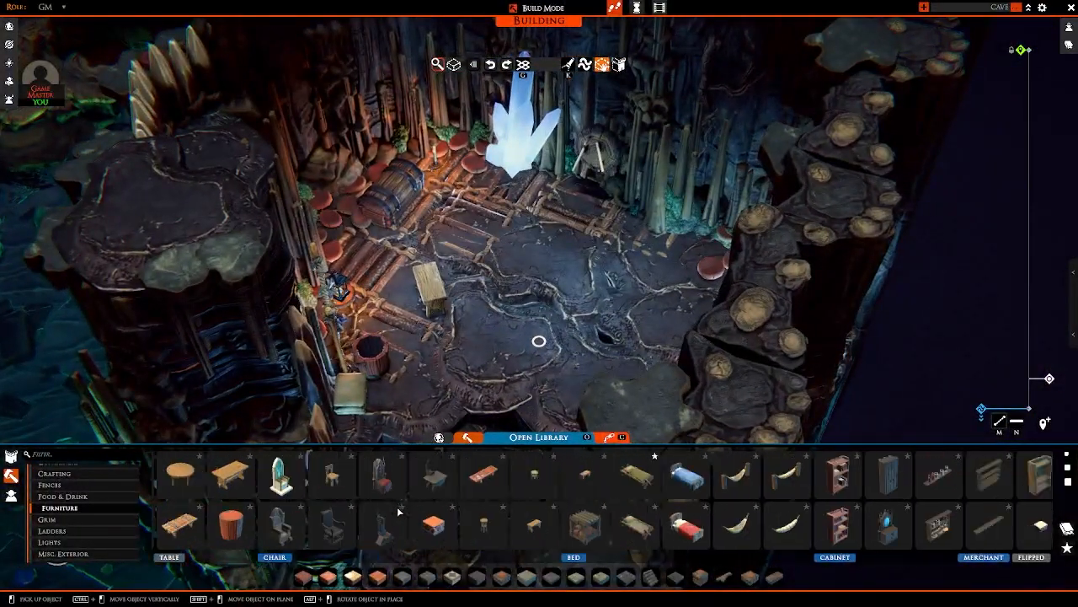
left_click(76, 496)
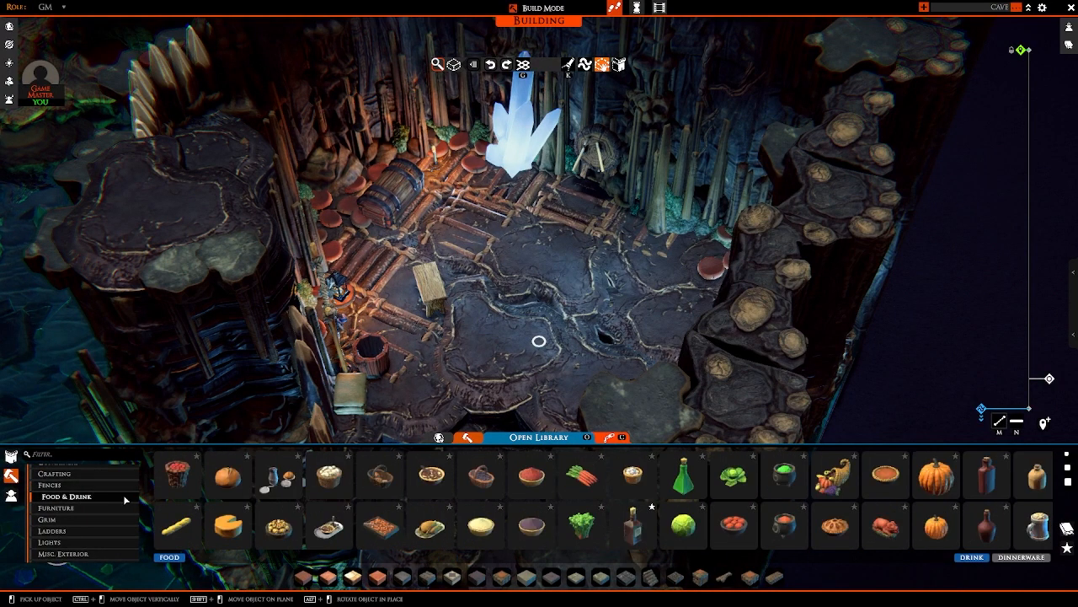
scroll(396, 505, "down", 2)
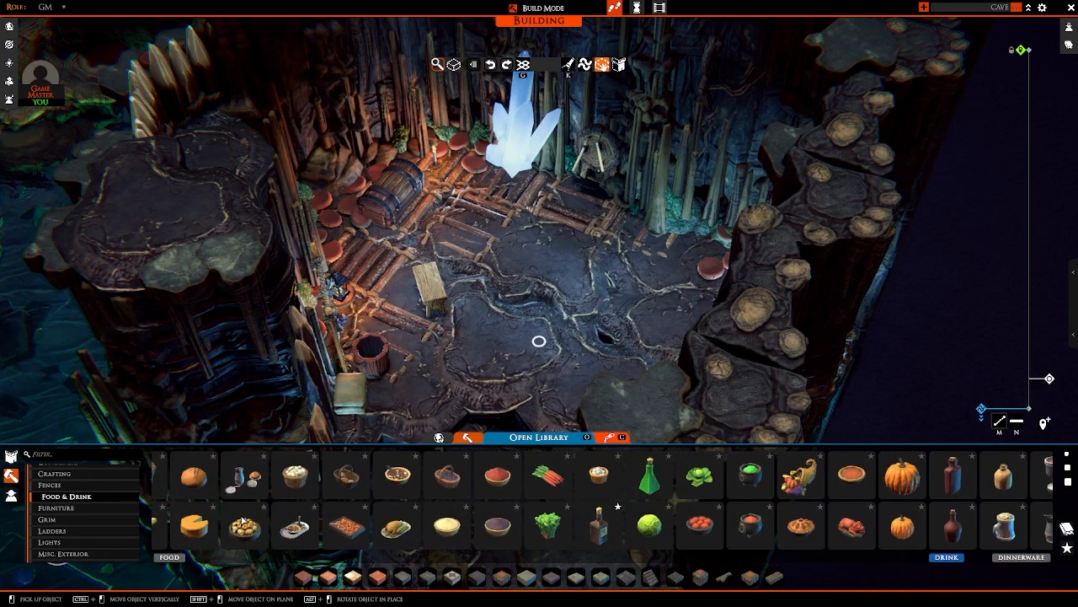
scroll(243, 519, "up", 1)
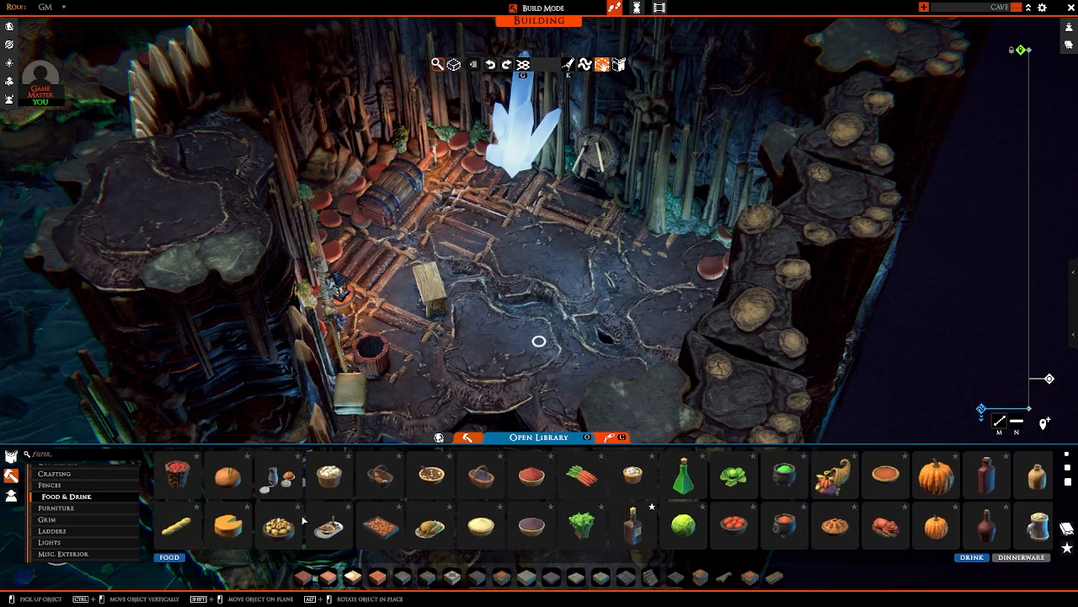
Step: Place the green bottle from Food & Drink on the floor beside the open wooden tub near the hanging rack, and release the prop
left_click(691, 488)
right_click_drag(680, 345, 504, 369)
key("w")
scroll(555, 369, "up", 3)
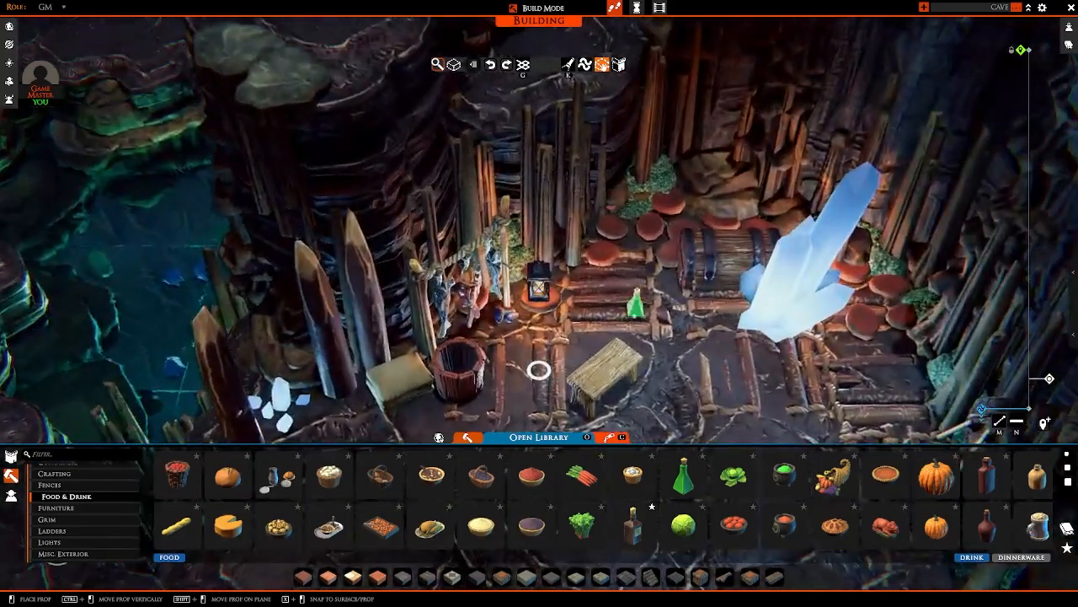
right_click_drag(636, 305, 602, 346)
key("s")
key("w")
key("d")
key("w")
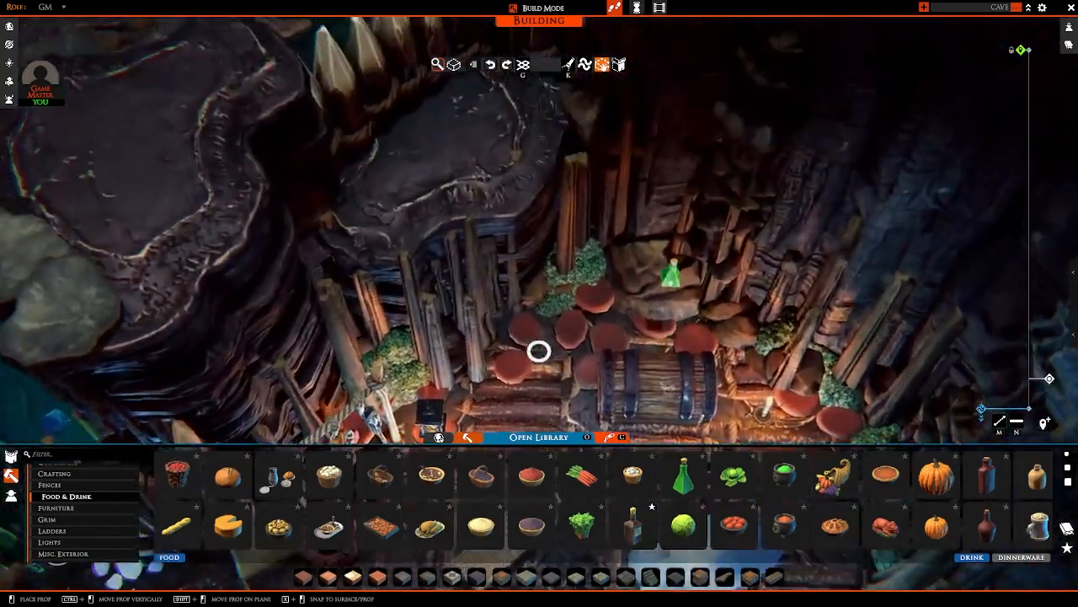
key("s")
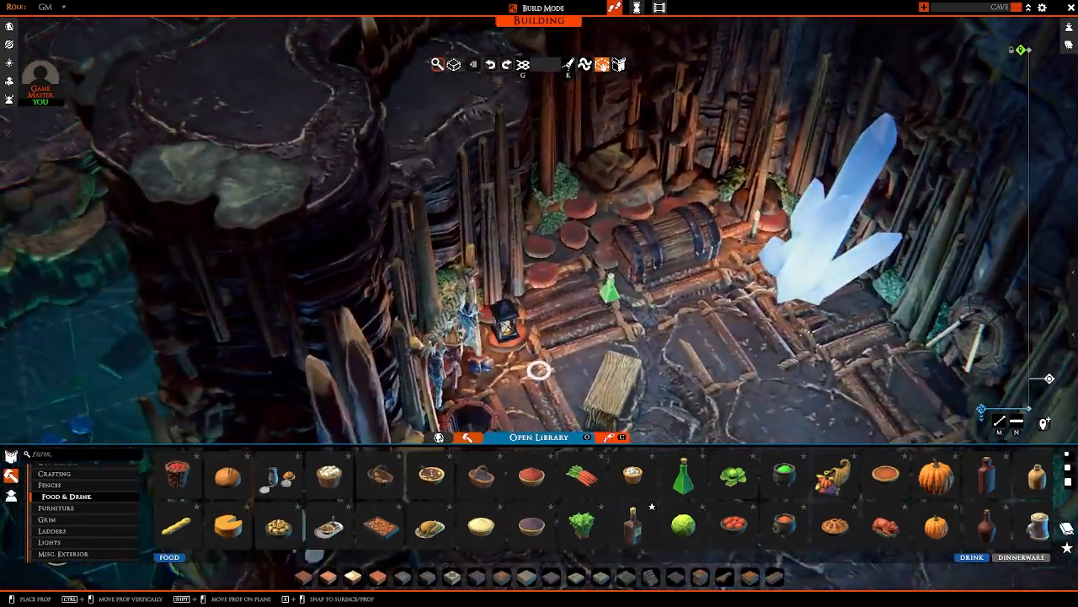
right_click_drag(610, 294, 589, 312)
key("a")
key("s")
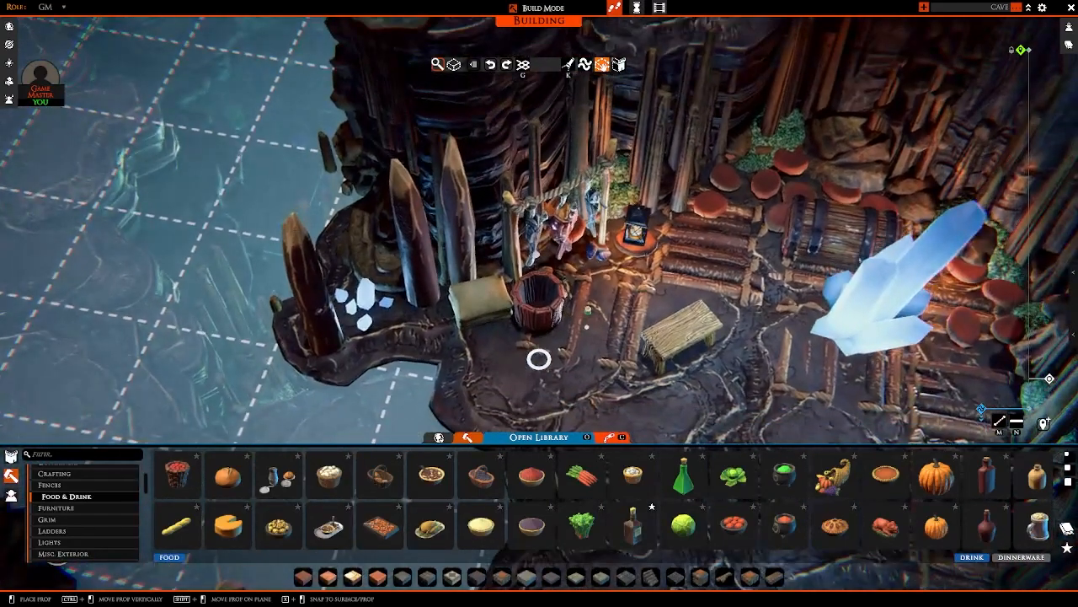
left_click(588, 322)
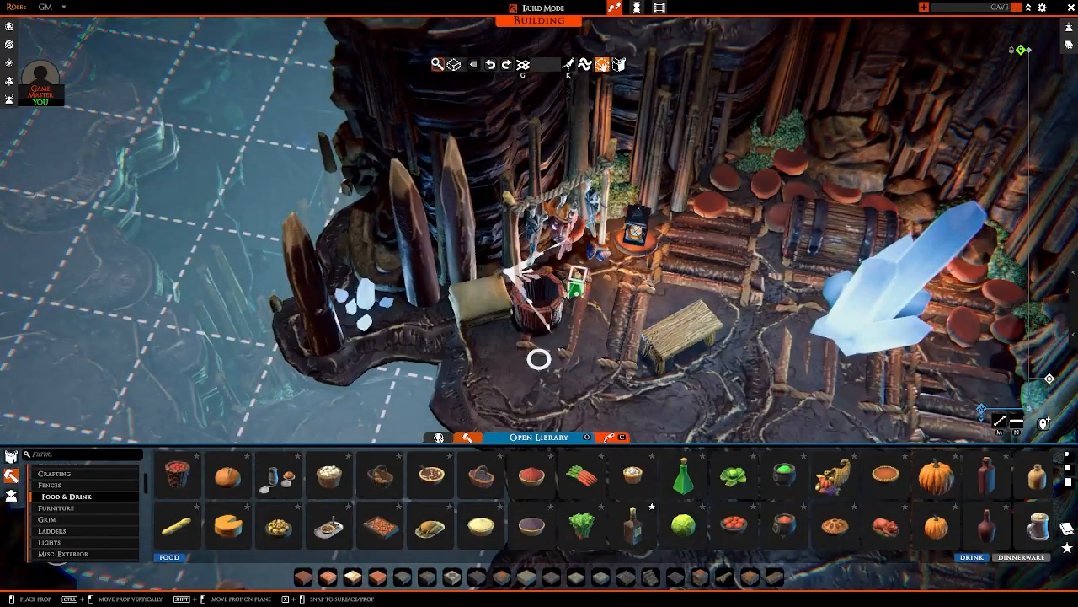
left_click_drag(577, 280, 578, 277, "ctrl")
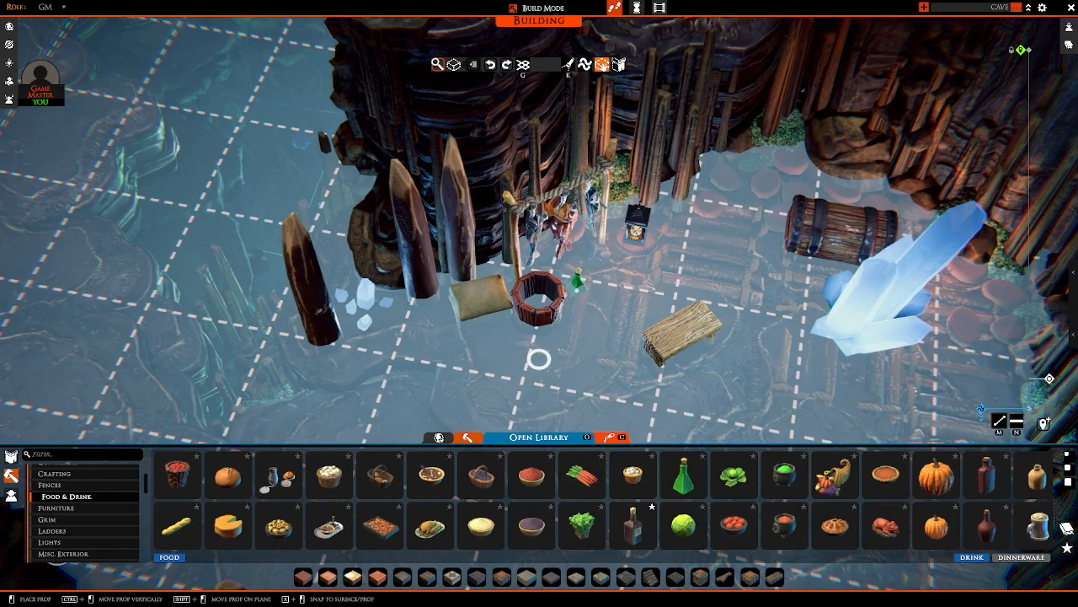
key("s")
right_click(575, 301)
right_click_drag(576, 300, 588, 346)
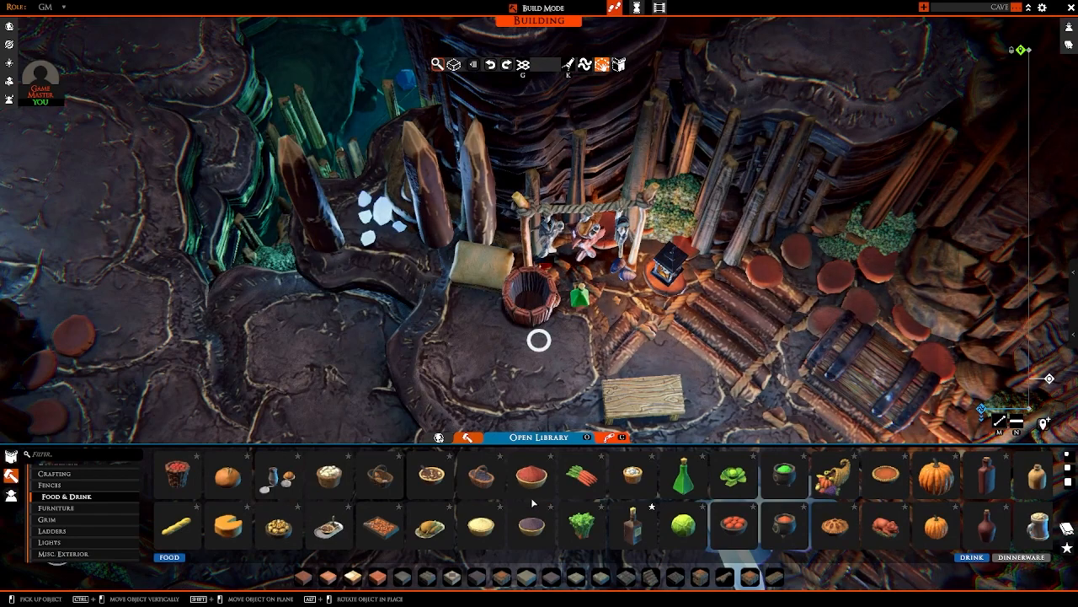
Step: Place the pot of green stew from Food & Drink on the log flooring beside the large wooden chest, and release the prop
right_click_drag(670, 411, 563, 333)
key("w")
mouse_move(562, 333)
left_mouse_down("ctrl")
mouse_move(563, 348)
mouse_move(566, 330)
left_mouse_up("ctrl")
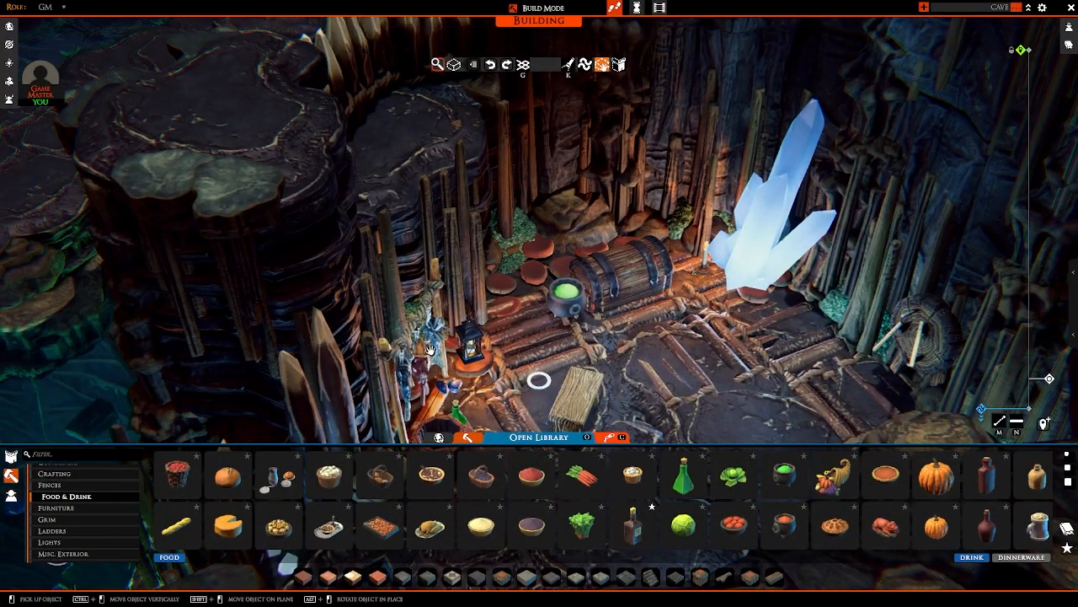
key("d")
right_click_drag(566, 330, 483, 407)
key("a")
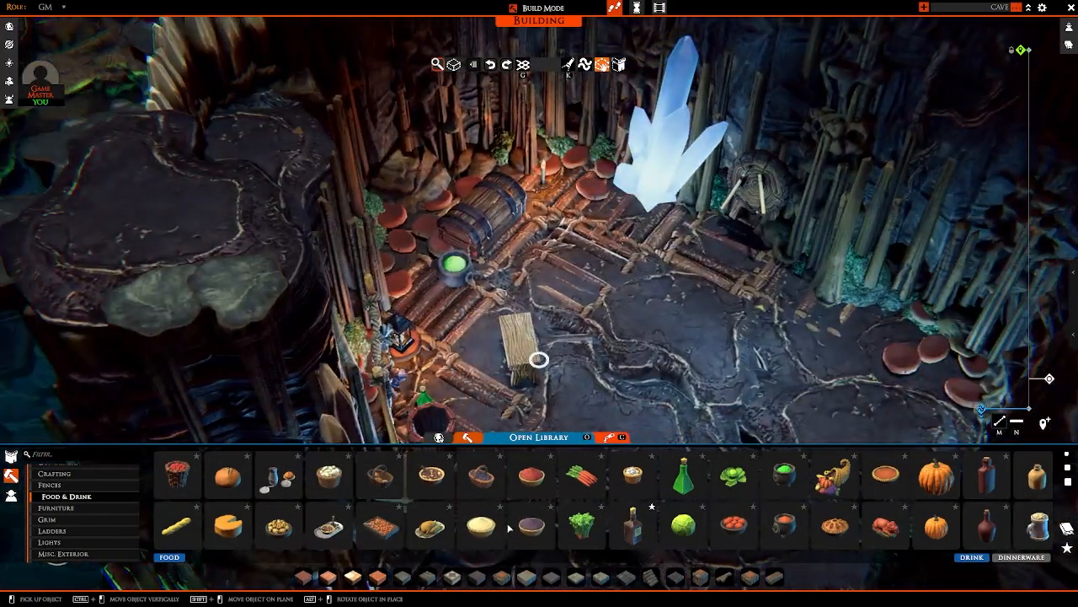
Step: Place the filled tankard from Food & Drink on top of the small wooden table, and release the prop
scroll(509, 528, "down", 3)
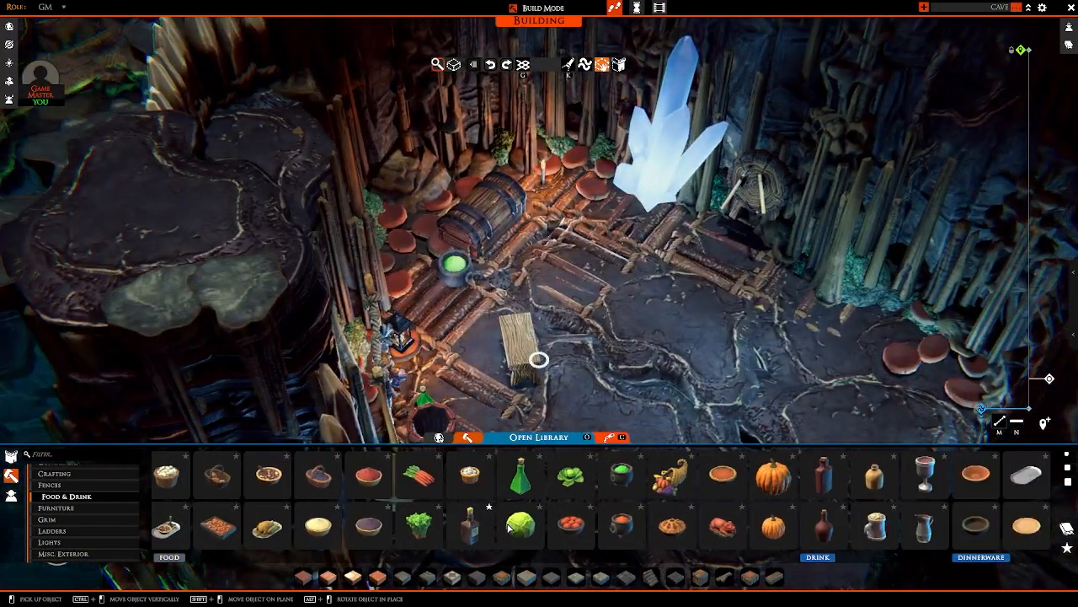
left_click(876, 527)
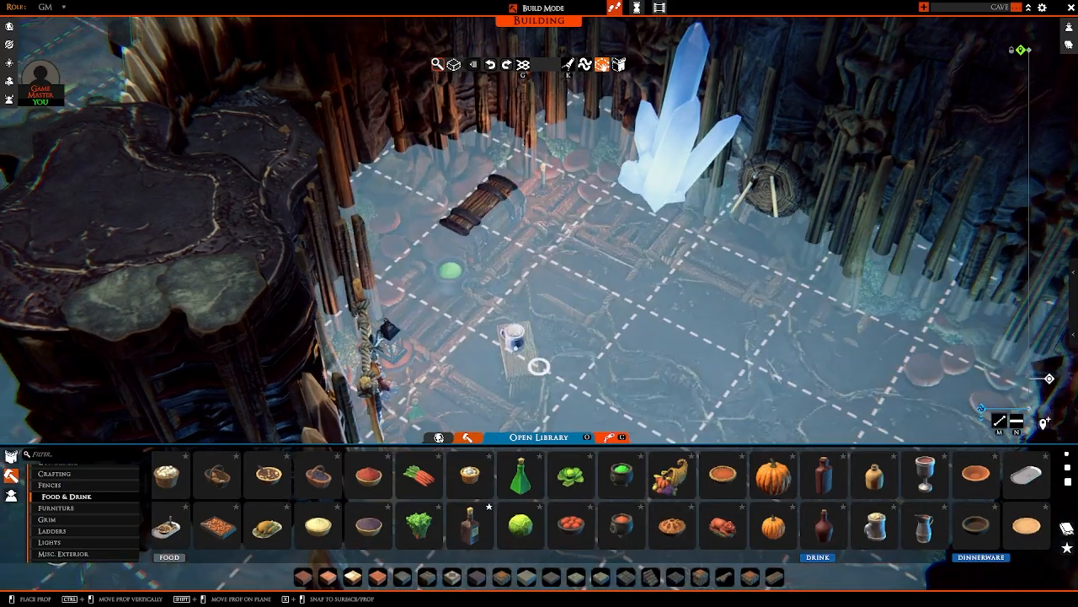
left_click(539, 366)
scroll(660, 291, "down", 5)
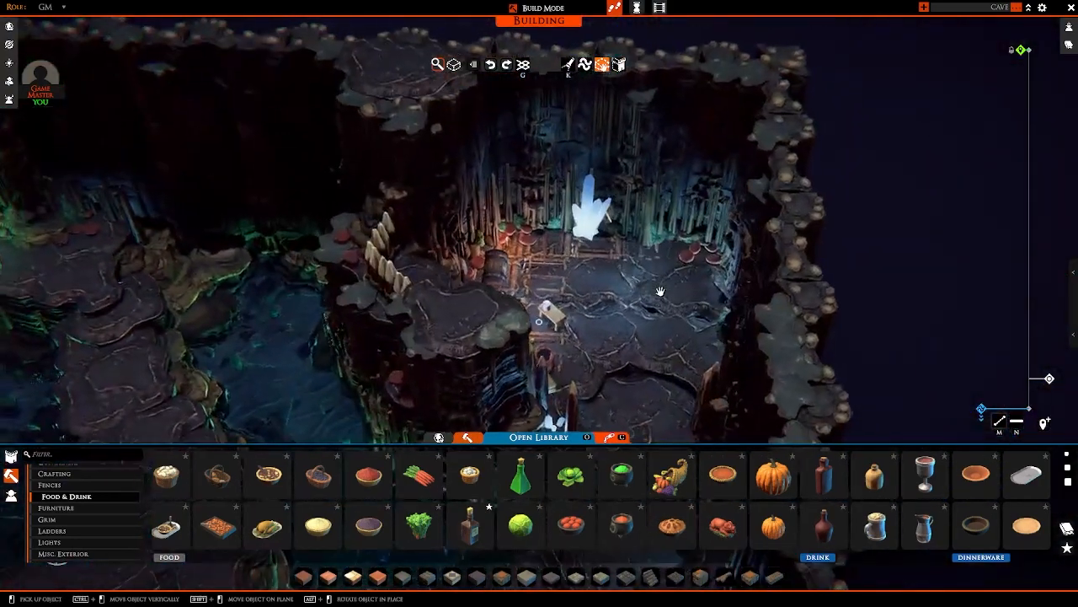
left_click(661, 292)
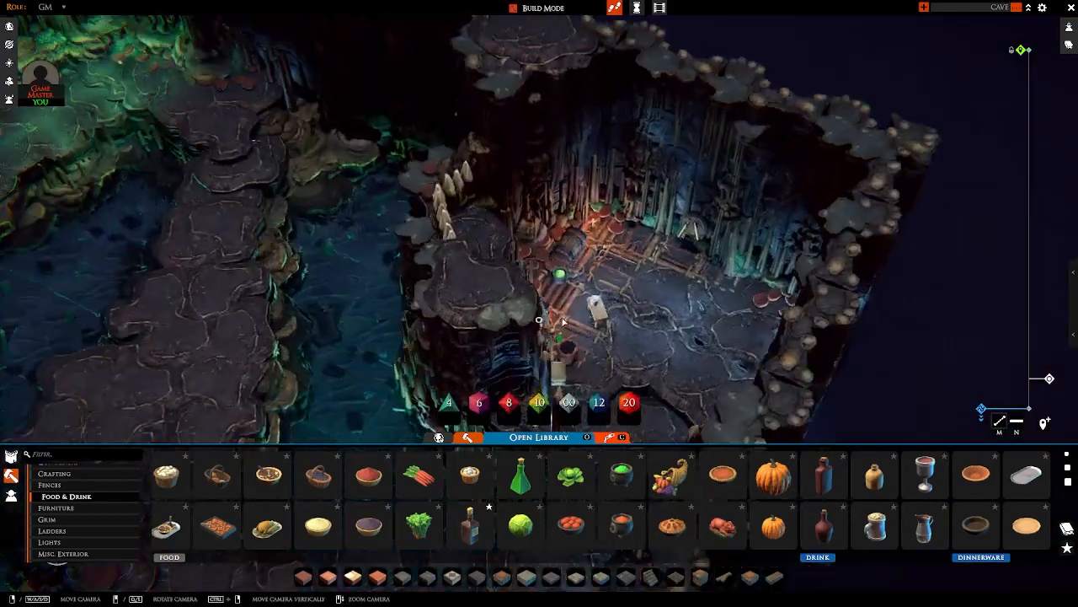
Step: Place the round golden jug from Containers on the floor in front of the open tub and the parchment-coloured prop
middle_click_drag(607, 291, 756, 258)
scroll(72, 503, "up", 2)
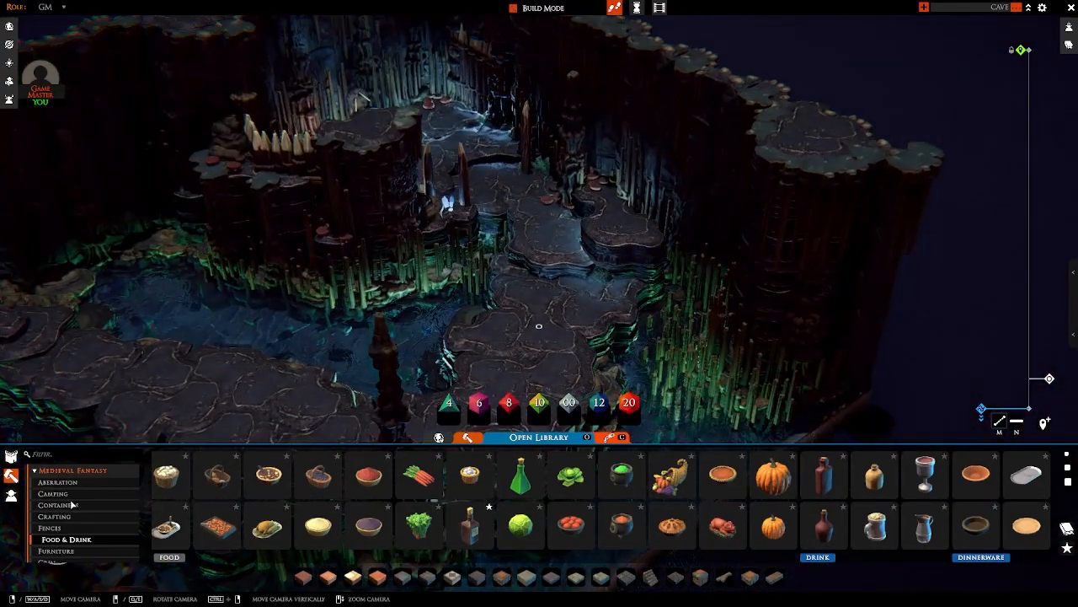
left_click(66, 505)
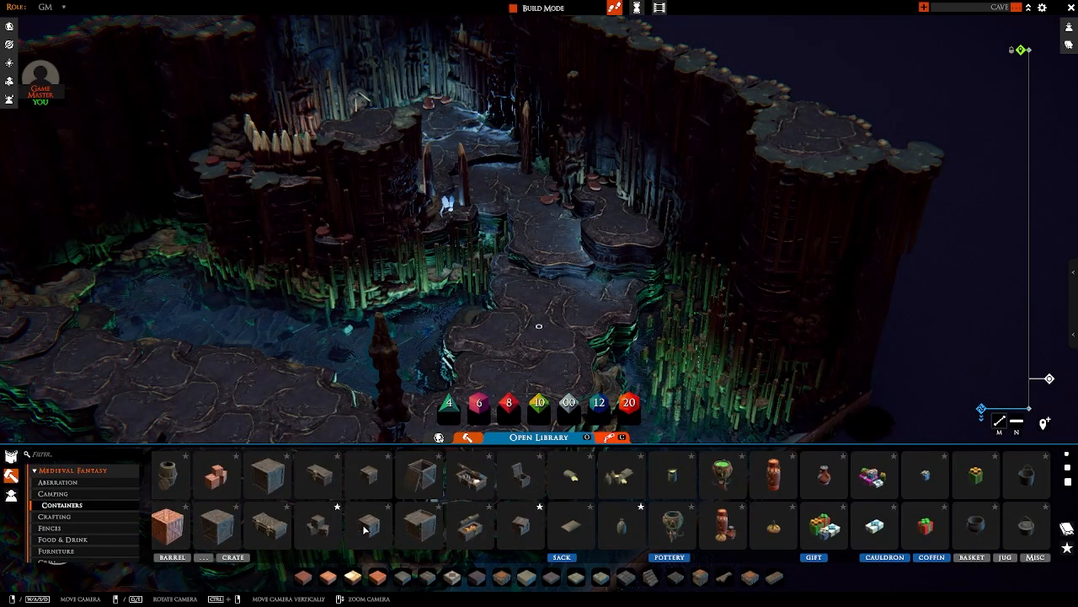
scroll(365, 528, "down", 3)
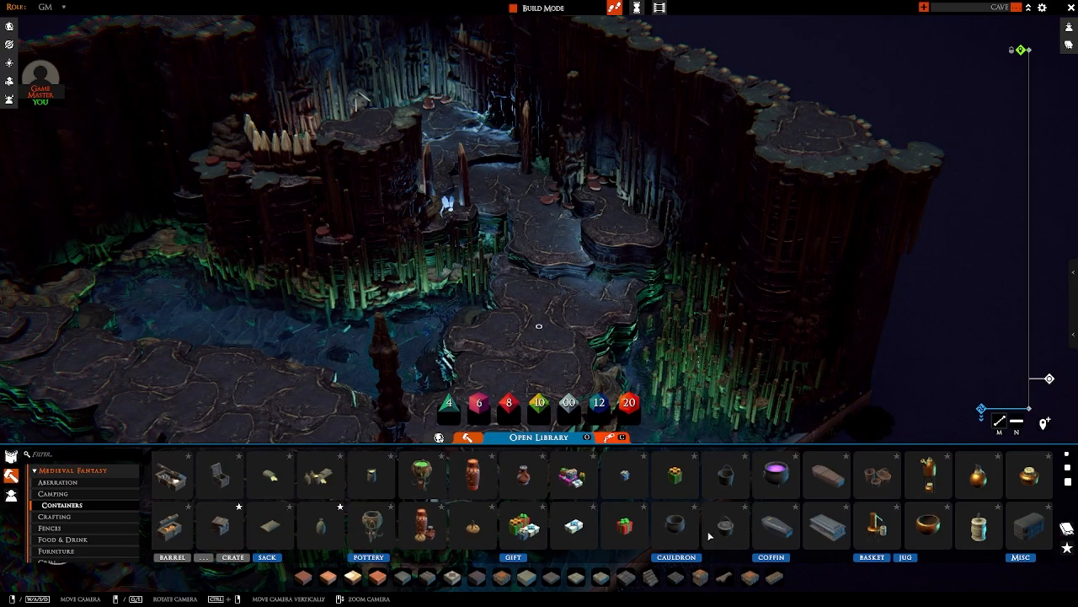
left_click(977, 477)
scroll(481, 281, "up", 4)
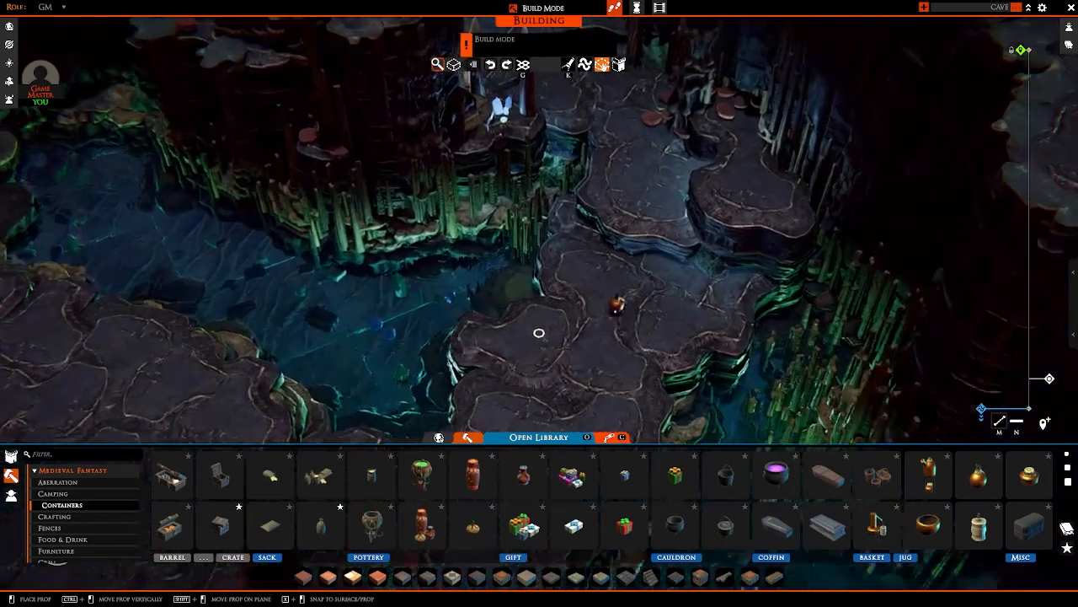
middle_click_drag(621, 303, 797, 326)
middle_click_drag(540, 328, 539, 350)
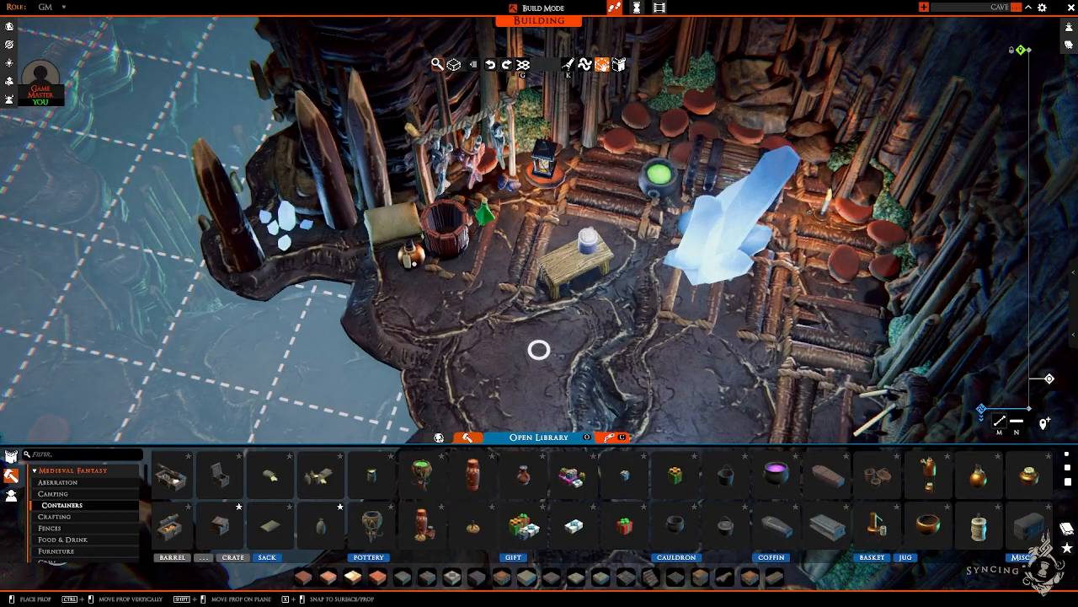
left_click(414, 264)
middle_click_drag(414, 264, 610, 291)
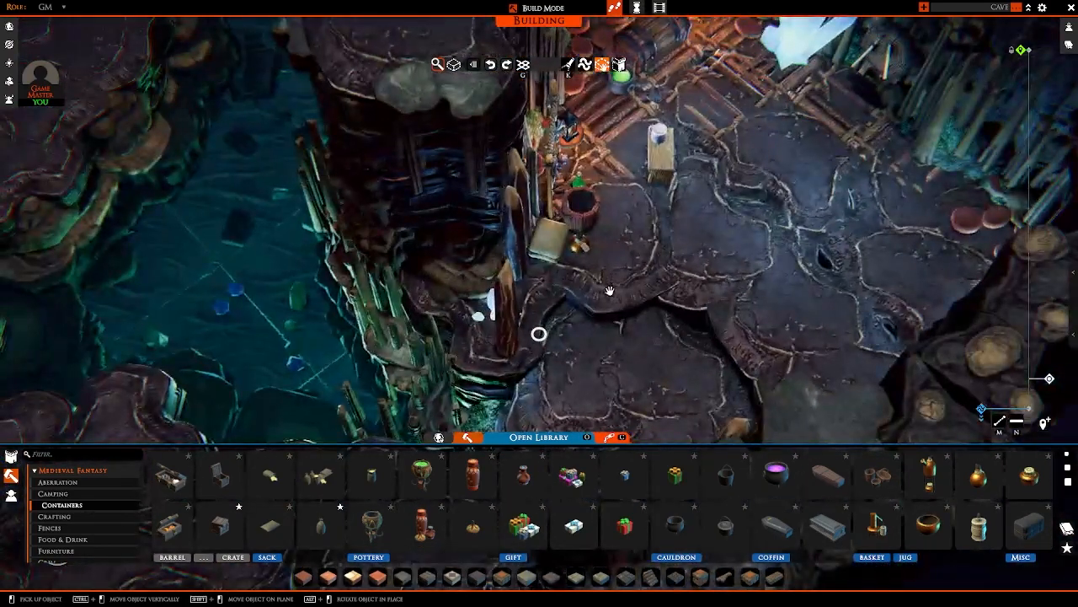
Step: Place the broken barrel from Containers at the foot of the raised ledge, beside the mushrooms near the blue crystal
key("a")
scroll(590, 291, "down", 5)
middle_click_drag(471, 292, 605, 245)
scroll(591, 521, "down", 1)
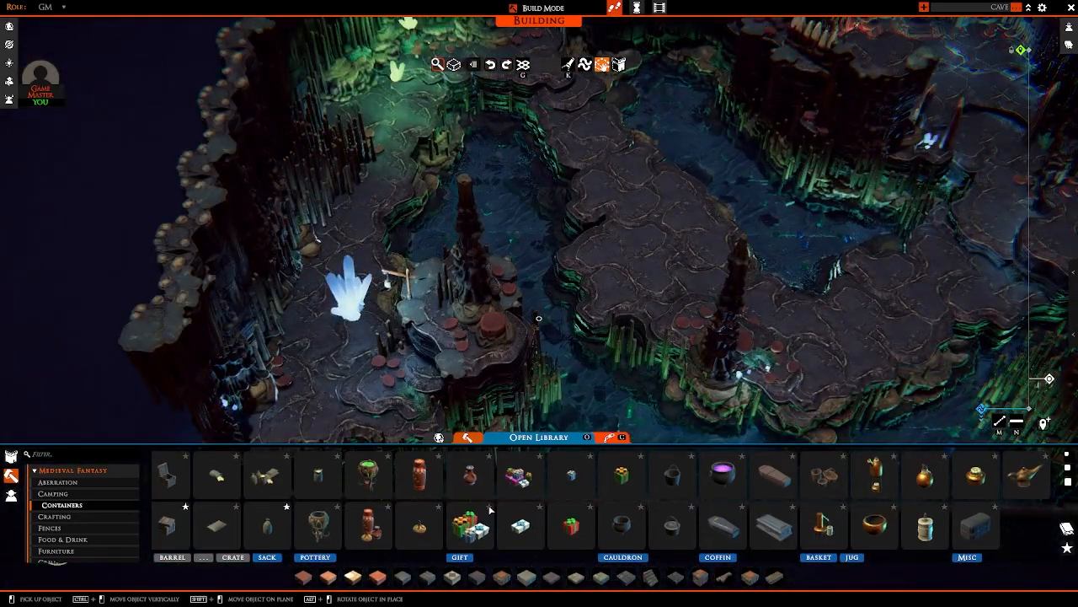
scroll(491, 509, "up", 8)
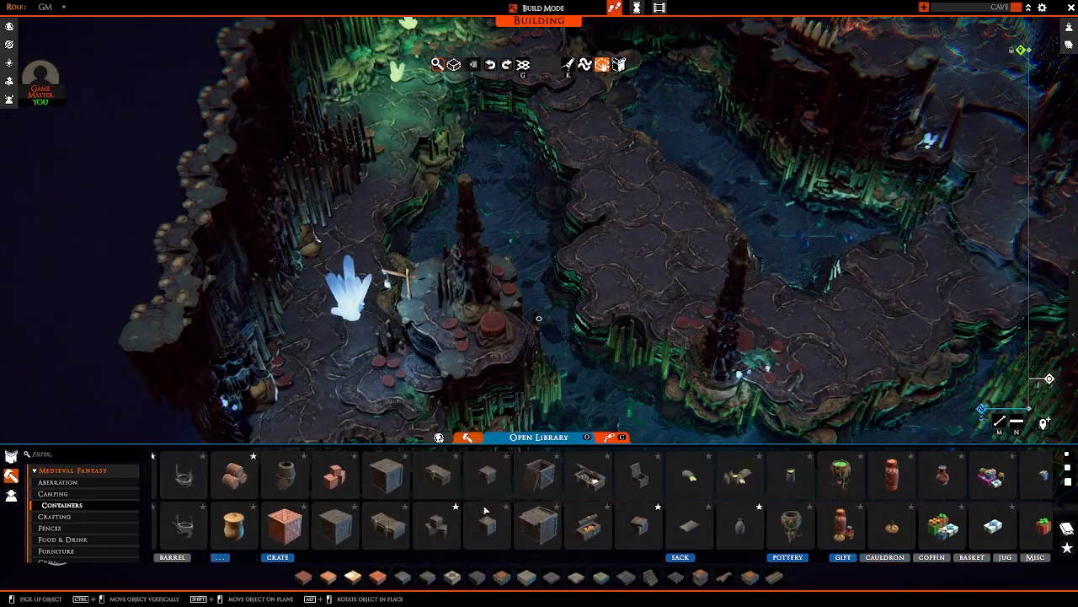
scroll(485, 510, "up", 1)
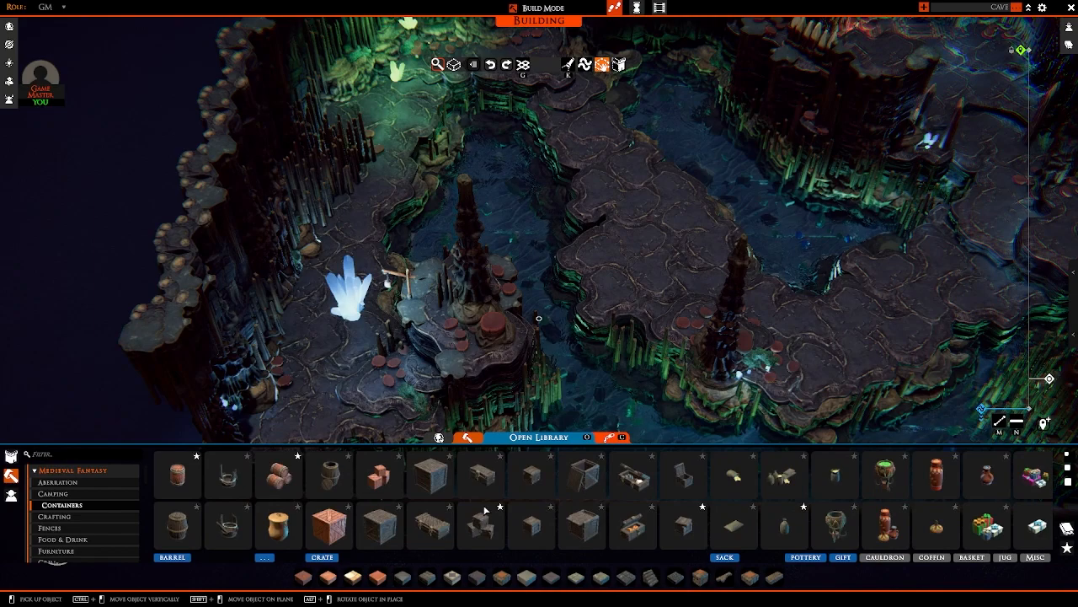
left_click(228, 489)
scroll(448, 321, "up", 5)
key("s")
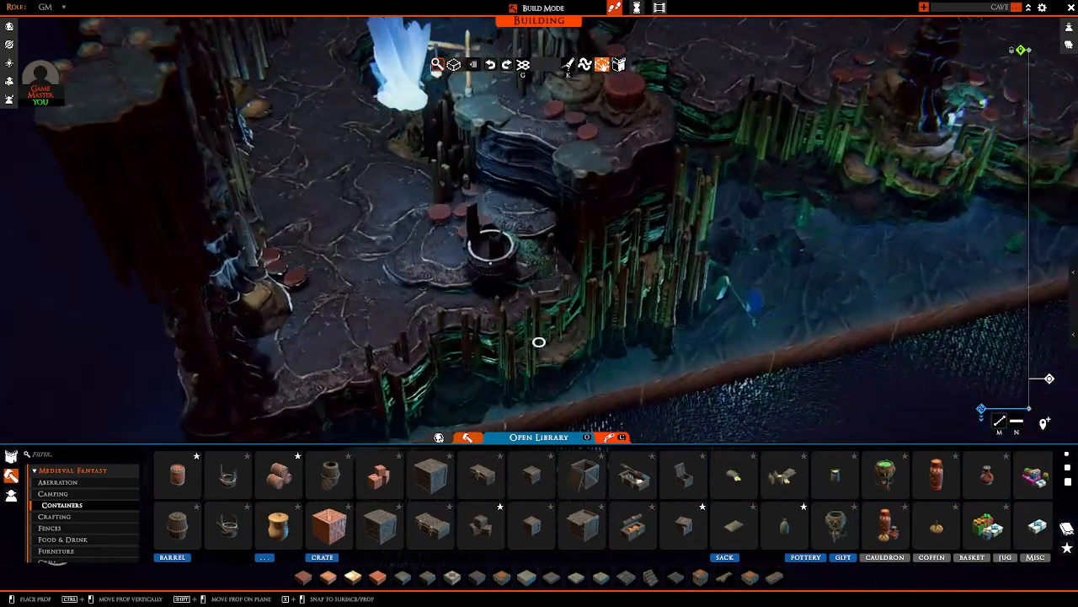
left_click_drag(494, 260, 414, 216, "ctrl")
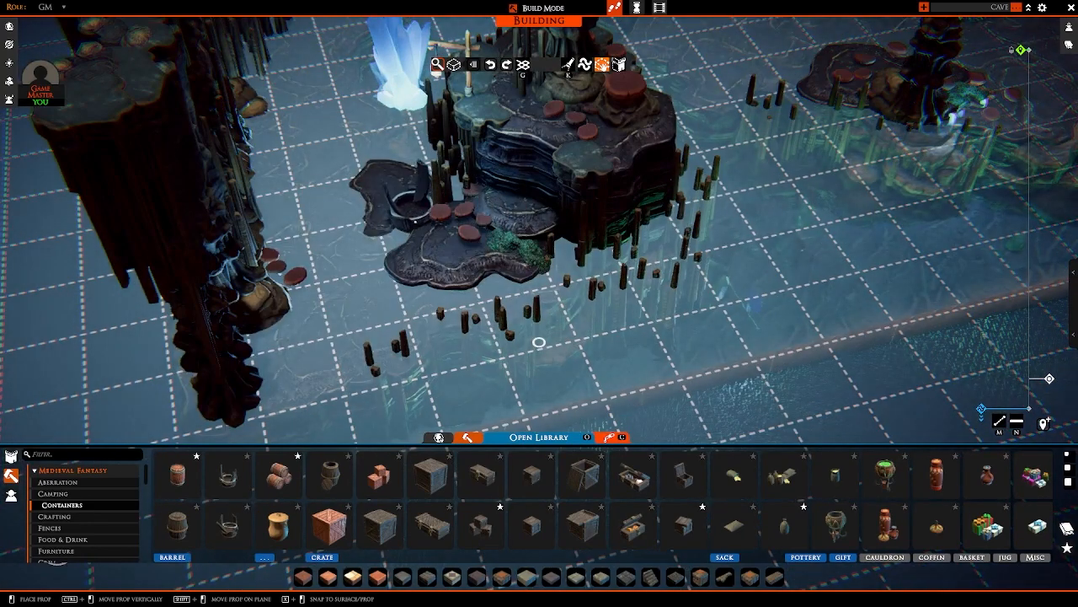
left_click(414, 214)
right_click_drag(501, 269, 401, 358)
Step: Place a small wooden crate from Containers on the lower path, against the foot of the raised rock ledge
key("w")
key("s")
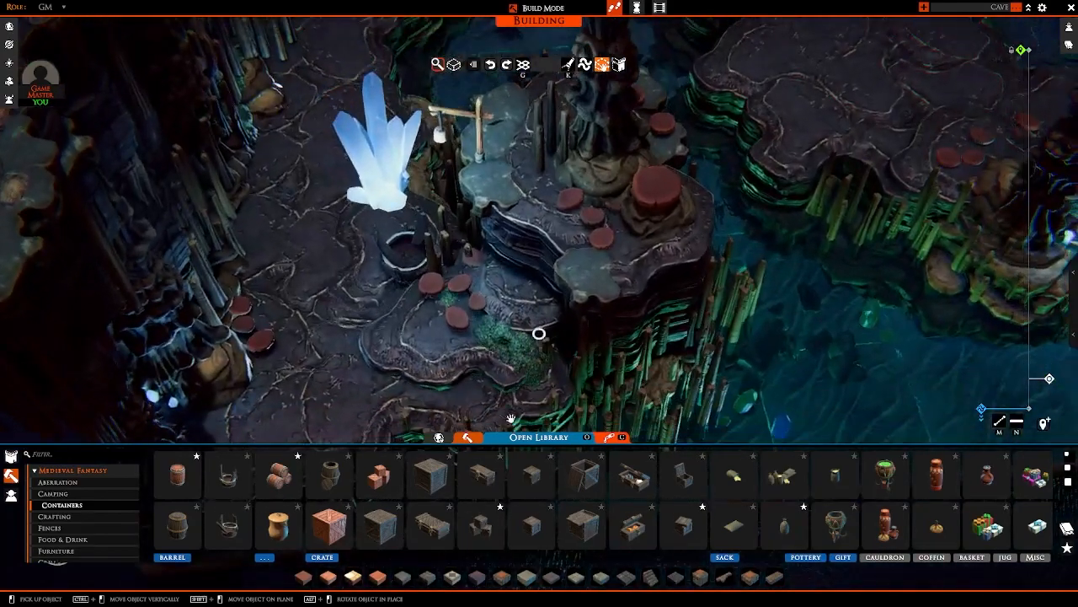
left_click(536, 478)
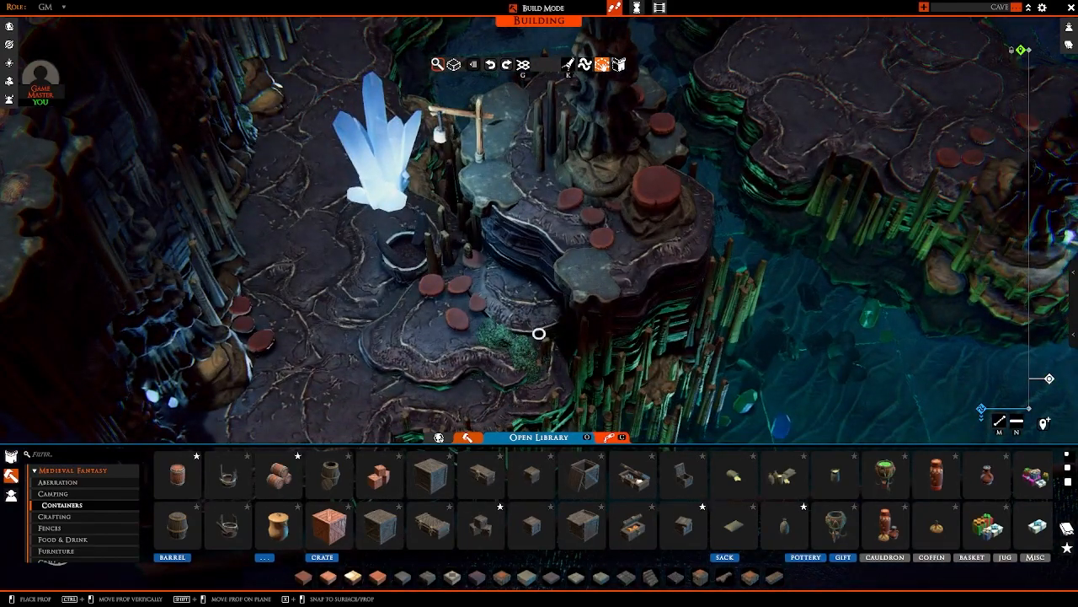
key("d")
key("w")
right_click_drag(645, 284, 759, 317)
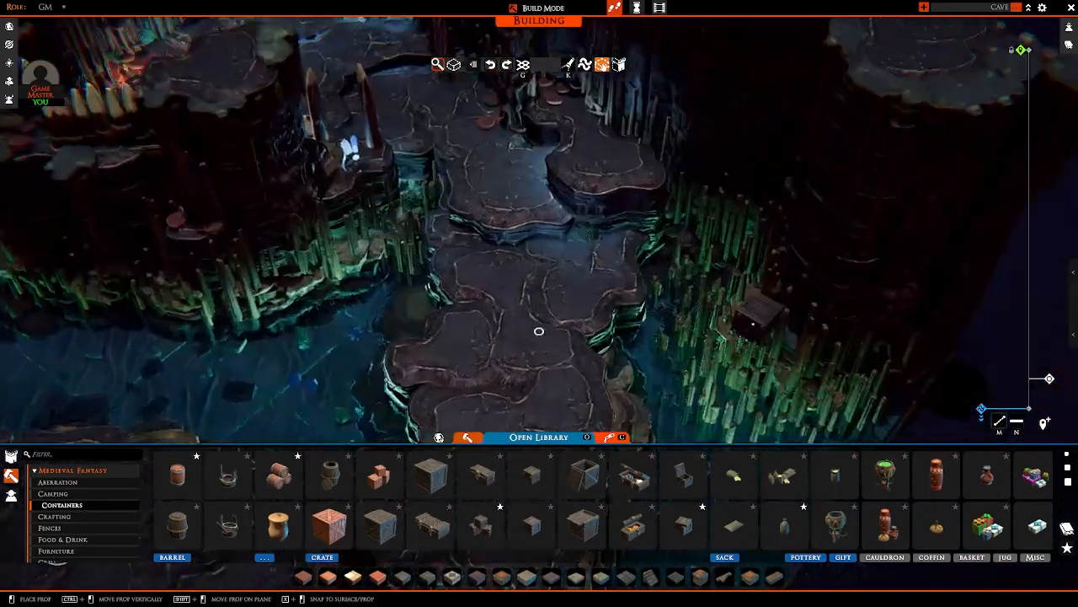
scroll(638, 312, "up", 2)
left_click_drag(638, 313, 636, 311, "ctrl")
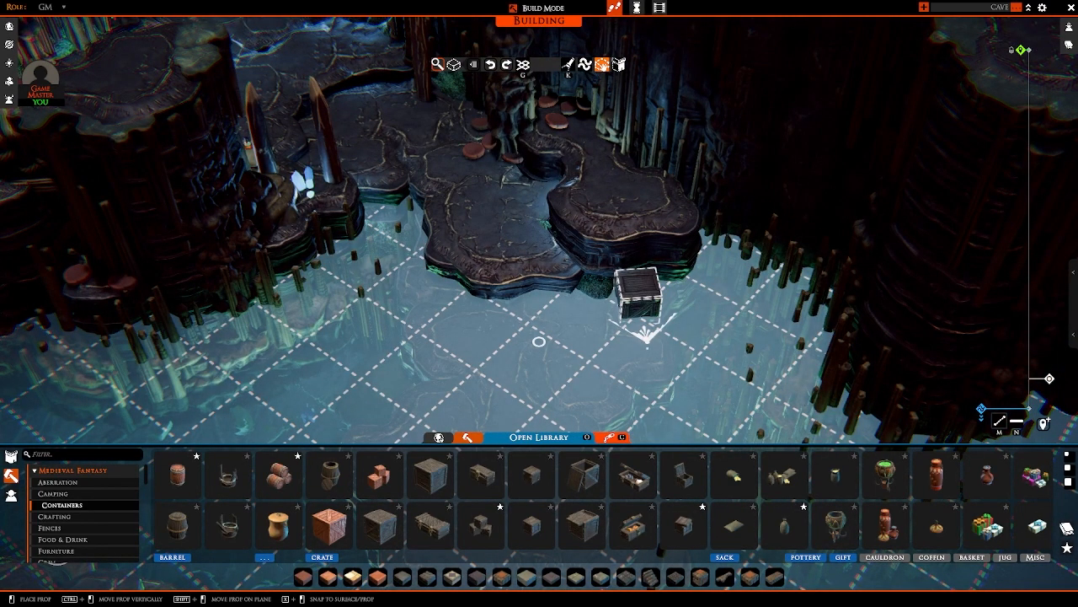
key("a")
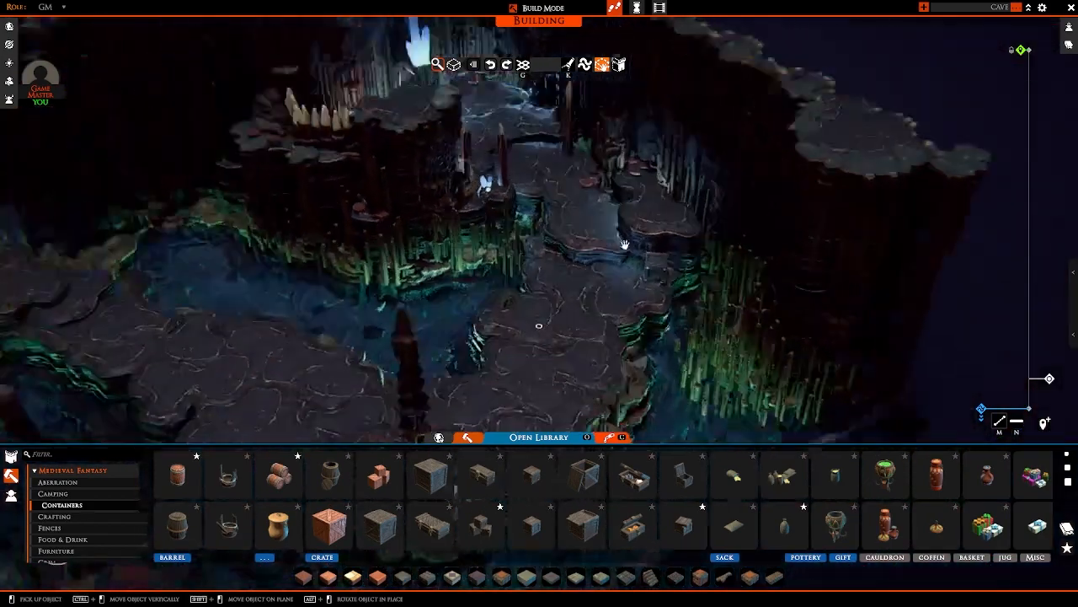
right_click_drag(621, 243, 526, 256)
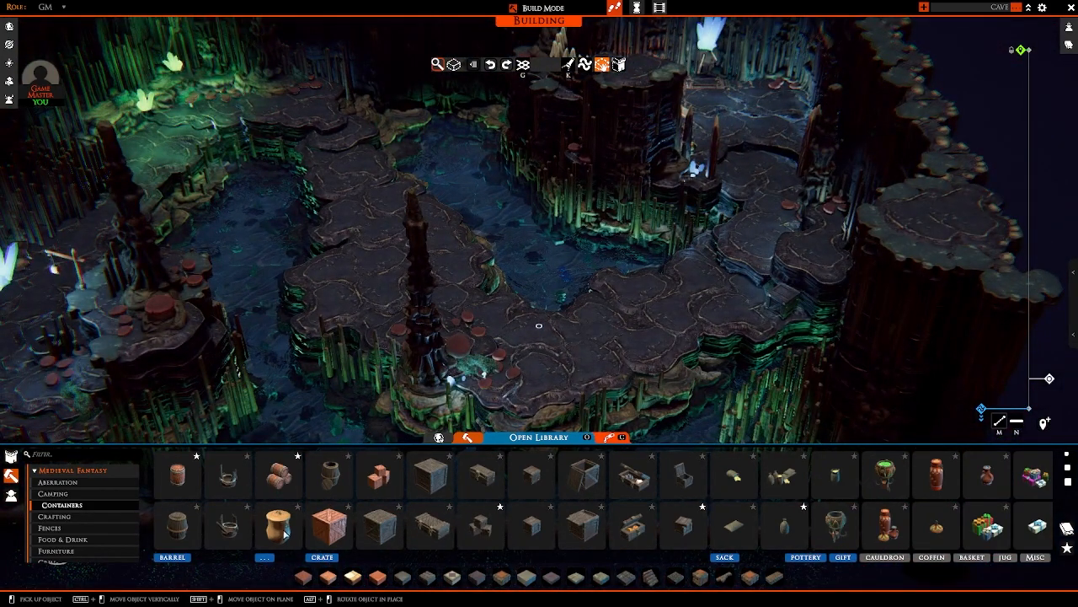
left_click(90, 496)
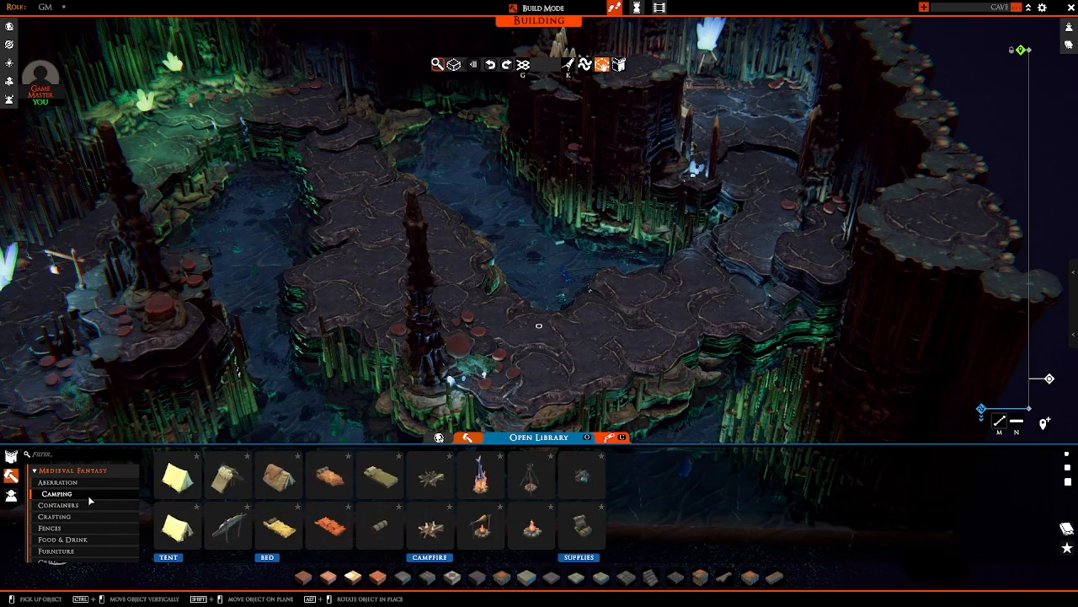
left_click(387, 529)
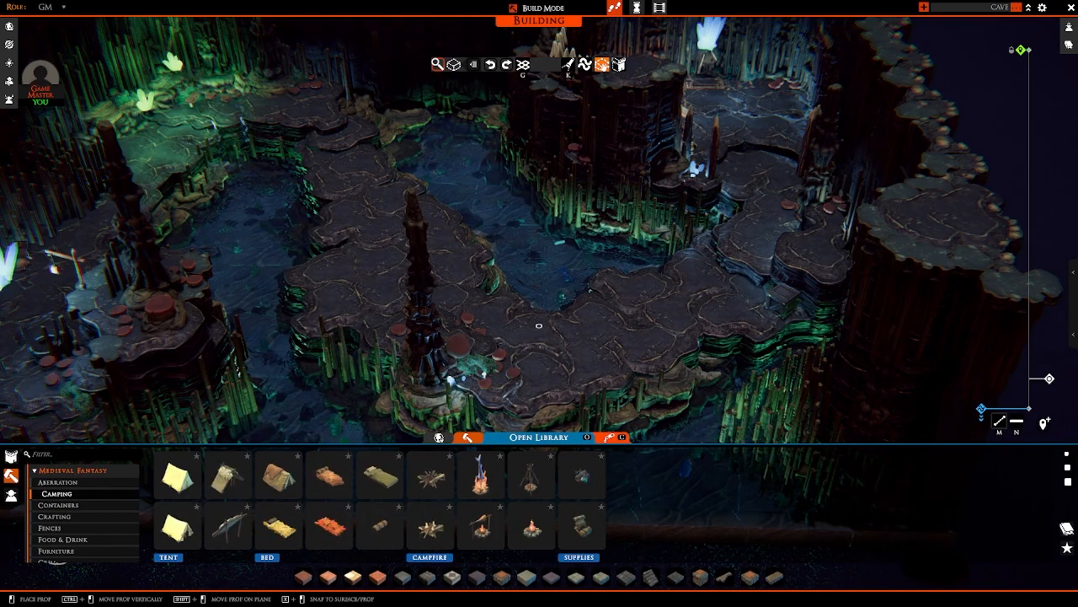
key("w")
key("d")
scroll(563, 367, "up", 2)
right_click(566, 379)
key("a")
key("s")
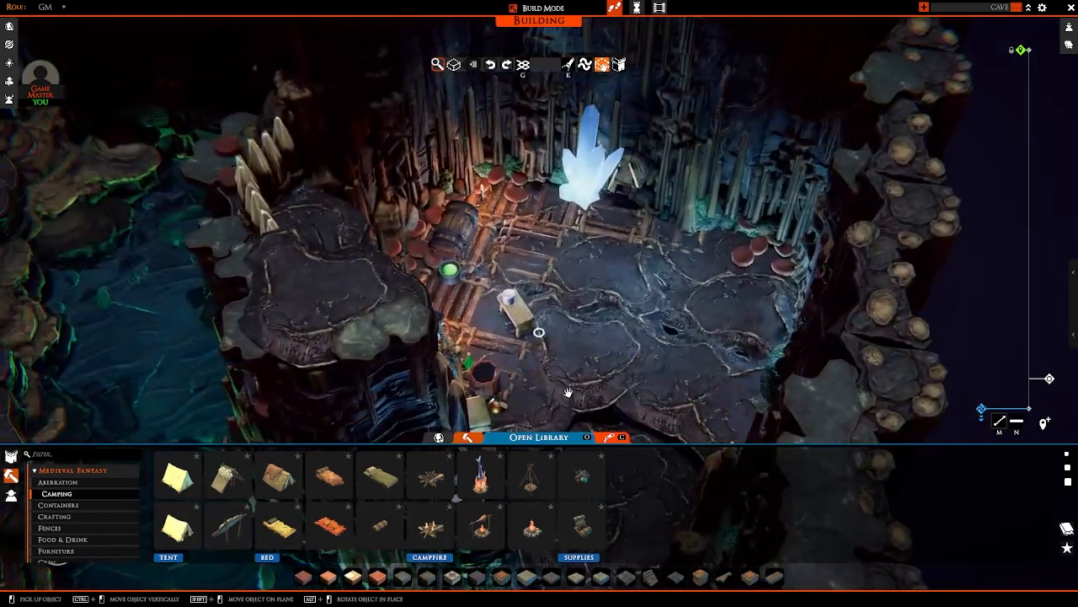
Step: Place a stone-ringed campfire from Camping on the chamber floor beside the small table with the tankard
left_click(430, 523)
scroll(642, 350, "up", 2)
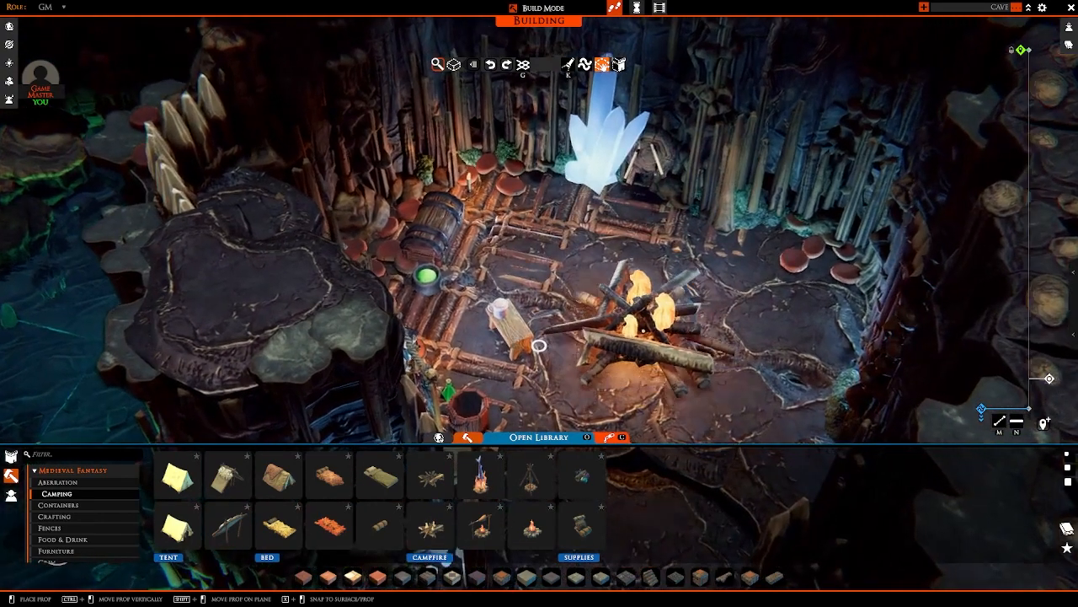
right_click(637, 330)
left_click(431, 478)
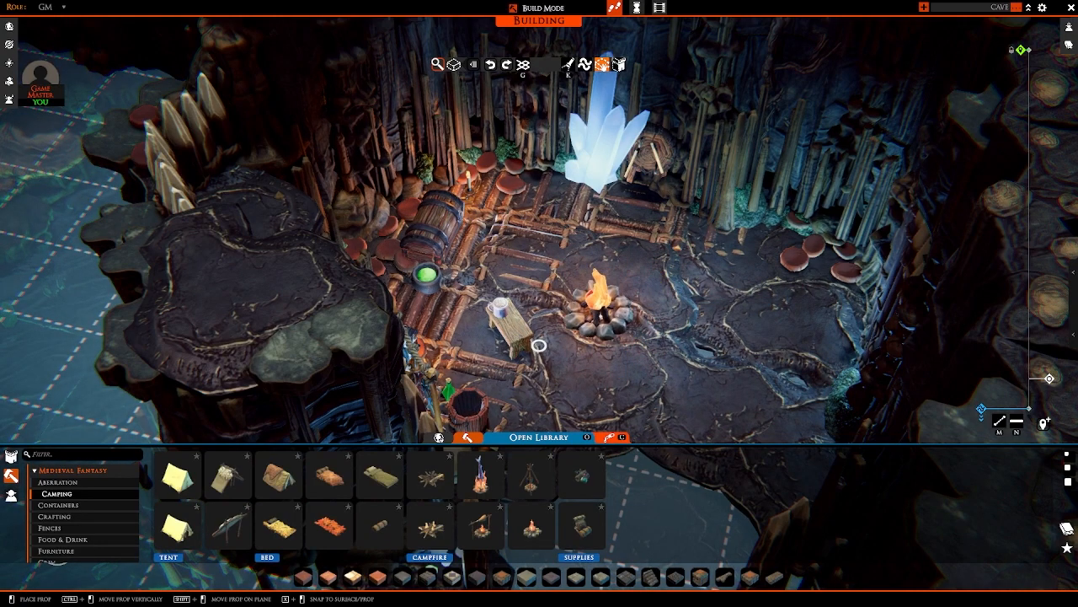
left_click(594, 311)
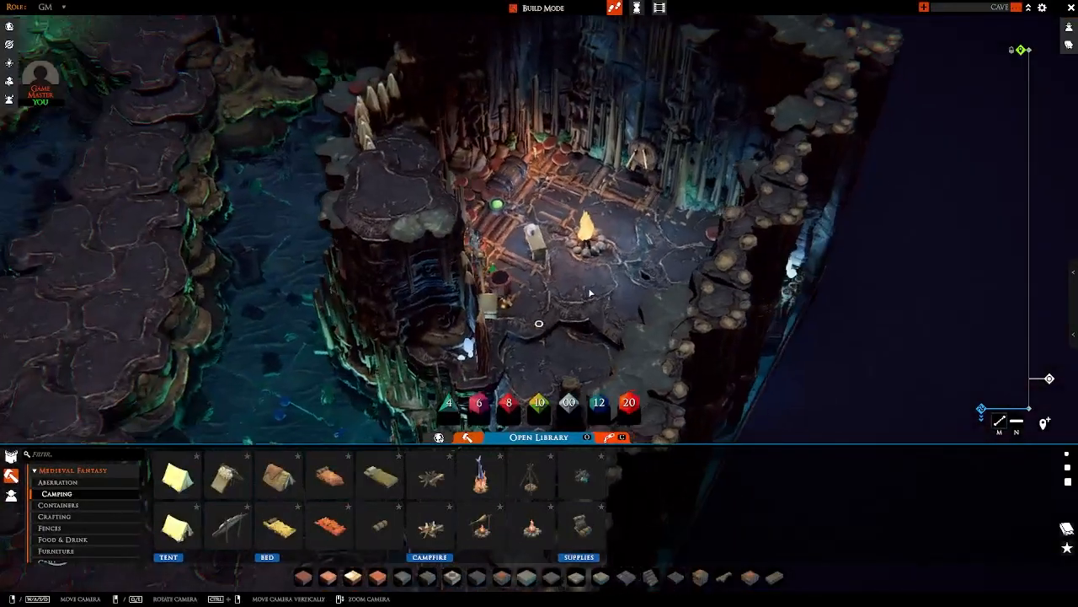
Step: Preview the flared pillar, tapered rock column and low round stump from Aberration at several spots on the cave floor without placing them
middle_click_drag(590, 292, 598, 219)
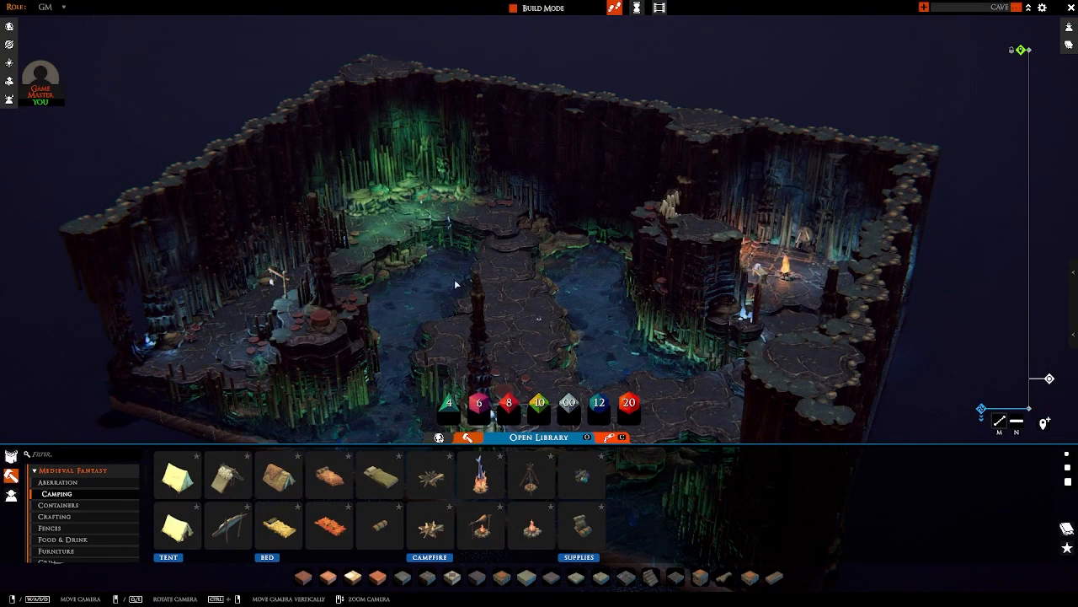
left_click(60, 482)
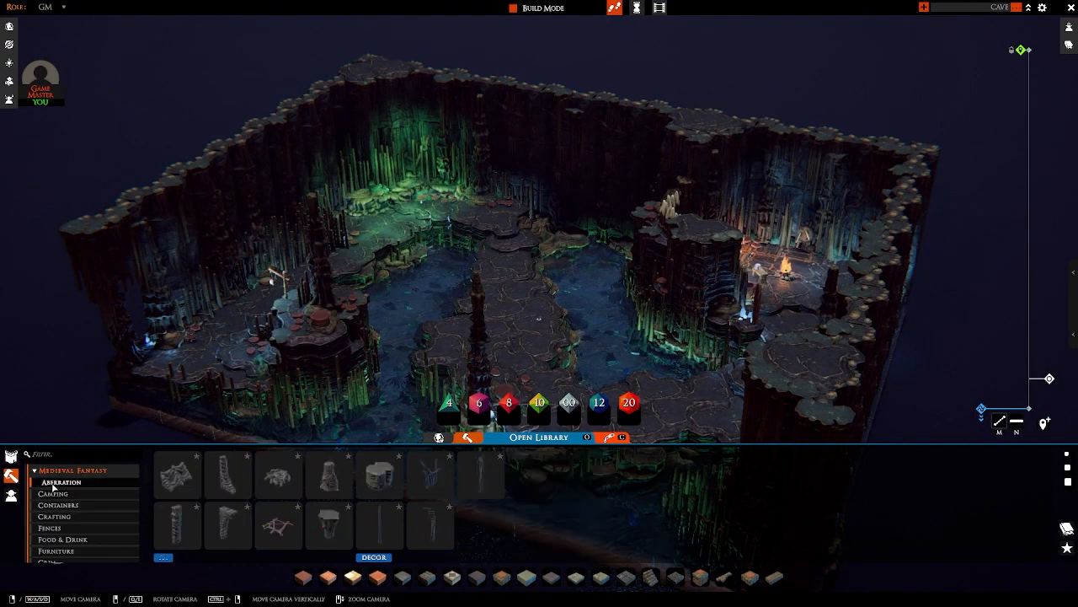
left_click(330, 523)
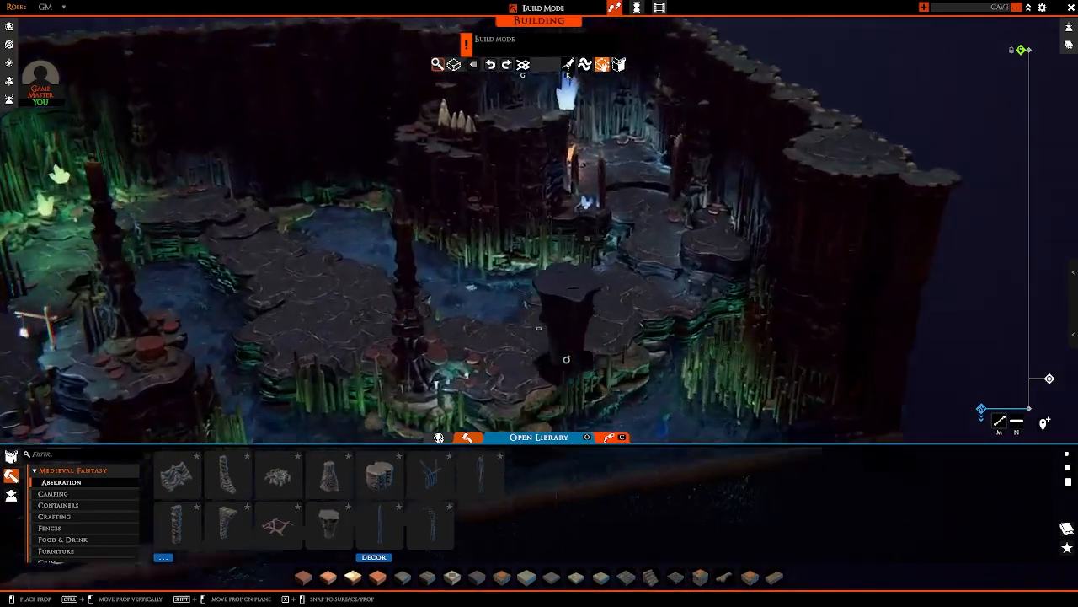
key("w")
key("a")
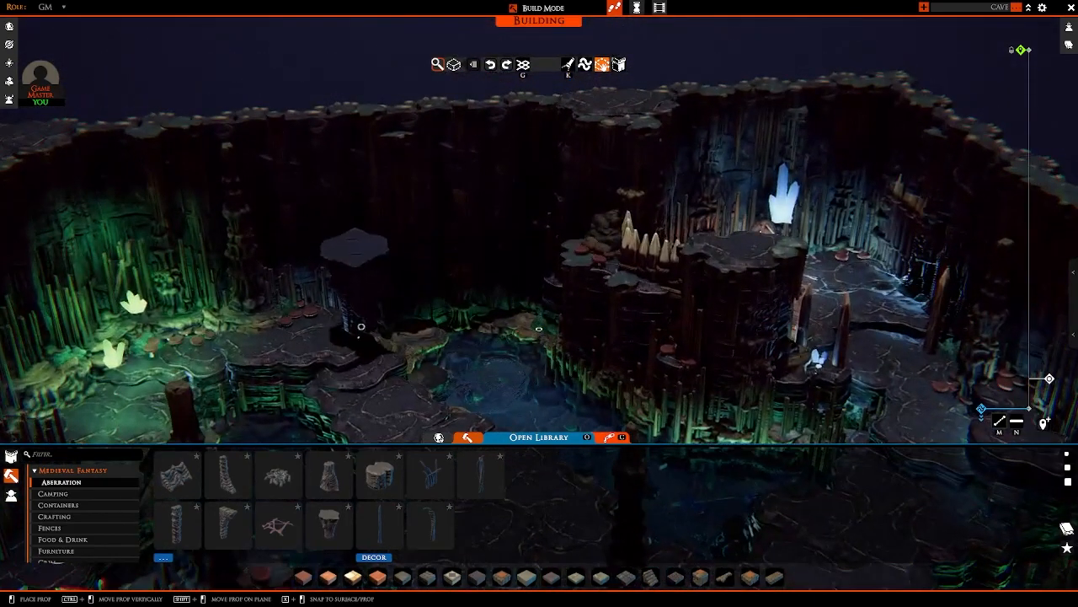
left_click_drag(361, 327, 318, 231, "ctrl")
right_click(317, 232)
left_click(330, 477)
key("s")
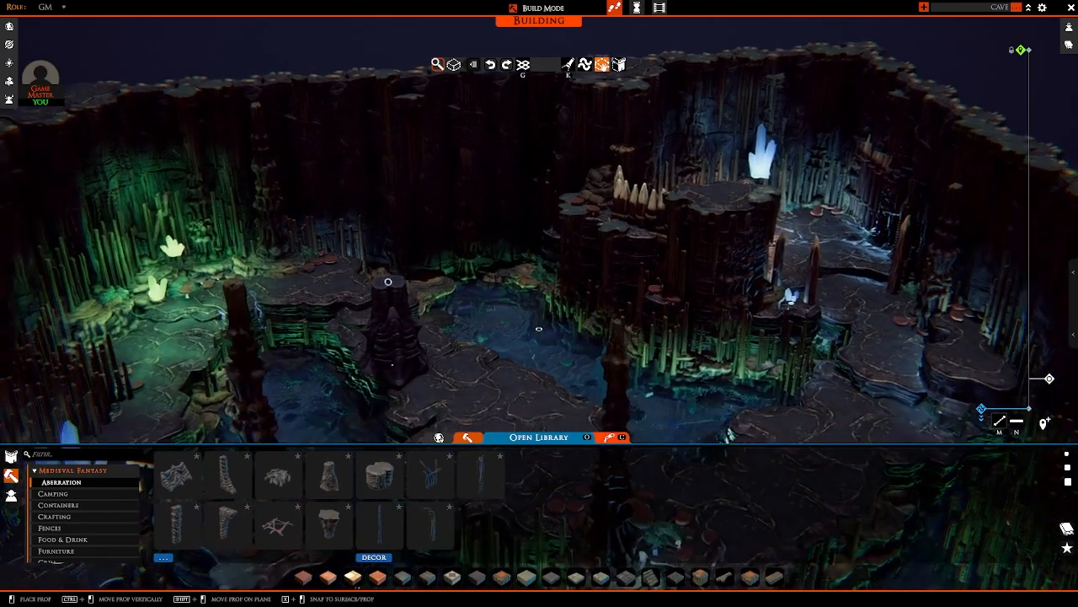
right_click(398, 280)
left_click(379, 479)
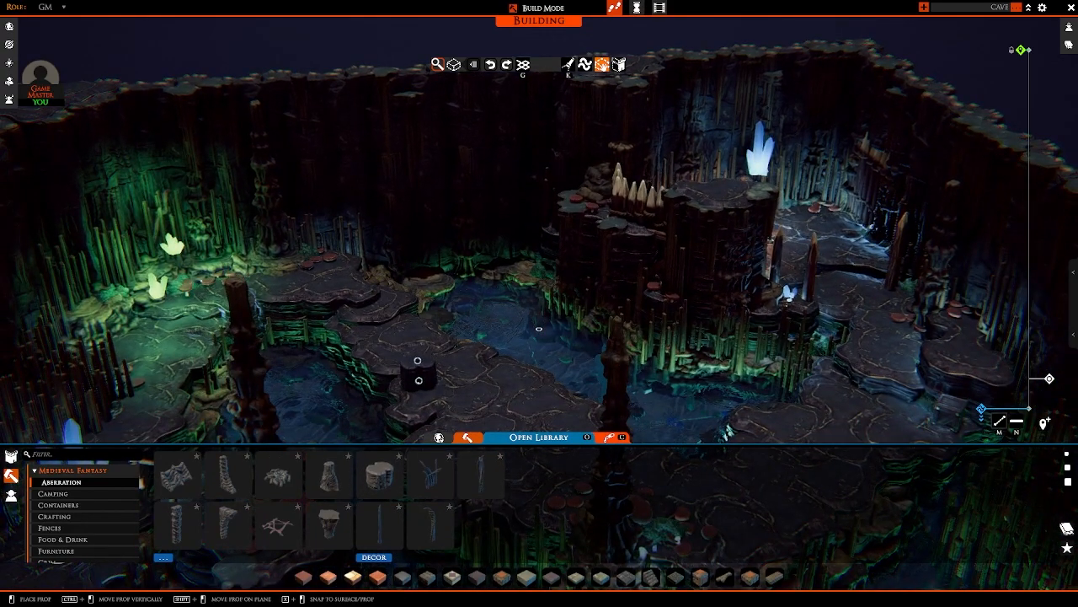
right_click_drag(417, 380, 411, 422)
key("d")
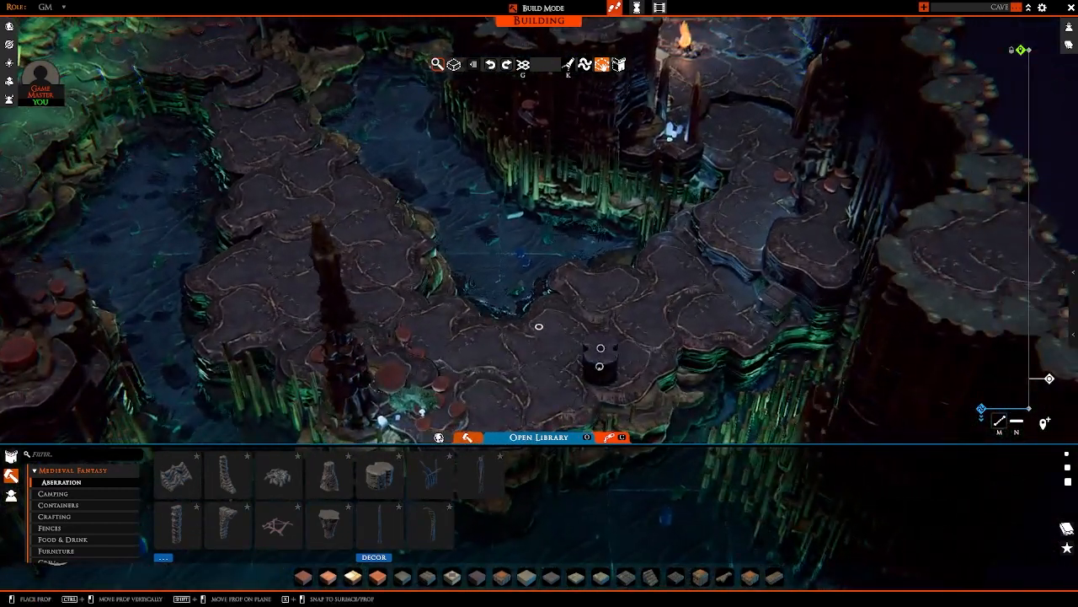
scroll(599, 365, "up", 5)
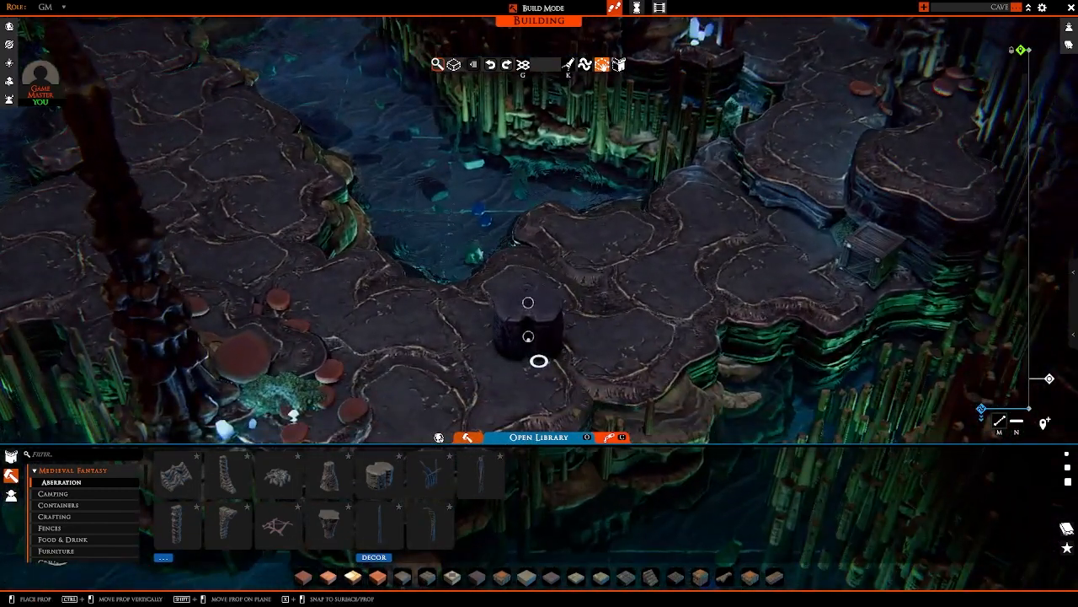
right_click(528, 337)
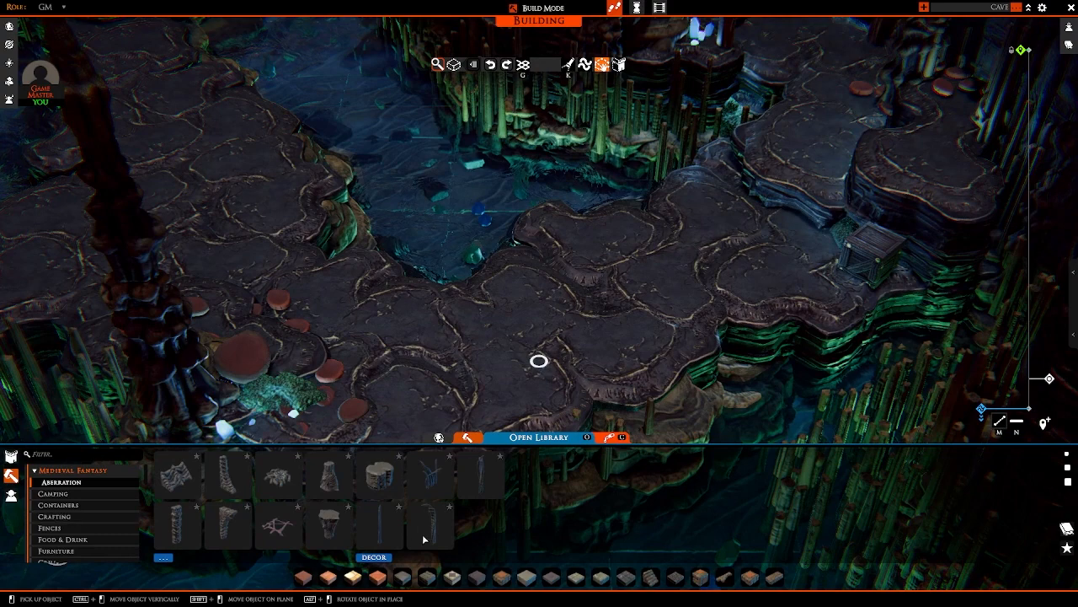
Step: Preview the tentacle cluster, thick tentacle and thin curved tentacle from Aberration on the path near the crate without placing them
left_click(433, 475)
key("d")
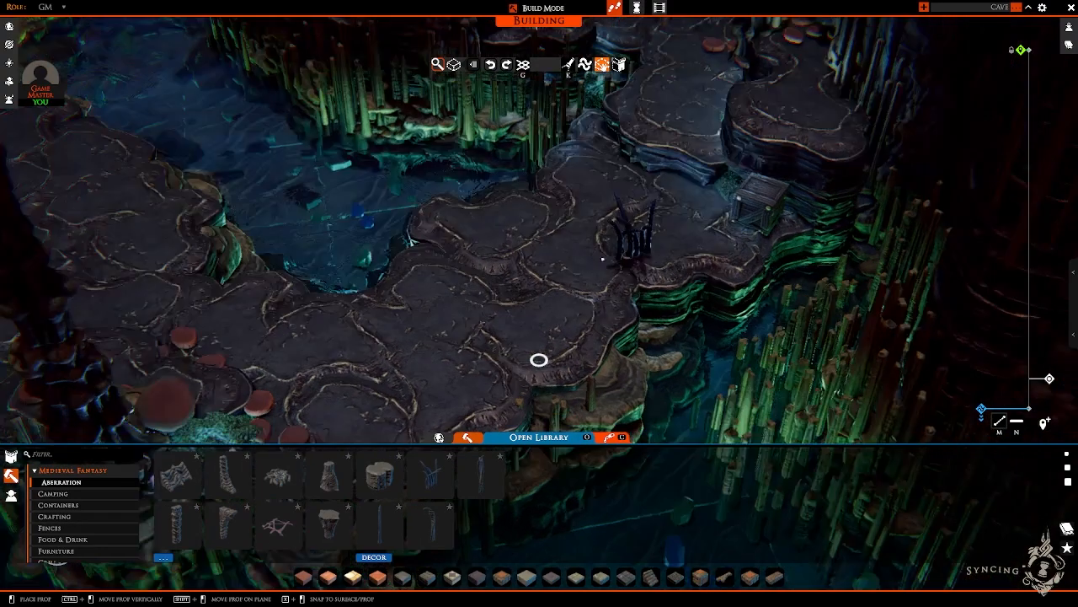
right_click_drag(634, 263, 657, 270)
key("r")
key("r")
key("r")
key("r")
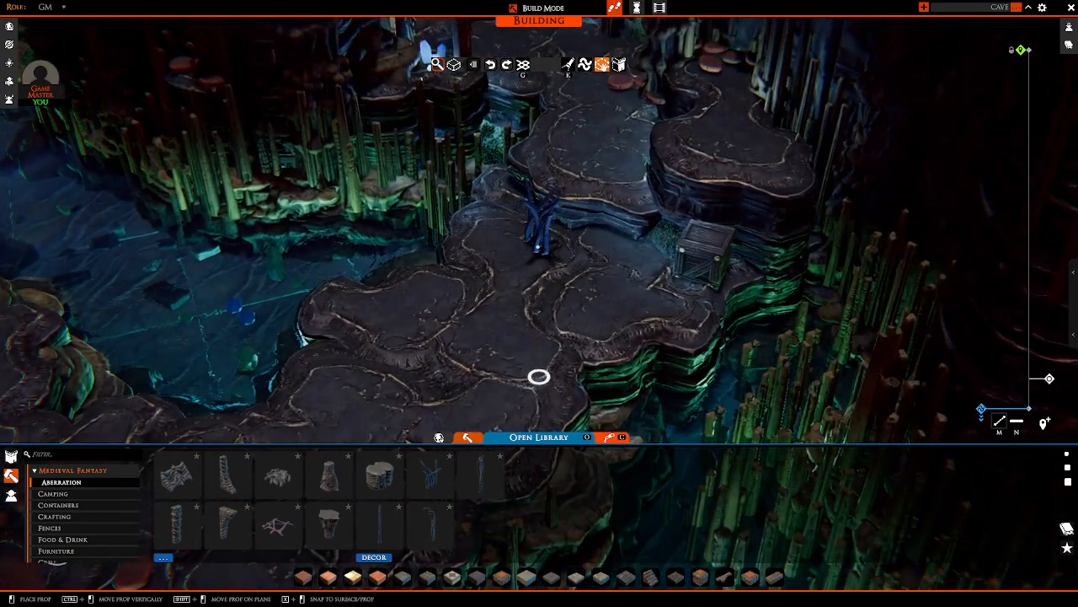
right_click(538, 245)
left_click(485, 475)
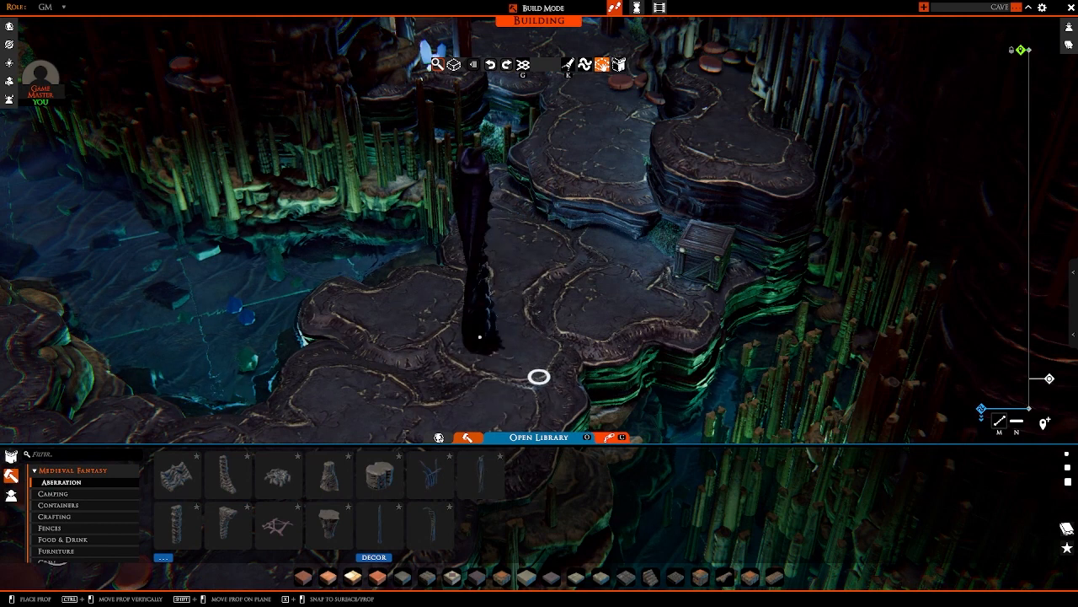
right_click(484, 334)
left_click(429, 517)
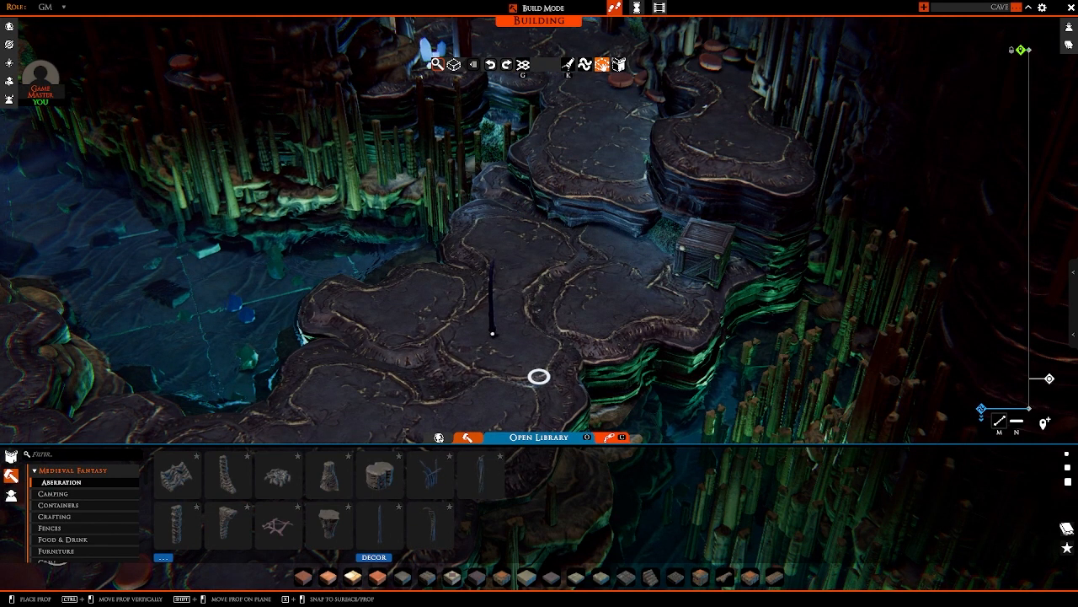
right_click(495, 327)
Step: Browse the Medieval Fantasy prop categories, including Camping, Crafting, Fences, Weapons, Splats, Ship, Misc. Interior and Misc. Exterior, for more decoration
left_click(81, 496)
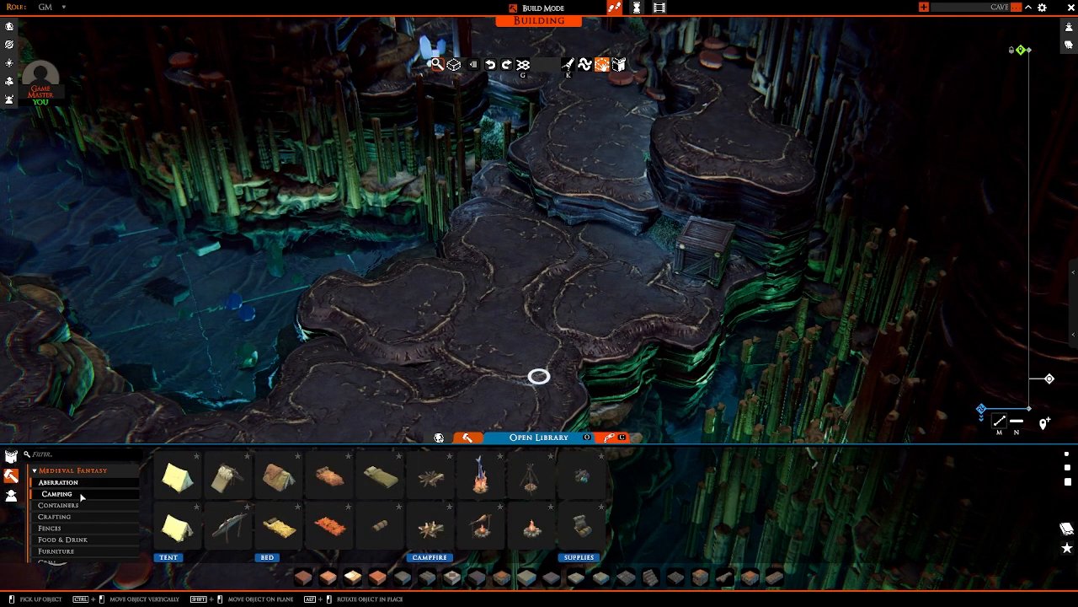
left_click(81, 505)
left_click(77, 517)
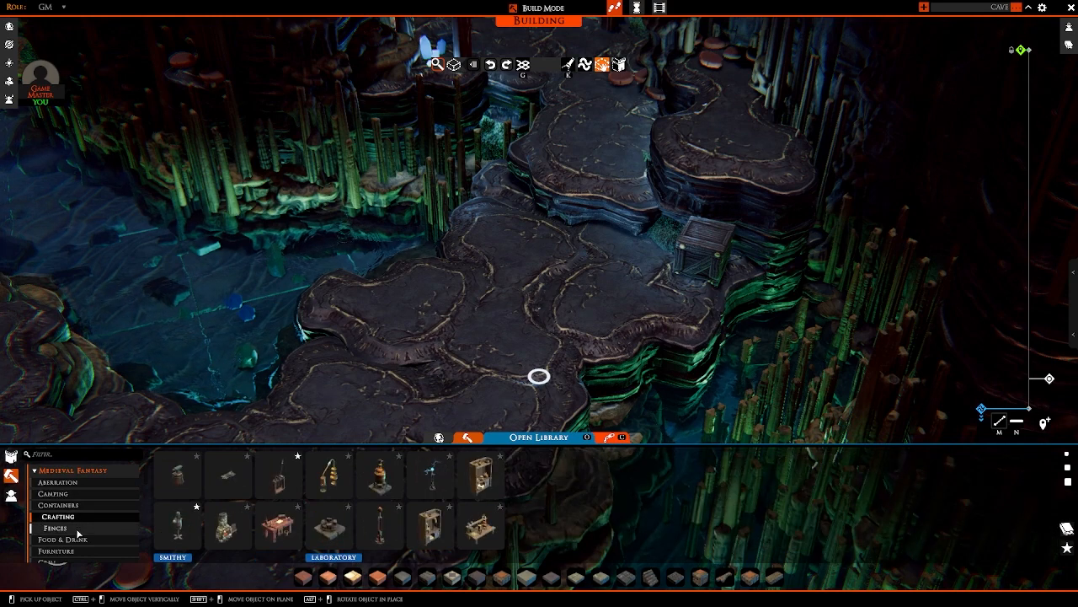
left_click(78, 529)
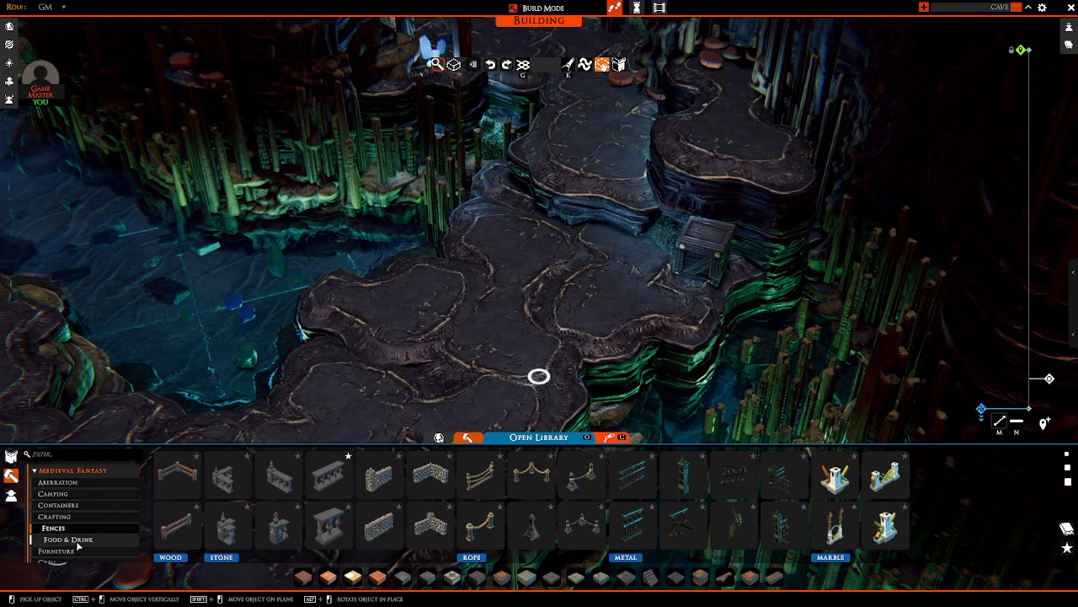
left_click(77, 541)
scroll(83, 538, "down", 5)
left_click(58, 505)
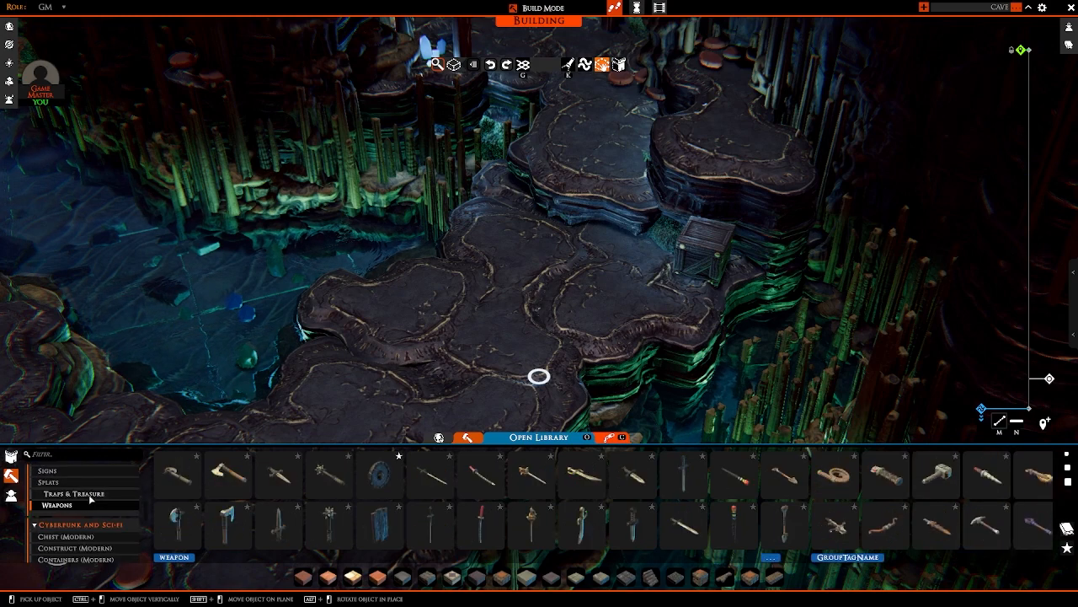
left_click(91, 494)
left_click(91, 485)
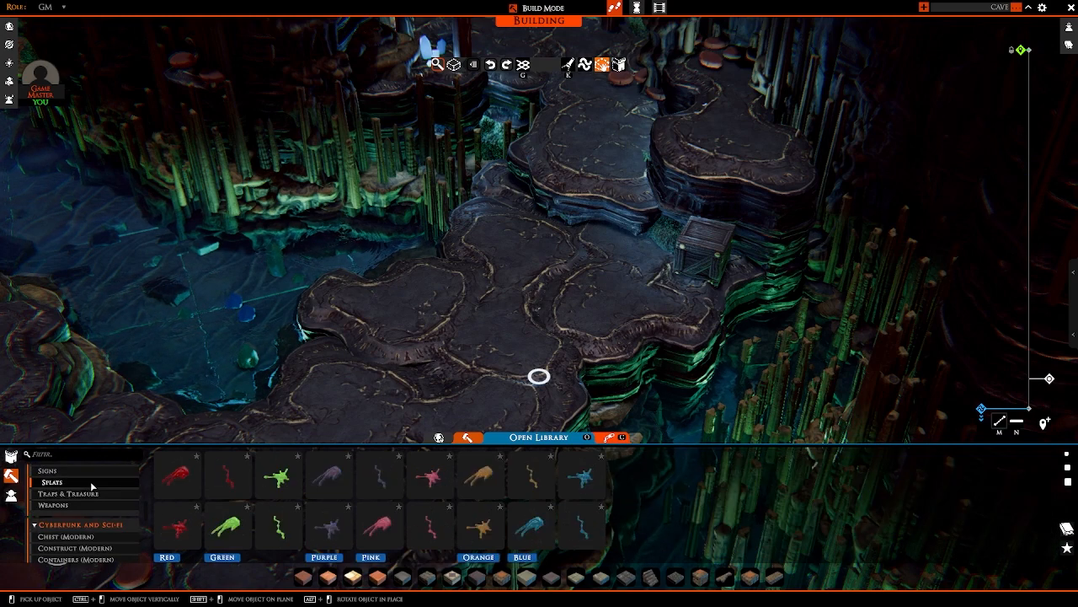
scroll(93, 485, "up", 2)
left_click(84, 492)
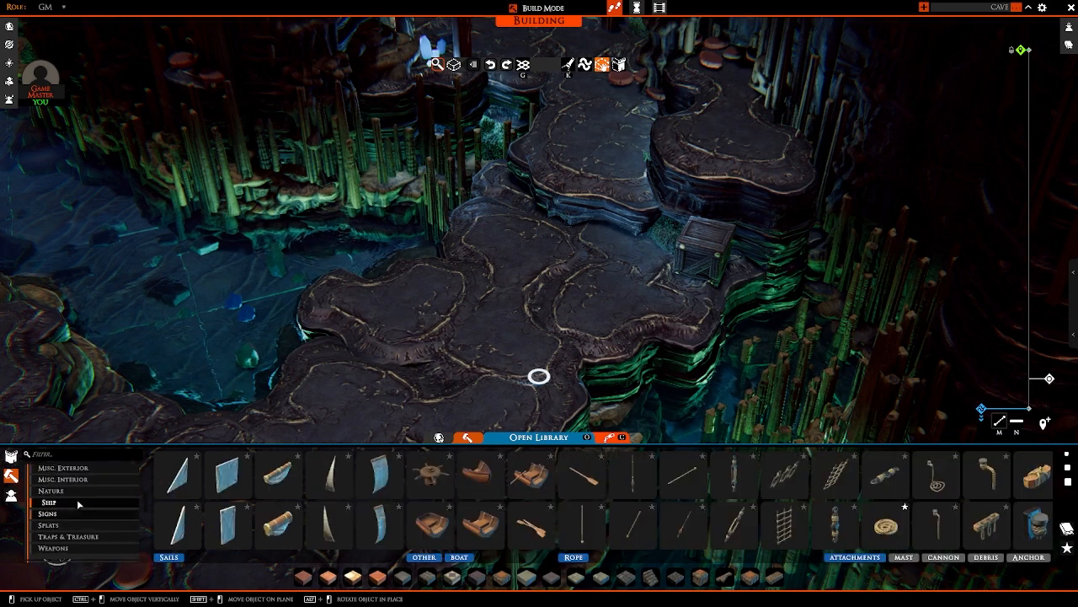
left_click(82, 480)
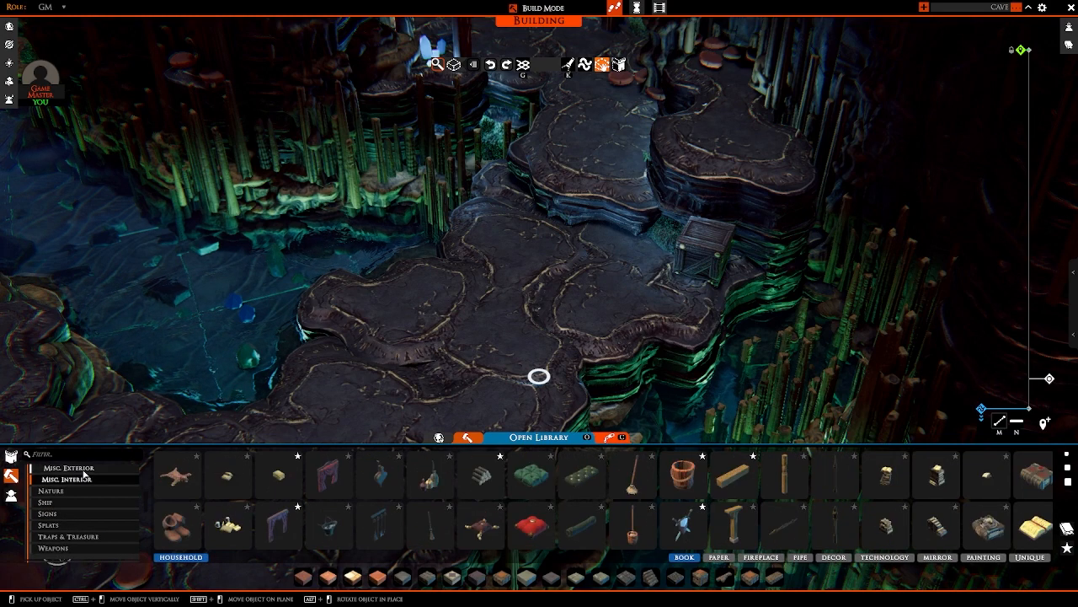
left_click(67, 468)
scroll(335, 341, "down", 5)
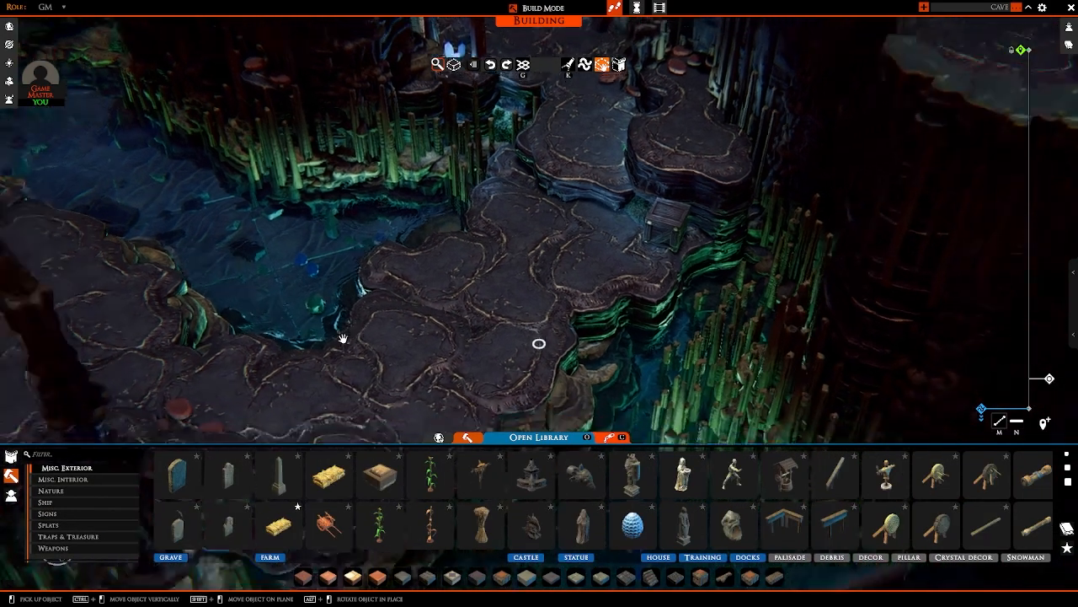
Step: Bring the whole cave map into view, hide the asset library and leave build mode
right_click_drag(342, 339, 392, 263)
middle_click_drag(392, 262, 443, 282)
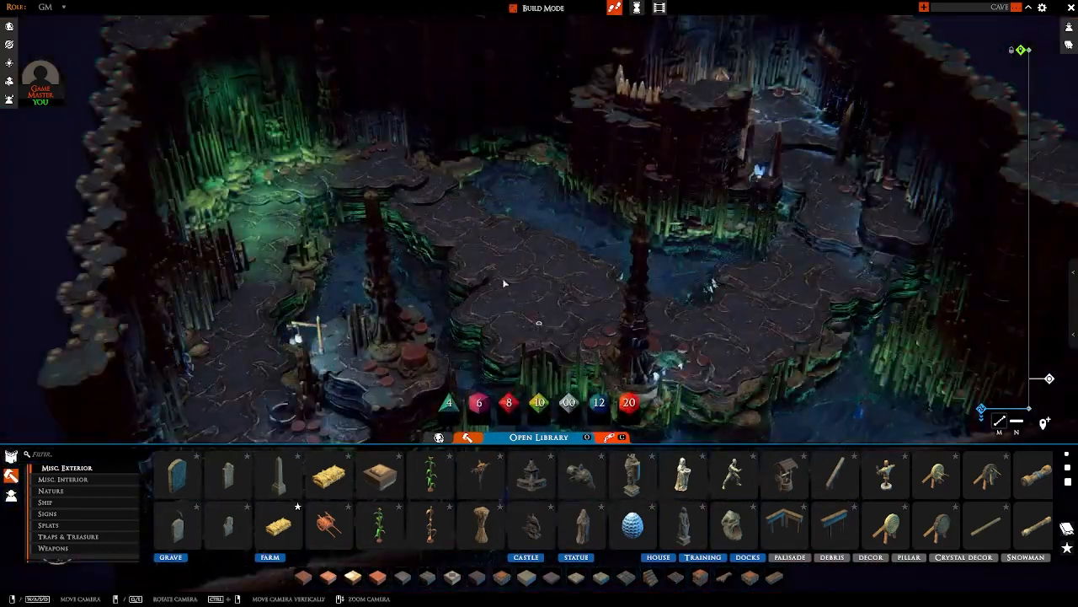
middle_click_drag(503, 281, 649, 266)
scroll(649, 227, "down", 2)
key("Tab")
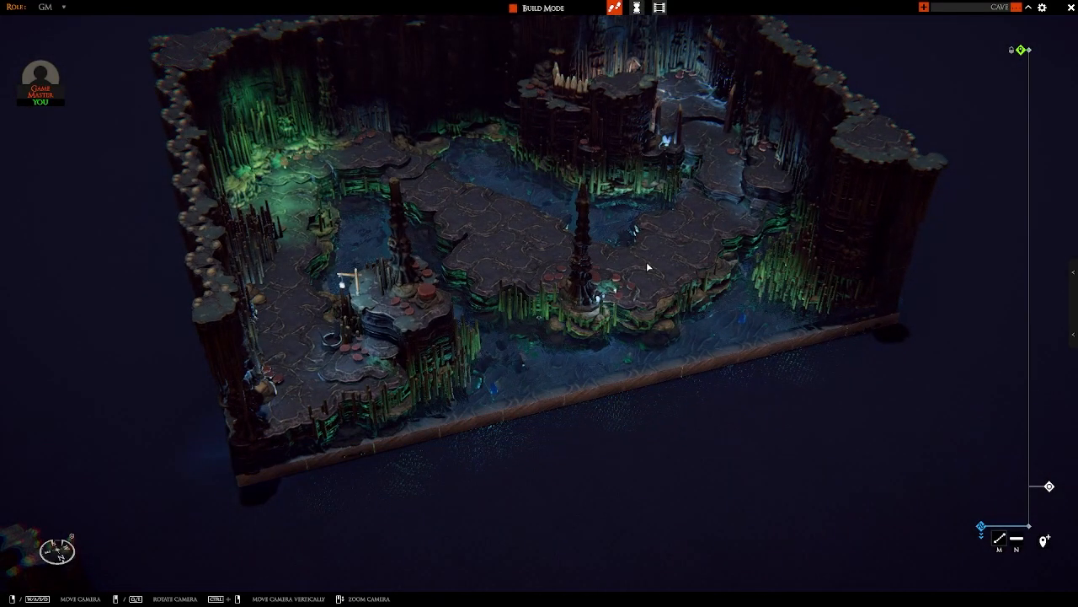
Step: Enter Photo Mode and frame the whole cave map from an elevated angle over its open water side
key("p")
middle_click_drag(605, 319, 639, 274)
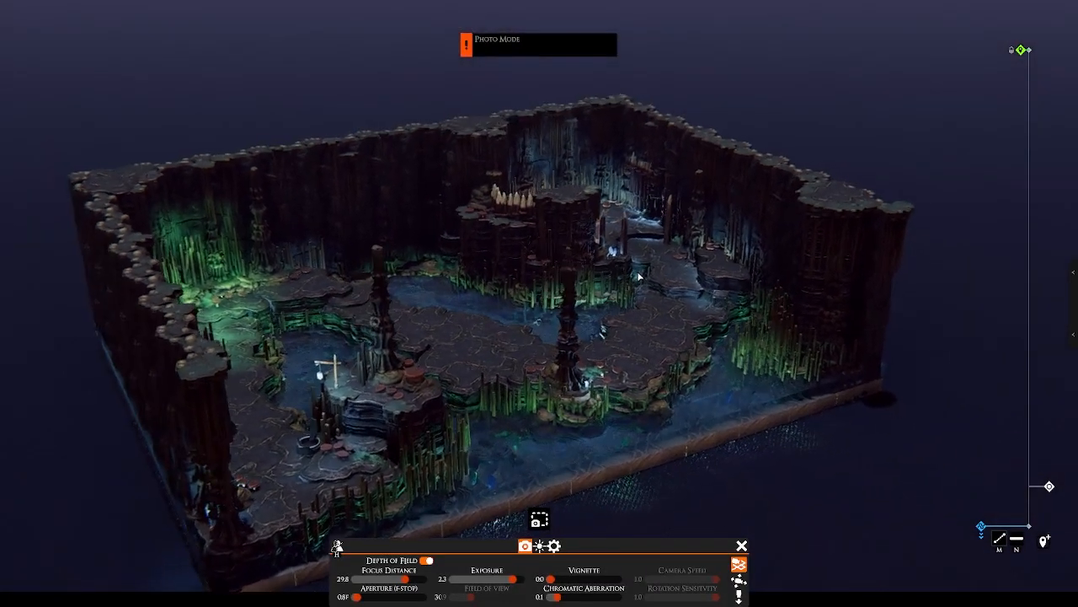
scroll(638, 276, "up", 3)
key("s")
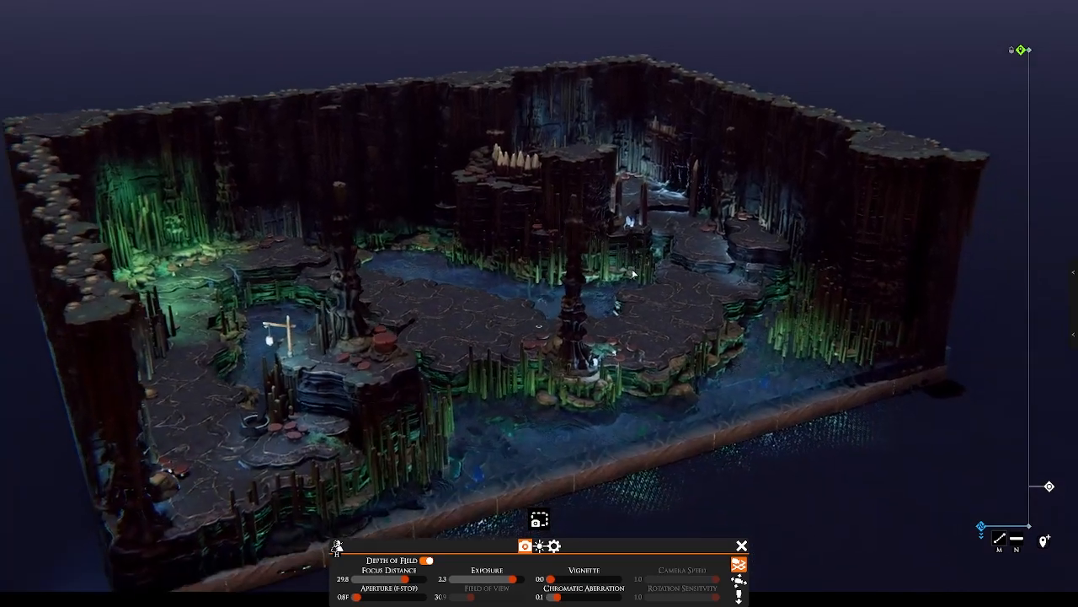
key("a")
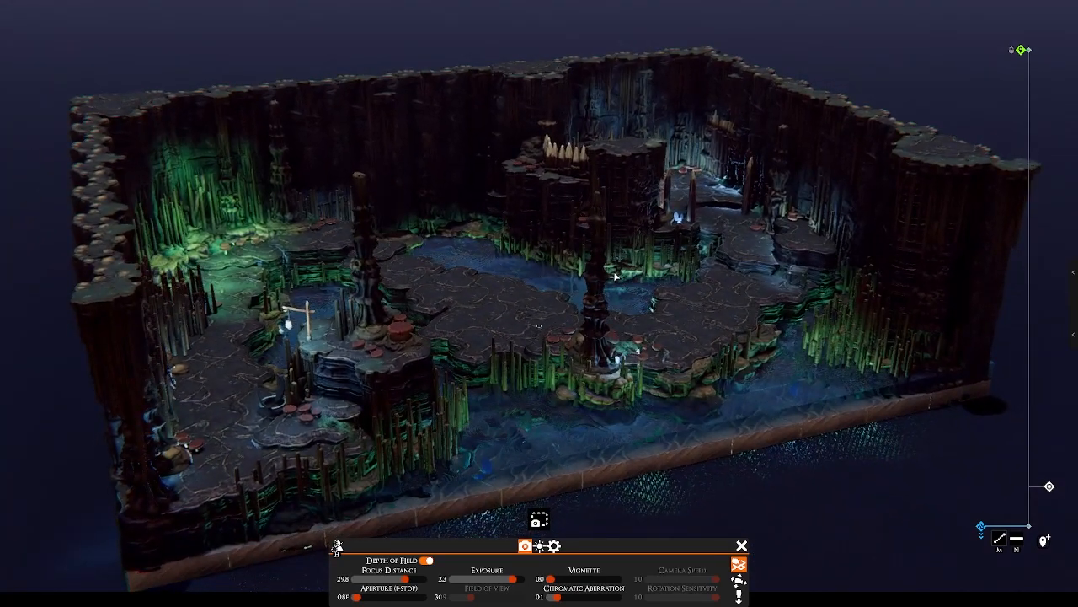
middle_click_drag(615, 276, 607, 294)
scroll(607, 294, "up", 1)
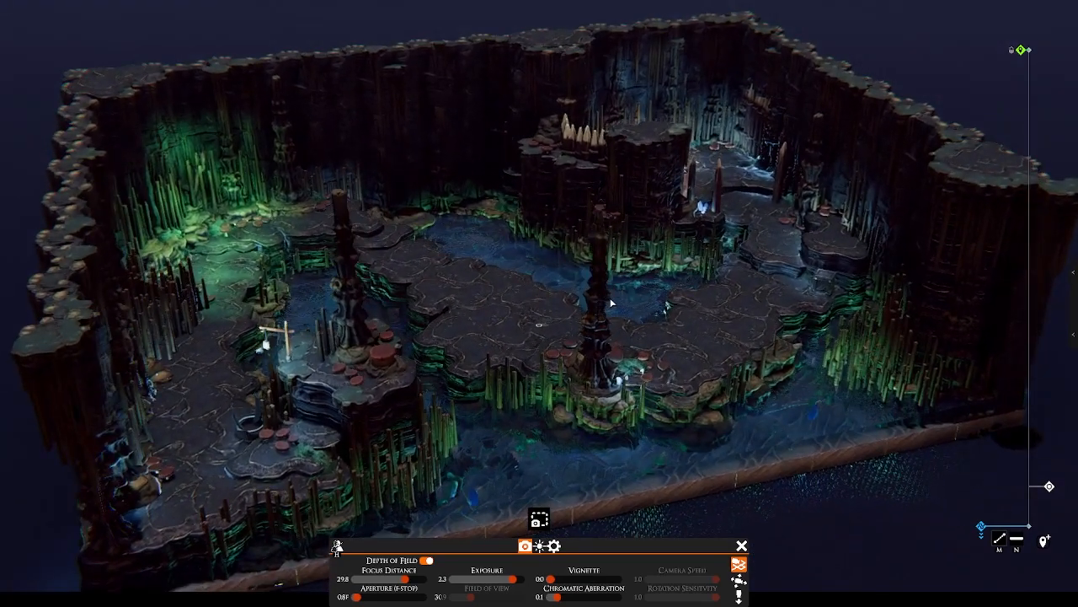
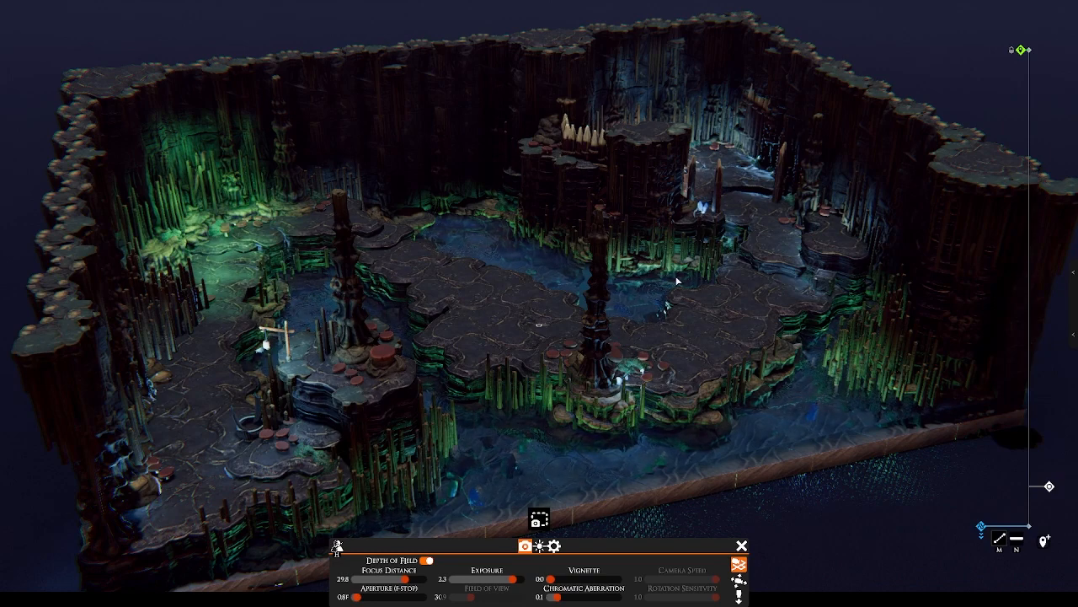
middle_click_drag(678, 281, 537, 298)
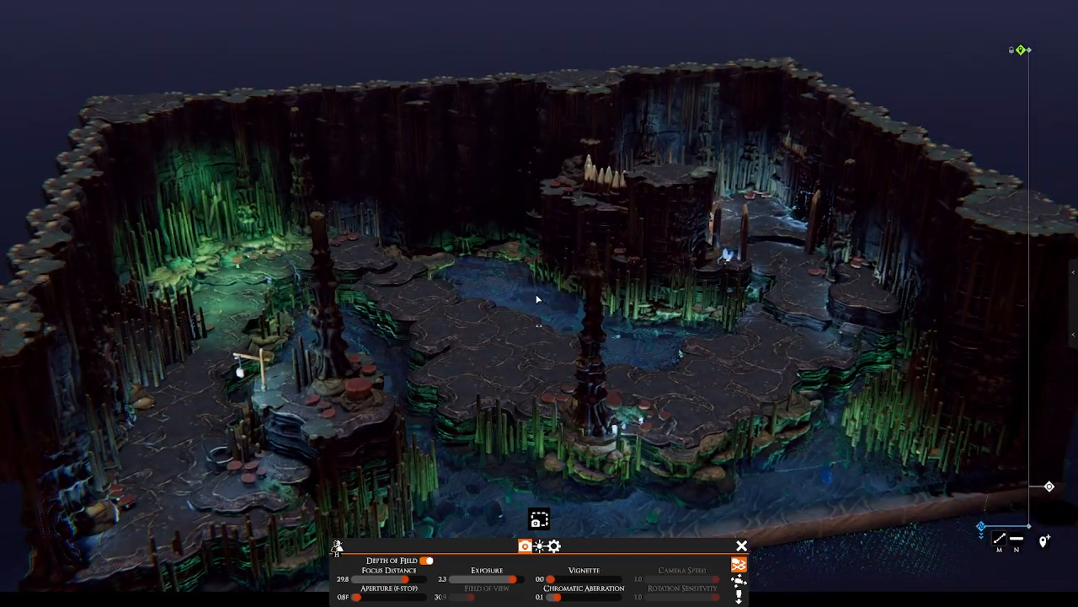